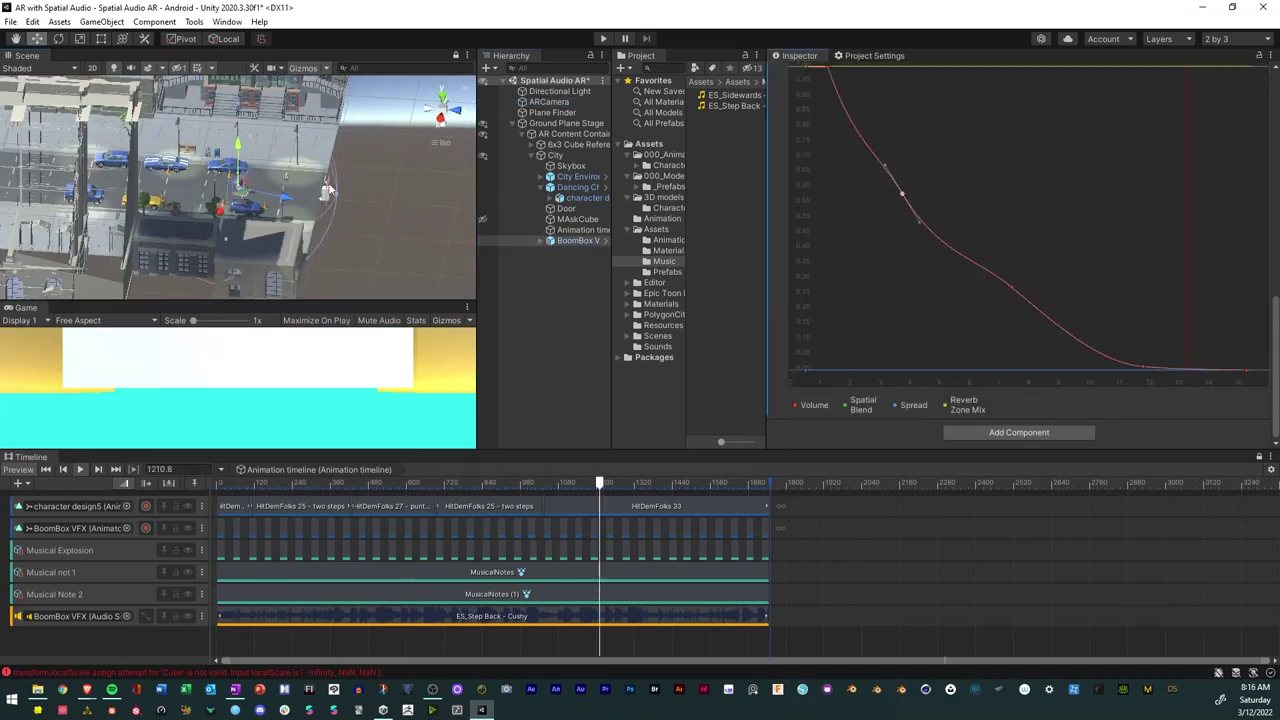
Scroll through the Patreon membership tiers.
{"action": "right_click", "coordinate": [599, 185]}
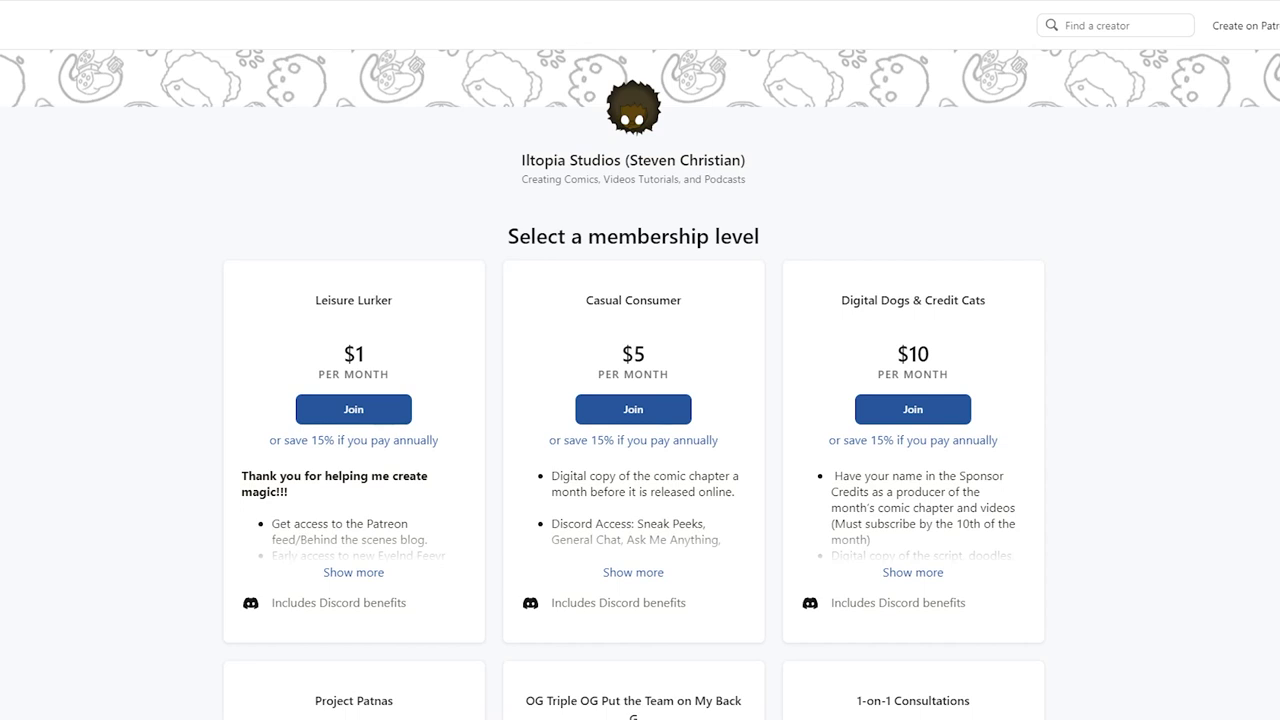
{"action": "scroll", "coordinate": [634, 384], "scroll_direction": "down", "scroll_amount": 4}
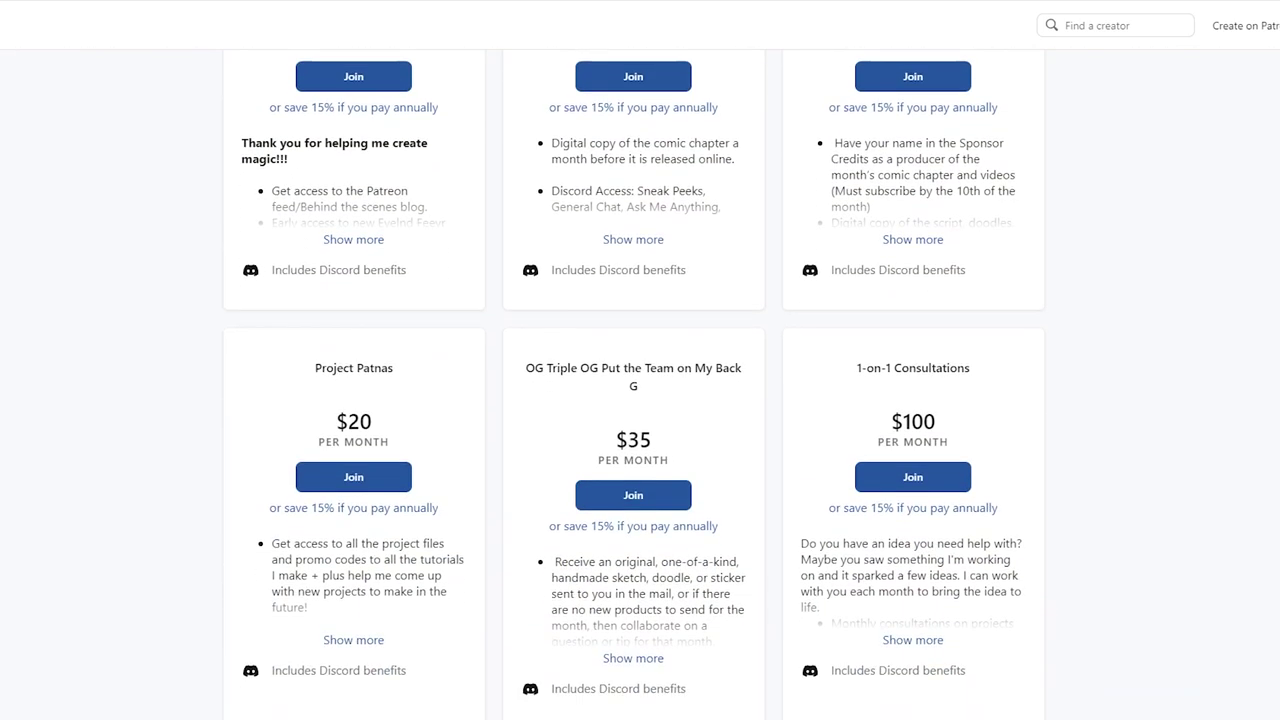
{"action": "scroll", "coordinate": [634, 384], "scroll_direction": "up", "scroll_amount": 6}
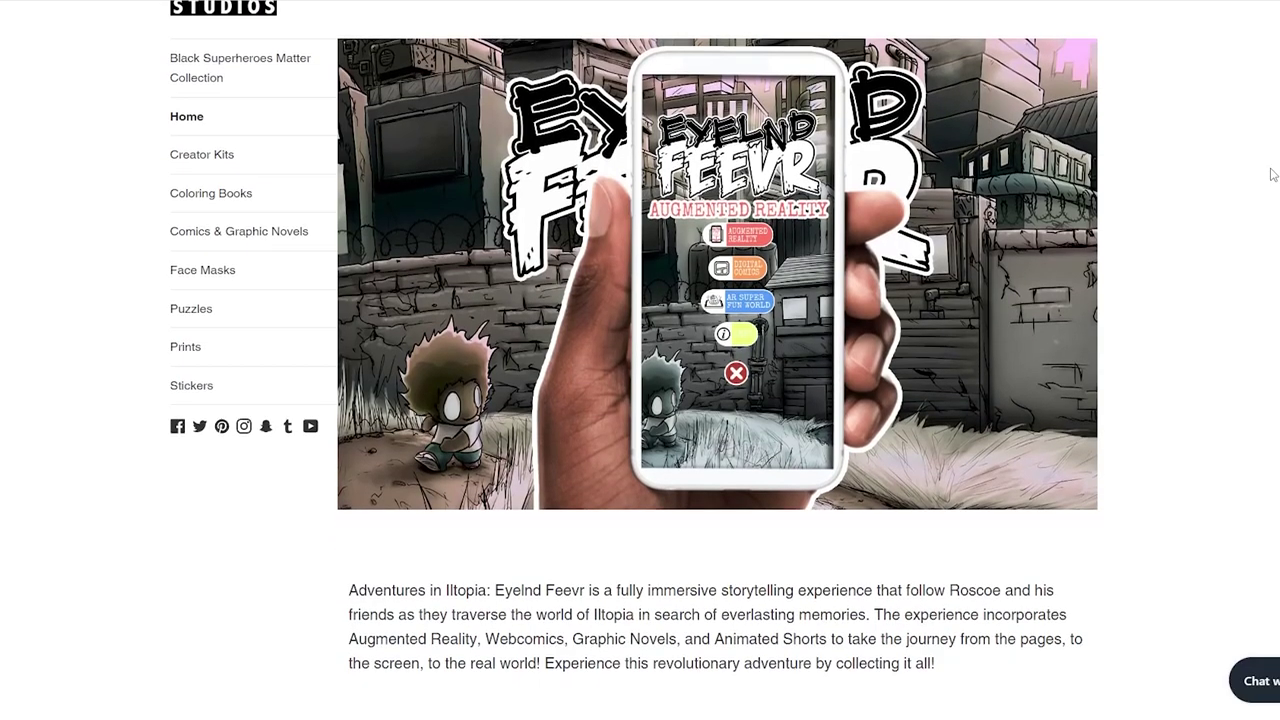
Scroll the Iltopia shop page down to the Other Stuff from Iltopia! top sellers.
{"action": "scroll", "coordinate": [1272, 175], "scroll_direction": "down", "scroll_amount": 5}
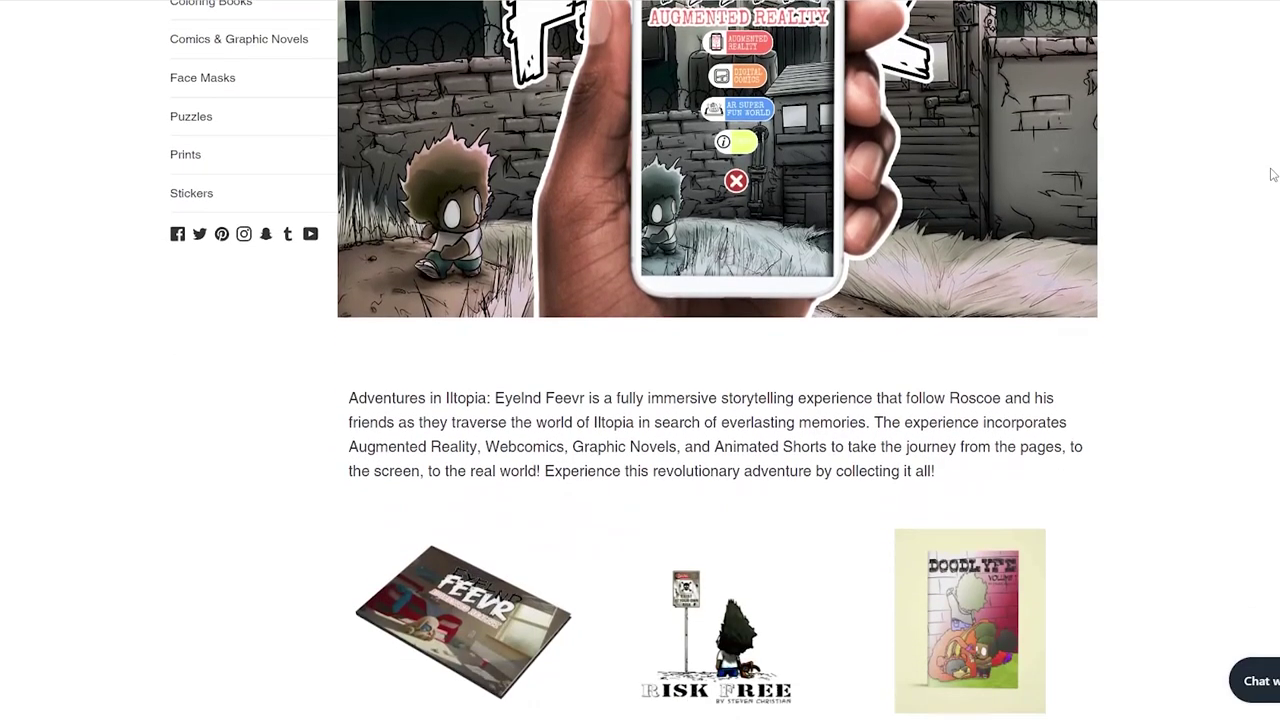
{"action": "scroll", "coordinate": [1272, 175], "scroll_direction": "down", "scroll_amount": 6}
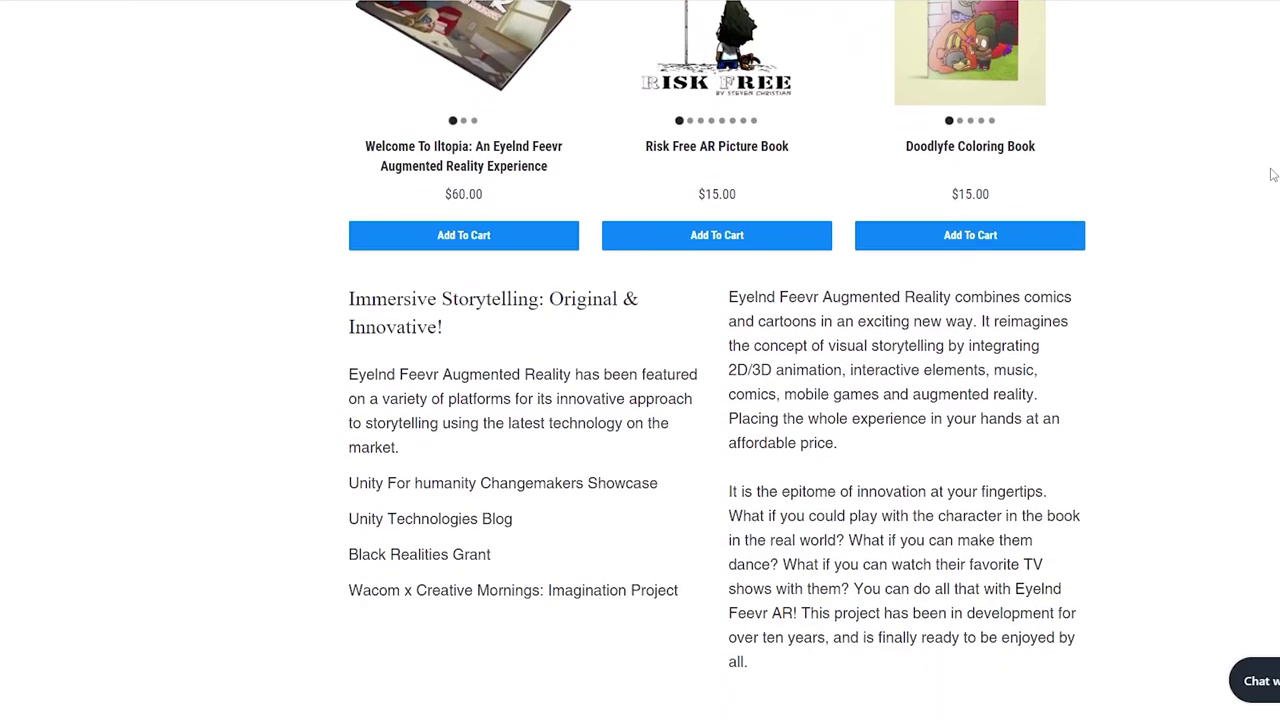
{"action": "scroll", "coordinate": [1272, 175], "scroll_direction": "down", "scroll_amount": 7}
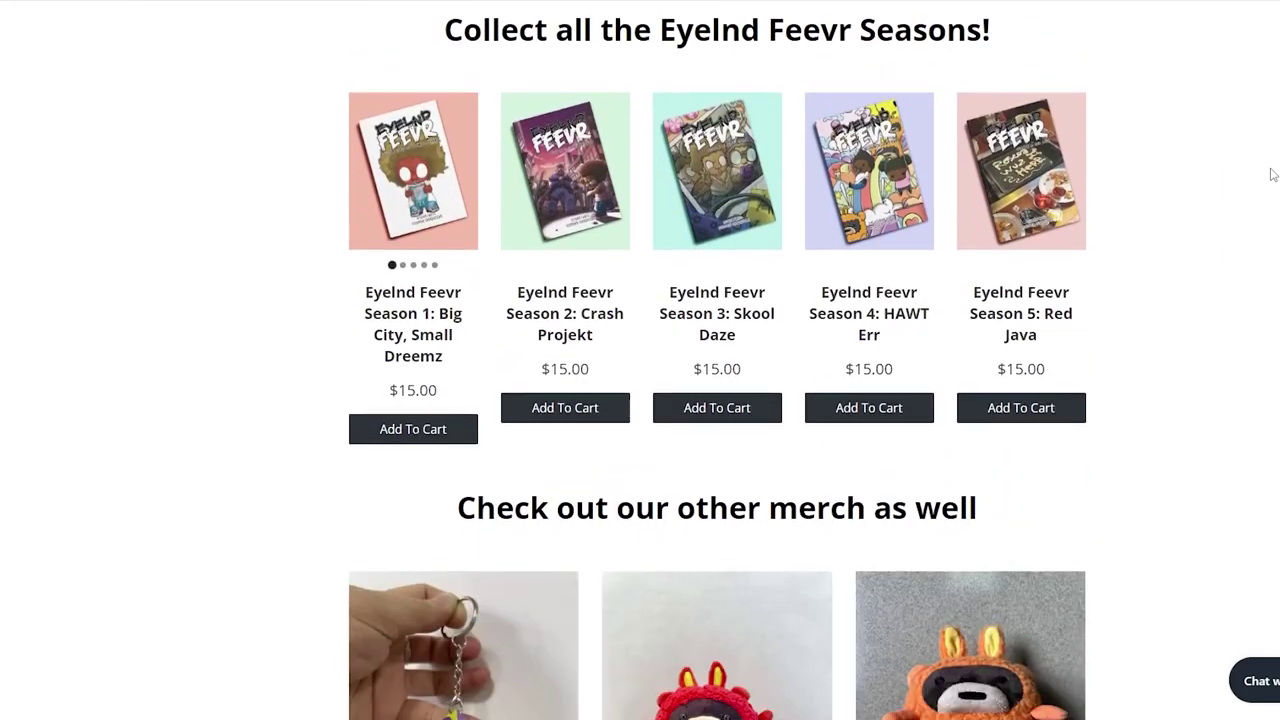
{"action": "scroll", "coordinate": [1272, 175], "scroll_direction": "down", "scroll_amount": 6}
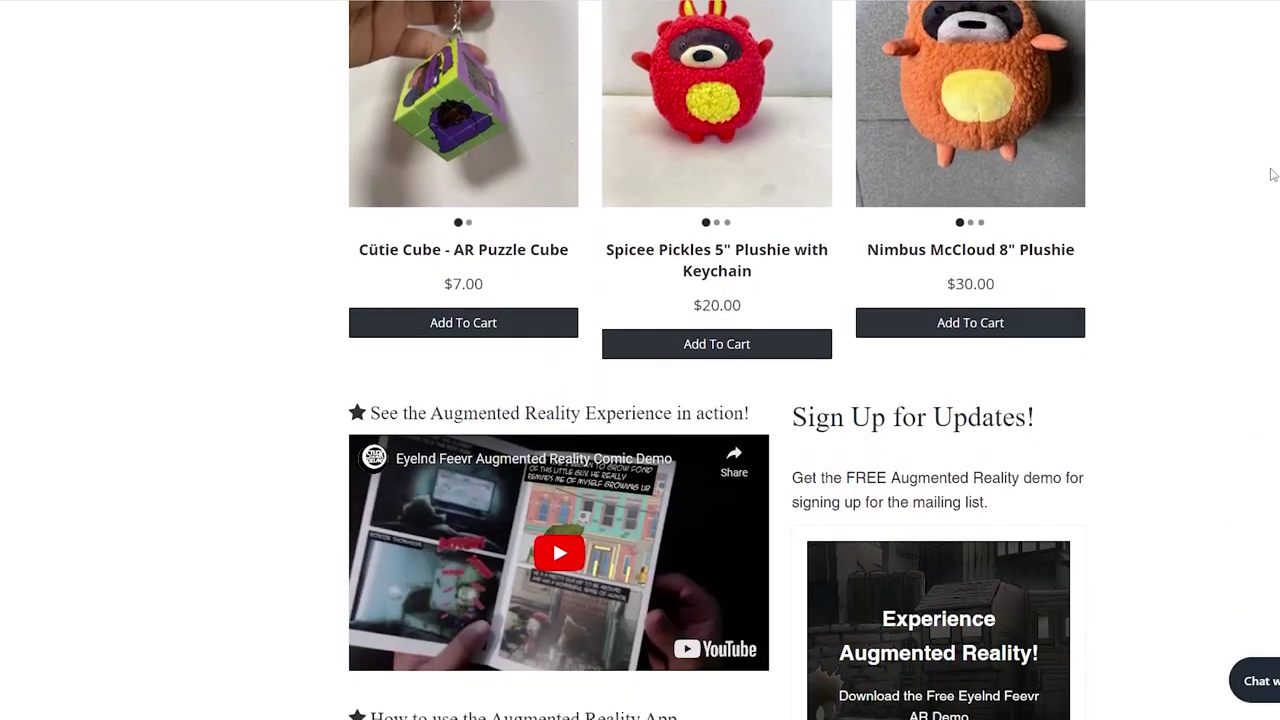
{"action": "scroll", "coordinate": [1272, 175], "scroll_direction": "down", "scroll_amount": 7}
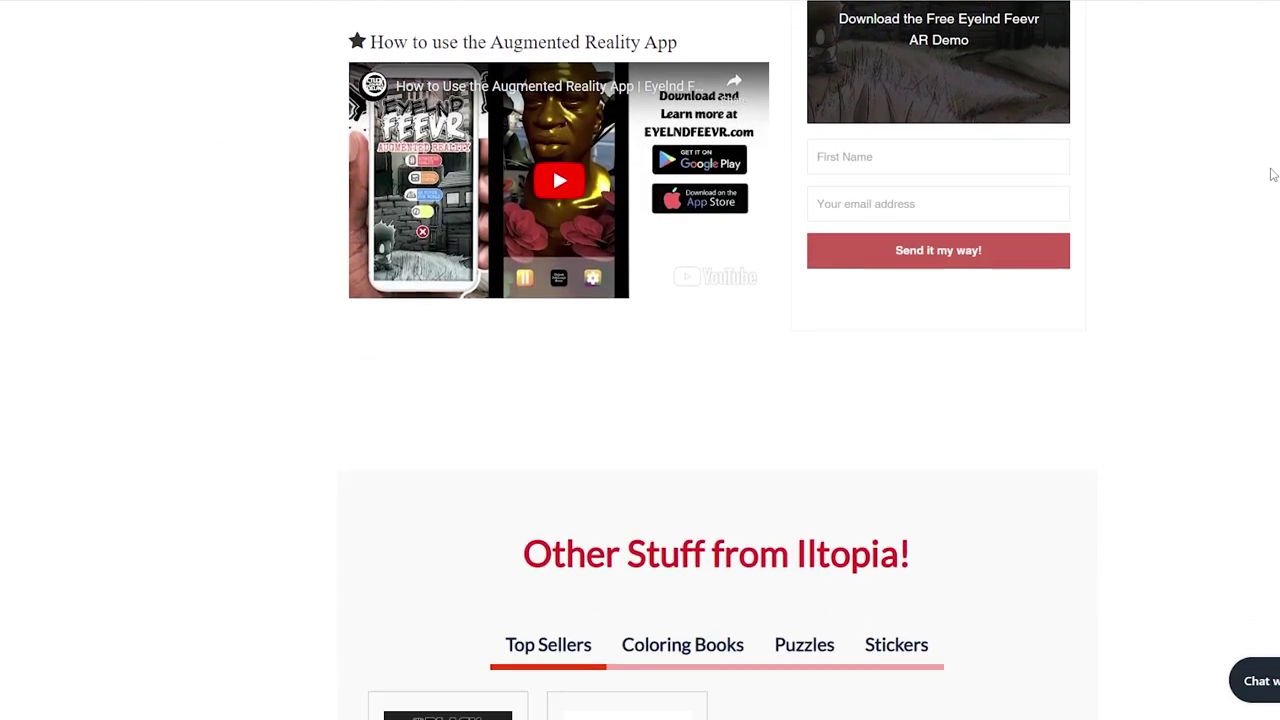
{"action": "scroll", "coordinate": [1272, 175], "scroll_direction": "down", "scroll_amount": 3}
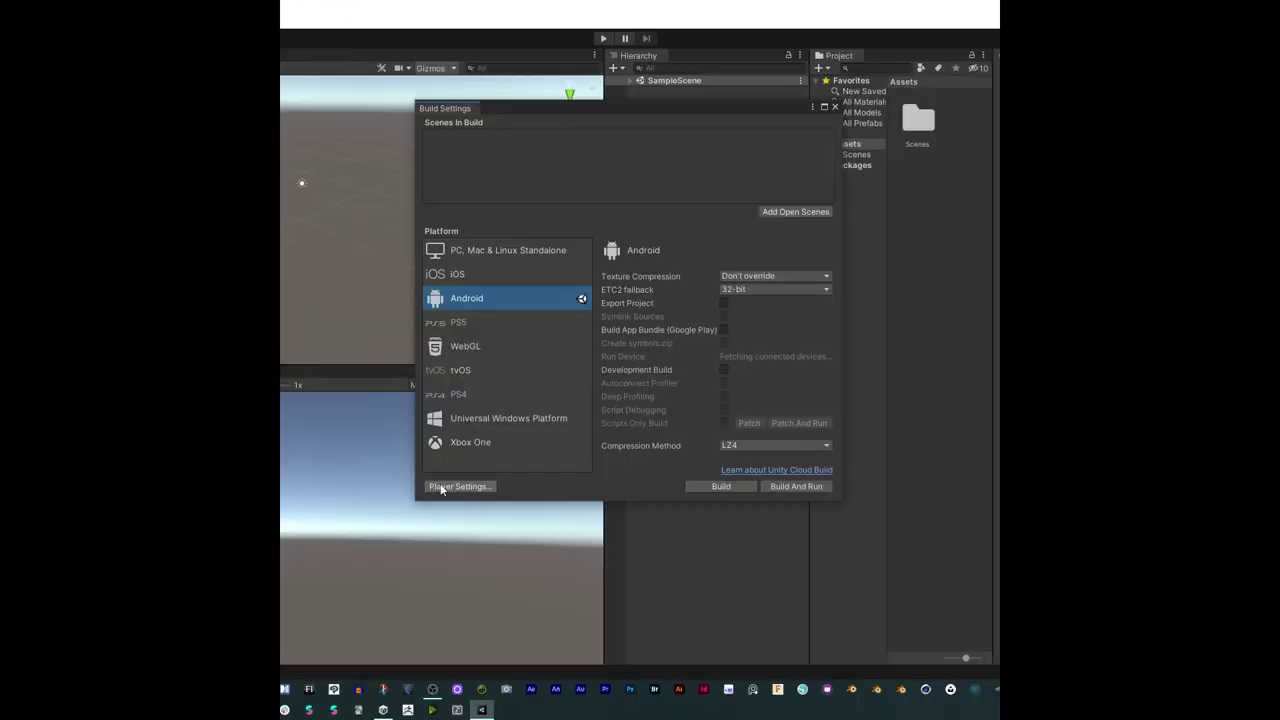
{"action": "left_click", "coordinate": [466, 488]}
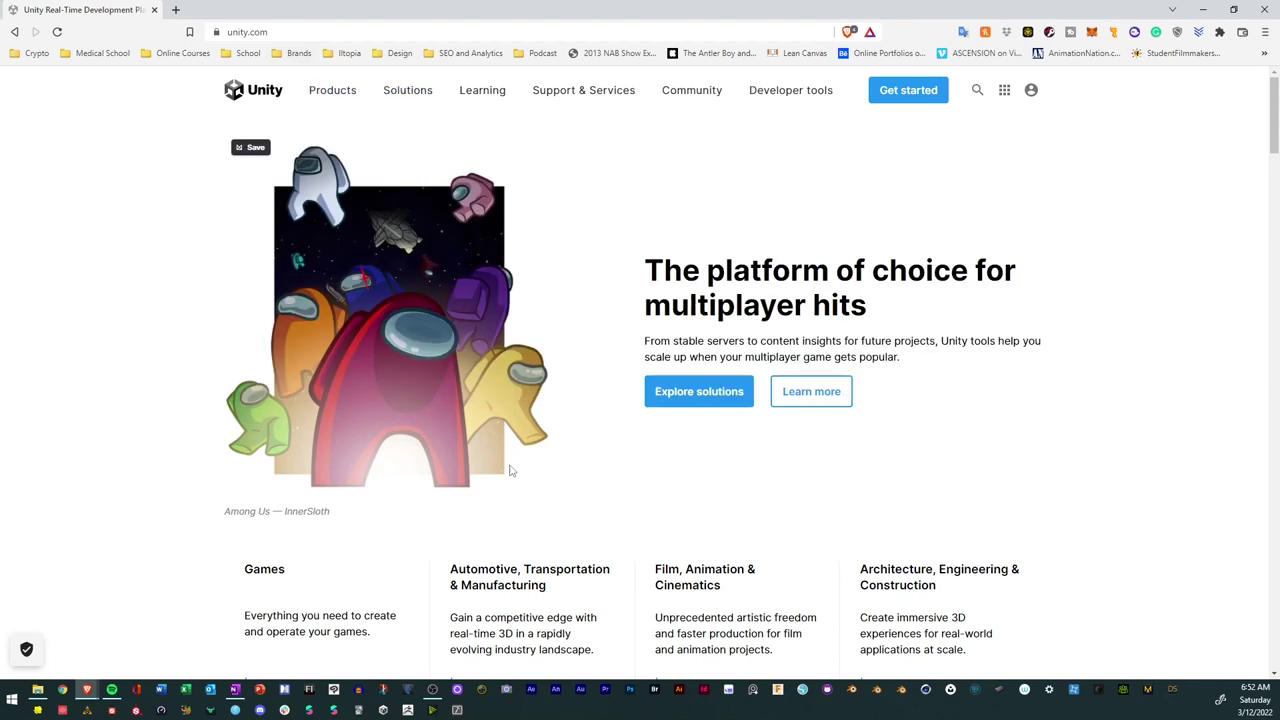
Reach the download page for Unity's free Personal plan, then bring up Unity Hub's project list.
{"action": "left_click", "coordinate": [897, 98]}
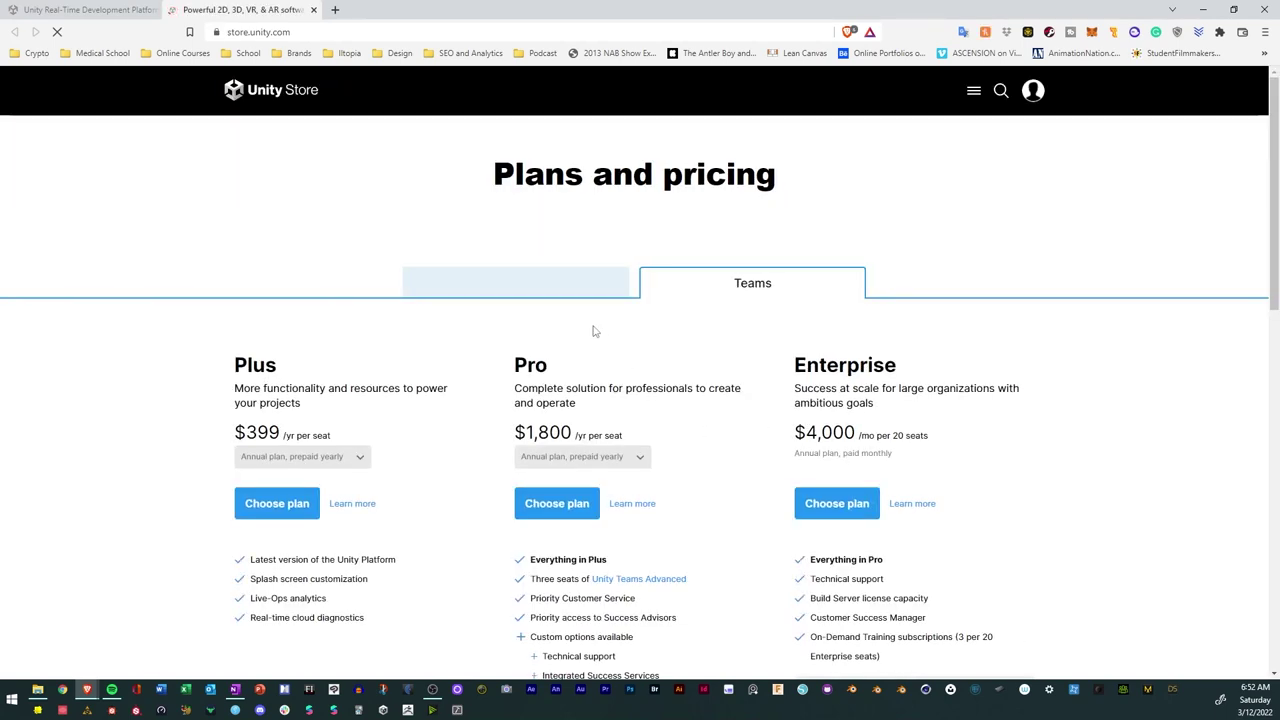
{"action": "left_click", "coordinate": [527, 292]}
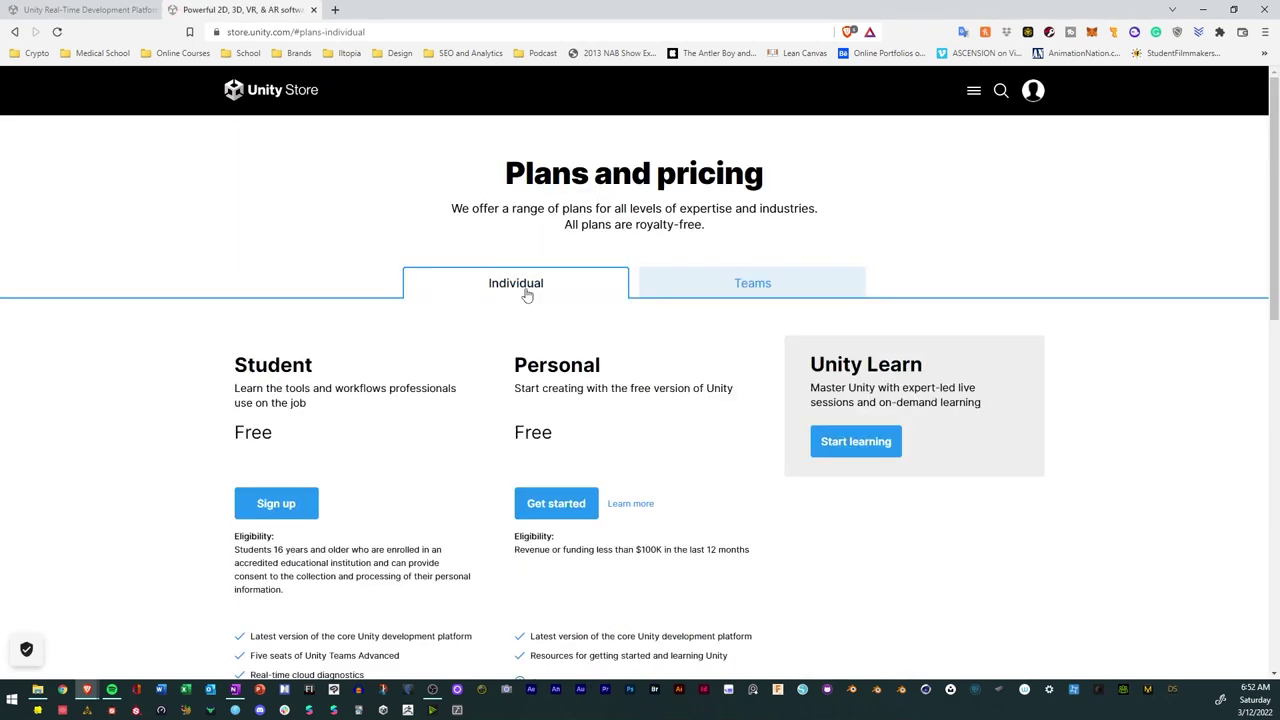
{"action": "left_click", "coordinate": [557, 508]}
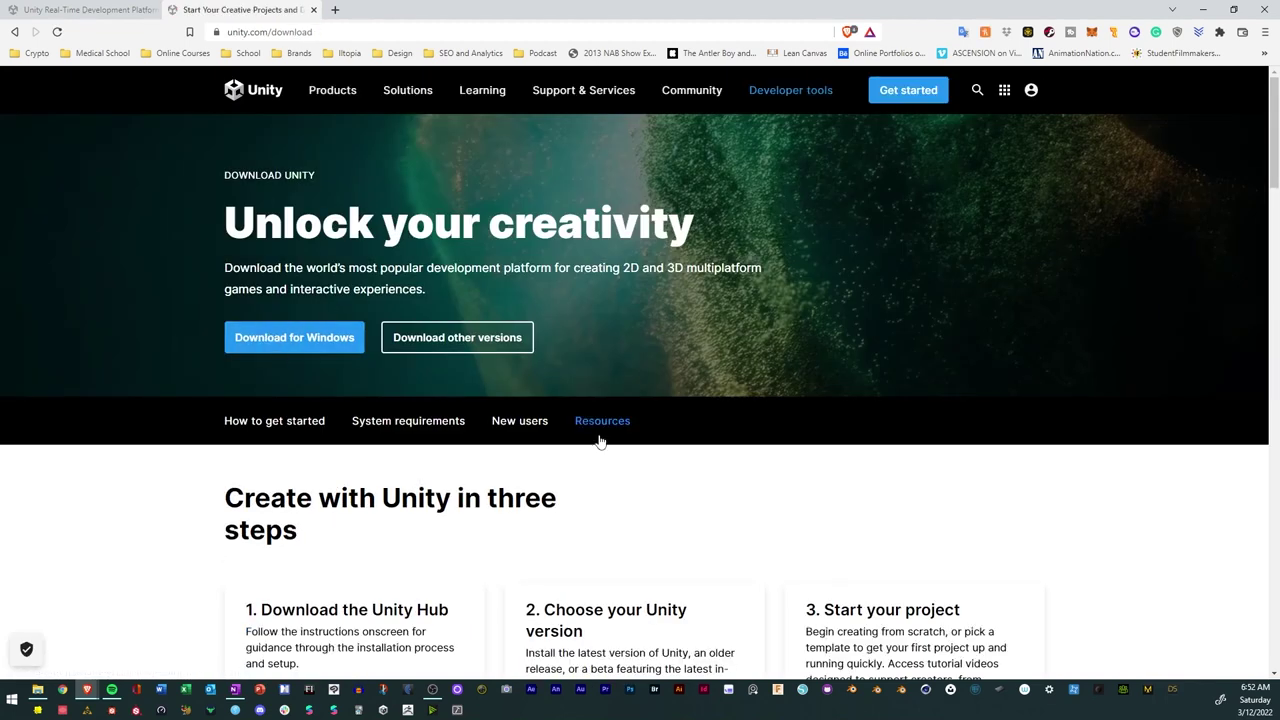
{"action": "left_click", "coordinate": [385, 710]}
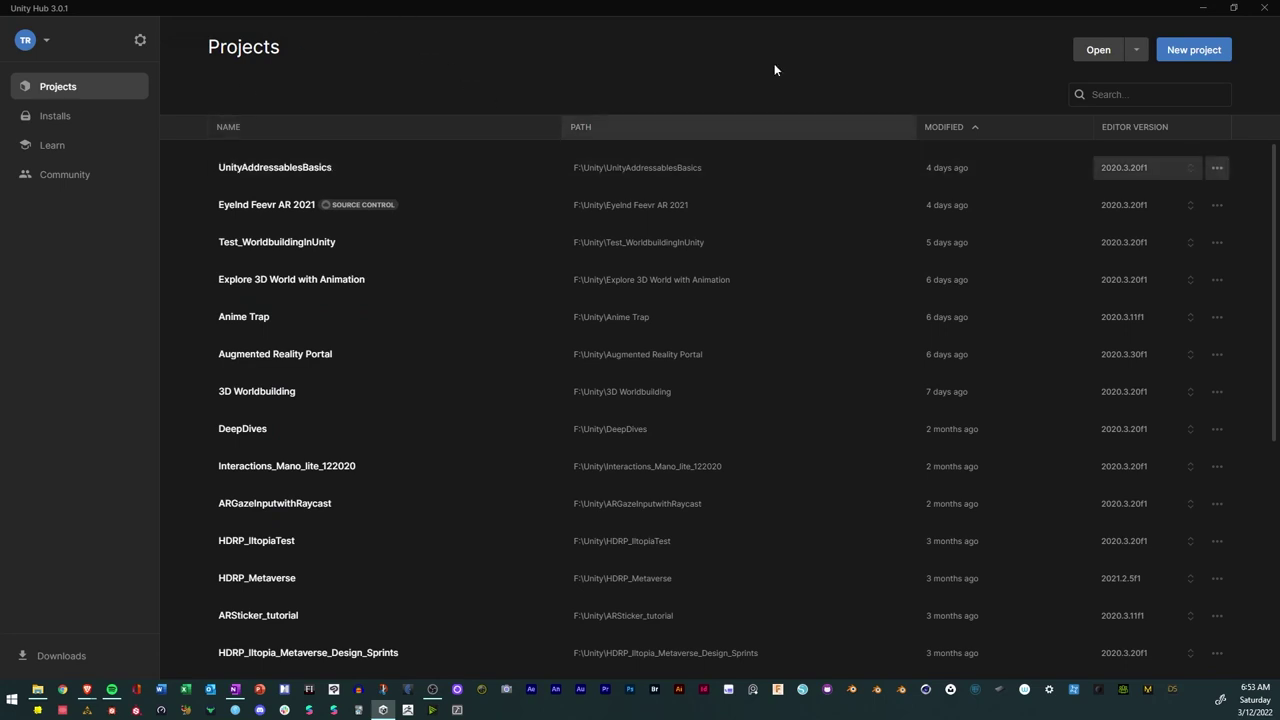
Create a 3D project 'AR with Spatial Audio' on editor 2020.3.30f1 in F:\Unity.
{"action": "left_click", "coordinate": [1188, 55]}
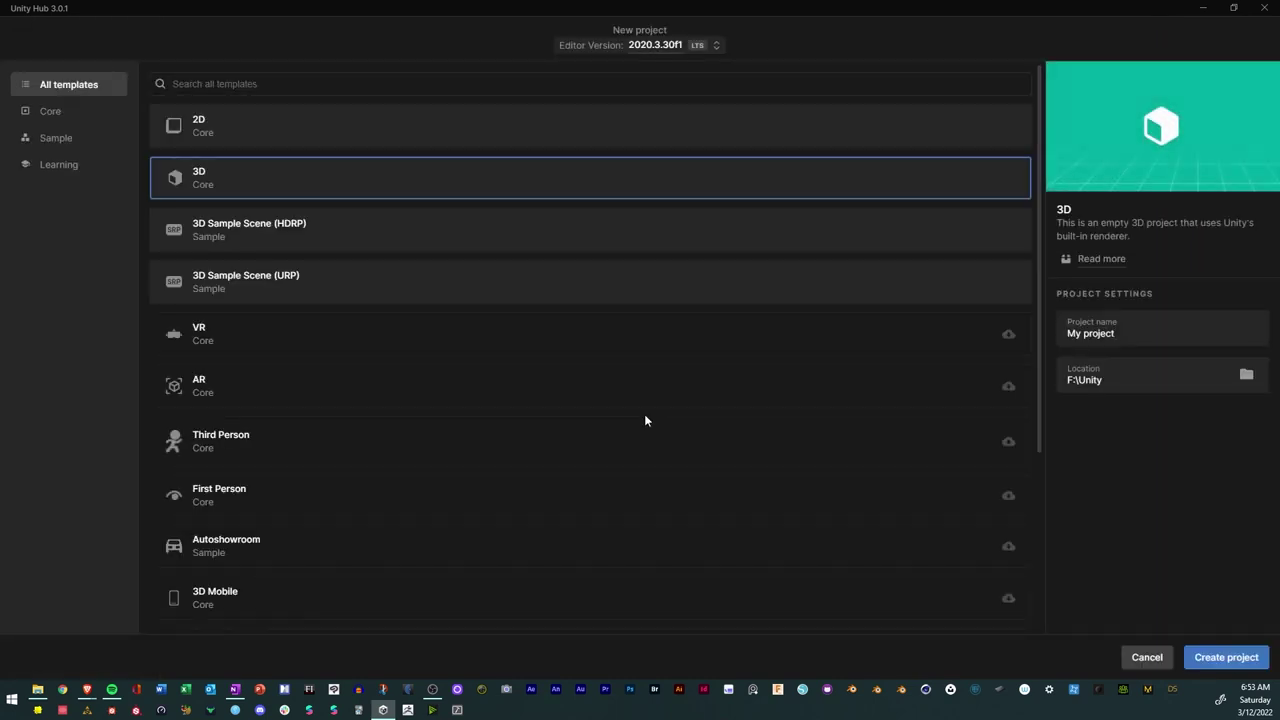
{"action": "left_click", "coordinate": [198, 186]}
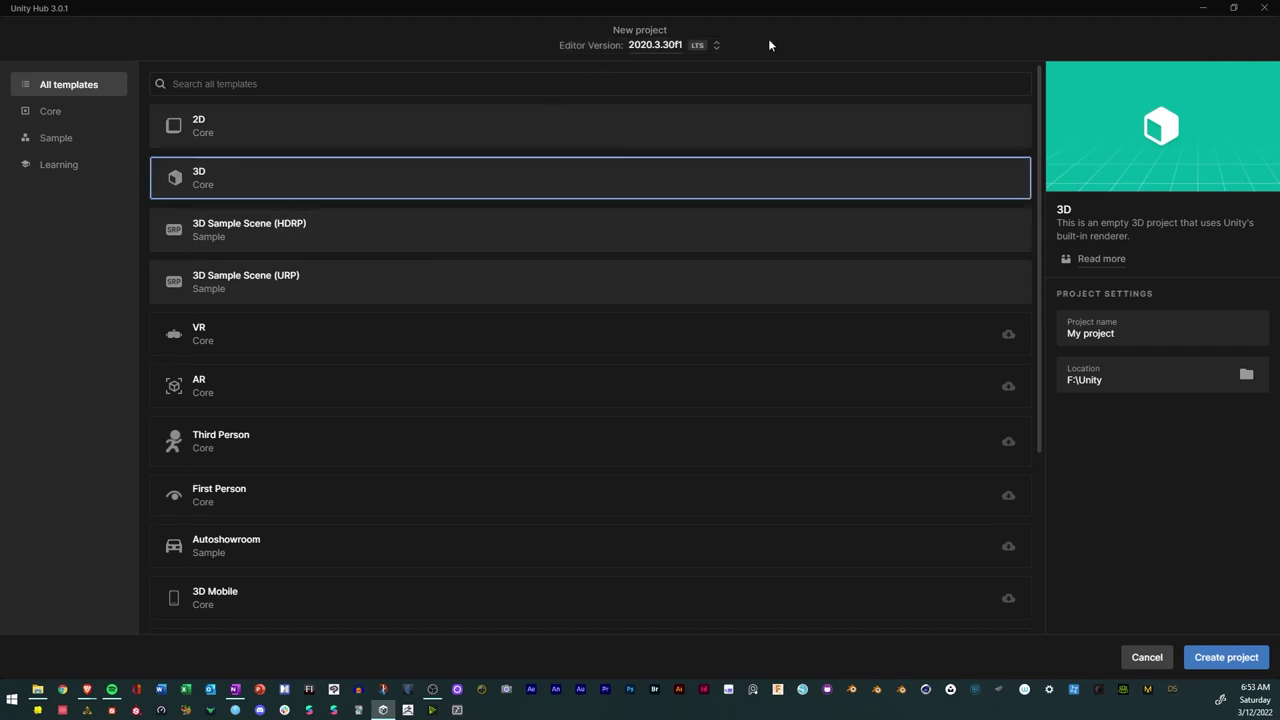
{"action": "left_click", "coordinate": [716, 48]}
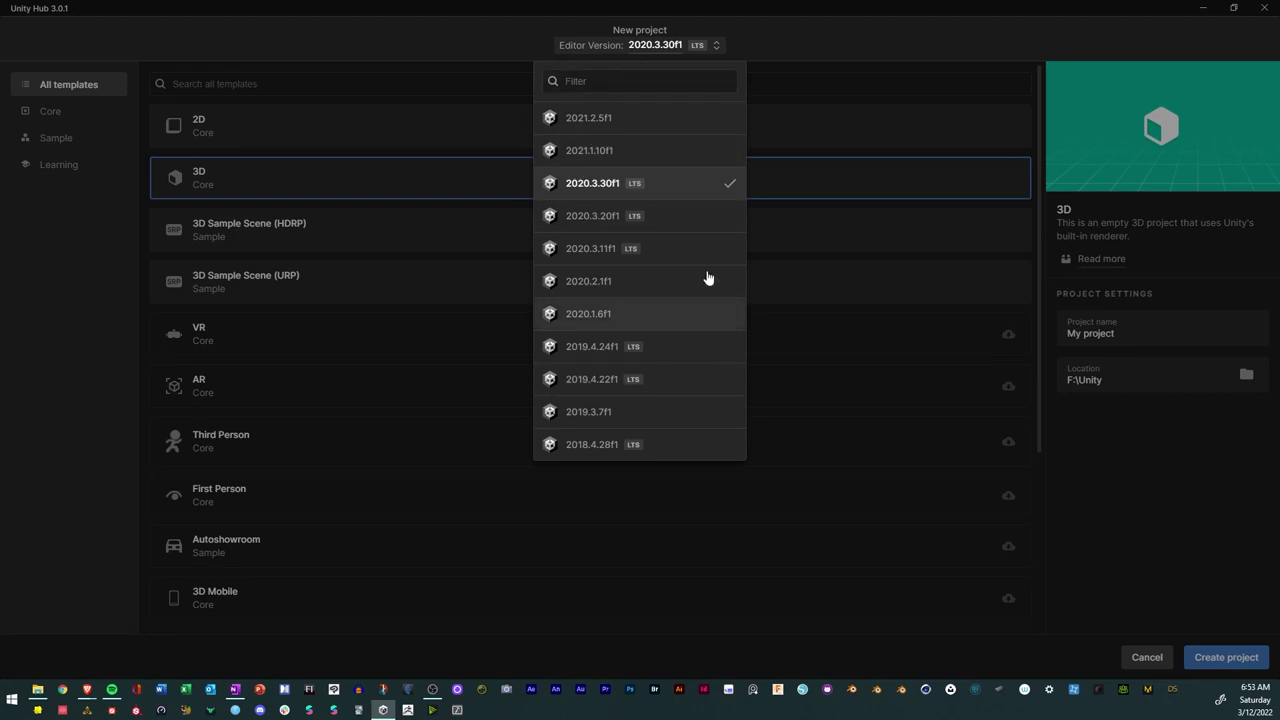
{"action": "left_click", "coordinate": [609, 190]}
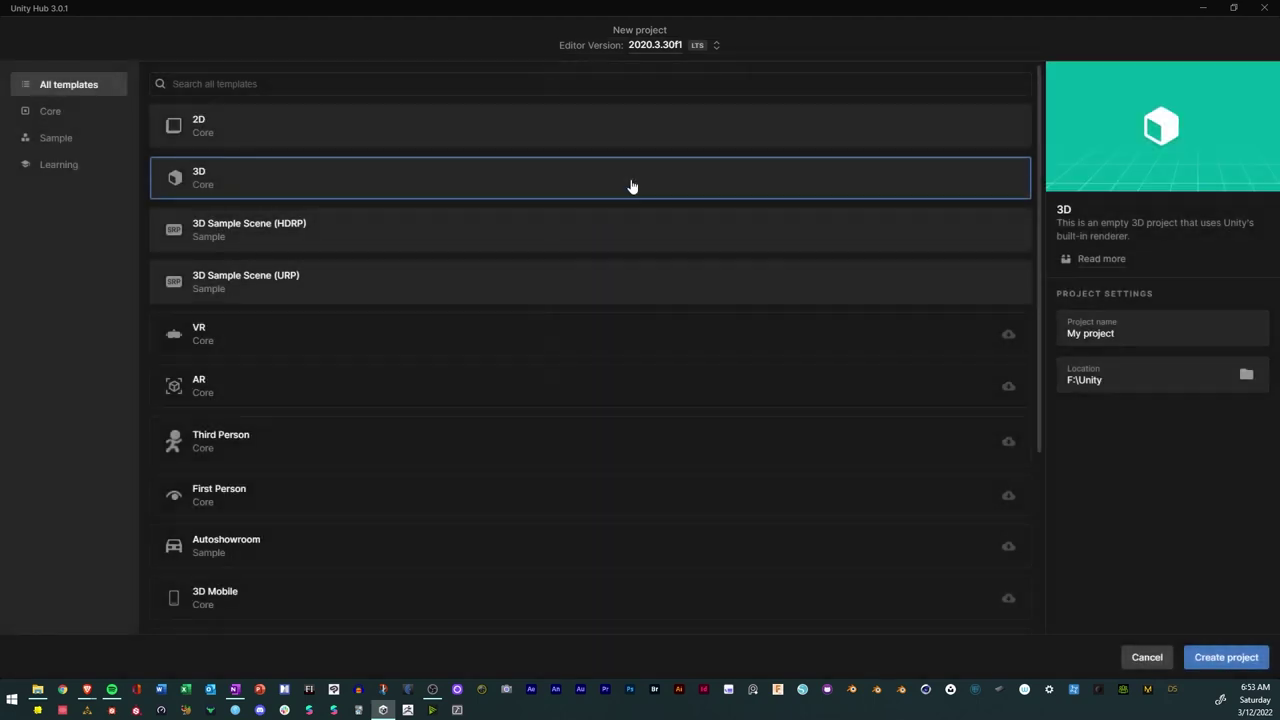
{"action": "left_click", "coordinate": [1090, 333]}
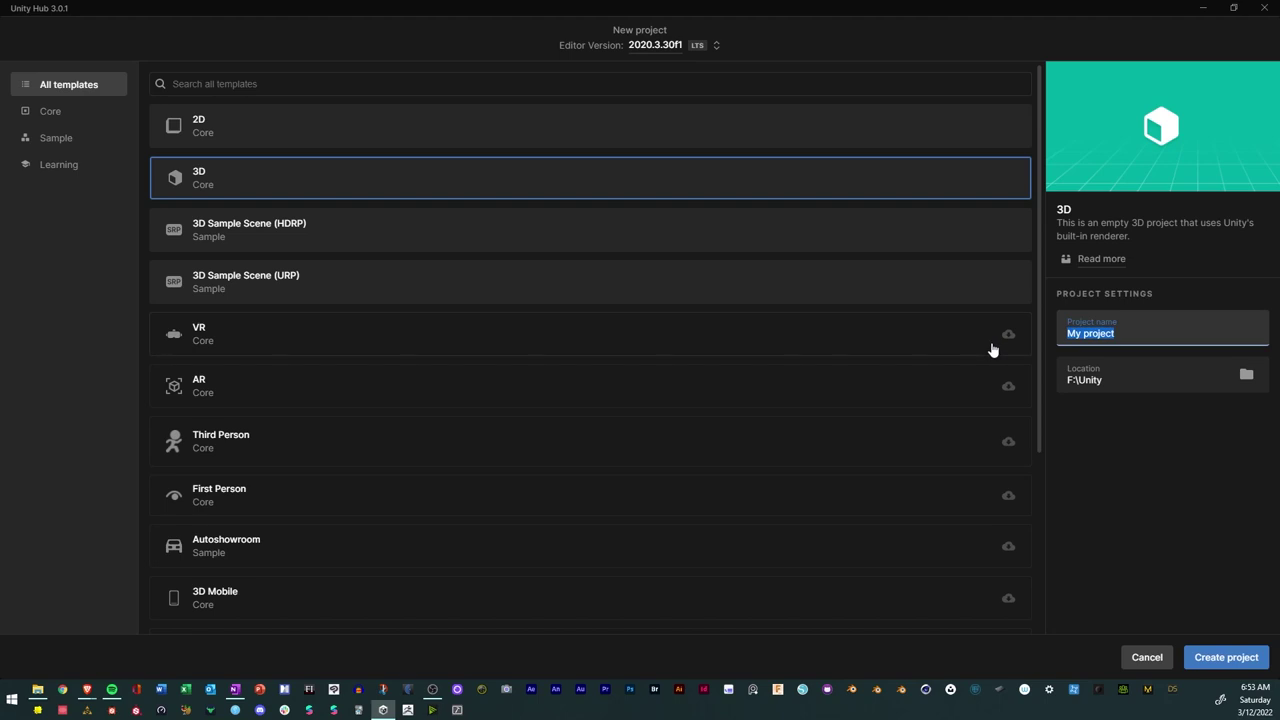
{"action": "type", "text": "AR with Spatial Audio"}
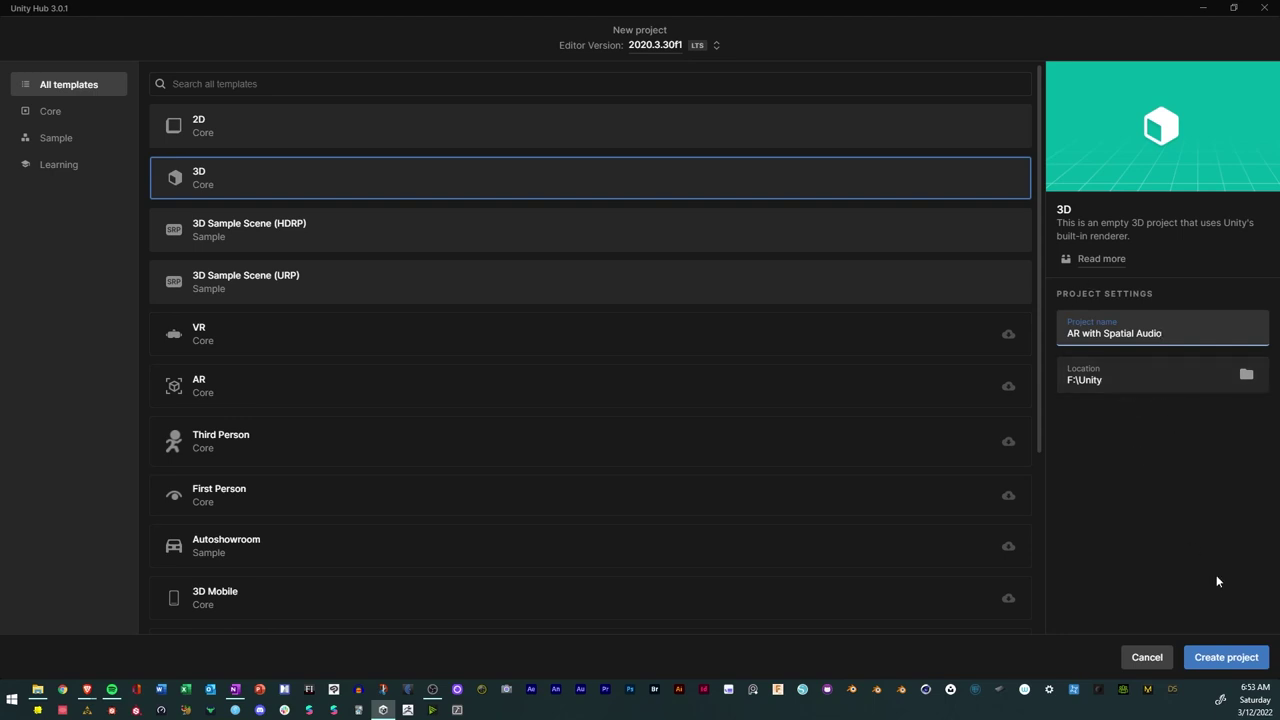
{"action": "left_click", "coordinate": [1240, 658]}
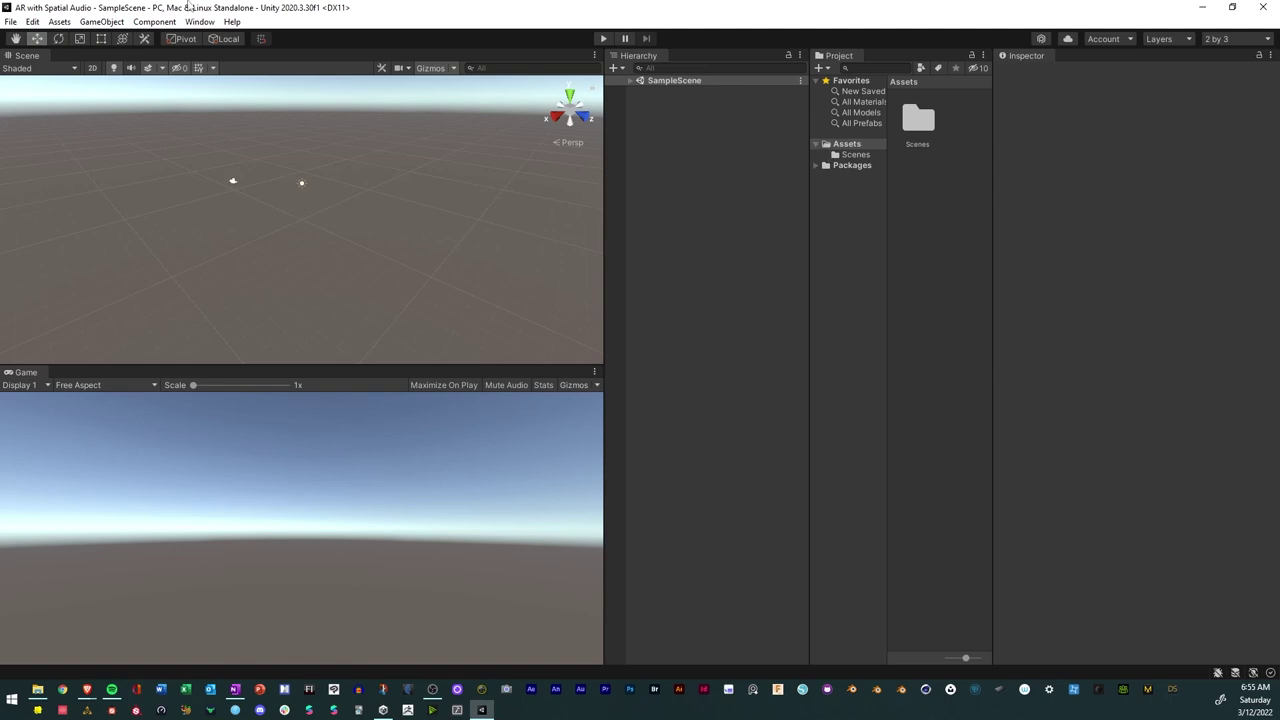
Switch the project's build platform to Android in Build Settings.
{"action": "left_click", "coordinate": [11, 22]}
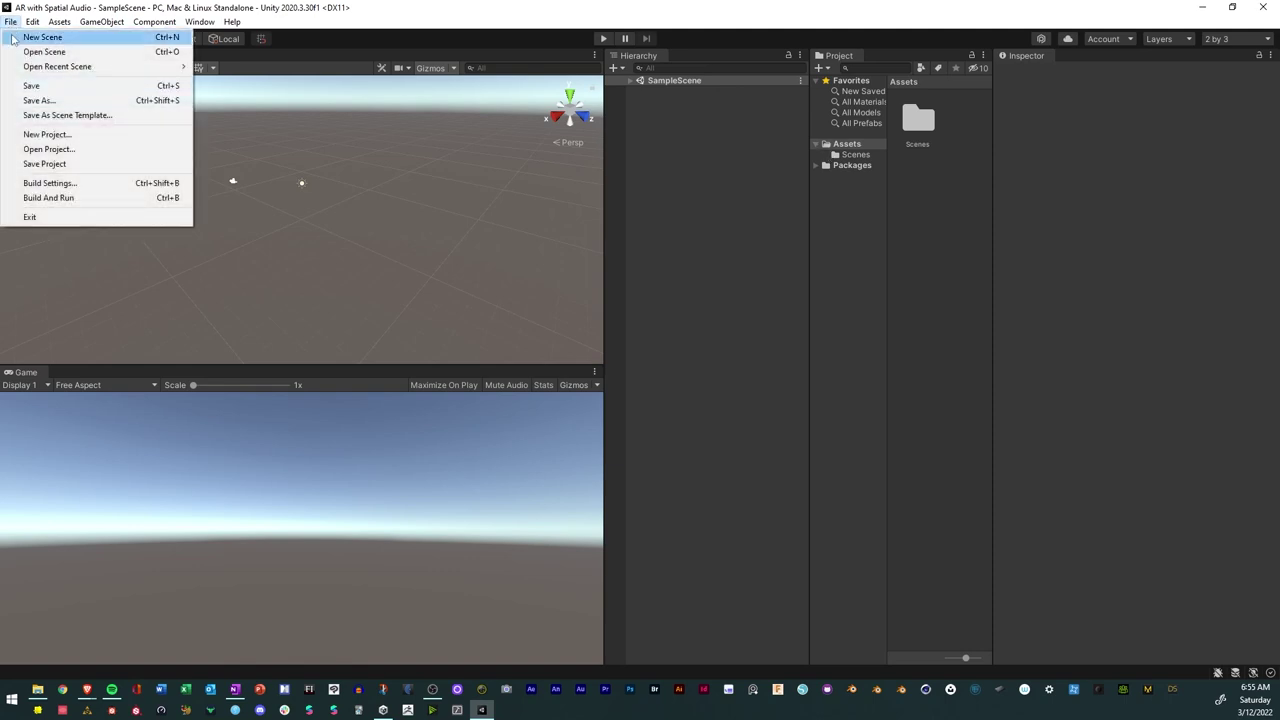
{"action": "left_click", "coordinate": [64, 184]}
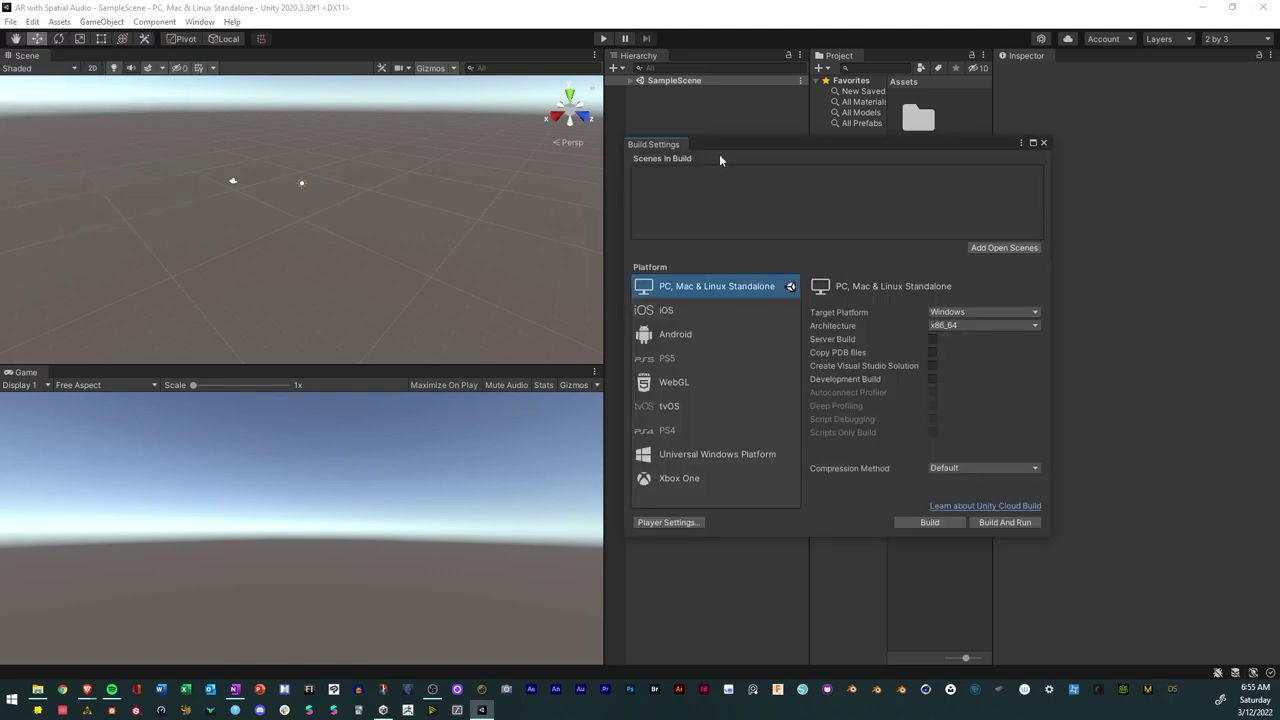
{"action": "left_click_drag", "start_coordinate": [745, 146], "coordinate": [536, 110]}
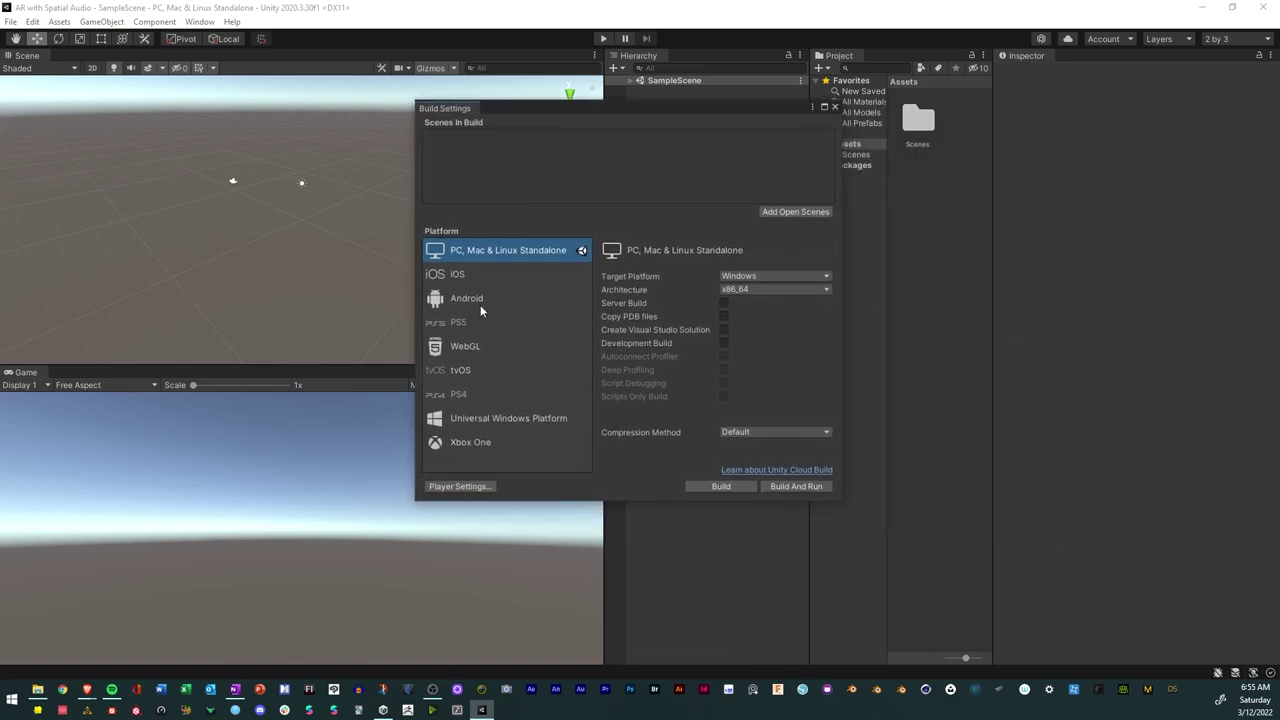
{"action": "left_click", "coordinate": [481, 299]}
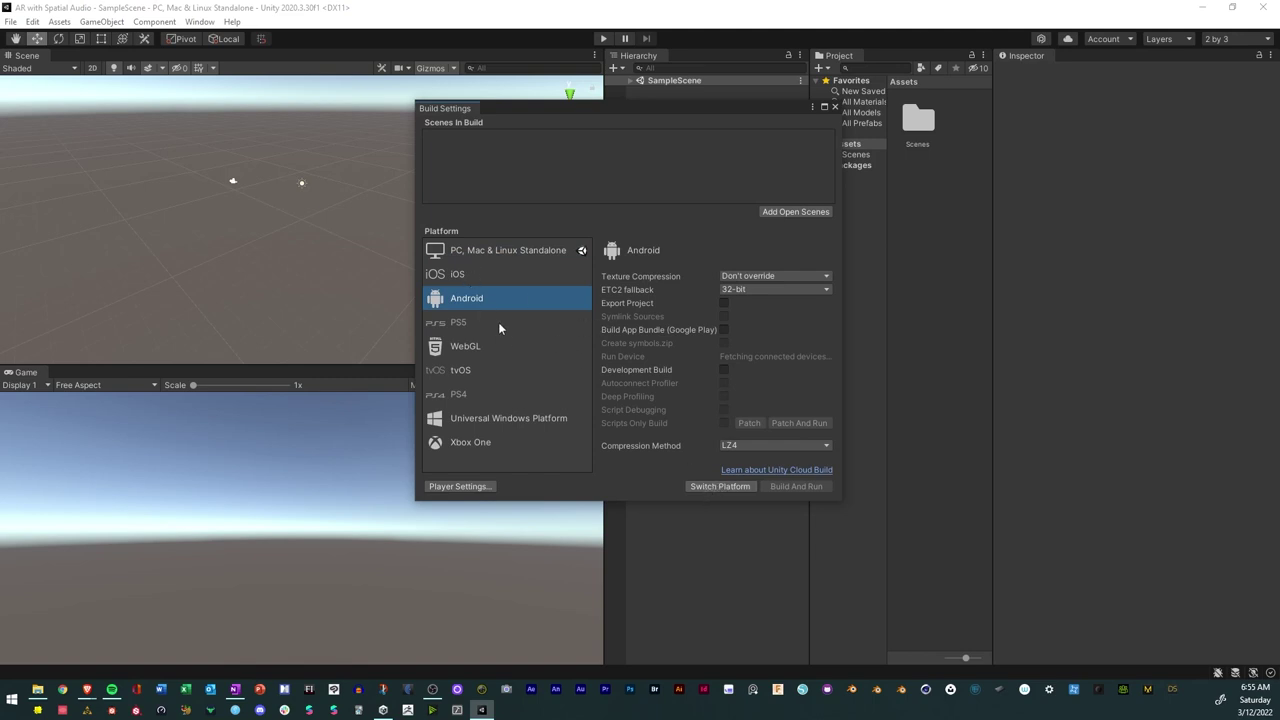
{"action": "left_click", "coordinate": [716, 487]}
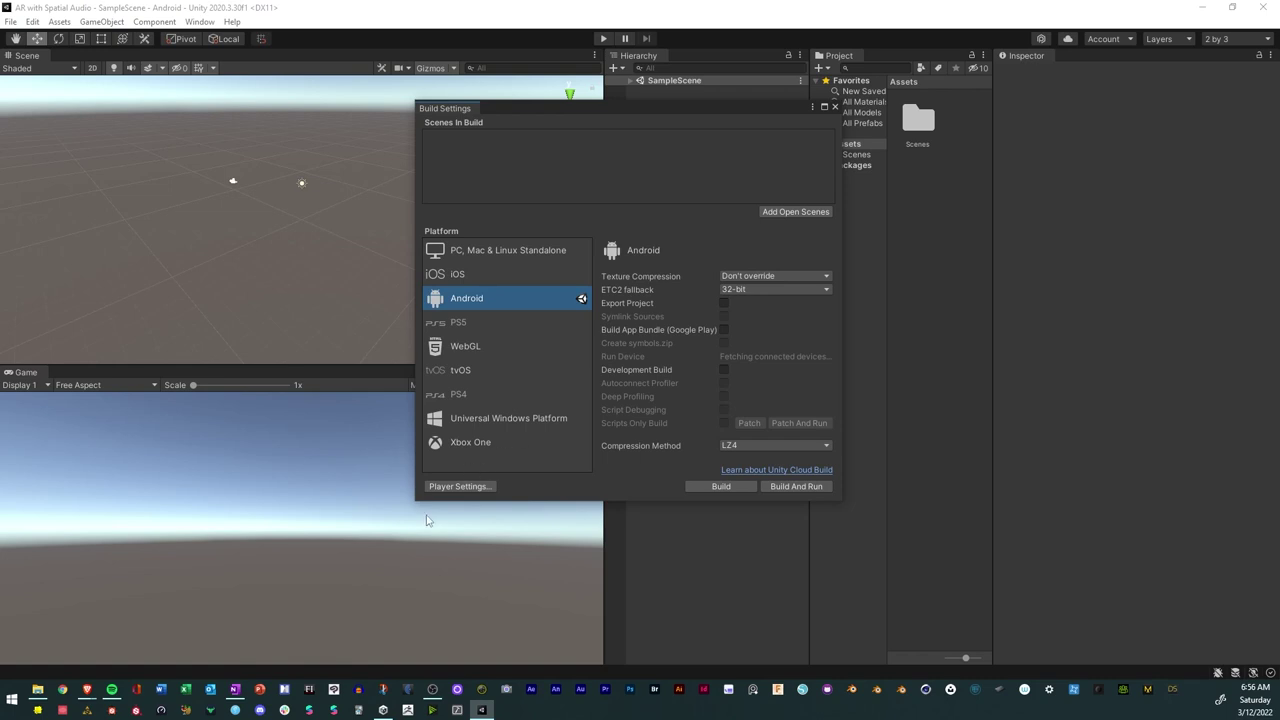
Show the Medium quality level's settings on the Project Settings Quality page.
{"action": "left_click", "coordinate": [441, 487]}
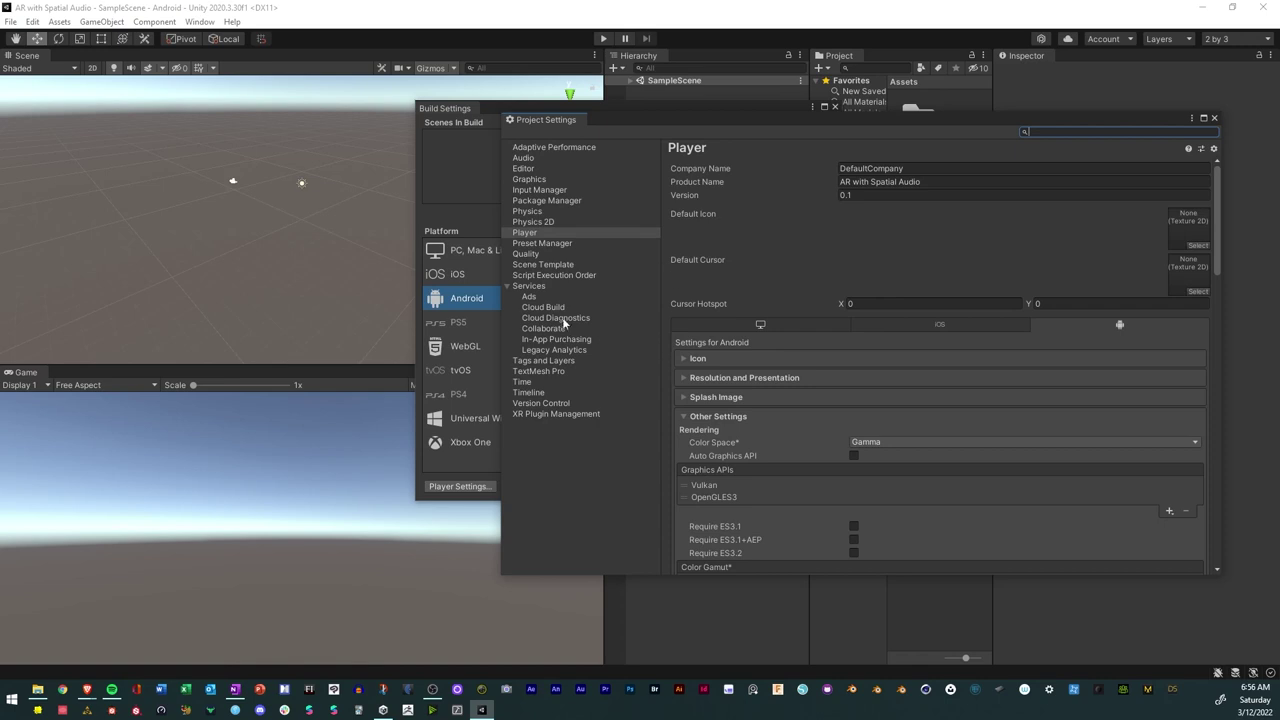
{"action": "left_click", "coordinate": [530, 253]}
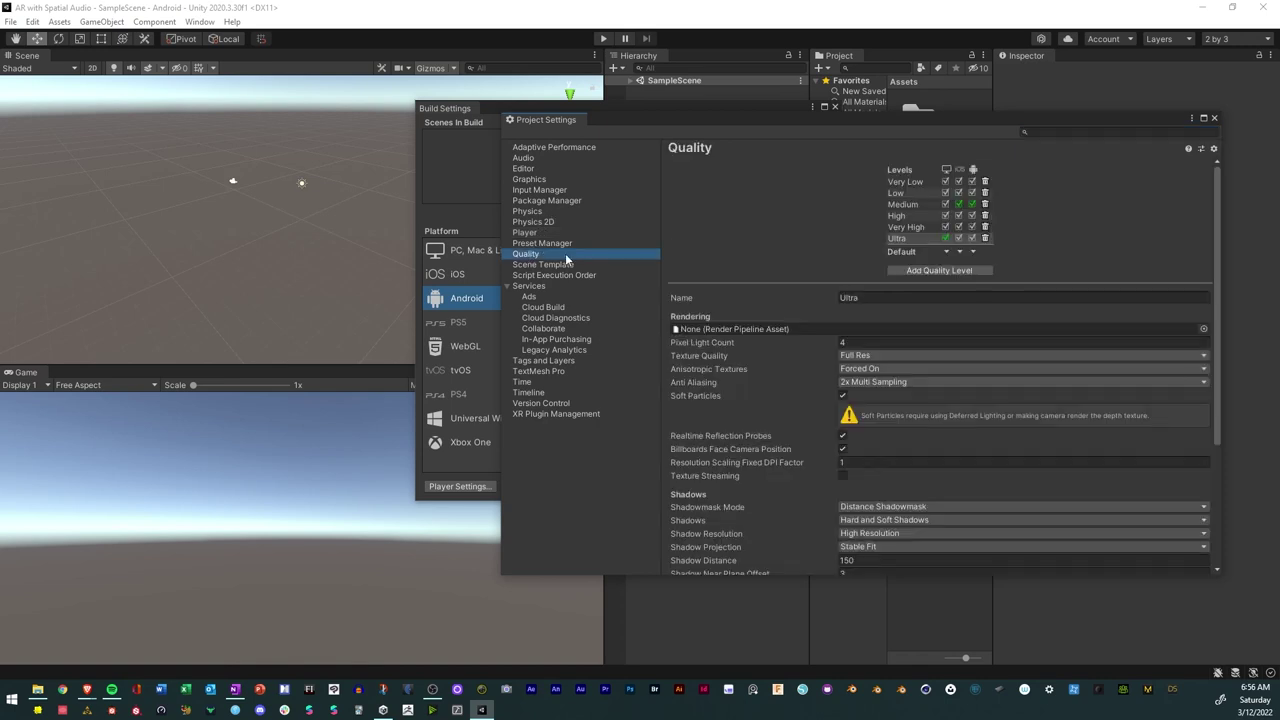
{"action": "left_click", "coordinate": [905, 204]}
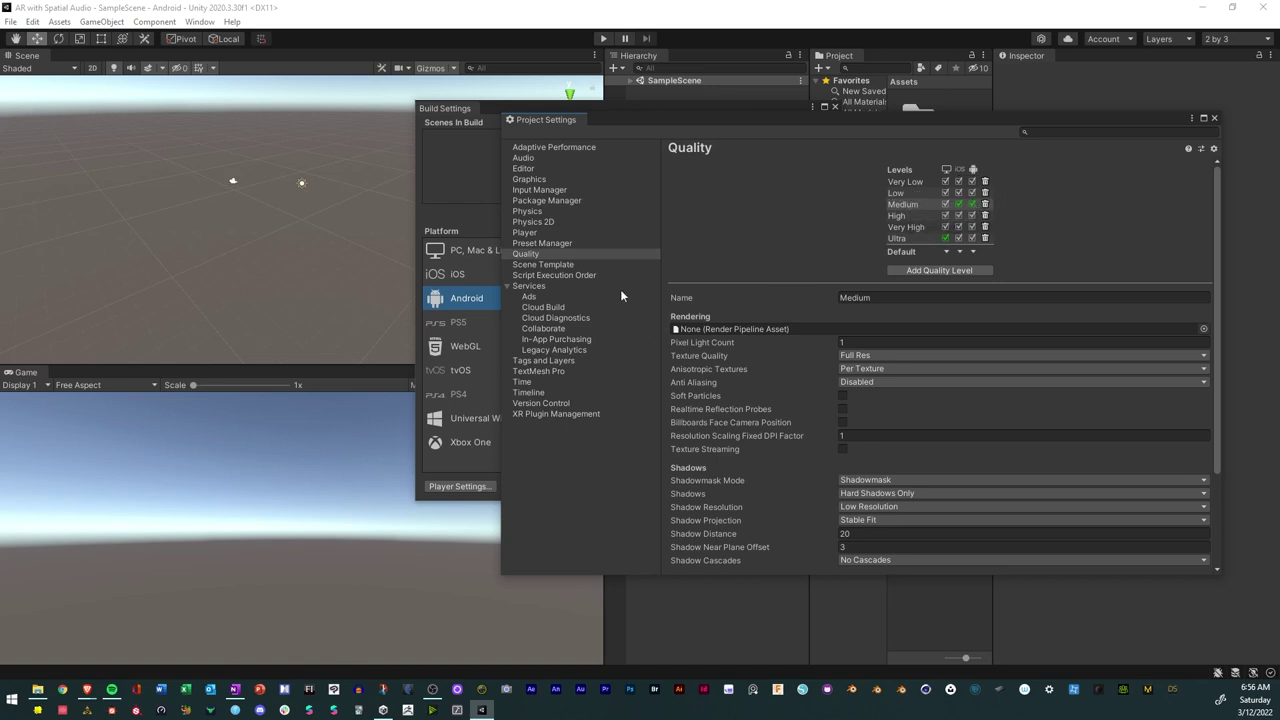
Remove Vulkan so Android uses only OpenGLES3, and disable Multithreaded Rendering.
{"action": "left_click", "coordinate": [534, 234]}
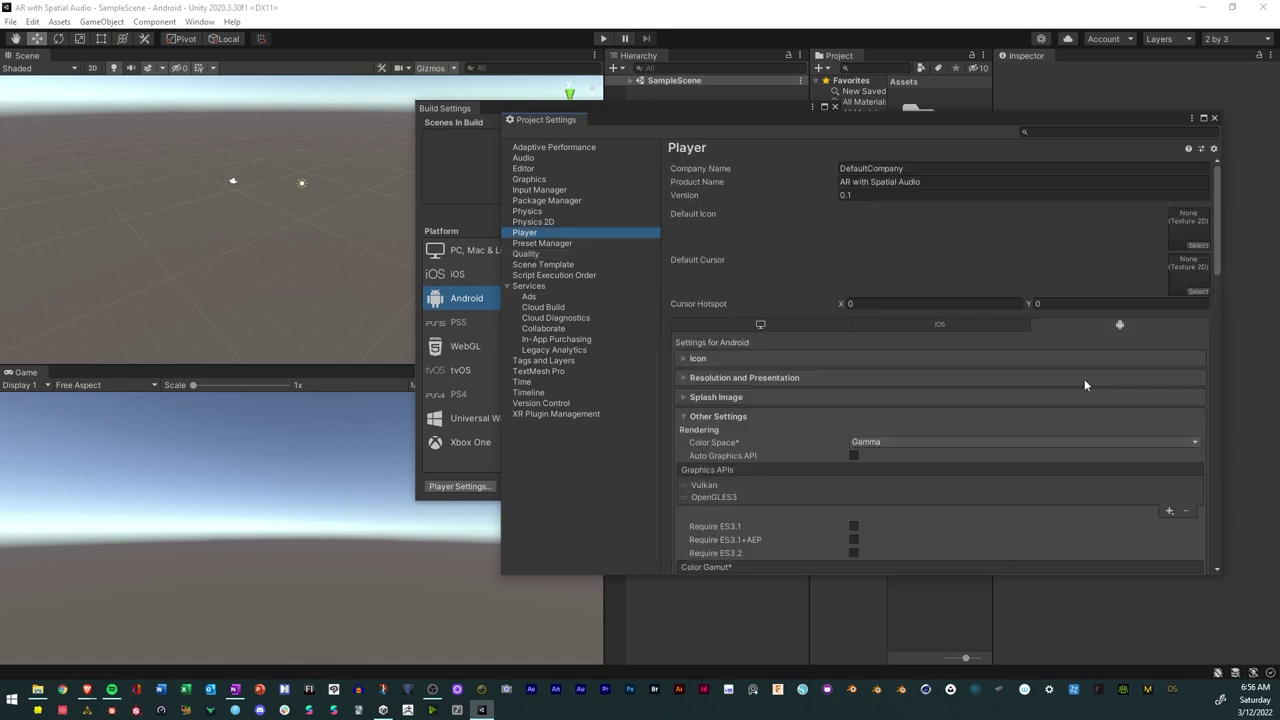
{"action": "scroll", "coordinate": [1010, 379], "scroll_direction": "down", "scroll_amount": 1}
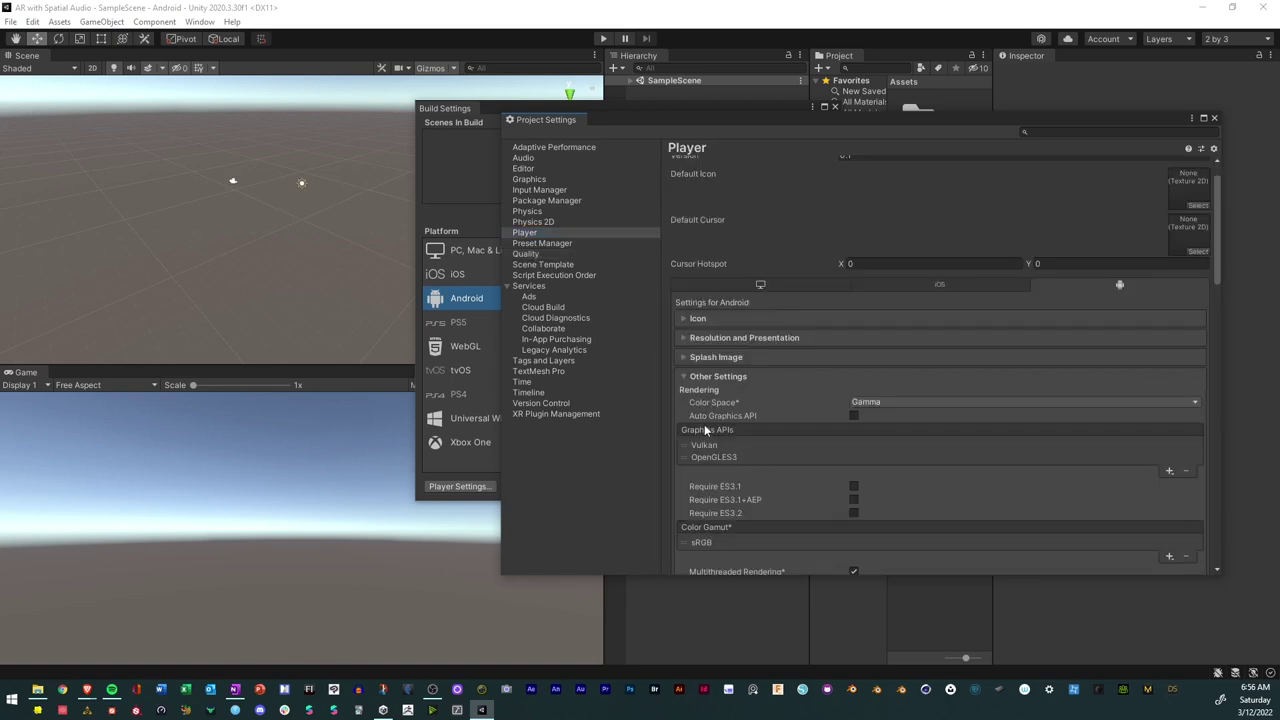
{"action": "left_click", "coordinate": [1189, 446]}
{"action": "left_click", "coordinate": [1187, 470]}
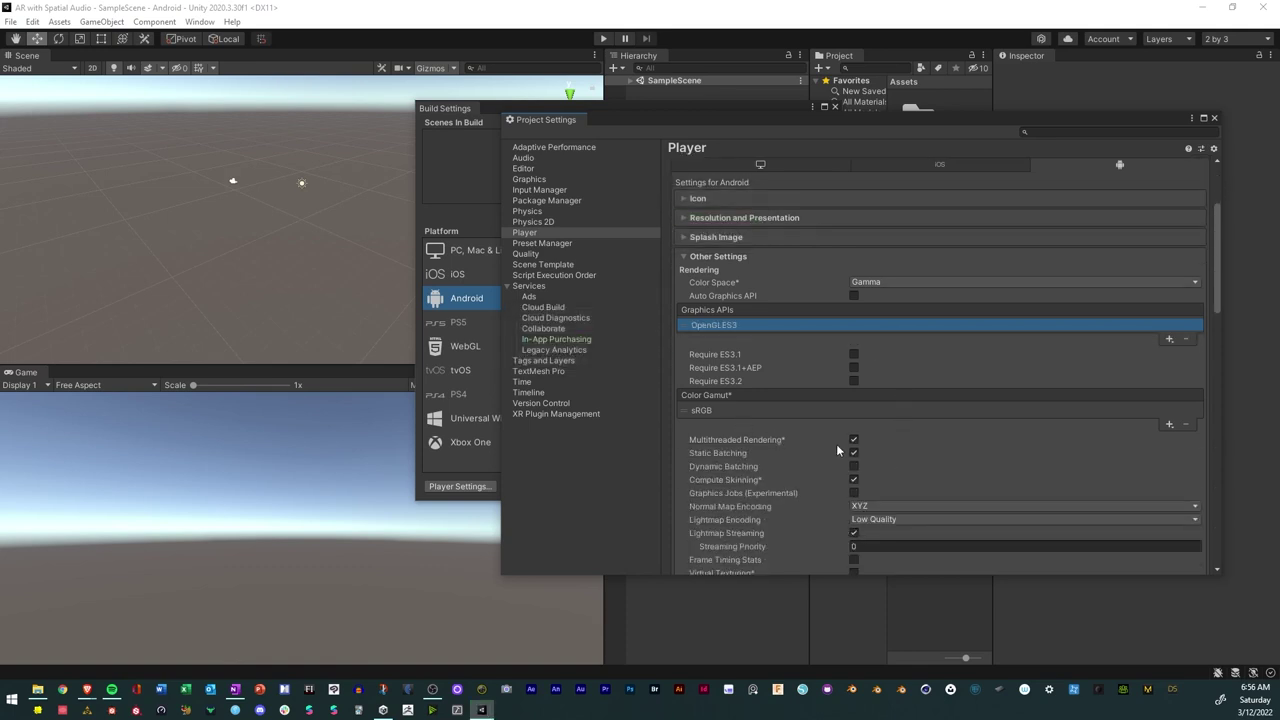
{"action": "left_click", "coordinate": [853, 440]}
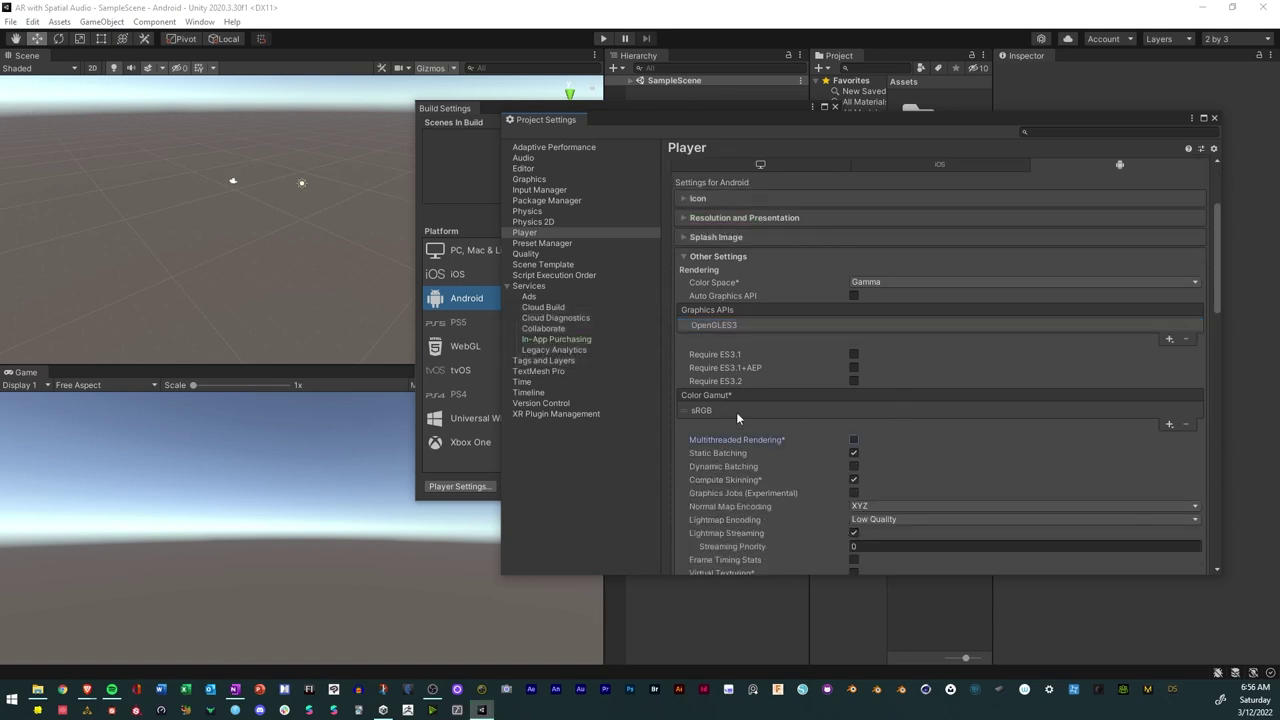
{"action": "scroll", "coordinate": [797, 438], "scroll_direction": "down", "scroll_amount": 10}
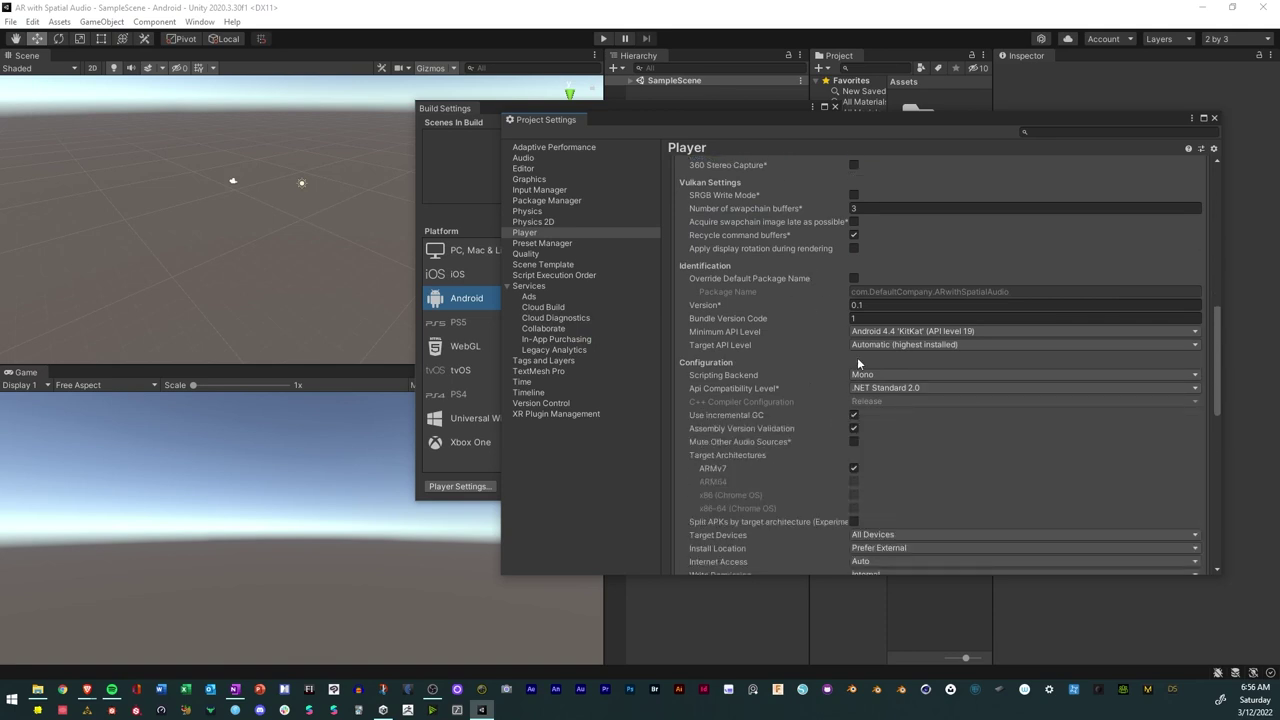
Set minimum API level Android 11.0 (API 30), IL2CPP backend and .NET 4.x compatibility.
{"action": "left_click", "coordinate": [884, 331]}
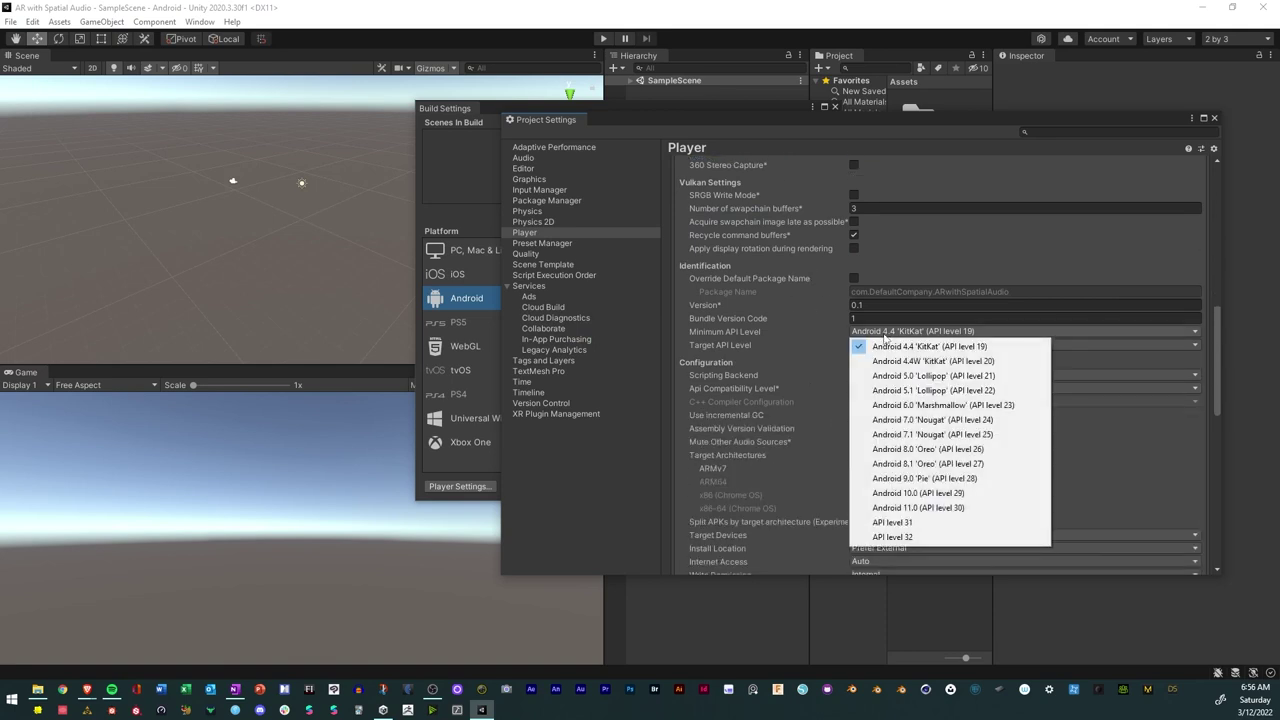
{"action": "left_click", "coordinate": [901, 507]}
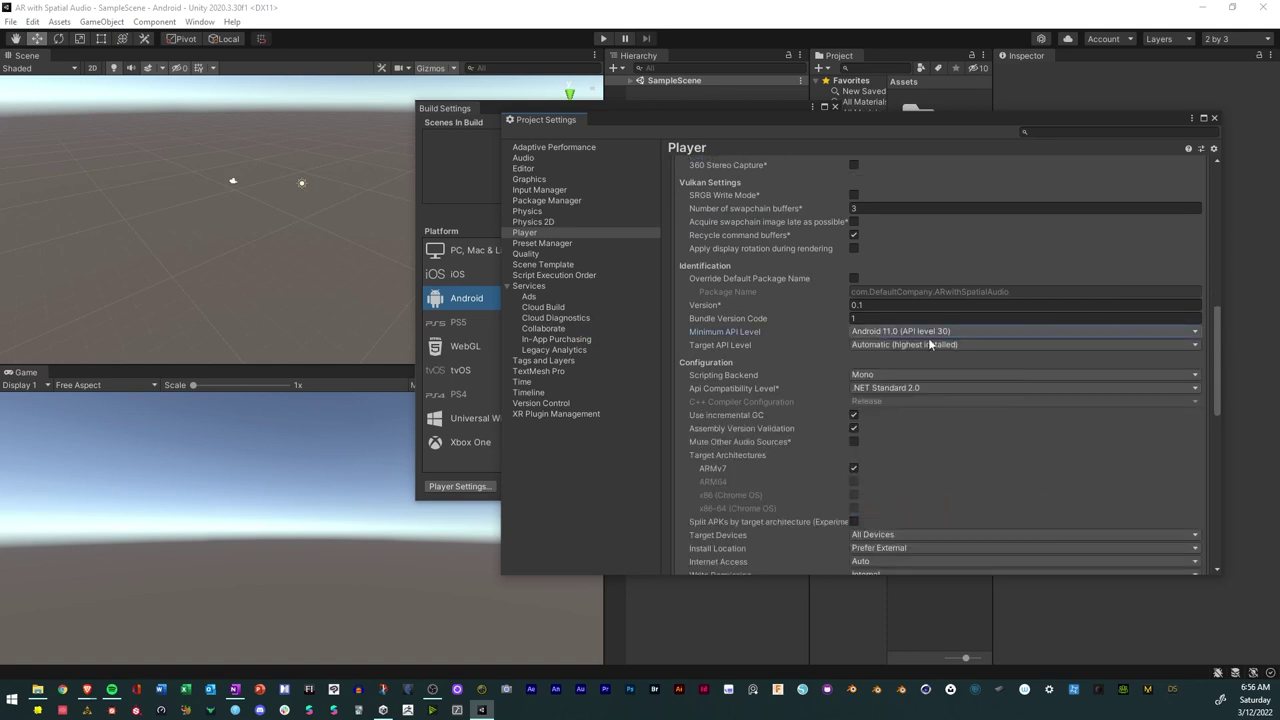
{"action": "left_click", "coordinate": [863, 375]}
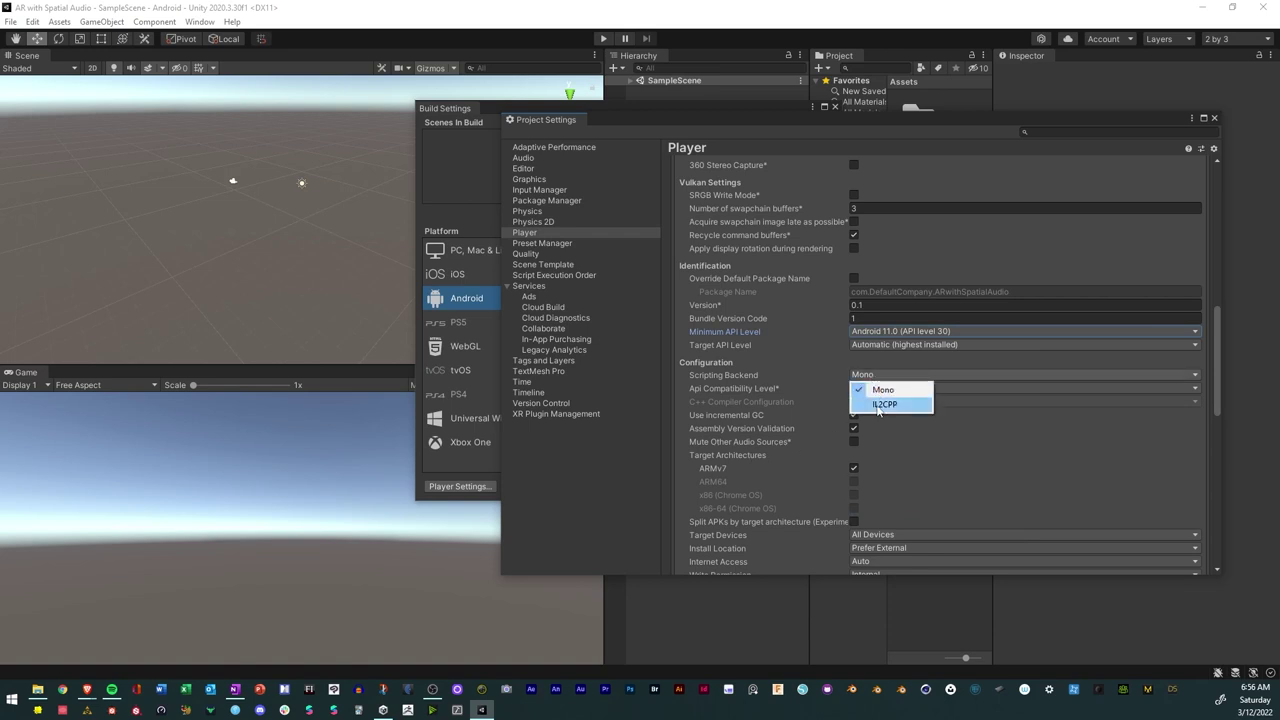
{"action": "left_click", "coordinate": [880, 405]}
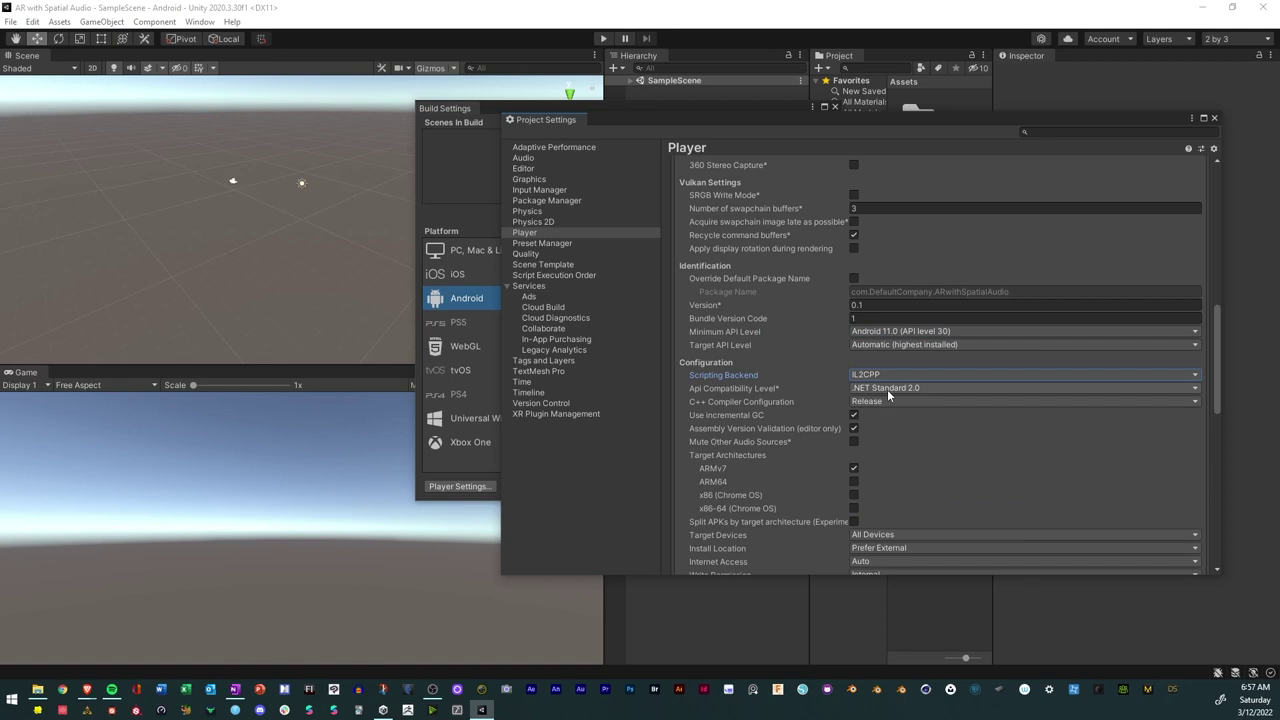
{"action": "left_click", "coordinate": [877, 390]}
{"action": "left_click", "coordinate": [881, 402]}
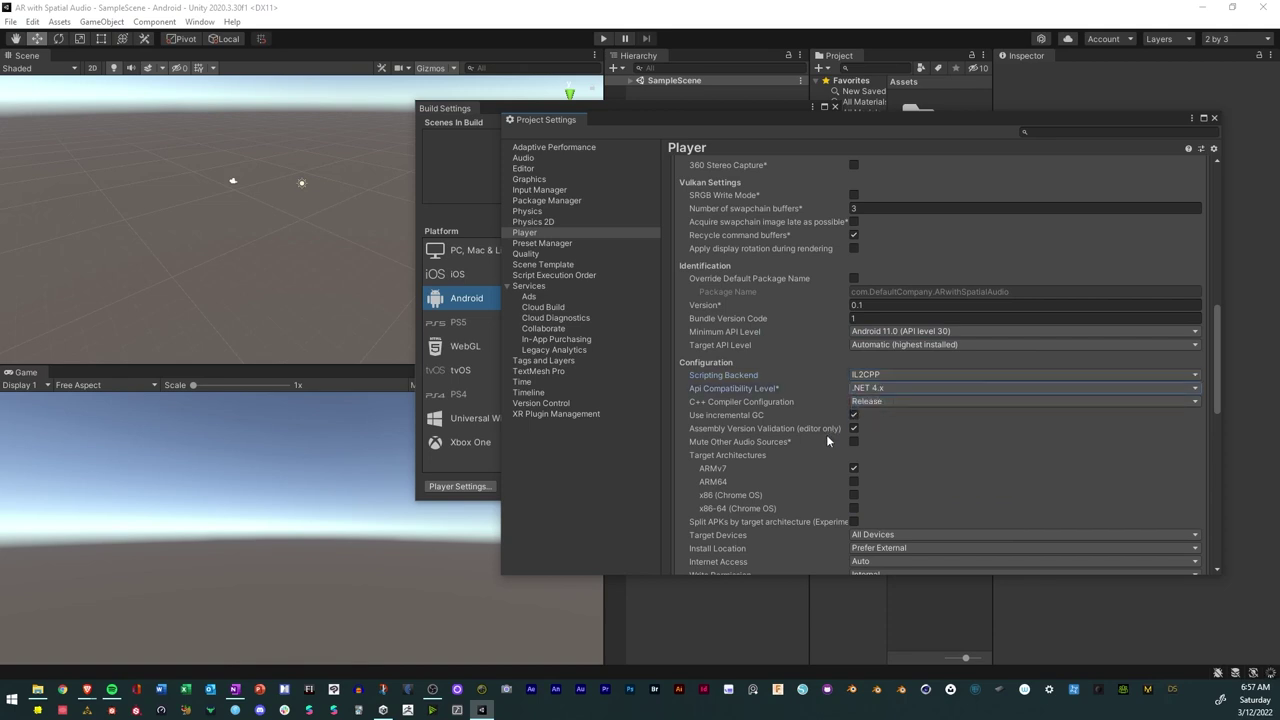
Uncheck ARMv7 so the Android build targets ARM64.
{"action": "left_click", "coordinate": [853, 469]}
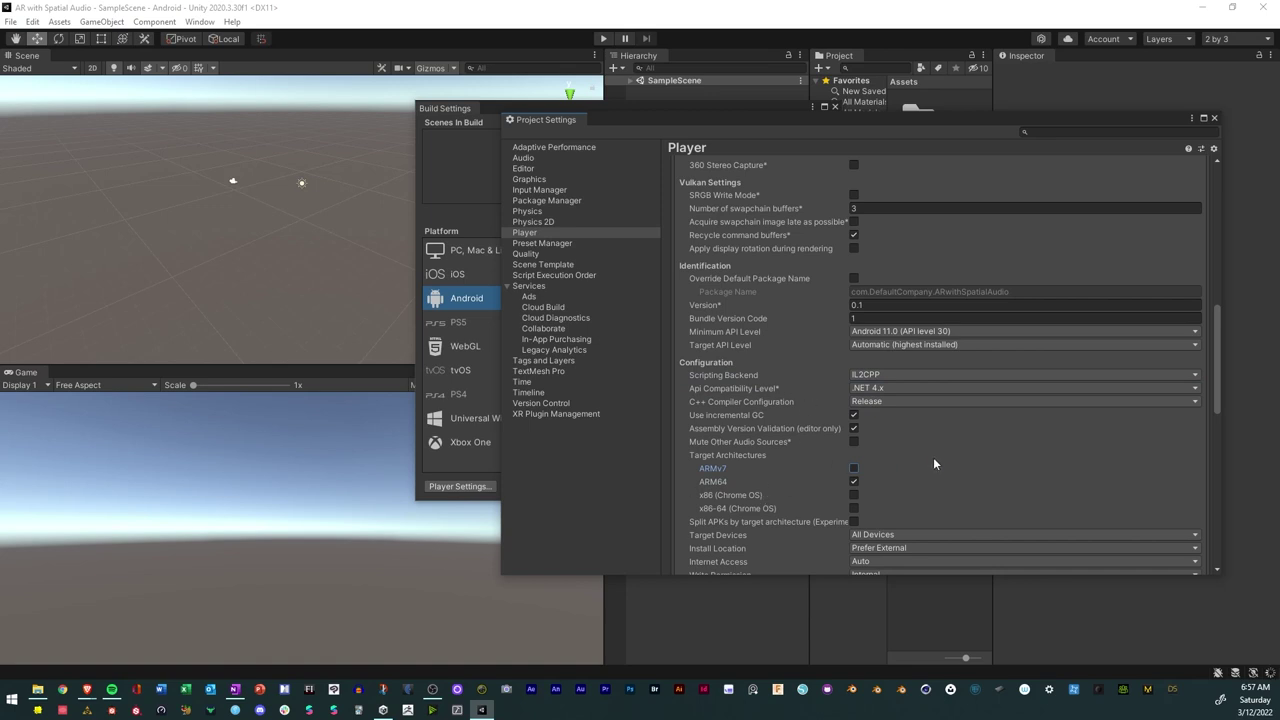
{"action": "scroll", "coordinate": [829, 451], "scroll_direction": "down", "scroll_amount": 10}
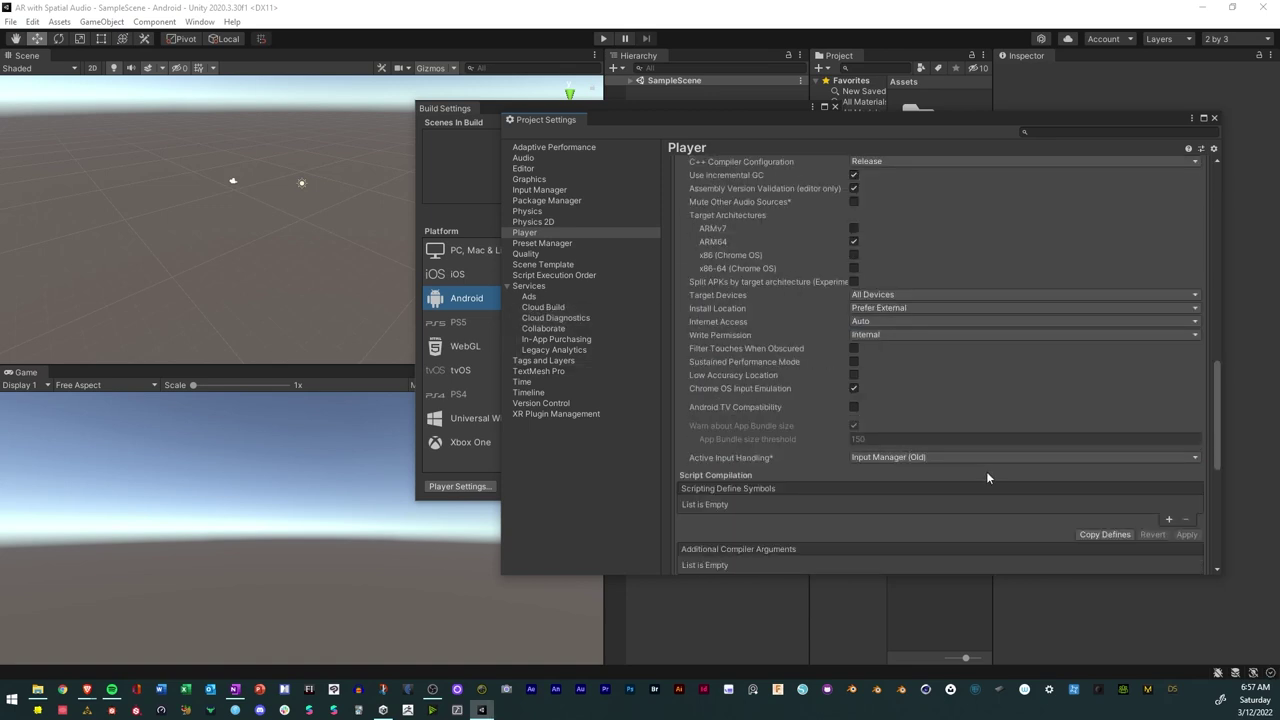
{"action": "scroll", "coordinate": [968, 467], "scroll_direction": "up", "scroll_amount": 4}
{"action": "scroll", "coordinate": [968, 466], "scroll_direction": "down", "scroll_amount": 3}
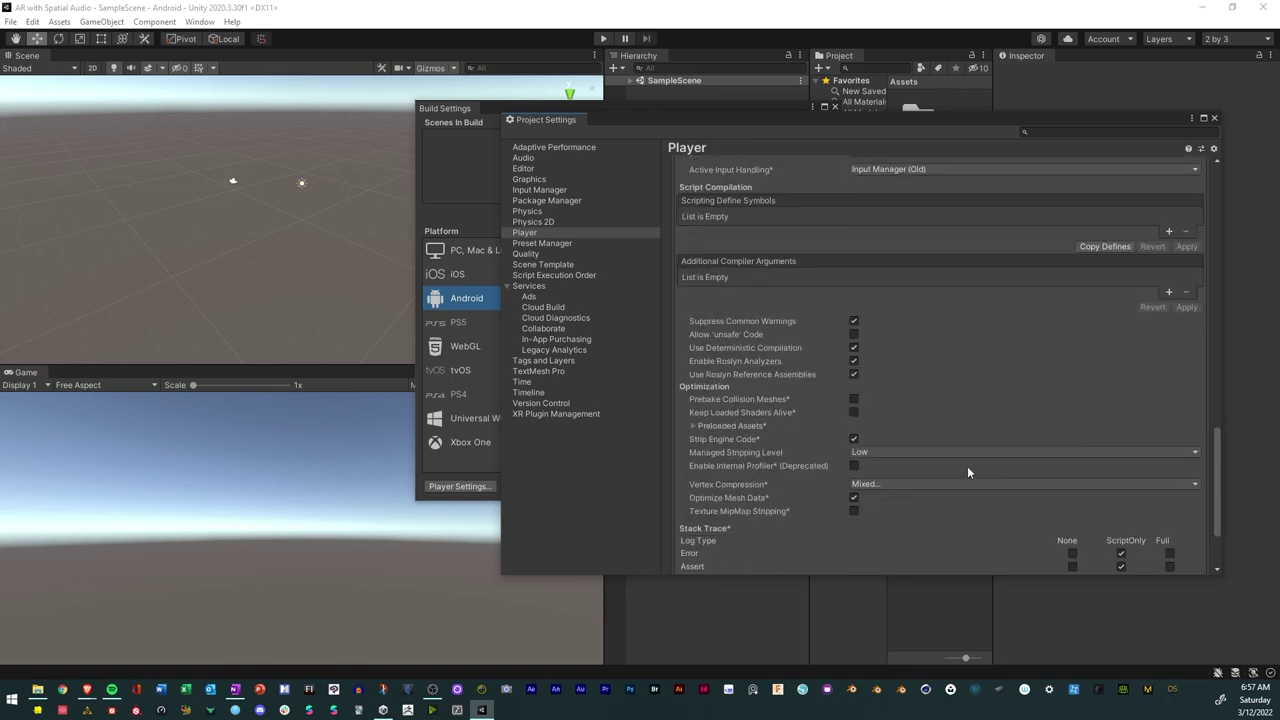
{"action": "scroll", "coordinate": [968, 464], "scroll_direction": "up", "scroll_amount": 6}
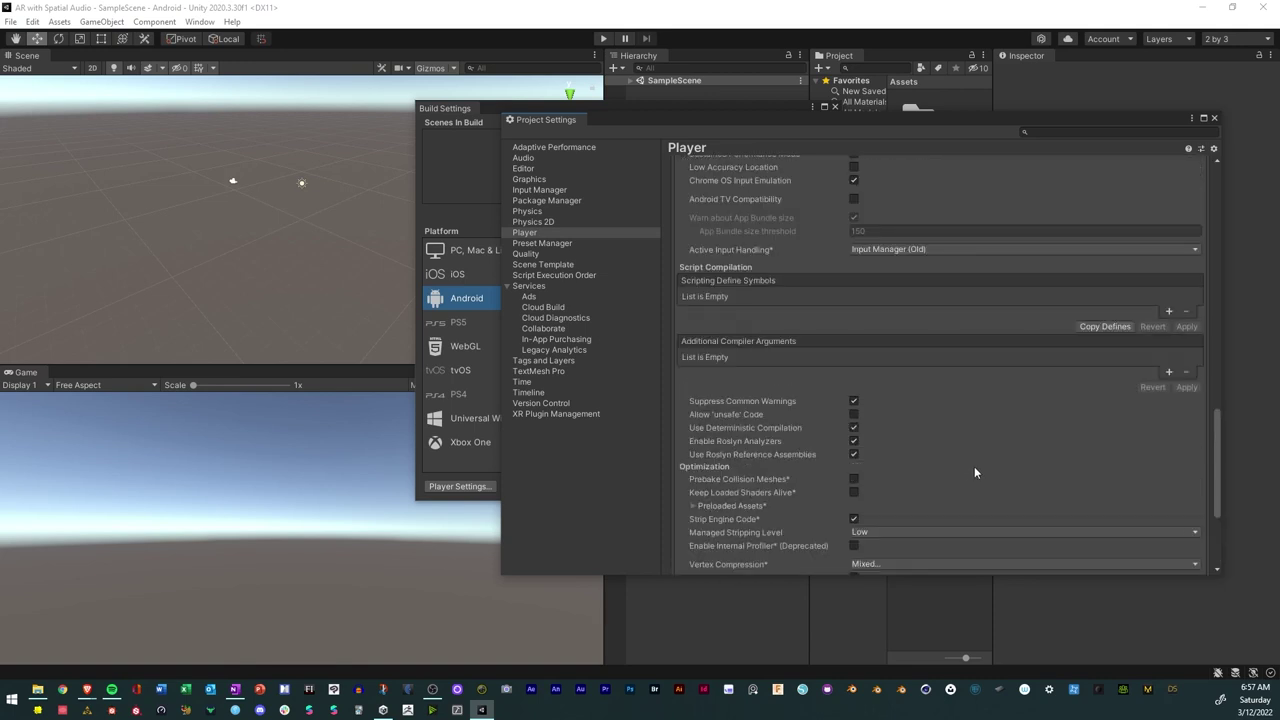
{"action": "scroll", "coordinate": [974, 462], "scroll_direction": "up", "scroll_amount": 10}
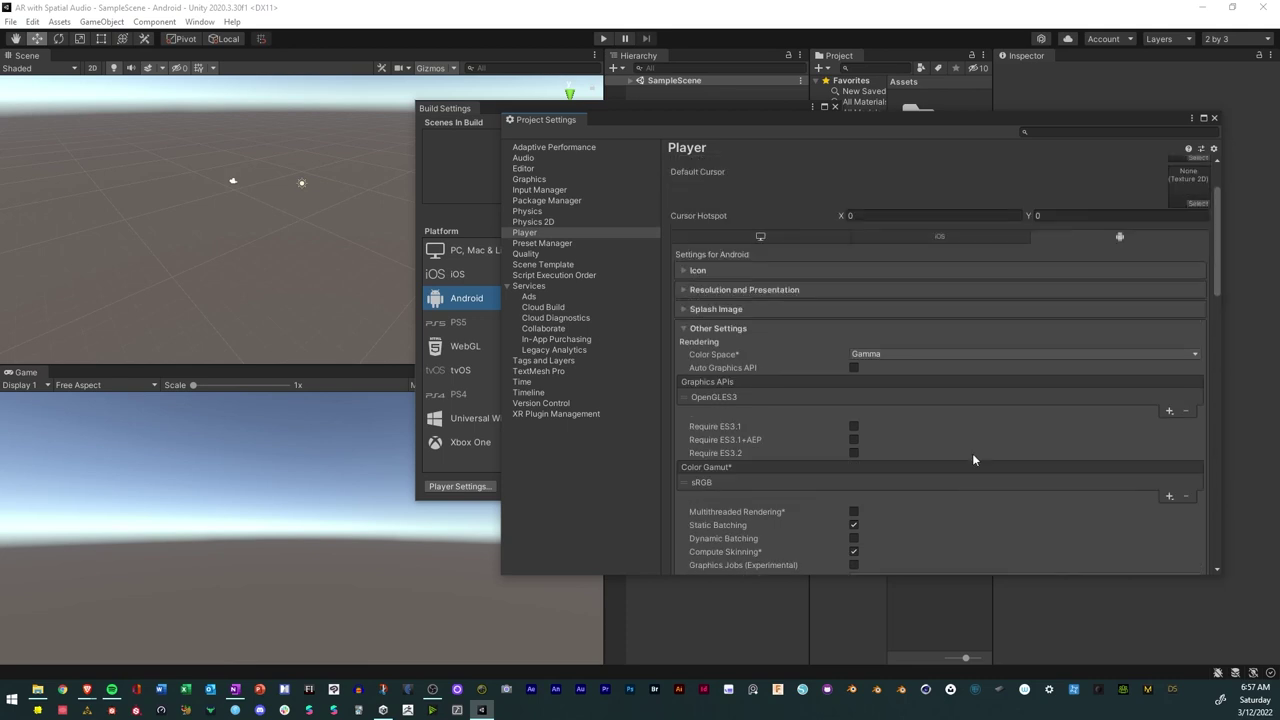
Disable Multithreaded Rendering for iOS and scroll to its Configuration section.
{"action": "left_click", "coordinate": [920, 322]}
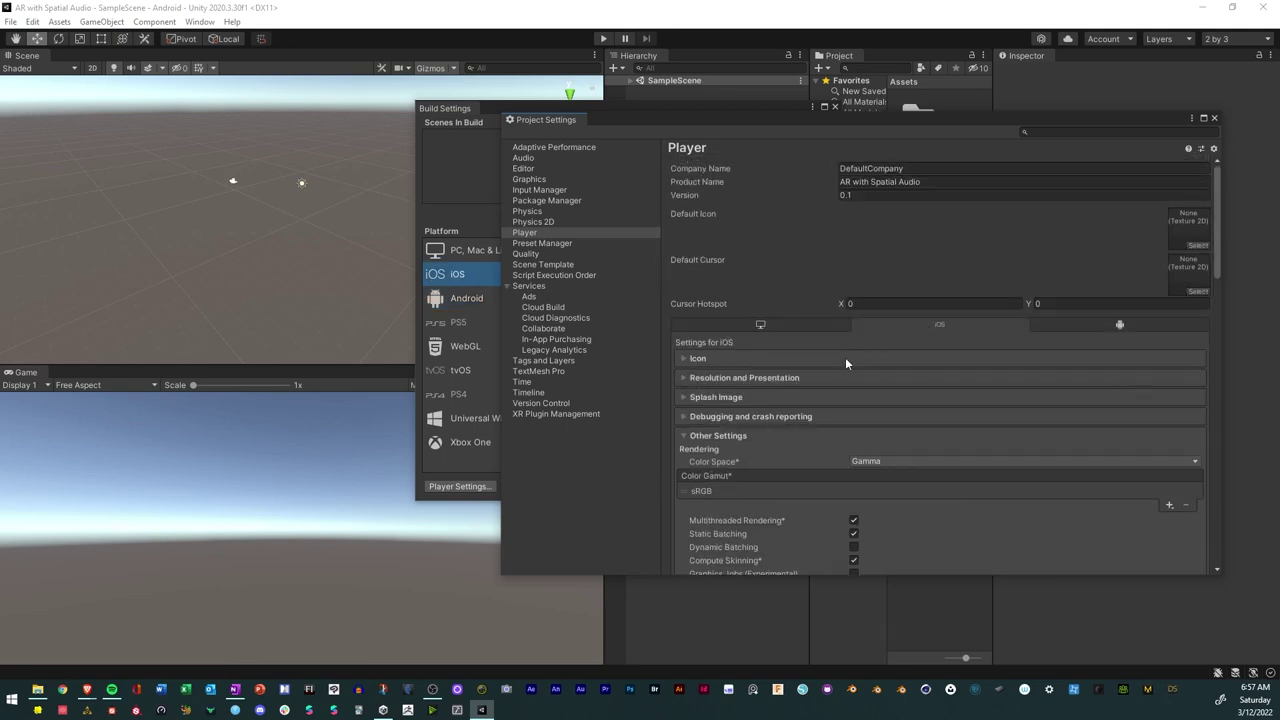
{"action": "scroll", "coordinate": [754, 414], "scroll_direction": "down", "scroll_amount": 3}
{"action": "scroll", "coordinate": [772, 402], "scroll_direction": "up", "scroll_amount": 2}
{"action": "scroll", "coordinate": [790, 400], "scroll_direction": "down", "scroll_amount": 2}
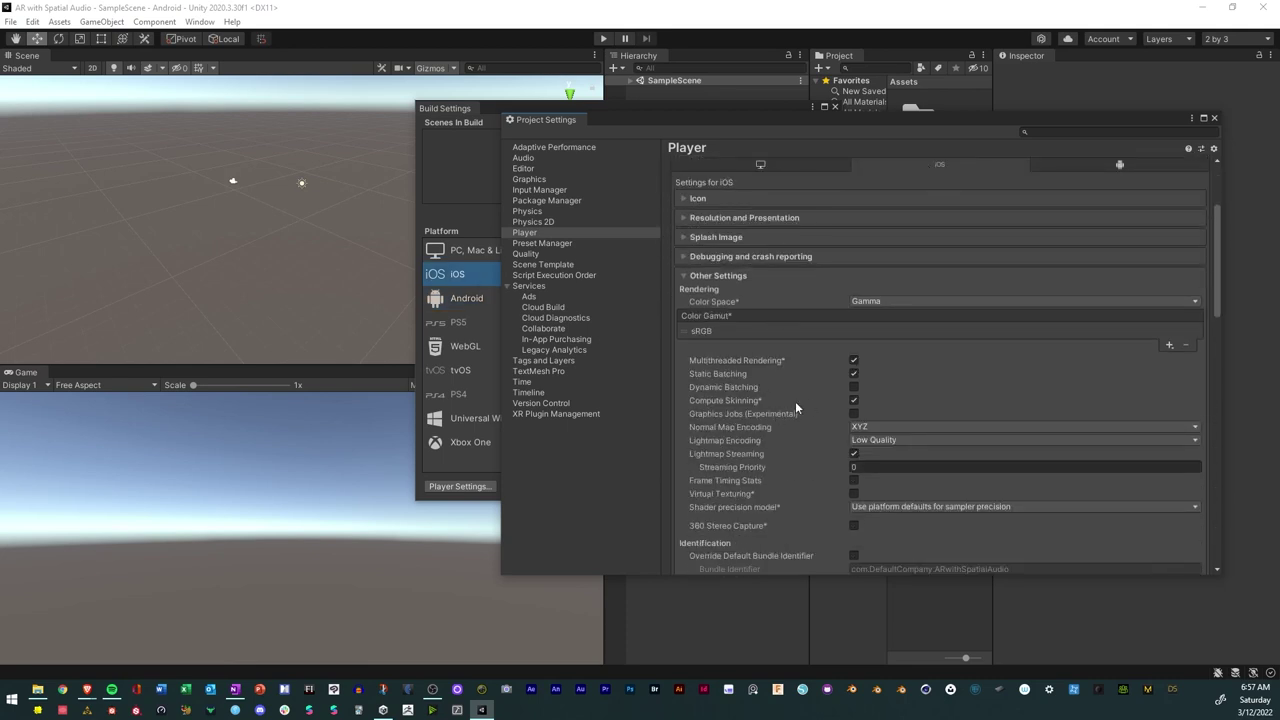
{"action": "left_click", "coordinate": [854, 361]}
{"action": "scroll", "coordinate": [846, 380], "scroll_direction": "down", "scroll_amount": 3}
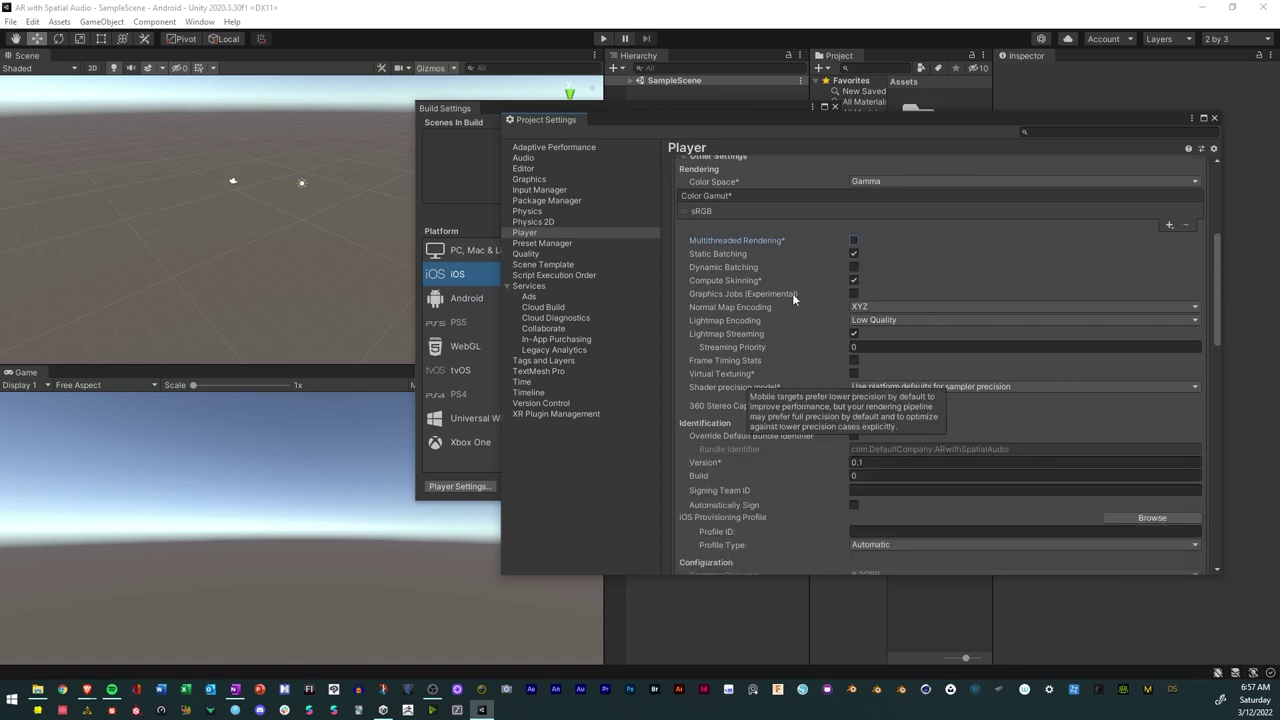
{"action": "scroll", "coordinate": [842, 368], "scroll_direction": "down", "scroll_amount": 5}
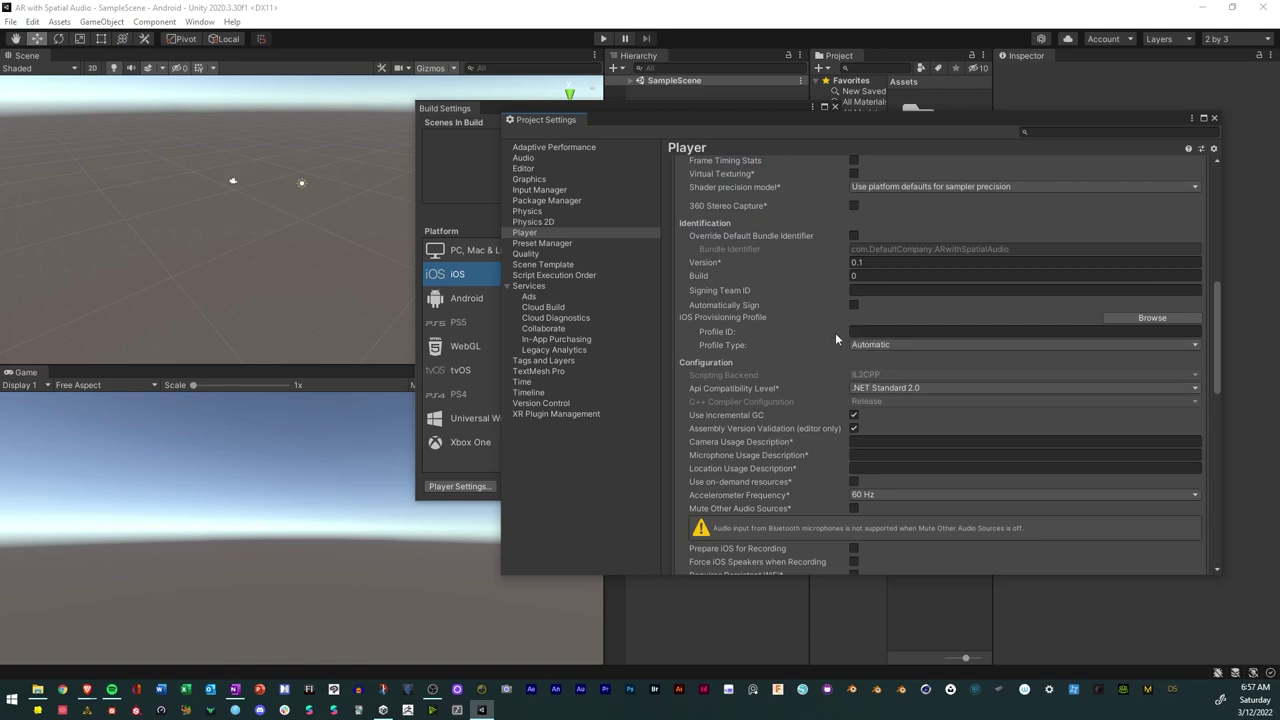
{"action": "scroll", "coordinate": [760, 300], "scroll_direction": "down", "scroll_amount": 1}
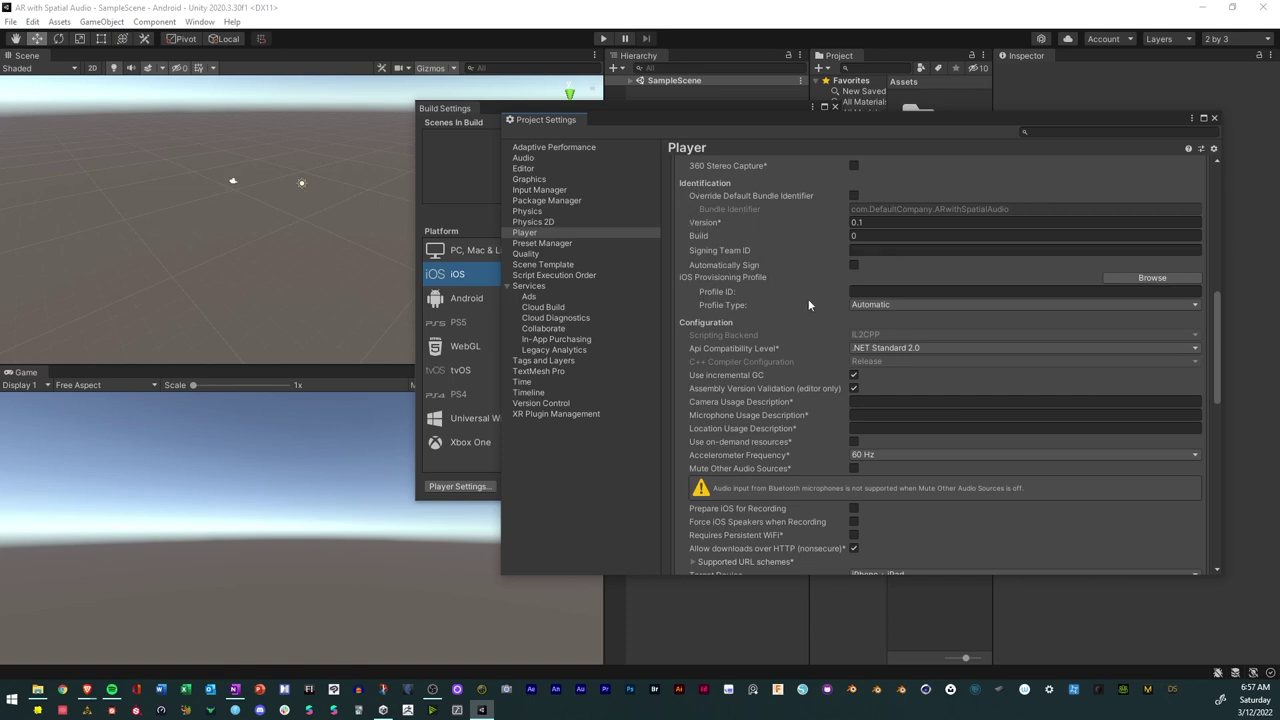
{"action": "scroll", "coordinate": [930, 414], "scroll_direction": "down", "scroll_amount": 3}
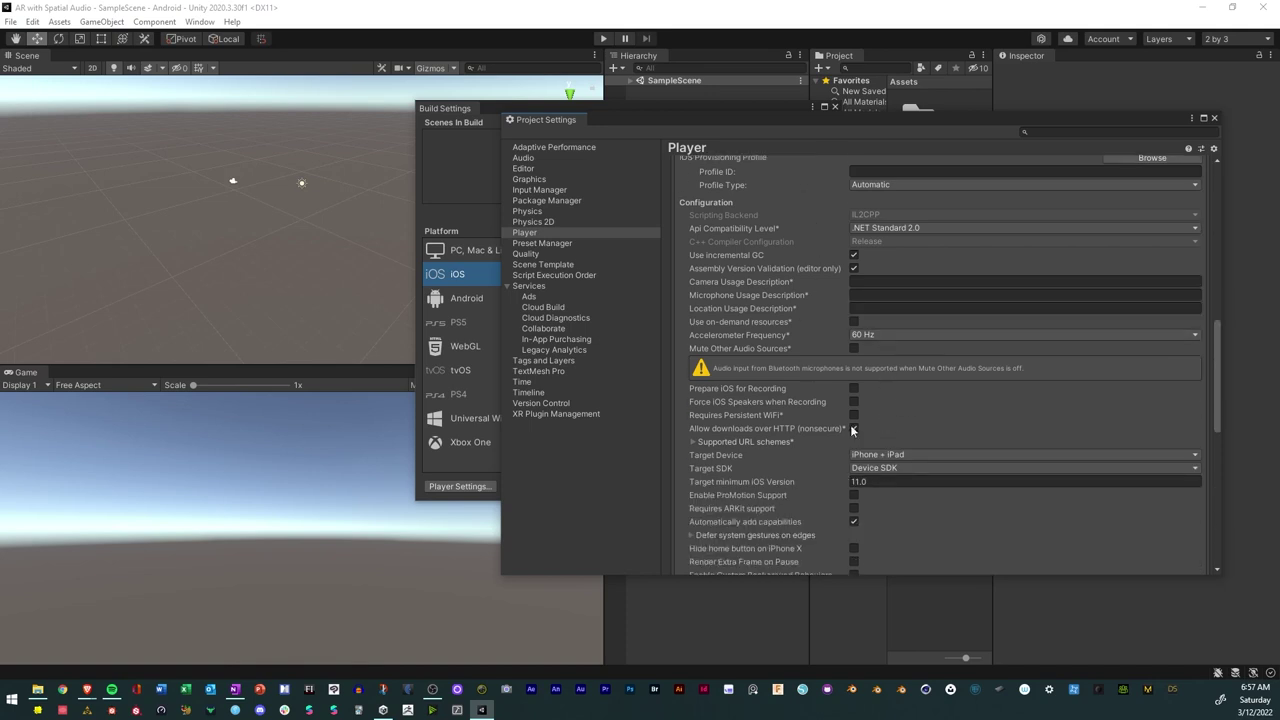
Keep iPhone + iPad as iOS target device and set API compatibility to .NET 4.x.
{"action": "left_click", "coordinate": [872, 456]}
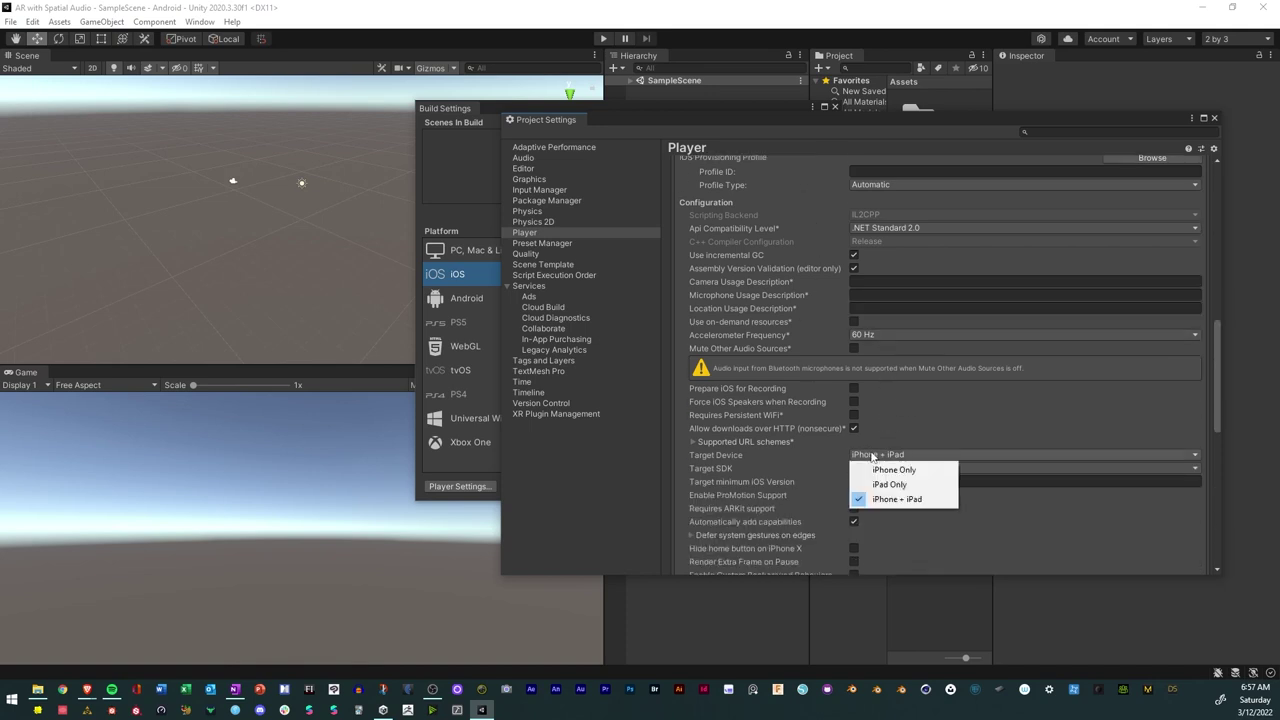
{"action": "left_click", "coordinate": [860, 441]}
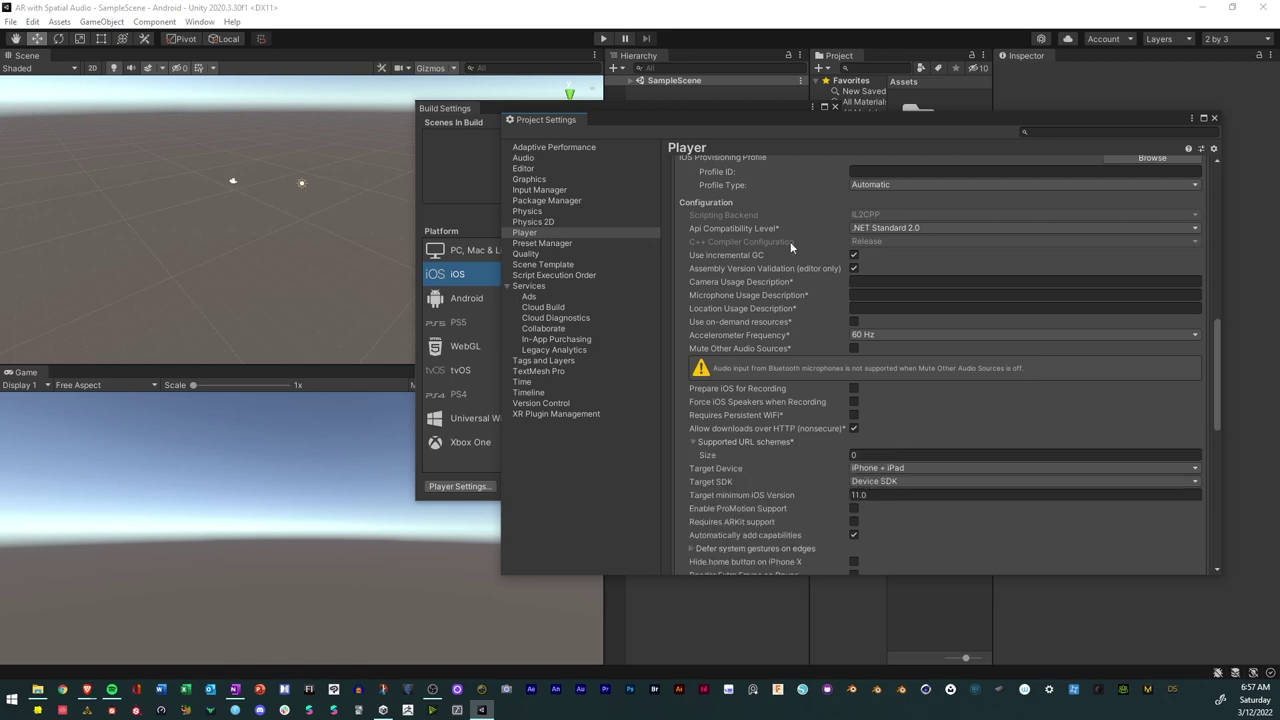
{"action": "left_click", "coordinate": [872, 228]}
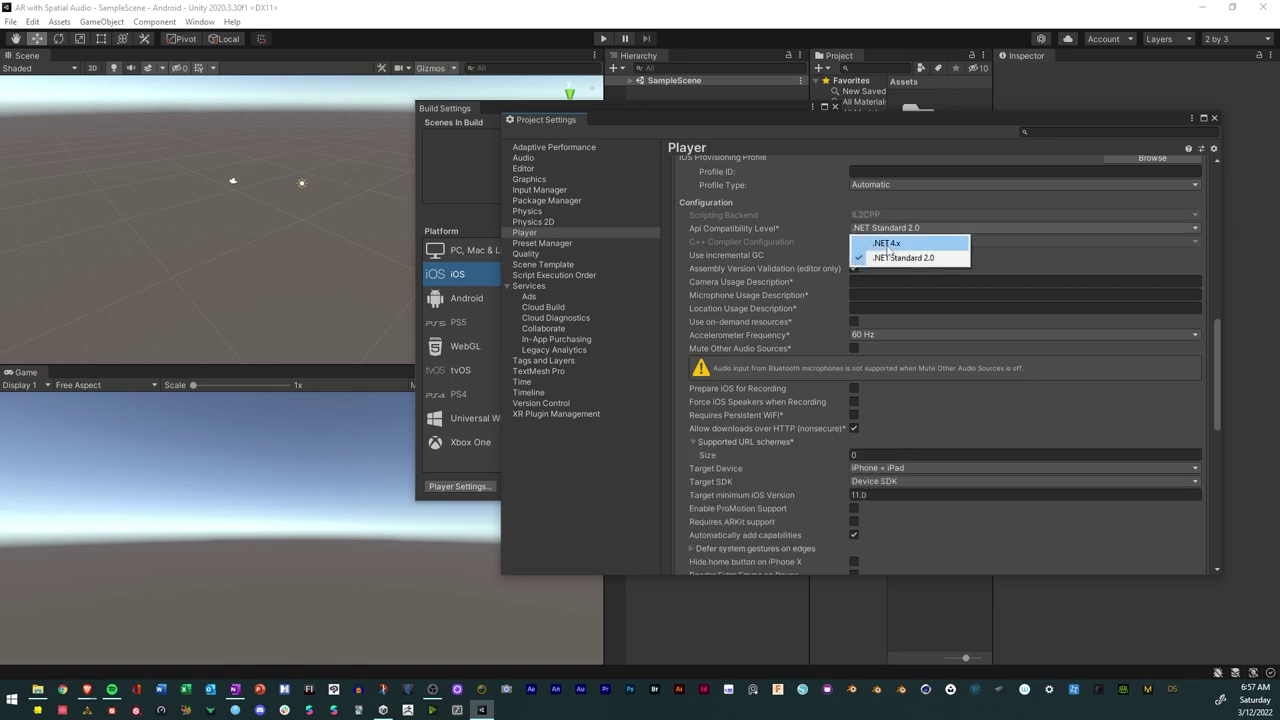
{"action": "left_click", "coordinate": [870, 243]}
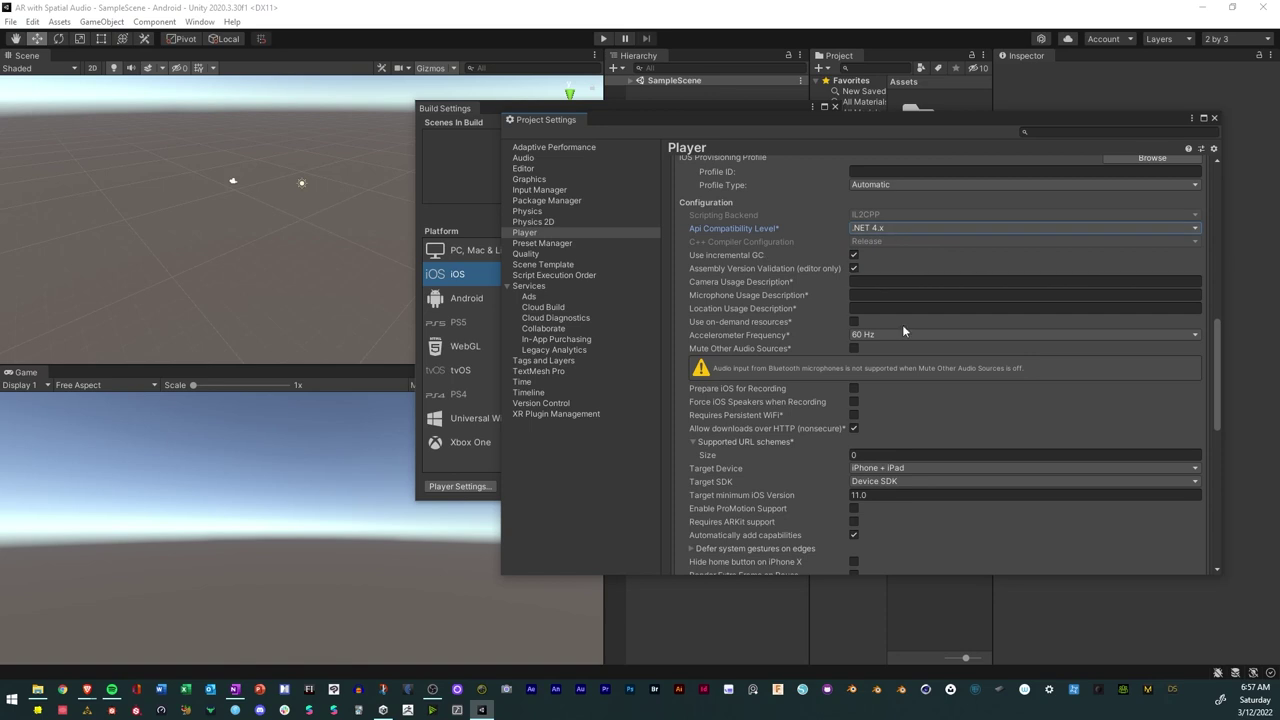
{"action": "left_click", "coordinate": [885, 226]}
{"action": "left_click", "coordinate": [880, 255]}
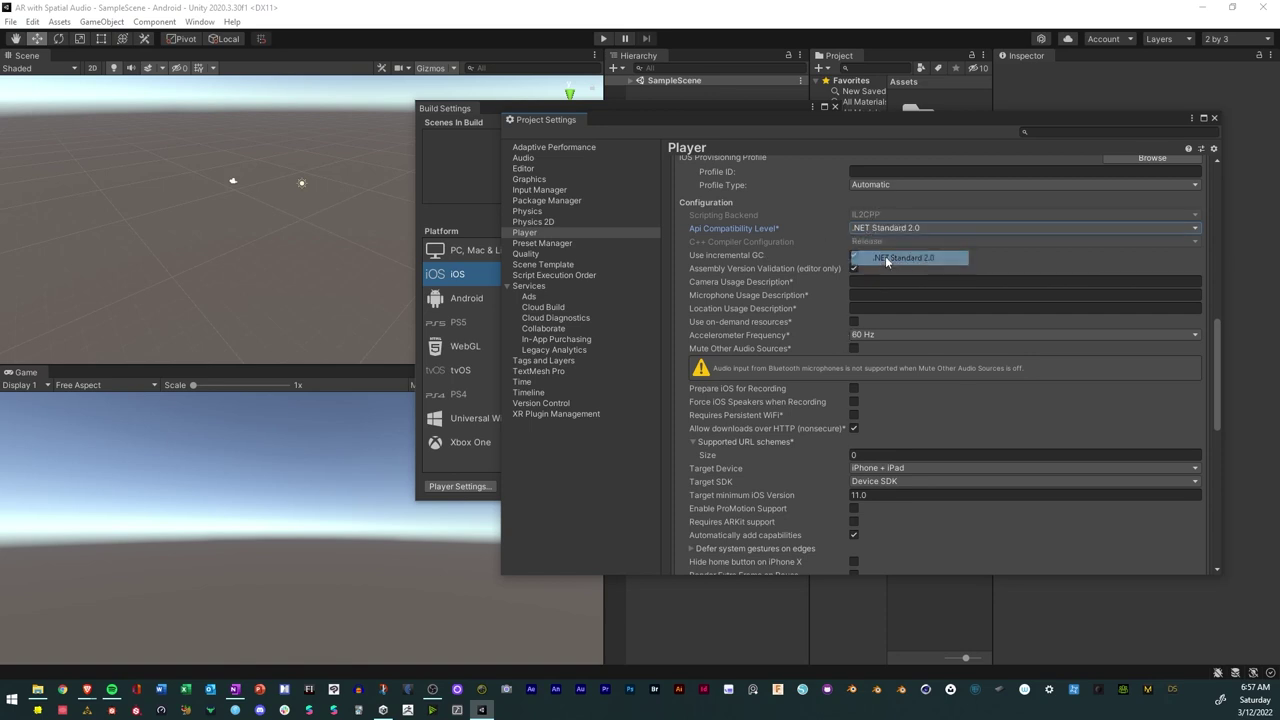
{"action": "left_click", "coordinate": [884, 227]}
{"action": "left_click", "coordinate": [878, 242]}
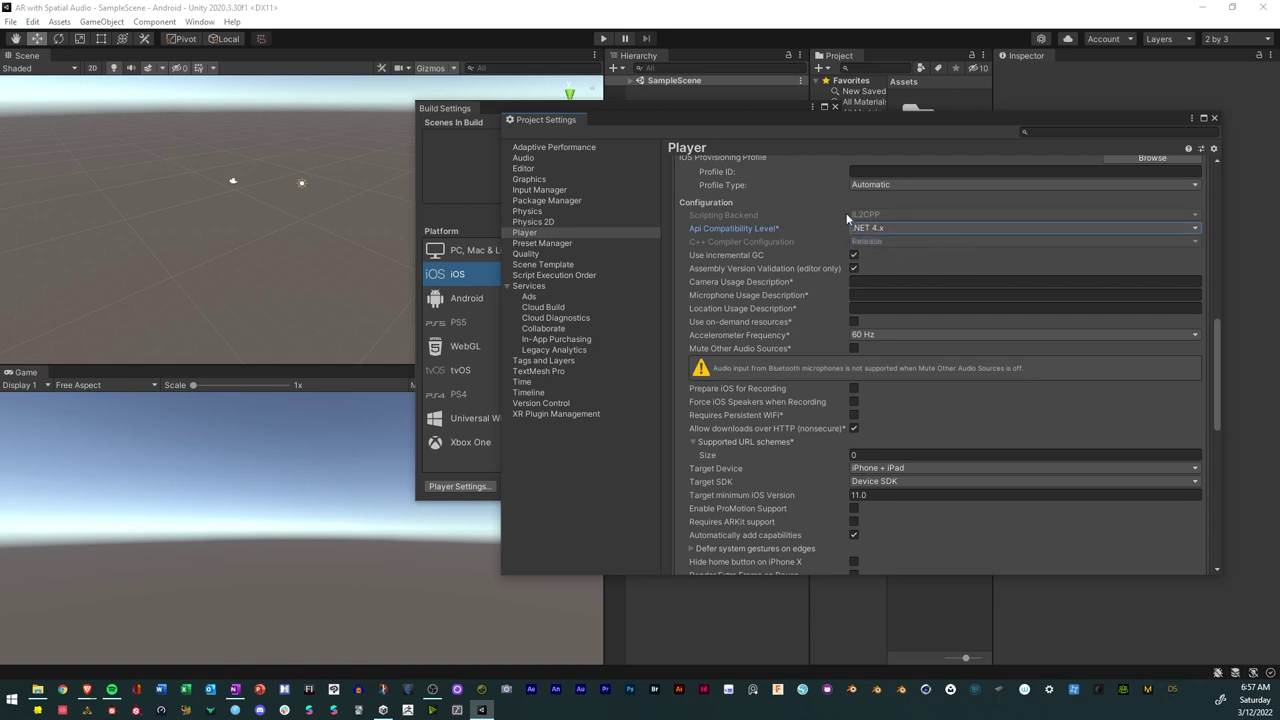
Return to the Android player settings.
{"action": "scroll", "coordinate": [827, 342], "scroll_direction": "down", "scroll_amount": 3}
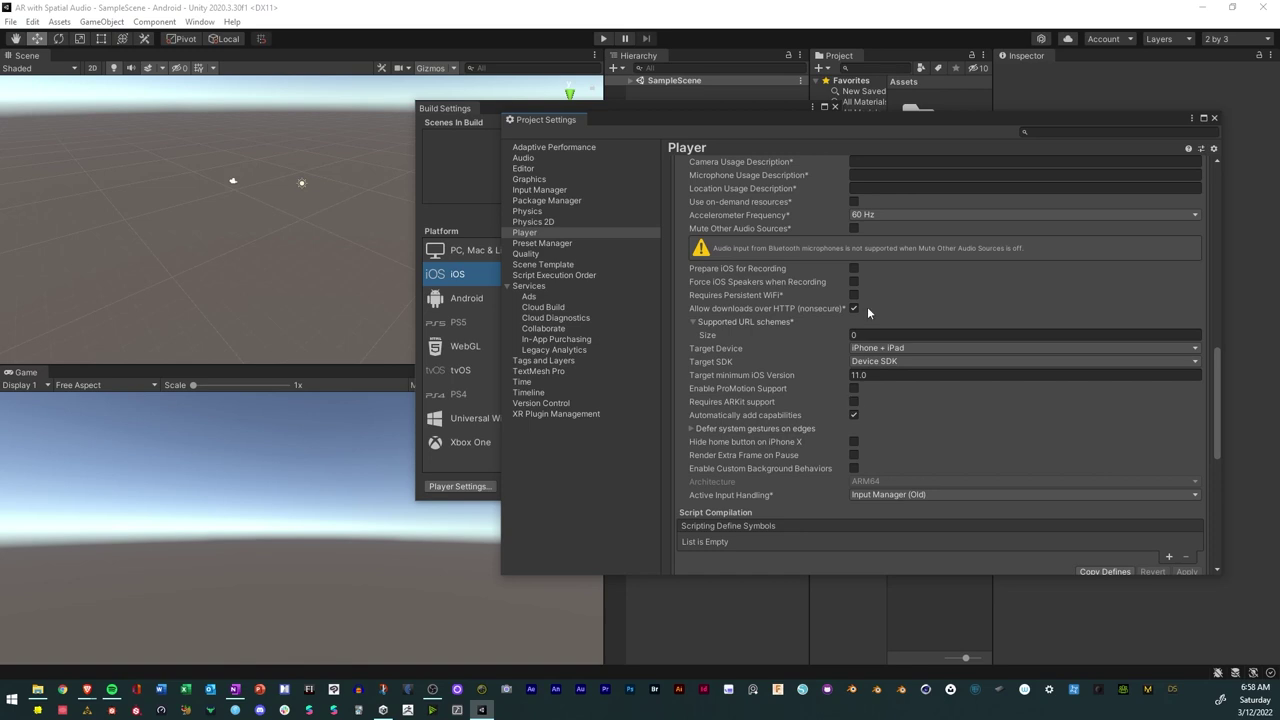
{"action": "scroll", "coordinate": [880, 331], "scroll_direction": "down", "scroll_amount": 10}
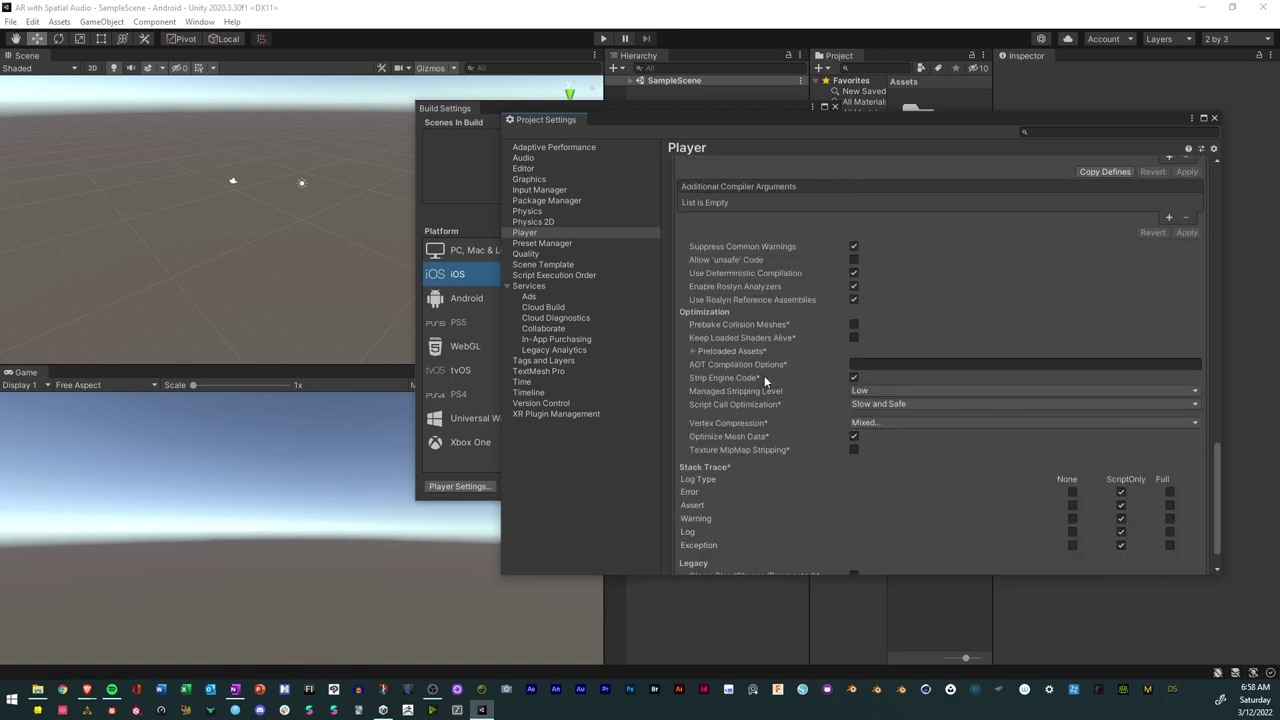
{"action": "scroll", "coordinate": [830, 338], "scroll_direction": "up", "scroll_amount": 10}
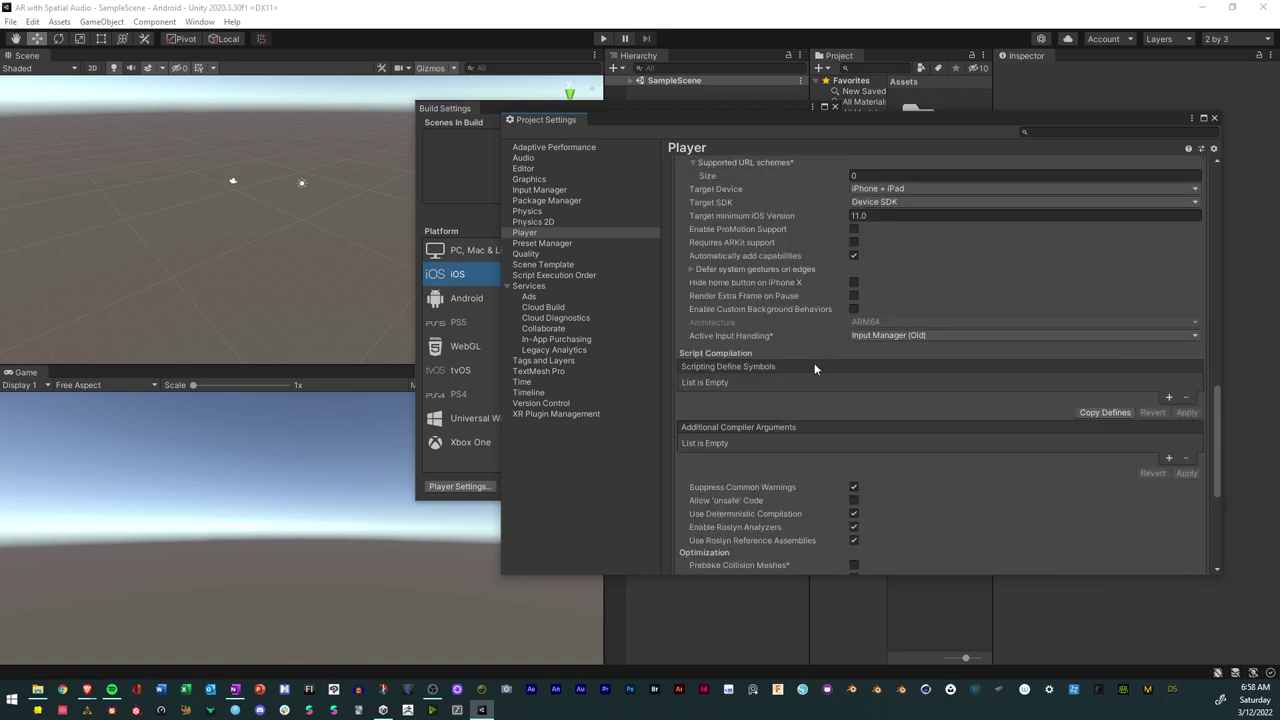
{"action": "scroll", "coordinate": [818, 350], "scroll_direction": "up", "scroll_amount": 15}
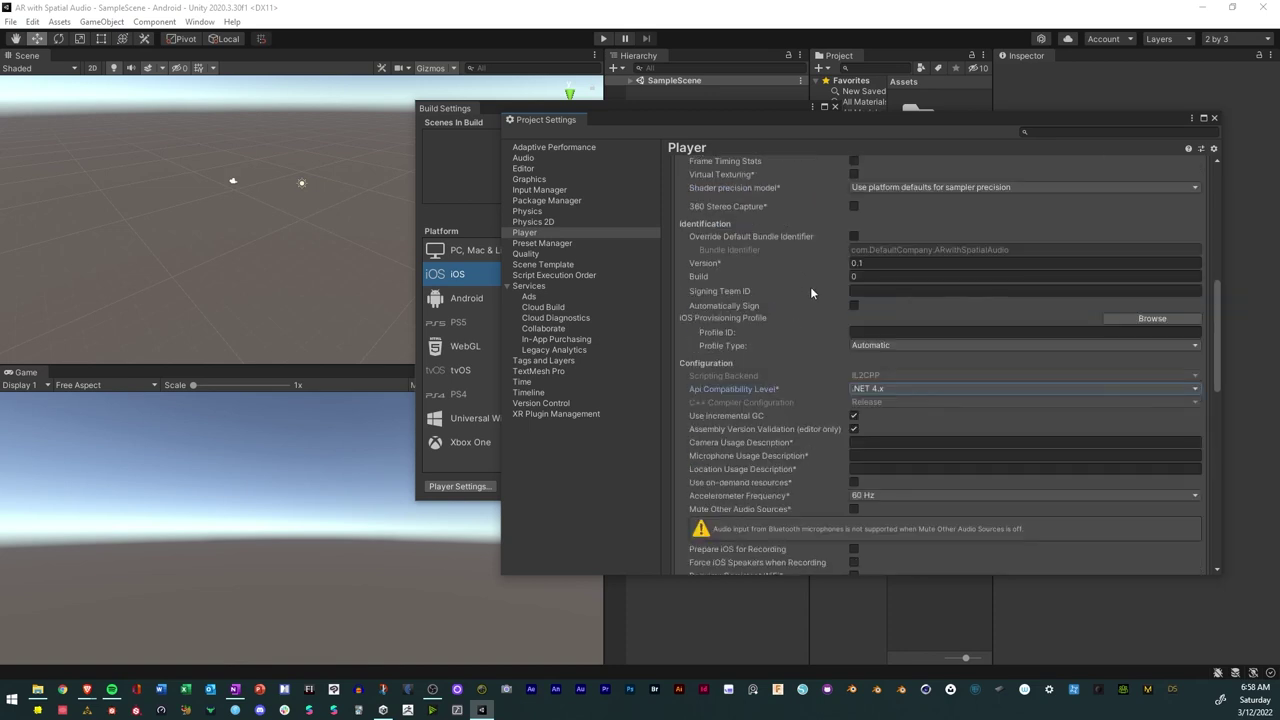
{"action": "scroll", "coordinate": [820, 291], "scroll_direction": "up", "scroll_amount": 5}
{"action": "left_click", "coordinate": [1098, 325]}
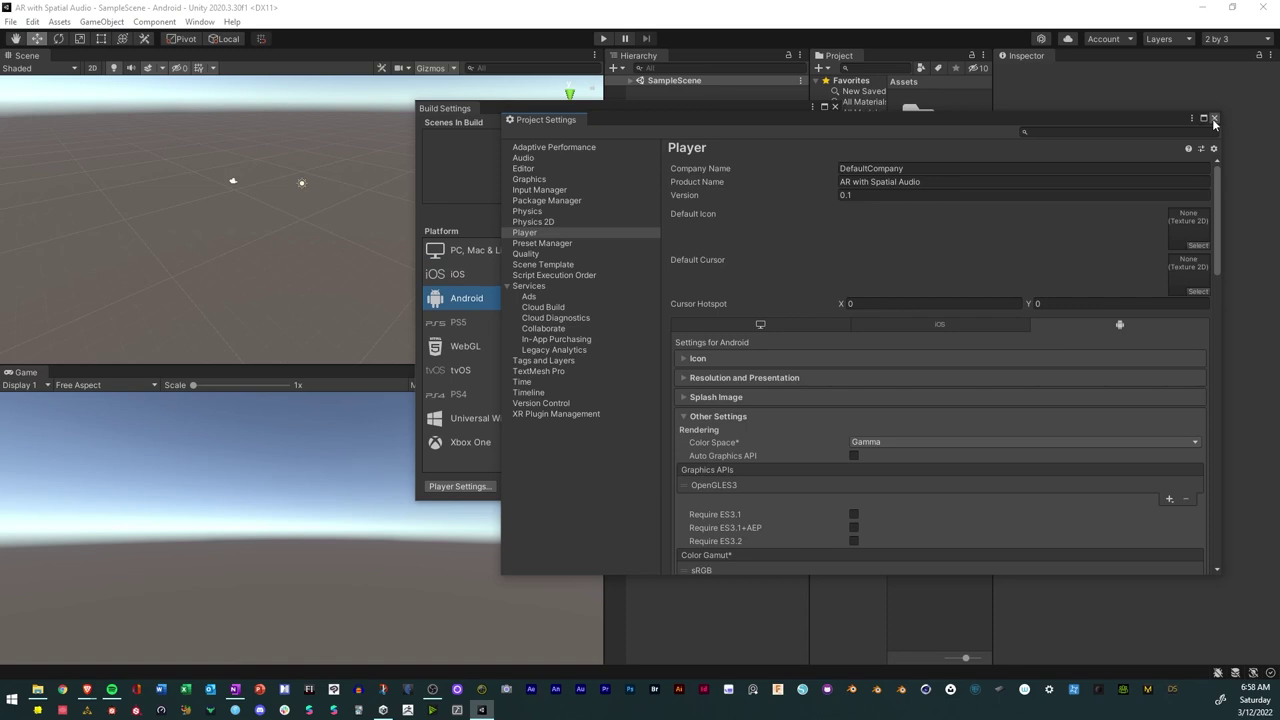
Replace DefaultCompany with the company name IltopiaStudios in Player settings.
{"action": "left_click_drag", "start_coordinate": [559, 122], "coordinate": [1084, 58]}
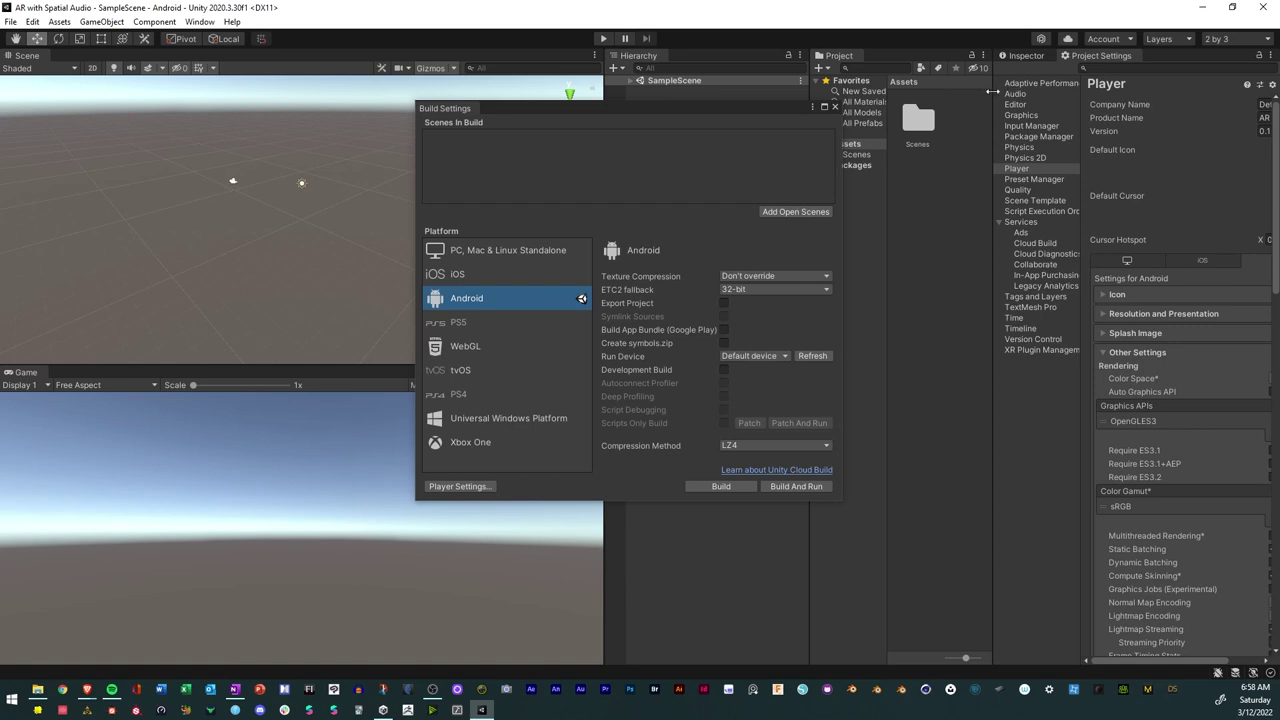
{"action": "left_click_drag", "start_coordinate": [1063, 104], "coordinate": [967, 97]}
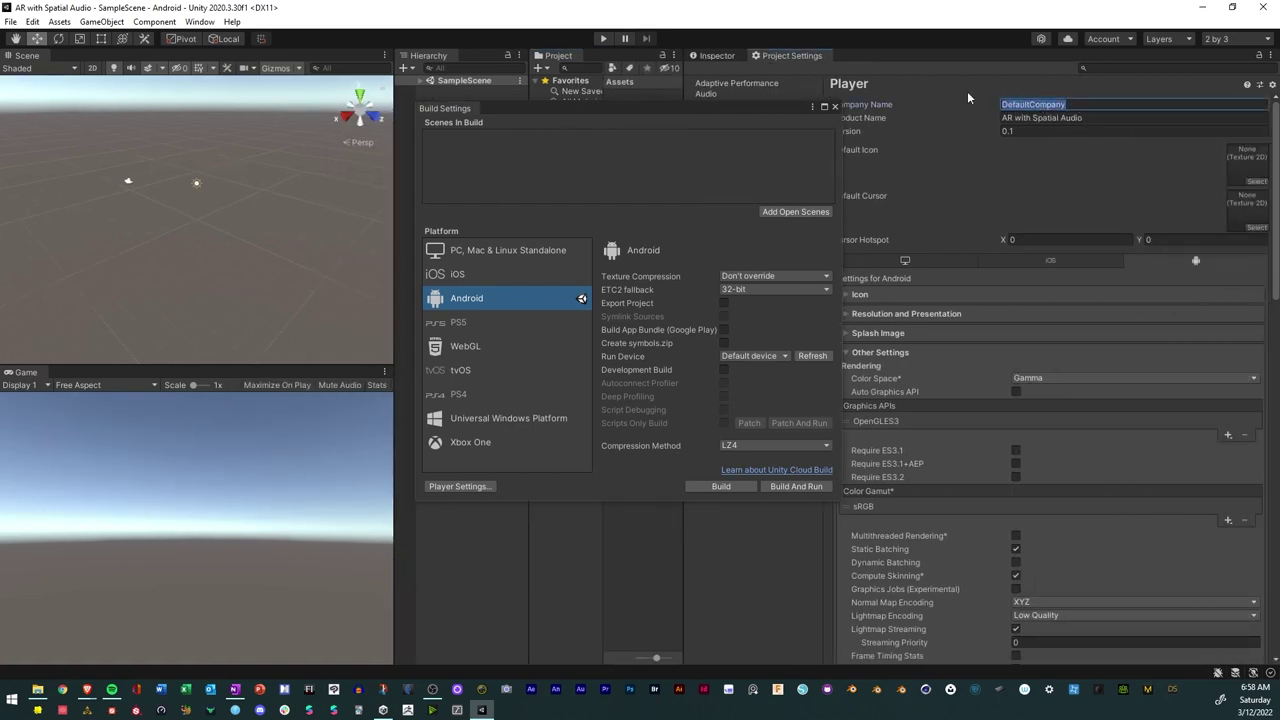
{"action": "type", "text": "IttopiaStudios"}
Close the Build Settings window and switch to the course folder in File Explorer.
{"action": "left_click_drag", "start_coordinate": [762, 112], "coordinate": [533, 138]}
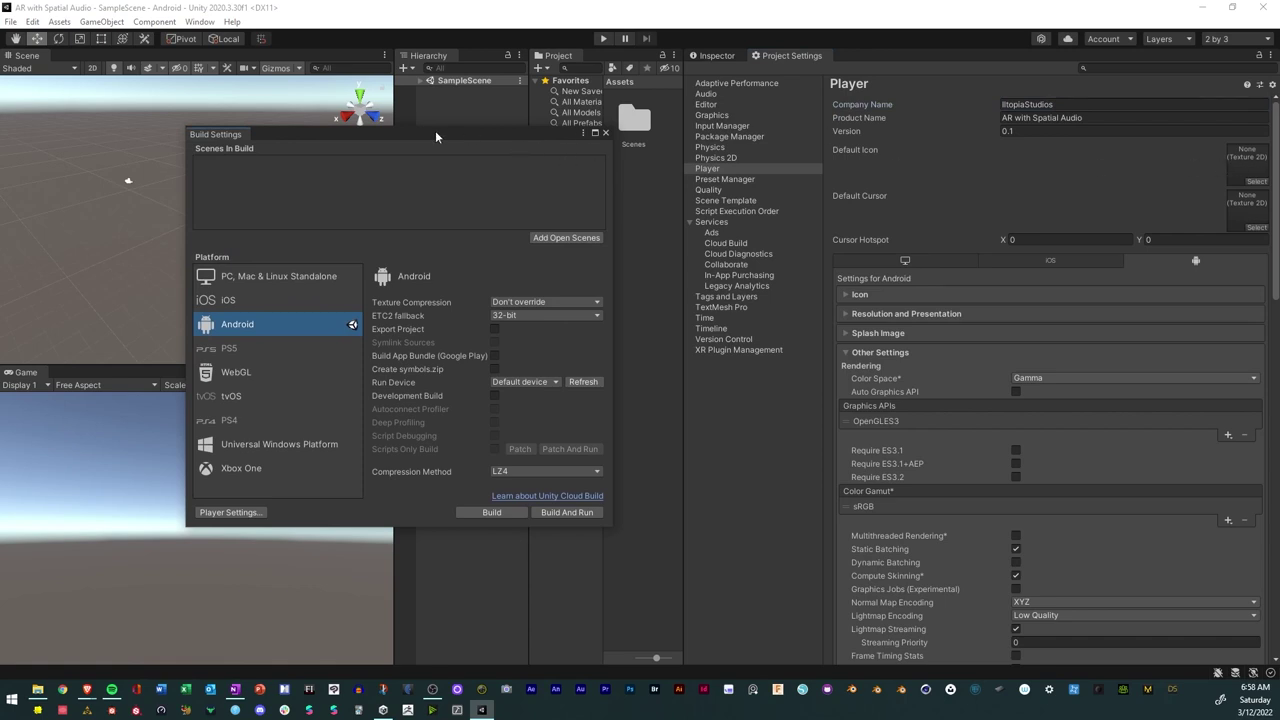
{"action": "left_click", "coordinate": [605, 133]}
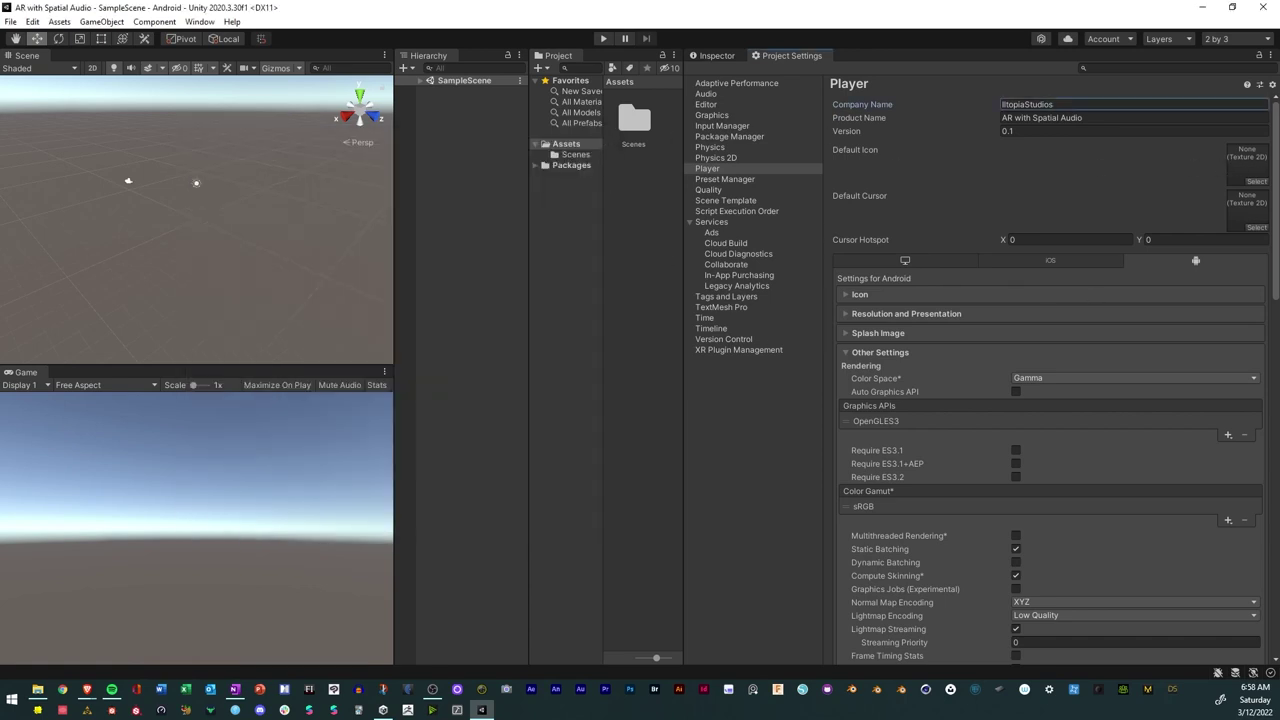
{"action": "key", "text": "alt+Tab"}
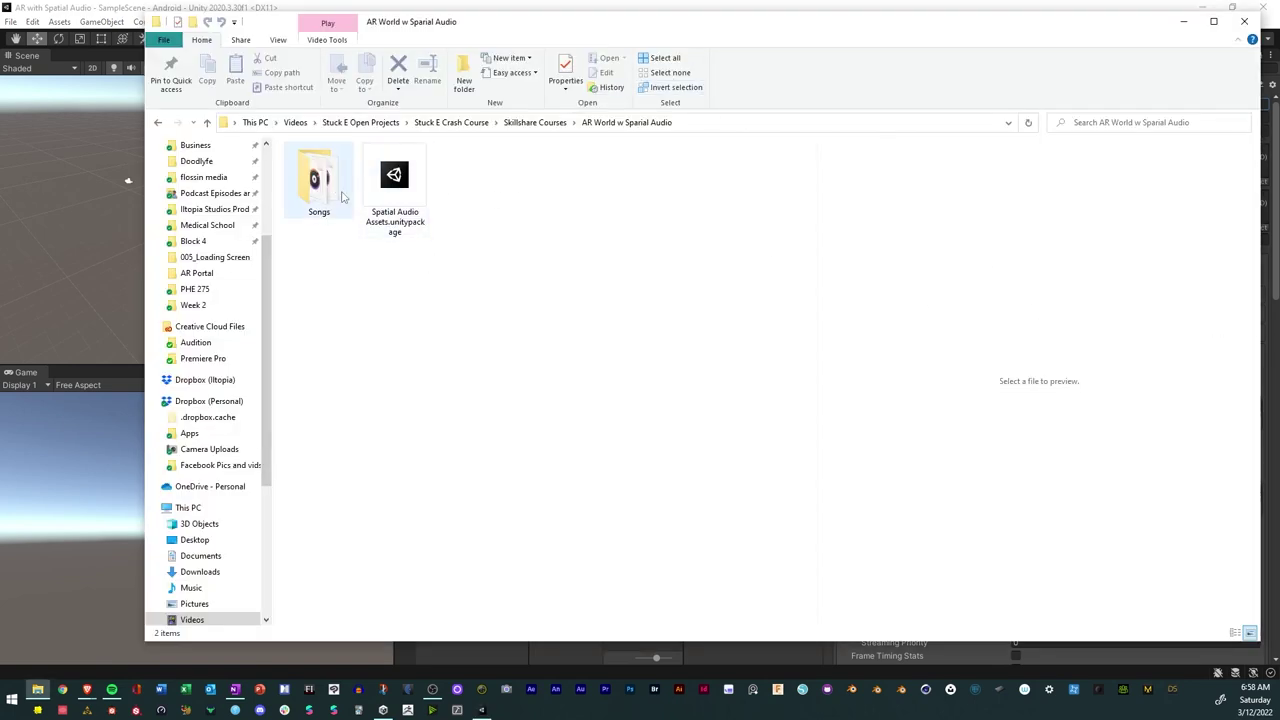
Drag Spatial Audio Assets.unitypackage from the course folder into Unity's Assets panel to list its contents.
{"action": "double_click", "coordinate": [314, 178]}
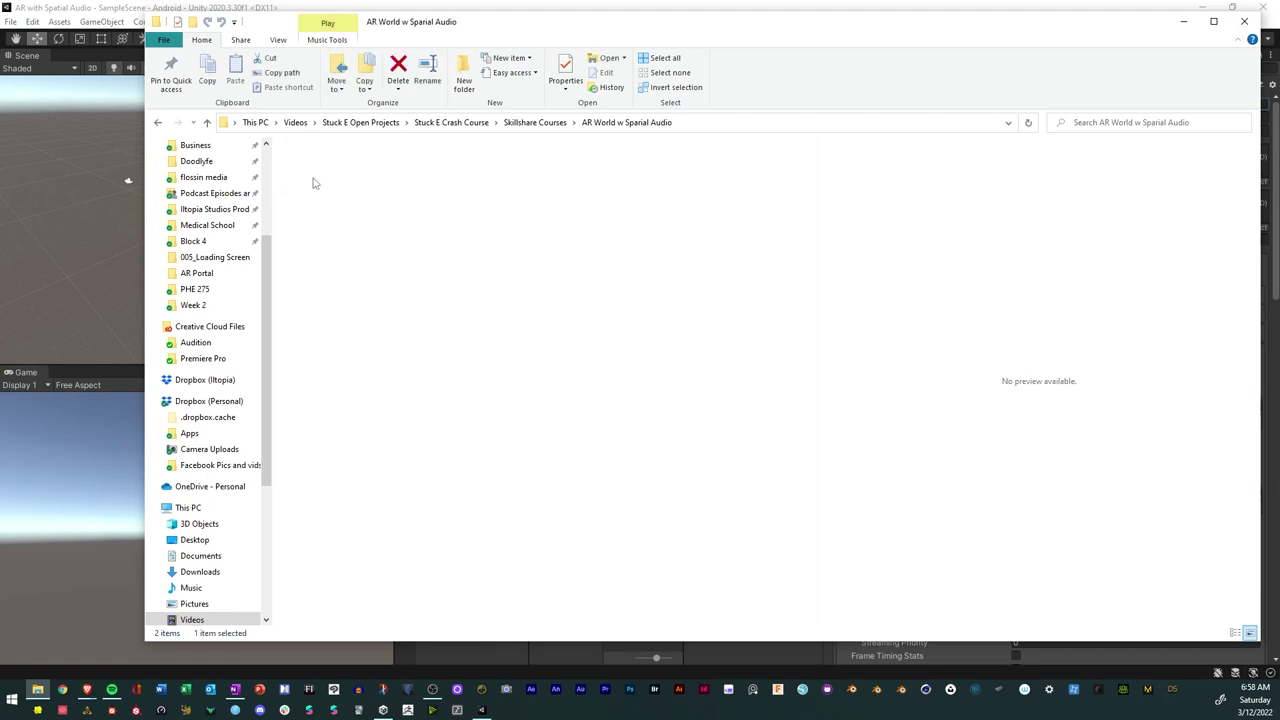
{"action": "left_click", "coordinate": [157, 124]}
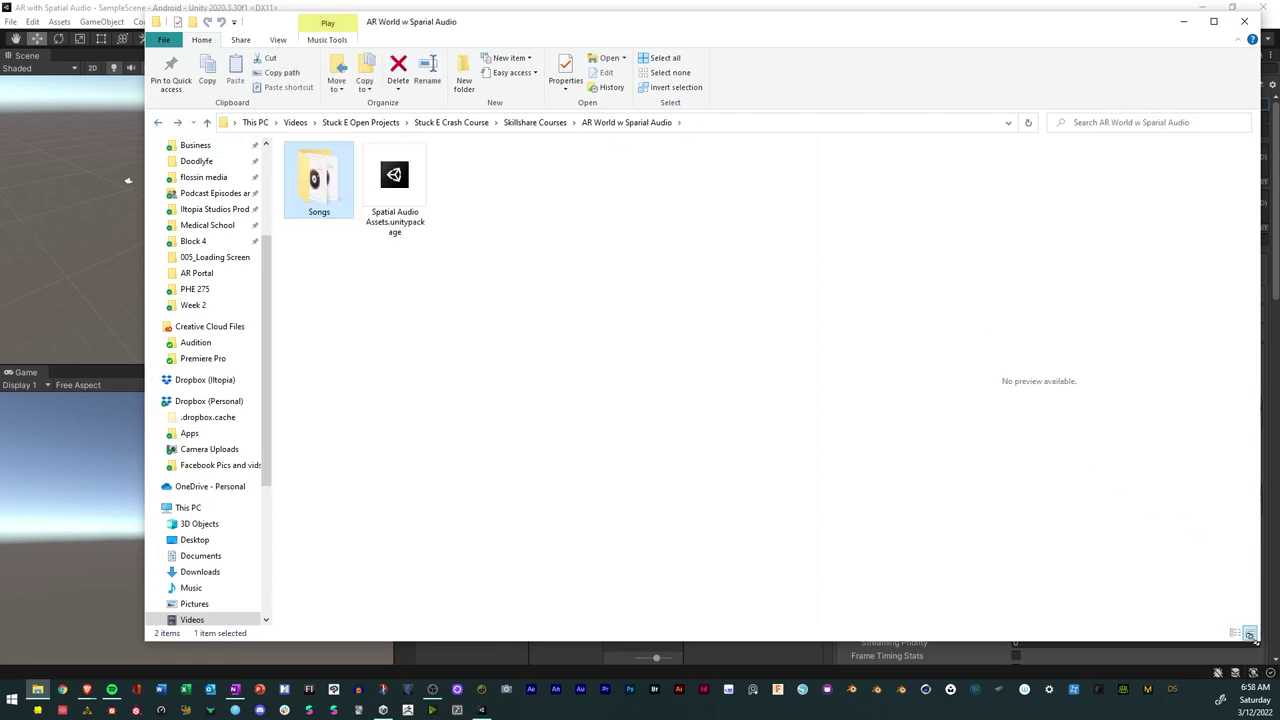
{"action": "left_click_drag", "start_coordinate": [1261, 645], "coordinate": [397, 505]}
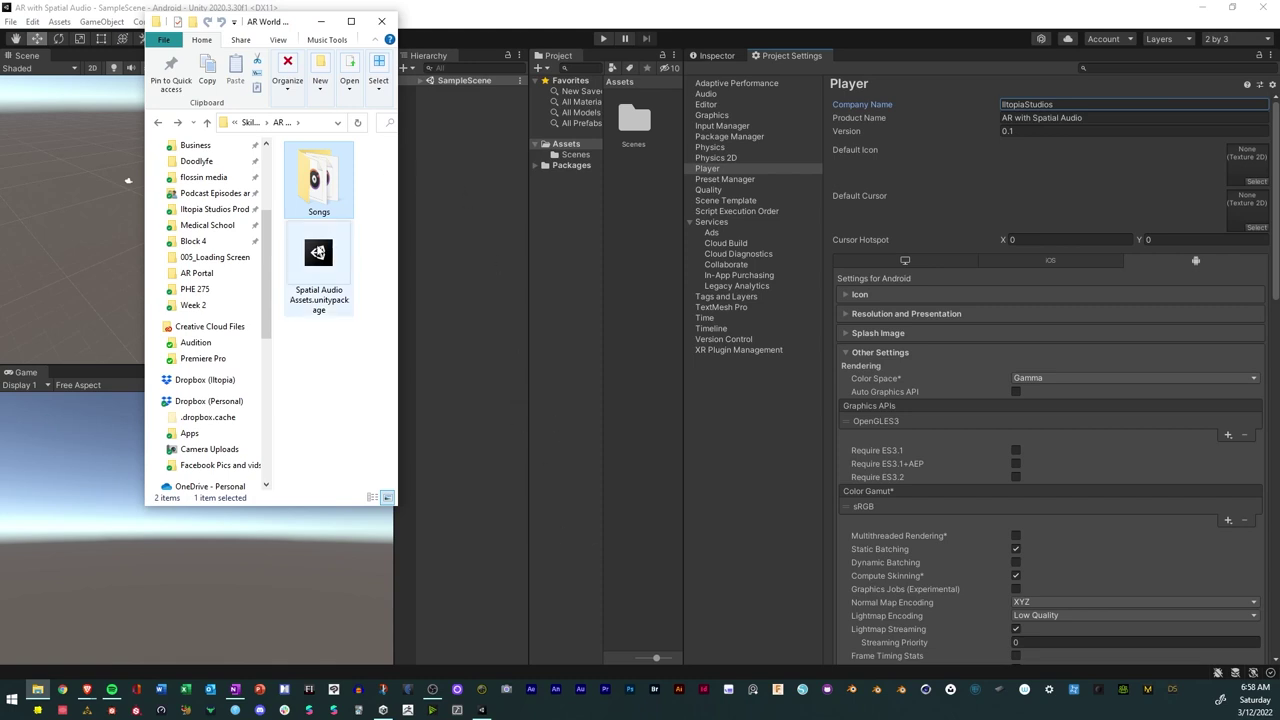
{"action": "left_click", "coordinate": [318, 256]}
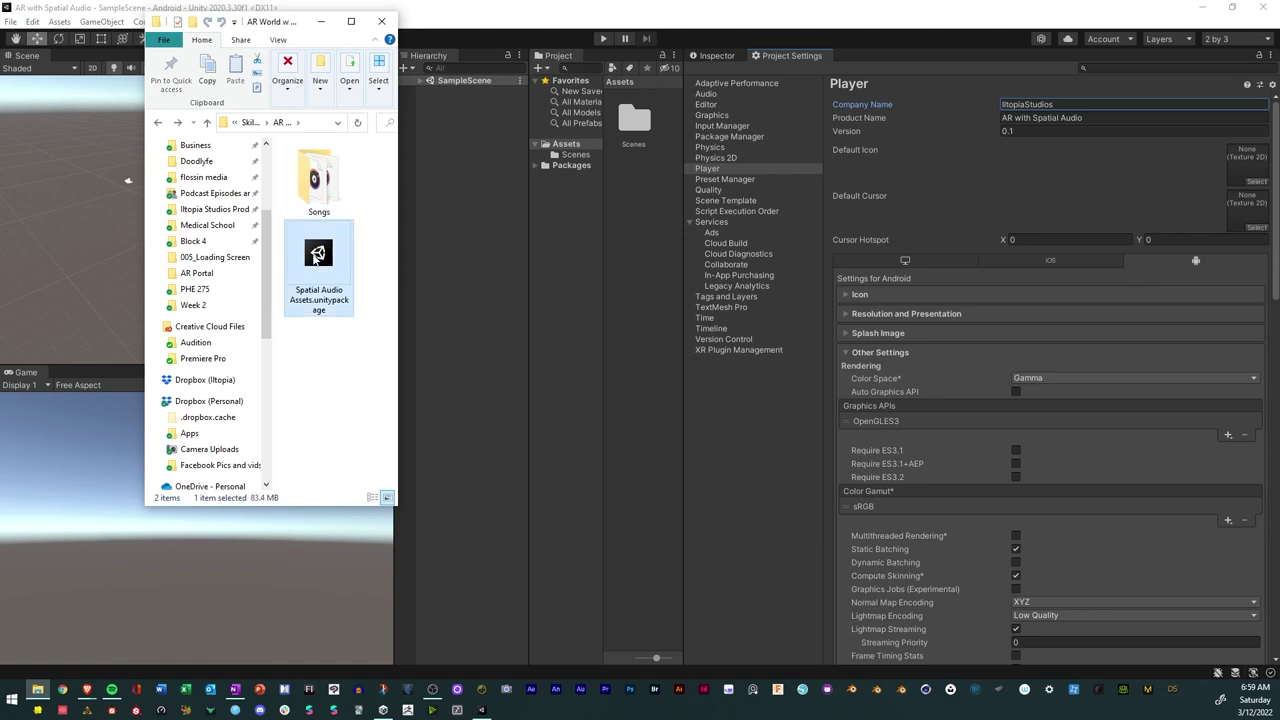
{"action": "left_click_drag", "start_coordinate": [318, 256], "coordinate": [648, 238]}
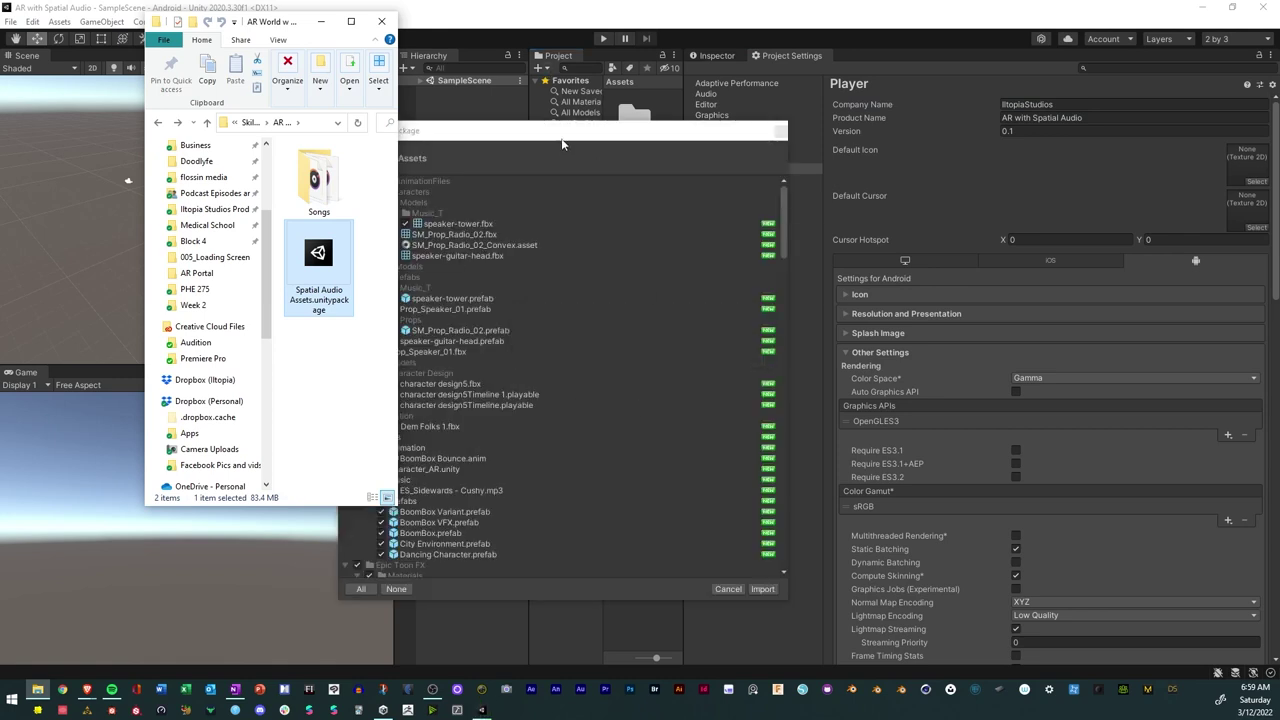
Import every Spatial Audio asset, widen the asset grid, and browse the Music, Animation and Prefabs folders.
{"action": "left_click", "coordinate": [764, 590]}
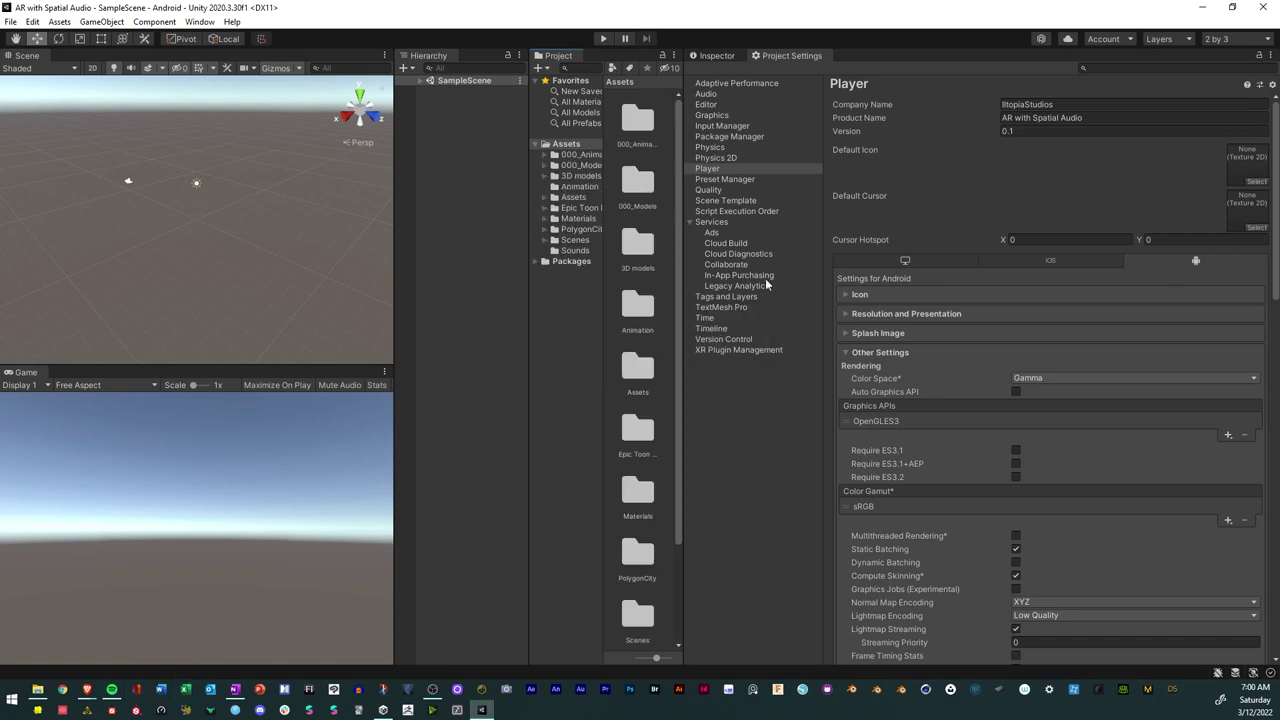
{"action": "left_click_drag", "start_coordinate": [682, 330], "coordinate": [852, 341]}
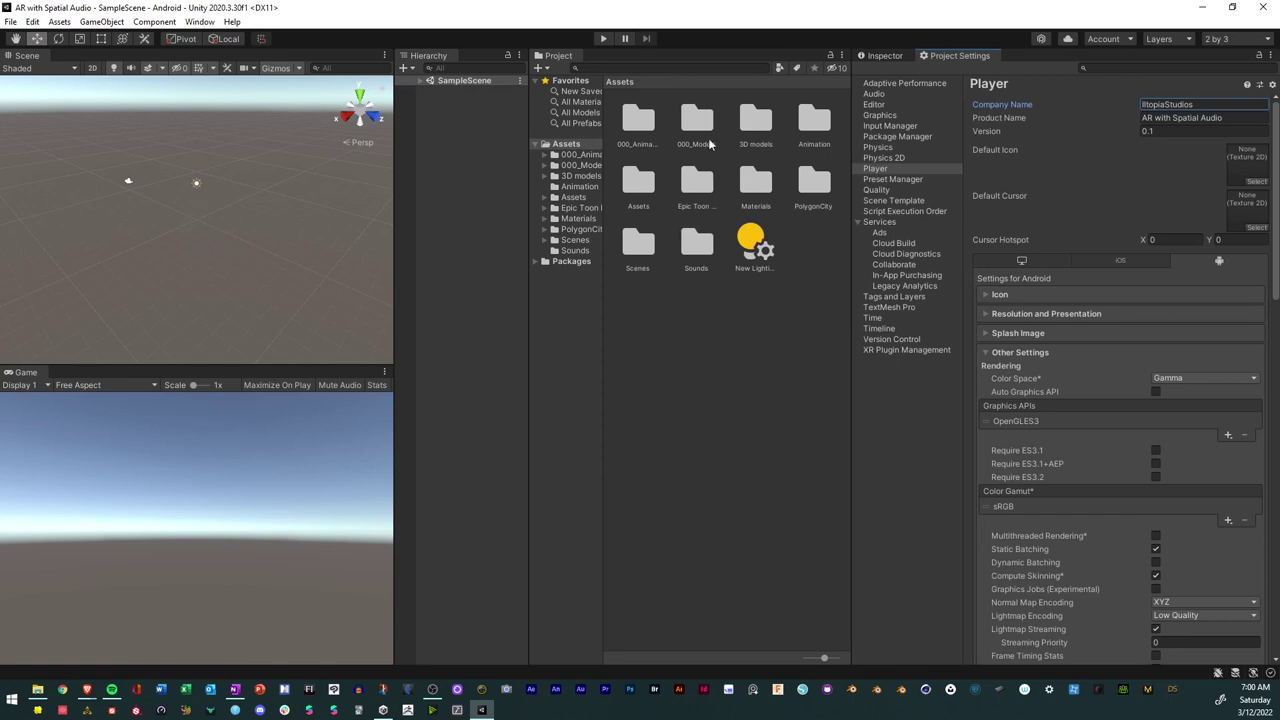
{"action": "double_click", "coordinate": [699, 249]}
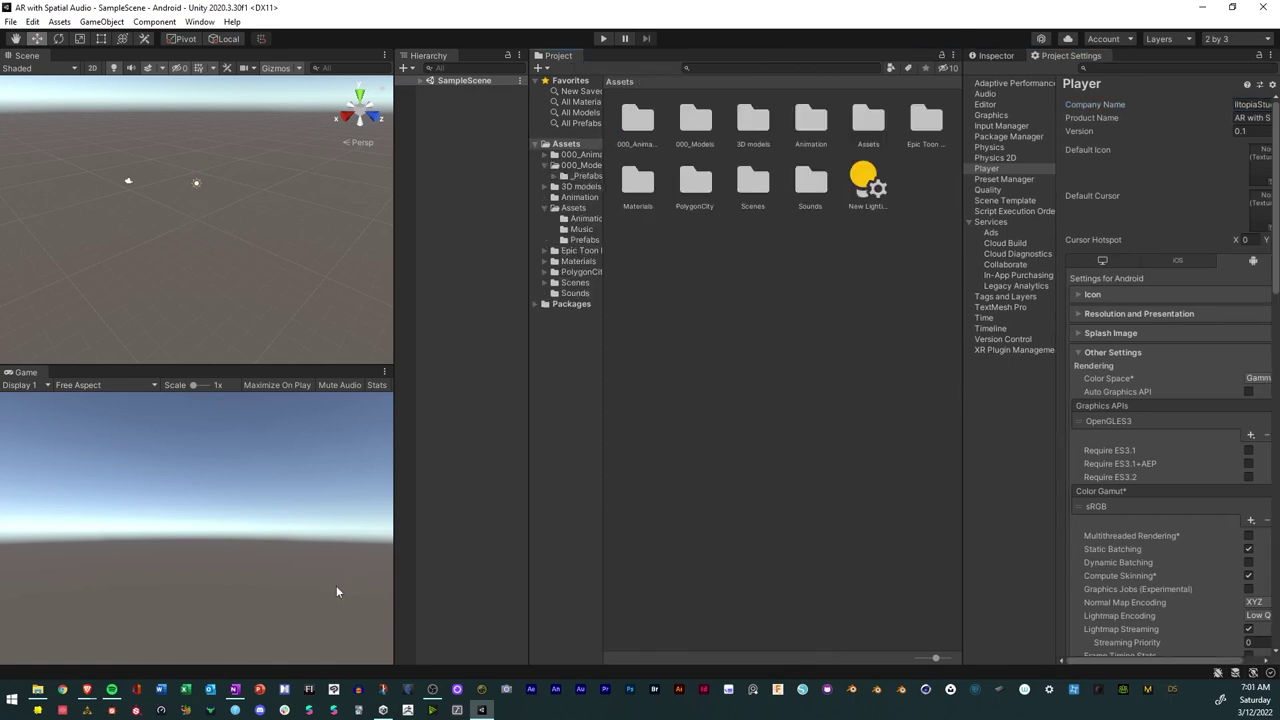
{"action": "left_click", "coordinate": [576, 230]}
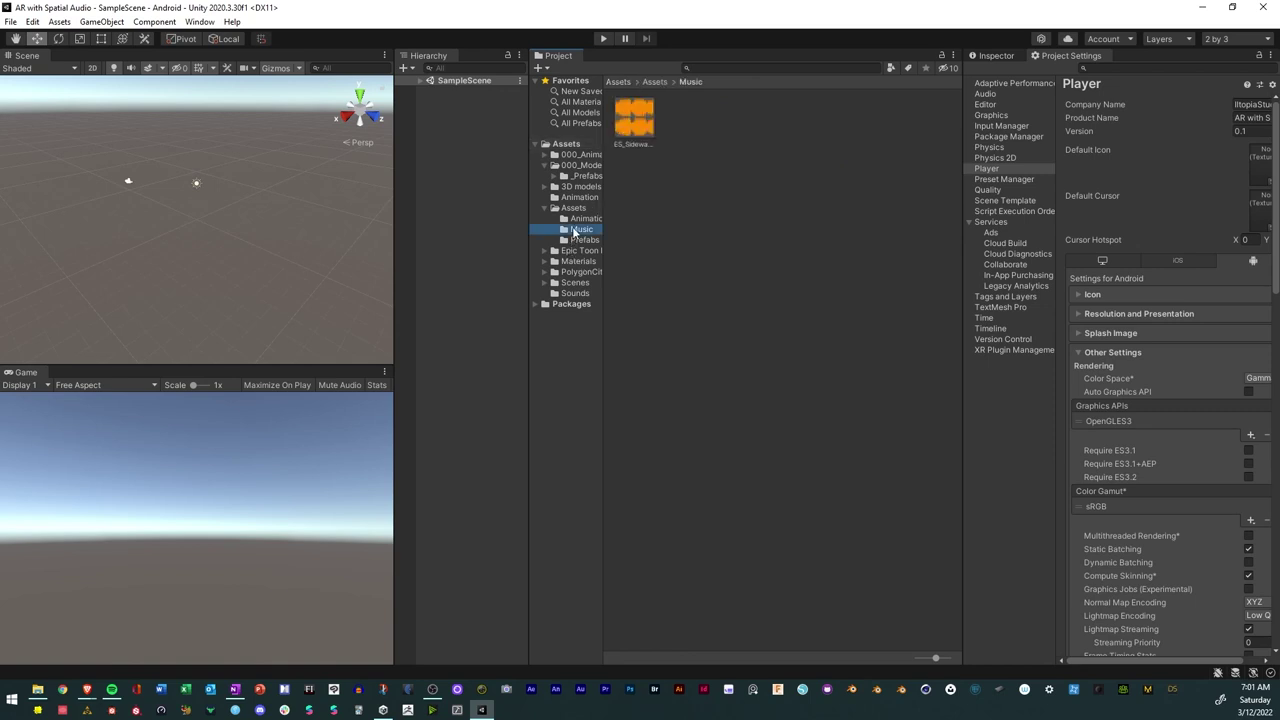
{"action": "left_click", "coordinate": [577, 218]}
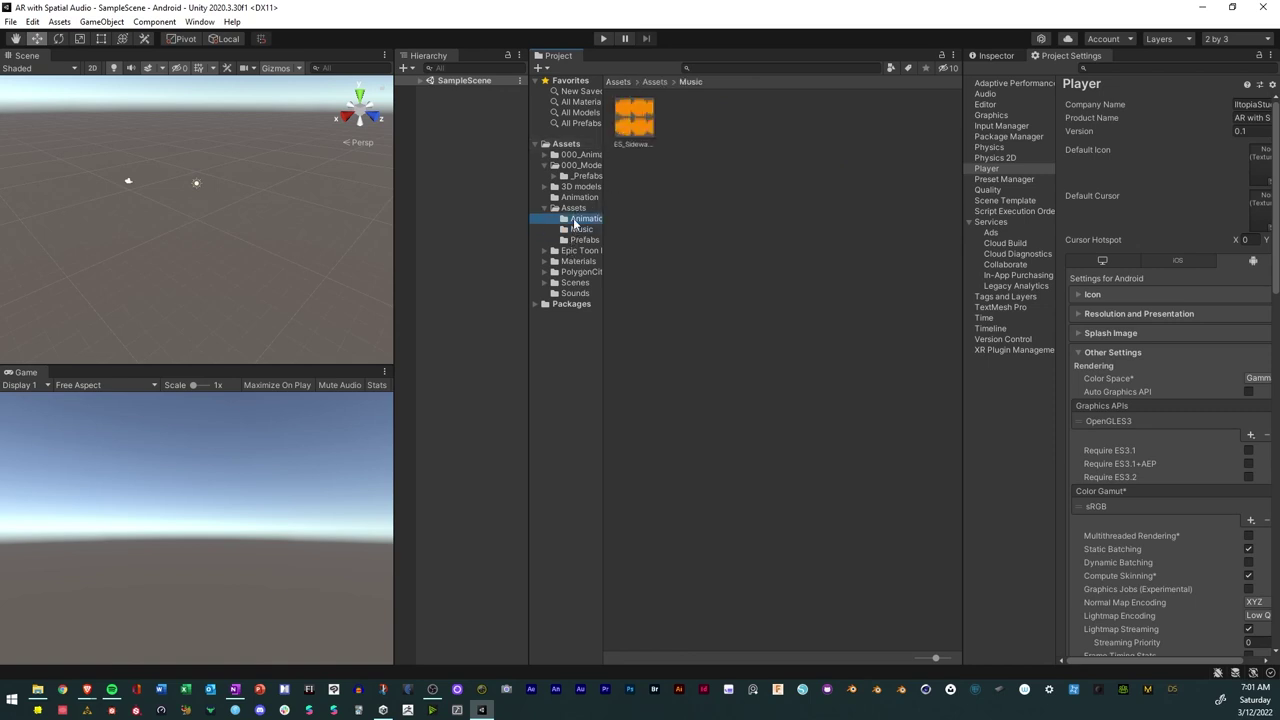
{"action": "left_click", "coordinate": [579, 241]}
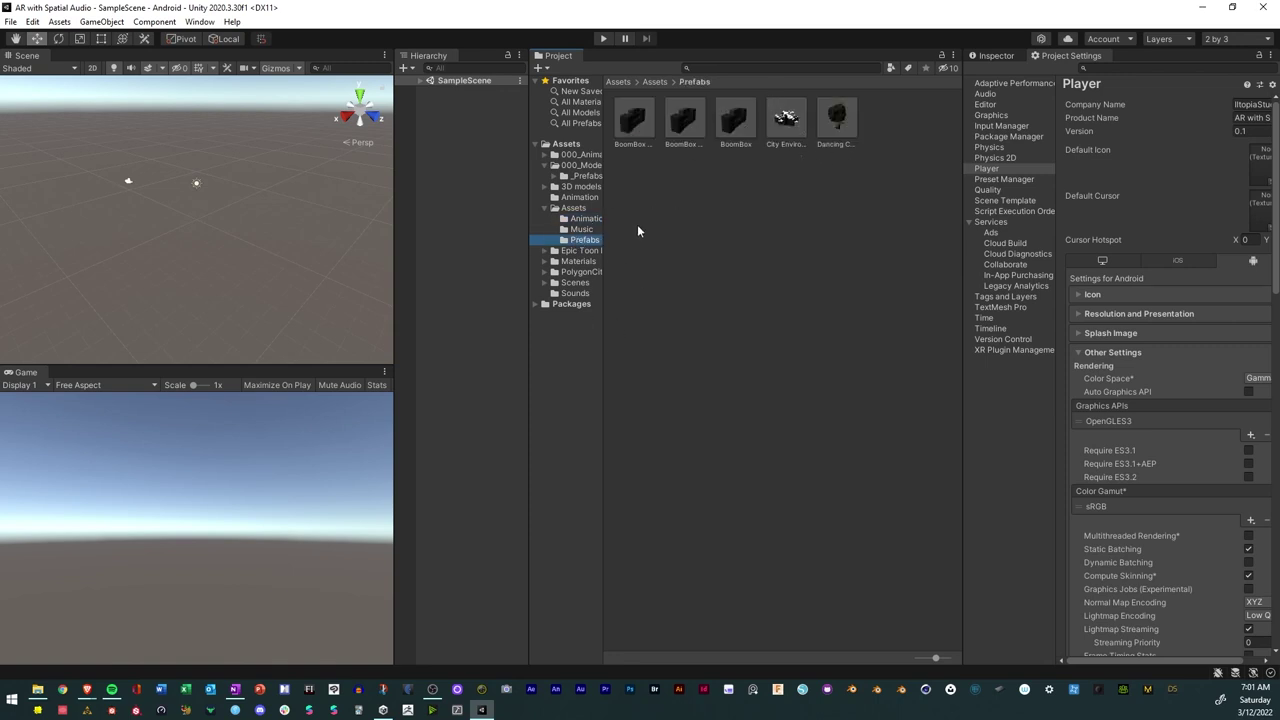
{"action": "left_click", "coordinate": [640, 330]}
Drag only ES_Step Back - Cushy from the Songs folder into Assets/Music, then minimize Explorer.
{"action": "left_click", "coordinate": [581, 230]}
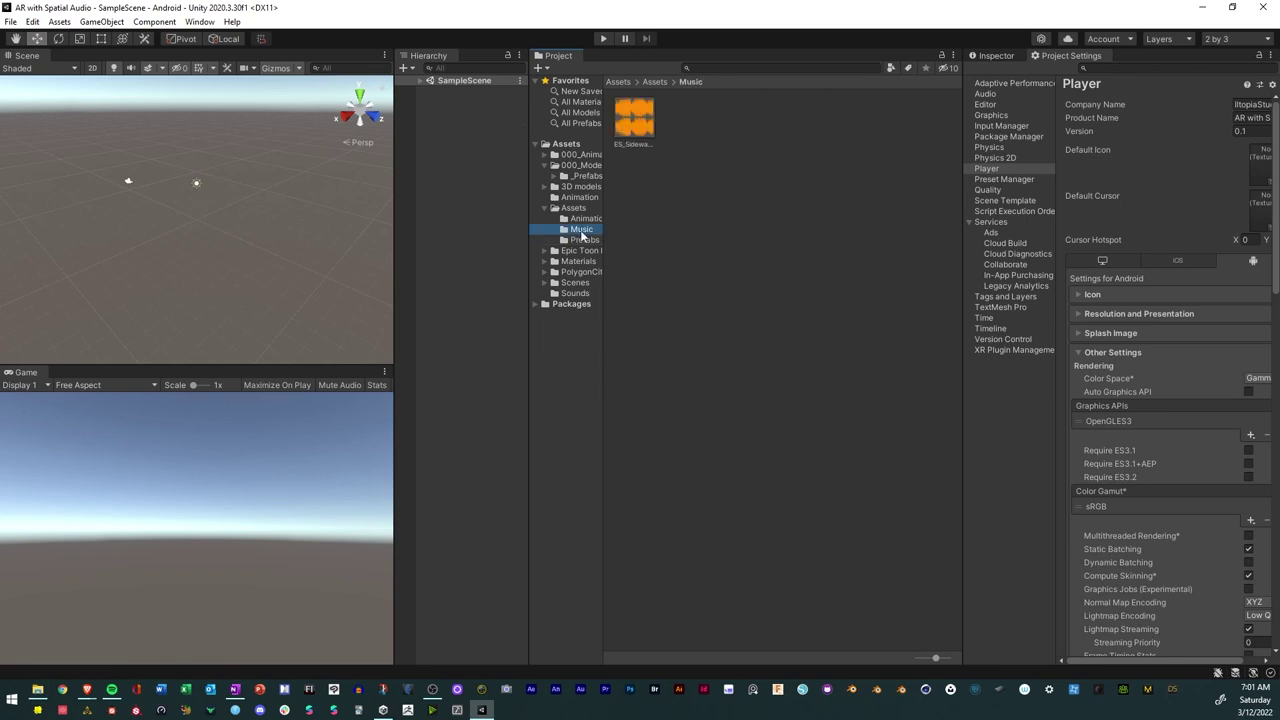
{"action": "left_click", "coordinate": [37, 690]}
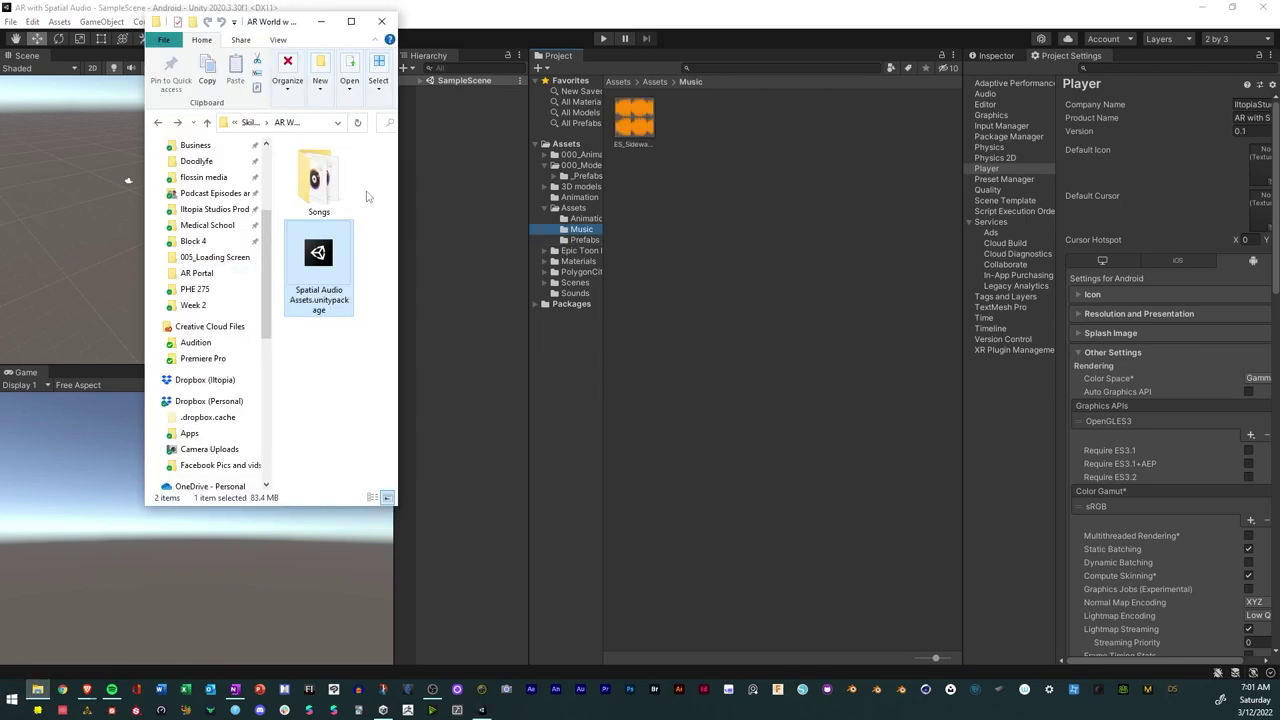
{"action": "double_click", "coordinate": [316, 180]}
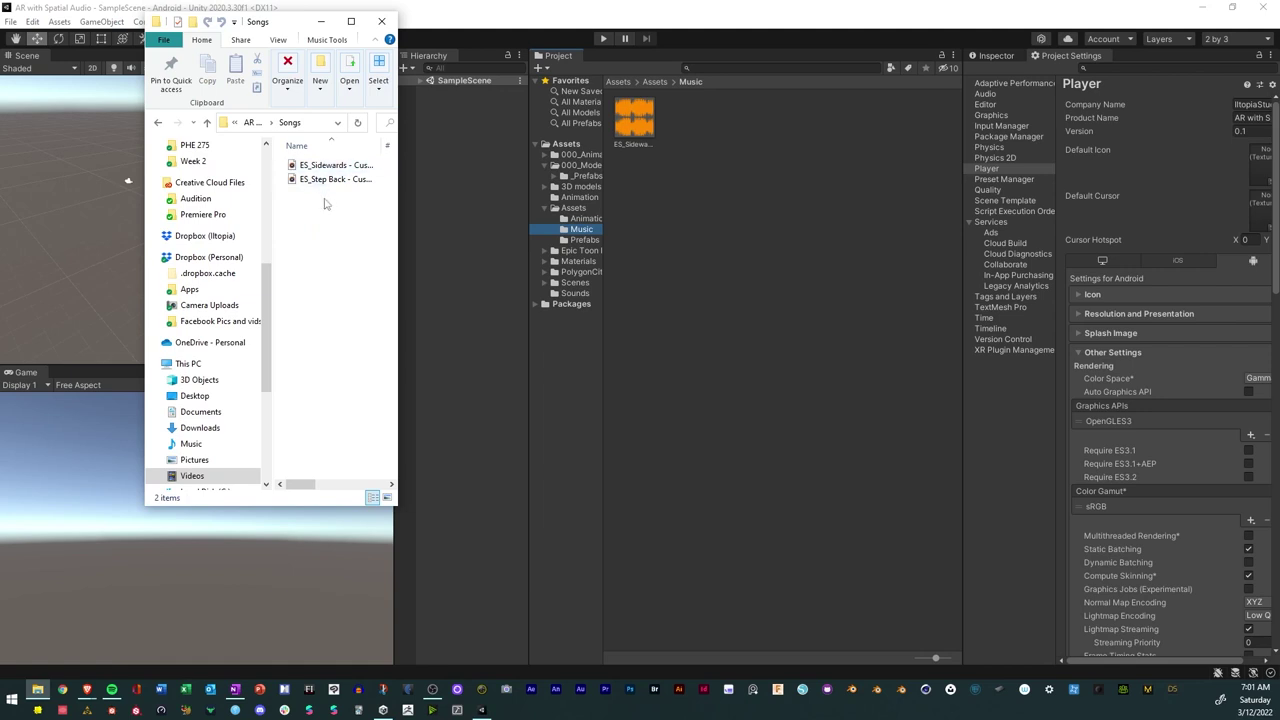
{"action": "left_click", "coordinate": [335, 180]}
{"action": "left_click_drag", "start_coordinate": [932, 659], "coordinate": [888, 660]}
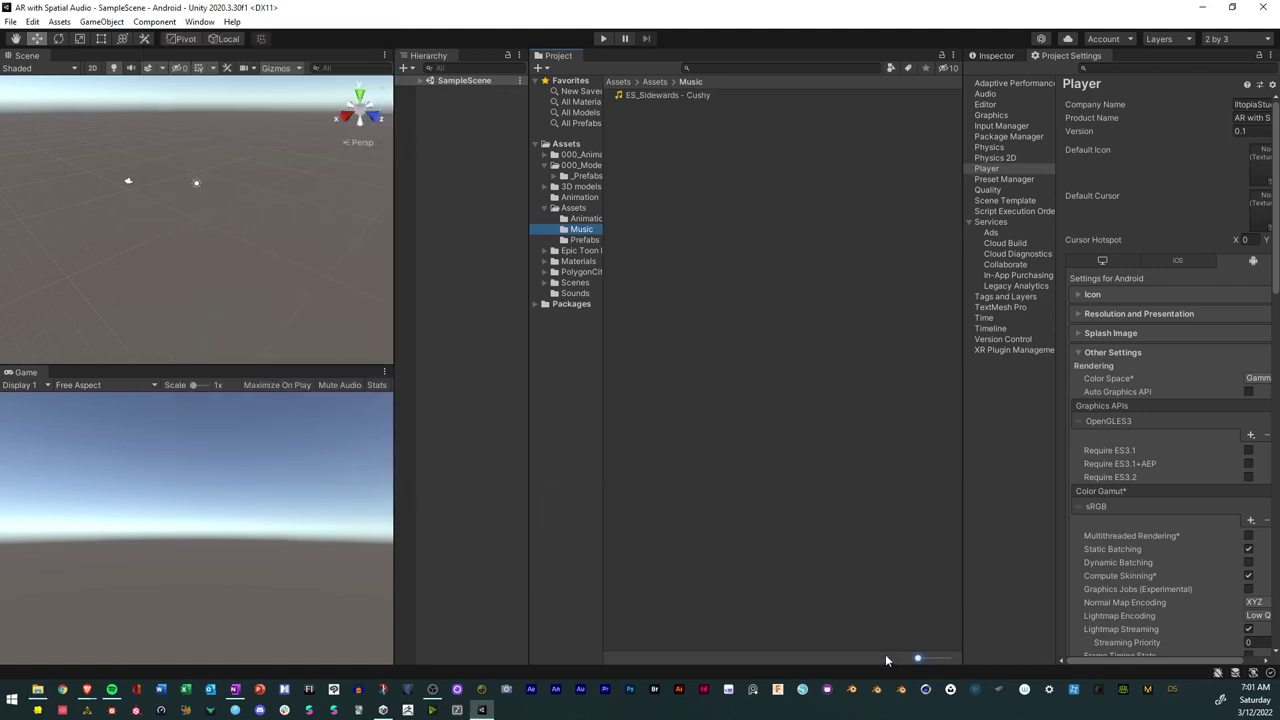
{"action": "left_click", "coordinate": [37, 690]}
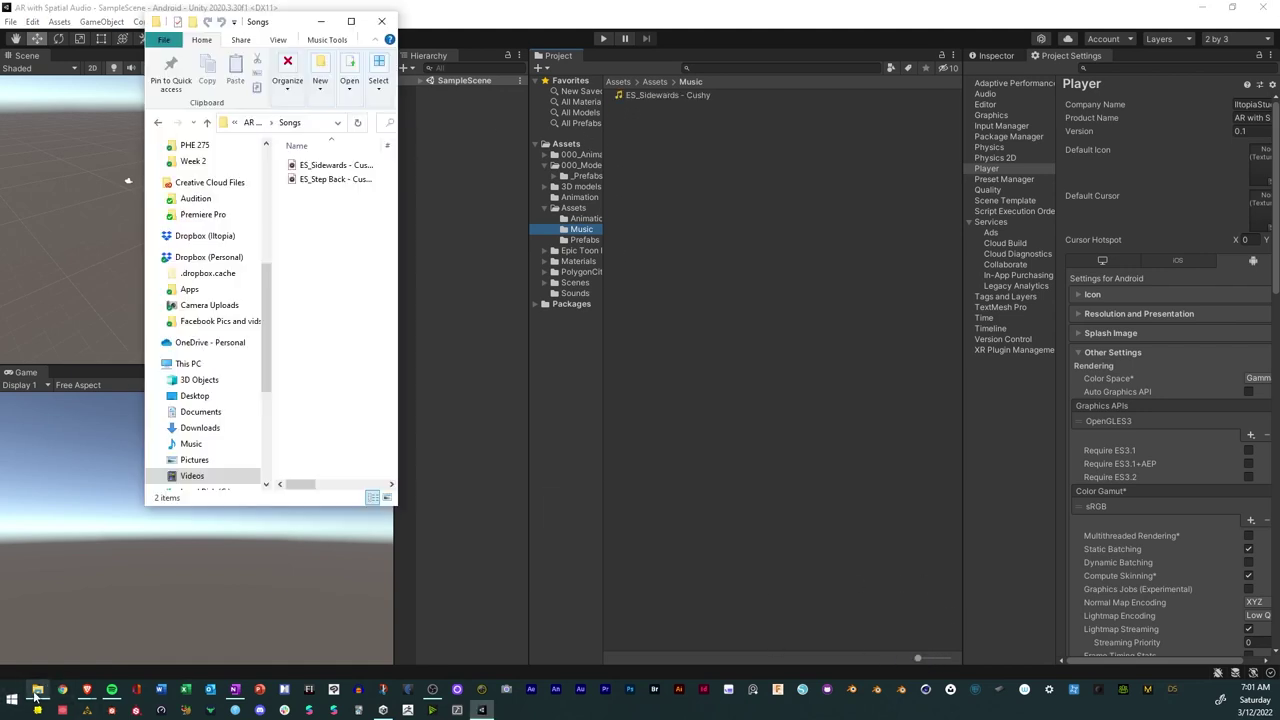
{"action": "left_click_drag", "start_coordinate": [338, 212], "coordinate": [755, 192]}
{"action": "left_click", "coordinate": [317, 181]}
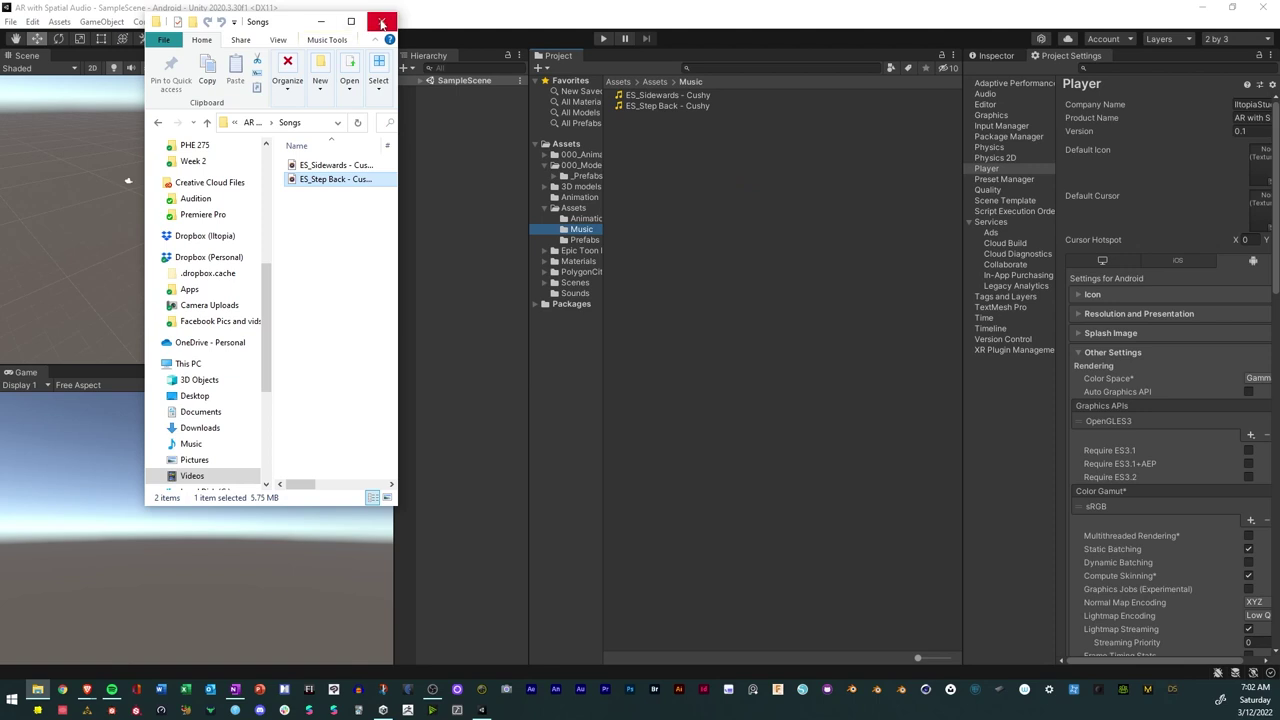
{"action": "left_click", "coordinate": [318, 24]}
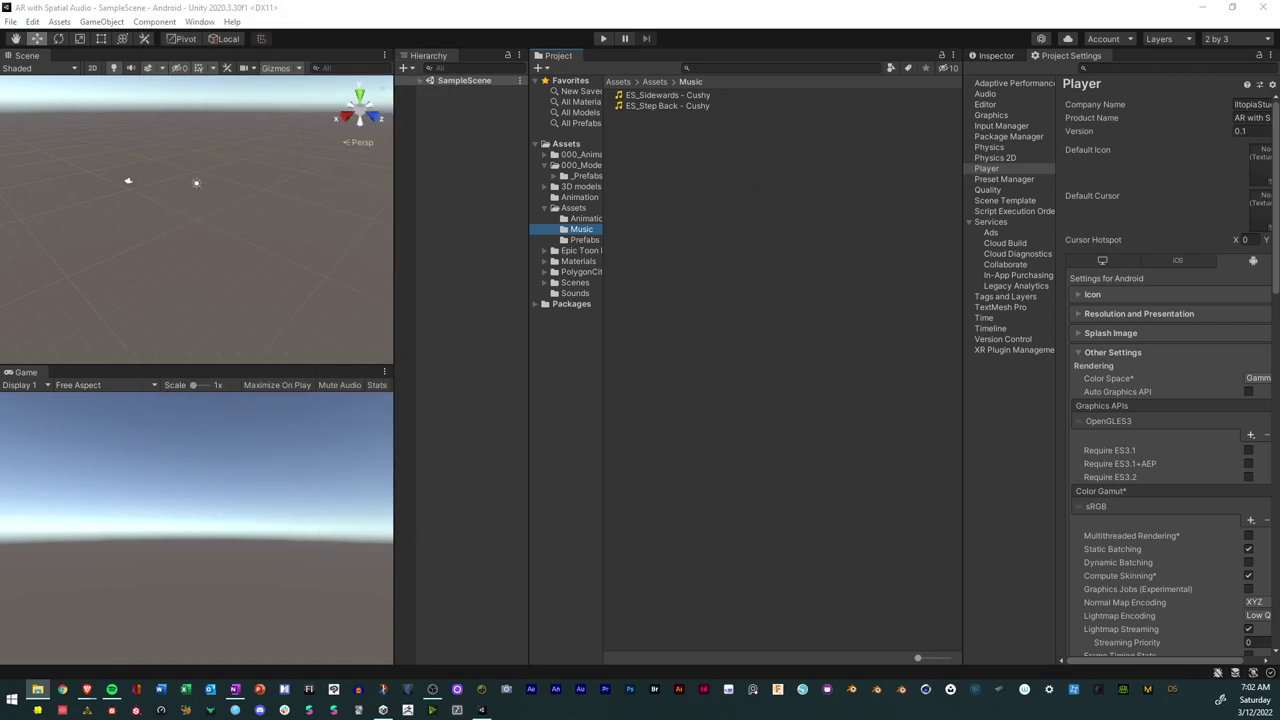
Widen the Project folder tree and the Inspector so full folder names are readable.
{"action": "left_click_drag", "start_coordinate": [604, 228], "coordinate": [708, 223]}
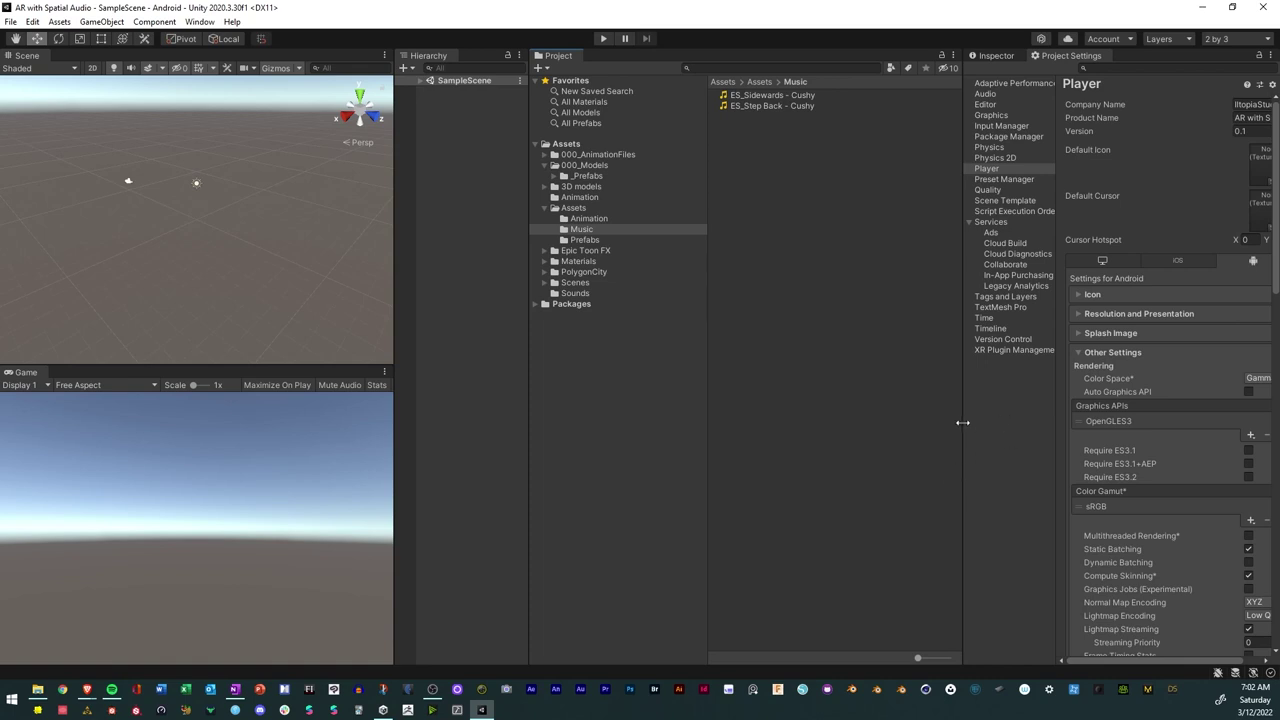
{"action": "left_click_drag", "start_coordinate": [962, 422], "coordinate": [837, 423]}
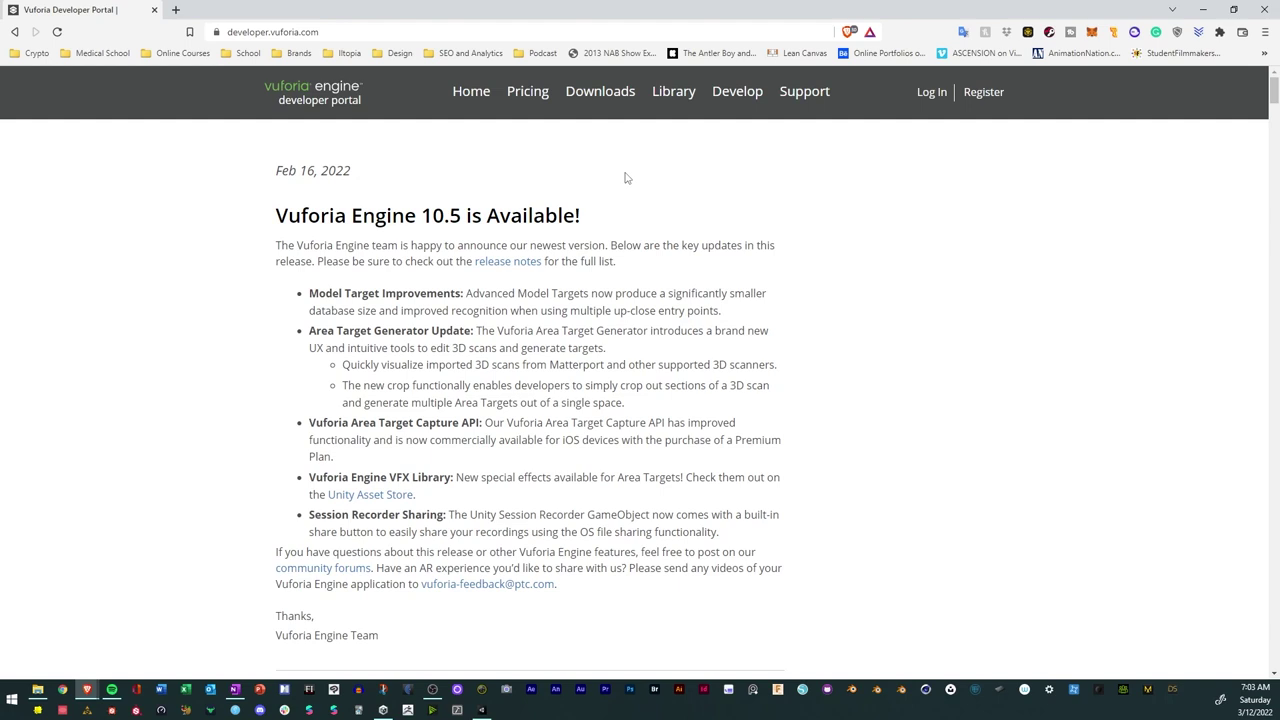
Sign in to the developer account and start the Vuforia Engine Unity package download, accepting the license.
{"action": "left_click", "coordinate": [607, 94]}
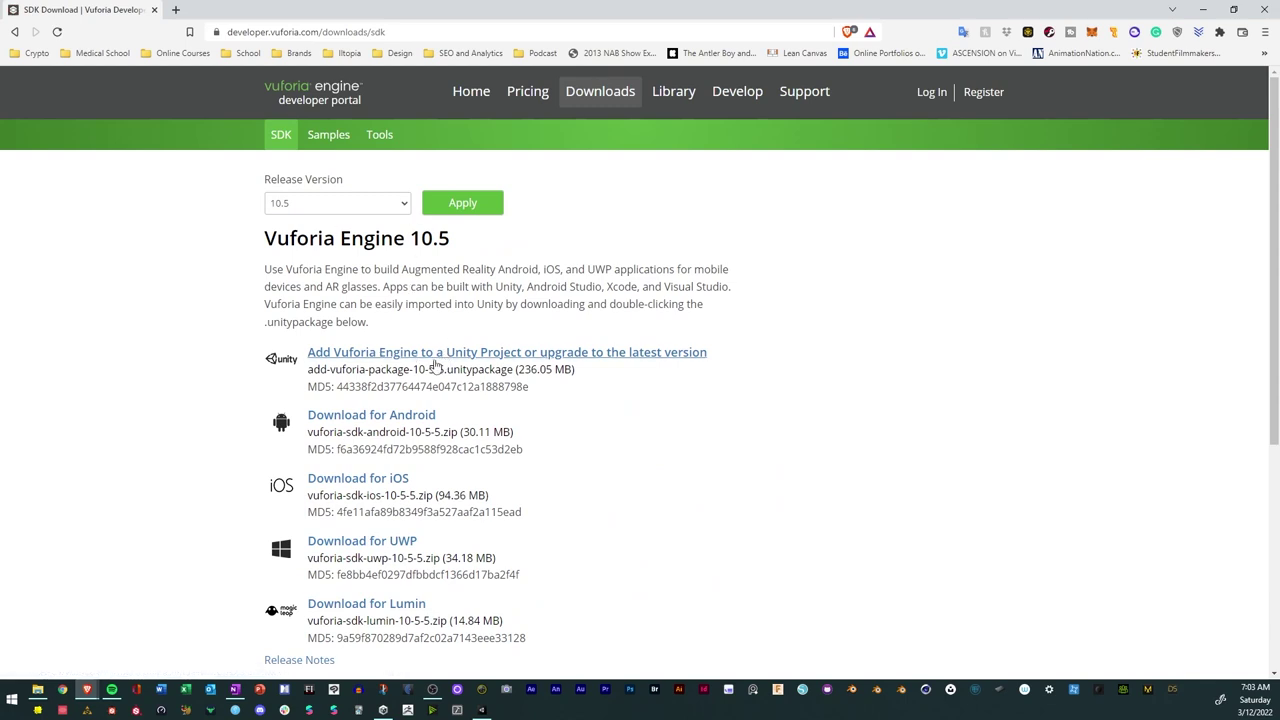
{"action": "left_click", "coordinate": [422, 355]}
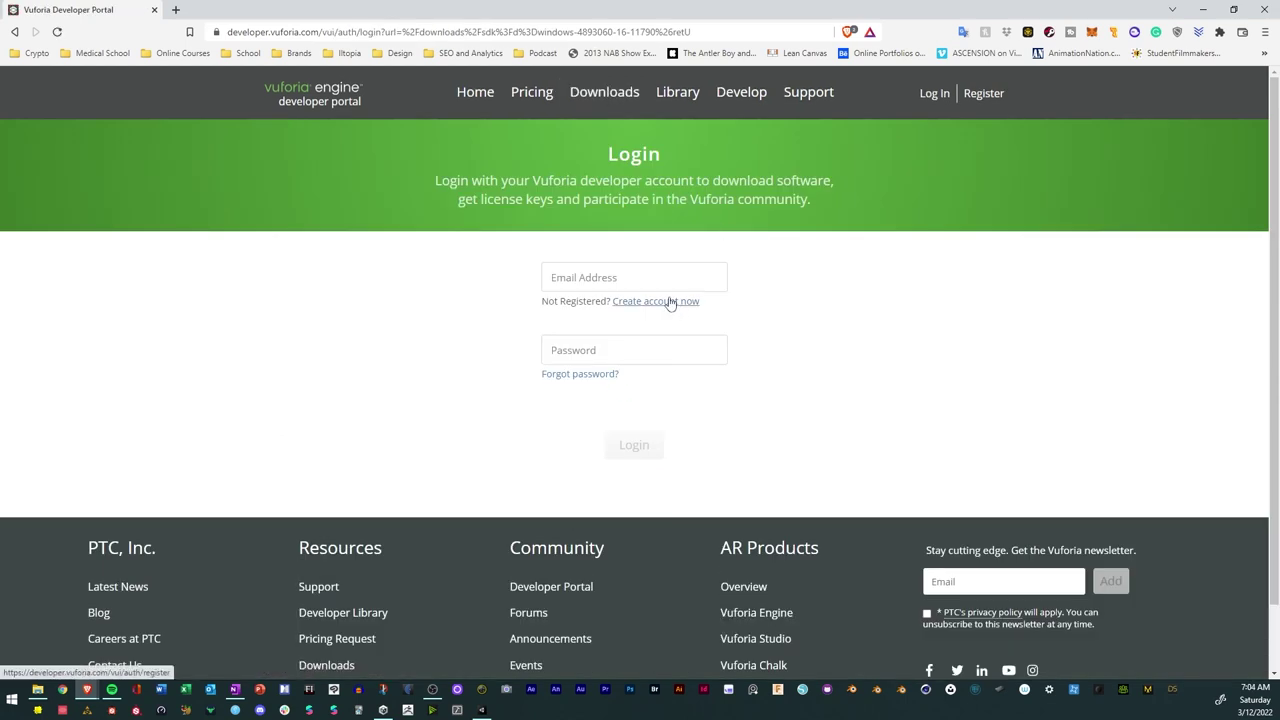
{"action": "left_click", "coordinate": [645, 279]}
{"action": "left_click", "coordinate": [625, 312]}
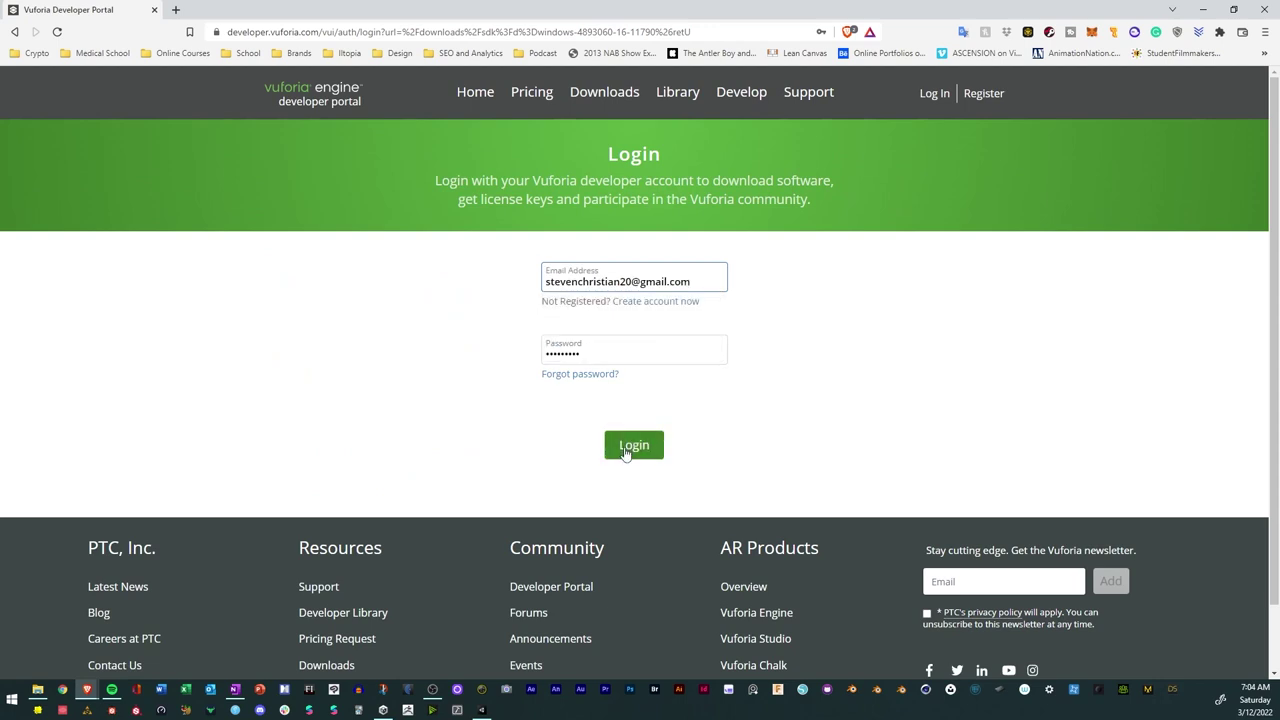
{"action": "left_click", "coordinate": [630, 446]}
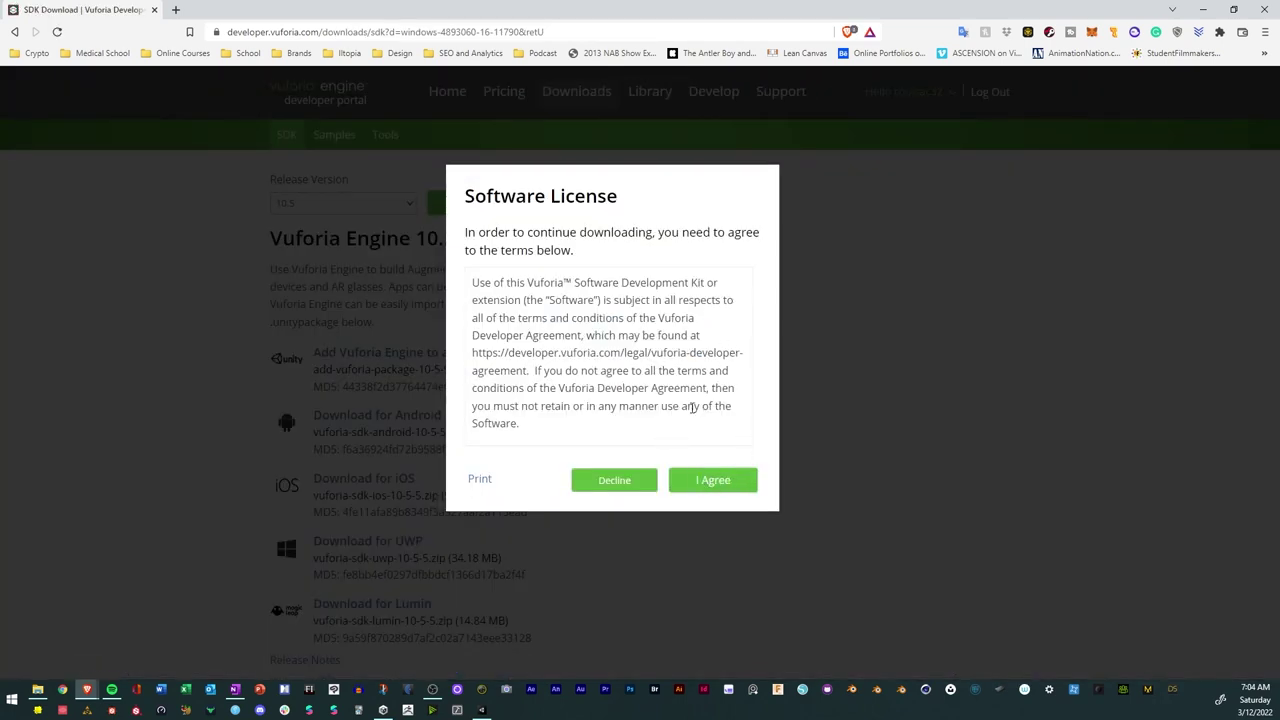
{"action": "left_click", "coordinate": [714, 483]}
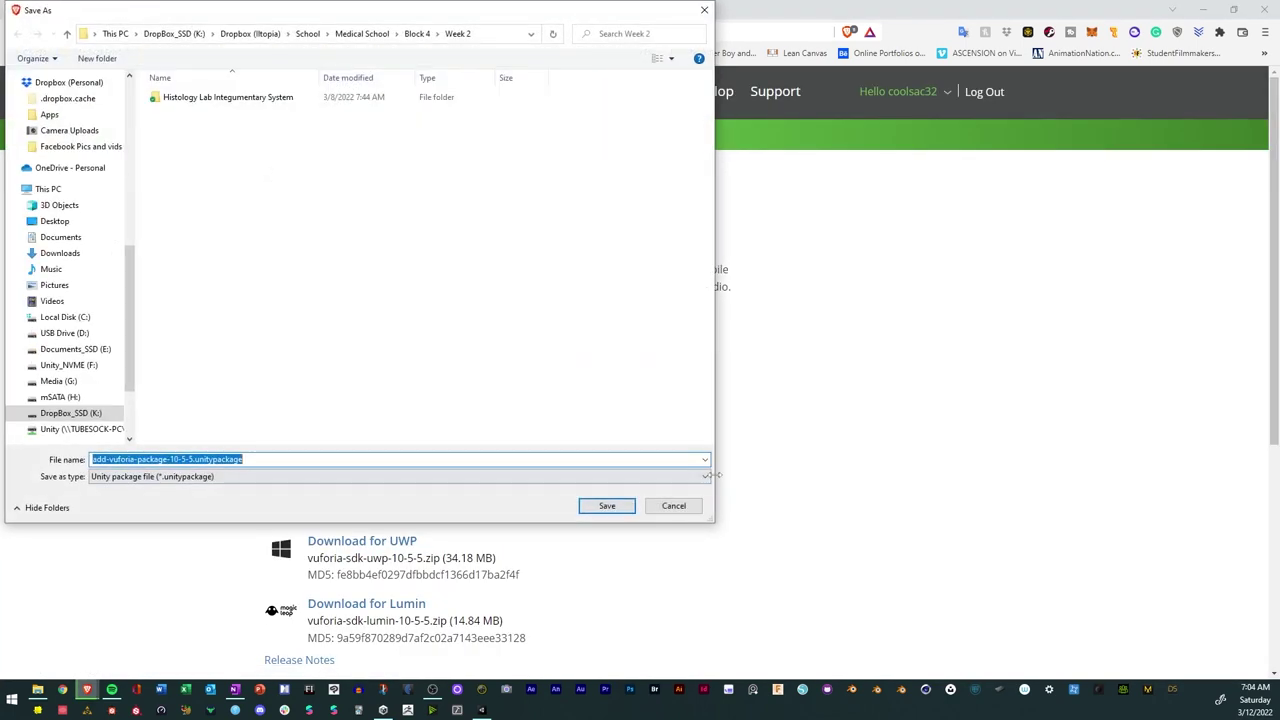
Save add-vuforia-package-10-5-5.unitypackage into Skillshare Courses > AR World w Spatial Audio.
{"action": "scroll", "coordinate": [99, 199], "scroll_direction": "up", "scroll_amount": 5}
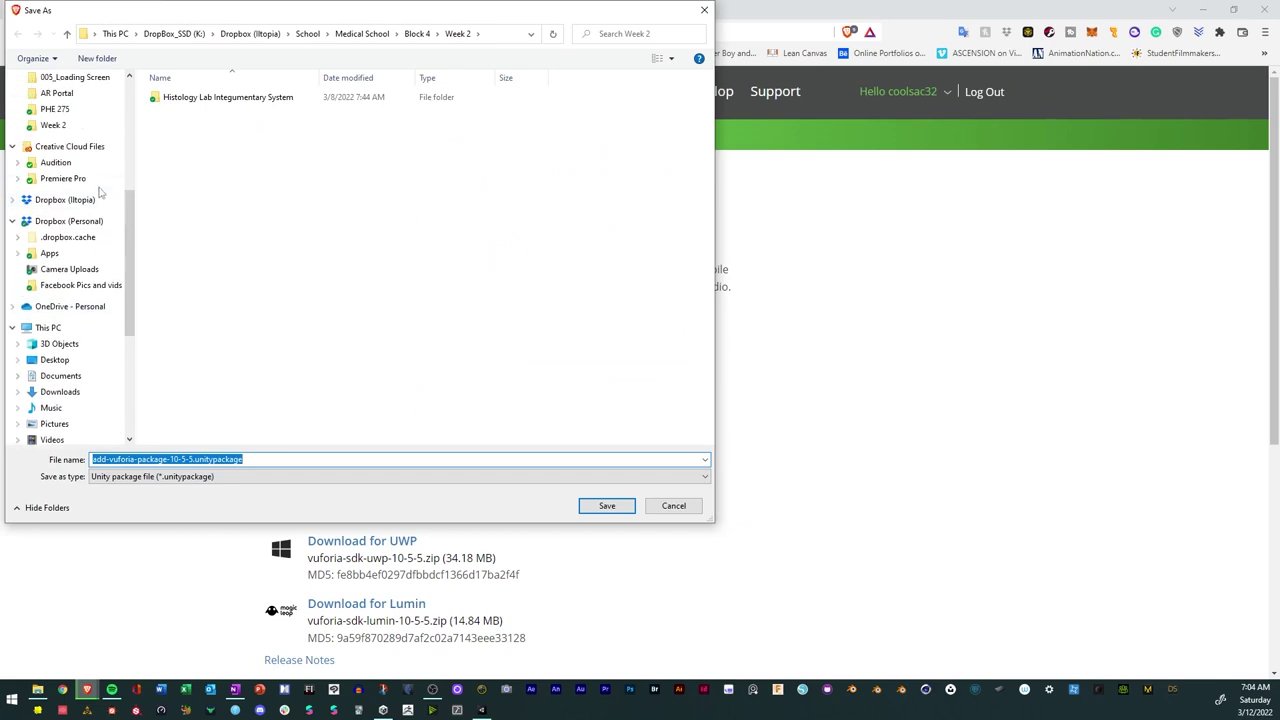
{"action": "left_click", "coordinate": [57, 206]}
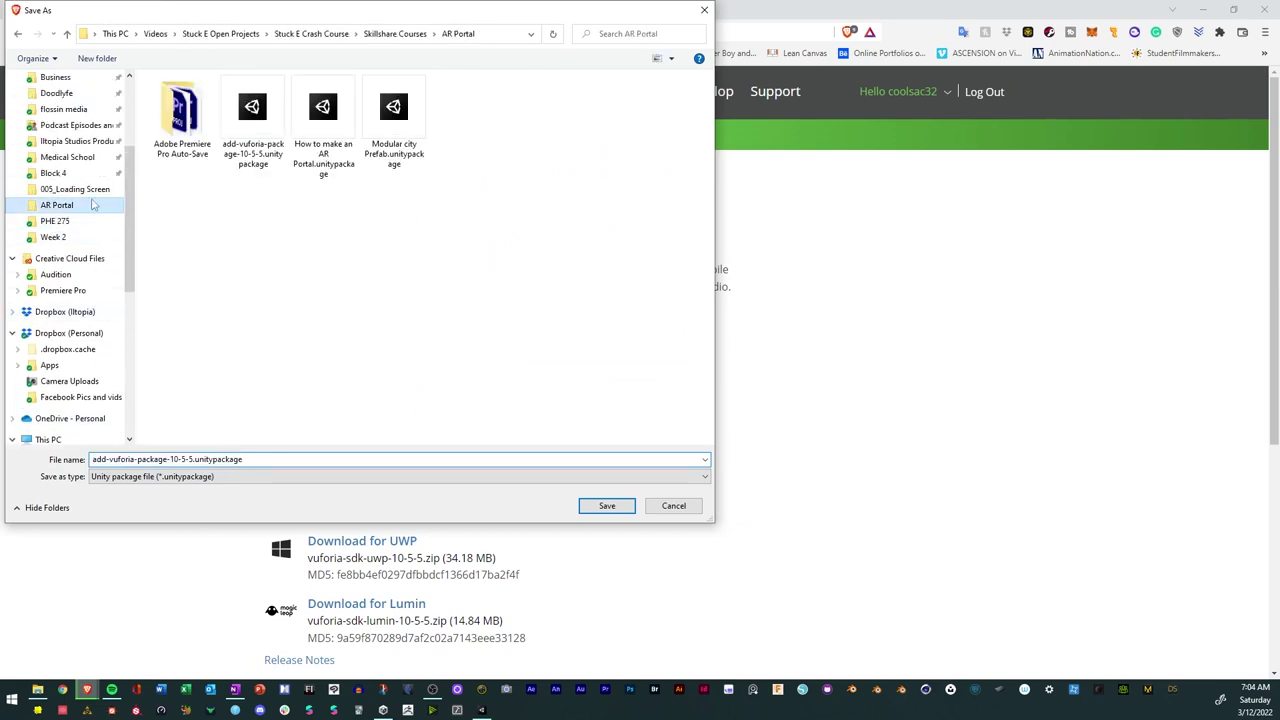
{"action": "left_click", "coordinate": [395, 33]}
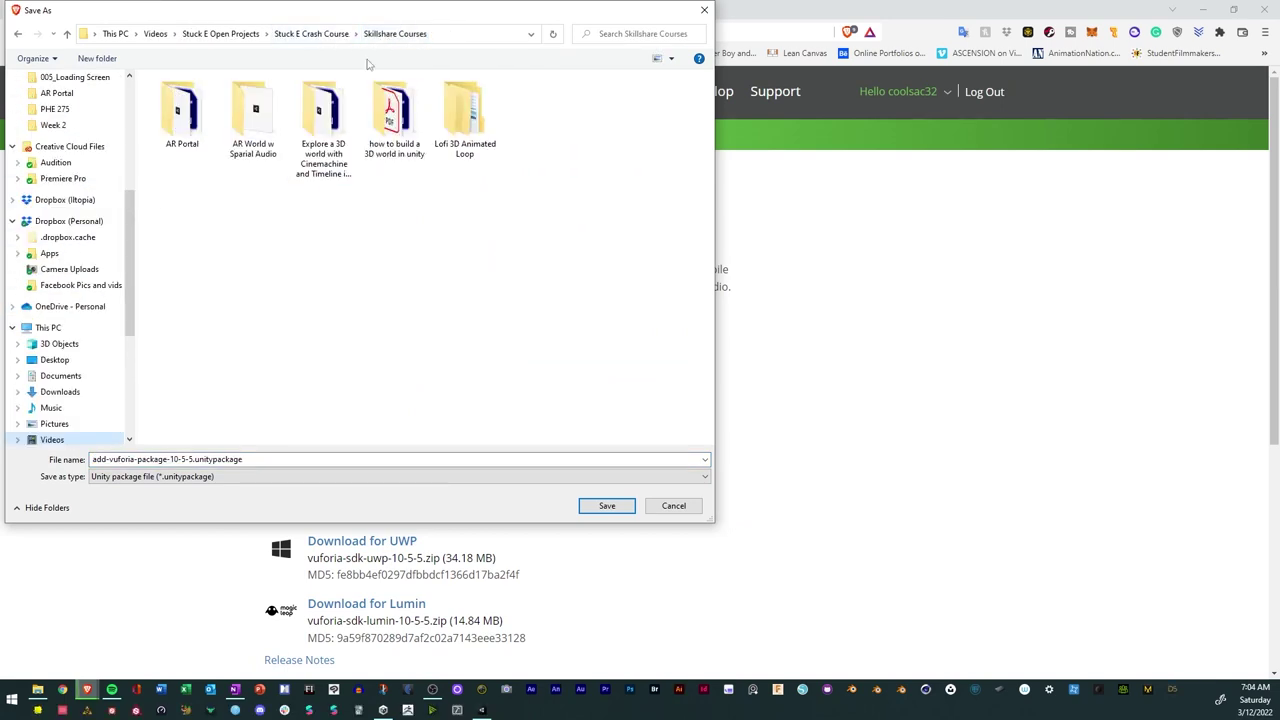
{"action": "double_click", "coordinate": [249, 116]}
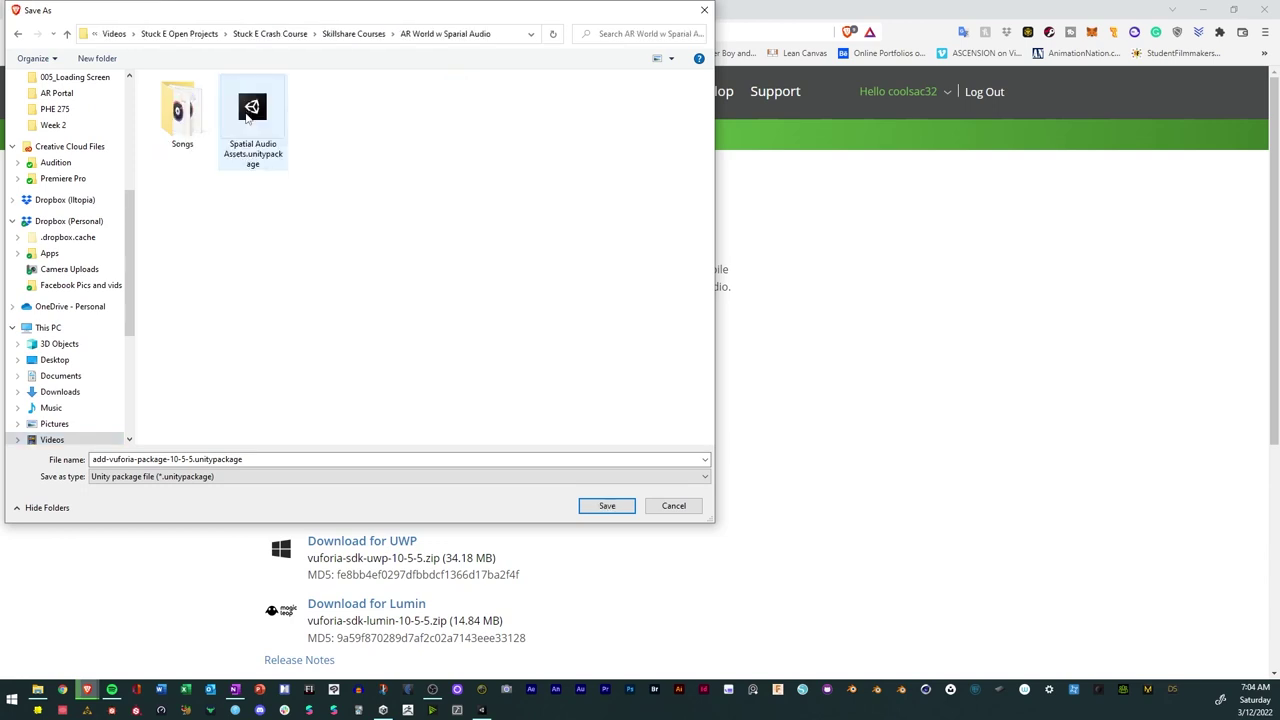
{"action": "left_click", "coordinate": [607, 506]}
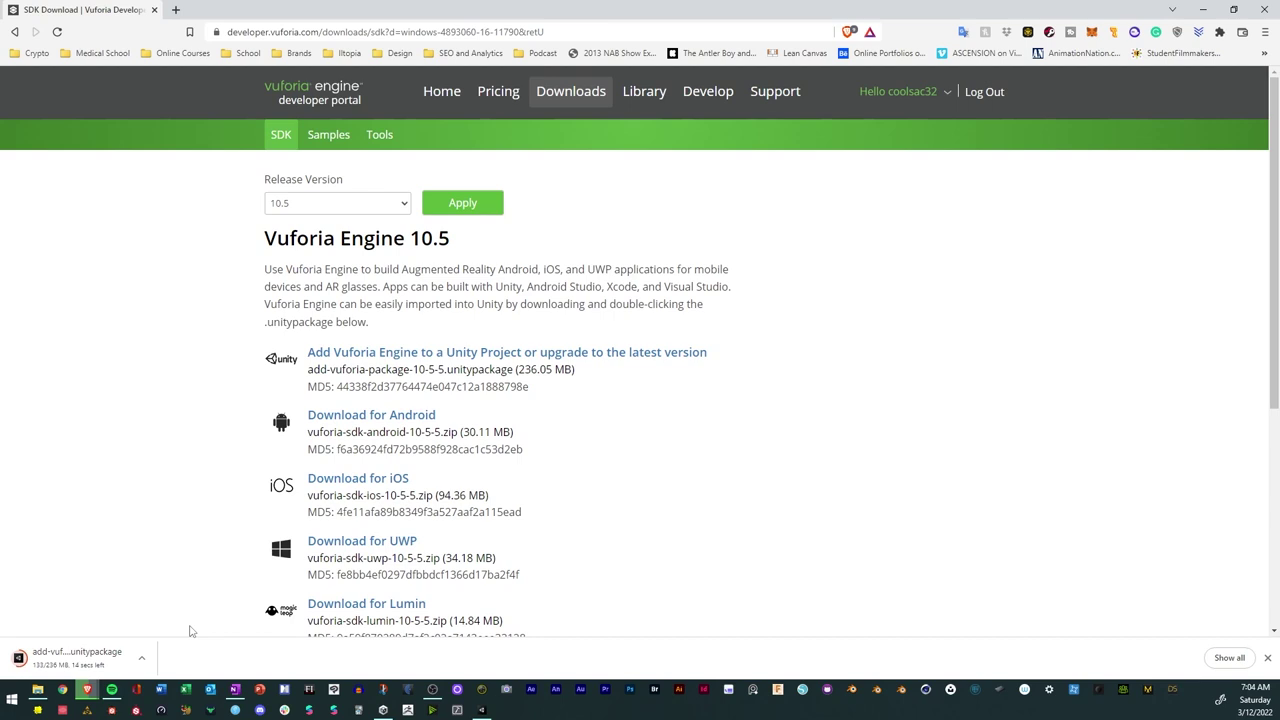
{"action": "left_click_drag", "start_coordinate": [1278, 25], "coordinate": [1279, 100]}
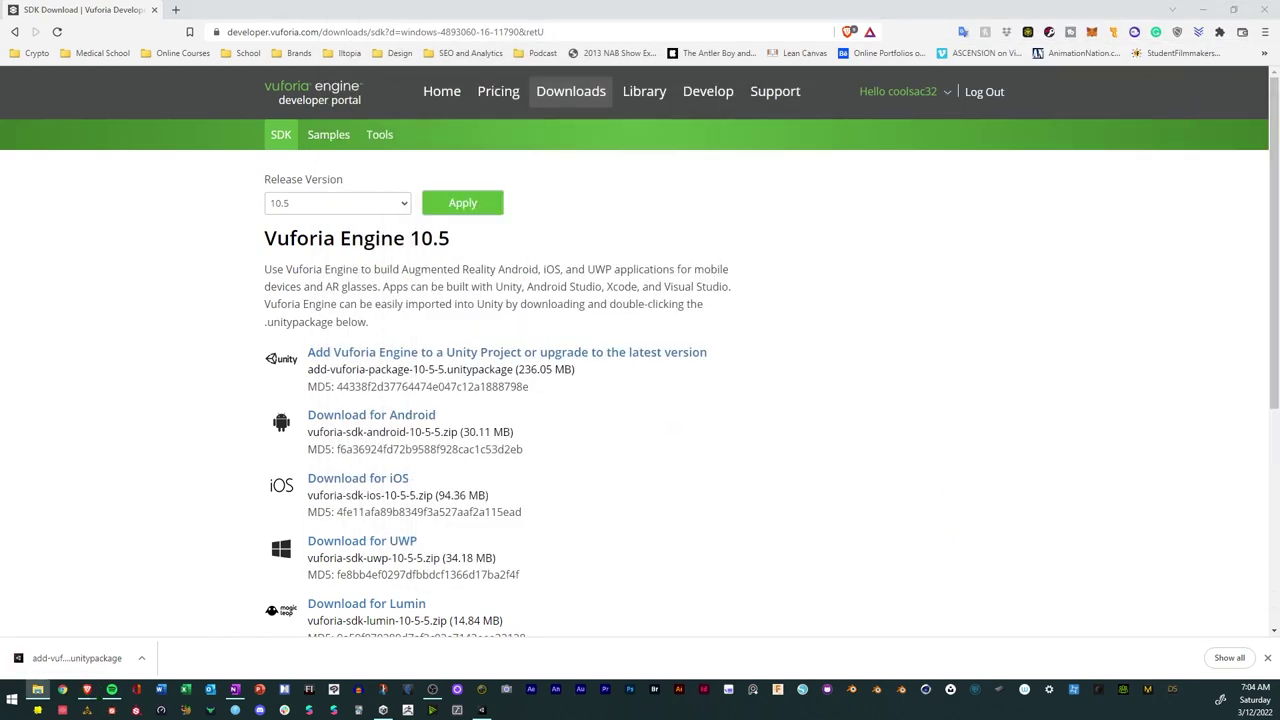
{"action": "left_click", "coordinate": [383, 709]}
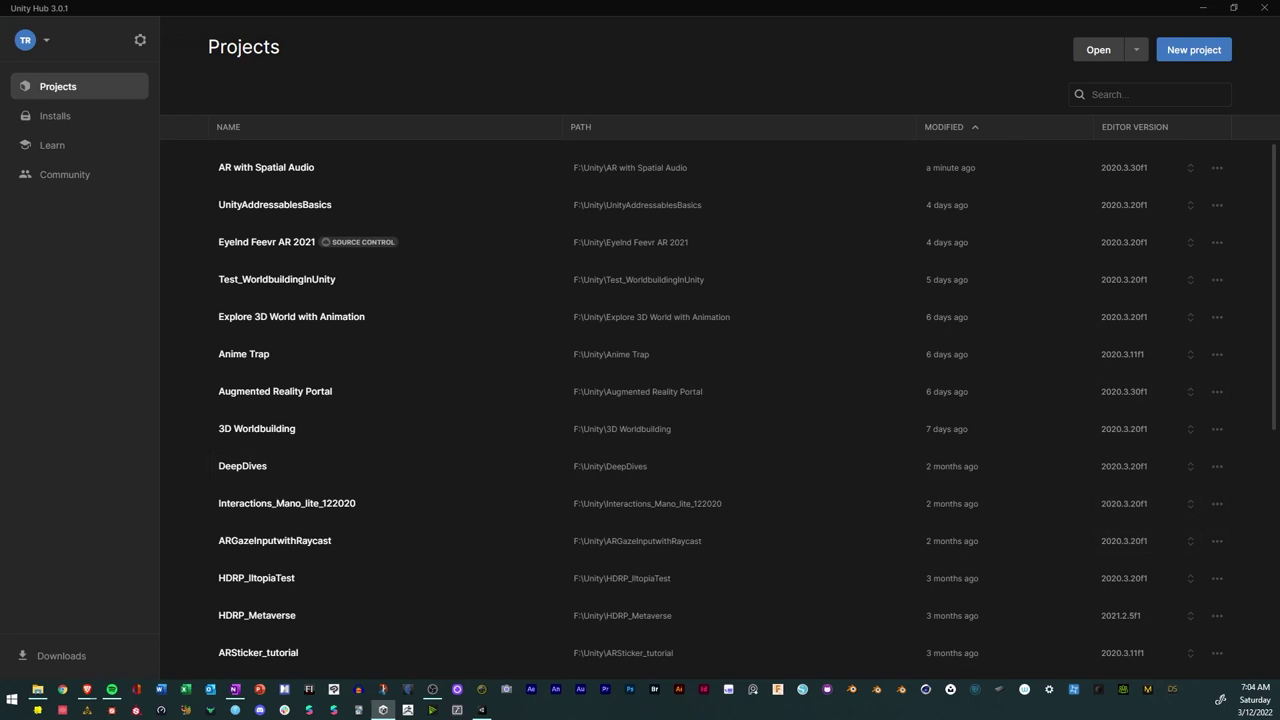
Open the AR with Spatial Audio project and import custom package add-vuforia-package-10-5-5, accepting the update.
{"action": "left_click", "coordinate": [481, 709]}
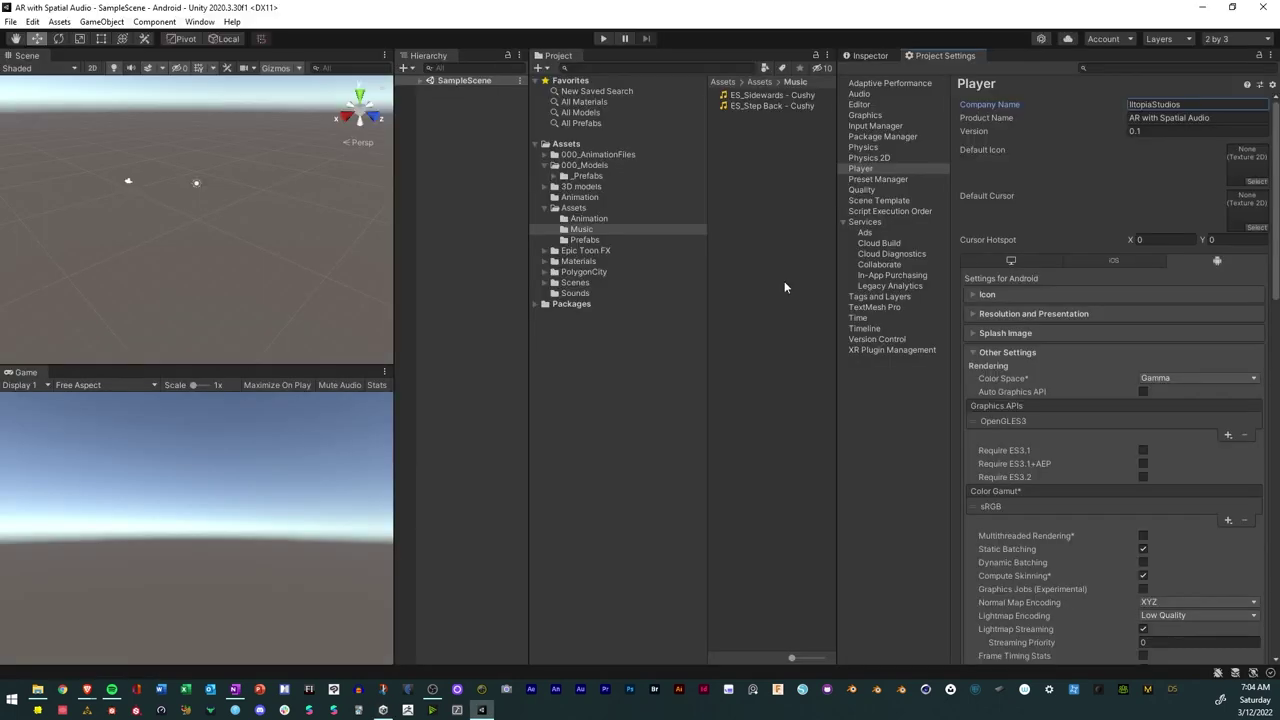
{"action": "left_click", "coordinate": [12, 22]}
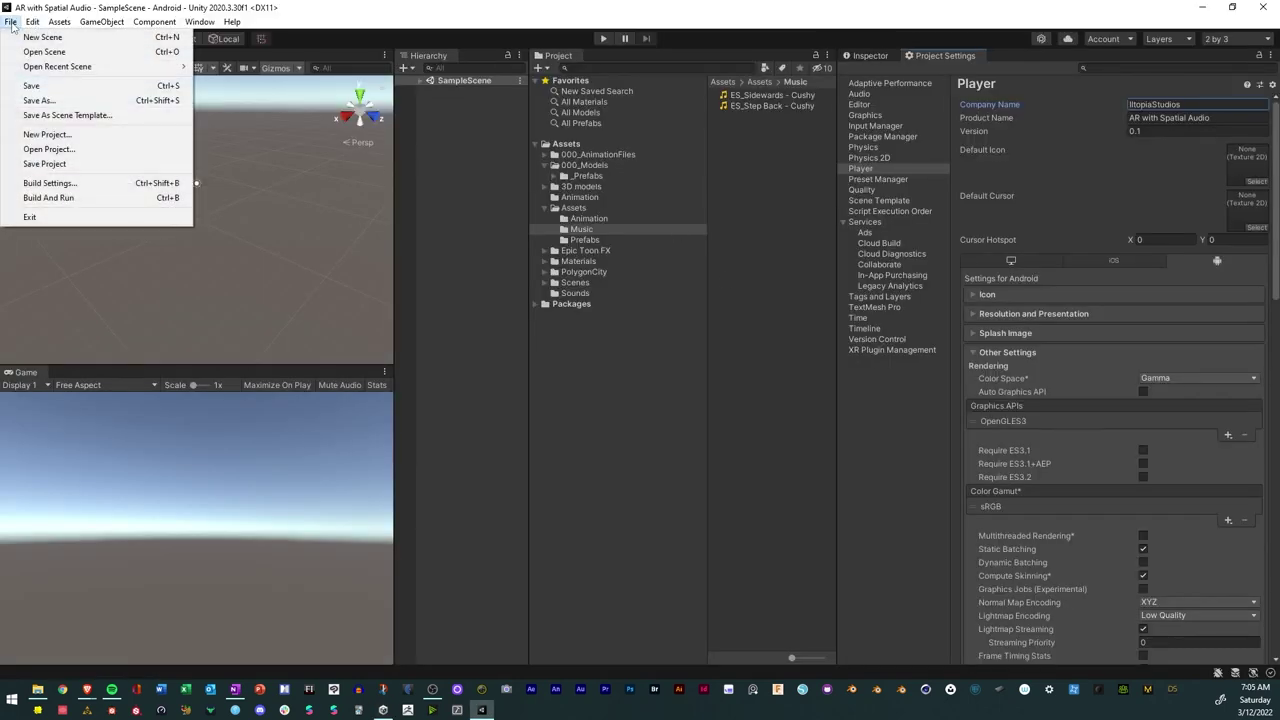
{"action": "mouse_move", "coordinate": [57, 24]}
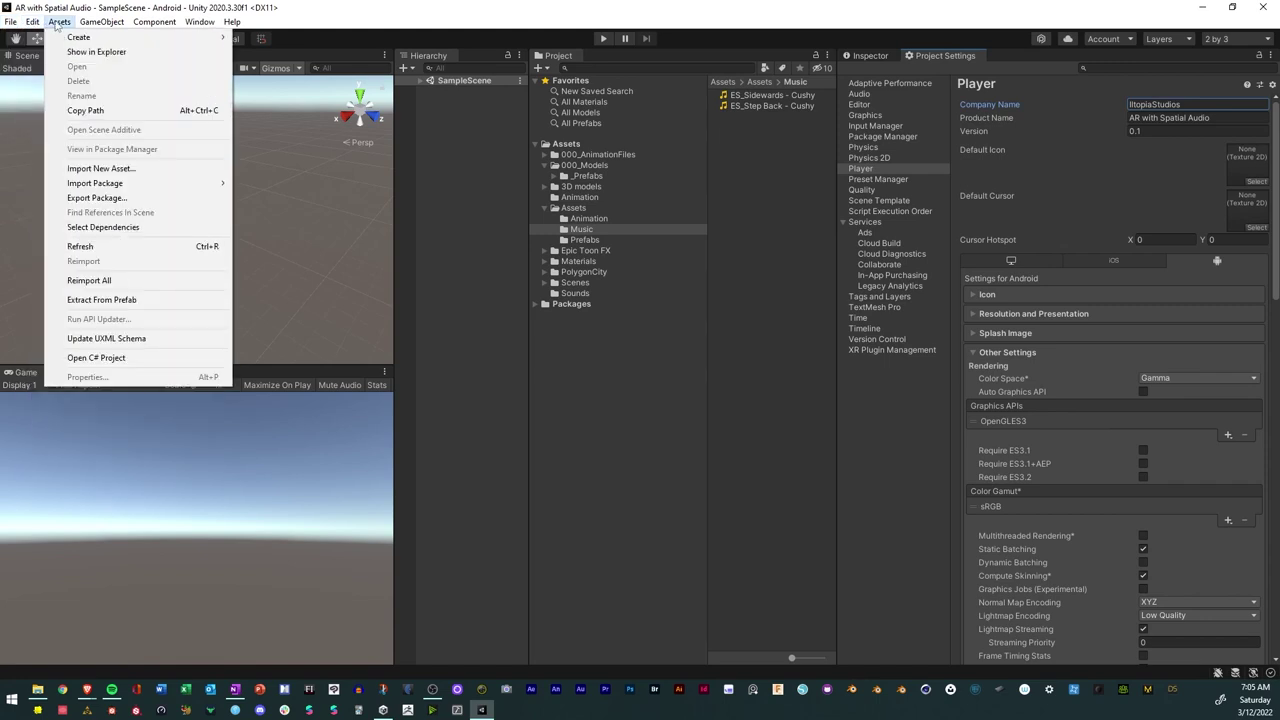
{"action": "mouse_move", "coordinate": [141, 182]}
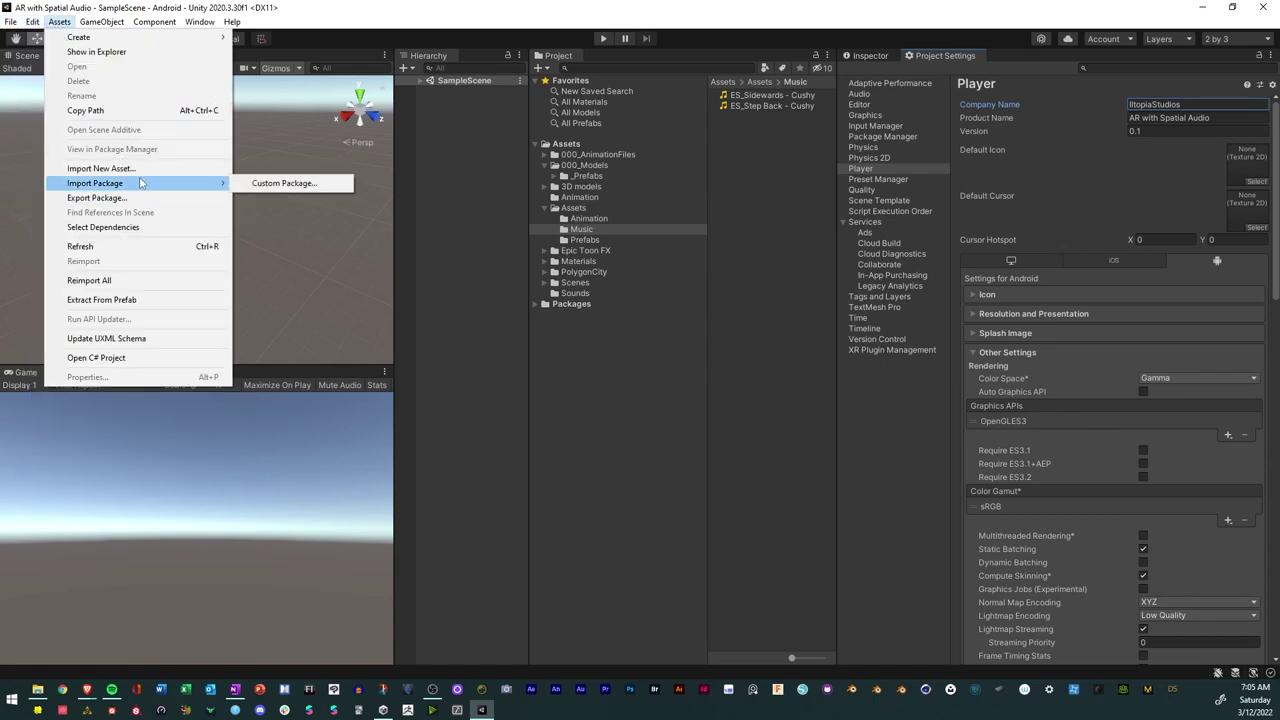
{"action": "left_click", "coordinate": [272, 183]}
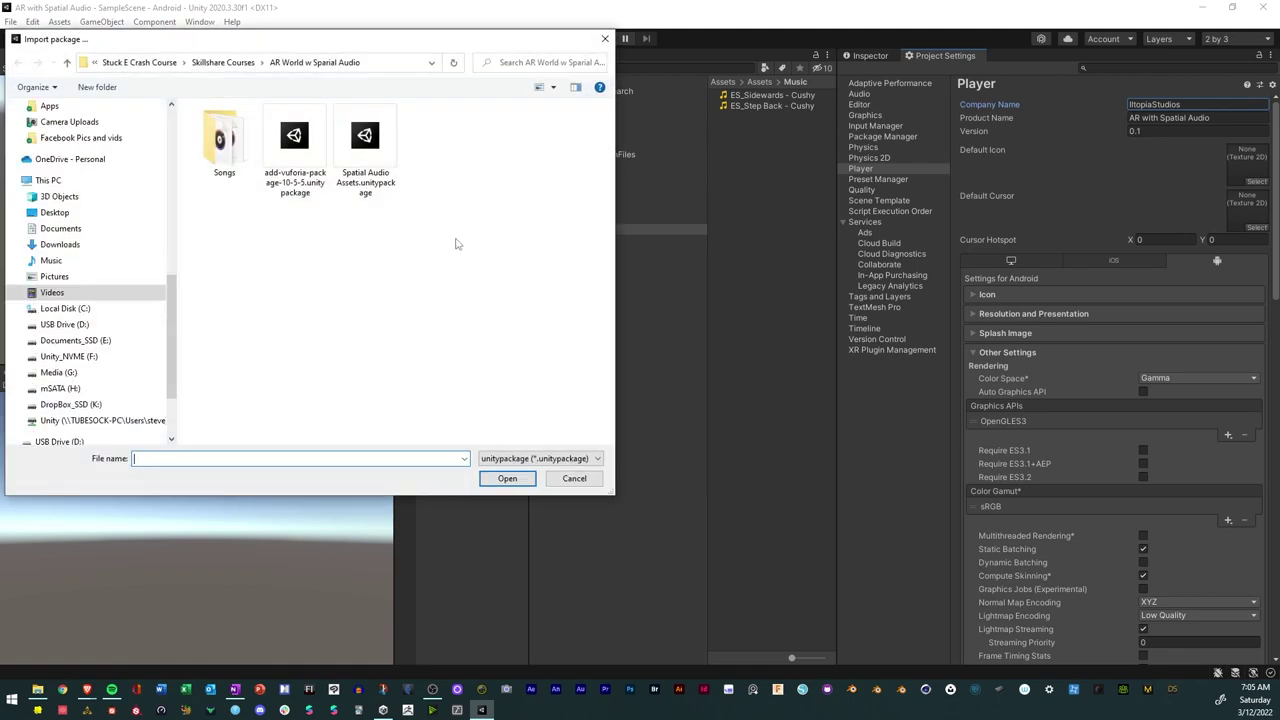
{"action": "left_click", "coordinate": [296, 163]}
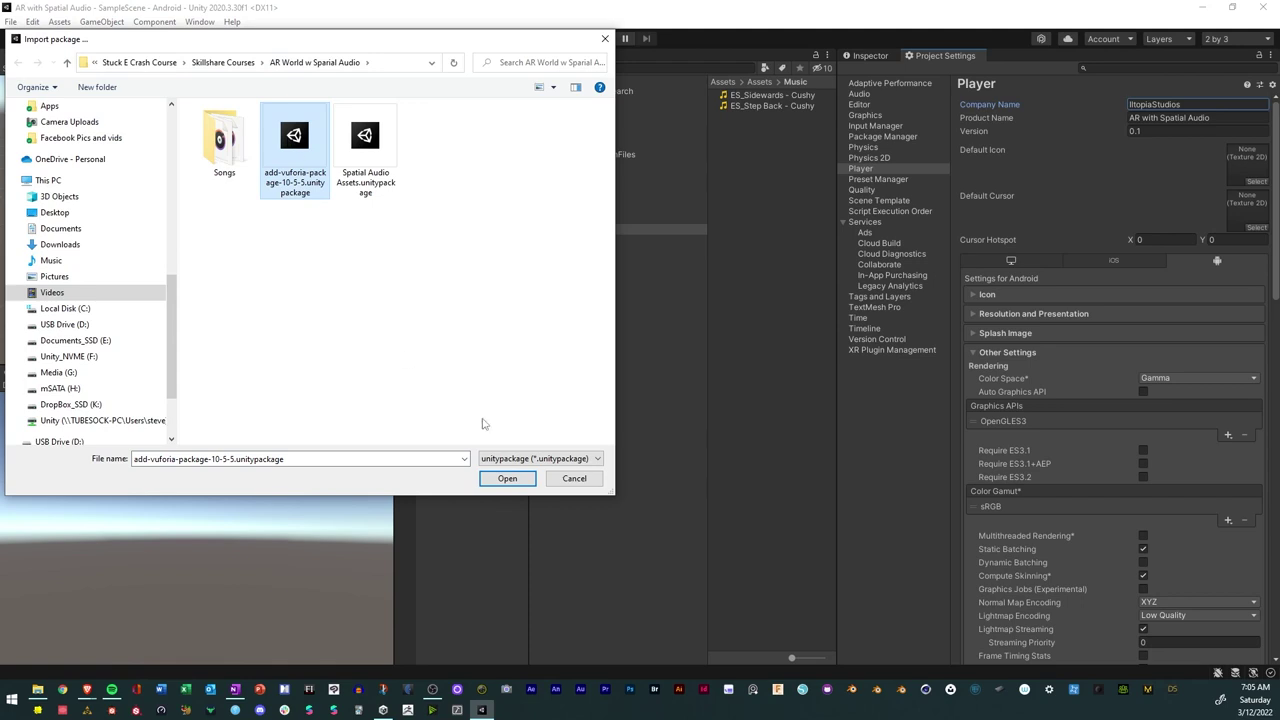
{"action": "left_click", "coordinate": [503, 479]}
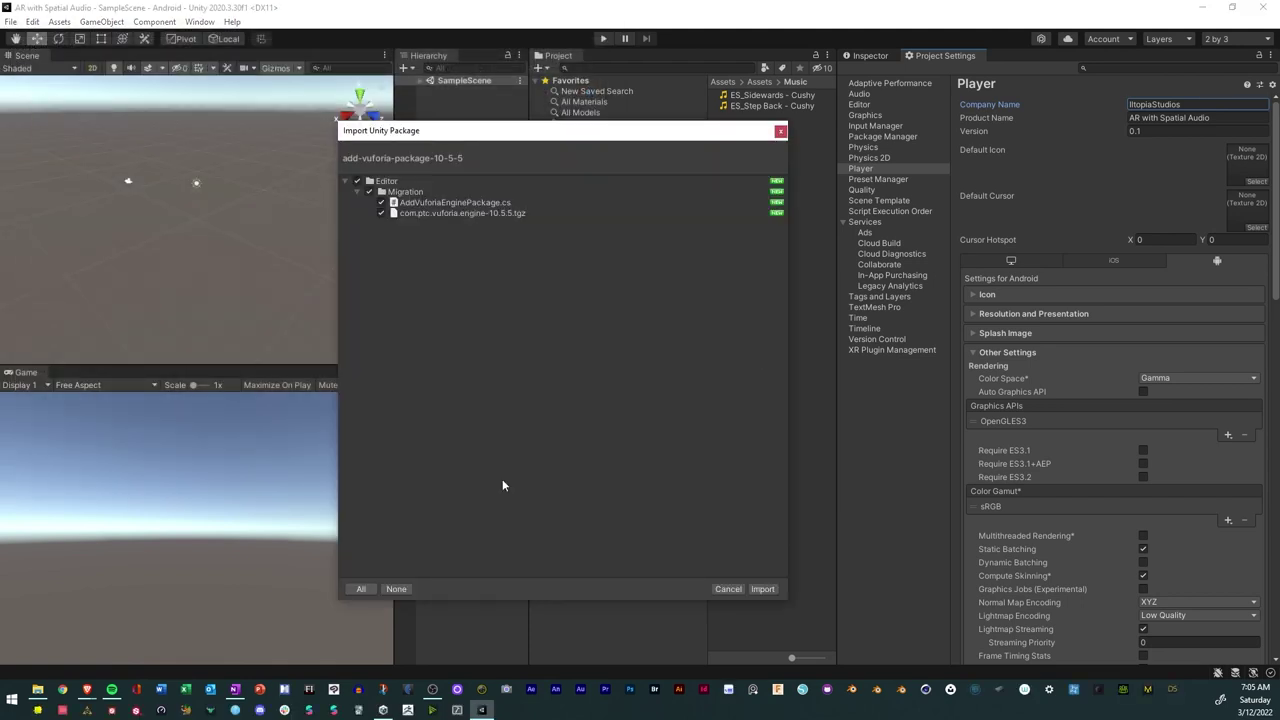
{"action": "left_click", "coordinate": [762, 589]}
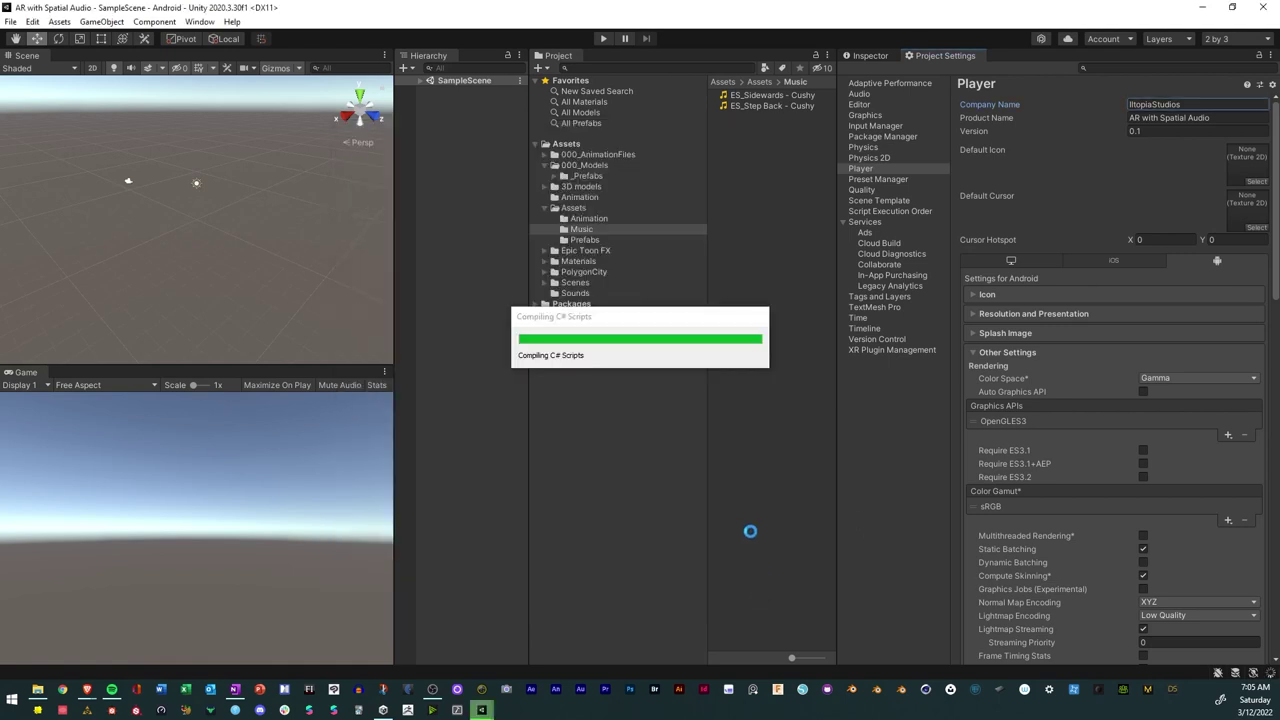
{"action": "left_click", "coordinate": [677, 378]}
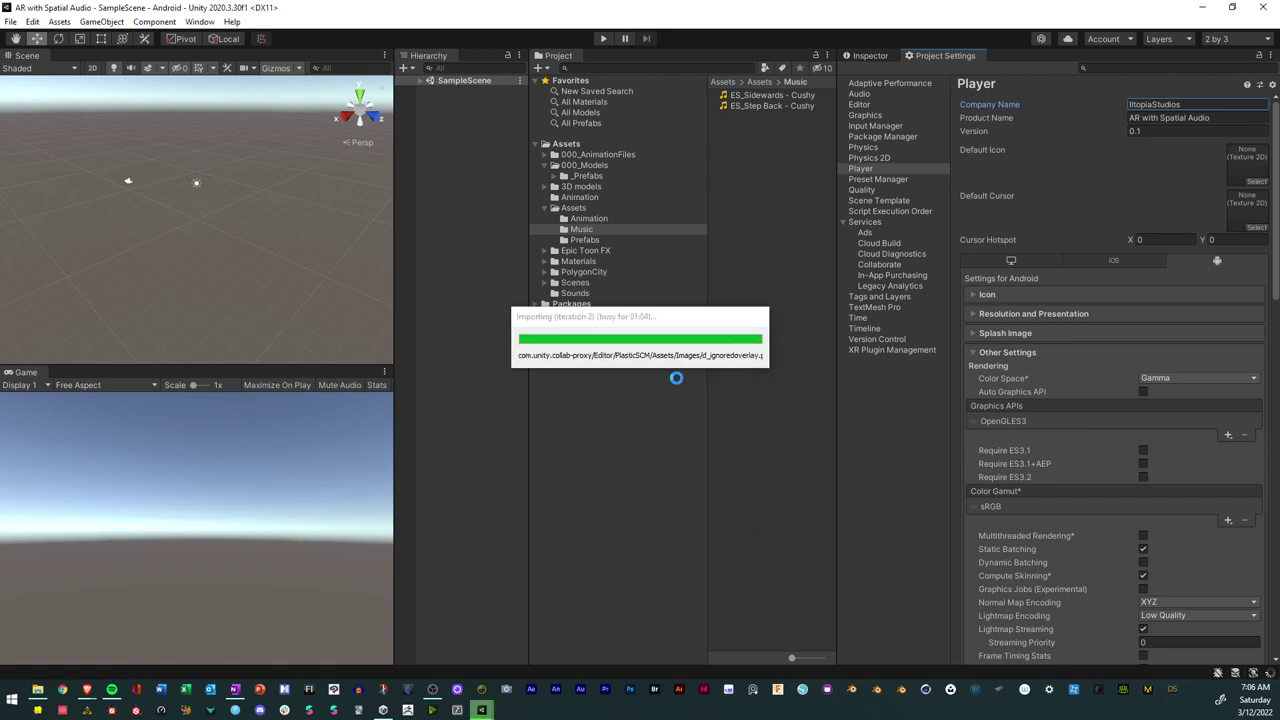
{"action": "left_click", "coordinate": [196, 22]}
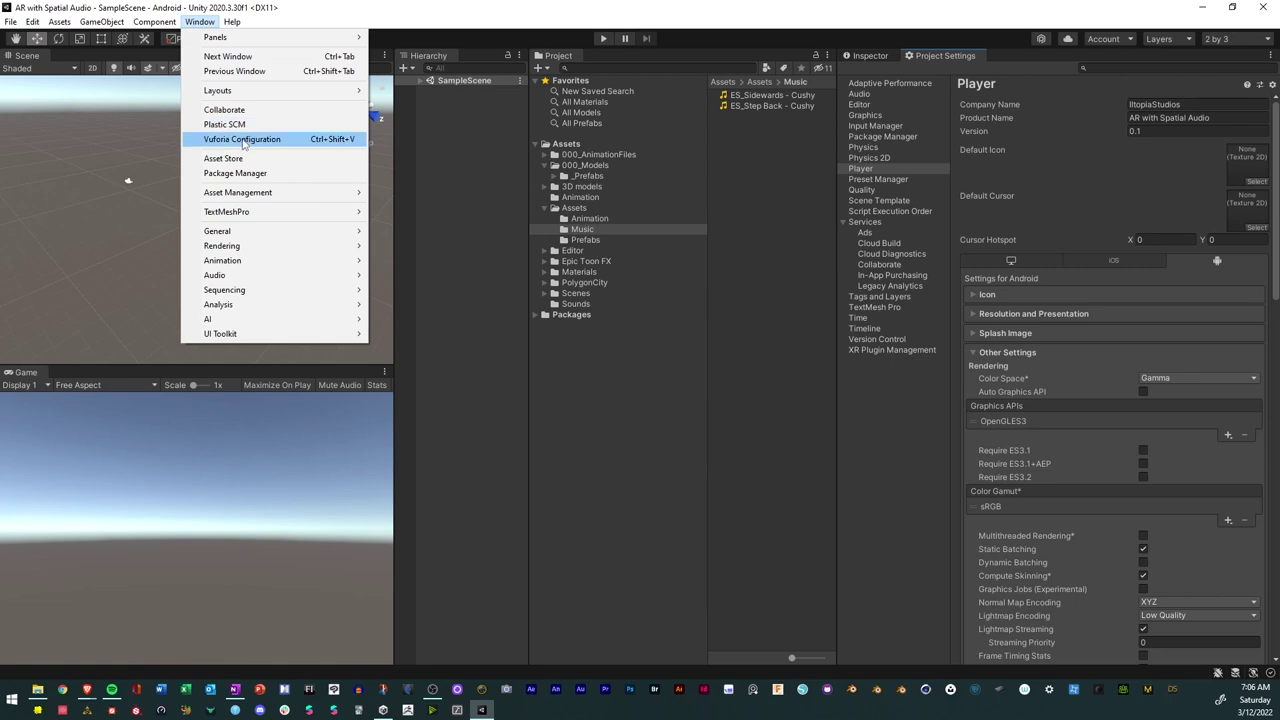
Show Window > Vuforia Configuration in the Inspector and use Add License to reach the License Manager.
{"action": "left_click", "coordinate": [242, 140]}
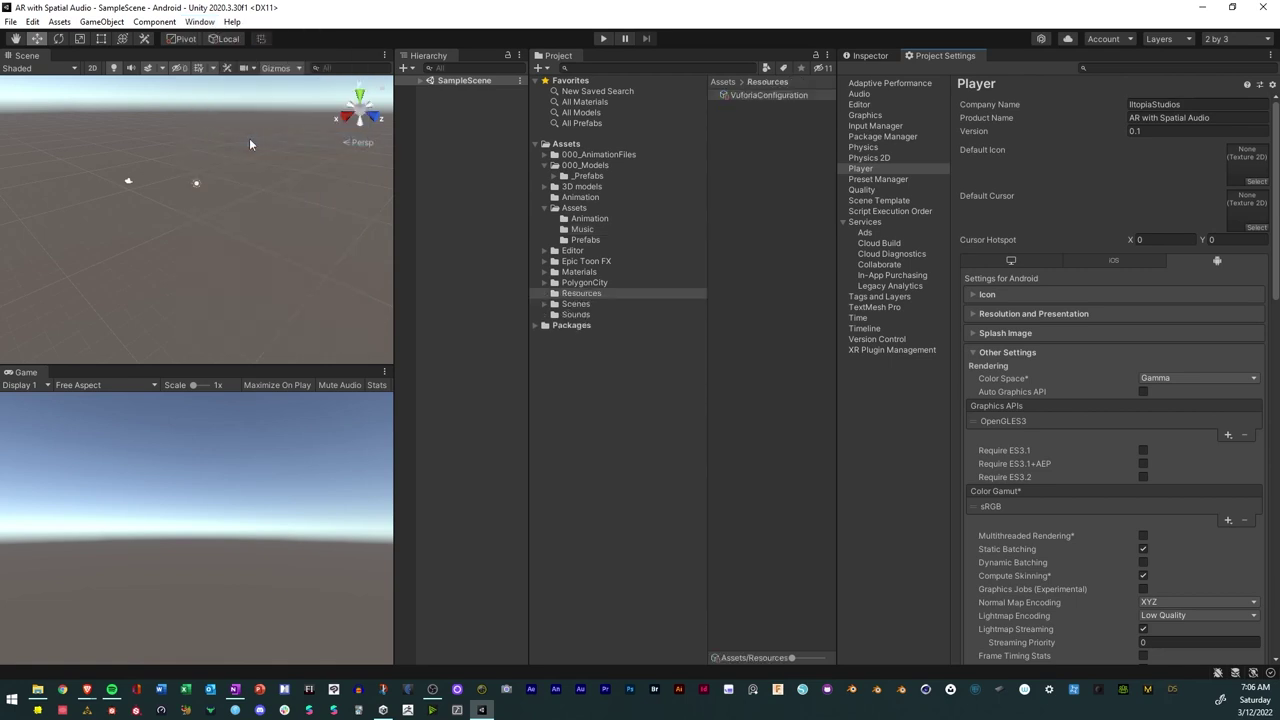
{"action": "left_click", "coordinate": [772, 95]}
{"action": "left_click", "coordinate": [864, 56]}
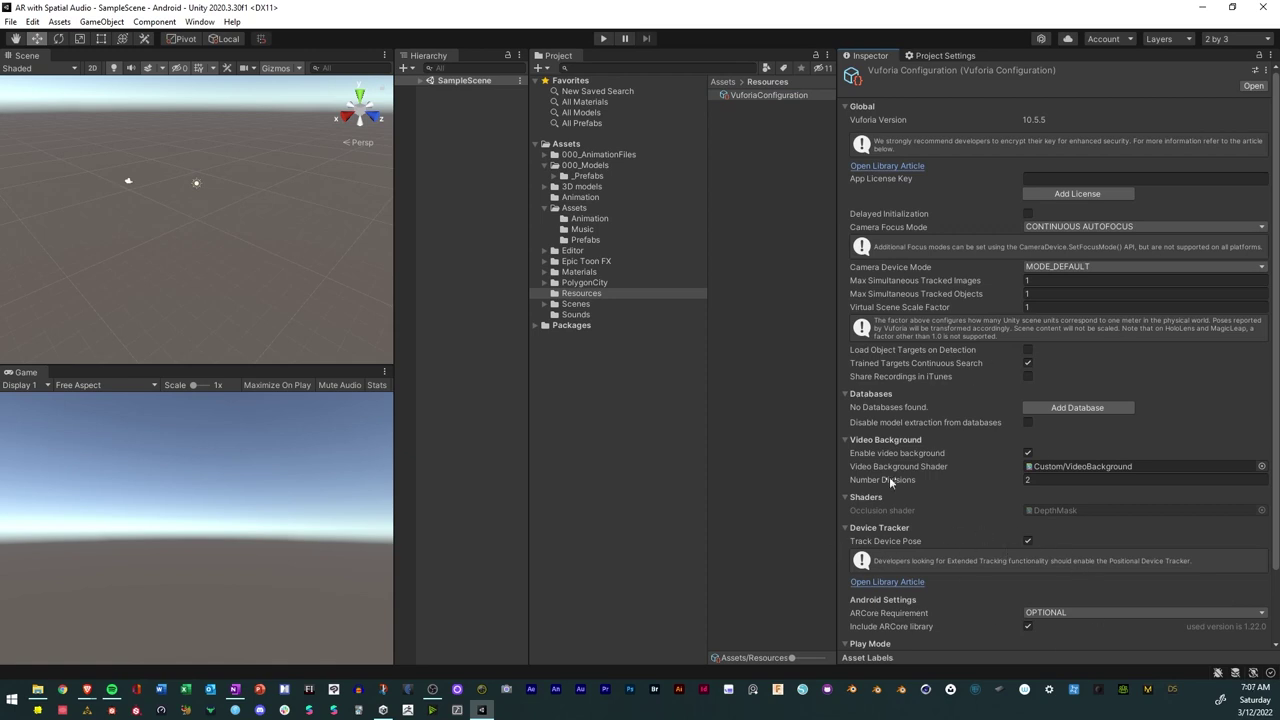
{"action": "left_click", "coordinate": [1047, 195]}
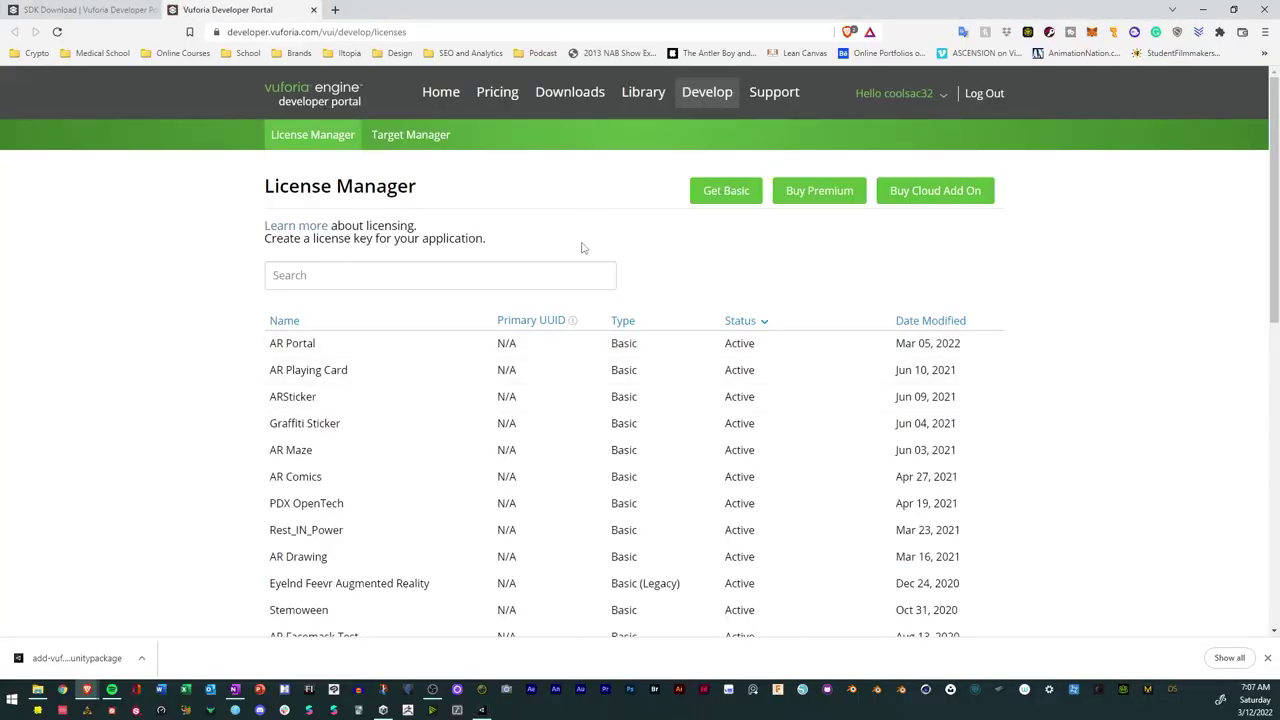
Create a free Basic license named 'AR Spatial Audio', accepting the terms.
{"action": "left_click", "coordinate": [737, 195]}
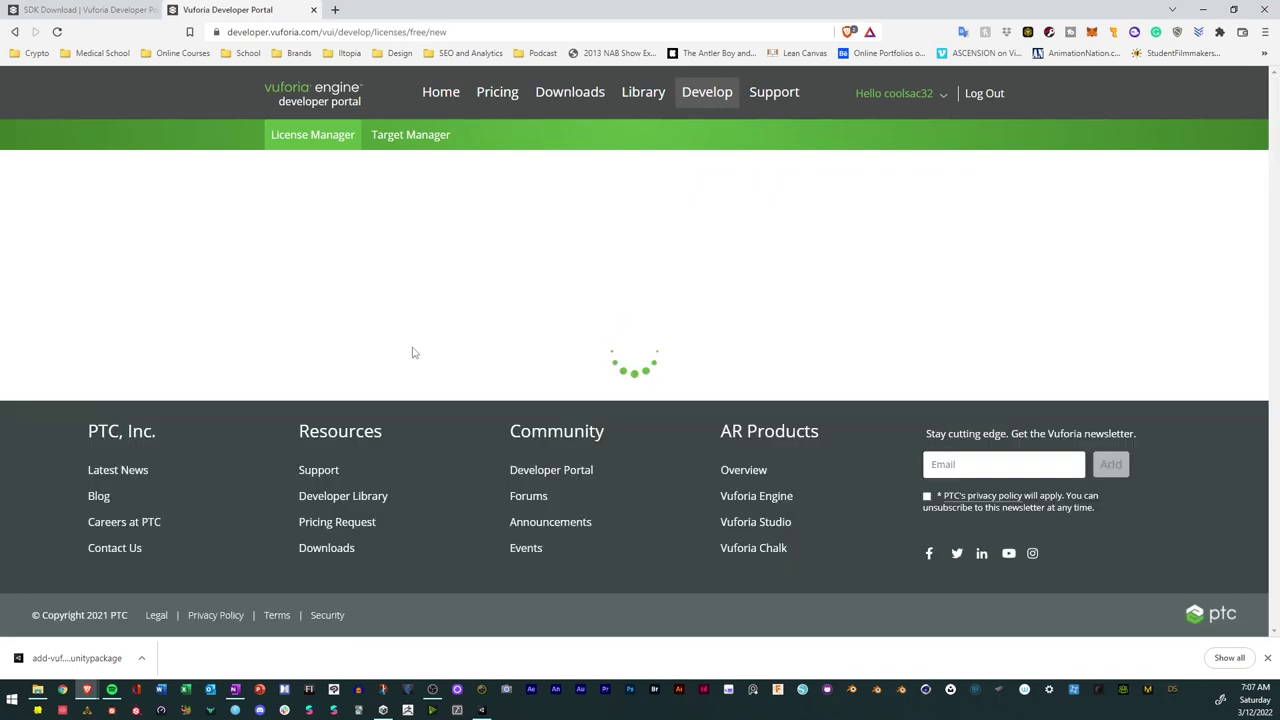
{"action": "left_click", "coordinate": [338, 253]}
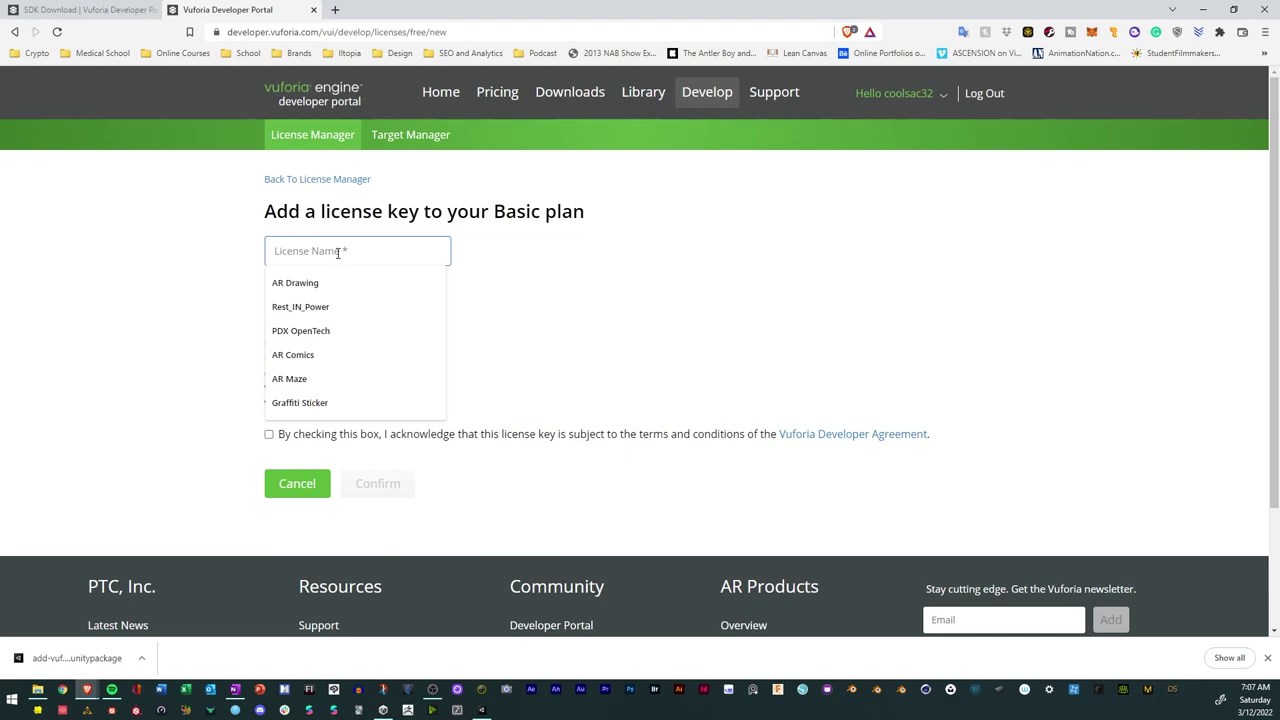
{"action": "type", "text": "A"}
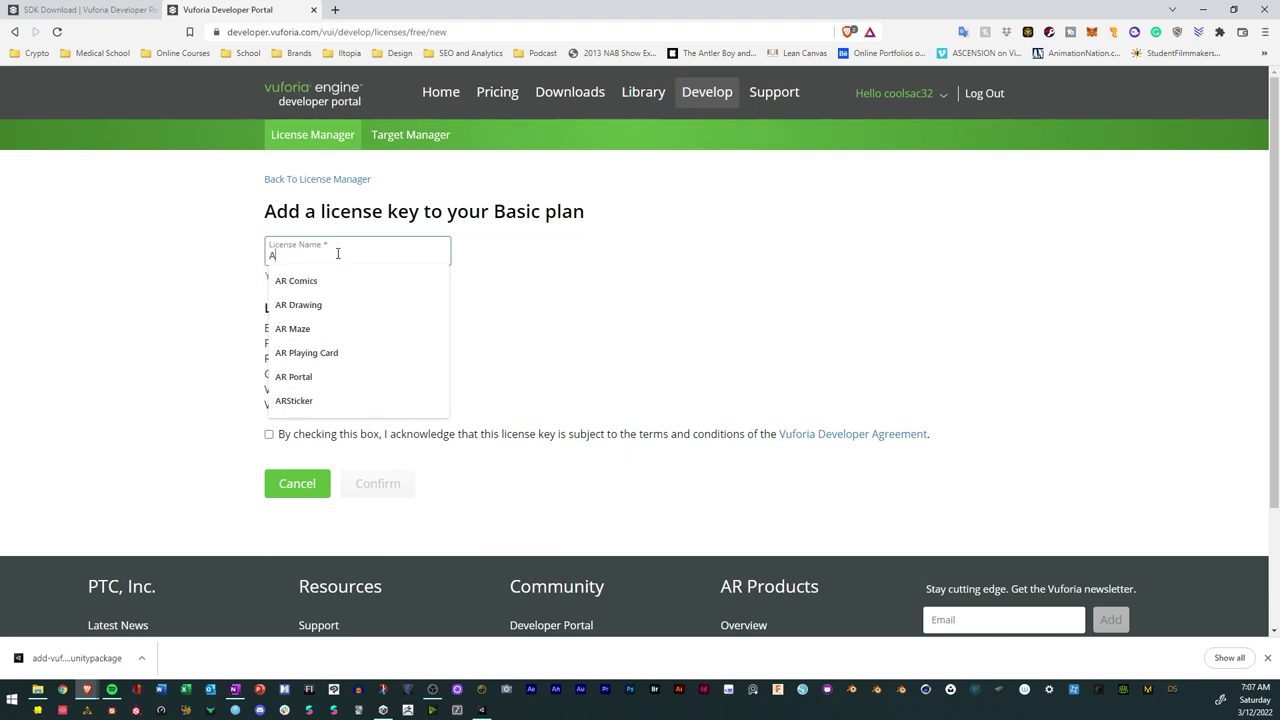
{"action": "type", "text": "R Spatial Audio"}
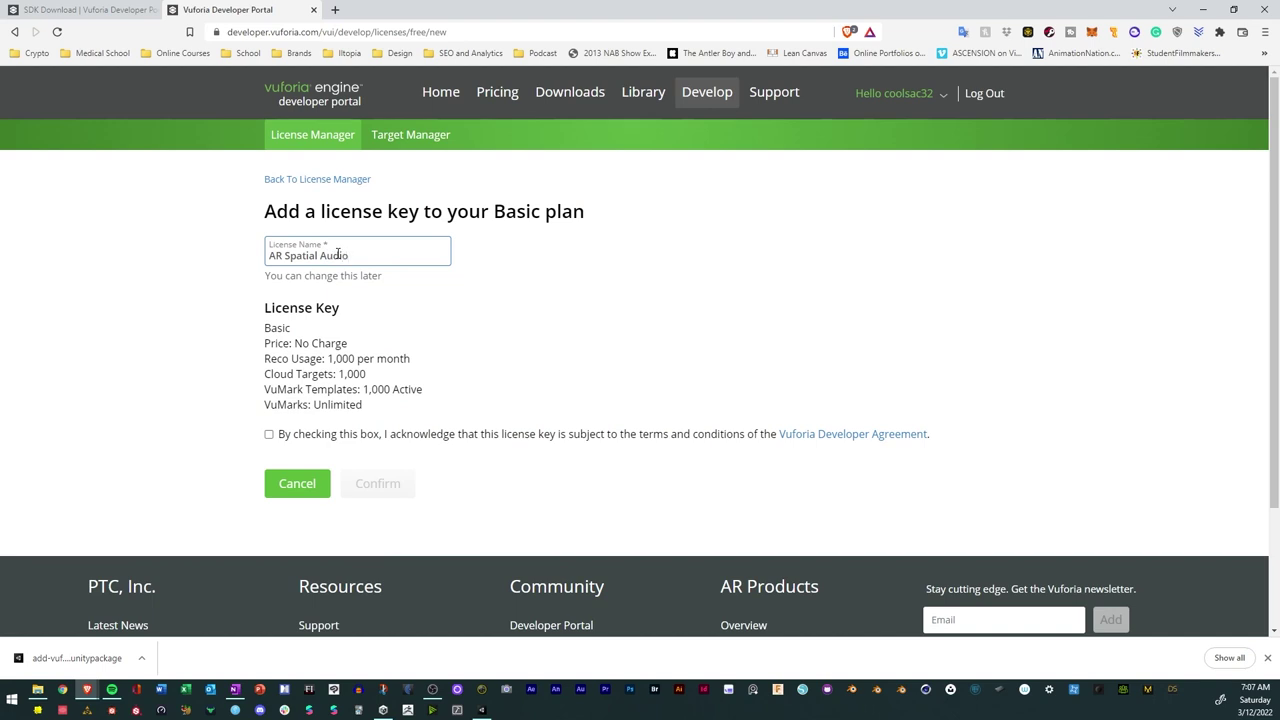
{"action": "left_click", "coordinate": [268, 434]}
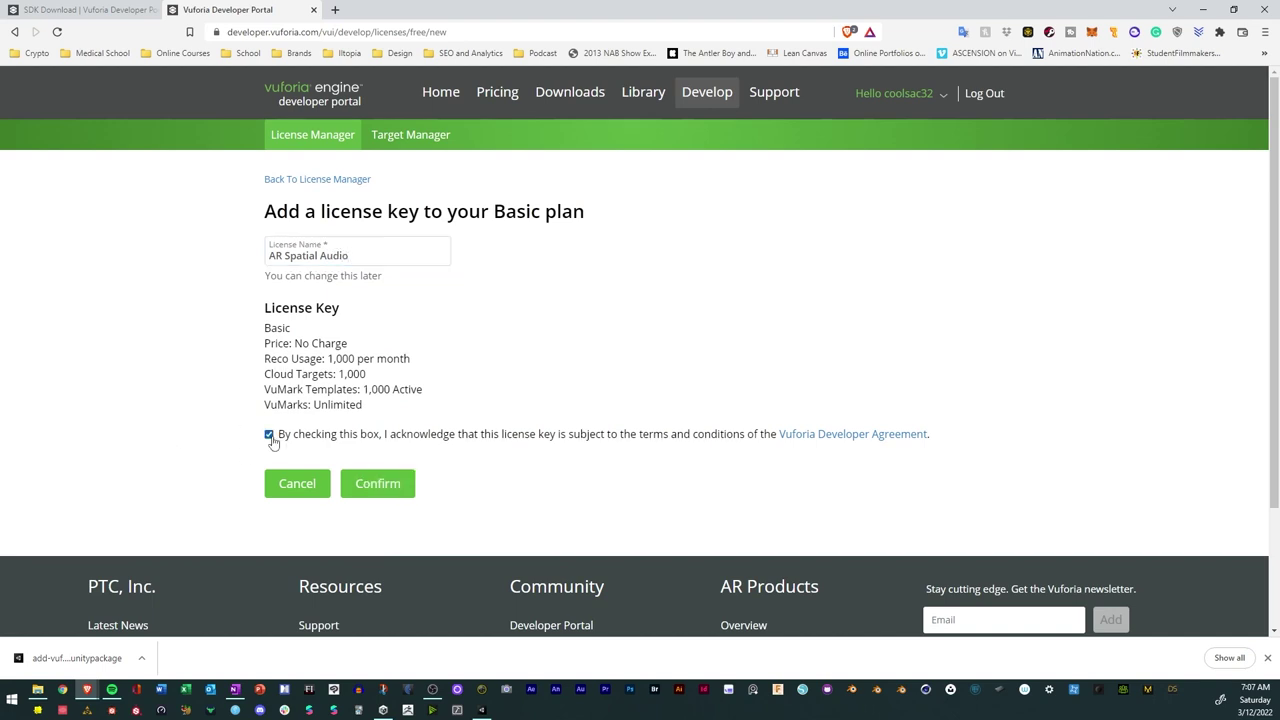
{"action": "left_click", "coordinate": [377, 485]}
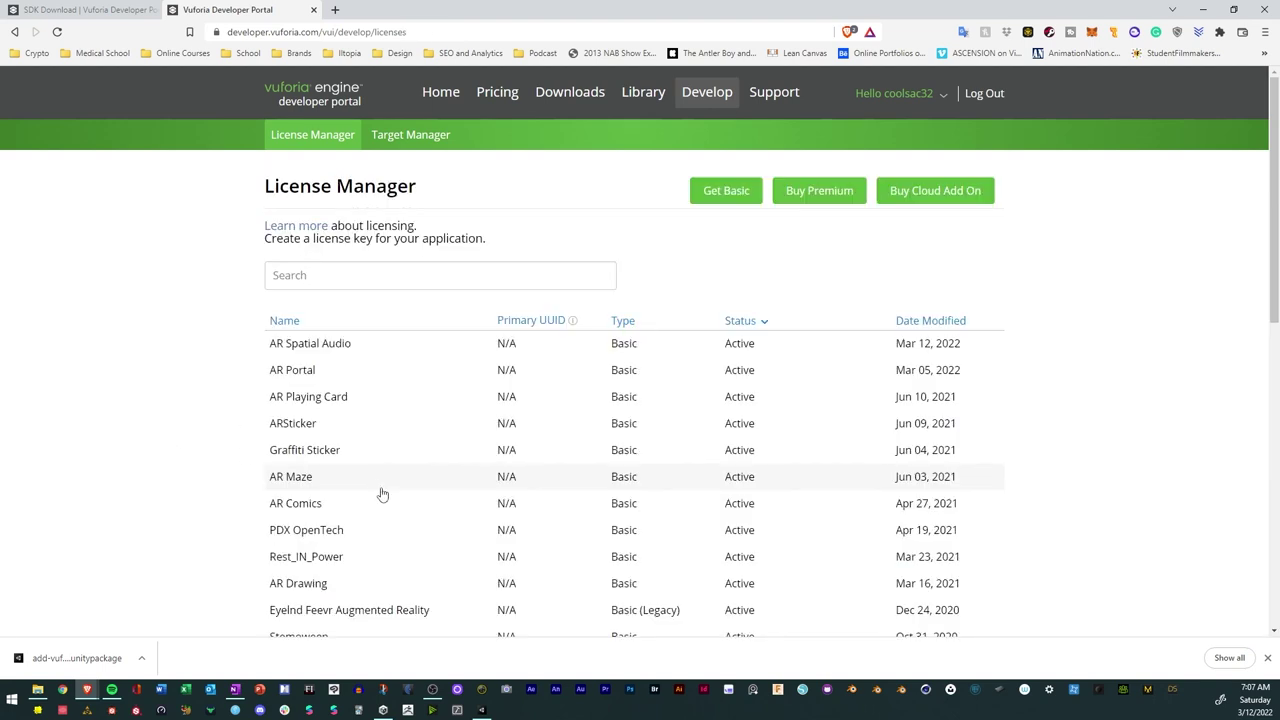
Copy the AR Spatial Audio license key from its details page and return to Unity.
{"action": "left_click", "coordinate": [315, 345]}
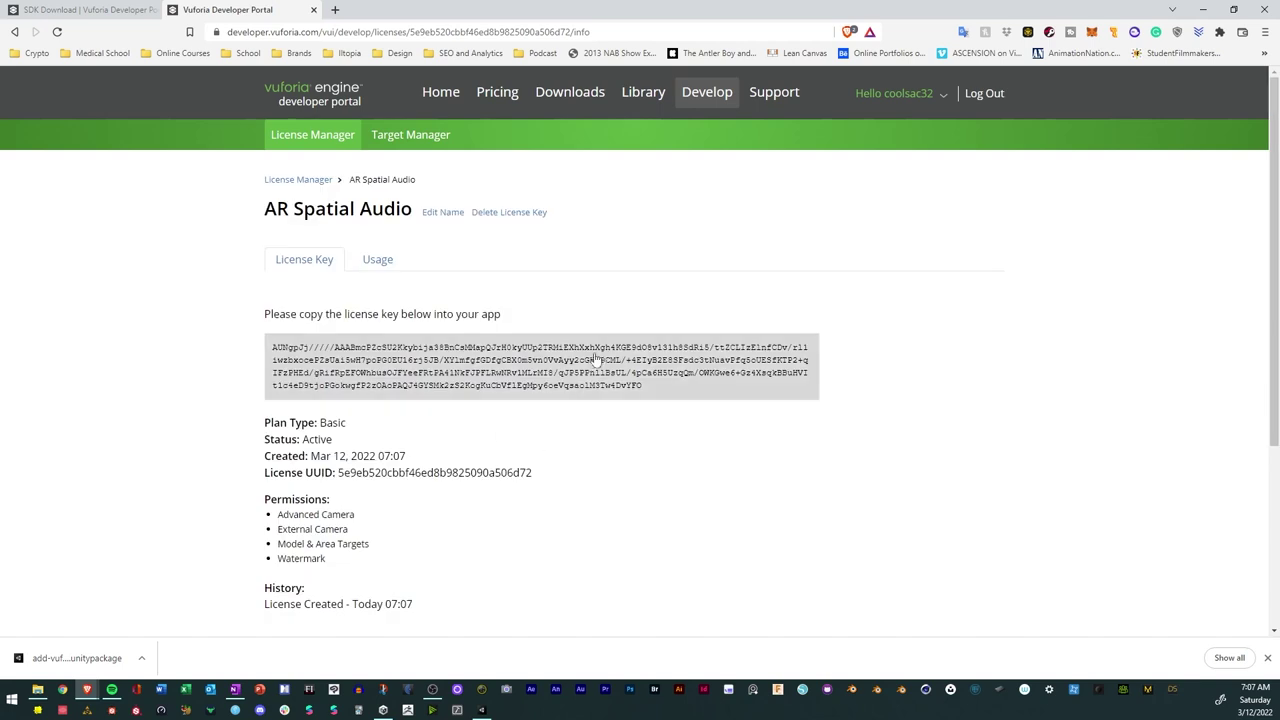
{"action": "left_click", "coordinate": [540, 378]}
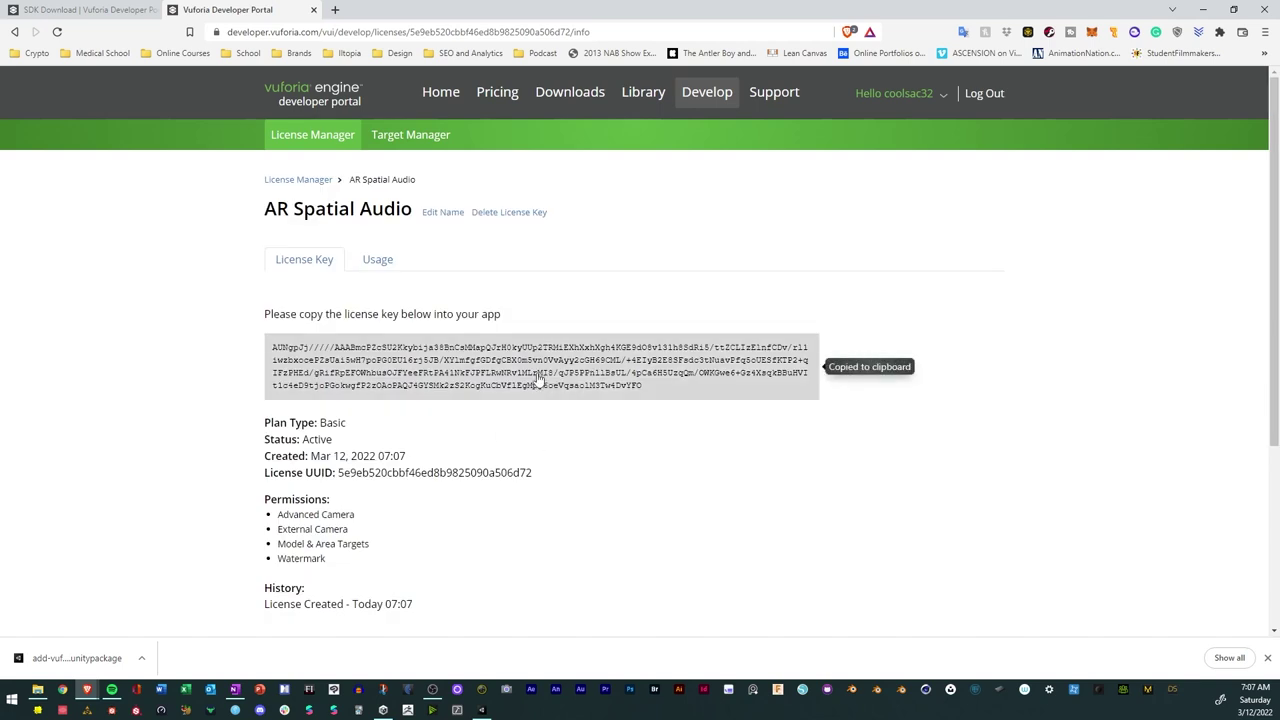
{"action": "left_click", "coordinate": [481, 709]}
Paste the key into App License Key, keep Camera Device Mode at MODE_DEFAULT, and review the settings.
{"action": "left_click", "coordinate": [1090, 177]}
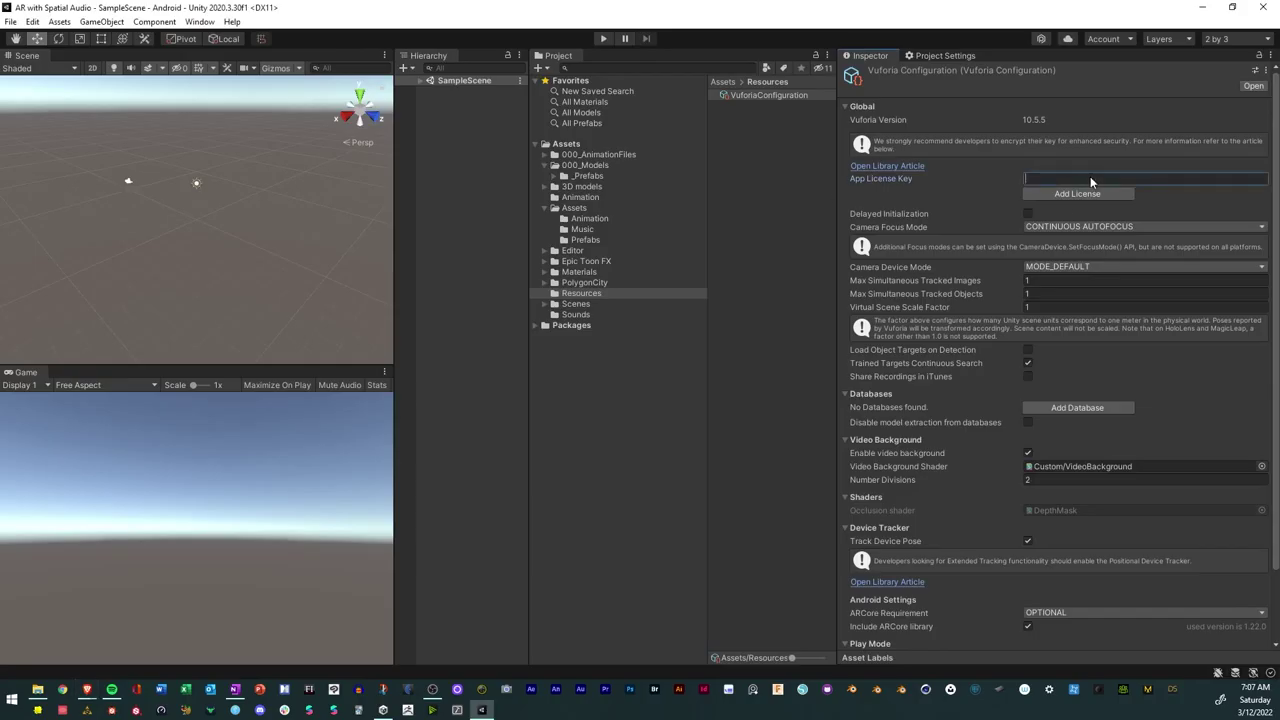
{"action": "key", "text": "ctrl+v"}
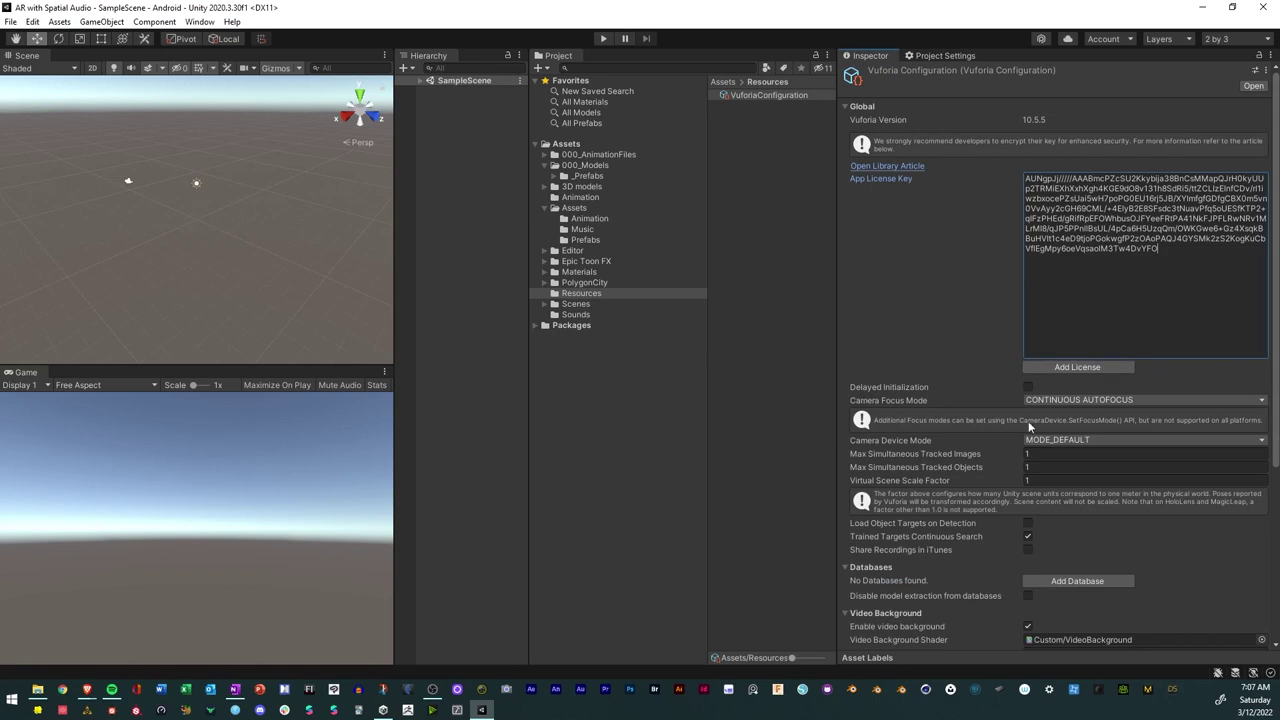
{"action": "left_click", "coordinate": [1056, 441]}
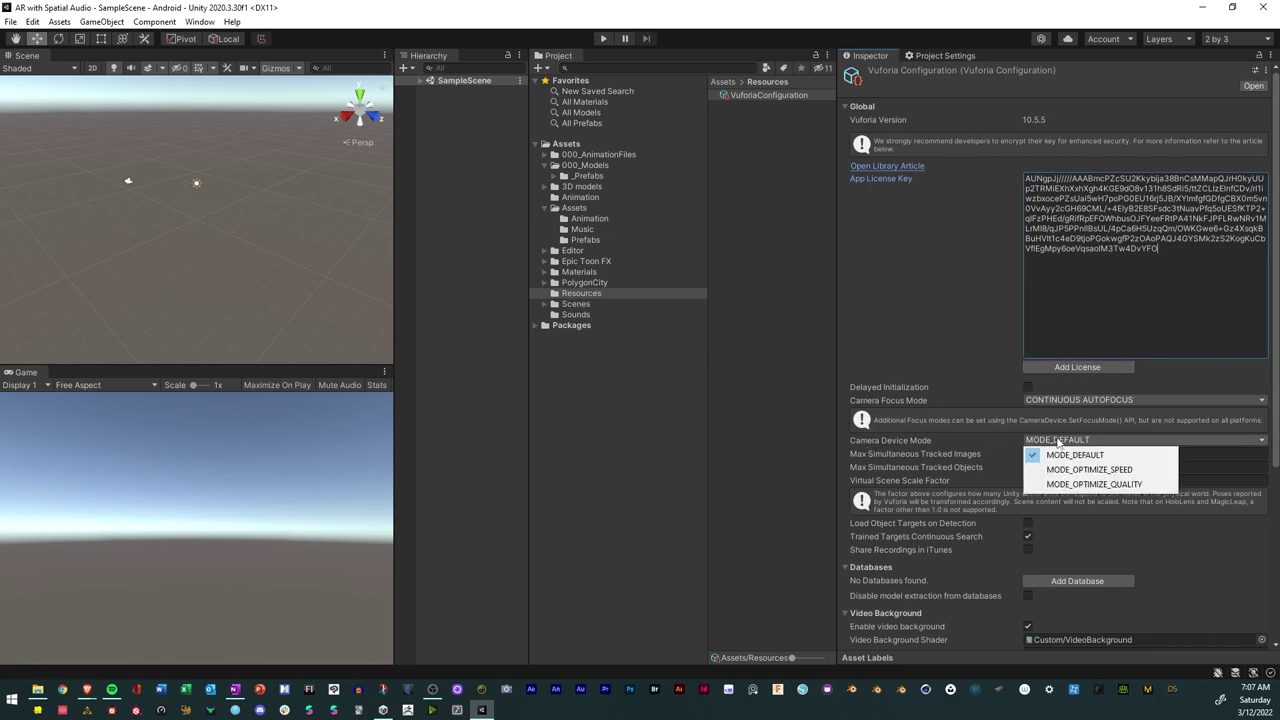
{"action": "left_click", "coordinate": [962, 327]}
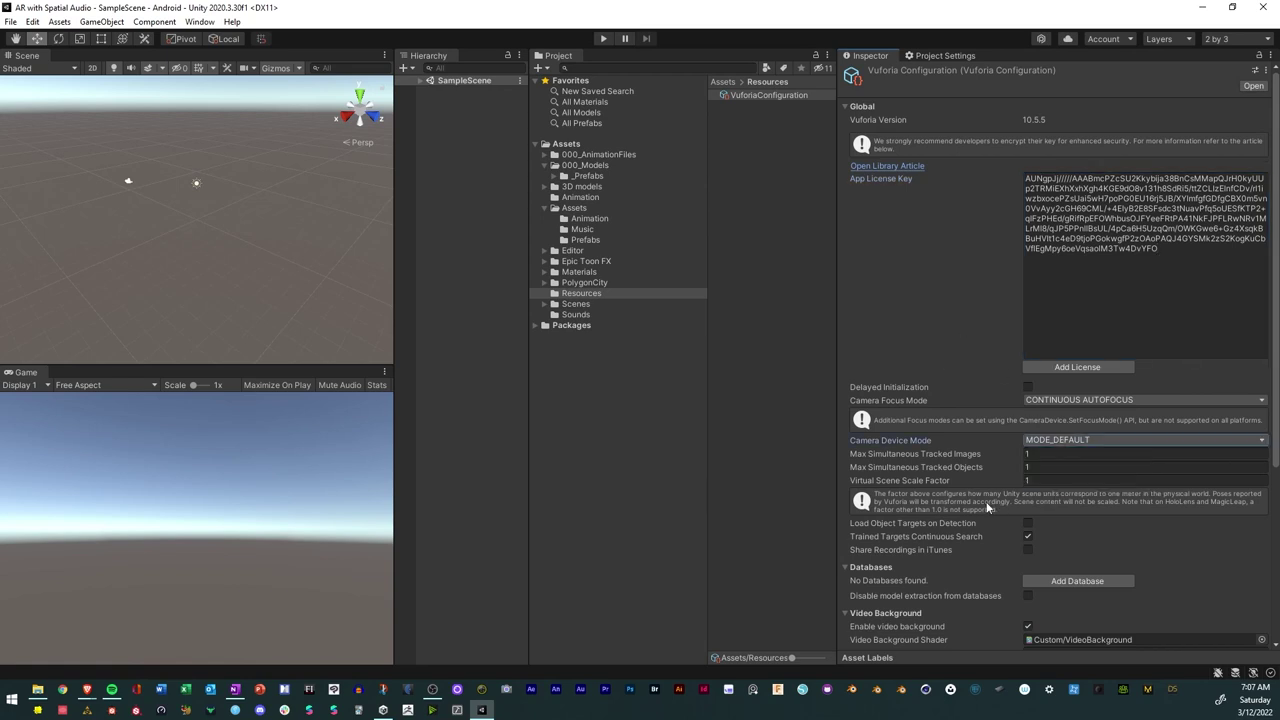
{"action": "scroll", "coordinate": [978, 500], "scroll_direction": "down", "scroll_amount": 5}
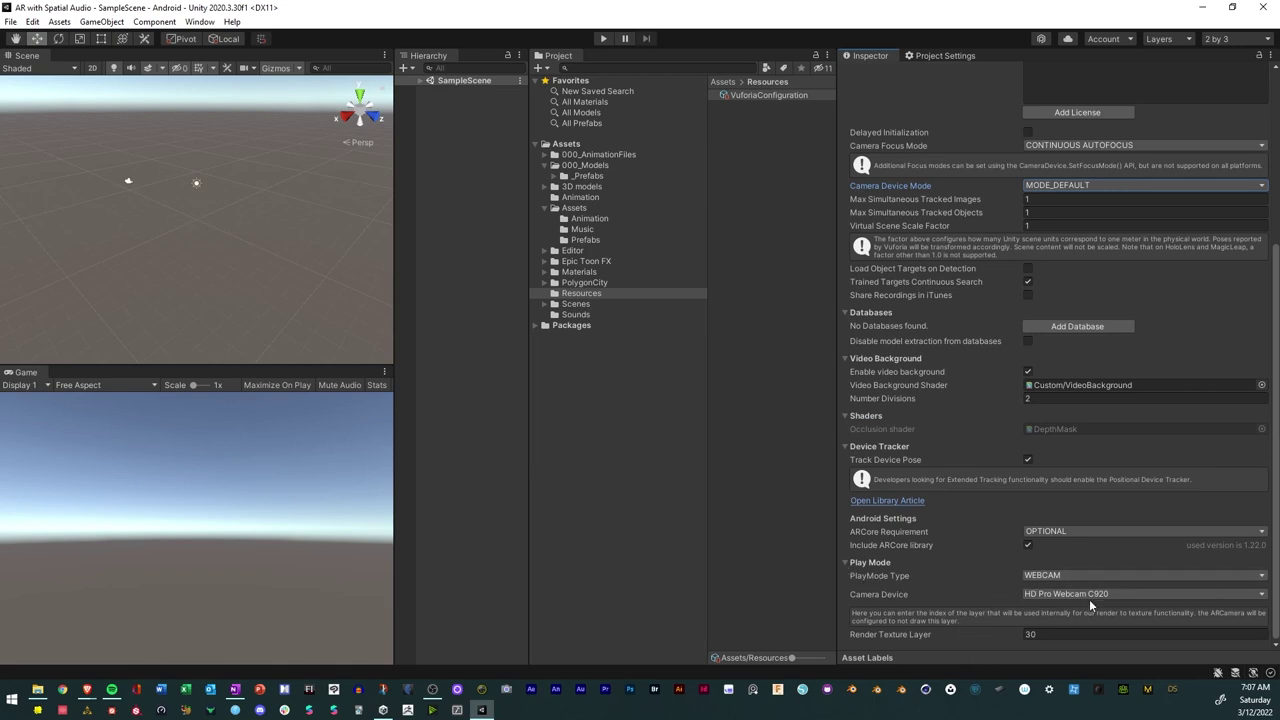
{"action": "scroll", "coordinate": [901, 474], "scroll_direction": "up", "scroll_amount": 5}
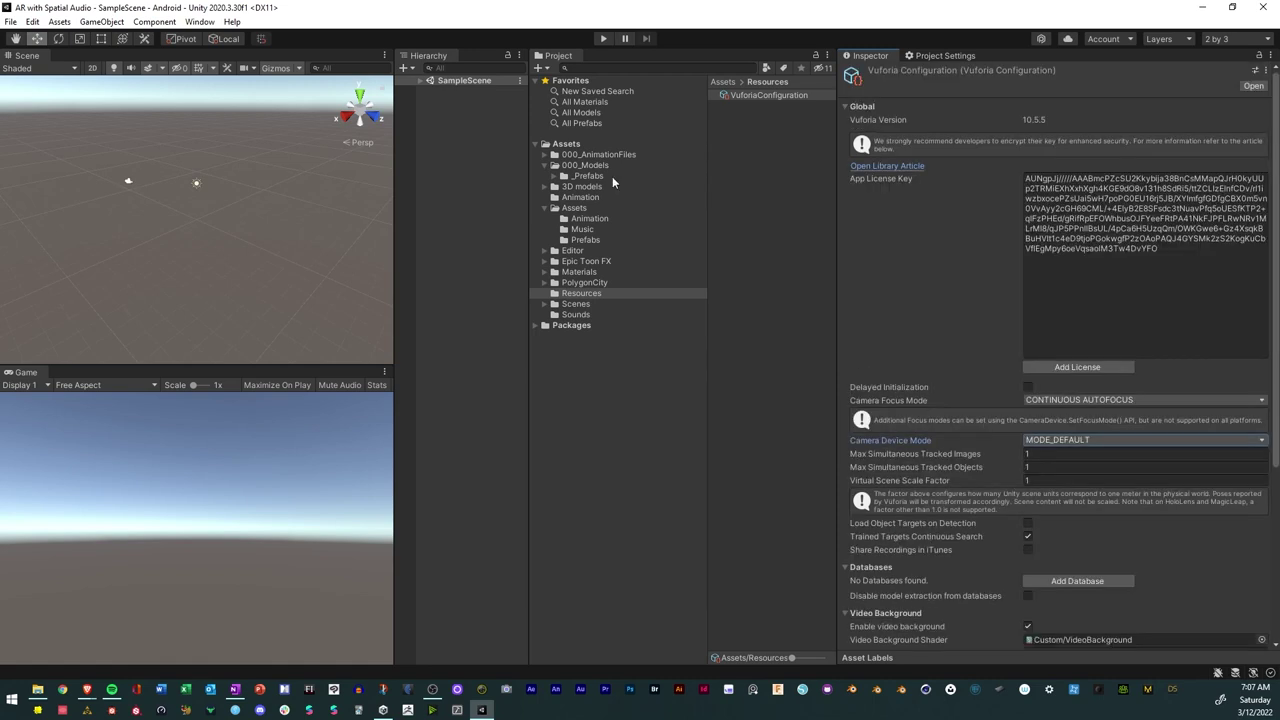
{"action": "scroll", "coordinate": [898, 286], "scroll_direction": "down", "scroll_amount": 5}
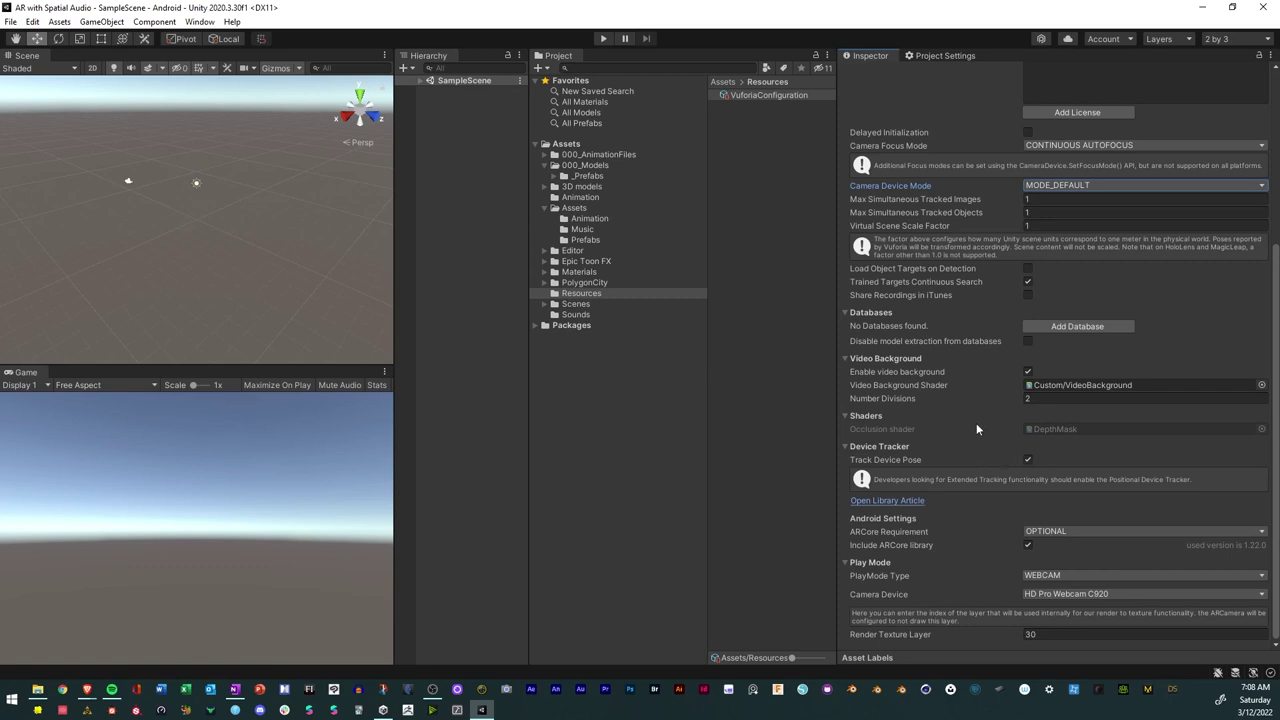
{"action": "scroll", "coordinate": [968, 380], "scroll_direction": "up", "scroll_amount": 5}
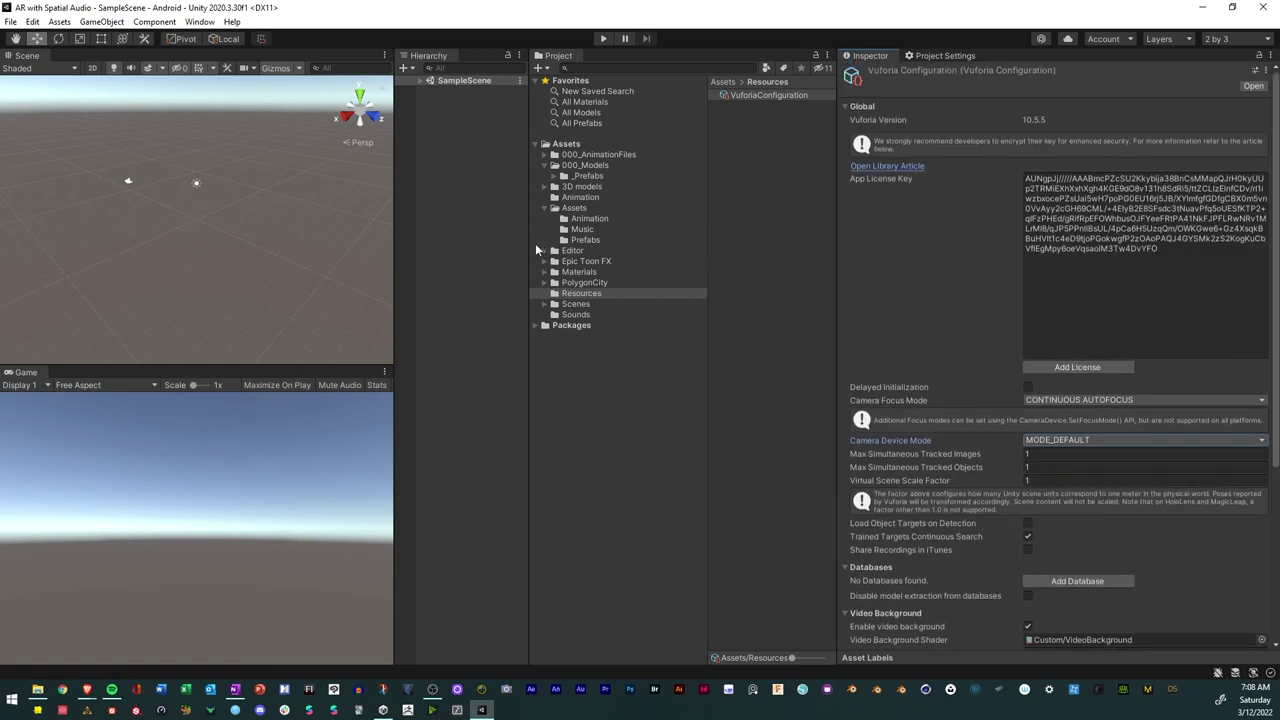
Add a new scene asset in Assets/Scenes, name it 'Spatial Audio AR', and open it.
{"action": "left_click", "coordinate": [577, 304]}
{"action": "right_click", "coordinate": [750, 143]}
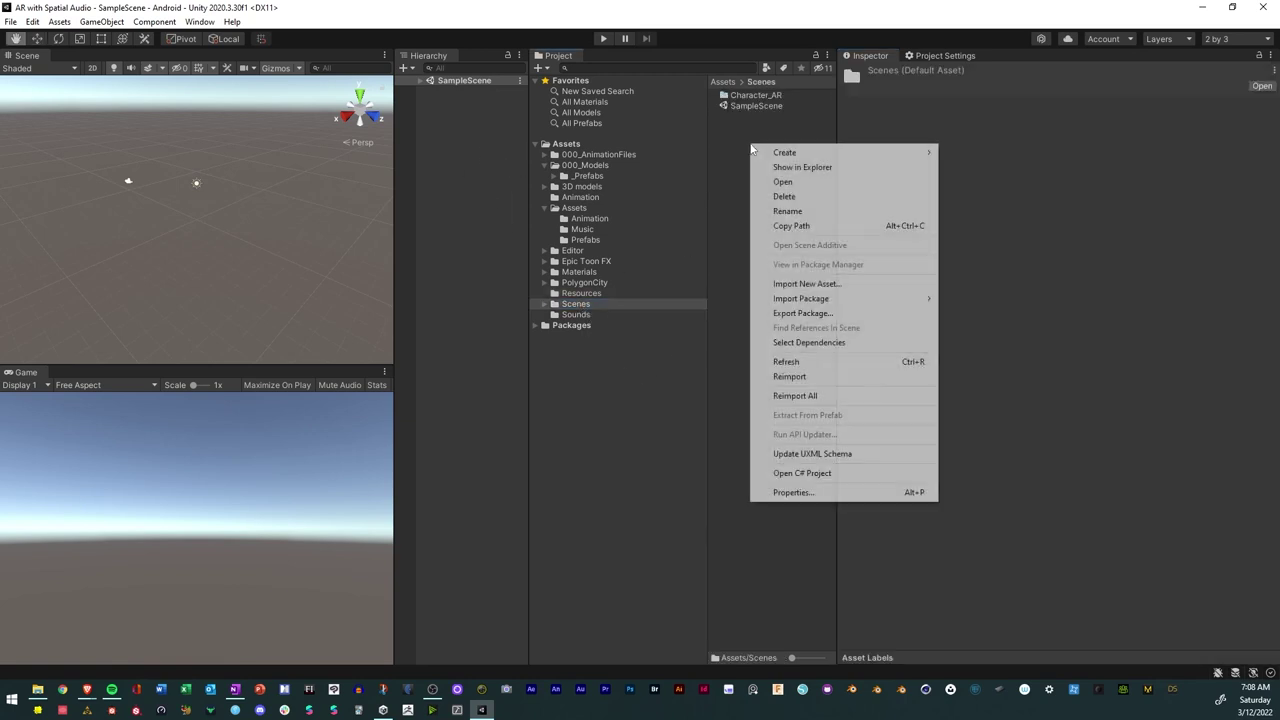
{"action": "mouse_move", "coordinate": [798, 155]}
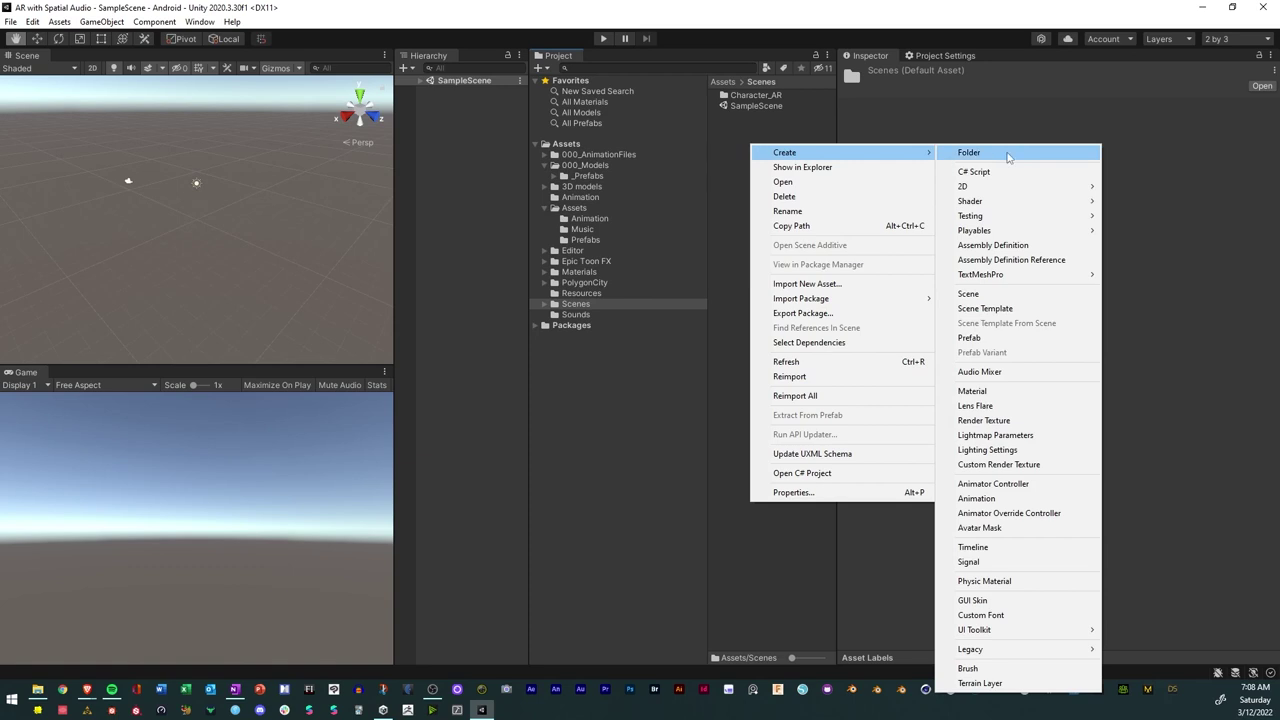
{"action": "left_click", "coordinate": [997, 293]}
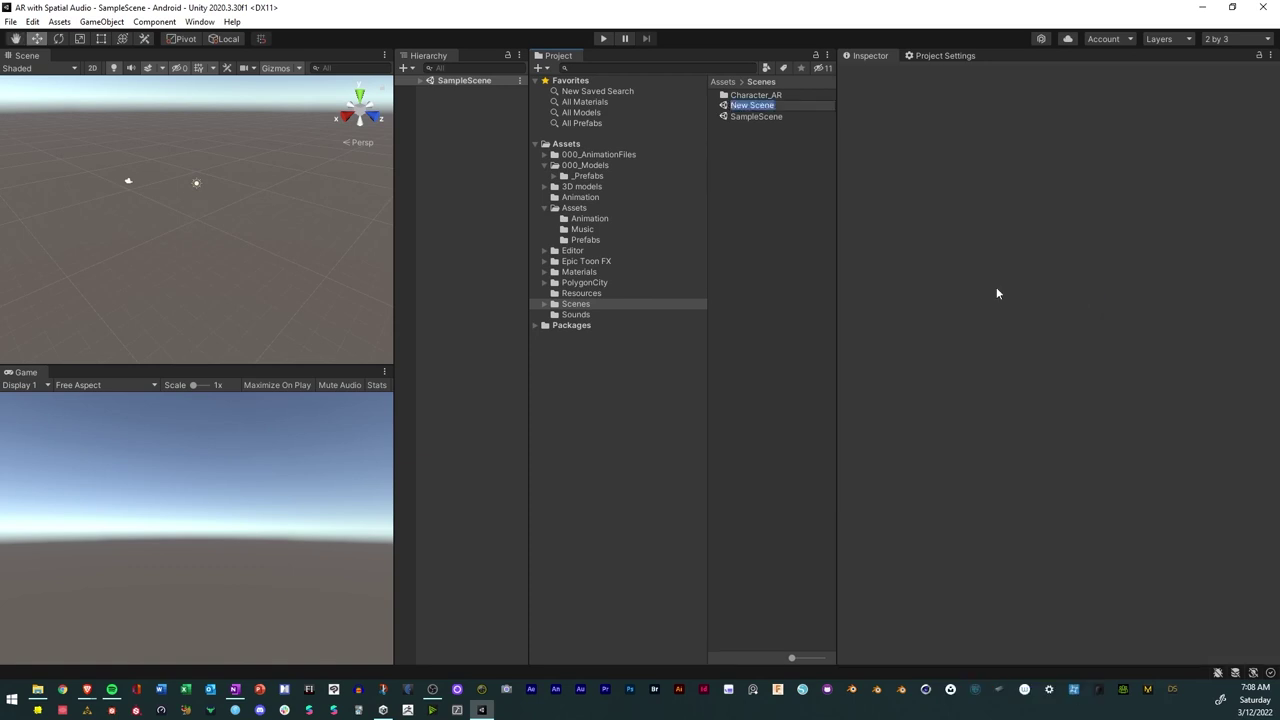
{"action": "type", "text": "Spatial Audio AR"}
{"action": "key", "text": "Return"}
{"action": "left_click", "coordinate": [745, 167]}
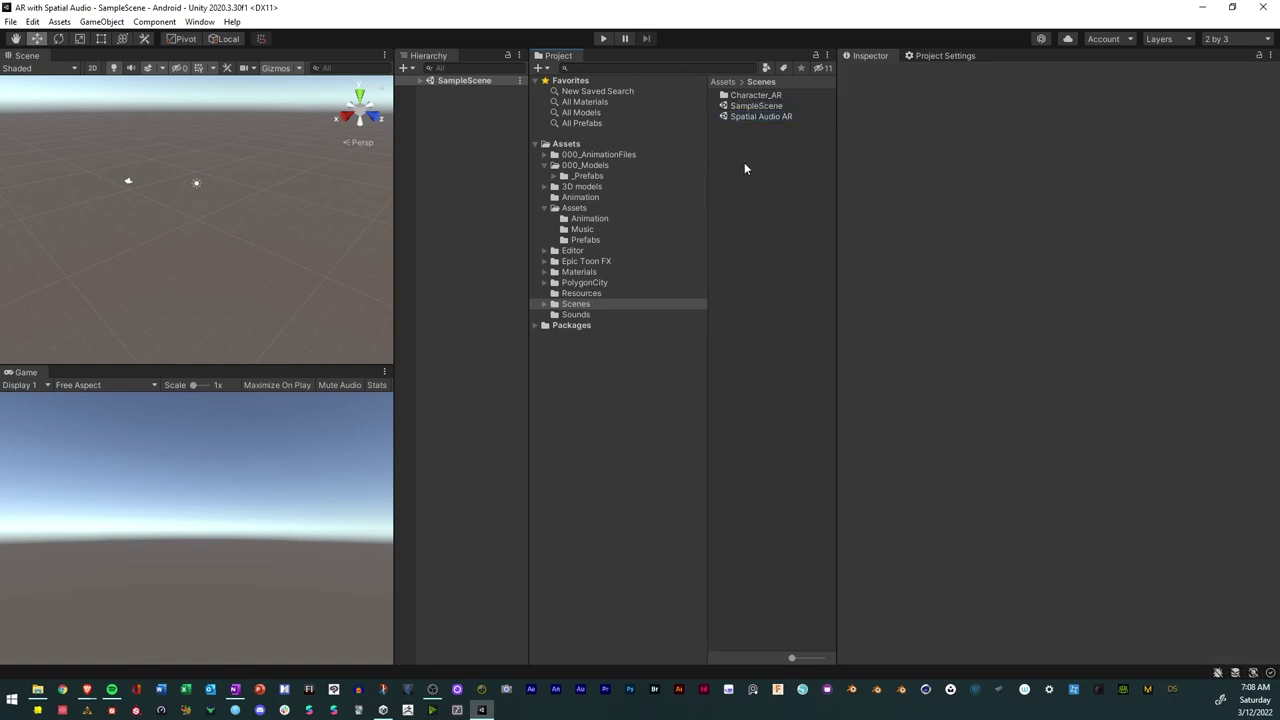
{"action": "double_click", "coordinate": [745, 116]}
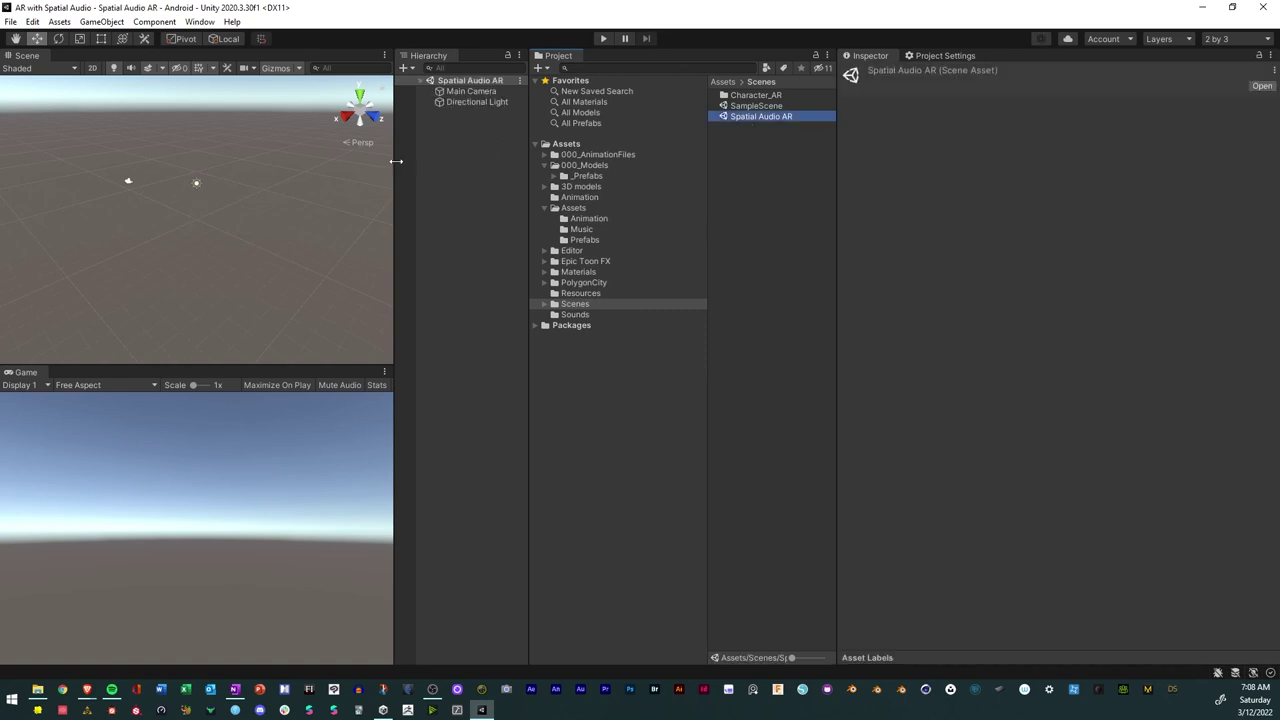
Resize the editor layout to widen the Scene/Game views and the Project panel.
{"action": "left_click_drag", "start_coordinate": [396, 161], "coordinate": [509, 175]}
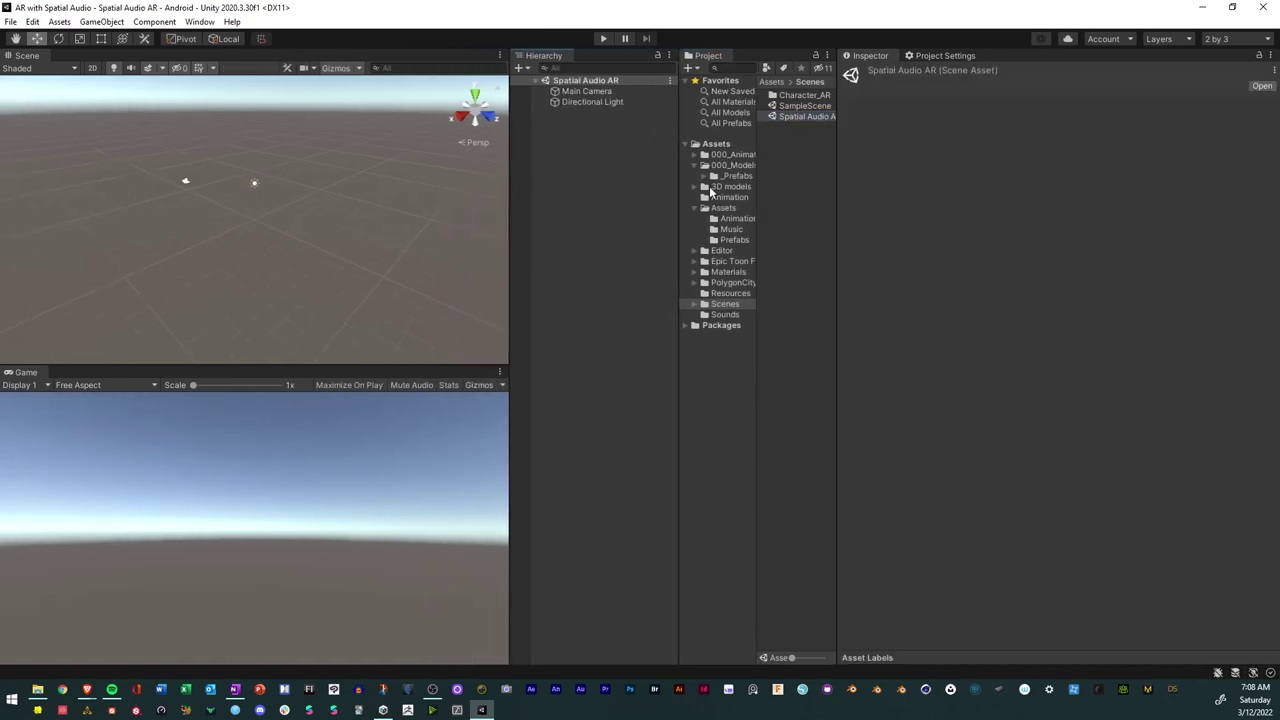
{"action": "left_click_drag", "start_coordinate": [839, 188], "coordinate": [1078, 185]}
{"action": "left_click_drag", "start_coordinate": [678, 176], "coordinate": [809, 178]}
{"action": "left_click_drag", "start_coordinate": [512, 172], "coordinate": [620, 172]}
Add a Vuforia Engine AR Camera to the Hierarchy and delete the original Main Camera.
{"action": "right_click", "coordinate": [672, 131]}
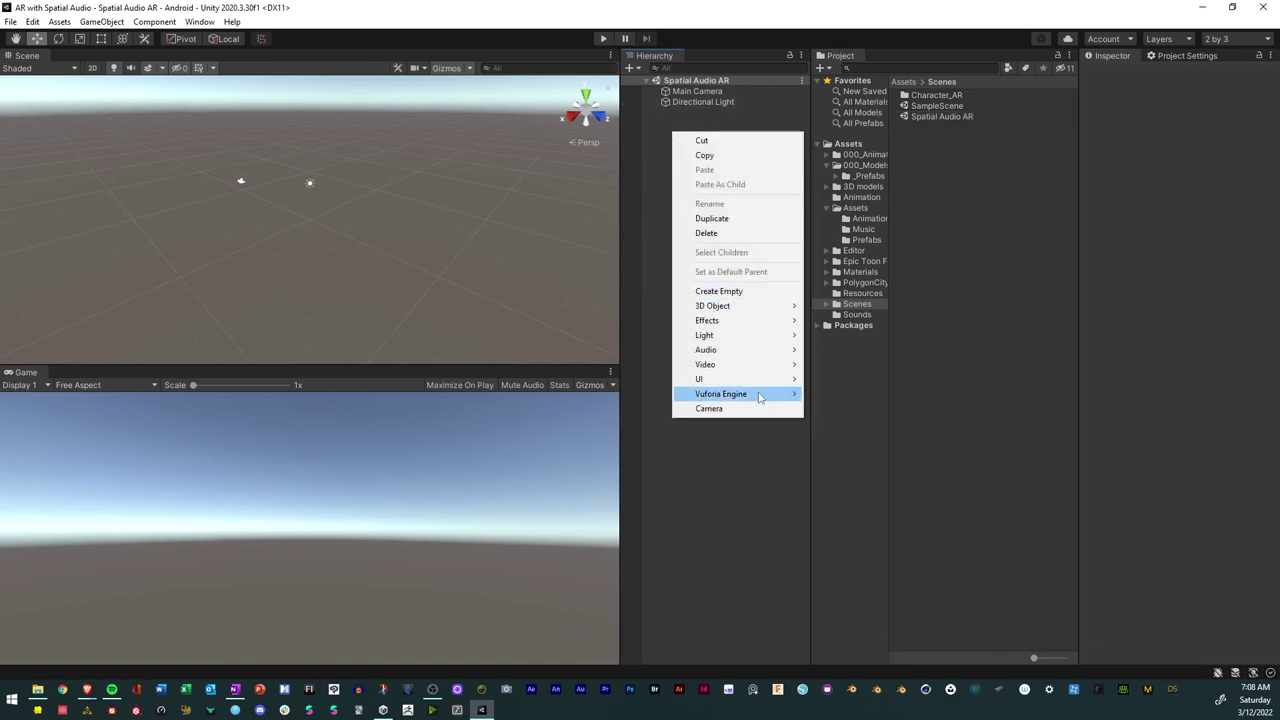
{"action": "mouse_move", "coordinate": [771, 398]}
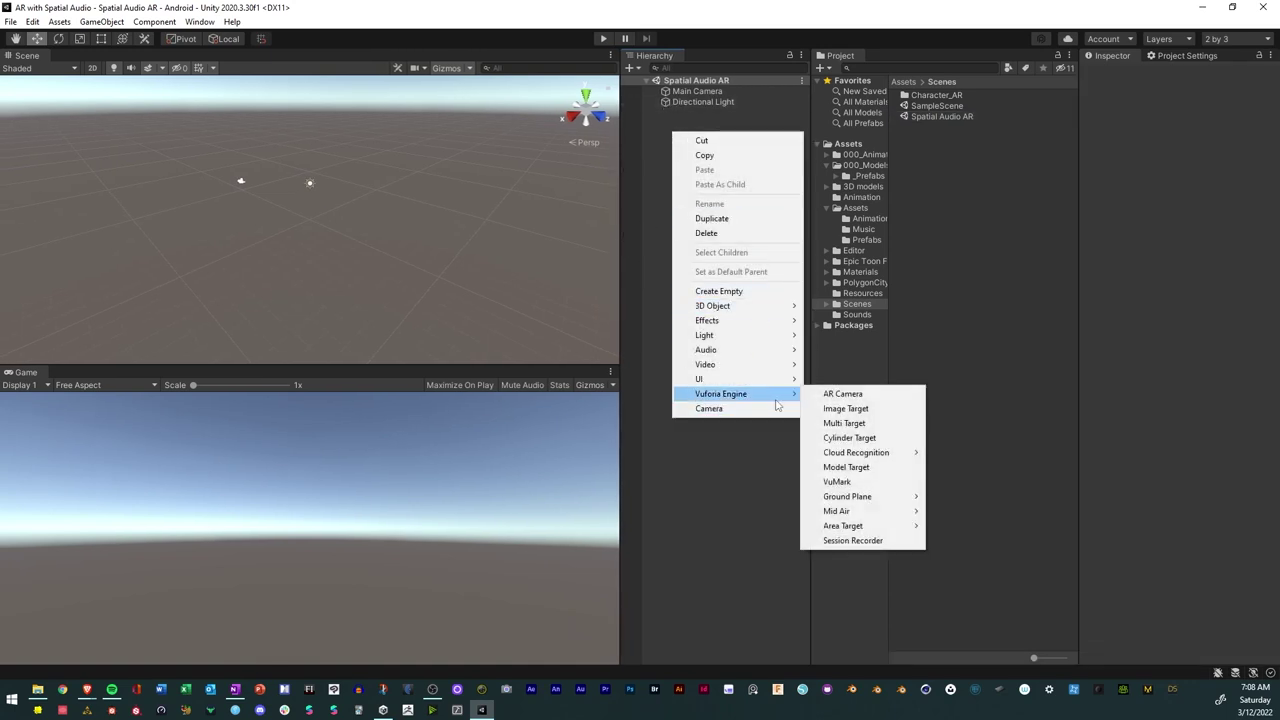
{"action": "left_click", "coordinate": [885, 396]}
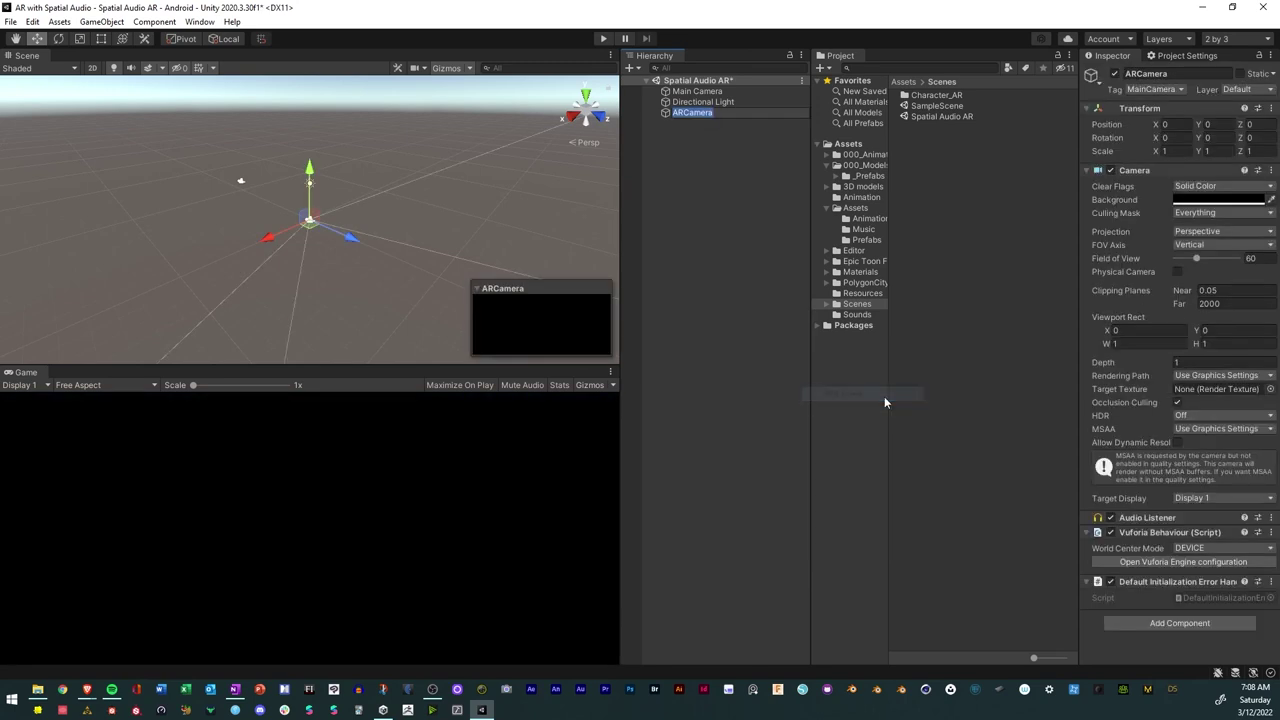
{"action": "left_click", "coordinate": [697, 91]}
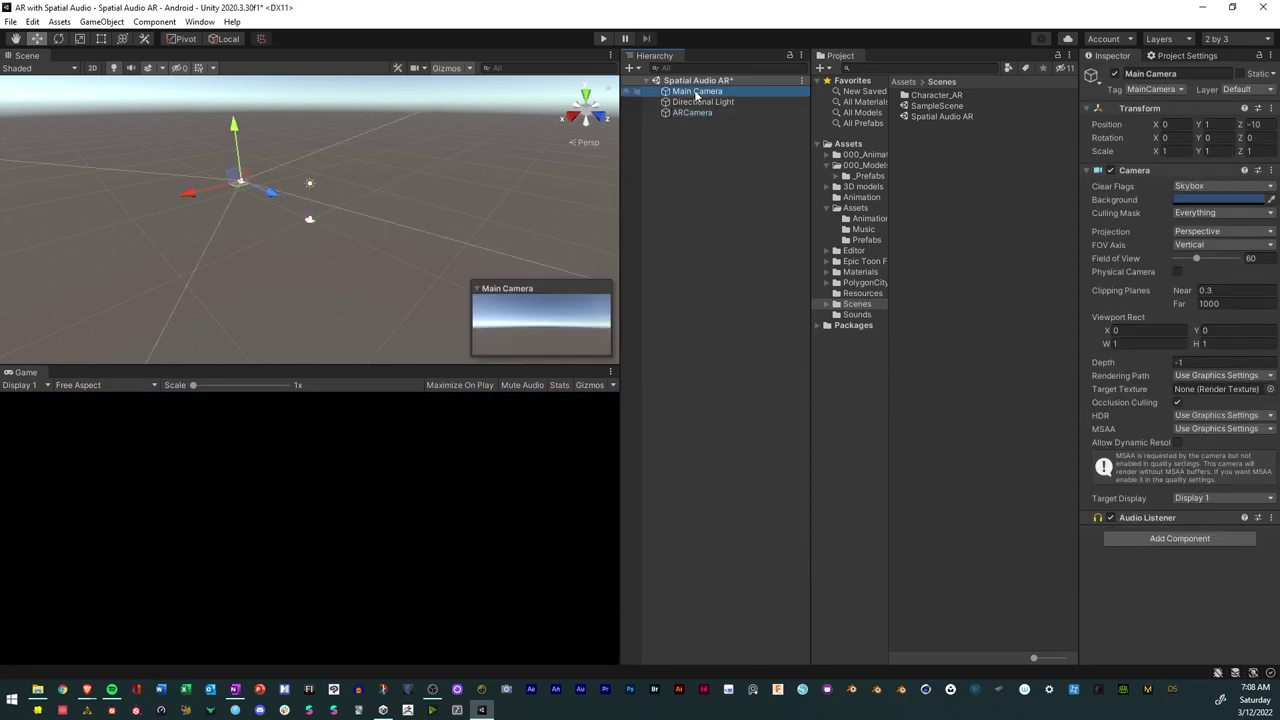
{"action": "key", "text": "Delete"}
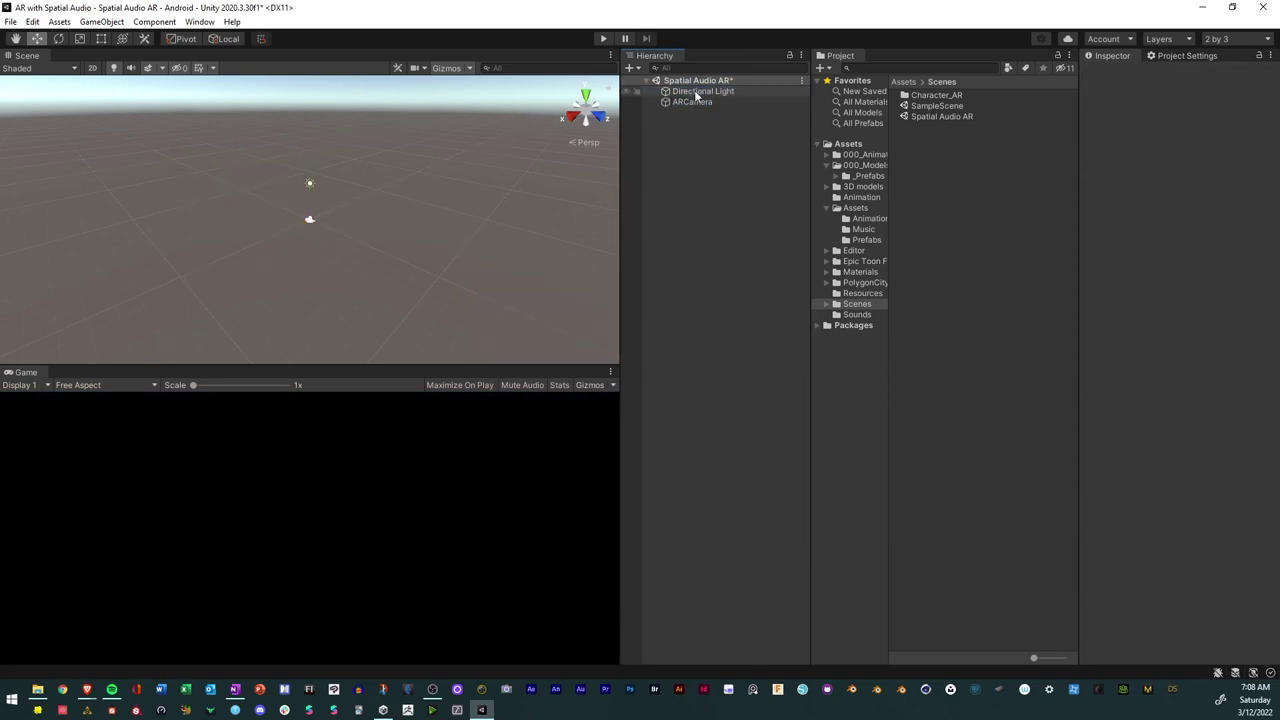
Add a Vuforia Ground Plane Plane Finder to the scene.
{"action": "right_click", "coordinate": [669, 148]}
{"action": "mouse_move", "coordinate": [735, 412]}
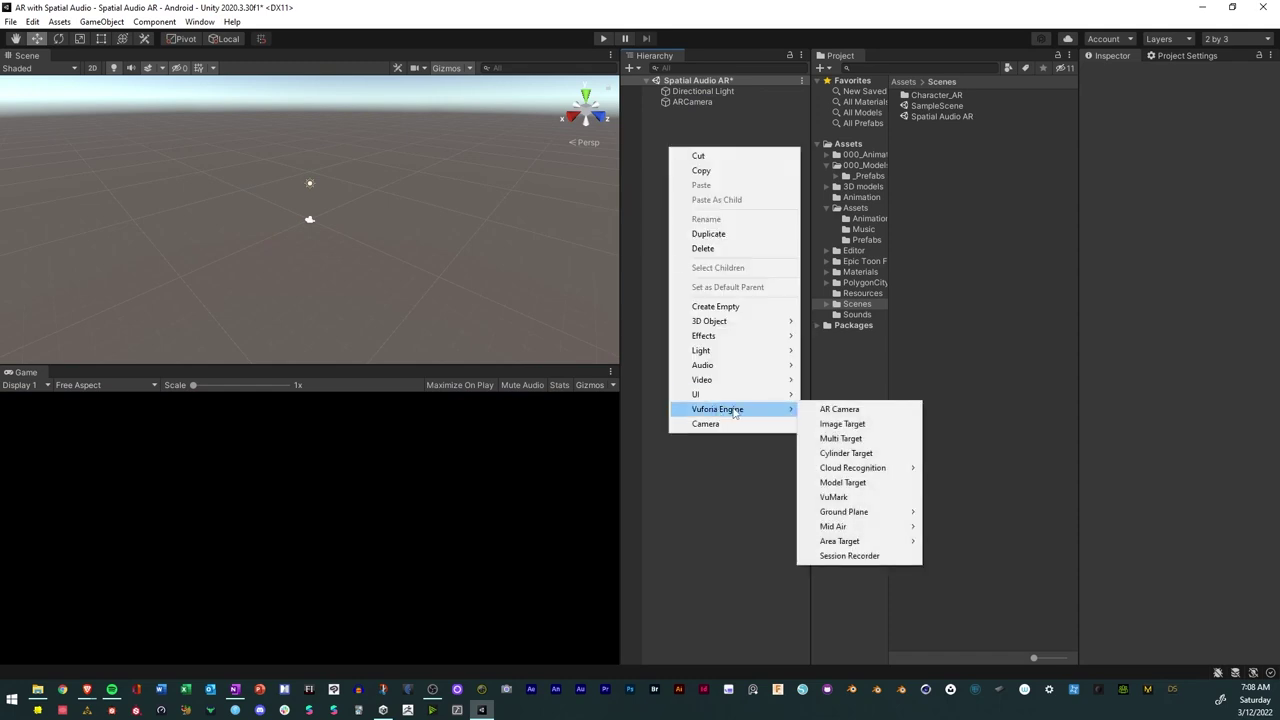
{"action": "mouse_move", "coordinate": [910, 516]}
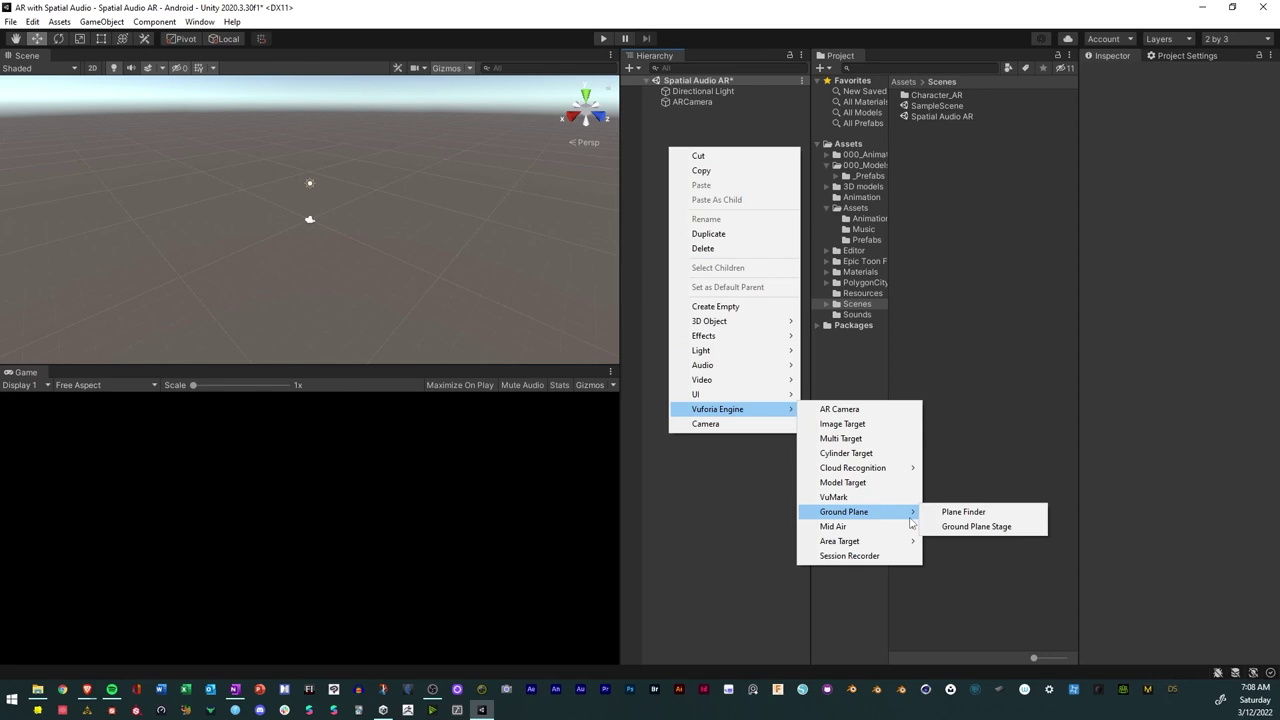
{"action": "left_click", "coordinate": [965, 512]}
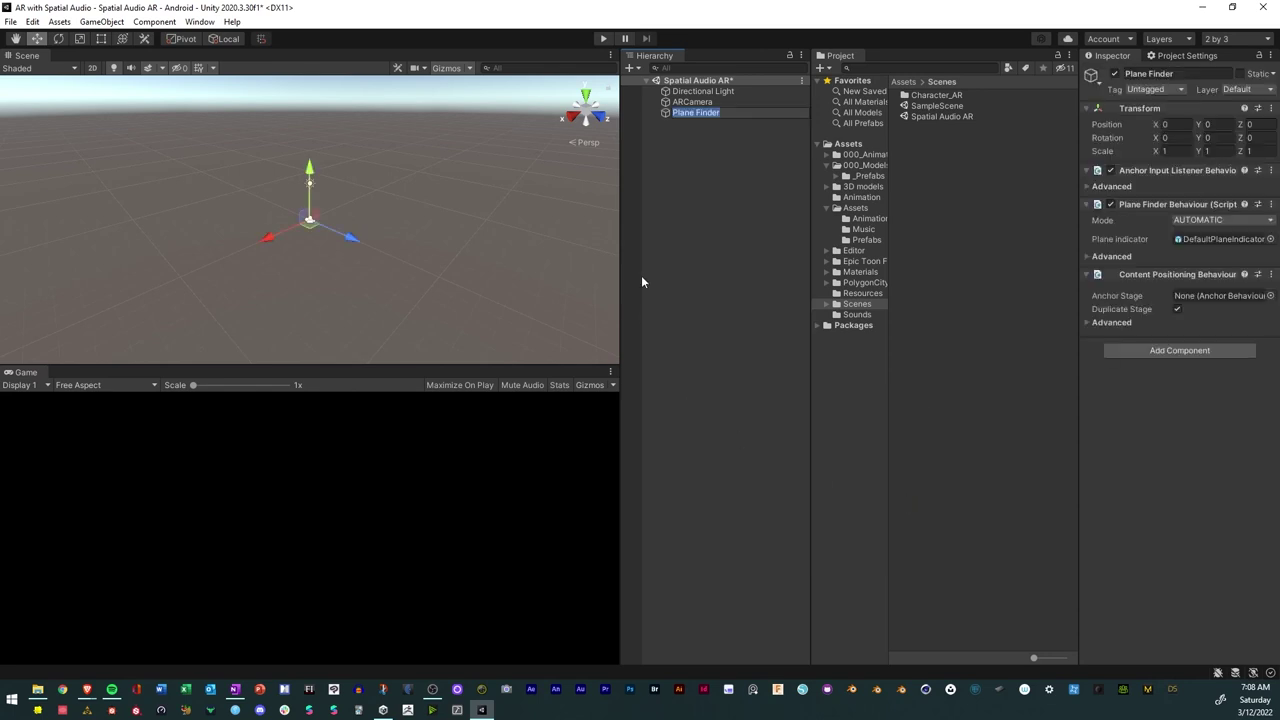
{"action": "left_click", "coordinate": [697, 164]}
Add a Vuforia Ground Plane Stage to the scene.
{"action": "right_click", "coordinate": [696, 159]}
{"action": "mouse_move", "coordinate": [785, 426]}
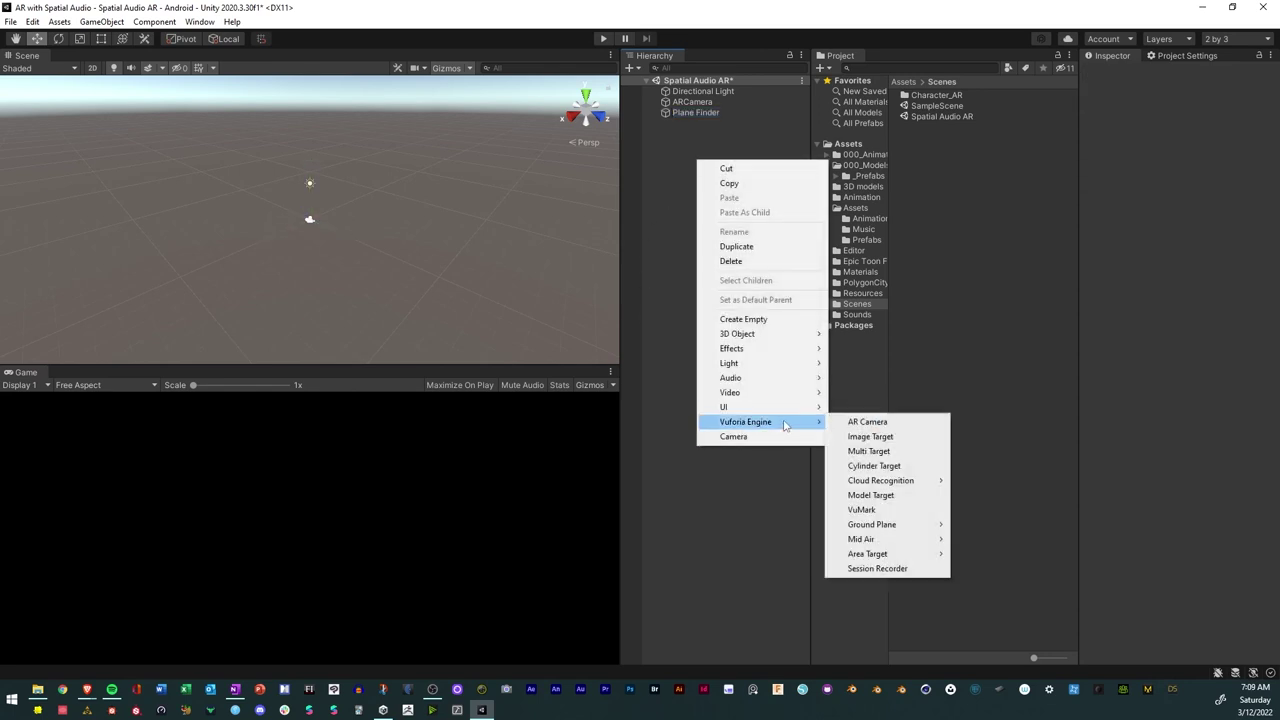
{"action": "mouse_move", "coordinate": [903, 528]}
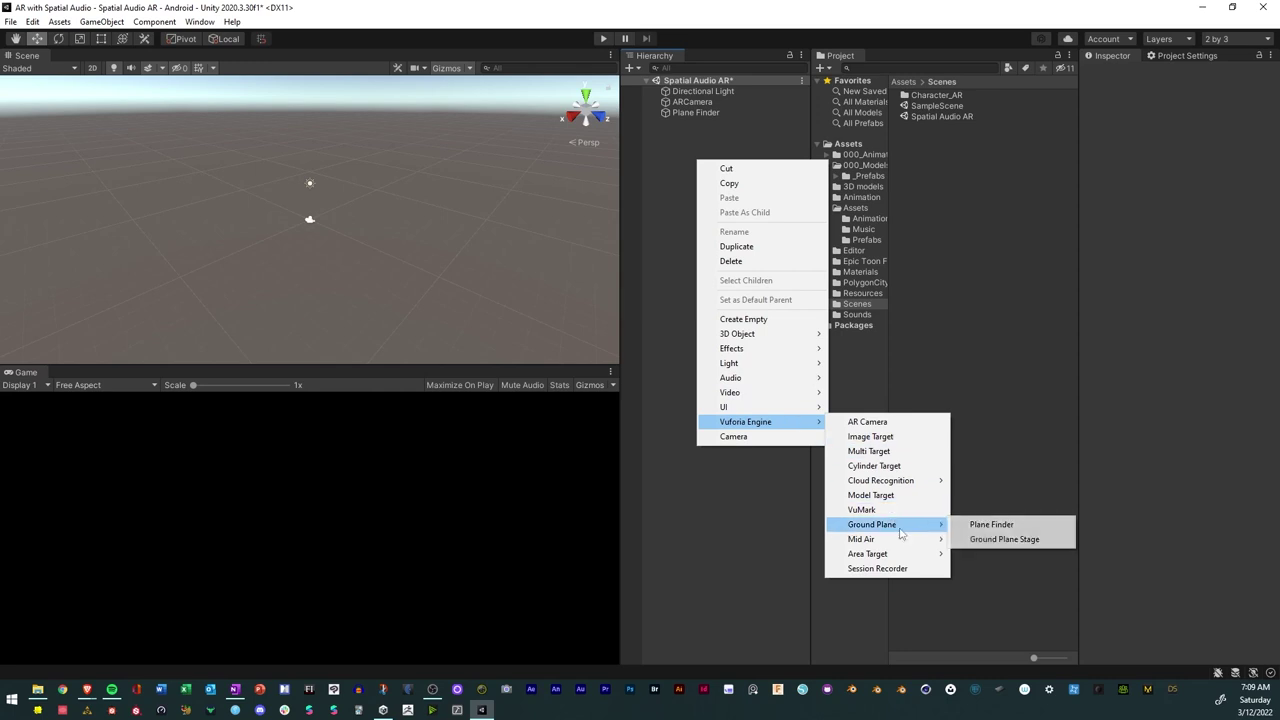
{"action": "left_click", "coordinate": [992, 540]}
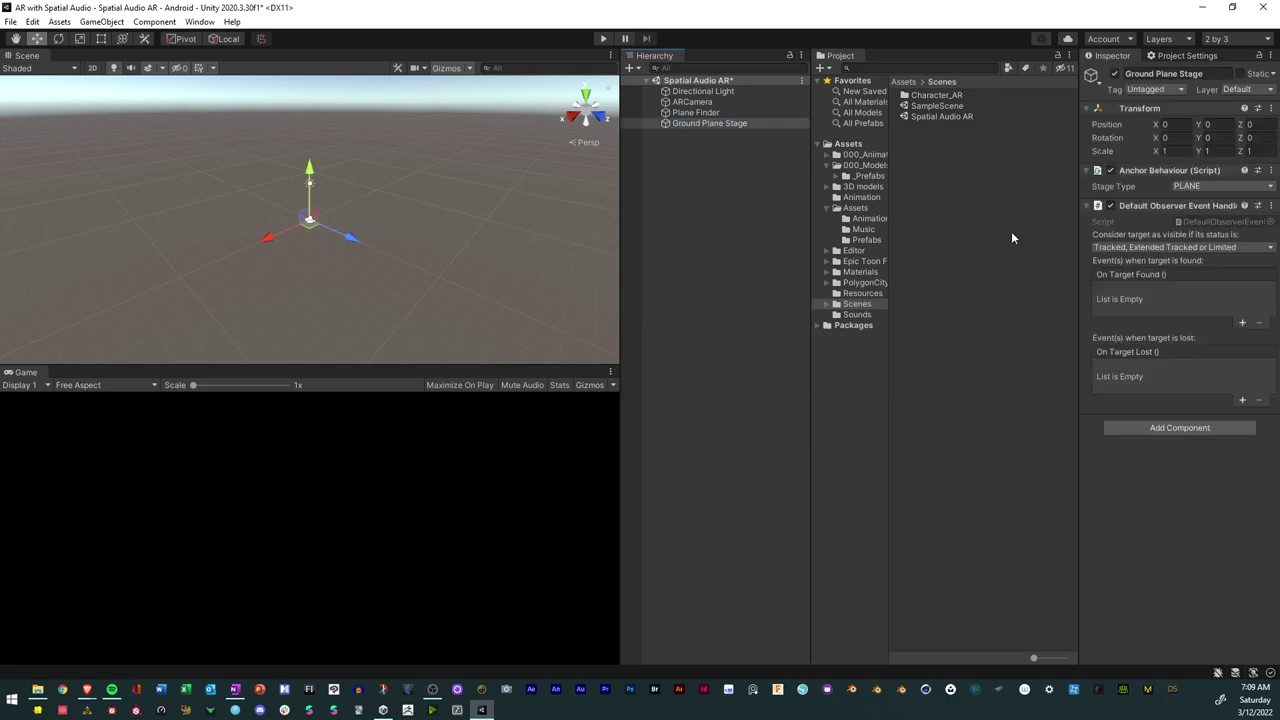
Widen the Project panel and Inspector so full field names show.
{"action": "left_click_drag", "start_coordinate": [808, 191], "coordinate": [760, 189]}
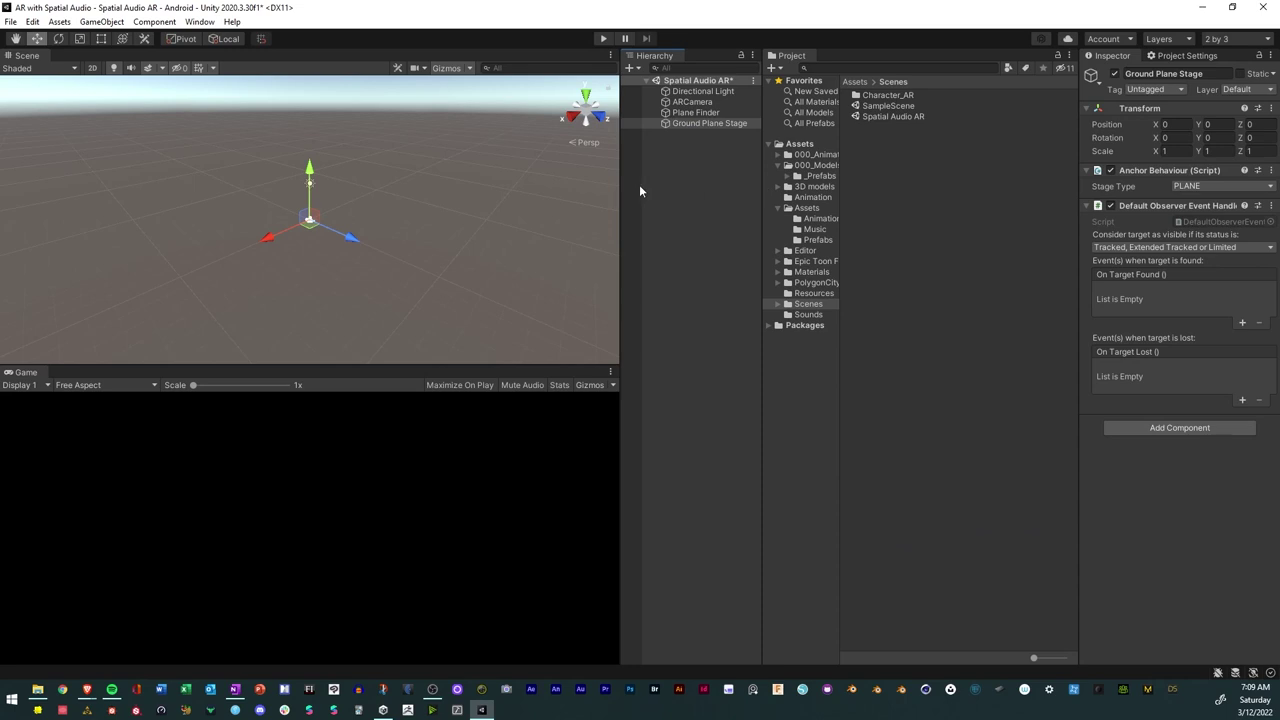
{"action": "left_click_drag", "start_coordinate": [619, 185], "coordinate": [565, 186]}
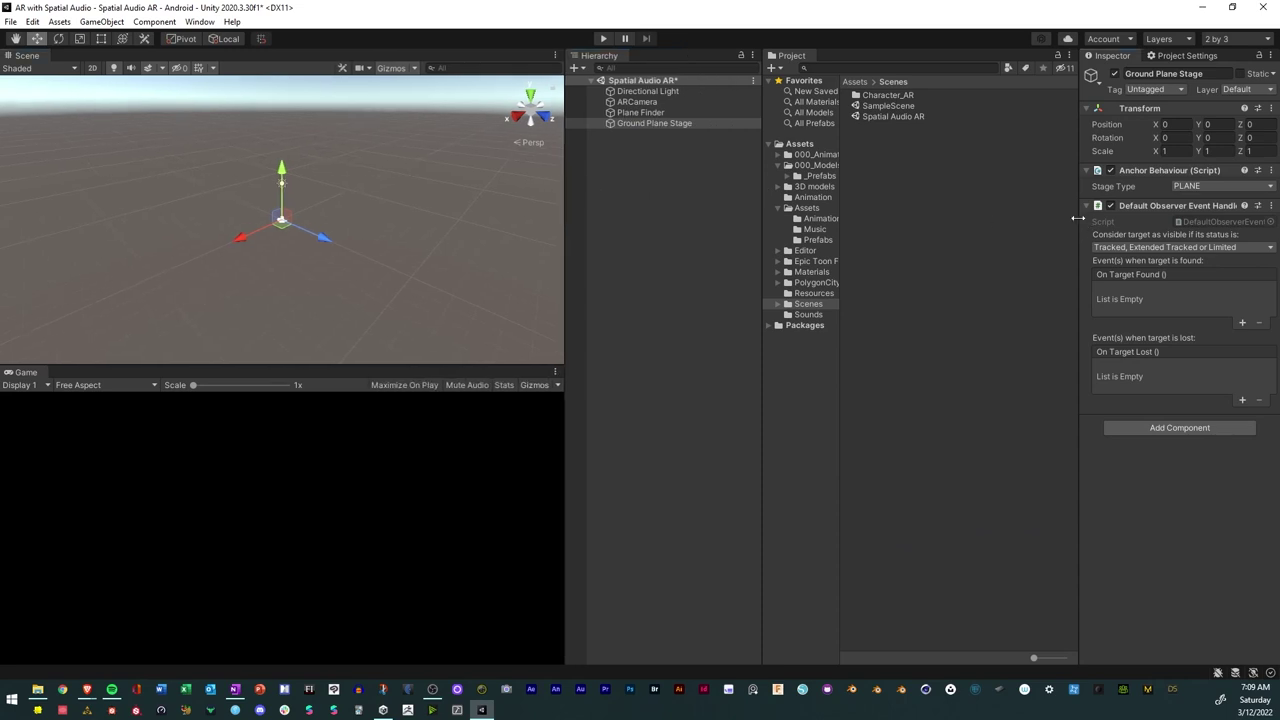
{"action": "left_click_drag", "start_coordinate": [1078, 217], "coordinate": [902, 217]}
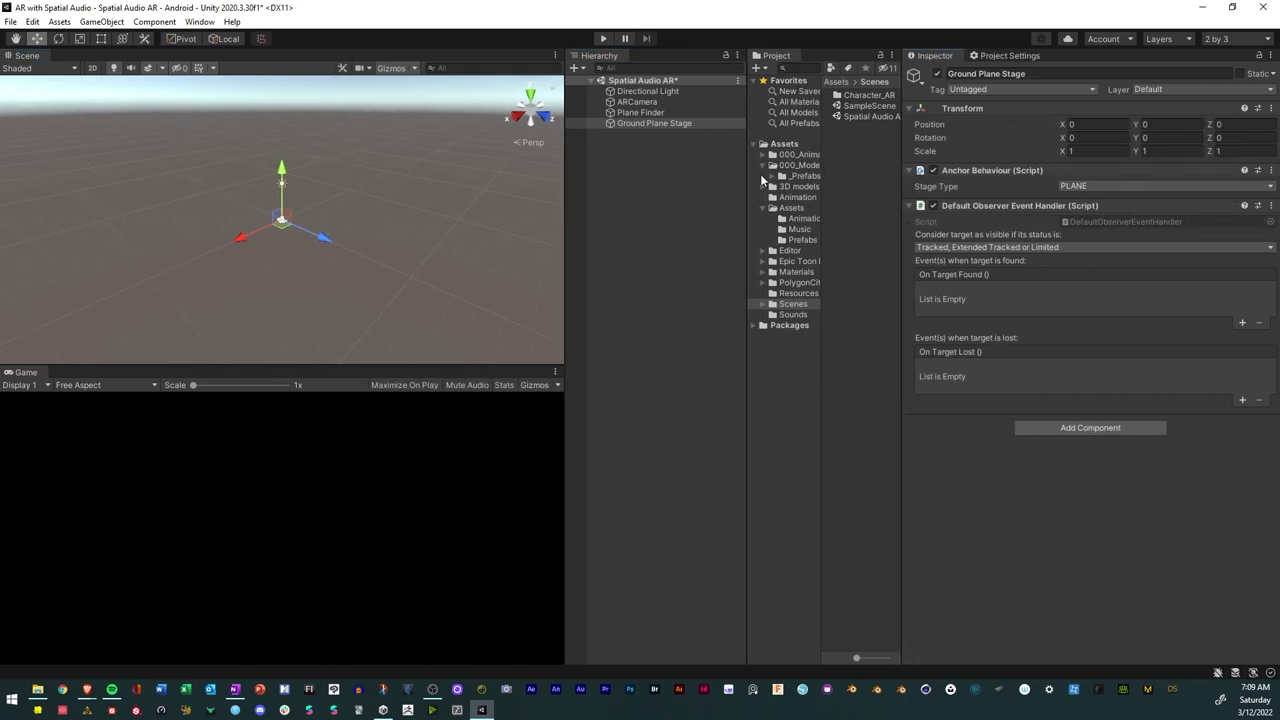
Set the Plane Finder's Anchor Stage to Ground Plane Stage, turn off Duplicate Stage, and keep mode AUTOMATIC.
{"action": "left_click", "coordinate": [640, 113]}
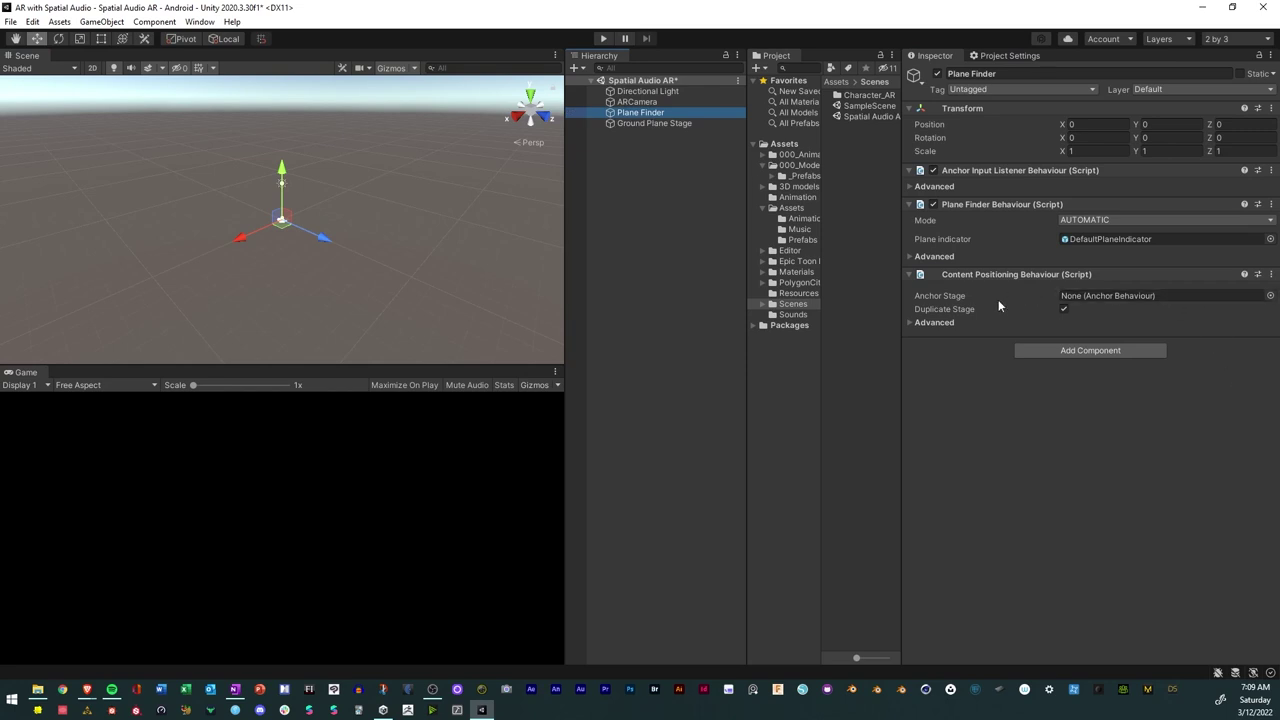
{"action": "left_click", "coordinate": [1270, 295]}
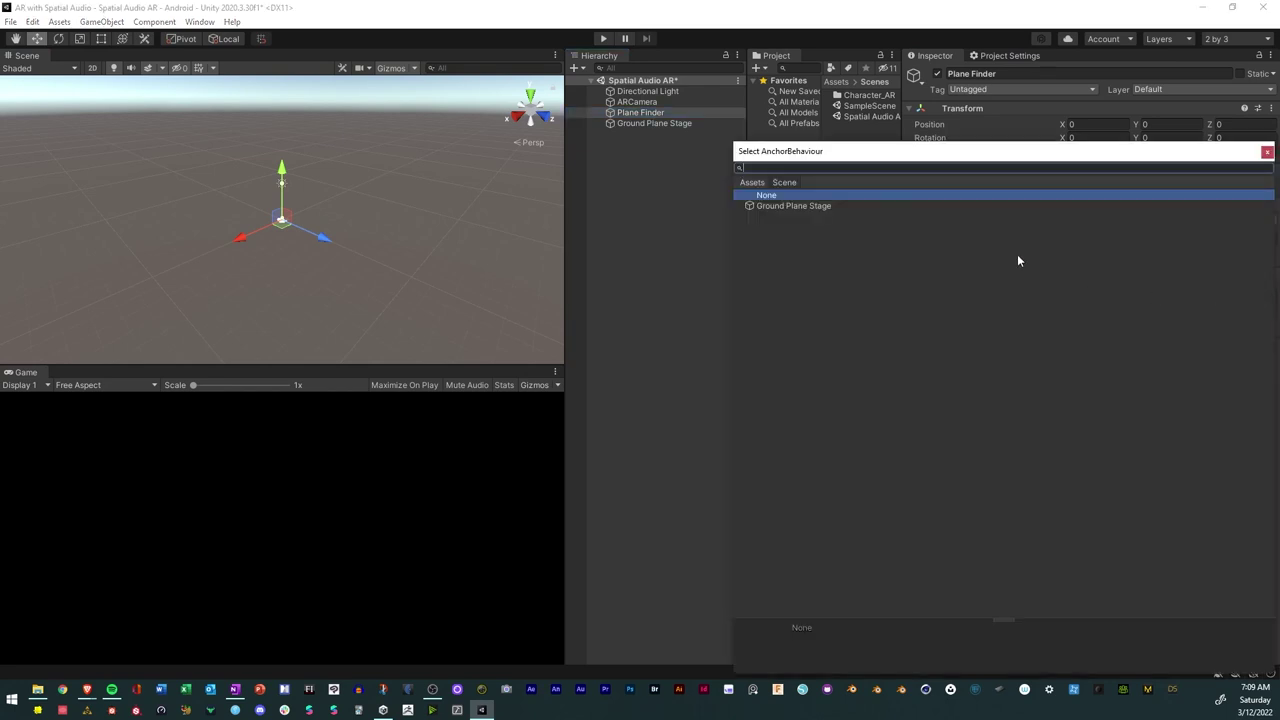
{"action": "double_click", "coordinate": [778, 206]}
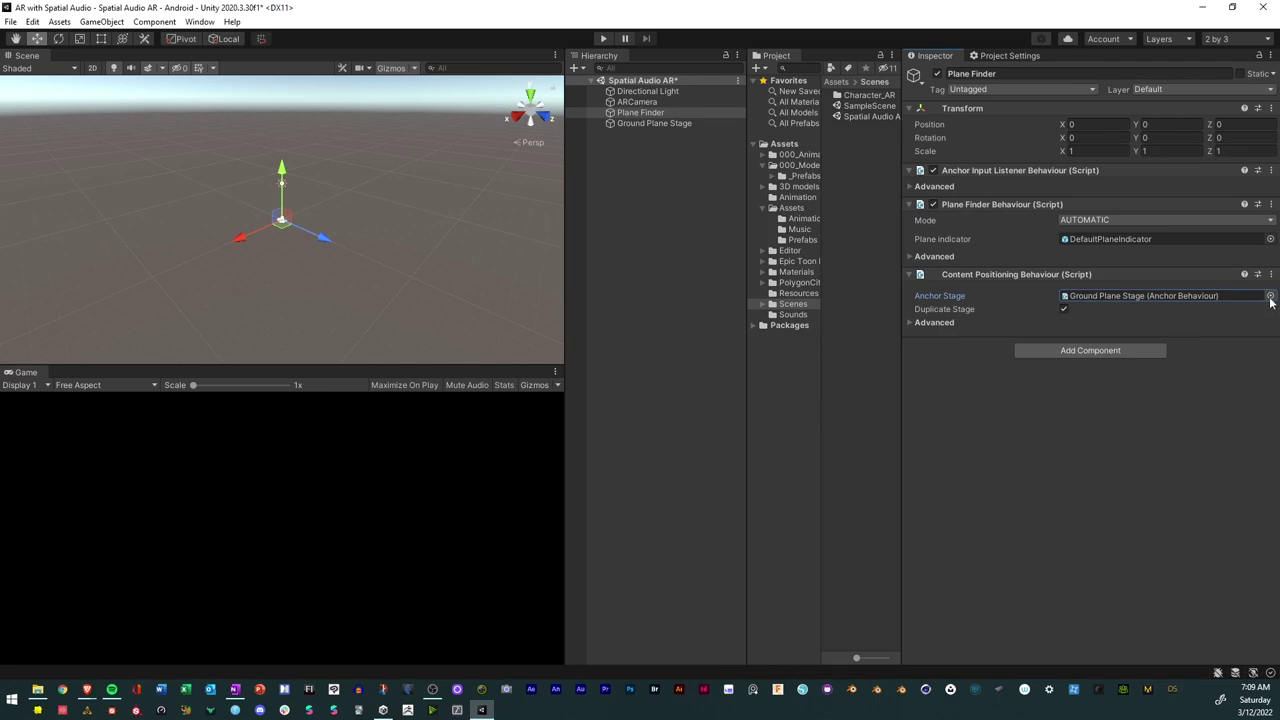
{"action": "left_click", "coordinate": [1064, 310]}
{"action": "left_click", "coordinate": [909, 322]}
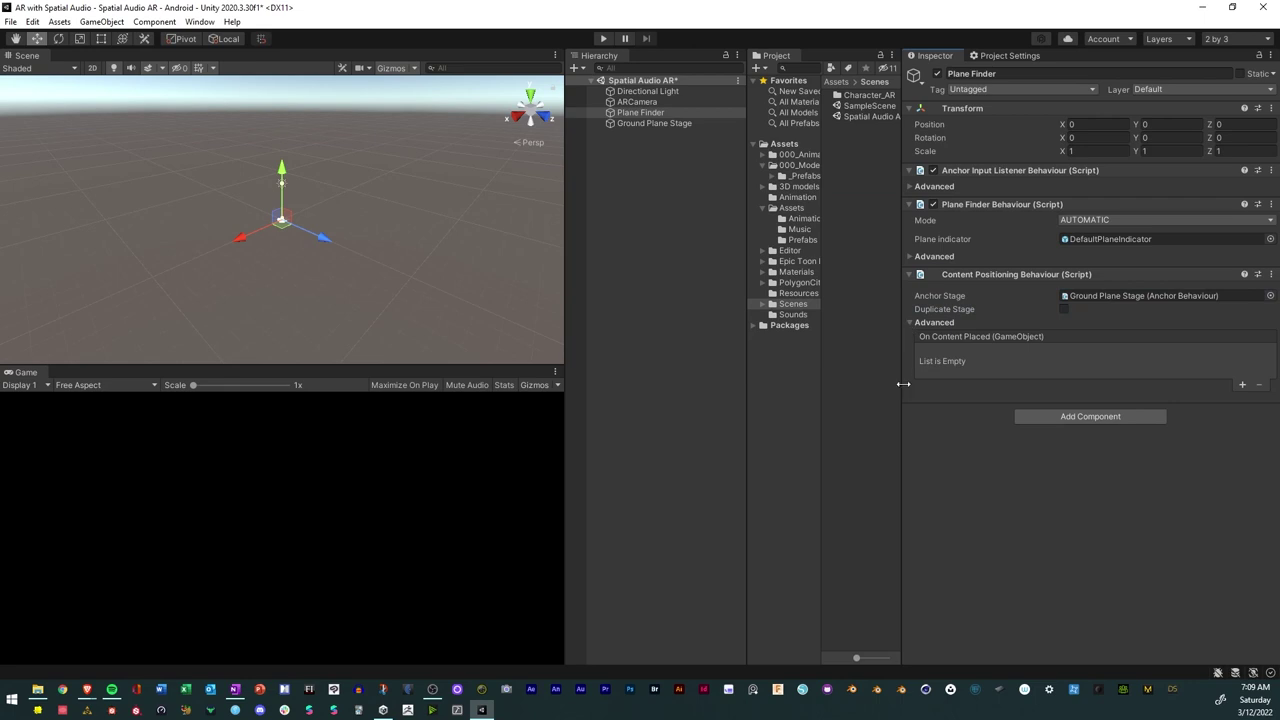
{"action": "left_click", "coordinate": [1115, 219]}
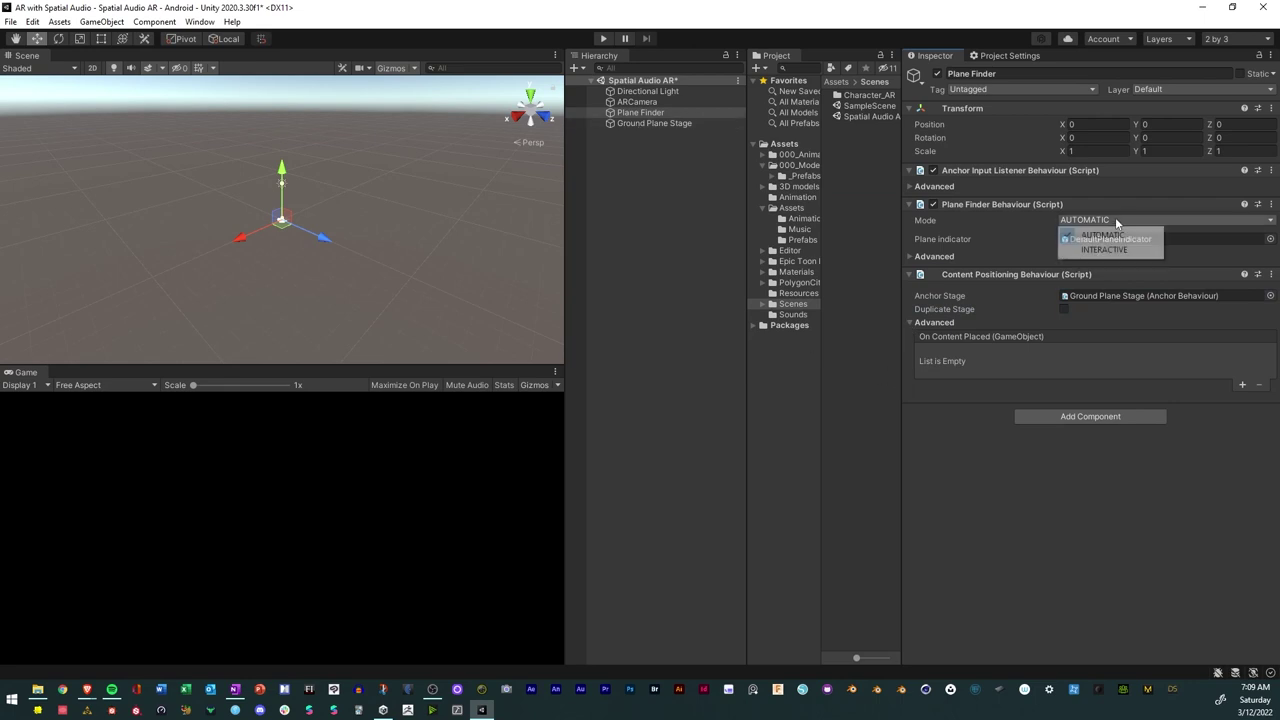
{"action": "left_click", "coordinate": [1033, 224]}
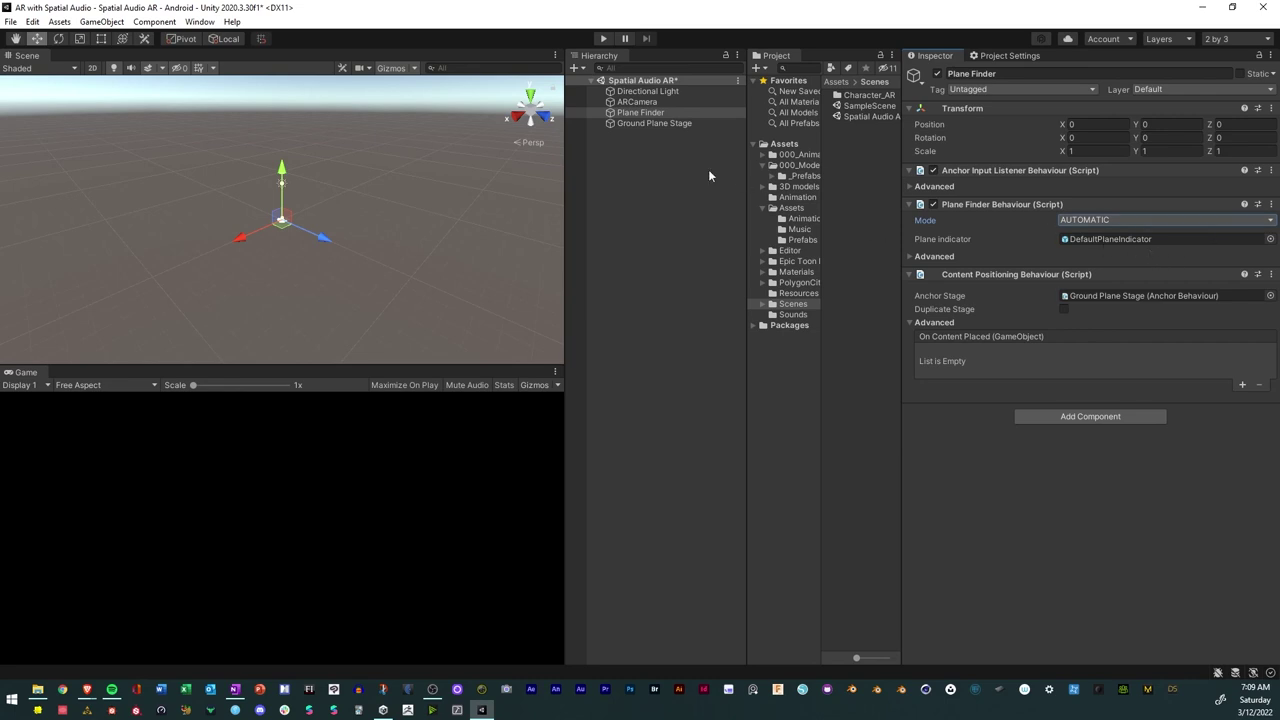
{"action": "left_click", "coordinate": [910, 256]}
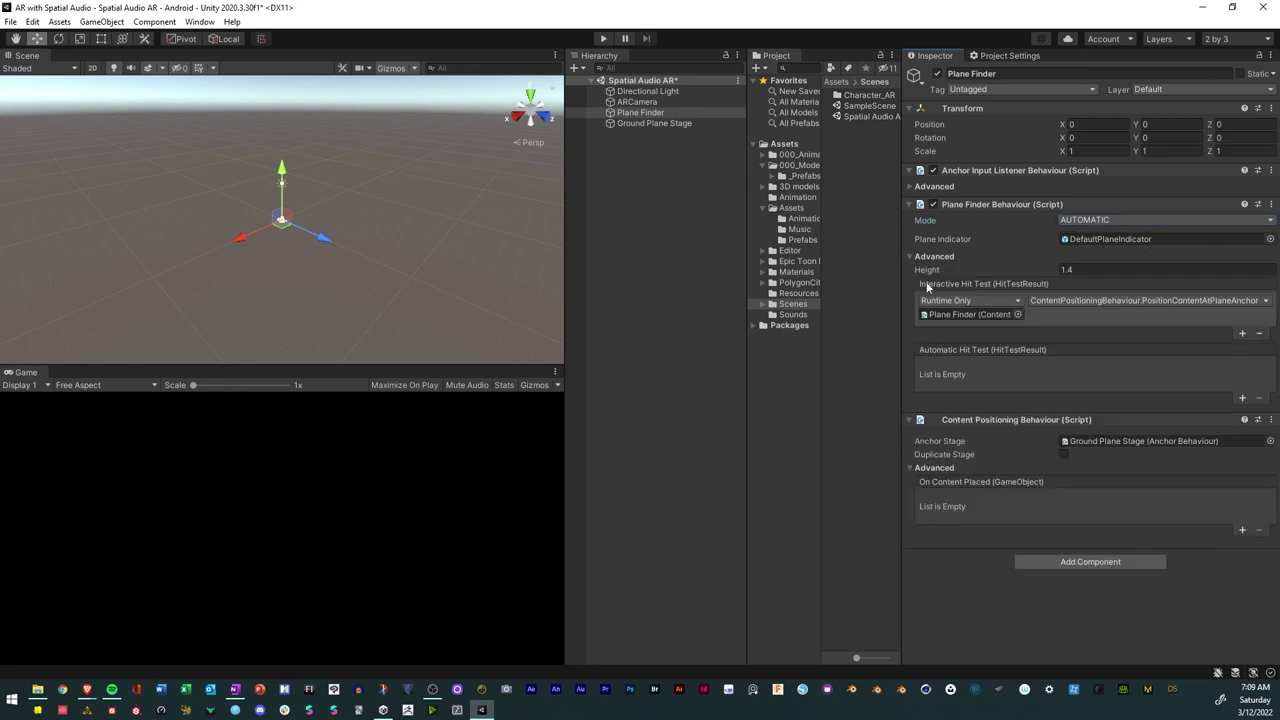
Keep Ground Plane Stage's Stage Type on PLANE and re-check the Plane Finder settings.
{"action": "left_click", "coordinate": [623, 124]}
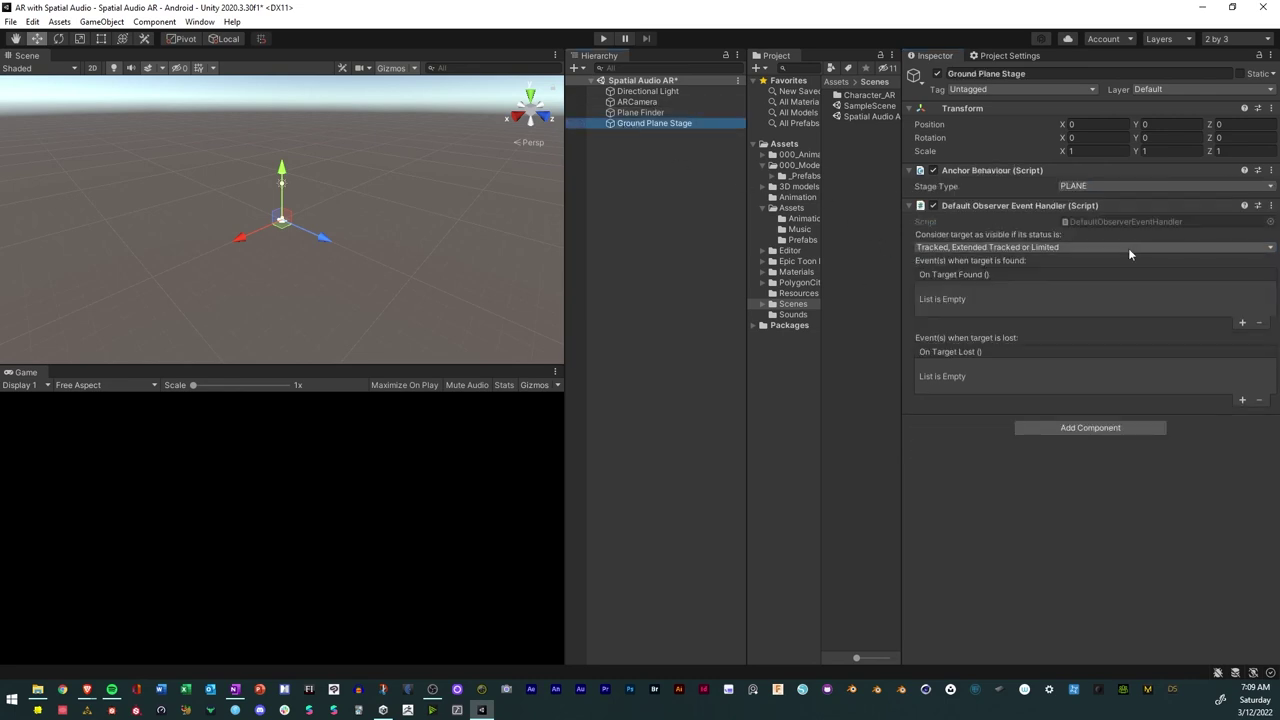
{"action": "left_click", "coordinate": [1079, 186]}
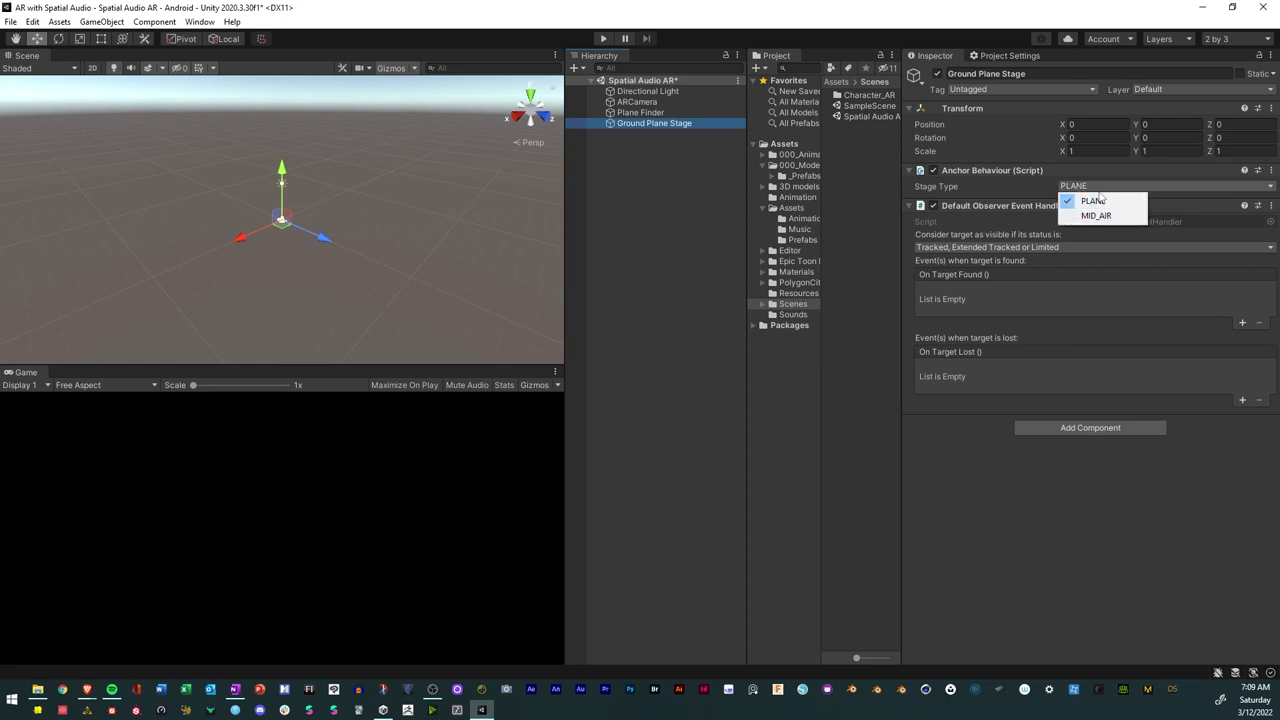
{"action": "left_click", "coordinate": [1093, 201]}
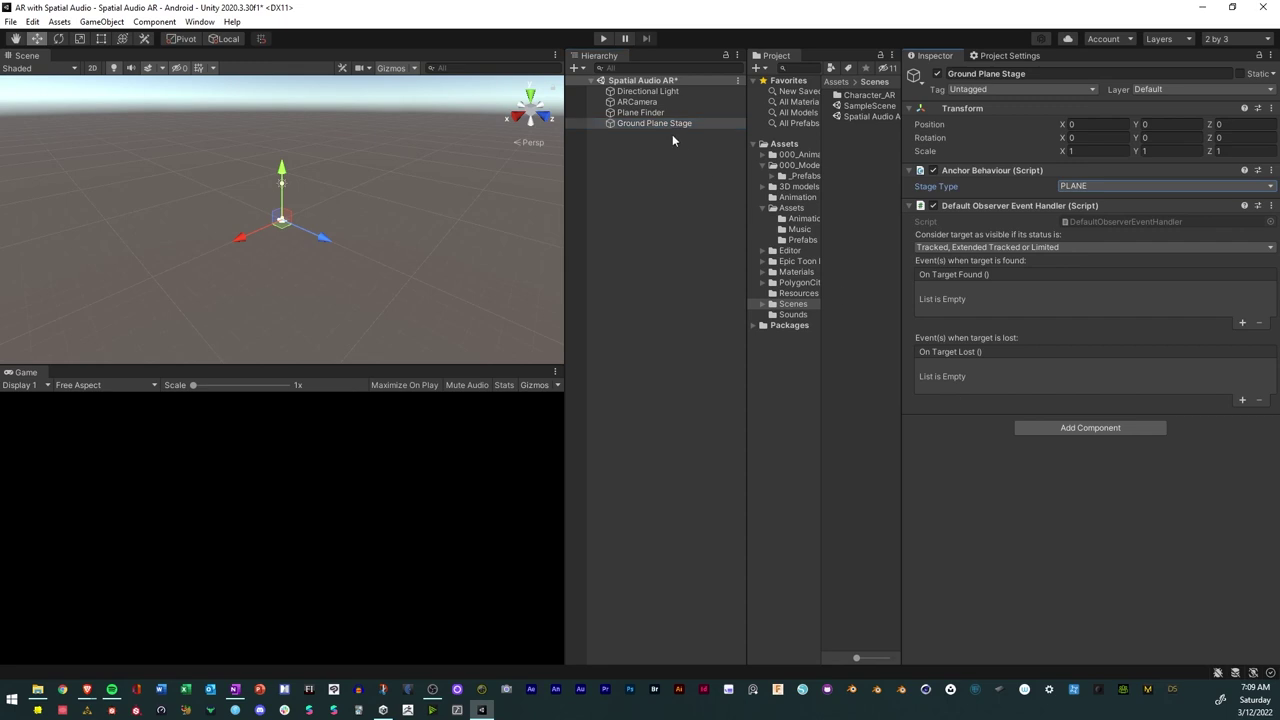
{"action": "left_click", "coordinate": [655, 112]}
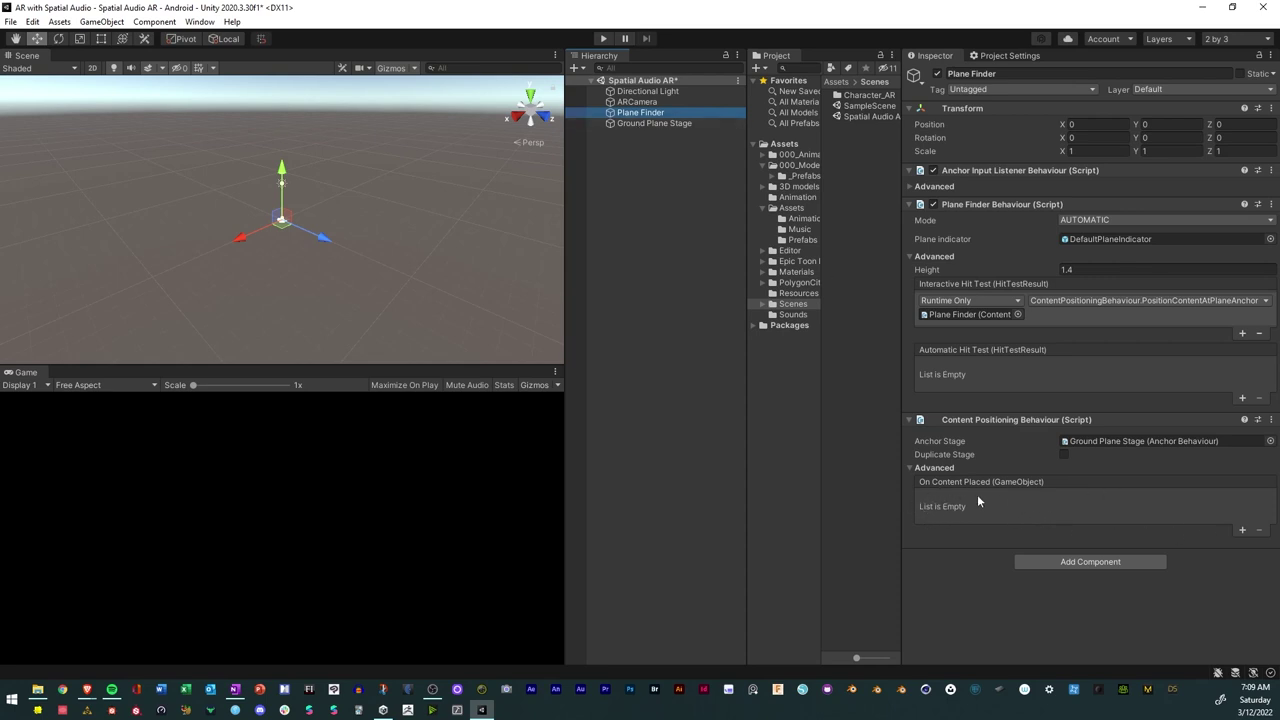
{"action": "left_click", "coordinate": [632, 124]}
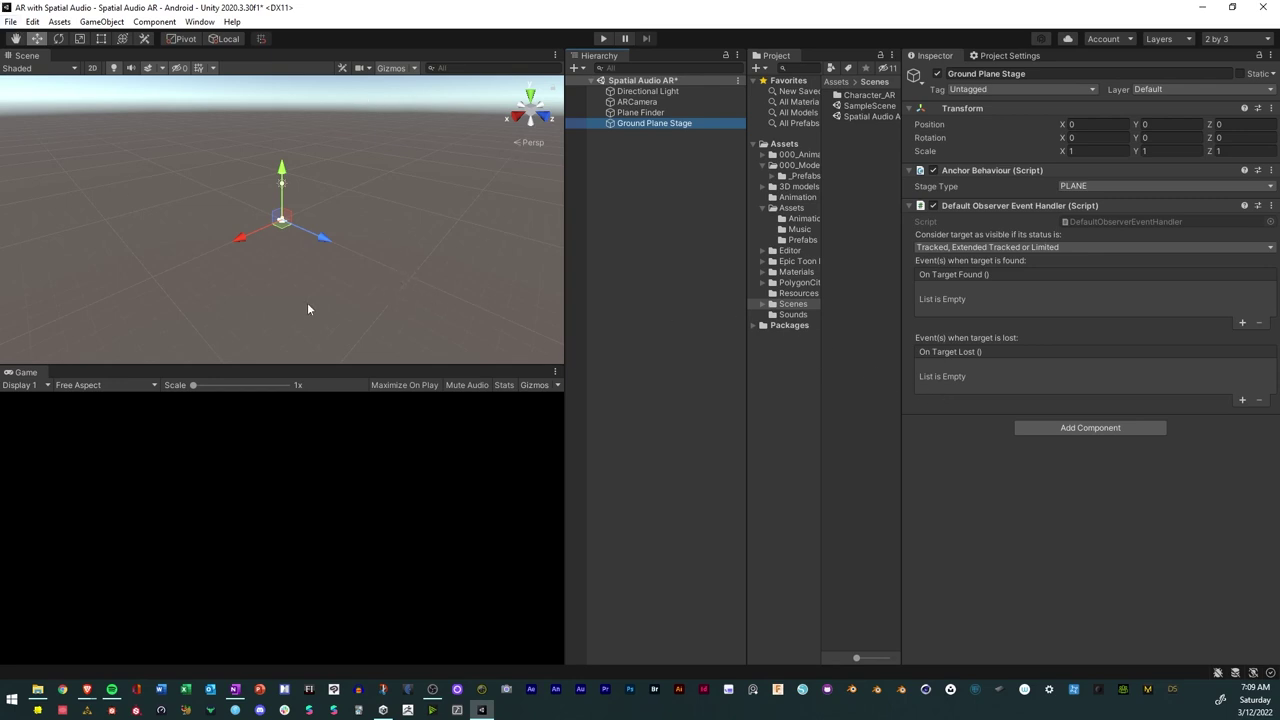
{"action": "left_click_drag", "start_coordinate": [316, 300], "coordinate": [574, 310], "text": "alt"}
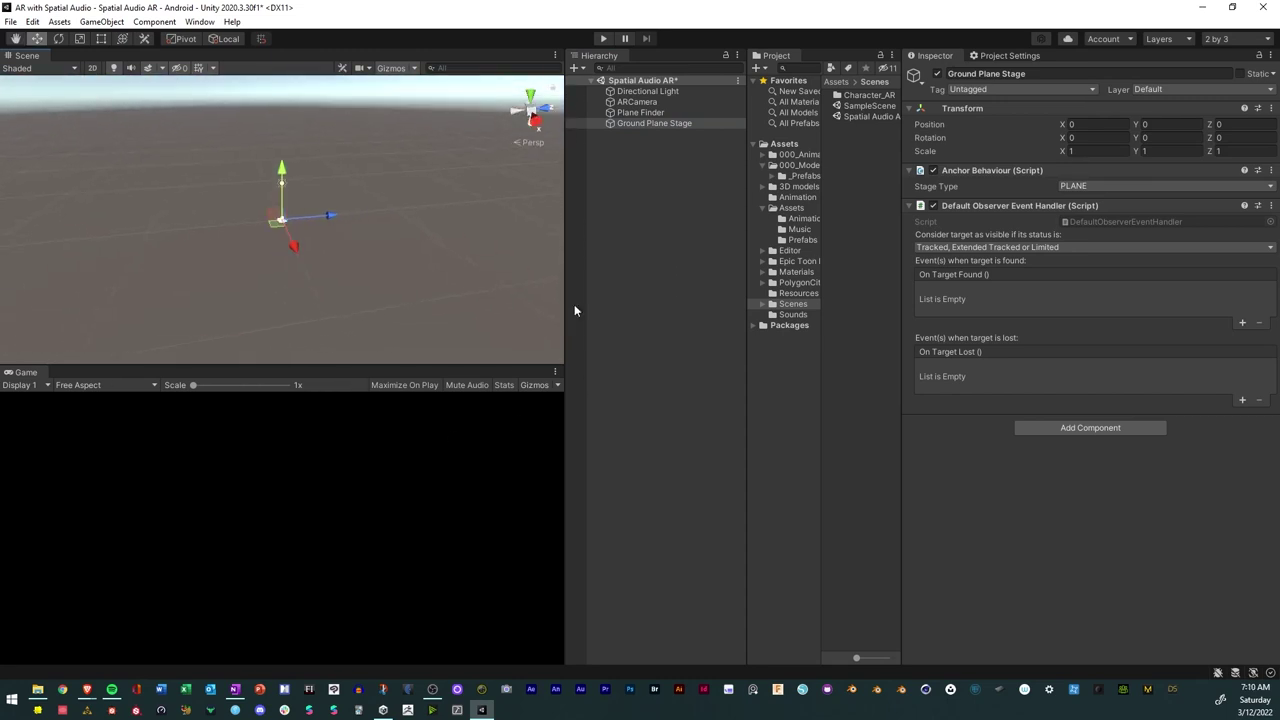
Create an empty child under Ground Plane Stage named 'AR Content Container'.
{"action": "right_click", "coordinate": [657, 122]}
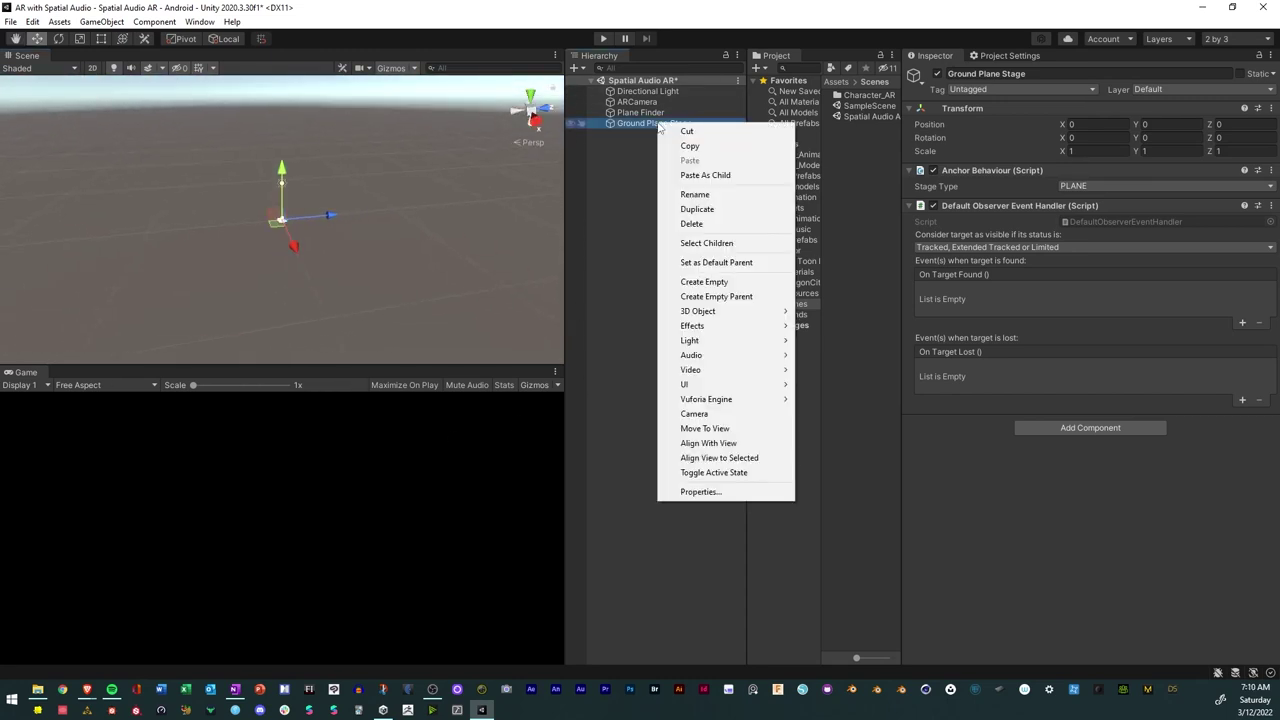
{"action": "left_click", "coordinate": [698, 284]}
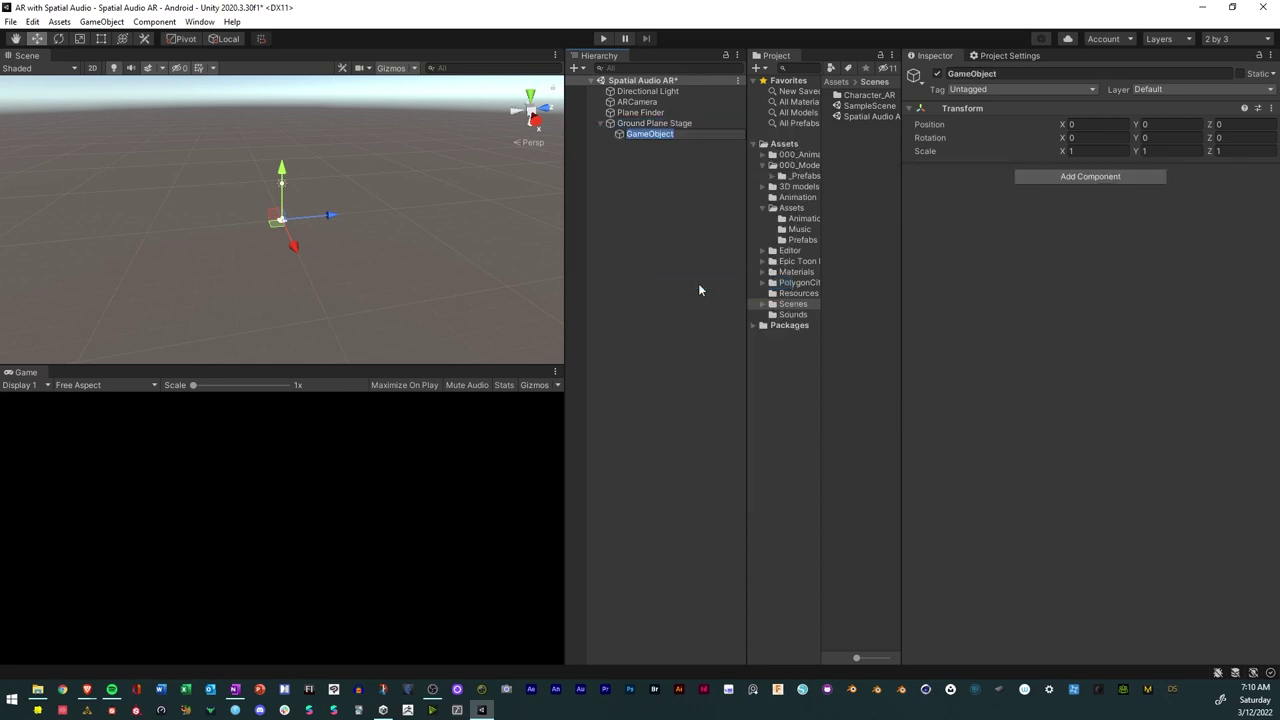
{"action": "type", "text": "AR Content Container"}
{"action": "key", "text": "Return"}
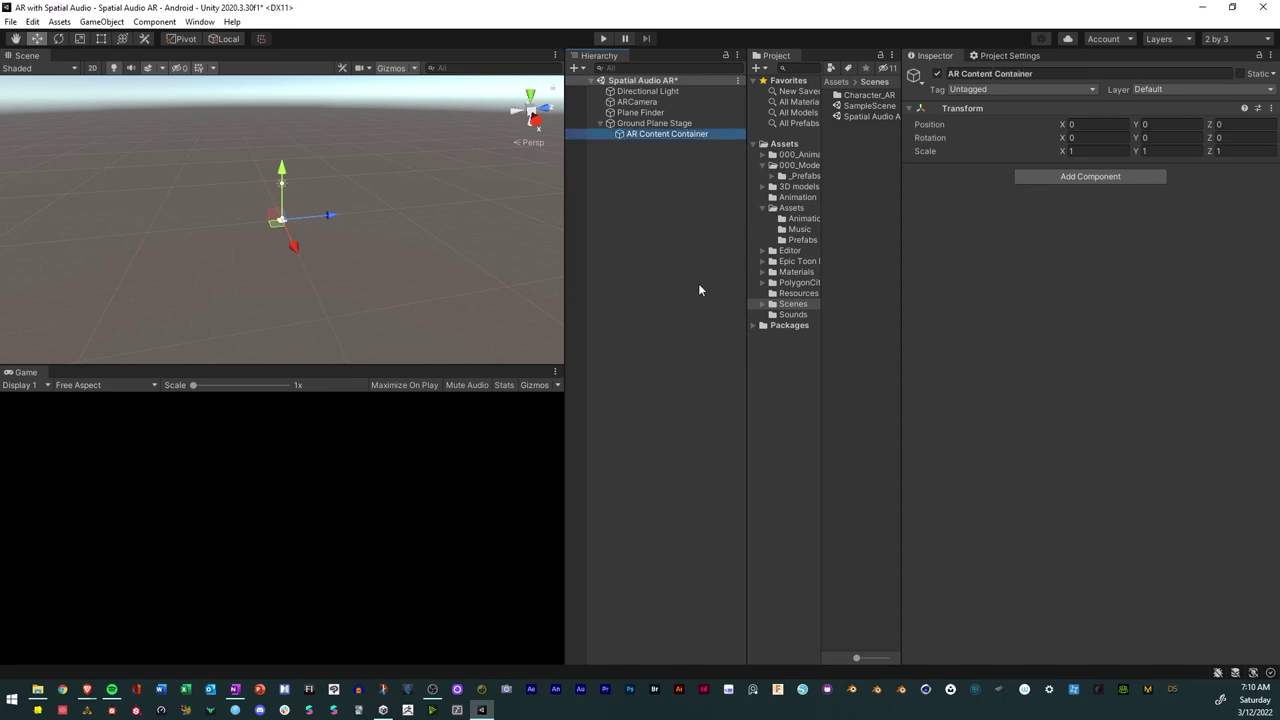
Add a cube under AR Content Container and name it '6x3 Cube Reference'.
{"action": "right_click", "coordinate": [650, 132]}
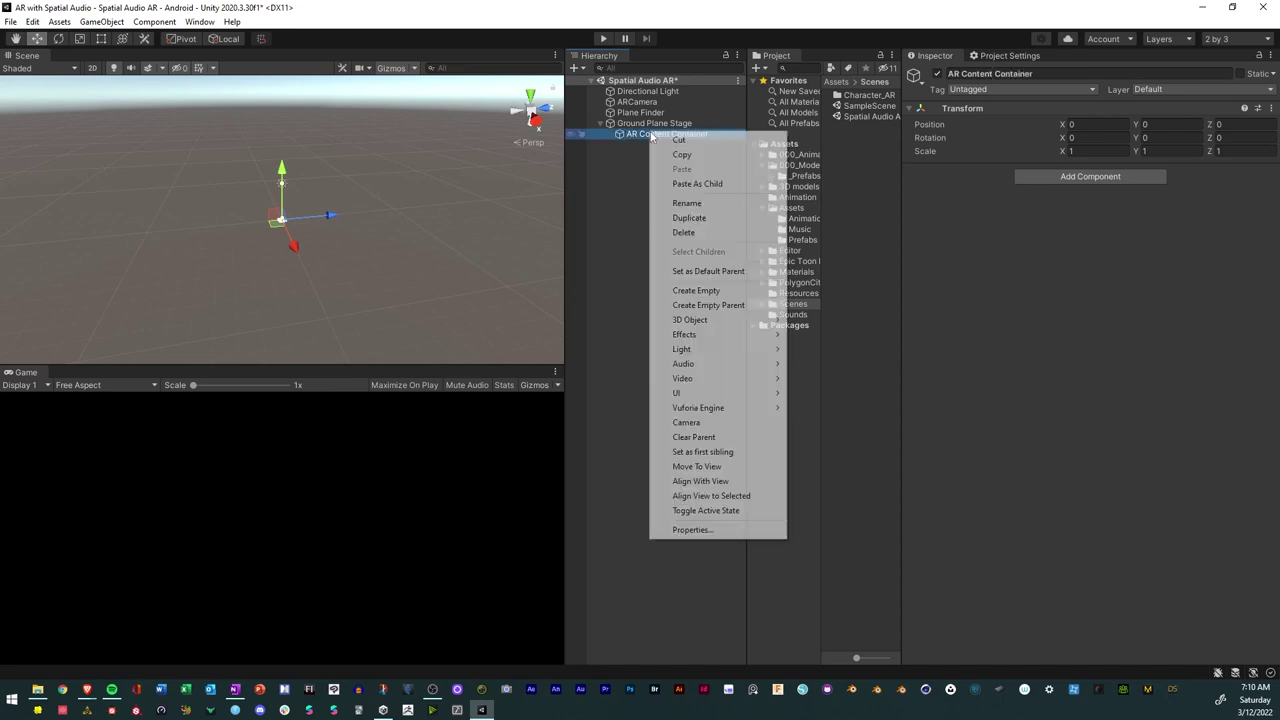
{"action": "mouse_move", "coordinate": [730, 320]}
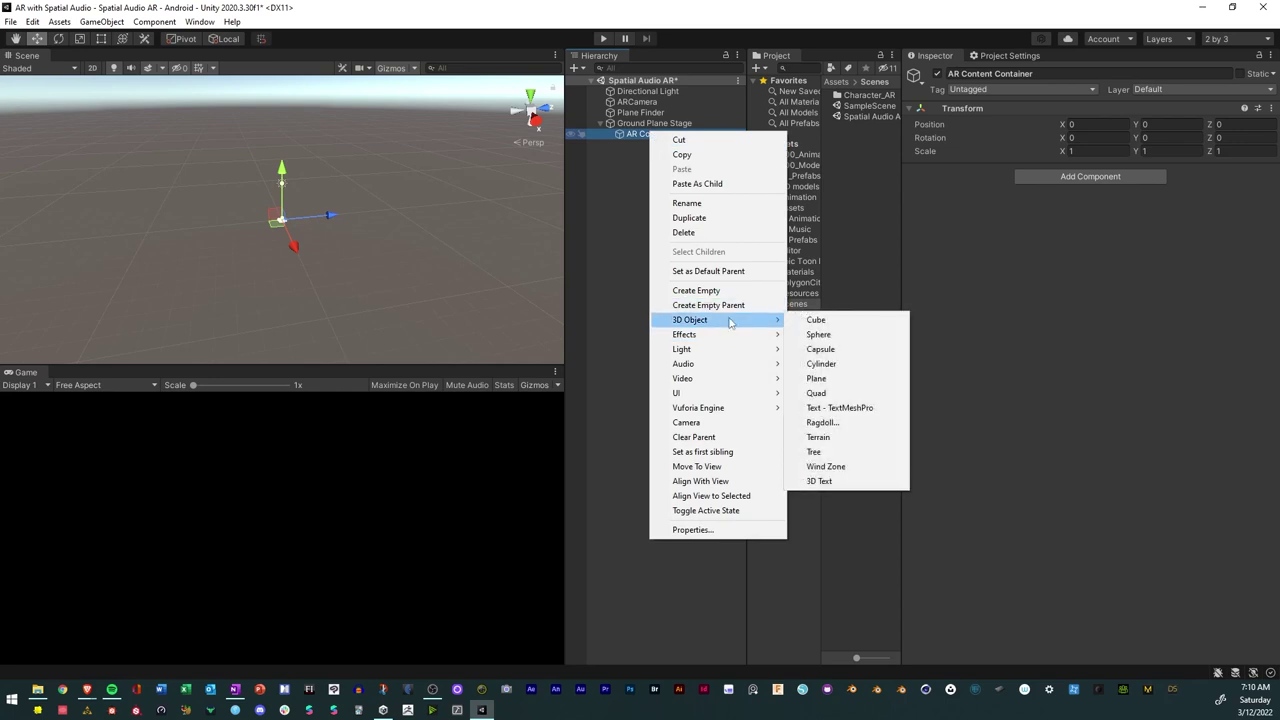
{"action": "left_click", "coordinate": [810, 321]}
{"action": "scroll", "coordinate": [307, 220], "scroll_direction": "up", "scroll_amount": 5}
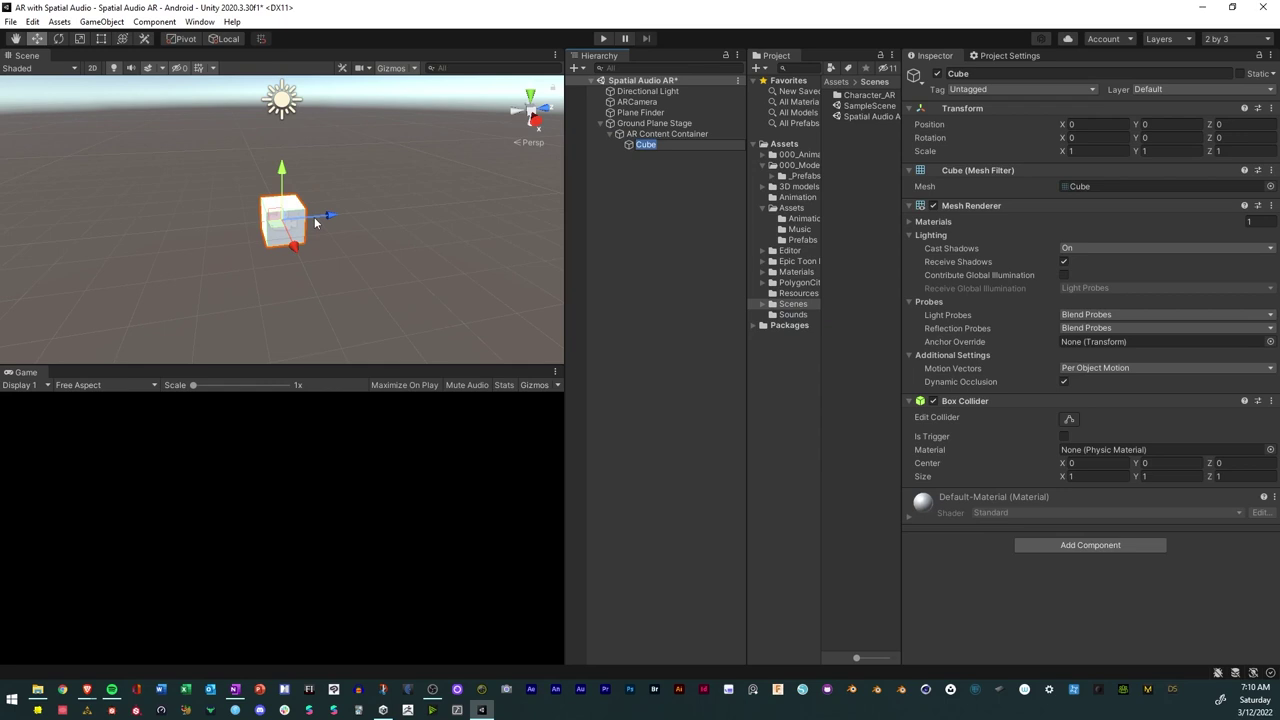
{"action": "type", "text": "C"}
{"action": "type", "text": "x3"}
{"action": "type", "text": " Cube R"}
{"action": "key", "text": "Return"}
Inspect the cube from front, right, back and orthographic views, then switch to the Rect tool.
{"action": "left_click_drag", "start_coordinate": [325, 192], "coordinate": [440, 150], "text": "alt"}
{"action": "left_click", "coordinate": [531, 111]}
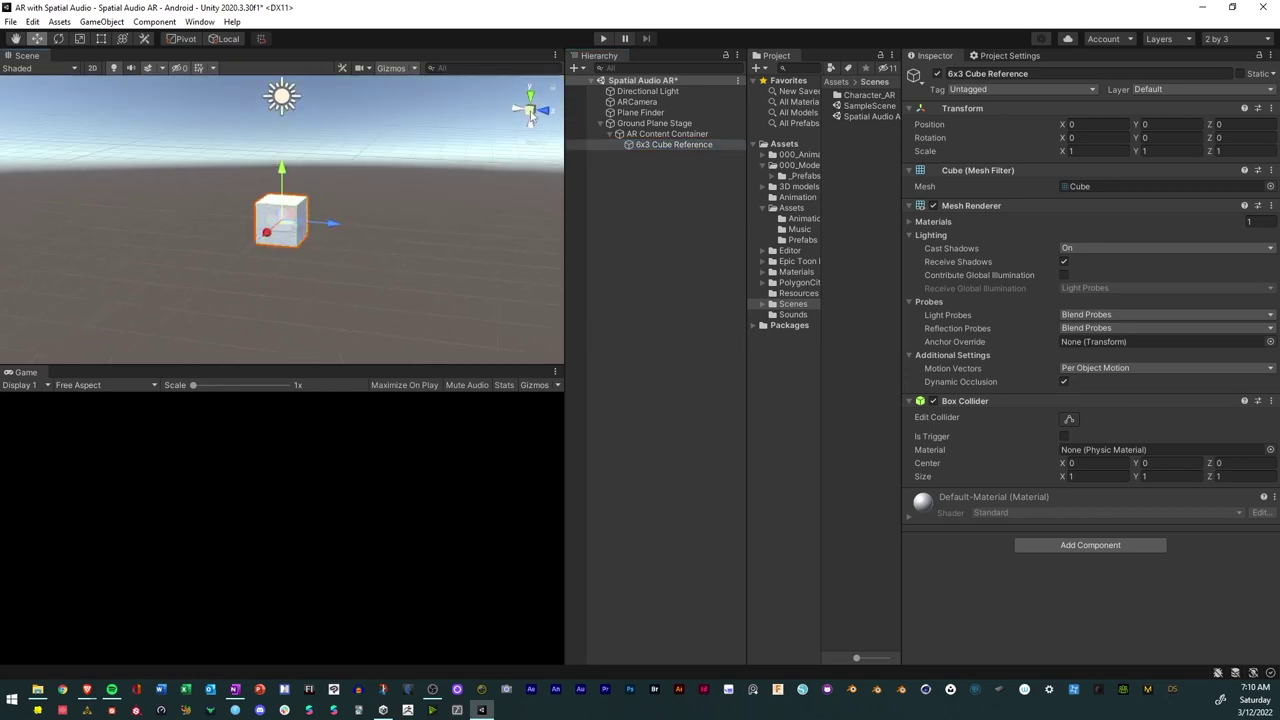
{"action": "left_click", "coordinate": [533, 113]}
{"action": "left_click", "coordinate": [541, 117]}
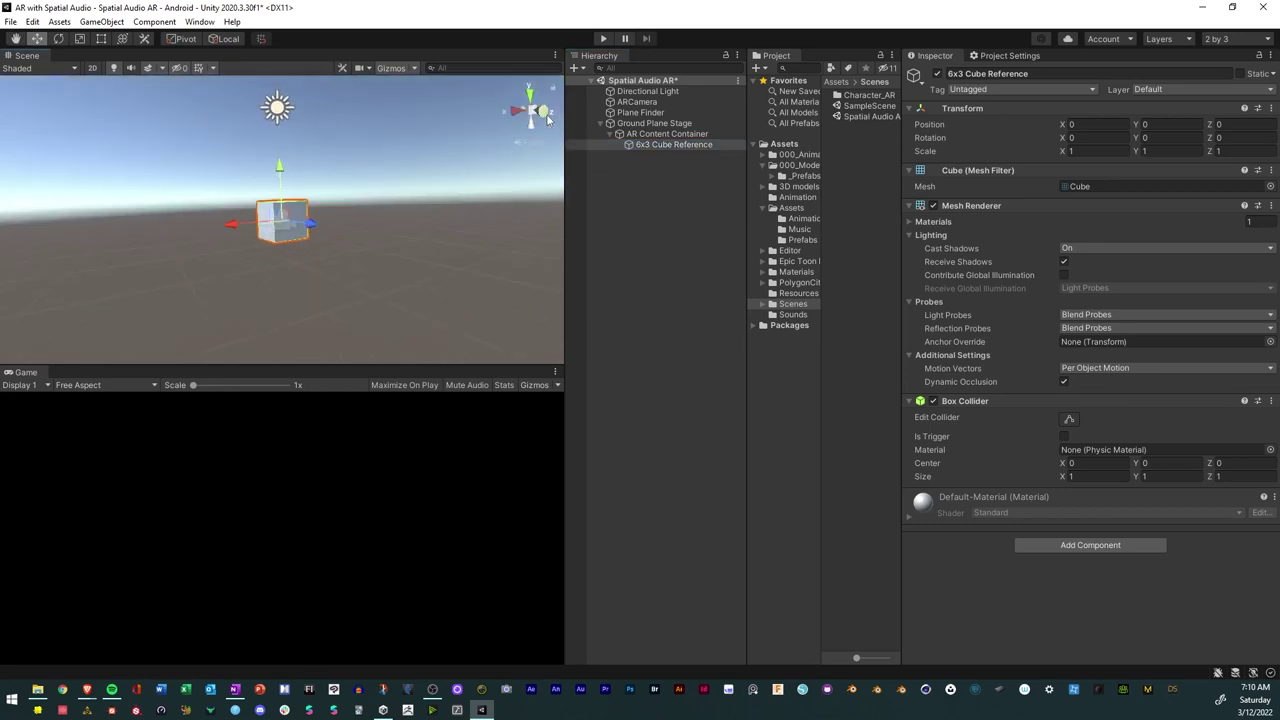
{"action": "scroll", "coordinate": [295, 238], "scroll_direction": "up", "scroll_amount": 3}
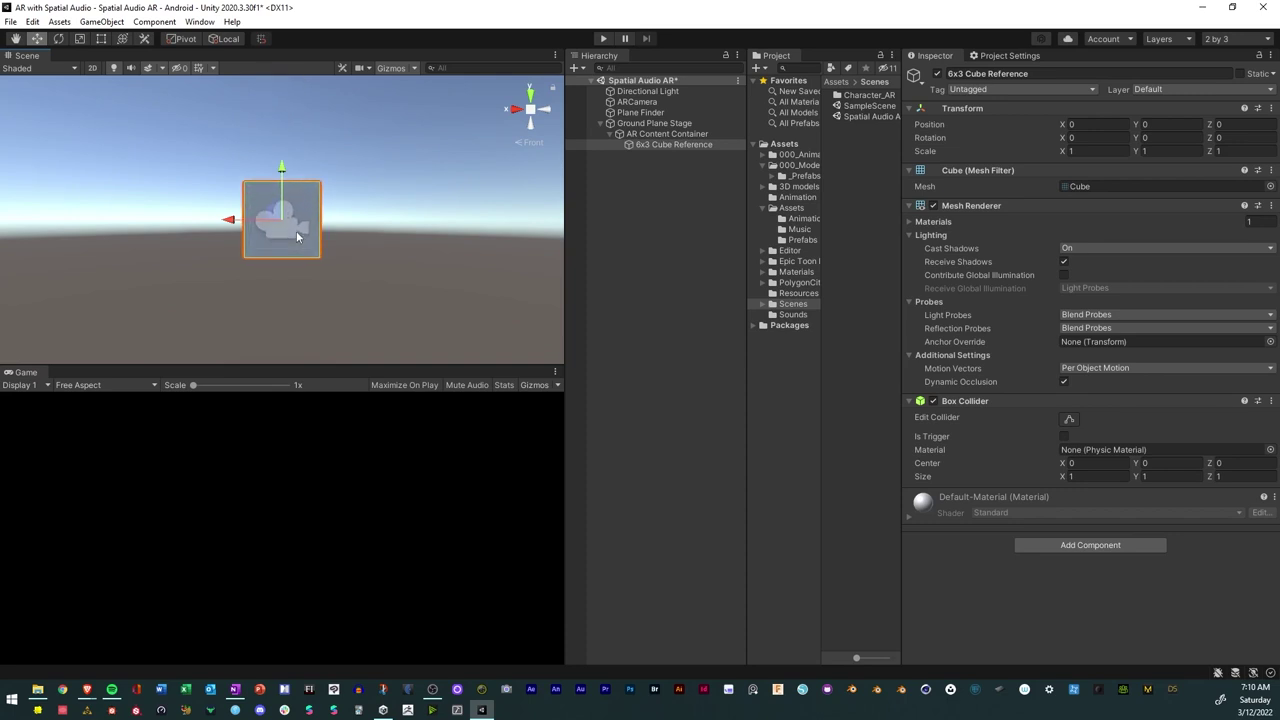
{"action": "left_click_drag", "start_coordinate": [300, 215], "coordinate": [307, 200], "text": "alt"}
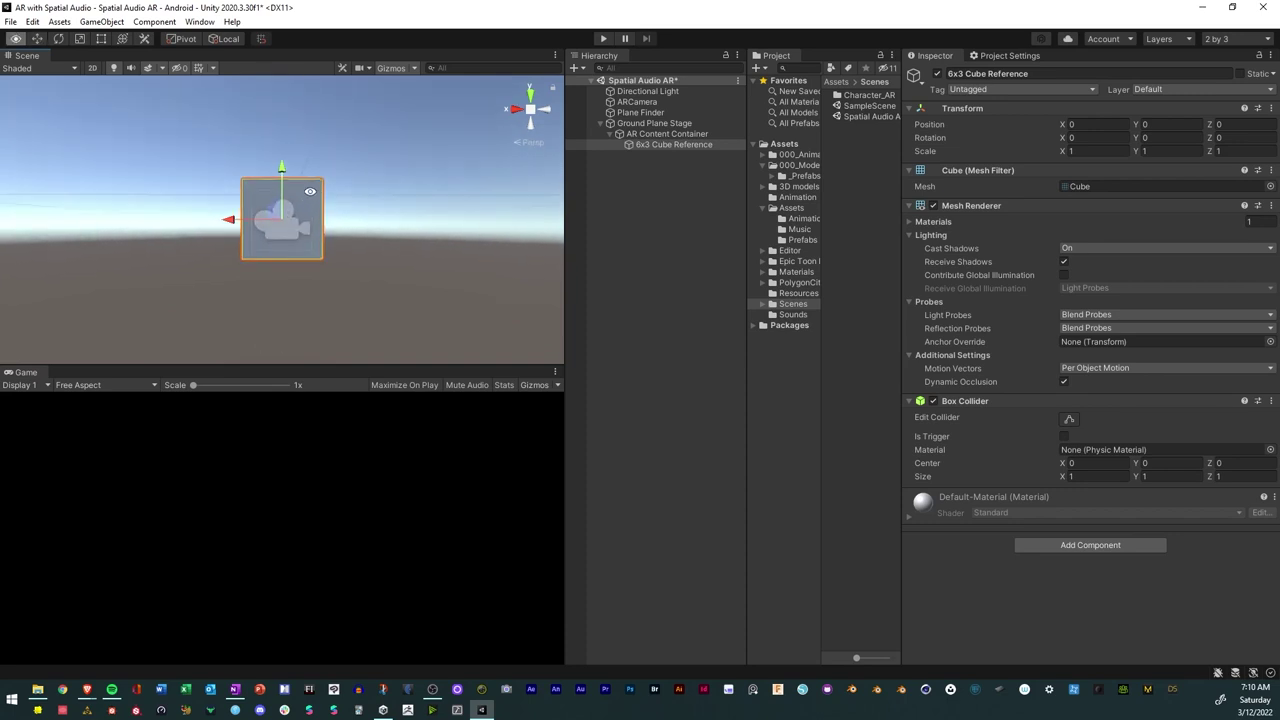
{"action": "left_click", "coordinate": [516, 112]}
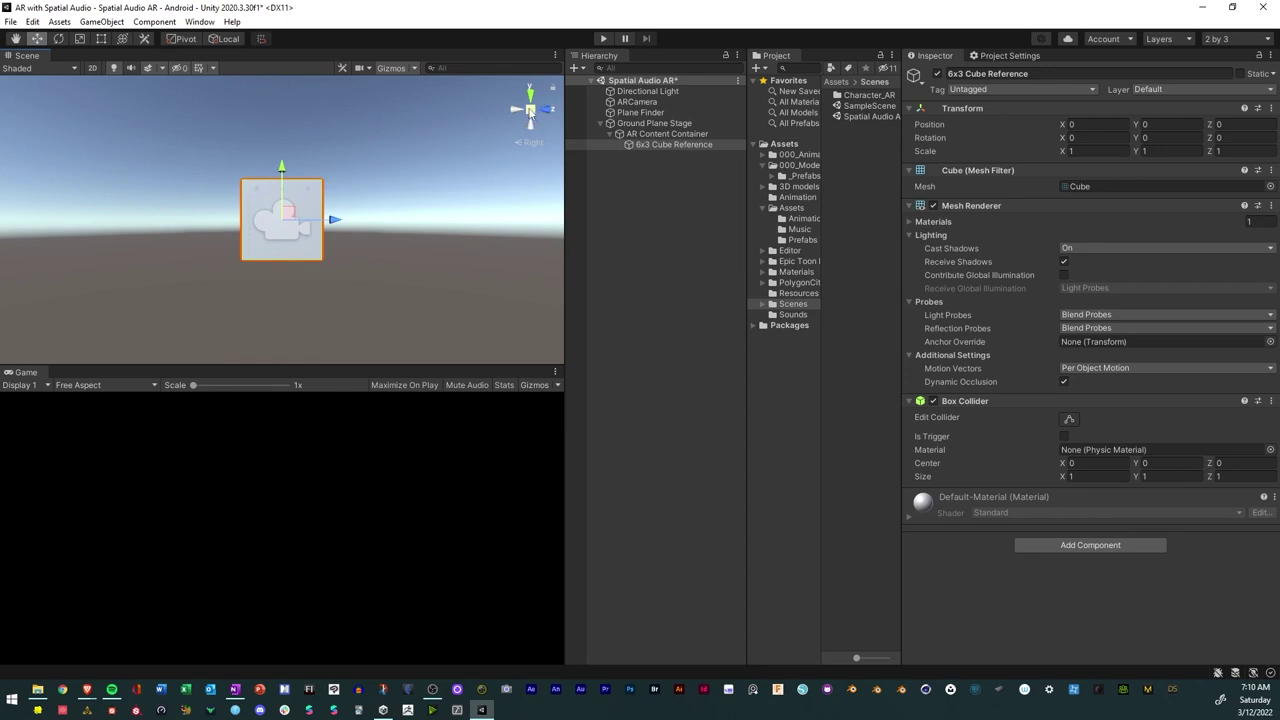
{"action": "left_click", "coordinate": [546, 109]}
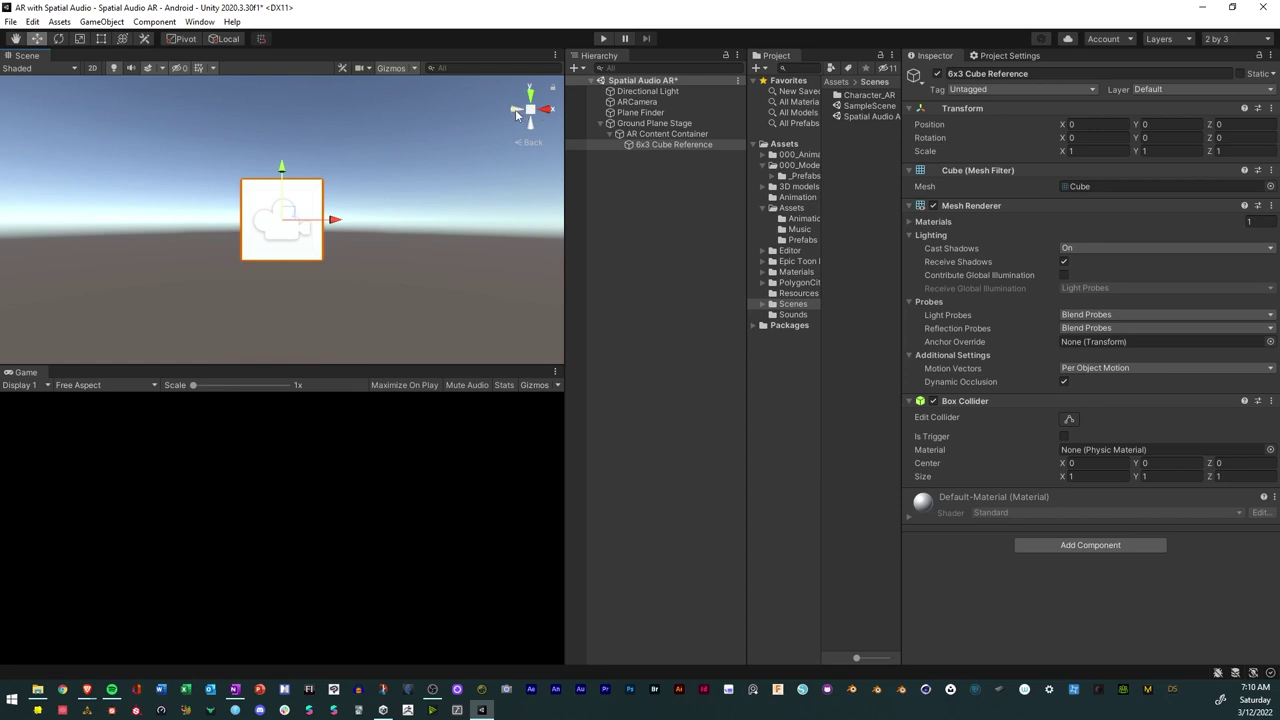
{"action": "left_click", "coordinate": [515, 109]}
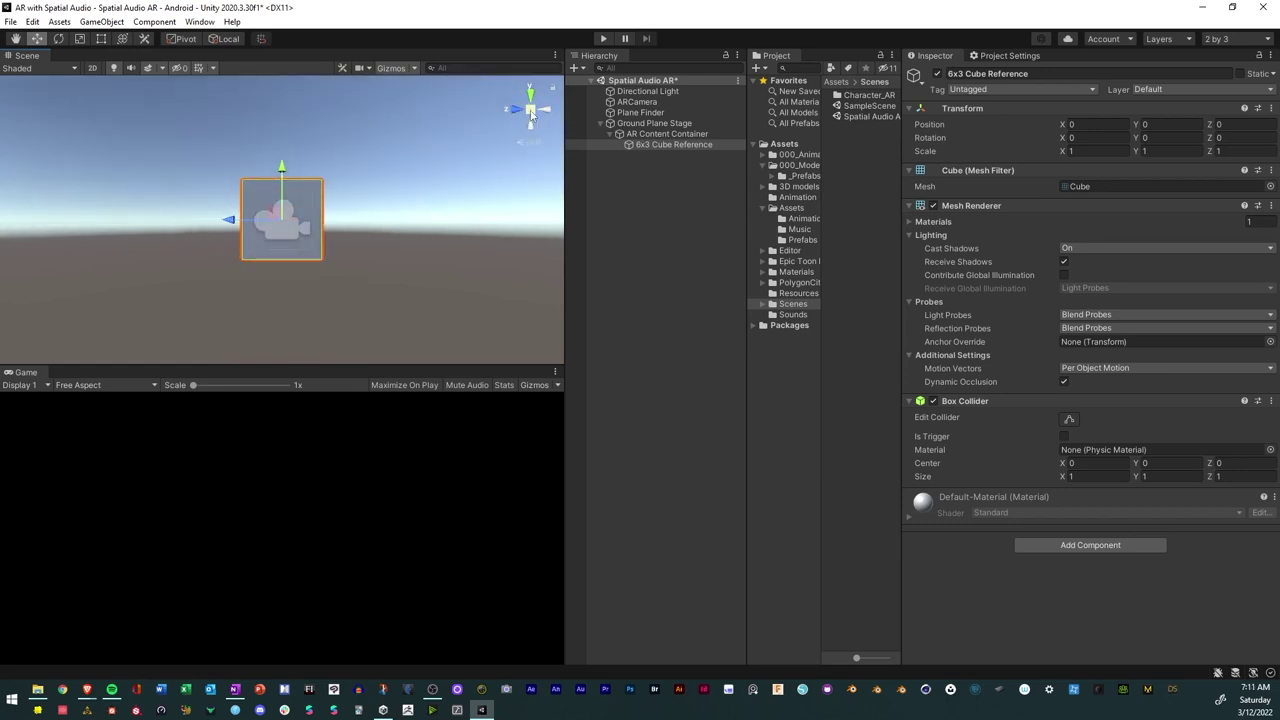
{"action": "left_click", "coordinate": [530, 112]}
{"action": "left_click", "coordinate": [551, 112]}
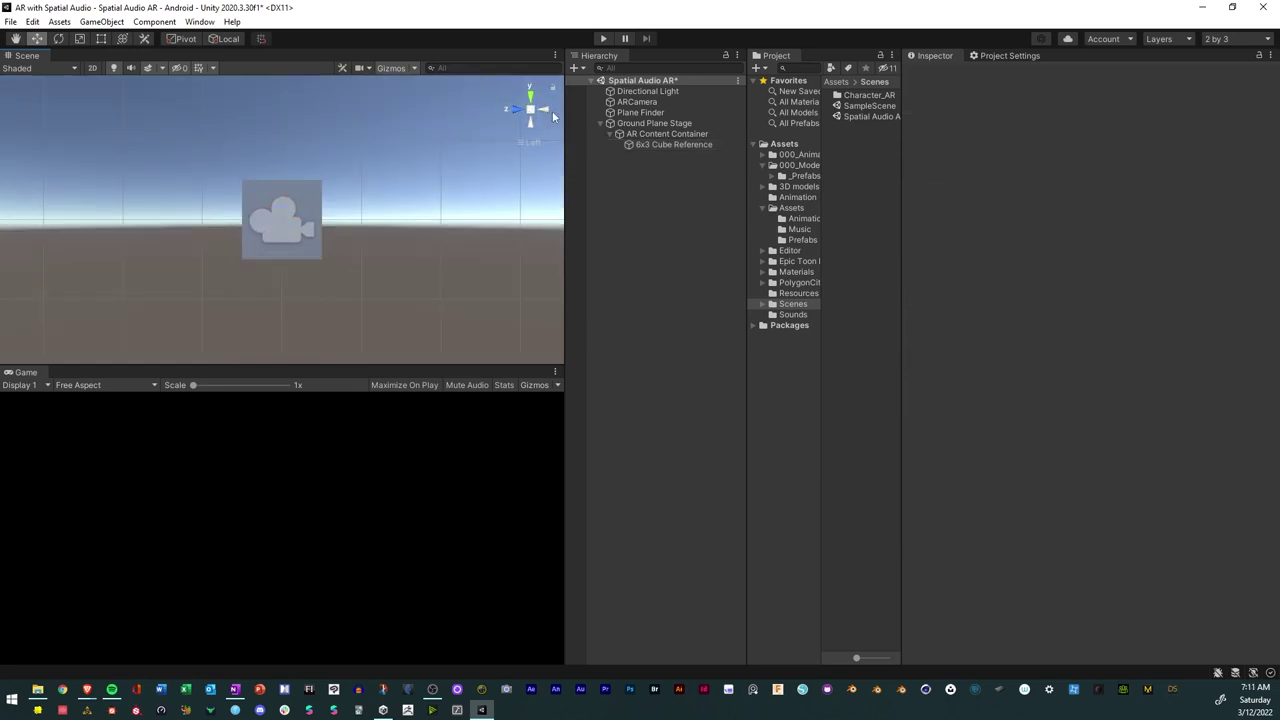
{"action": "left_click", "coordinate": [547, 112]}
{"action": "left_click", "coordinate": [546, 112]}
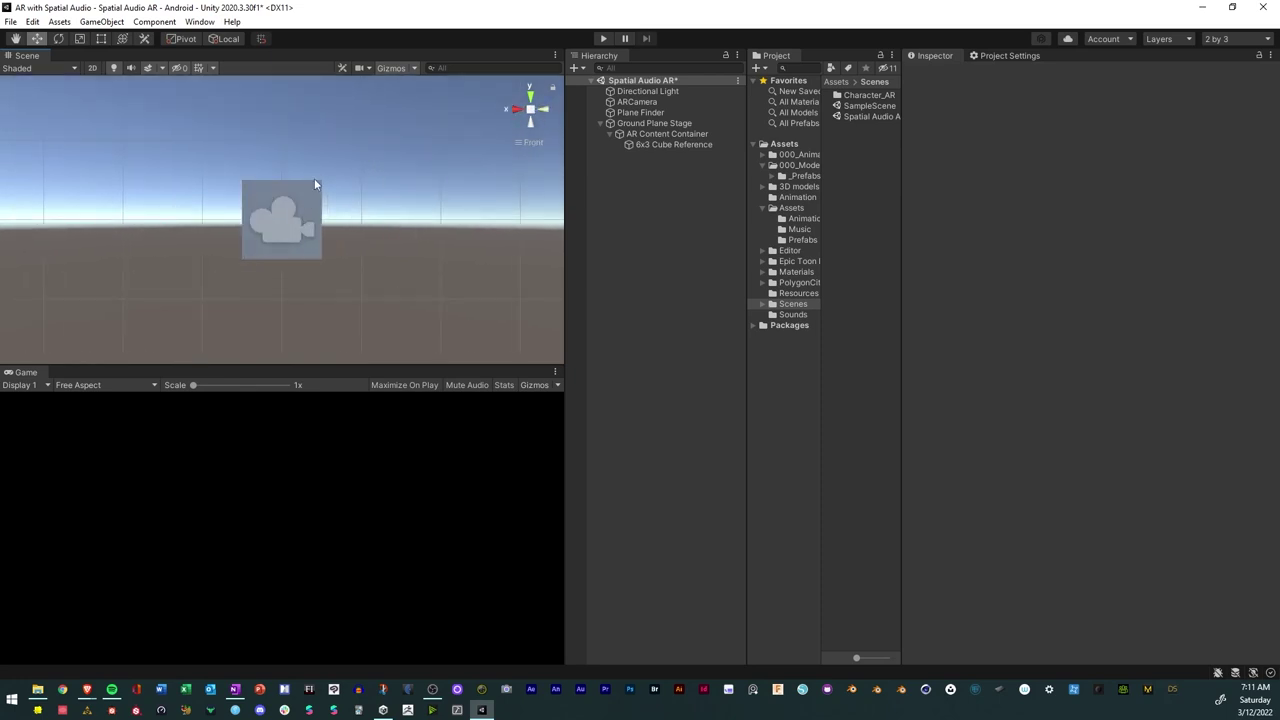
{"action": "key", "text": "e"}
{"action": "key", "text": "r"}
{"action": "key", "text": "t"}
Set 6x3 Cube Reference's Transform Scale Y to 2 and Position Y to 1, then orbit to verify.
{"action": "left_click", "coordinate": [290, 196]}
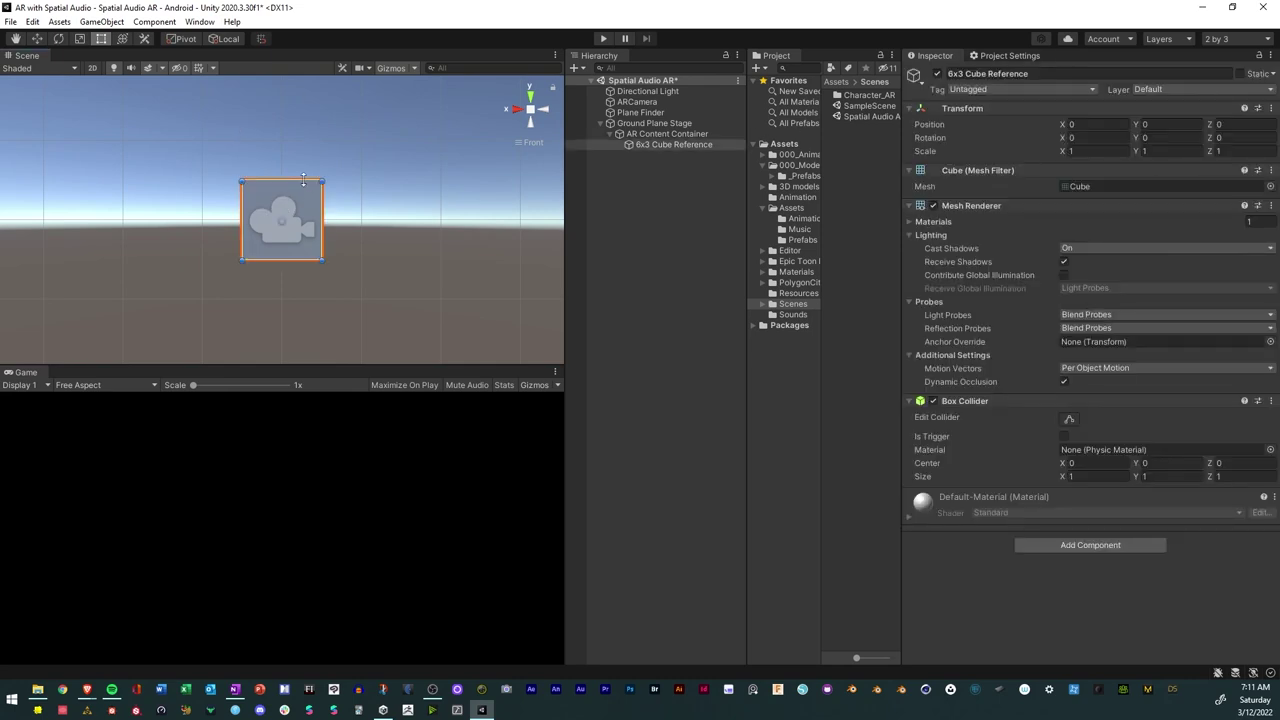
{"action": "left_click", "coordinate": [1095, 150]}
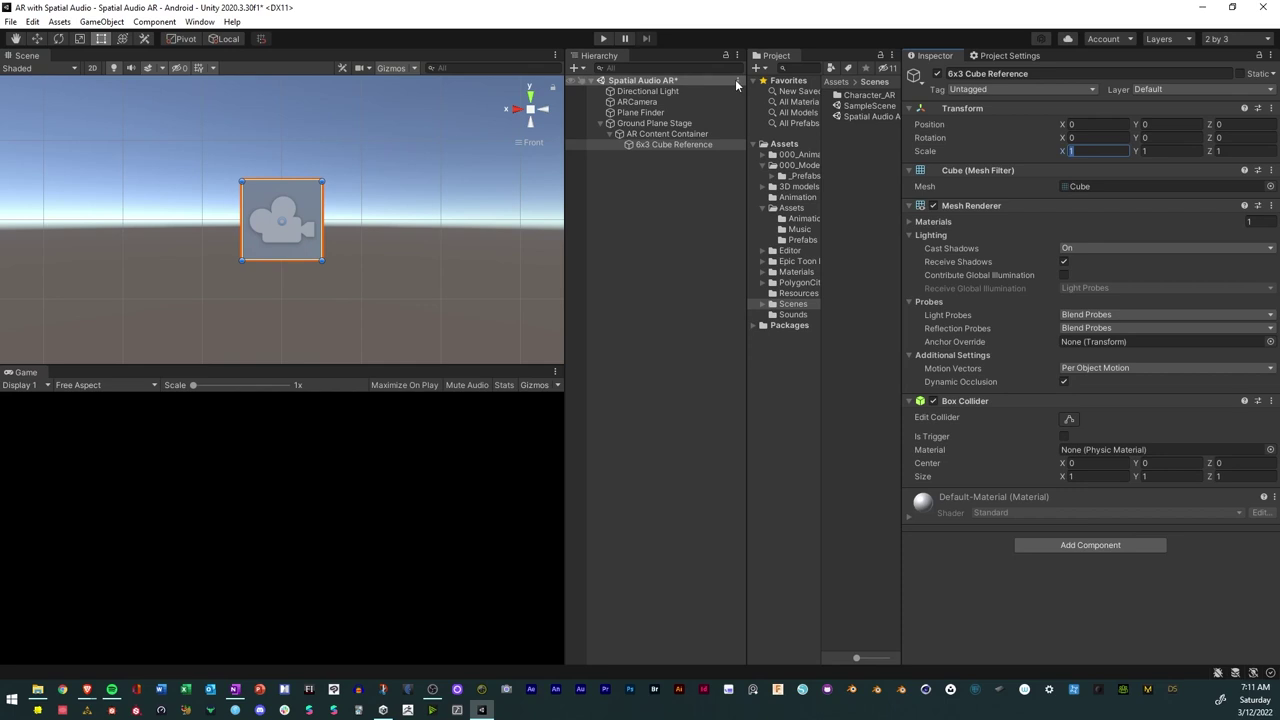
{"action": "left_click", "coordinate": [1168, 151]}
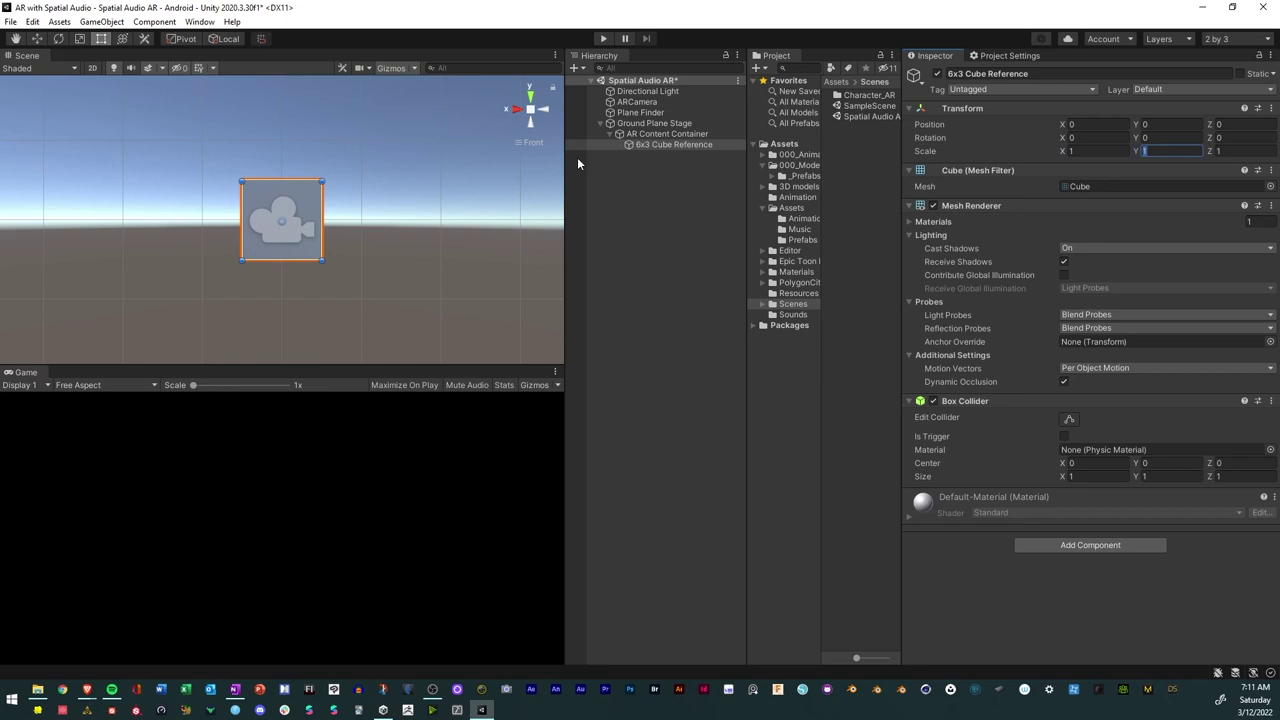
{"action": "type", "text": "2"}
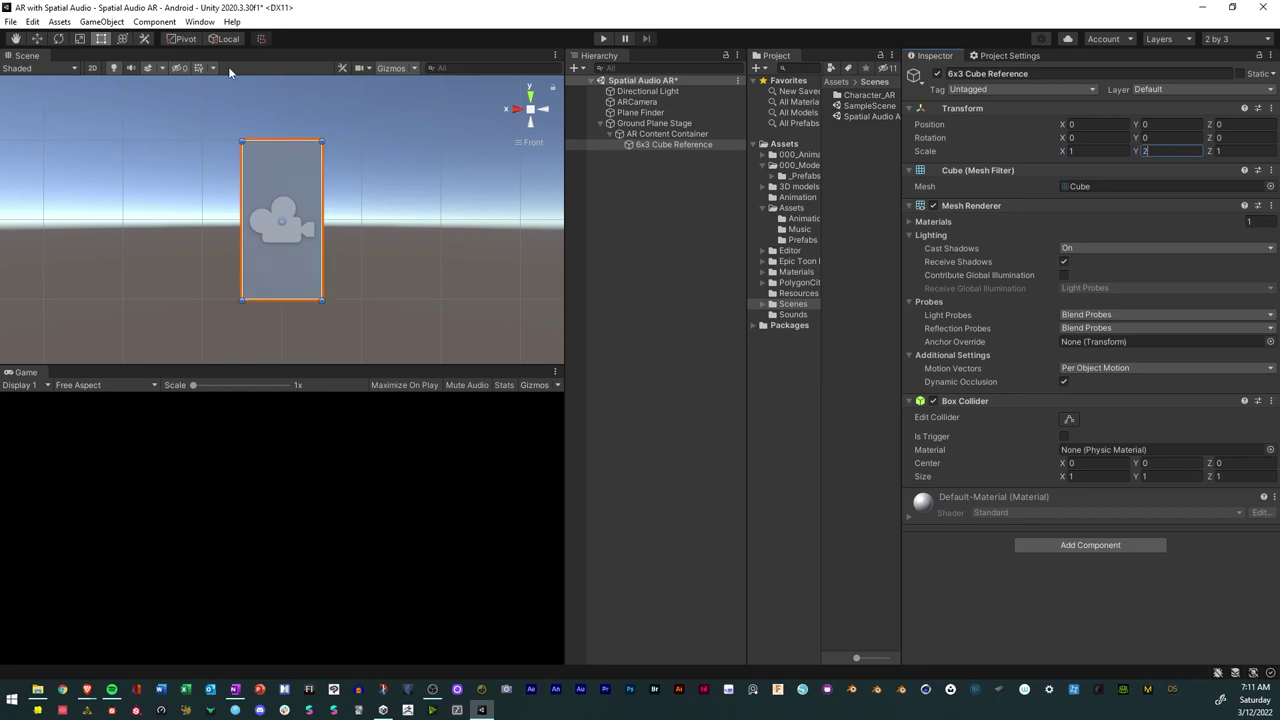
{"action": "left_click", "coordinate": [37, 38]}
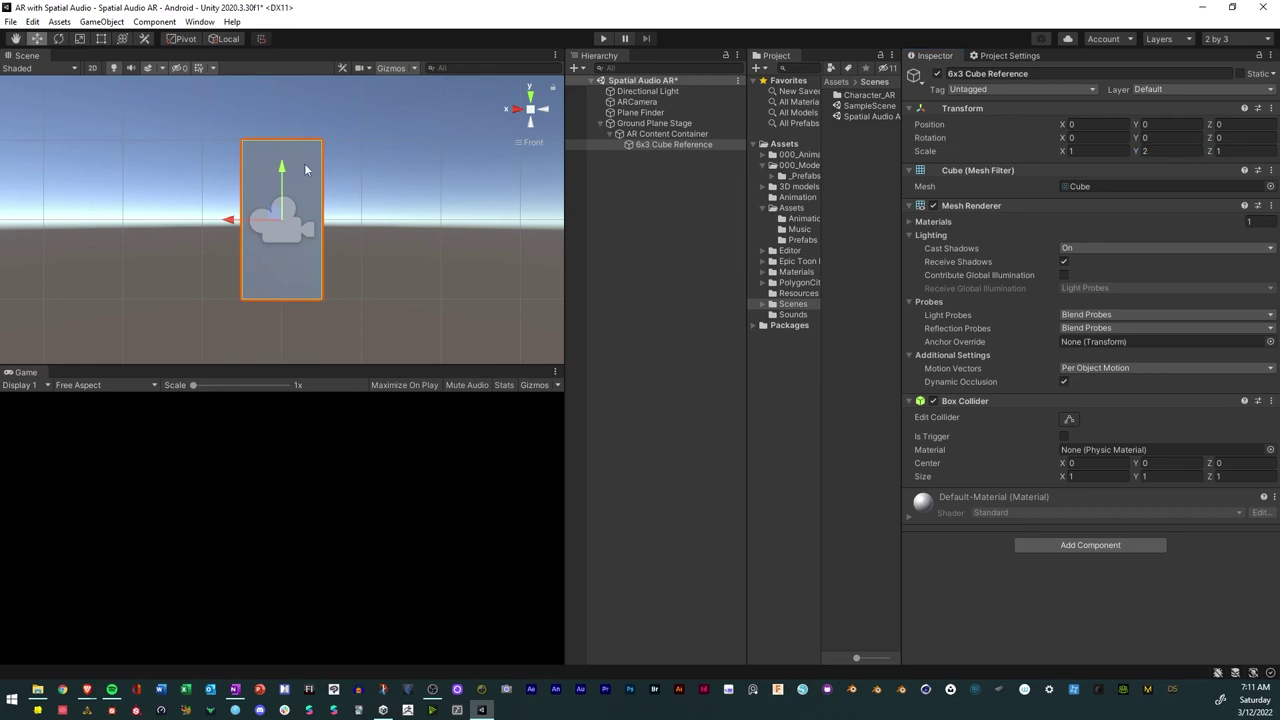
{"action": "left_click_drag", "start_coordinate": [281, 166], "coordinate": [292, 83]}
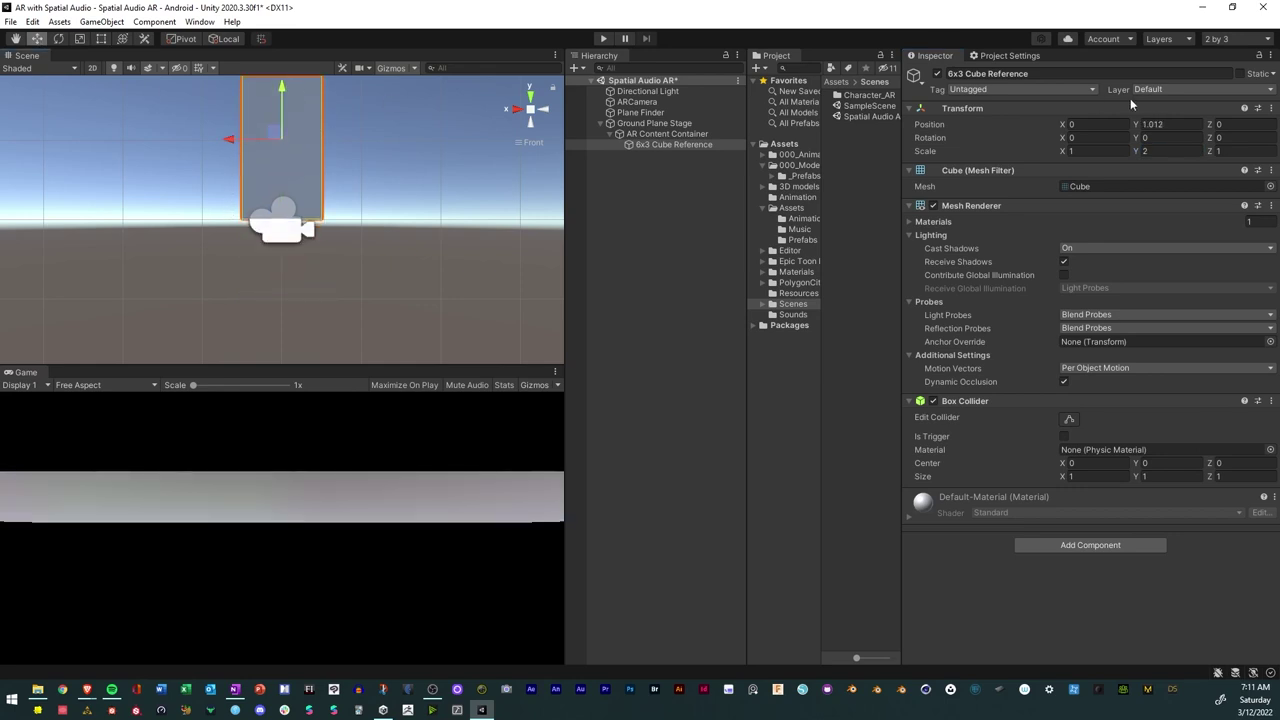
{"action": "left_click_drag", "start_coordinate": [1145, 124], "coordinate": [1222, 128]}
{"action": "type", "text": "1"}
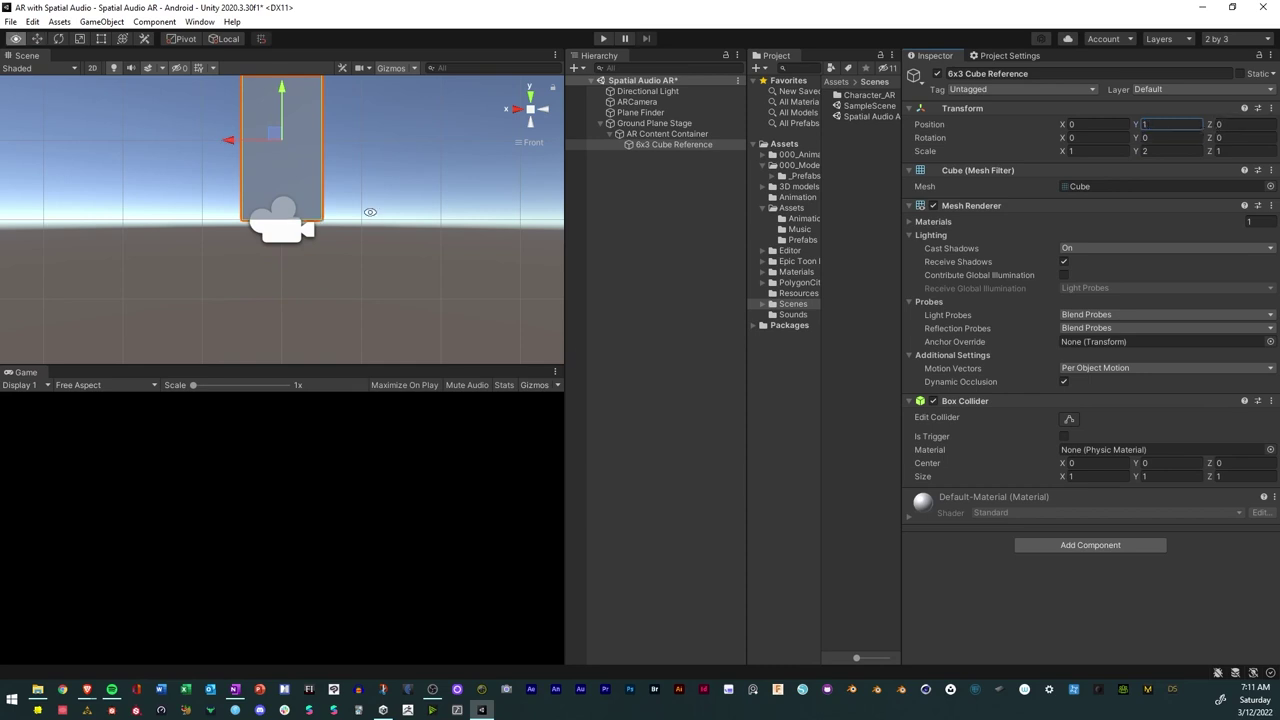
{"action": "left_click_drag", "start_coordinate": [370, 218], "coordinate": [130, 298], "text": "alt"}
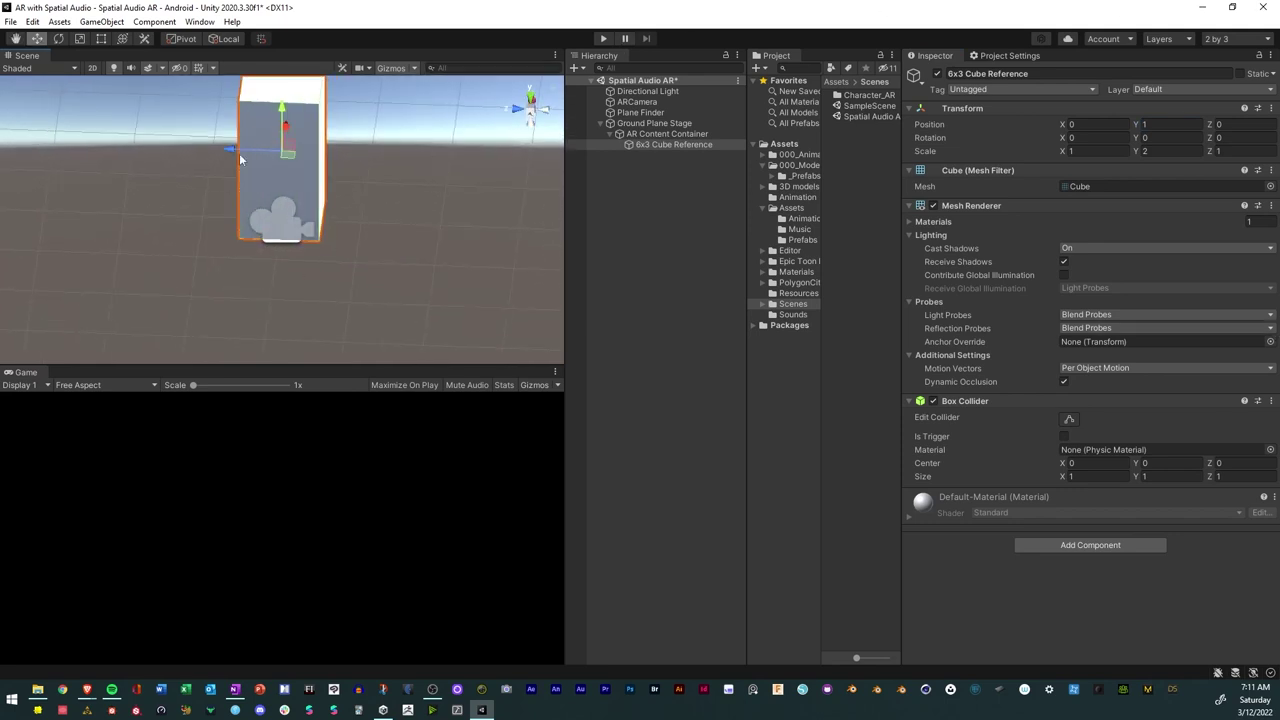
{"action": "left_click_drag", "start_coordinate": [243, 160], "coordinate": [457, 182], "text": "alt"}
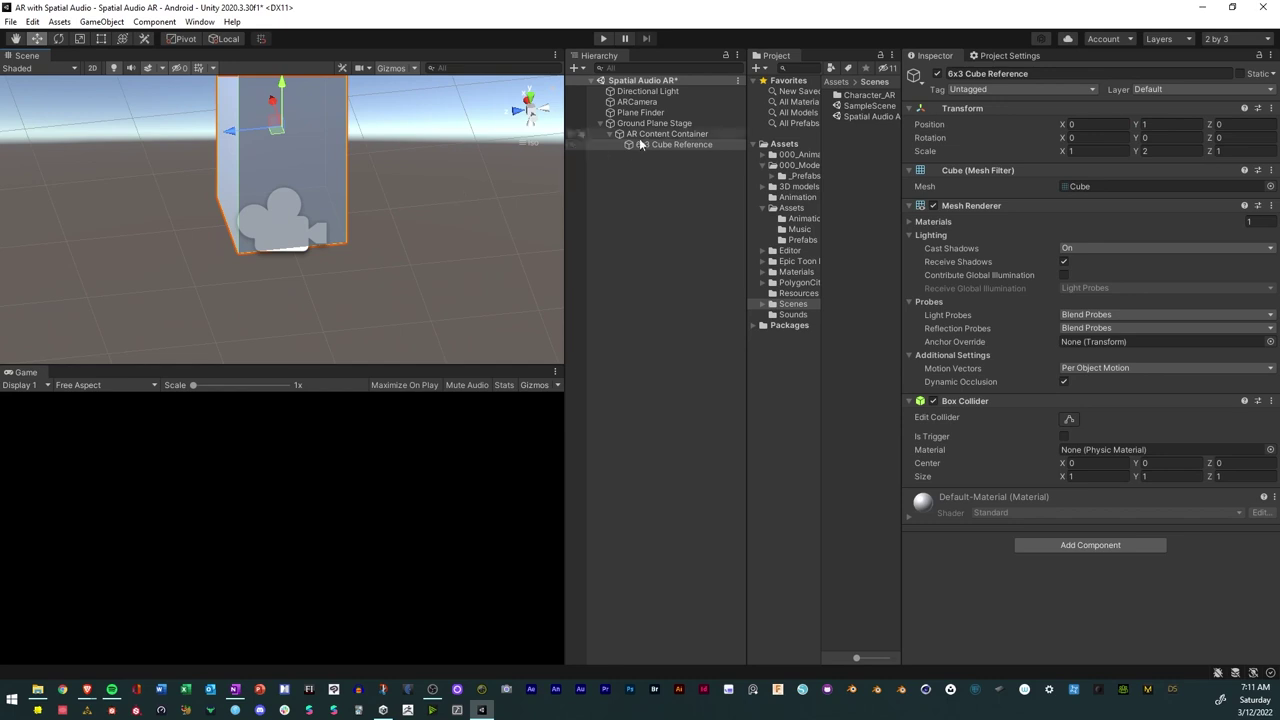
Toggle 6x3 Cube Reference's visibility off and orbit the view up to the horizon.
{"action": "left_click", "coordinate": [572, 147]}
{"action": "left_click", "coordinate": [571, 146]}
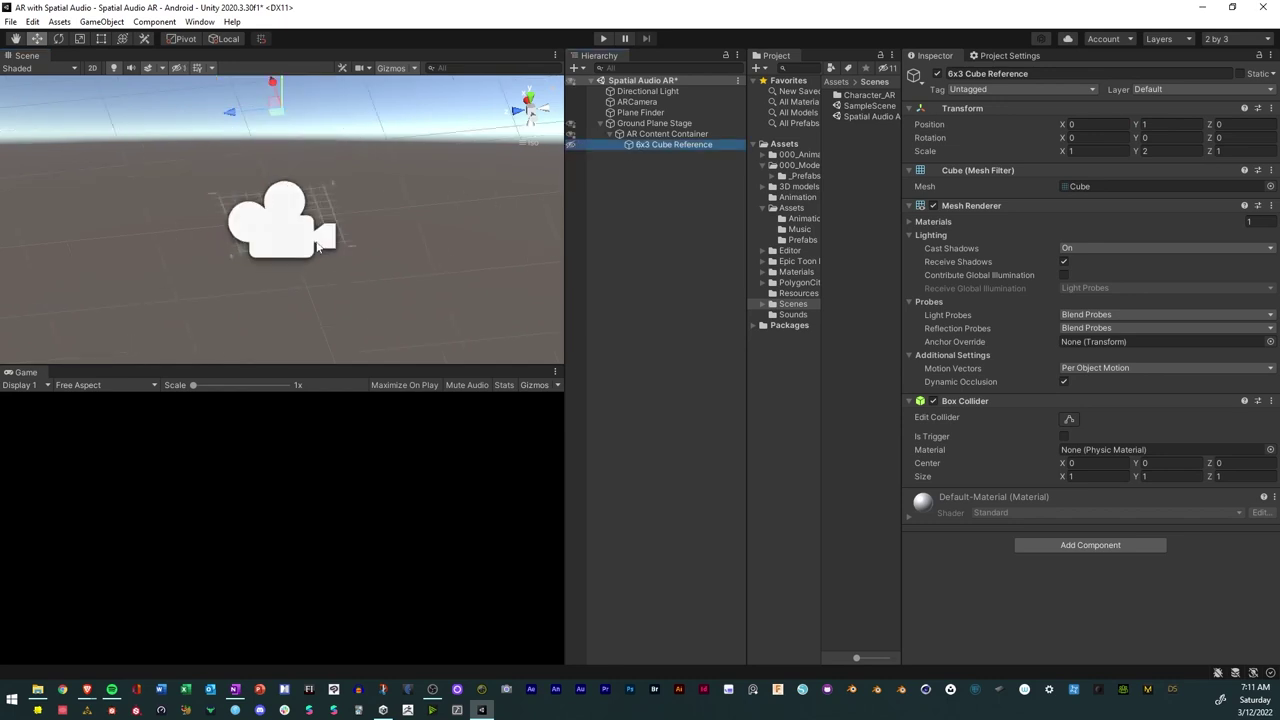
{"action": "scroll", "coordinate": [316, 242], "scroll_direction": "up", "scroll_amount": 5}
{"action": "scroll", "coordinate": [317, 248], "scroll_direction": "up", "scroll_amount": 3}
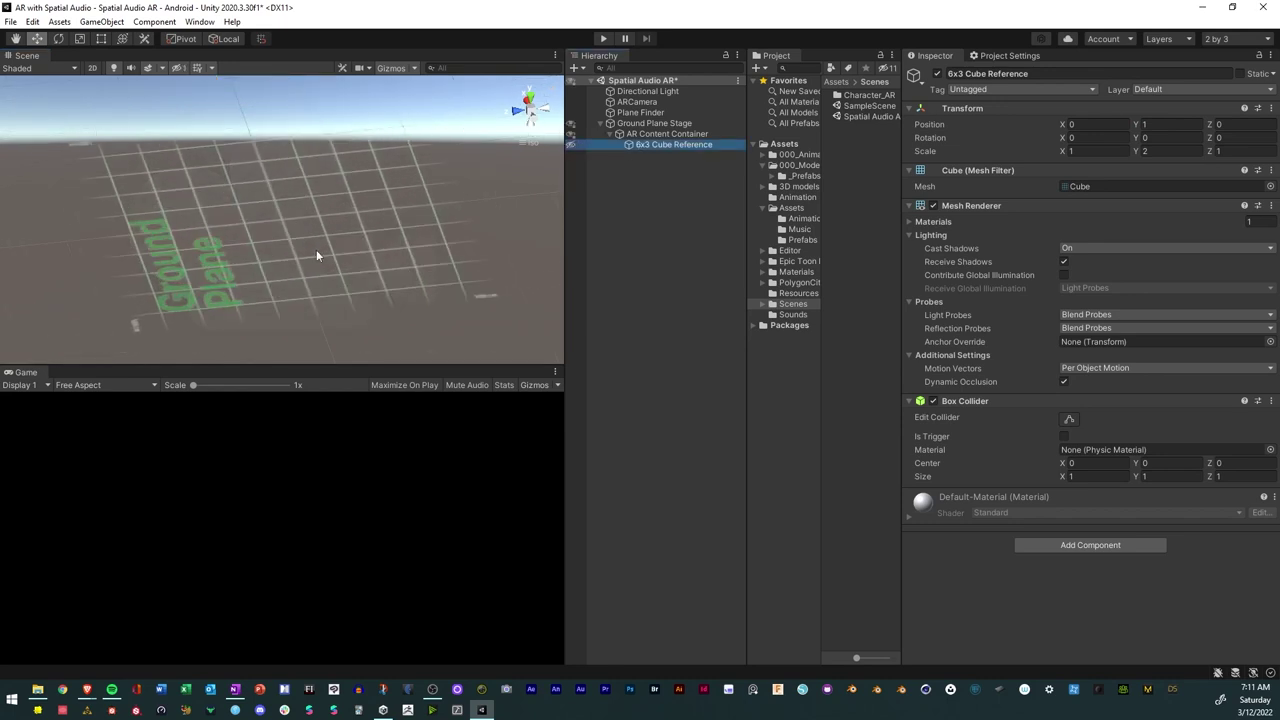
{"action": "scroll", "coordinate": [250, 277], "scroll_direction": "down", "scroll_amount": 6}
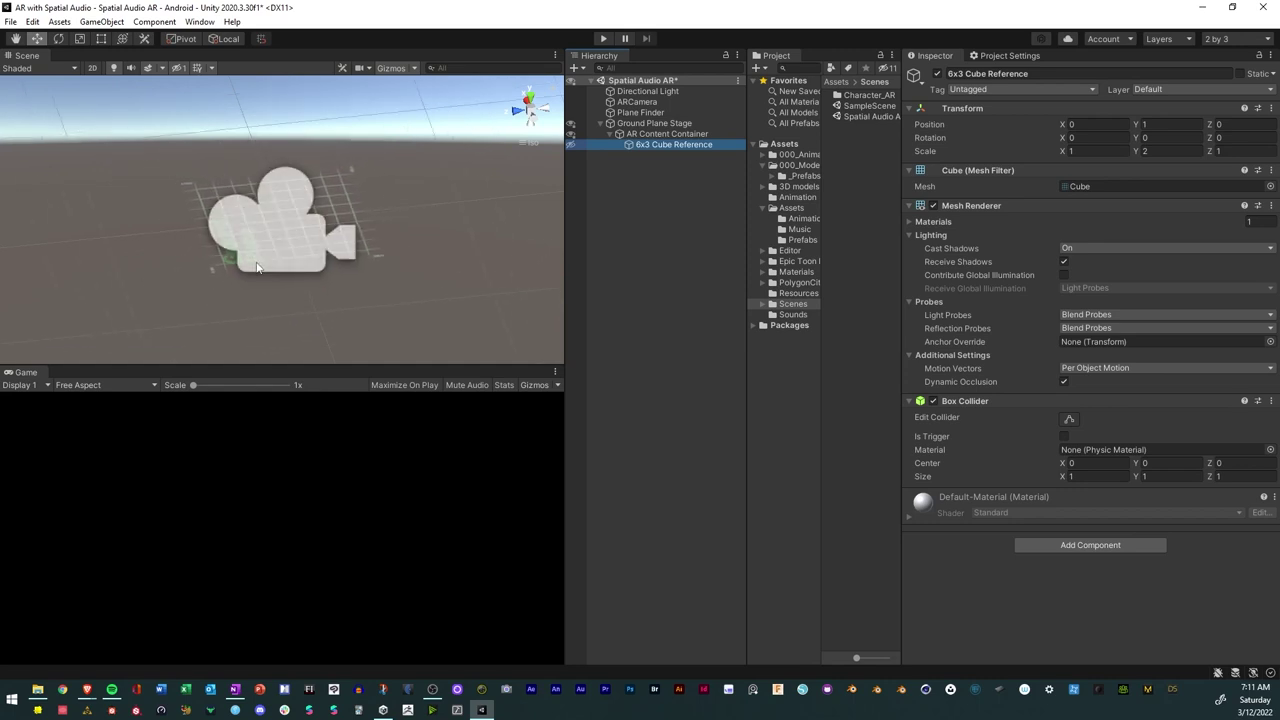
{"action": "left_click", "coordinate": [195, 262]}
{"action": "left_click_drag", "start_coordinate": [195, 262], "coordinate": [432, 197], "text": "alt"}
Unhide 6x3 Cube Reference and inspect it from right, front and perspective angles.
{"action": "left_click", "coordinate": [660, 144]}
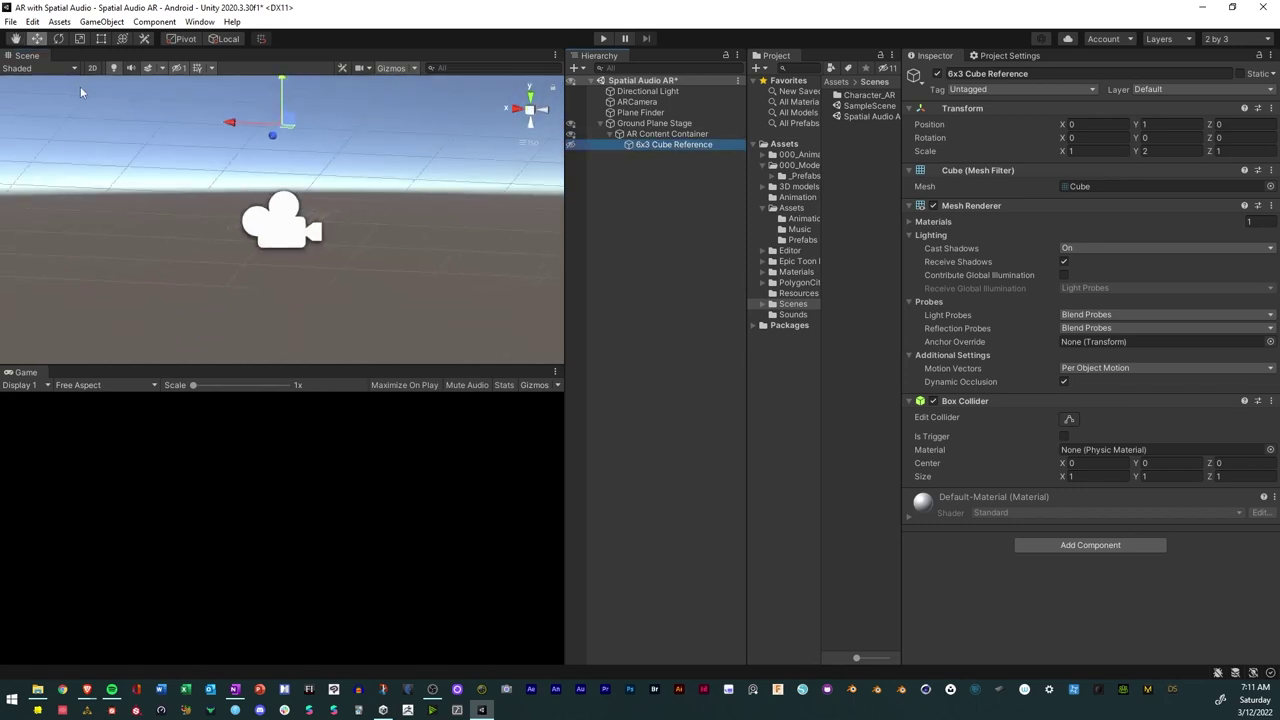
{"action": "left_click", "coordinate": [568, 144]}
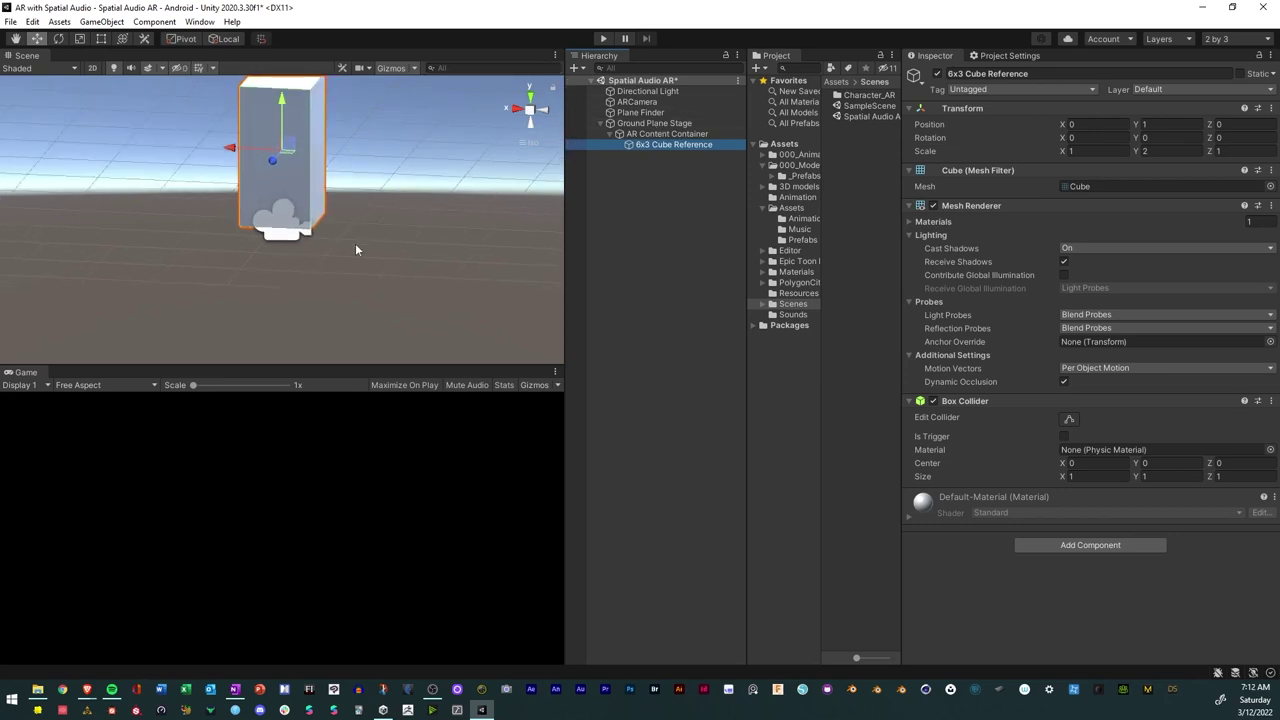
{"action": "left_click_drag", "start_coordinate": [355, 250], "coordinate": [435, 194], "text": "alt"}
{"action": "left_click", "coordinate": [518, 109]}
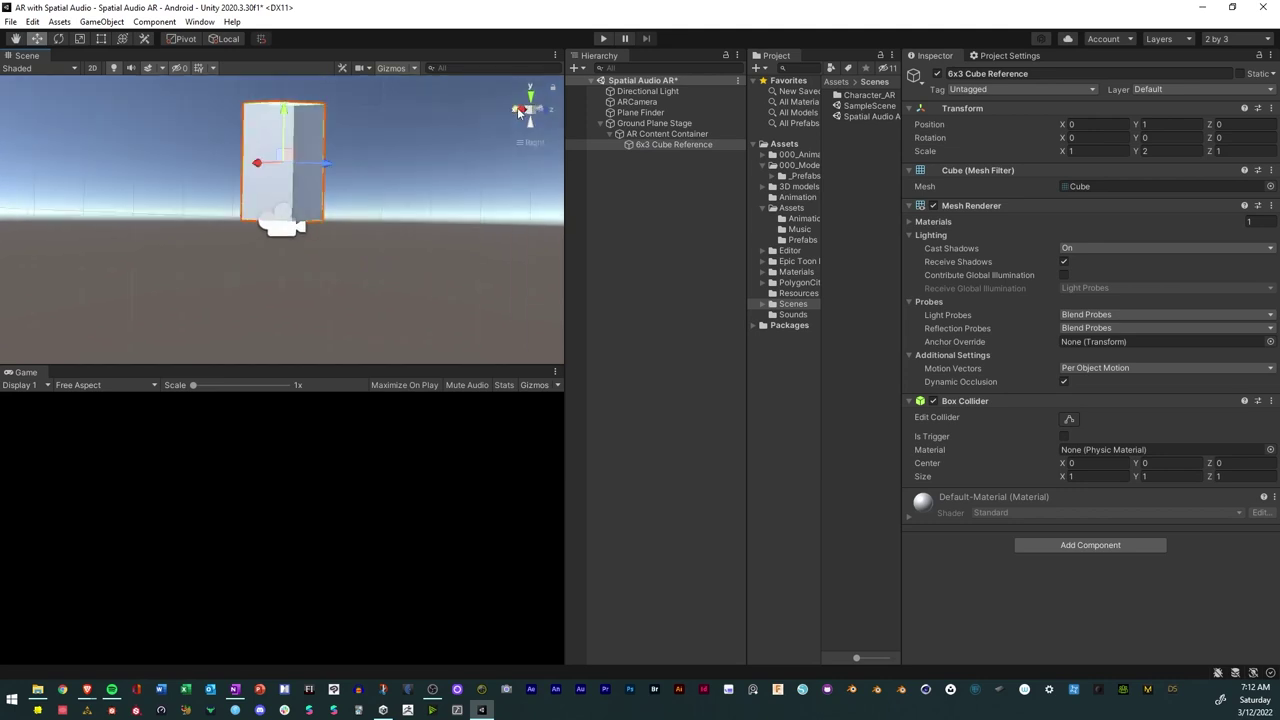
{"action": "left_click", "coordinate": [543, 111]}
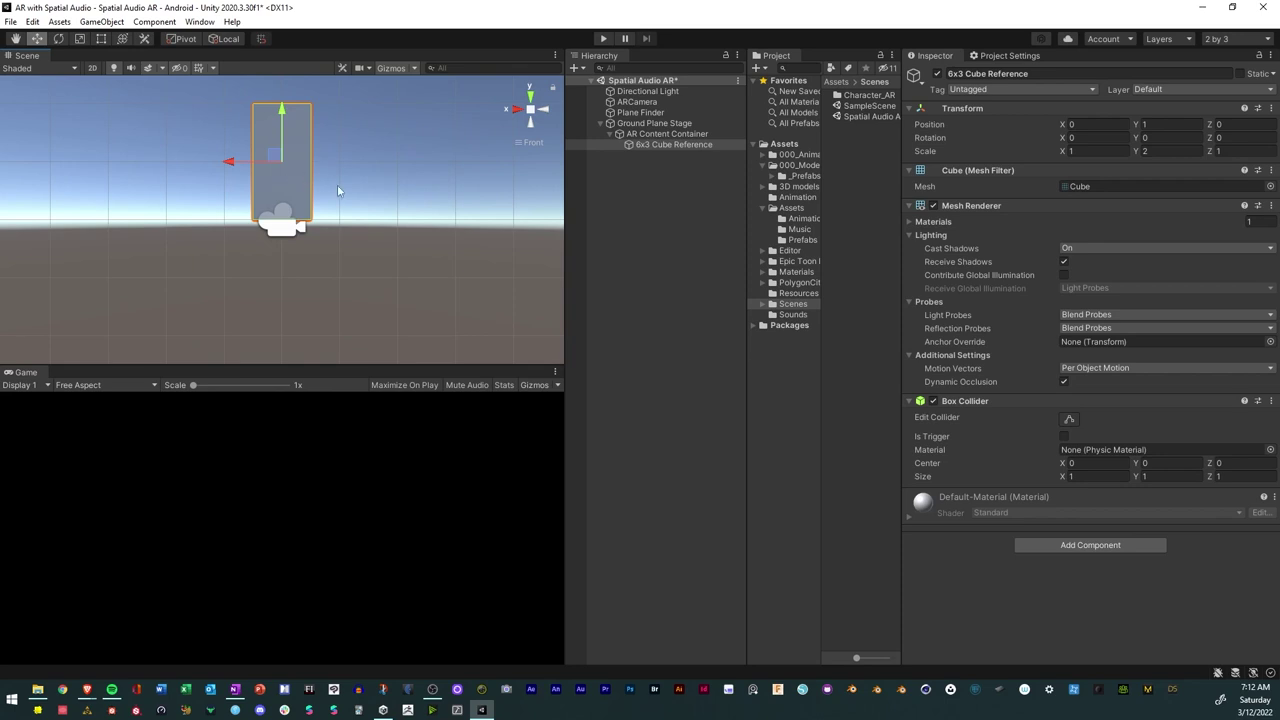
{"action": "left_click_drag", "start_coordinate": [360, 200], "coordinate": [252, 221], "text": "alt"}
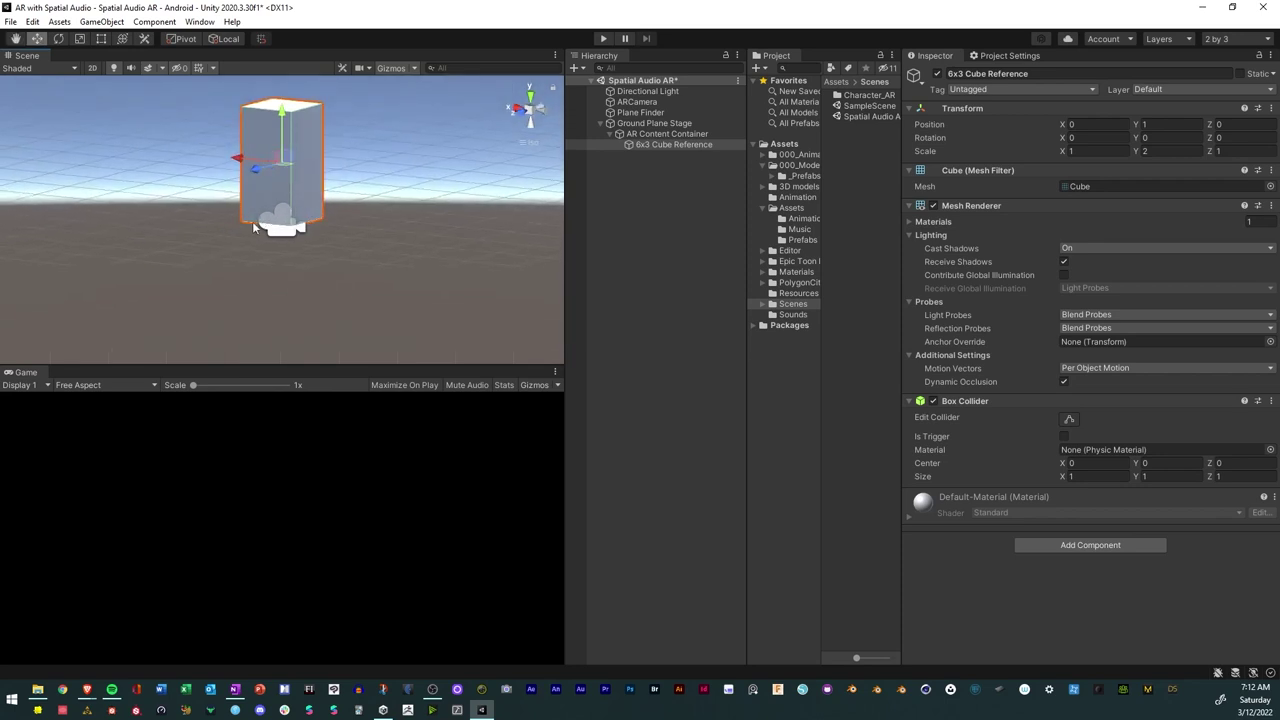
Add a cylinder under 6x3 Cube Reference and shorten it with the Rect tool handles.
{"action": "right_click", "coordinate": [652, 144]}
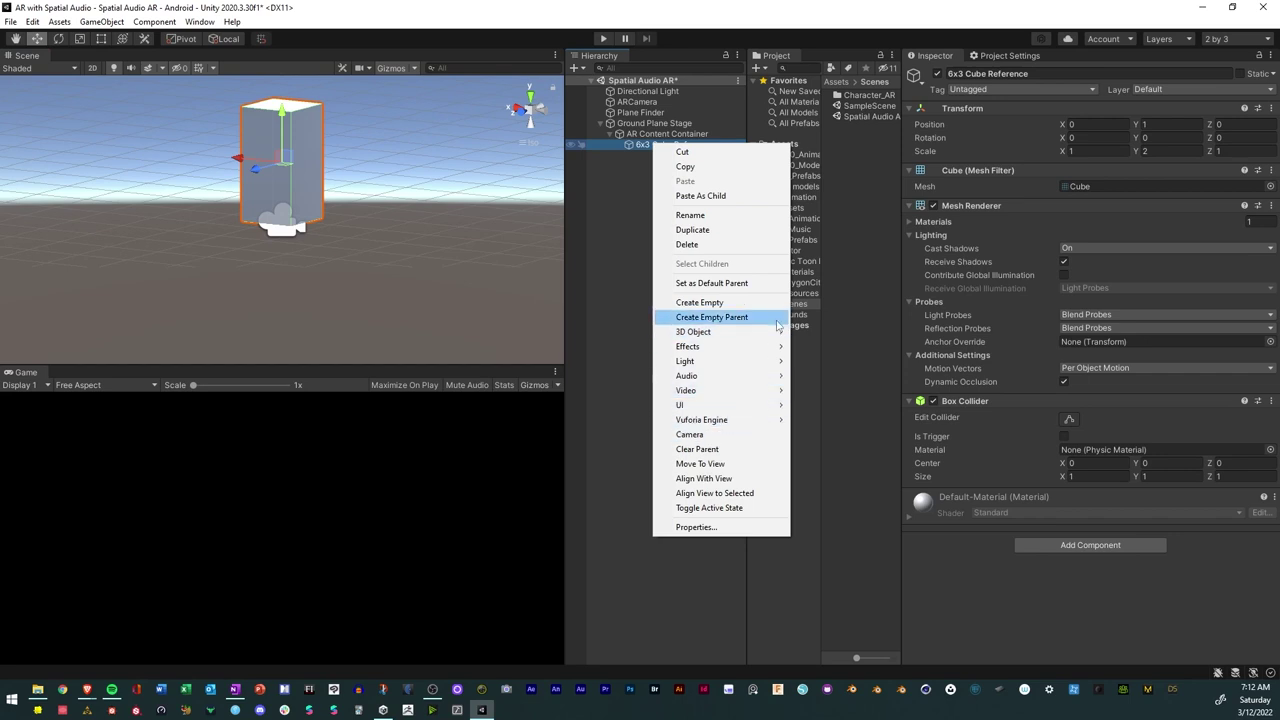
{"action": "mouse_move", "coordinate": [782, 335]}
{"action": "left_click", "coordinate": [824, 375]}
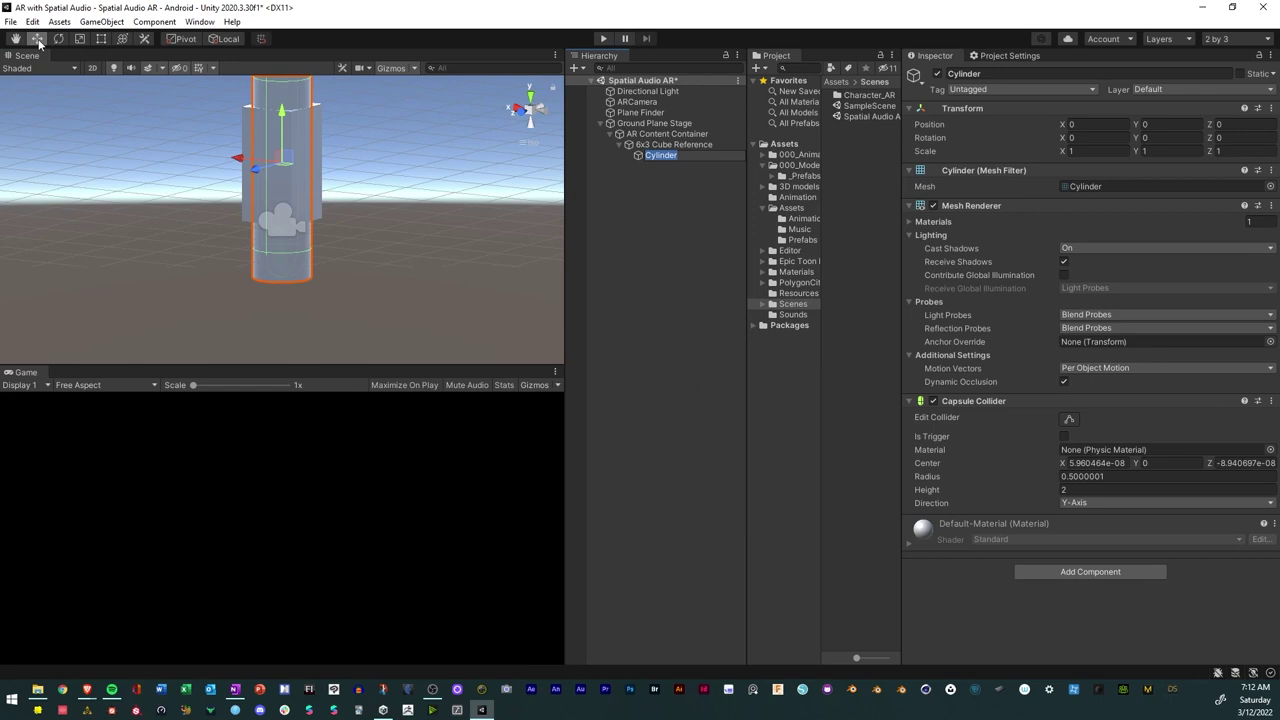
{"action": "scroll", "coordinate": [253, 124], "scroll_direction": "down", "scroll_amount": 2}
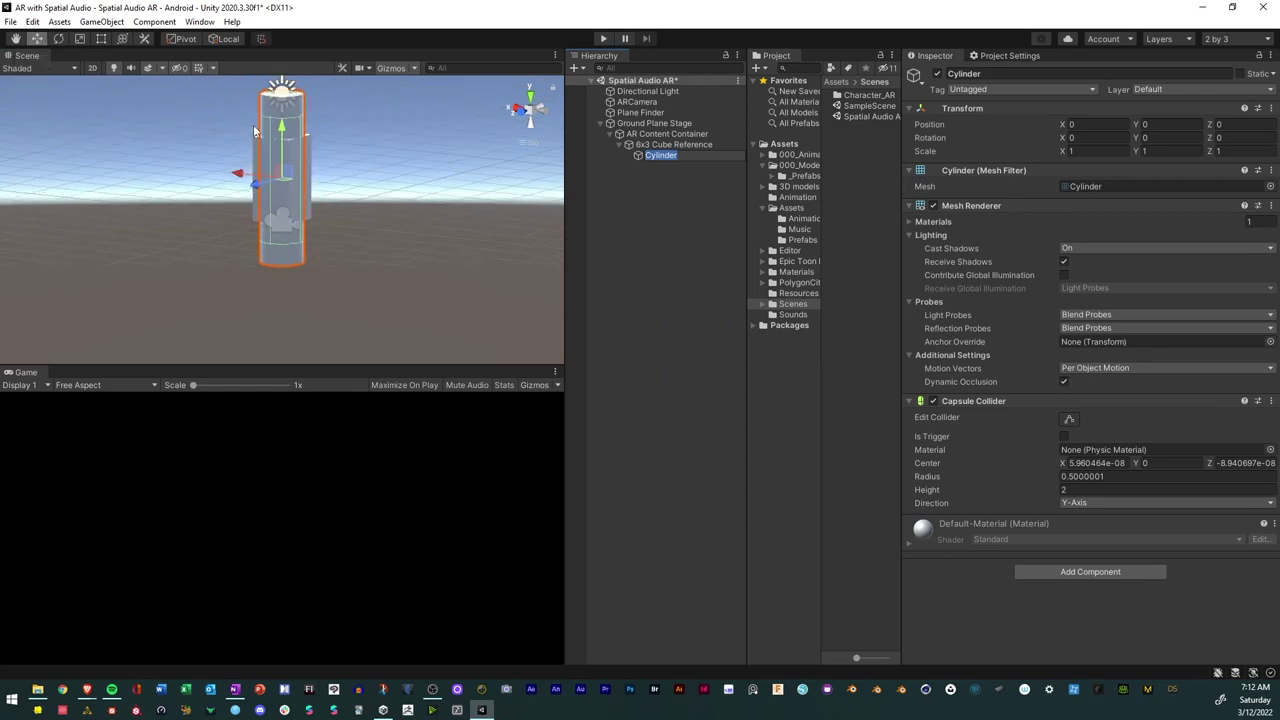
{"action": "left_click", "coordinate": [101, 38]}
{"action": "left_click_drag", "start_coordinate": [282, 90], "coordinate": [281, 206]}
{"action": "left_click_drag", "start_coordinate": [280, 262], "coordinate": [281, 247]}
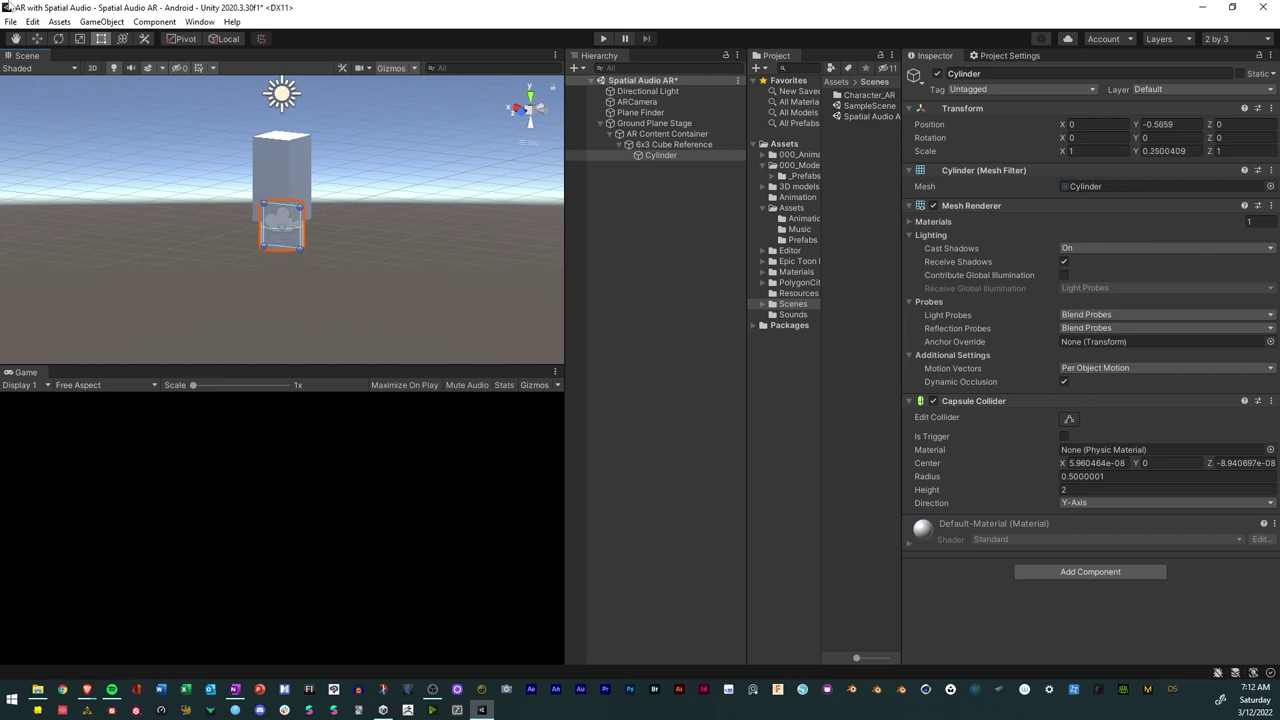
Rotate the cylinder 90° on X, raise it to the box's middle, and scale it to about 0.14×0.34×0.14.
{"action": "left_click", "coordinate": [58, 38]}
{"action": "left_click_drag", "start_coordinate": [265, 196], "coordinate": [227, 330]}
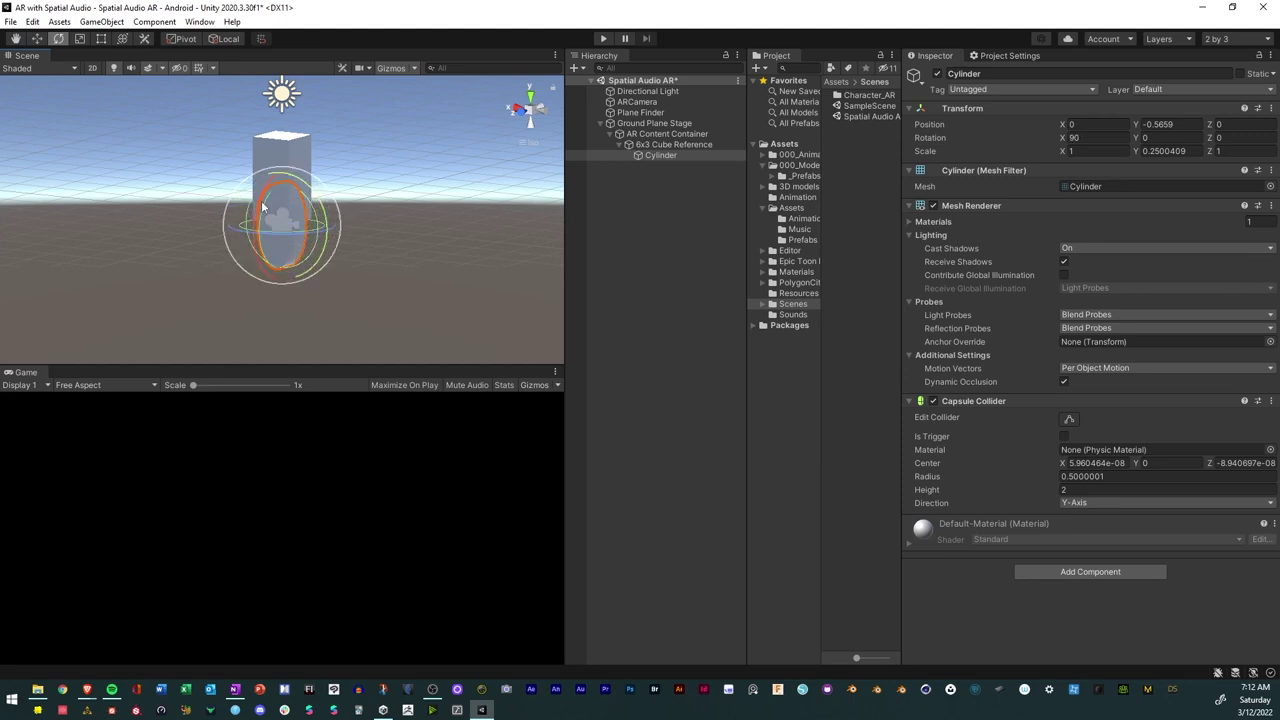
{"action": "left_click", "coordinate": [37, 39]}
{"action": "left_click_drag", "start_coordinate": [283, 280], "coordinate": [270, 230]}
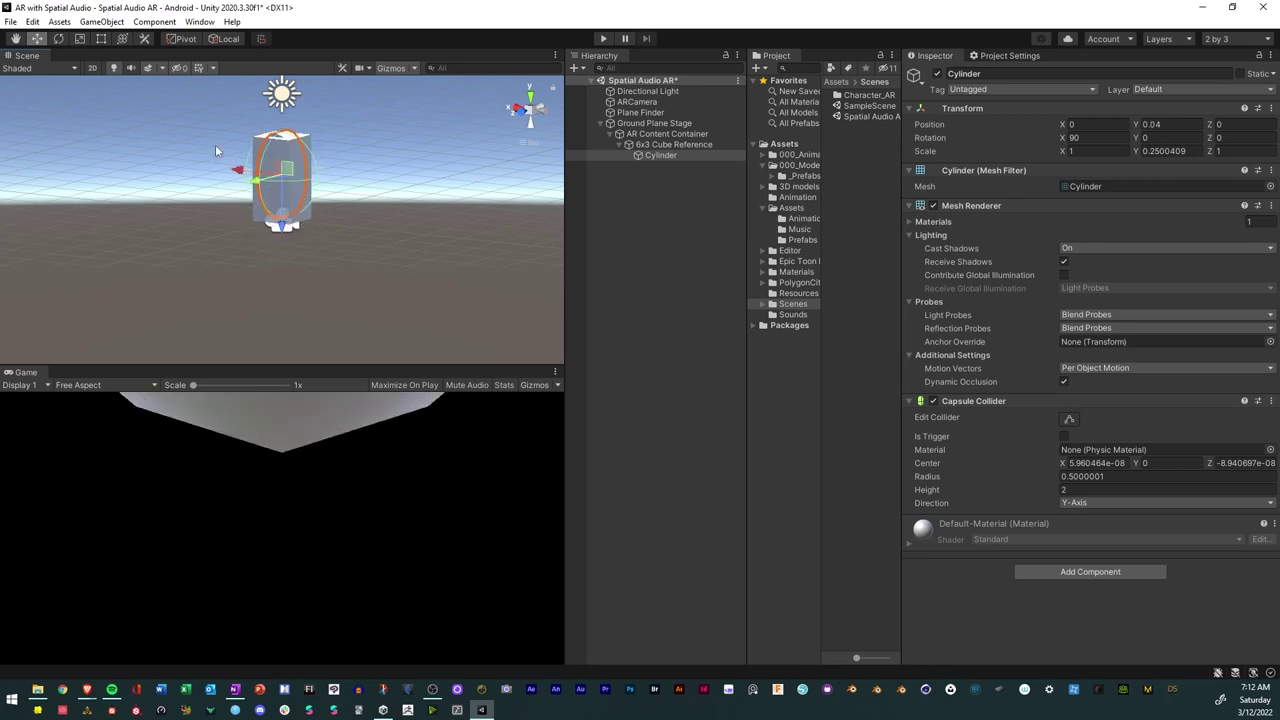
{"action": "left_click", "coordinate": [79, 39]}
{"action": "left_click_drag", "start_coordinate": [256, 181], "coordinate": [131, 190]}
{"action": "left_click_drag", "start_coordinate": [283, 179], "coordinate": [158, 133]}
Move the cylinder forward so it sits at Z 0.78.
{"action": "left_click", "coordinate": [38, 39]}
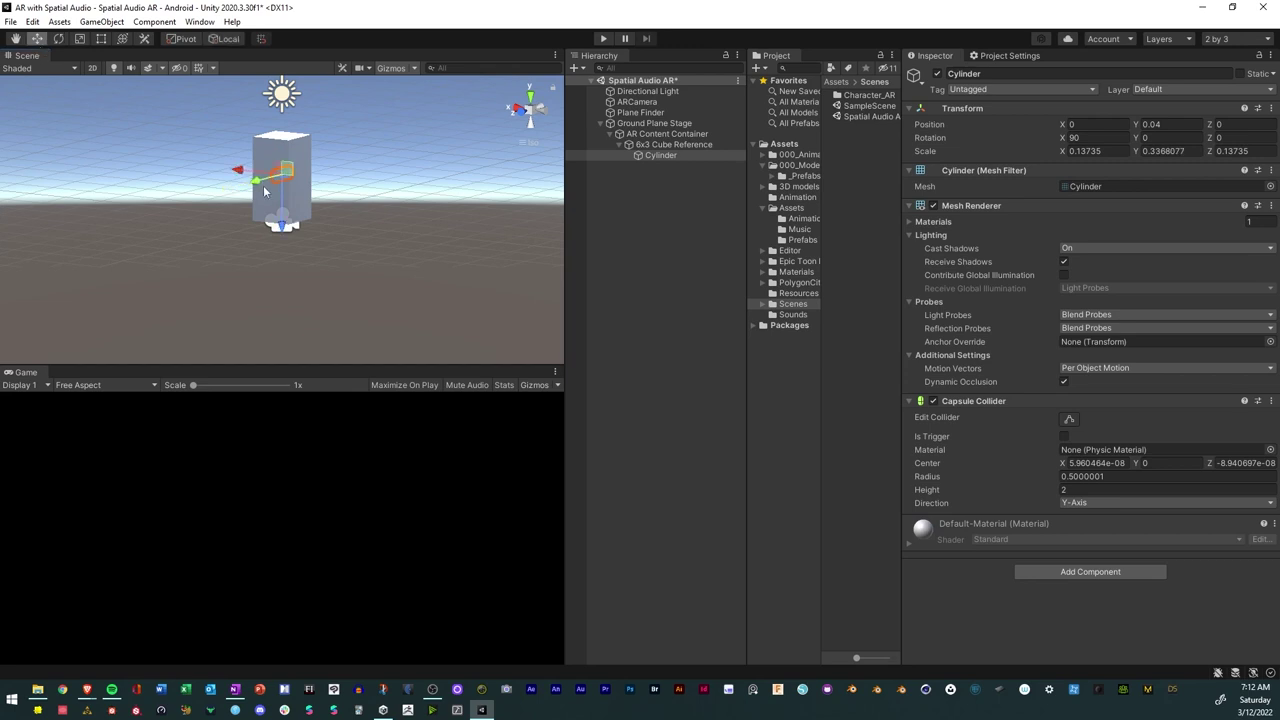
{"action": "mouse_move", "coordinate": [268, 192]}
{"action": "left_mouse_down"}
{"action": "mouse_move", "coordinate": [231, 190]}
{"action": "mouse_move", "coordinate": [250, 184]}
{"action": "left_mouse_up"}
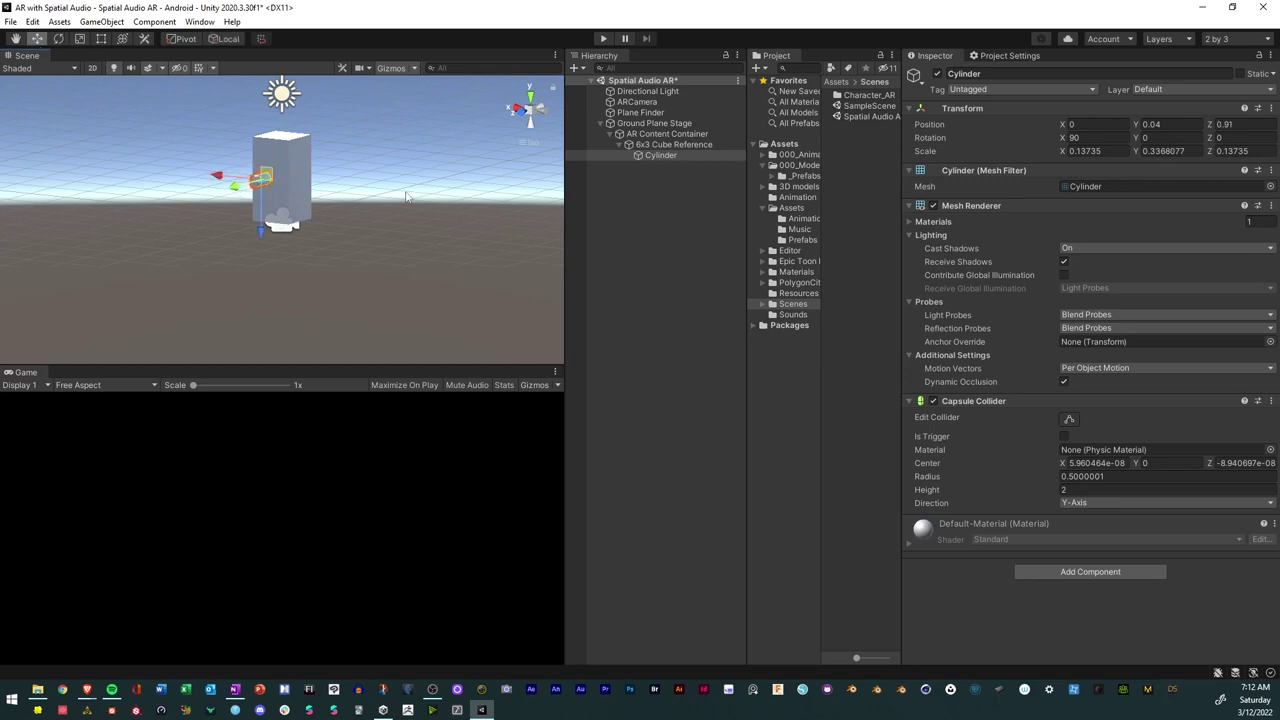
{"action": "left_click_drag", "start_coordinate": [444, 196], "coordinate": [406, 182], "text": "alt"}
{"action": "left_click_drag", "start_coordinate": [193, 111], "coordinate": [673, 209], "text": "alt"}
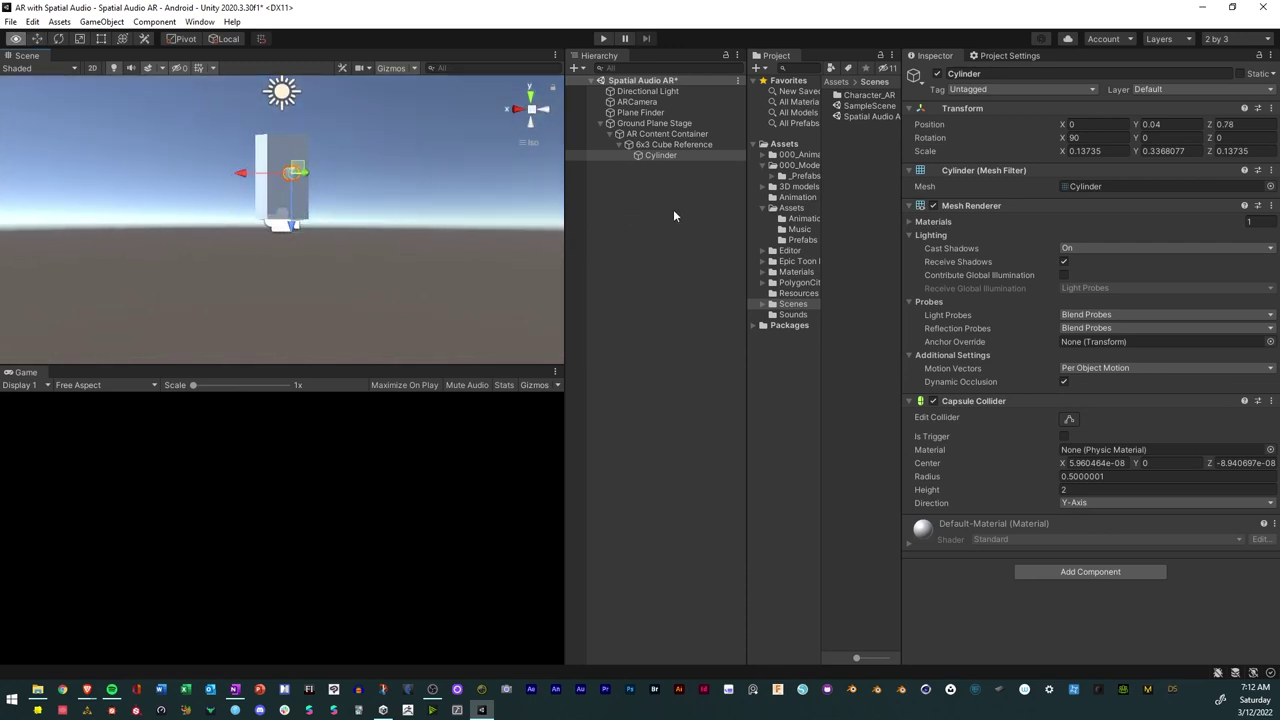
Rename the Cylinder to 'PointerCylinder' and collapse 6x3 Cube Reference in the Hierarchy.
{"action": "left_click", "coordinate": [656, 157]}
{"action": "left_click", "coordinate": [656, 155]}
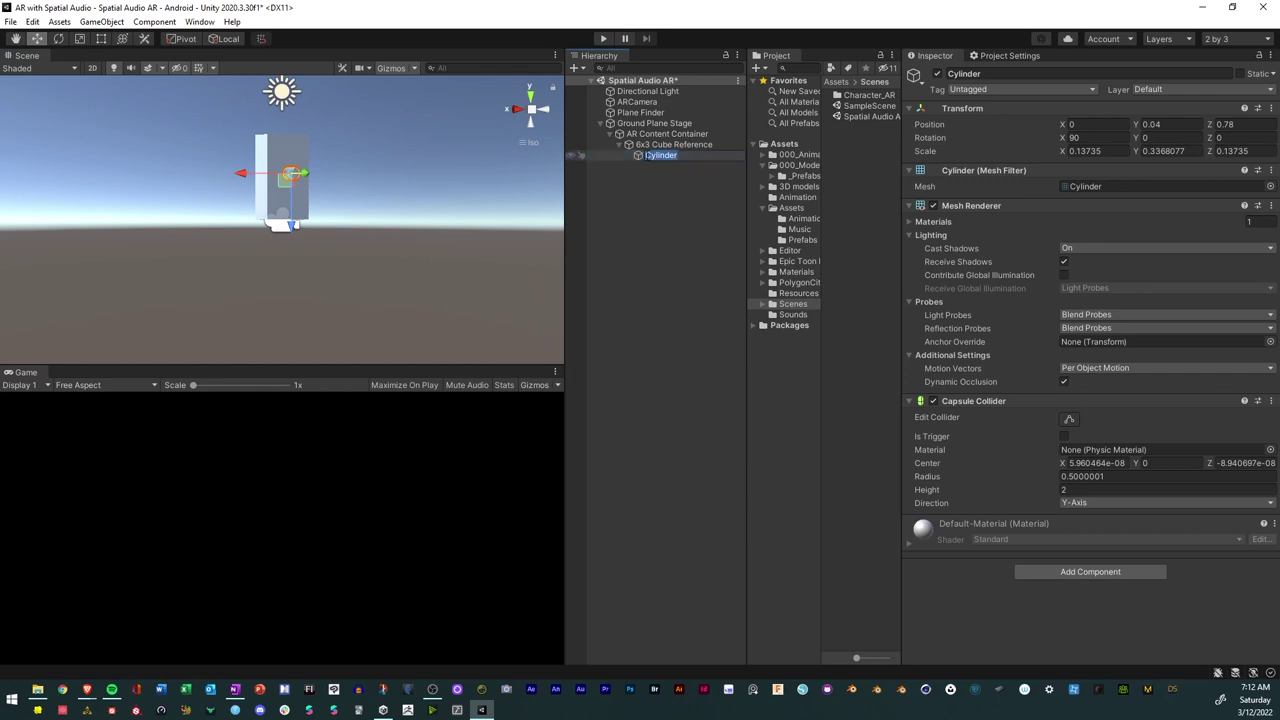
{"action": "type", "text": "Pointer"}
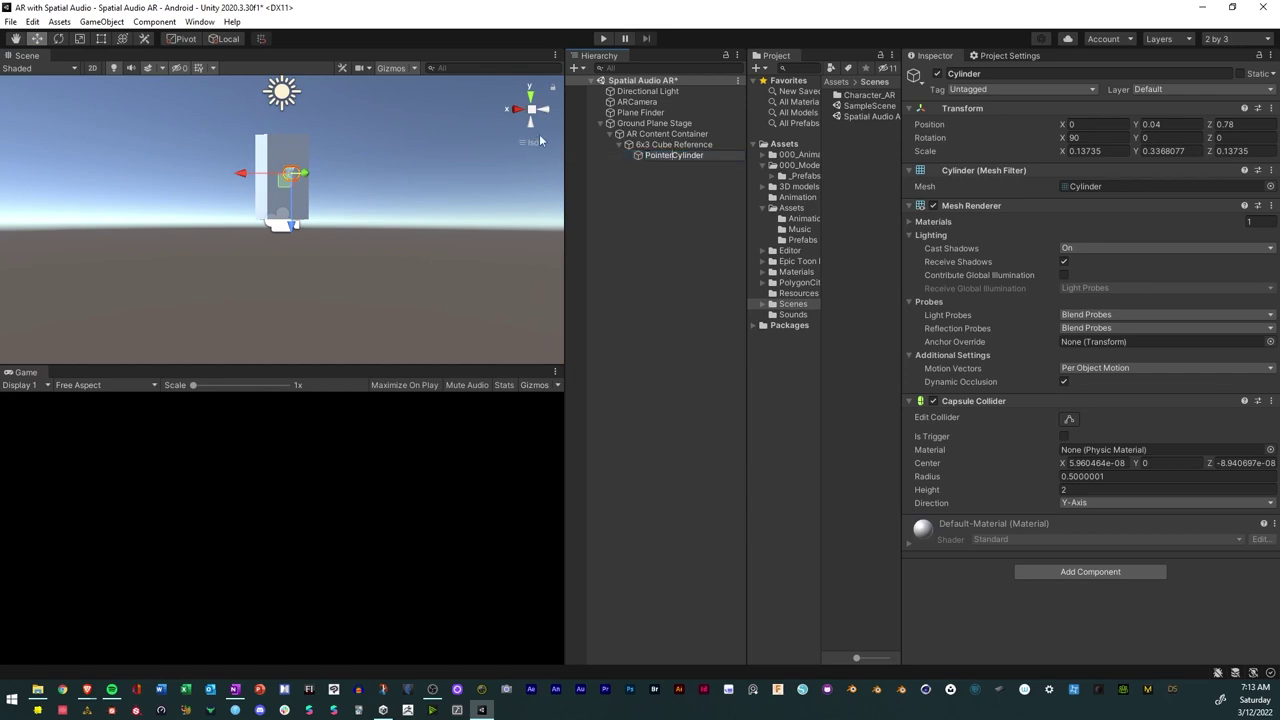
{"action": "key", "text": "Return"}
{"action": "left_click", "coordinate": [620, 144]}
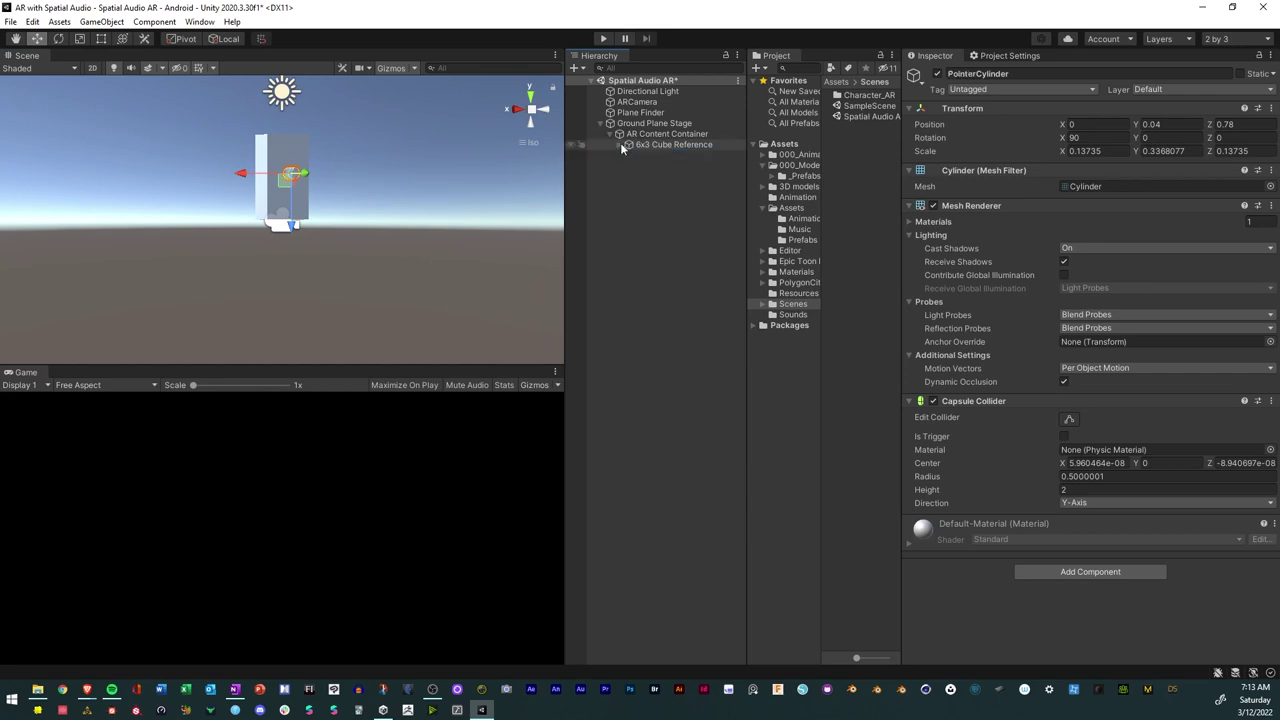
{"action": "left_click", "coordinate": [656, 202]}
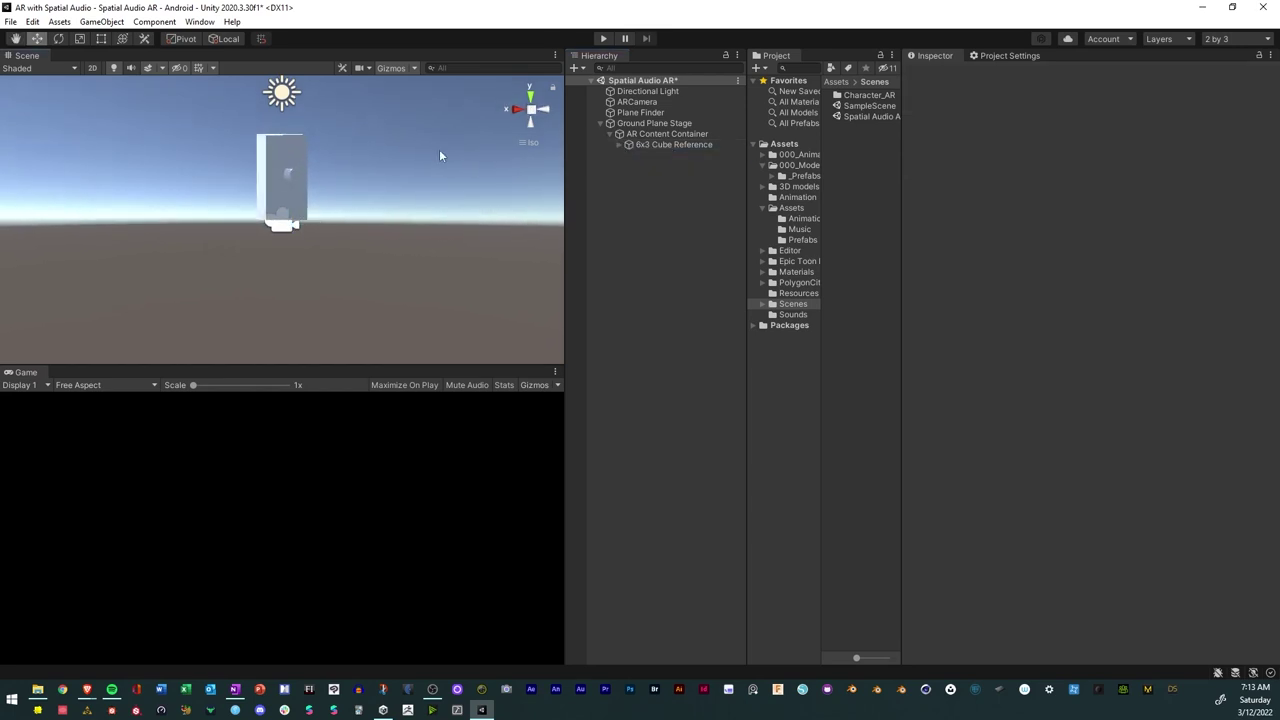
Inspect the box and pointer cylinder from perspective, front, side and back views.
{"action": "left_click", "coordinate": [531, 110]}
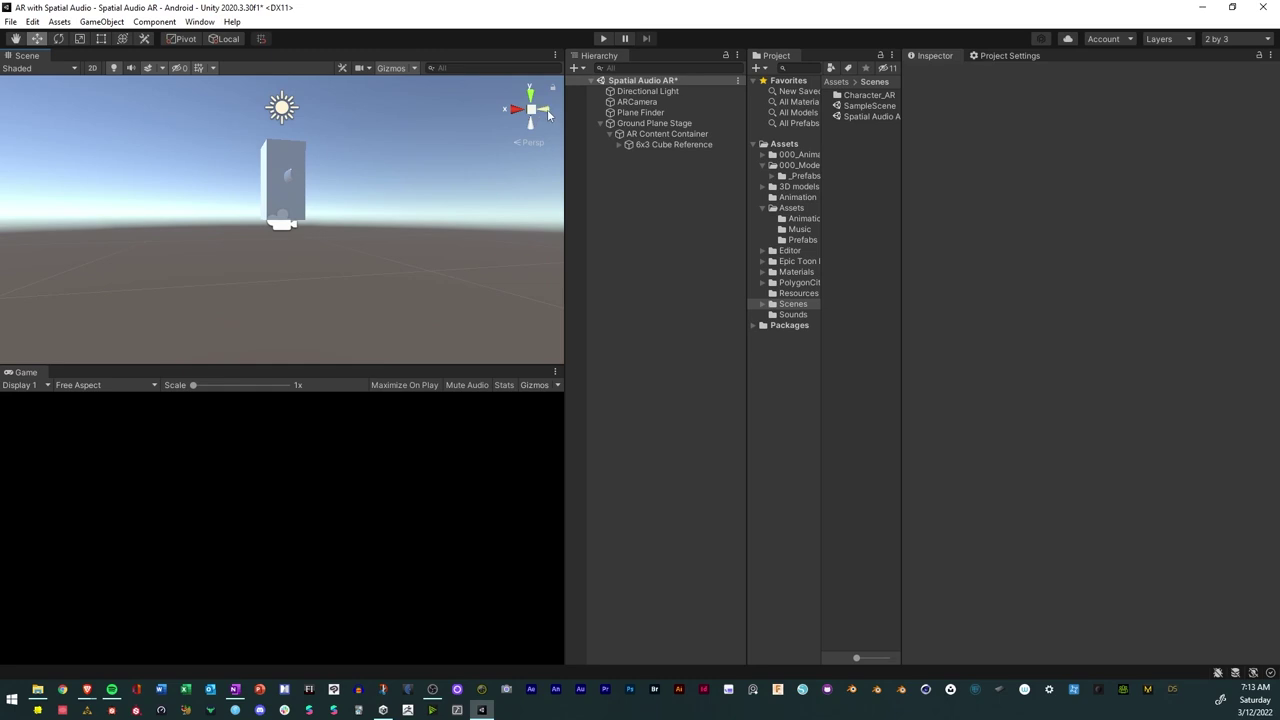
{"action": "left_click", "coordinate": [548, 116]}
{"action": "left_click", "coordinate": [525, 117]}
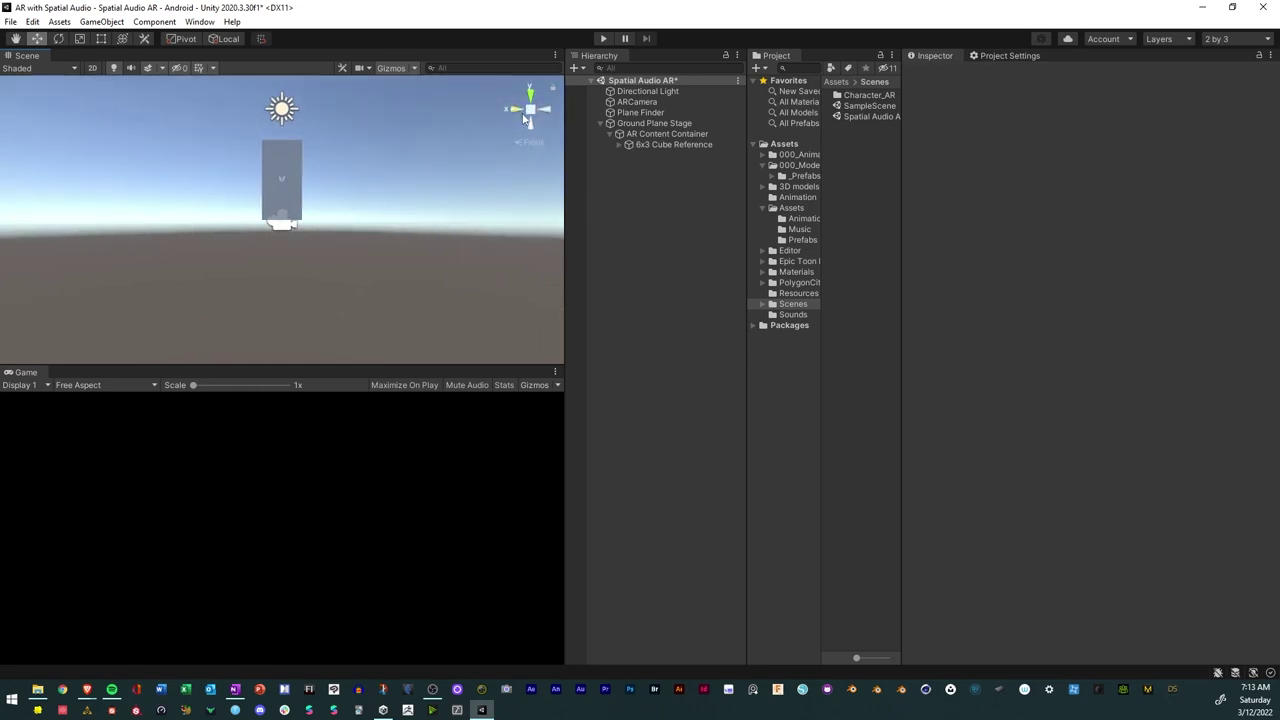
{"action": "scroll", "coordinate": [292, 168], "scroll_direction": "up", "scroll_amount": 2}
{"action": "middle_click_drag", "start_coordinate": [321, 118], "coordinate": [314, 157]}
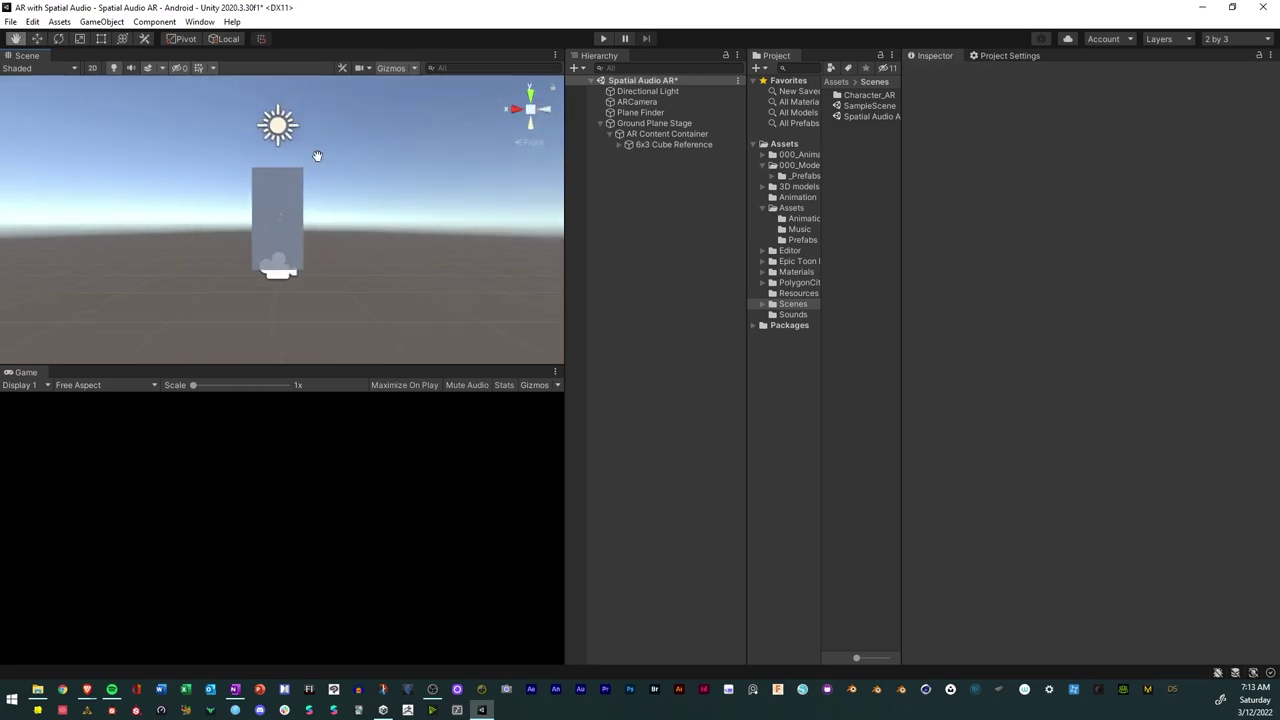
{"action": "left_click", "coordinate": [531, 110]}
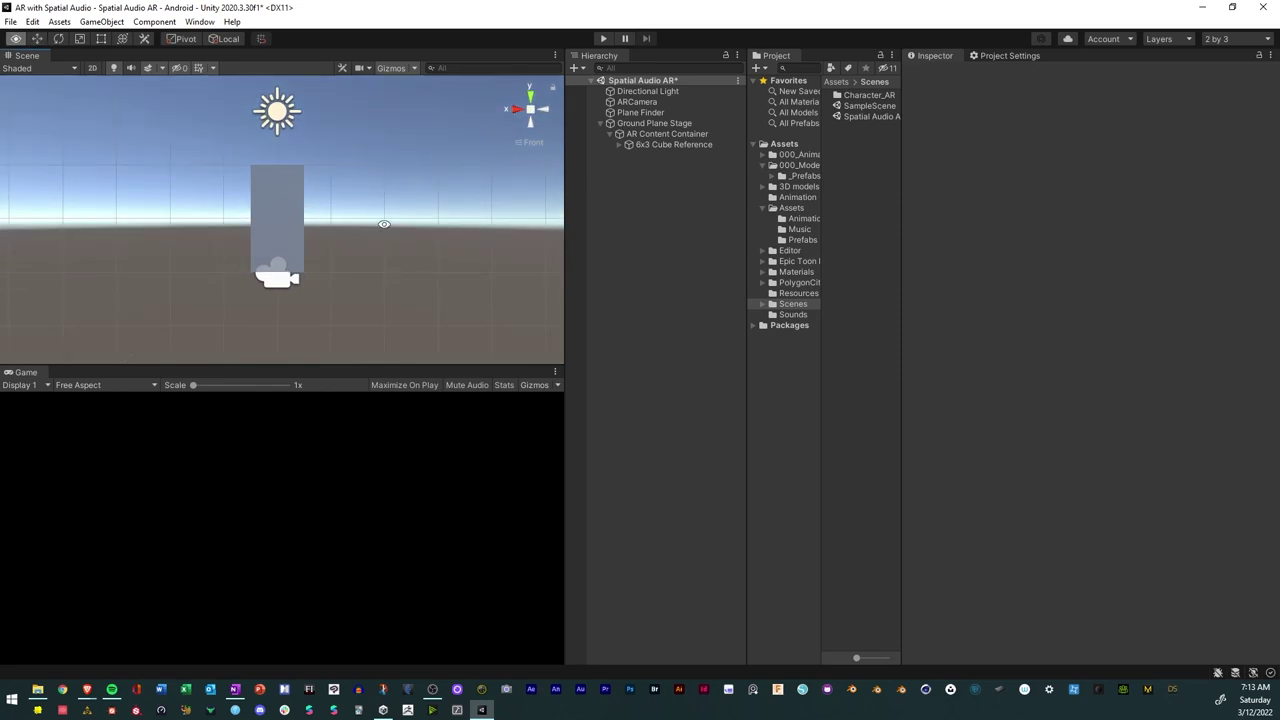
{"action": "left_click_drag", "start_coordinate": [383, 221], "coordinate": [142, 222], "text": "alt"}
{"action": "left_click", "coordinate": [518, 108]}
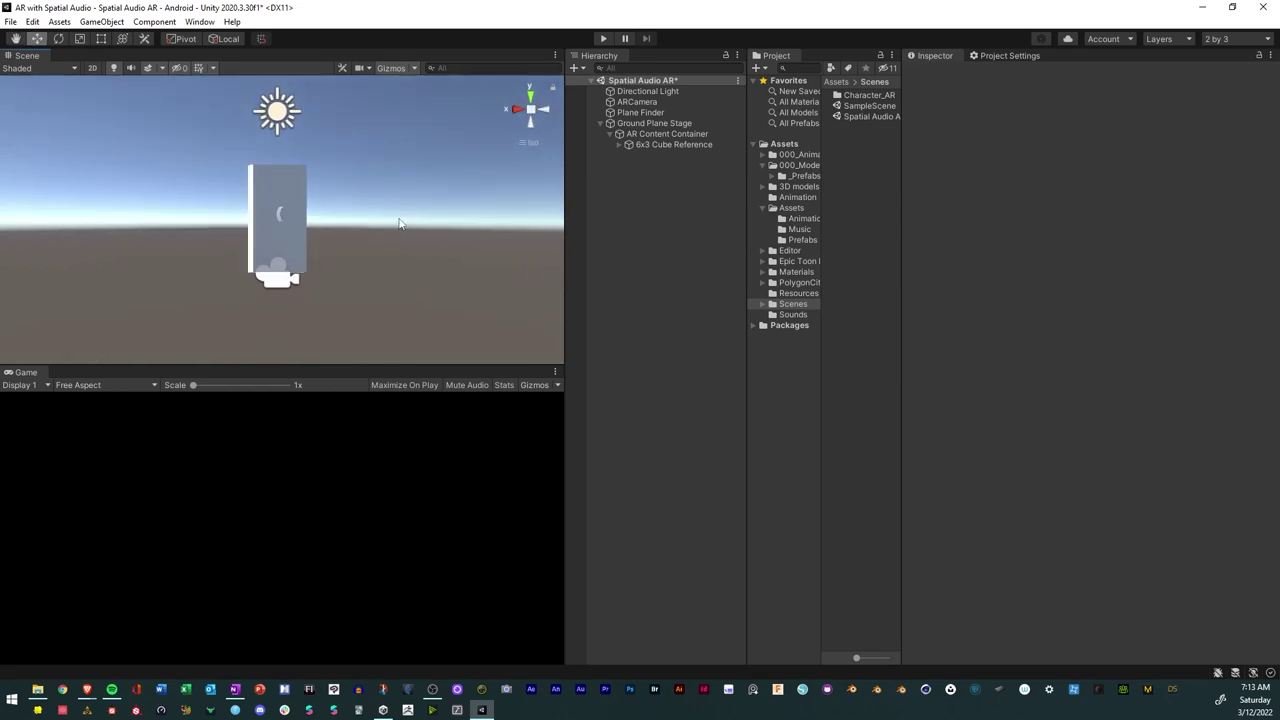
Save the Spatial Audio AR scene via File > Save, review AR Content Container, and save again.
{"action": "left_click", "coordinate": [10, 21]}
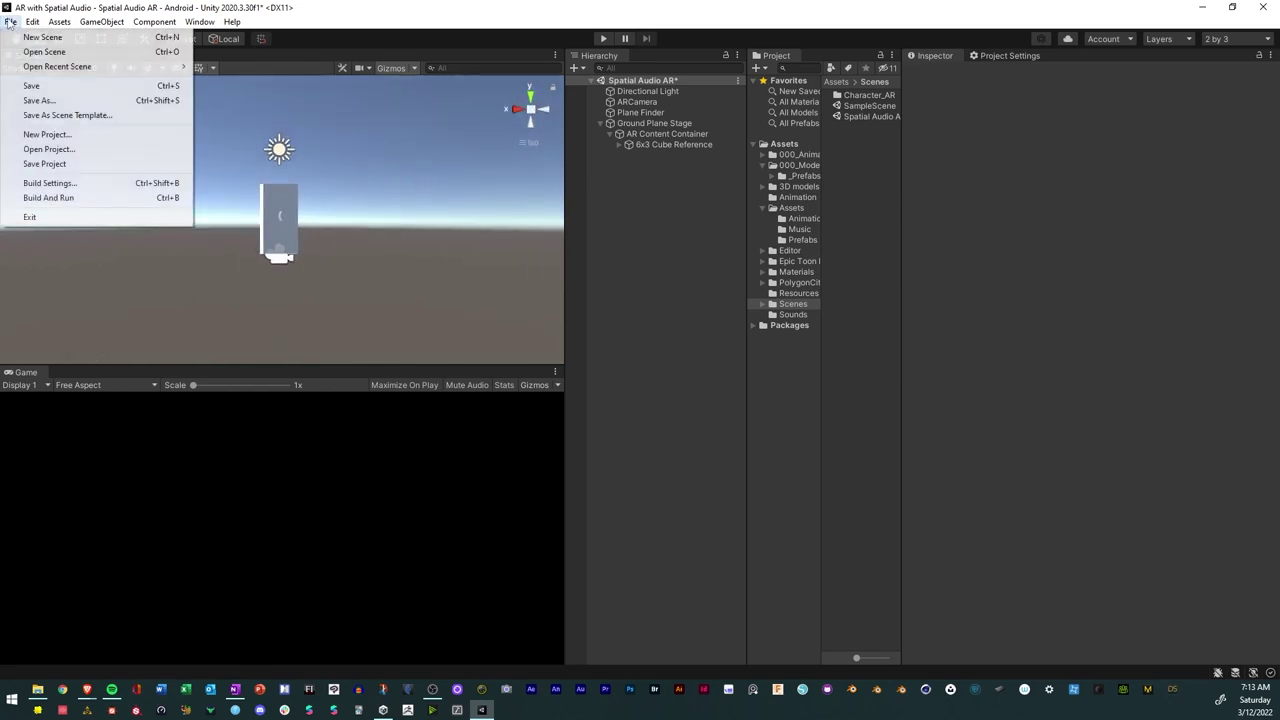
{"action": "left_click", "coordinate": [30, 86]}
{"action": "left_click_drag", "start_coordinate": [351, 168], "coordinate": [286, 226], "text": "alt"}
{"action": "left_click", "coordinate": [610, 133]}
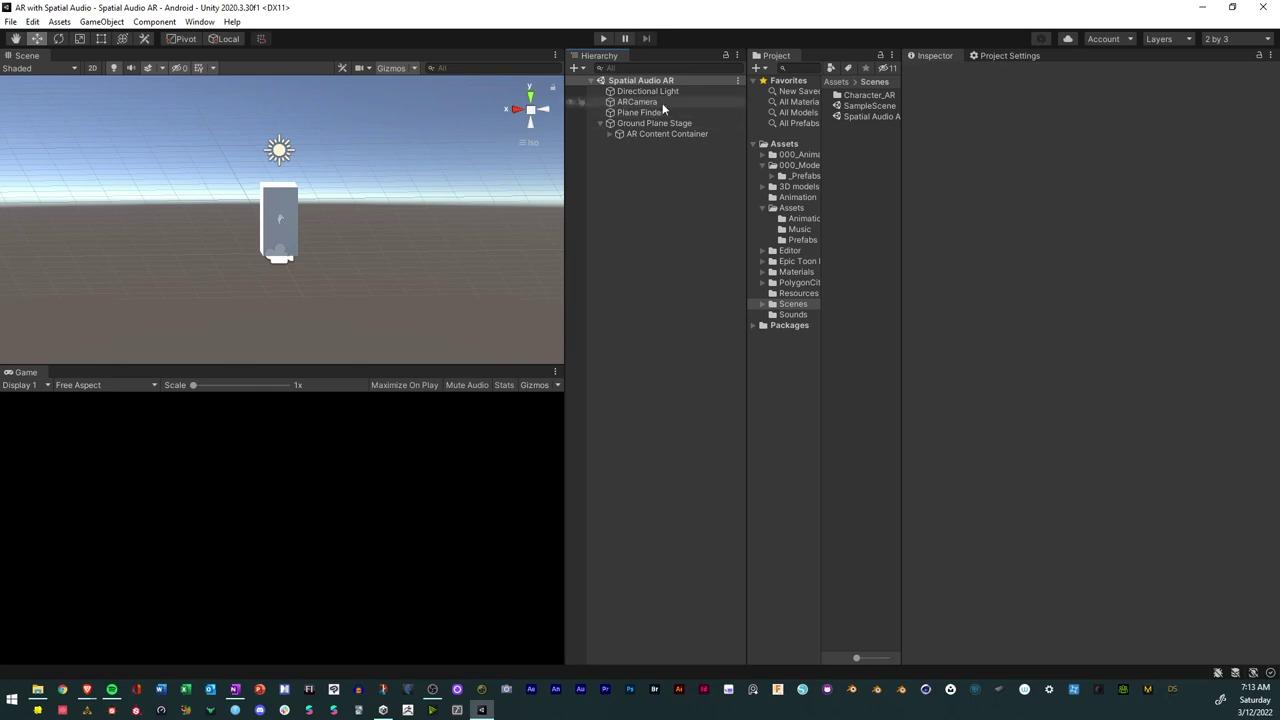
{"action": "left_click", "coordinate": [608, 133]}
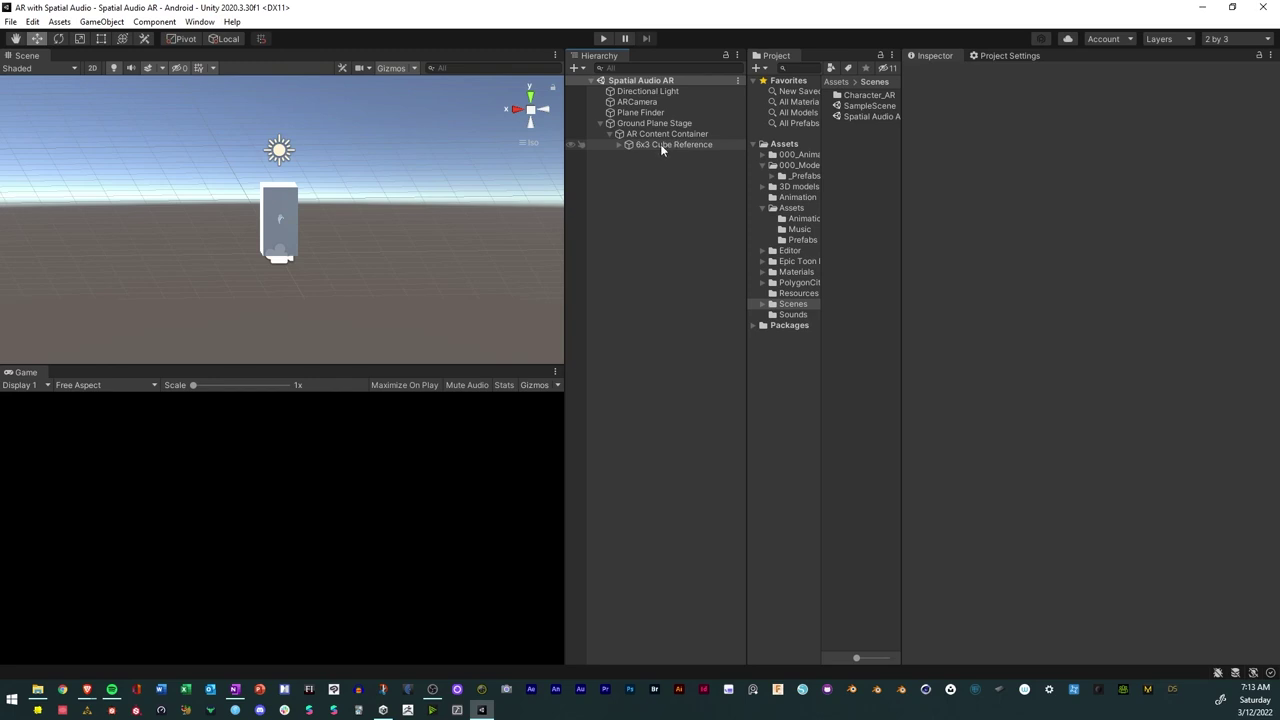
{"action": "left_click", "coordinate": [10, 21]}
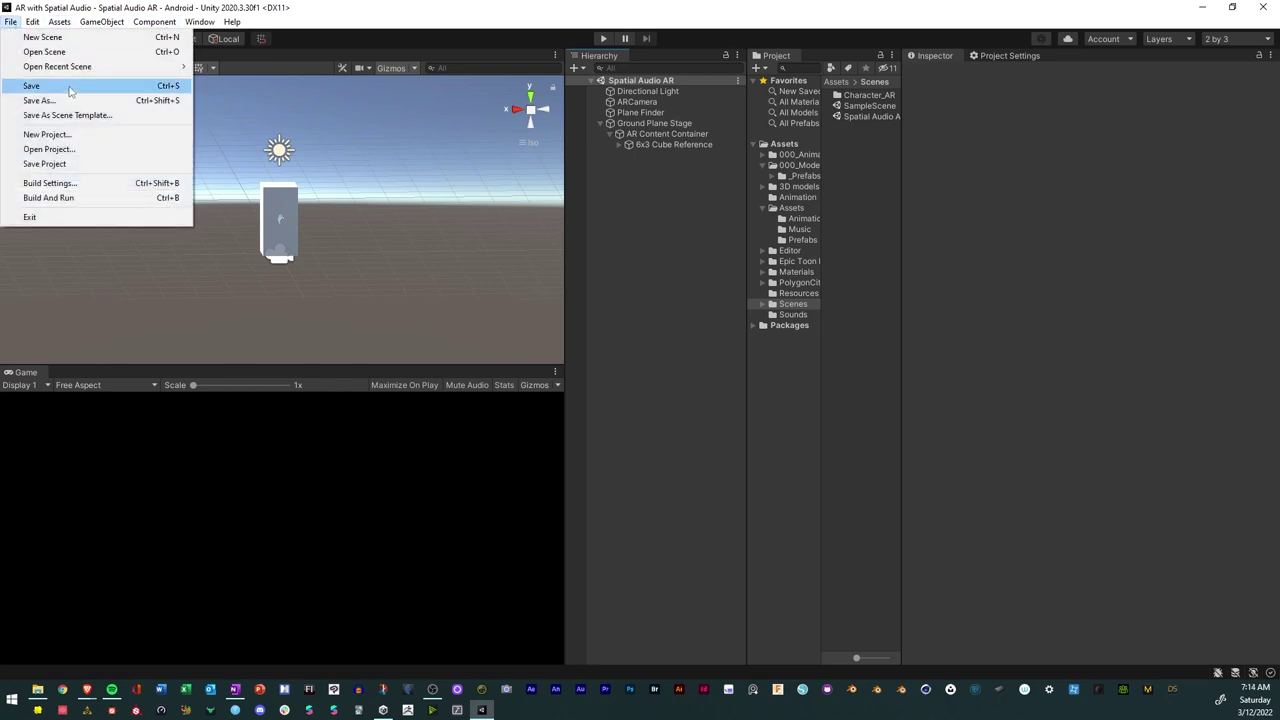
{"action": "left_click", "coordinate": [69, 88]}
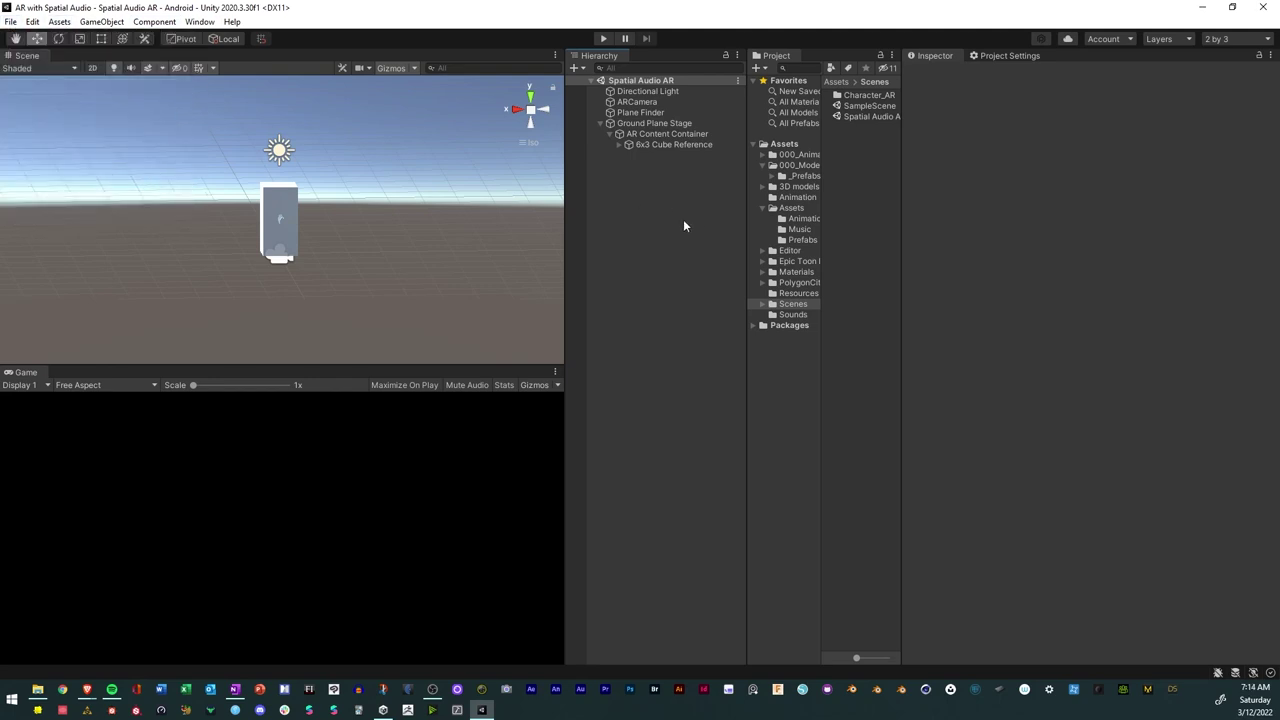
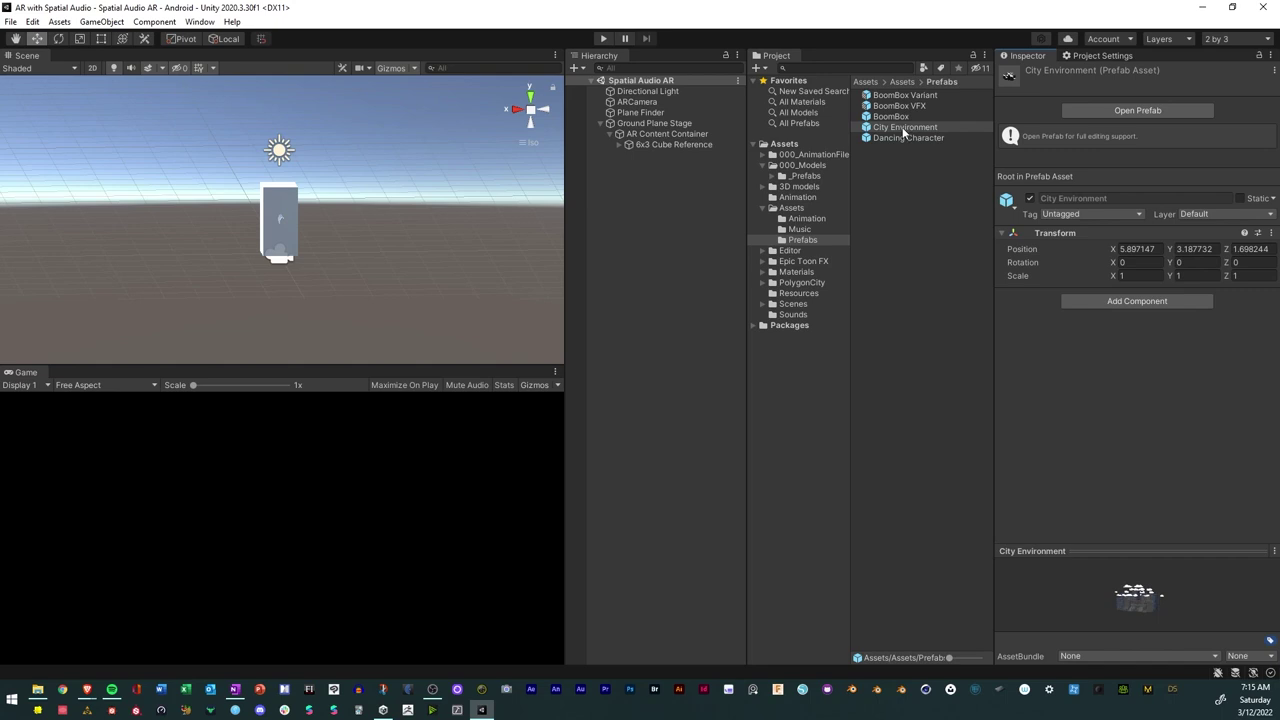
Create a new empty object in the Hierarchy and name it City.
{"action": "left_click_drag", "start_coordinate": [904, 131], "coordinate": [955, 180]}
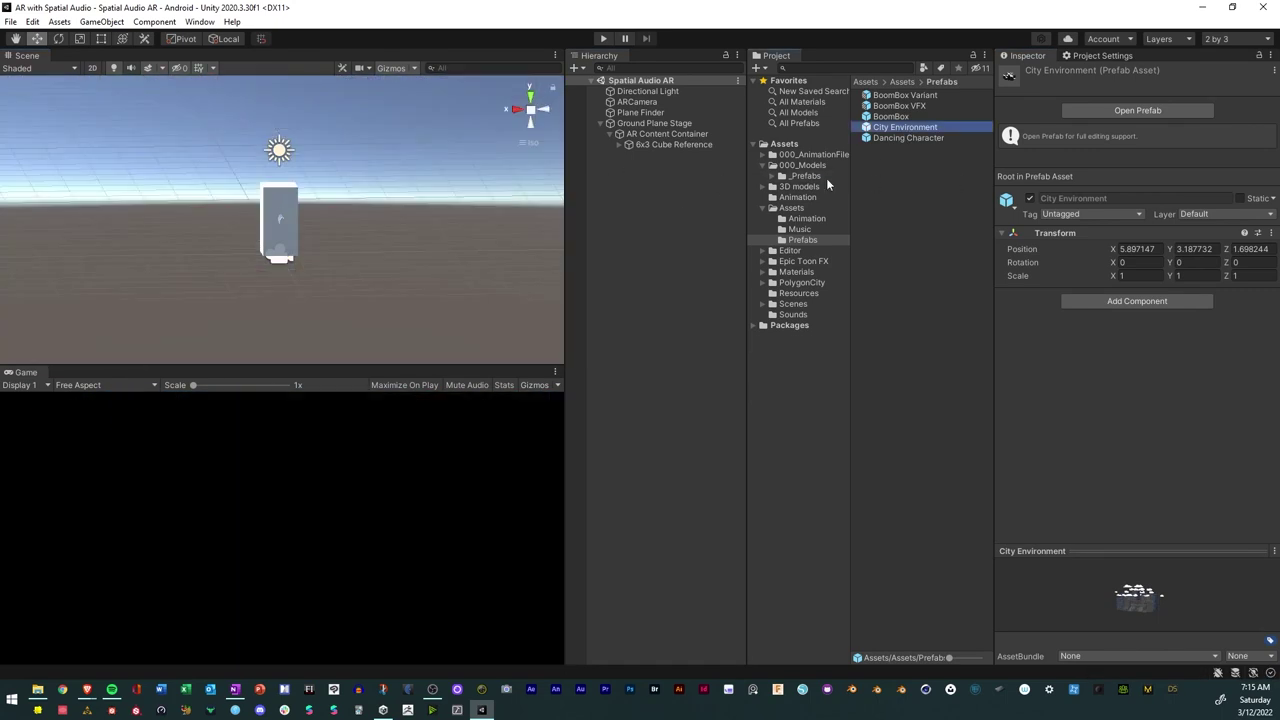
{"action": "right_click", "coordinate": [634, 186]}
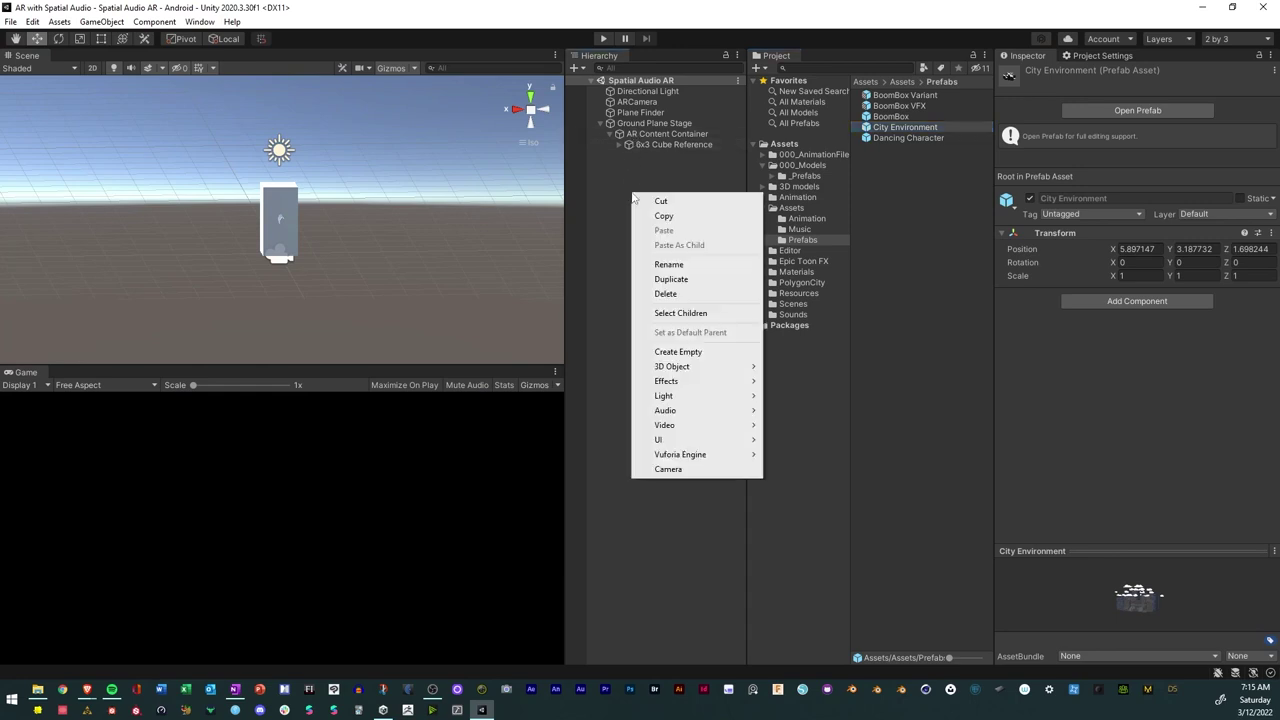
{"action": "left_click", "coordinate": [706, 352]}
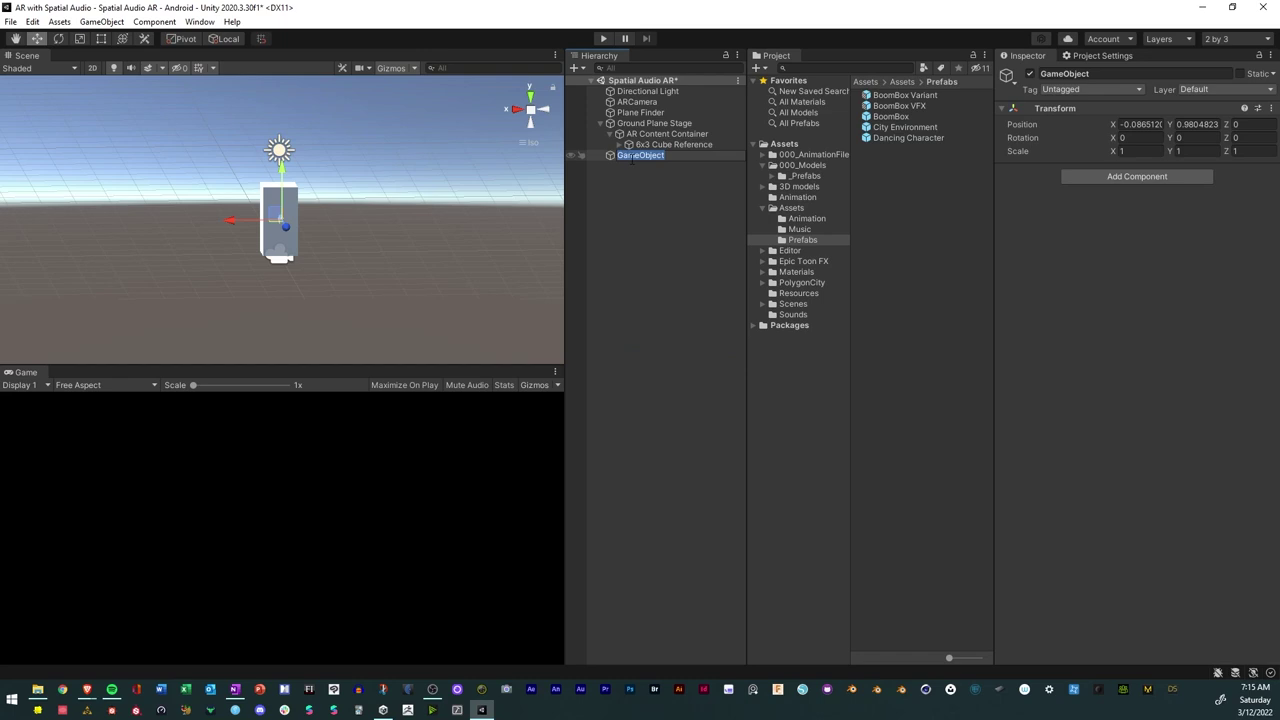
{"action": "type", "text": "City"}
{"action": "key", "text": "Return"}
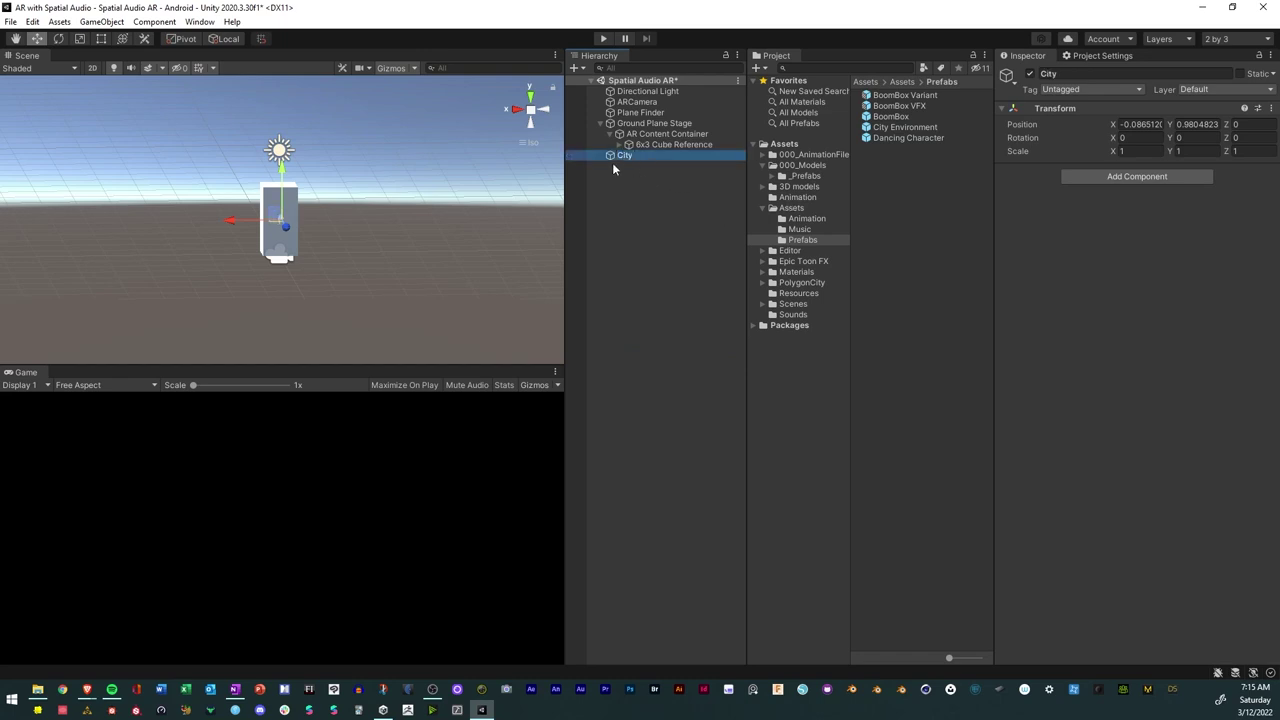
Parent City under AR Content Container and set its X and Y position to 0.
{"action": "left_click_drag", "start_coordinate": [620, 154], "coordinate": [631, 134]}
{"action": "left_click", "coordinate": [1140, 124]}
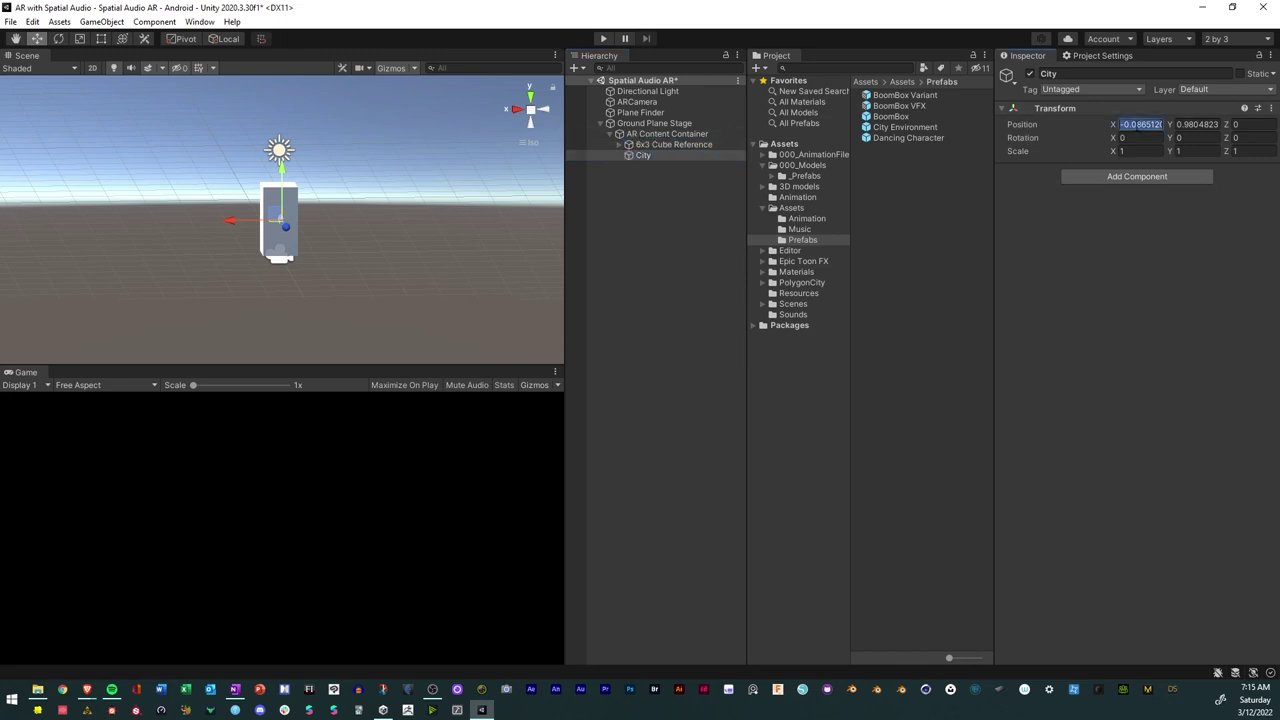
{"action": "type", "text": "0"}
{"action": "key", "text": "Tab"}
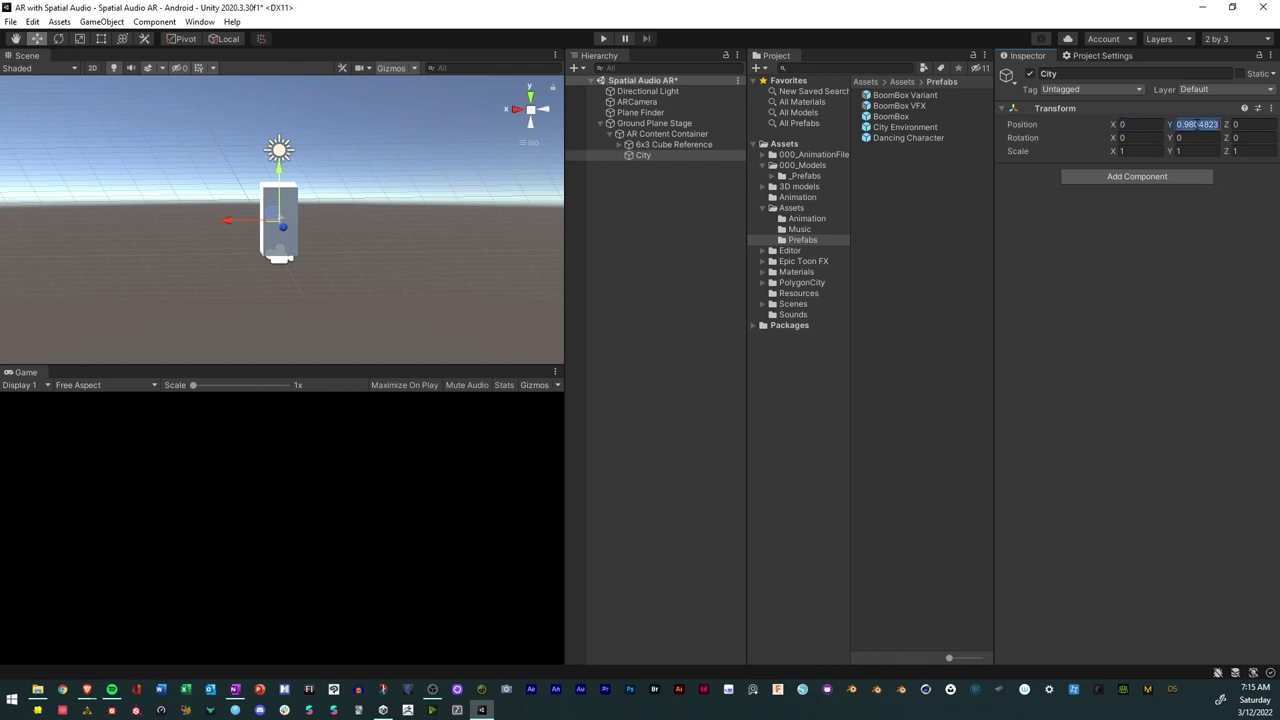
{"action": "type", "text": "0"}
{"action": "left_click_drag", "start_coordinate": [309, 277], "coordinate": [430, 275], "text": "alt"}
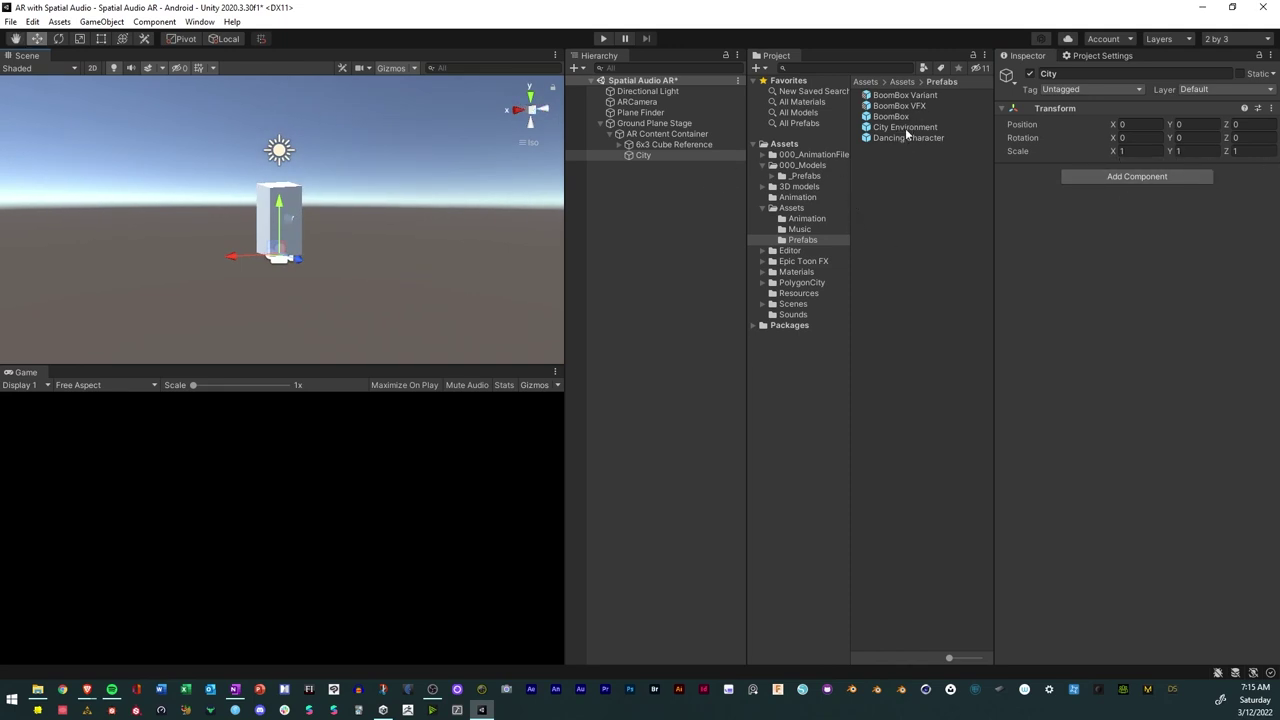
Drop the City Environment prefab into City and view the street at ground level.
{"action": "left_click_drag", "start_coordinate": [905, 128], "coordinate": [645, 156]}
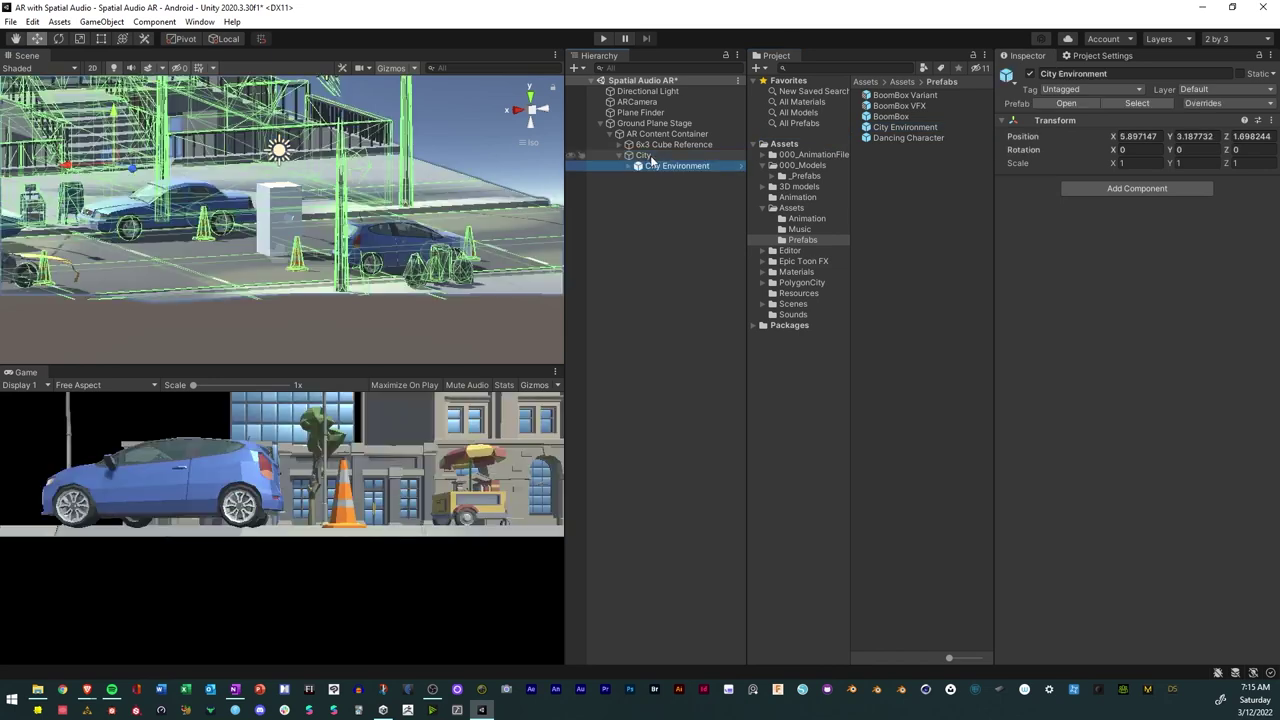
{"action": "left_click_drag", "start_coordinate": [300, 260], "coordinate": [270, 475], "text": "alt"}
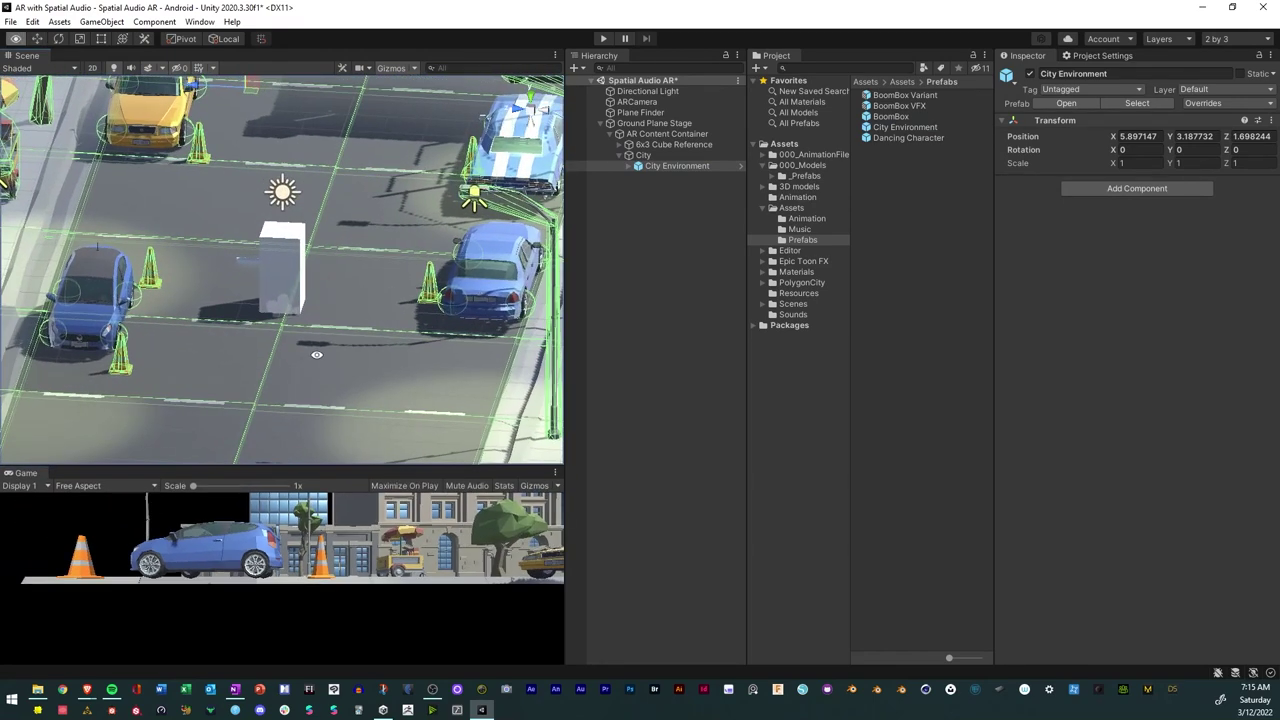
{"action": "left_click_drag", "start_coordinate": [317, 354], "coordinate": [850, 380], "text": "alt"}
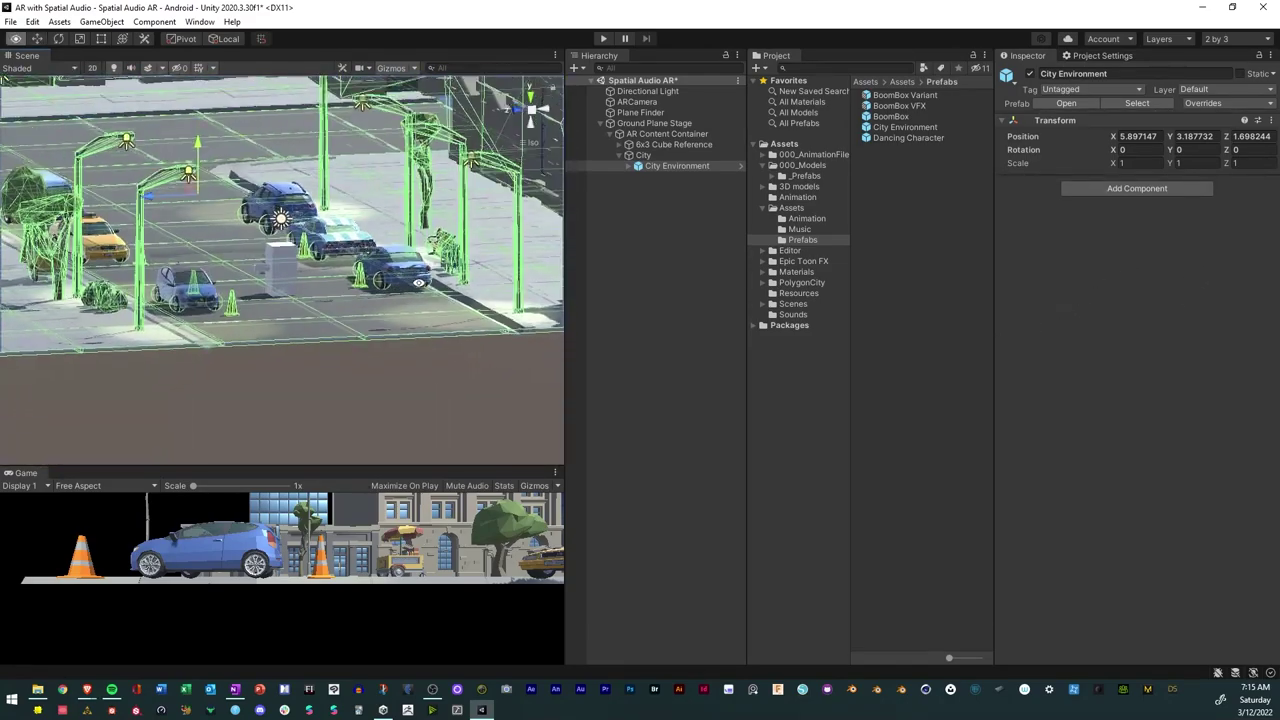
Rotate City Environment 90 degrees around the Y axis.
{"action": "left_click", "coordinate": [58, 38]}
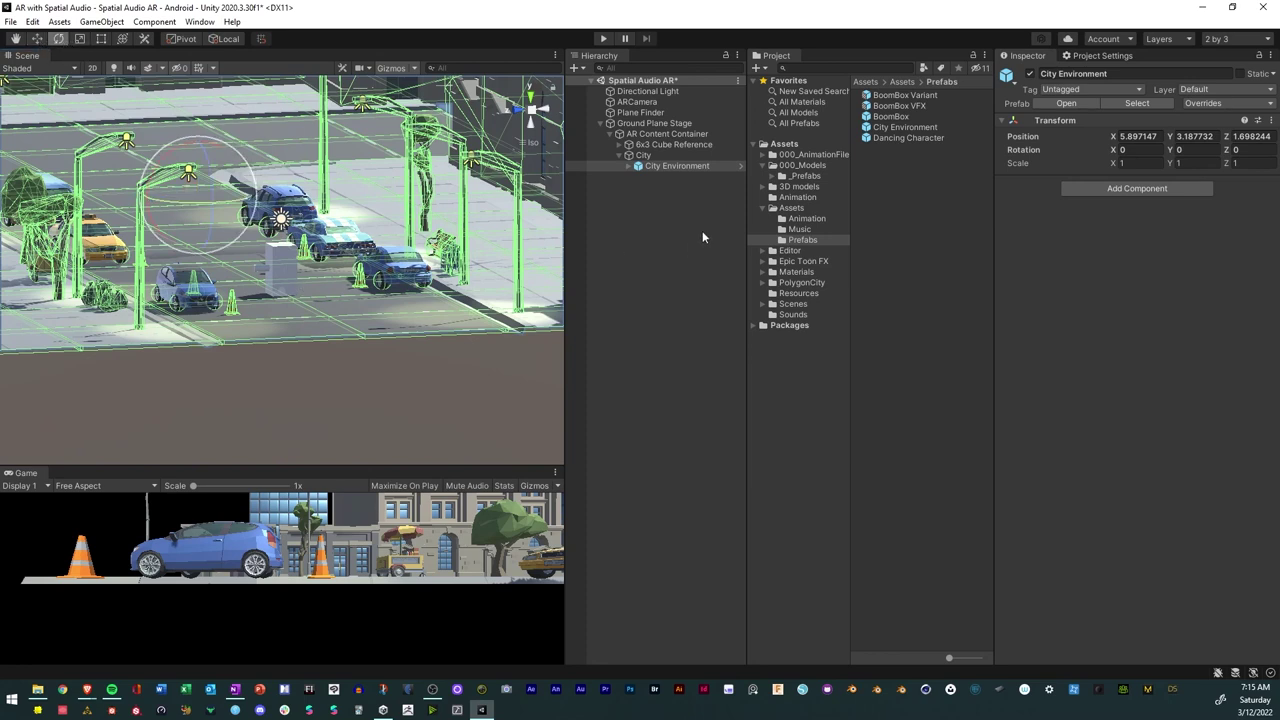
{"action": "left_click", "coordinate": [706, 166]}
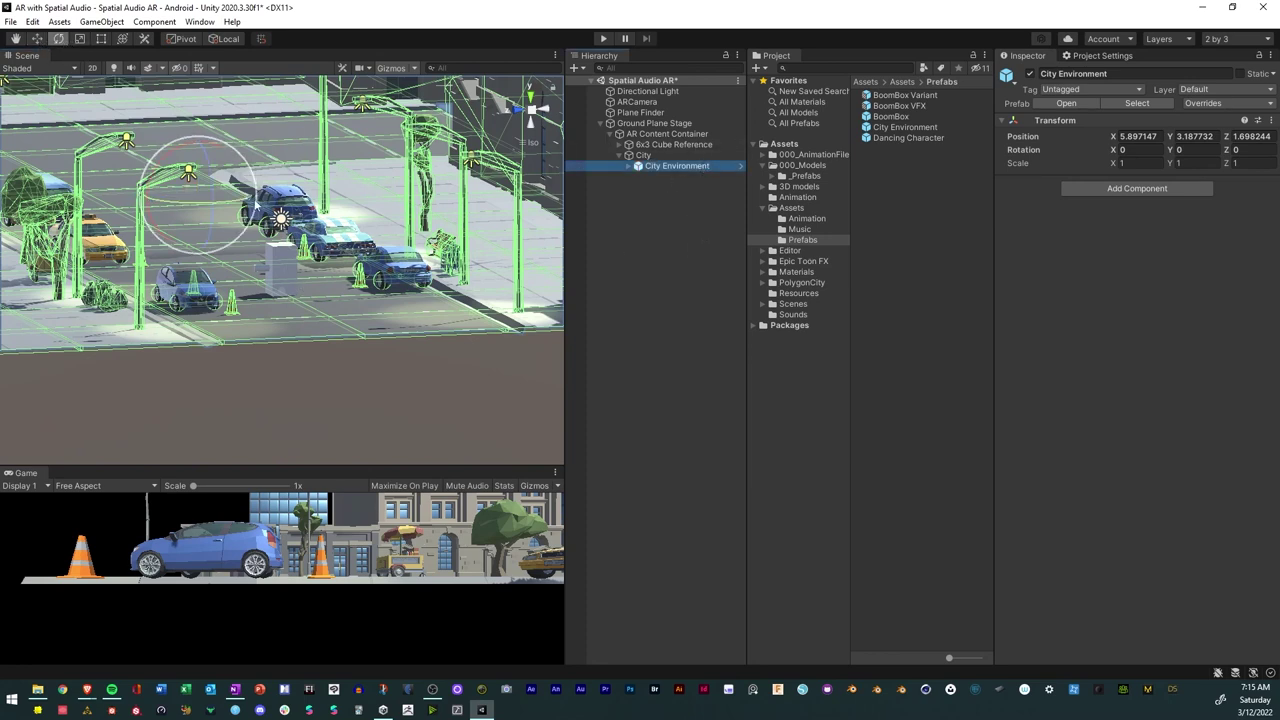
{"action": "left_click", "coordinate": [240, 203]}
{"action": "left_click_drag", "start_coordinate": [238, 201], "coordinate": [222, 231]}
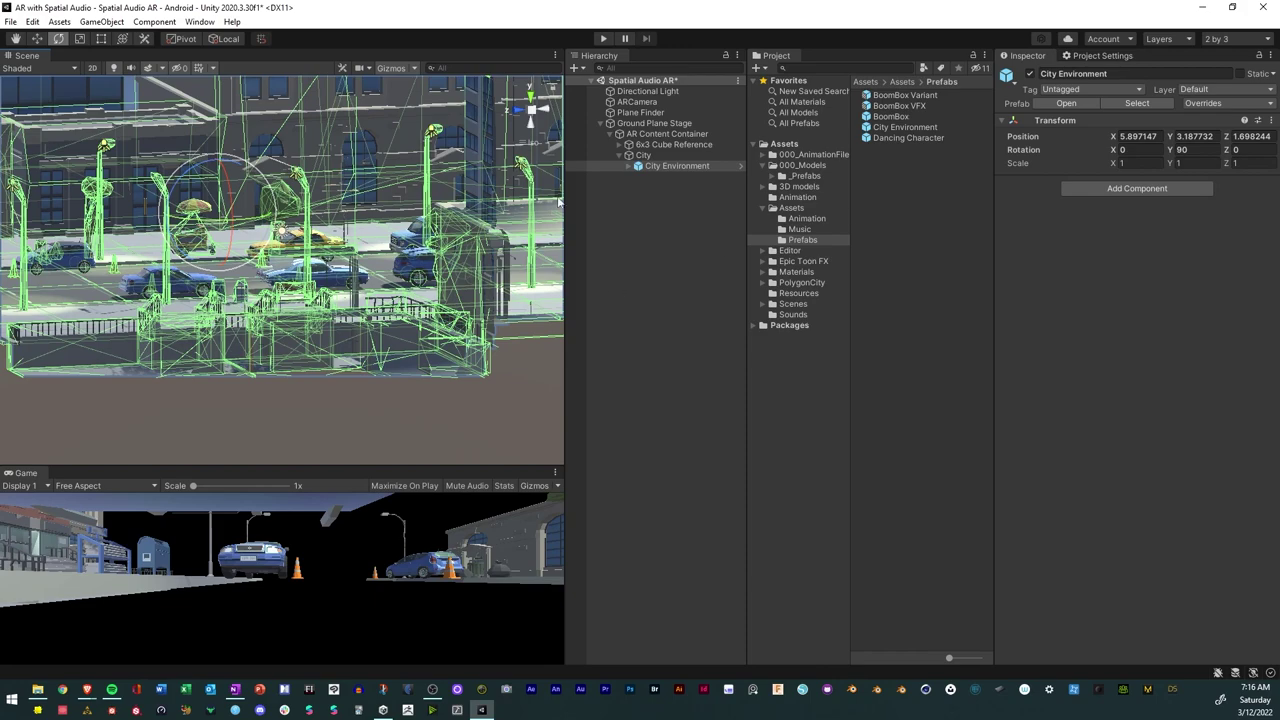
Move City Environment toward the door frame, to about Z -12.19.
{"action": "left_click_drag", "start_coordinate": [119, 301], "coordinate": [490, 327], "text": "alt"}
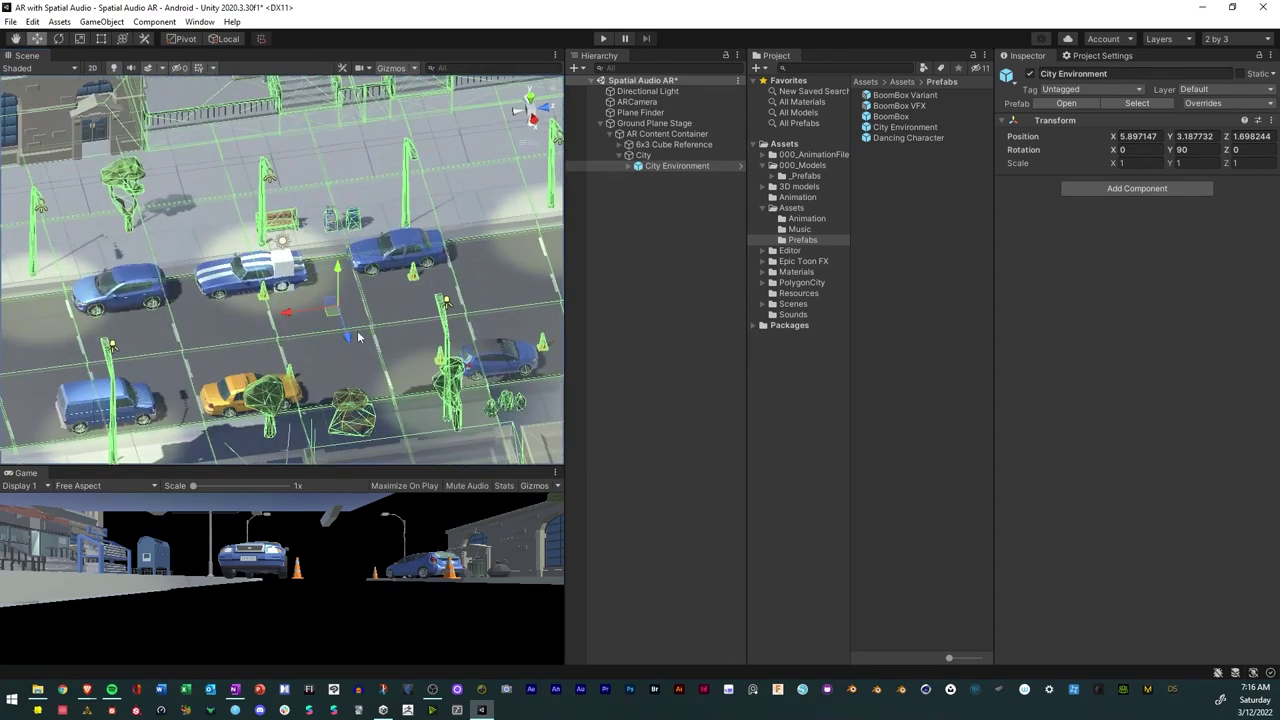
{"action": "left_click_drag", "start_coordinate": [358, 336], "coordinate": [298, 258], "text": "alt"}
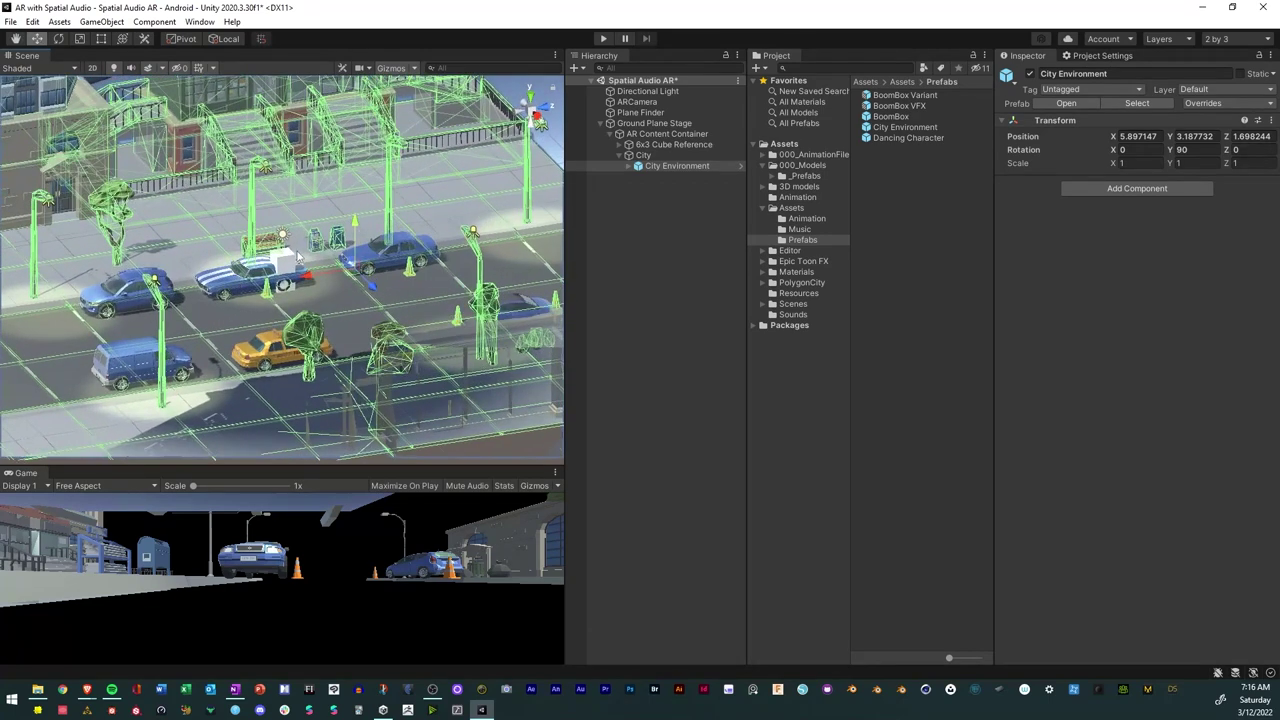
{"action": "left_click_drag", "start_coordinate": [373, 291], "coordinate": [10, 248]}
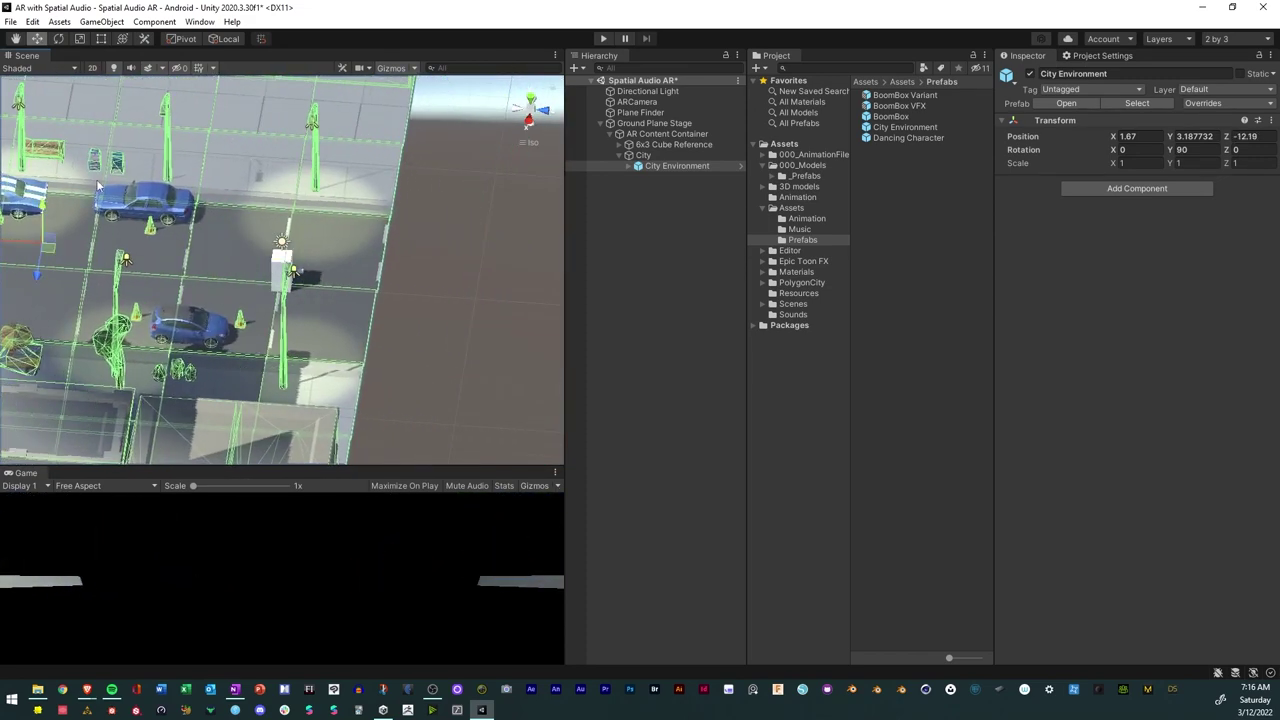
Slide City Environment along the street until Position Z reads -5.56.
{"action": "key", "text": "f"}
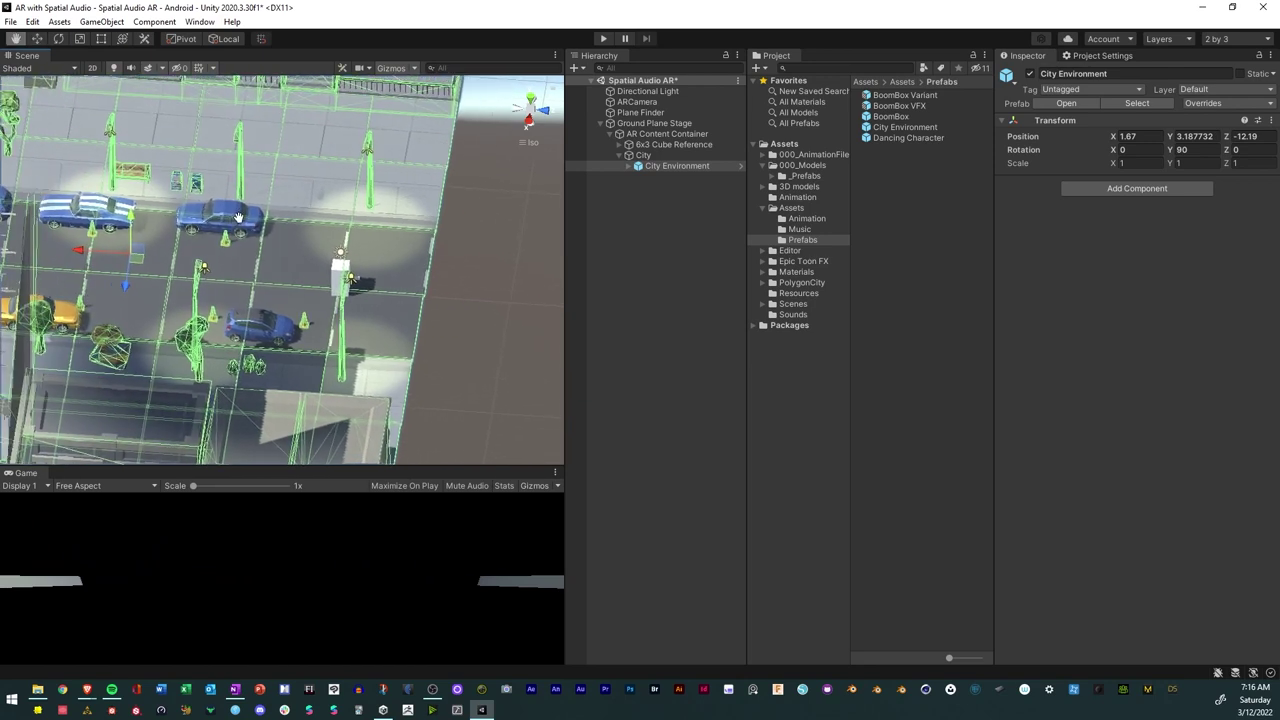
{"action": "left_click_drag", "start_coordinate": [92, 250], "coordinate": [32, 248]}
{"action": "key", "text": "Left"}
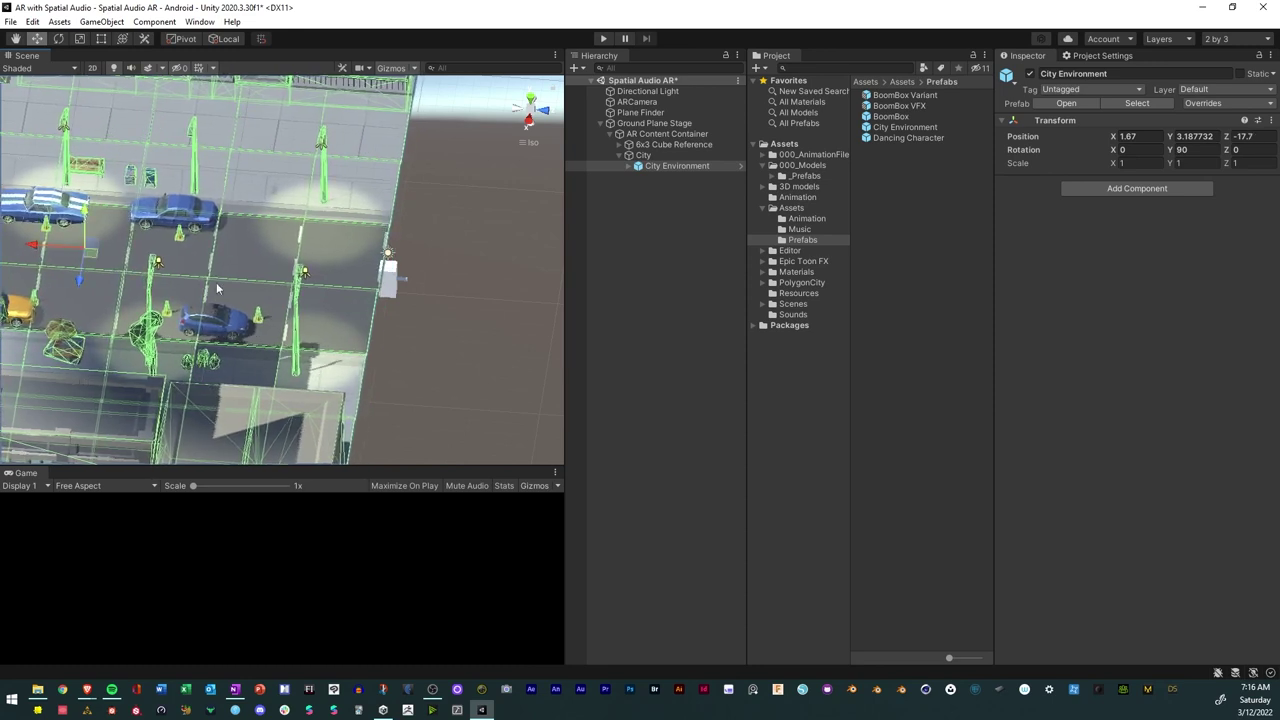
{"action": "right_click_drag", "start_coordinate": [217, 289], "coordinate": [167, 257]}
{"action": "left_click_drag", "start_coordinate": [51, 286], "coordinate": [268, 296]}
{"action": "right_click_drag", "start_coordinate": [268, 296], "coordinate": [62, 151]}
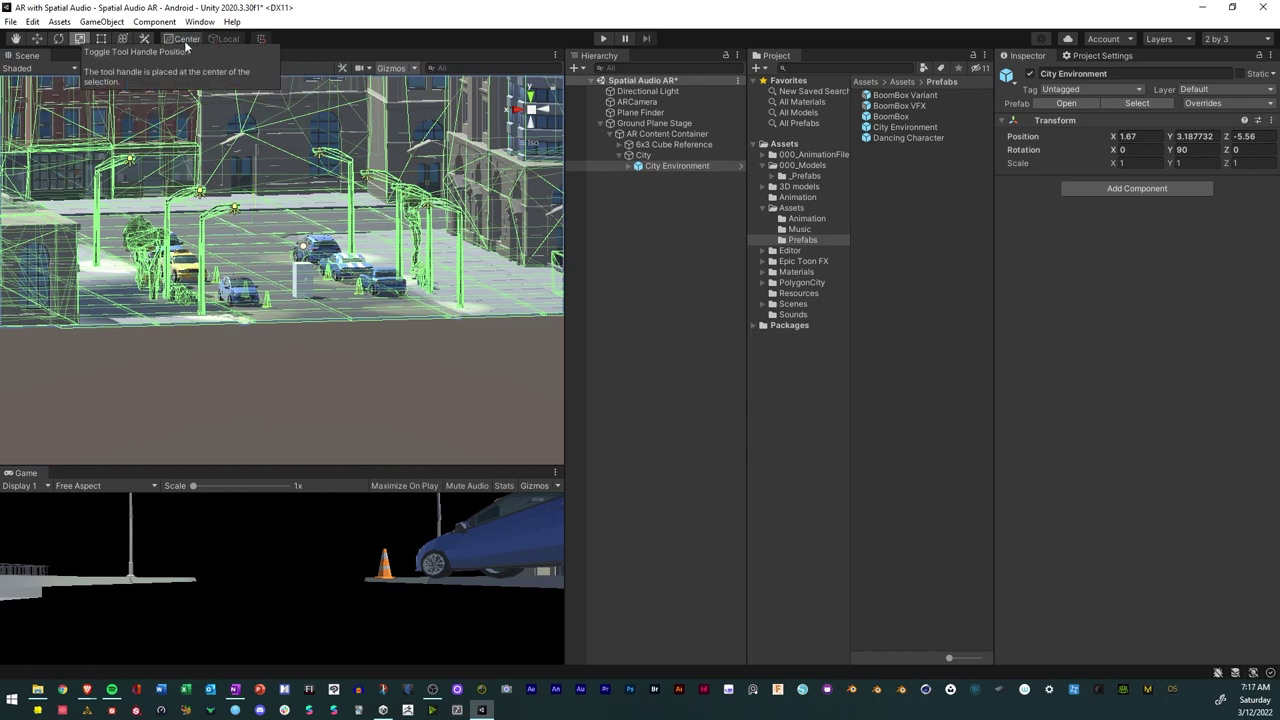
Scale City Environment up to 1.19, then raise it and slide it along the street.
{"action": "left_click_drag", "start_coordinate": [254, 233], "coordinate": [266, 232]}
{"action": "left_click_drag", "start_coordinate": [368, 298], "coordinate": [333, 311], "text": "alt"}
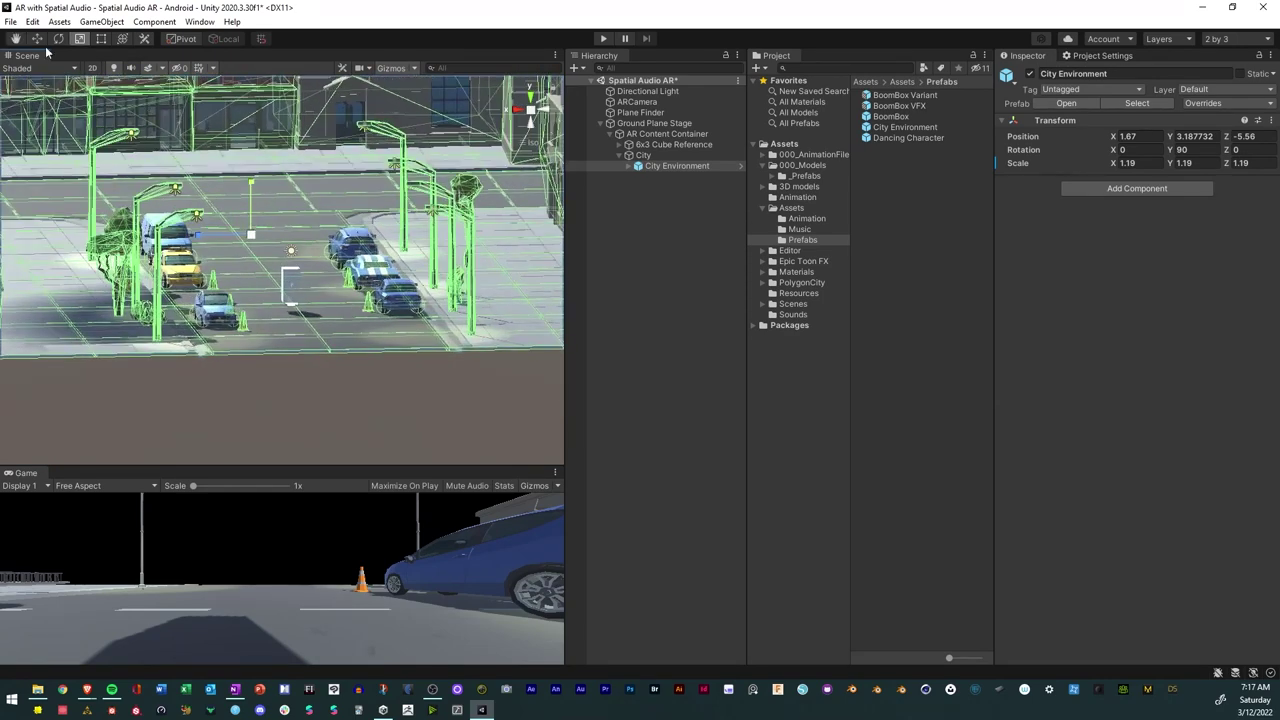
{"action": "left_click_drag", "start_coordinate": [250, 186], "coordinate": [250, 174]}
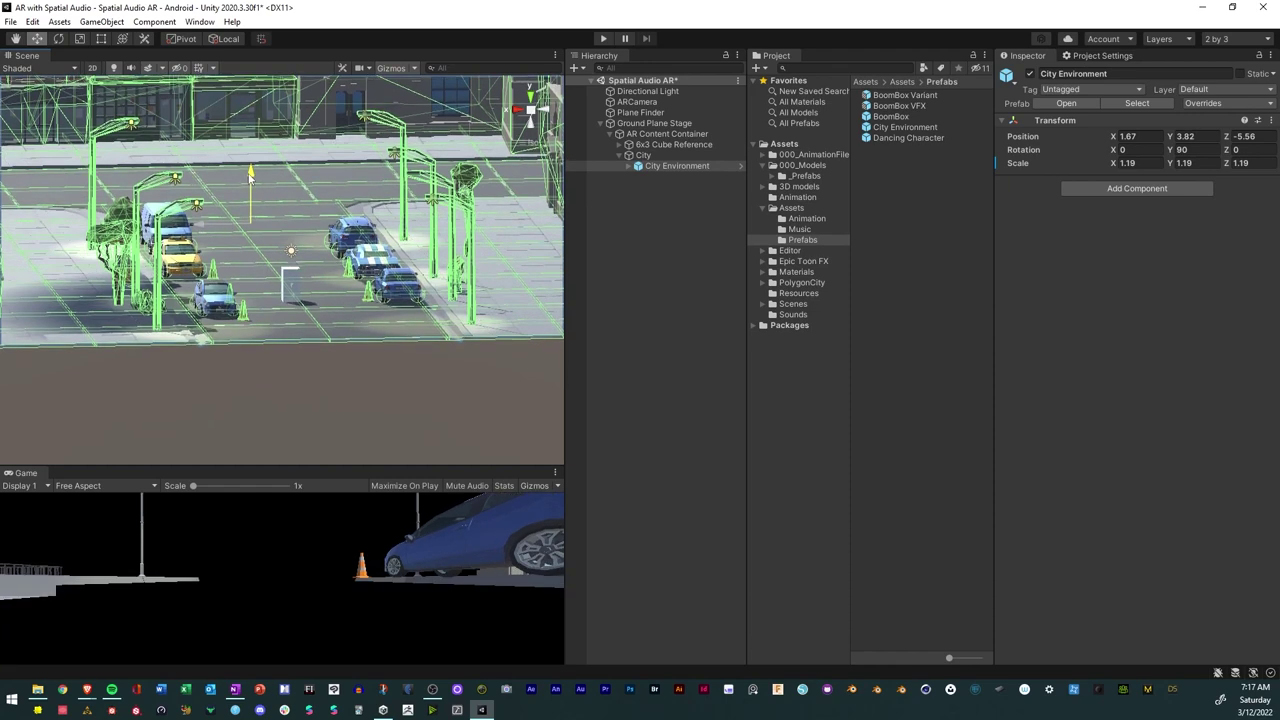
{"action": "left_click_drag", "start_coordinate": [281, 257], "coordinate": [355, 243], "text": "alt"}
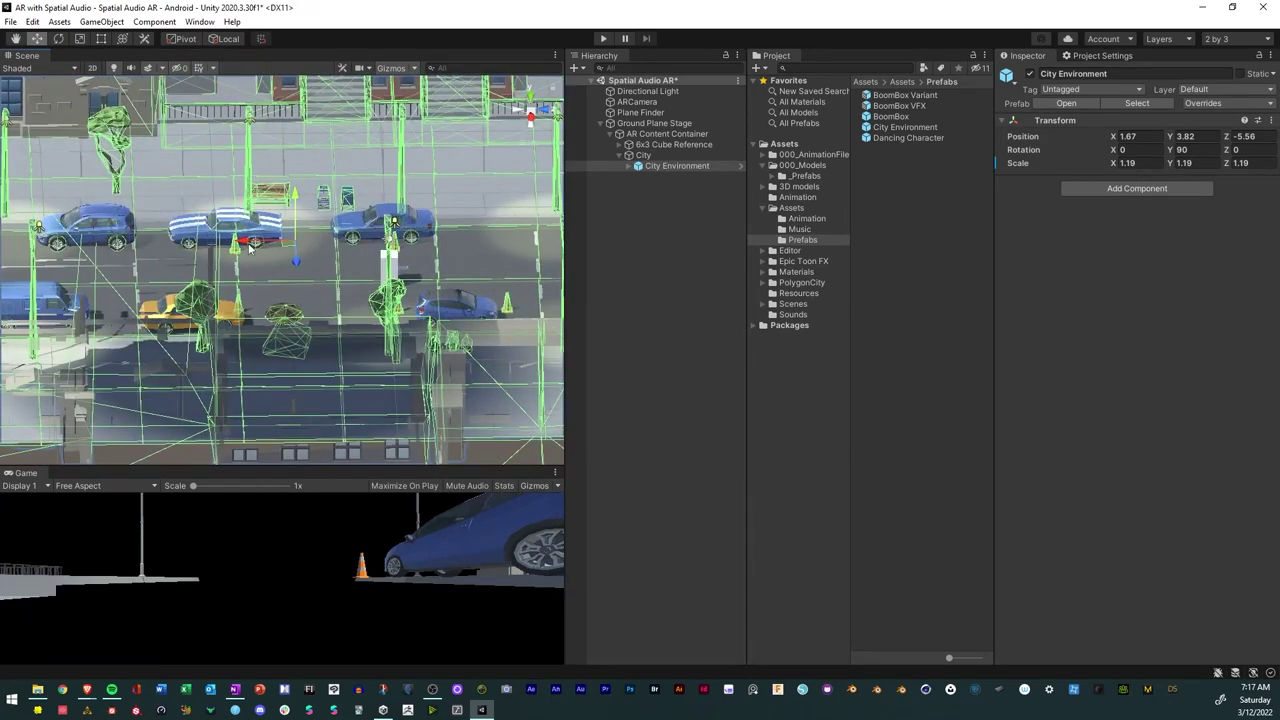
{"action": "left_click_drag", "start_coordinate": [250, 248], "coordinate": [4, 155]}
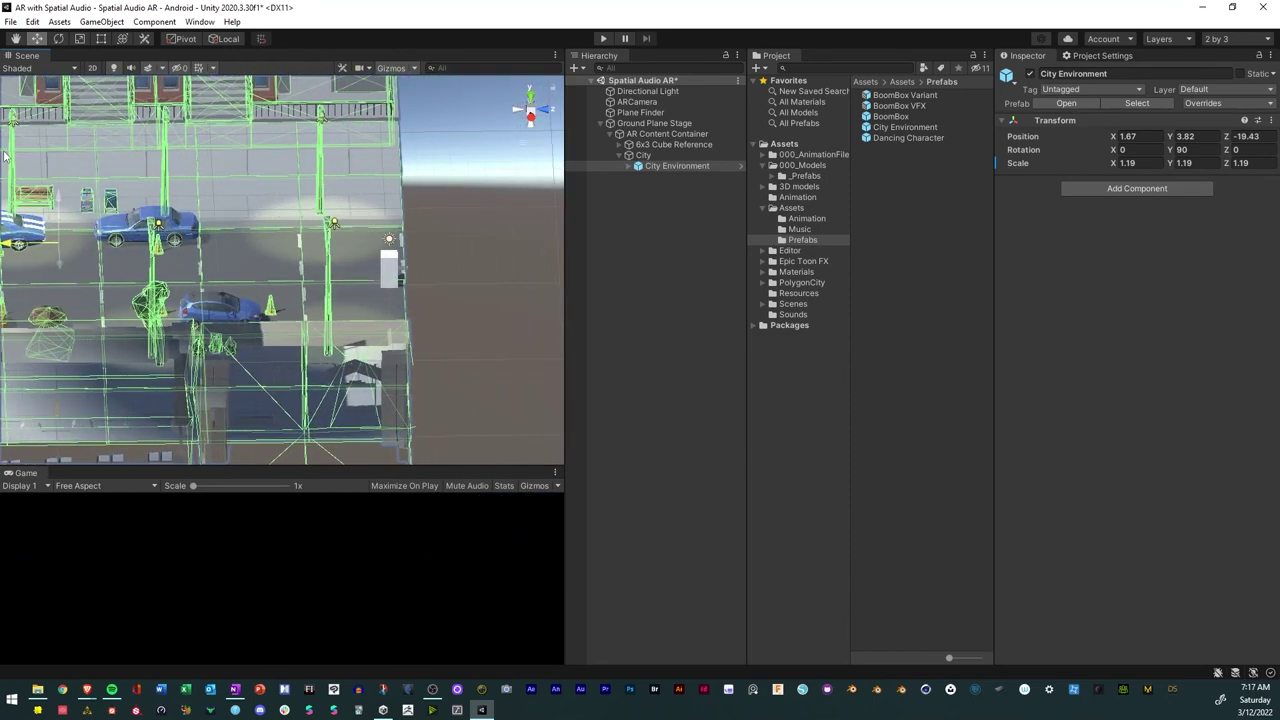
Check alignment in Front view and nudge the city to 1.67, 3.82, -19.43.
{"action": "left_click", "coordinate": [546, 110]}
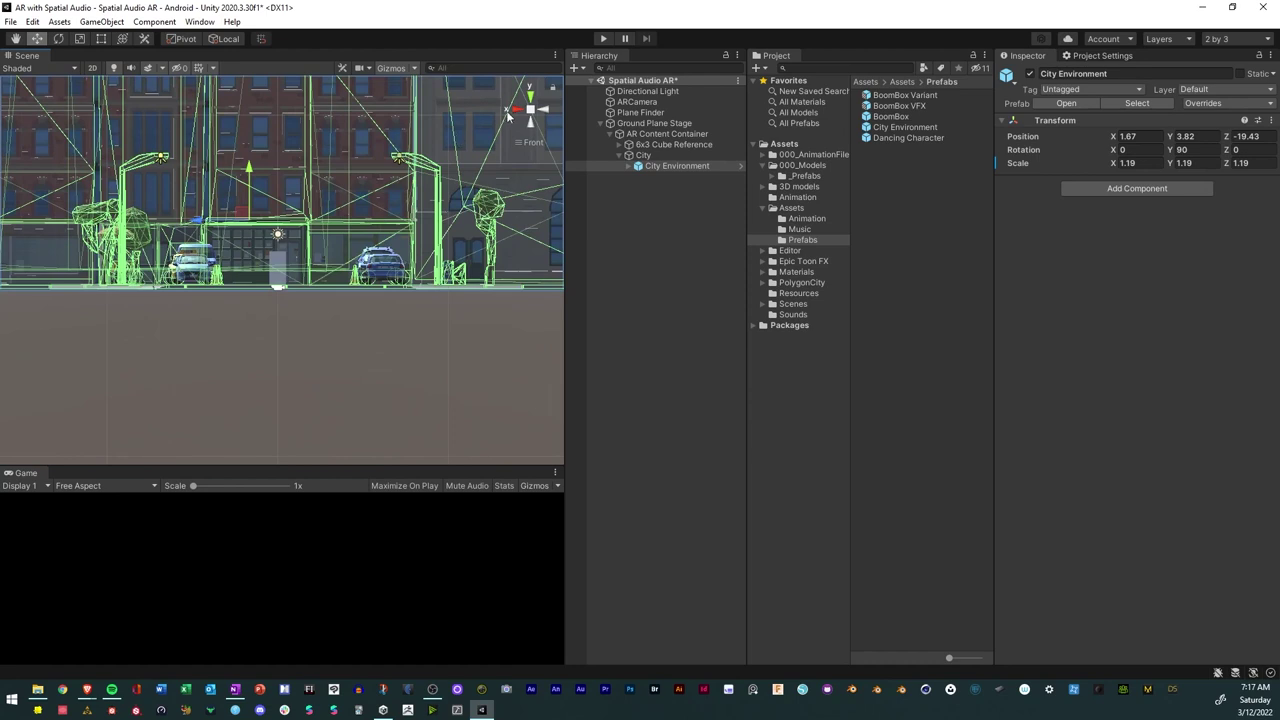
{"action": "left_click", "coordinate": [531, 110]}
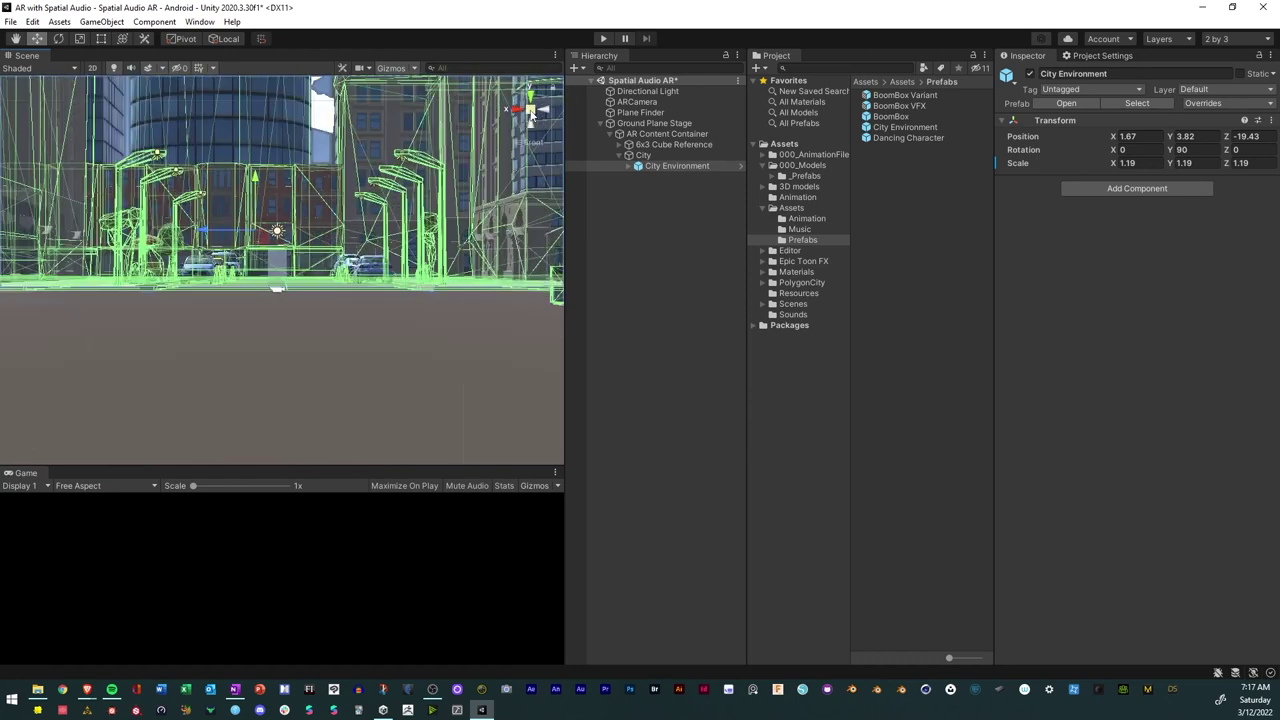
{"action": "scroll", "coordinate": [338, 250], "scroll_direction": "up", "scroll_amount": 2}
{"action": "scroll", "coordinate": [345, 240], "scroll_direction": "up", "scroll_amount": 3}
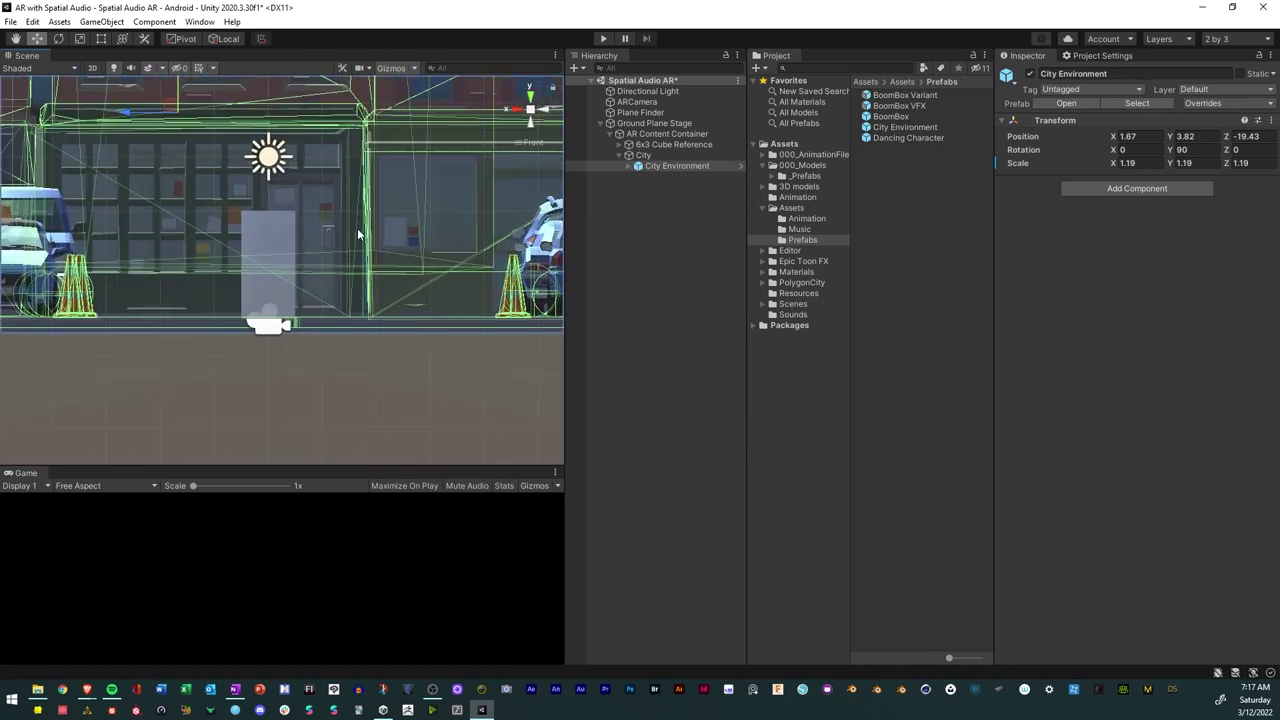
{"action": "middle_click_drag", "start_coordinate": [343, 222], "coordinate": [340, 250]}
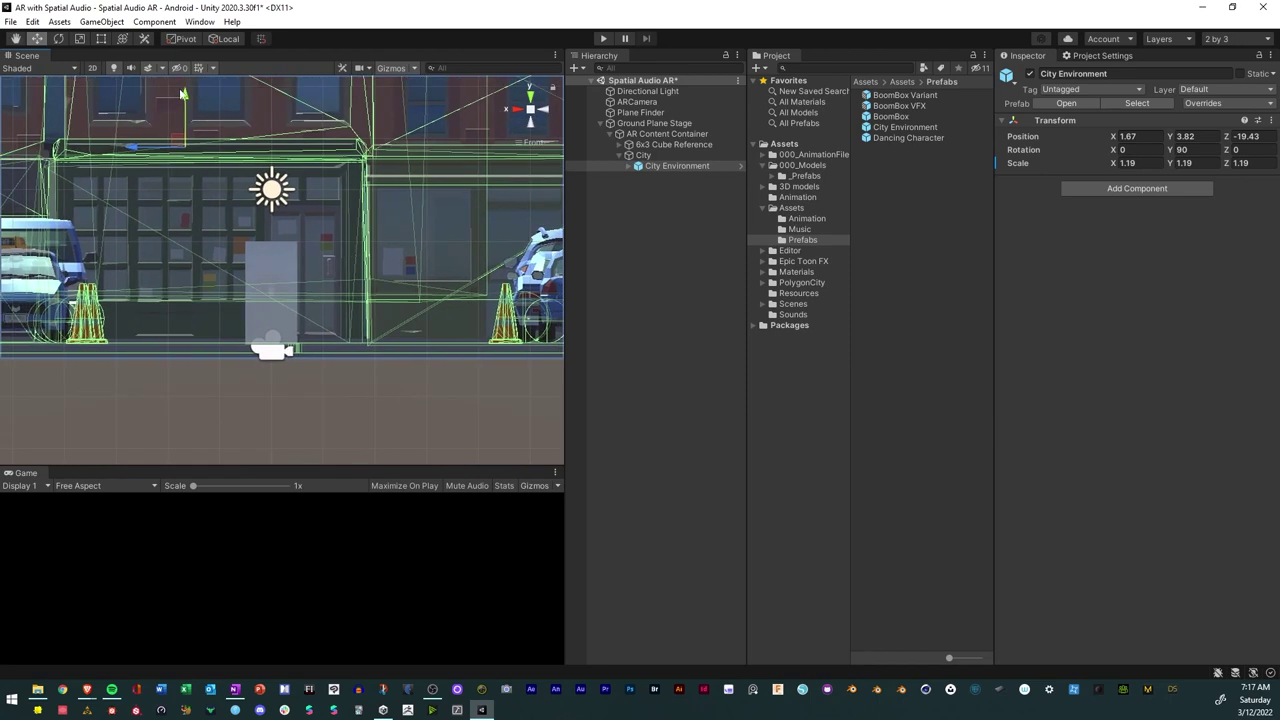
{"action": "left_click_drag", "start_coordinate": [183, 93], "coordinate": [203, 97]}
{"action": "right_click_drag", "start_coordinate": [203, 97], "coordinate": [419, 207]}
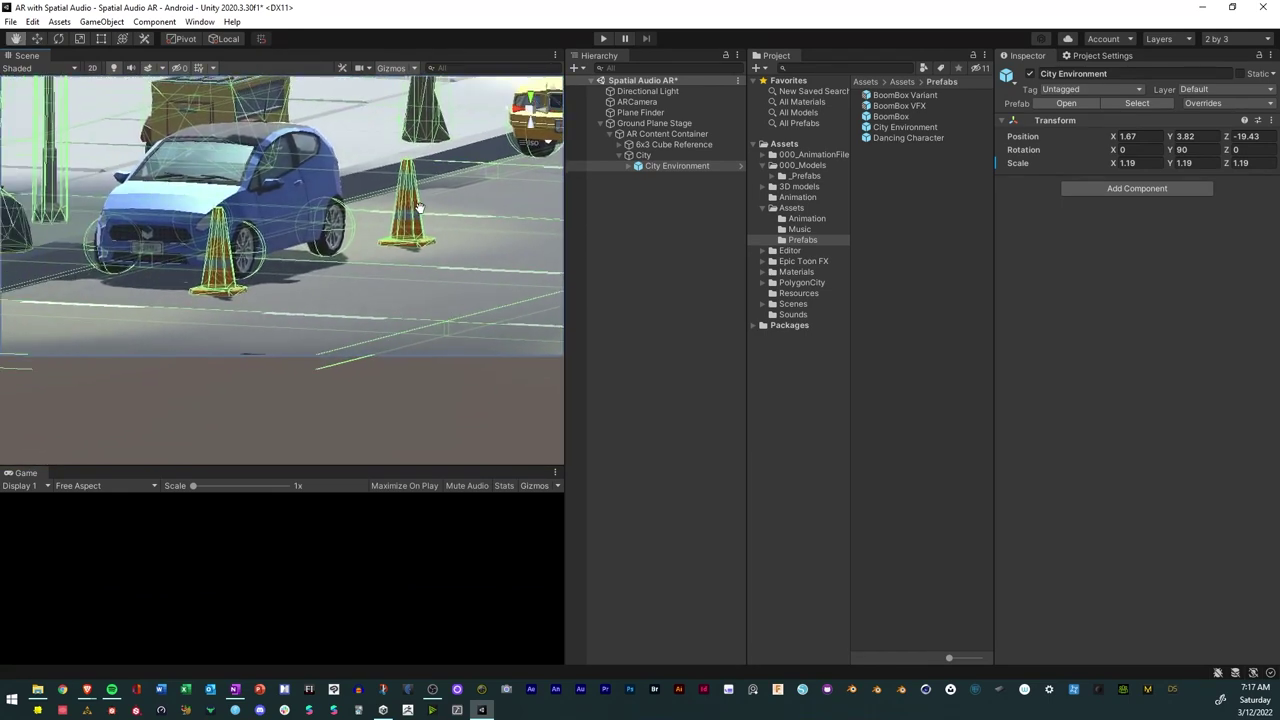
Frame the 6x3 Cube Reference, then set City Environment's Position Y to 3.8.
{"action": "left_click", "coordinate": [419, 207]}
{"action": "key", "text": "f"}
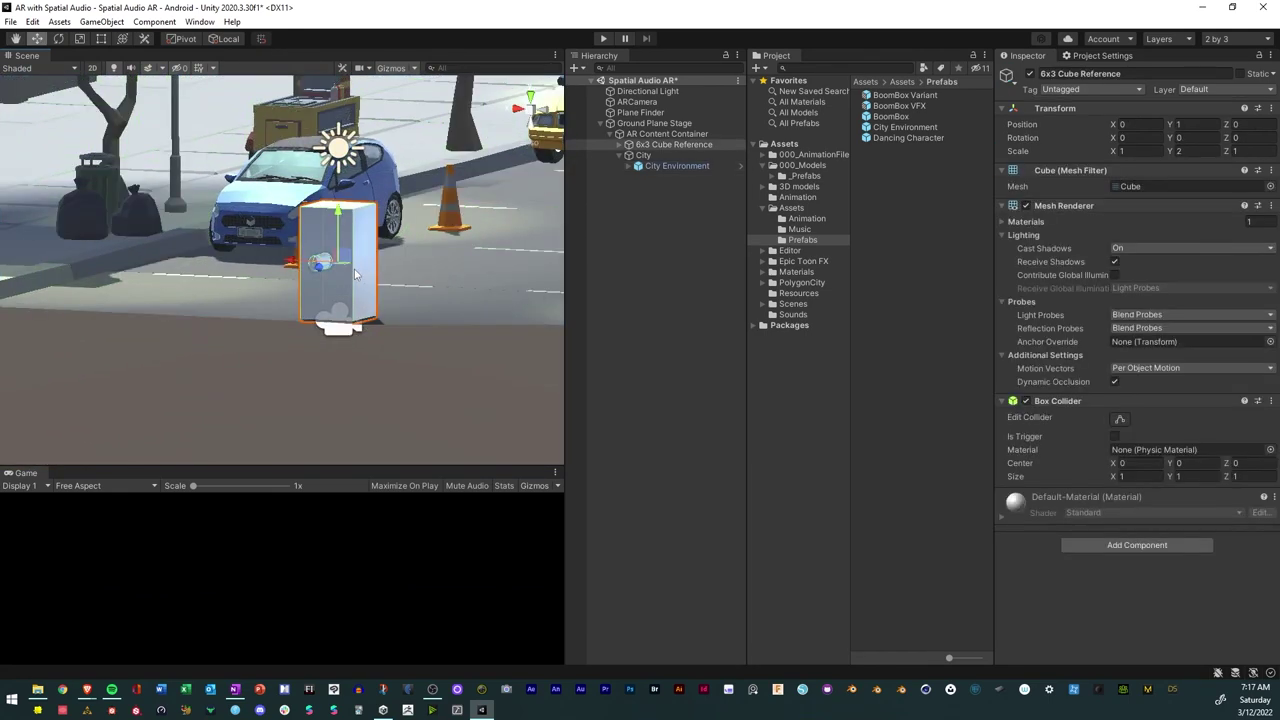
{"action": "scroll", "coordinate": [354, 274], "scroll_direction": "up", "scroll_amount": 8}
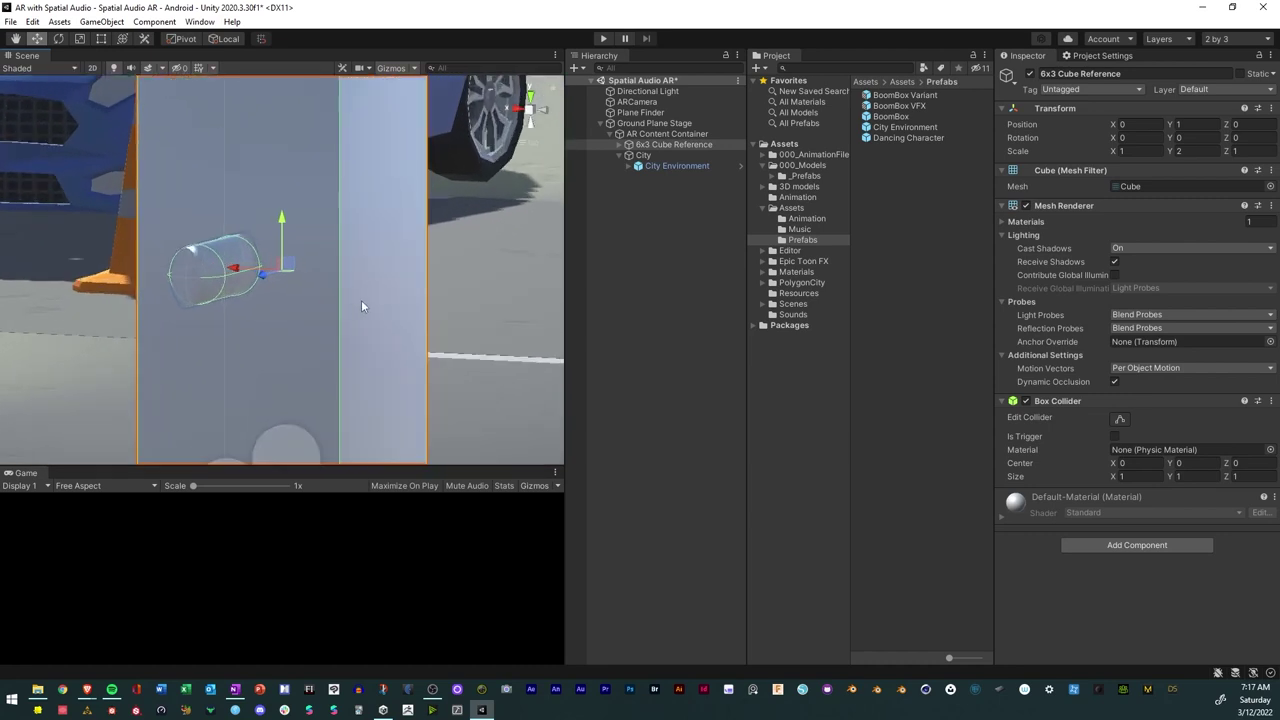
{"action": "scroll", "coordinate": [356, 272], "scroll_direction": "up", "scroll_amount": 4}
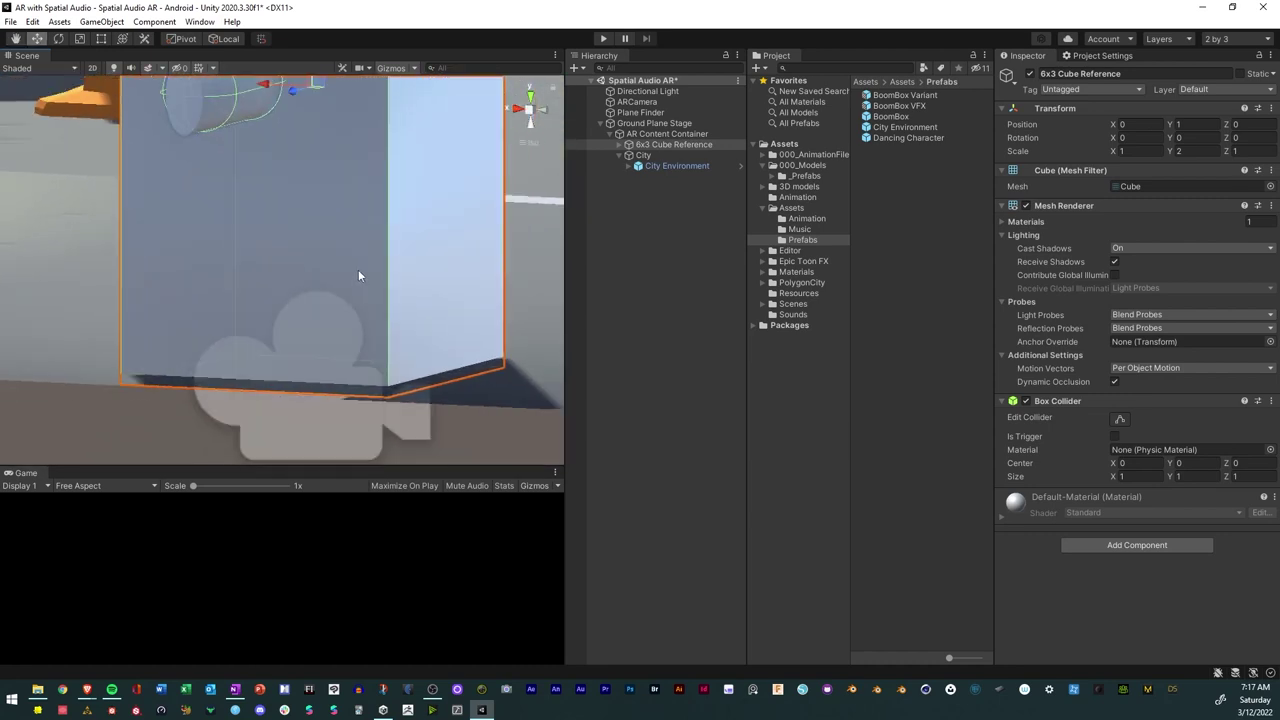
{"action": "left_click", "coordinate": [677, 166]}
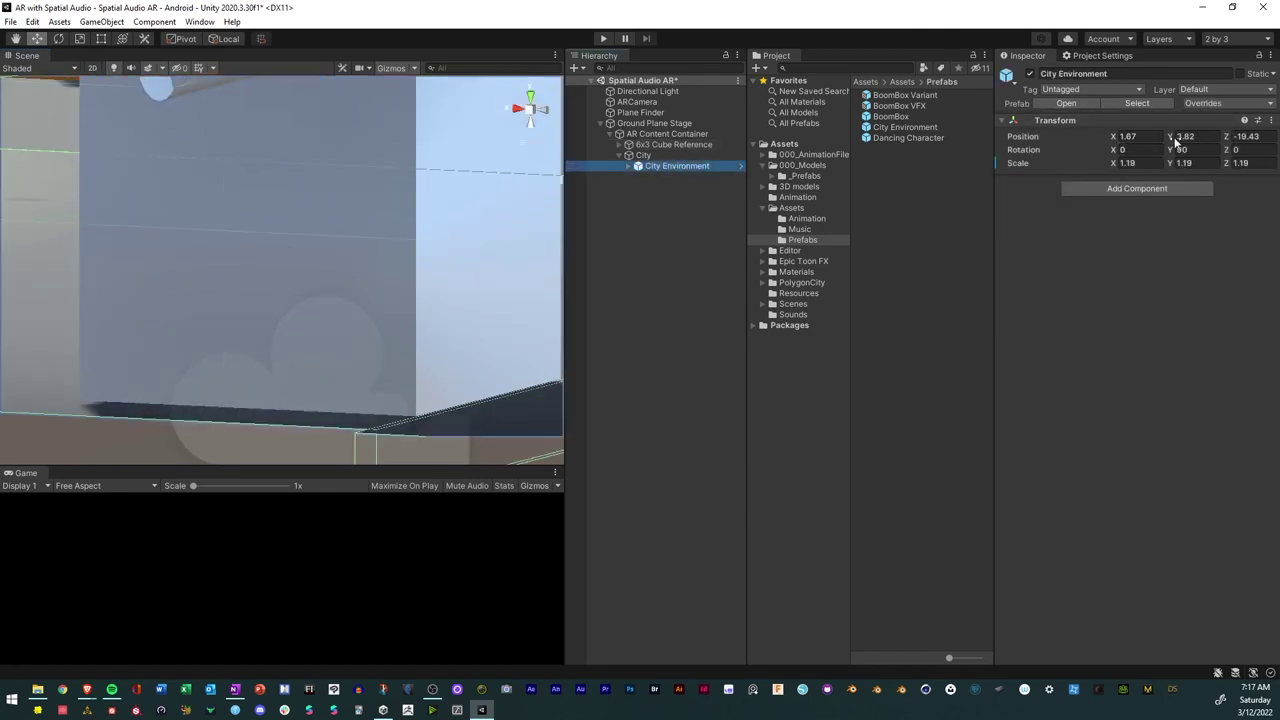
{"action": "left_click_drag", "start_coordinate": [1176, 140], "coordinate": [1167, 141]}
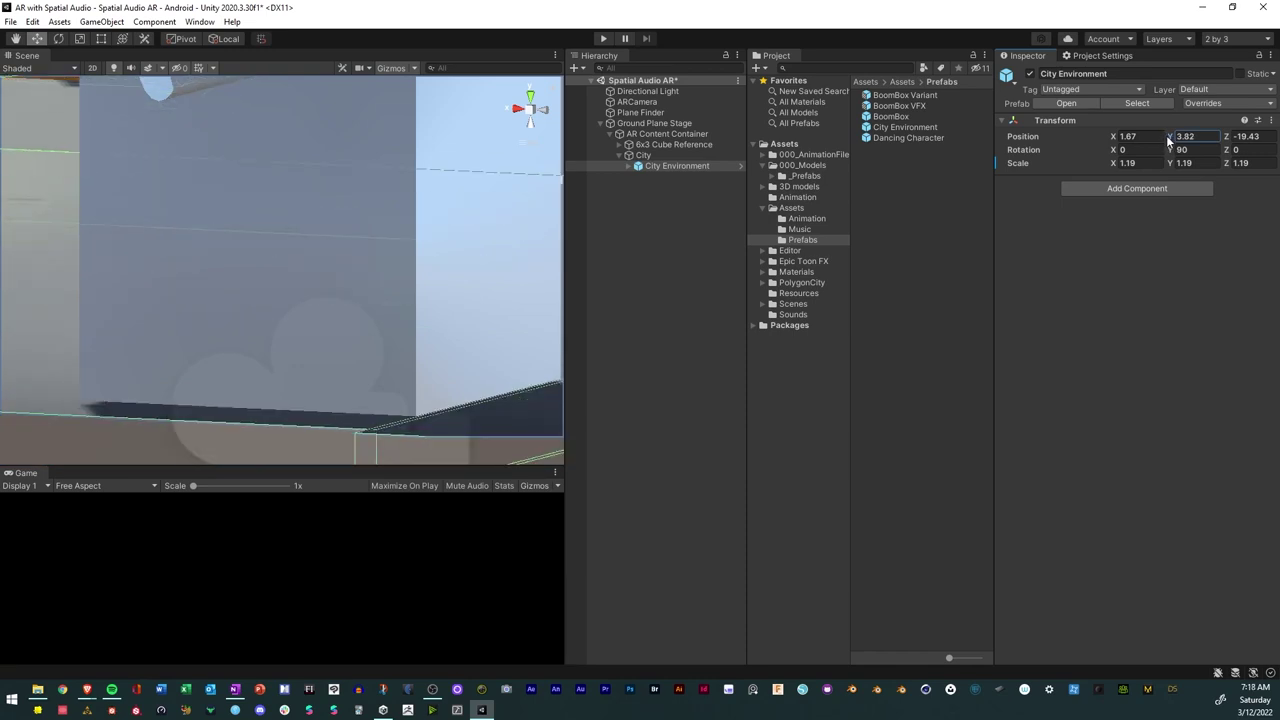
{"action": "left_click_drag", "start_coordinate": [415, 249], "coordinate": [413, 282], "text": "alt"}
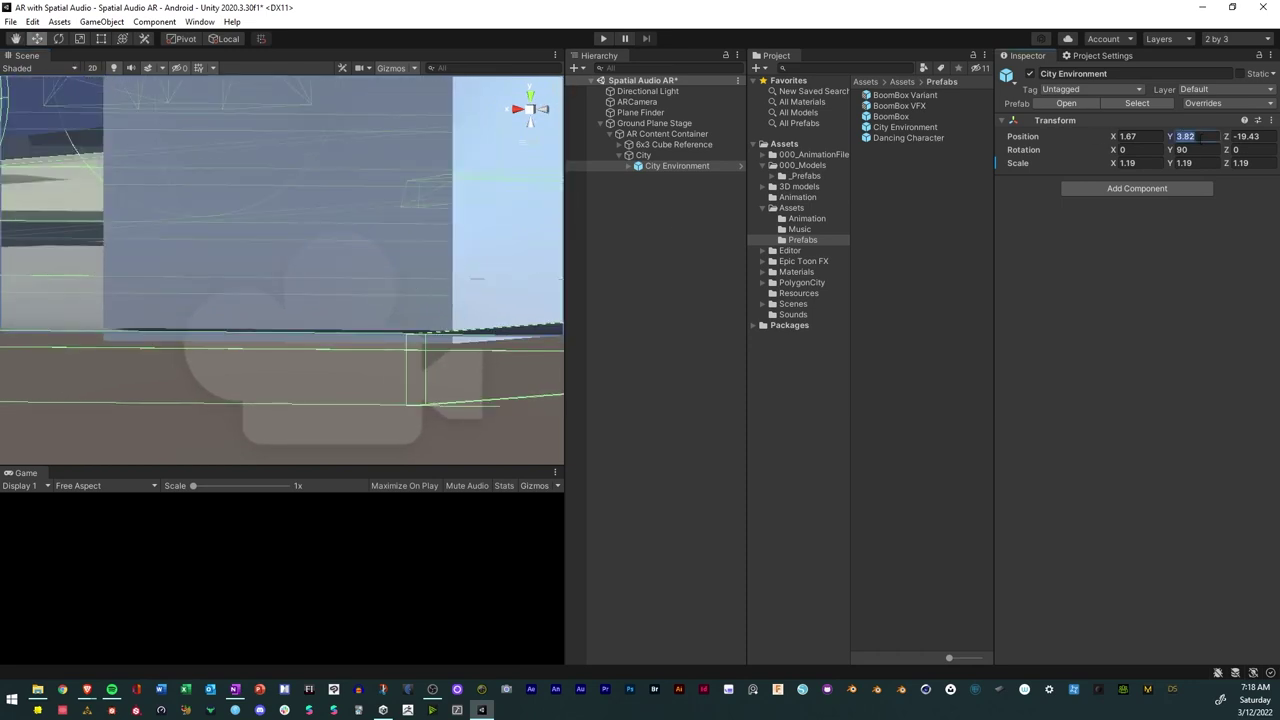
{"action": "type", "text": "3.81"}
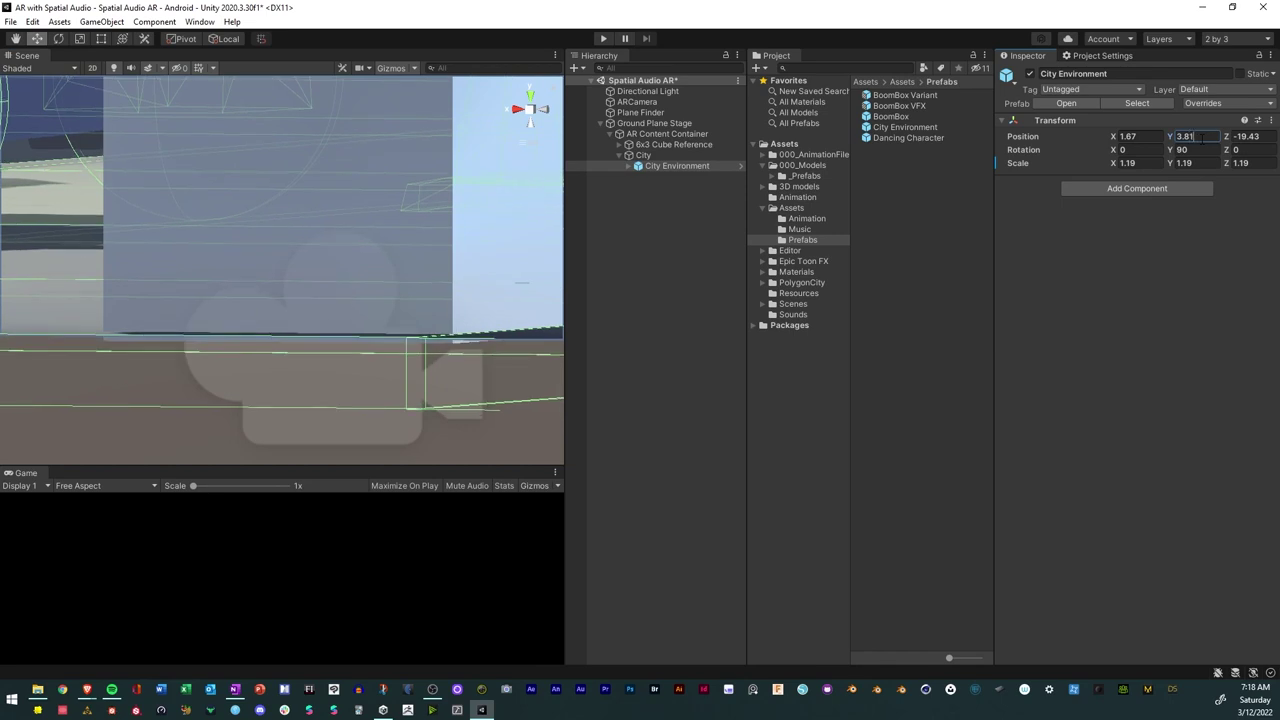
{"action": "key", "text": "BackSpace"}
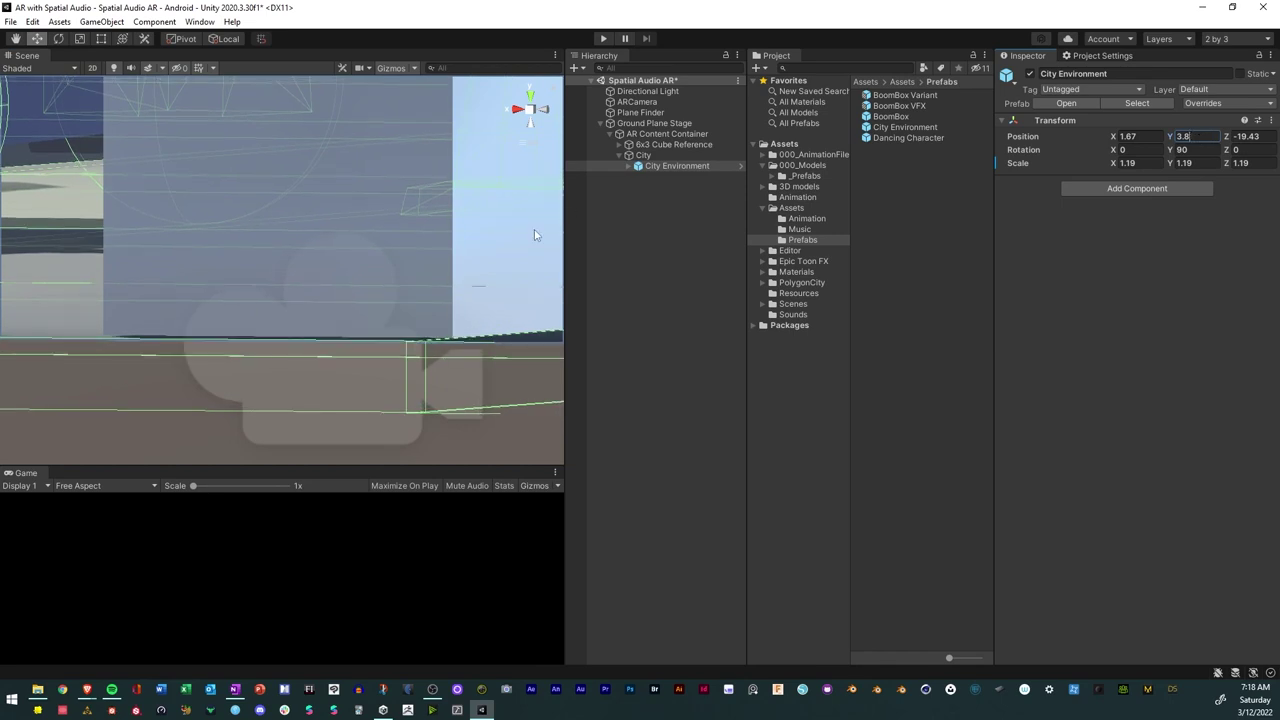
{"action": "left_click_drag", "start_coordinate": [535, 235], "coordinate": [450, 128], "text": "alt"}
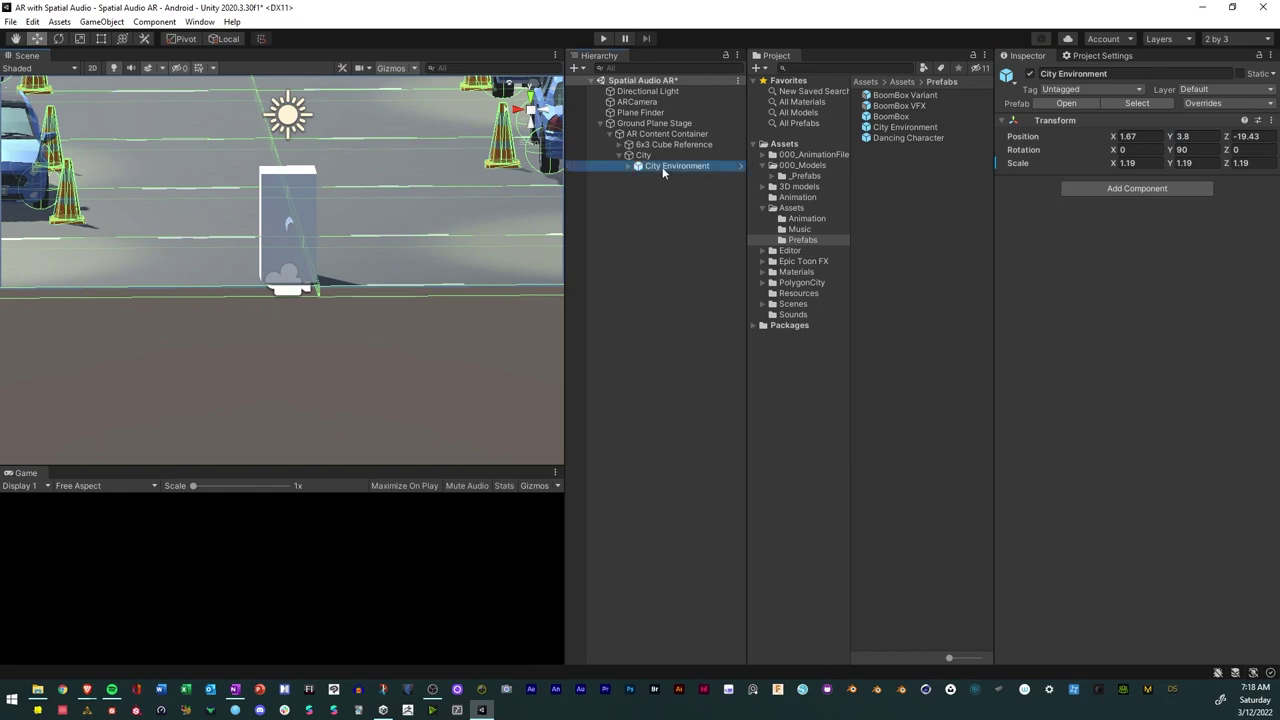
Frame City Environment and drag it back along Z to -21.07.
{"action": "double_click", "coordinate": [662, 168]}
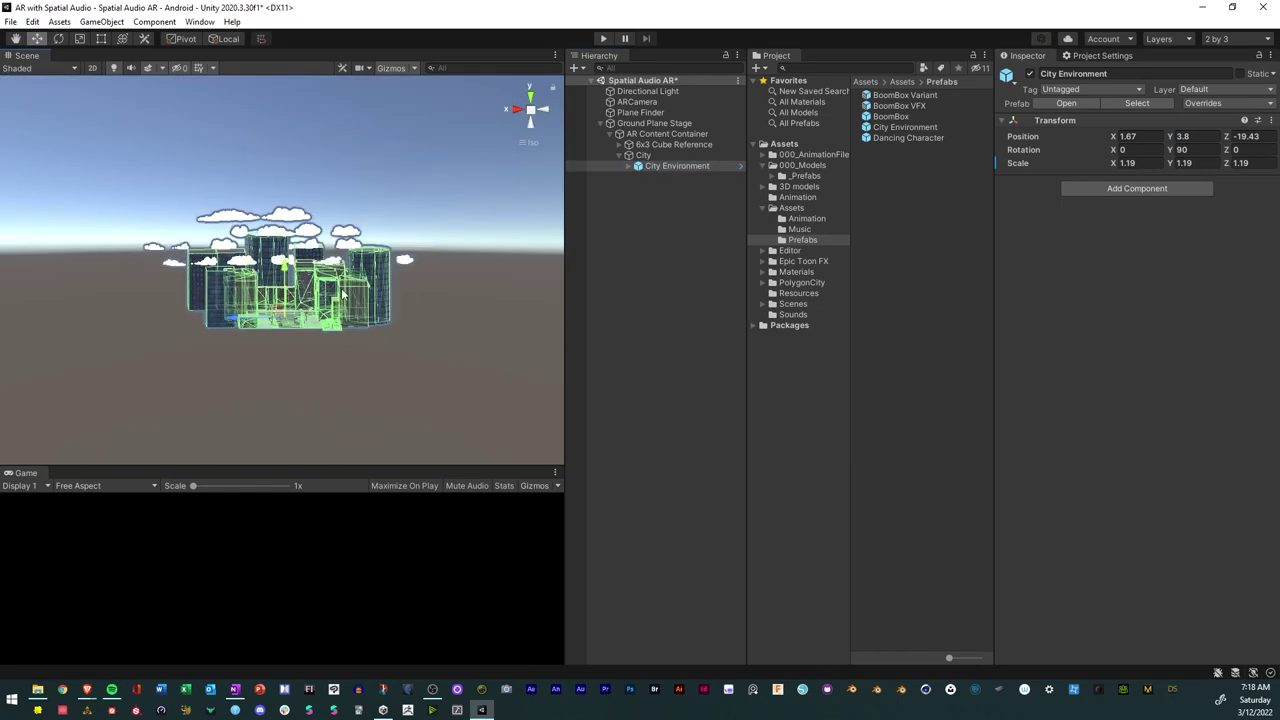
{"action": "scroll", "coordinate": [377, 252], "scroll_direction": "down", "scroll_amount": 6}
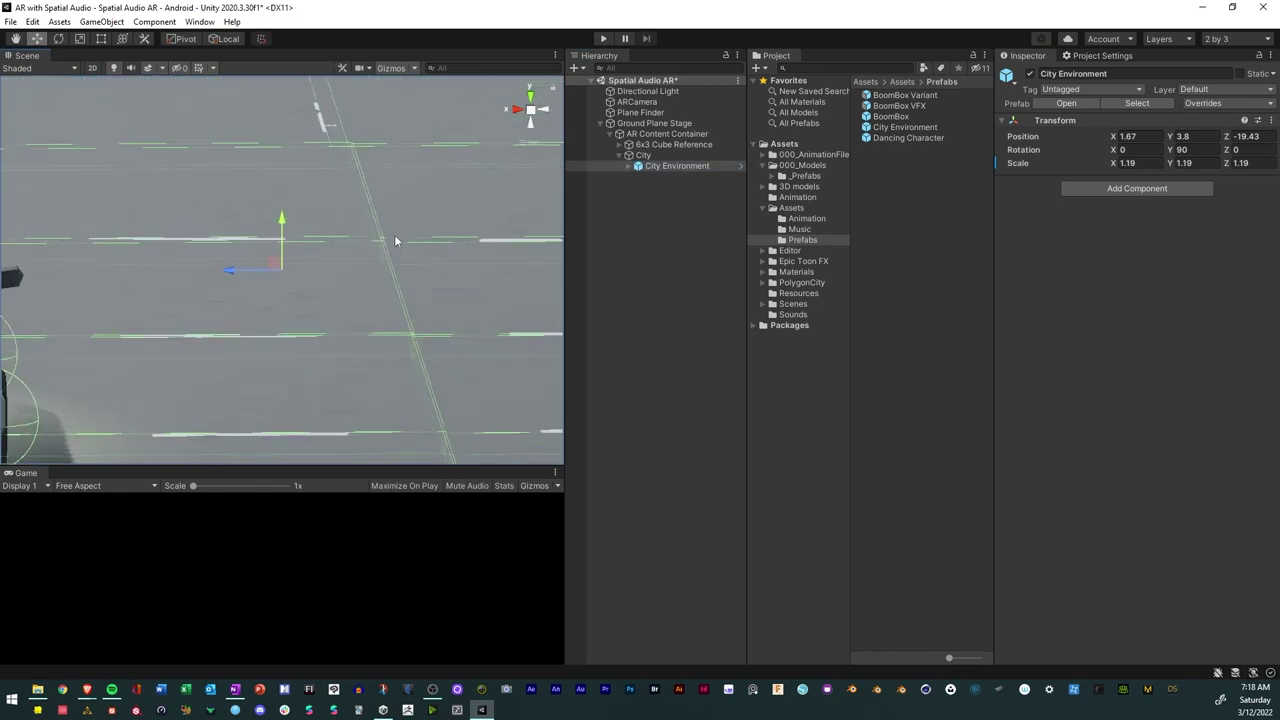
{"action": "scroll", "coordinate": [408, 241], "scroll_direction": "down", "scroll_amount": 5}
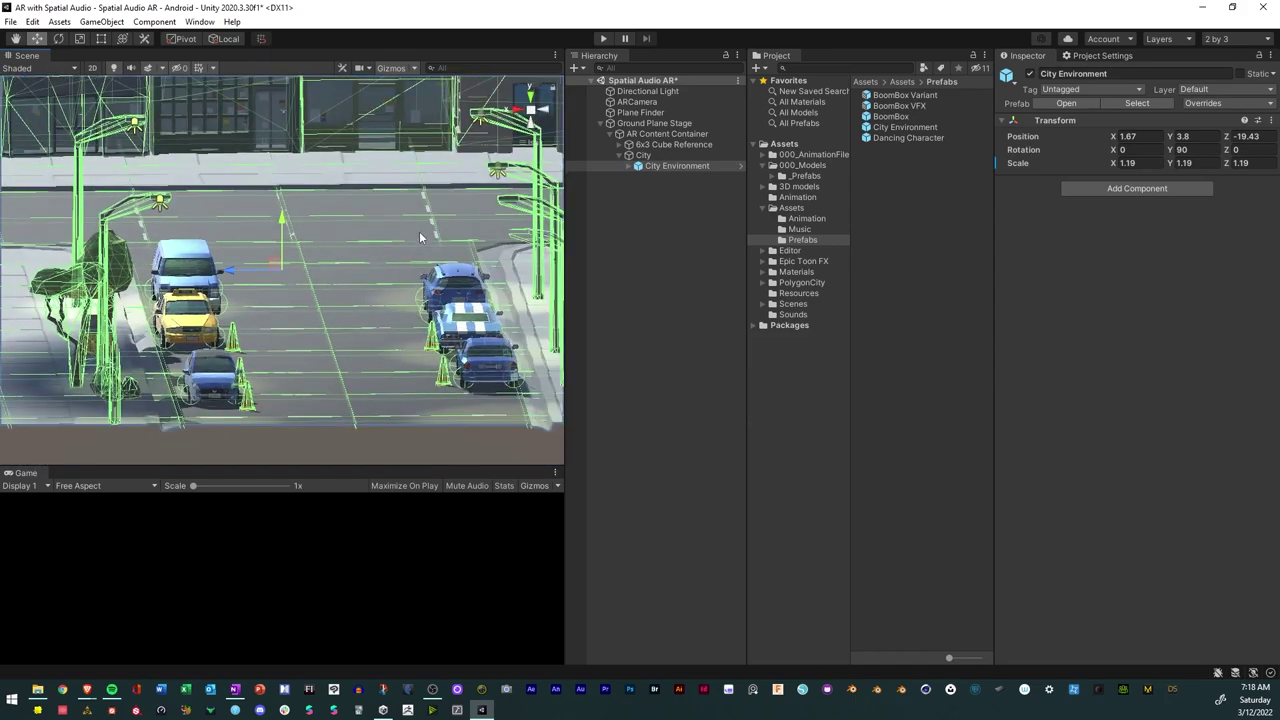
{"action": "left_click_drag", "start_coordinate": [410, 242], "coordinate": [600, 377], "text": "alt"}
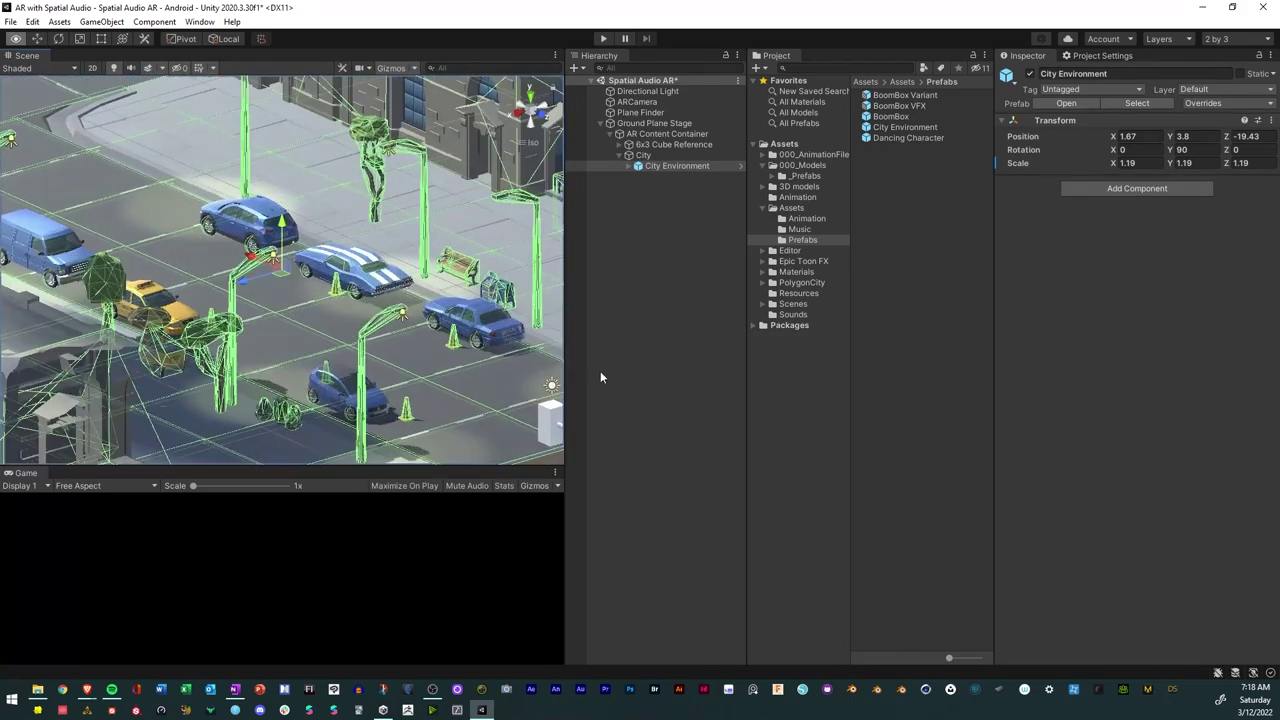
{"action": "left_click_drag", "start_coordinate": [252, 258], "coordinate": [224, 252]}
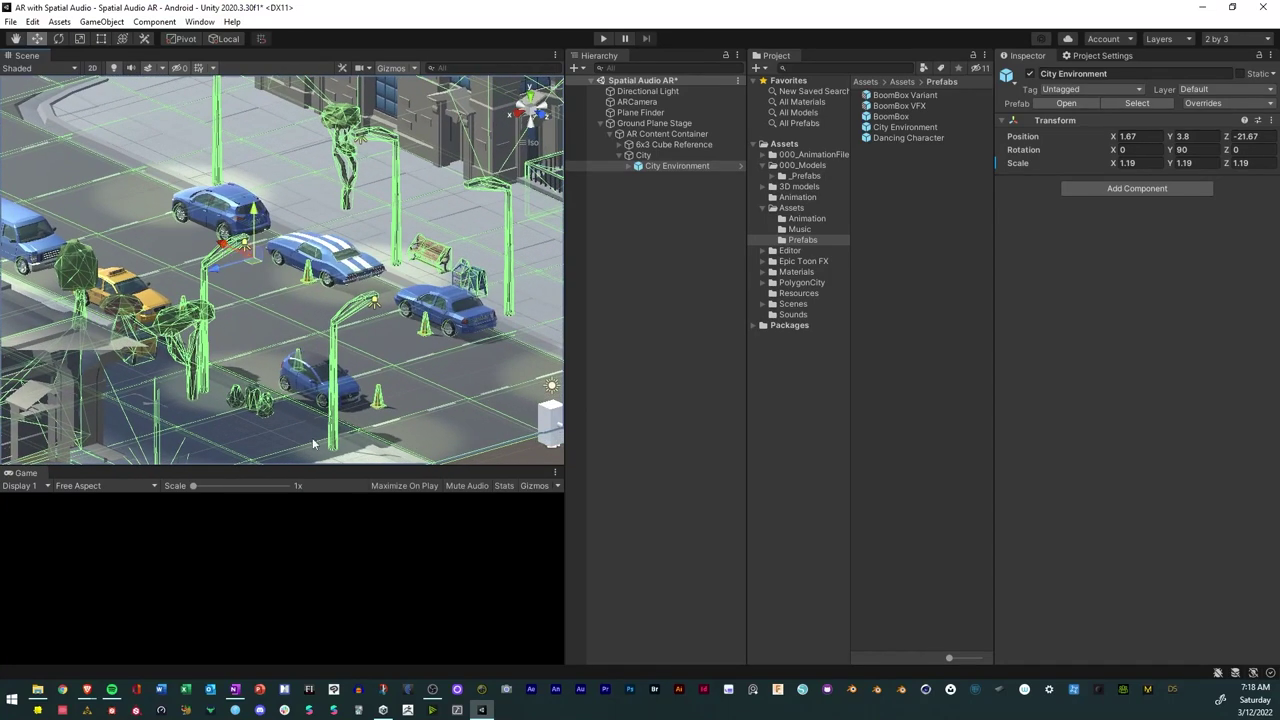
{"action": "left_click_drag", "start_coordinate": [313, 443], "coordinate": [470, 420], "text": "alt"}
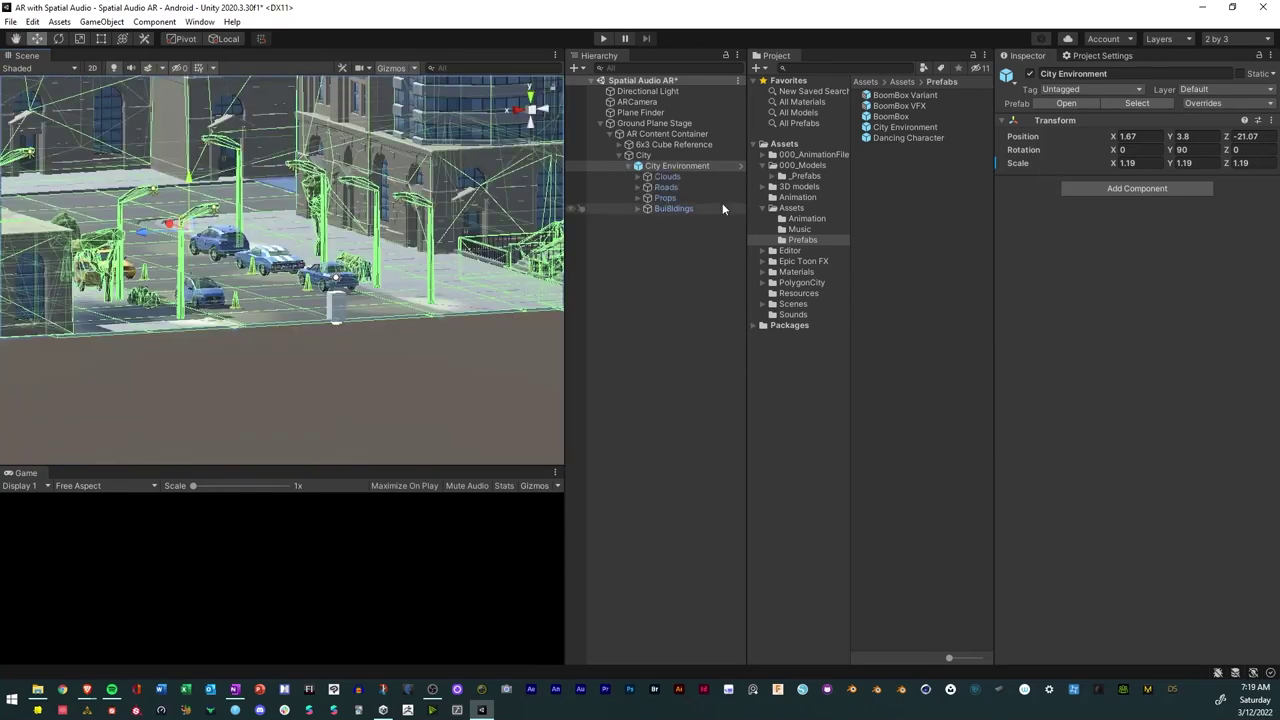
Preview the Dancing Character prefab and add it into AR Content Container.
{"action": "left_click", "coordinate": [903, 138]}
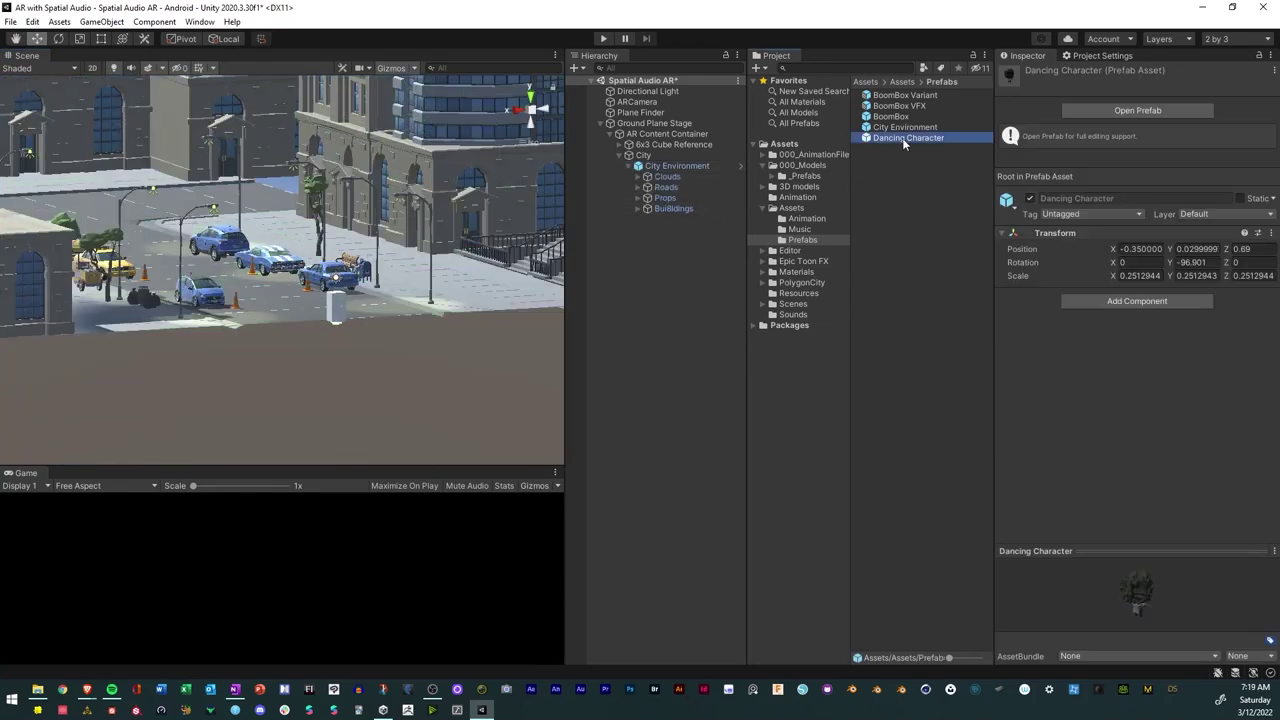
{"action": "left_click", "coordinate": [1158, 553]}
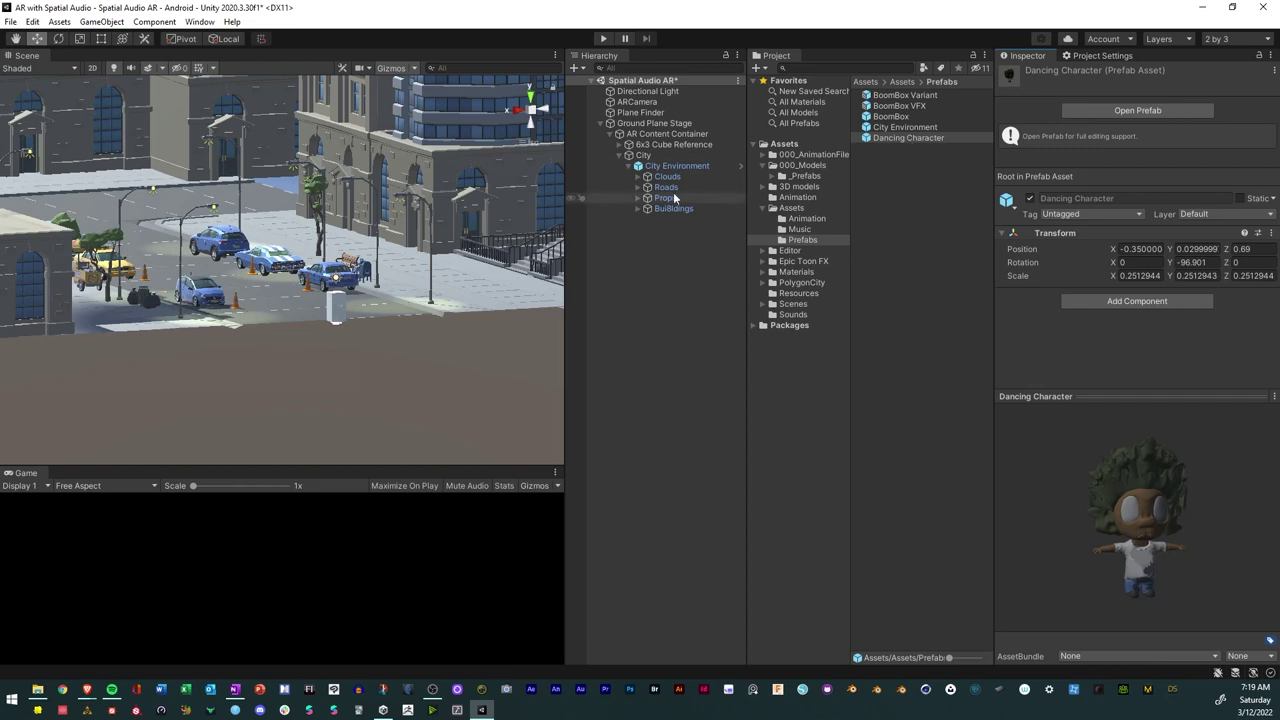
{"action": "left_click", "coordinate": [626, 165]}
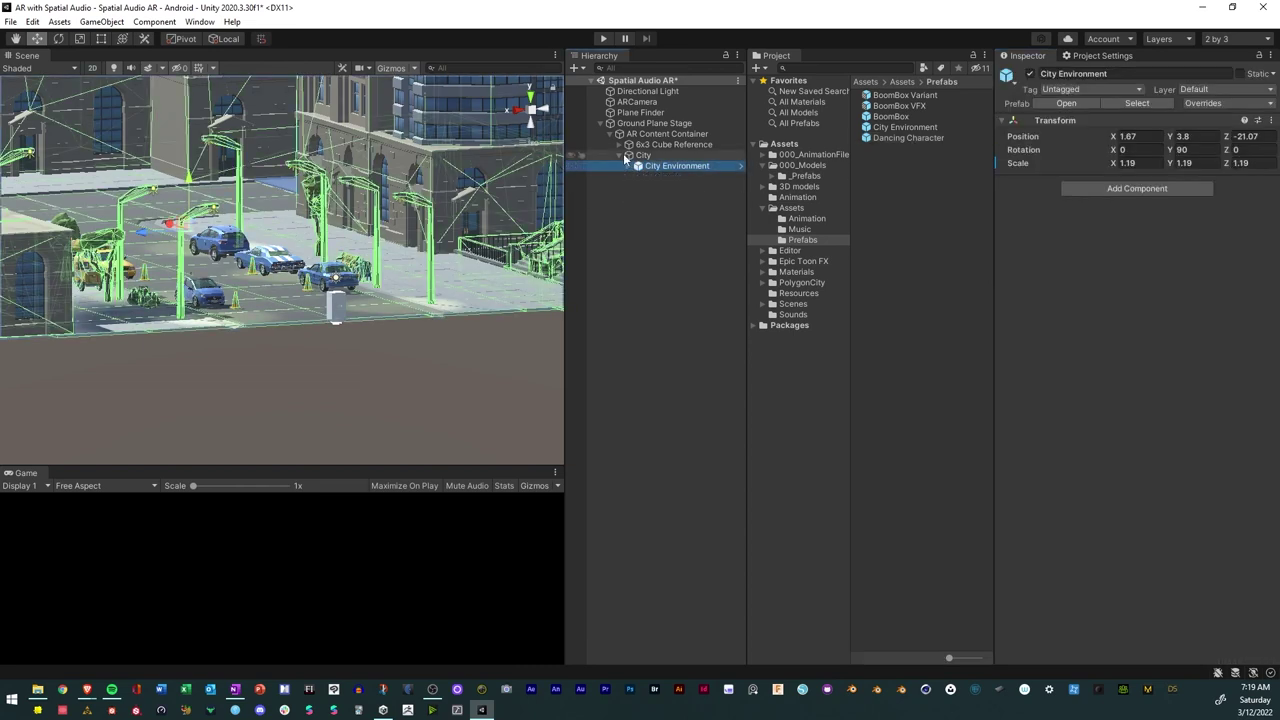
{"action": "left_click", "coordinate": [619, 157]}
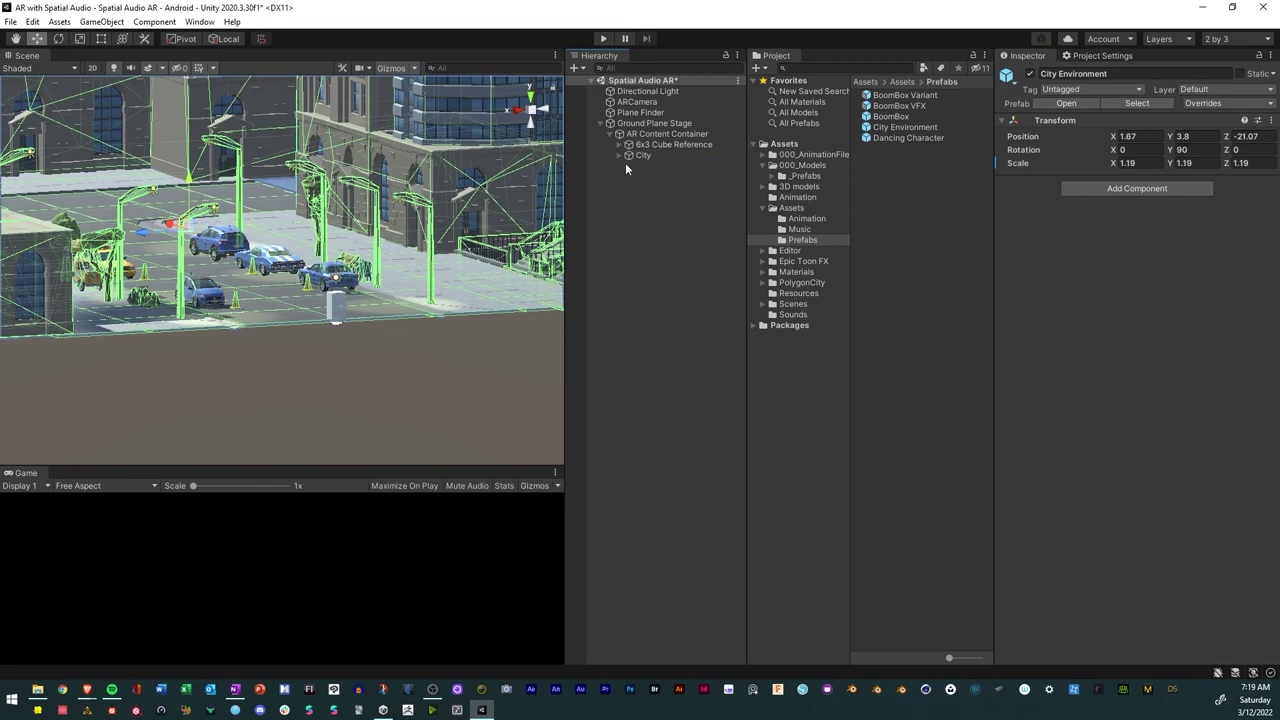
{"action": "right_click", "coordinate": [627, 165]}
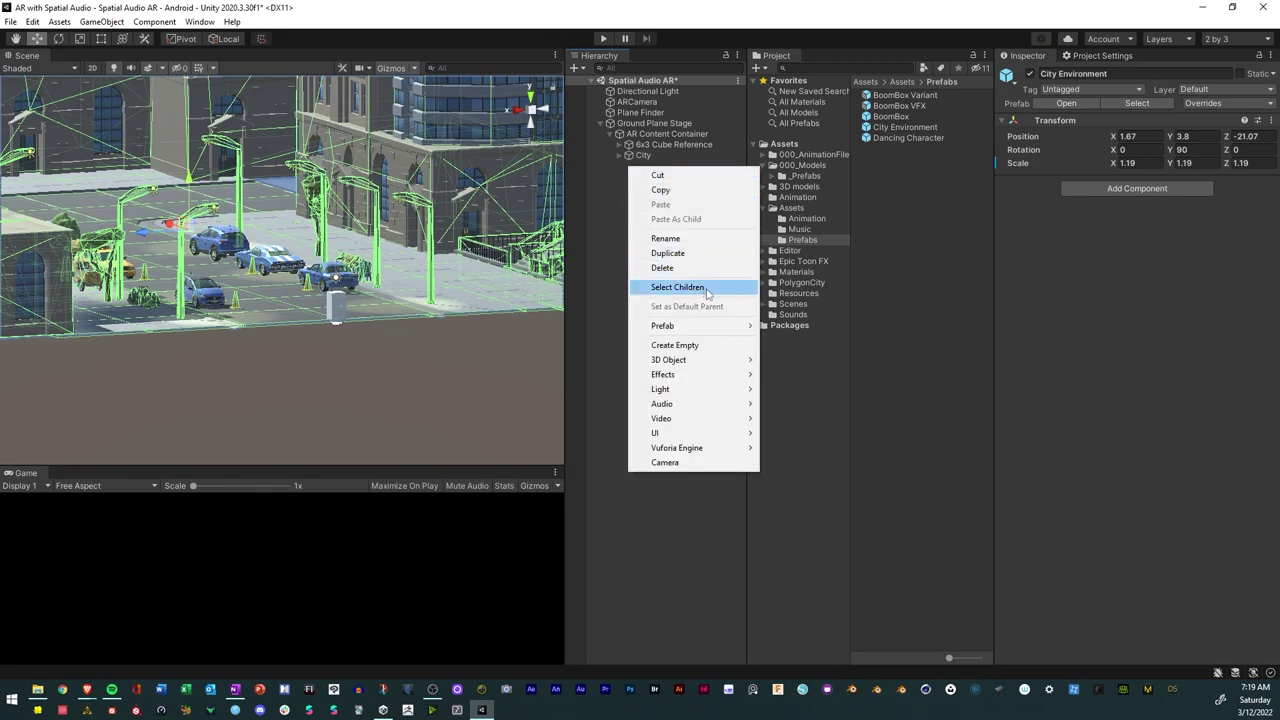
{"action": "left_click", "coordinate": [902, 139]}
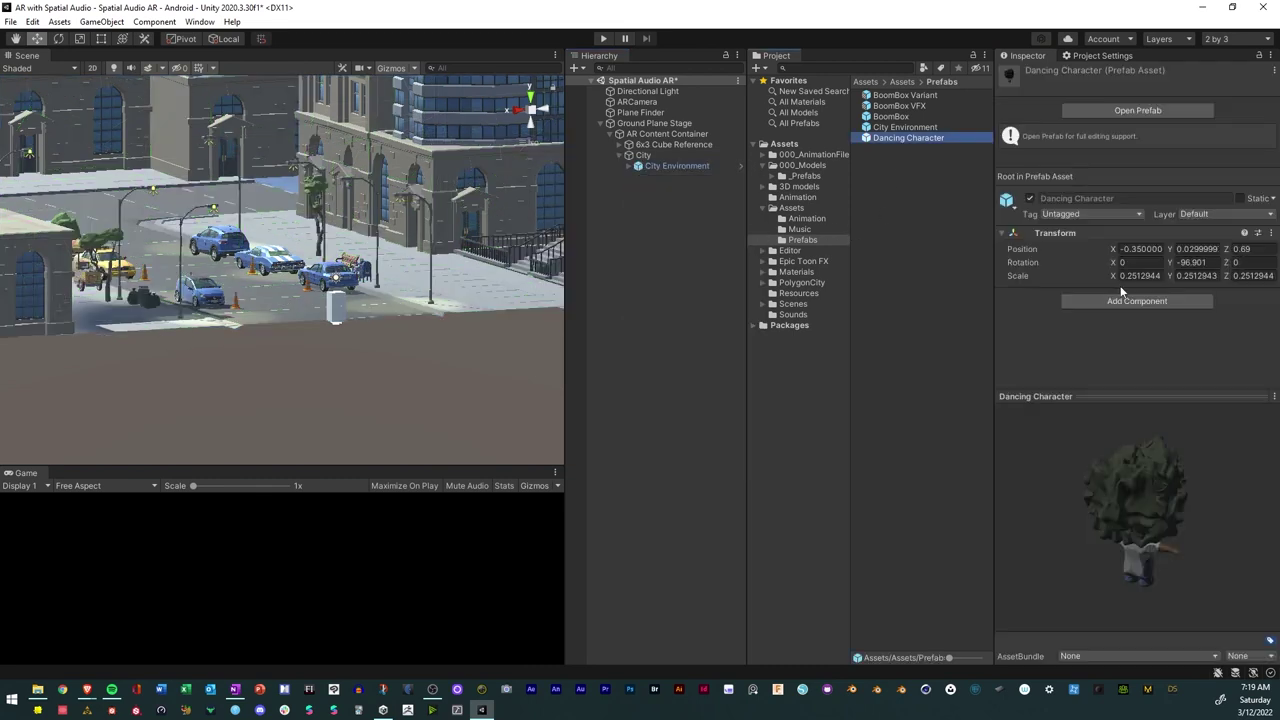
{"action": "left_click_drag", "start_coordinate": [891, 137], "coordinate": [641, 140]}
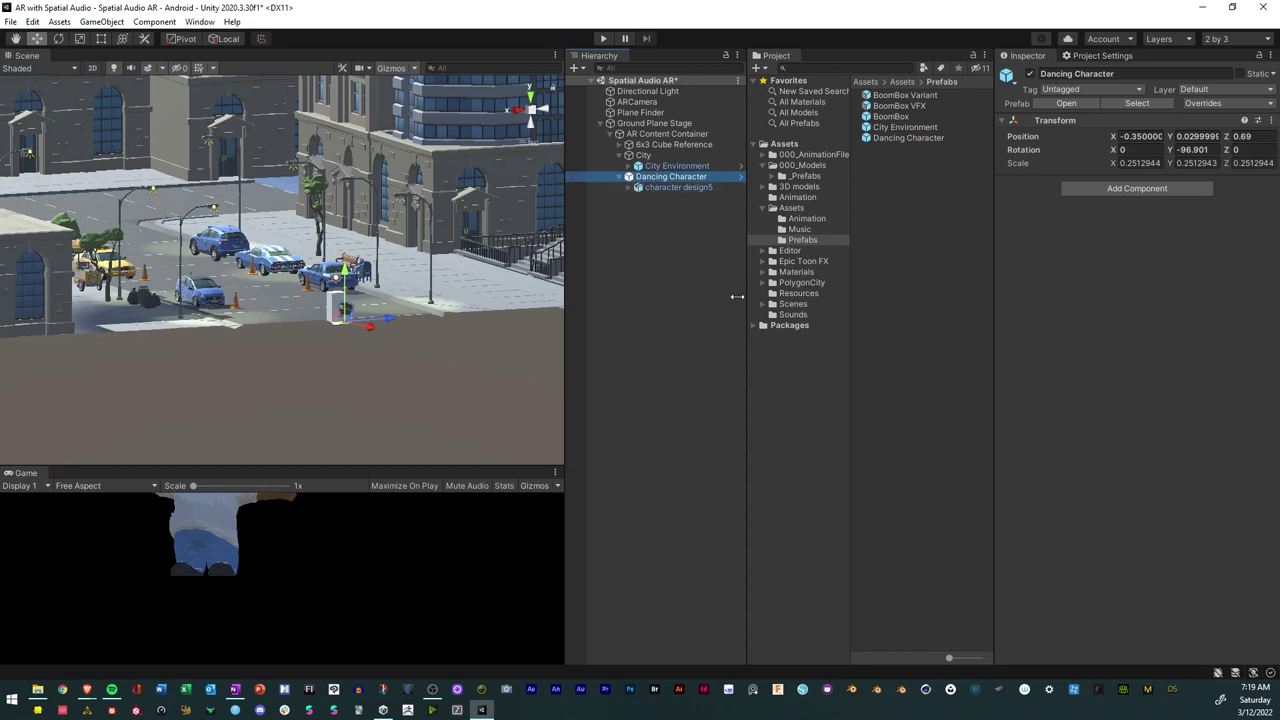
Select the Dancing Character root and move it out onto the street.
{"action": "key", "text": "F2"}
{"action": "scroll", "coordinate": [352, 316], "scroll_direction": "up", "scroll_amount": 5}
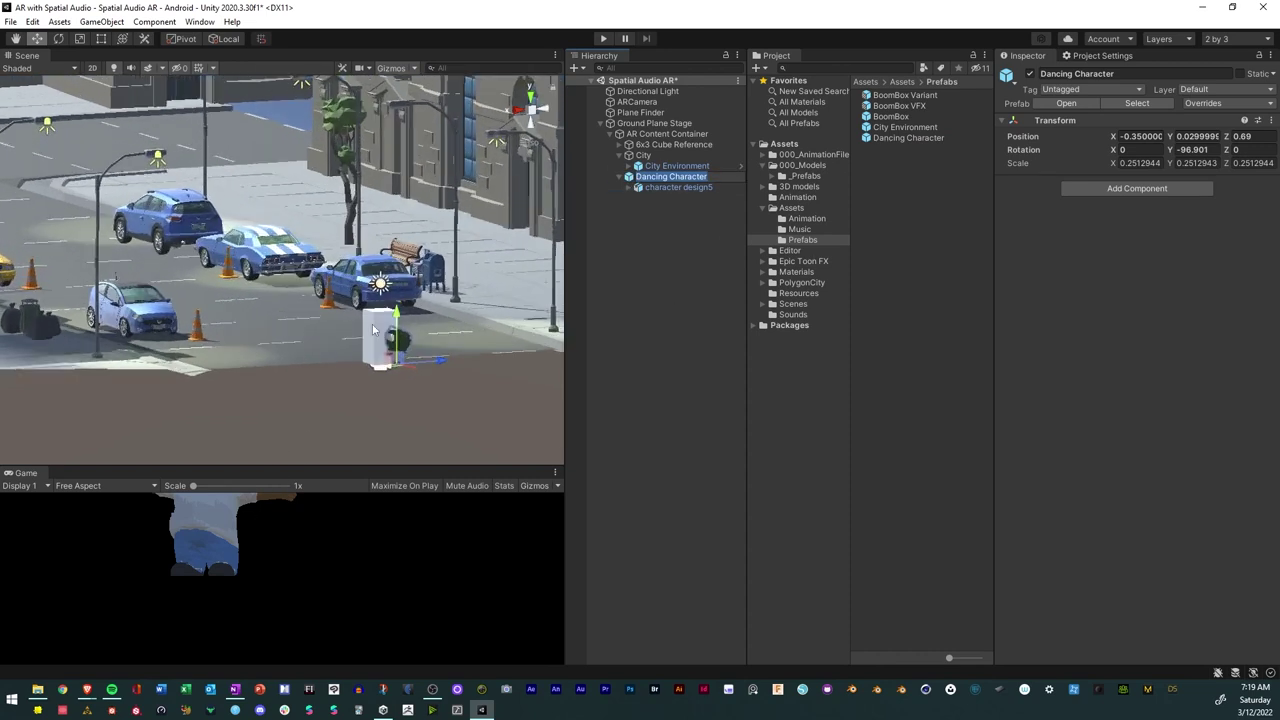
{"action": "left_click", "coordinate": [400, 347]}
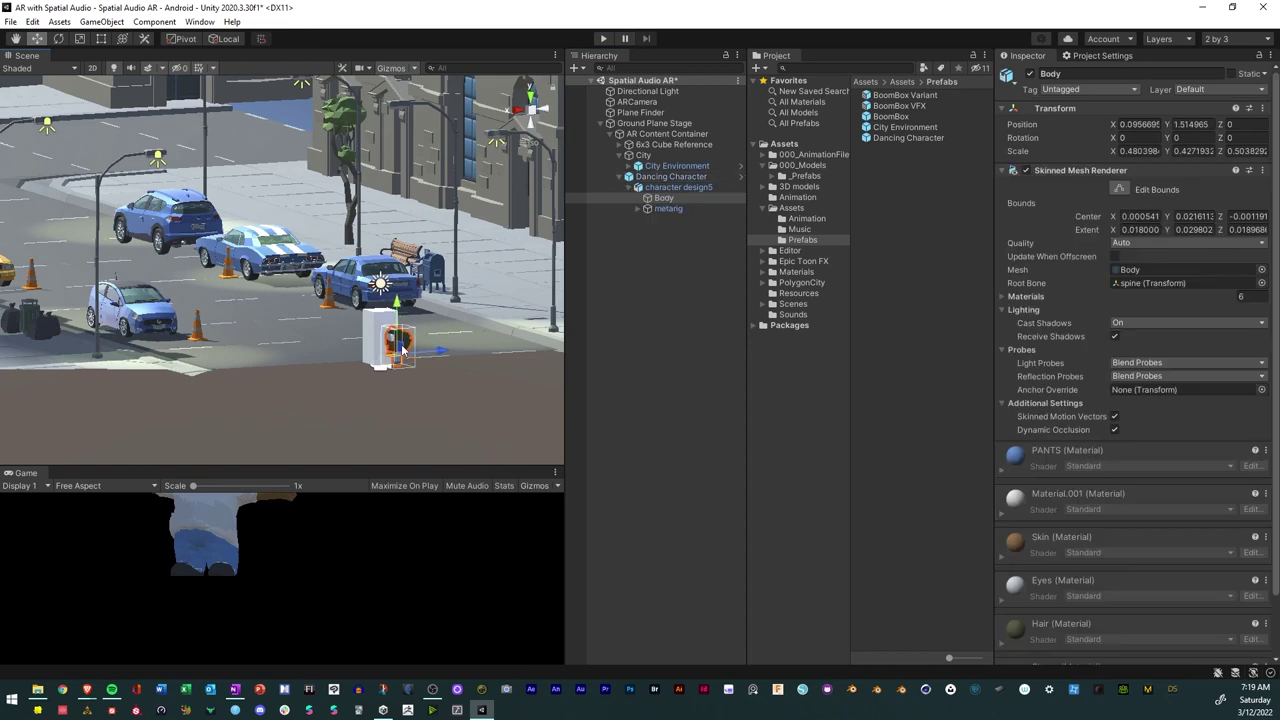
{"action": "left_click", "coordinate": [676, 166]}
{"action": "left_click", "coordinate": [670, 176]}
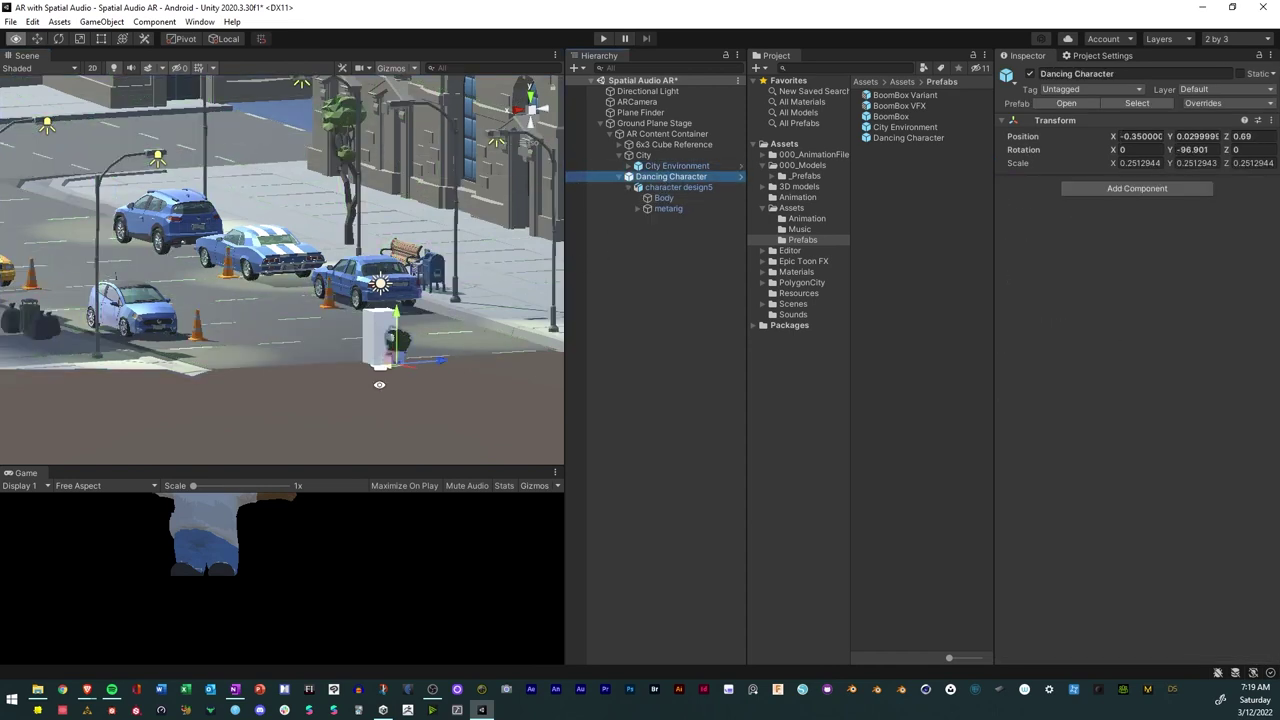
{"action": "right_click_drag", "start_coordinate": [379, 384], "coordinate": [490, 440]}
{"action": "left_click_drag", "start_coordinate": [551, 448], "coordinate": [310, 368]}
{"action": "right_click_drag", "start_coordinate": [310, 368], "coordinate": [226, 399]}
Fine-tune the character's spot on the street to X -0.2, Z -12, ready for rotating.
{"action": "left_click", "coordinate": [226, 399]}
{"action": "scroll", "coordinate": [211, 366], "scroll_direction": "up", "scroll_amount": 5}
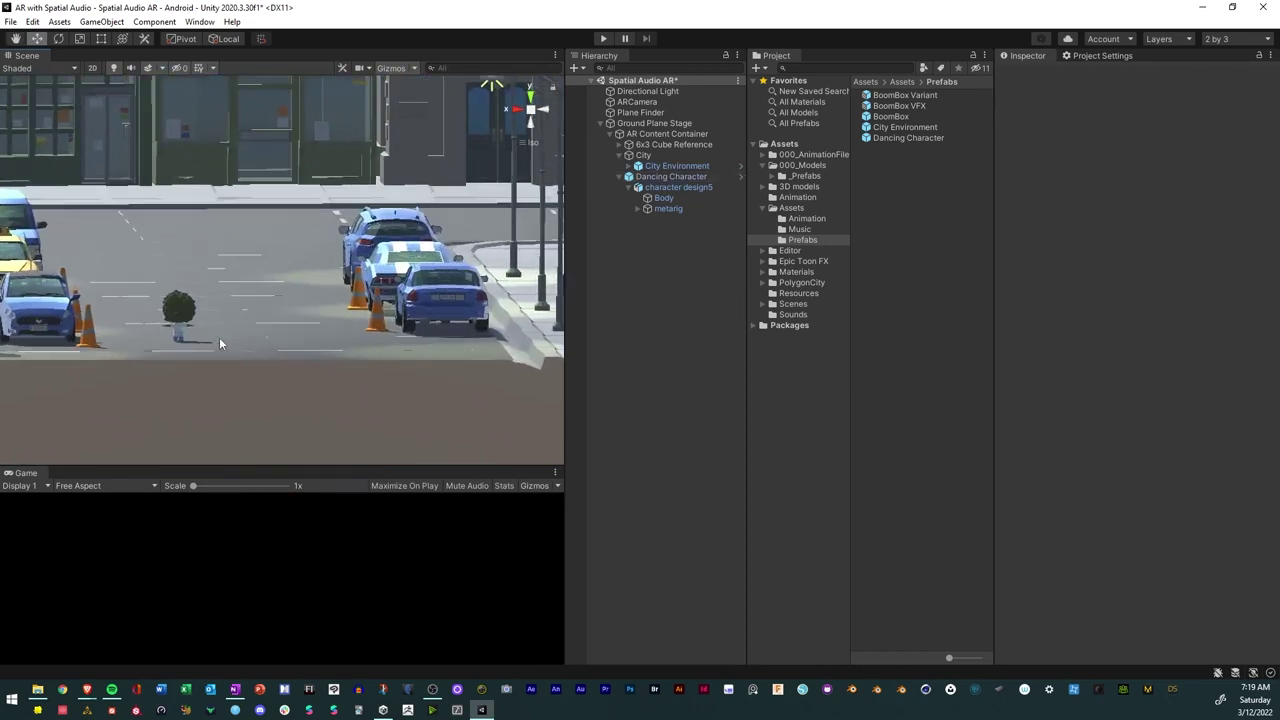
{"action": "middle_click_drag", "start_coordinate": [214, 343], "coordinate": [327, 352]}
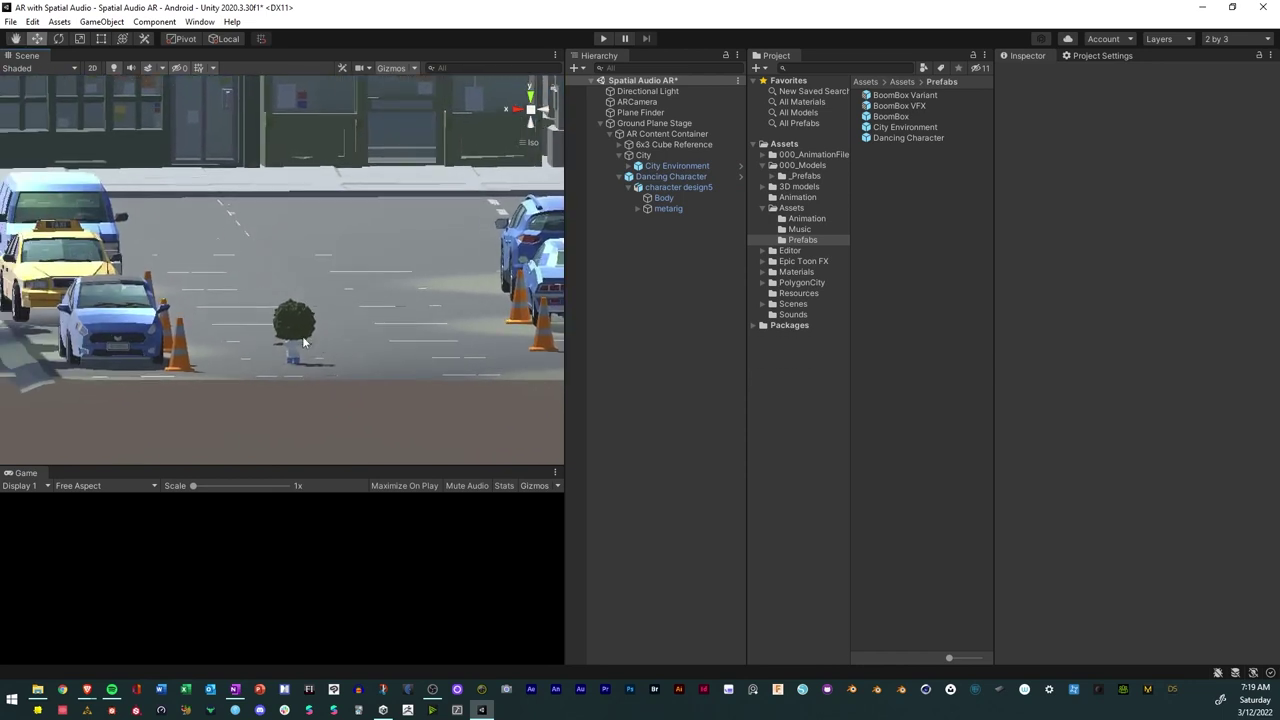
{"action": "left_click", "coordinate": [303, 343]}
{"action": "left_click_drag", "start_coordinate": [303, 343], "coordinate": [371, 432], "text": "alt"}
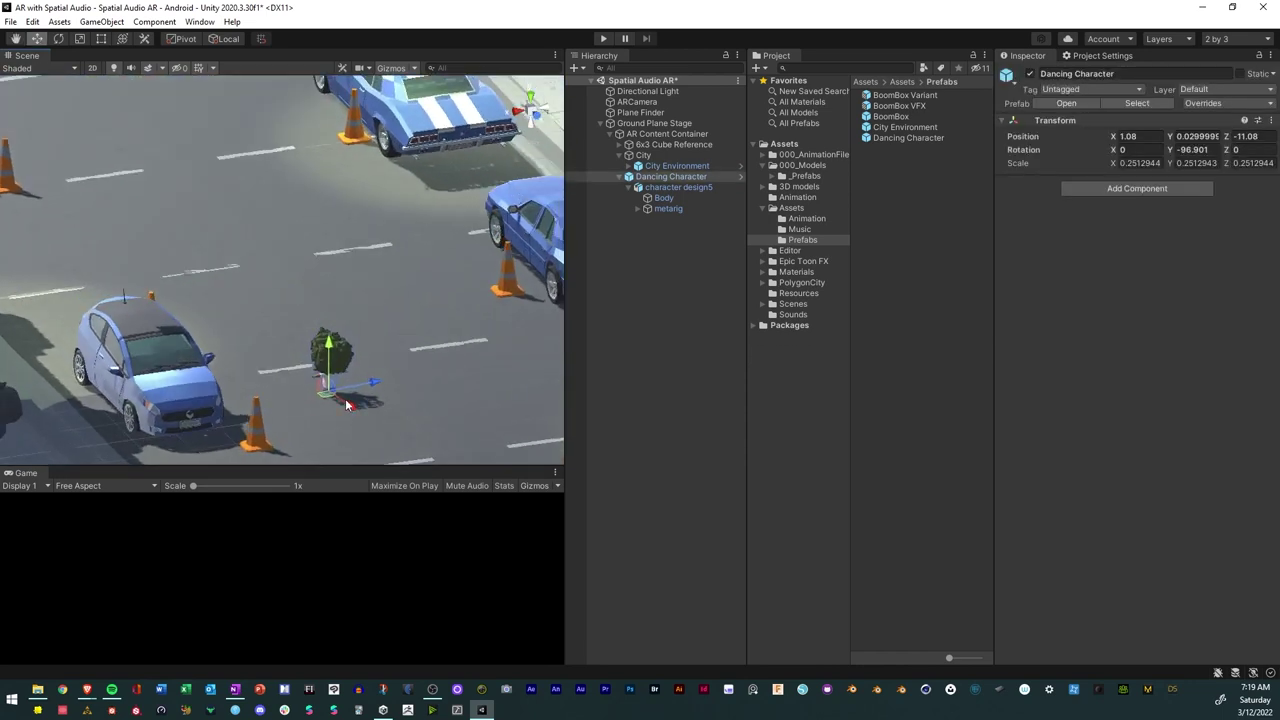
{"action": "left_click_drag", "start_coordinate": [328, 395], "coordinate": [325, 391]}
{"action": "left_click_drag", "start_coordinate": [338, 340], "coordinate": [336, 330]}
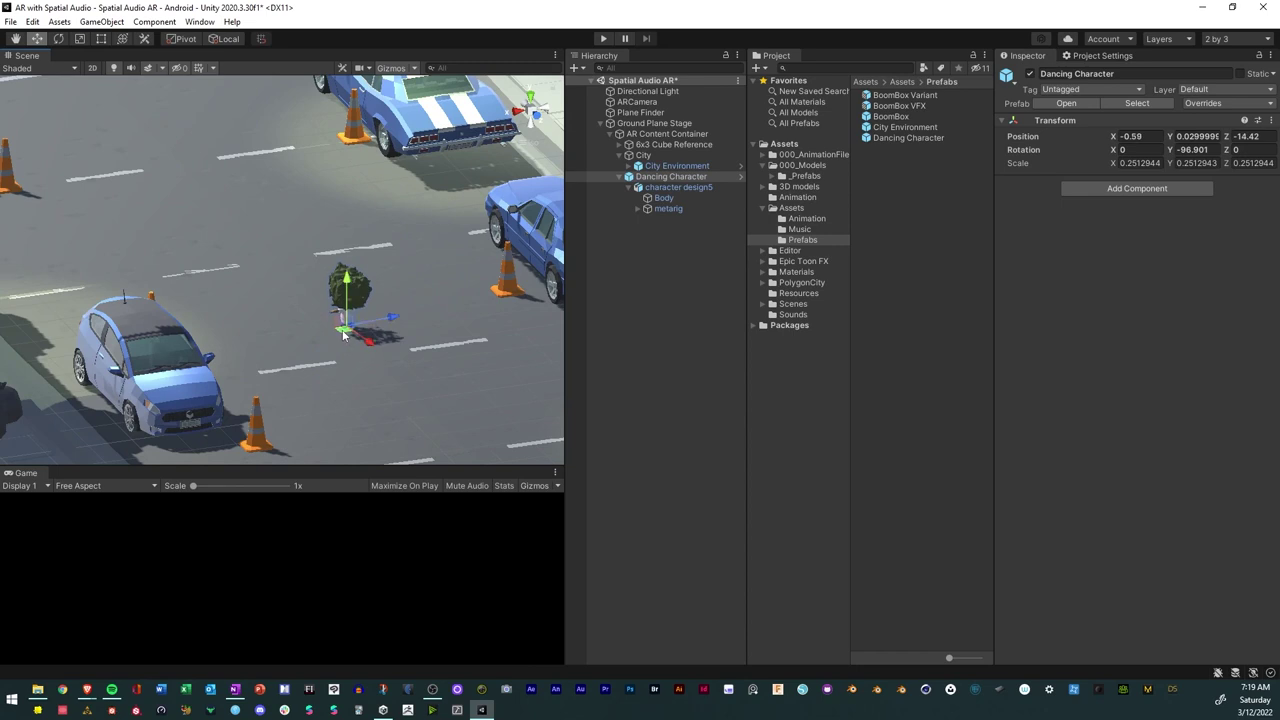
{"action": "scroll", "coordinate": [430, 385], "scroll_direction": "down", "scroll_amount": 5}
{"action": "left_click_drag", "start_coordinate": [428, 386], "coordinate": [555, 343], "text": "alt"}
{"action": "left_click", "coordinate": [58, 38]}
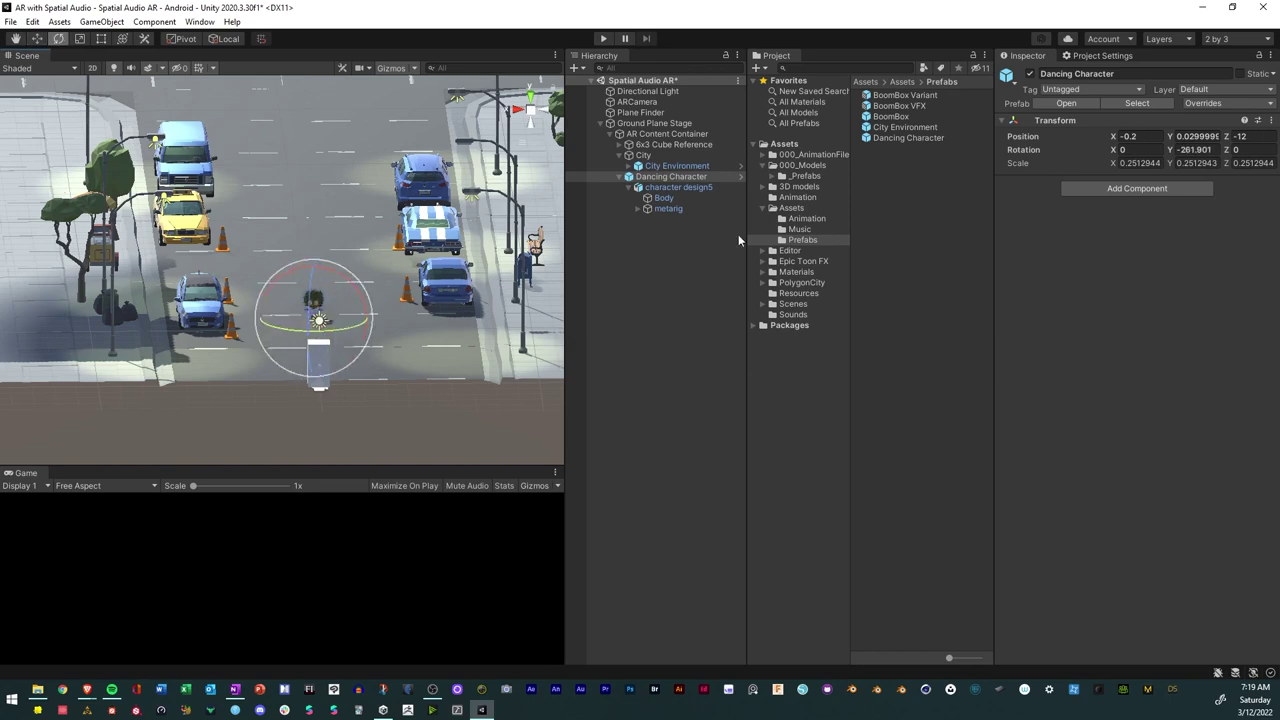
Trace the Dancing Character's Avatar to character design5Avatar and its source model.
{"action": "left_click", "coordinate": [906, 137]}
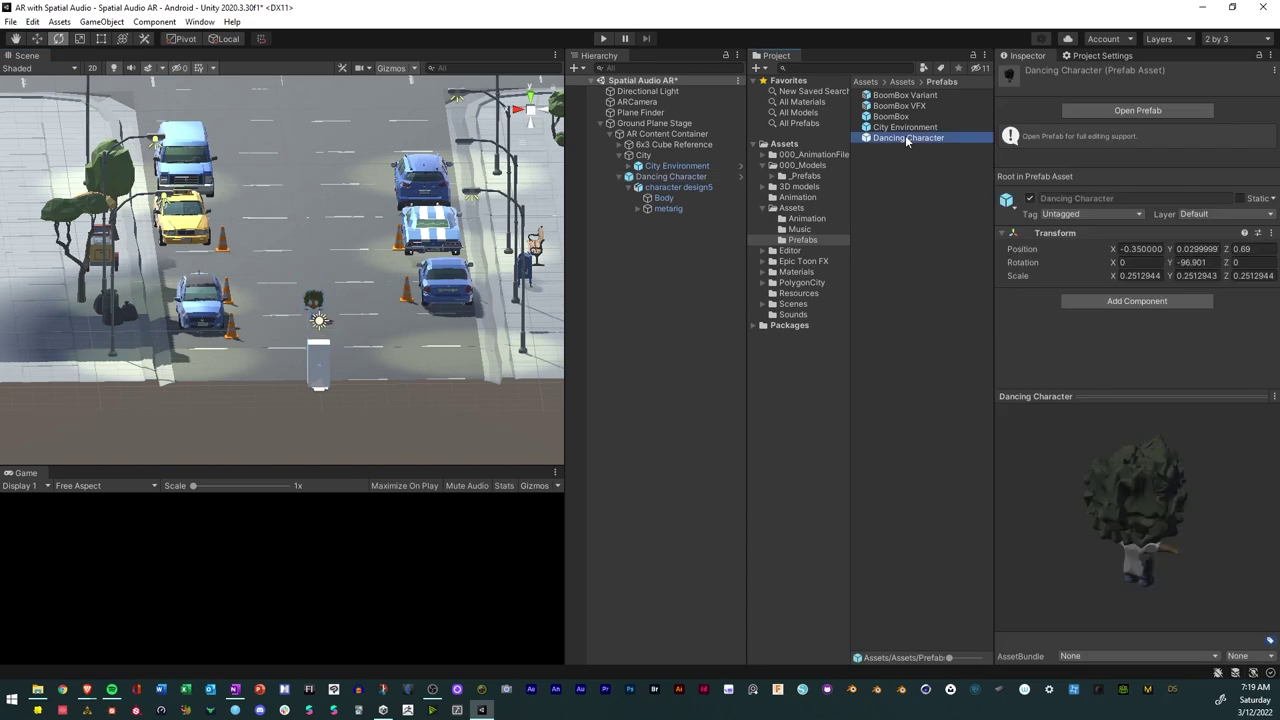
{"action": "left_click", "coordinate": [678, 187]}
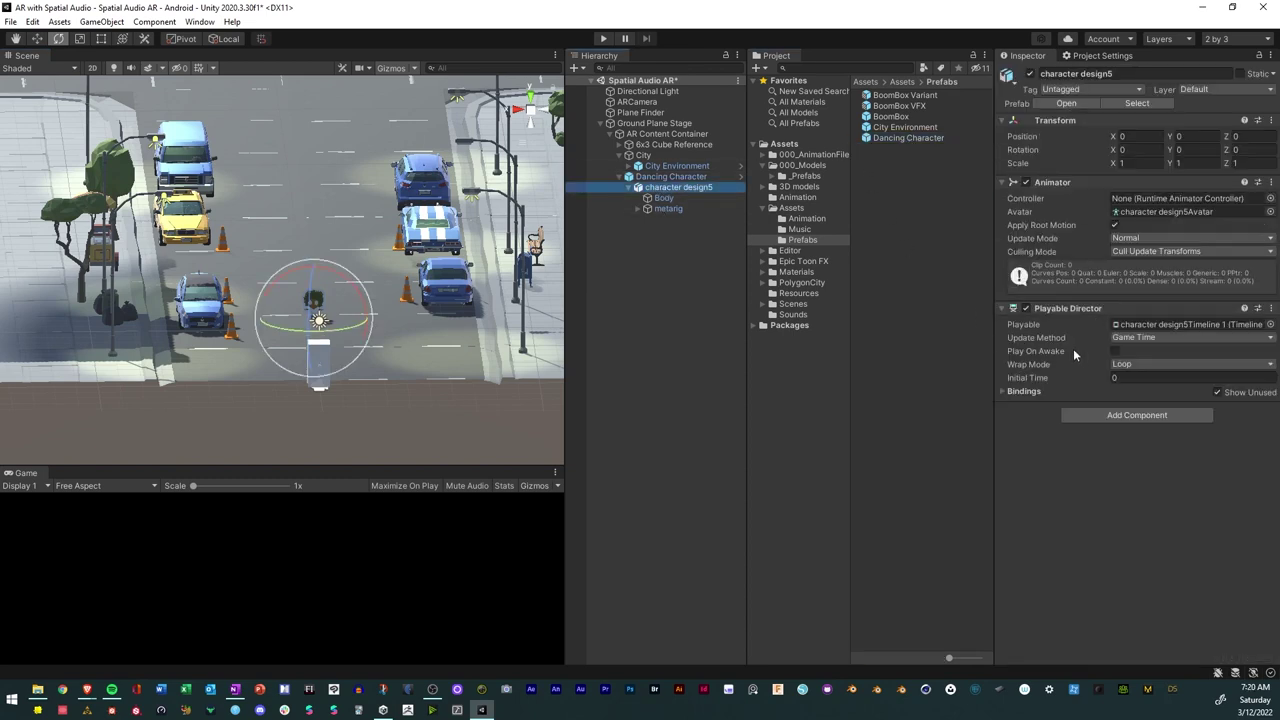
{"action": "left_click", "coordinate": [1161, 212]}
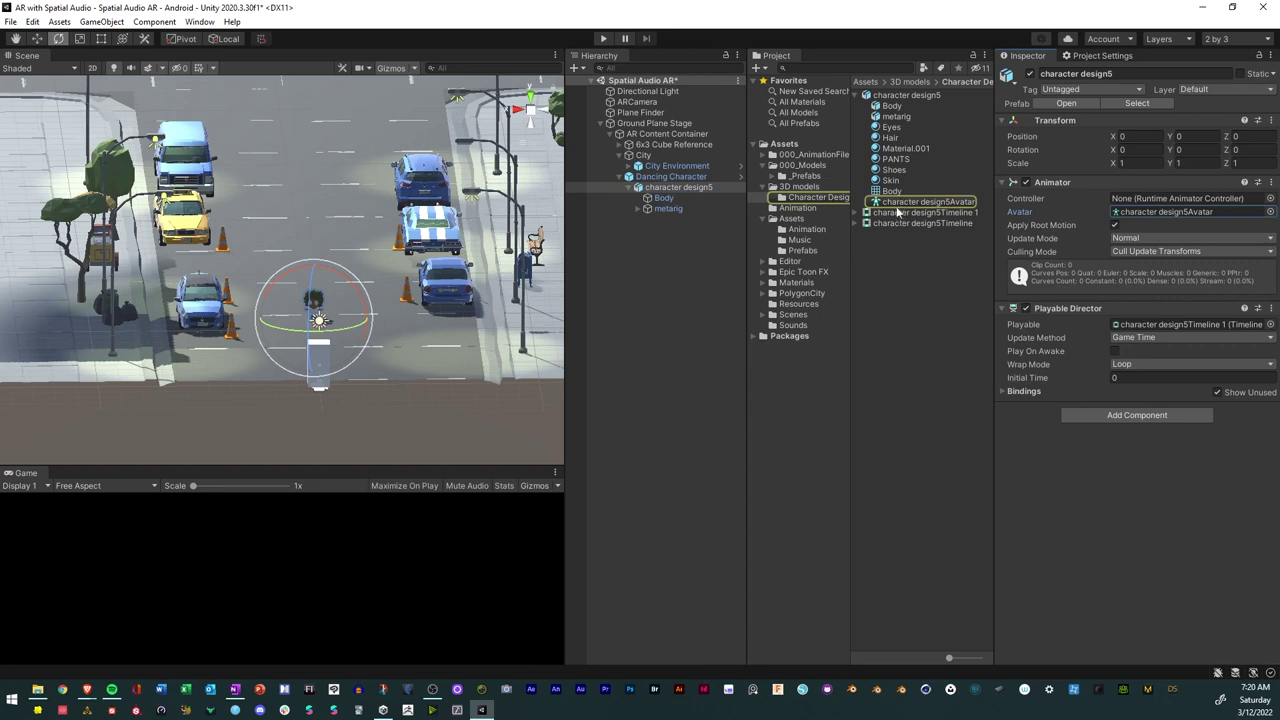
{"action": "left_click", "coordinate": [897, 201]}
{"action": "left_click", "coordinate": [903, 95]}
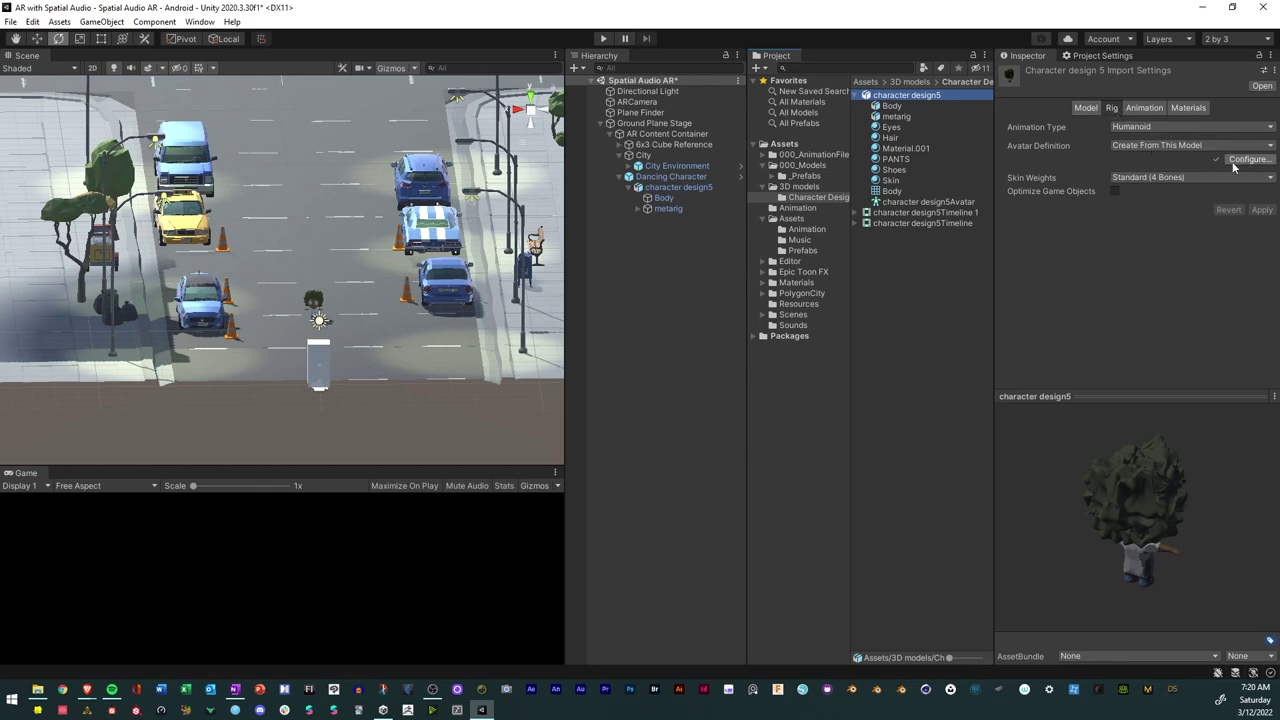
Review the model's Animation and Materials settings, then confirm its Humanoid rig.
{"action": "left_click", "coordinate": [1146, 110]}
{"action": "left_click", "coordinate": [1188, 107]}
{"action": "left_click", "coordinate": [1111, 107]}
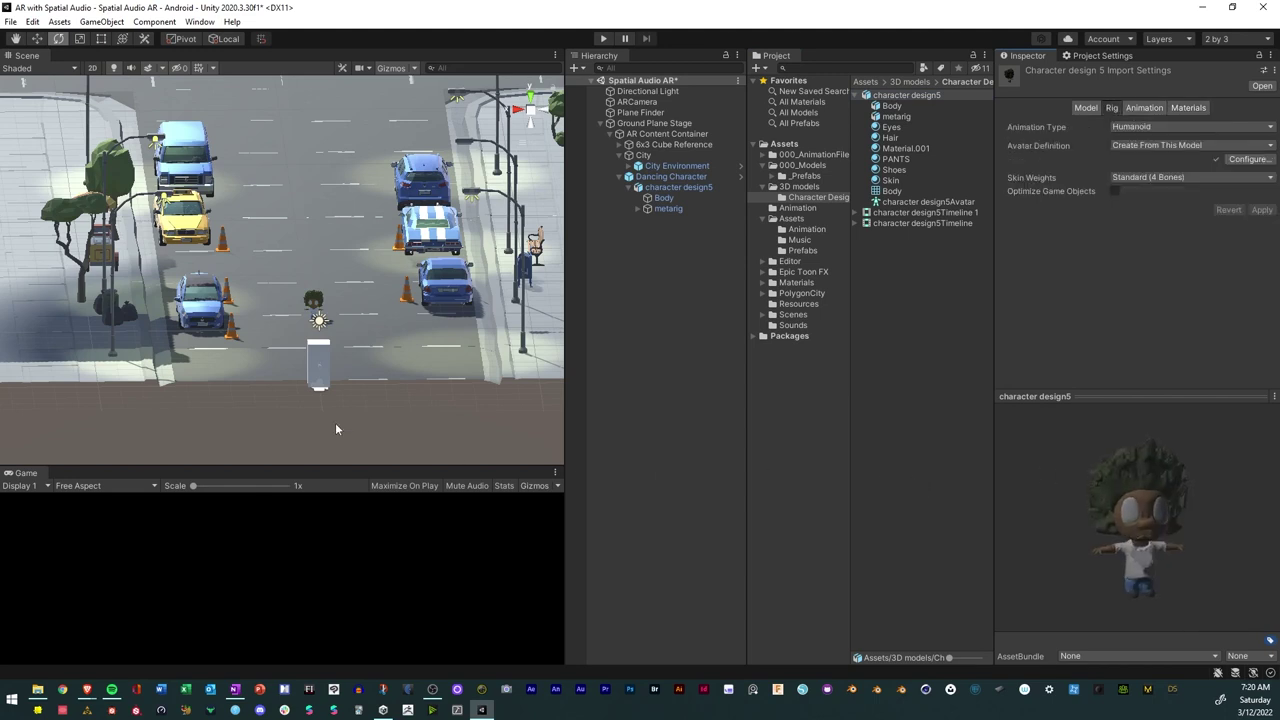
{"action": "scroll", "coordinate": [300, 330], "scroll_direction": "up", "scroll_amount": 3}
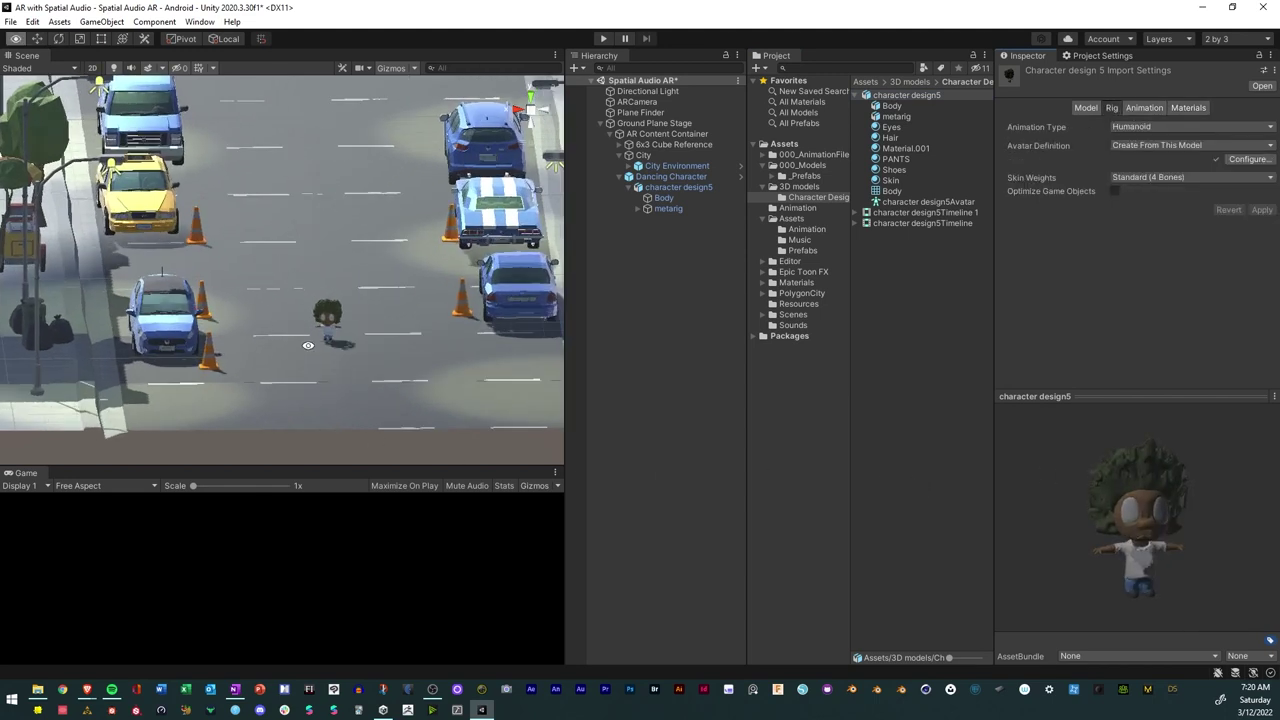
{"action": "left_click_drag", "start_coordinate": [308, 345], "coordinate": [330, 318], "text": "alt"}
{"action": "scroll", "coordinate": [400, 318], "scroll_direction": "down", "scroll_amount": 6}
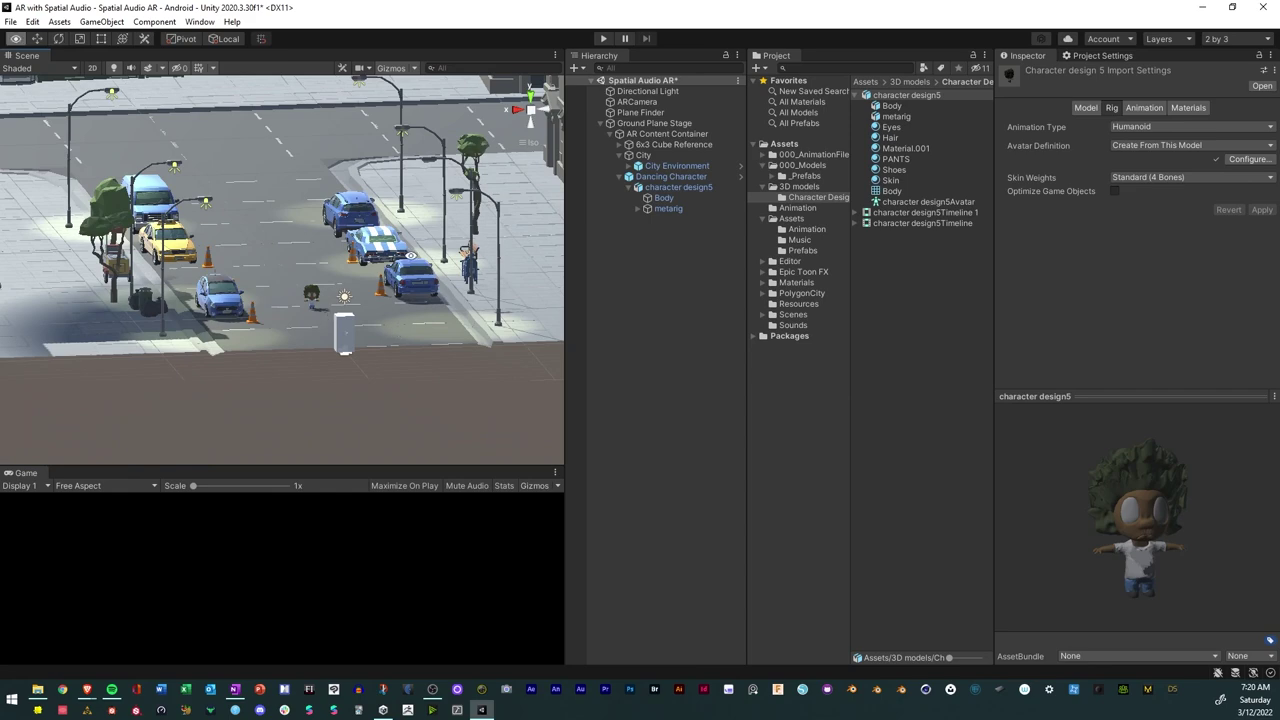
{"action": "scroll", "coordinate": [330, 318], "scroll_direction": "down", "scroll_amount": 4}
{"action": "left_click_drag", "start_coordinate": [331, 315], "coordinate": [384, 331], "text": "alt"}
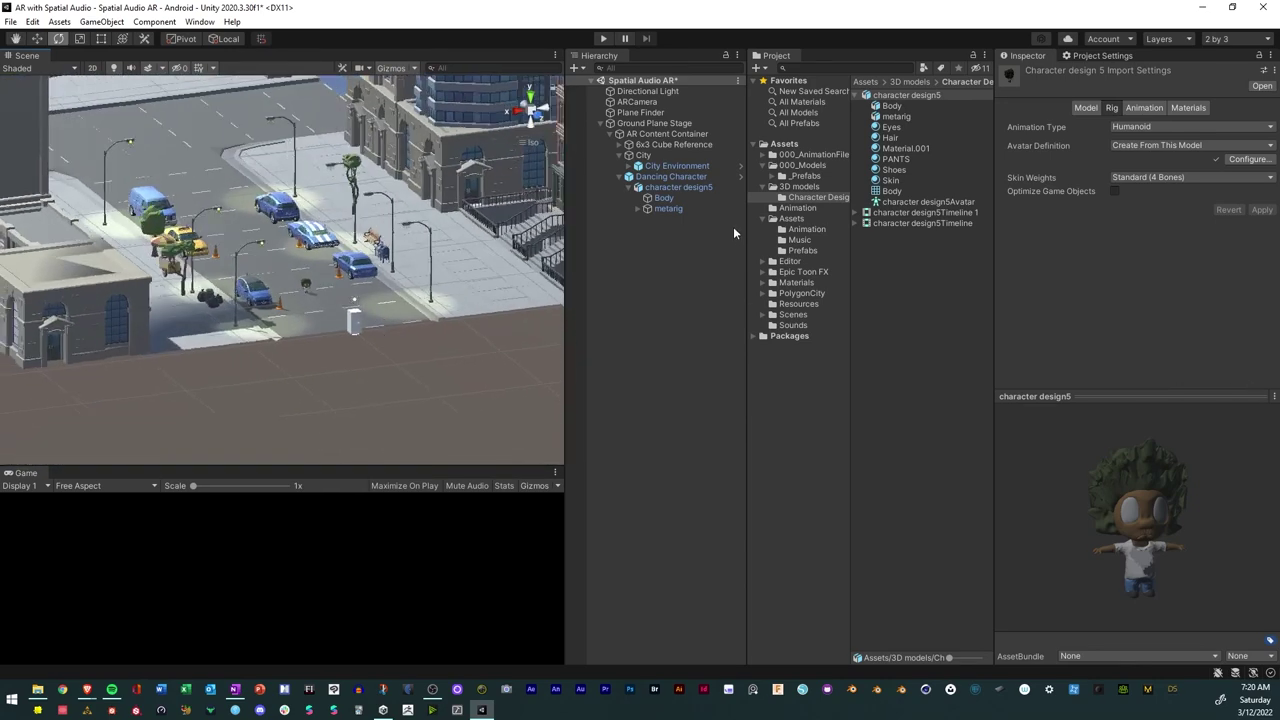
Nest Dancing Character under the City object in the Hierarchy.
{"action": "left_click", "coordinate": [626, 177]}
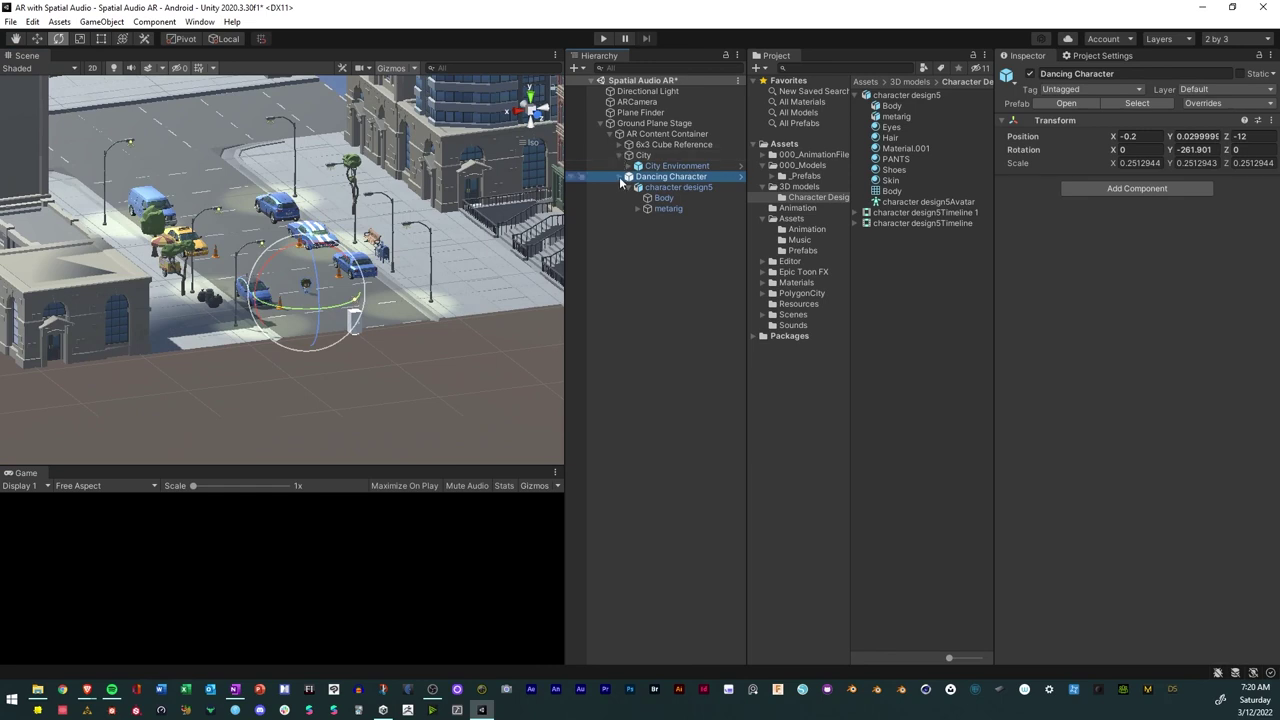
{"action": "left_click", "coordinate": [619, 176]}
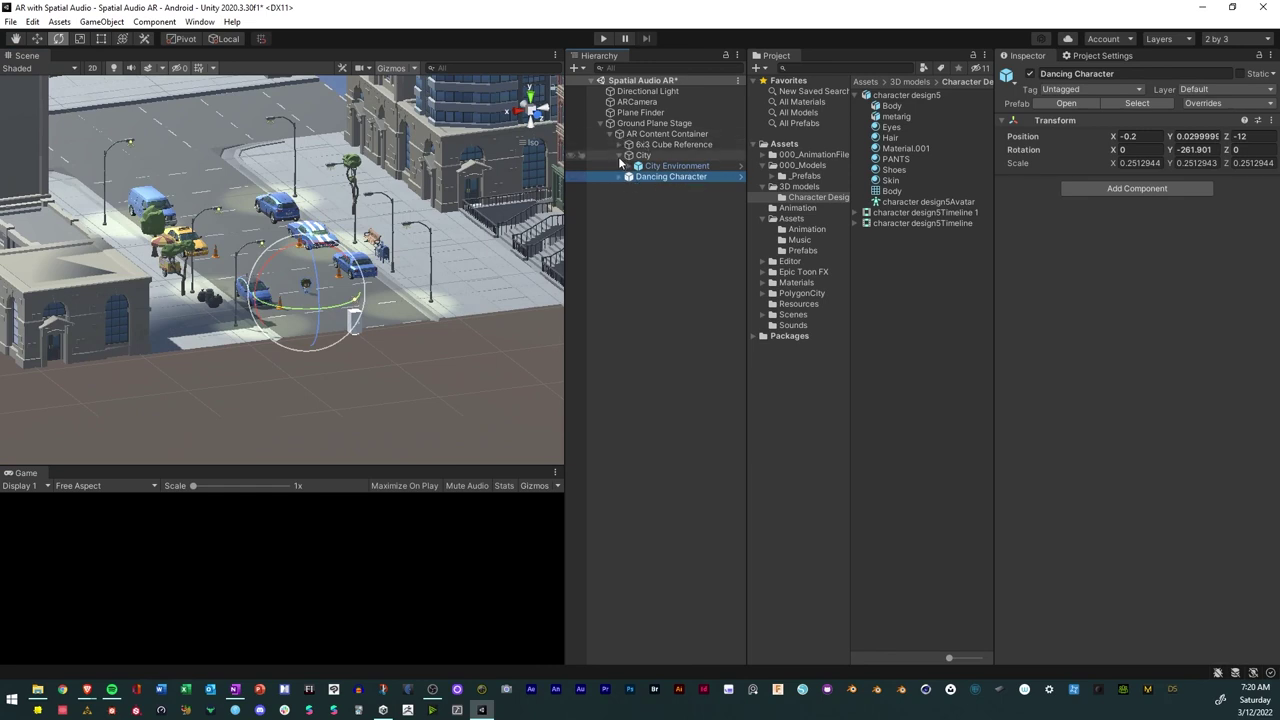
{"action": "left_click_drag", "start_coordinate": [658, 178], "coordinate": [656, 154]}
{"action": "left_click", "coordinate": [619, 156]}
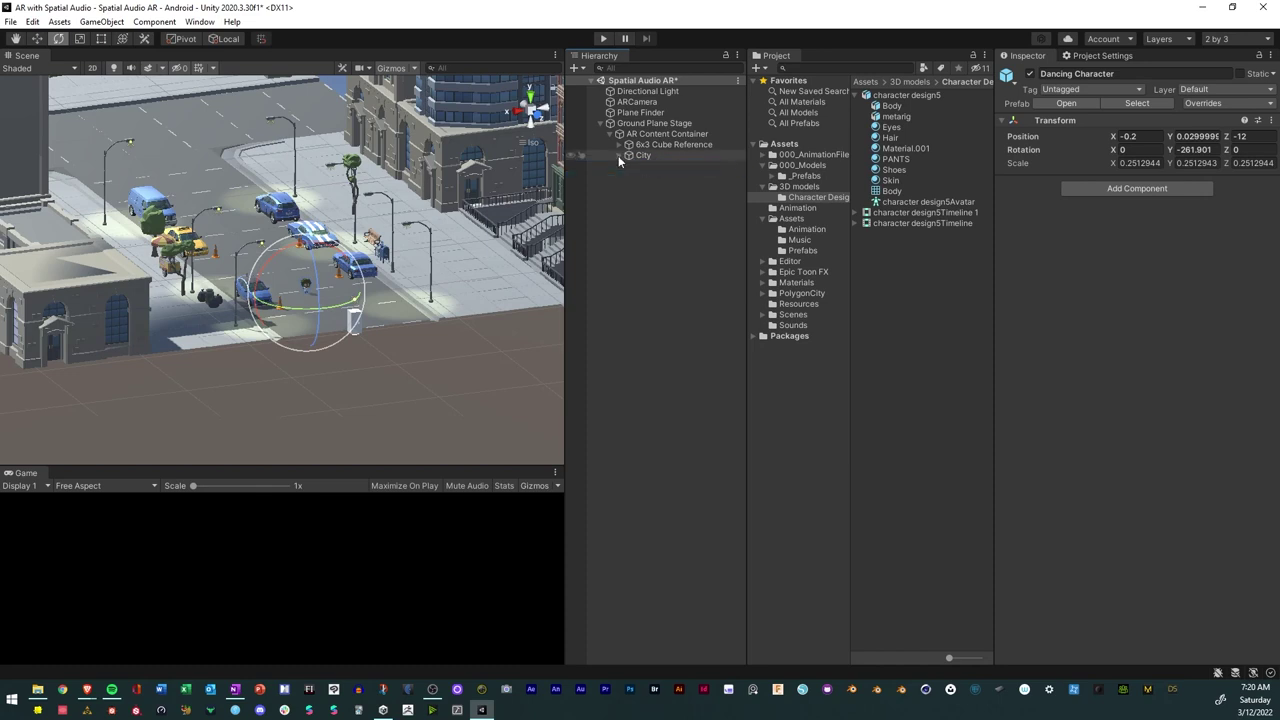
Save the Spatial Audio AR scene with File > Save.
{"action": "left_click", "coordinate": [11, 21]}
{"action": "left_click", "coordinate": [35, 86]}
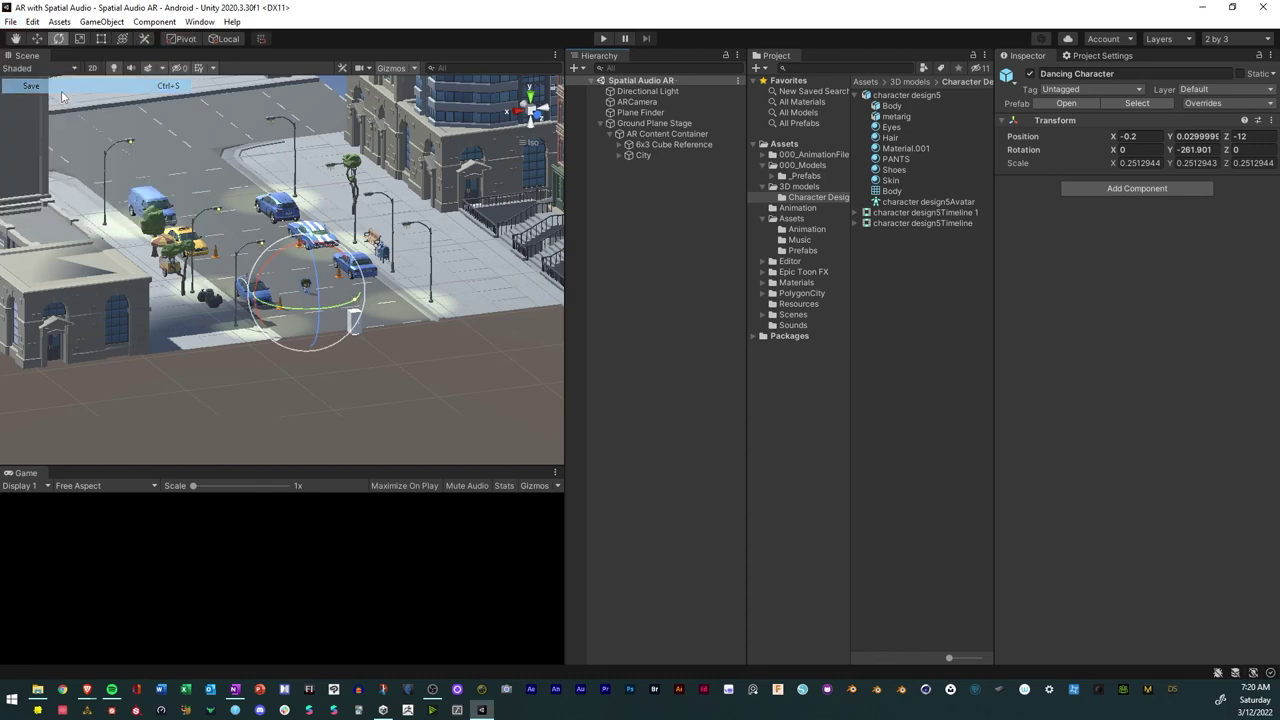
{"action": "left_click", "coordinate": [418, 384]}
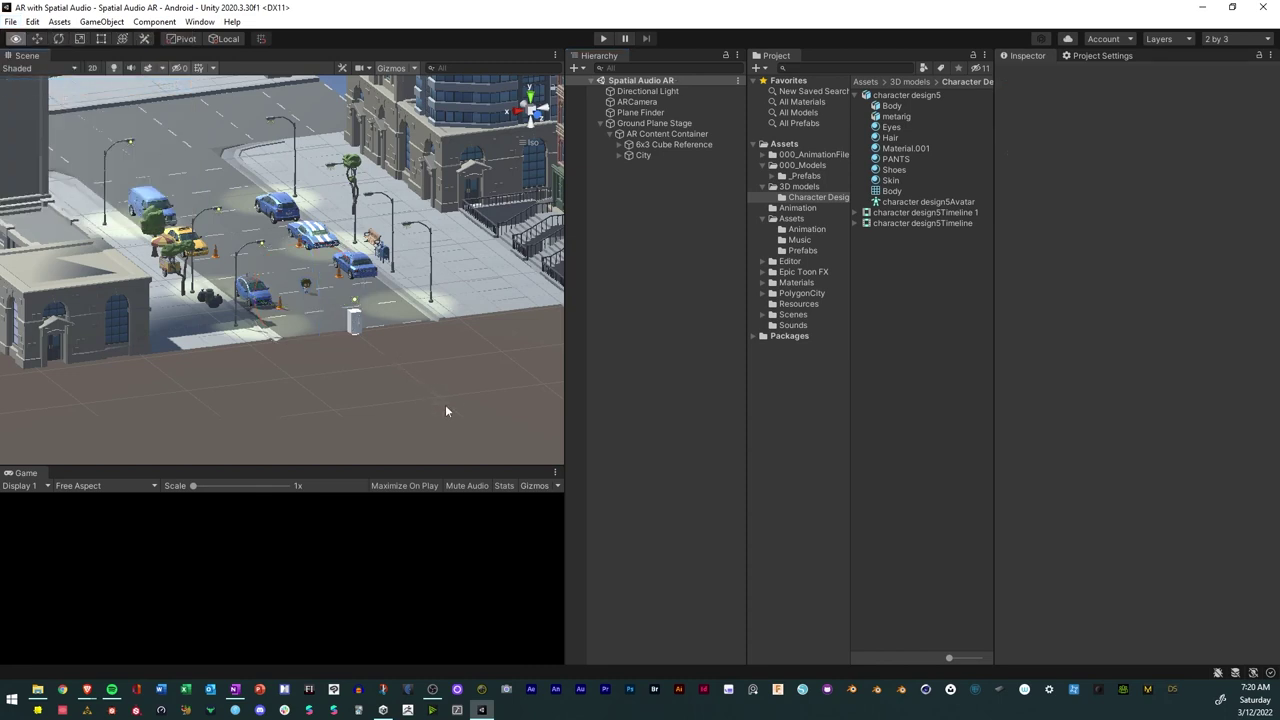
{"action": "left_click_drag", "start_coordinate": [445, 404], "coordinate": [494, 308], "text": "alt"}
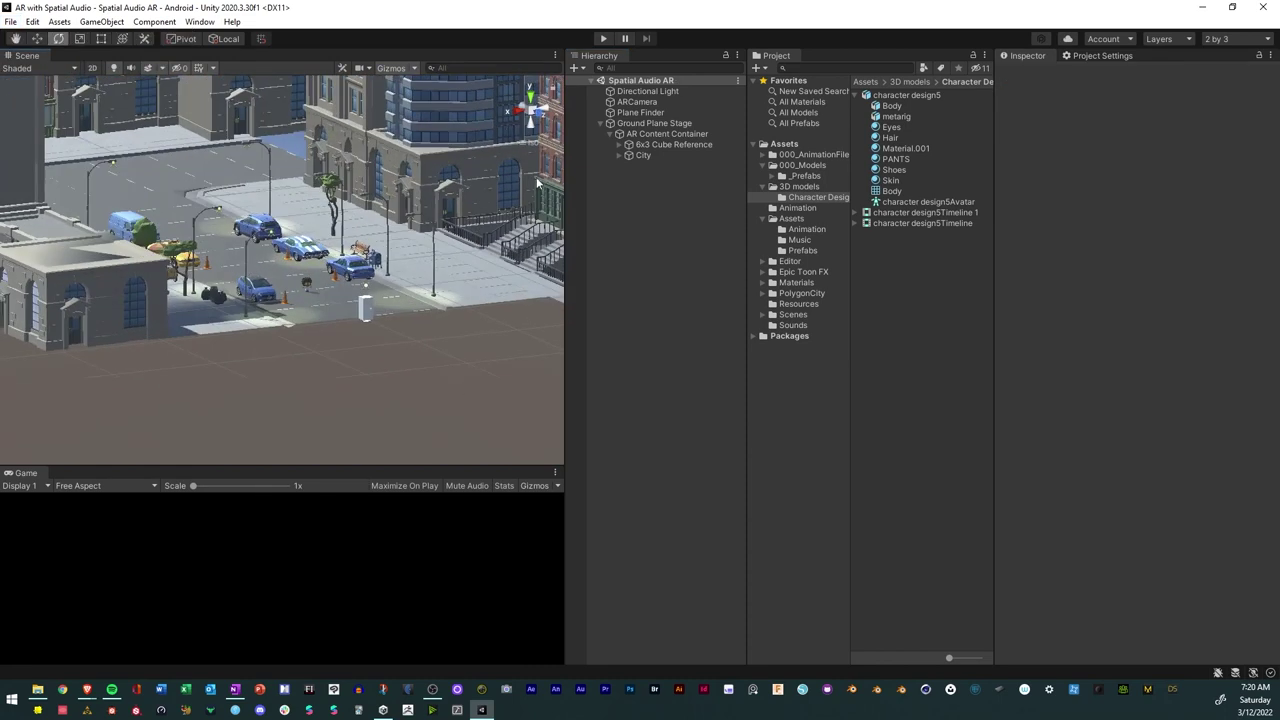
{"action": "scroll", "coordinate": [384, 240], "scroll_direction": "up", "scroll_amount": 3}
{"action": "scroll", "coordinate": [386, 250], "scroll_direction": "up", "scroll_amount": 5}
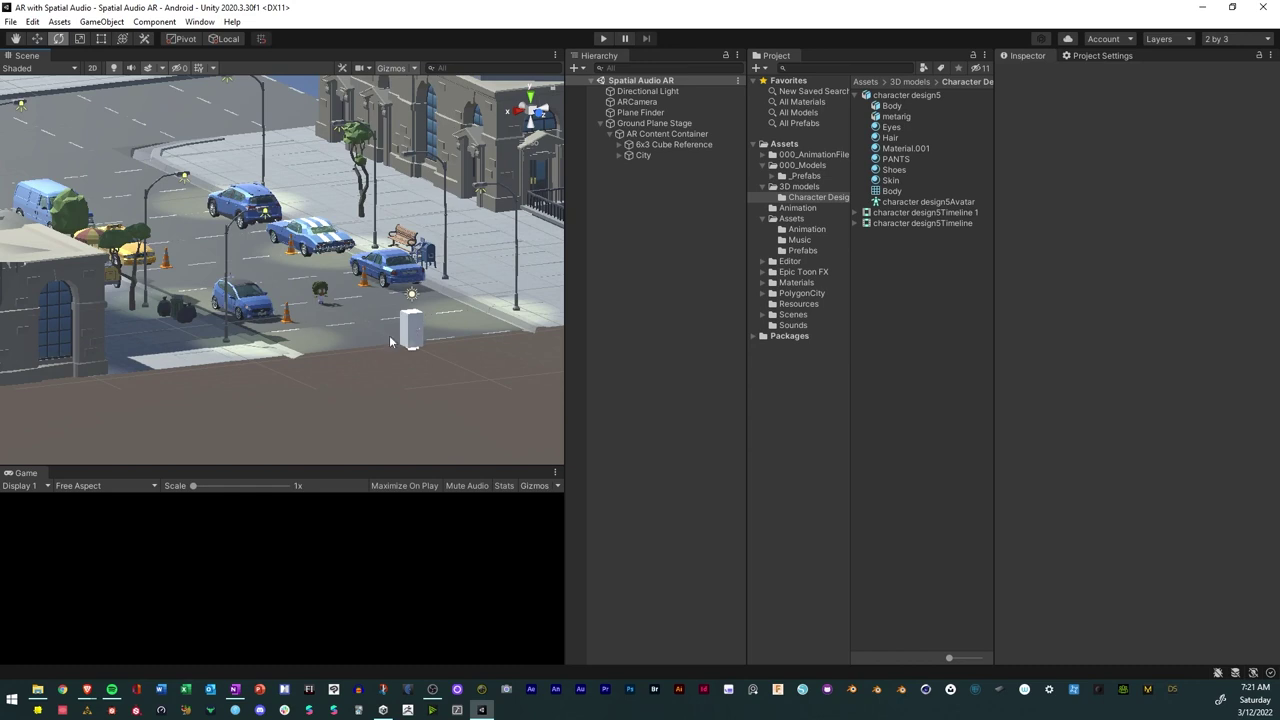
{"action": "scroll", "coordinate": [350, 320], "scroll_direction": "down", "scroll_amount": 4}
{"action": "left_click_drag", "start_coordinate": [345, 318], "coordinate": [223, 318], "text": "alt"}
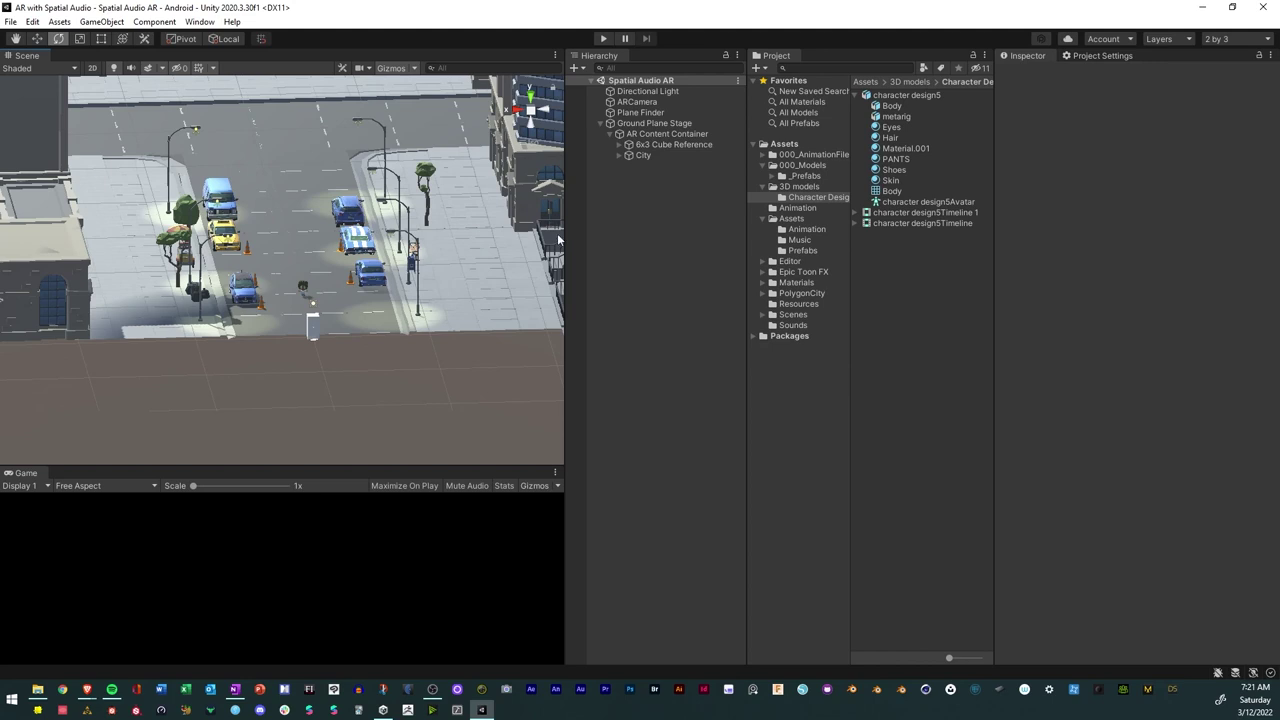
{"action": "left_click", "coordinate": [644, 155]}
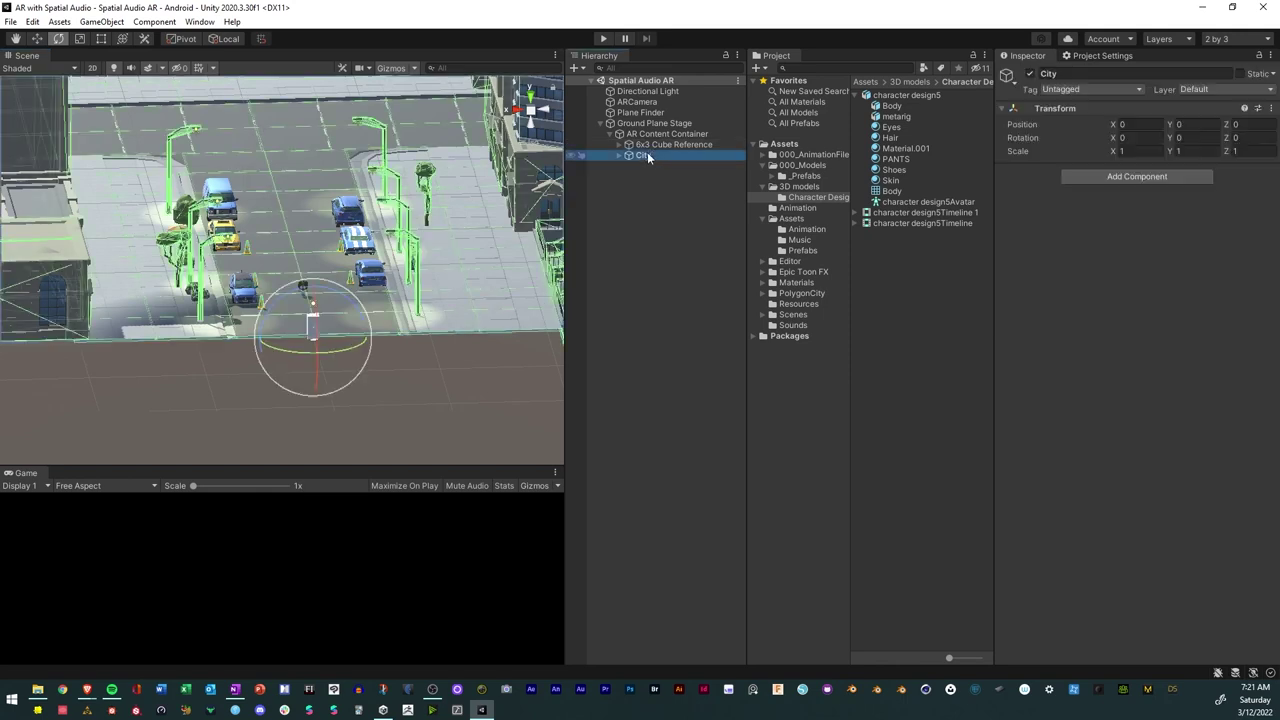
{"action": "left_click", "coordinate": [573, 154]}
{"action": "left_click", "coordinate": [573, 154]}
{"action": "left_click_drag", "start_coordinate": [457, 271], "coordinate": [143, 389], "text": "alt"}
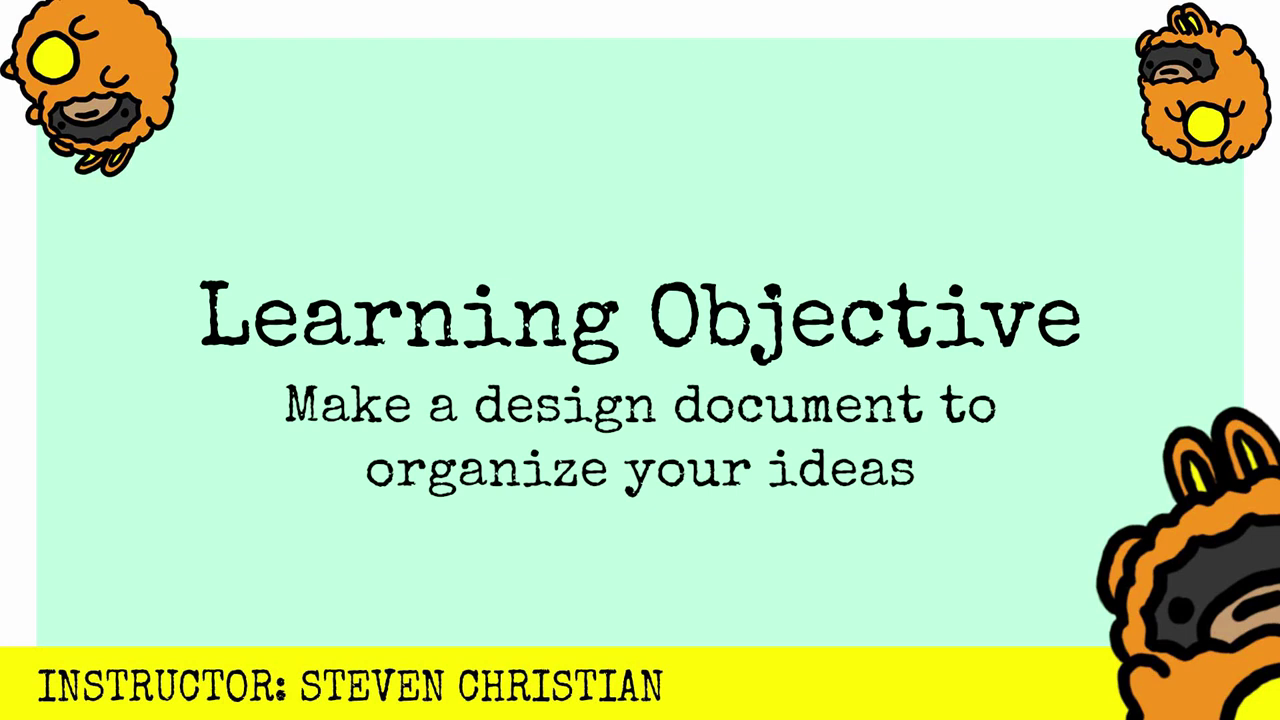
{"action": "left_click_drag", "start_coordinate": [300, 313], "coordinate": [333, 313], "text": "alt"}
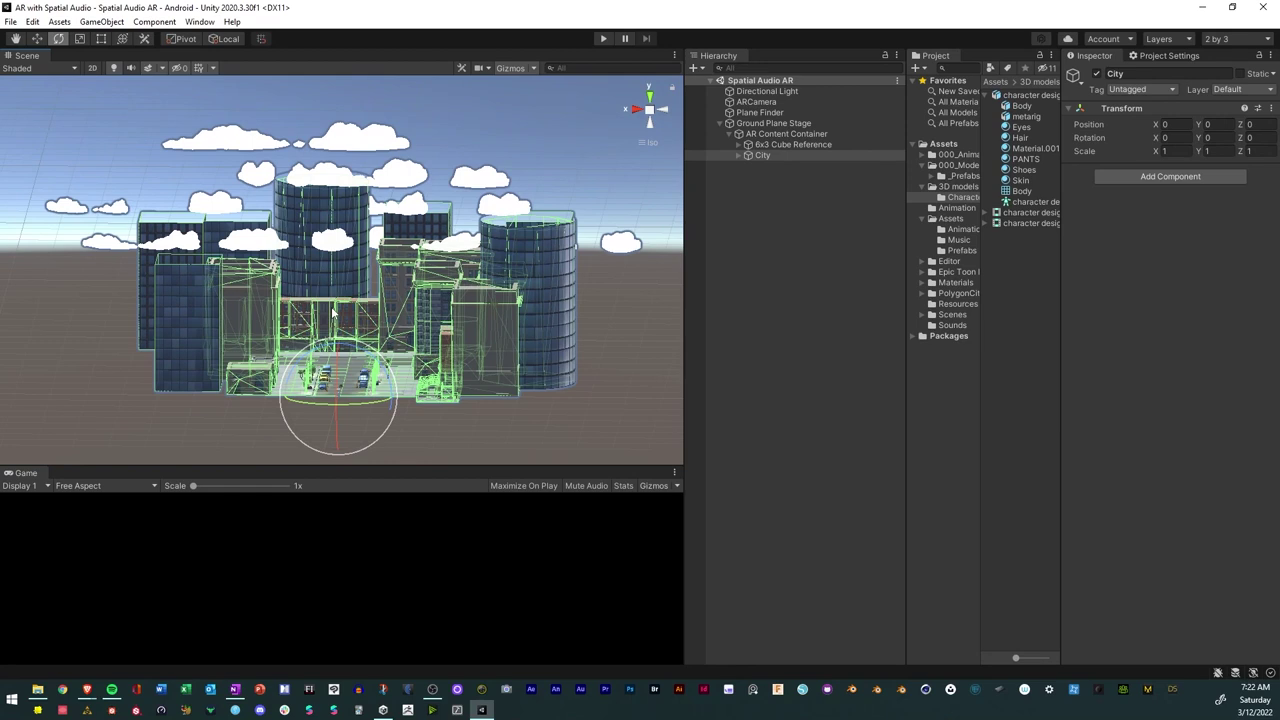
Install ProBuilder 4.5.2 from the Unity Registry list in the Package Manager.
{"action": "left_click", "coordinate": [206, 24]}
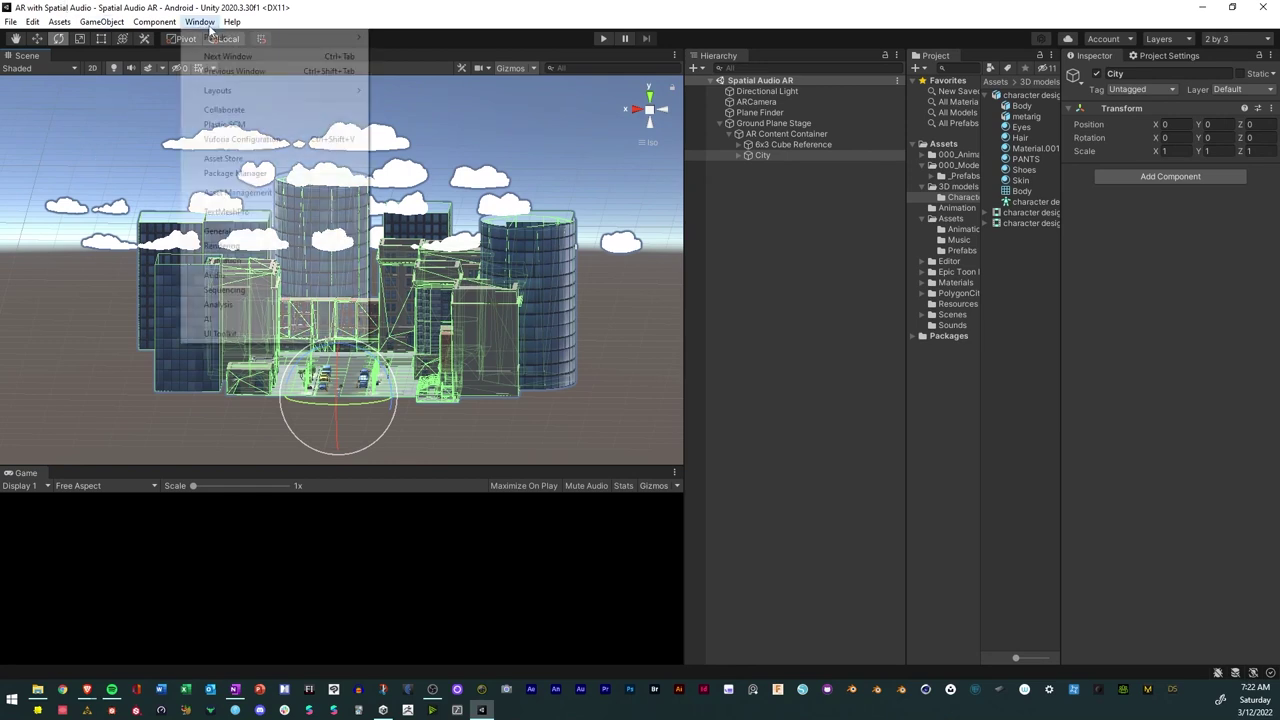
{"action": "left_click", "coordinate": [242, 176]}
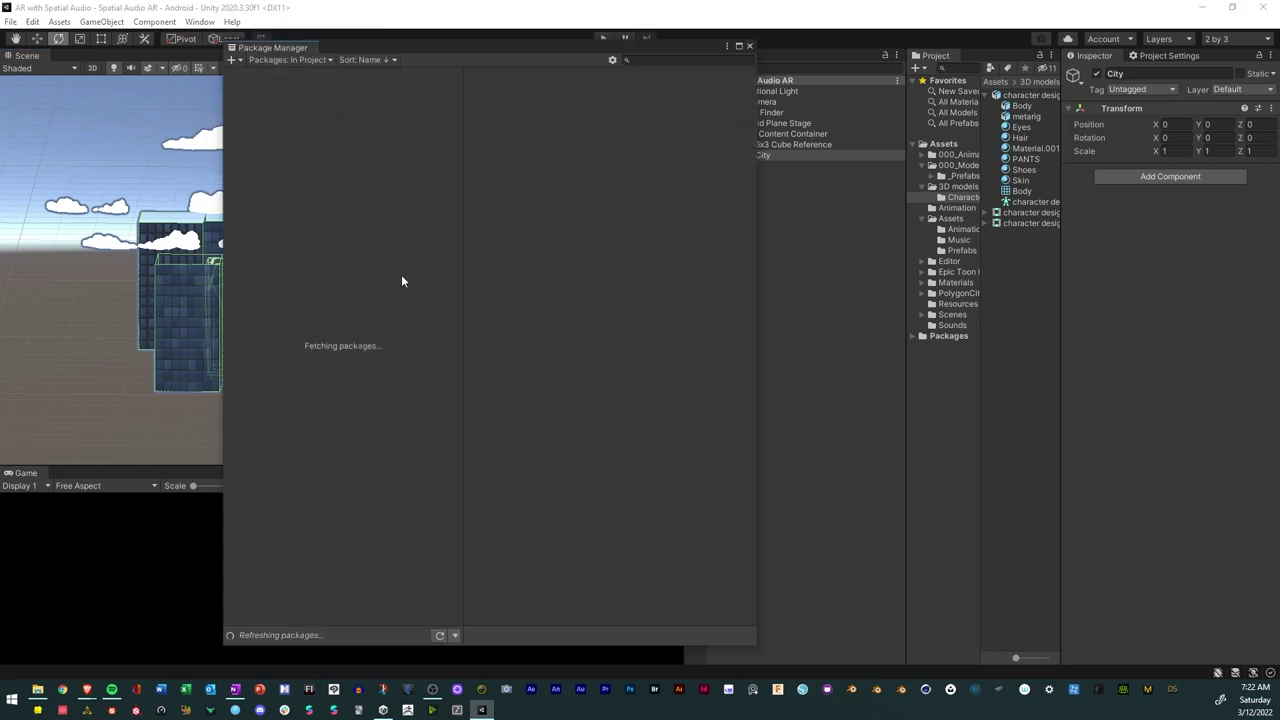
{"action": "left_click", "coordinate": [283, 60]}
{"action": "left_click", "coordinate": [300, 74]}
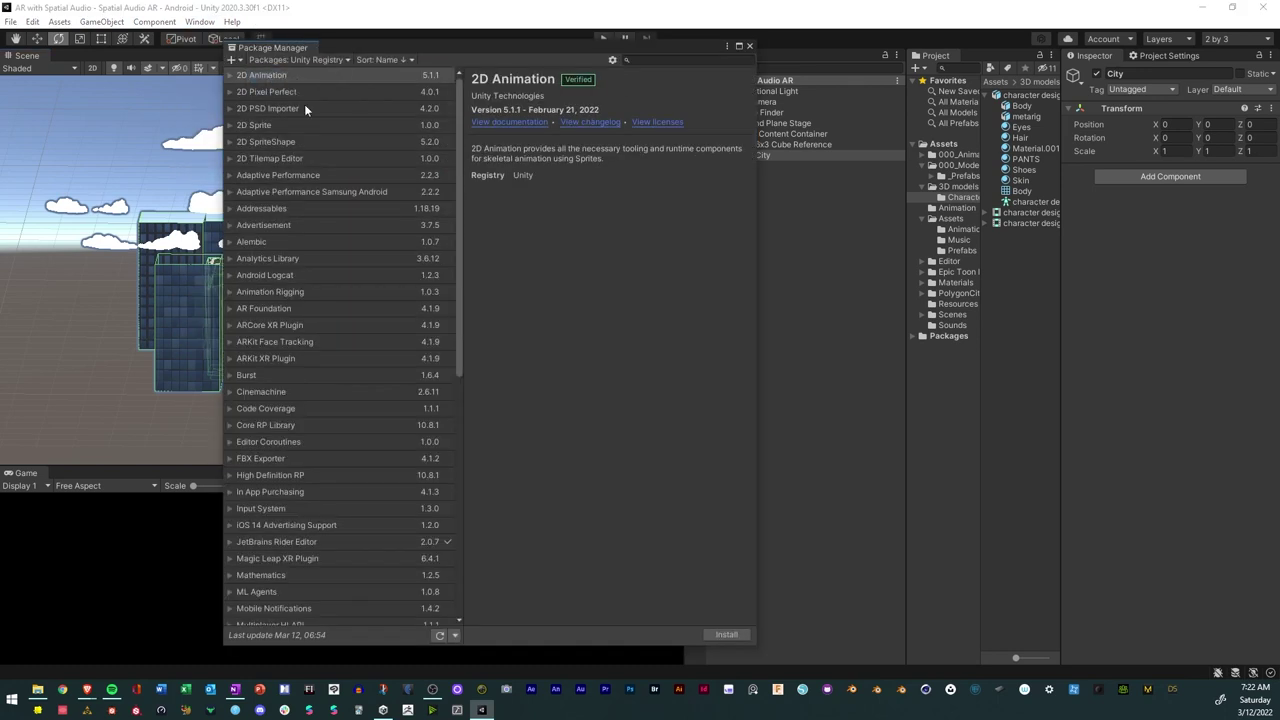
{"action": "scroll", "coordinate": [396, 333], "scroll_direction": "down", "scroll_amount": 10}
{"action": "scroll", "coordinate": [380, 390], "scroll_direction": "down", "scroll_amount": 3}
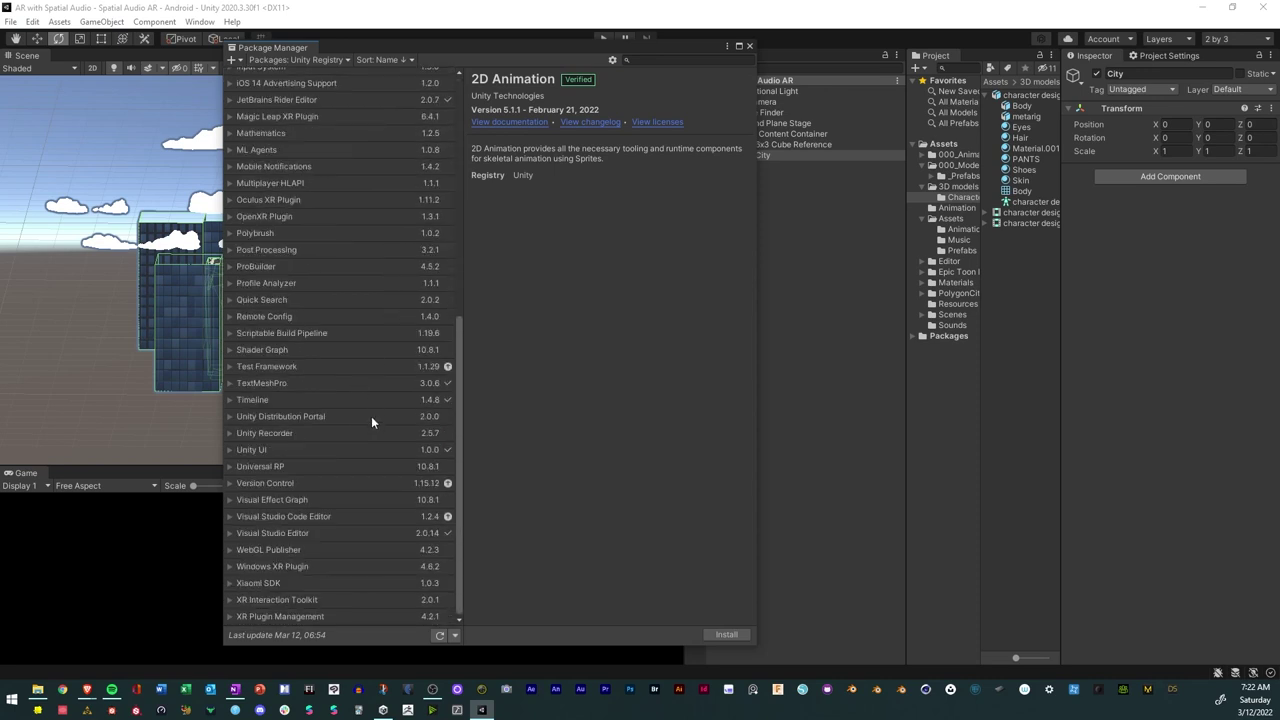
{"action": "left_click", "coordinate": [263, 268]}
{"action": "left_click", "coordinate": [729, 635]}
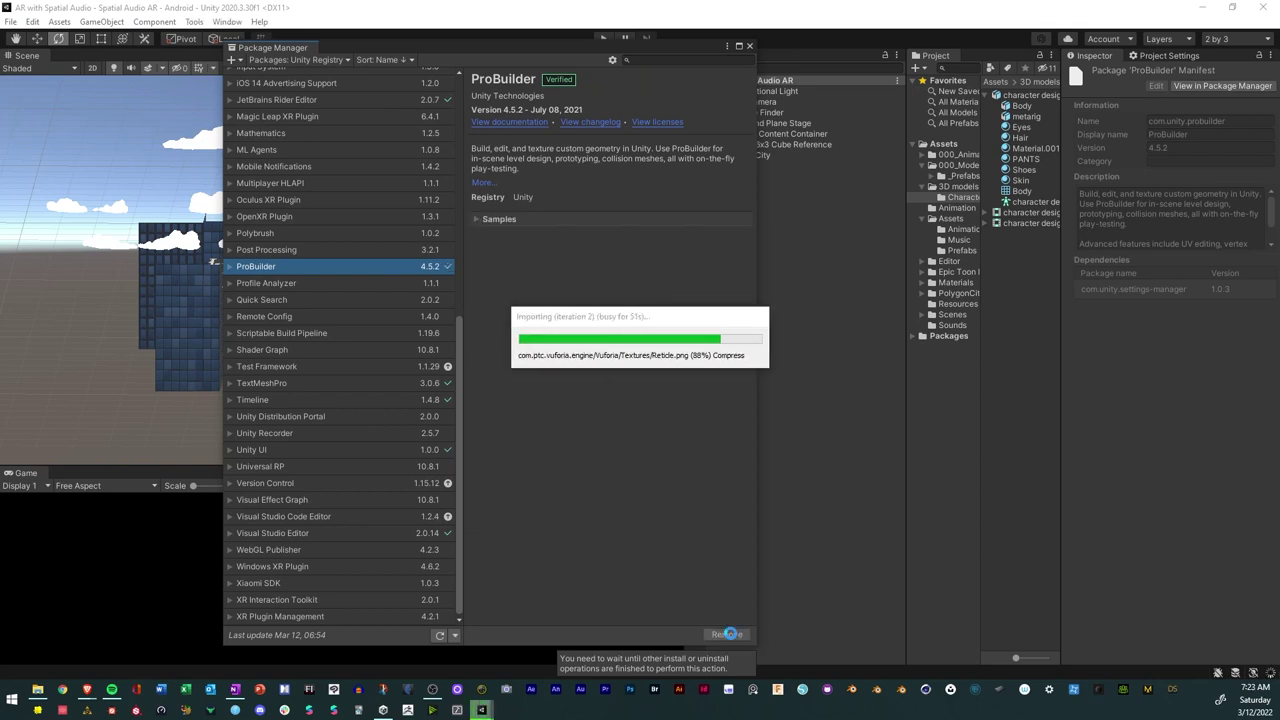
{"action": "left_click", "coordinate": [749, 45]}
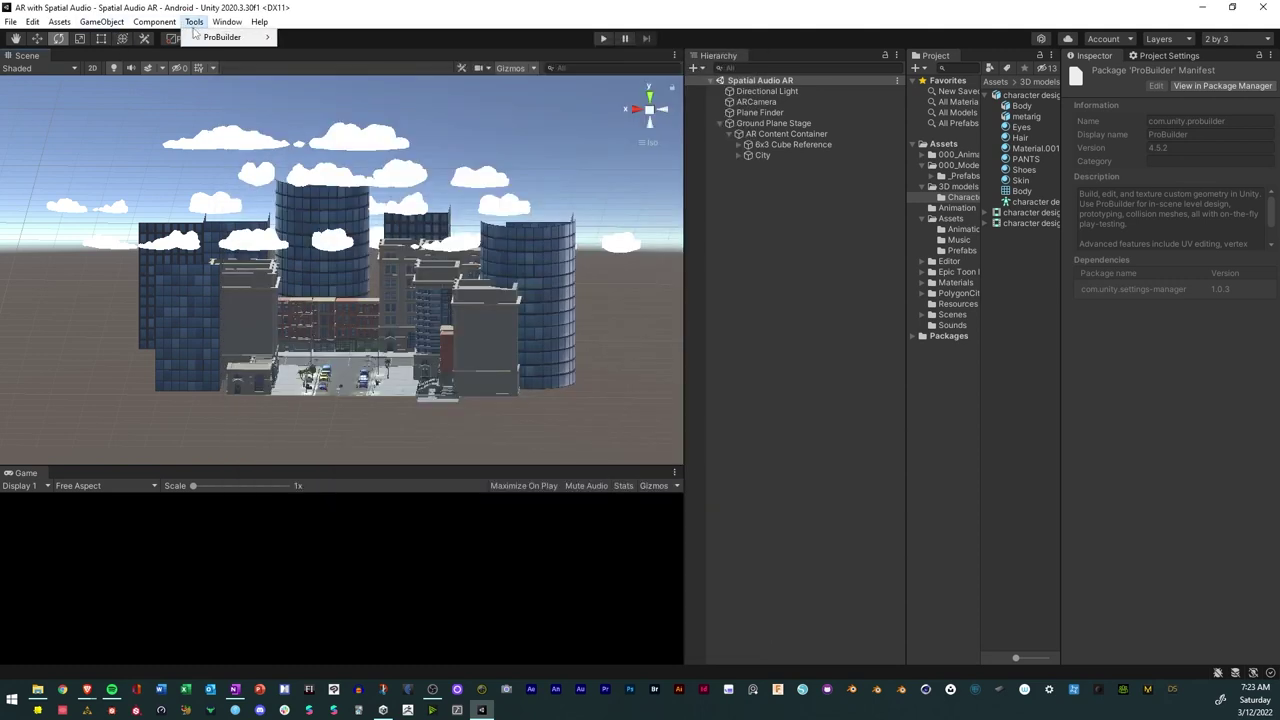
Start a new ProBuilder shape and choose Plane as the shape type.
{"action": "mouse_move", "coordinate": [205, 40]}
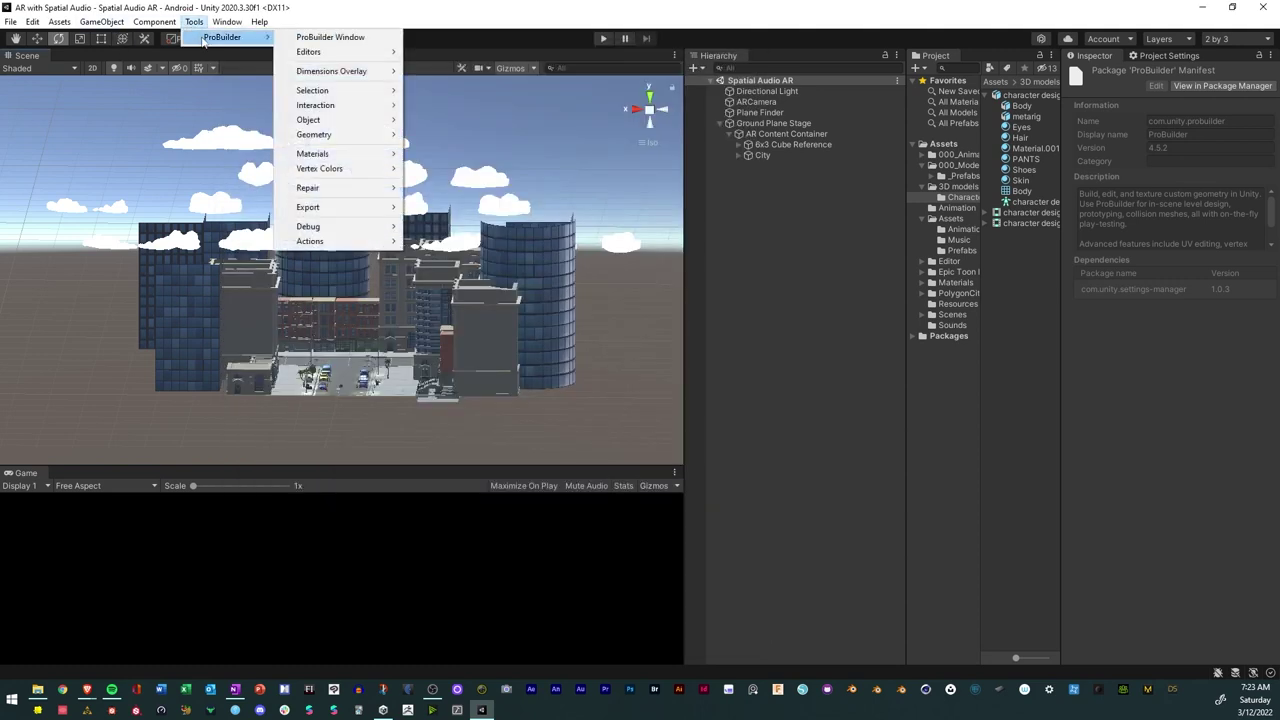
{"action": "left_click", "coordinate": [336, 40]}
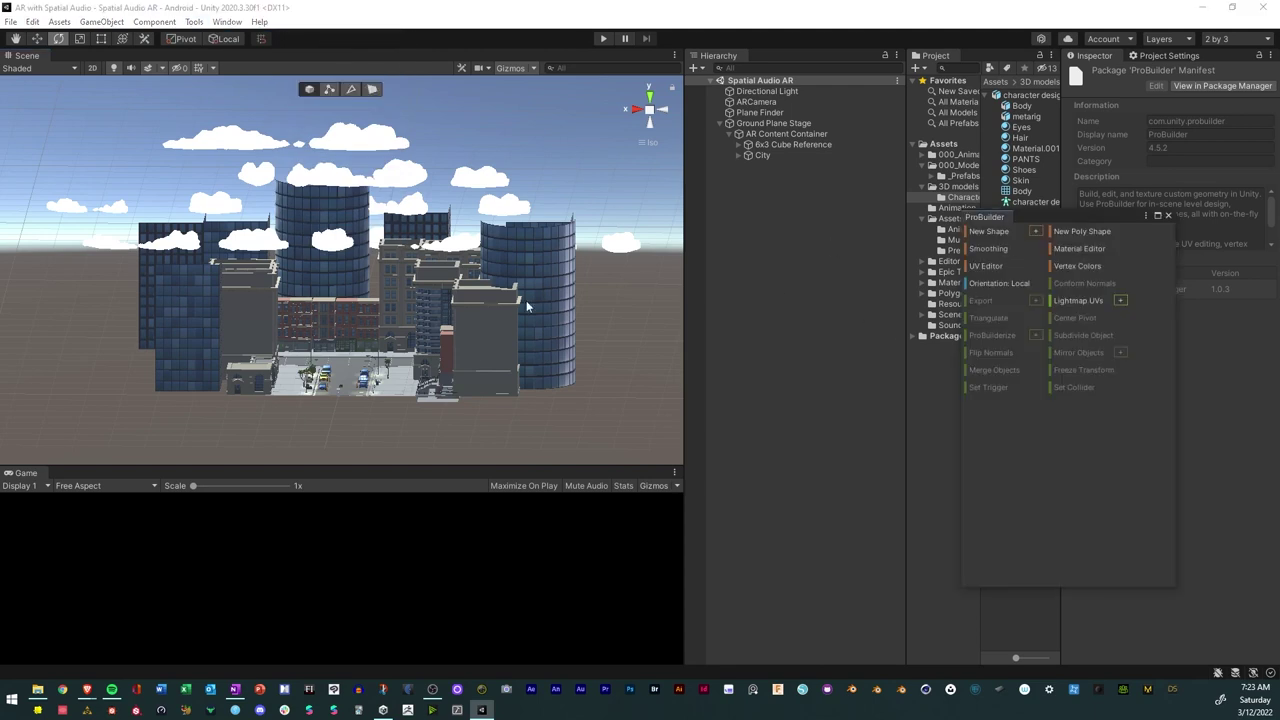
{"action": "left_click_drag", "start_coordinate": [445, 375], "coordinate": [478, 341], "text": "alt"}
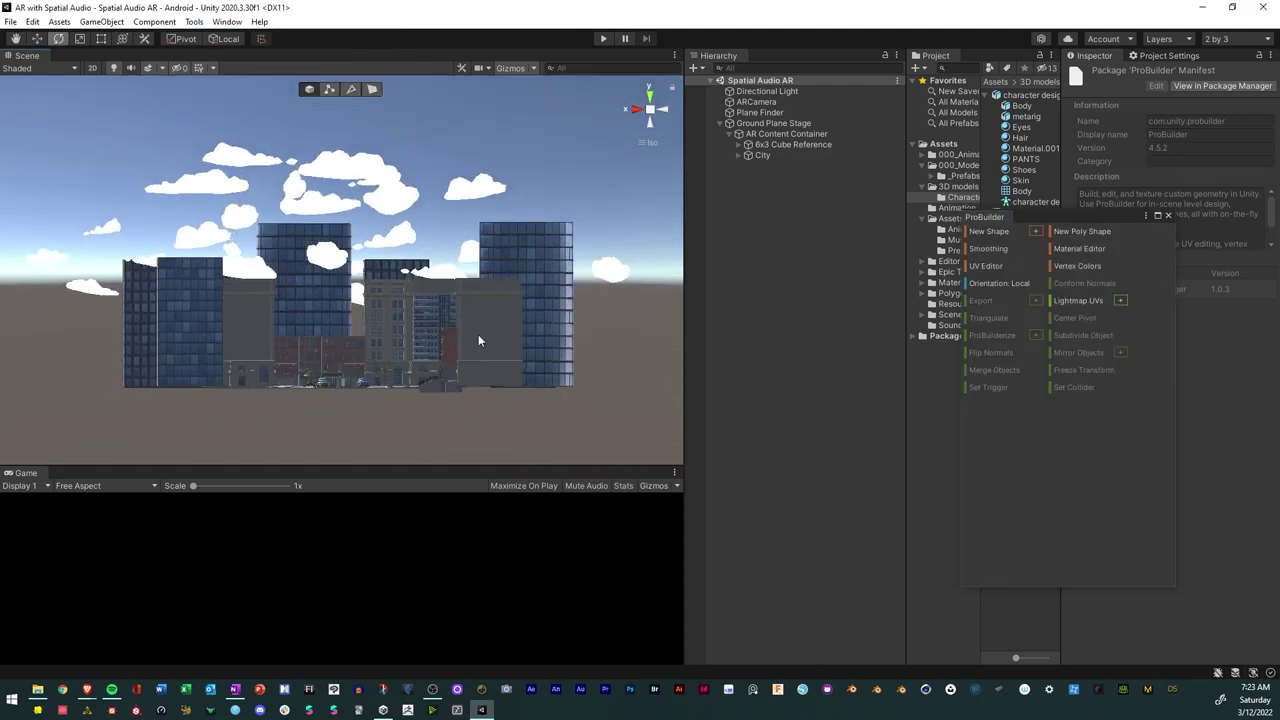
{"action": "left_click", "coordinate": [1036, 231]}
{"action": "left_click", "coordinate": [791, 185]}
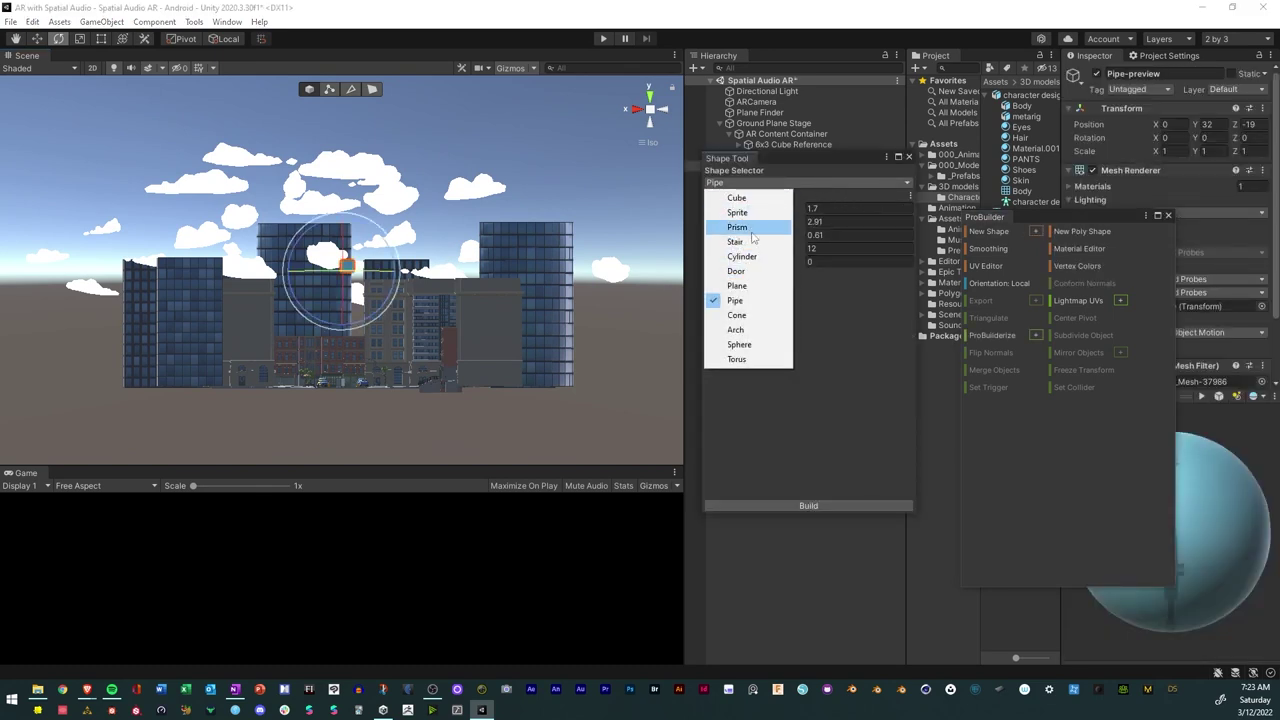
{"action": "left_click", "coordinate": [745, 286]}
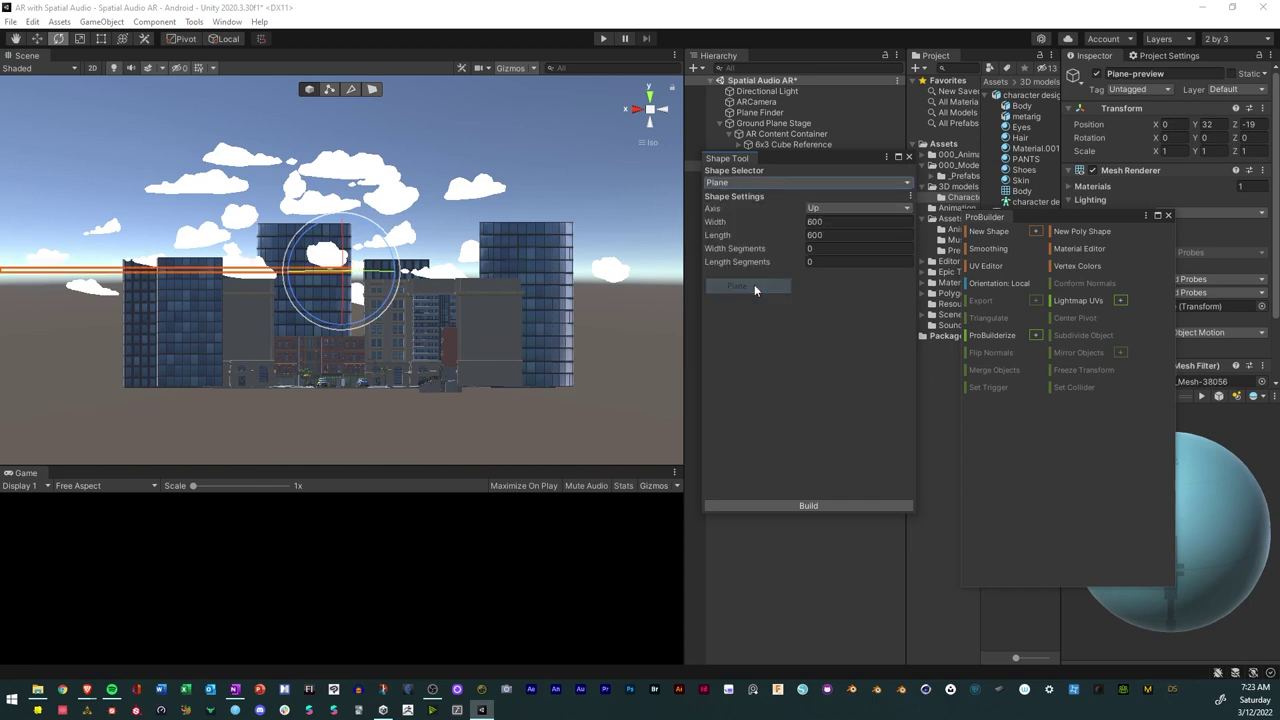
Set the plane's Axis to Down and move the preview to -42.3, 32, -146.4.
{"action": "left_click_drag", "start_coordinate": [498, 308], "coordinate": [597, 295], "text": "alt"}
{"action": "left_click", "coordinate": [857, 208]}
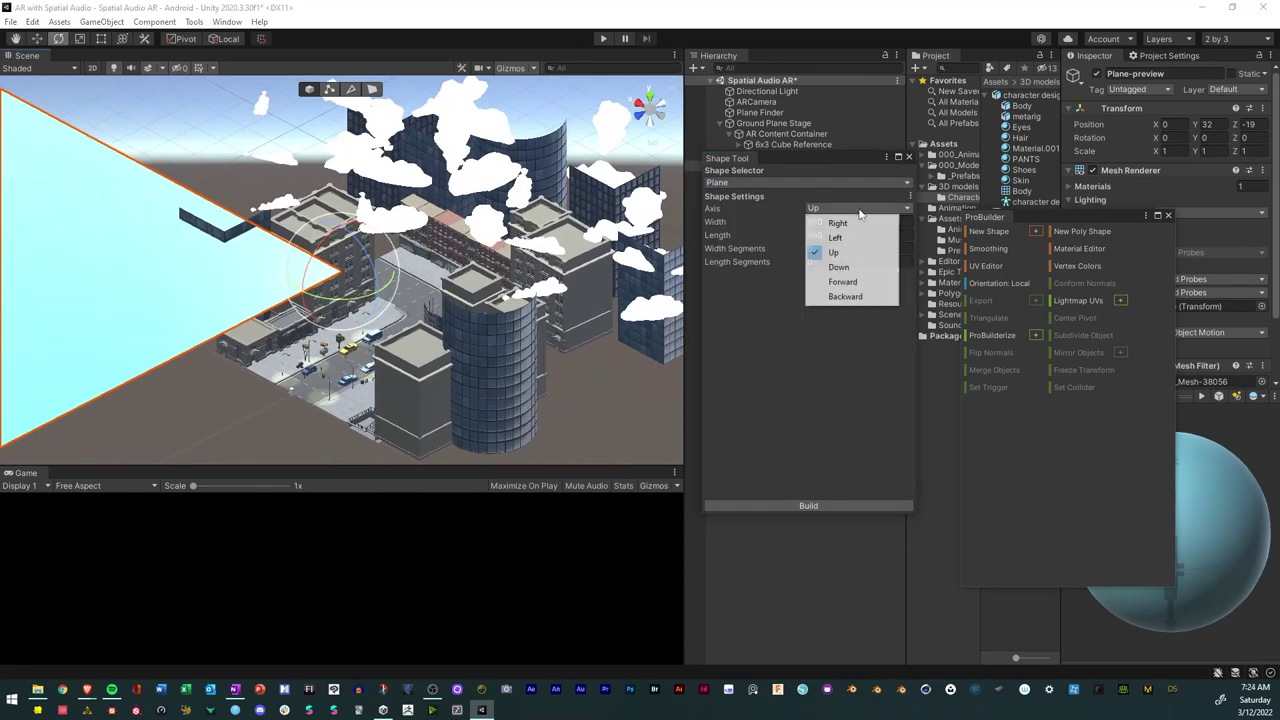
{"action": "left_click", "coordinate": [840, 282]}
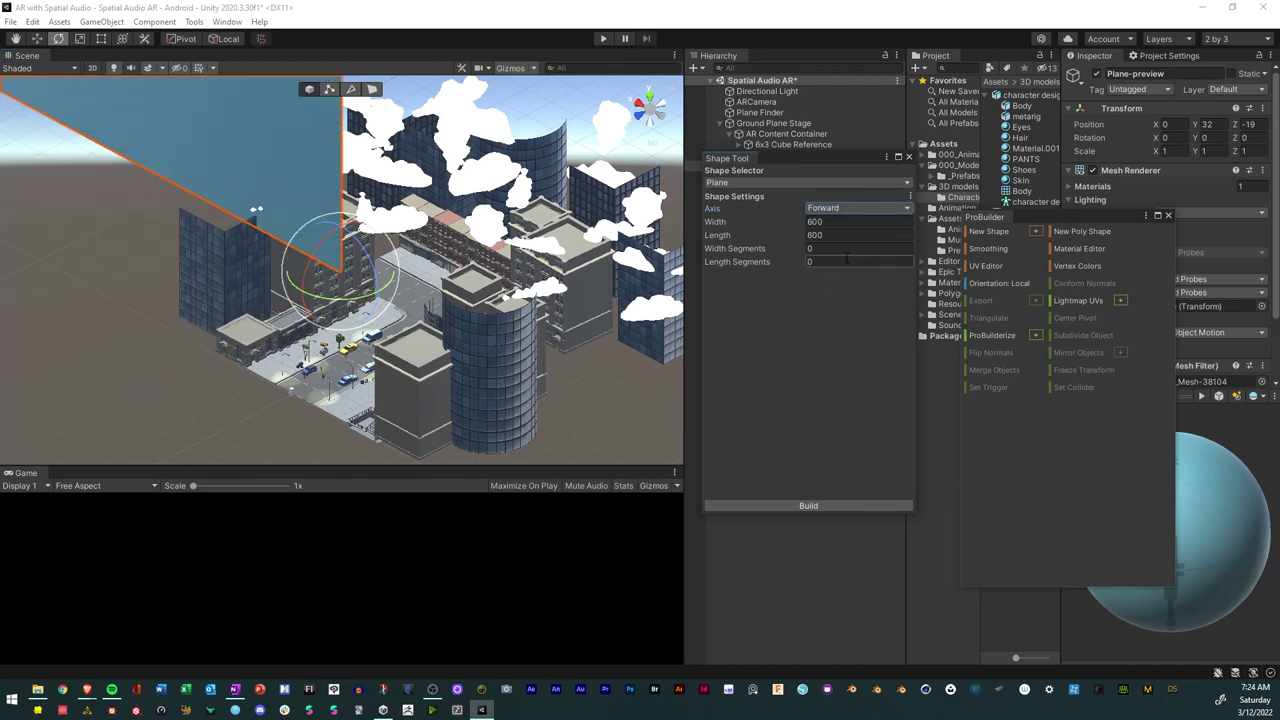
{"action": "left_click", "coordinate": [865, 208]}
{"action": "left_click", "coordinate": [840, 267]}
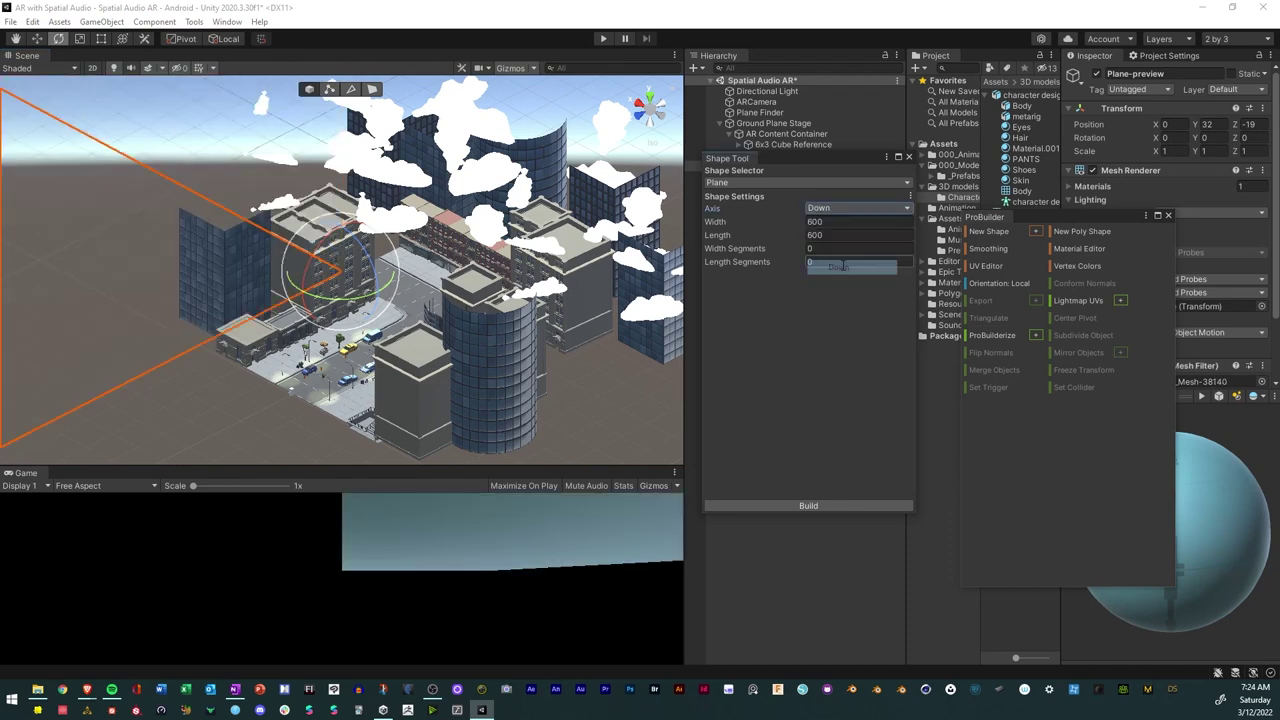
{"action": "left_click_drag", "start_coordinate": [330, 210], "coordinate": [376, 228], "text": "alt"}
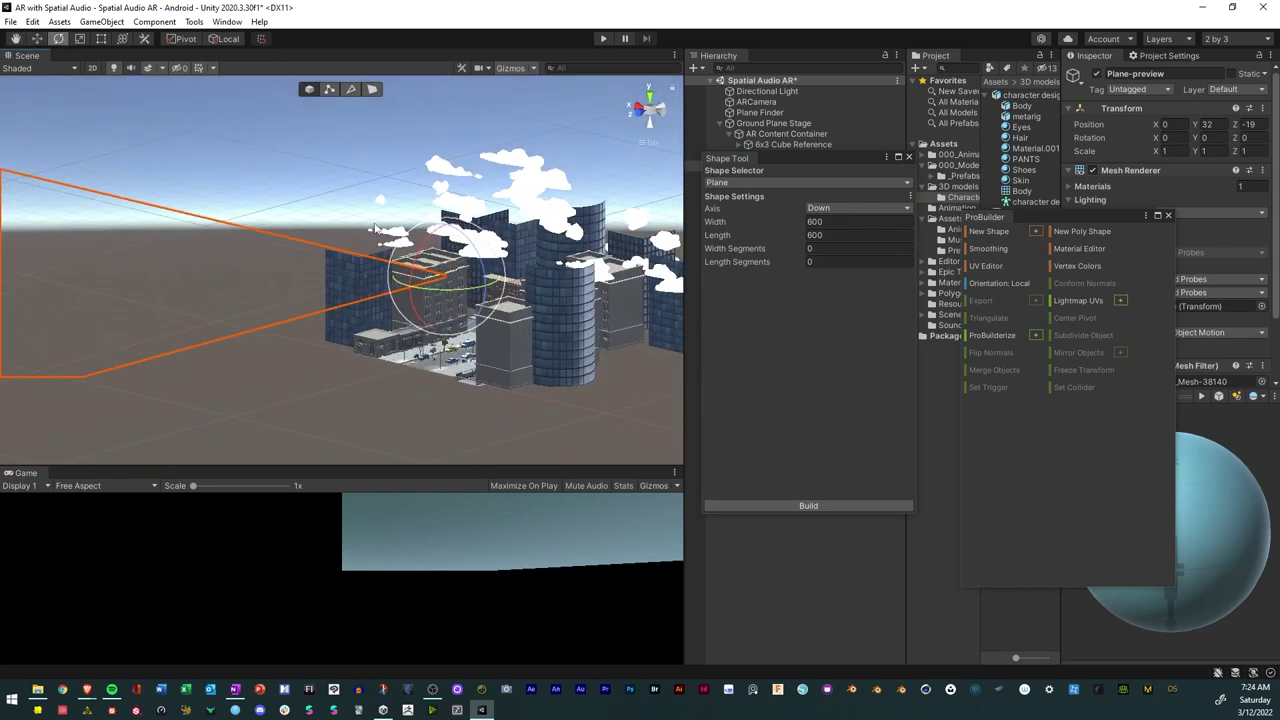
{"action": "left_click", "coordinate": [36, 39]}
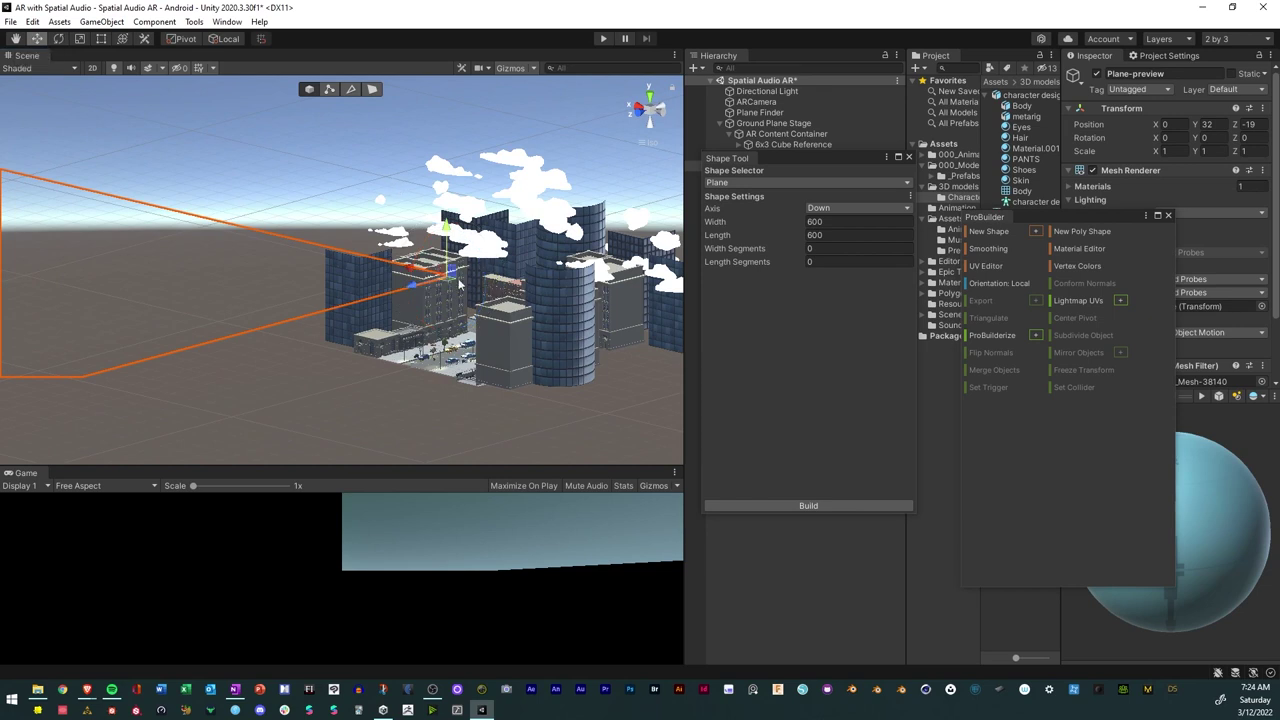
{"action": "left_click_drag", "start_coordinate": [447, 287], "coordinate": [618, 97]}
{"action": "left_click", "coordinate": [664, 117]}
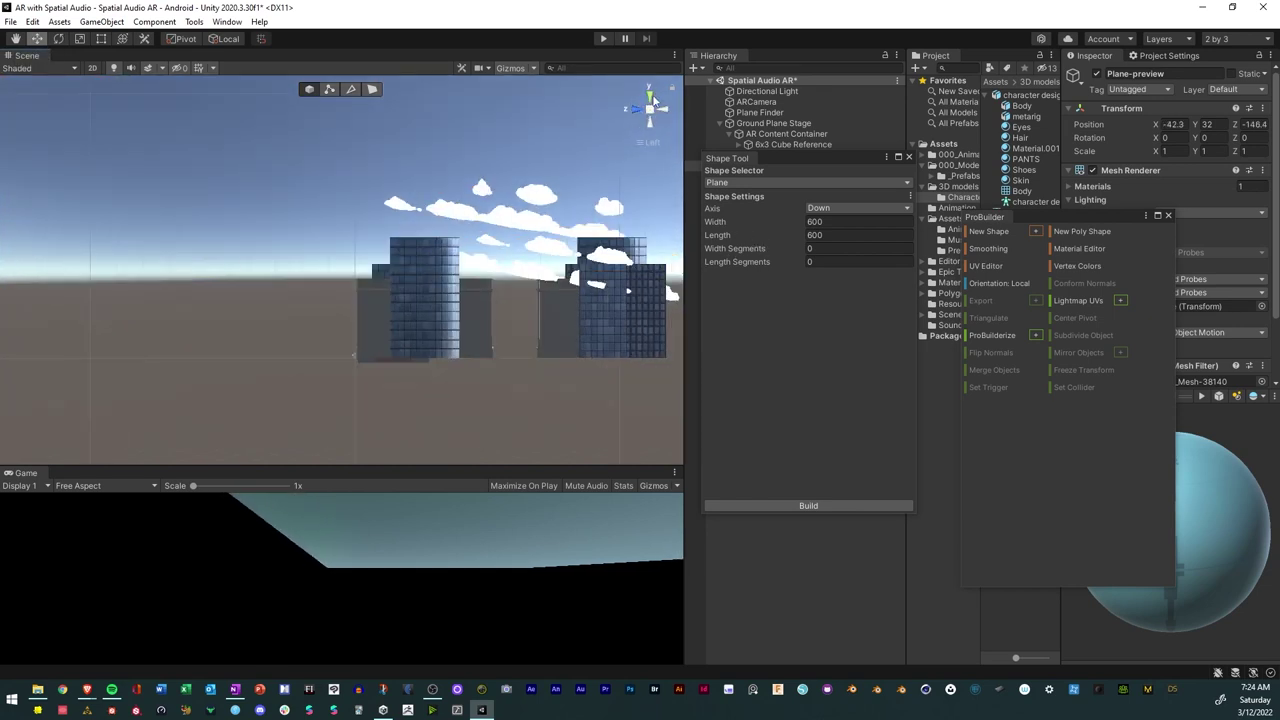
Switch to Top view and drag the preview plane to the left of the city.
{"action": "left_click", "coordinate": [651, 97]}
{"action": "scroll", "coordinate": [245, 318], "scroll_direction": "down", "scroll_amount": 4}
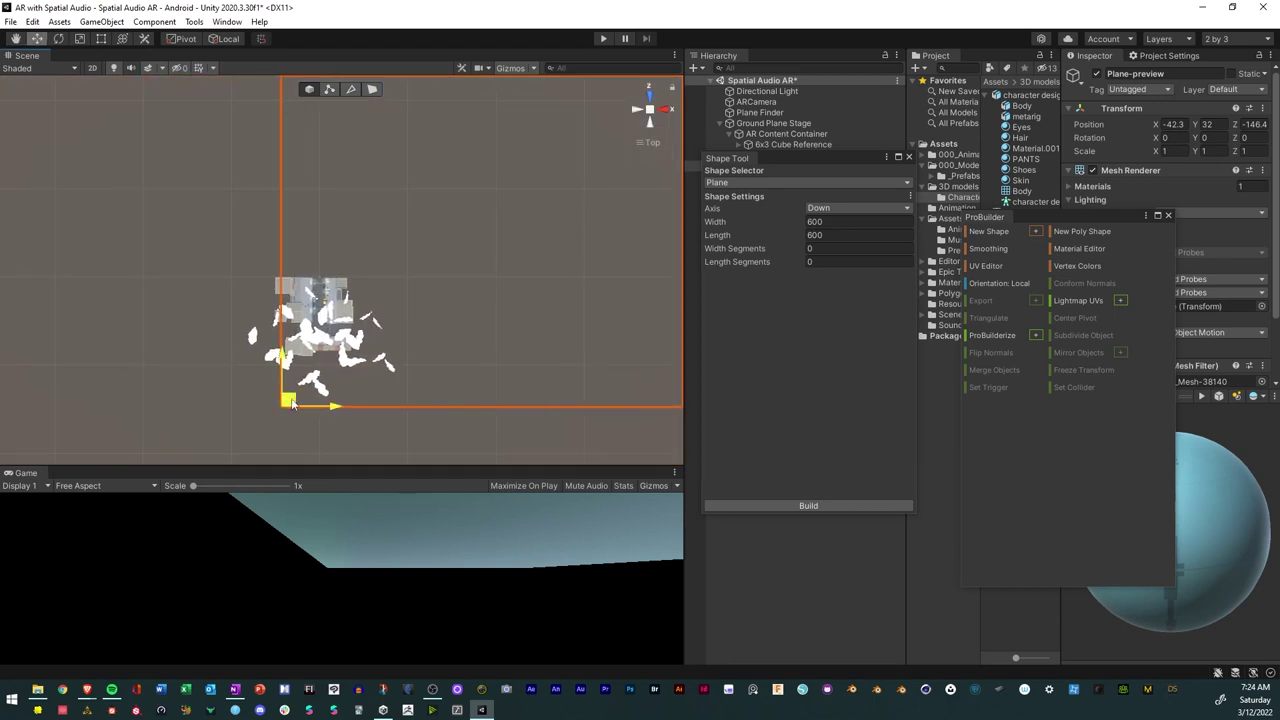
{"action": "left_click_drag", "start_coordinate": [283, 398], "coordinate": [139, 420]}
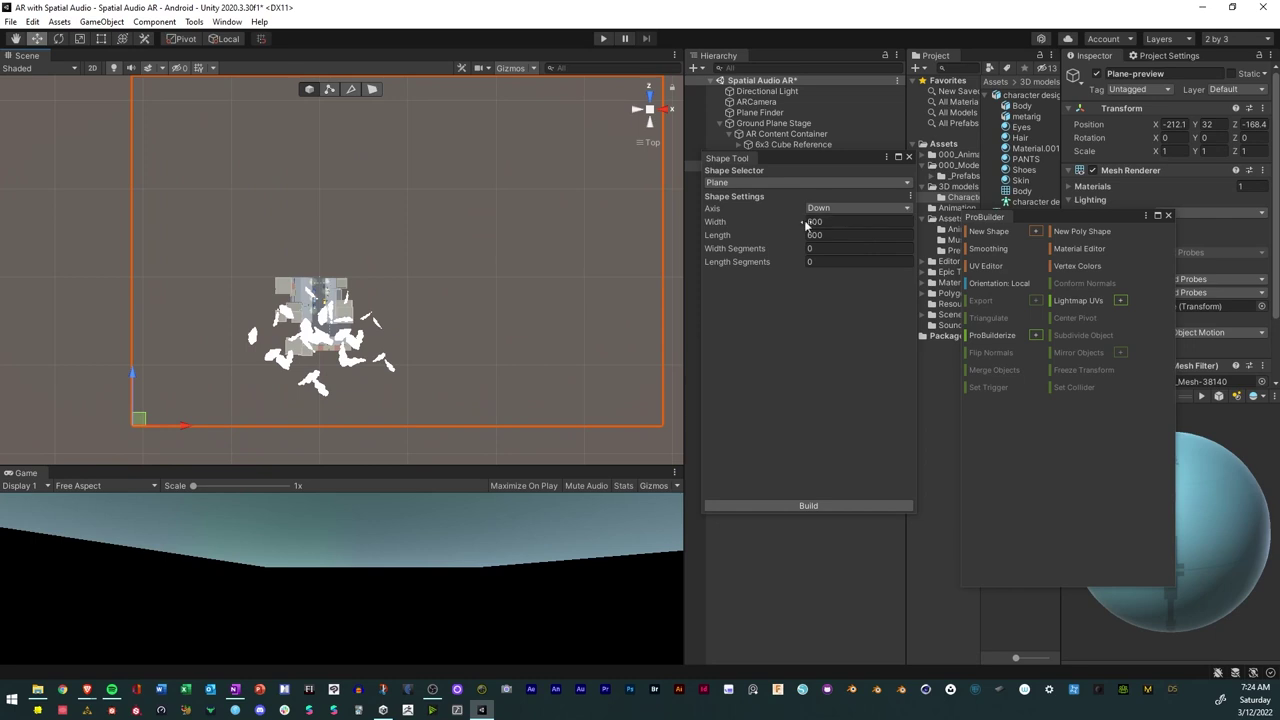
Set the plane's Width and Length to 150.
{"action": "left_click_drag", "start_coordinate": [805, 224], "coordinate": [793, 224]}
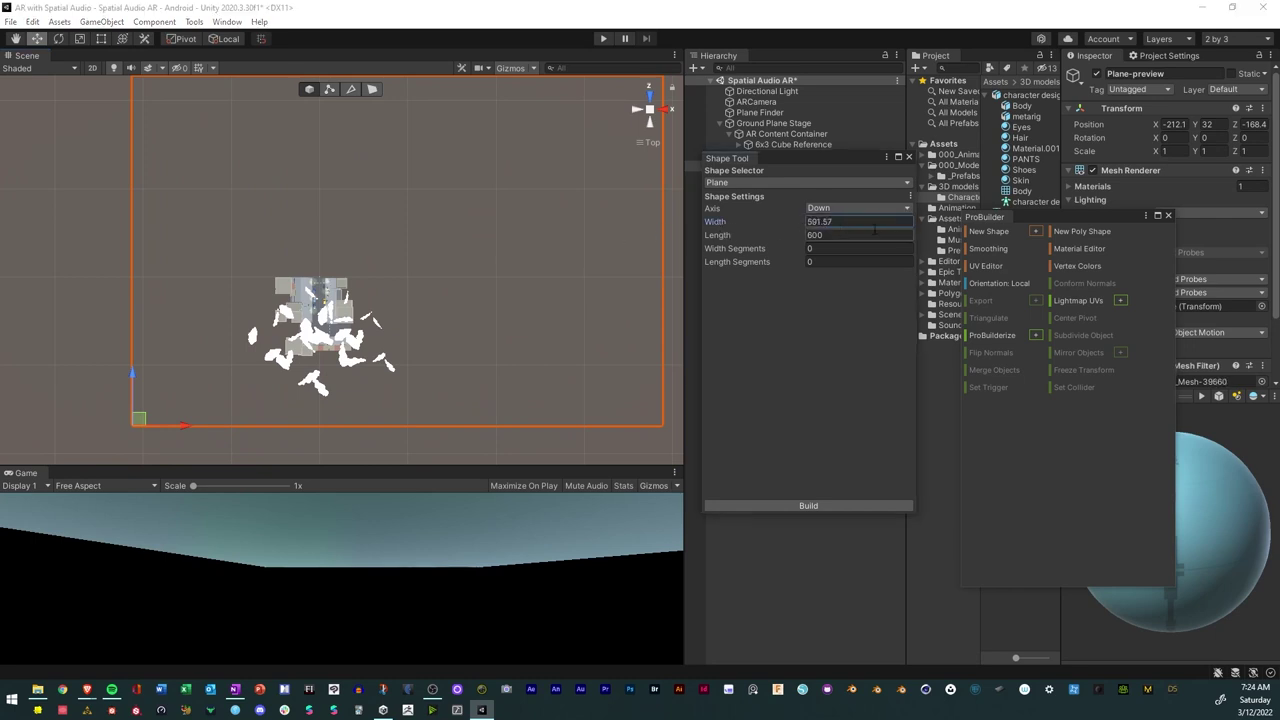
{"action": "type", "text": "3"}
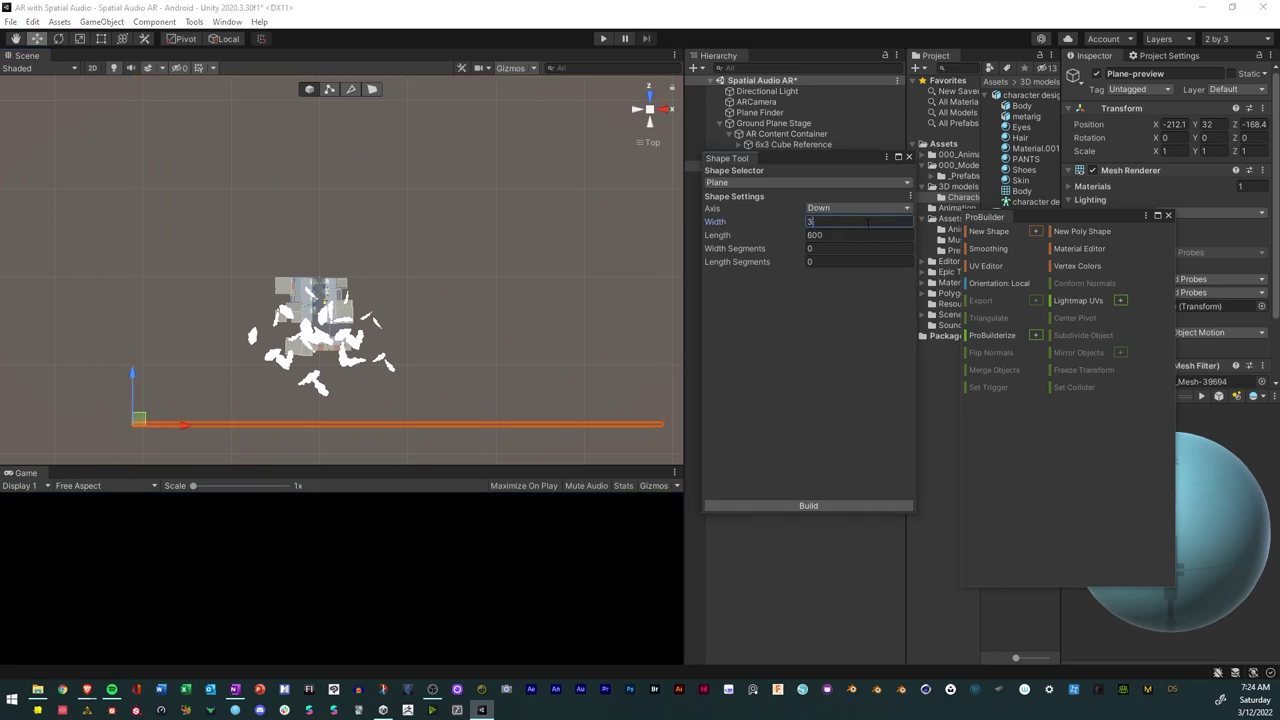
{"action": "type", "text": "0"}
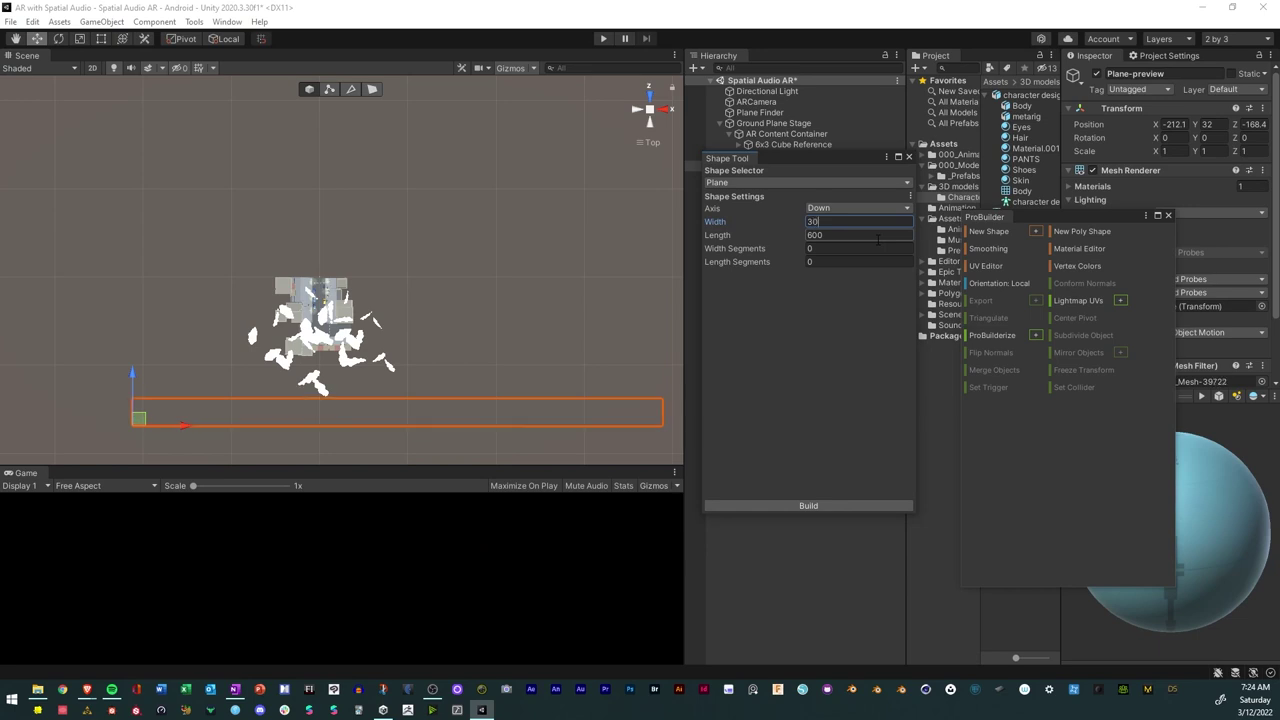
{"action": "key", "text": "BackSpace"}
{"action": "type", "text": "0"}
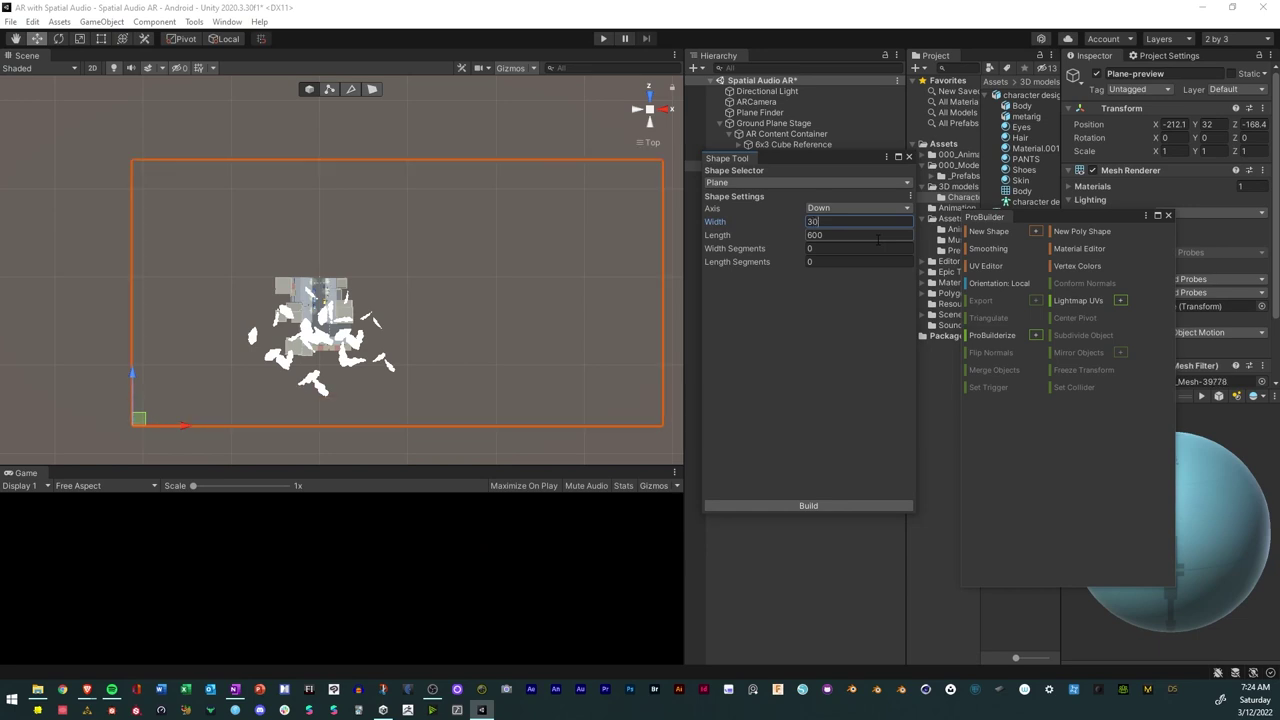
{"action": "key", "text": "BackSpace"}
{"action": "key", "text": "BackSpace"}
{"action": "key", "text": "BackSpace"}
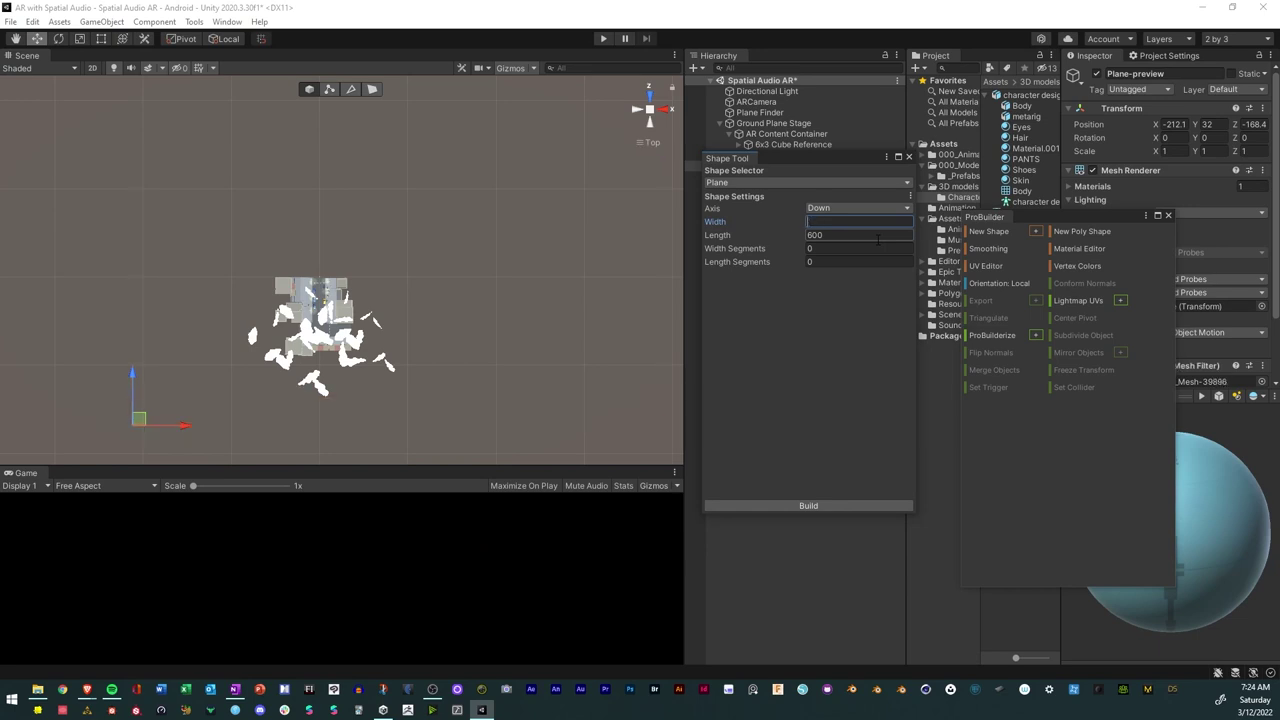
{"action": "type", "text": "100"}
{"action": "key", "text": "BackSpace"}
{"action": "key", "text": "BackSpace"}
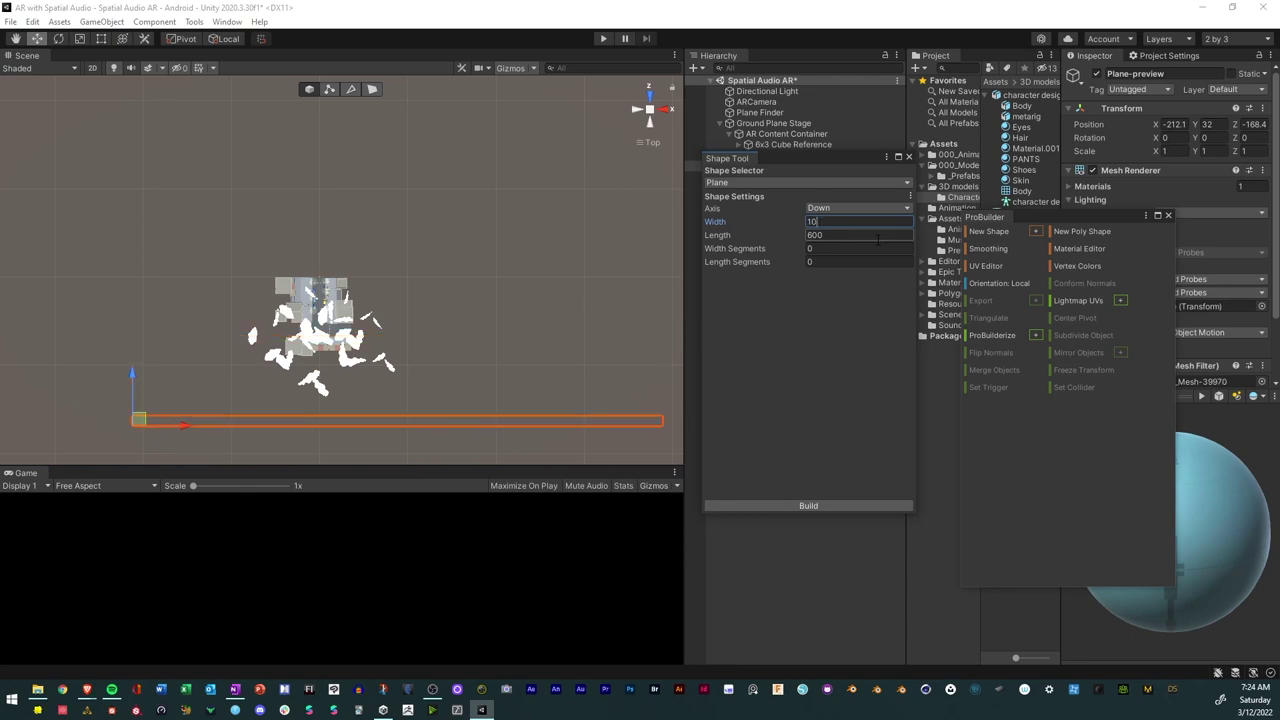
{"action": "type", "text": "50"}
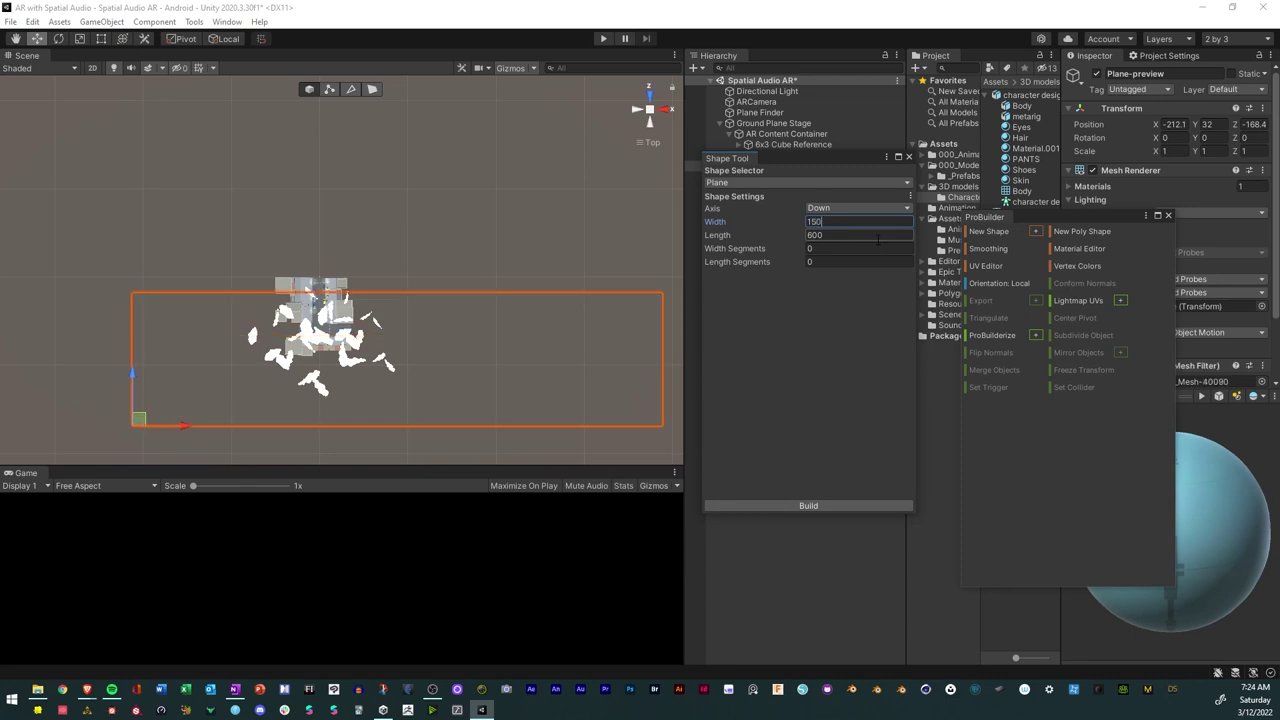
{"action": "left_click", "coordinate": [878, 236]}
{"action": "type", "text": "150"}
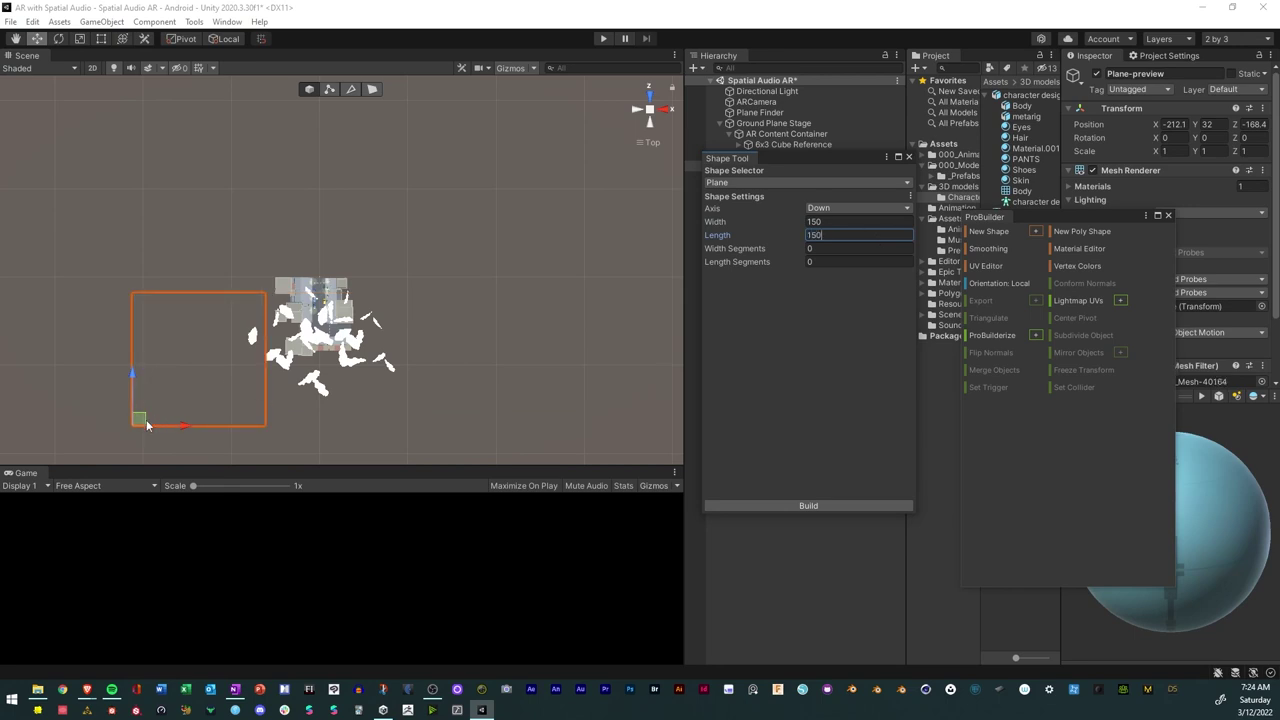
Move the plane over the city and scrub its size to 140.1 by 182.1.
{"action": "left_click_drag", "start_coordinate": [146, 425], "coordinate": [249, 408]}
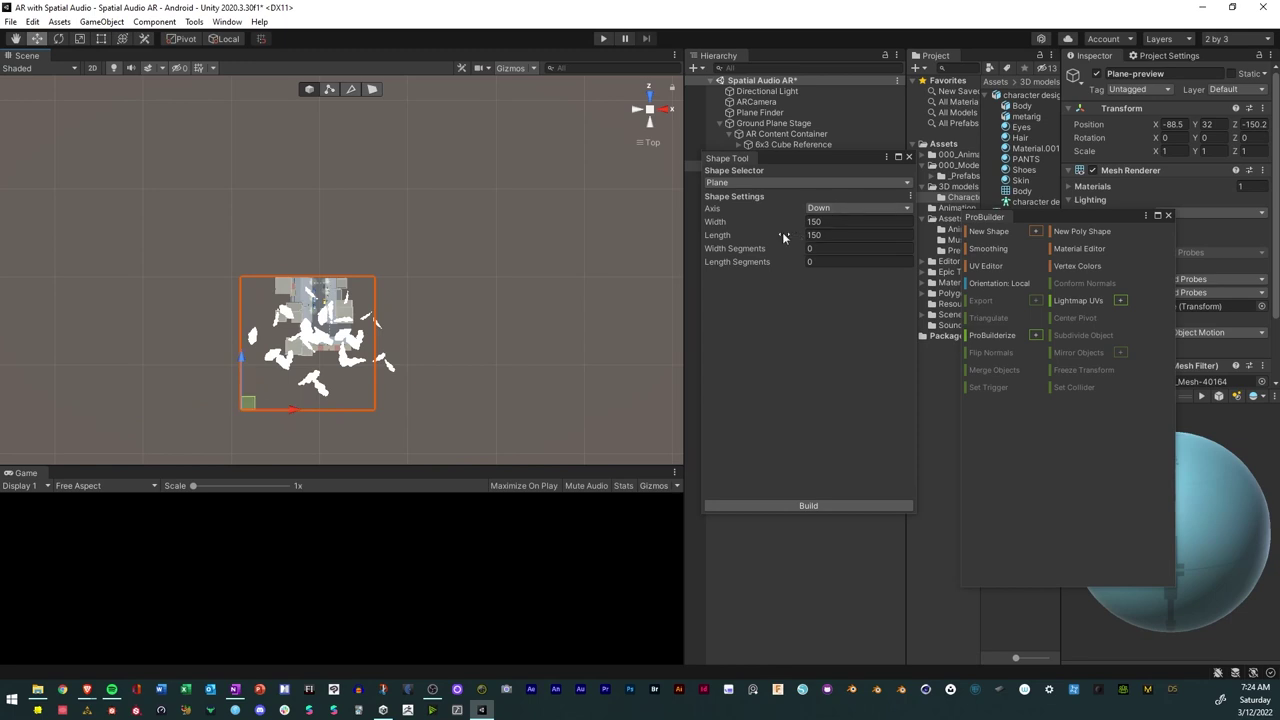
{"action": "mouse_move", "coordinate": [782, 232]}
{"action": "left_mouse_down"}
{"action": "mouse_move", "coordinate": [828, 235]}
{"action": "mouse_move", "coordinate": [771, 224]}
{"action": "left_mouse_up"}
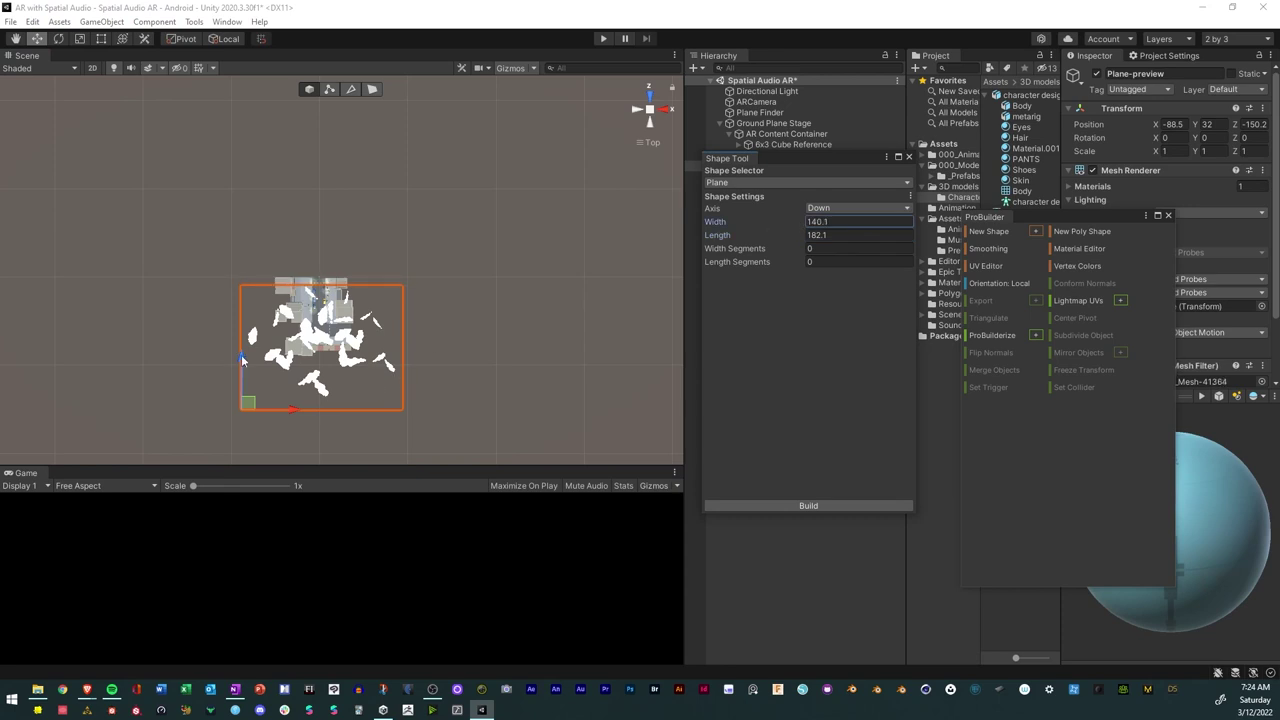
{"action": "left_click_drag", "start_coordinate": [242, 360], "coordinate": [240, 347]}
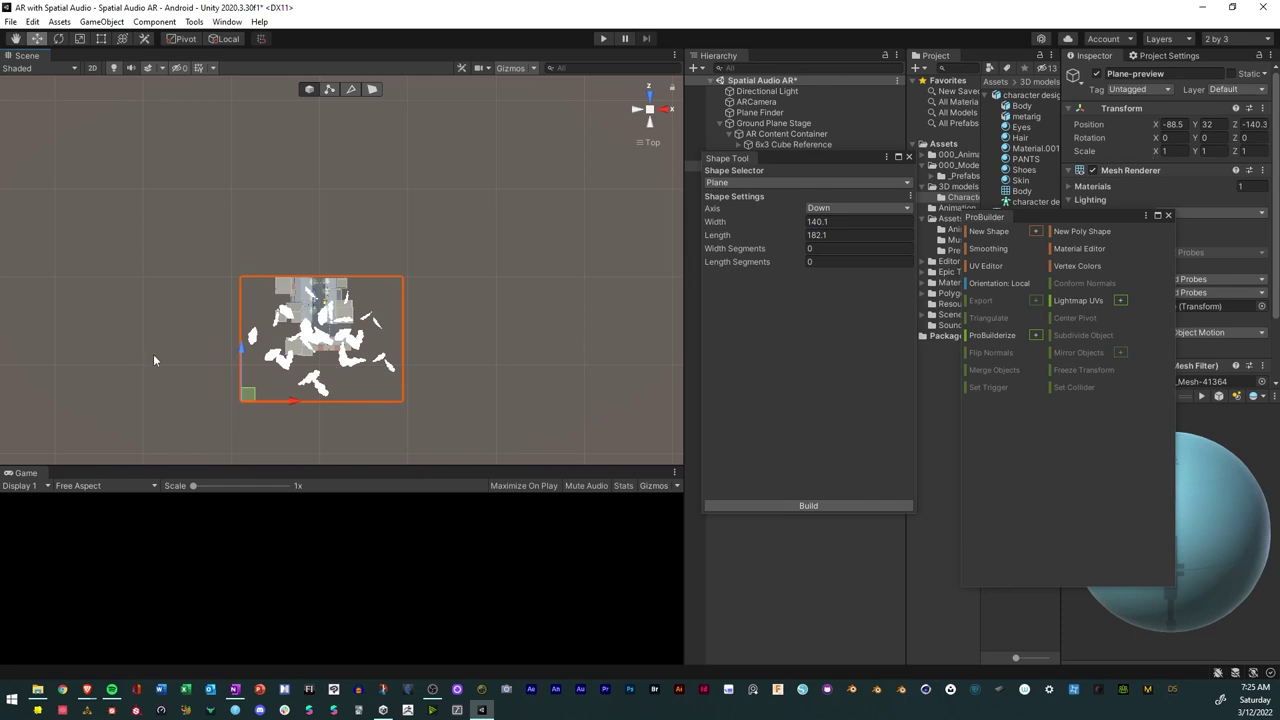
Rotate the plane 180° on Y and place it at 89.7, 71.3, 0 above the city.
{"action": "left_click", "coordinate": [58, 38]}
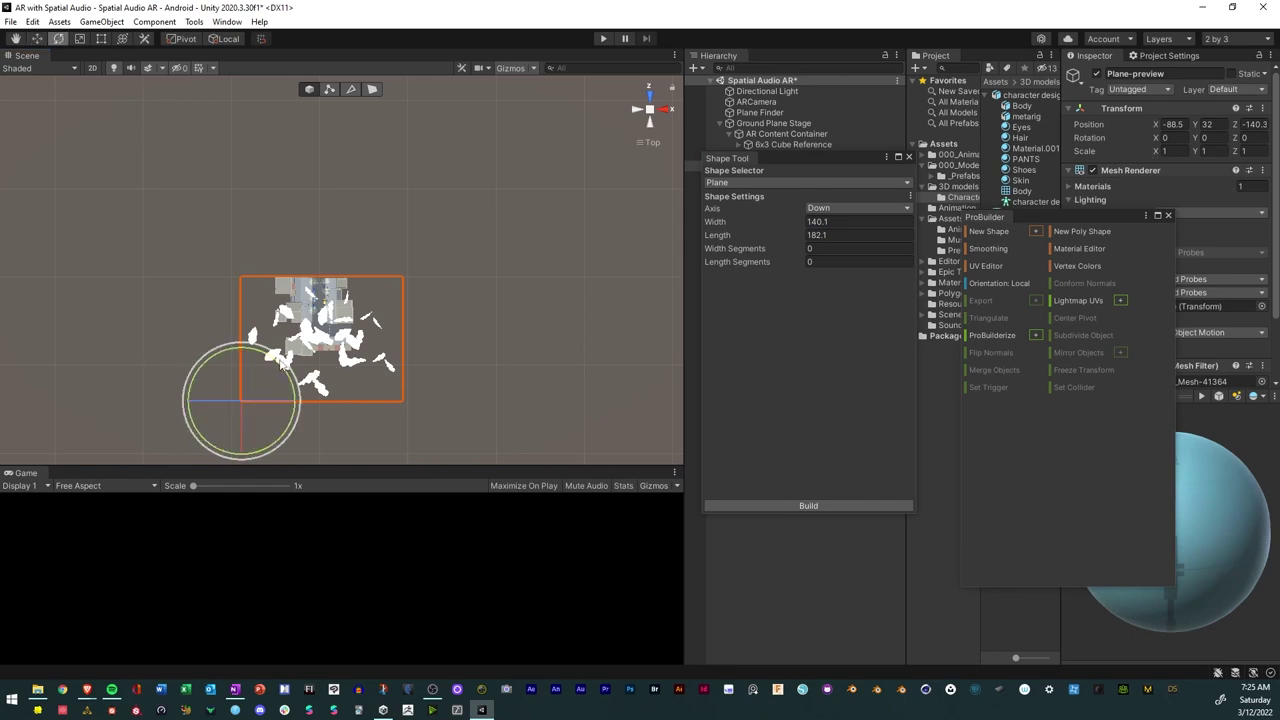
{"action": "left_click_drag", "start_coordinate": [279, 368], "coordinate": [577, 506]}
{"action": "left_click", "coordinate": [36, 39]}
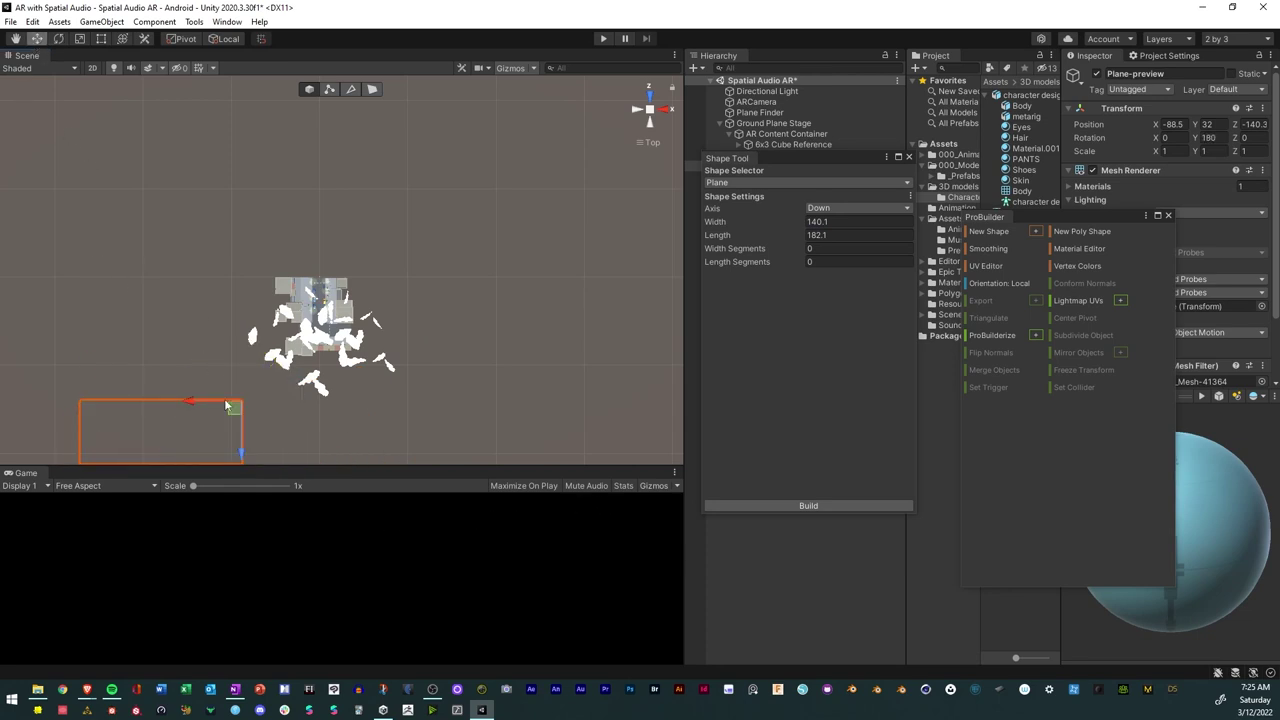
{"action": "left_click_drag", "start_coordinate": [227, 405], "coordinate": [389, 291]}
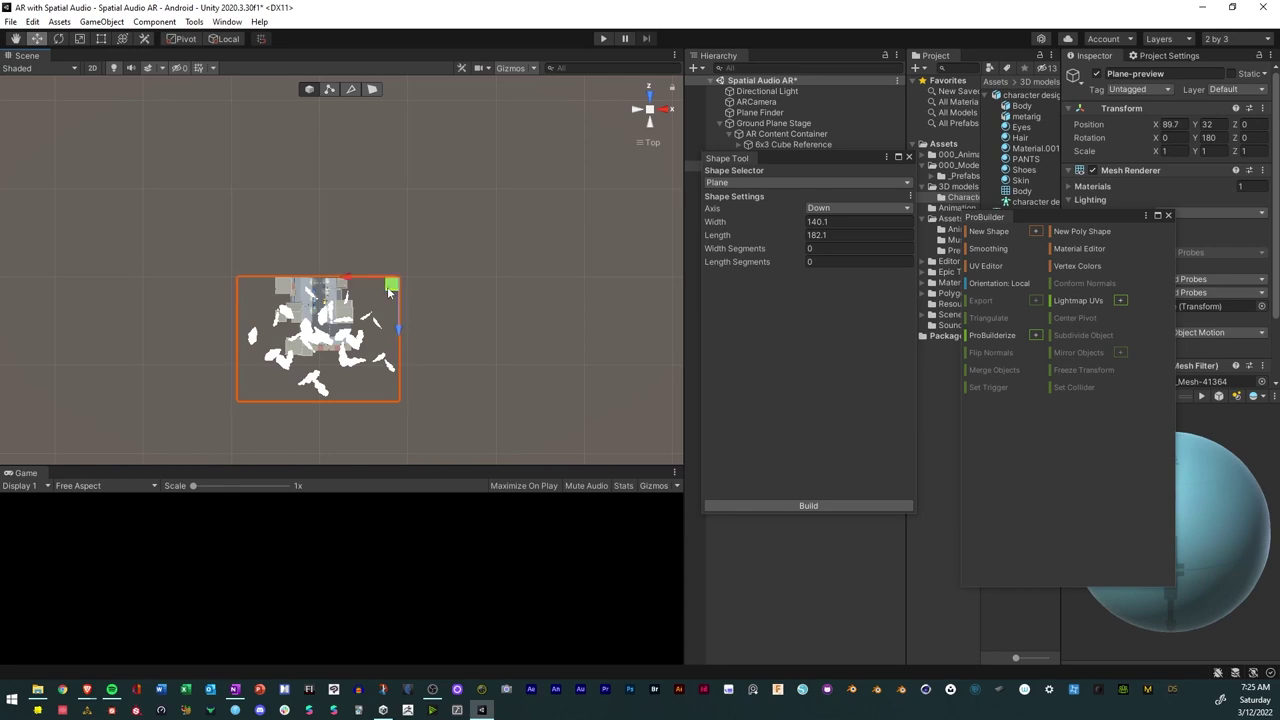
{"action": "left_click_drag", "start_coordinate": [466, 386], "coordinate": [775, 351], "text": "alt"}
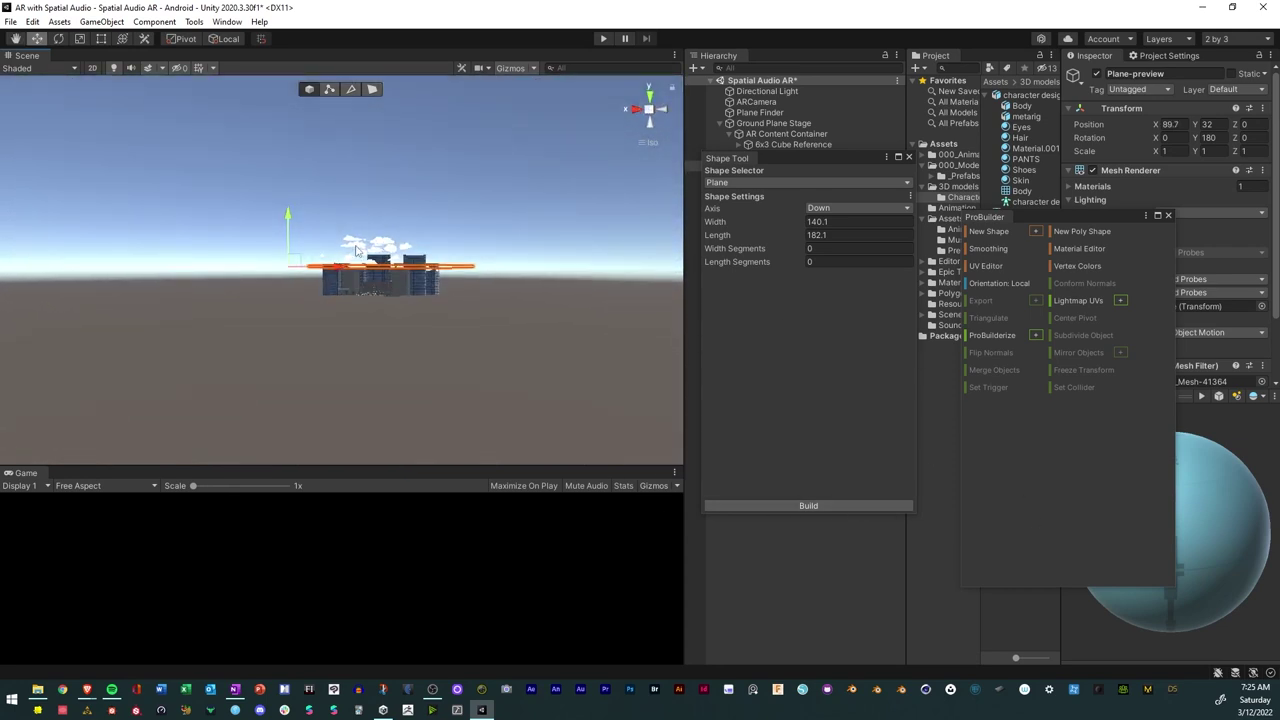
{"action": "scroll", "coordinate": [398, 276], "scroll_direction": "up", "scroll_amount": 3}
{"action": "left_click_drag", "start_coordinate": [398, 276], "coordinate": [360, 295], "text": "alt"}
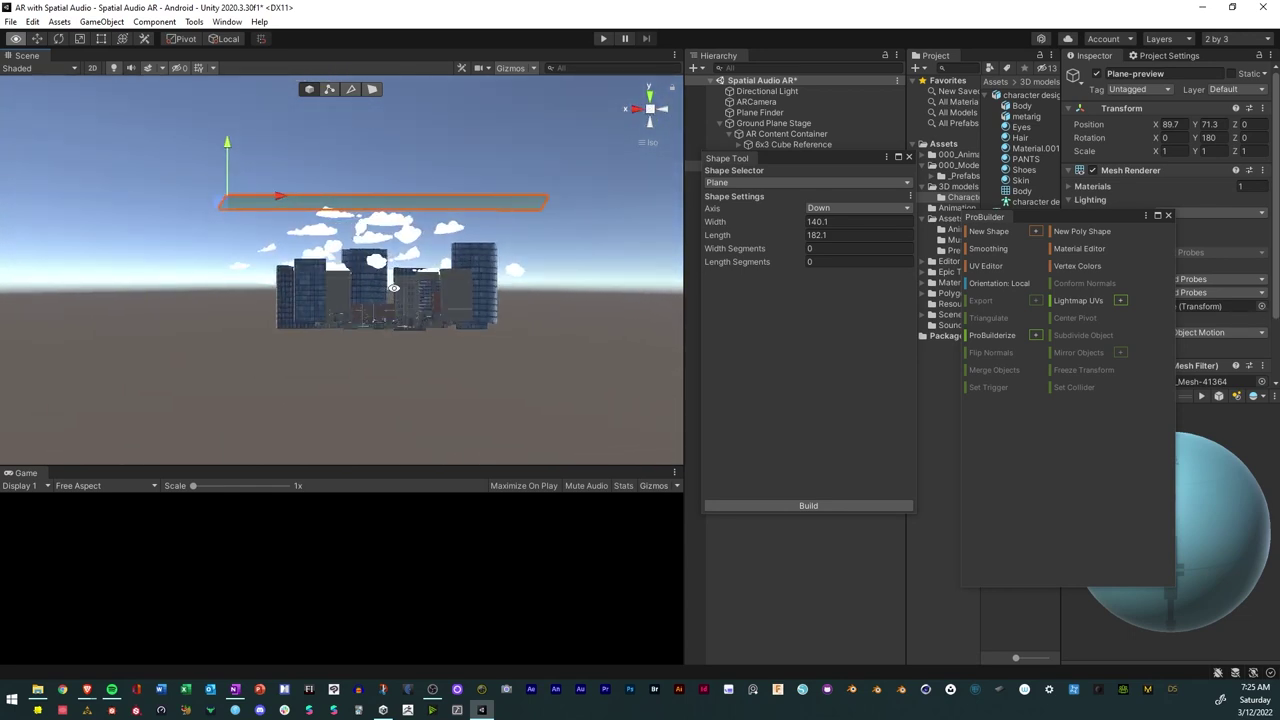
{"action": "left_click", "coordinate": [795, 510]}
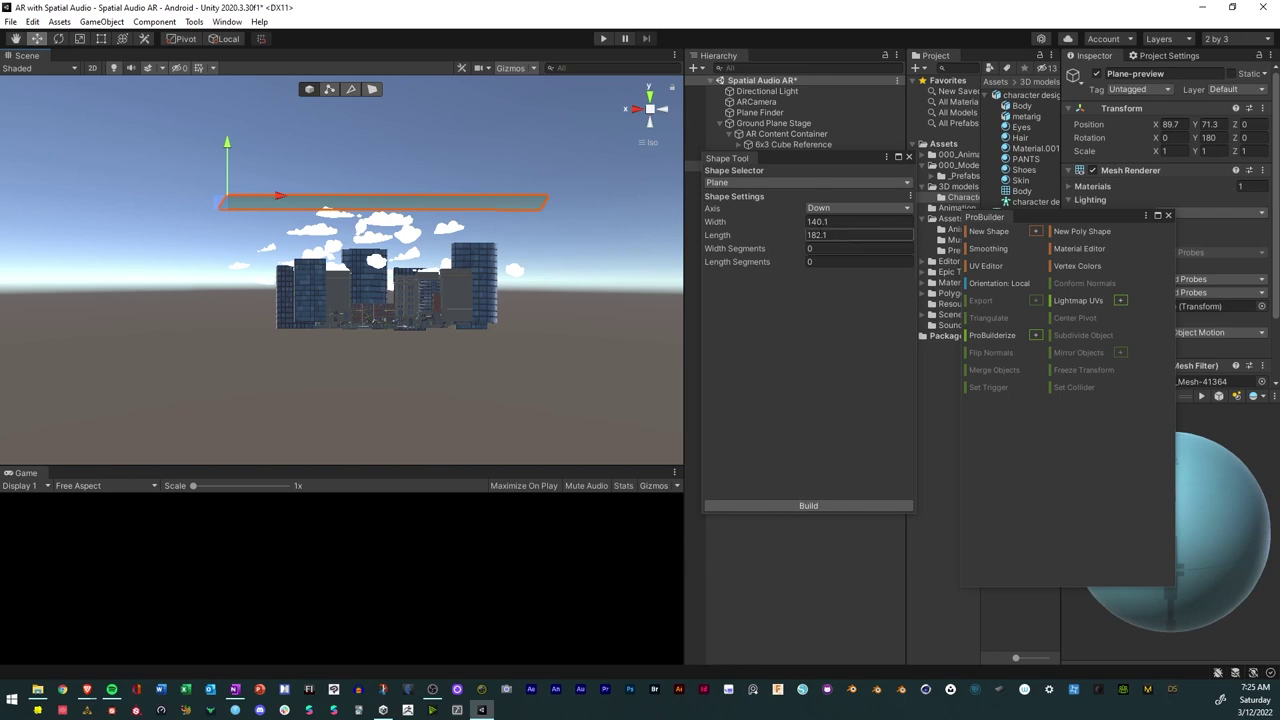
Build the plane, select it, and drag the ProBuilder window left, clear of the Inspector.
{"action": "left_click", "coordinate": [798, 506]}
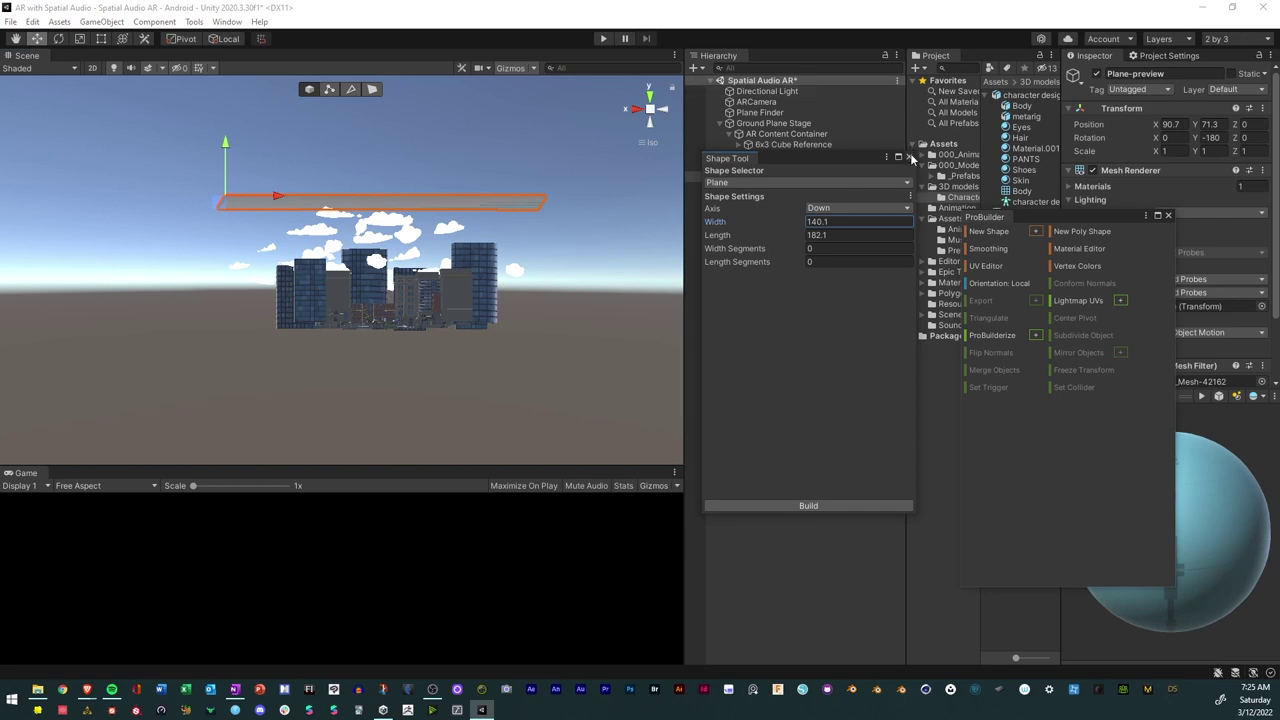
{"action": "left_click", "coordinate": [909, 158]}
{"action": "left_click_drag", "start_coordinate": [413, 249], "coordinate": [477, 215], "text": "alt"}
{"action": "left_click", "coordinate": [479, 212]}
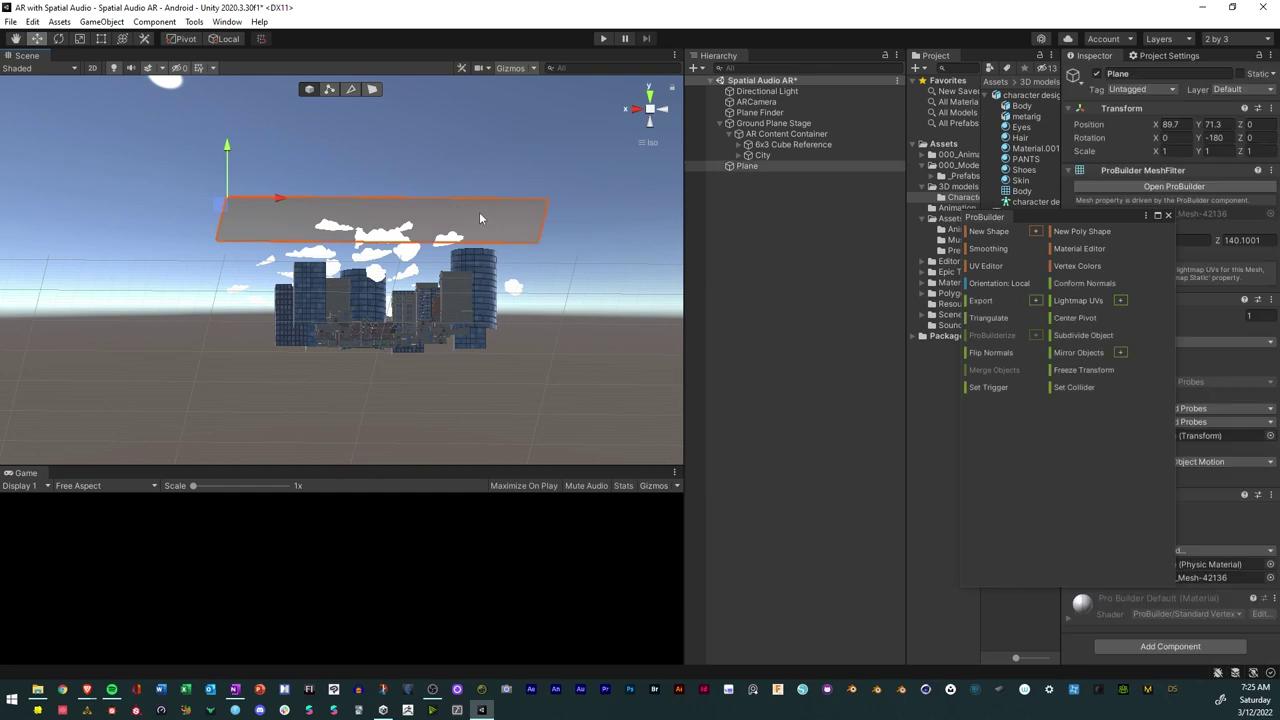
{"action": "left_click", "coordinate": [1016, 211]}
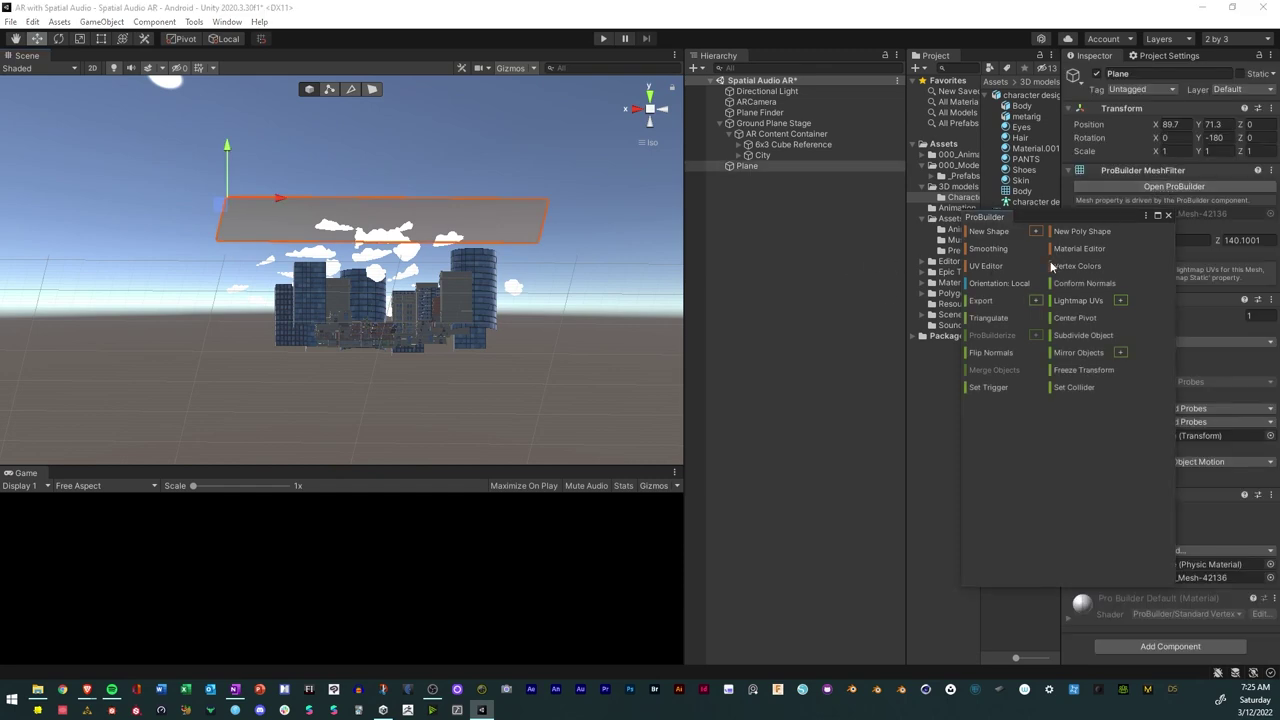
{"action": "left_click_drag", "start_coordinate": [1080, 216], "coordinate": [1031, 166]}
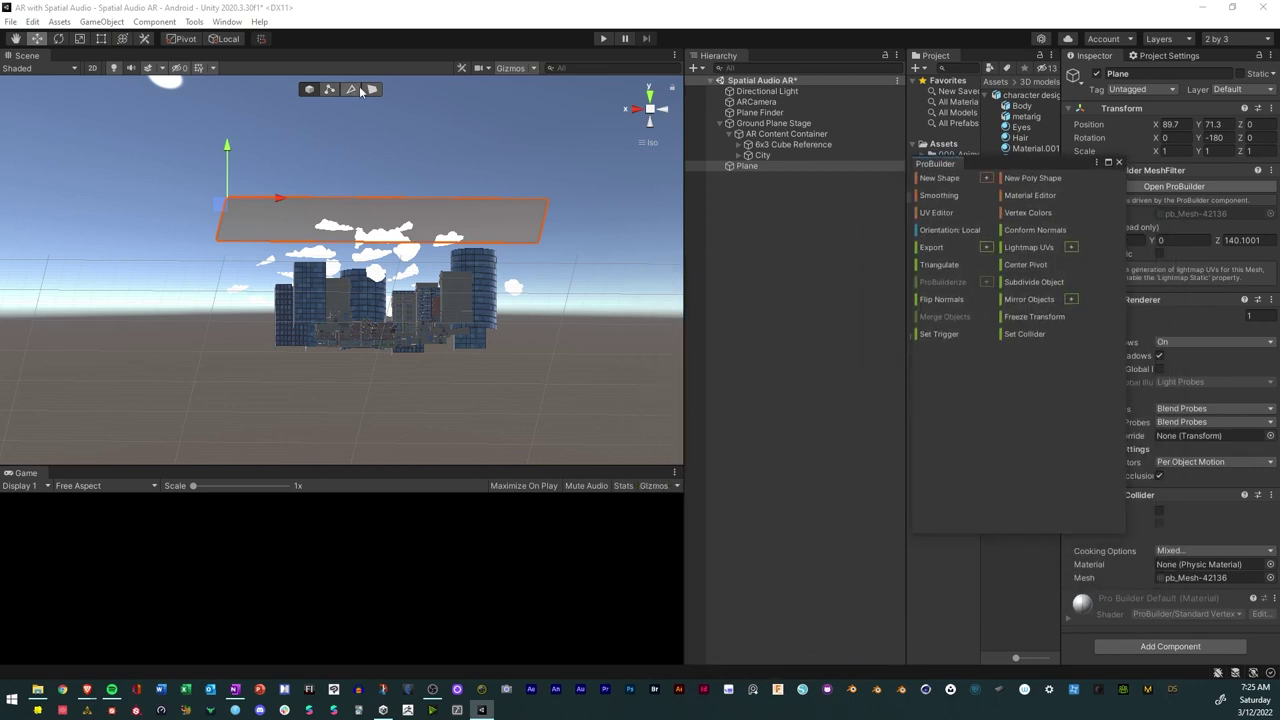
Select the plane's edges in Edge mode and open Extrude Edges settings (As Group, Distance 0.5).
{"action": "scroll", "coordinate": [386, 258], "scroll_direction": "up", "scroll_amount": 2}
{"action": "left_click_drag", "start_coordinate": [338, 104], "coordinate": [336, 157], "text": "alt"}
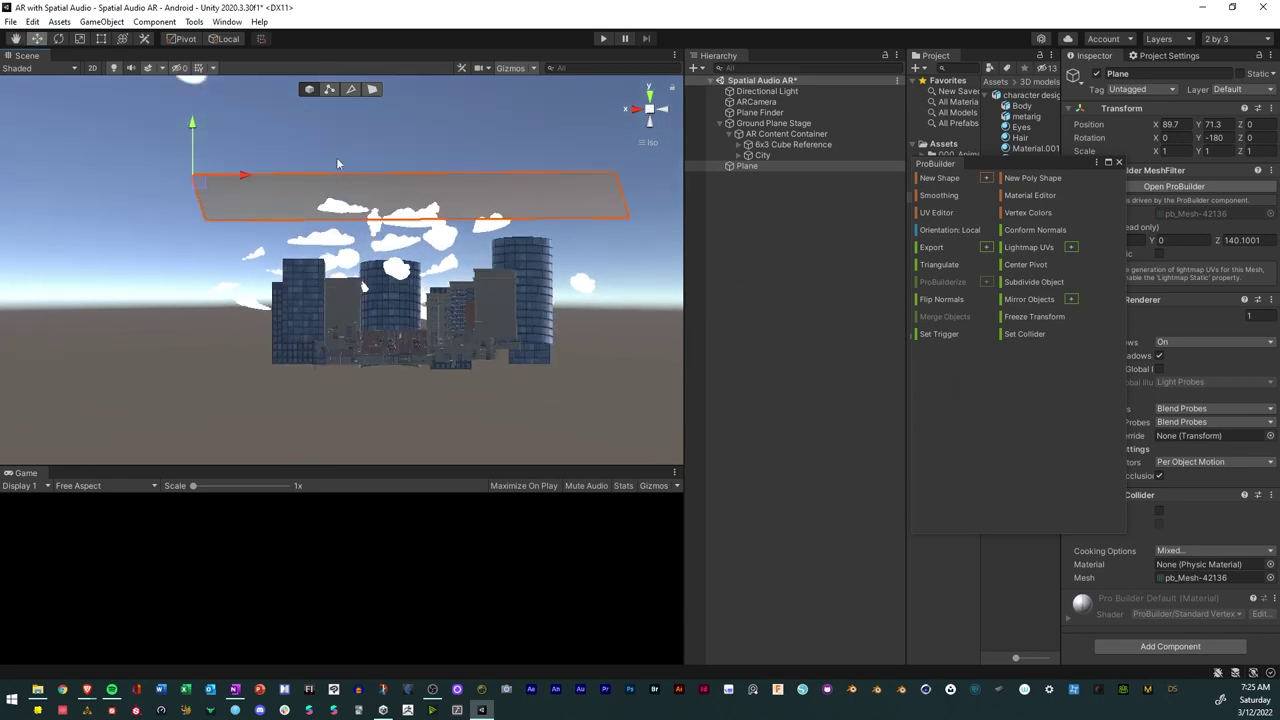
{"action": "left_click", "coordinate": [351, 90]}
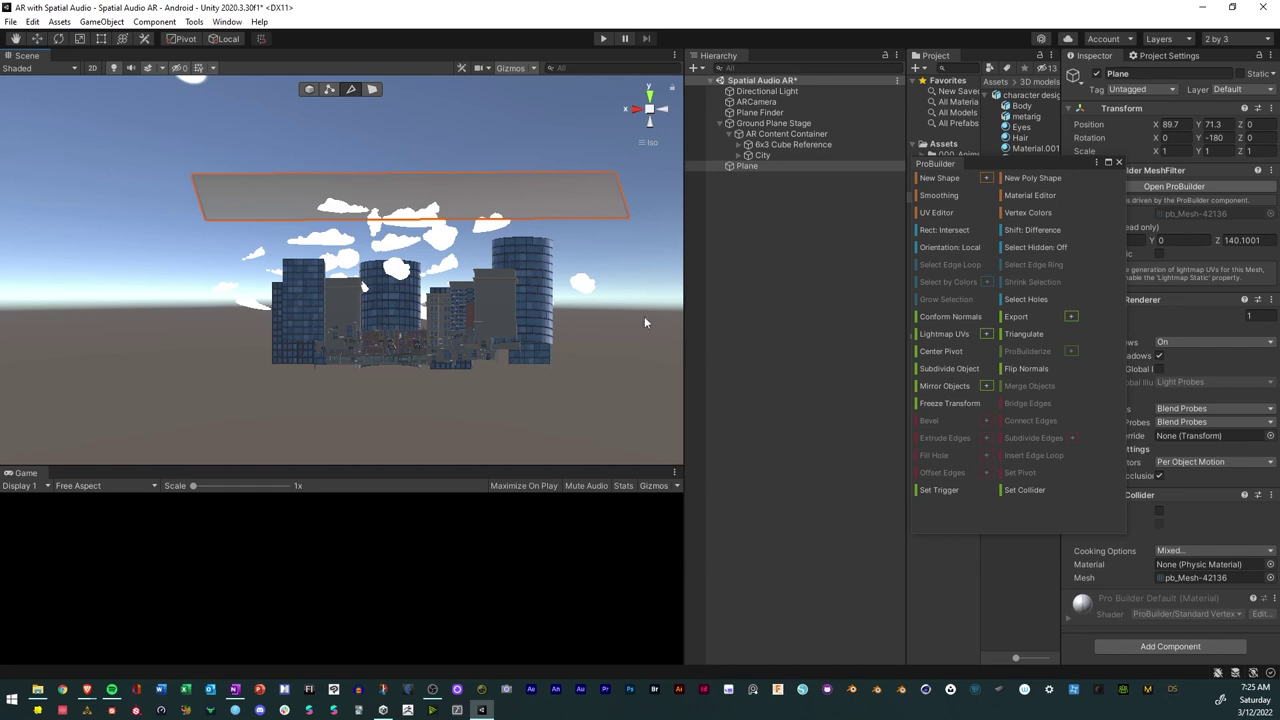
{"action": "left_click", "coordinate": [522, 175]}
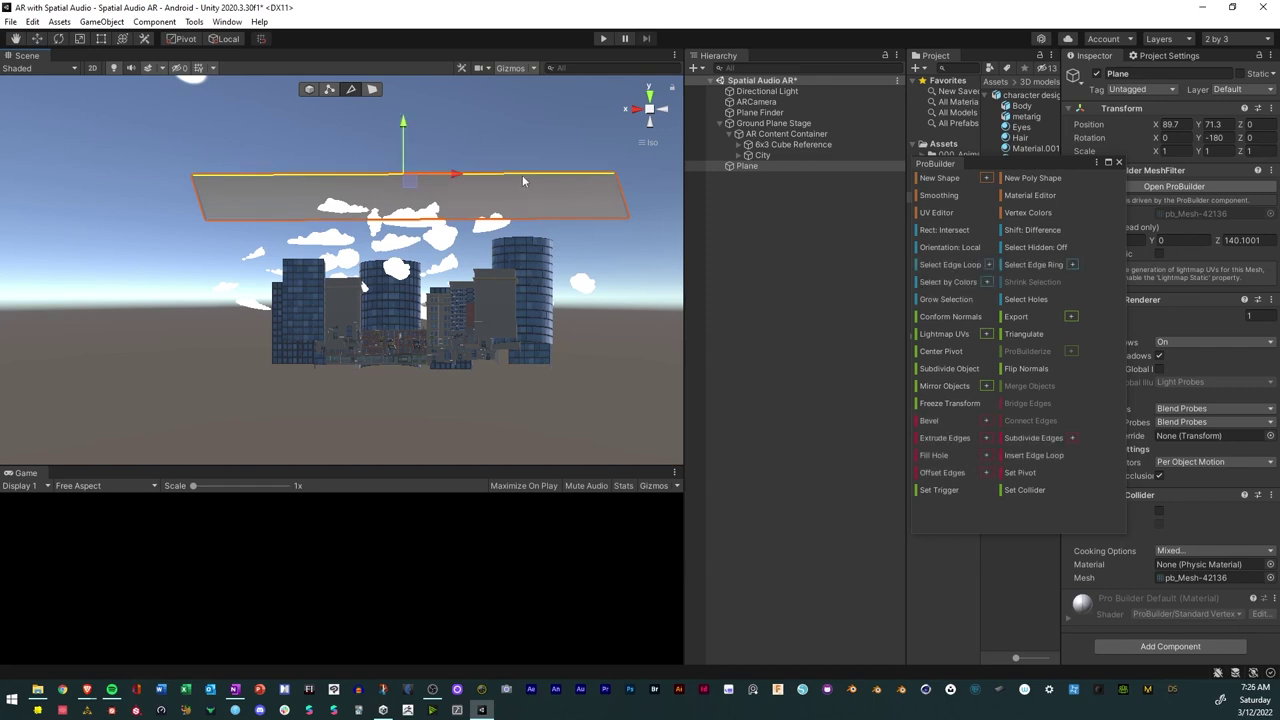
{"action": "left_click", "coordinate": [625, 207], "text": "shift"}
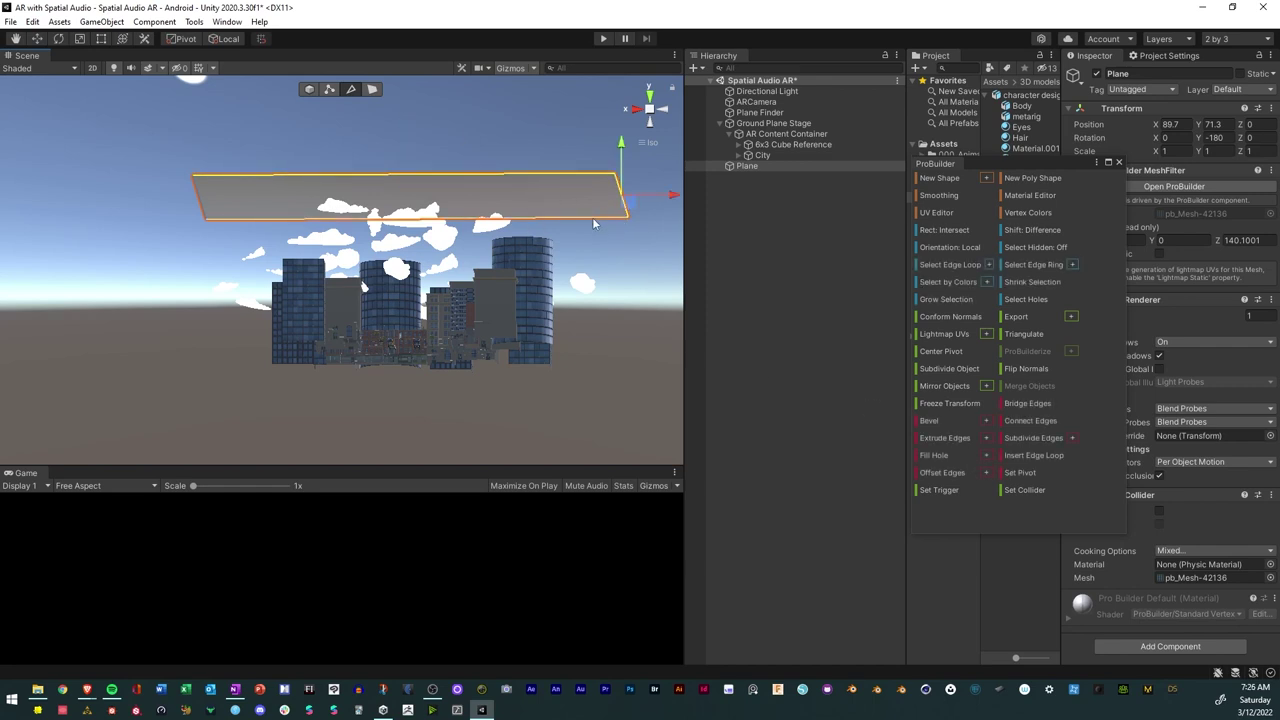
{"action": "left_click", "coordinate": [594, 219]}
{"action": "left_click", "coordinate": [200, 208]}
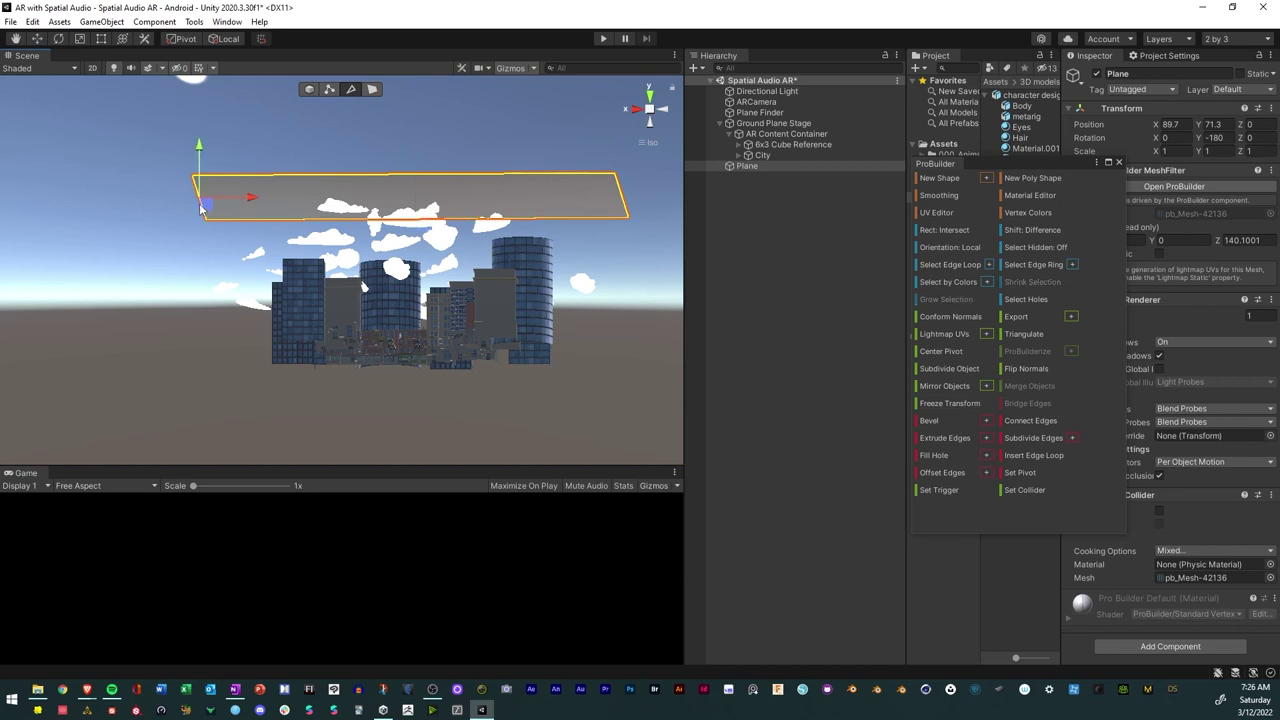
{"action": "left_click", "coordinate": [987, 440]}
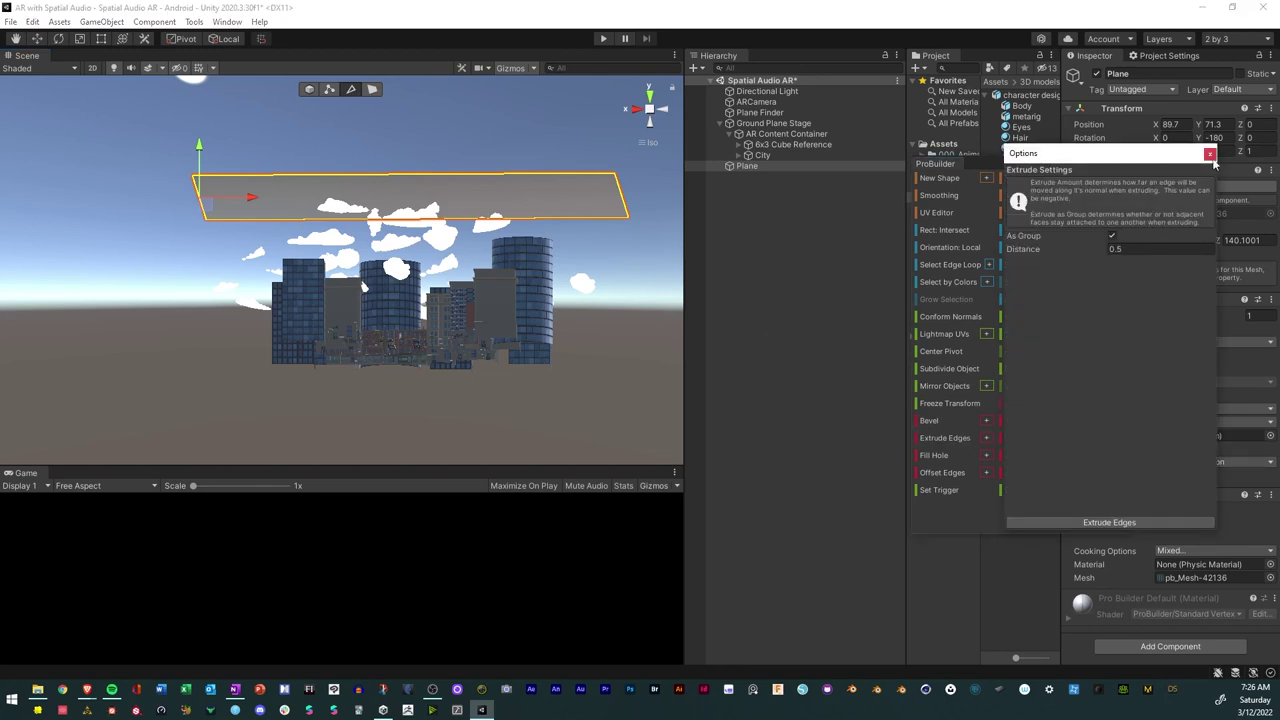
Close Extrude Settings and Shift-drag the plane's edges down into walls around the city.
{"action": "left_click", "coordinate": [1210, 155]}
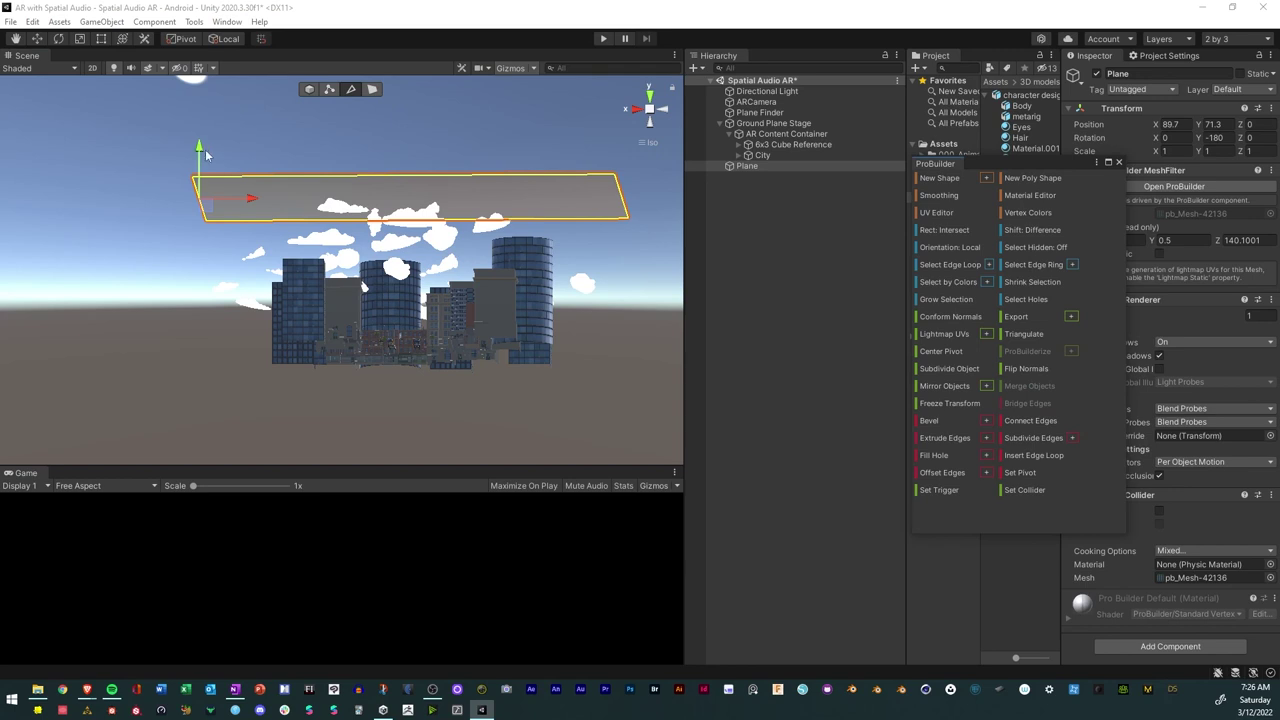
{"action": "left_click_drag", "start_coordinate": [205, 155], "coordinate": [168, 304], "text": "shift"}
{"action": "left_click_drag", "start_coordinate": [333, 250], "coordinate": [420, 300], "text": "alt"}
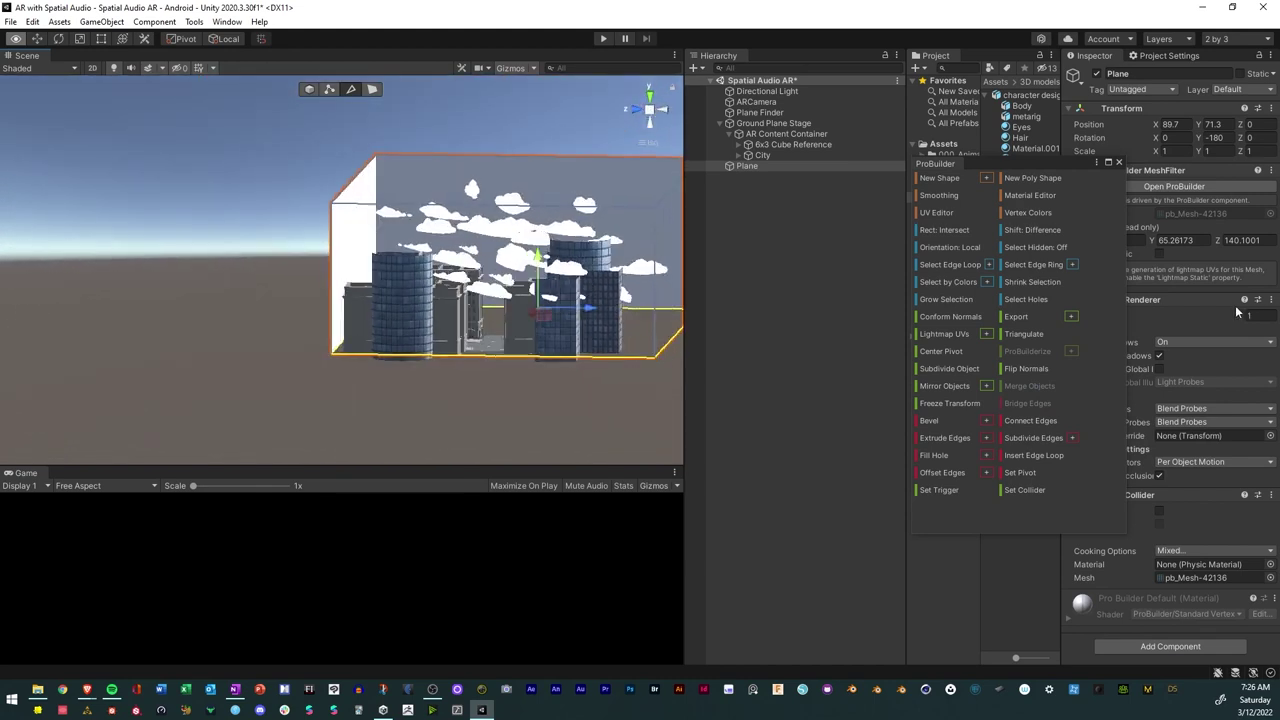
{"action": "left_click_drag", "start_coordinate": [1237, 313], "coordinate": [11, 323], "text": "alt"}
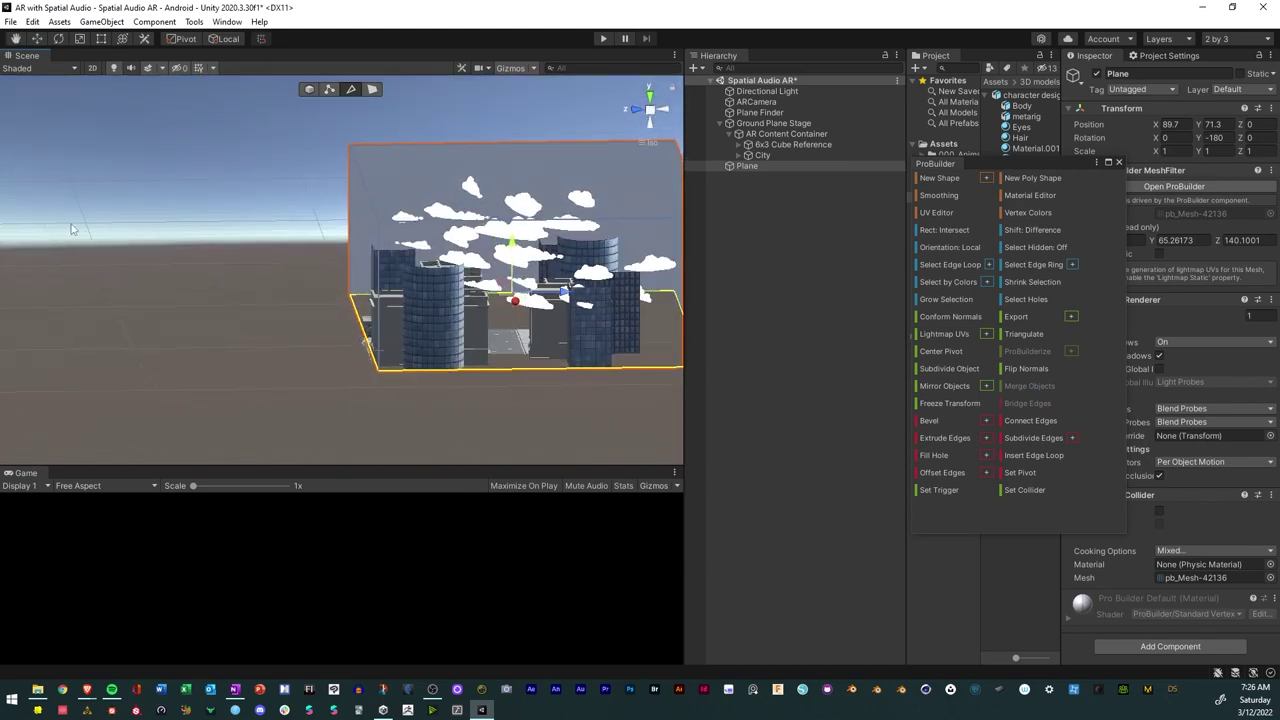
{"action": "left_click_drag", "start_coordinate": [511, 243], "coordinate": [510, 256]}
{"action": "scroll", "coordinate": [501, 343], "scroll_direction": "up", "scroll_amount": 5}
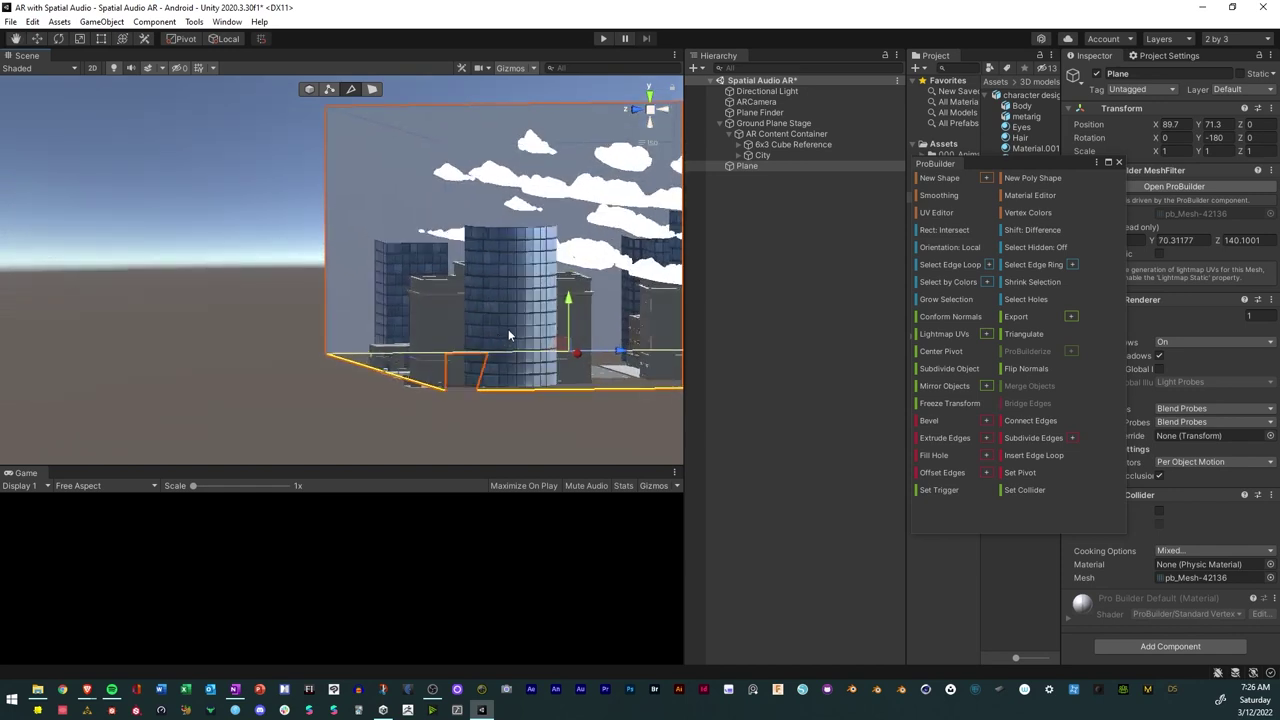
{"action": "scroll", "coordinate": [508, 335], "scroll_direction": "up", "scroll_amount": 6}
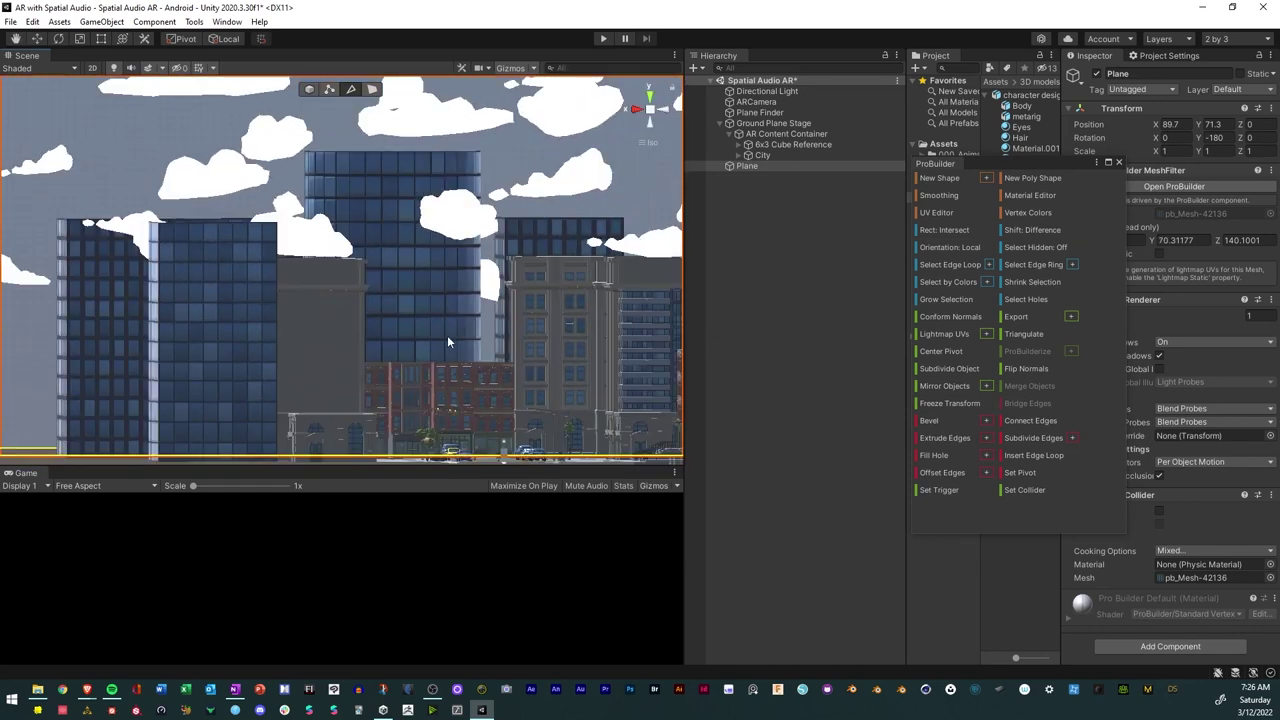
{"action": "scroll", "coordinate": [447, 335], "scroll_direction": "down", "scroll_amount": 5}
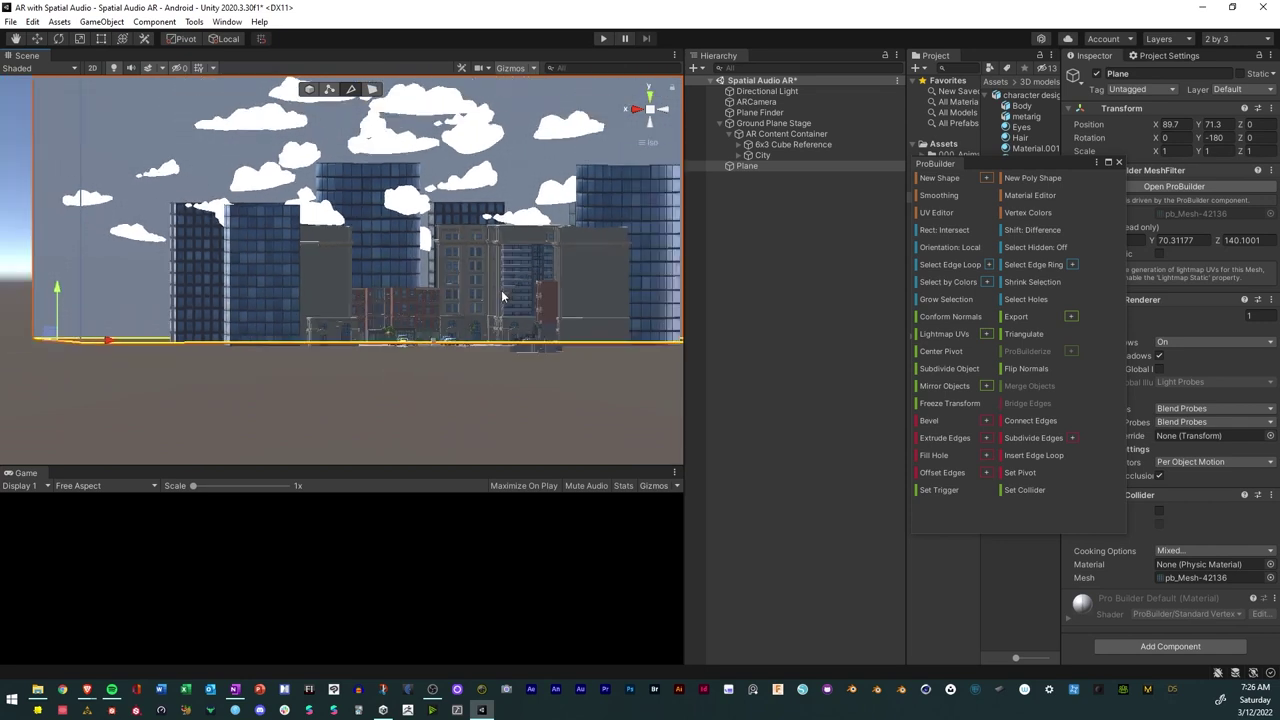
{"action": "scroll", "coordinate": [492, 295], "scroll_direction": "down", "scroll_amount": 3}
{"action": "scroll", "coordinate": [489, 292], "scroll_direction": "up", "scroll_amount": 5}
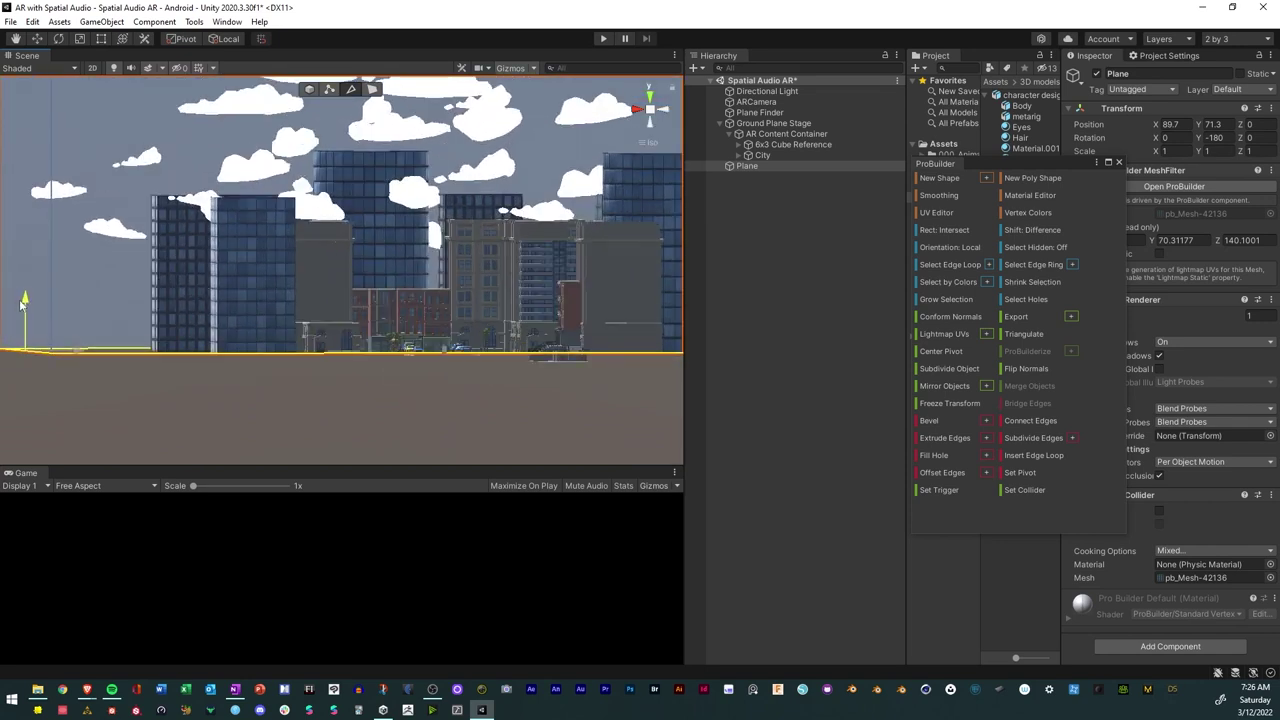
{"action": "left_click_drag", "start_coordinate": [26, 302], "coordinate": [17, 314]}
Adjust the box's bottom from a front view, then deselect to view the enclosed city.
{"action": "left_click_drag", "start_coordinate": [193, 340], "coordinate": [565, 232], "text": "alt"}
{"action": "left_click", "coordinate": [655, 112]}
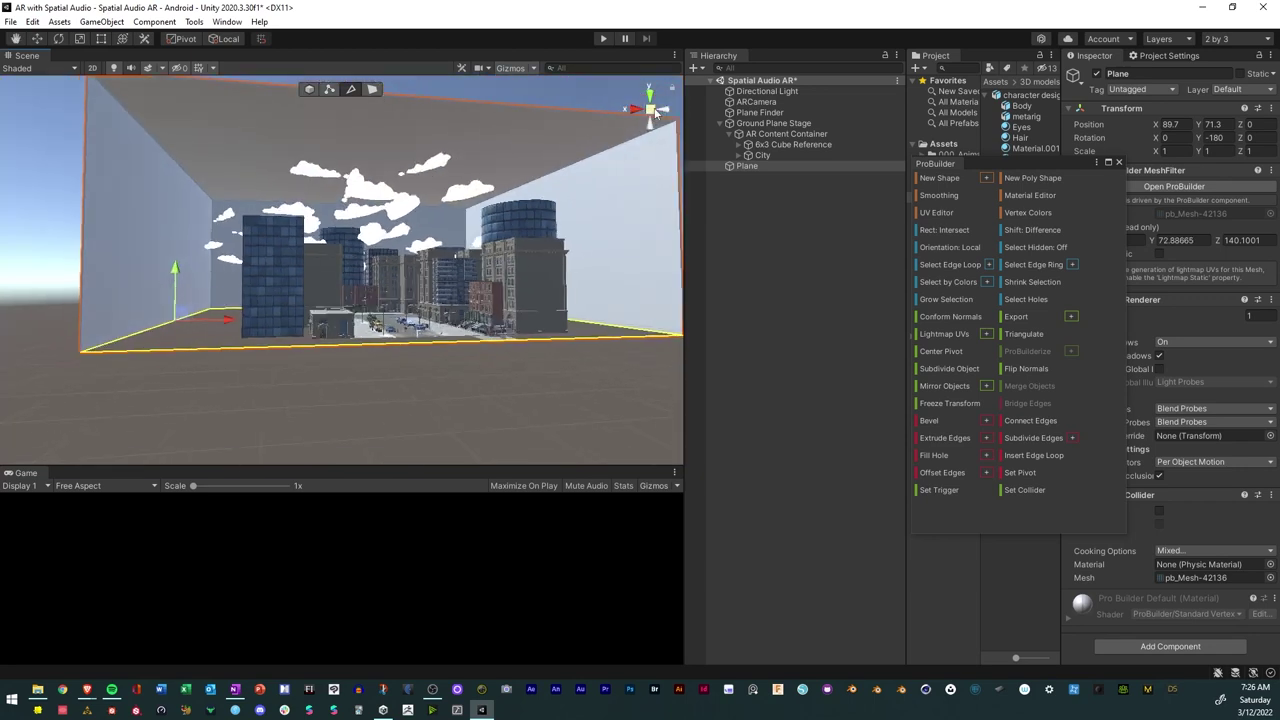
{"action": "left_click", "coordinate": [655, 112]}
{"action": "left_click", "coordinate": [639, 111]}
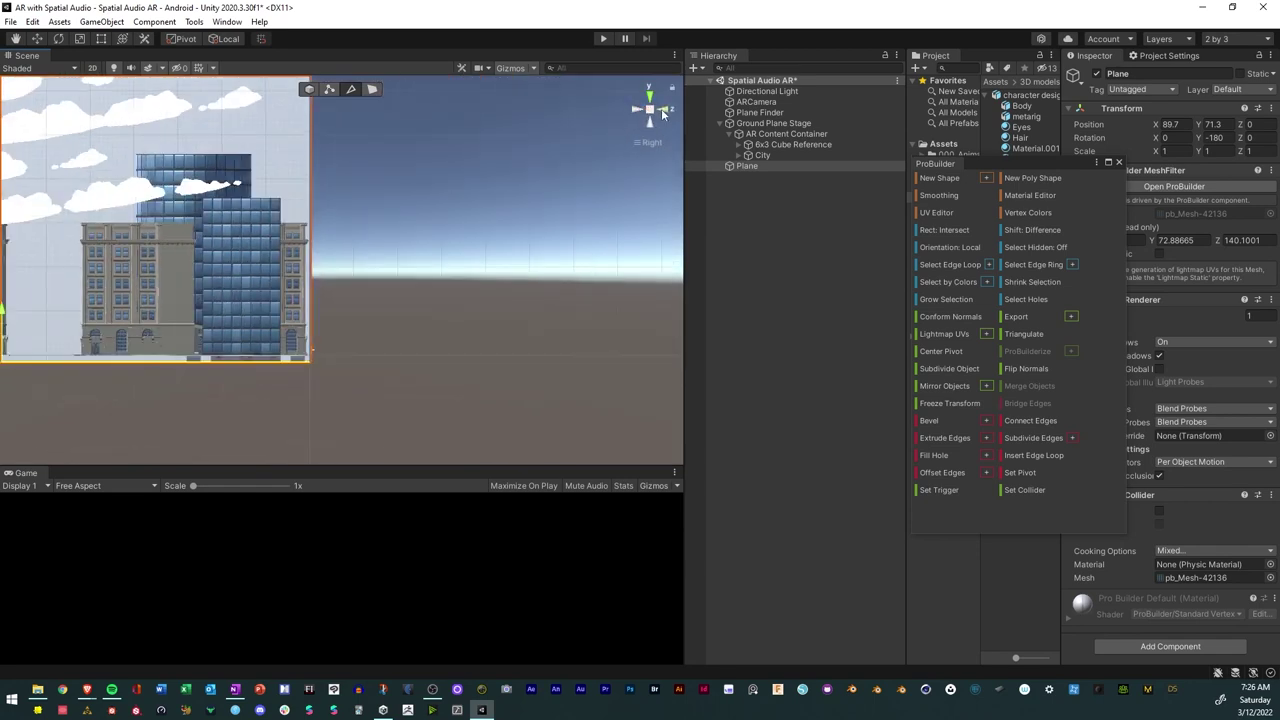
{"action": "left_click", "coordinate": [664, 108]}
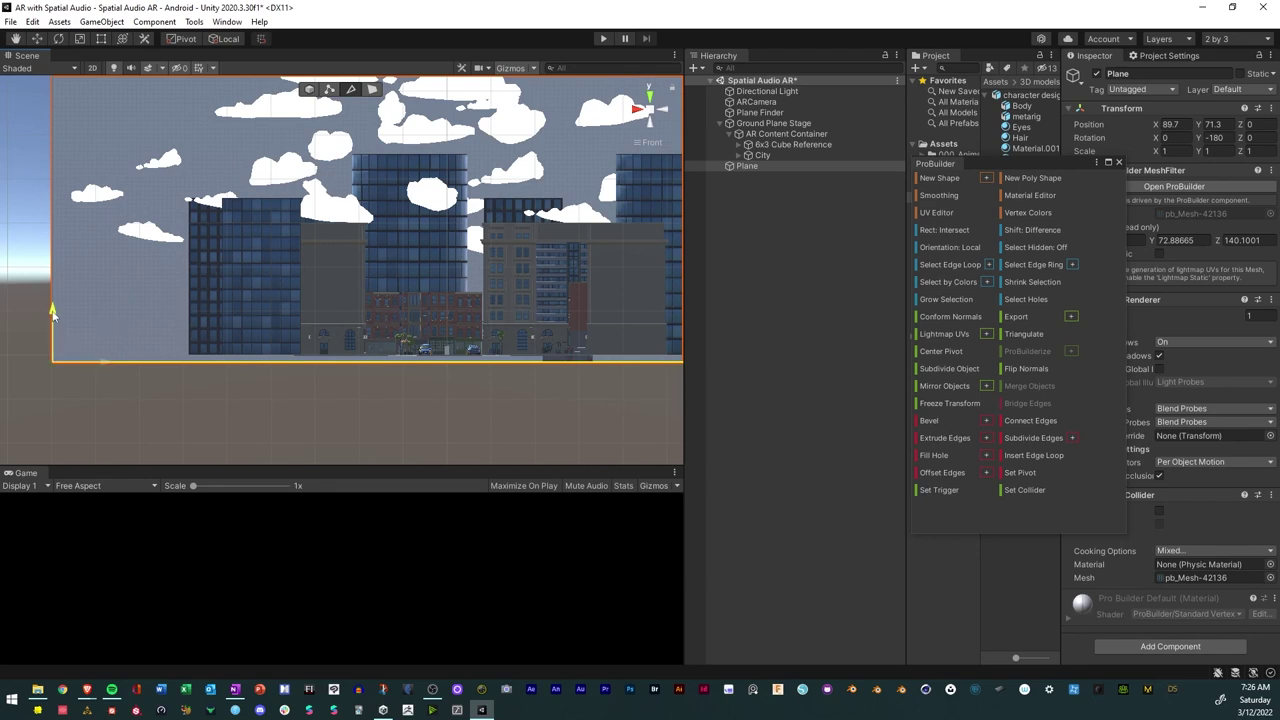
{"action": "left_click_drag", "start_coordinate": [53, 313], "coordinate": [55, 310]}
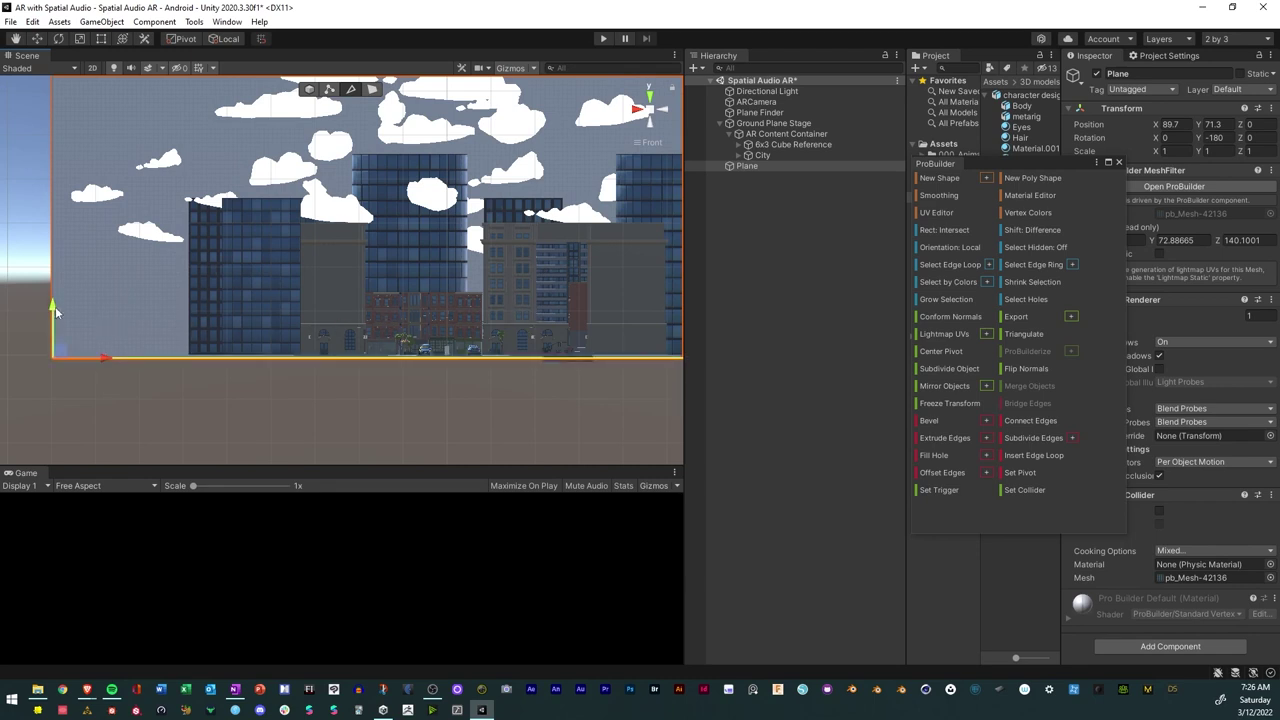
{"action": "left_click_drag", "start_coordinate": [376, 334], "coordinate": [871, 333], "text": "alt"}
{"action": "left_click", "coordinate": [496, 421]}
{"action": "left_click_drag", "start_coordinate": [794, 322], "coordinate": [556, 268], "text": "alt"}
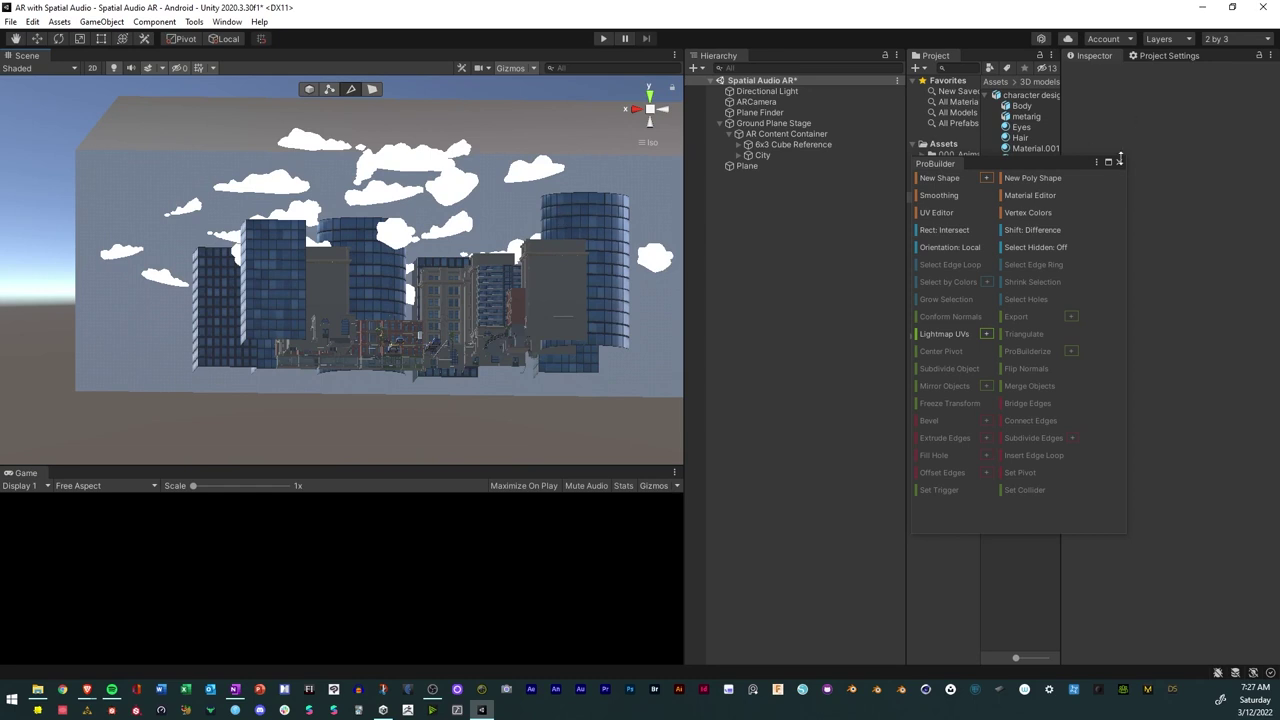
Close the ProBuilder window and browse to the Assets subfolder.
{"action": "left_click", "coordinate": [1053, 158]}
{"action": "left_click", "coordinate": [1118, 162]}
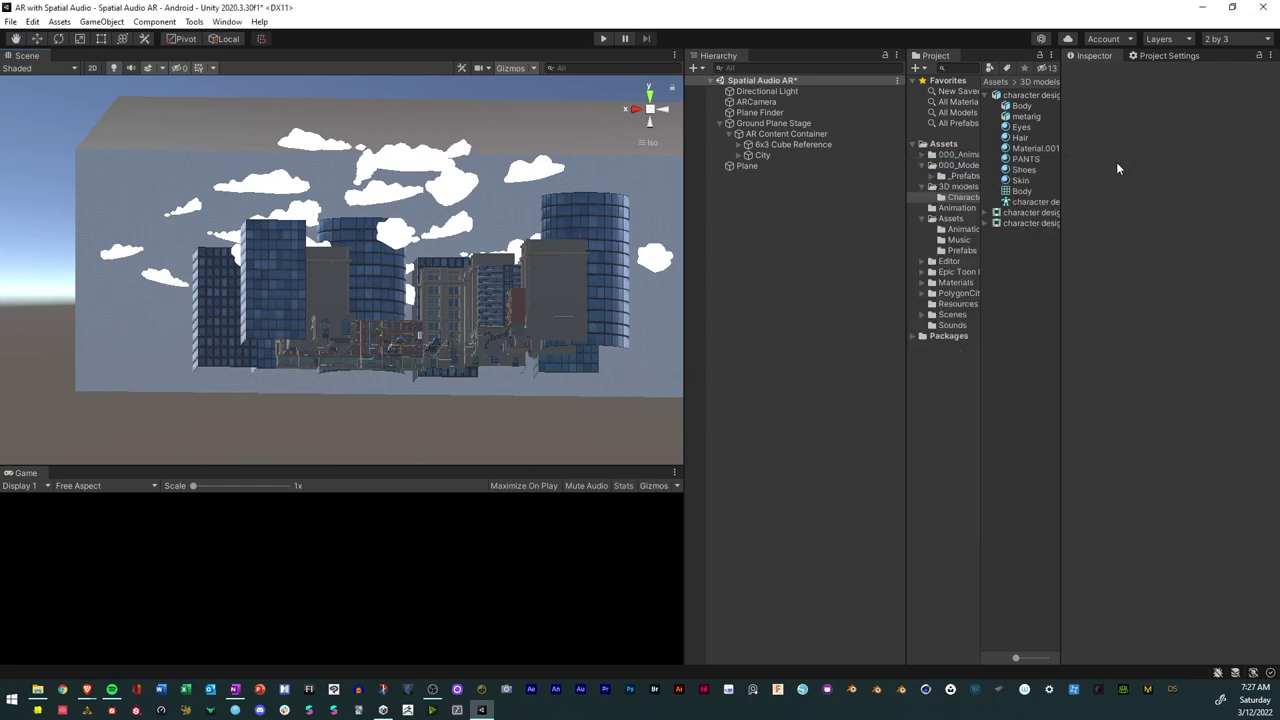
{"action": "left_click", "coordinate": [953, 222]}
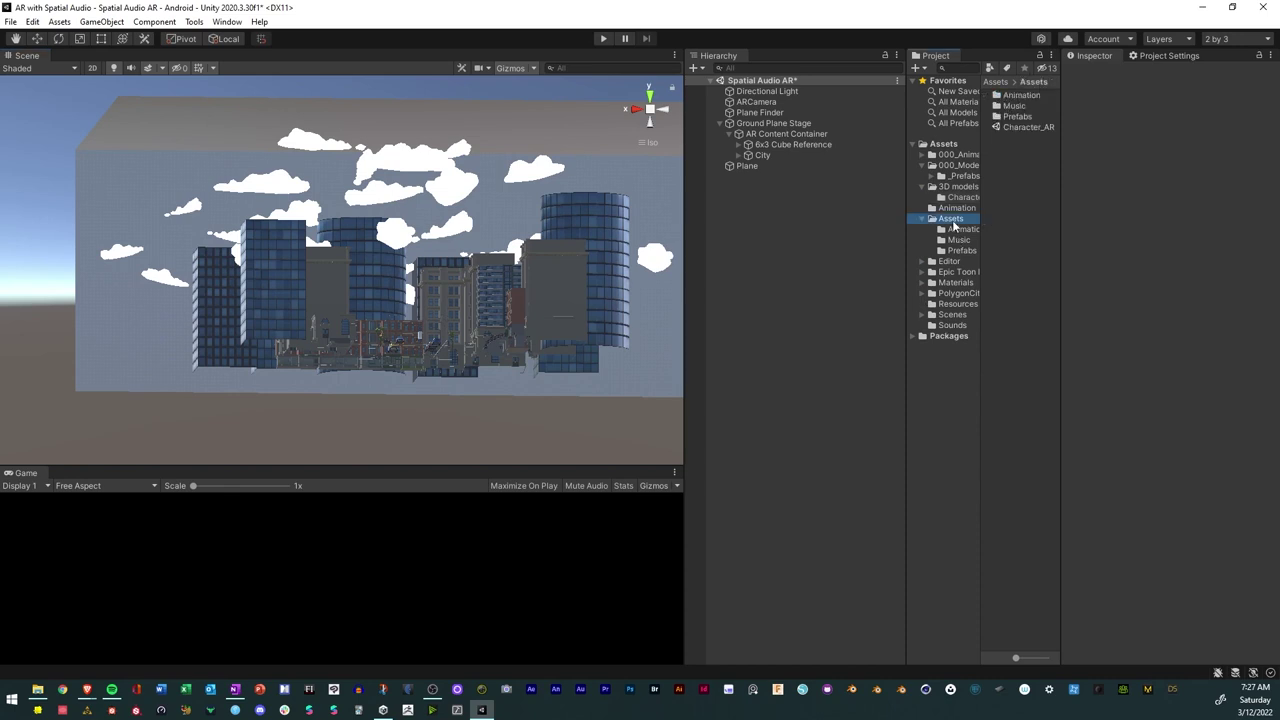
{"action": "left_click", "coordinate": [958, 283]}
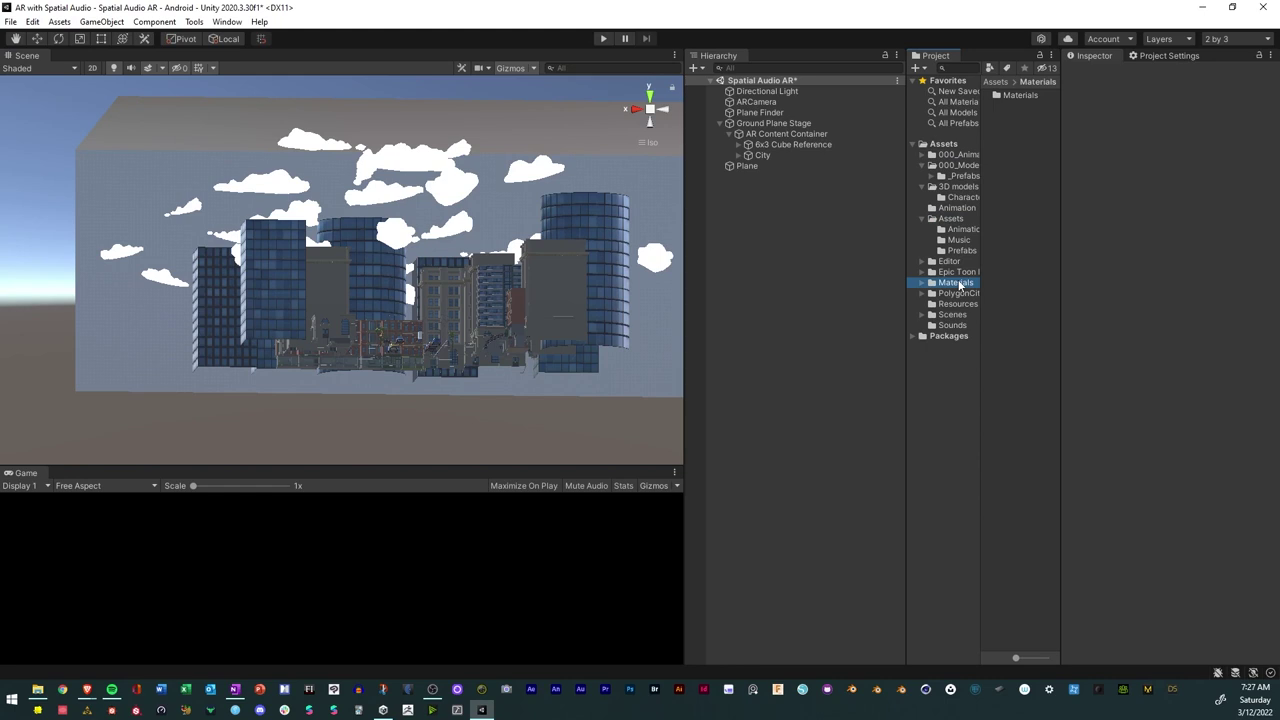
{"action": "left_click", "coordinate": [953, 221]}
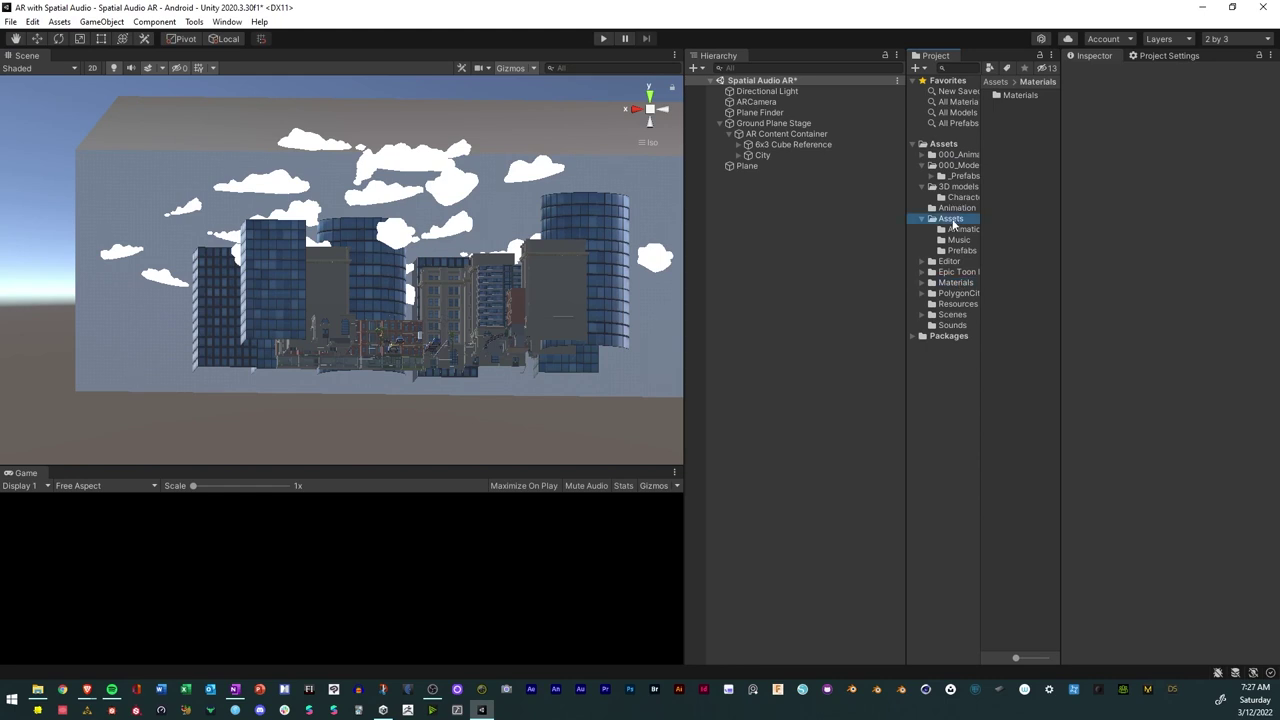
Create a folder named Materials in Assets/Assets and open it.
{"action": "right_click", "coordinate": [1033, 160]}
{"action": "mouse_move", "coordinate": [1092, 163]}
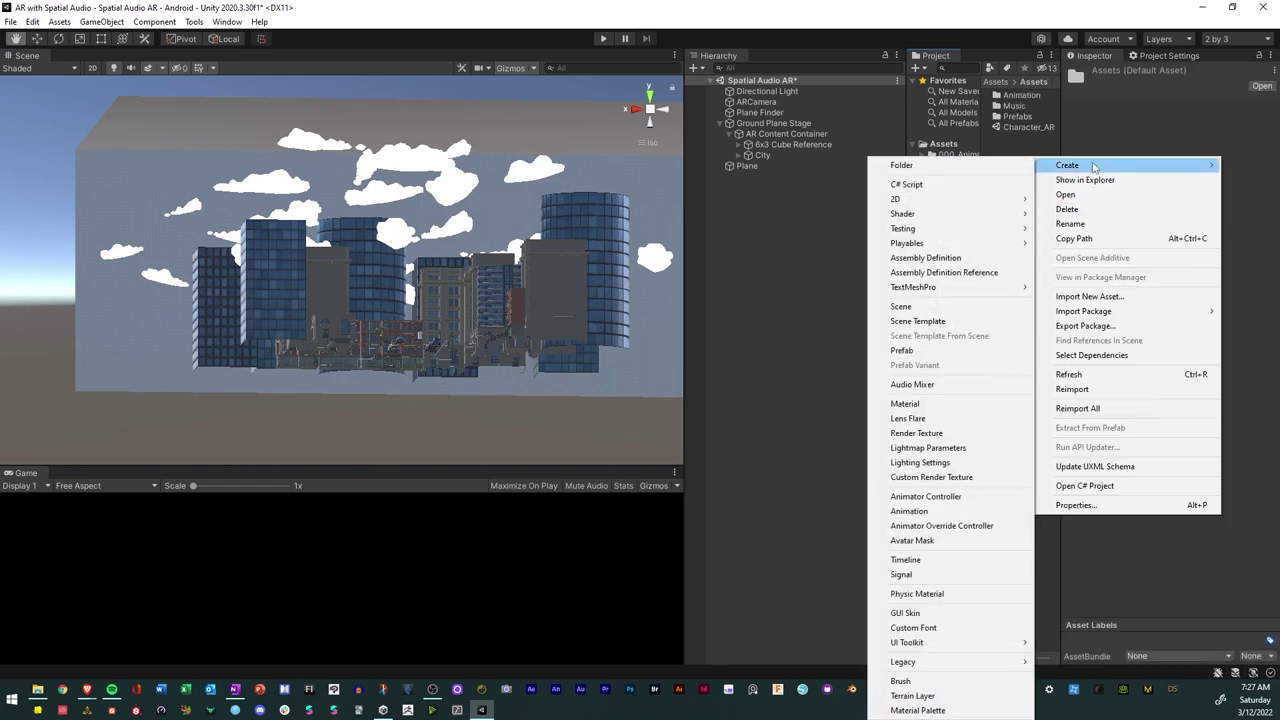
{"action": "left_click", "coordinate": [899, 168]}
{"action": "type", "text": "Mat"}
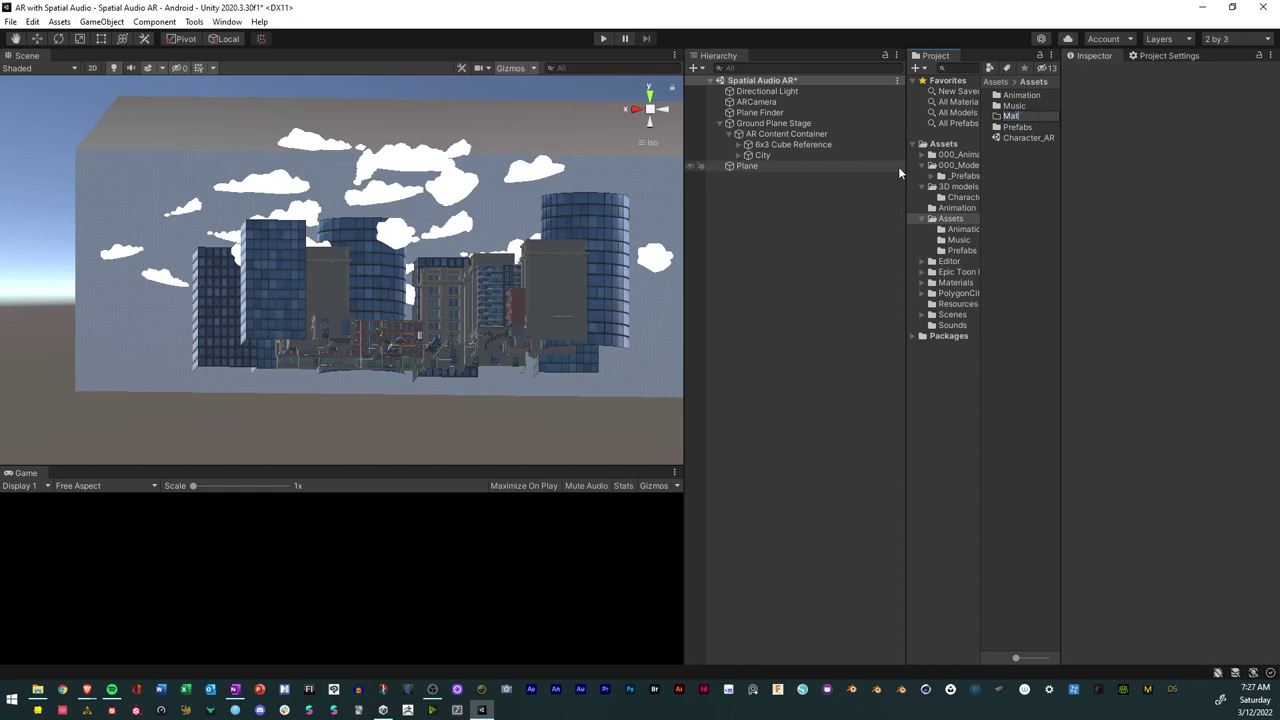
{"action": "type", "text": "erials"}
{"action": "key", "text": "Return"}
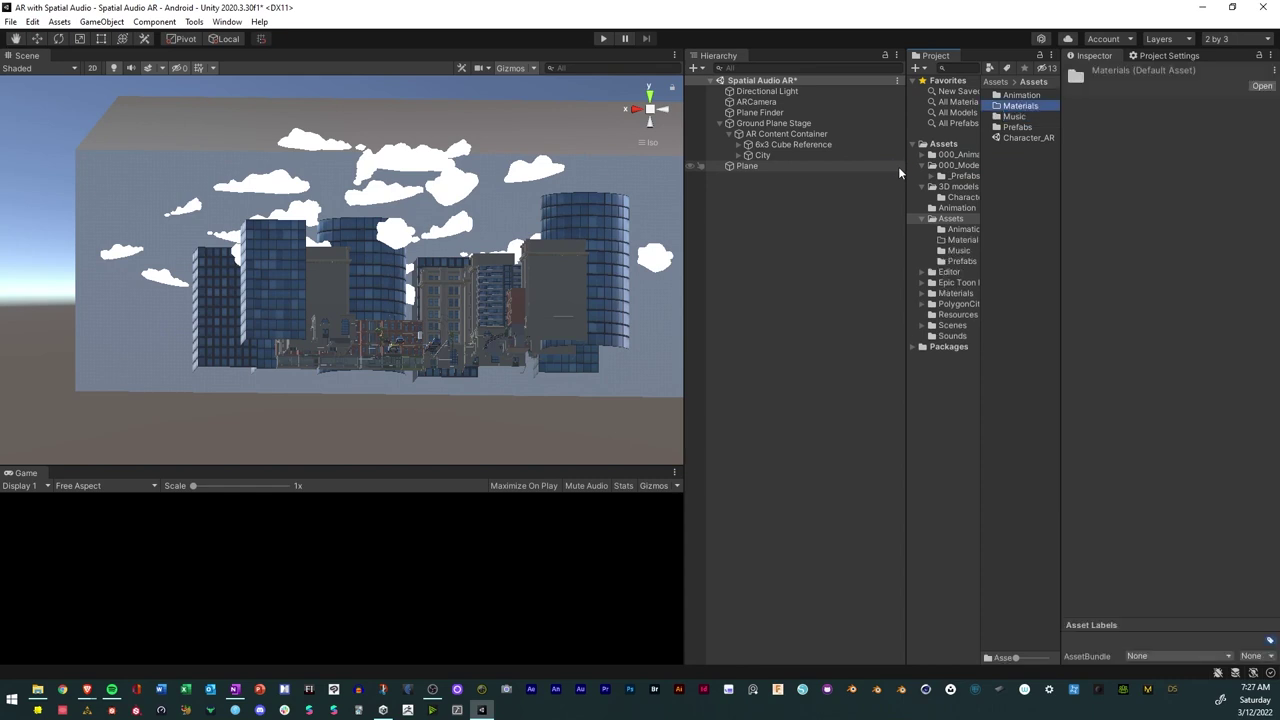
{"action": "double_click", "coordinate": [1022, 105]}
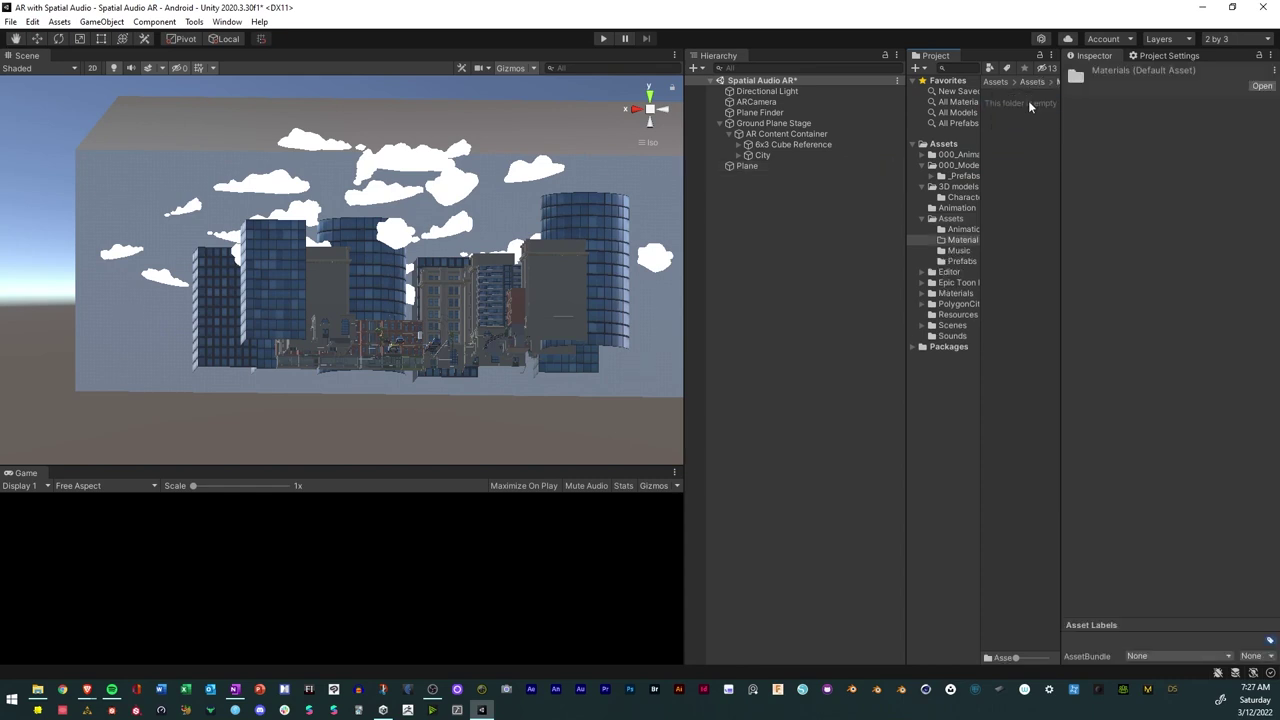
{"action": "right_click", "coordinate": [990, 160]}
Create a material named Skybox using the Unlit/Color shader.
{"action": "mouse_move", "coordinate": [1020, 164]}
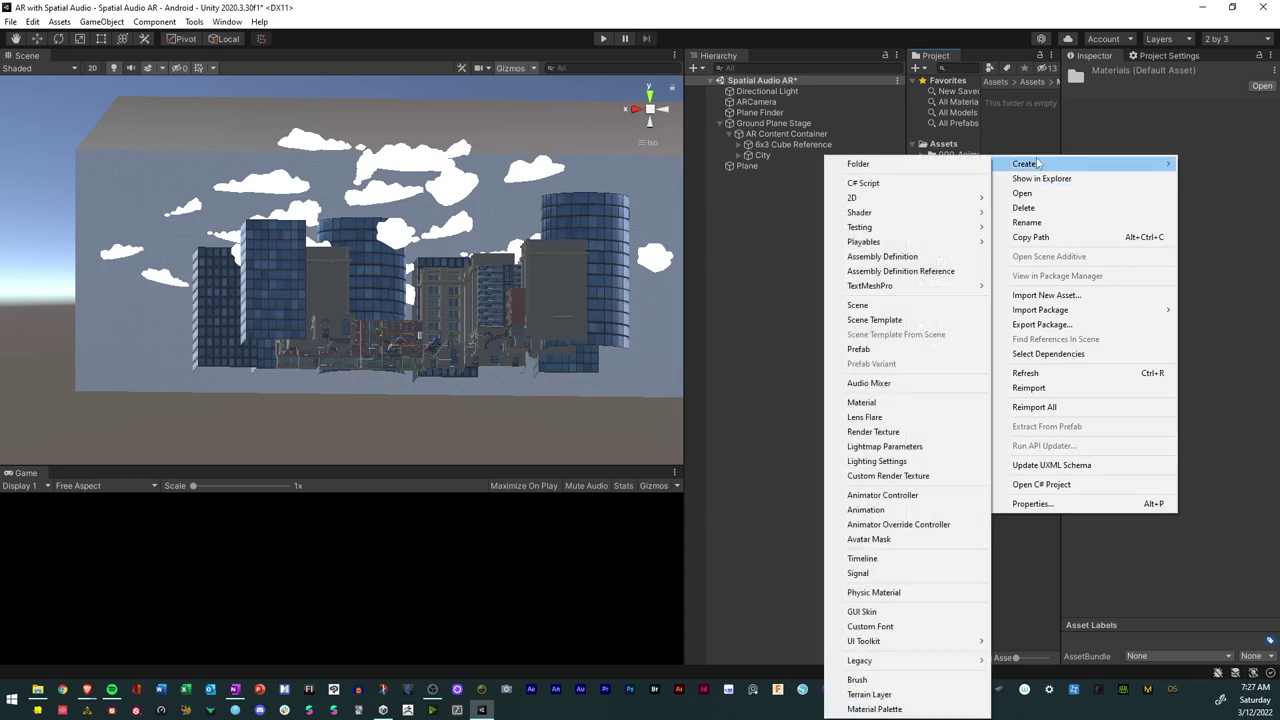
{"action": "left_click", "coordinate": [921, 405]}
{"action": "type", "text": "Sky"}
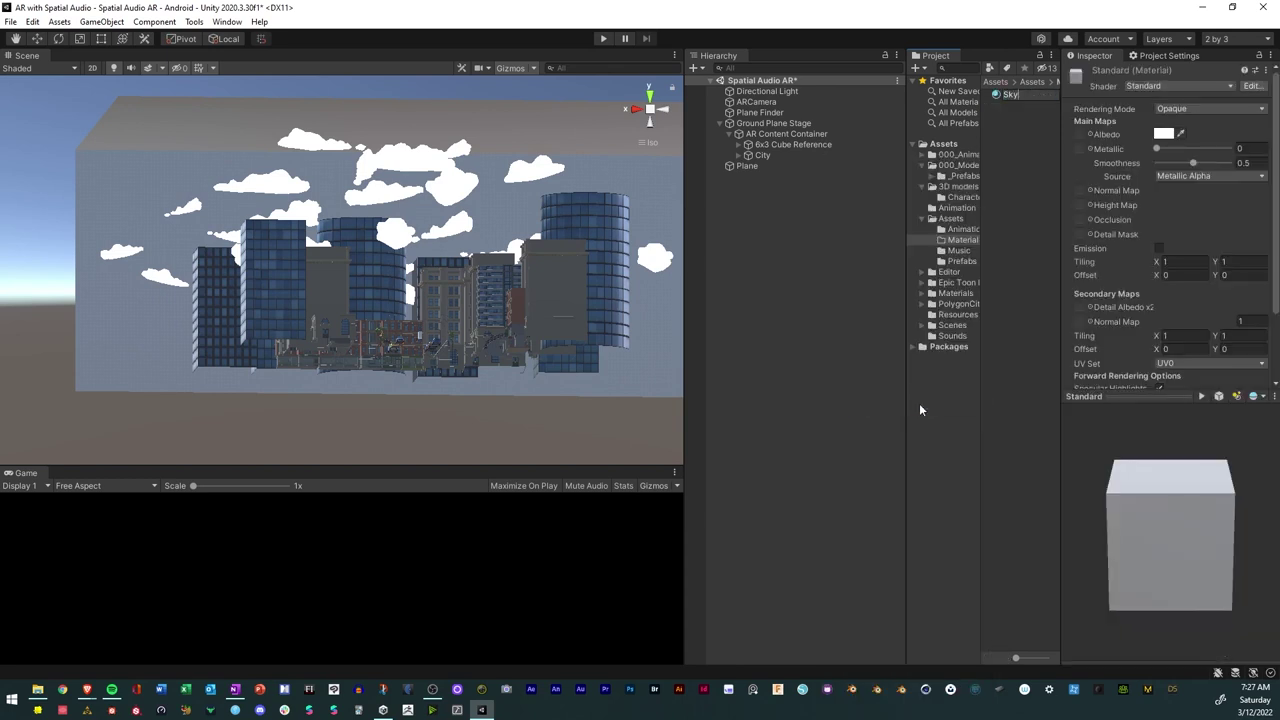
{"action": "type", "text": "box"}
{"action": "key", "text": "Return"}
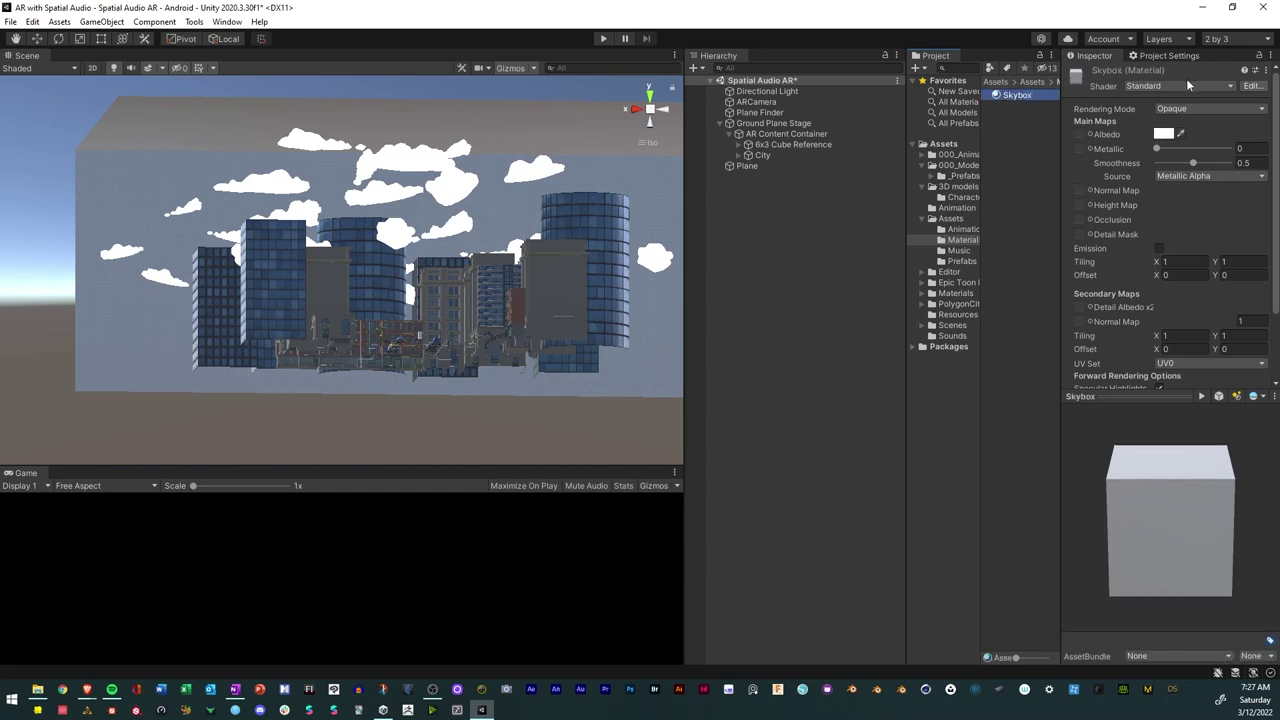
{"action": "left_click", "coordinate": [1189, 86]}
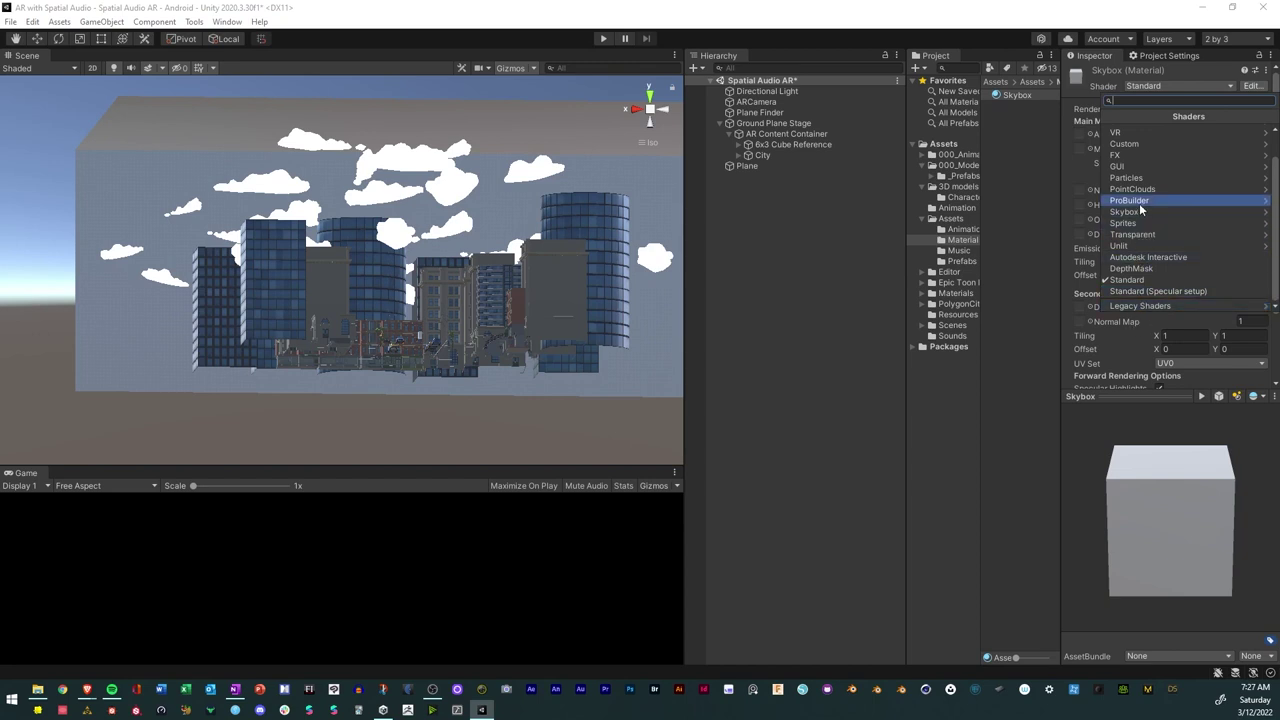
{"action": "left_click", "coordinate": [1118, 247]}
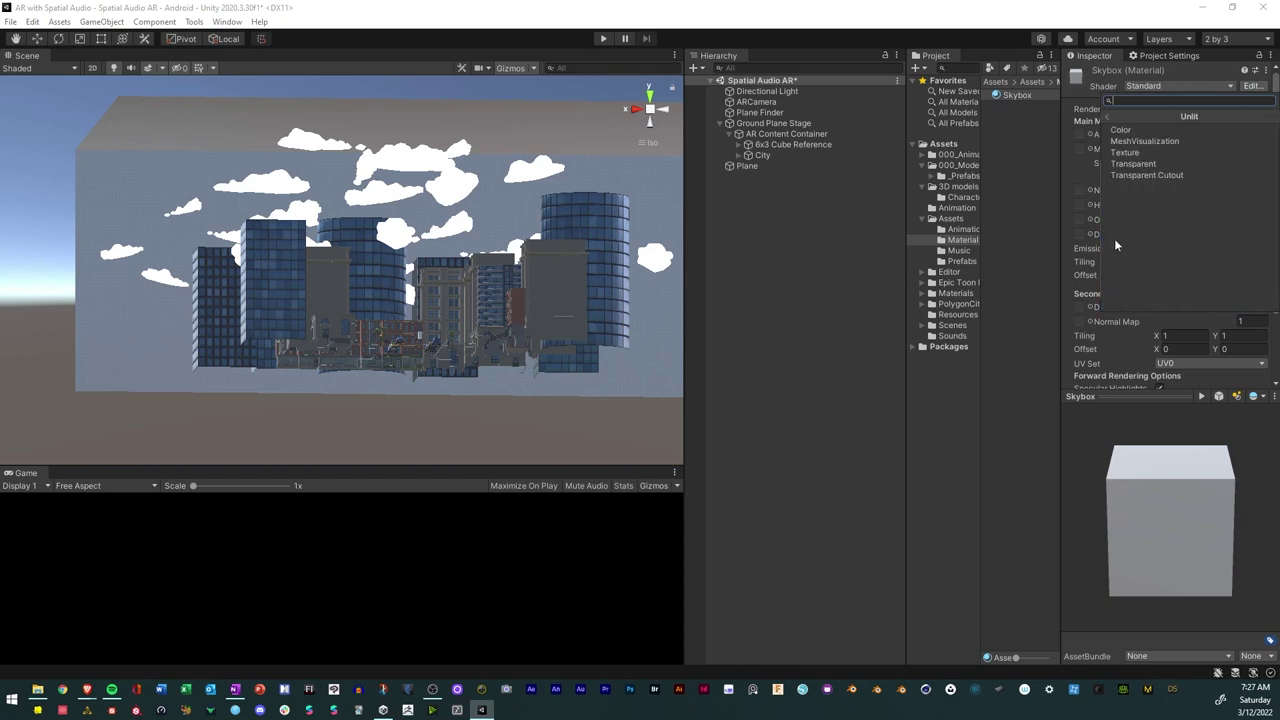
{"action": "left_click", "coordinate": [1131, 131]}
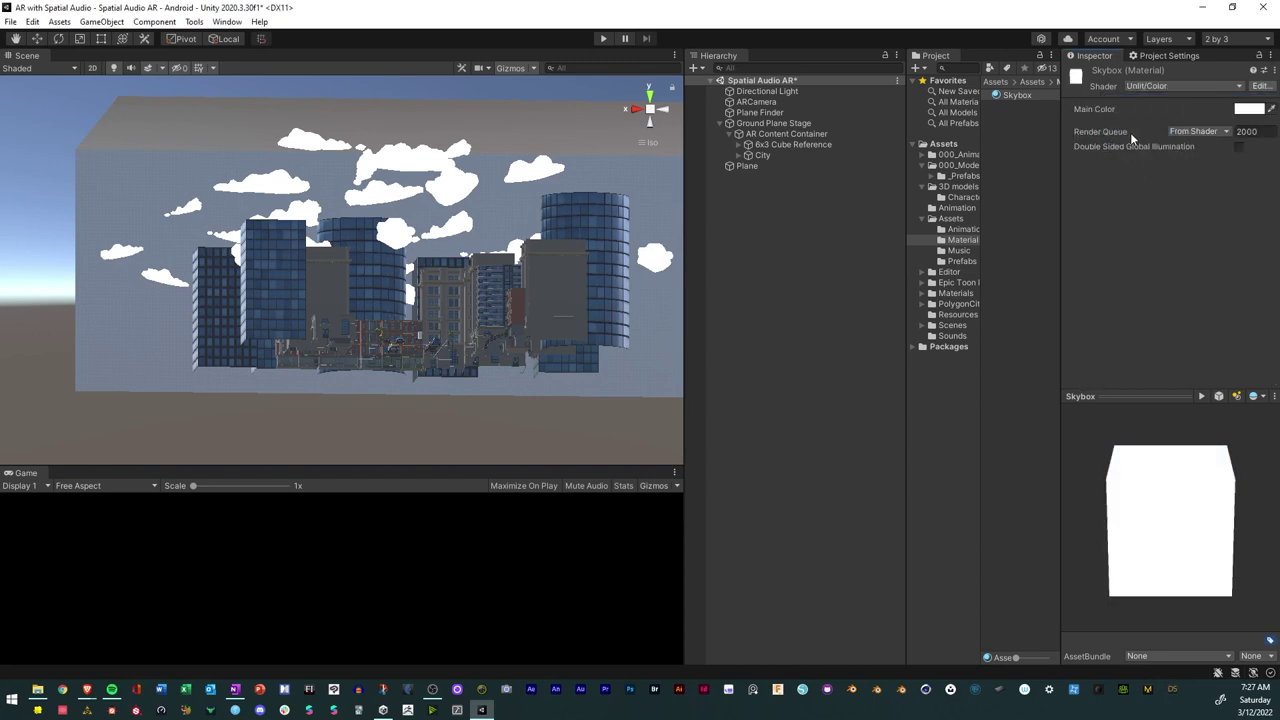
Set the Skybox Main Color to cyan and apply it to the box around the city.
{"action": "left_click", "coordinate": [1250, 109]}
{"action": "left_click", "coordinate": [1133, 214]}
{"action": "left_click_drag", "start_coordinate": [1185, 202], "coordinate": [1218, 186]}
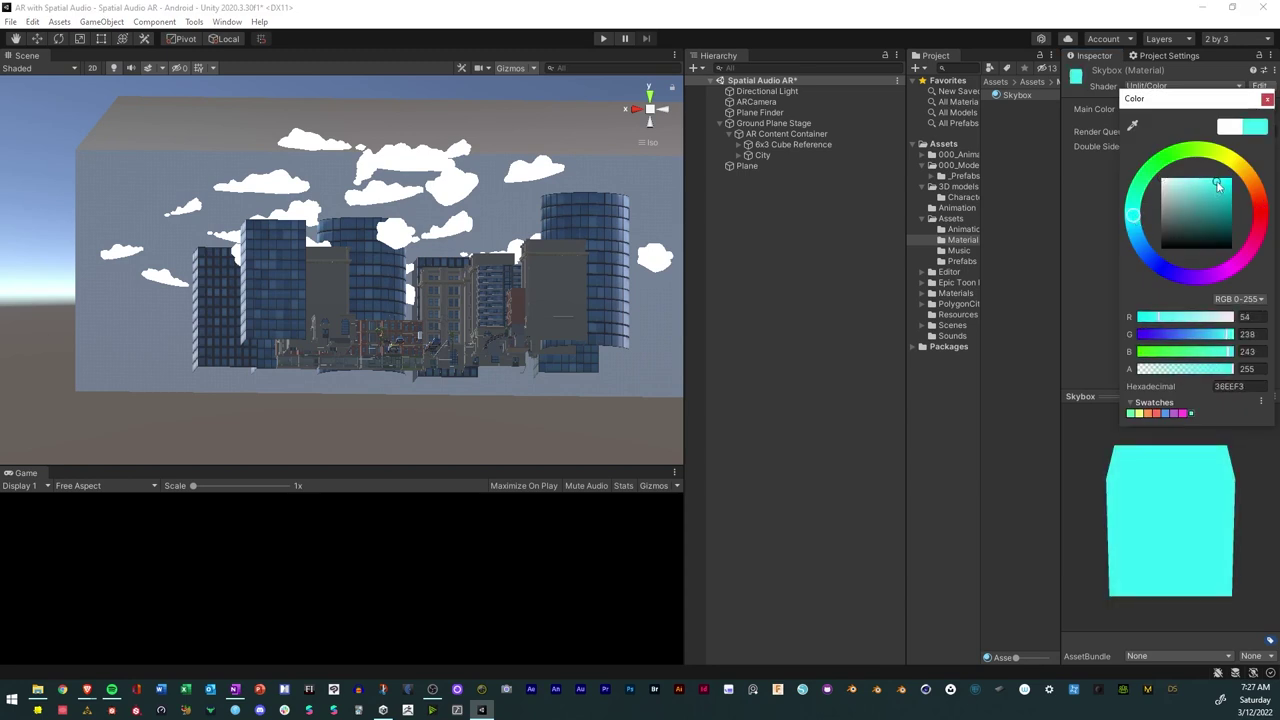
{"action": "left_click", "coordinate": [1267, 99]}
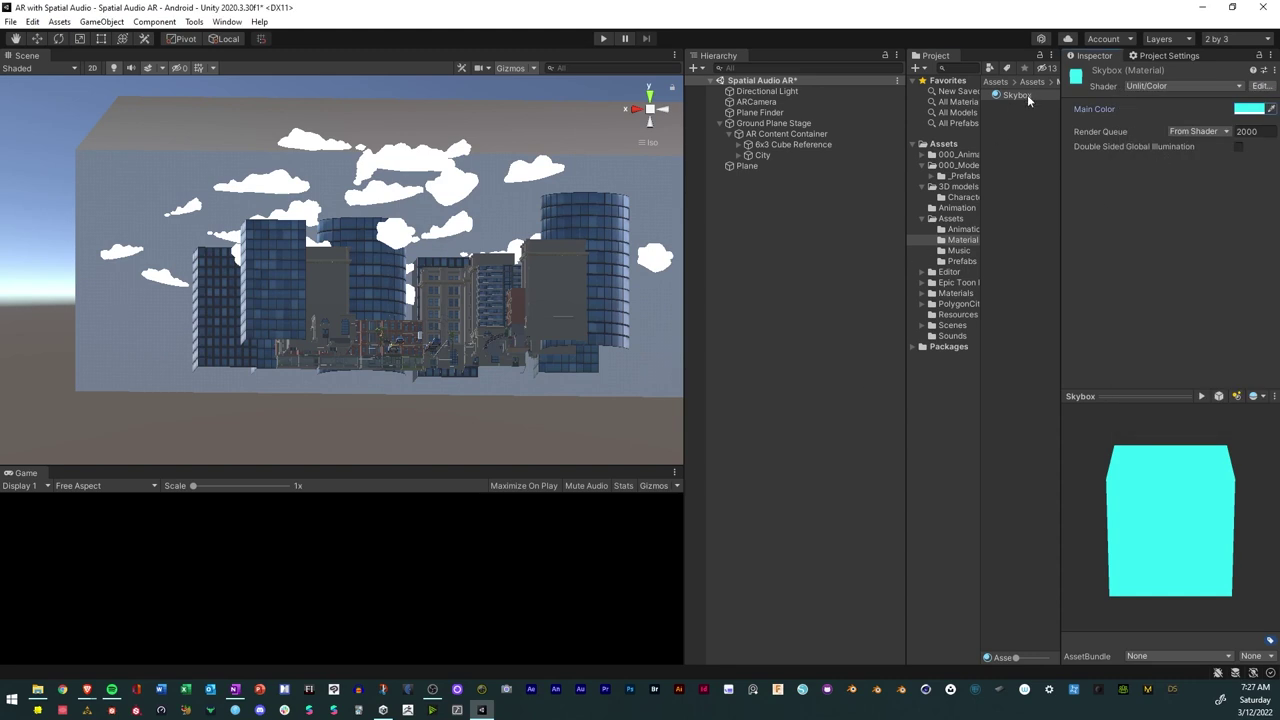
{"action": "left_click_drag", "start_coordinate": [1023, 95], "coordinate": [145, 205]}
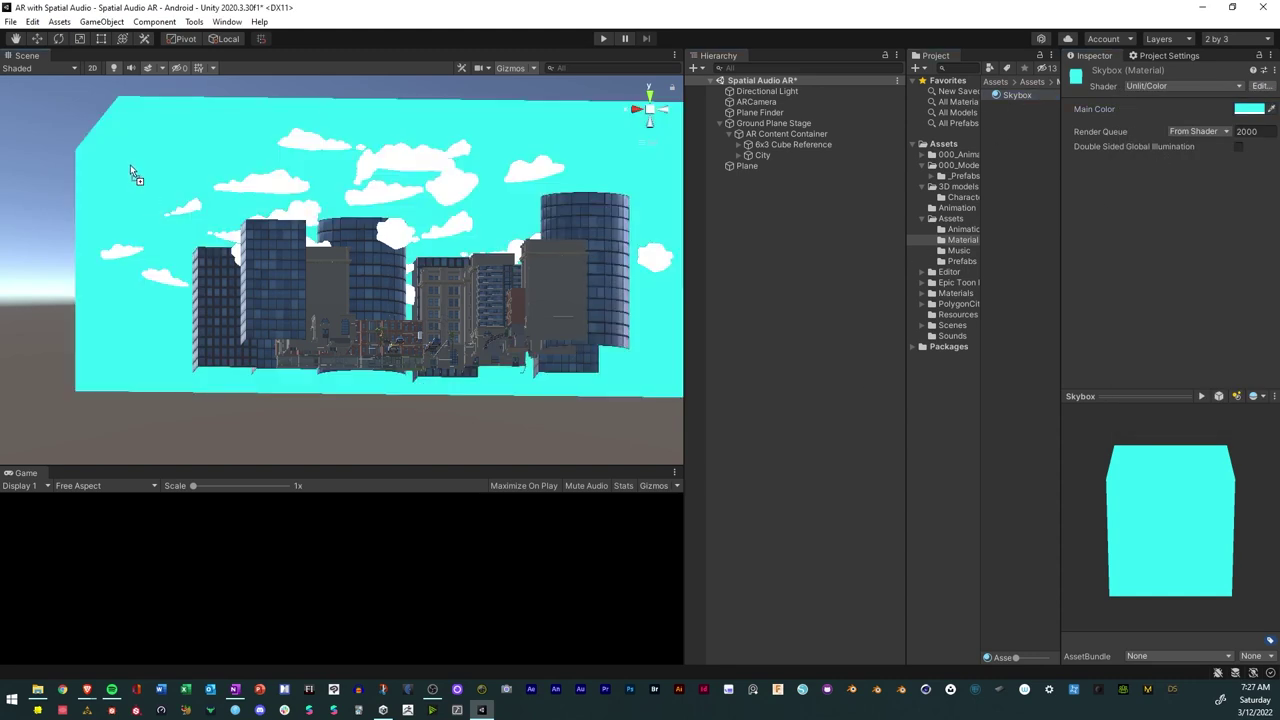
{"action": "mouse_move", "coordinate": [130, 155]}
{"action": "left_mouse_down"}
{"action": "mouse_move", "coordinate": [280, 158]}
{"action": "mouse_move", "coordinate": [308, 226]}
{"action": "mouse_move", "coordinate": [534, 178]}
{"action": "mouse_move", "coordinate": [135, 159]}
{"action": "left_mouse_up"}
{"action": "left_click_drag", "start_coordinate": [296, 262], "coordinate": [86, 309], "text": "alt"}
Switch the Skybox material to Standard and back to Unlit/Color.
{"action": "left_click", "coordinate": [639, 109]}
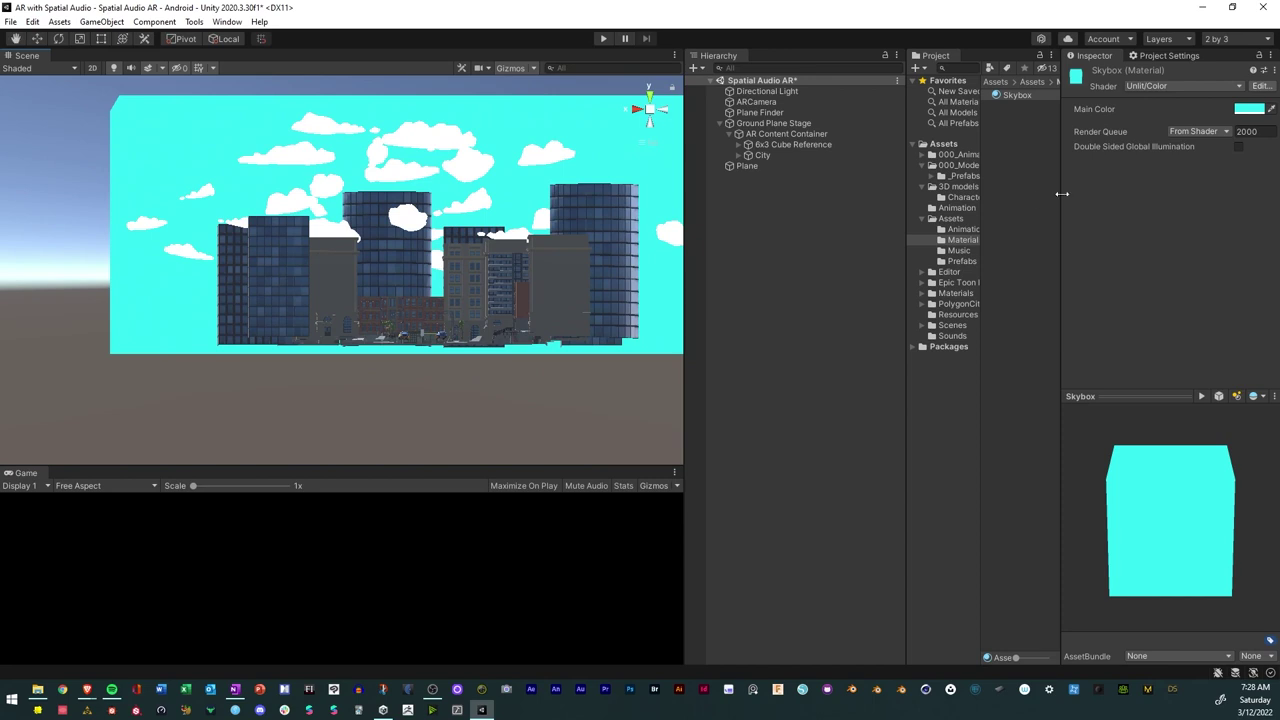
{"action": "left_click", "coordinate": [1213, 87]}
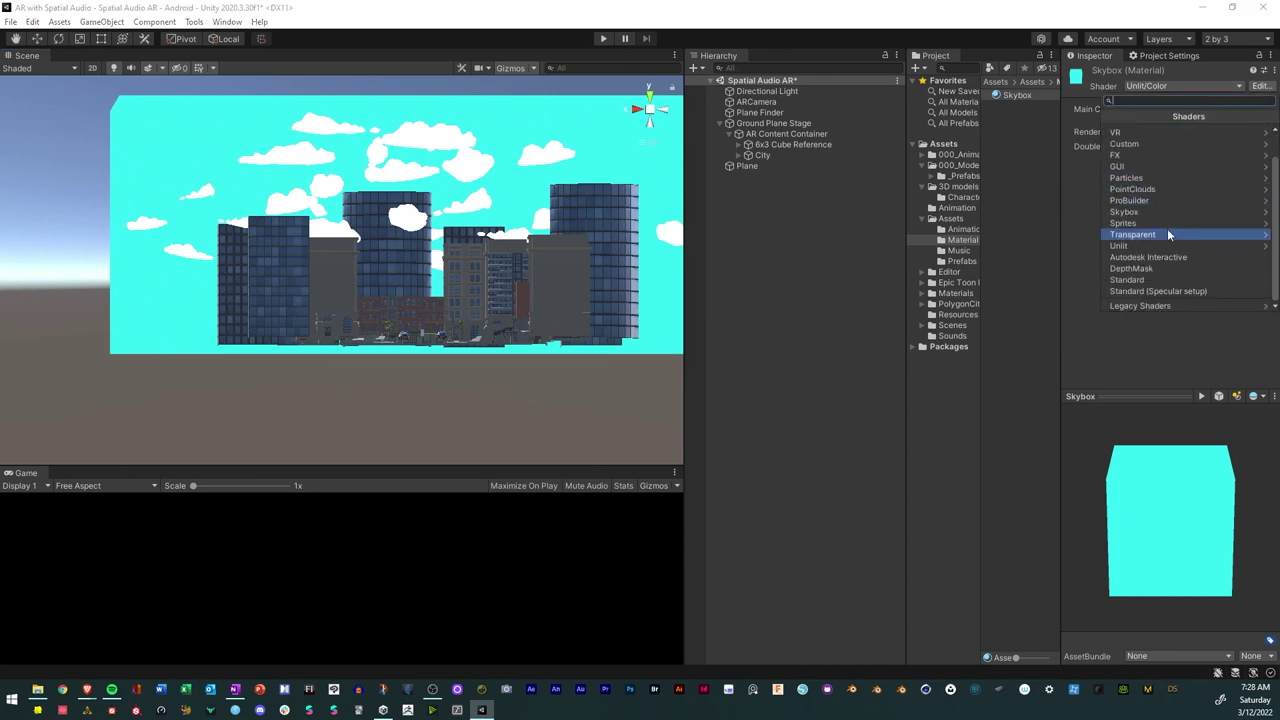
{"action": "left_click", "coordinate": [1145, 280]}
{"action": "left_click_drag", "start_coordinate": [420, 250], "coordinate": [365, 255], "text": "alt"}
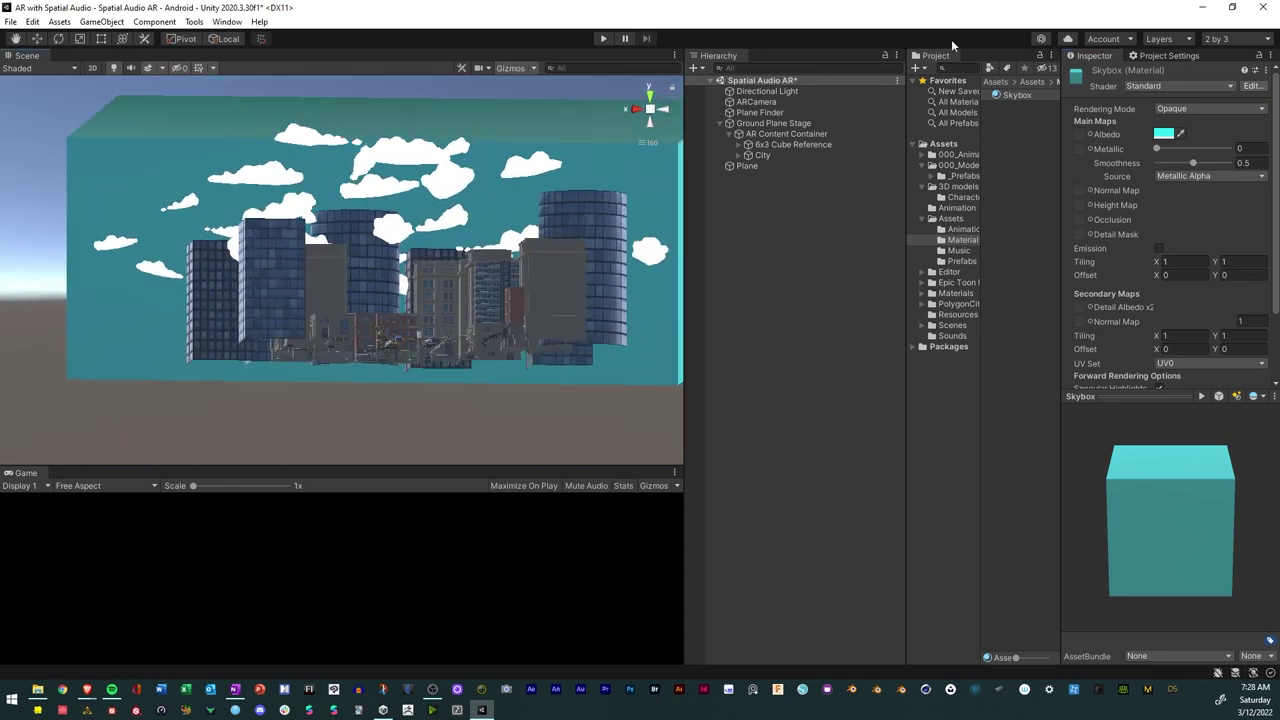
{"action": "left_click", "coordinate": [1187, 86]}
{"action": "left_click", "coordinate": [1158, 277]}
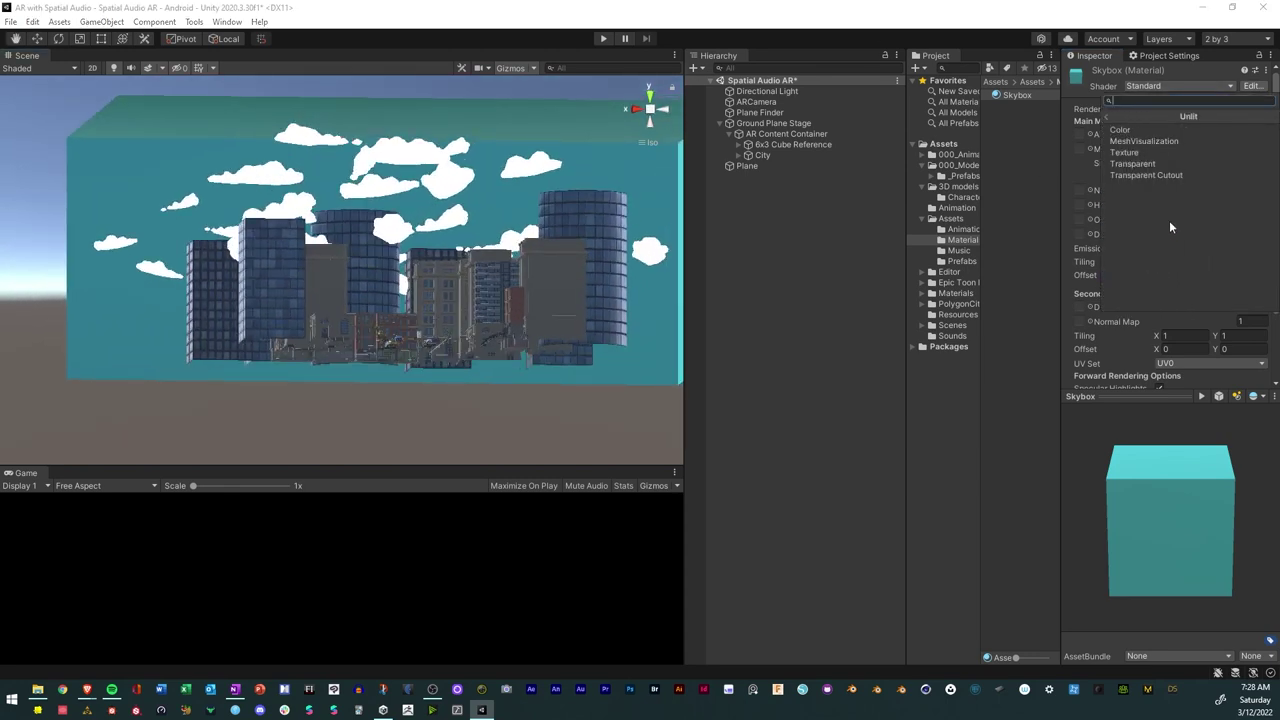
{"action": "left_click", "coordinate": [1140, 132]}
{"action": "right_click_drag", "start_coordinate": [544, 276], "coordinate": [450, 281]}
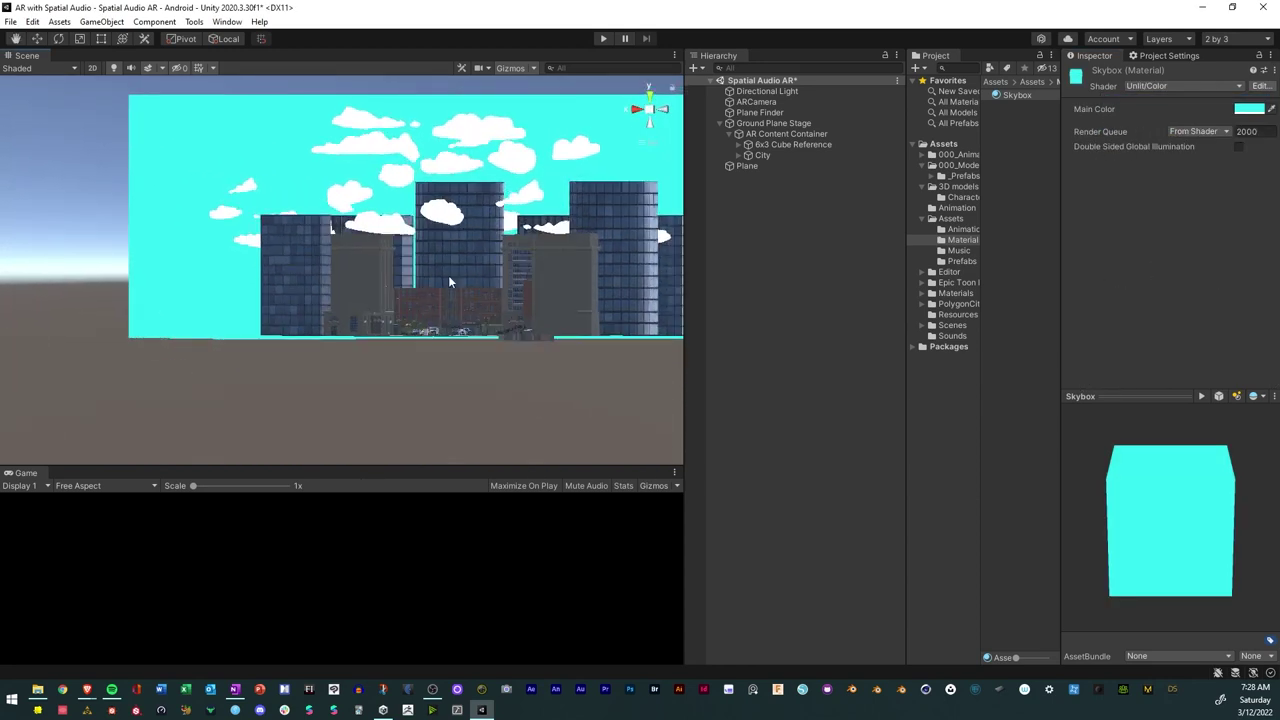
Rename the Plane to Skybox in the Hierarchy and nest it under City.
{"action": "left_click", "coordinate": [10, 22]}
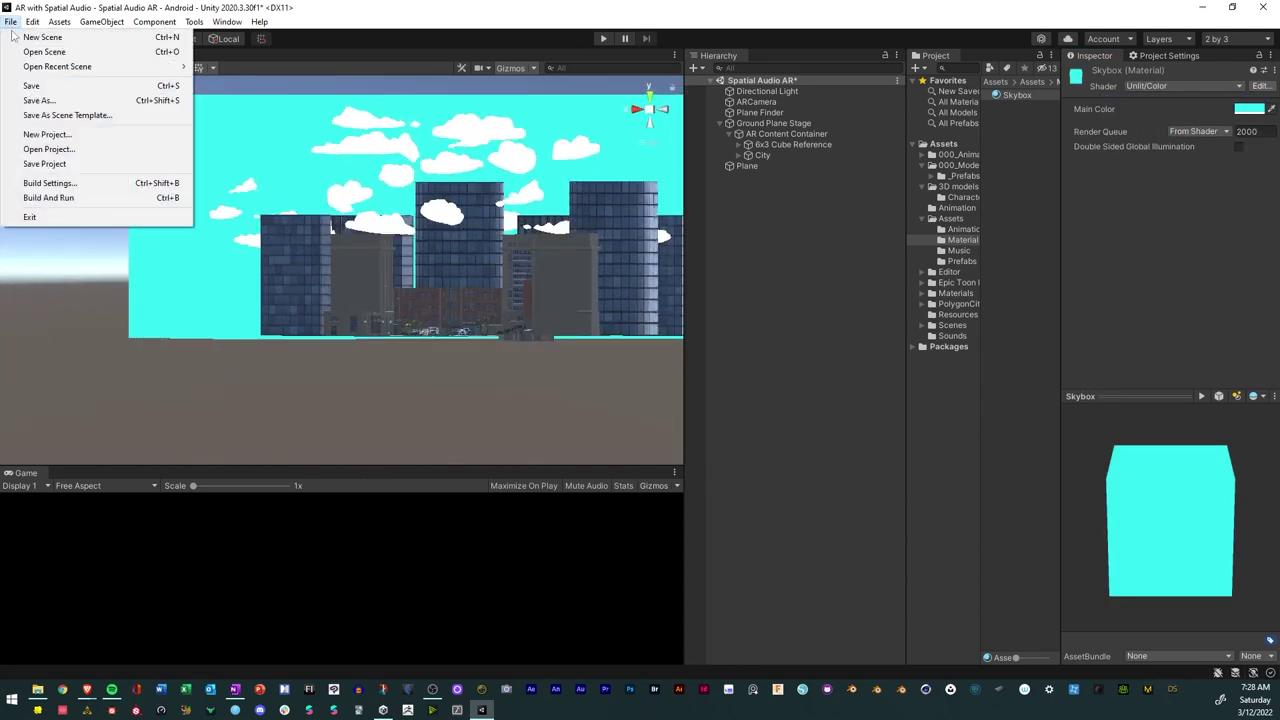
{"action": "left_click", "coordinate": [753, 160]}
{"action": "left_click", "coordinate": [753, 162]}
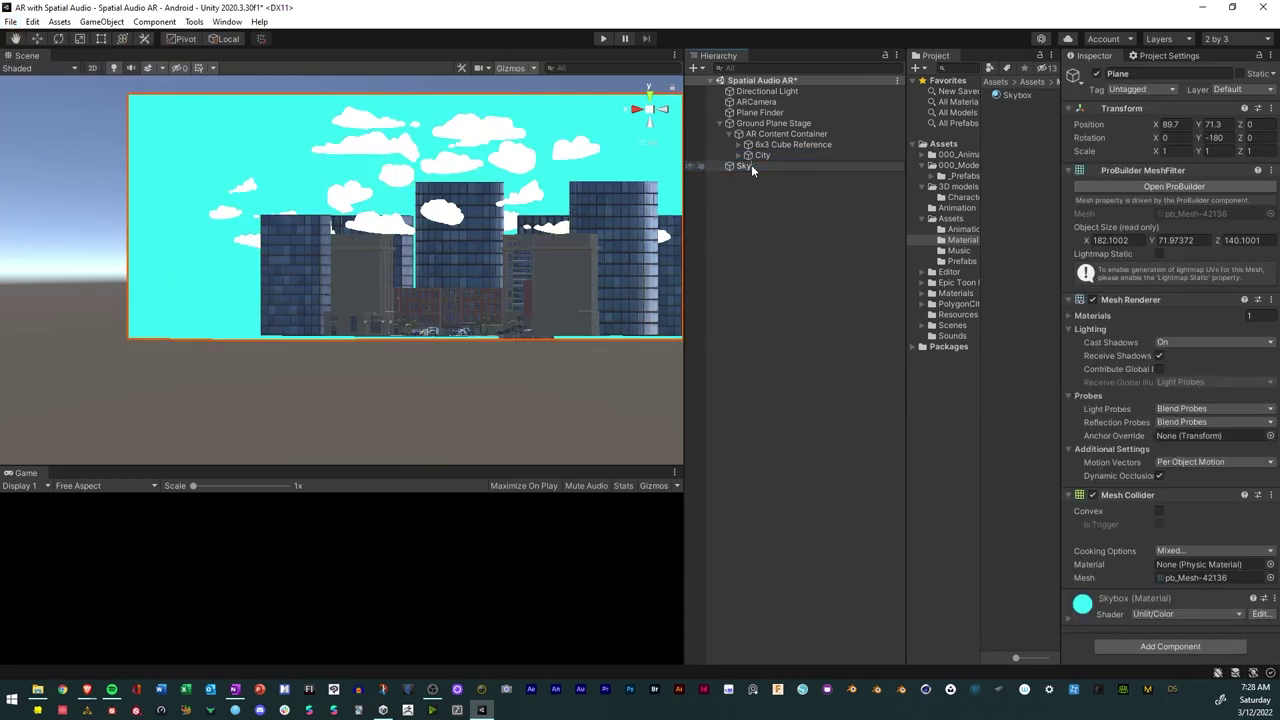
{"action": "type", "text": "Skybox"}
{"action": "key", "text": "Return"}
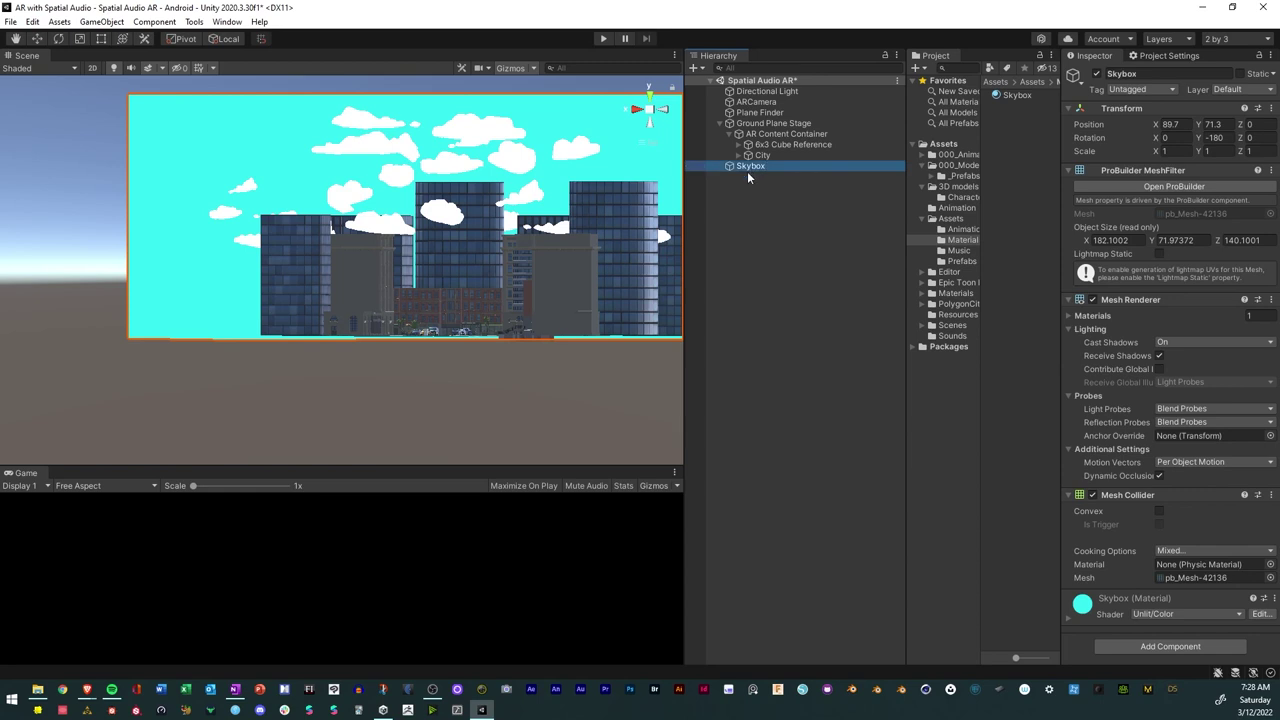
{"action": "left_click_drag", "start_coordinate": [741, 172], "coordinate": [782, 167]}
{"action": "left_click", "coordinate": [792, 238]}
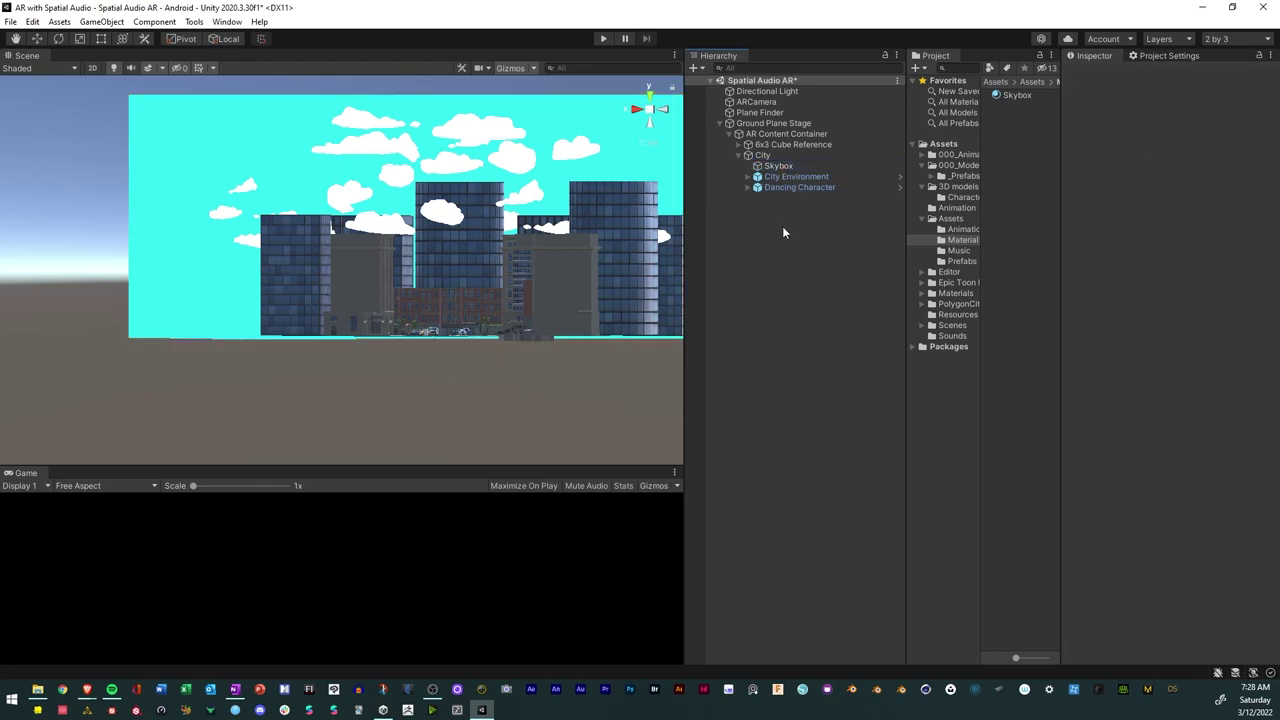
Save the scene, then orbit and zoom to see the city inside the cyan skybox walls.
{"action": "left_click", "coordinate": [11, 22]}
{"action": "left_click", "coordinate": [32, 85]}
{"action": "left_click_drag", "start_coordinate": [593, 240], "coordinate": [547, 242], "text": "alt"}
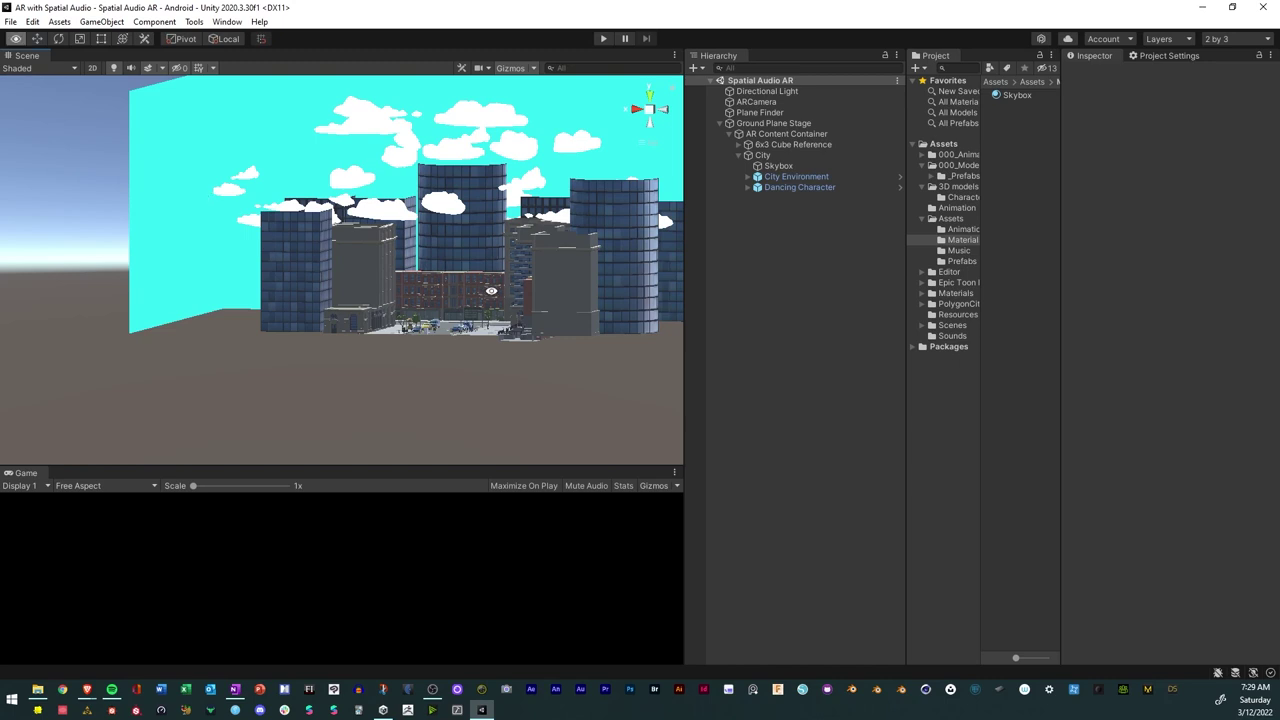
{"action": "left_click_drag", "start_coordinate": [495, 293], "coordinate": [527, 257], "text": "alt"}
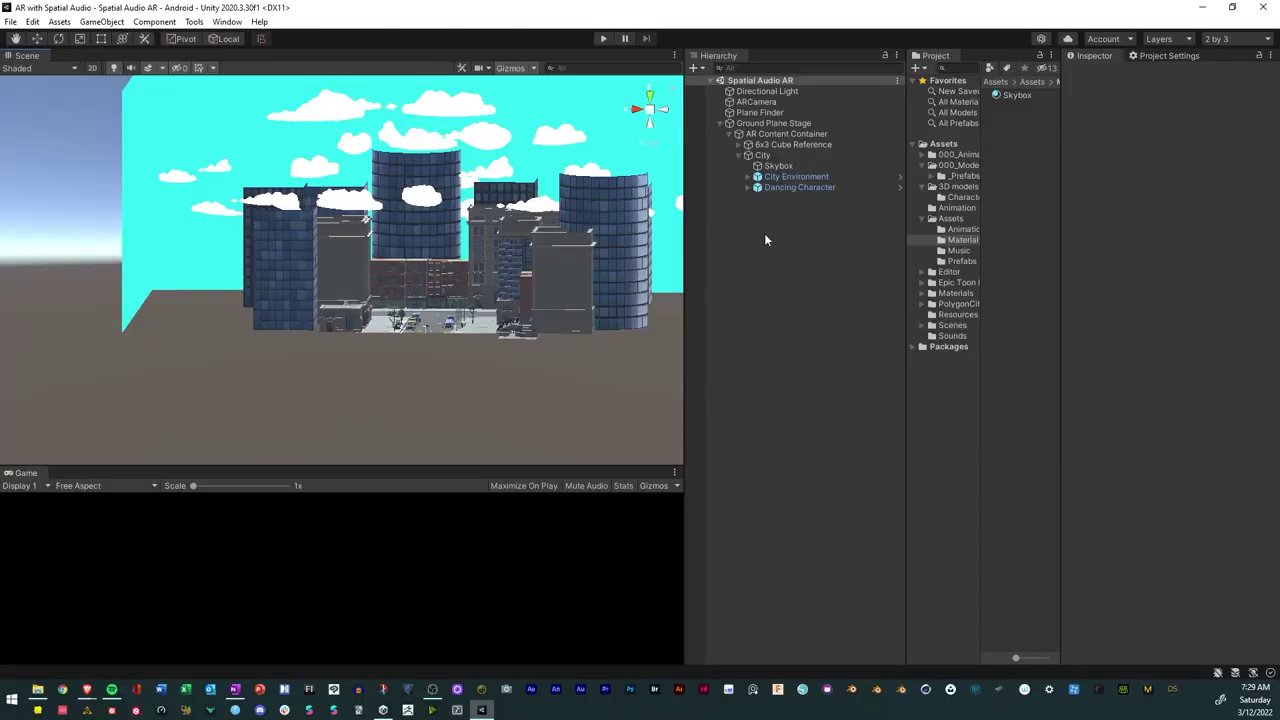
{"action": "scroll", "coordinate": [502, 344], "scroll_direction": "up", "scroll_amount": 5}
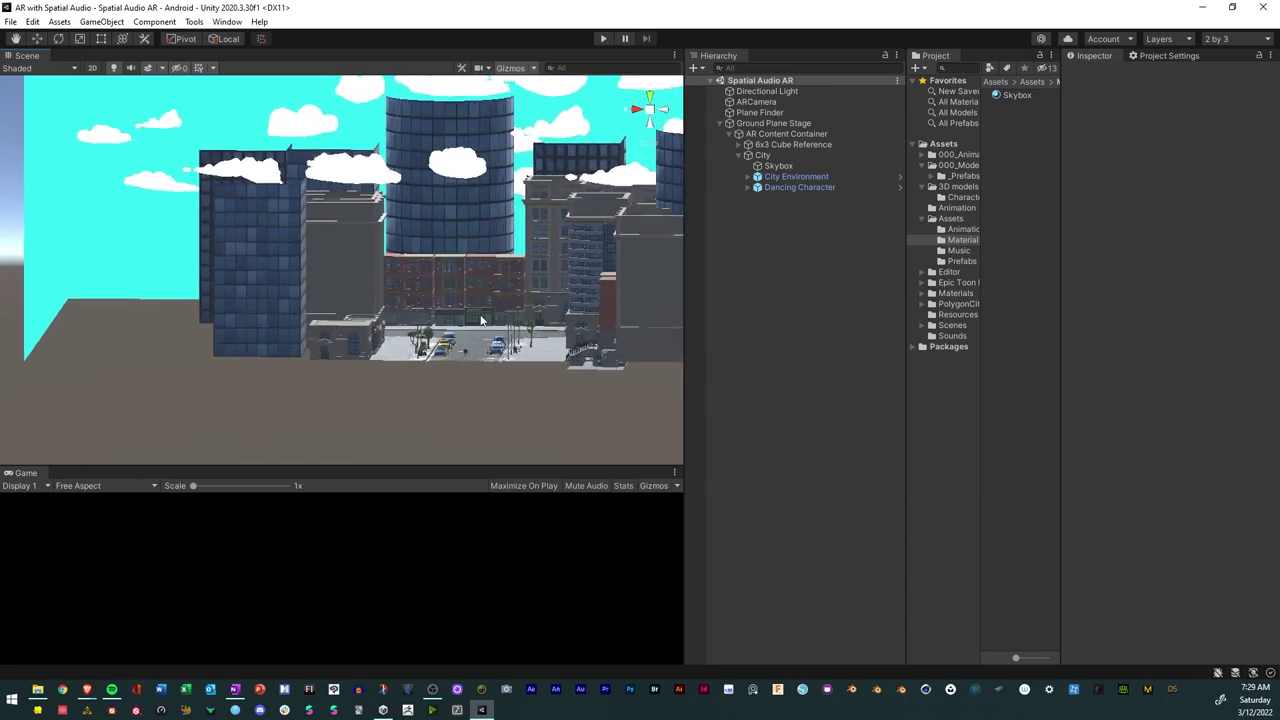
Select and frame the 6x3 Cube Reference, orbiting to view the street around it.
{"action": "left_click", "coordinate": [456, 355]}
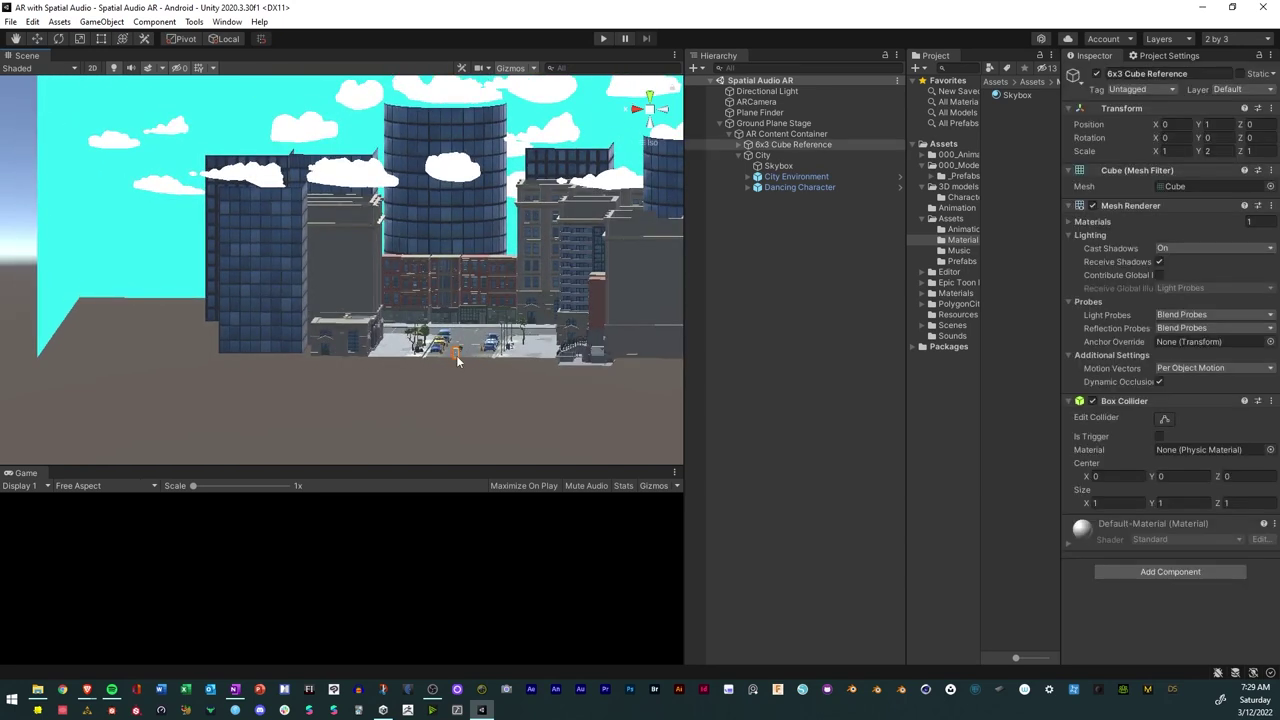
{"action": "key", "text": "f"}
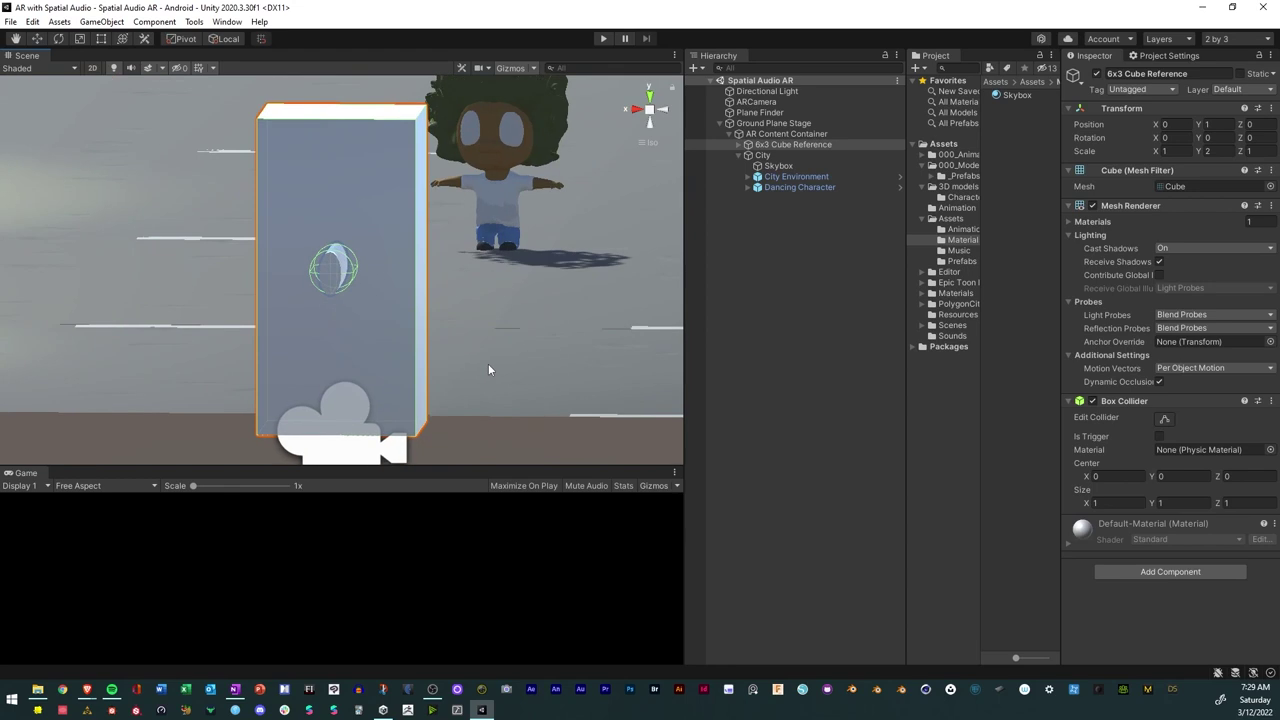
{"action": "scroll", "coordinate": [486, 355], "scroll_direction": "down", "scroll_amount": 3}
{"action": "left_click_drag", "start_coordinate": [486, 346], "coordinate": [375, 433], "text": "alt"}
{"action": "scroll", "coordinate": [375, 433], "scroll_direction": "down", "scroll_amount": 4}
{"action": "left_click_drag", "start_coordinate": [423, 354], "coordinate": [478, 323], "text": "alt"}
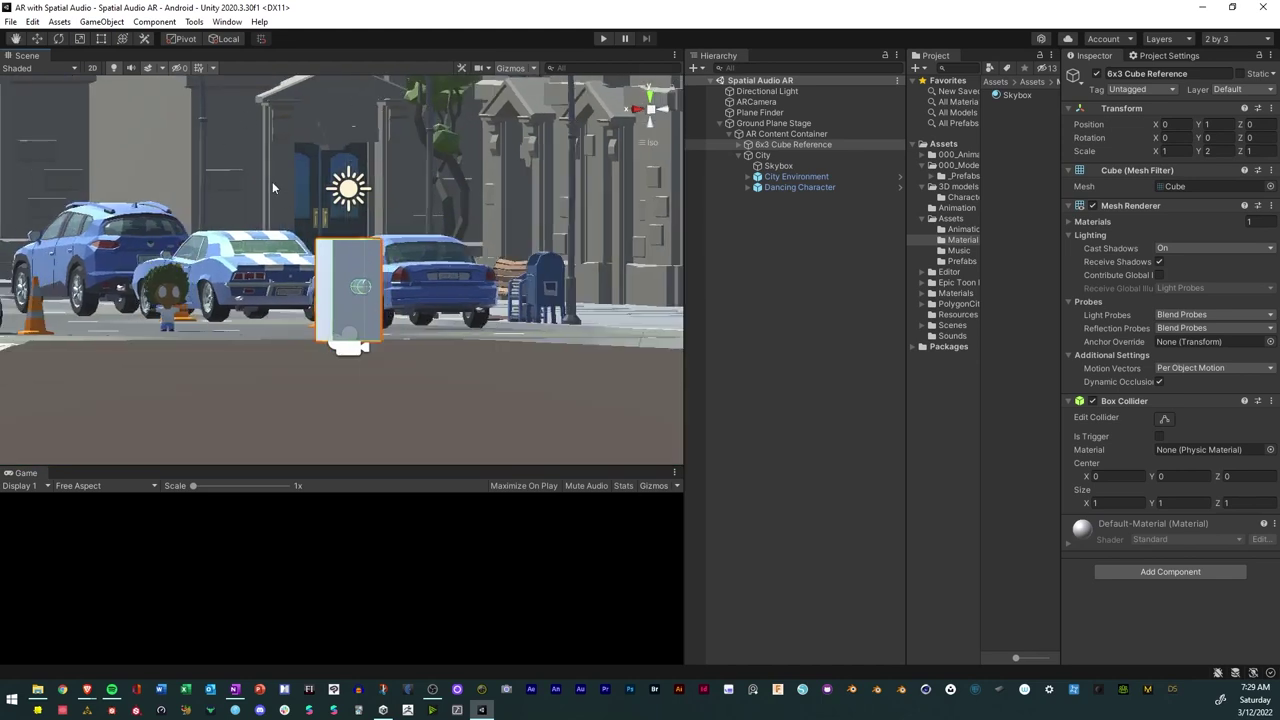
{"action": "left_click_drag", "start_coordinate": [368, 252], "coordinate": [369, 278], "text": "alt"}
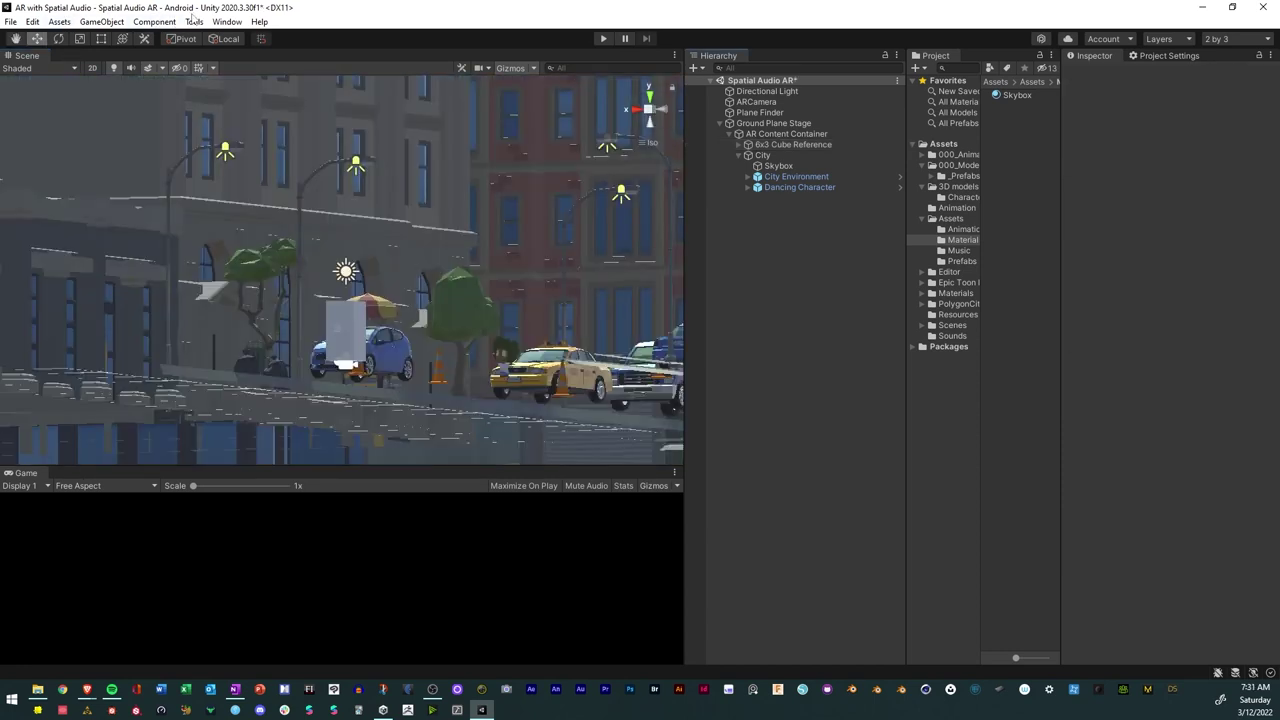
{"action": "left_click", "coordinate": [194, 21]}
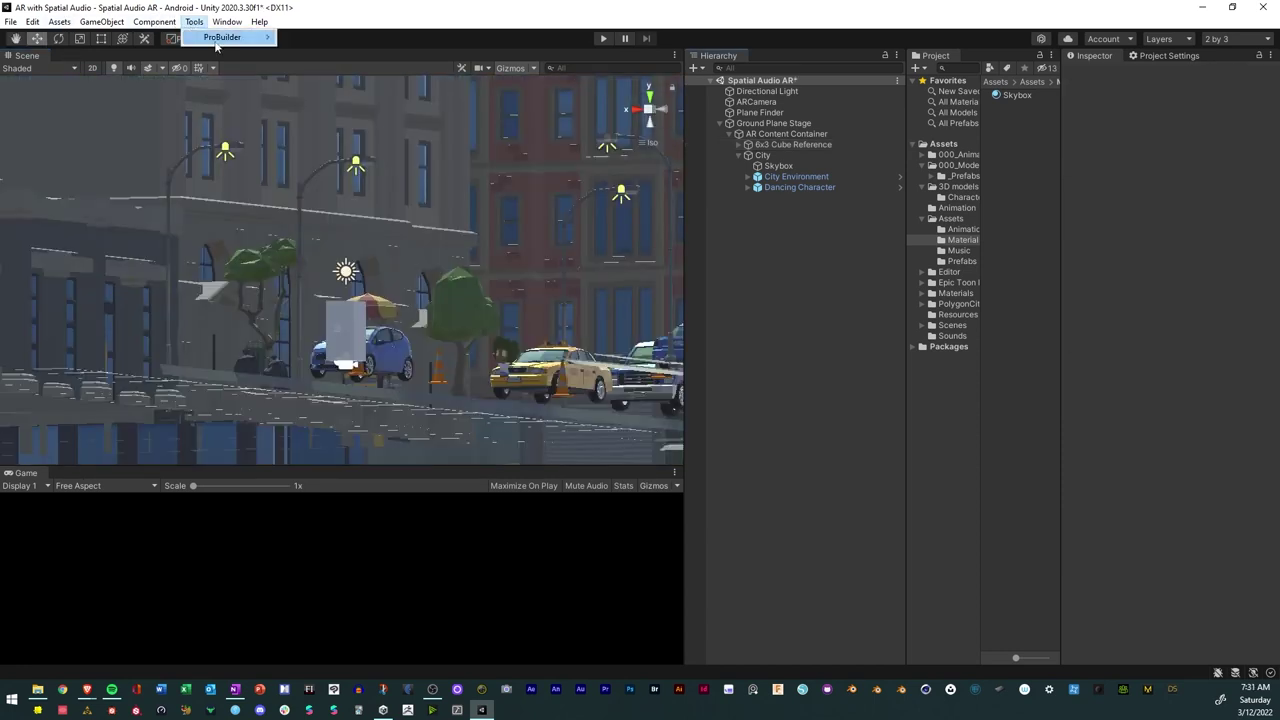
Start a new ProBuilder Door shape and orbit to look down on its preview.
{"action": "mouse_move", "coordinate": [222, 42]}
{"action": "left_click", "coordinate": [343, 38]}
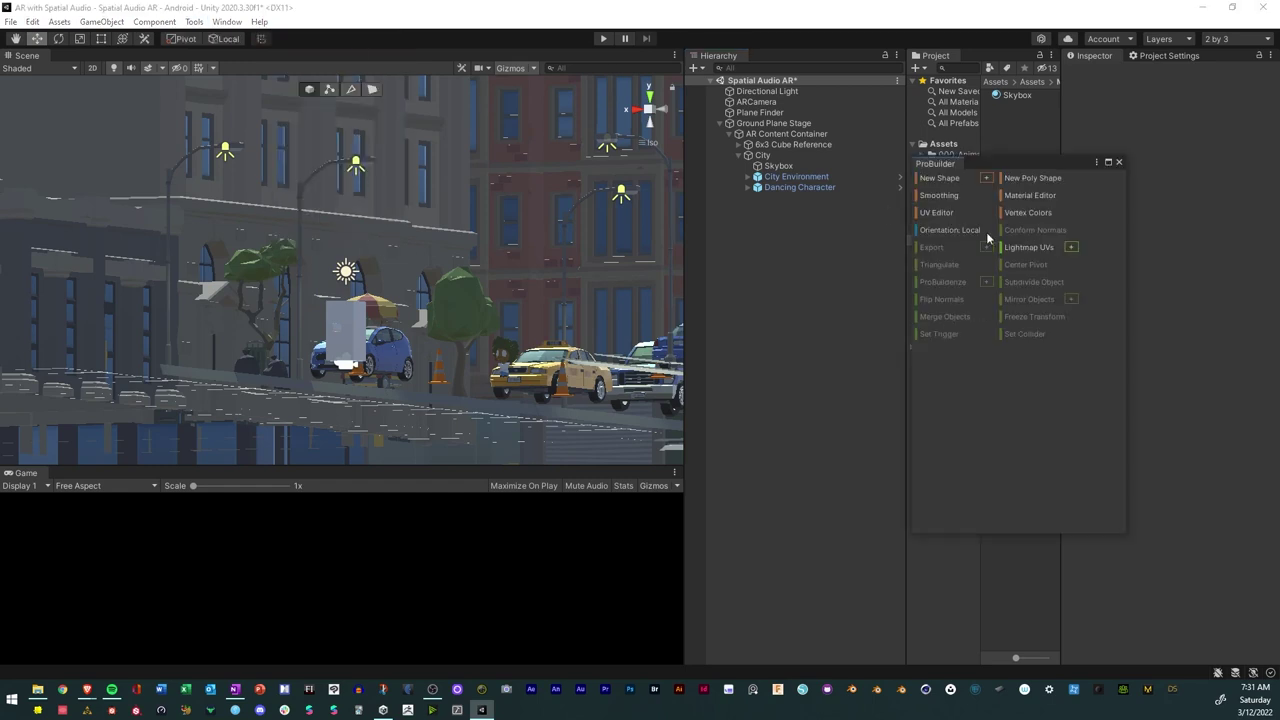
{"action": "left_click", "coordinate": [986, 177]}
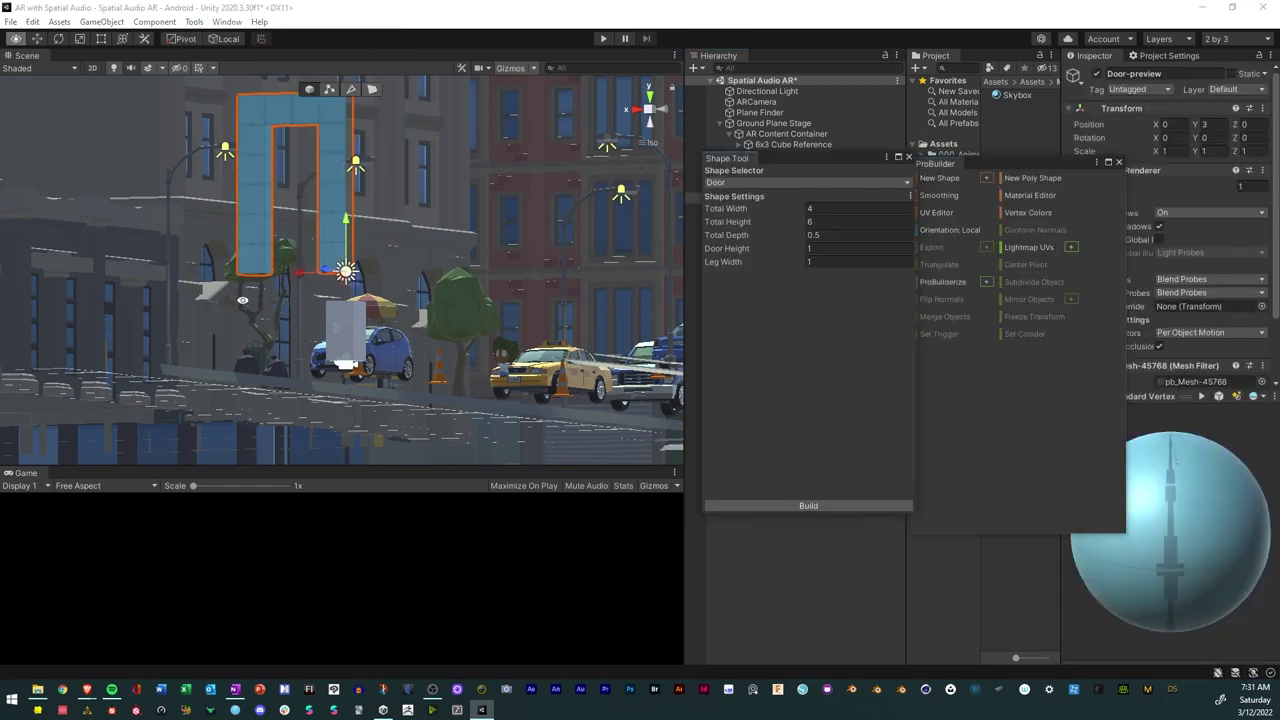
{"action": "left_click_drag", "start_coordinate": [243, 302], "coordinate": [371, 319], "text": "alt"}
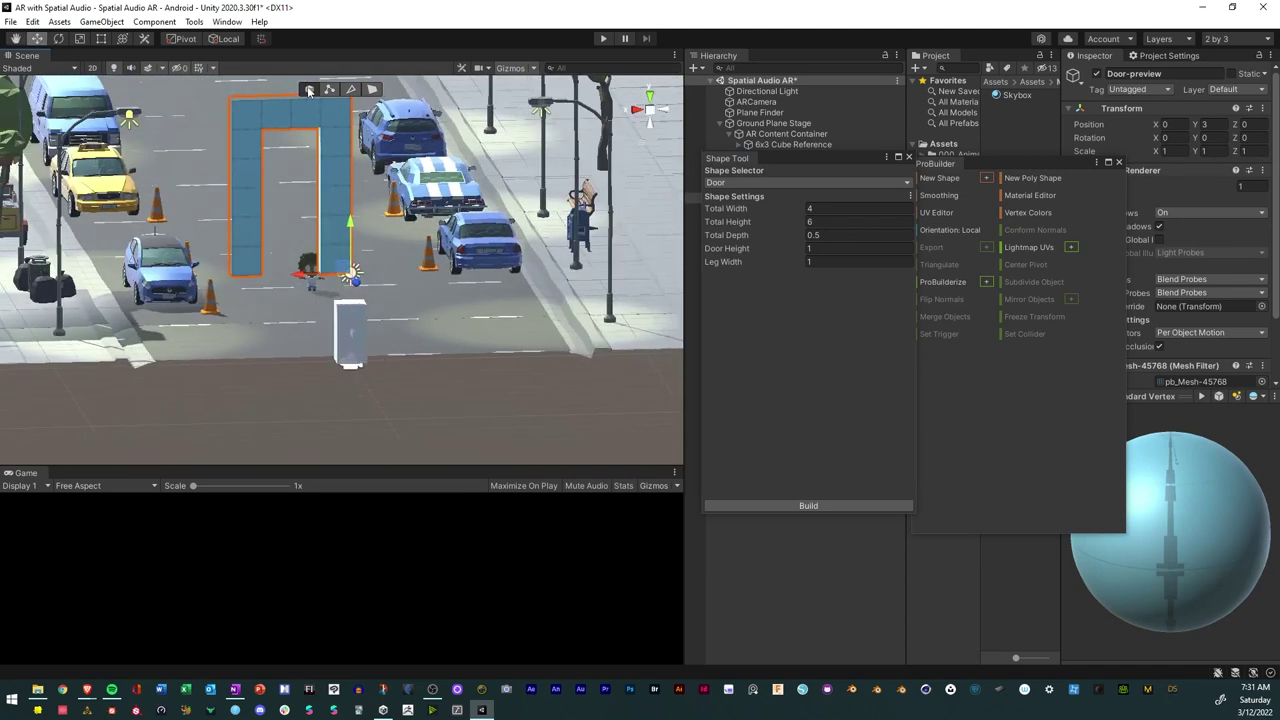
{"action": "scroll", "coordinate": [307, 95], "scroll_direction": "up", "scroll_amount": 3}
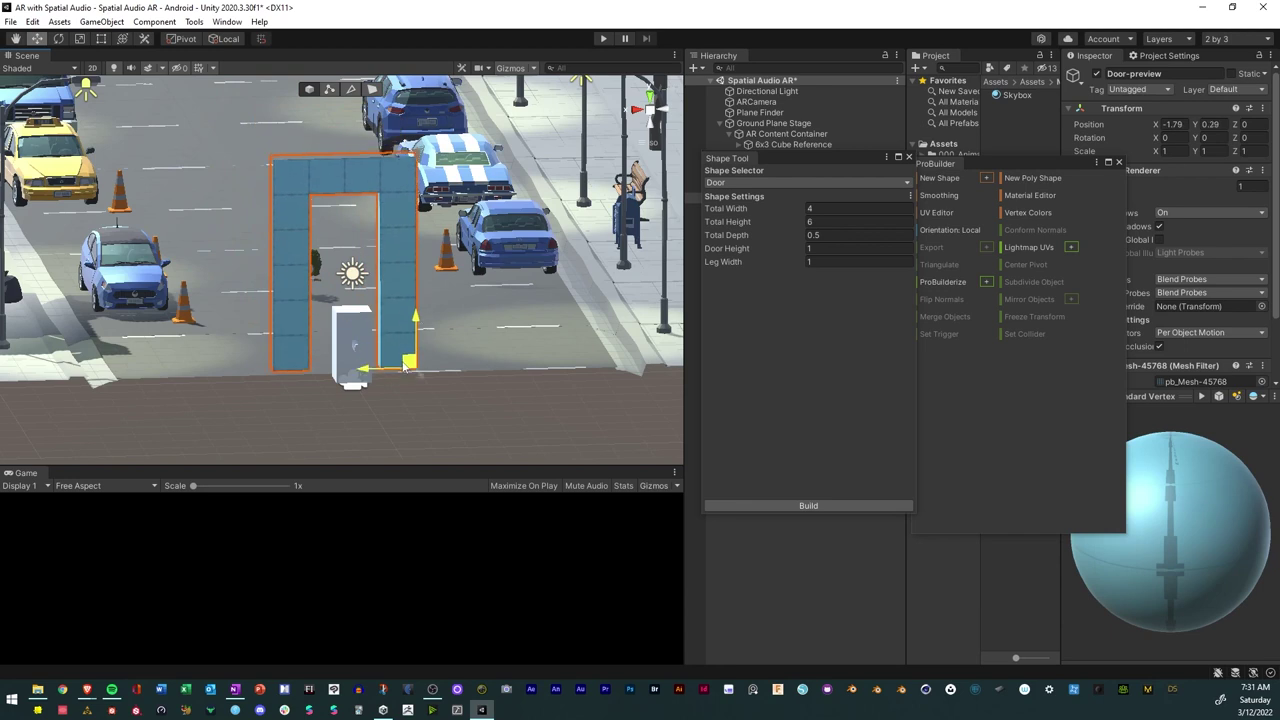
{"action": "left_click_drag", "start_coordinate": [415, 416], "coordinate": [590, 155], "text": "alt"}
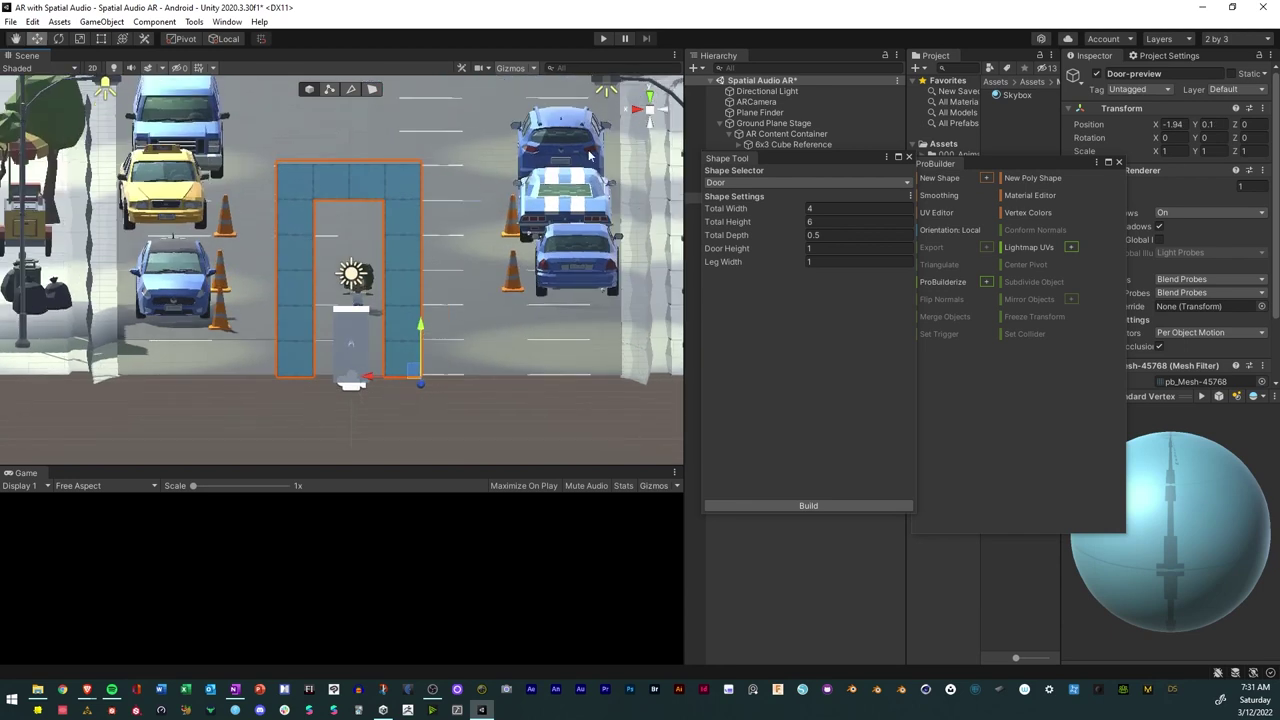
View the door from the front and lower it slightly onto the street.
{"action": "left_click", "coordinate": [659, 120]}
{"action": "left_click", "coordinate": [659, 112]}
{"action": "left_click", "coordinate": [668, 113]}
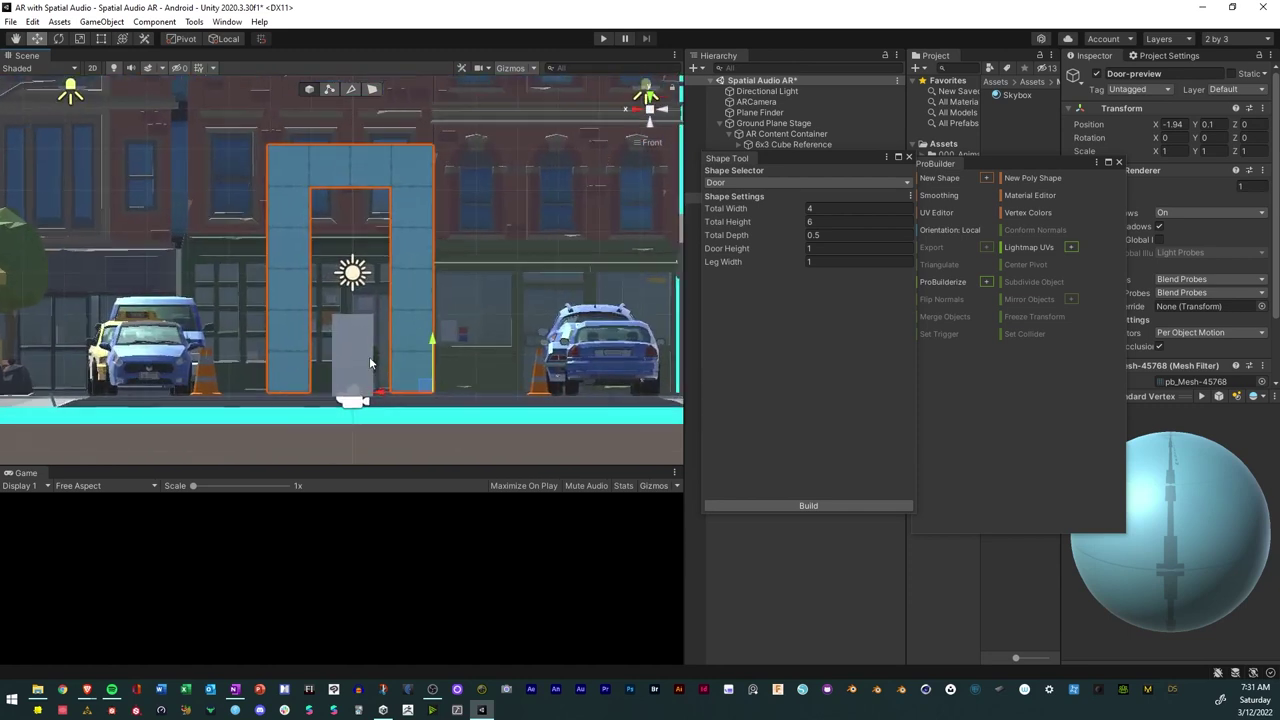
{"action": "scroll", "coordinate": [369, 356], "scroll_direction": "up", "scroll_amount": 1}
{"action": "left_click_drag", "start_coordinate": [440, 350], "coordinate": [444, 357]}
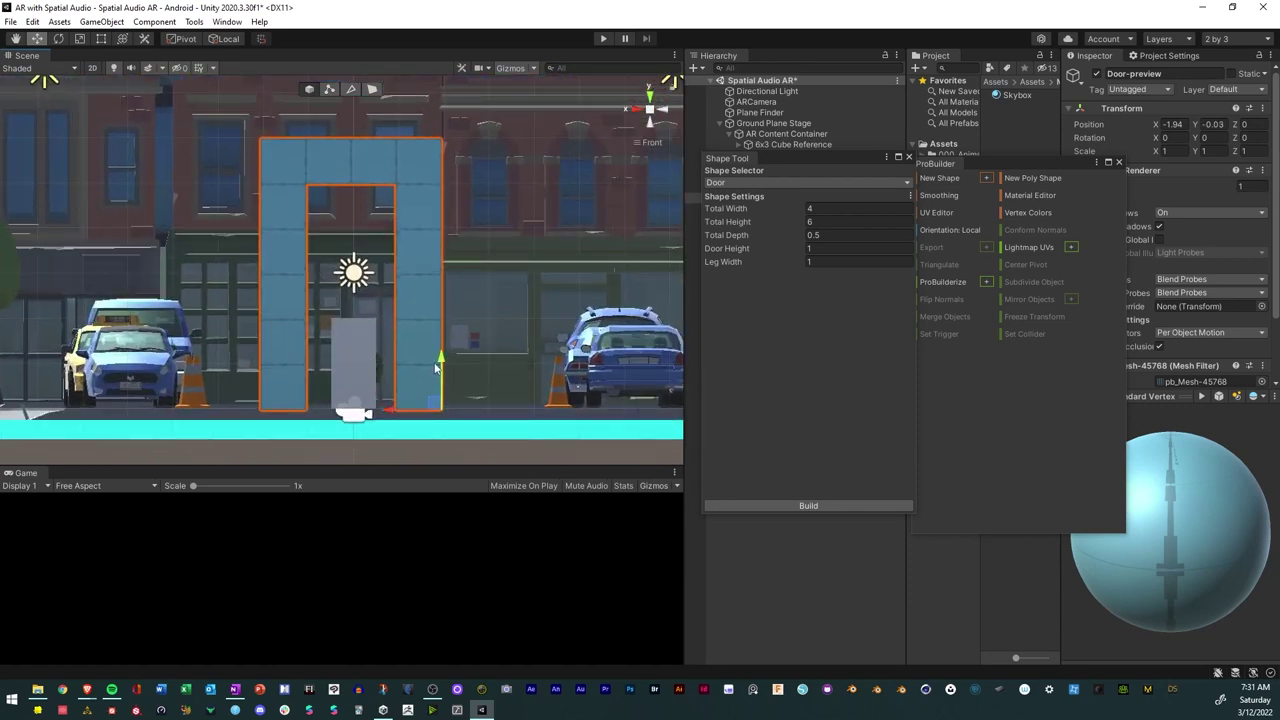
{"action": "scroll", "coordinate": [385, 372], "scroll_direction": "up", "scroll_amount": 2}
{"action": "middle_click_drag", "start_coordinate": [398, 365], "coordinate": [410, 271]}
{"action": "scroll", "coordinate": [409, 312], "scroll_direction": "up", "scroll_amount": 2}
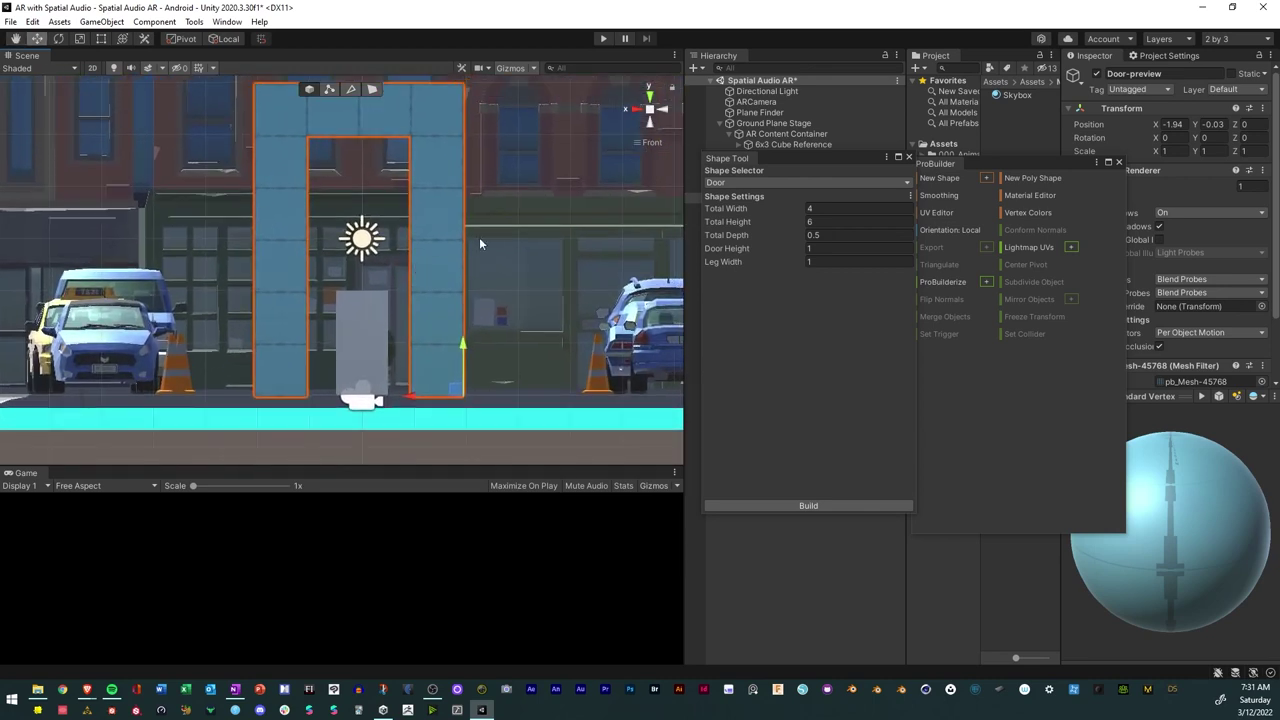
Set the door's Total Width to 4 and Total Height to 3.5, then build it.
{"action": "mouse_move", "coordinate": [740, 213]}
{"action": "left_mouse_down"}
{"action": "mouse_move", "coordinate": [757, 215]}
{"action": "mouse_move", "coordinate": [746, 214]}
{"action": "left_mouse_up"}
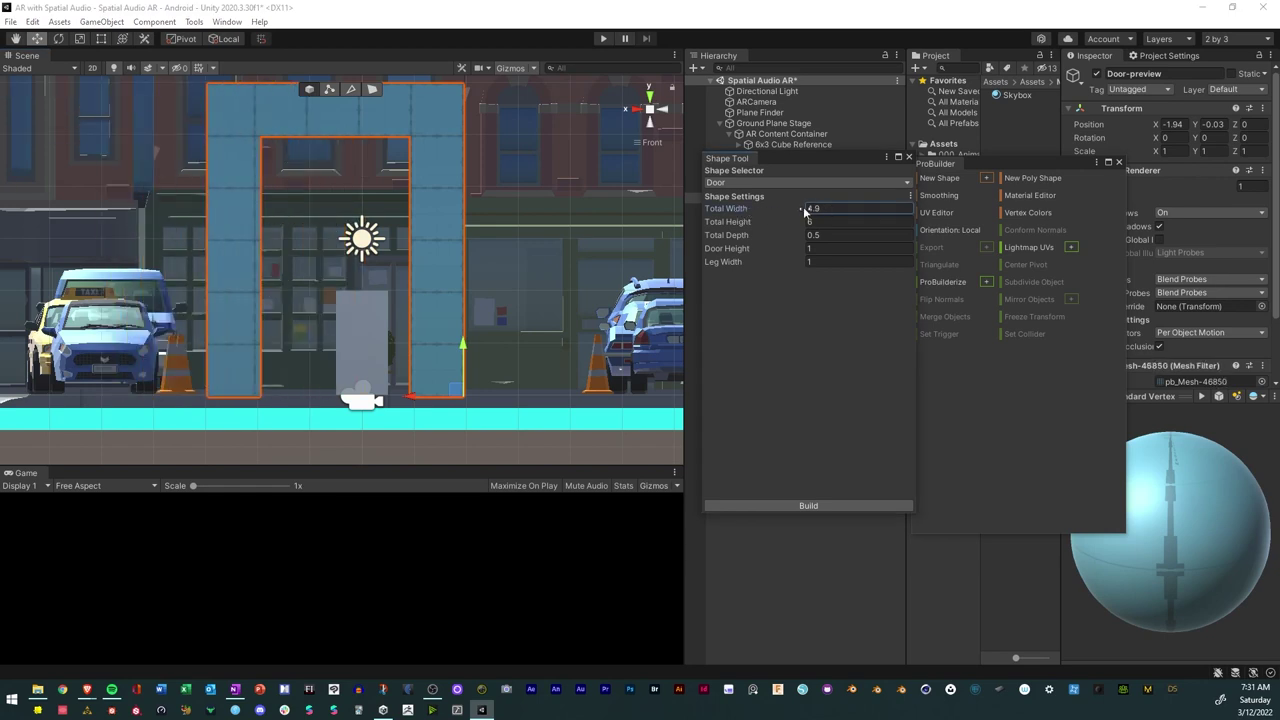
{"action": "type", "text": "4"}
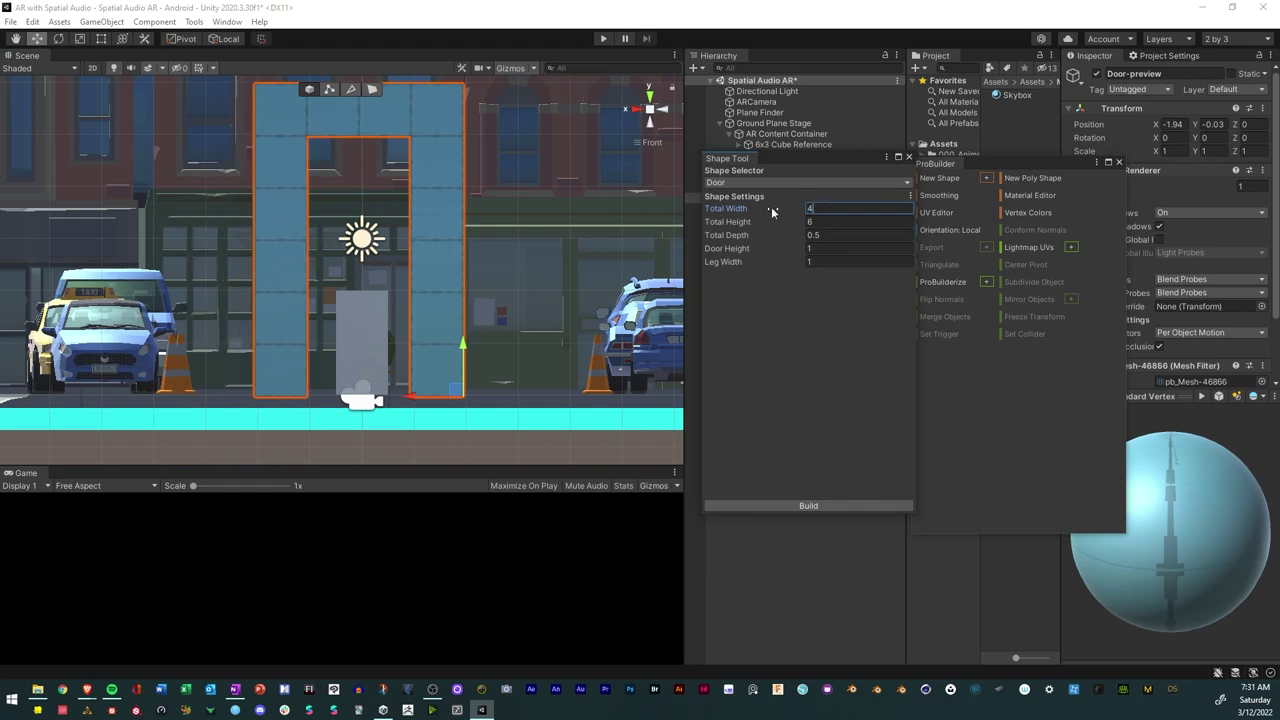
{"action": "left_click_drag", "start_coordinate": [786, 224], "coordinate": [750, 225]}
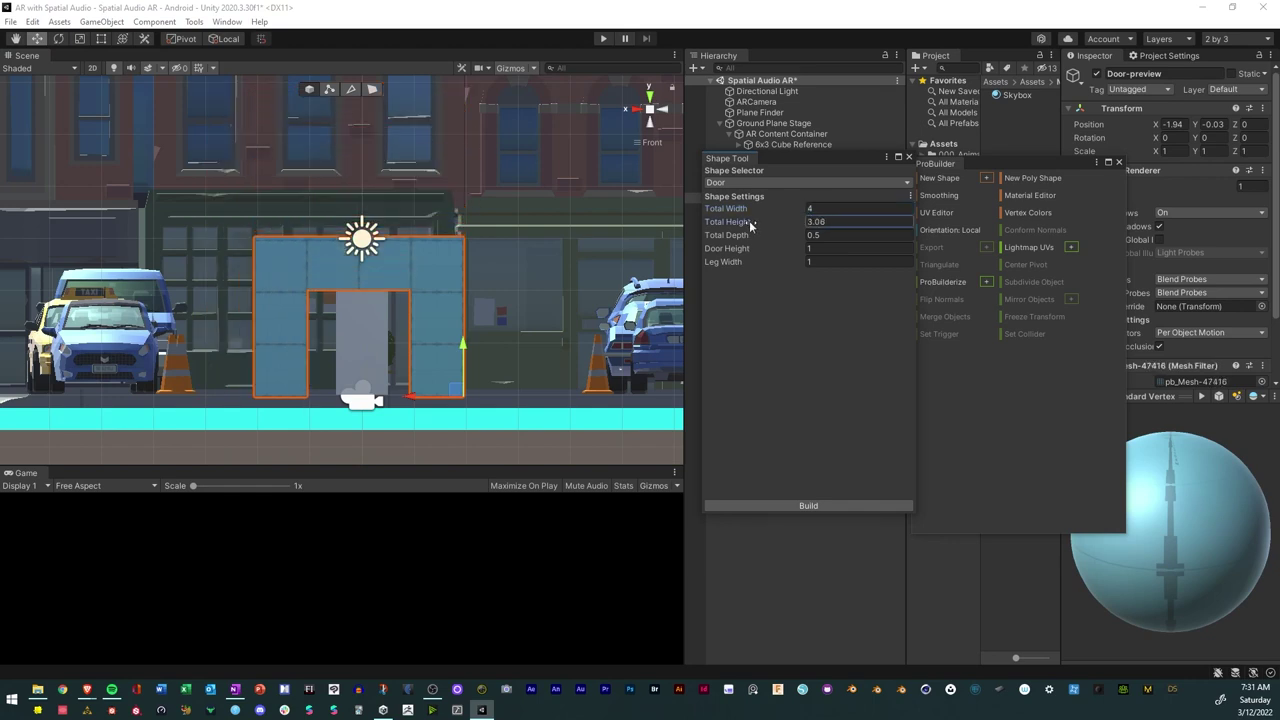
{"action": "left_click", "coordinate": [619, 260]}
{"action": "left_click_drag", "start_coordinate": [754, 222], "coordinate": [760, 222]}
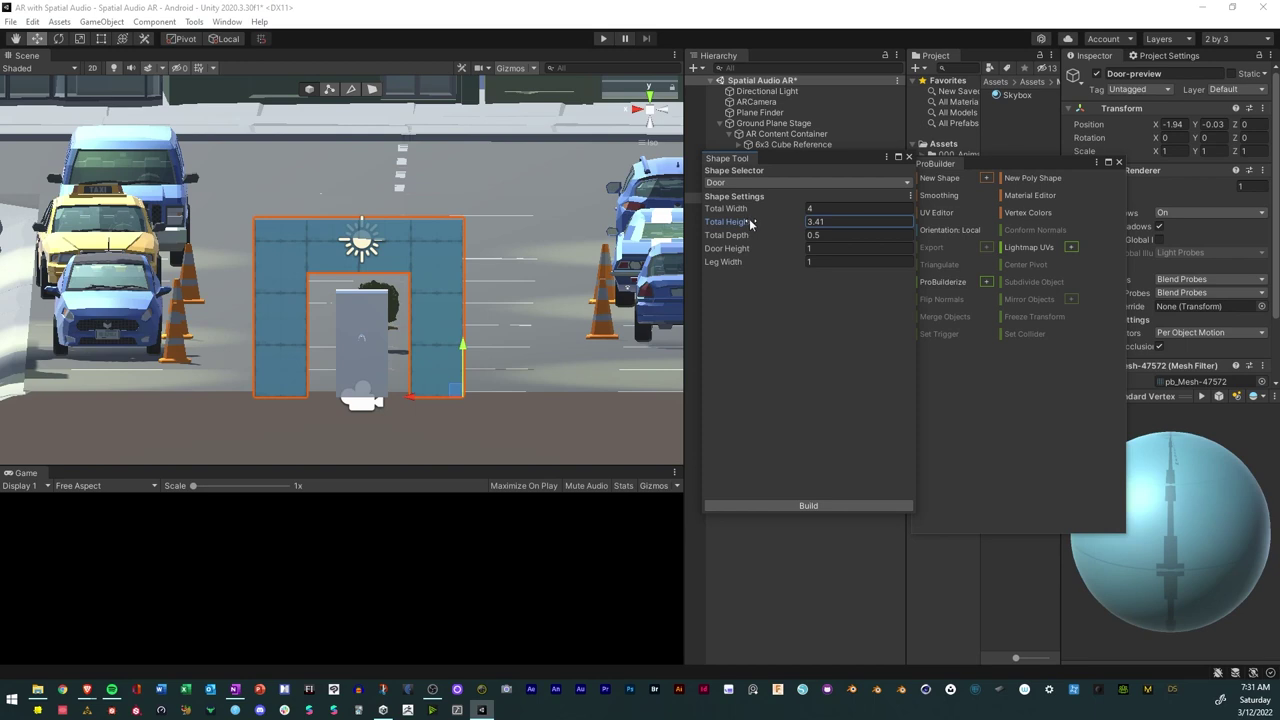
{"action": "left_click_drag", "start_coordinate": [750, 224], "coordinate": [755, 223]}
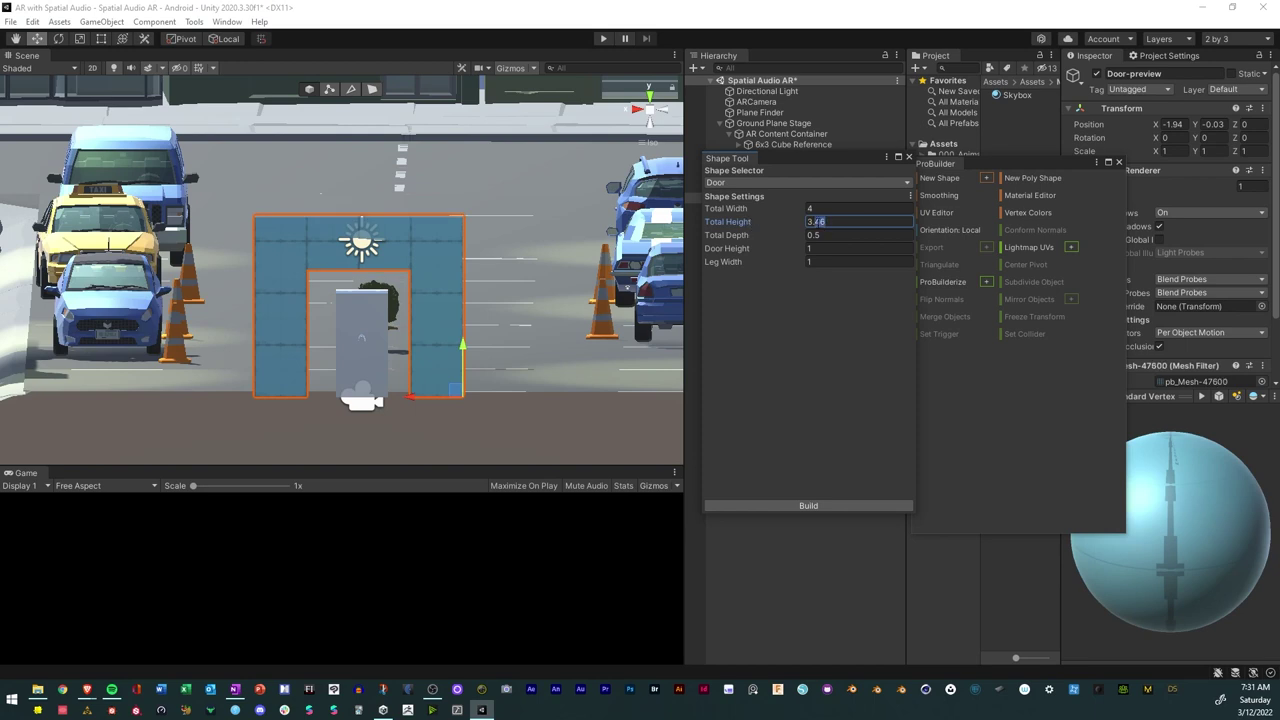
{"action": "type", "text": "5"}
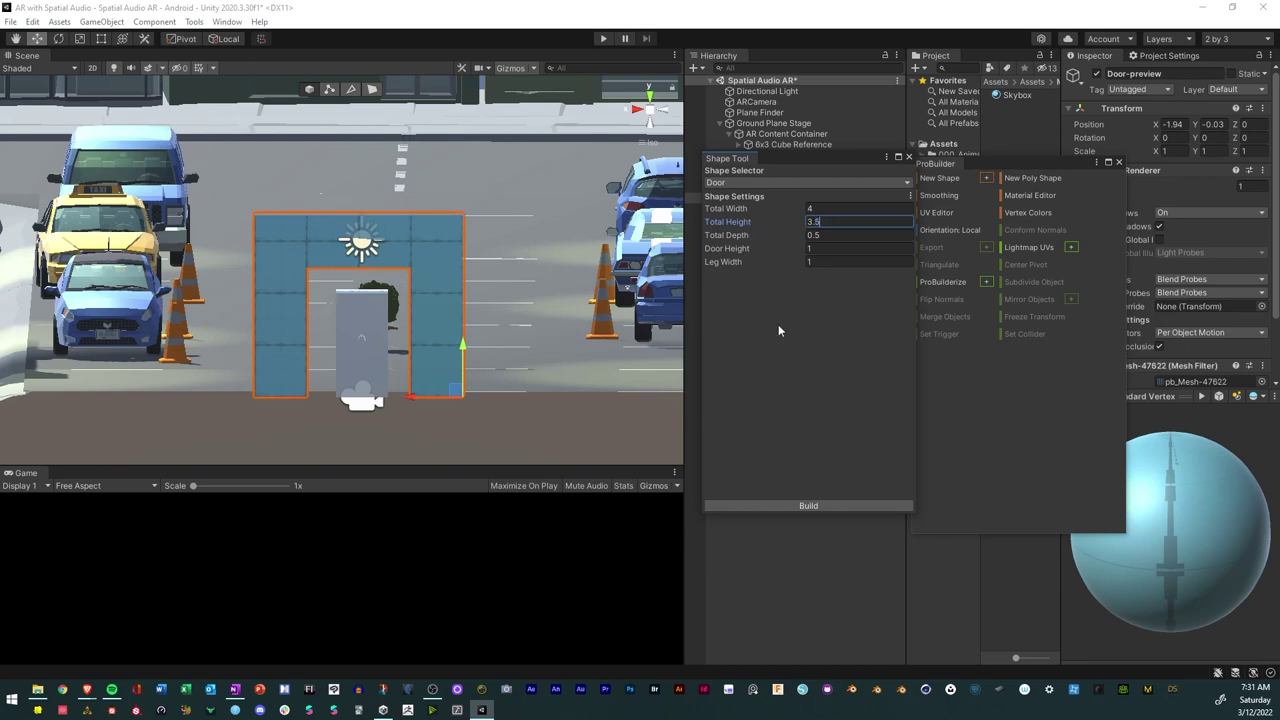
{"action": "mouse_move", "coordinate": [450, 398]}
{"action": "left_mouse_down", "text": "alt"}
{"action": "mouse_move", "coordinate": [458, 425]}
{"action": "mouse_move", "coordinate": [486, 396]}
{"action": "mouse_move", "coordinate": [126, 366]}
{"action": "mouse_move", "coordinate": [143, 385]}
{"action": "mouse_move", "coordinate": [460, 377]}
{"action": "left_mouse_up", "text": "alt"}
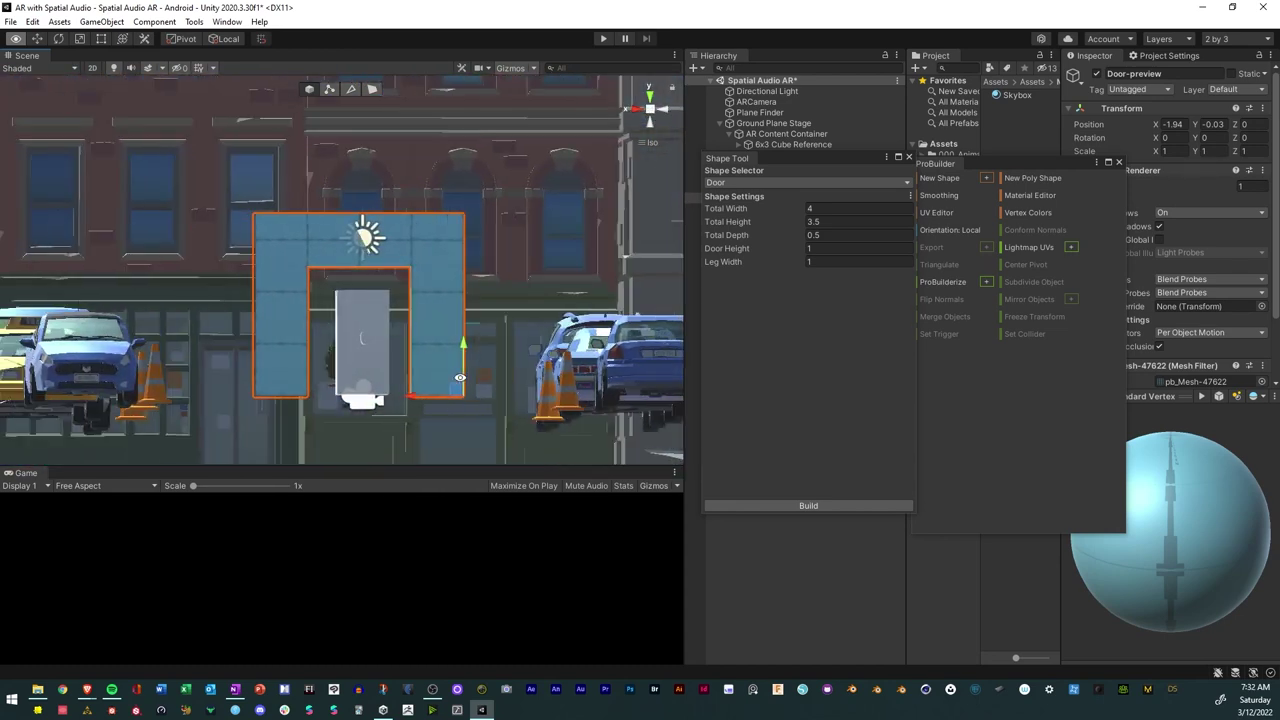
{"action": "left_click", "coordinate": [857, 506]}
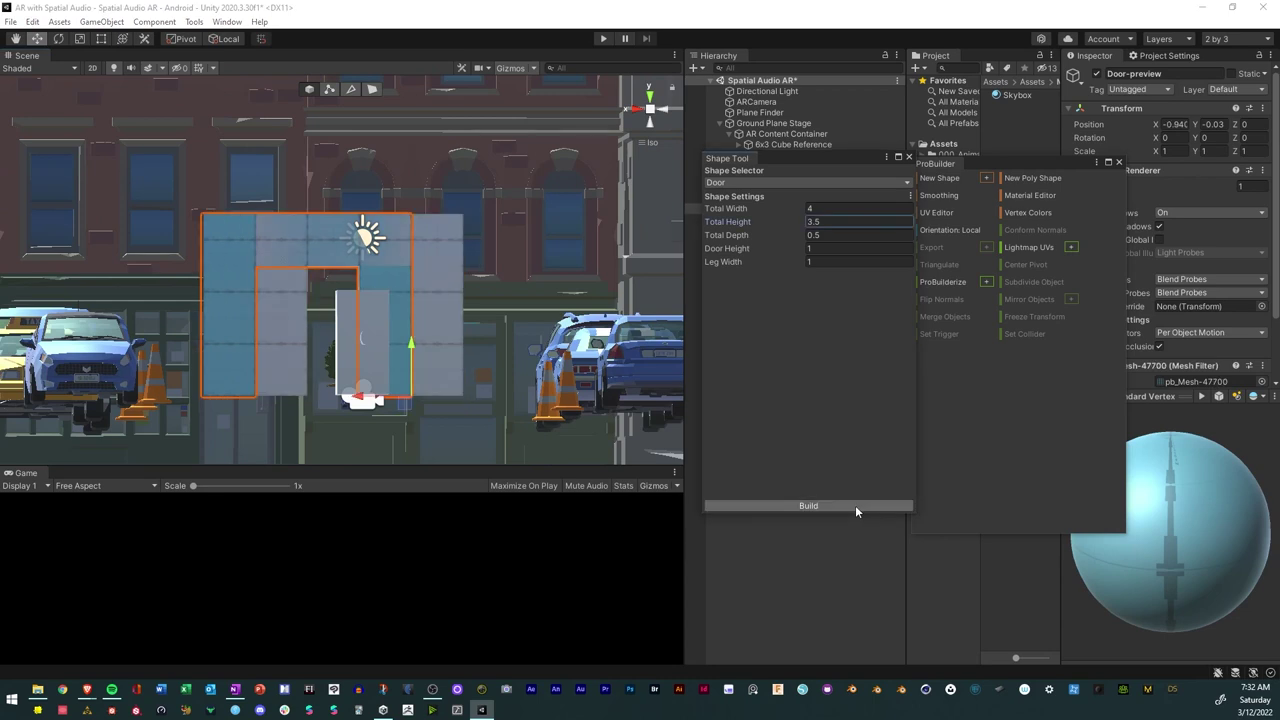
Close the Shape Tool and move the Door forward along Z to about 0.32.
{"action": "left_click", "coordinate": [909, 158]}
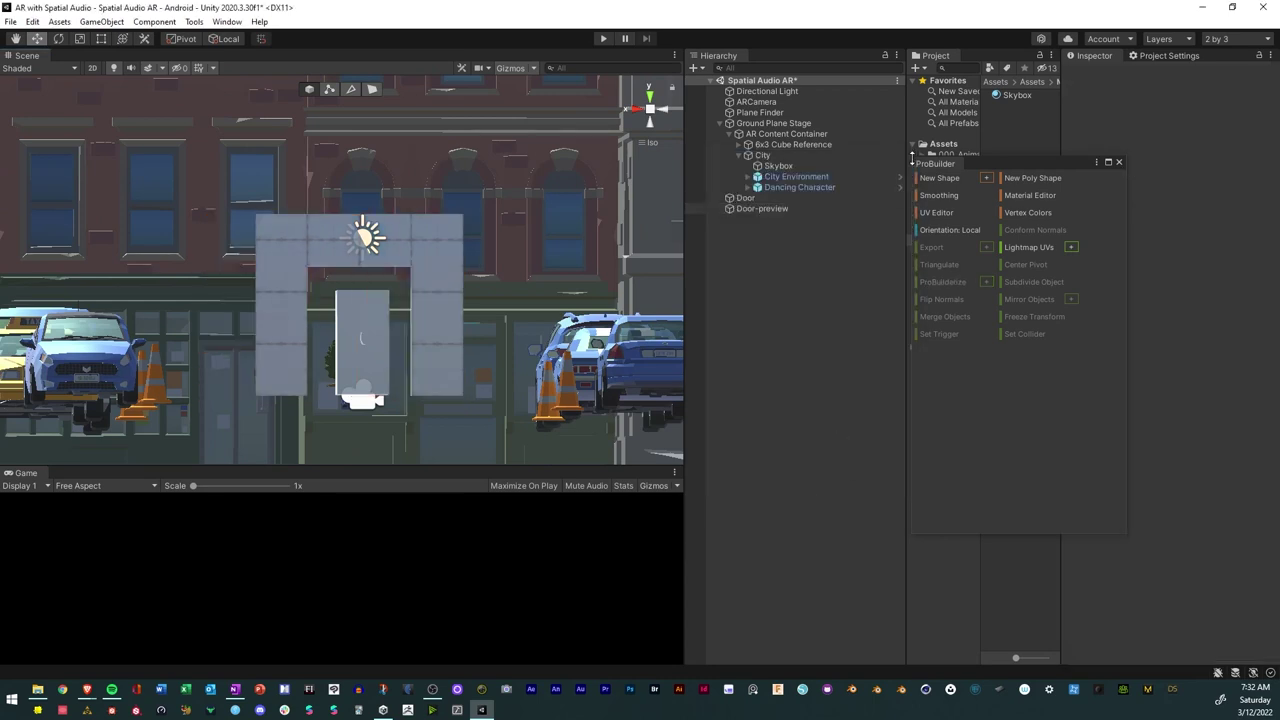
{"action": "double_click", "coordinate": [747, 198]}
{"action": "left_click_drag", "start_coordinate": [560, 300], "coordinate": [290, 317], "text": "alt"}
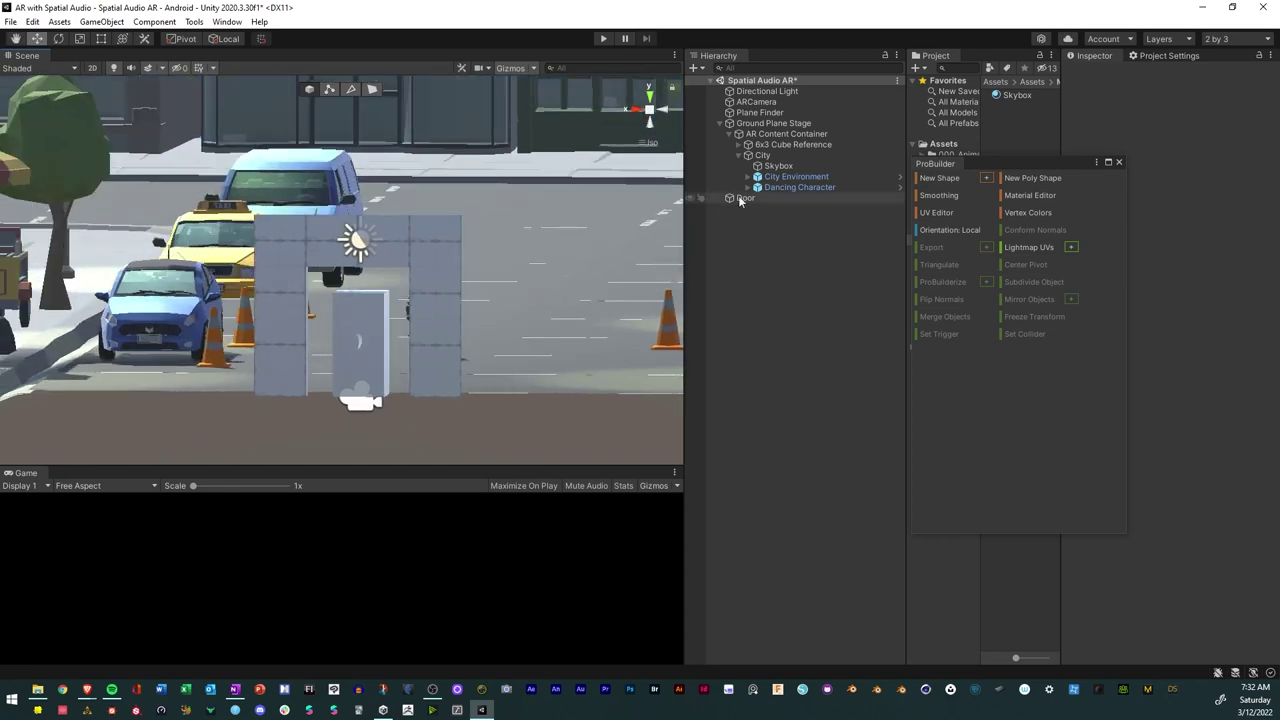
{"action": "left_click_drag", "start_coordinate": [540, 262], "coordinate": [182, 295], "text": "alt"}
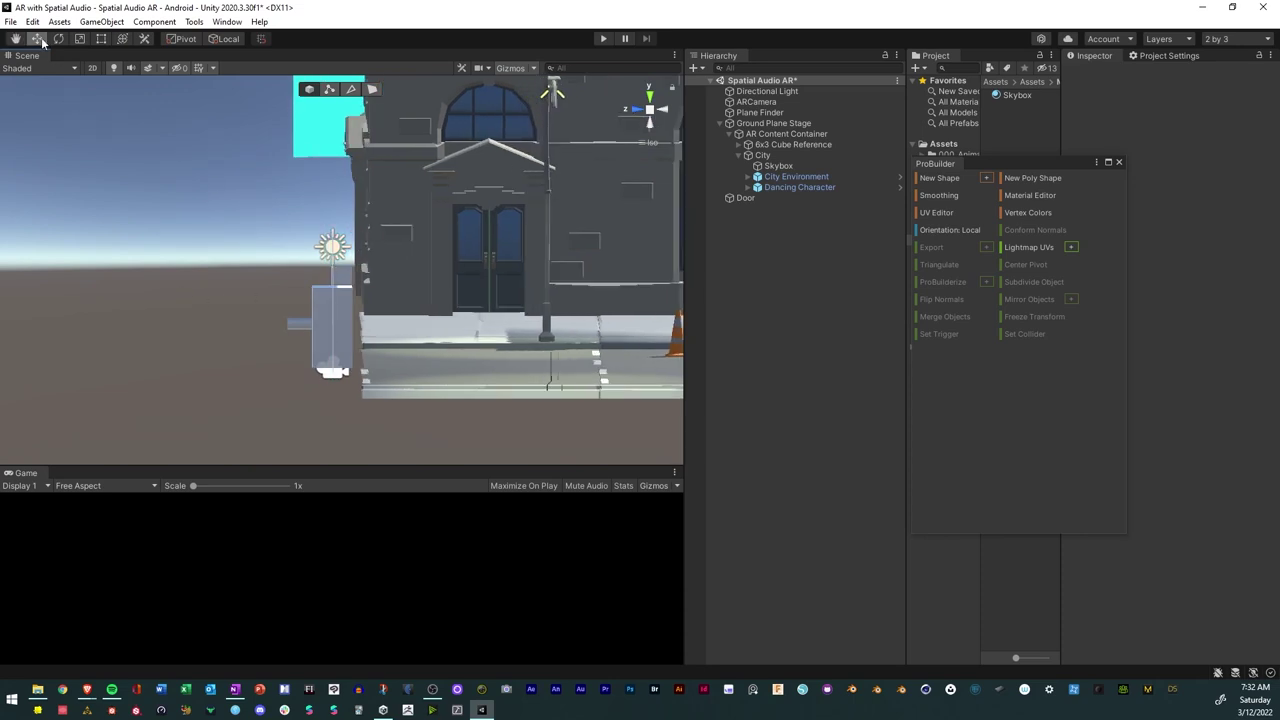
{"action": "left_click", "coordinate": [782, 199]}
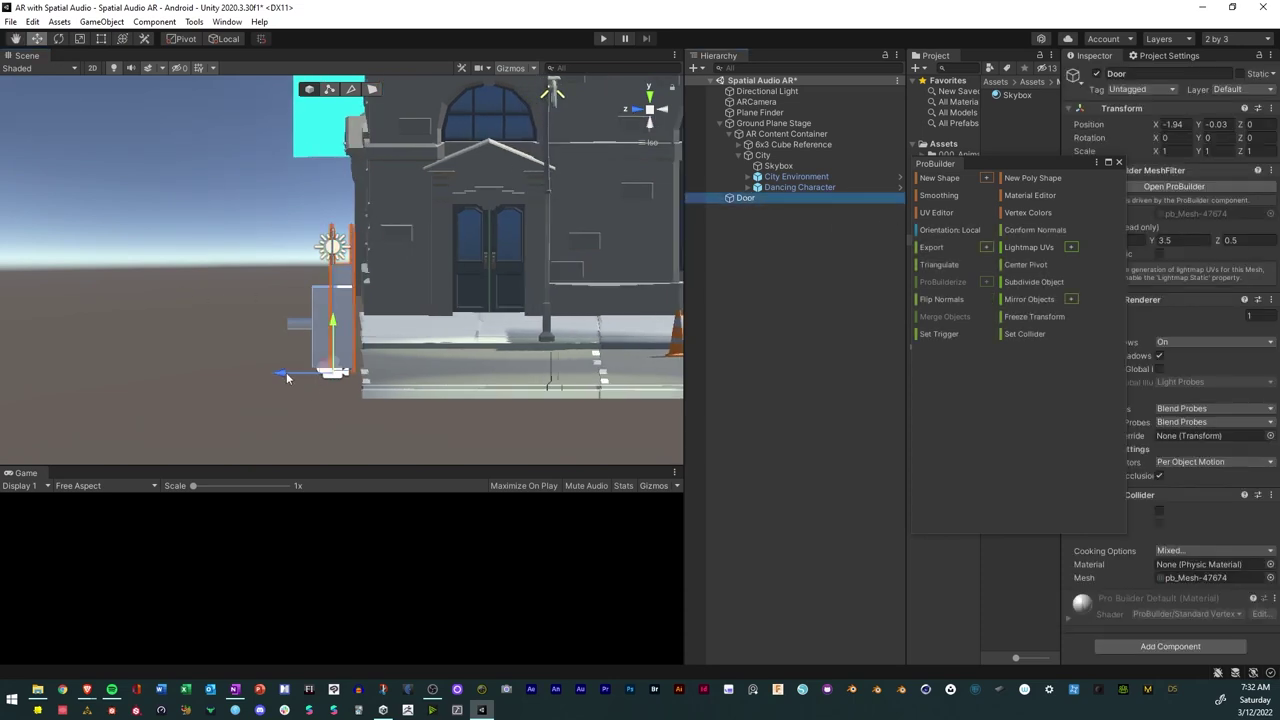
{"action": "left_click_drag", "start_coordinate": [287, 377], "coordinate": [420, 362]}
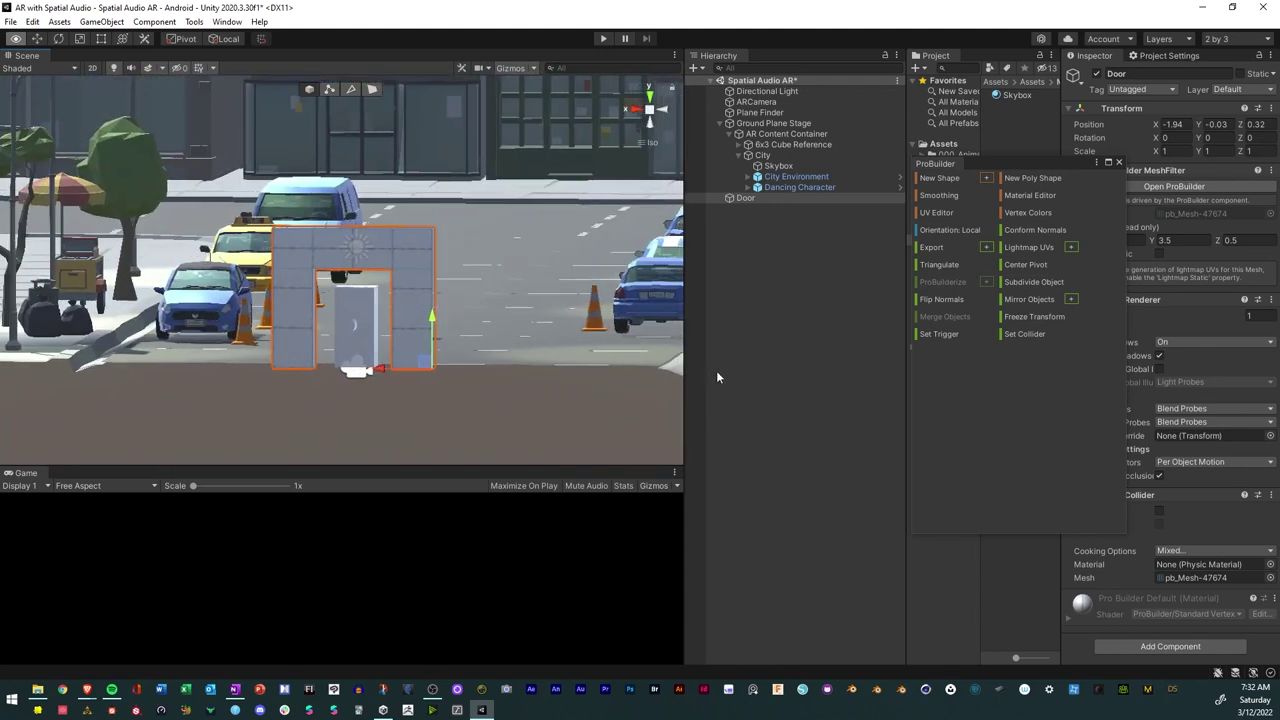
Build a 1×1×1 ProBuilder Cube at position 0,0,0 and close the Shape Tool.
{"action": "left_click", "coordinate": [987, 178]}
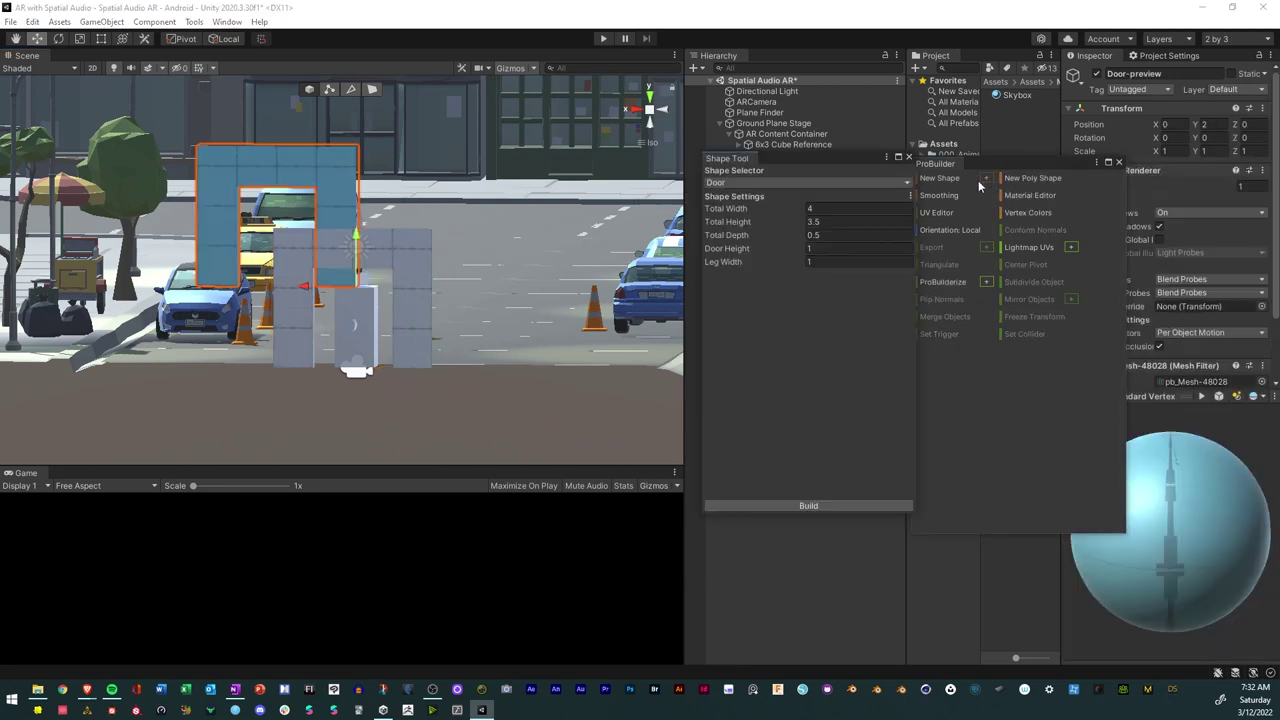
{"action": "left_click", "coordinate": [823, 183]}
{"action": "left_click", "coordinate": [740, 193]}
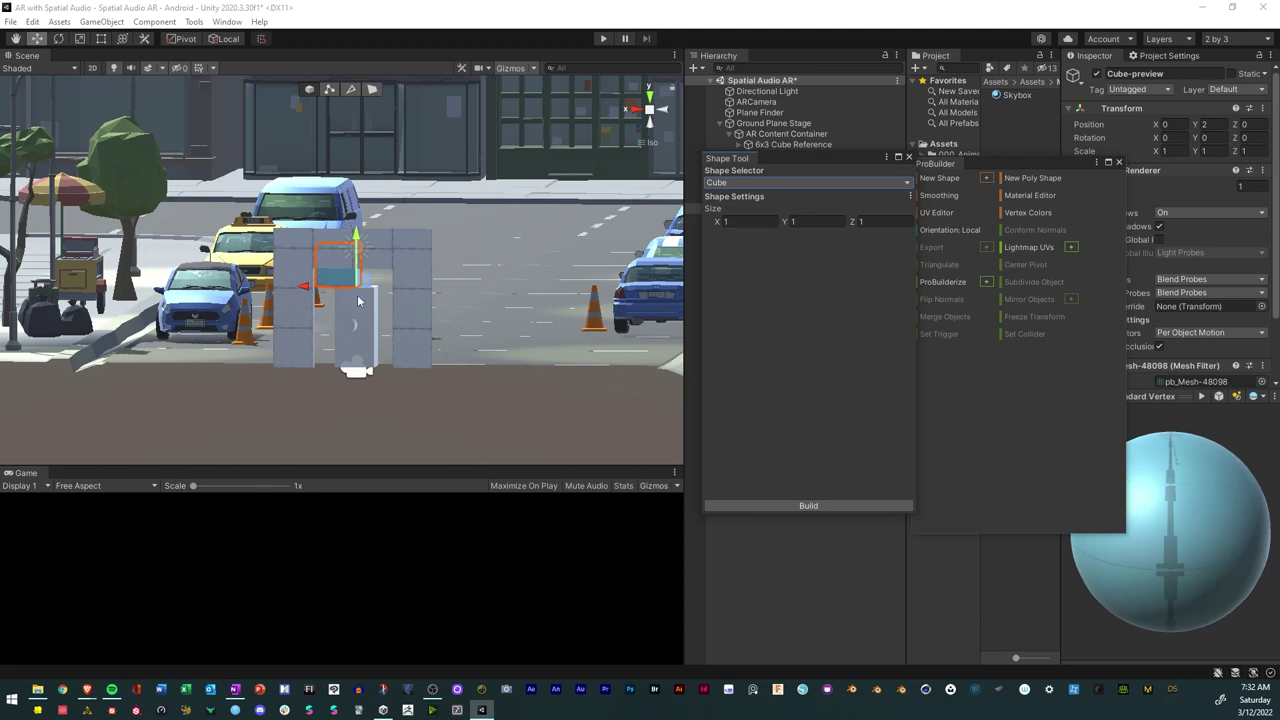
{"action": "mouse_move", "coordinate": [358, 300]}
{"action": "left_mouse_down", "text": "alt"}
{"action": "mouse_move", "coordinate": [326, 289]}
{"action": "mouse_move", "coordinate": [356, 288]}
{"action": "left_mouse_up", "text": "alt"}
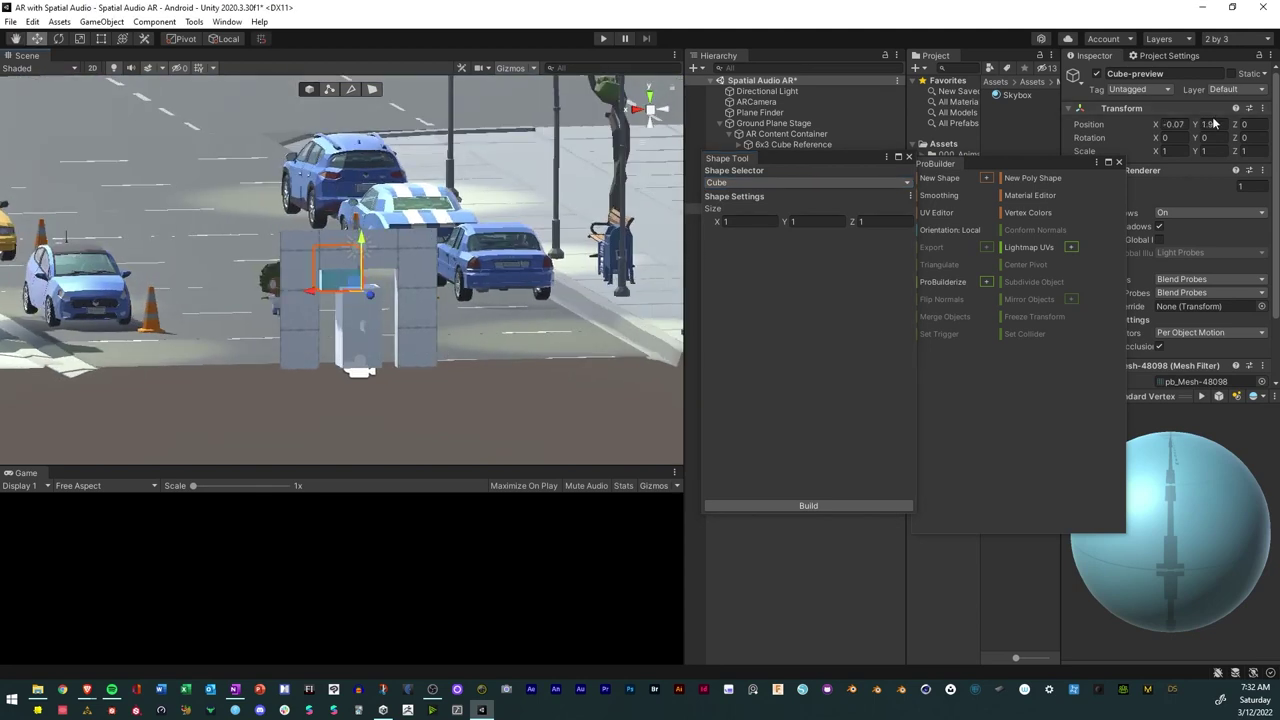
{"action": "type", "text": "0"}
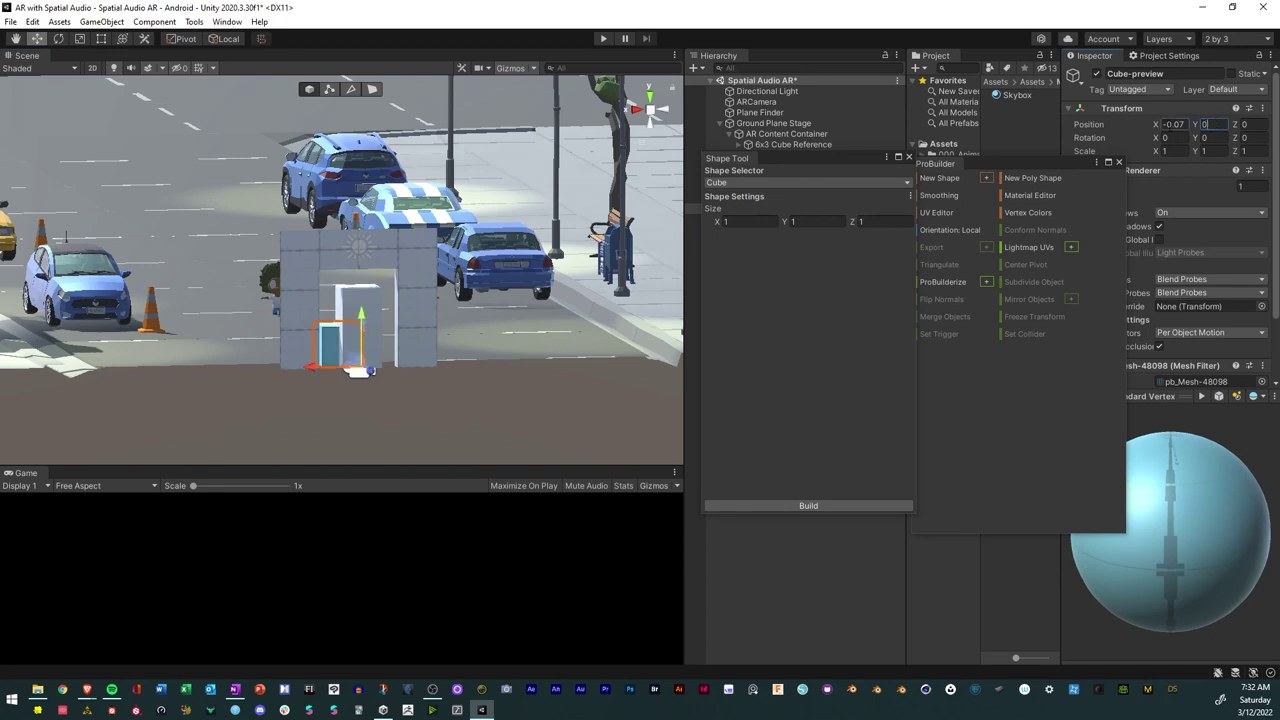
{"action": "type", "text": "0"}
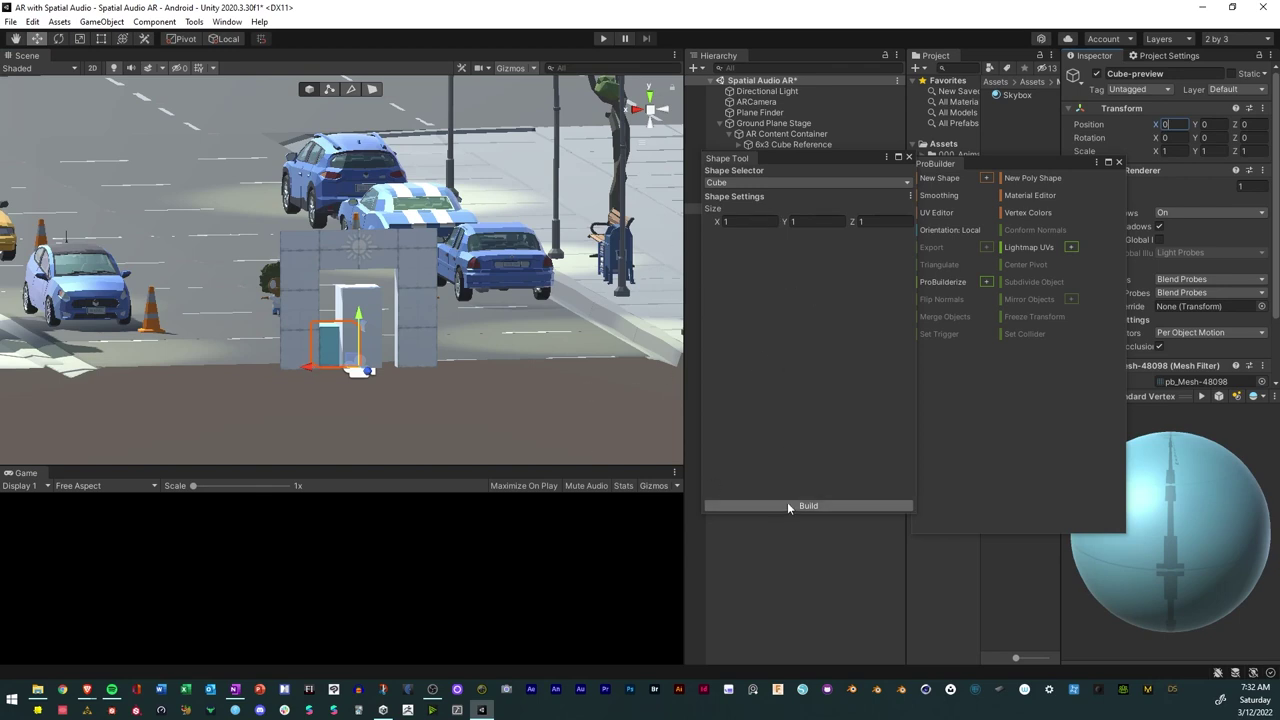
{"action": "scroll", "coordinate": [494, 300], "scroll_direction": "down", "scroll_amount": 5}
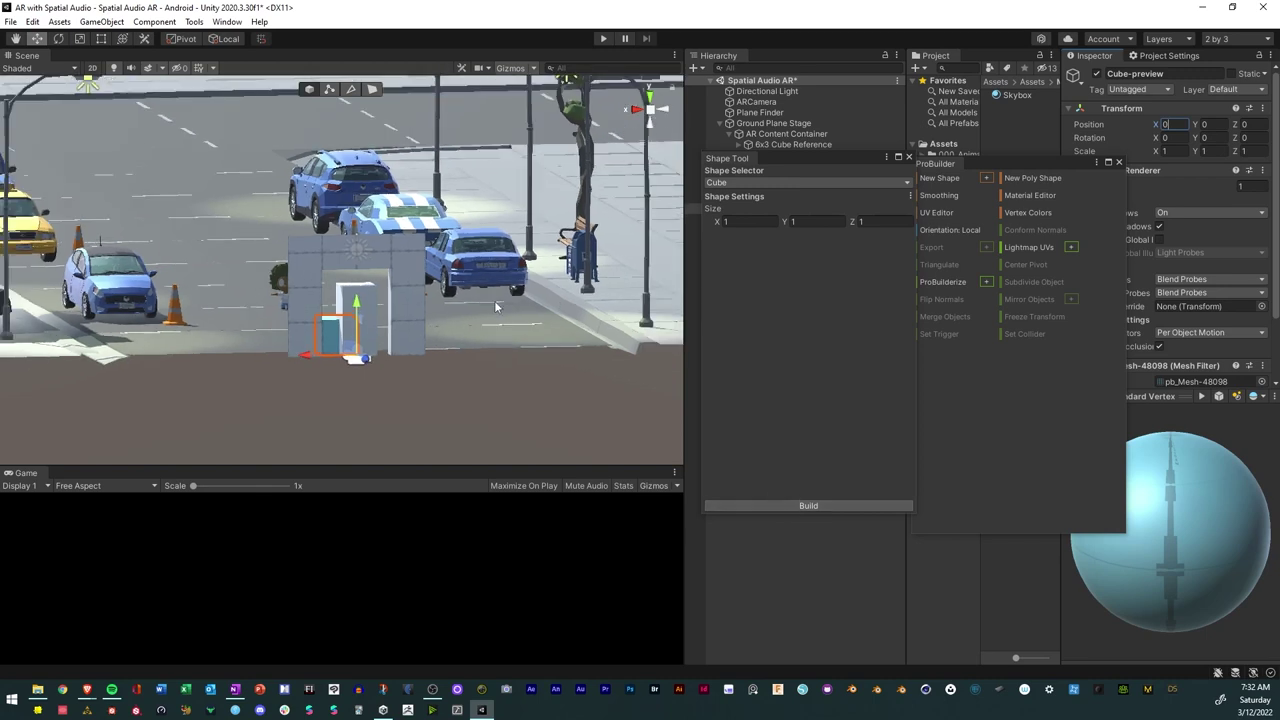
{"action": "scroll", "coordinate": [505, 295], "scroll_direction": "up", "scroll_amount": 2}
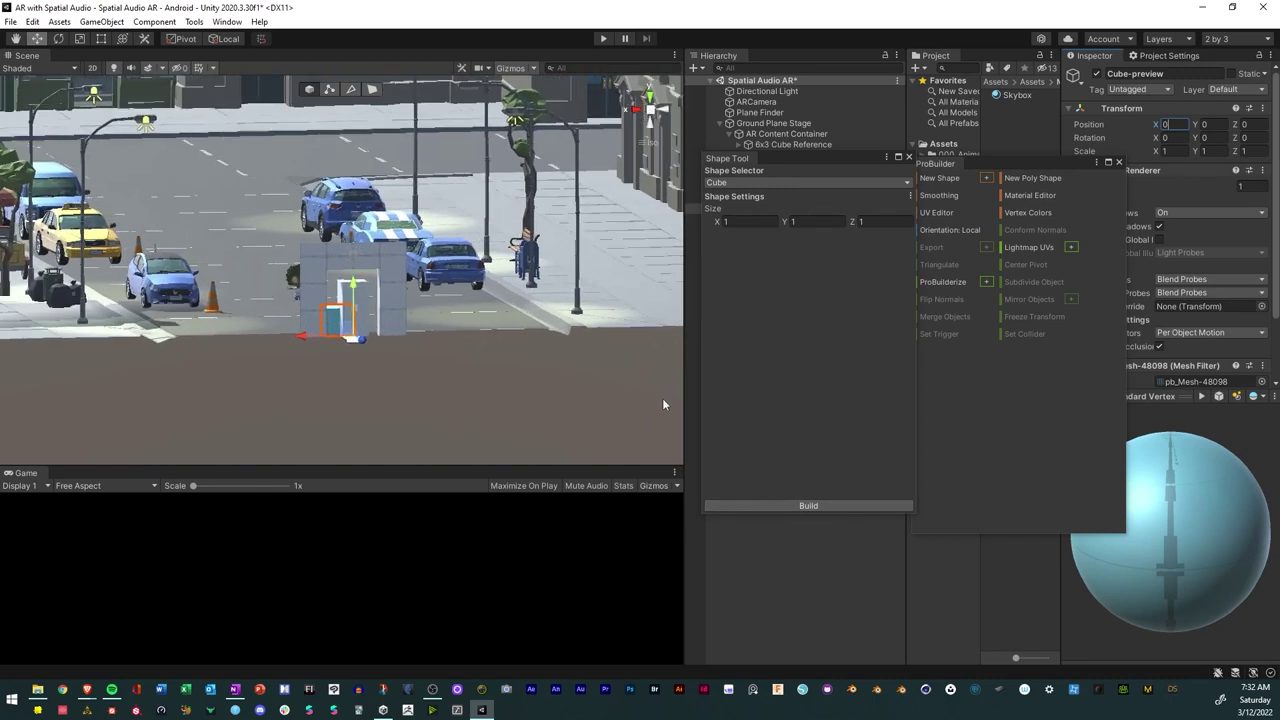
{"action": "left_click", "coordinate": [764, 505]}
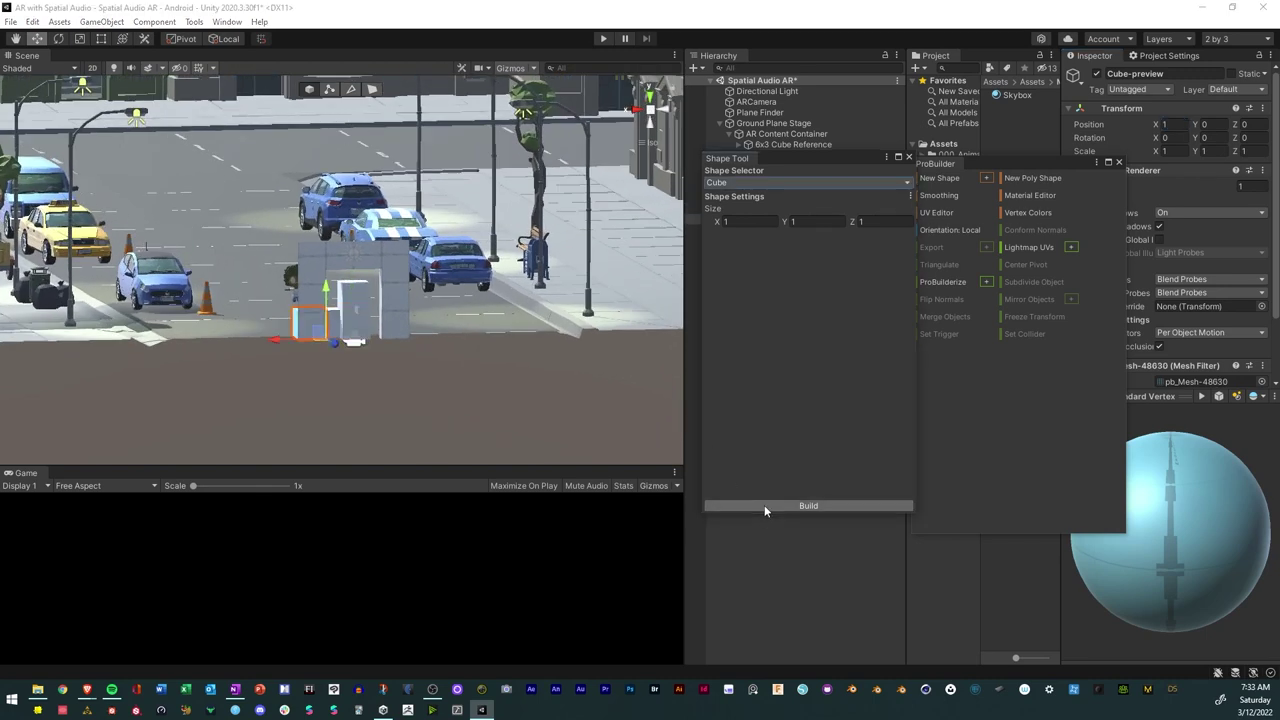
{"action": "left_click", "coordinate": [908, 158]}
Frame the new cube and nudge it along Z to about 0.23.
{"action": "key", "text": "f"}
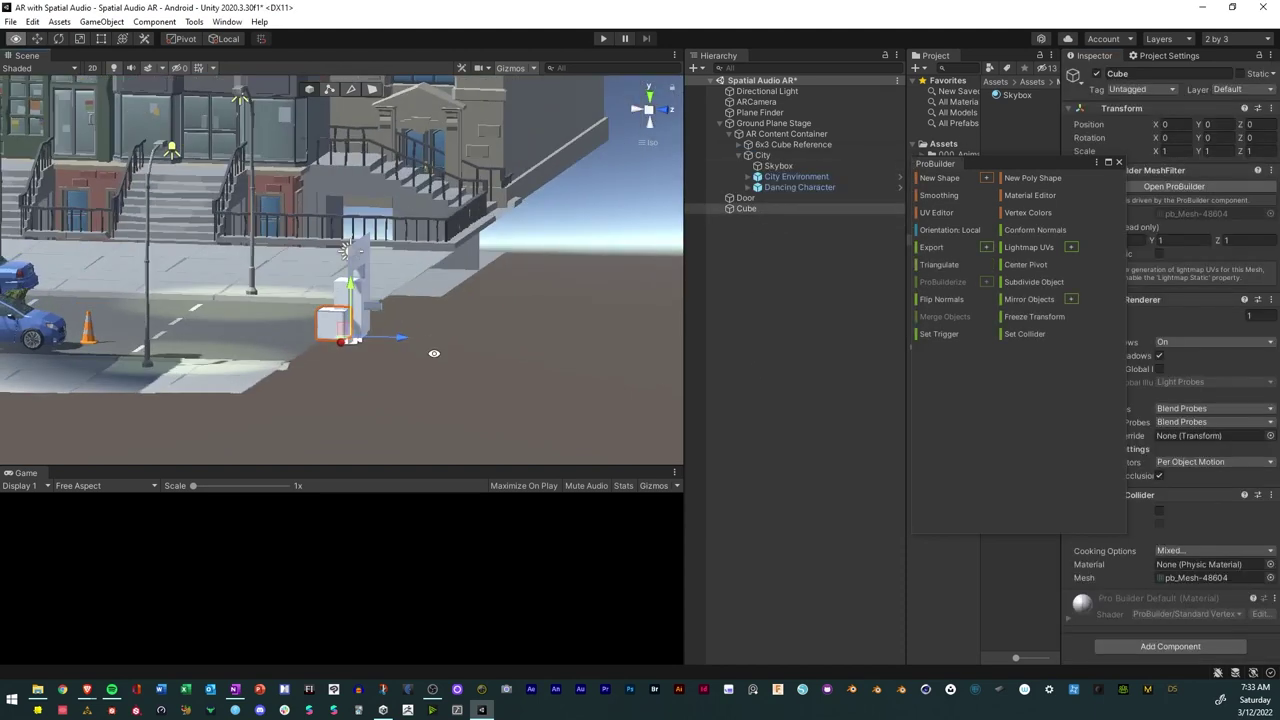
{"action": "left_click_drag", "start_coordinate": [400, 343], "coordinate": [408, 338]}
{"action": "left_click_drag", "start_coordinate": [571, 359], "coordinate": [279, 336], "text": "alt"}
{"action": "scroll", "coordinate": [364, 313], "scroll_direction": "up", "scroll_amount": 2}
{"action": "left_click_drag", "start_coordinate": [364, 313], "coordinate": [848, 391], "text": "alt"}
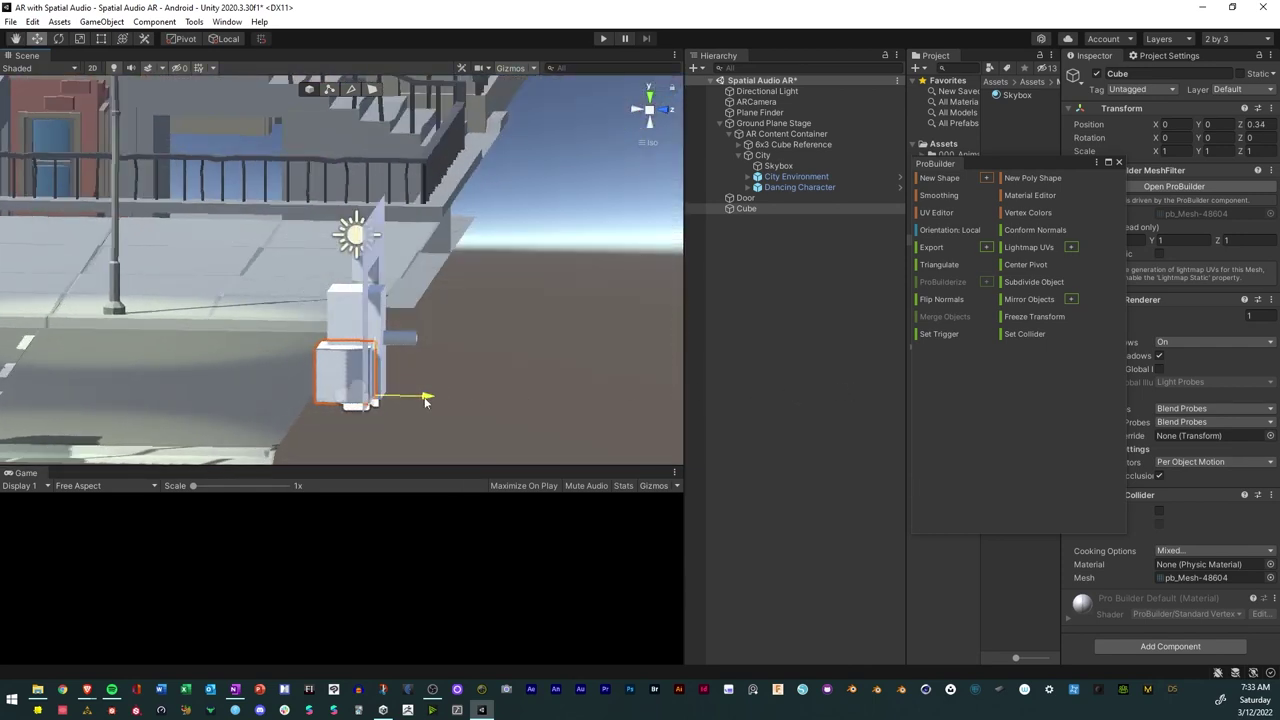
{"action": "left_click_drag", "start_coordinate": [425, 400], "coordinate": [465, 342]}
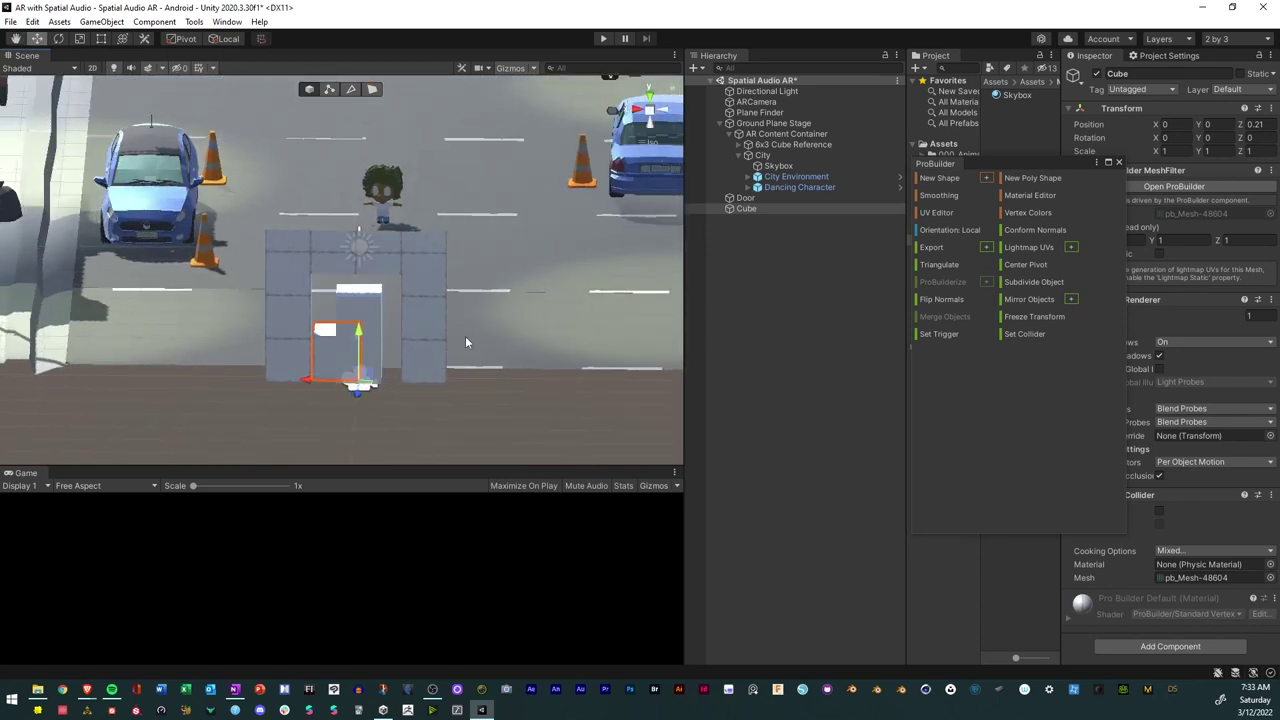
Stretch the cube along X with the Rect tool to a Scale X of about 20.
{"action": "left_click", "coordinate": [101, 39]}
{"action": "left_click_drag", "start_coordinate": [382, 322], "coordinate": [421, 233], "text": "alt"}
{"action": "scroll", "coordinate": [398, 290], "scroll_direction": "down", "scroll_amount": 6}
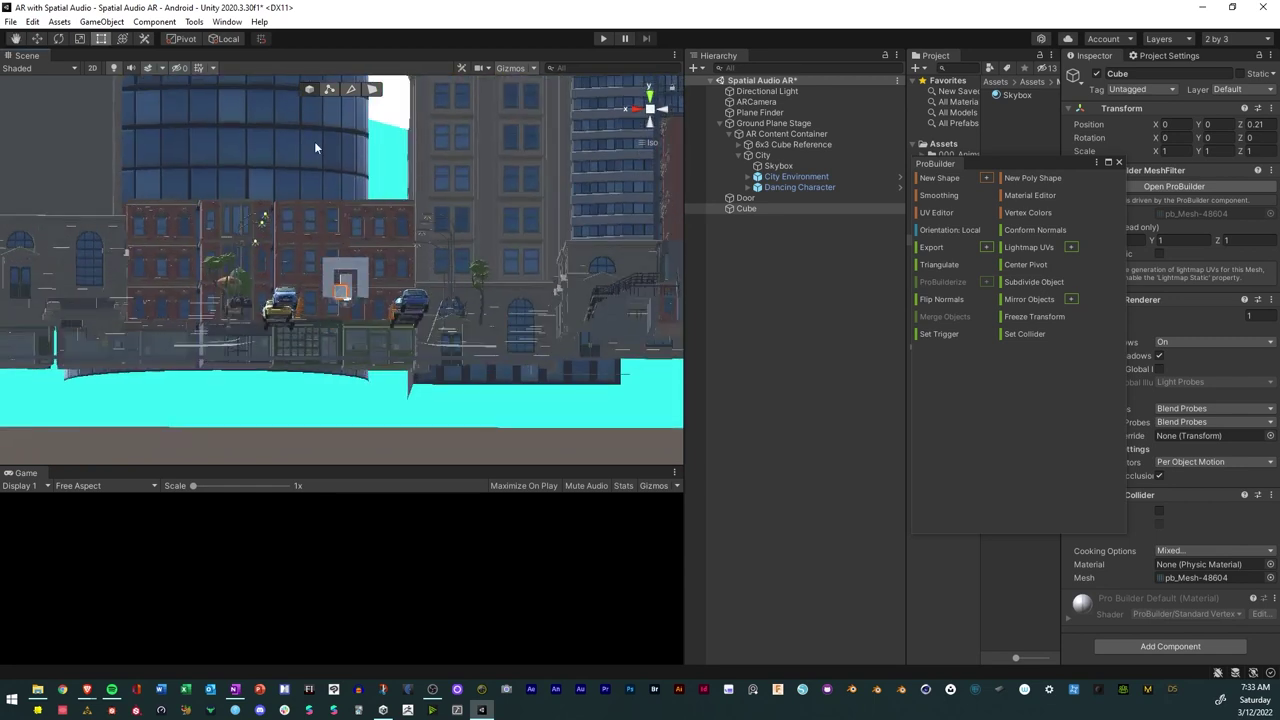
{"action": "scroll", "coordinate": [352, 287], "scroll_direction": "up", "scroll_amount": 4}
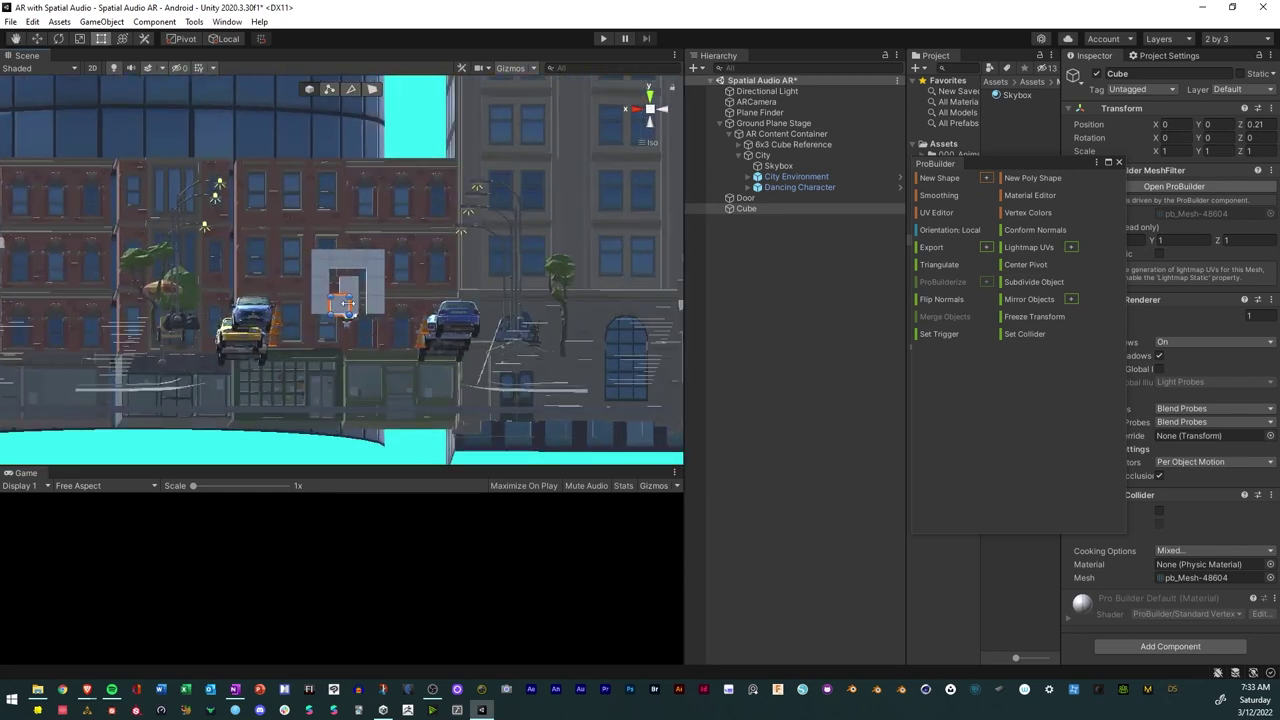
{"action": "left_click_drag", "start_coordinate": [375, 304], "coordinate": [698, 313]}
{"action": "scroll", "coordinate": [475, 272], "scroll_direction": "down", "scroll_amount": 5}
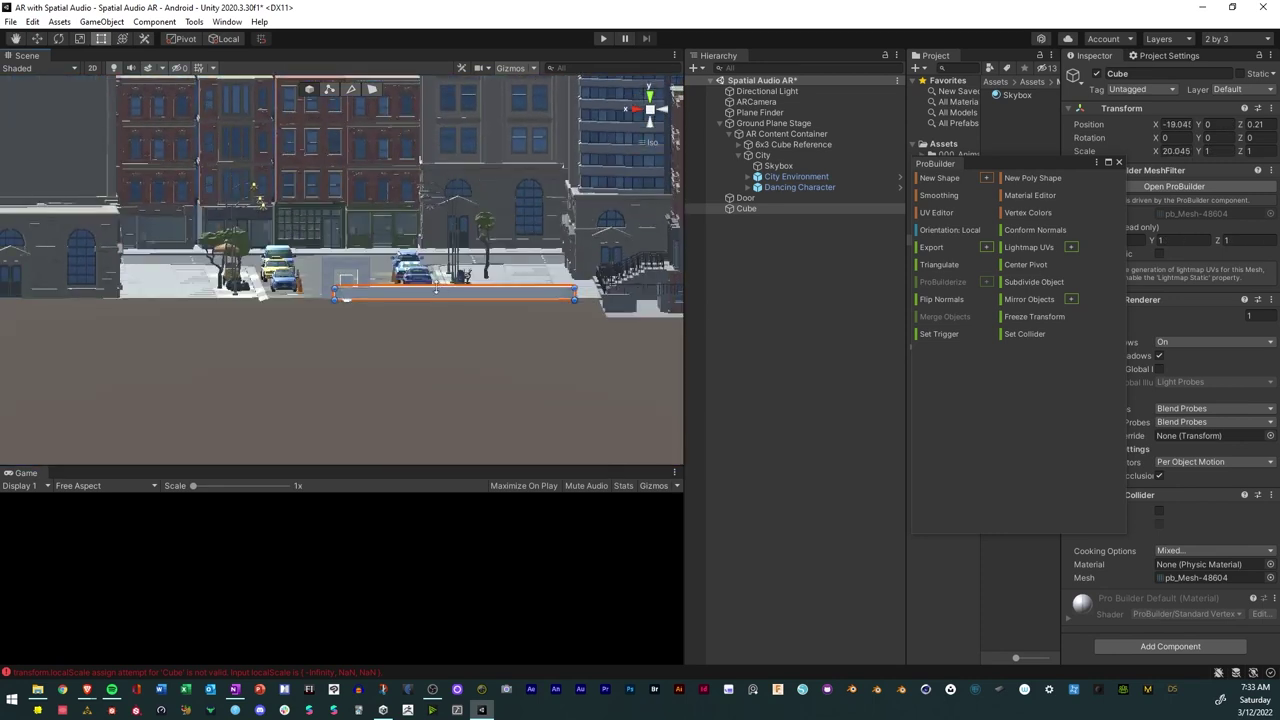
Raise and widen the cube in Front view to span the whole city backdrop.
{"action": "left_click_drag", "start_coordinate": [436, 289], "coordinate": [438, 105]}
{"action": "scroll", "coordinate": [447, 175], "scroll_direction": "down", "scroll_amount": 4}
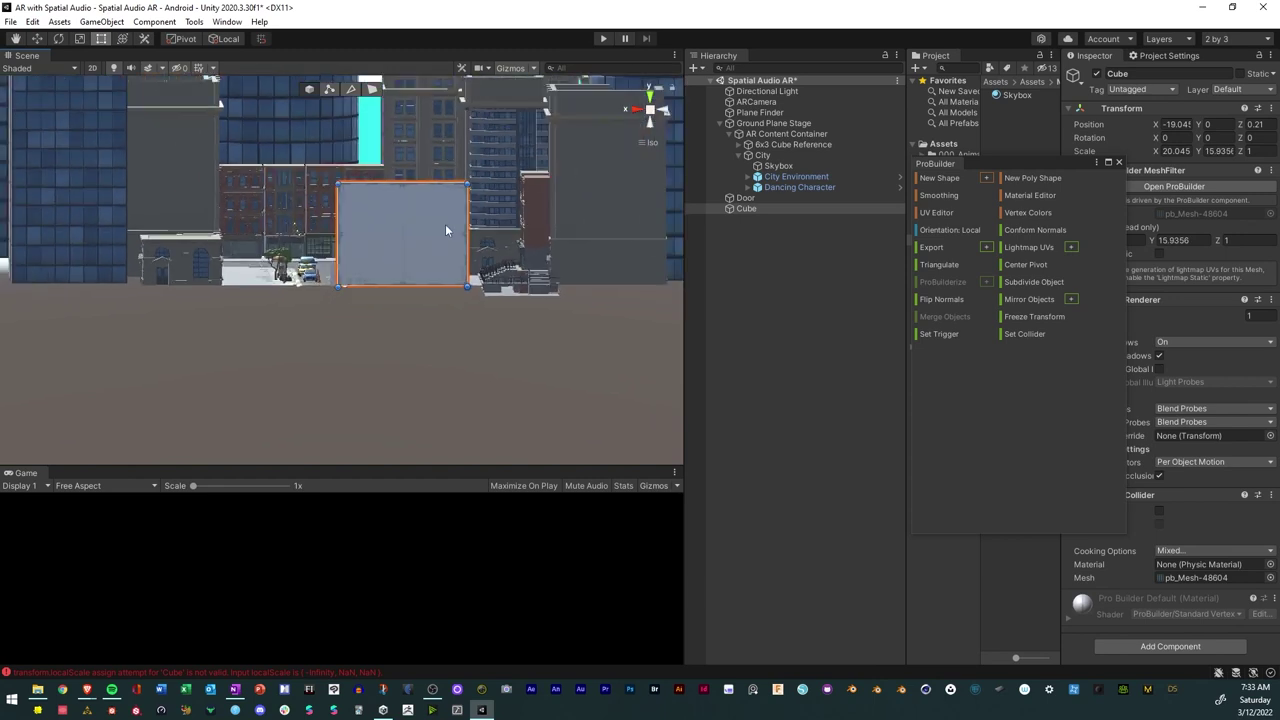
{"action": "scroll", "coordinate": [446, 230], "scroll_direction": "down", "scroll_amount": 10}
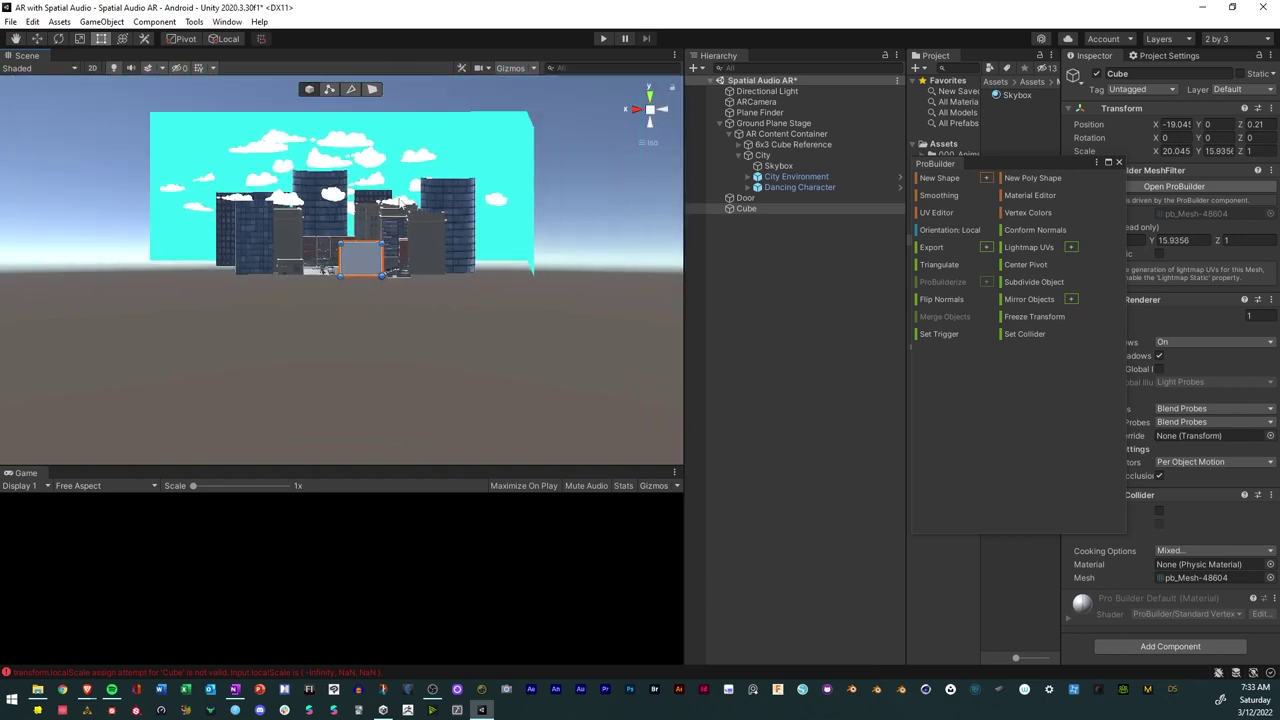
{"action": "left_click", "coordinate": [666, 110]}
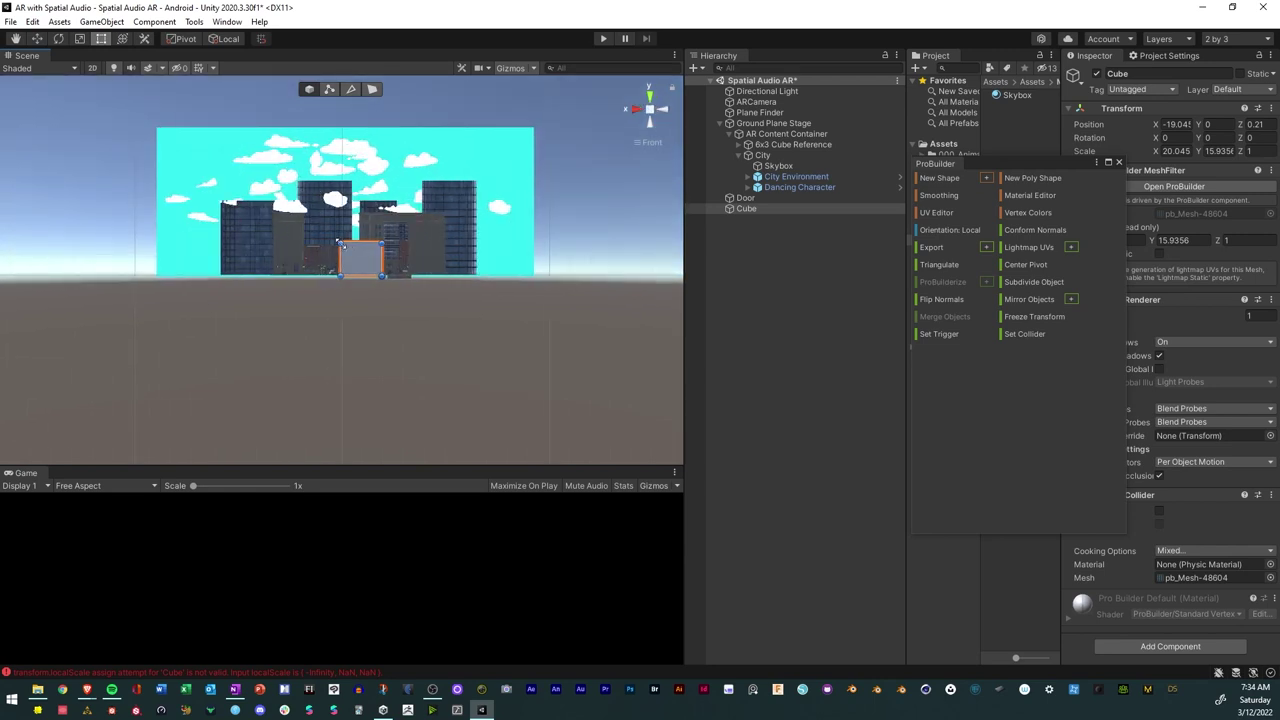
{"action": "left_click_drag", "start_coordinate": [340, 243], "coordinate": [145, 117]}
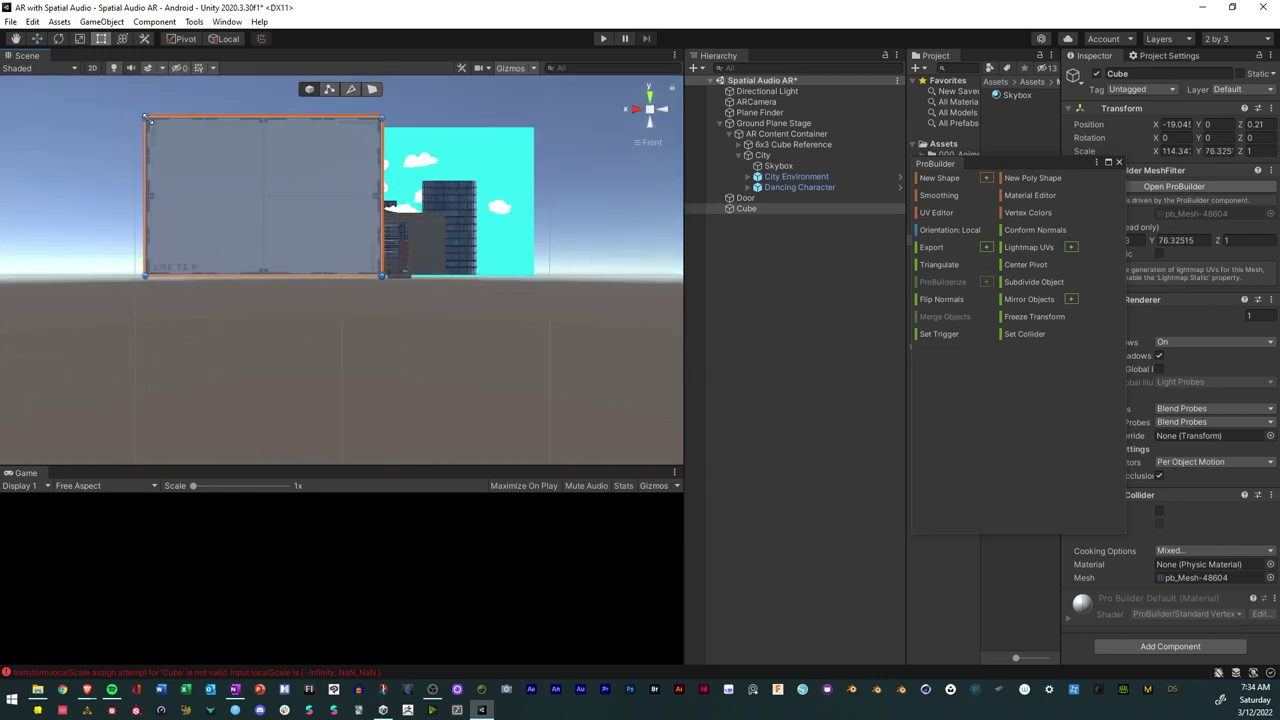
{"action": "left_click_drag", "start_coordinate": [380, 117], "coordinate": [543, 118]}
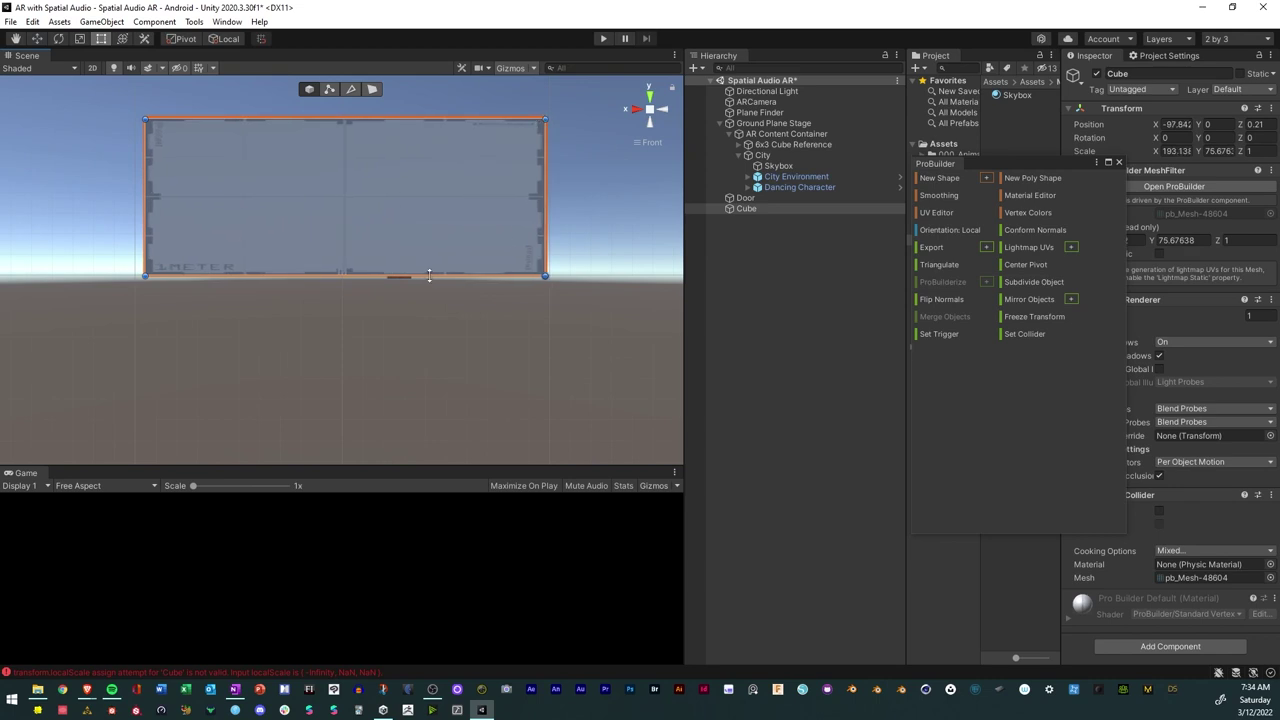
{"action": "left_click_drag", "start_coordinate": [428, 270], "coordinate": [429, 280]}
Stretch the cube's depth in Right view to enclose the city, then hide it.
{"action": "left_click_drag", "start_coordinate": [543, 234], "coordinate": [193, 248], "text": "alt"}
{"action": "scroll", "coordinate": [356, 232], "scroll_direction": "up", "scroll_amount": 3}
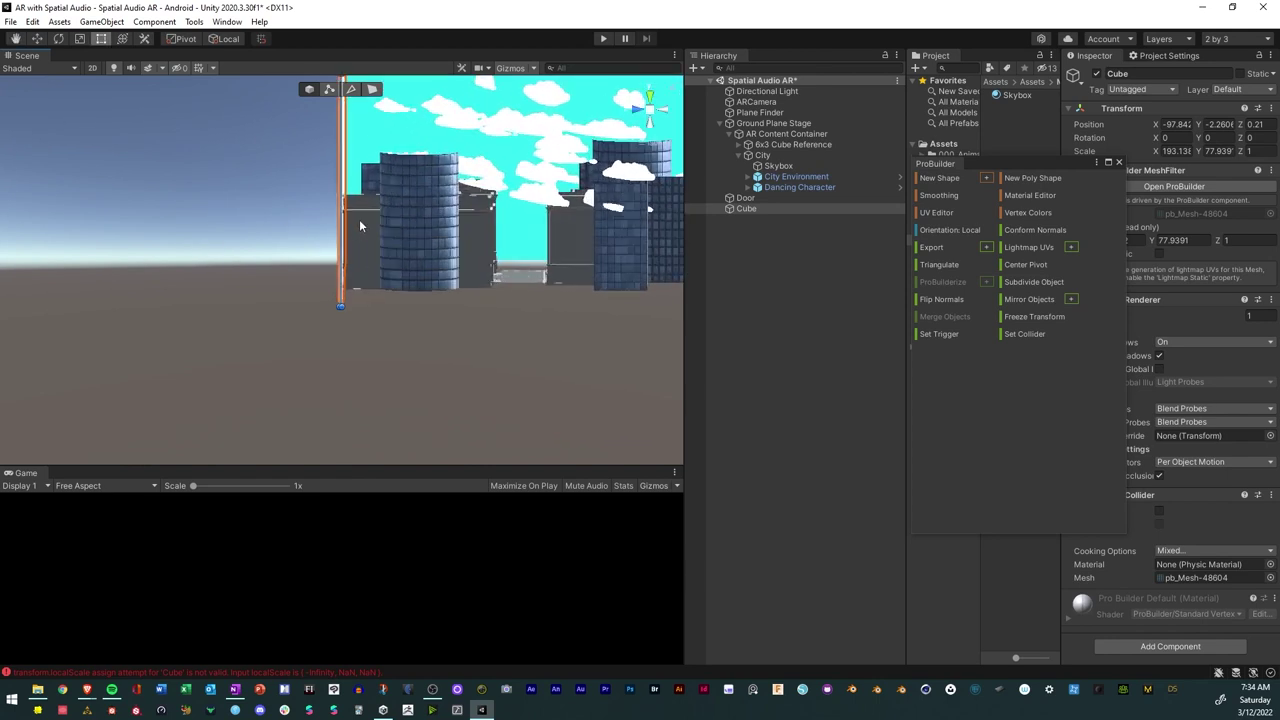
{"action": "left_click", "coordinate": [651, 112]}
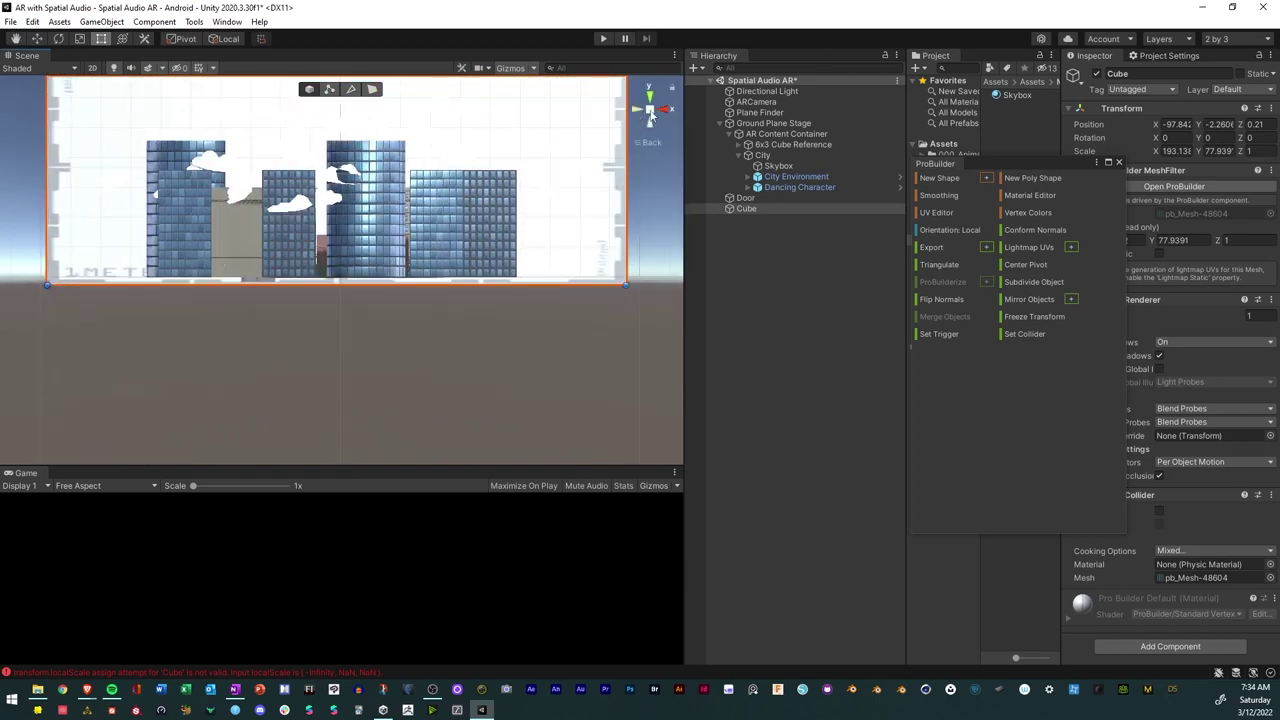
{"action": "left_click", "coordinate": [666, 113]}
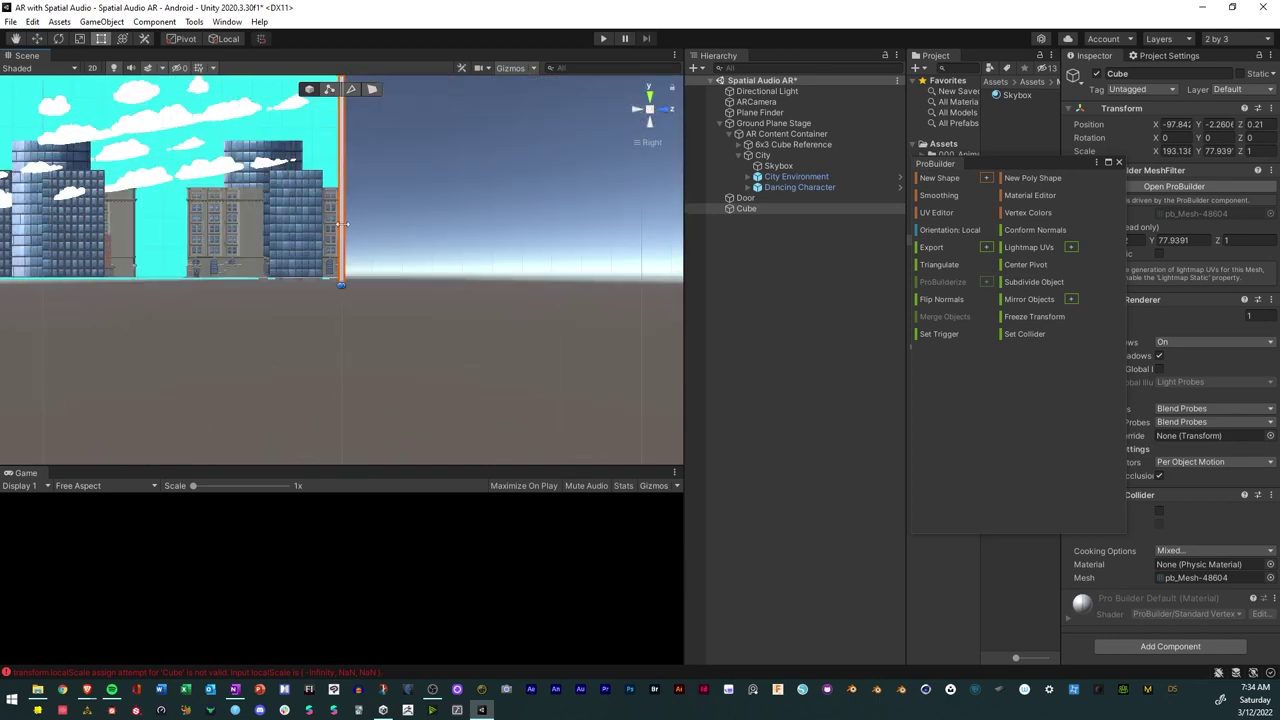
{"action": "left_click_drag", "start_coordinate": [335, 224], "coordinate": [98, 222]}
{"action": "scroll", "coordinate": [529, 227], "scroll_direction": "down", "scroll_amount": 3}
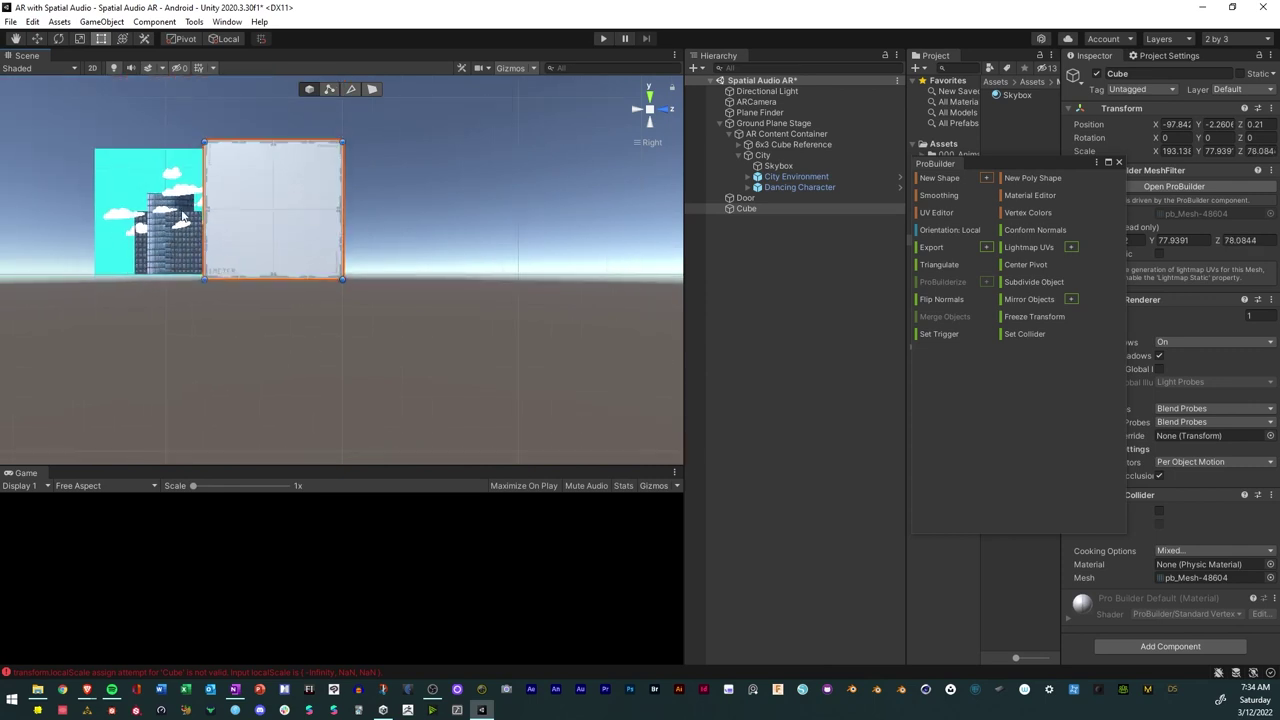
{"action": "left_click_drag", "start_coordinate": [203, 207], "coordinate": [88, 207]}
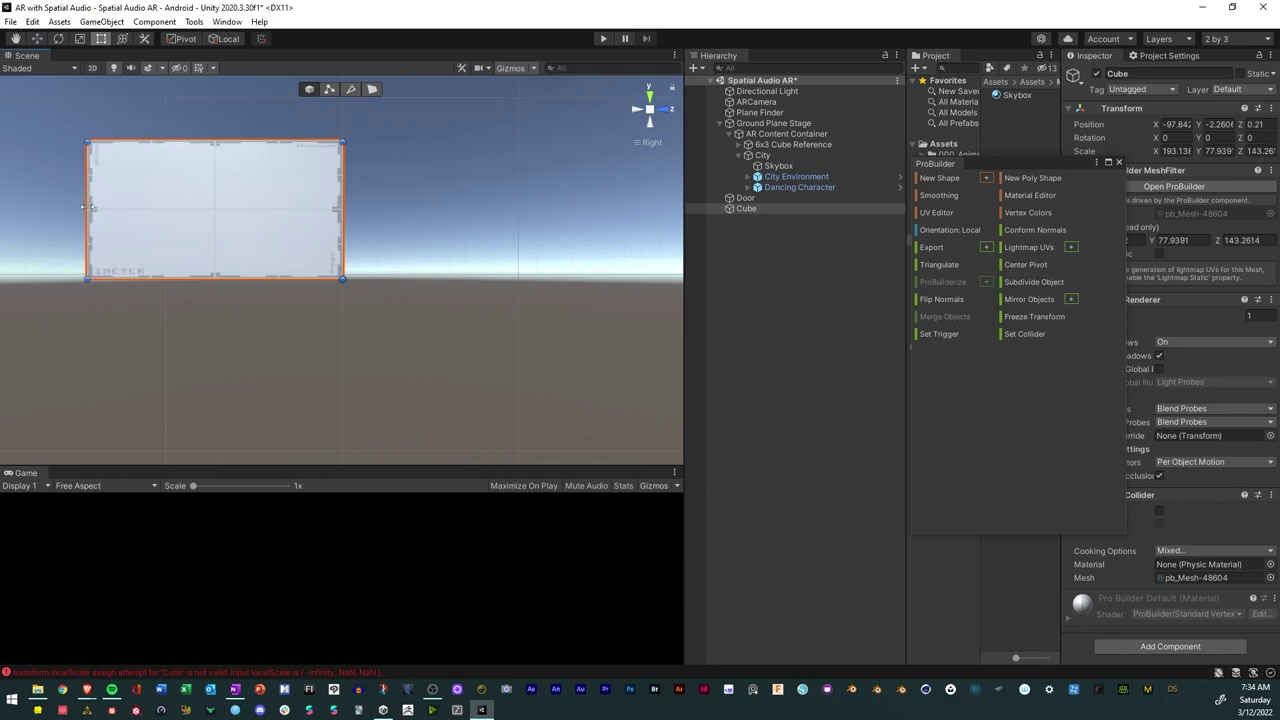
{"action": "mouse_move", "coordinate": [314, 223]}
{"action": "left_mouse_down", "text": "alt"}
{"action": "mouse_move", "coordinate": [133, 244]}
{"action": "mouse_move", "coordinate": [90, 215]}
{"action": "mouse_move", "coordinate": [310, 240]}
{"action": "left_mouse_up", "text": "alt"}
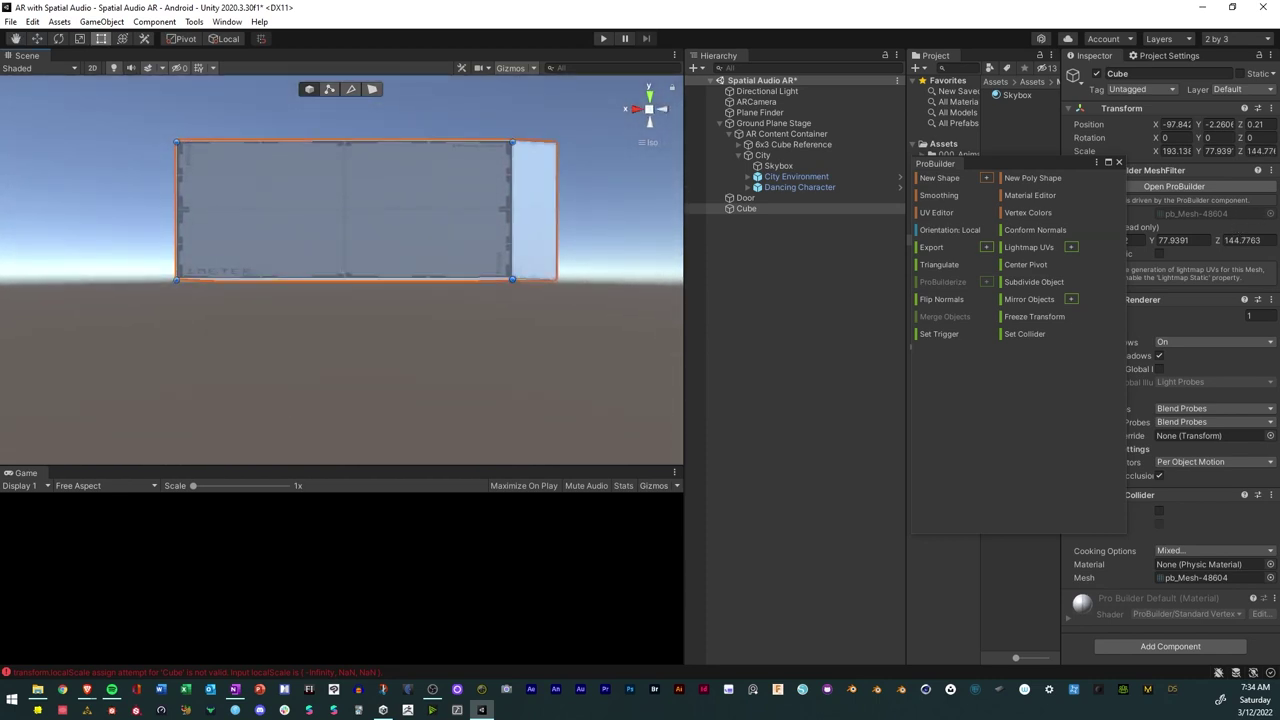
{"action": "left_click", "coordinate": [690, 209]}
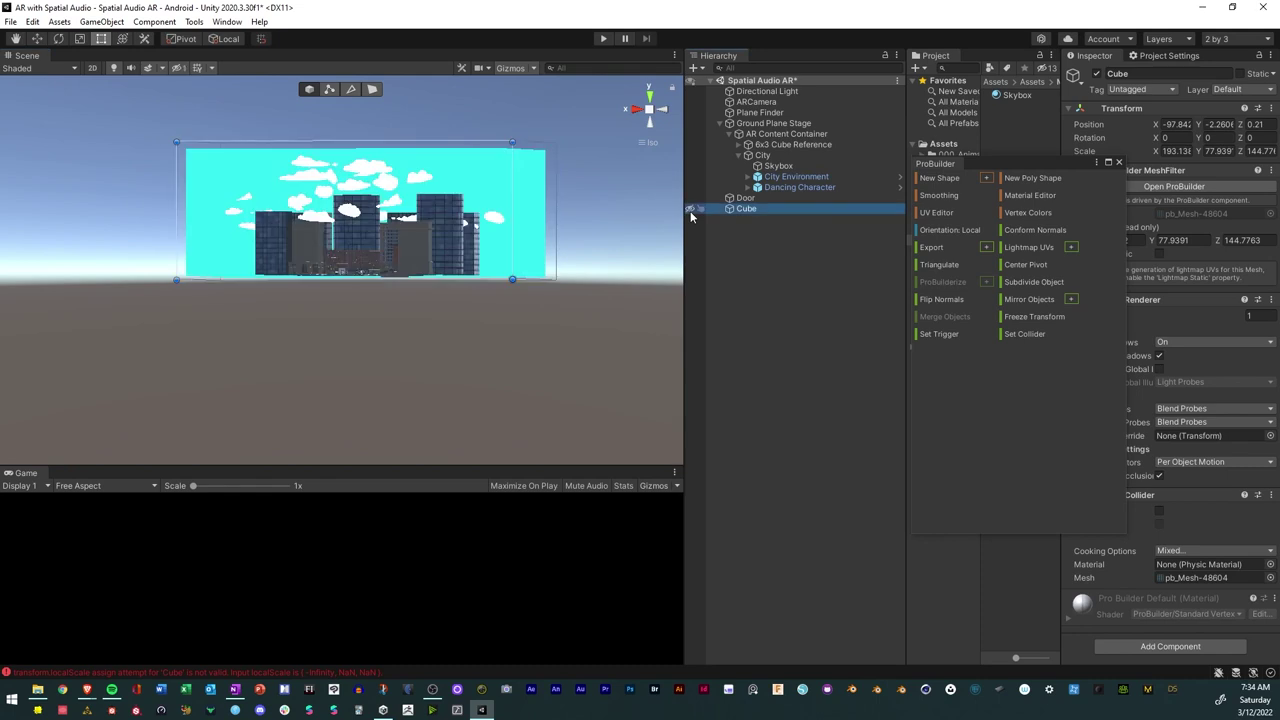
Toggle the Cube's visibility and move the view closer to the box.
{"action": "left_click", "coordinate": [690, 210]}
{"action": "left_click", "coordinate": [690, 210]}
{"action": "left_click_drag", "start_coordinate": [475, 280], "coordinate": [905, 130], "text": "alt"}
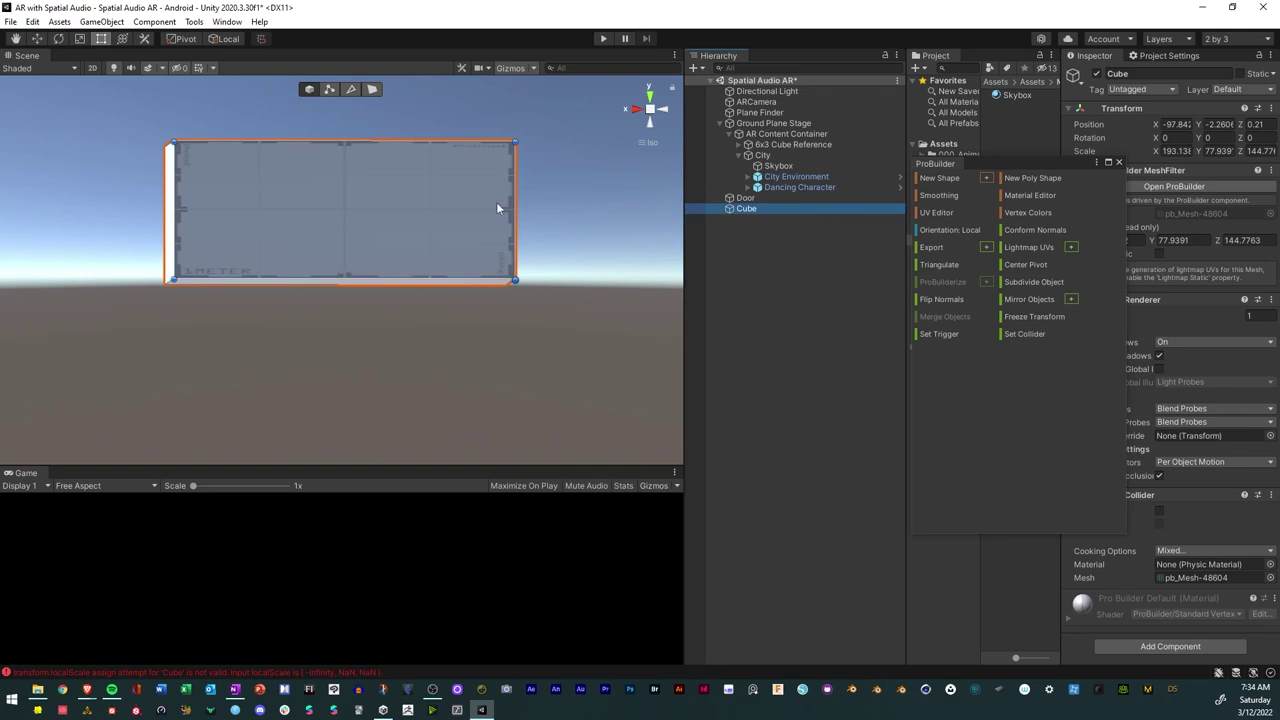
{"action": "scroll", "coordinate": [239, 197], "scroll_direction": "up", "scroll_amount": 3}
{"action": "right_click_drag", "start_coordinate": [320, 176], "coordinate": [363, 180]}
{"action": "scroll", "coordinate": [363, 170], "scroll_direction": "up", "scroll_amount": 2}
{"action": "scroll", "coordinate": [364, 163], "scroll_direction": "up", "scroll_amount": 2}
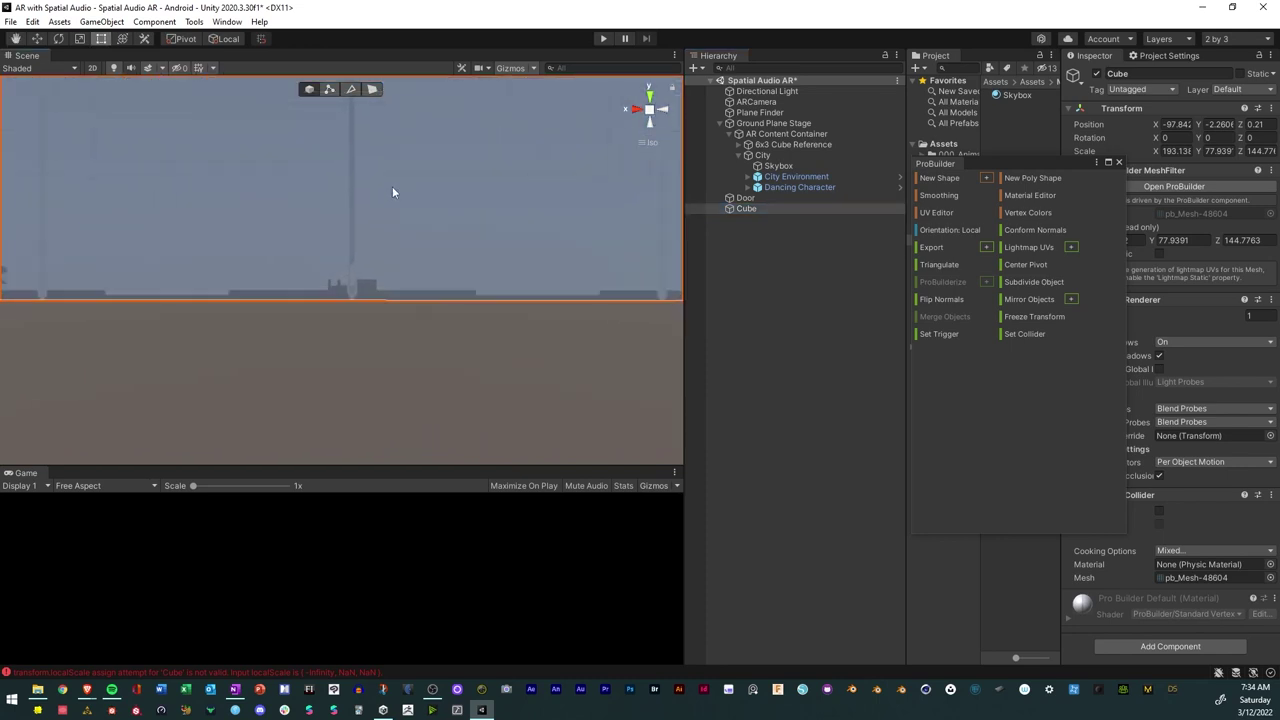
Frame the Door and zoom out to see it at the bottom of the huge Cube.
{"action": "left_click", "coordinate": [743, 199]}
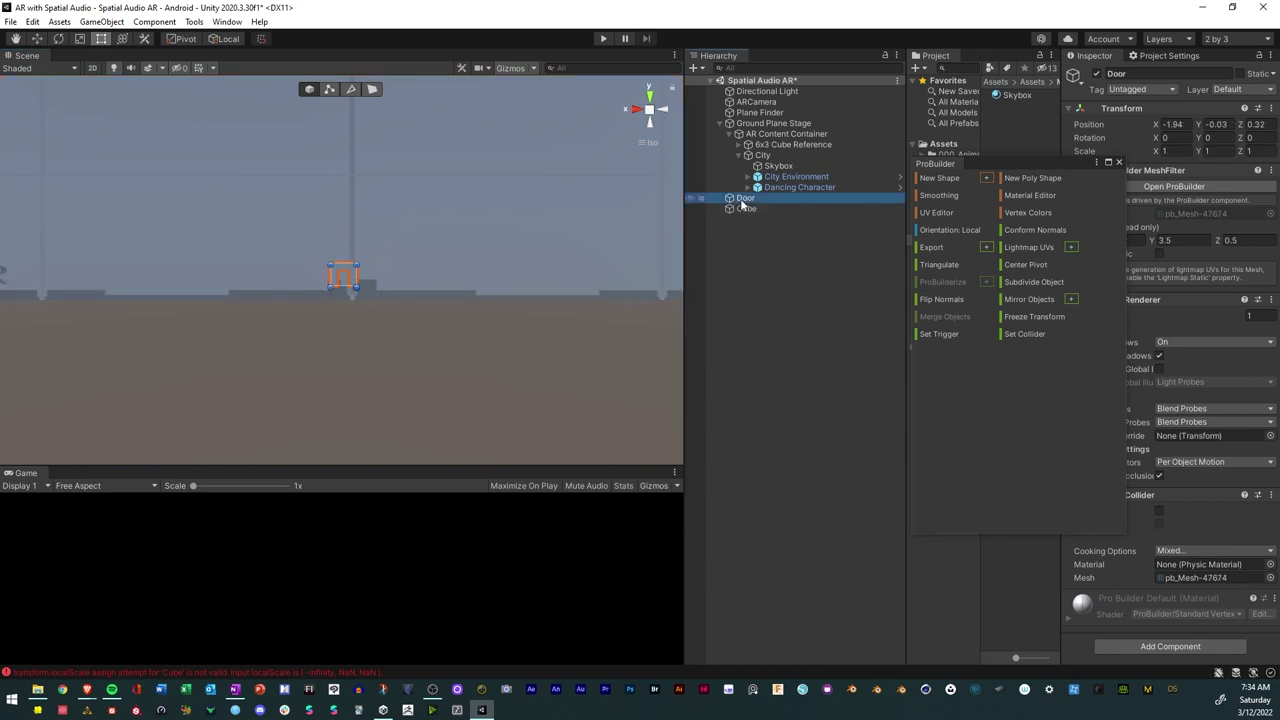
{"action": "key", "text": "f"}
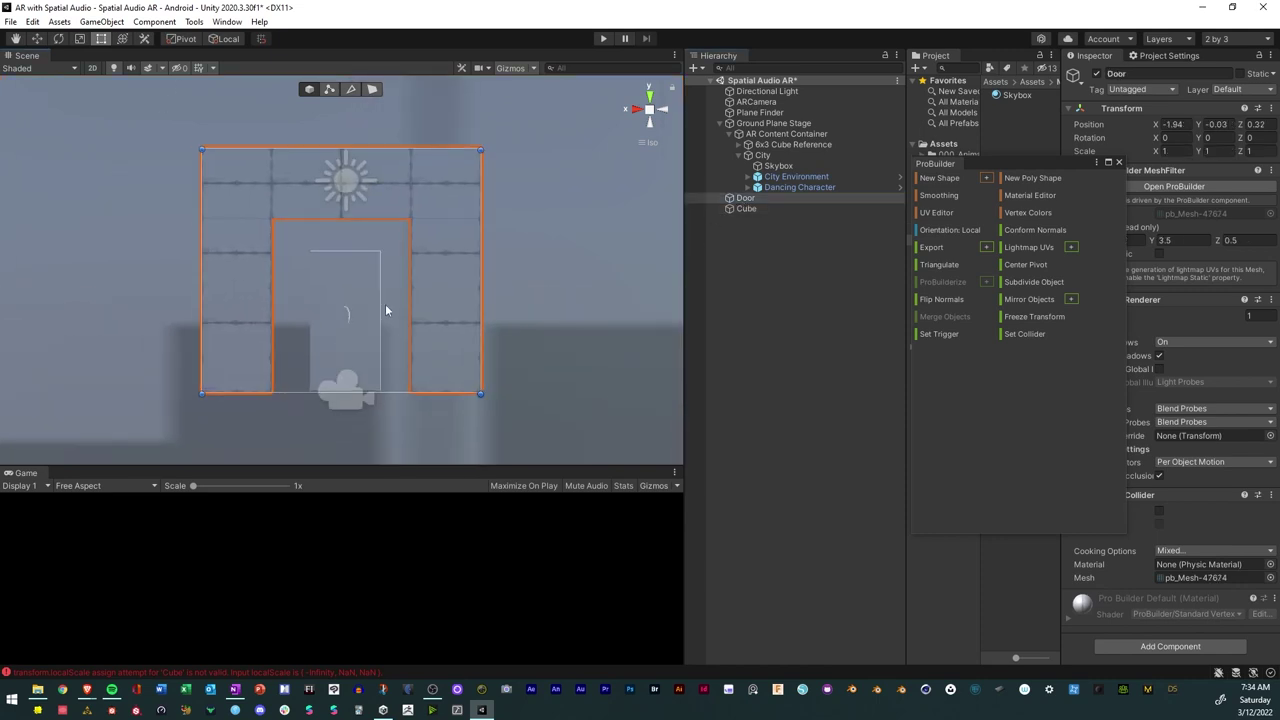
{"action": "left_click_drag", "start_coordinate": [338, 332], "coordinate": [406, 271], "text": "alt"}
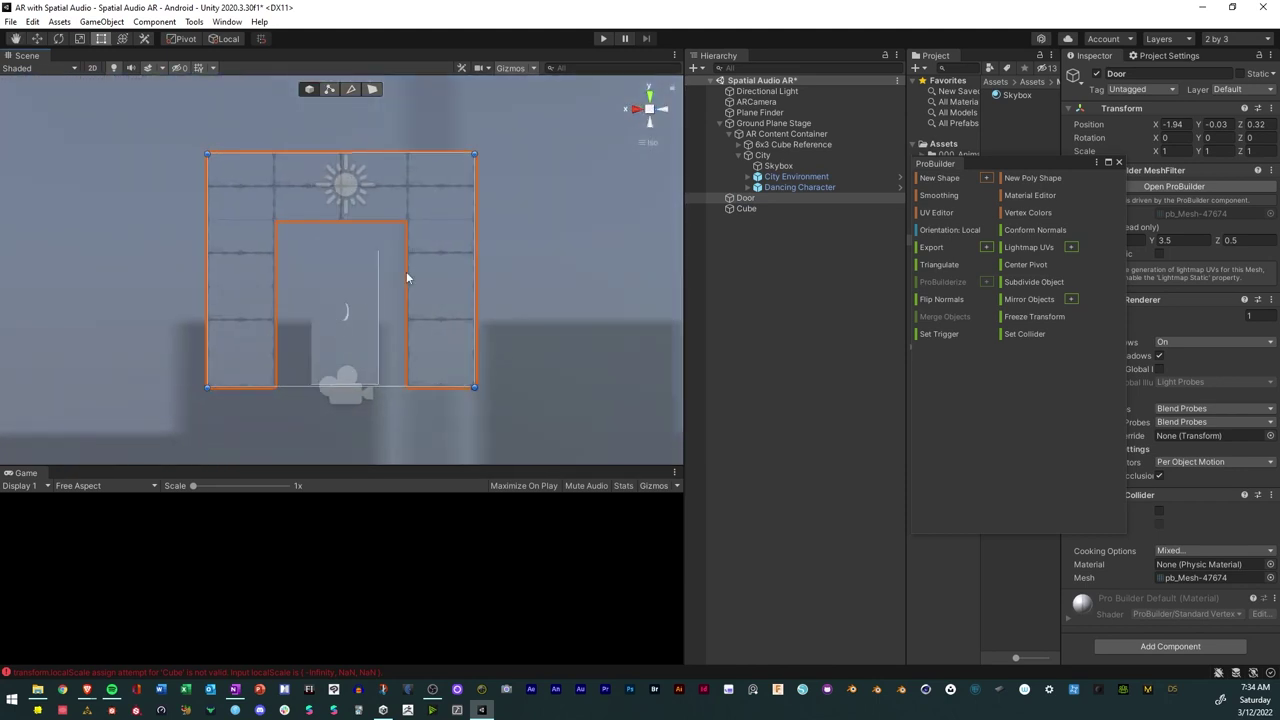
{"action": "scroll", "coordinate": [406, 271], "scroll_direction": "down", "scroll_amount": 2}
{"action": "scroll", "coordinate": [431, 265], "scroll_direction": "down", "scroll_amount": 5}
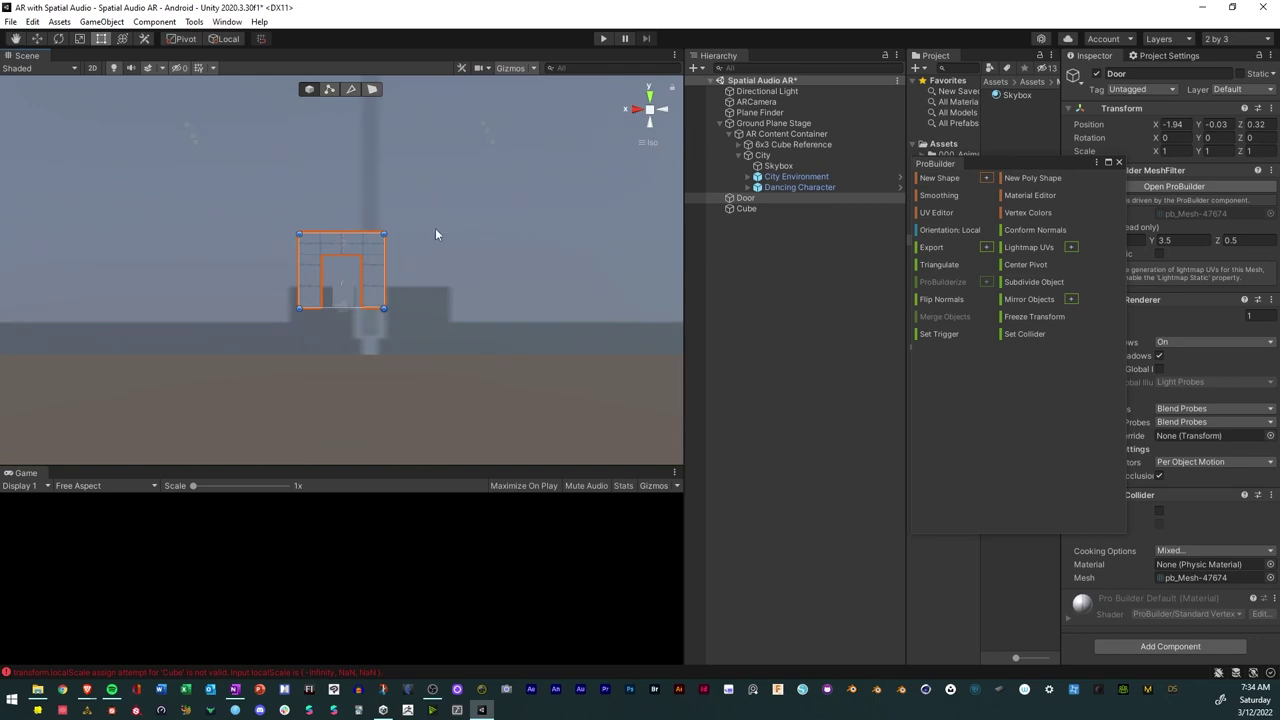
{"action": "scroll", "coordinate": [464, 231], "scroll_direction": "down", "scroll_amount": 6}
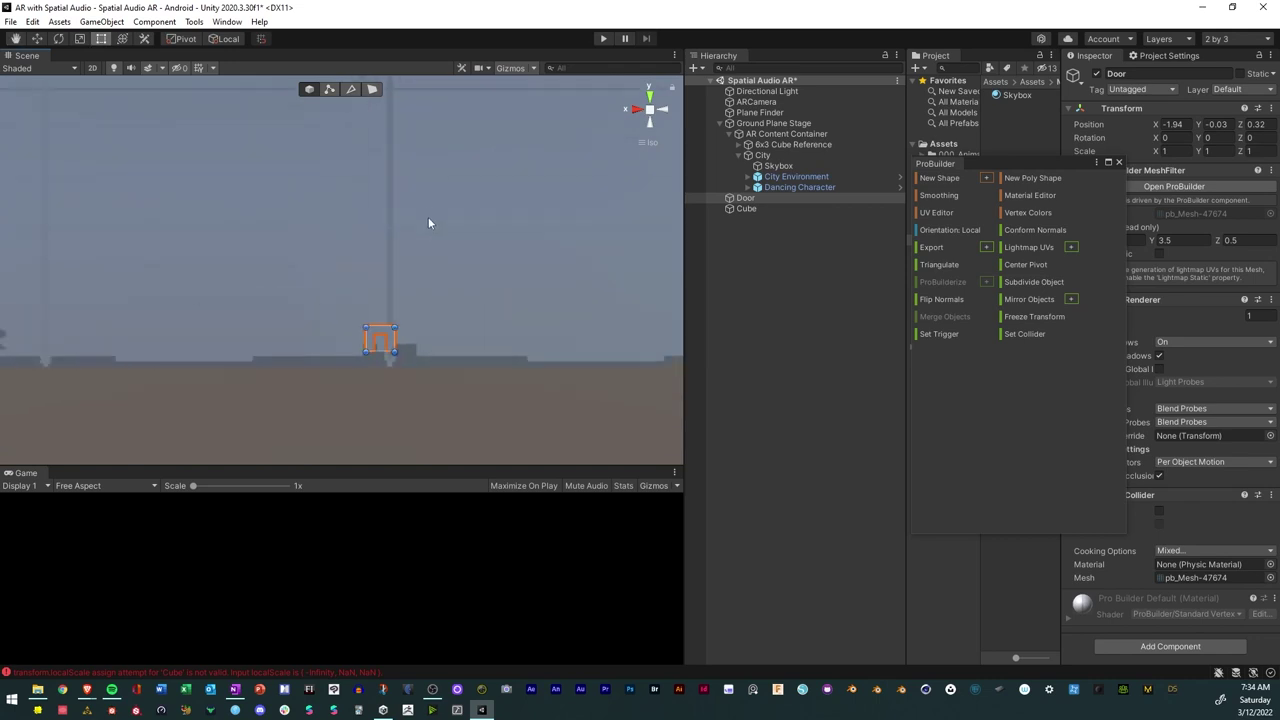
{"action": "scroll", "coordinate": [441, 220], "scroll_direction": "down", "scroll_amount": 4}
{"action": "mouse_move", "coordinate": [440, 251]}
{"action": "left_mouse_down", "text": "alt"}
{"action": "mouse_move", "coordinate": [431, 234]}
{"action": "mouse_move", "coordinate": [419, 248]}
{"action": "left_mouse_up", "text": "alt"}
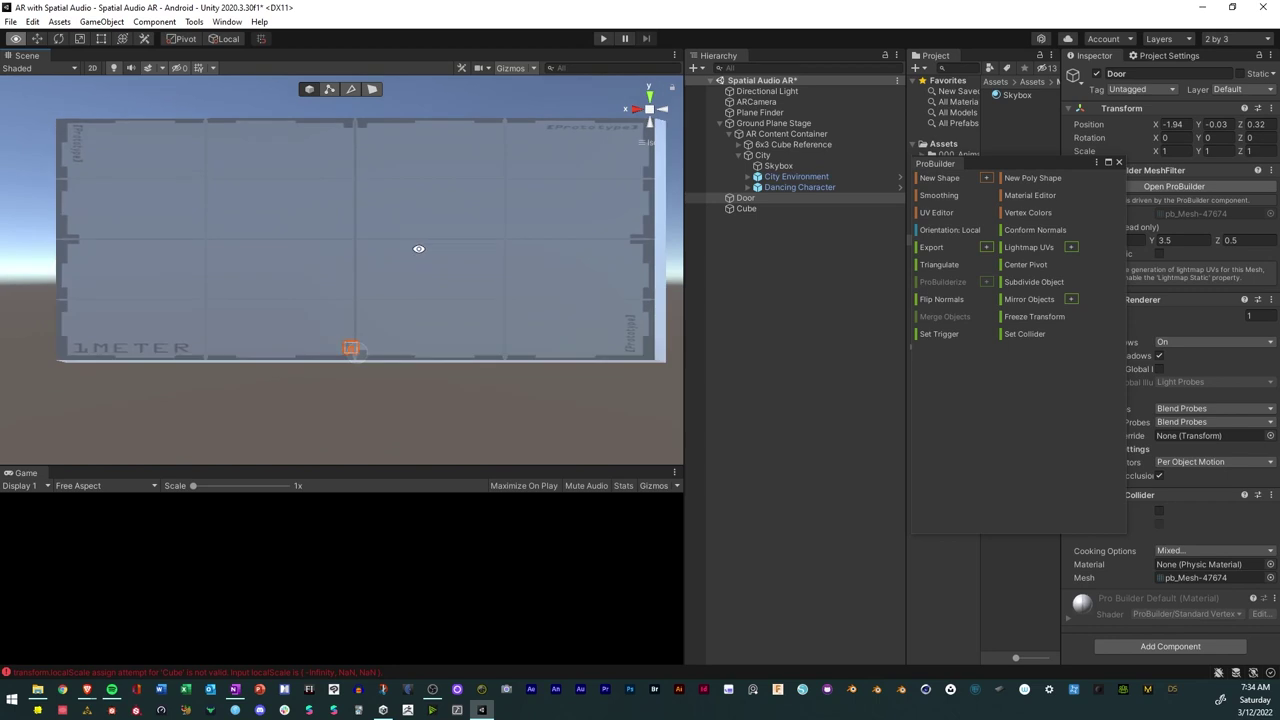
Select a lower face of the Cube in face mode, narrow it and shift it right.
{"action": "left_click", "coordinate": [751, 210]}
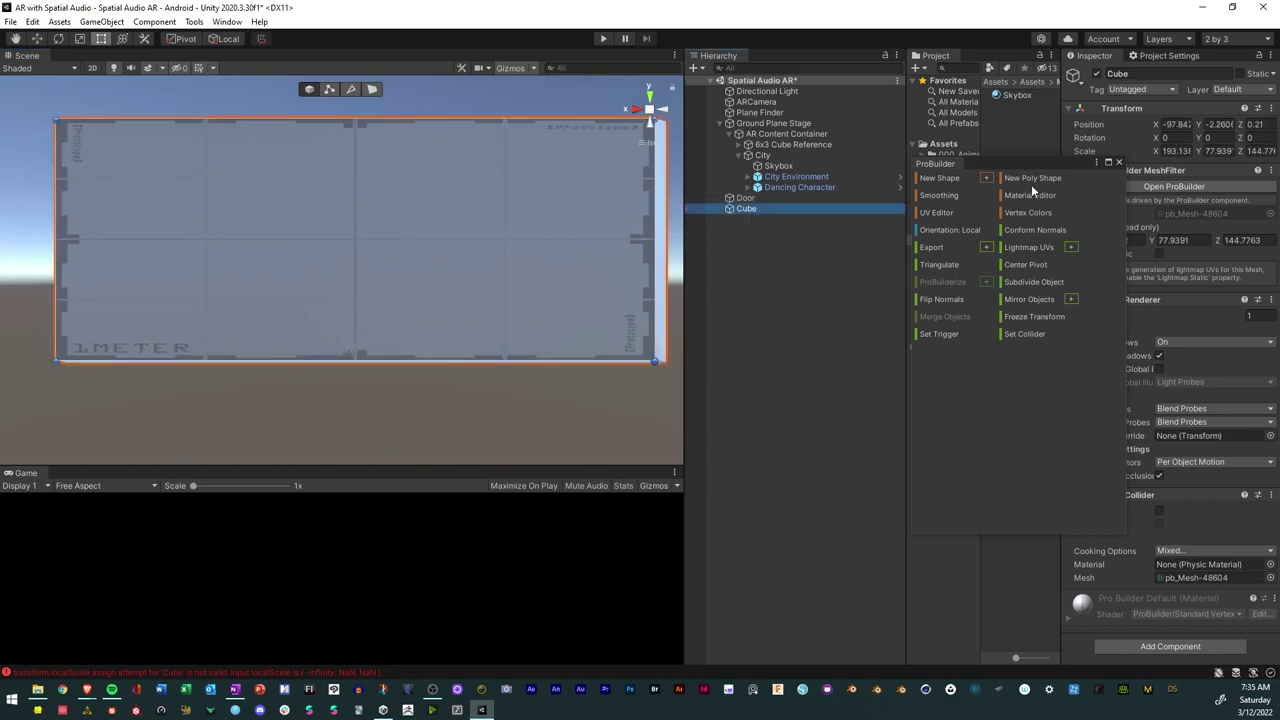
{"action": "left_click", "coordinate": [372, 90]}
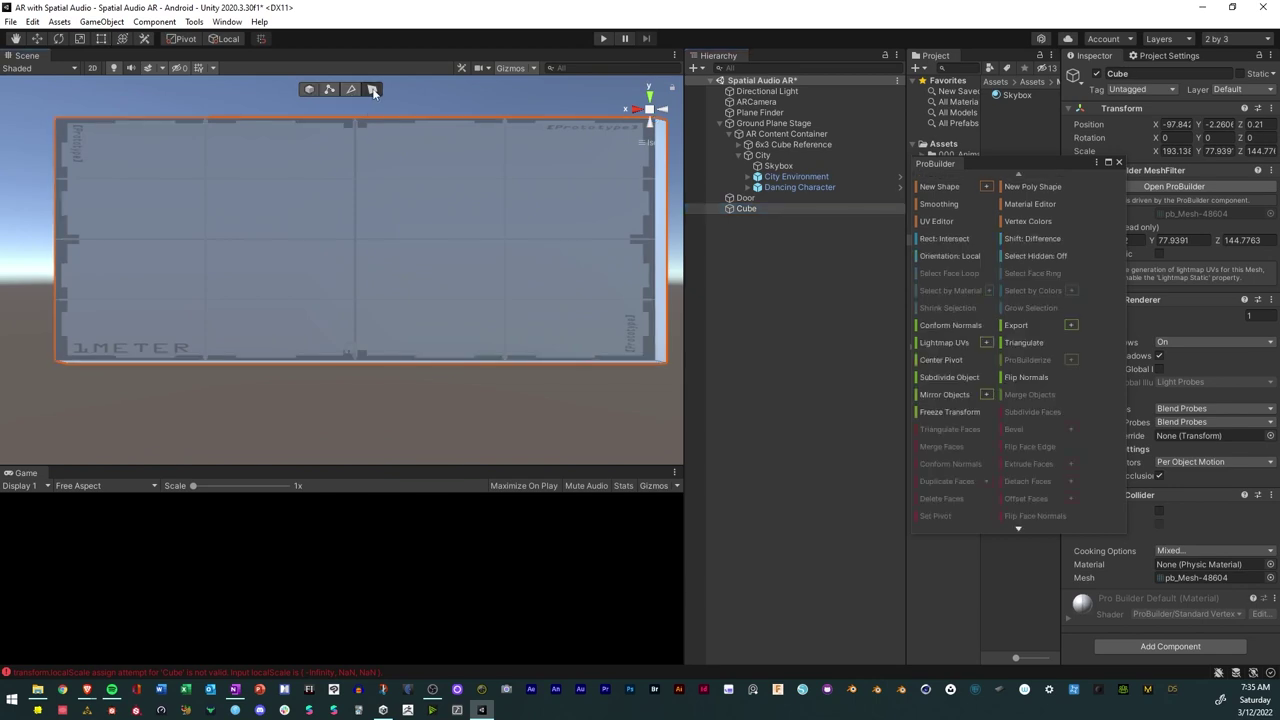
{"action": "left_click", "coordinate": [424, 249]}
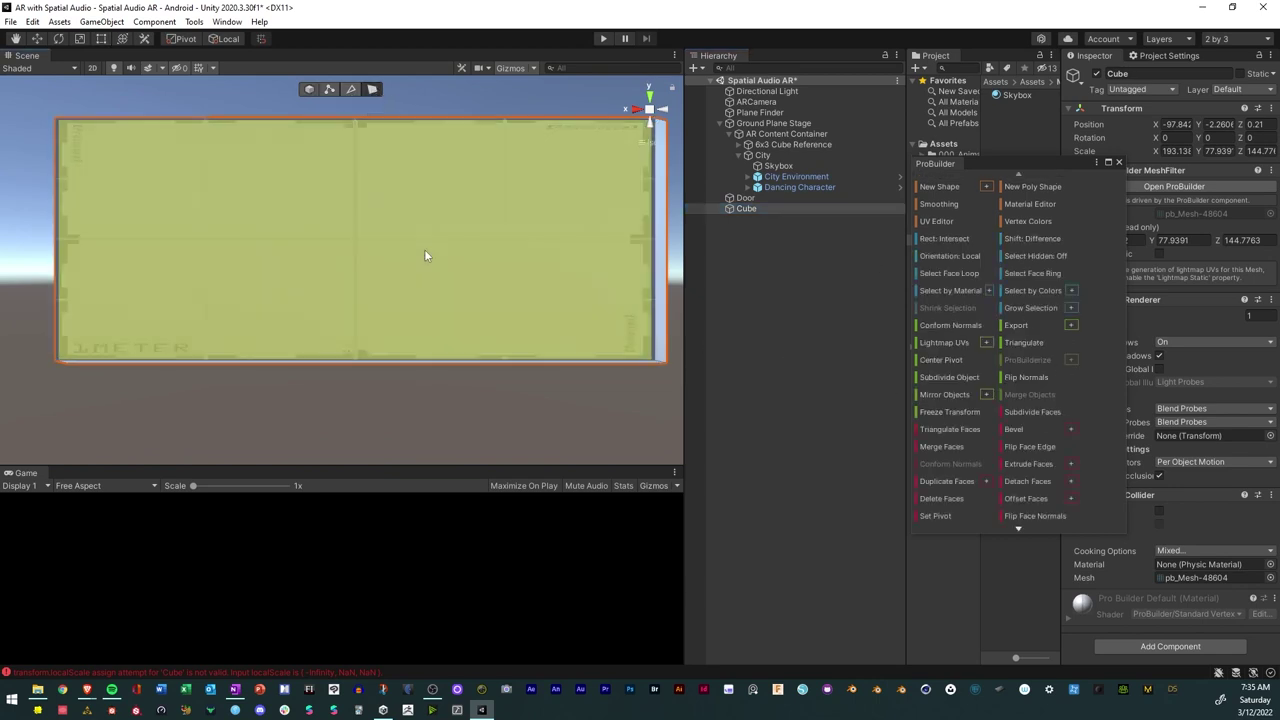
{"action": "mouse_move", "coordinate": [563, 414]}
{"action": "left_mouse_down", "text": "alt"}
{"action": "mouse_move", "coordinate": [329, 416]}
{"action": "mouse_move", "coordinate": [571, 404]}
{"action": "left_mouse_up", "text": "alt"}
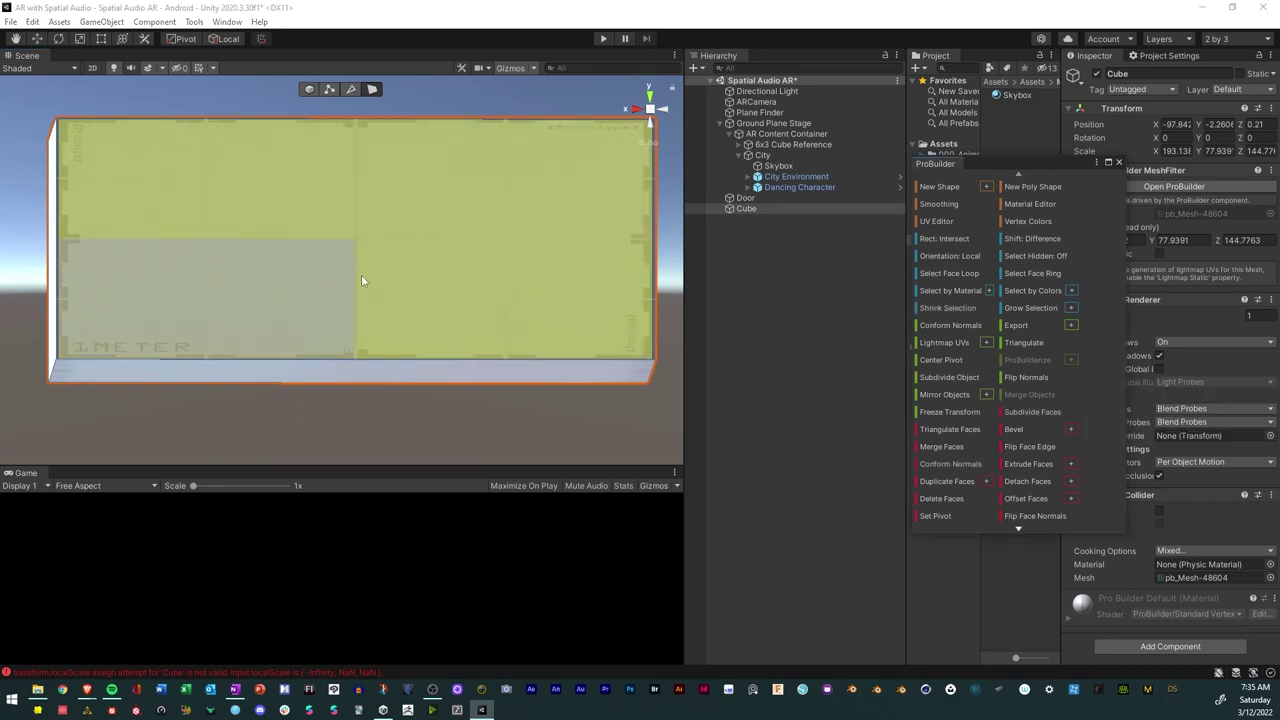
{"action": "left_click", "coordinate": [325, 316]}
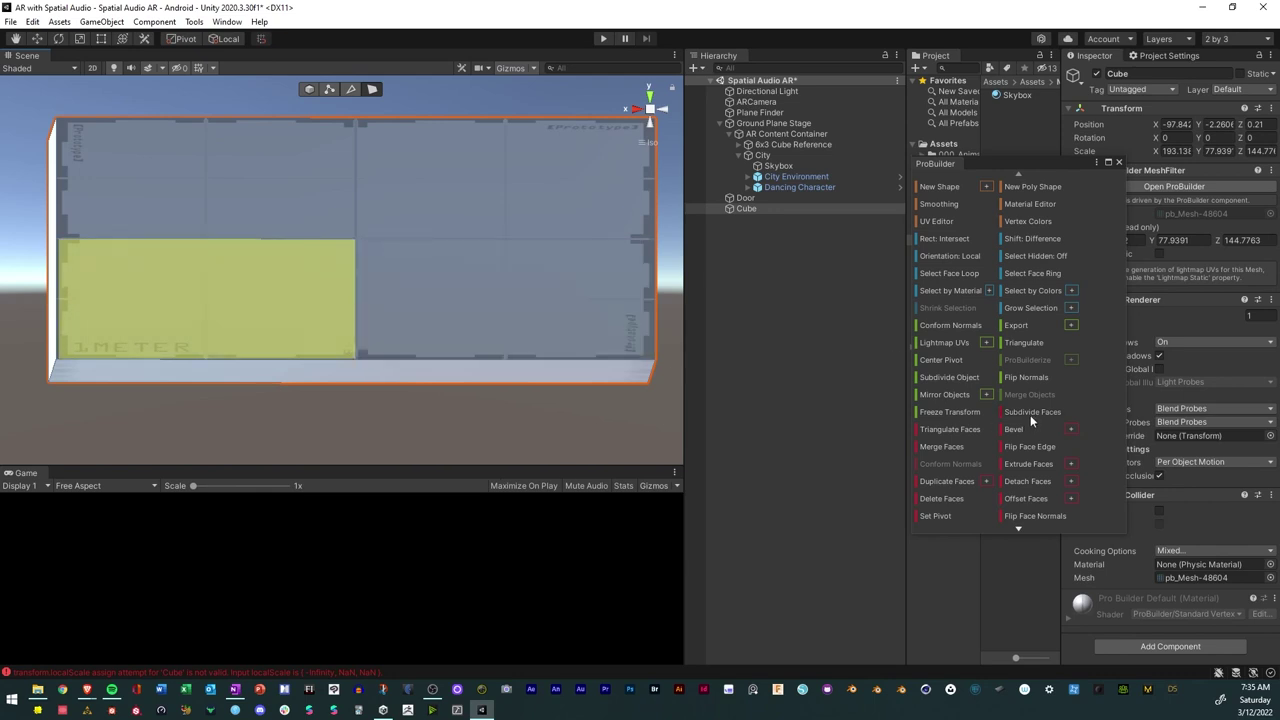
{"action": "left_click", "coordinate": [290, 321]}
{"action": "scroll", "coordinate": [274, 336], "scroll_direction": "up", "scroll_amount": 5}
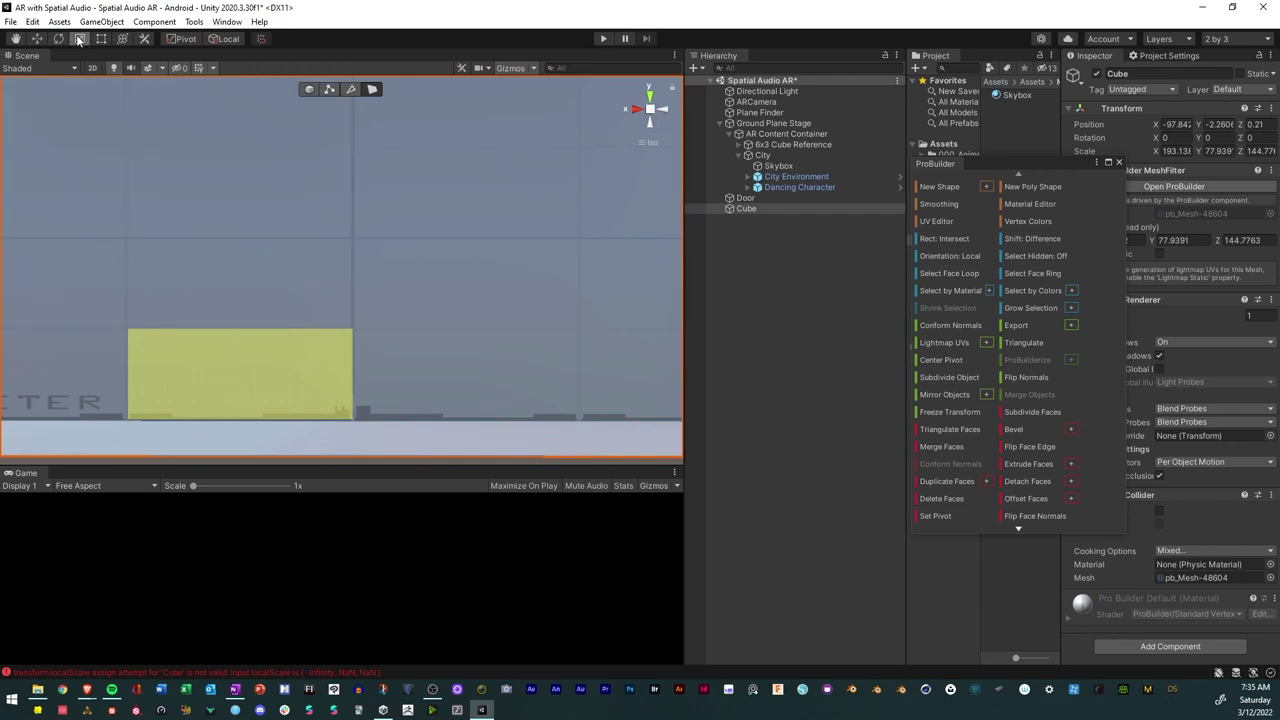
{"action": "left_click_drag", "start_coordinate": [185, 377], "coordinate": [201, 339]}
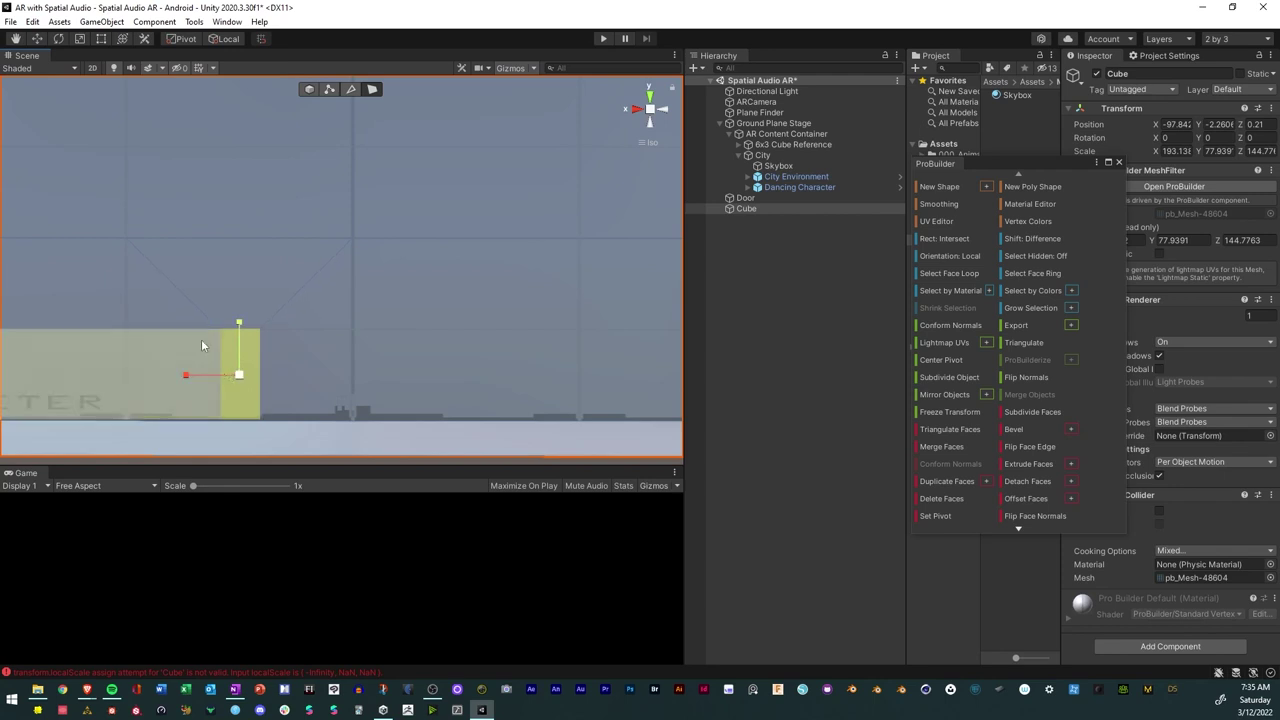
{"action": "left_click", "coordinate": [37, 39]}
{"action": "left_click_drag", "start_coordinate": [193, 376], "coordinate": [305, 383]}
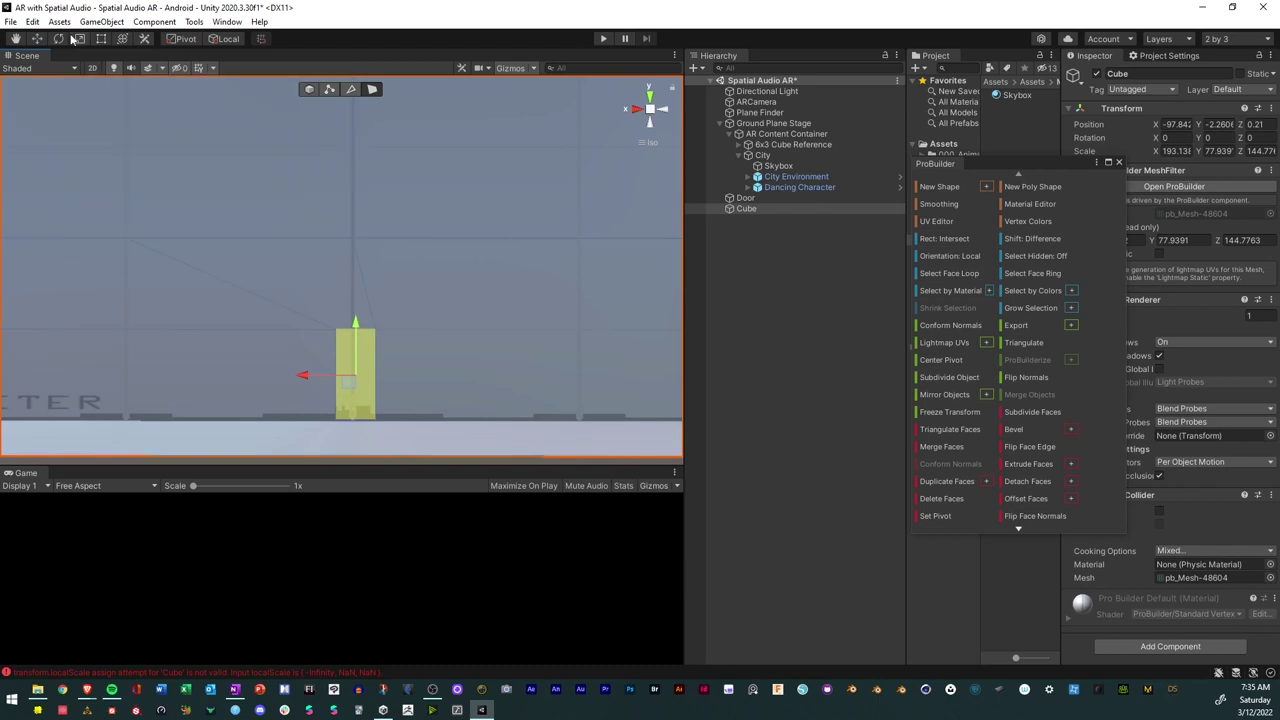
Shrink the Cube's height, lower it slightly, and select the Door.
{"action": "left_click", "coordinate": [80, 39]}
{"action": "left_click_drag", "start_coordinate": [356, 324], "coordinate": [357, 345]}
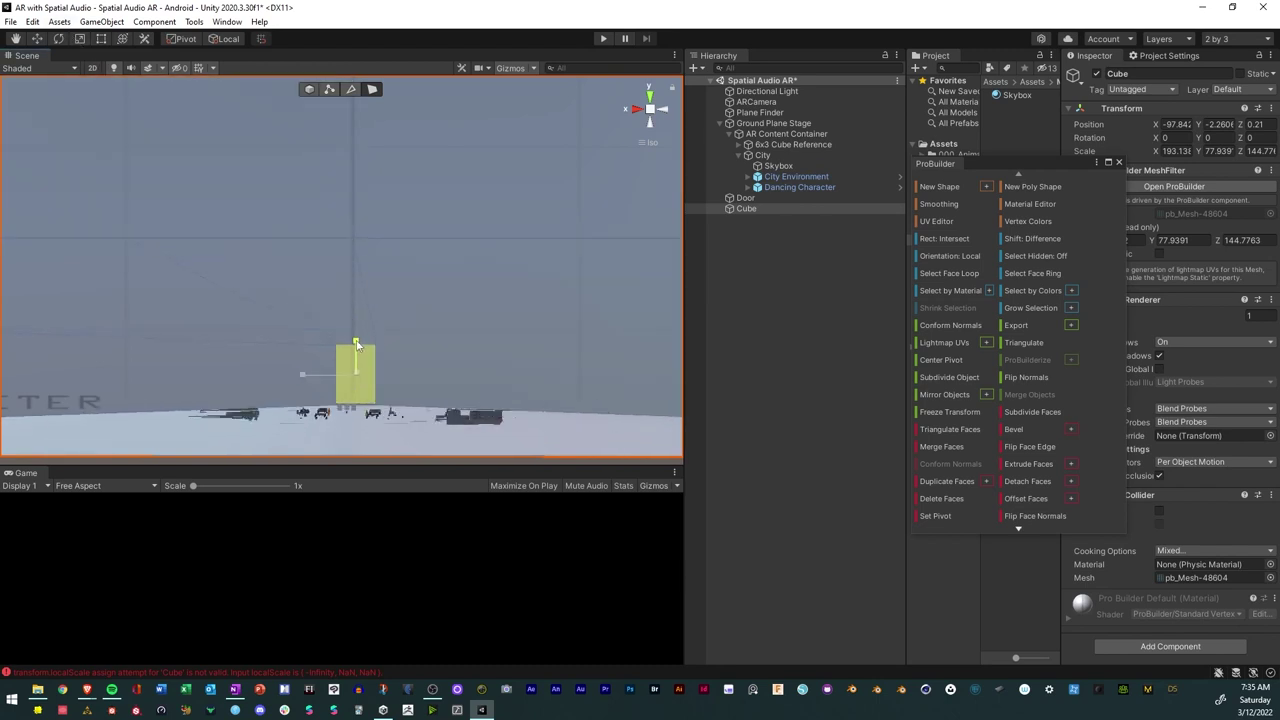
{"action": "left_click_drag", "start_coordinate": [356, 344], "coordinate": [355, 352]}
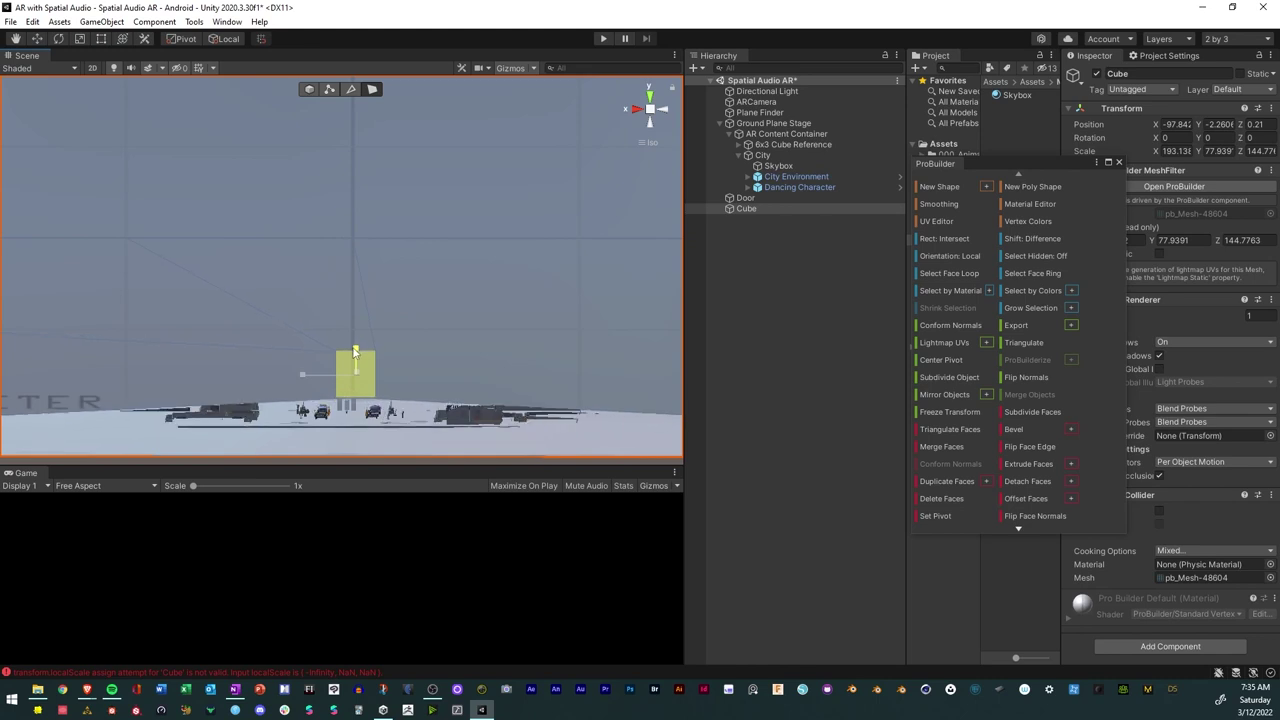
{"action": "left_click", "coordinate": [37, 40]}
{"action": "left_click_drag", "start_coordinate": [355, 325], "coordinate": [355, 343]}
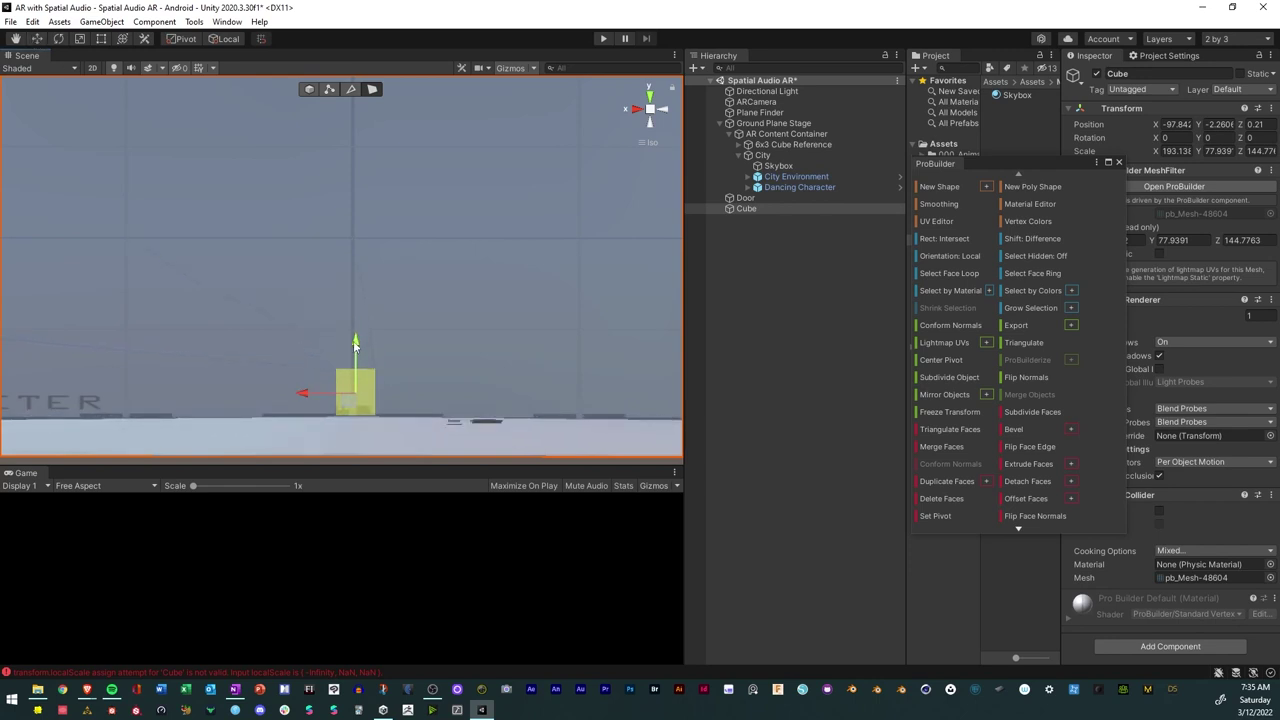
{"action": "left_click", "coordinate": [752, 199]}
Frame the Door, then select a Cube face and narrow it horizontally.
{"action": "key", "text": "f"}
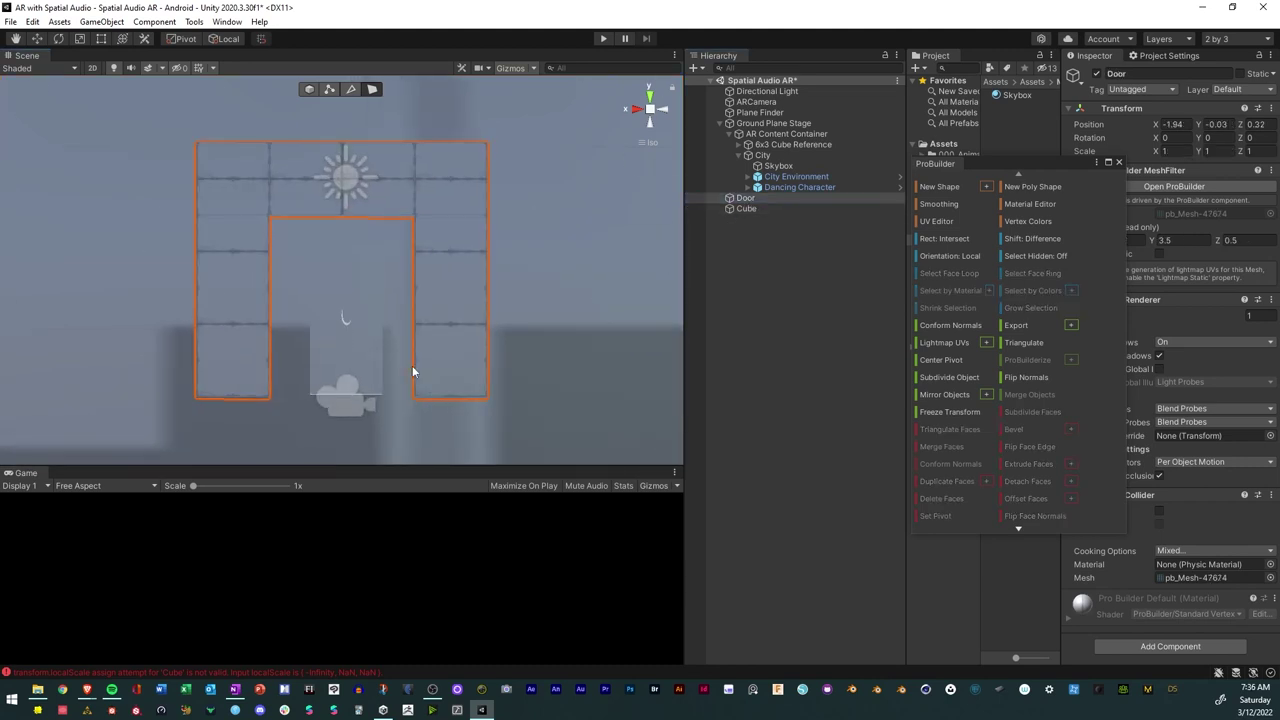
{"action": "left_click_drag", "start_coordinate": [454, 303], "coordinate": [444, 290], "text": "alt"}
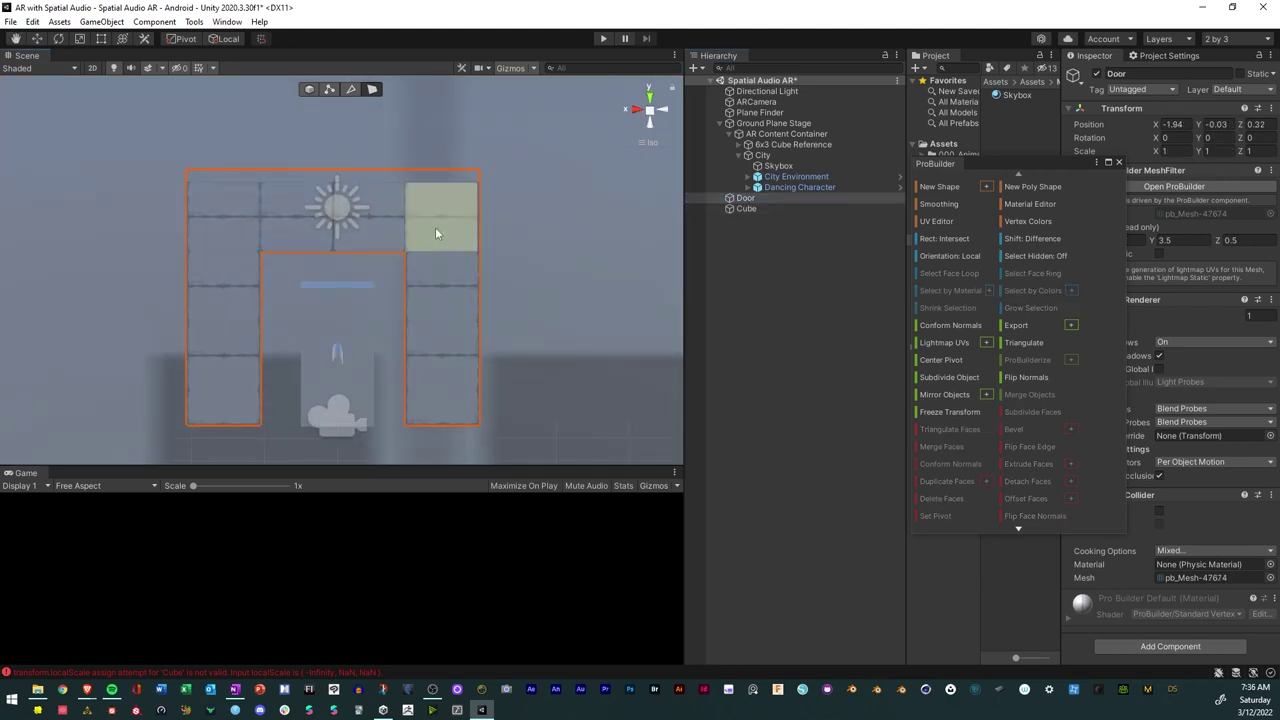
{"action": "scroll", "coordinate": [438, 224], "scroll_direction": "down", "scroll_amount": 4}
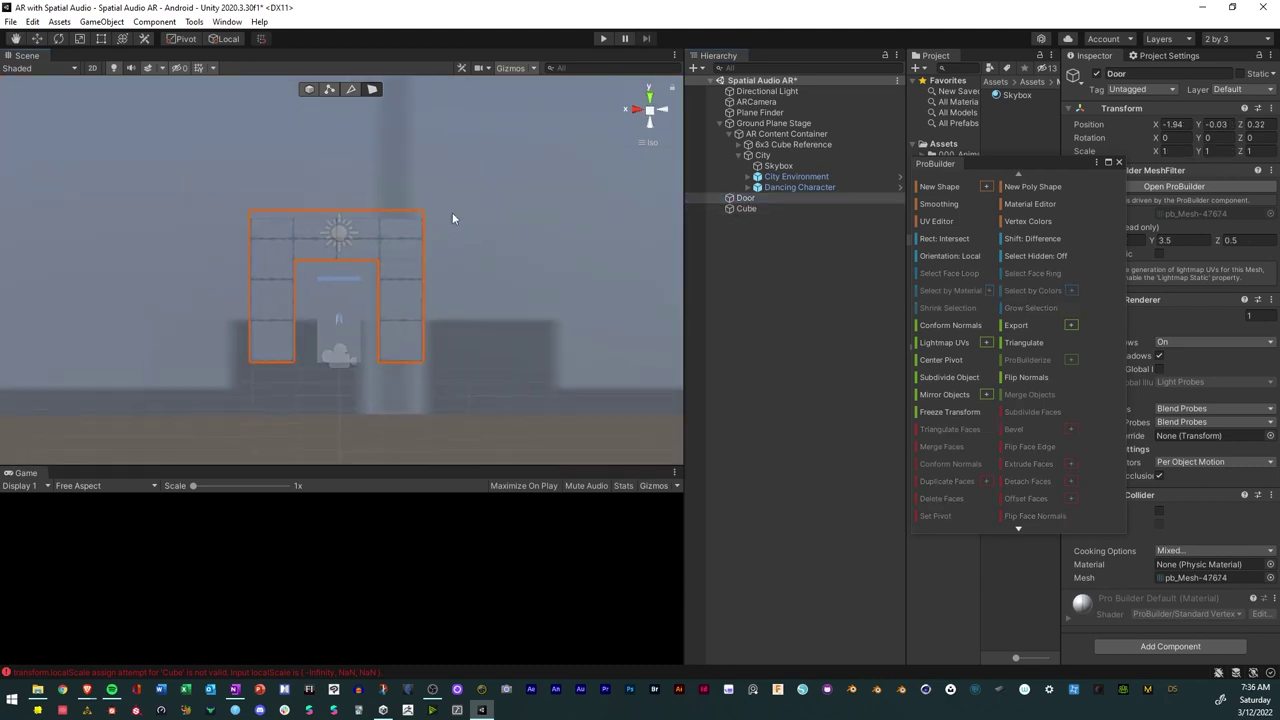
{"action": "left_click", "coordinate": [748, 207]}
{"action": "left_click", "coordinate": [404, 194]}
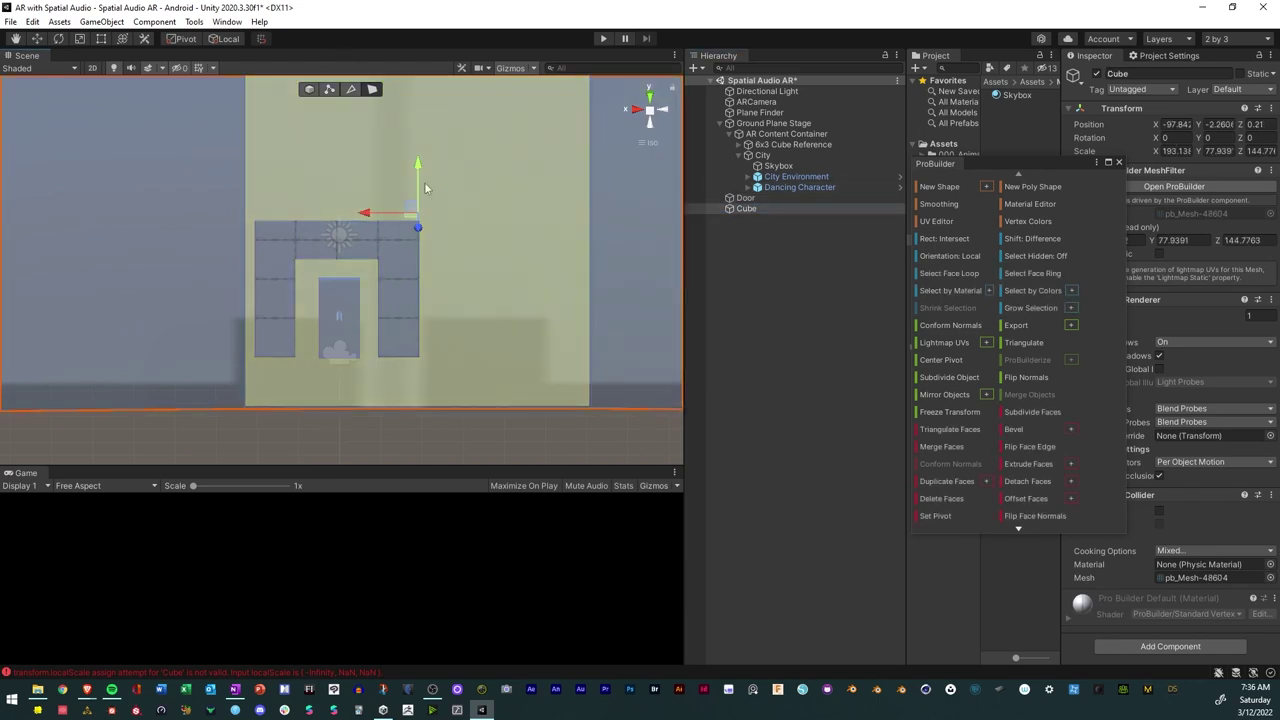
{"action": "left_click", "coordinate": [79, 39]}
{"action": "left_click_drag", "start_coordinate": [363, 213], "coordinate": [392, 280]}
{"action": "left_click", "coordinate": [37, 38]}
In Front view, move the selected face down to the ground and widen it around the door.
{"action": "left_click", "coordinate": [650, 110]}
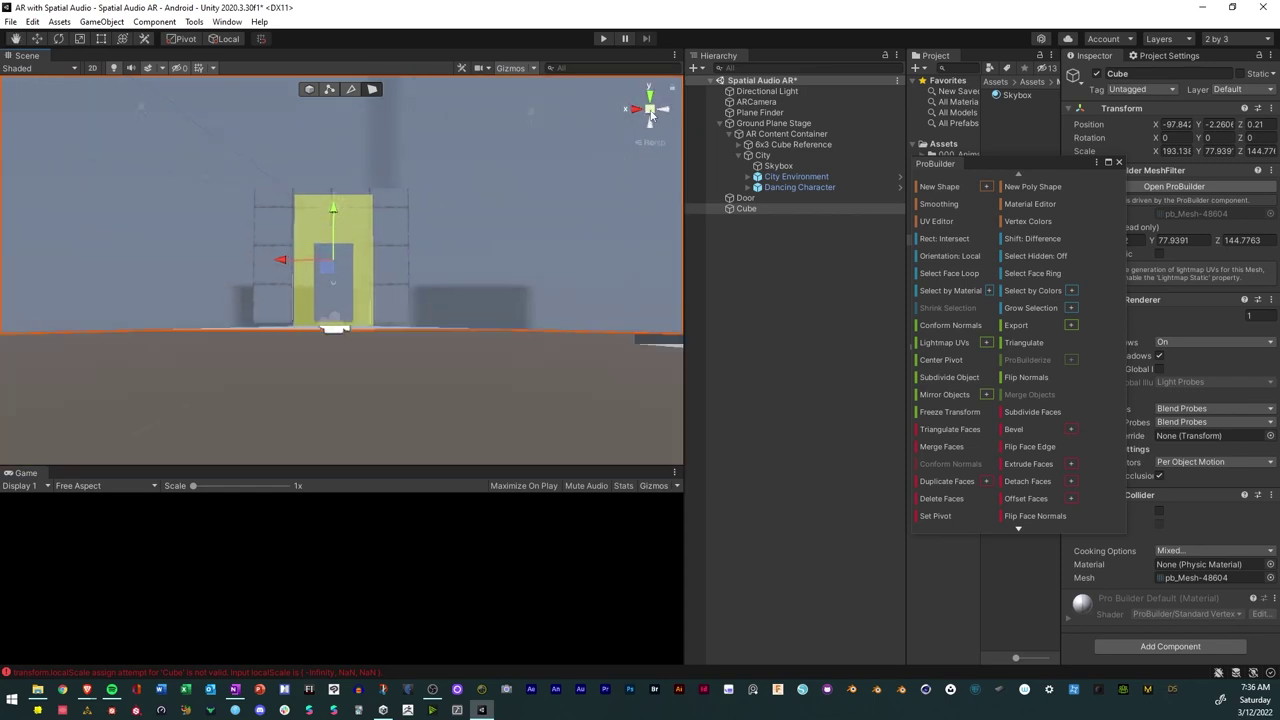
{"action": "left_click", "coordinate": [669, 115]}
{"action": "left_click", "coordinate": [637, 113]}
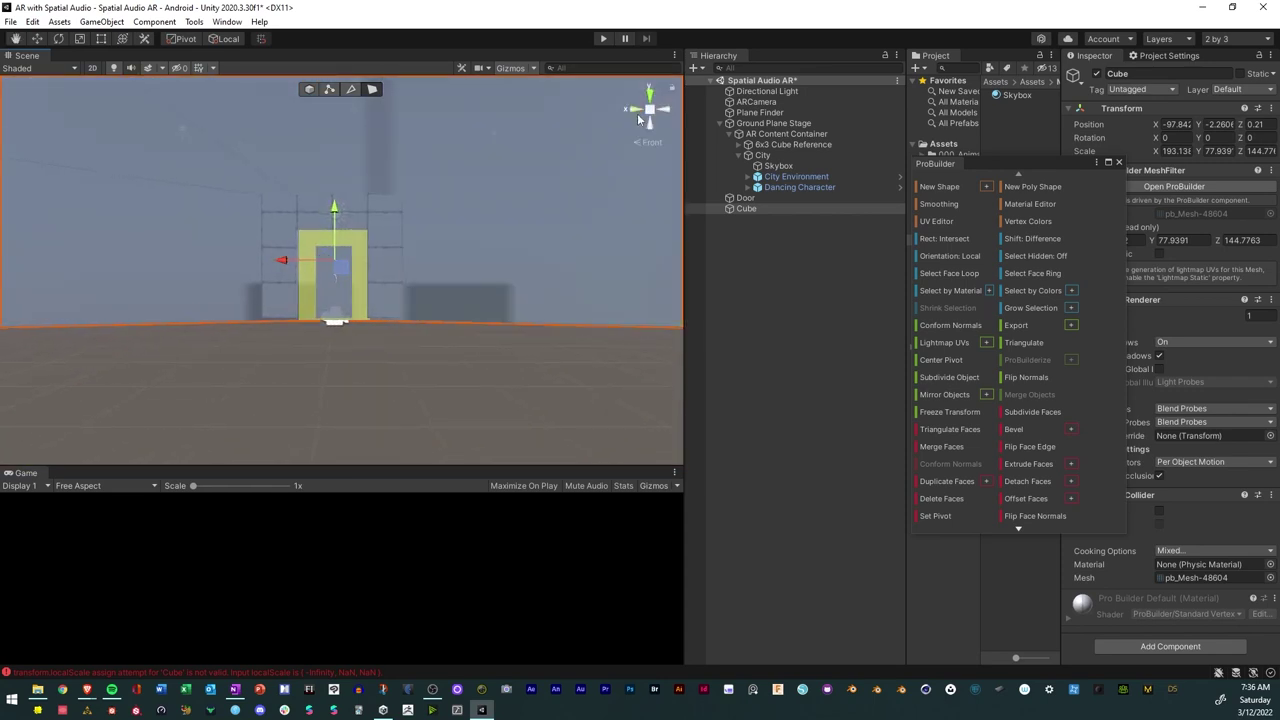
{"action": "scroll", "coordinate": [209, 354], "scroll_direction": "up", "scroll_amount": 2}
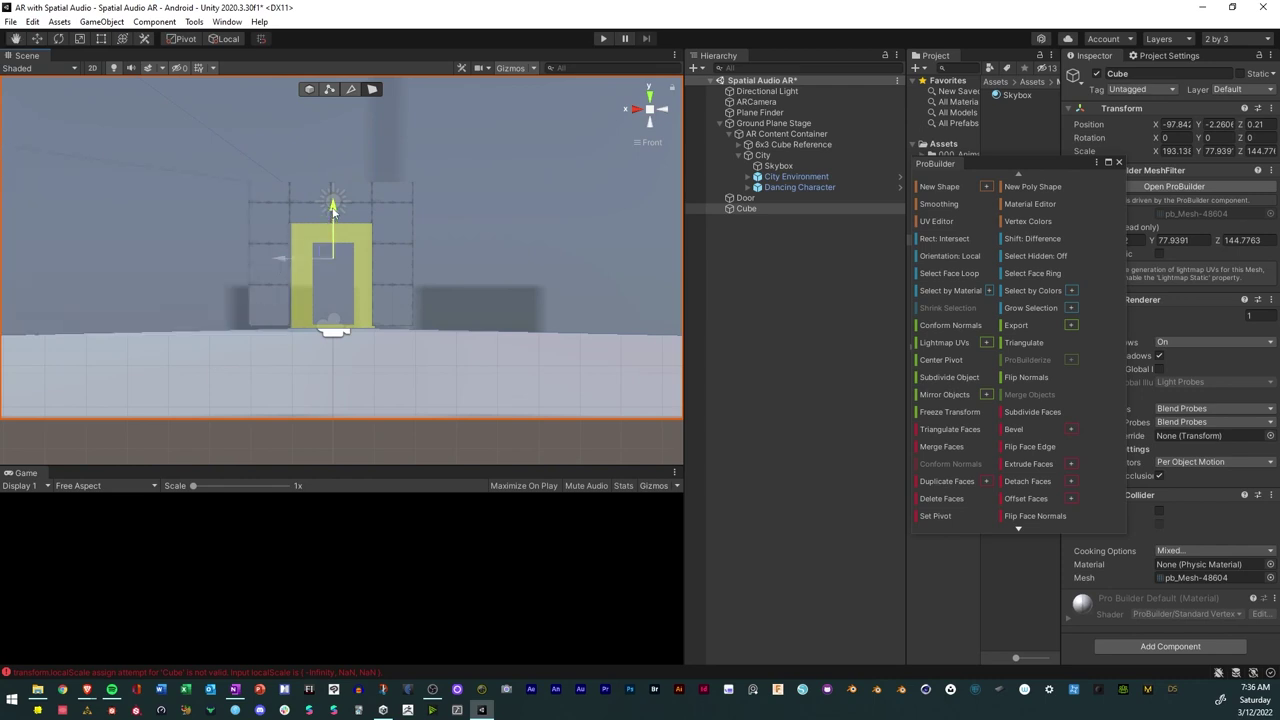
{"action": "left_click_drag", "start_coordinate": [333, 209], "coordinate": [311, 297]}
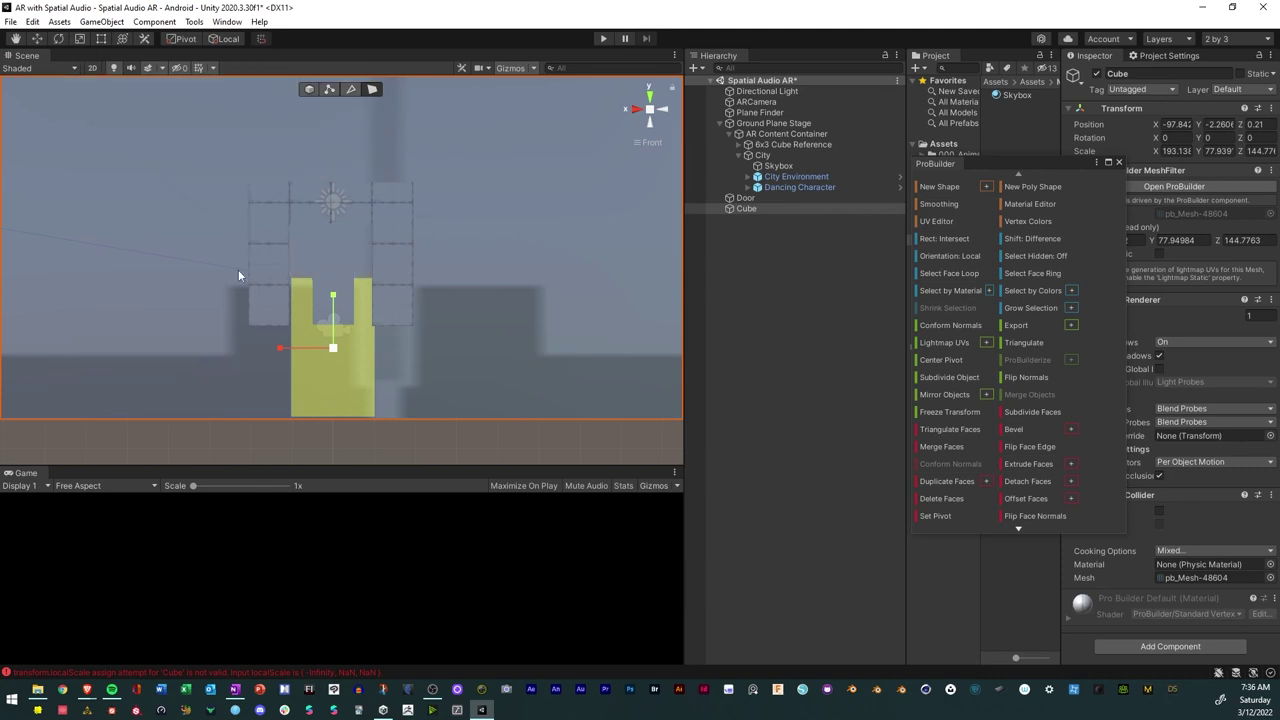
{"action": "left_click_drag", "start_coordinate": [276, 351], "coordinate": [266, 347]}
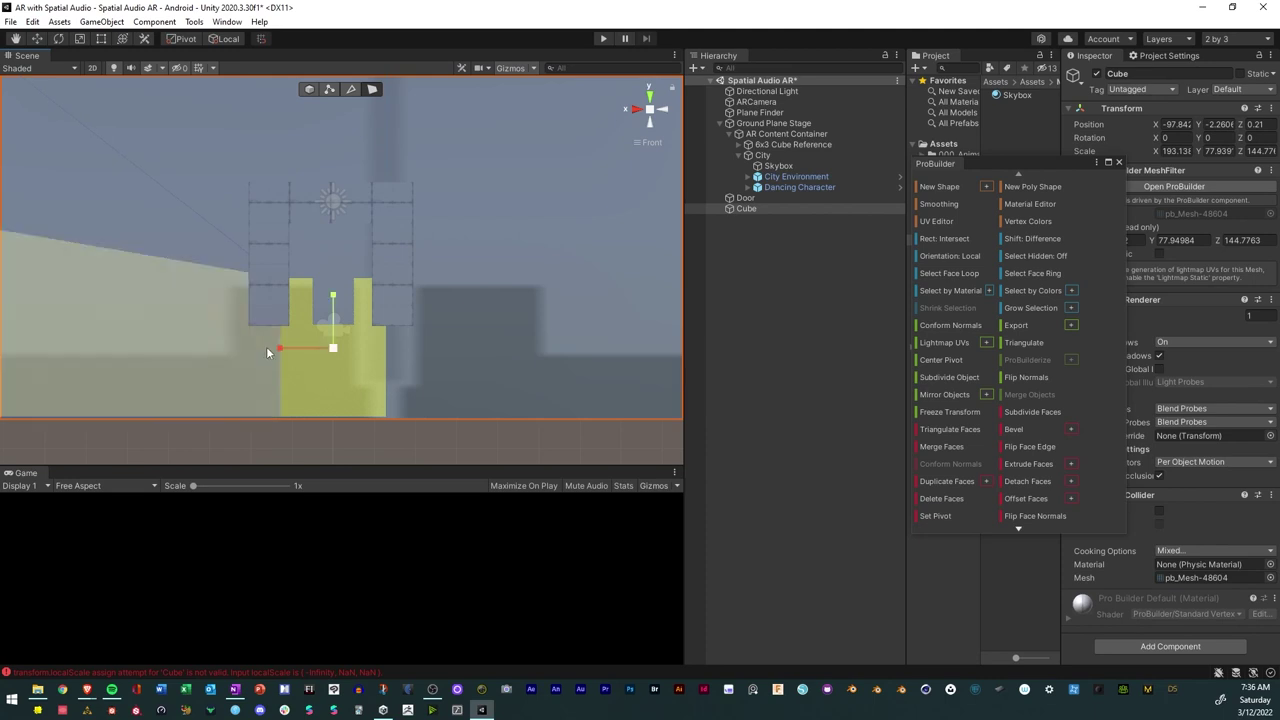
{"action": "left_click", "coordinate": [350, 89]}
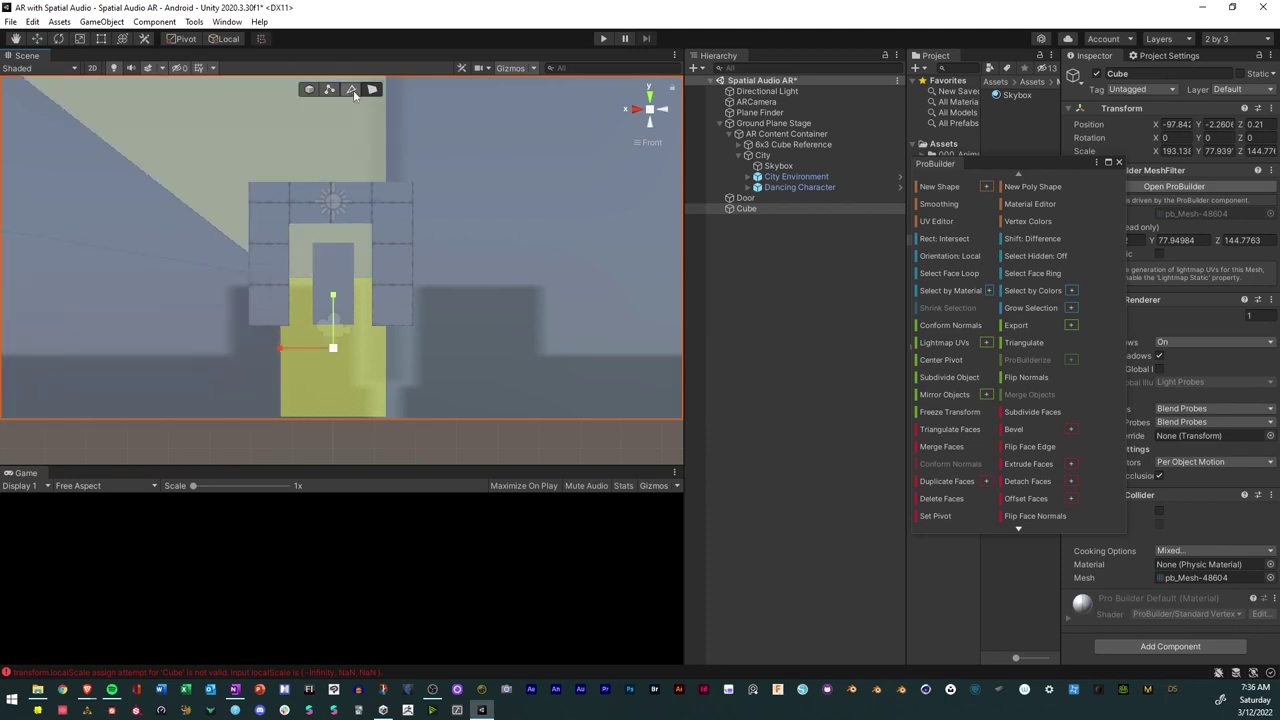
{"action": "left_click", "coordinate": [366, 280]}
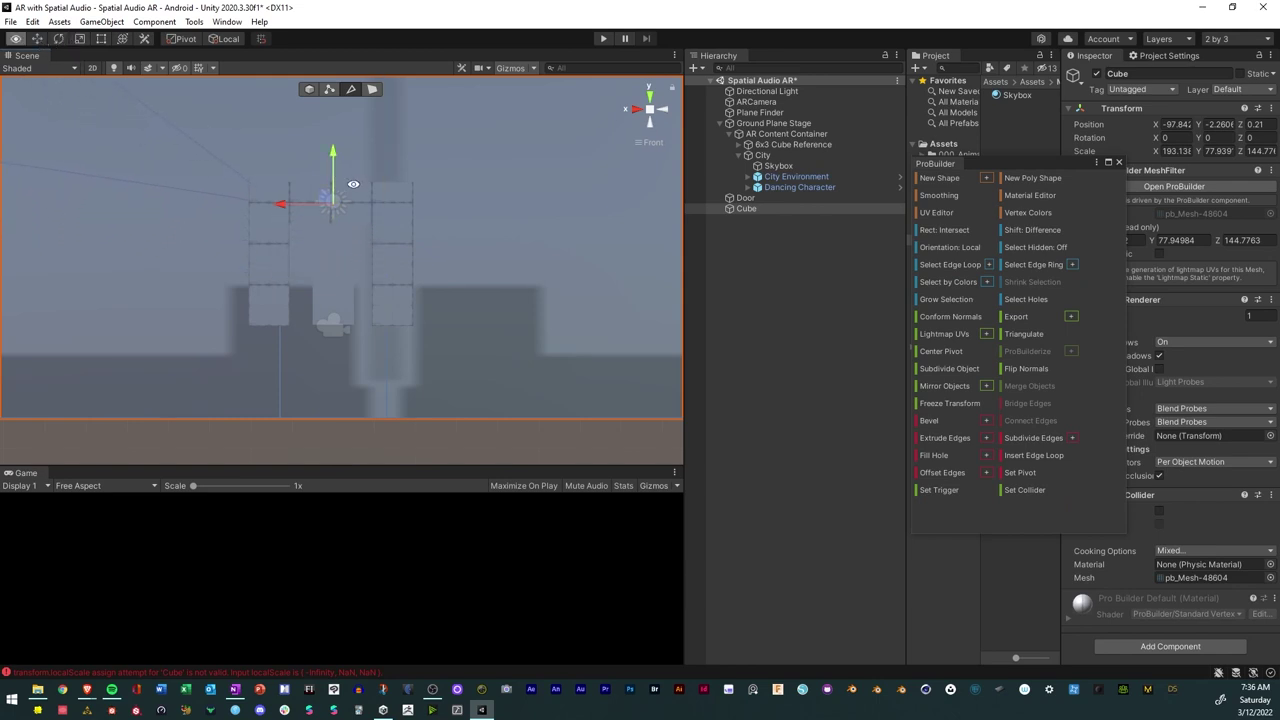
Delete the Cube's face filling the doorway in face mode, opening a passage through the front wall.
{"action": "left_click_drag", "start_coordinate": [353, 184], "coordinate": [330, 392], "text": "alt"}
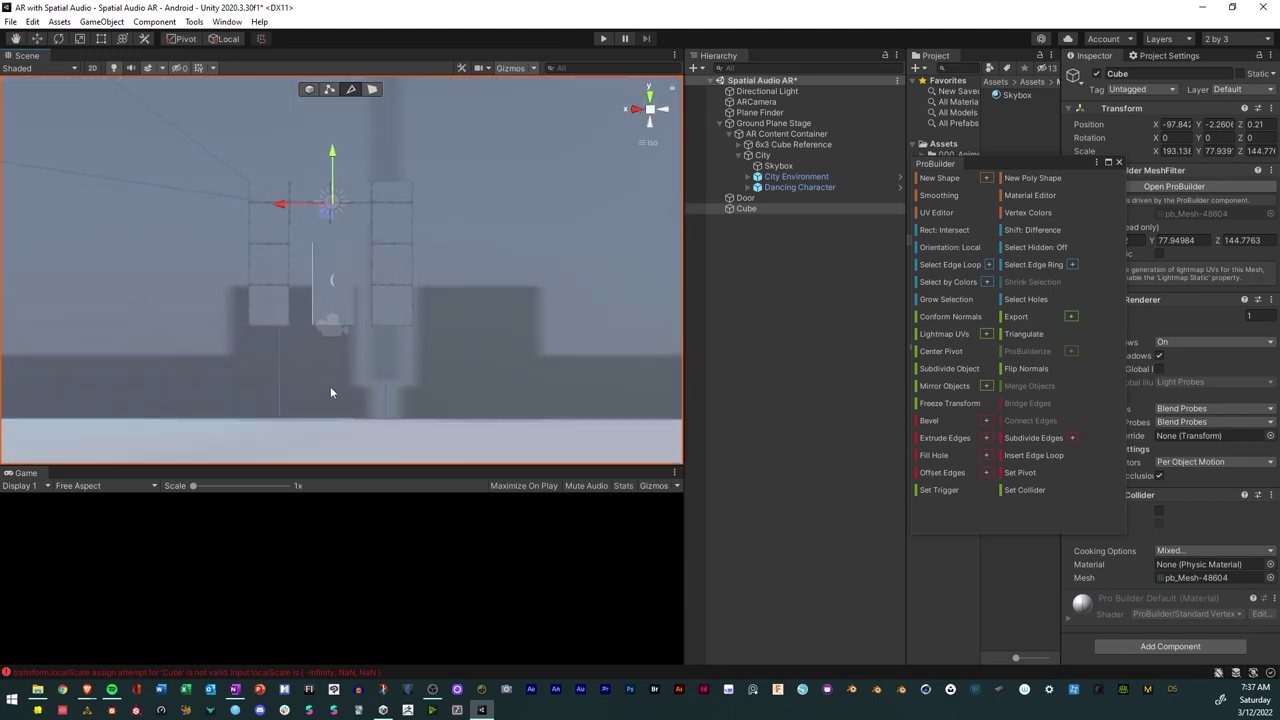
{"action": "left_click", "coordinate": [372, 89]}
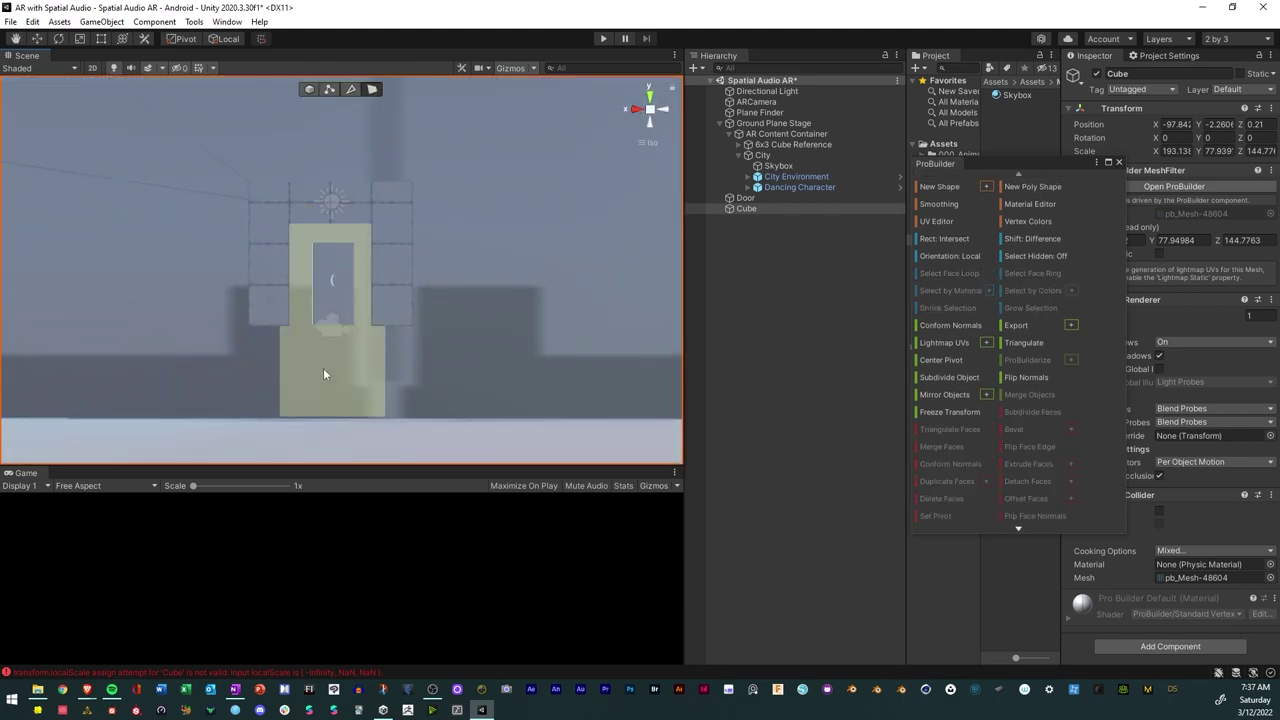
{"action": "left_click", "coordinate": [323, 374]}
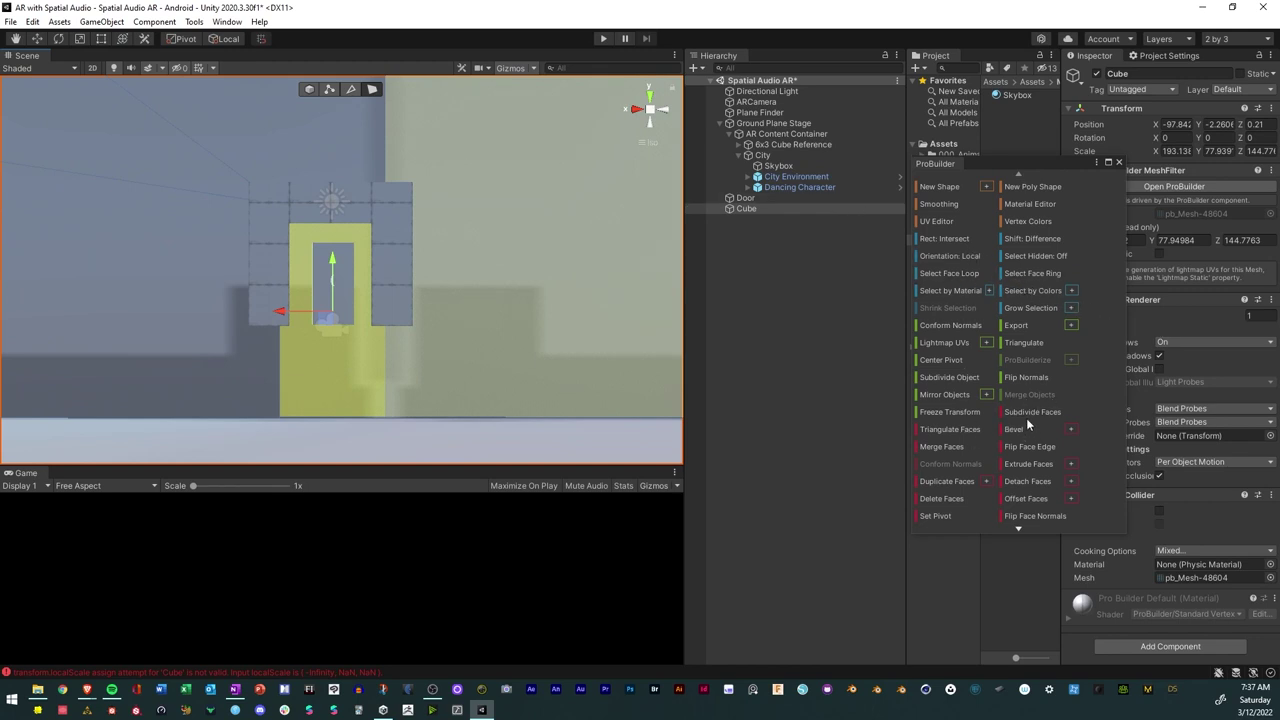
{"action": "left_click", "coordinate": [945, 499]}
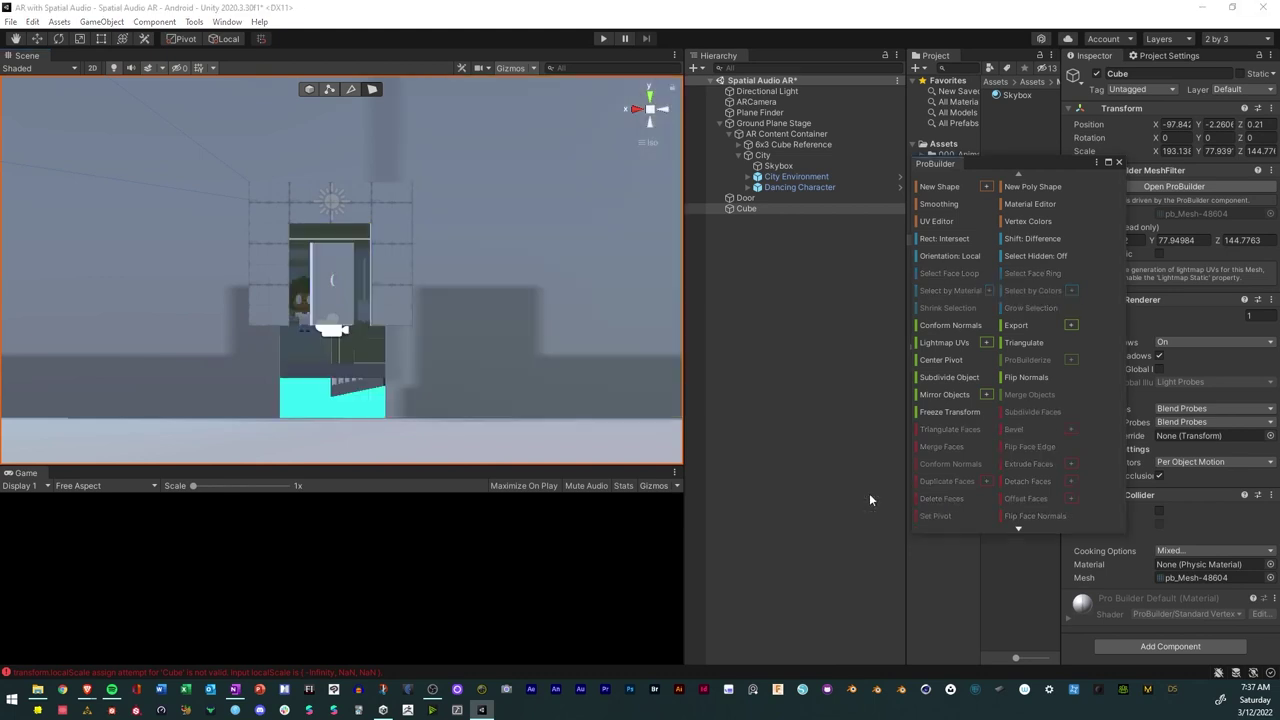
{"action": "left_click_drag", "start_coordinate": [430, 360], "coordinate": [339, 241], "text": "alt"}
{"action": "left_click", "coordinate": [409, 381]}
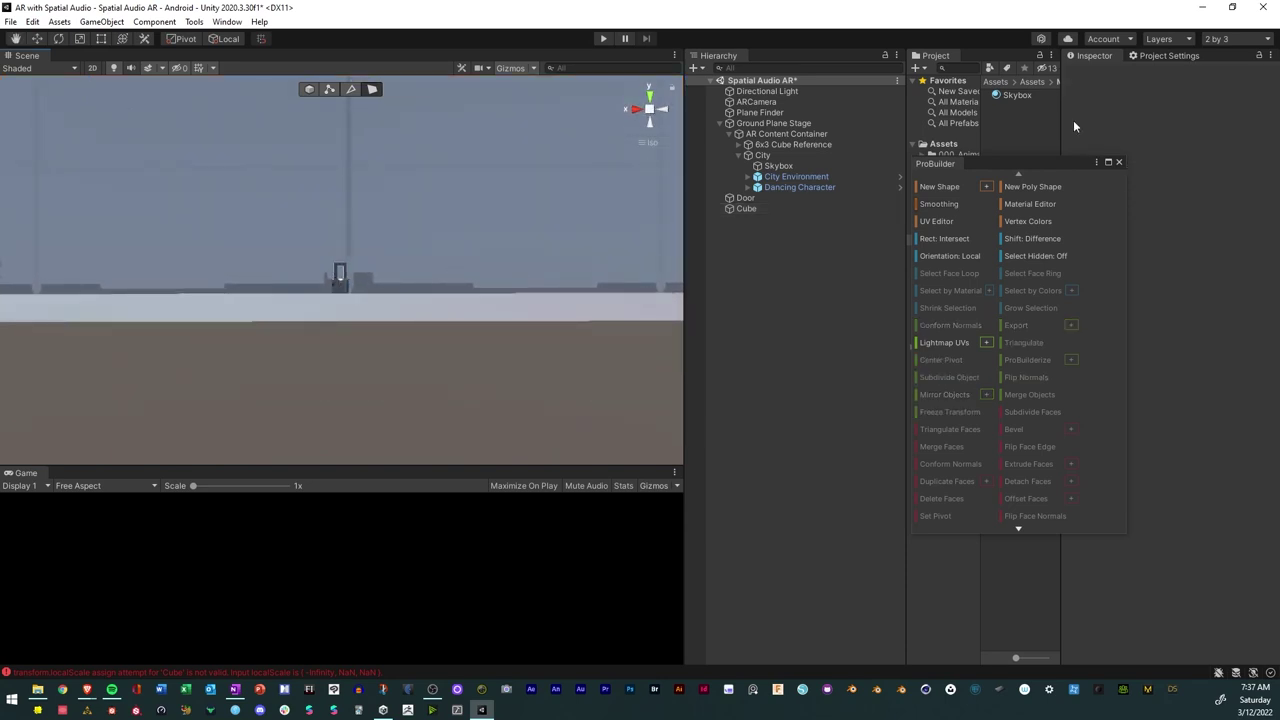
Close the floating ProBuilder window and inspect the Cube's new doorway opening from several angles.
{"action": "left_click", "coordinate": [1118, 163]}
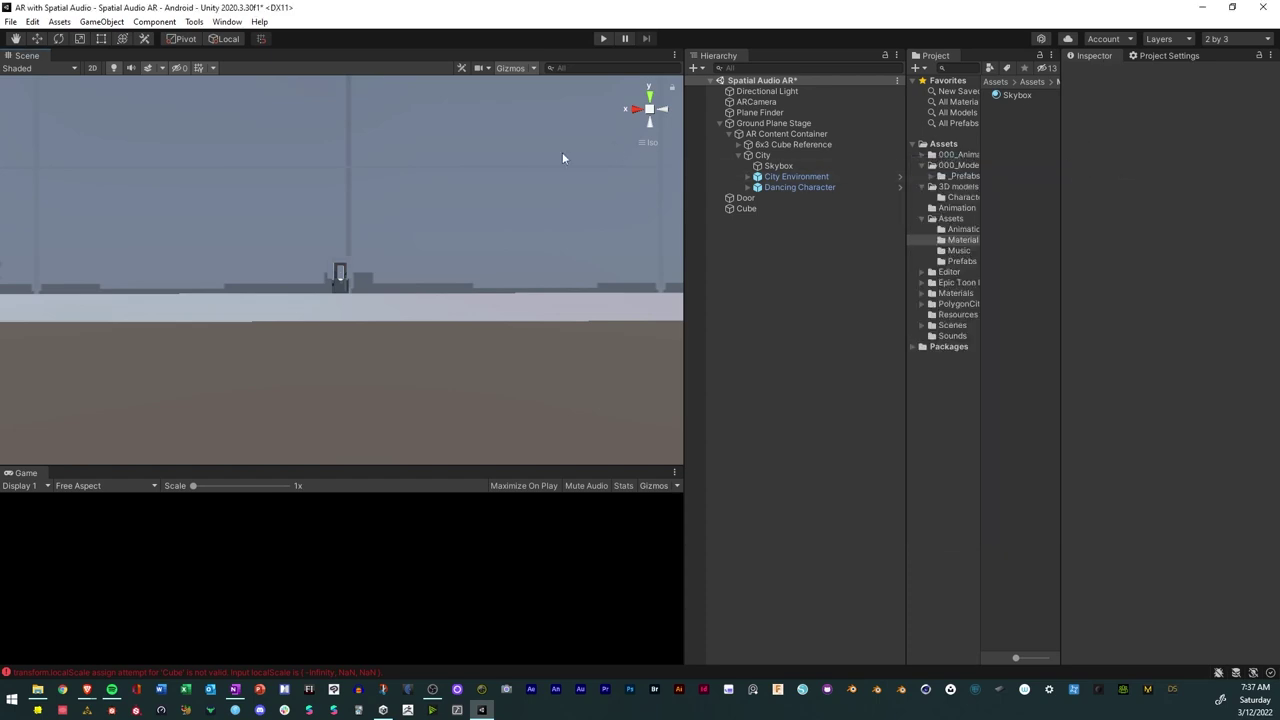
{"action": "scroll", "coordinate": [339, 271], "scroll_direction": "down", "scroll_amount": 6}
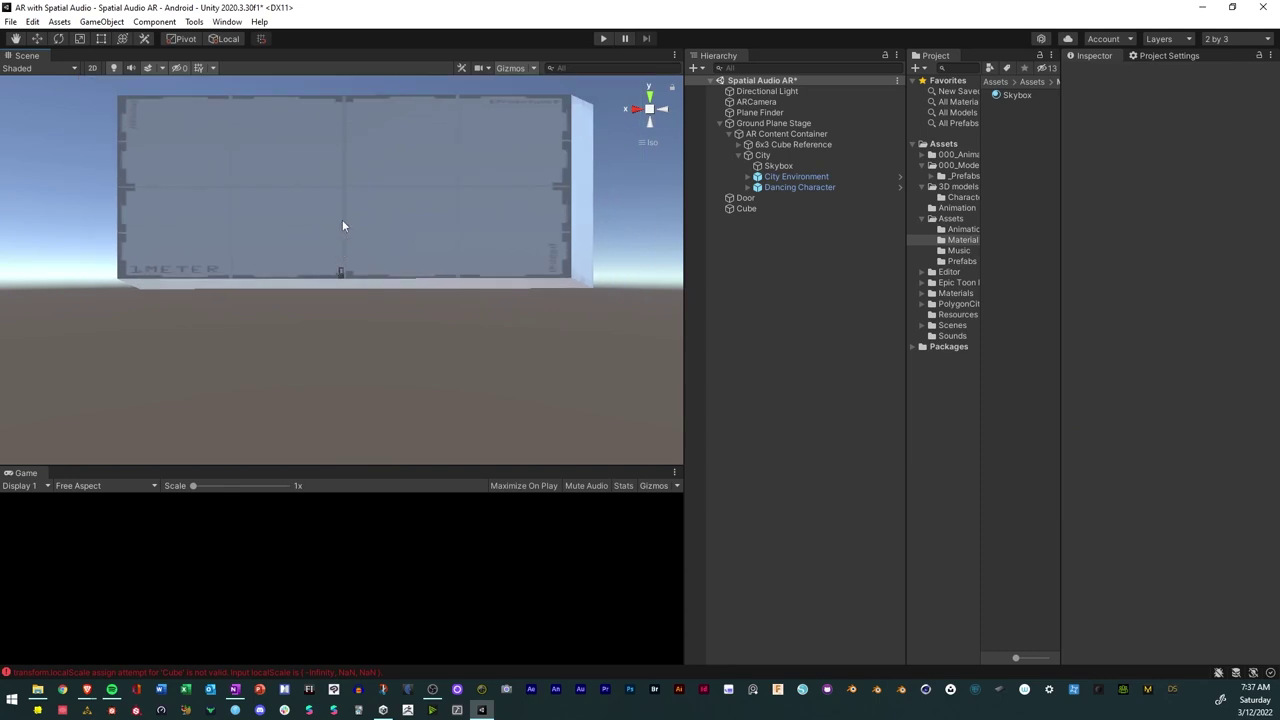
{"action": "left_click_drag", "start_coordinate": [362, 274], "coordinate": [400, 260], "text": "alt"}
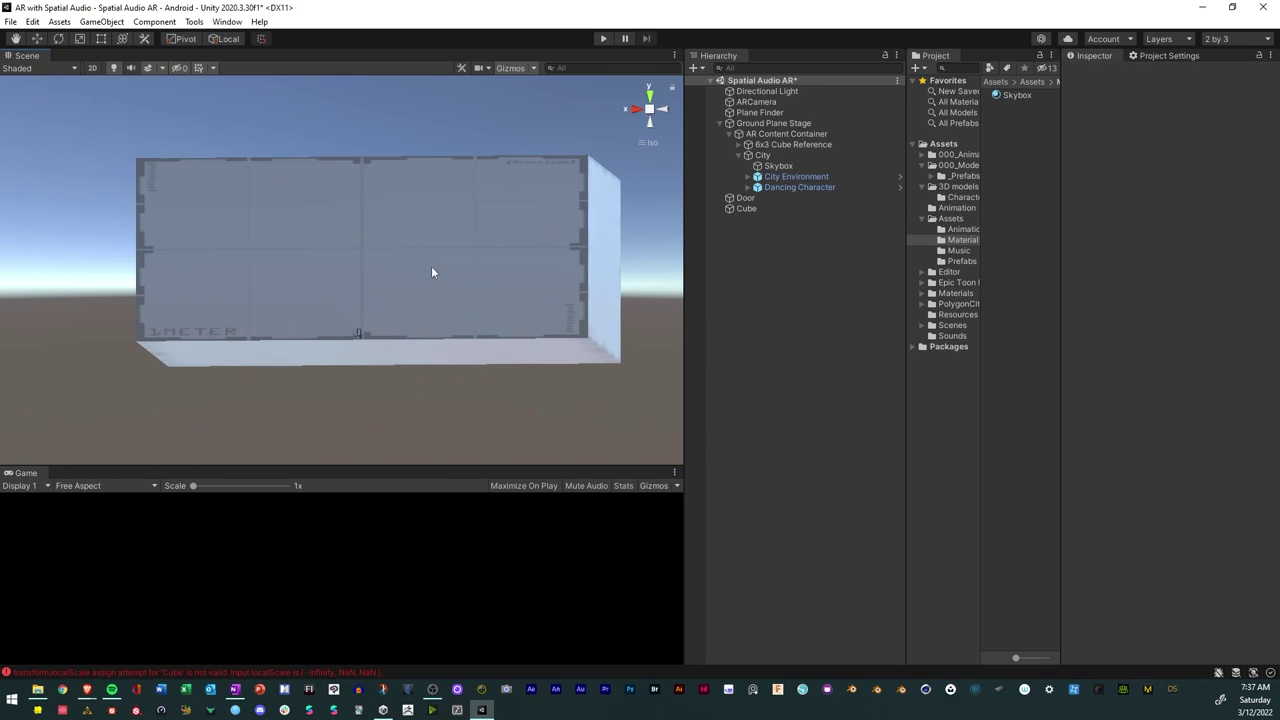
{"action": "right_click_drag", "start_coordinate": [336, 221], "coordinate": [354, 262]}
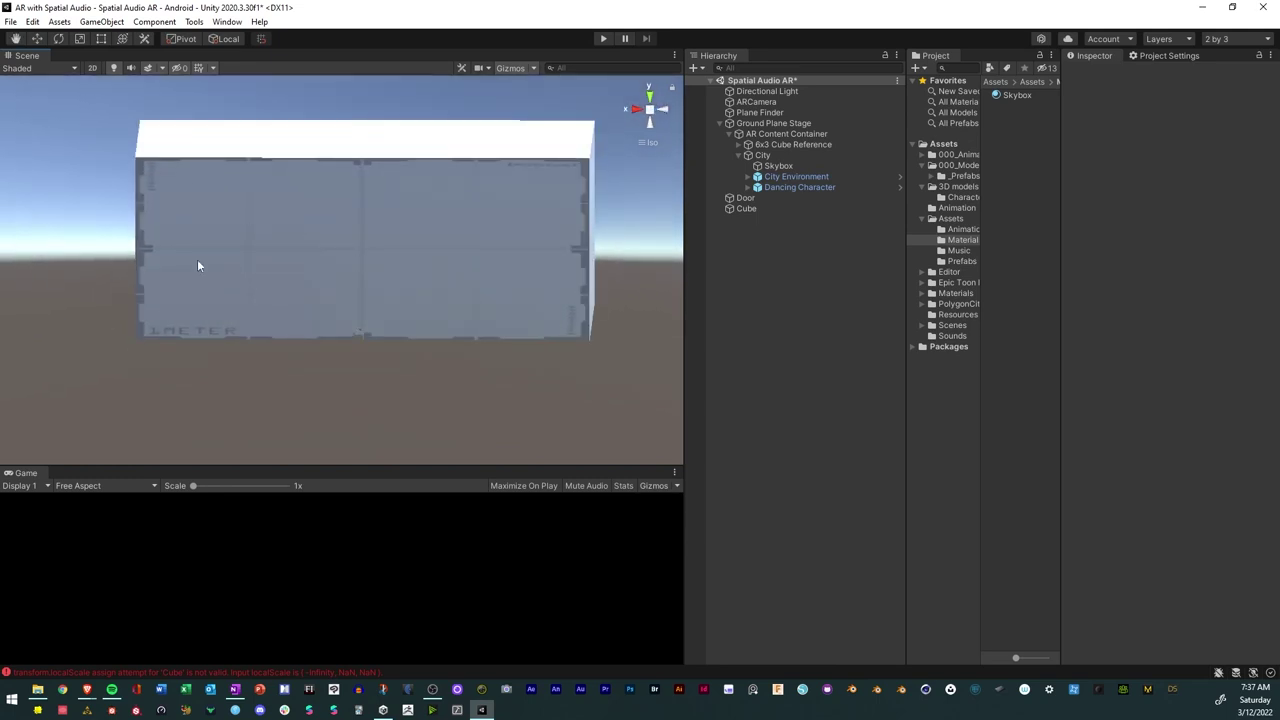
{"action": "scroll", "coordinate": [364, 240], "scroll_direction": "up", "scroll_amount": 4}
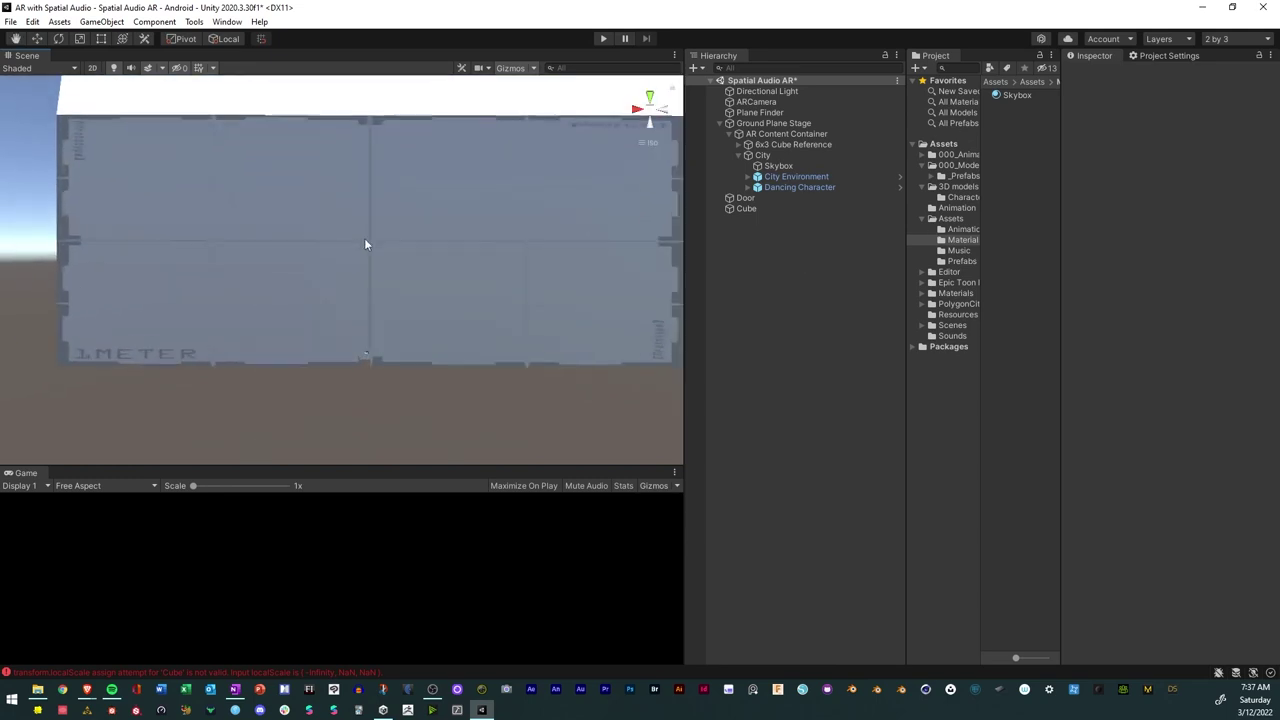
{"action": "right_click_drag", "start_coordinate": [411, 289], "coordinate": [425, 296]}
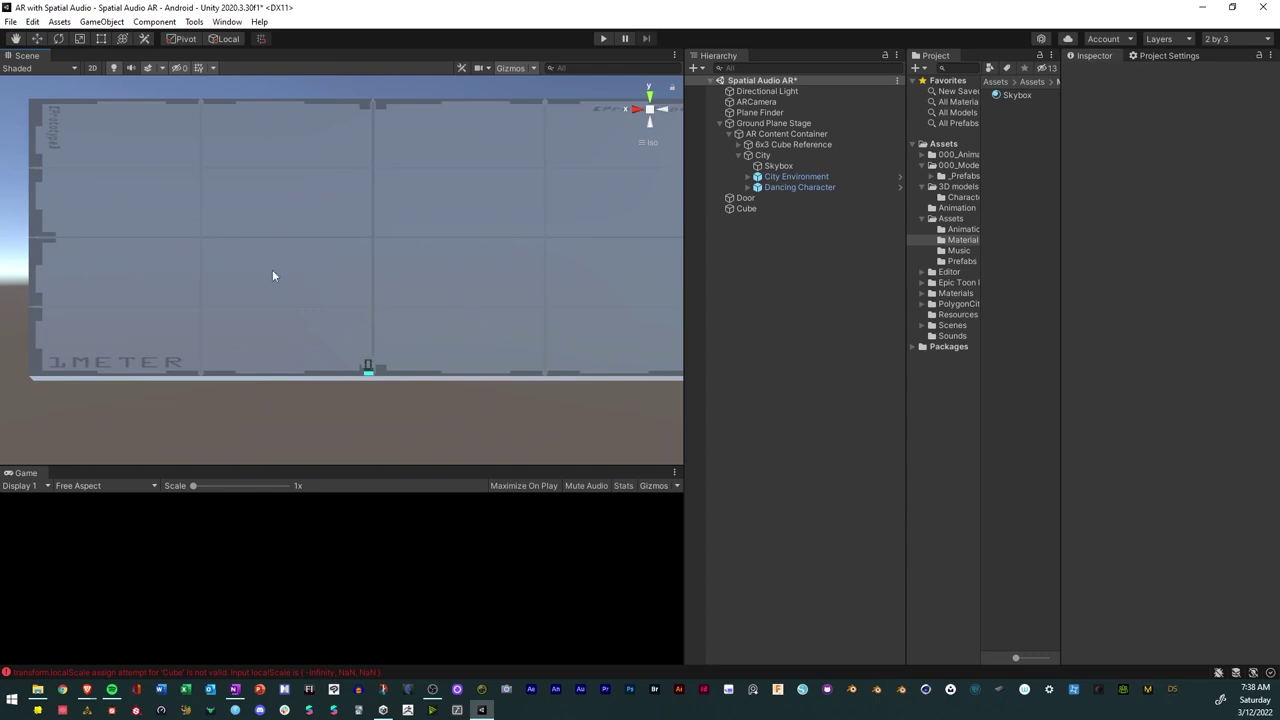
{"action": "middle_click_drag", "start_coordinate": [300, 316], "coordinate": [349, 323]}
{"action": "right_click_drag", "start_coordinate": [349, 323], "coordinate": [283, 372]}
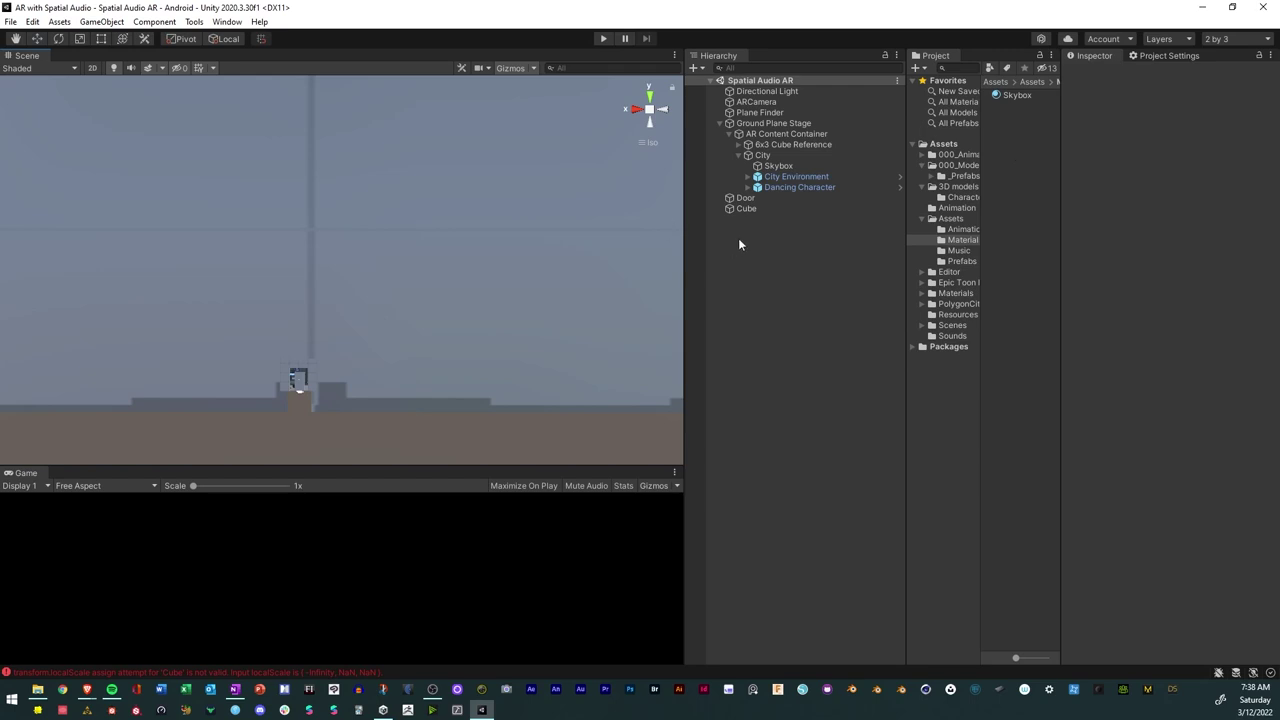
Rename the Cube in the Hierarchy to MAskCube.
{"action": "left_click", "coordinate": [746, 209]}
{"action": "left_click", "coordinate": [745, 209]}
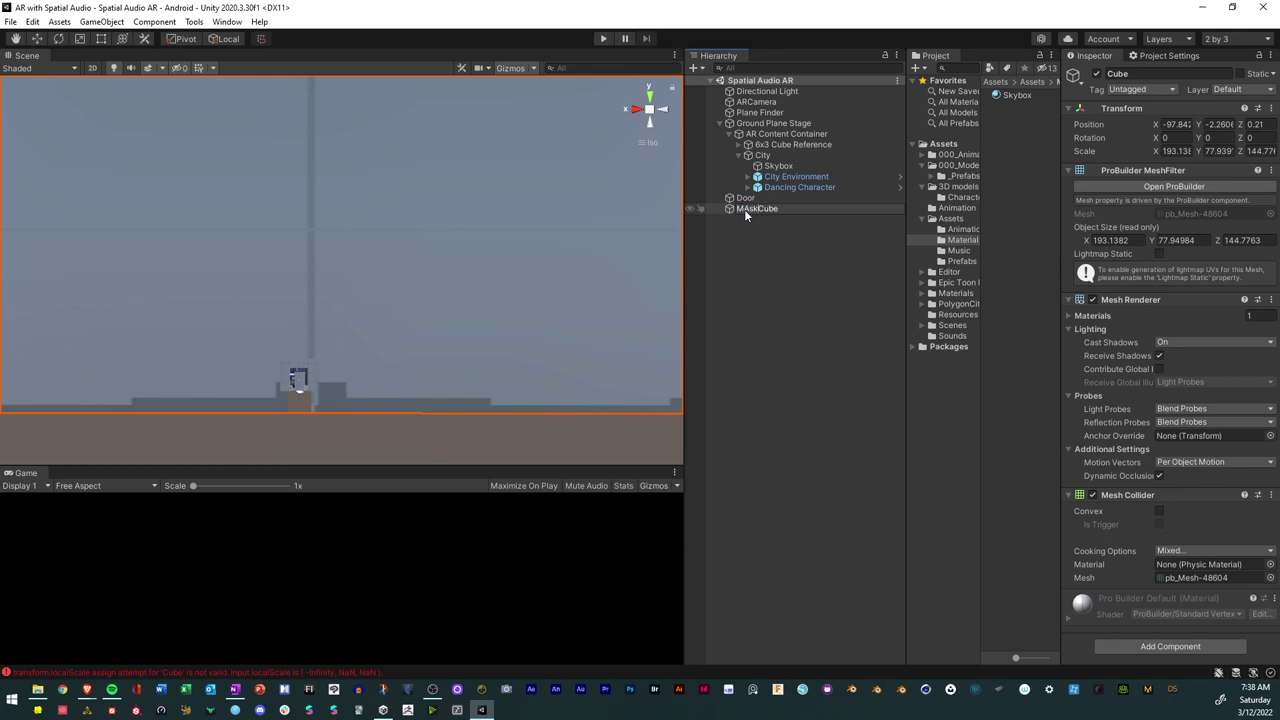
{"action": "left_click", "coordinate": [758, 226]}
Parent Door and MAskCube under the City object.
{"action": "left_click", "coordinate": [745, 198]}
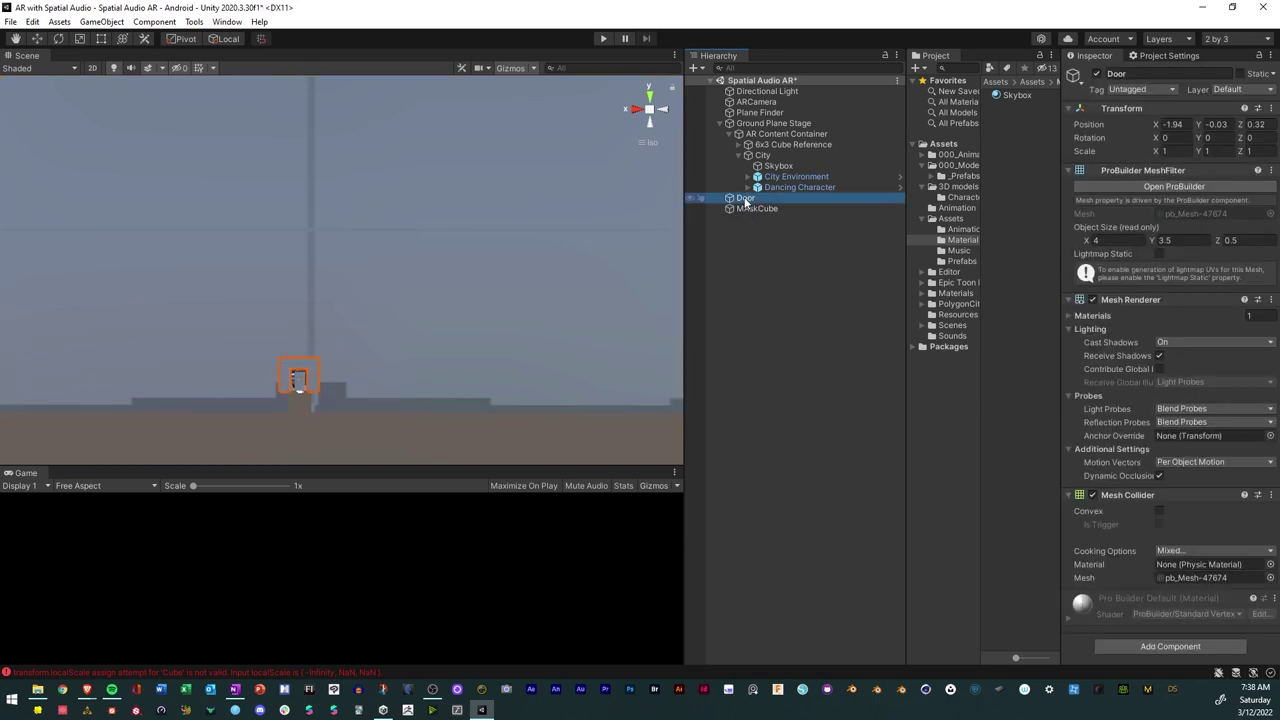
{"action": "left_click_drag", "start_coordinate": [745, 200], "coordinate": [776, 157]}
{"action": "left_click_drag", "start_coordinate": [749, 208], "coordinate": [770, 166]}
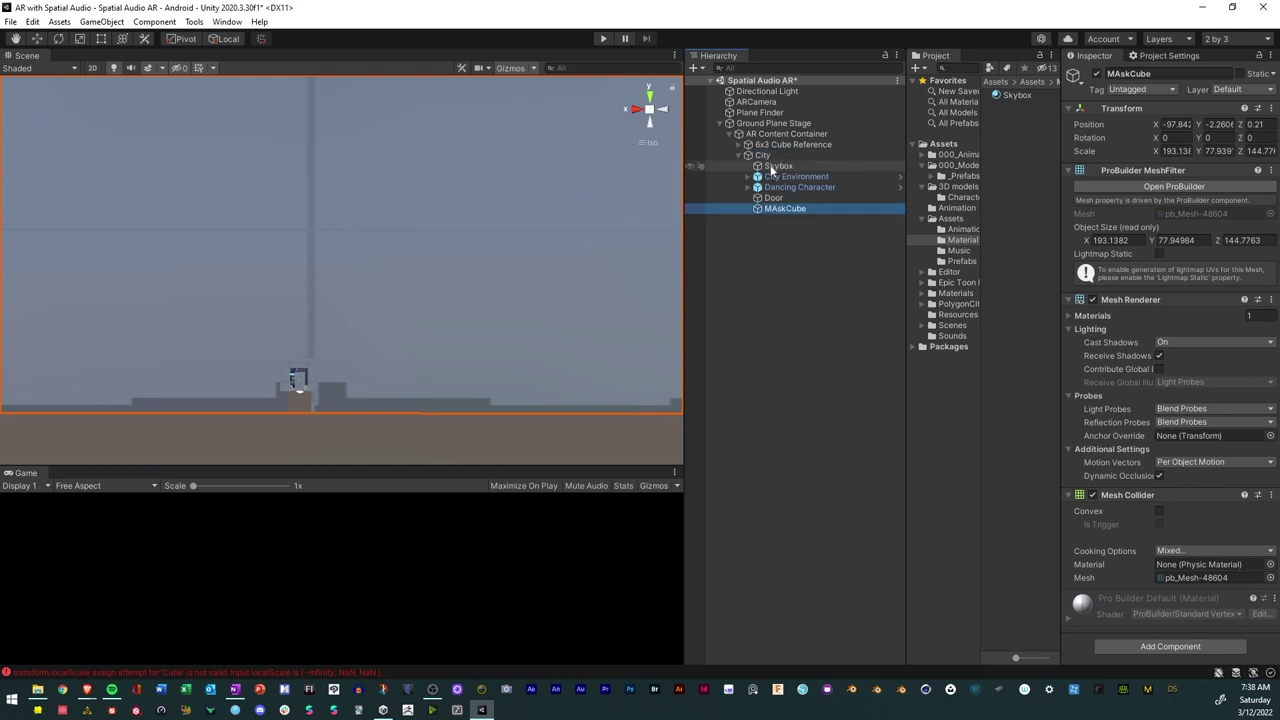
{"action": "left_click", "coordinate": [745, 156]}
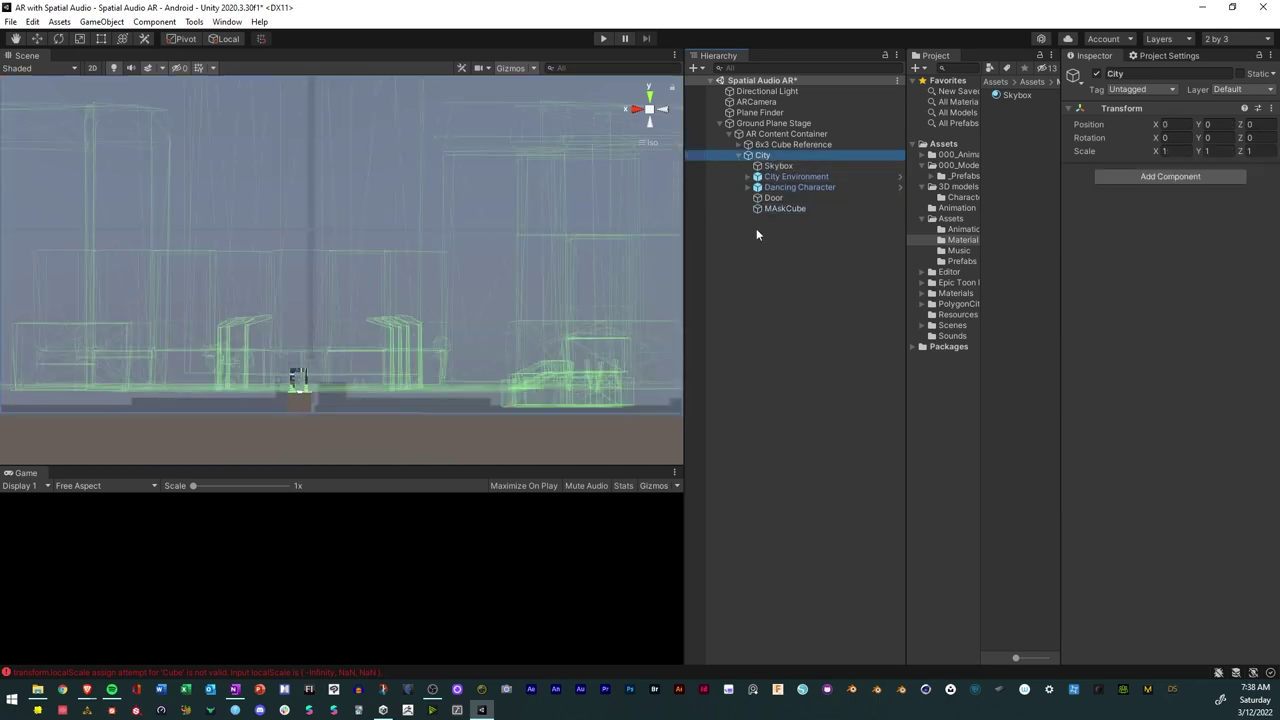
{"action": "left_click", "coordinate": [797, 265]}
{"action": "left_click", "coordinate": [782, 209]}
{"action": "left_click", "coordinate": [1017, 122]}
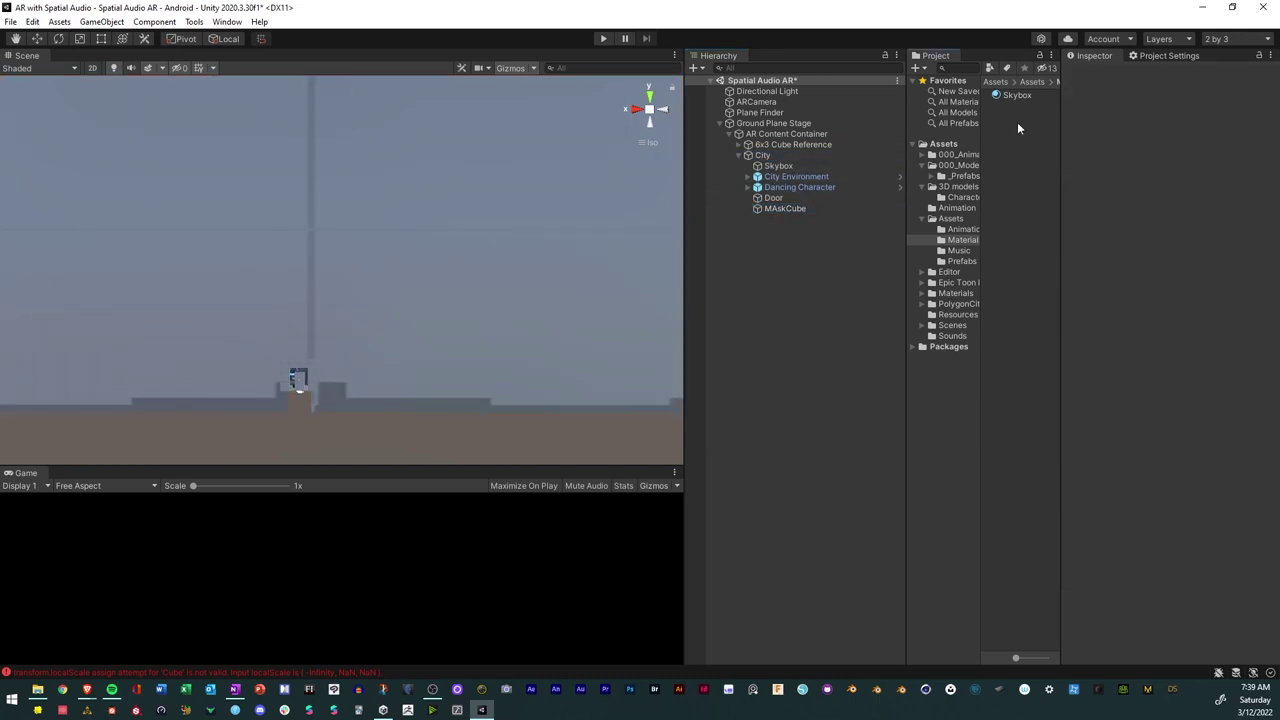
Create a new material named DoorMaterial in the Materials folder.
{"action": "right_click", "coordinate": [1018, 127]}
{"action": "mouse_move", "coordinate": [1050, 134]}
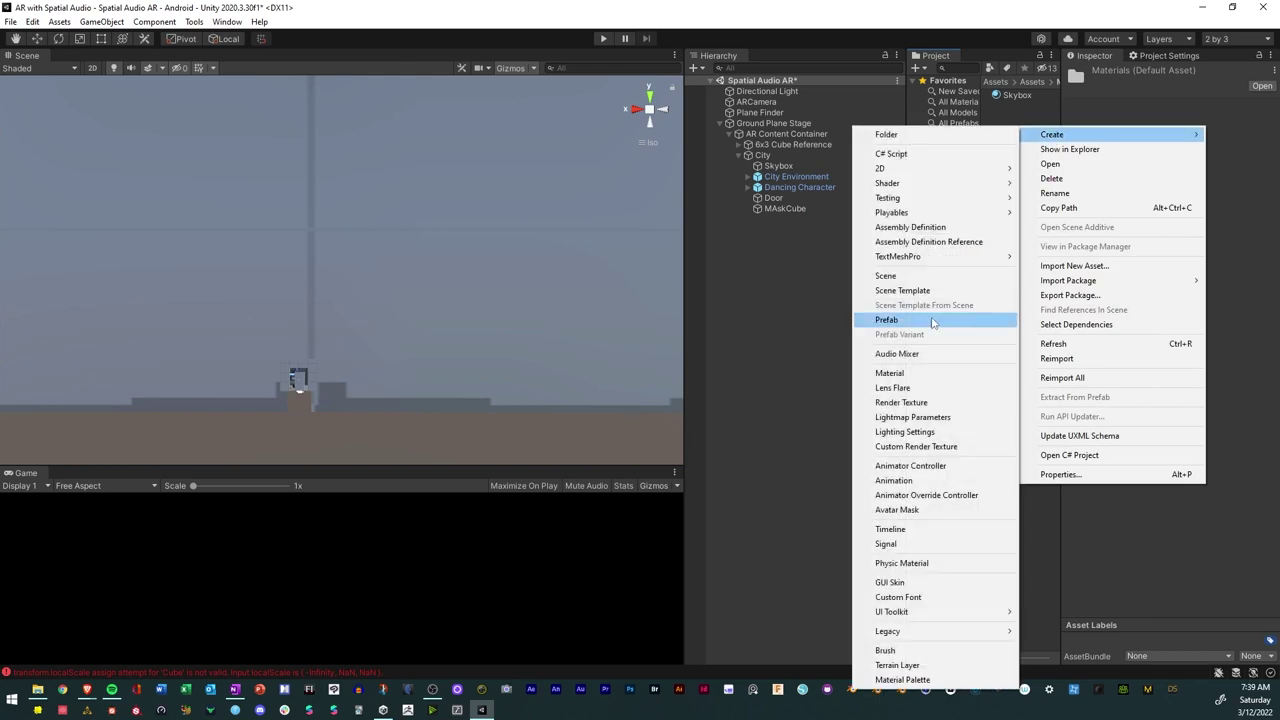
{"action": "left_click", "coordinate": [907, 373]}
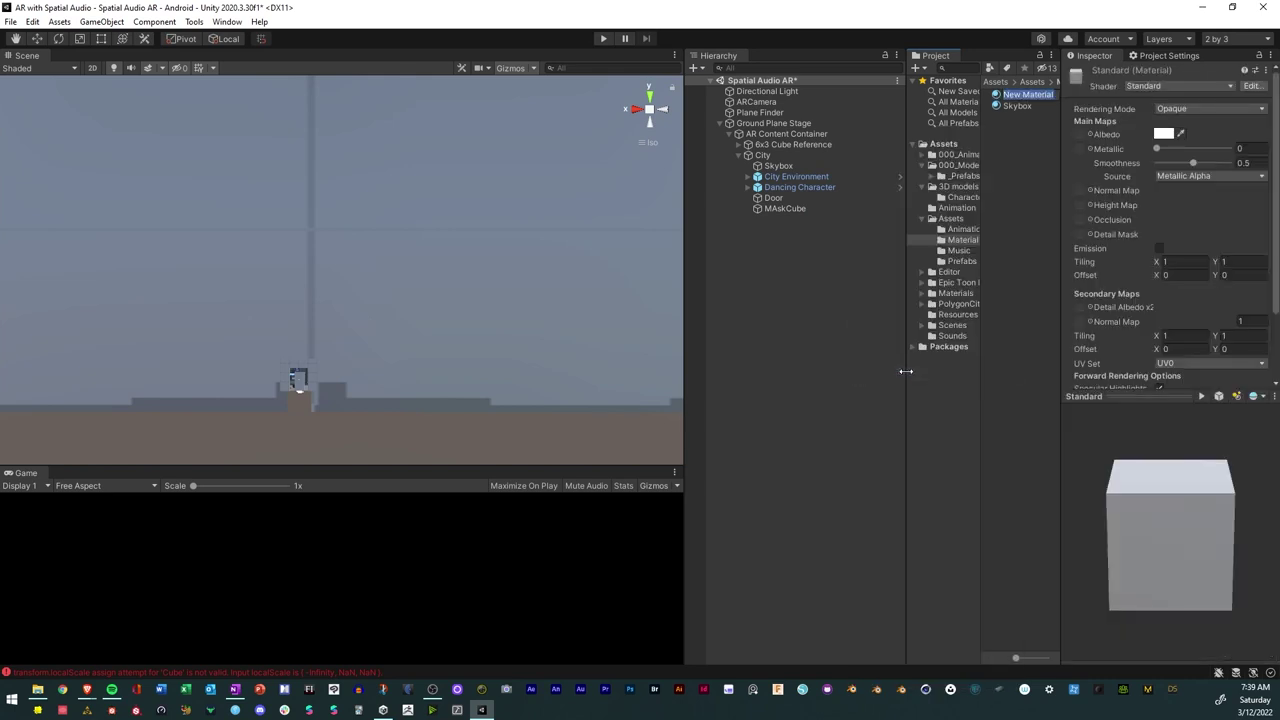
{"action": "type", "text": "DoorMaterial"}
{"action": "key", "text": "Return"}
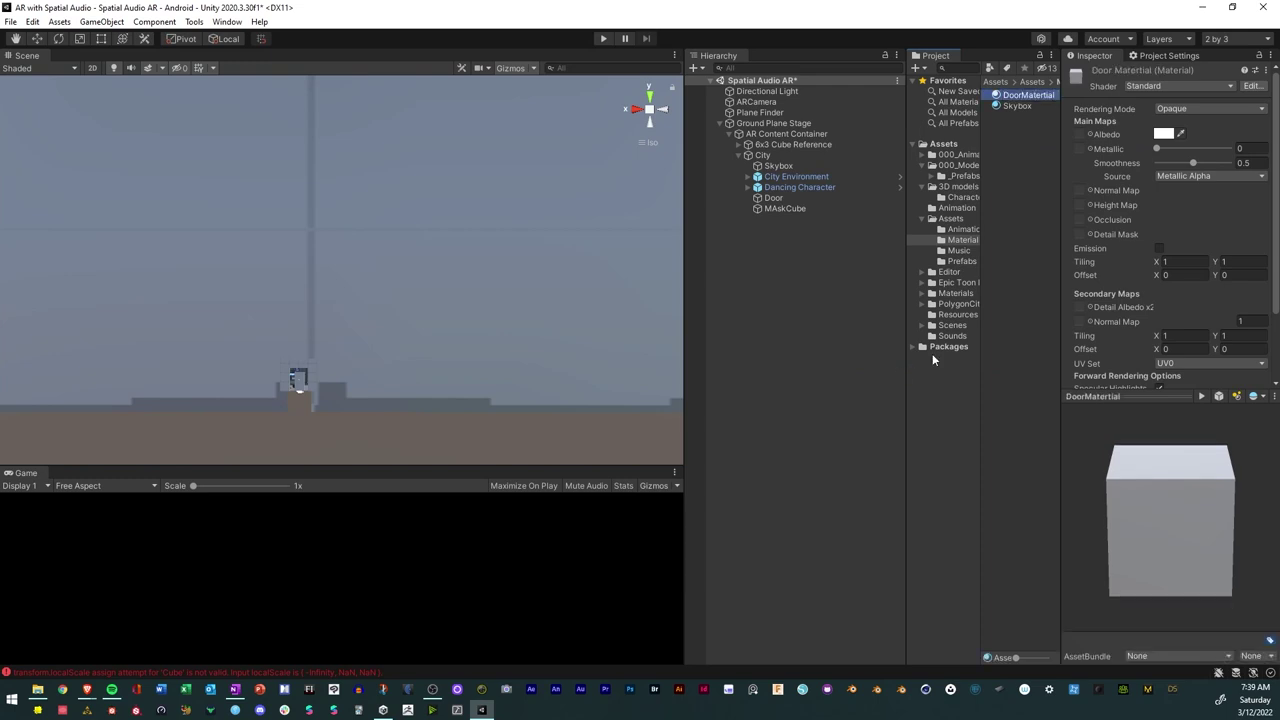
Check DoorMaterial's shader list, then select and frame the Door in the Scene view.
{"action": "left_click", "coordinate": [1176, 84]}
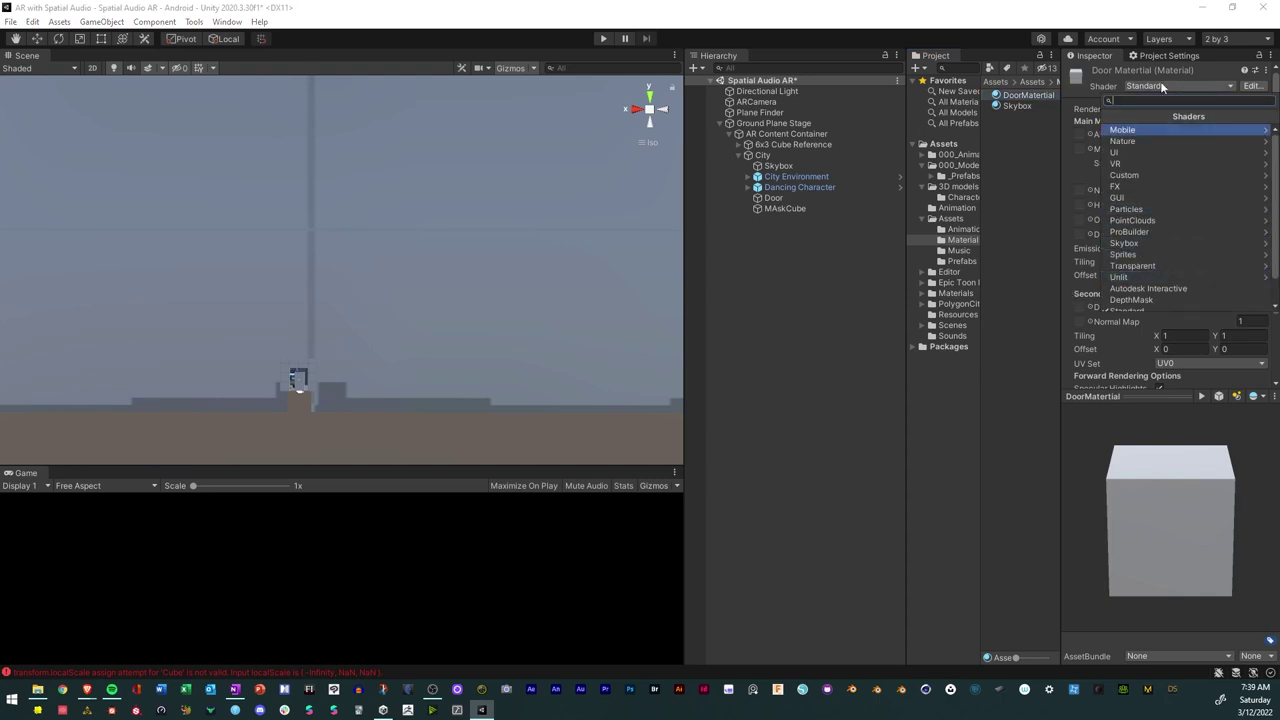
{"action": "left_click", "coordinate": [1031, 150]}
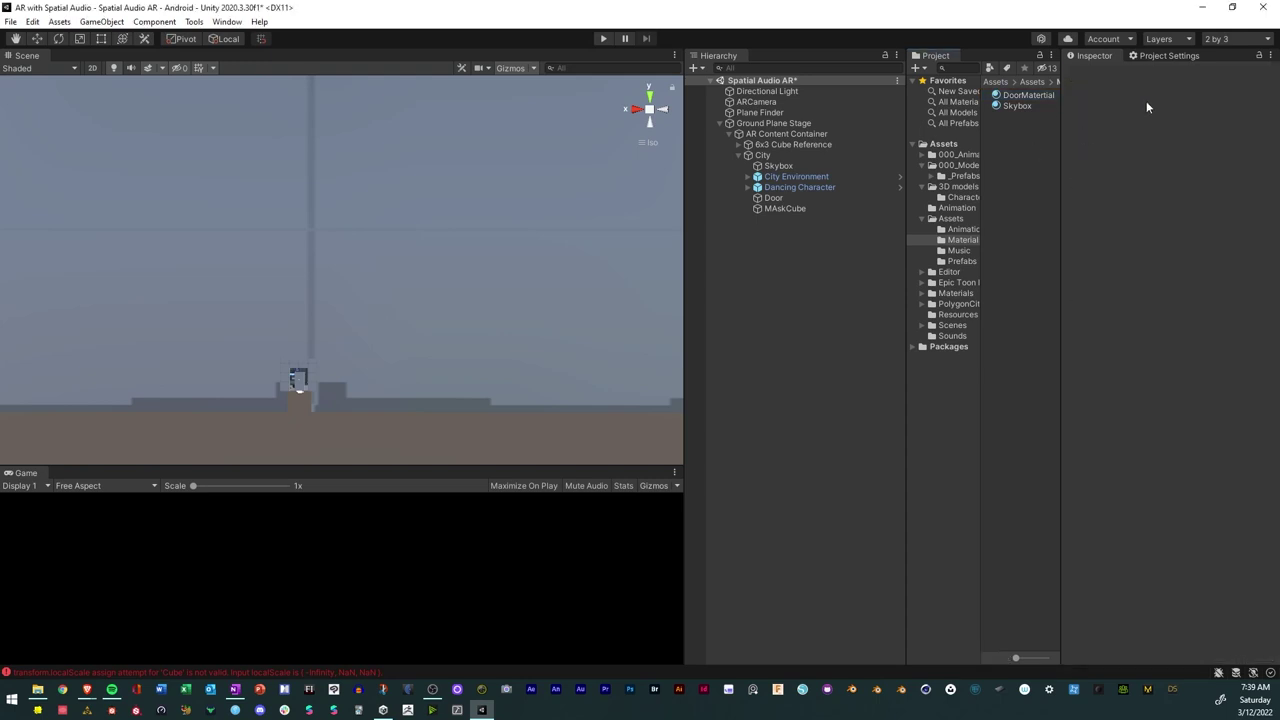
{"action": "left_click", "coordinate": [1025, 95]}
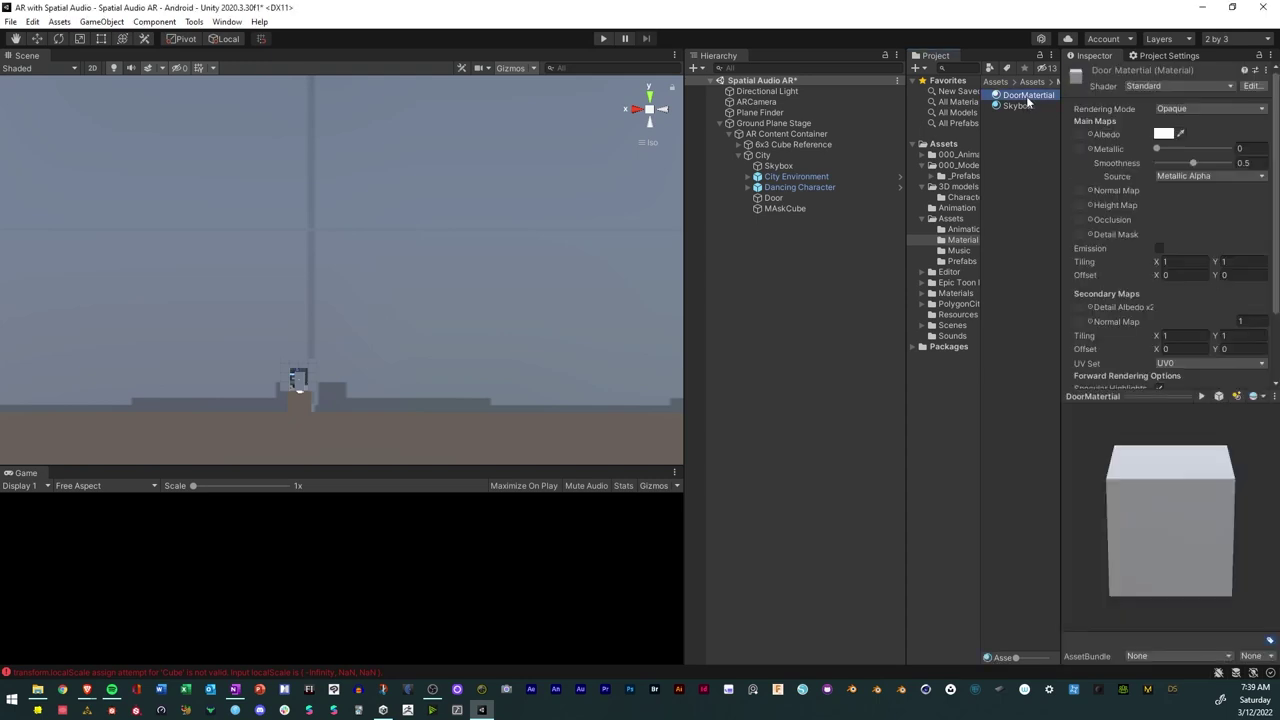
{"action": "left_click", "coordinate": [304, 372]}
{"action": "left_click", "coordinate": [312, 370]}
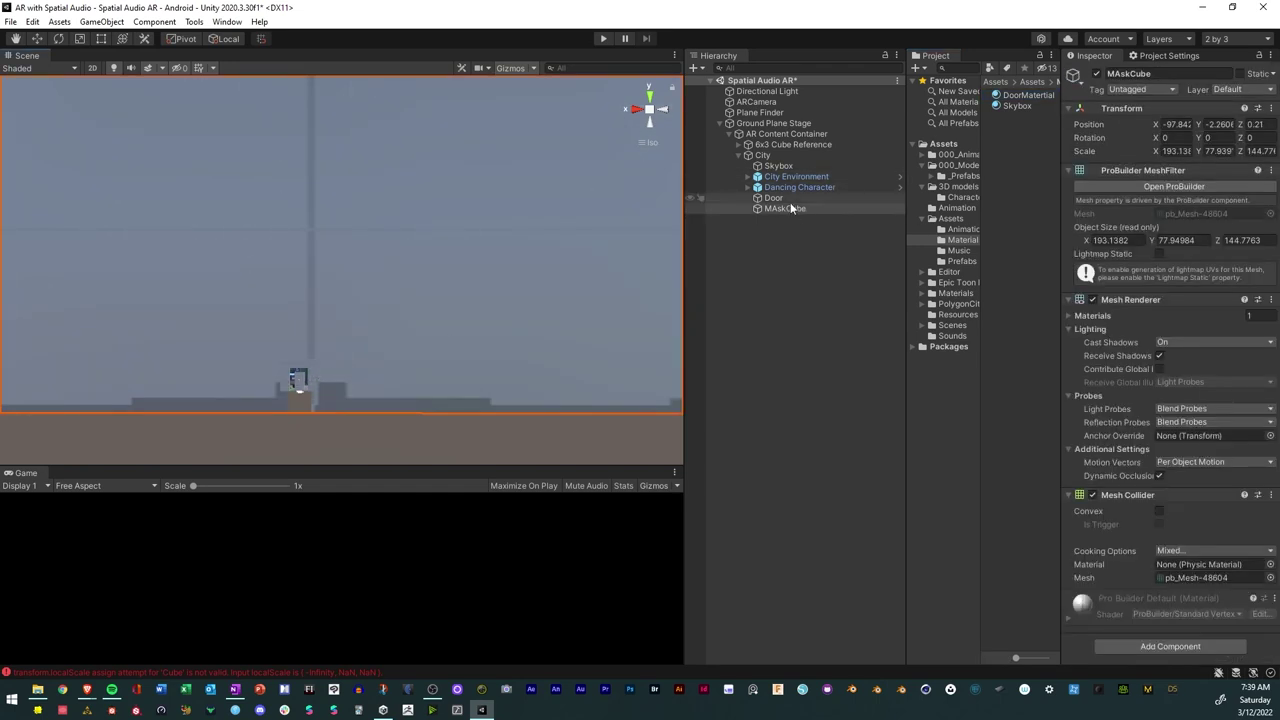
{"action": "left_click", "coordinate": [787, 199]}
{"action": "double_click", "coordinate": [787, 199]}
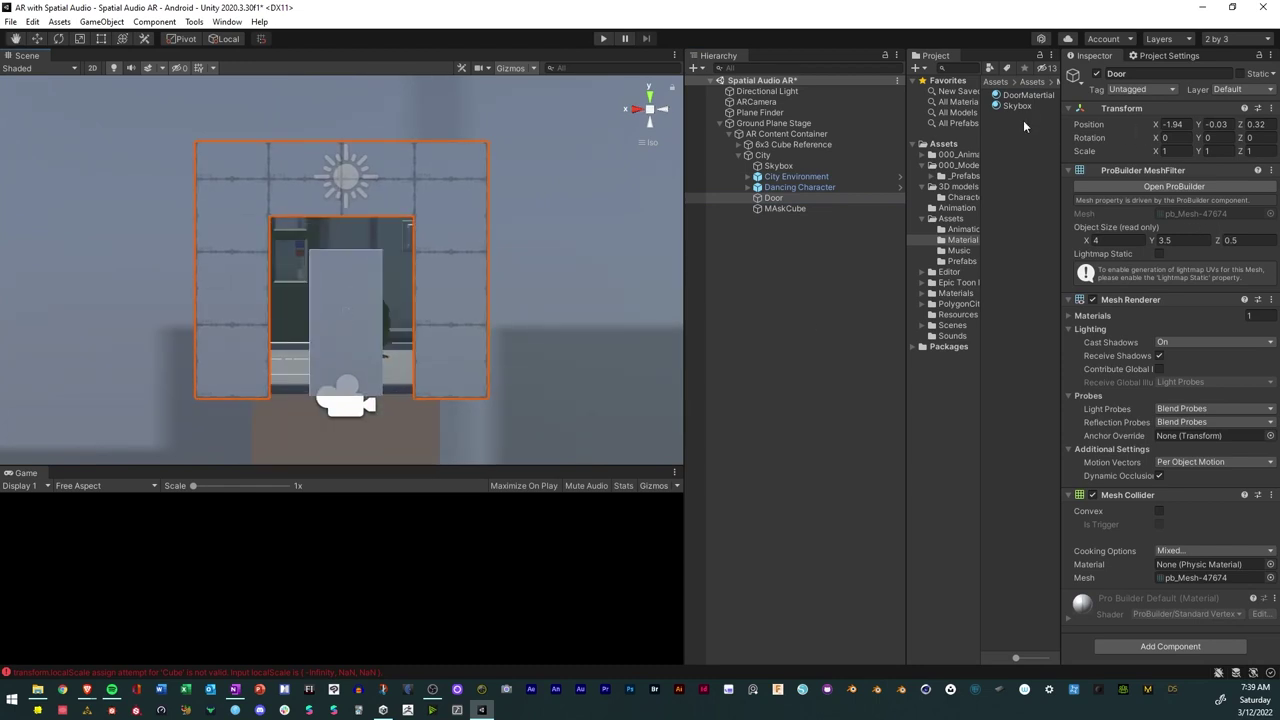
Keep DoorMaterial's rendering mode Opaque and set its Albedo colour to bright yellow (EFBC16).
{"action": "left_click", "coordinate": [1027, 95]}
{"action": "left_click", "coordinate": [1199, 110]}
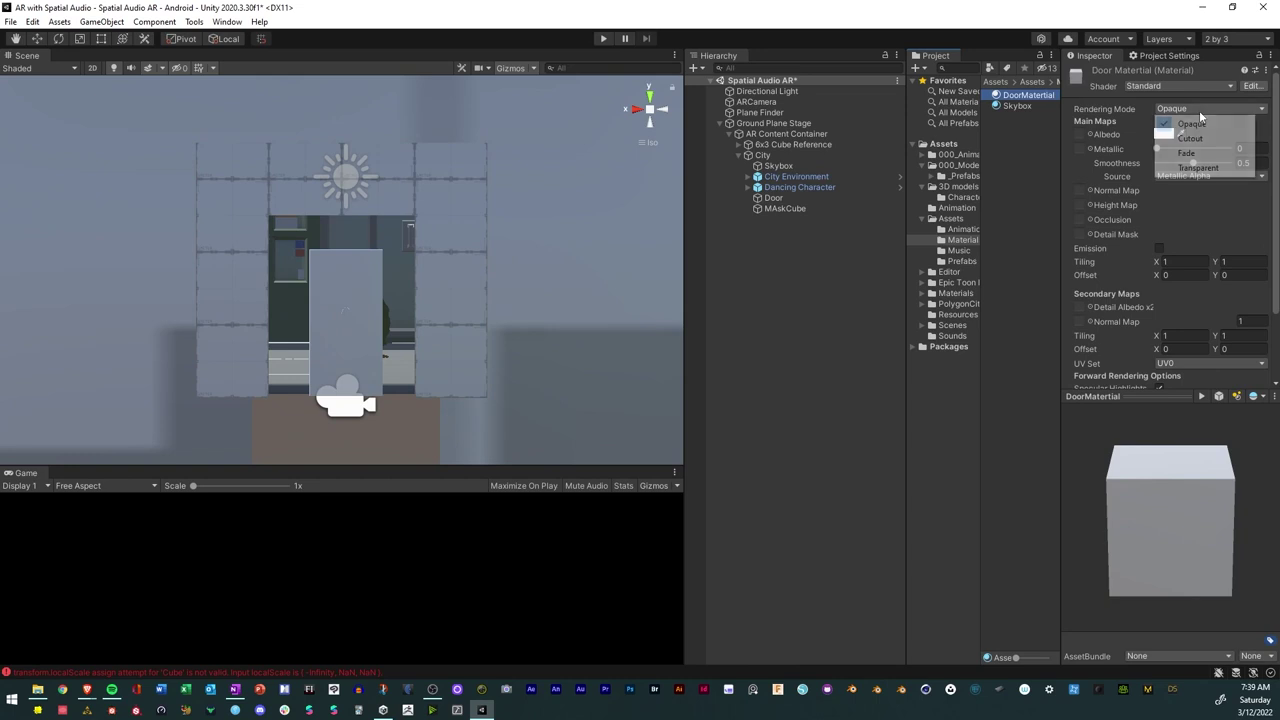
{"action": "left_click", "coordinate": [1130, 121]}
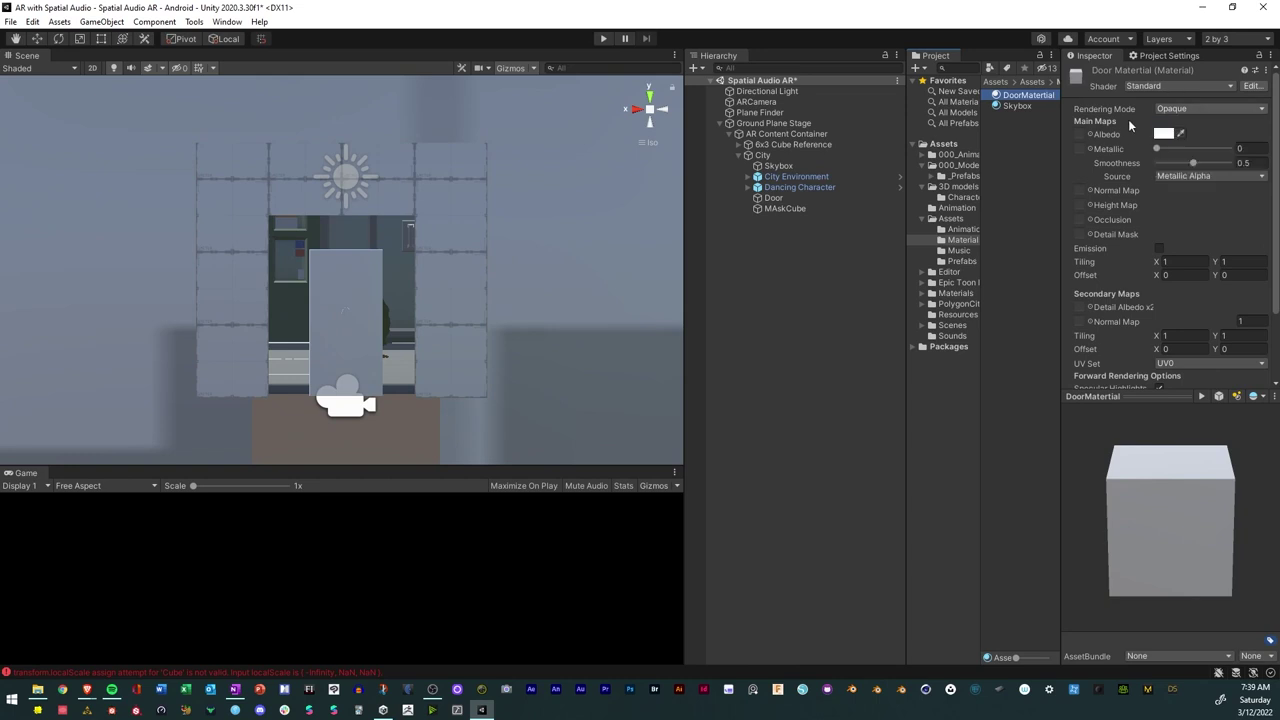
{"action": "left_click", "coordinate": [1172, 138]}
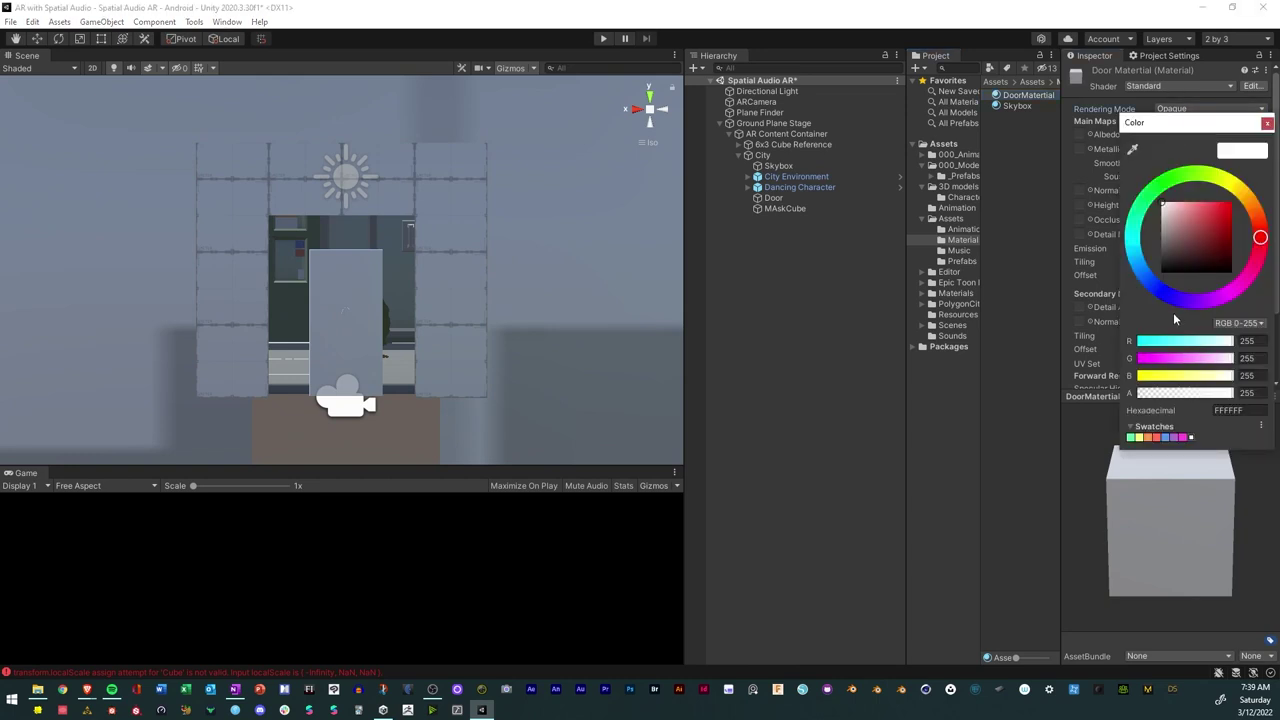
{"action": "left_click", "coordinate": [1243, 193]}
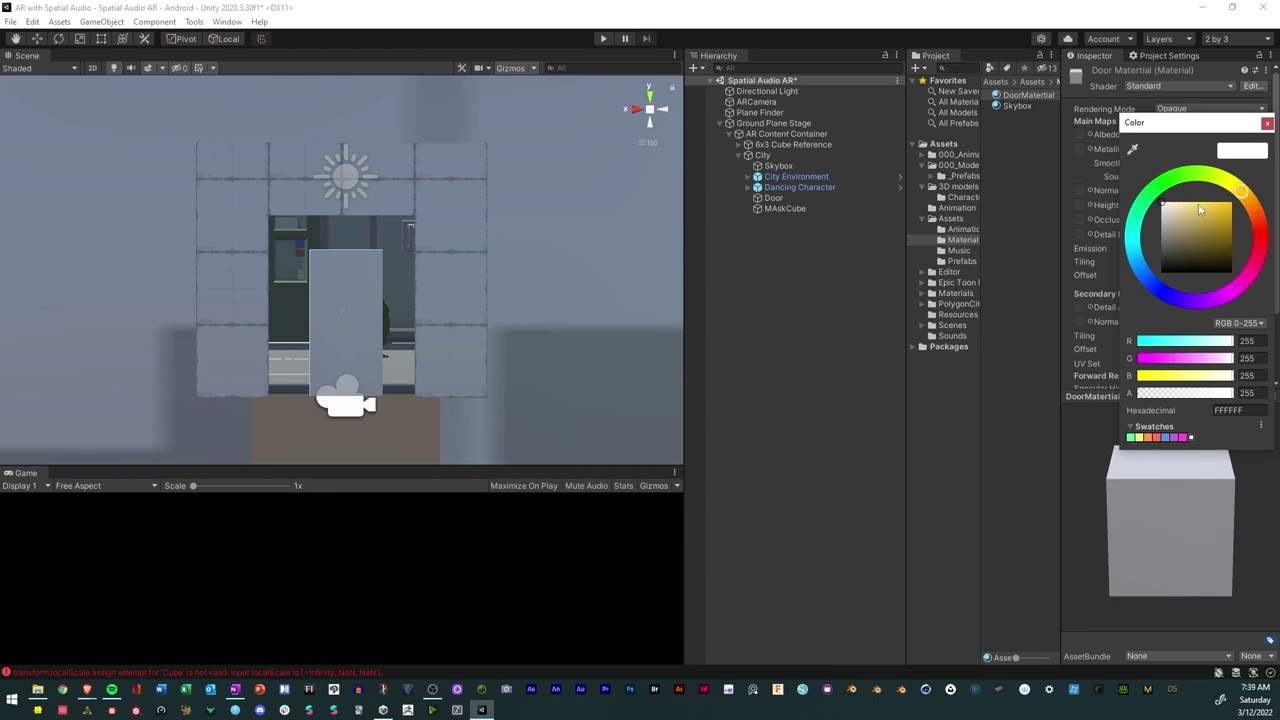
{"action": "left_click_drag", "start_coordinate": [1208, 232], "coordinate": [1226, 210]}
{"action": "left_click", "coordinate": [1267, 123]}
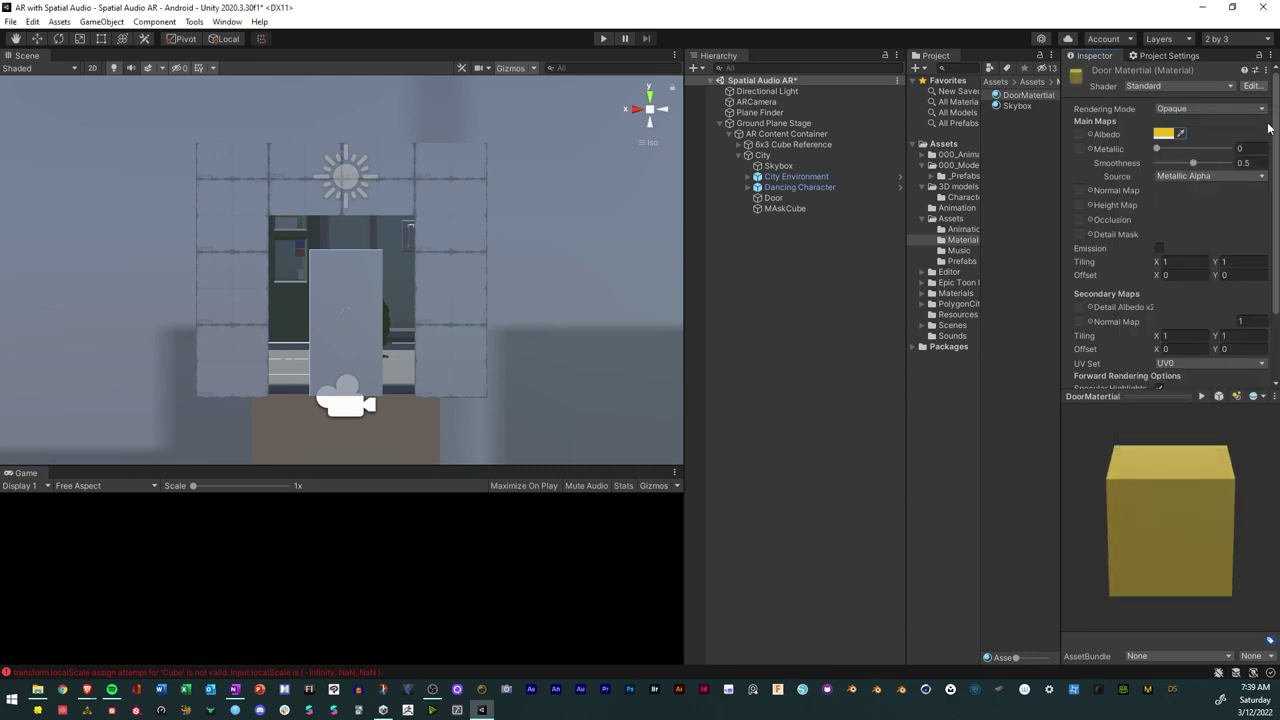
{"action": "left_click", "coordinate": [1024, 94]}
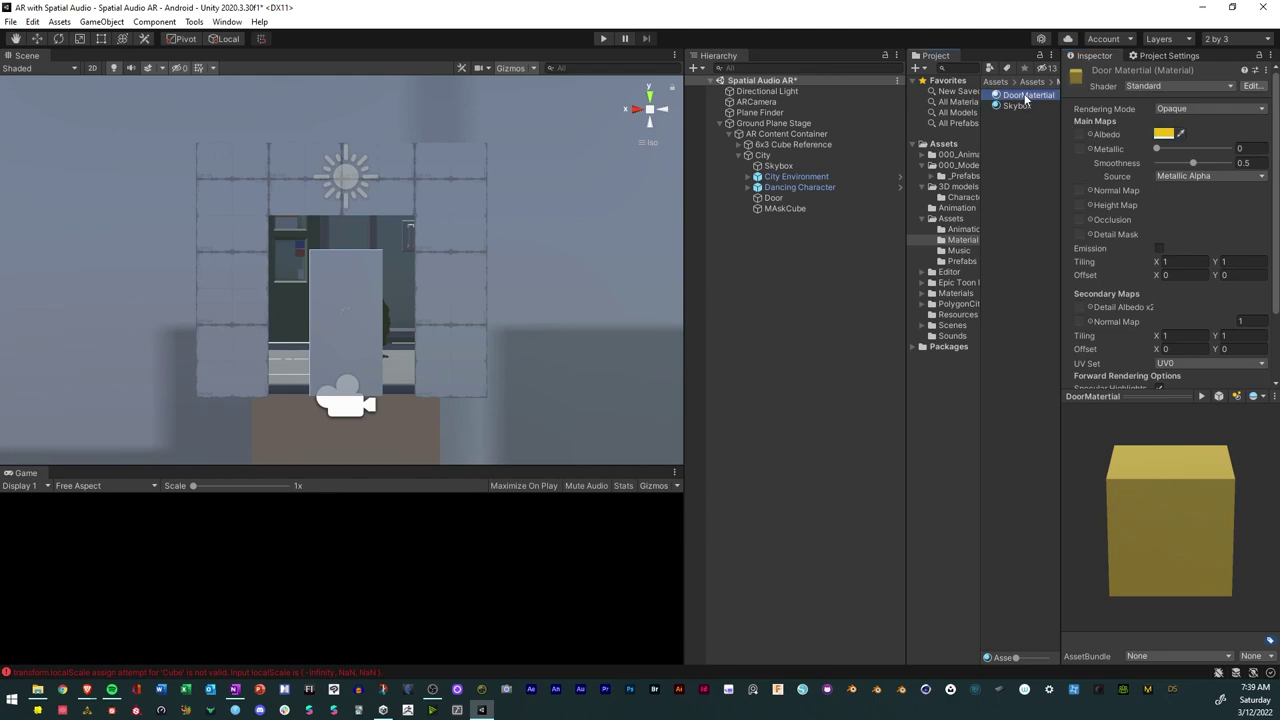
Apply DoorMaterial to the door frame, set Metallic and Smoothness to 1, and enable Realtime emission.
{"action": "left_click_drag", "start_coordinate": [1024, 94], "coordinate": [445, 203]}
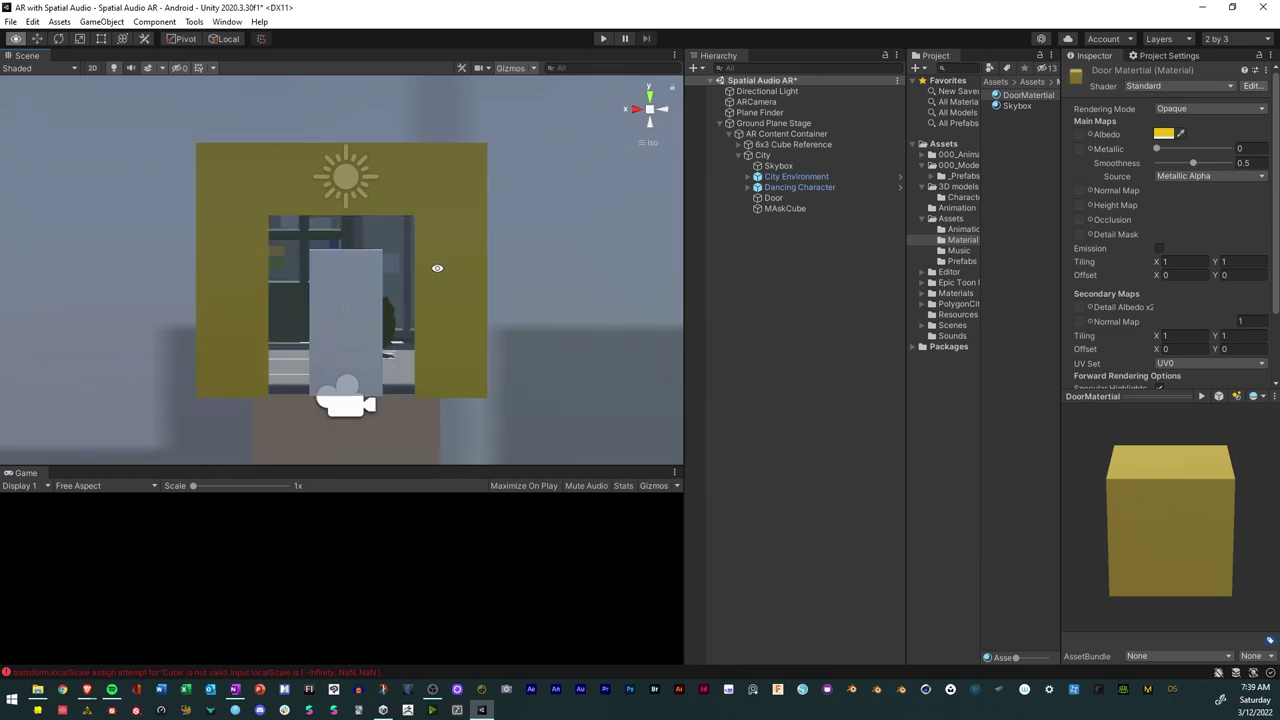
{"action": "mouse_move", "coordinate": [1156, 148]}
{"action": "left_mouse_down"}
{"action": "mouse_move", "coordinate": [1225, 148]}
{"action": "mouse_move", "coordinate": [1200, 148]}
{"action": "mouse_move", "coordinate": [1214, 148]}
{"action": "mouse_move", "coordinate": [1200, 163]}
{"action": "mouse_move", "coordinate": [1218, 167]}
{"action": "mouse_move", "coordinate": [1232, 148]}
{"action": "mouse_move", "coordinate": [1234, 163]}
{"action": "left_mouse_up"}
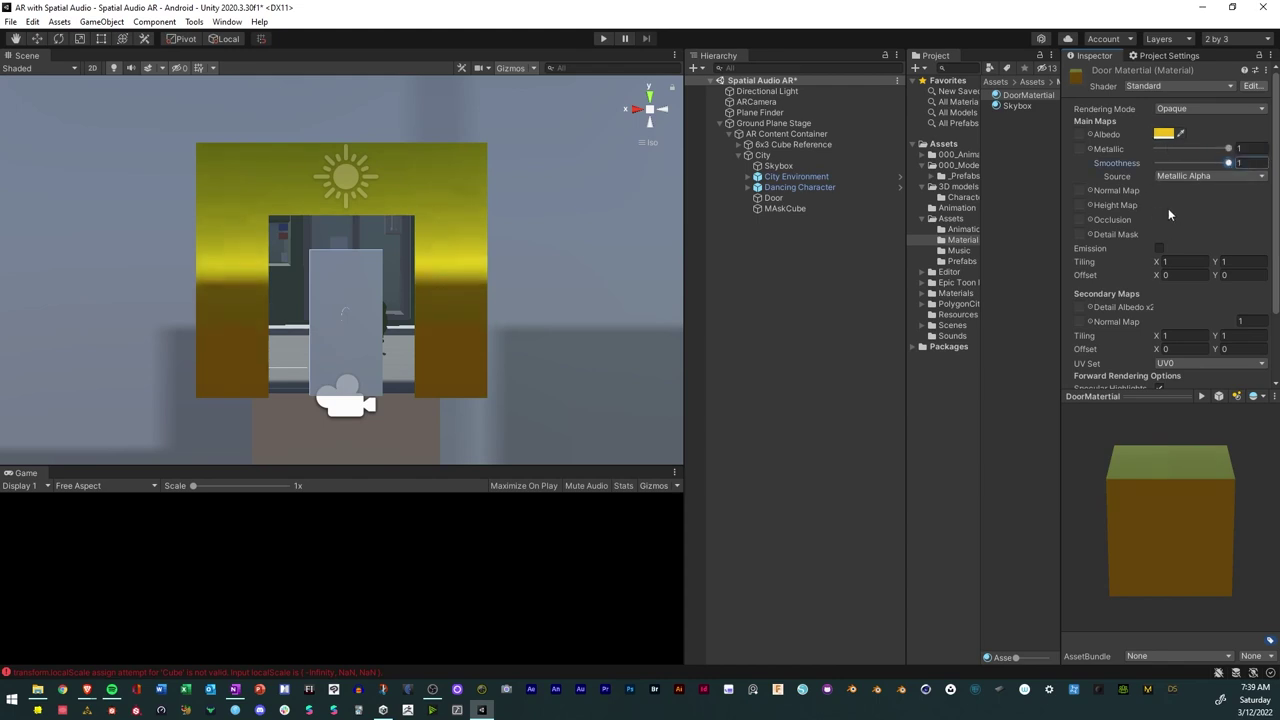
{"action": "left_click", "coordinate": [1160, 248]}
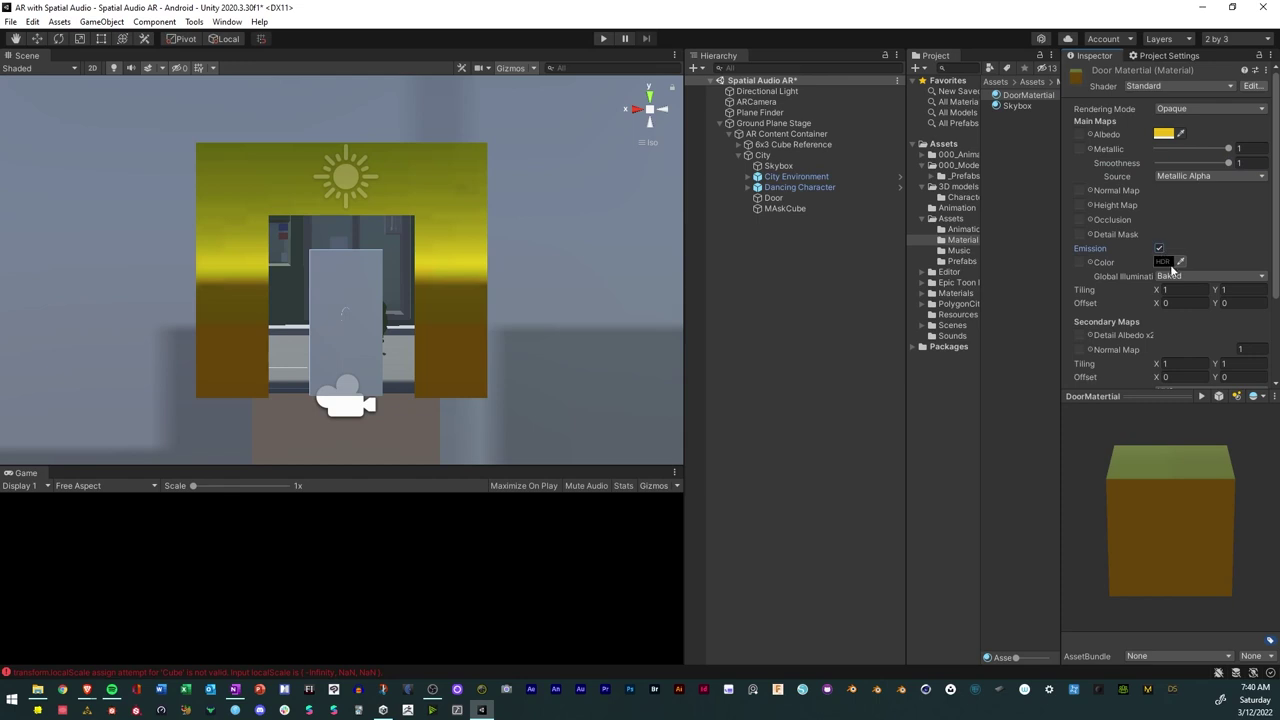
{"action": "left_click", "coordinate": [1185, 276]}
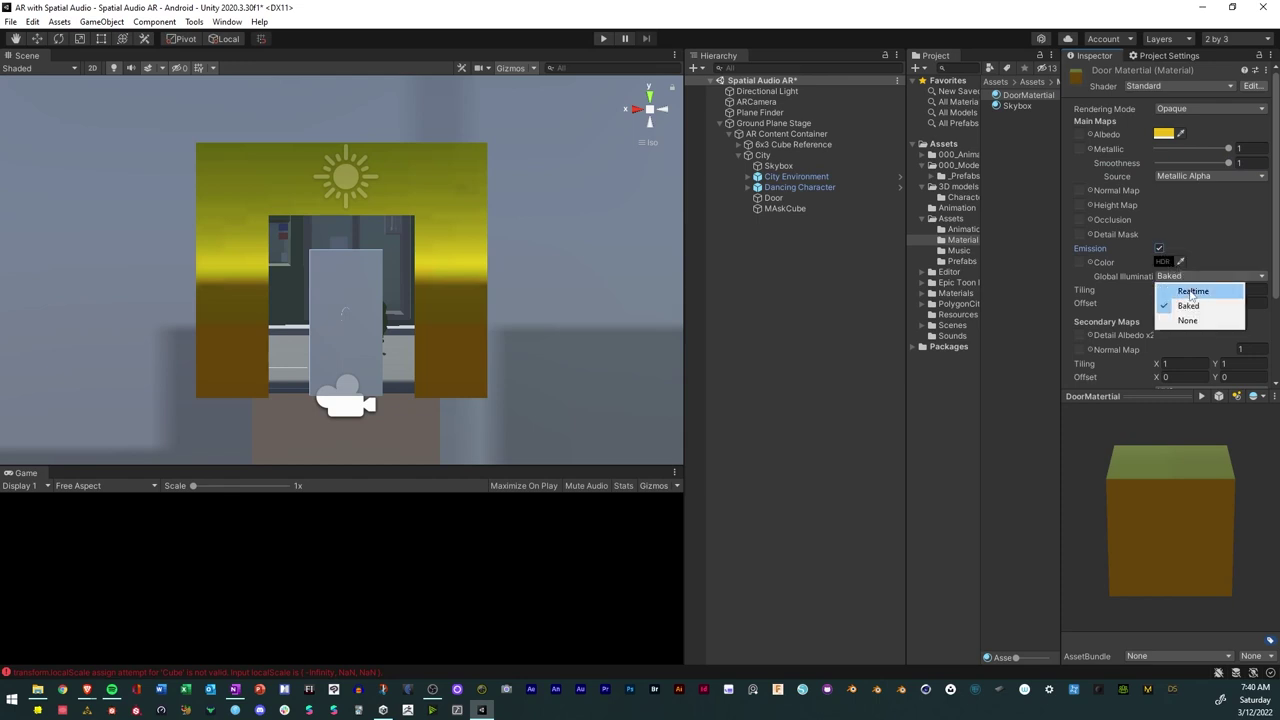
{"action": "left_click", "coordinate": [1180, 288]}
Set the emission colour to muted pink-red (RGB 77/47/48, intensity 0.8).
{"action": "left_click", "coordinate": [1163, 261]}
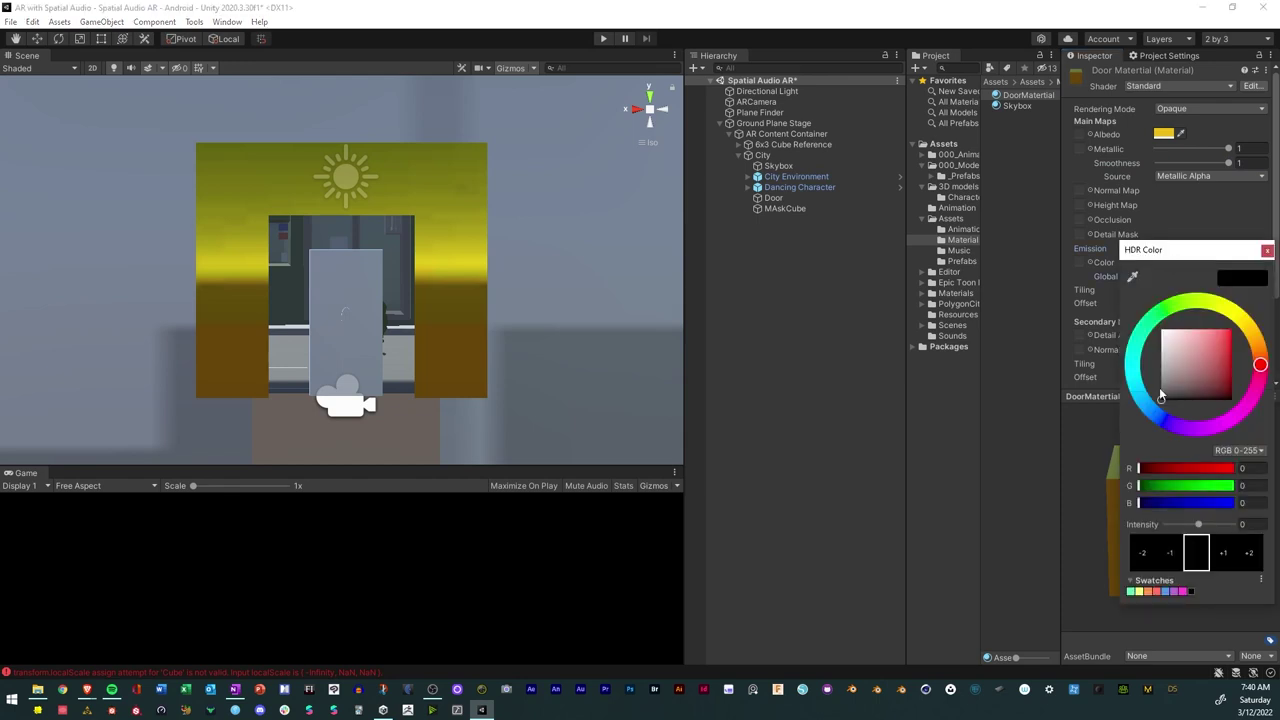
{"action": "mouse_move", "coordinate": [1175, 372]}
{"action": "left_mouse_down"}
{"action": "mouse_move", "coordinate": [1208, 350]}
{"action": "mouse_move", "coordinate": [1182, 392]}
{"action": "mouse_move", "coordinate": [1252, 340]}
{"action": "mouse_move", "coordinate": [1257, 371]}
{"action": "mouse_move", "coordinate": [1180, 423]}
{"action": "mouse_move", "coordinate": [1118, 398]}
{"action": "mouse_move", "coordinate": [1259, 385]}
{"action": "mouse_move", "coordinate": [1258, 370]}
{"action": "mouse_move", "coordinate": [1190, 378]}
{"action": "left_mouse_up"}
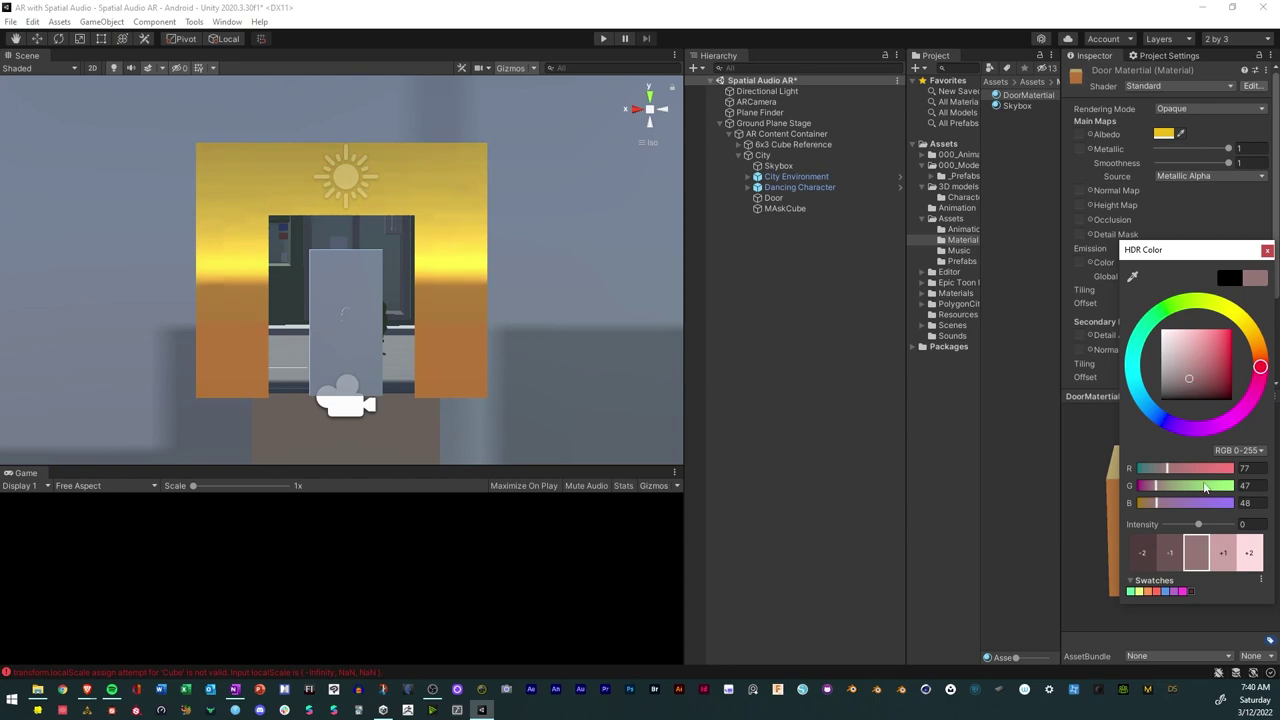
{"action": "mouse_move", "coordinate": [1199, 525]}
{"action": "left_mouse_down"}
{"action": "mouse_move", "coordinate": [1220, 528]}
{"action": "mouse_move", "coordinate": [1186, 523]}
{"action": "mouse_move", "coordinate": [1199, 524]}
{"action": "left_mouse_up"}
{"action": "left_click", "coordinate": [1267, 250]}
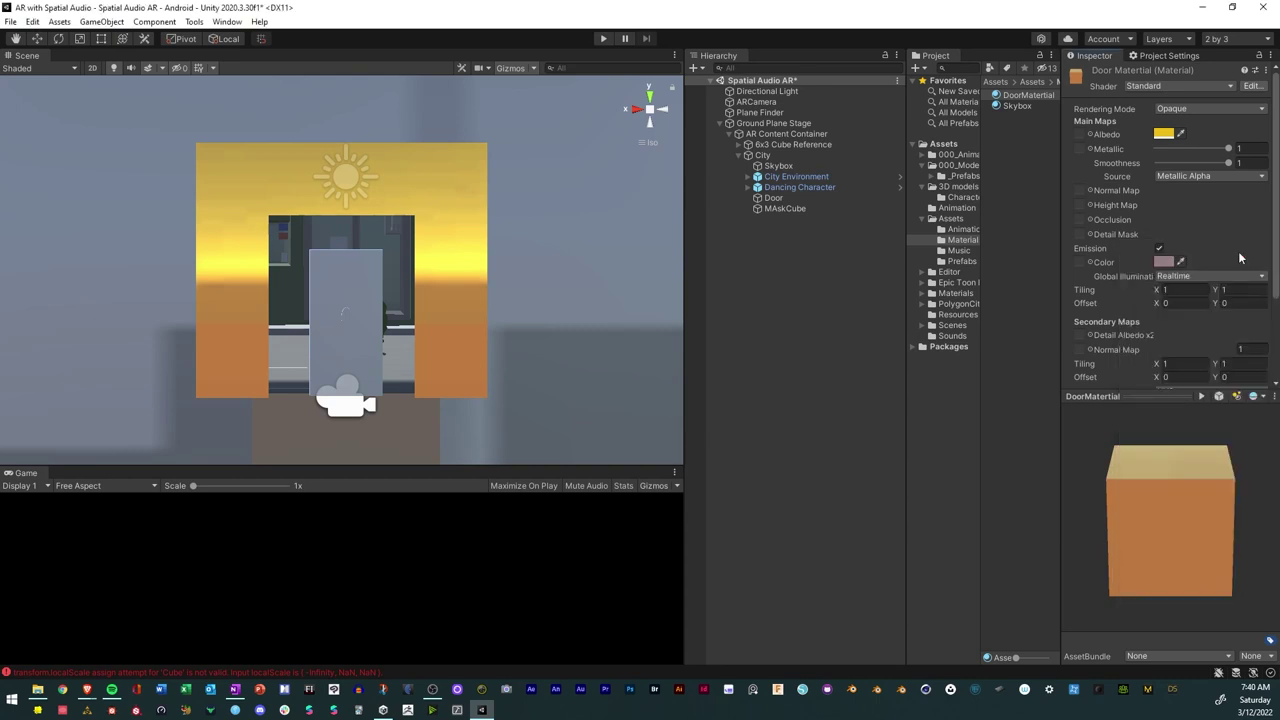
{"action": "mouse_move", "coordinate": [543, 266]}
{"action": "left_mouse_down", "text": "alt"}
{"action": "mouse_move", "coordinate": [538, 156]}
{"action": "mouse_move", "coordinate": [500, 297]}
{"action": "mouse_move", "coordinate": [523, 252]}
{"action": "mouse_move", "coordinate": [563, 289]}
{"action": "mouse_move", "coordinate": [528, 280]}
{"action": "left_mouse_up", "text": "alt"}
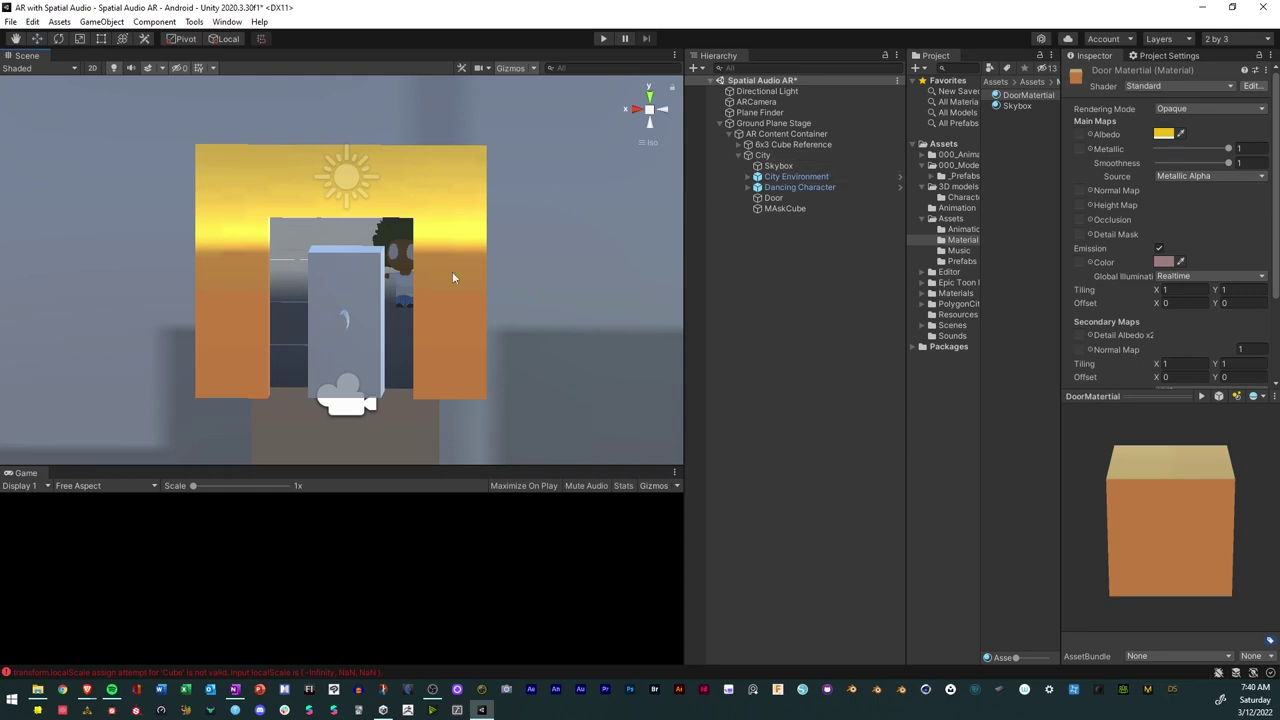
Create a new material named Depthmask in the Materials folder.
{"action": "right_click", "coordinate": [1013, 129]}
{"action": "mouse_move", "coordinate": [1100, 135]}
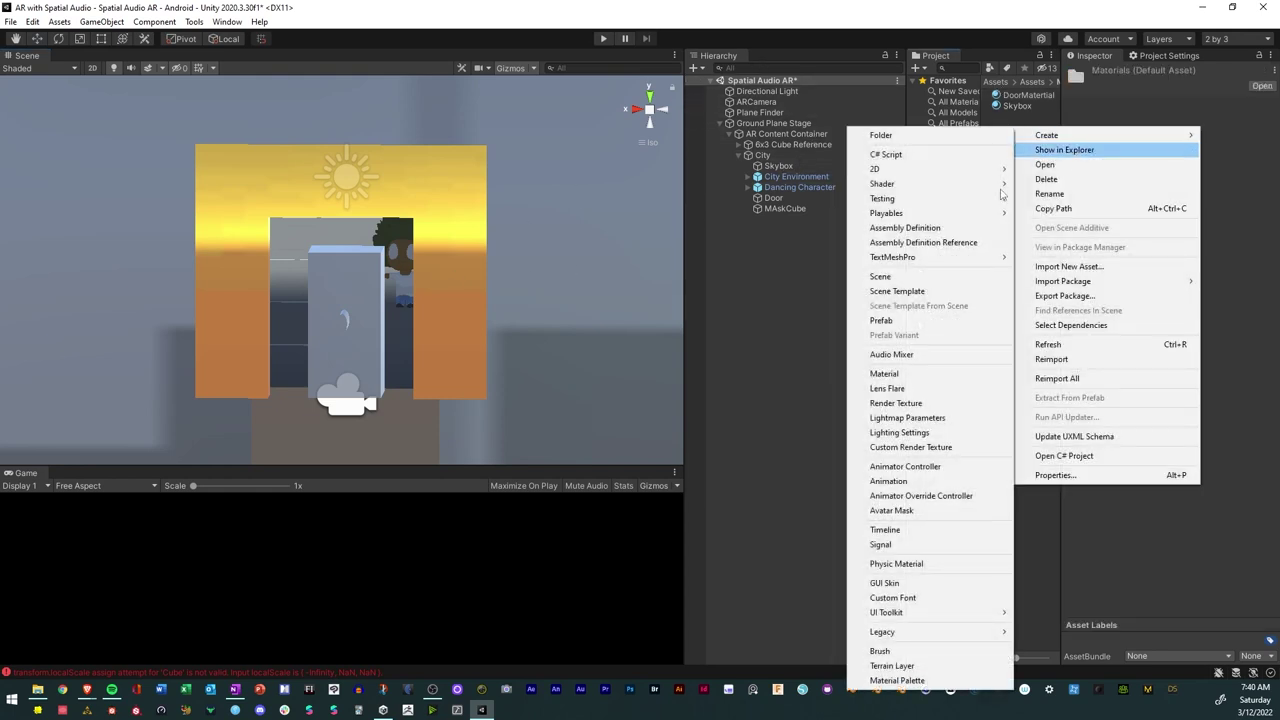
{"action": "left_click", "coordinate": [920, 374]}
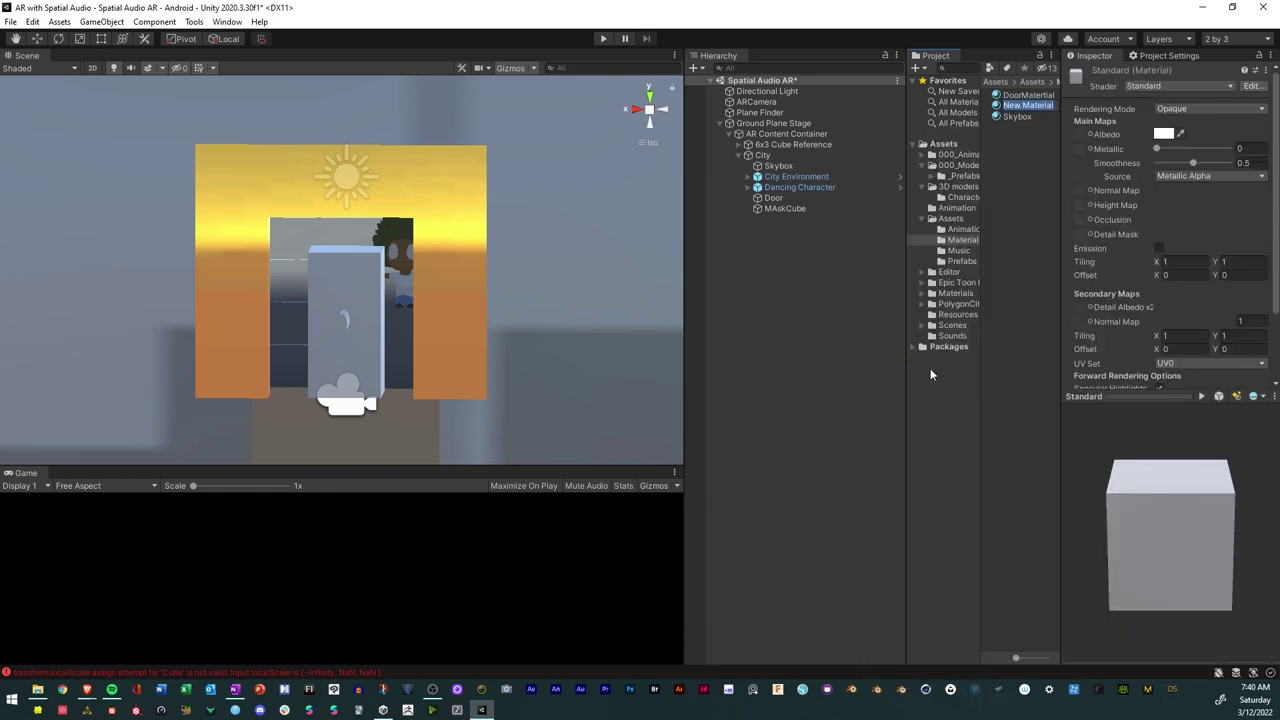
{"action": "type", "text": "Depthmask"}
{"action": "key", "text": "Return"}
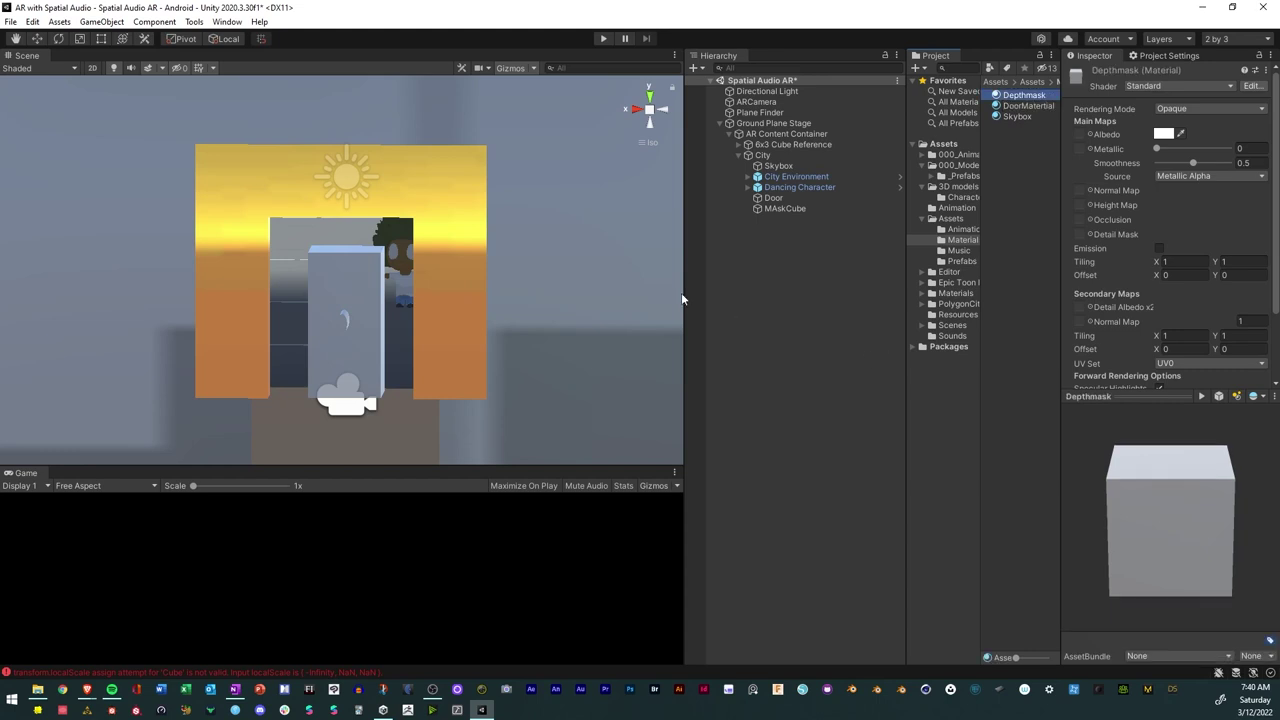
{"action": "key", "text": "s"}
{"action": "right_click_drag", "start_coordinate": [495, 228], "coordinate": [561, 170]}
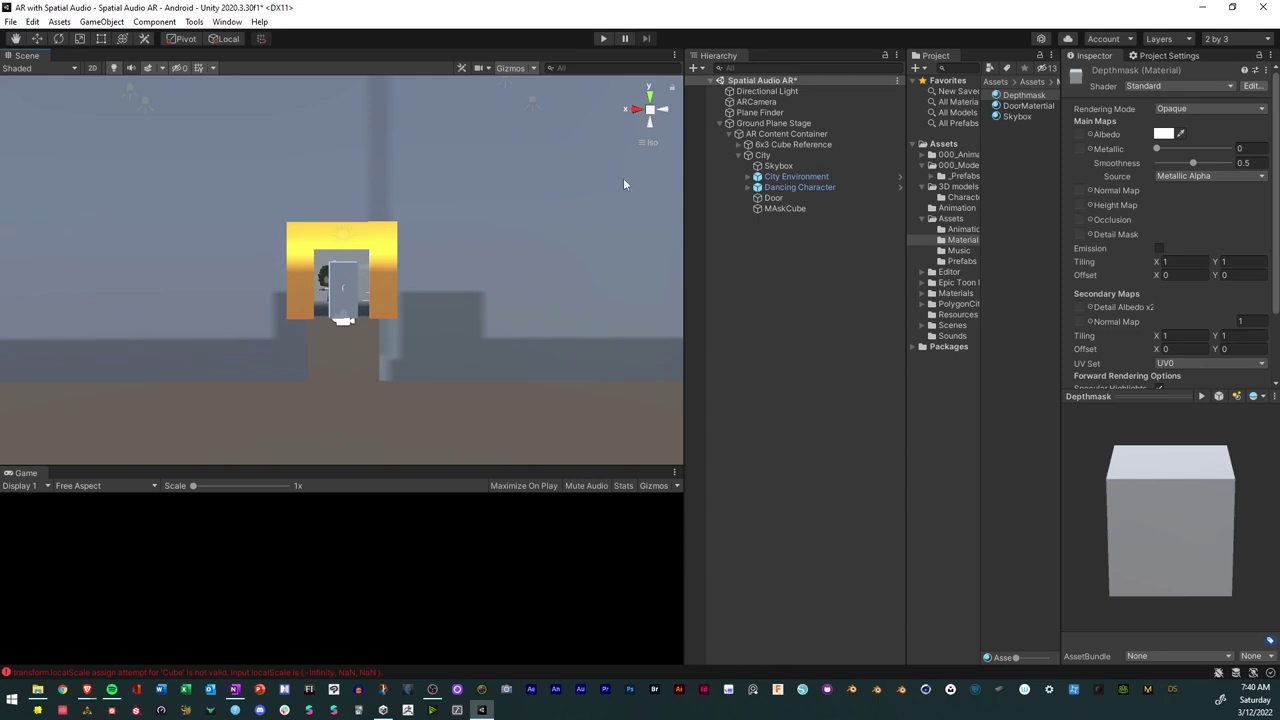
Switch Depthmask to the DepthMask shader and apply it to the mask cube.
{"action": "left_click", "coordinate": [1041, 100]}
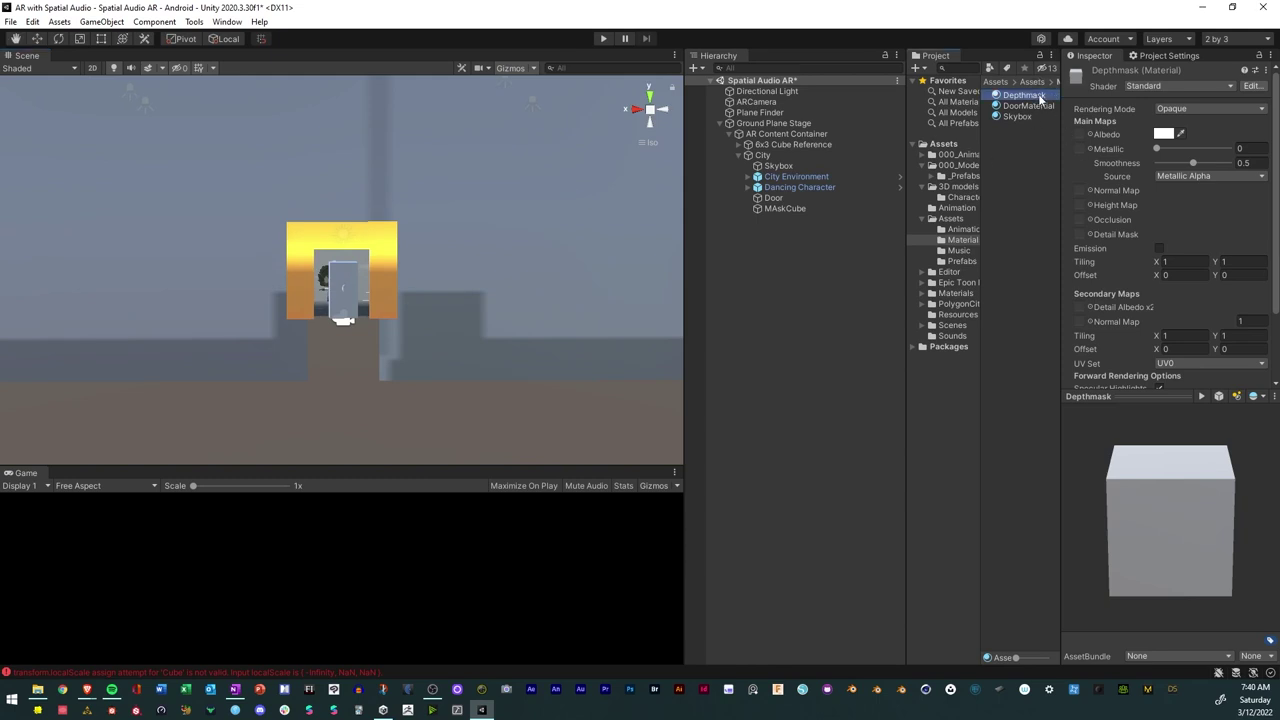
{"action": "left_click", "coordinate": [1174, 86]}
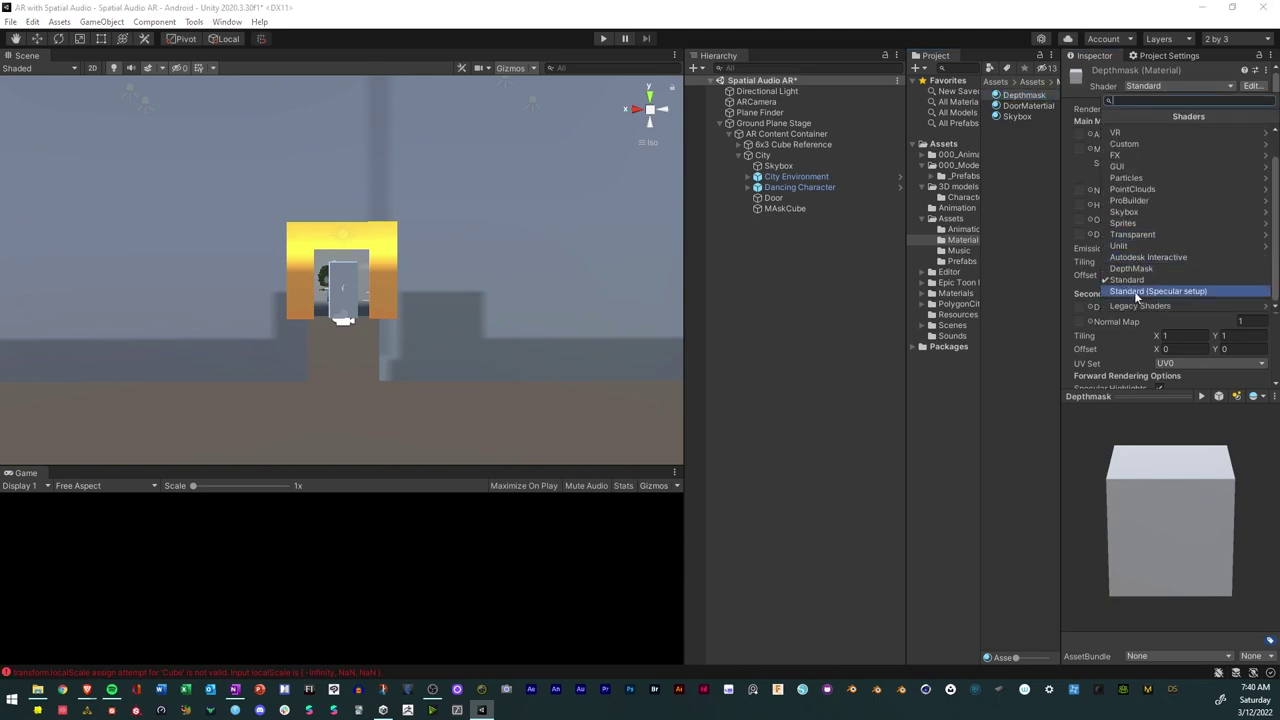
{"action": "left_click", "coordinate": [1135, 268]}
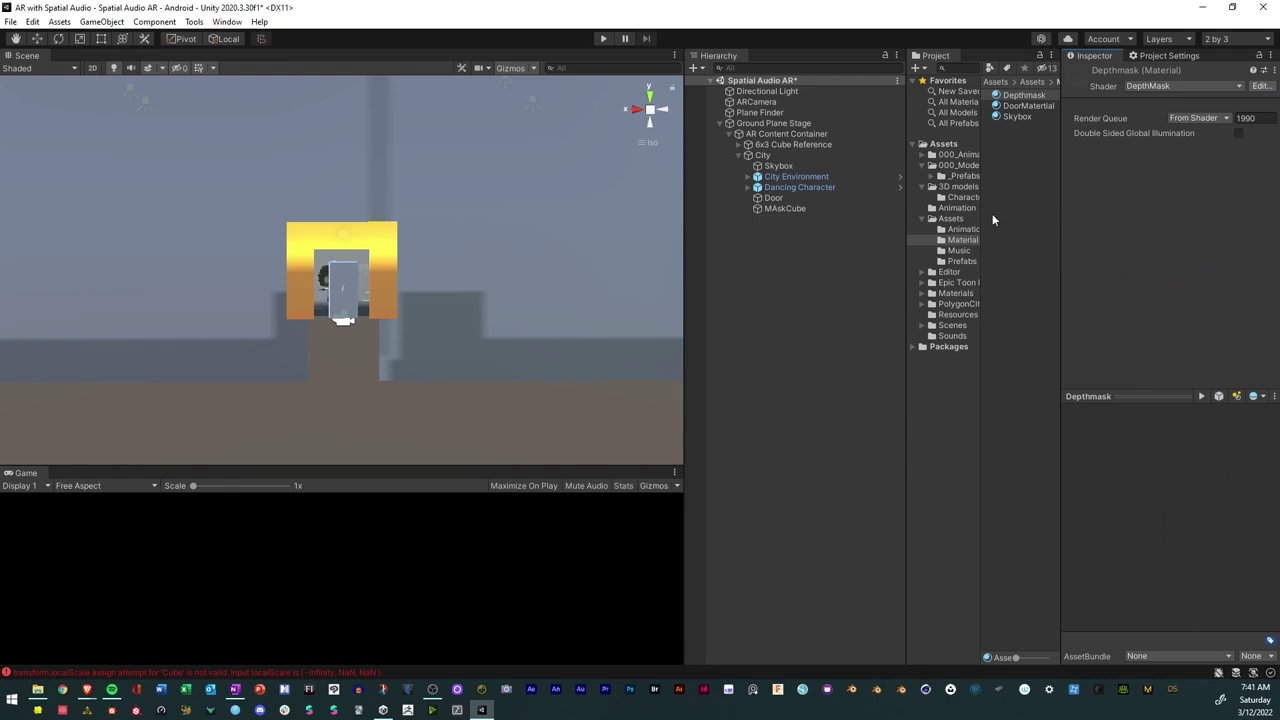
{"action": "left_click_drag", "start_coordinate": [1022, 95], "coordinate": [555, 227]}
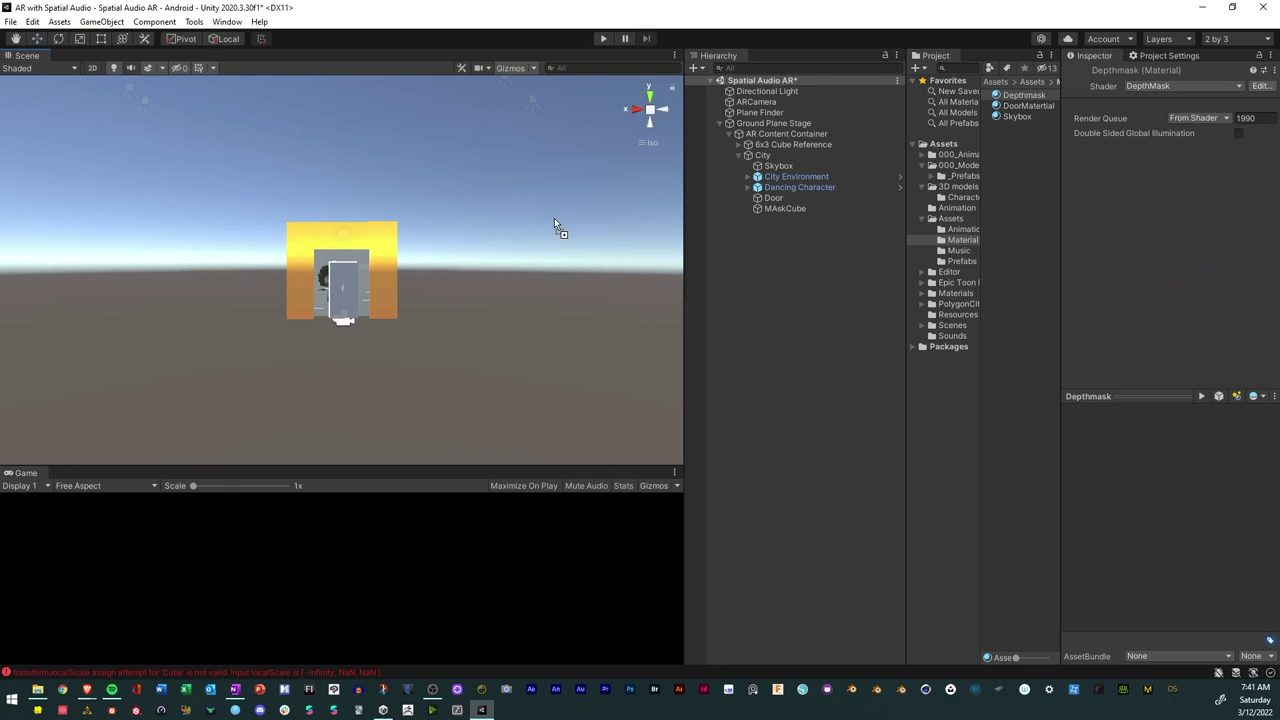
{"action": "scroll", "coordinate": [458, 220], "scroll_direction": "down", "scroll_amount": 3}
{"action": "left_click_drag", "start_coordinate": [450, 240], "coordinate": [426, 274], "text": "alt"}
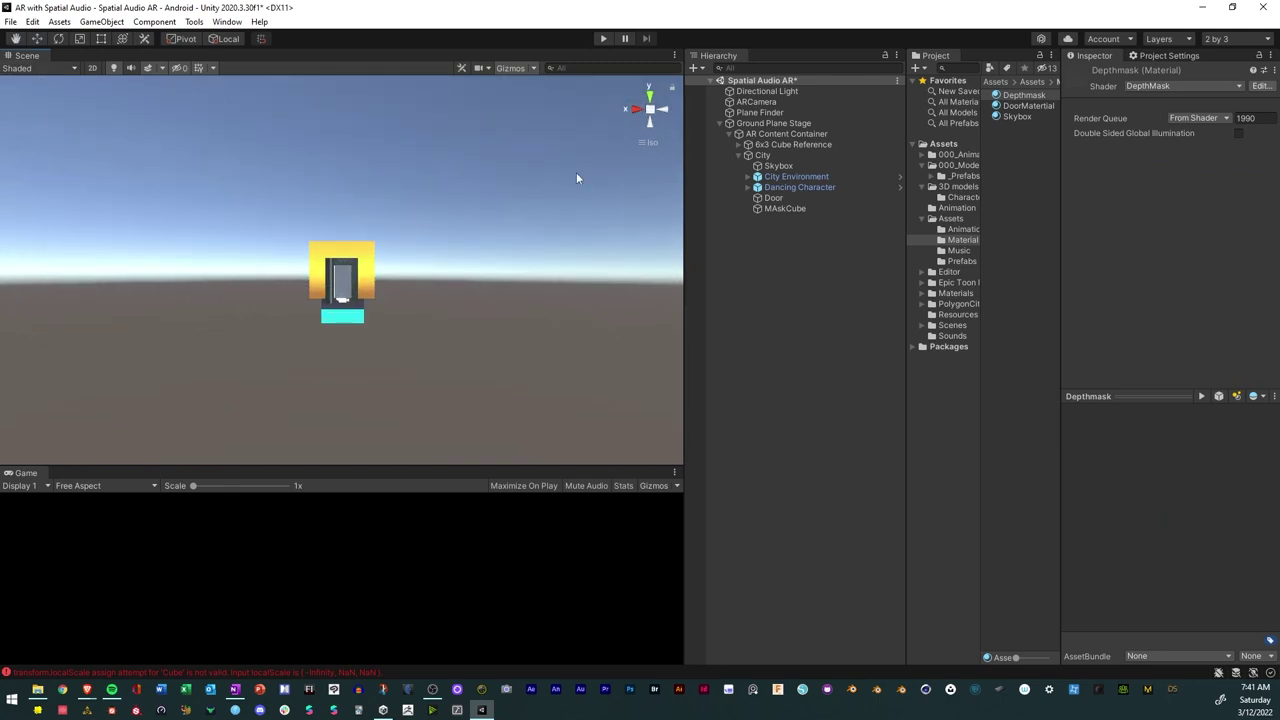
Toggle MAskCube's visibility off and on to check the masking, then save the scene.
{"action": "left_click", "coordinate": [782, 207]}
{"action": "left_click", "coordinate": [690, 208]}
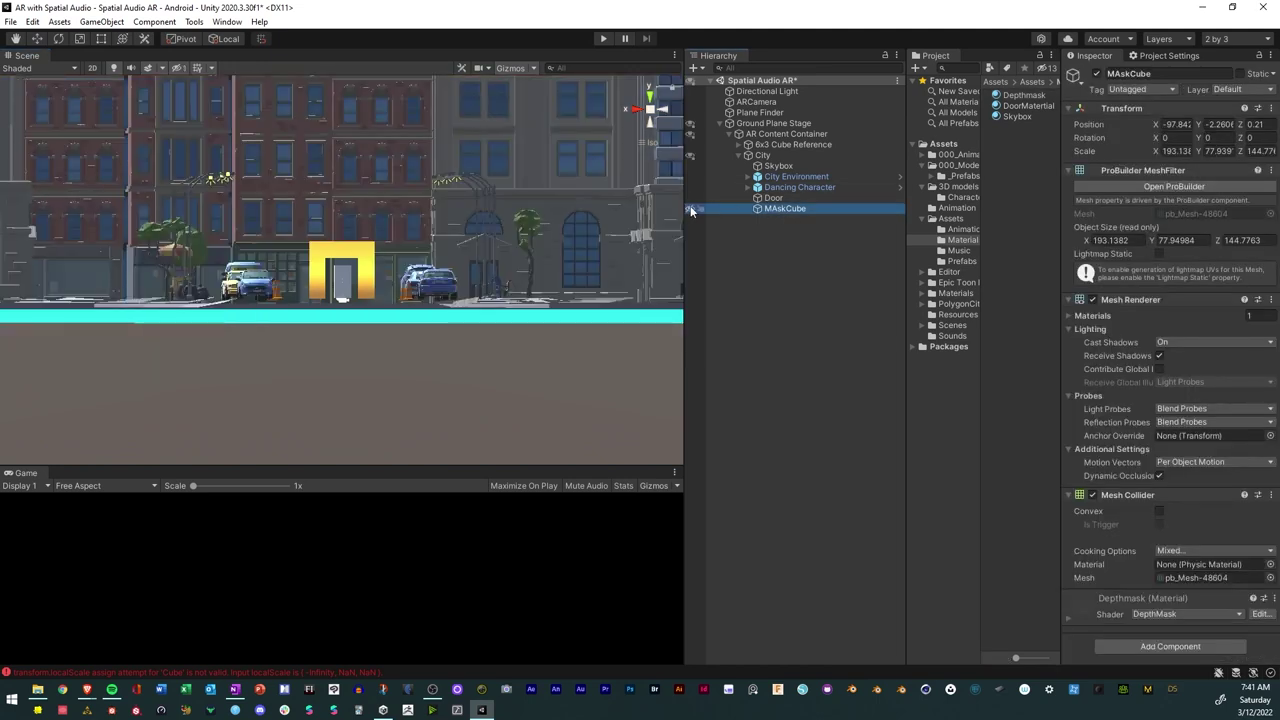
{"action": "left_click", "coordinate": [690, 208]}
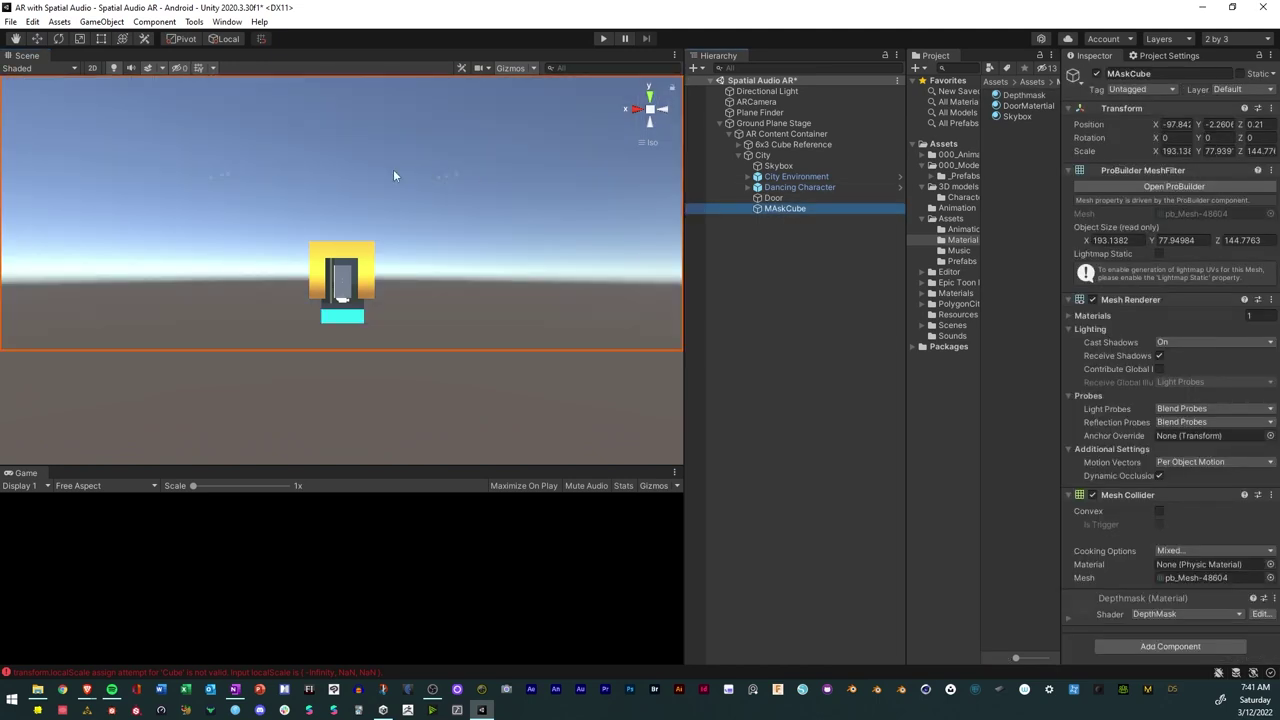
{"action": "left_click_drag", "start_coordinate": [393, 169], "coordinate": [330, 240], "text": "alt"}
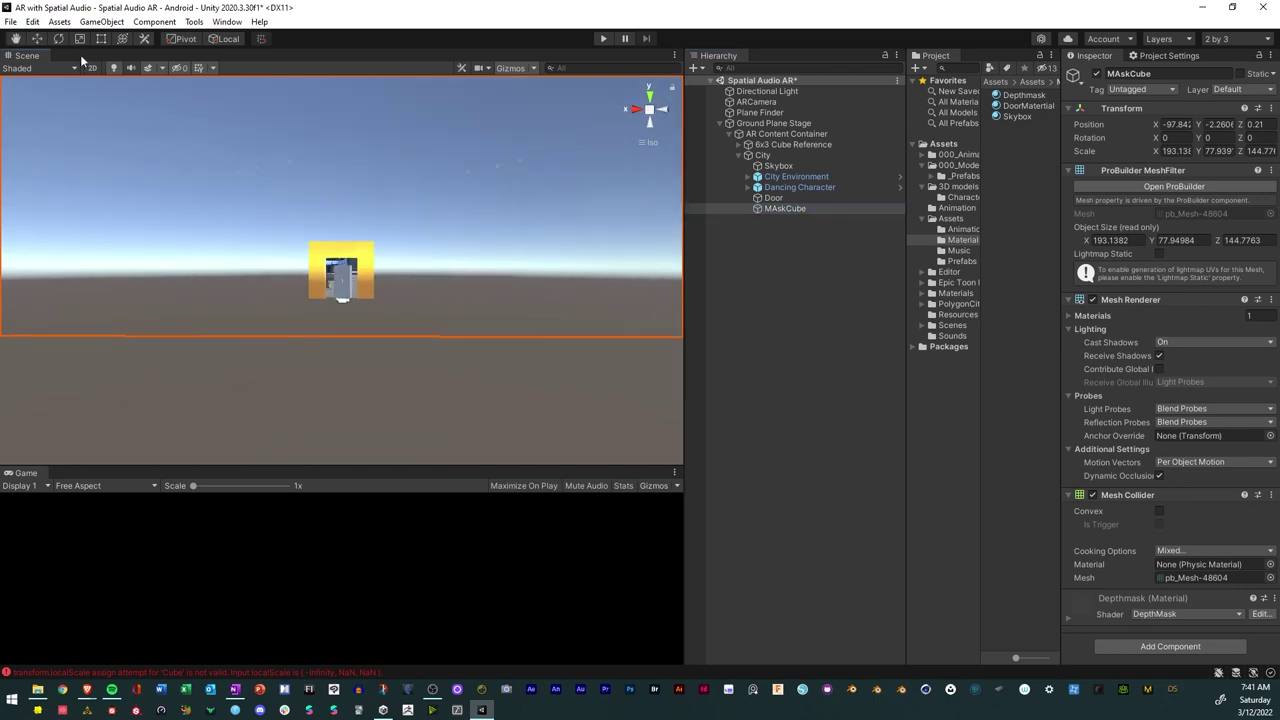
{"action": "left_click", "coordinate": [10, 21]}
{"action": "left_click", "coordinate": [33, 87]}
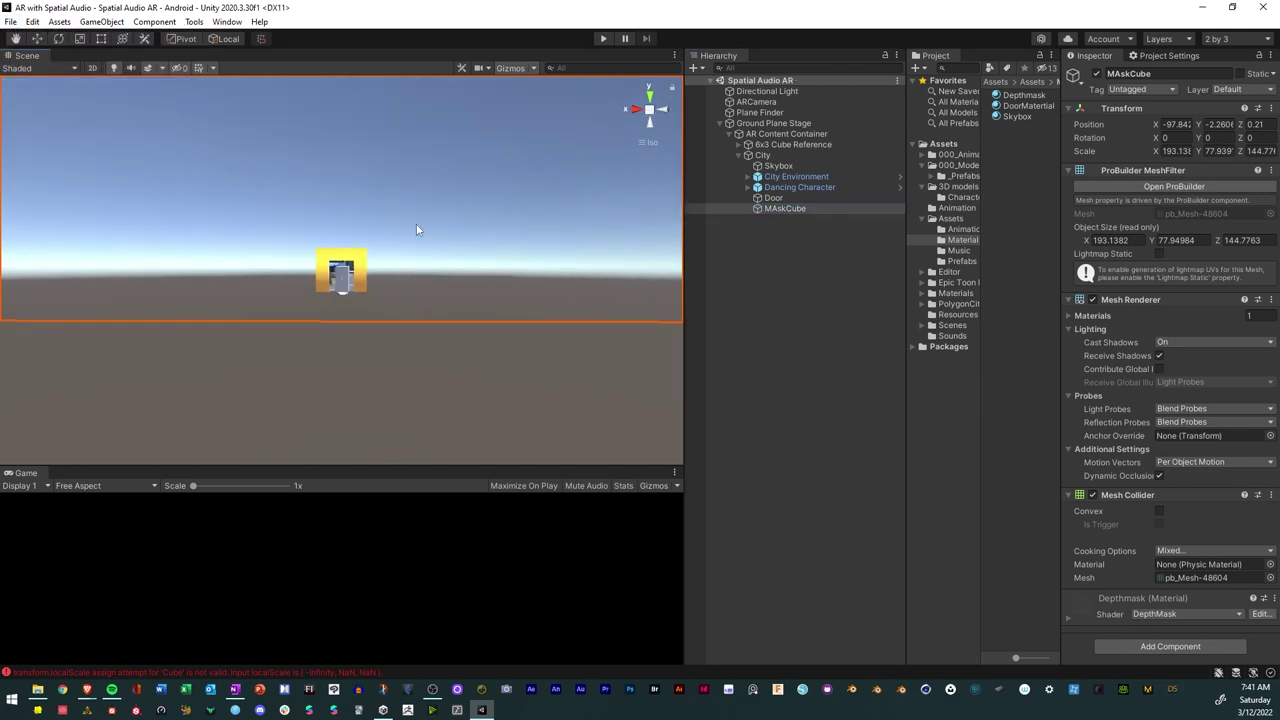
Review the DoorMaterial, Skybox and Depthmask material settings, then save the scene again.
{"action": "left_click_drag", "start_coordinate": [429, 223], "coordinate": [554, 263], "text": "alt"}
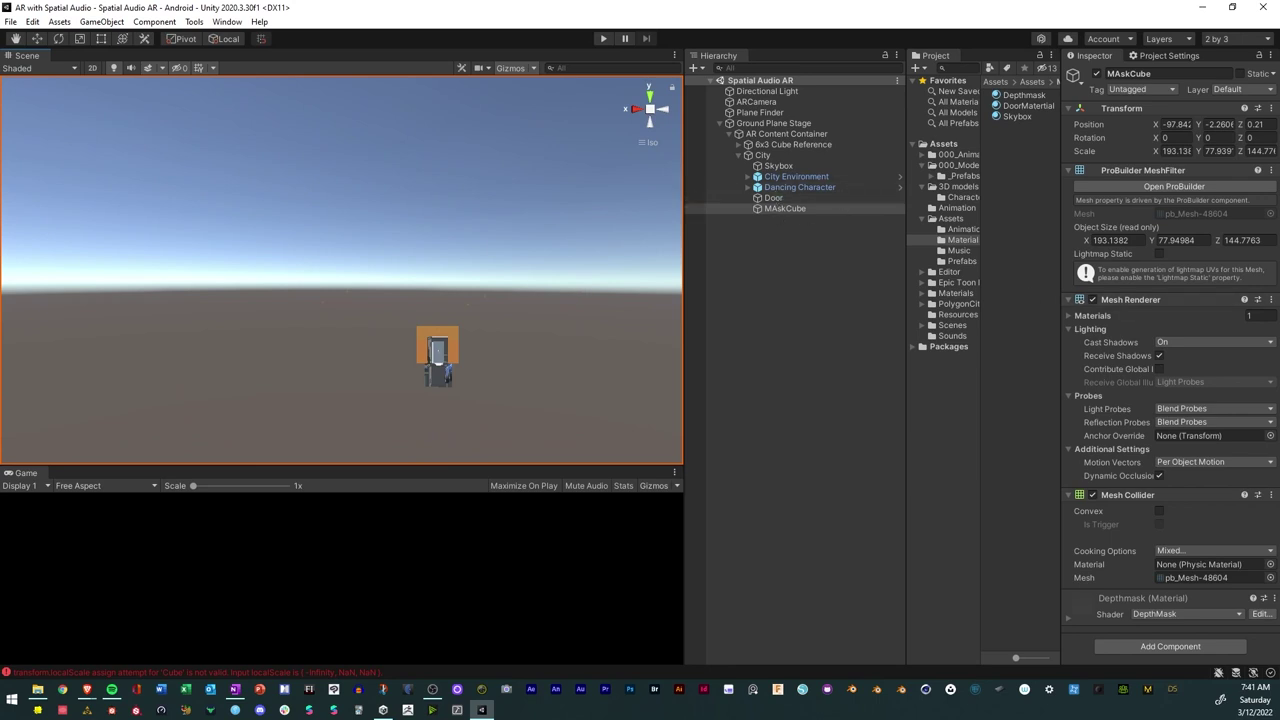
{"action": "left_click", "coordinate": [1028, 106]}
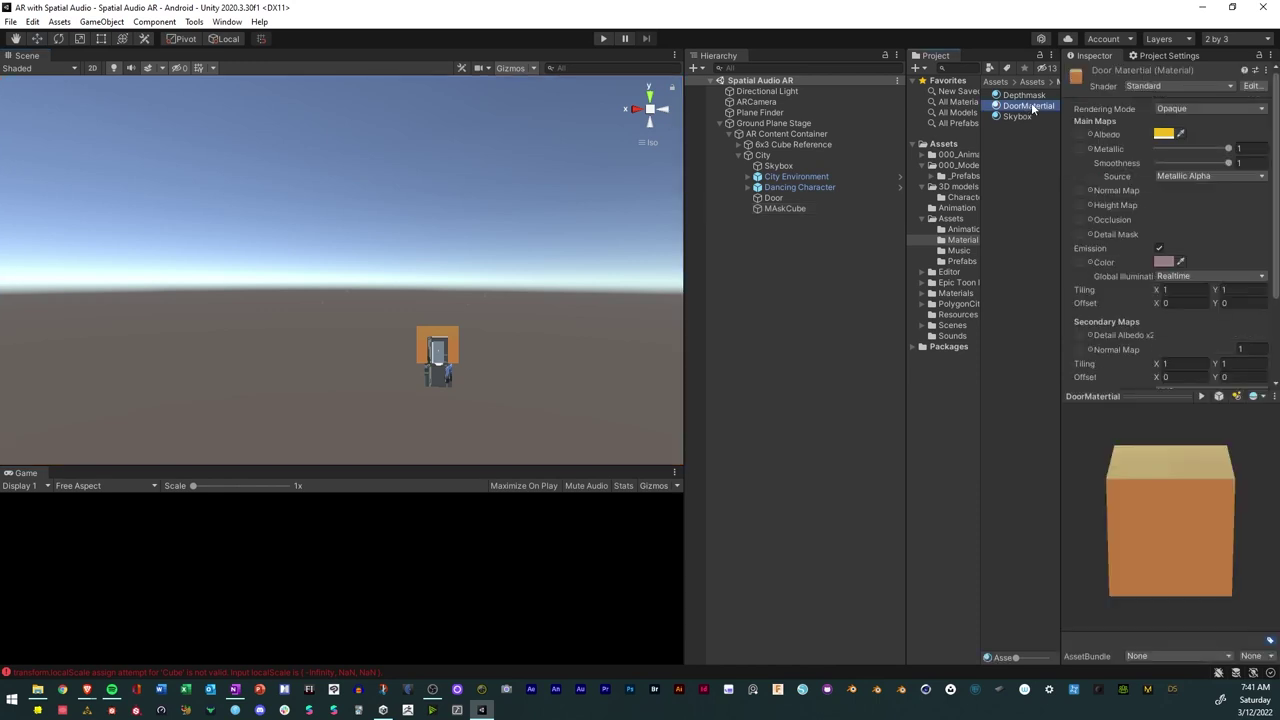
{"action": "left_click", "coordinate": [1020, 117]}
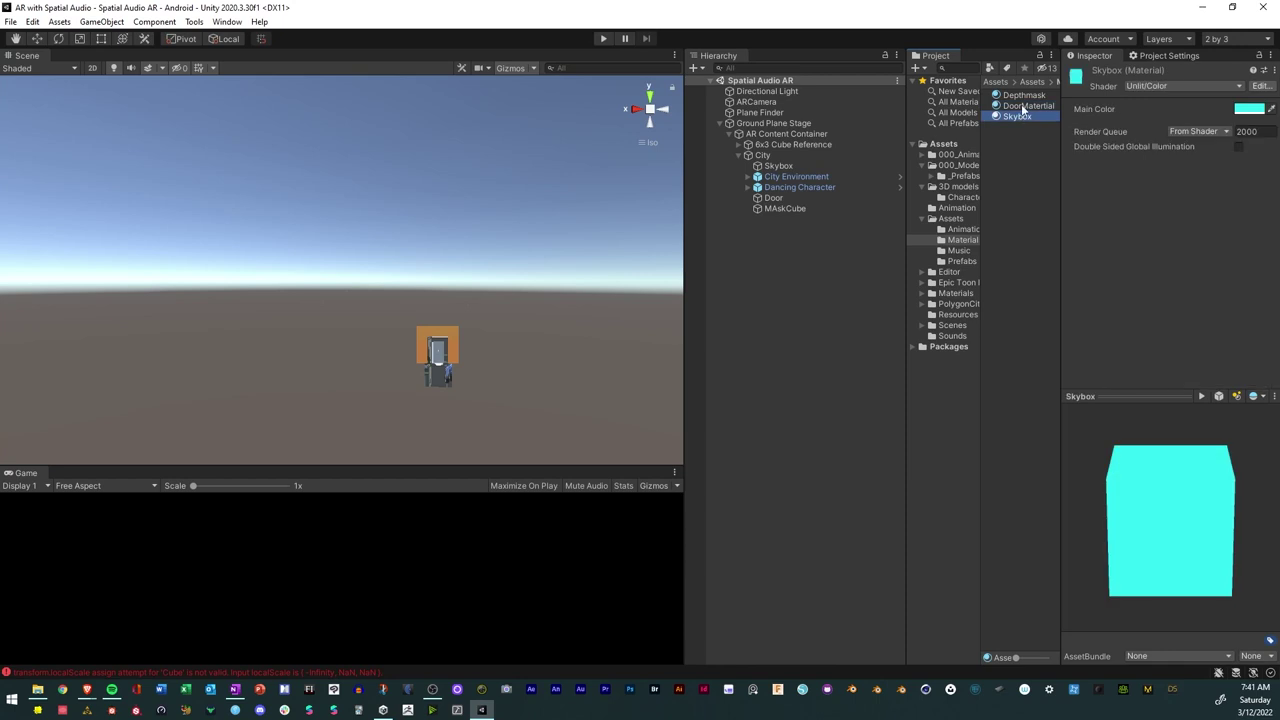
{"action": "left_click", "coordinate": [1022, 95]}
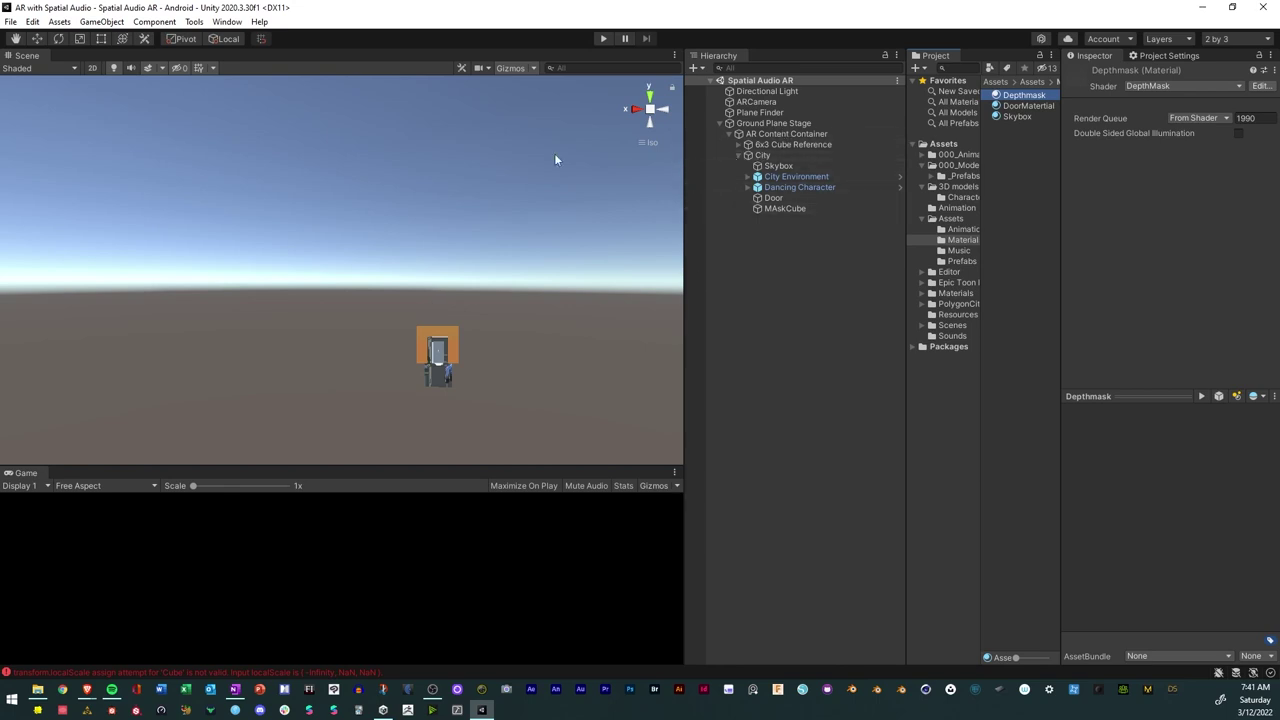
{"action": "left_click", "coordinate": [10, 21]}
{"action": "left_click", "coordinate": [110, 86]}
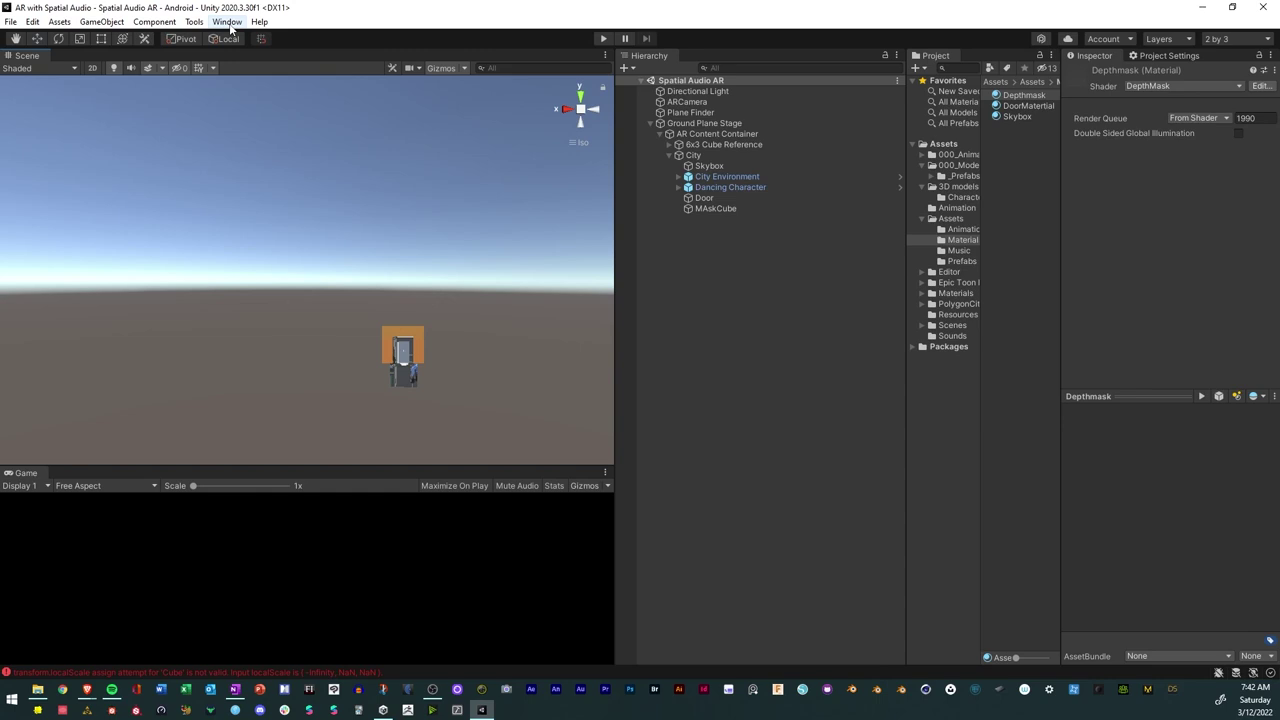
Confirm the Timeline package is installed in the Package Manager.
{"action": "left_click", "coordinate": [228, 22]}
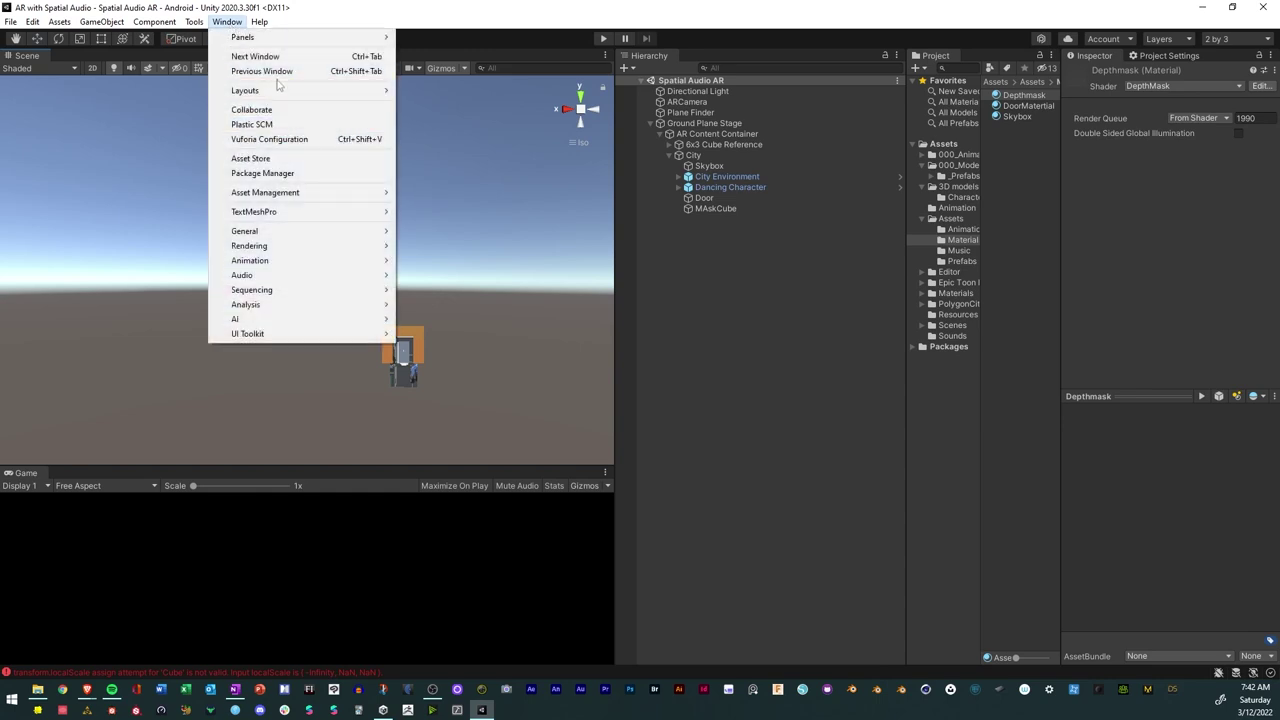
{"action": "left_click", "coordinate": [272, 175]}
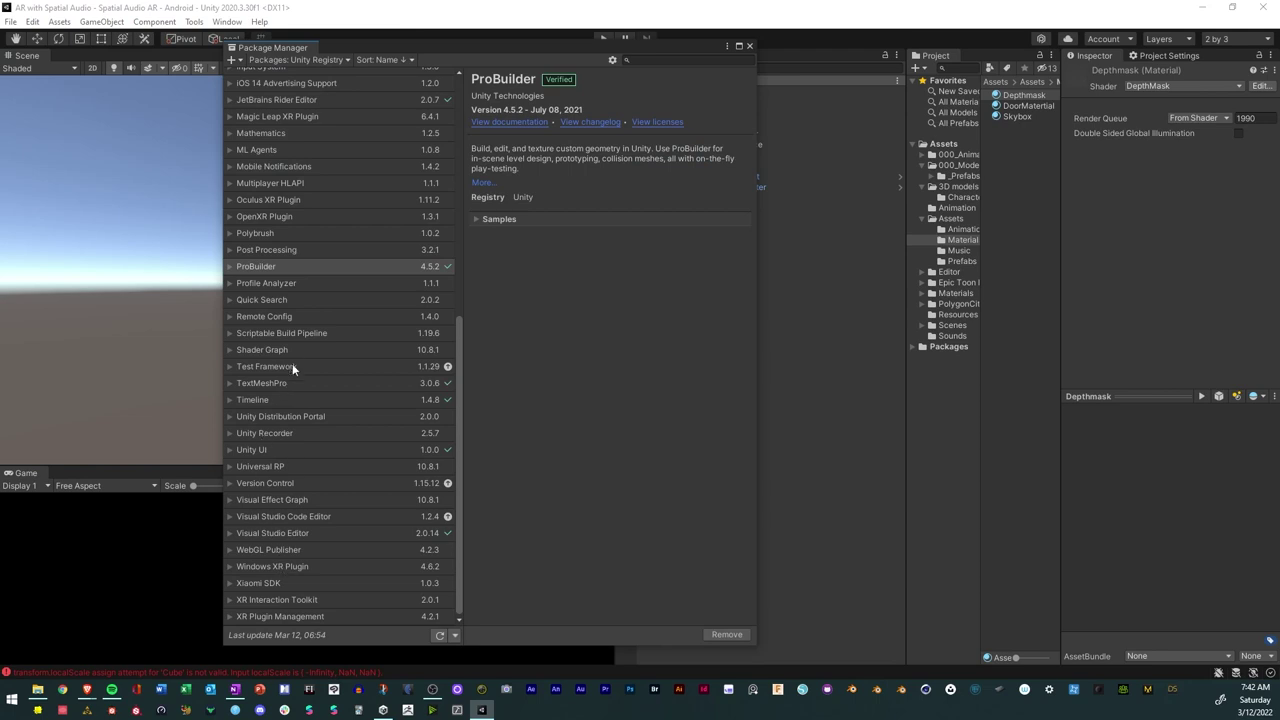
{"action": "left_click", "coordinate": [260, 400]}
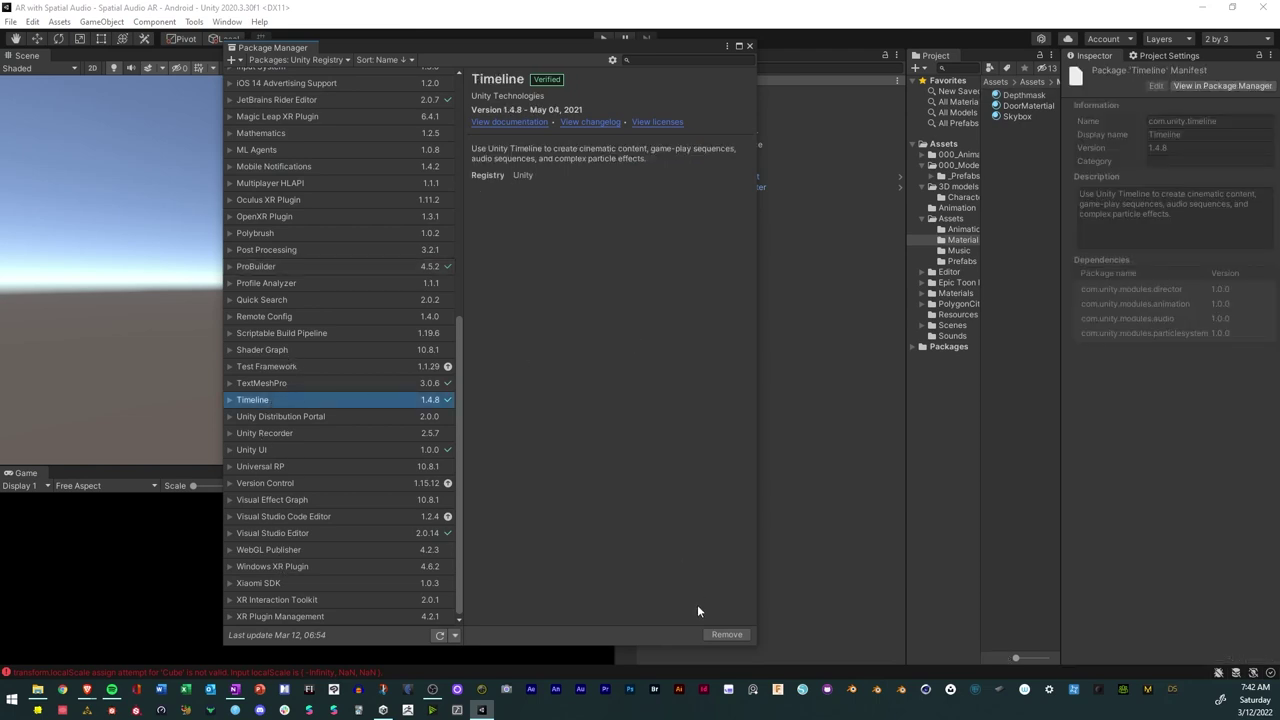
{"action": "left_click", "coordinate": [751, 46]}
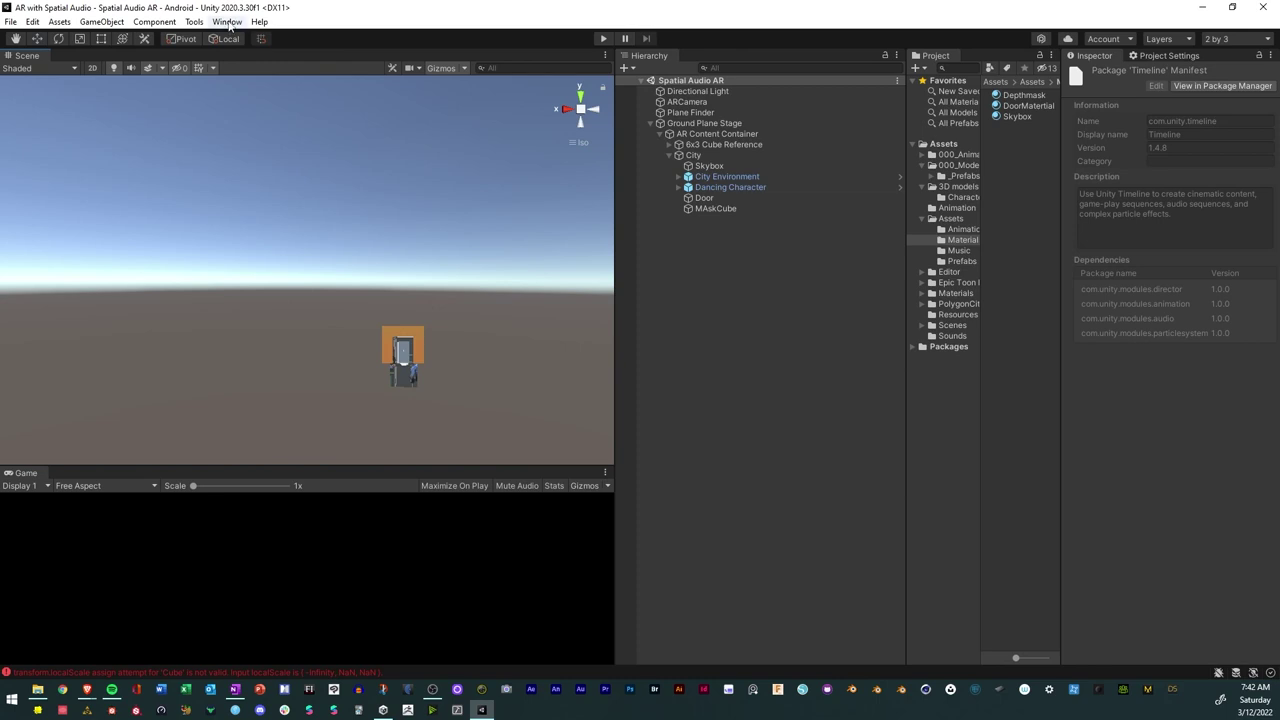
Open Window > Sequencing > Timeline and dock it, enlarged, along the bottom.
{"action": "left_click", "coordinate": [227, 21]}
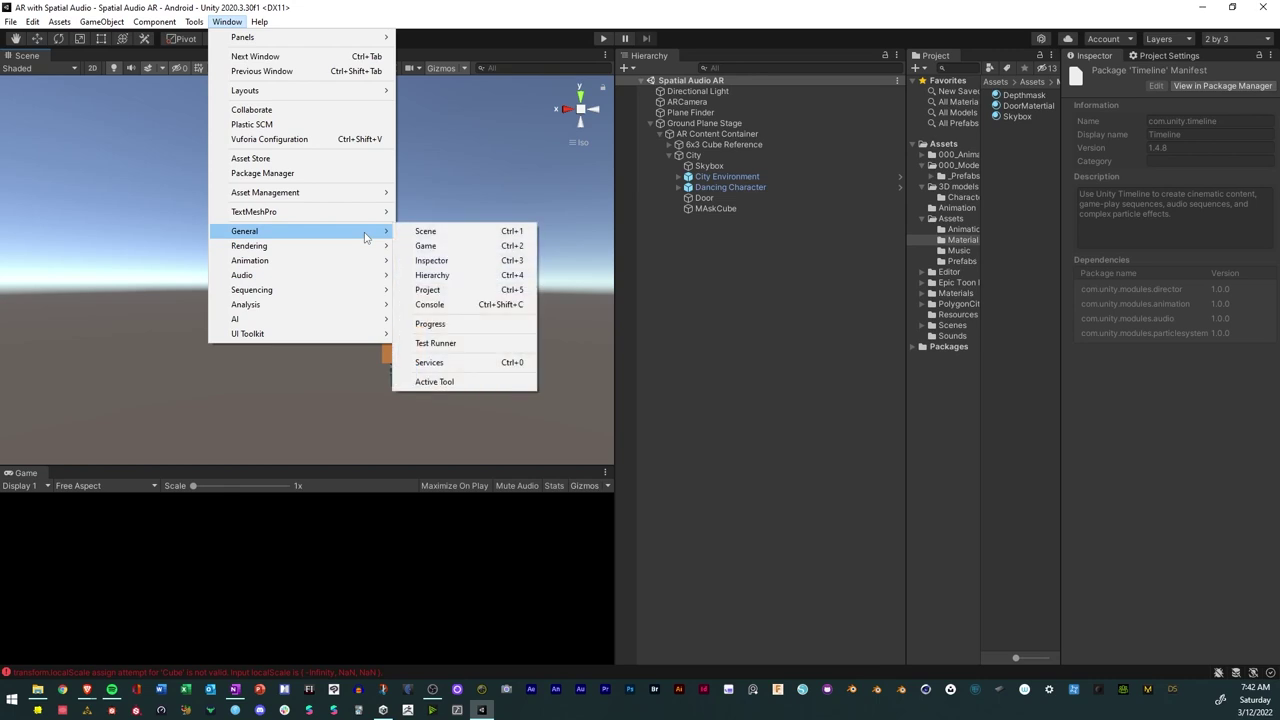
{"action": "mouse_move", "coordinate": [370, 289]}
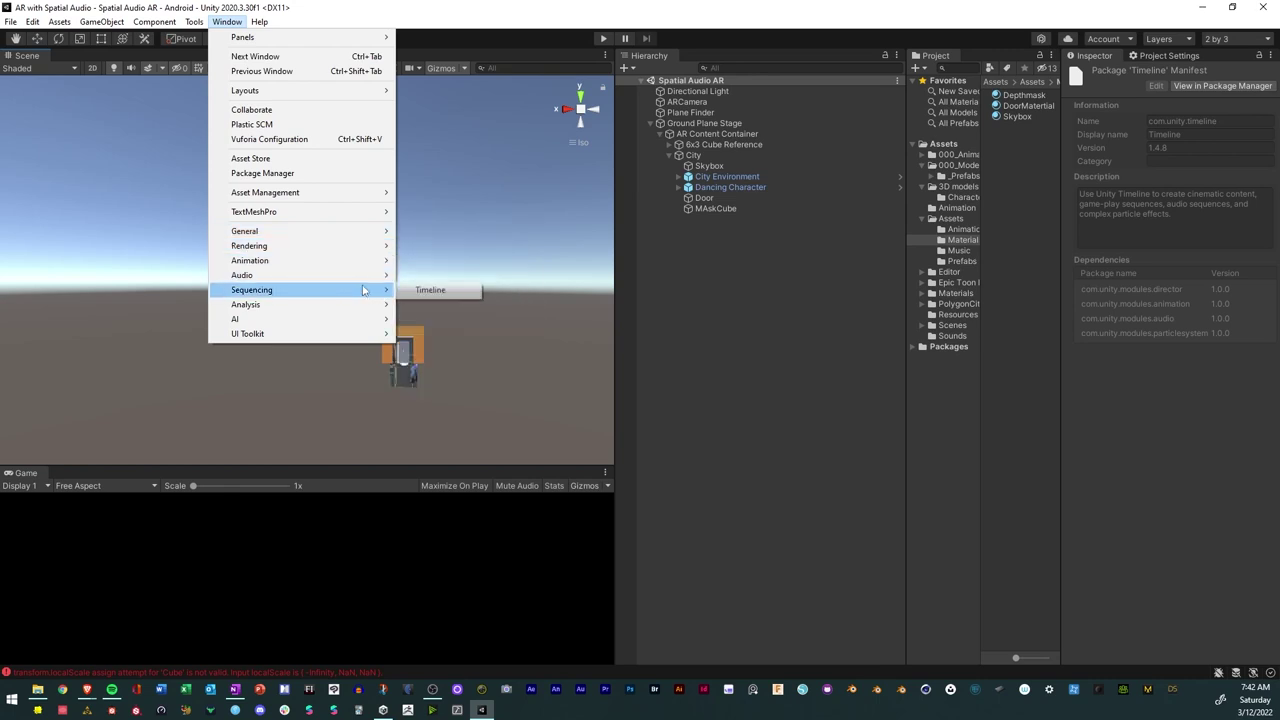
{"action": "left_click", "coordinate": [425, 289]}
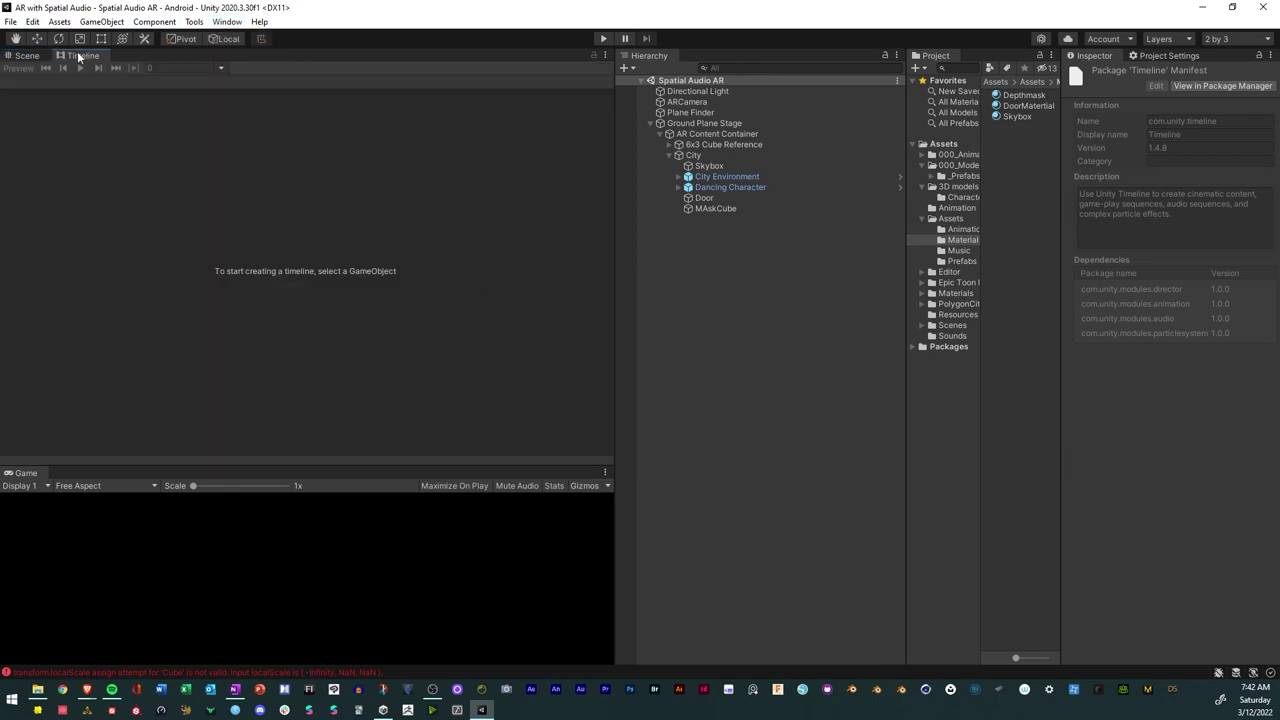
{"action": "left_click_drag", "start_coordinate": [81, 56], "coordinate": [557, 680]}
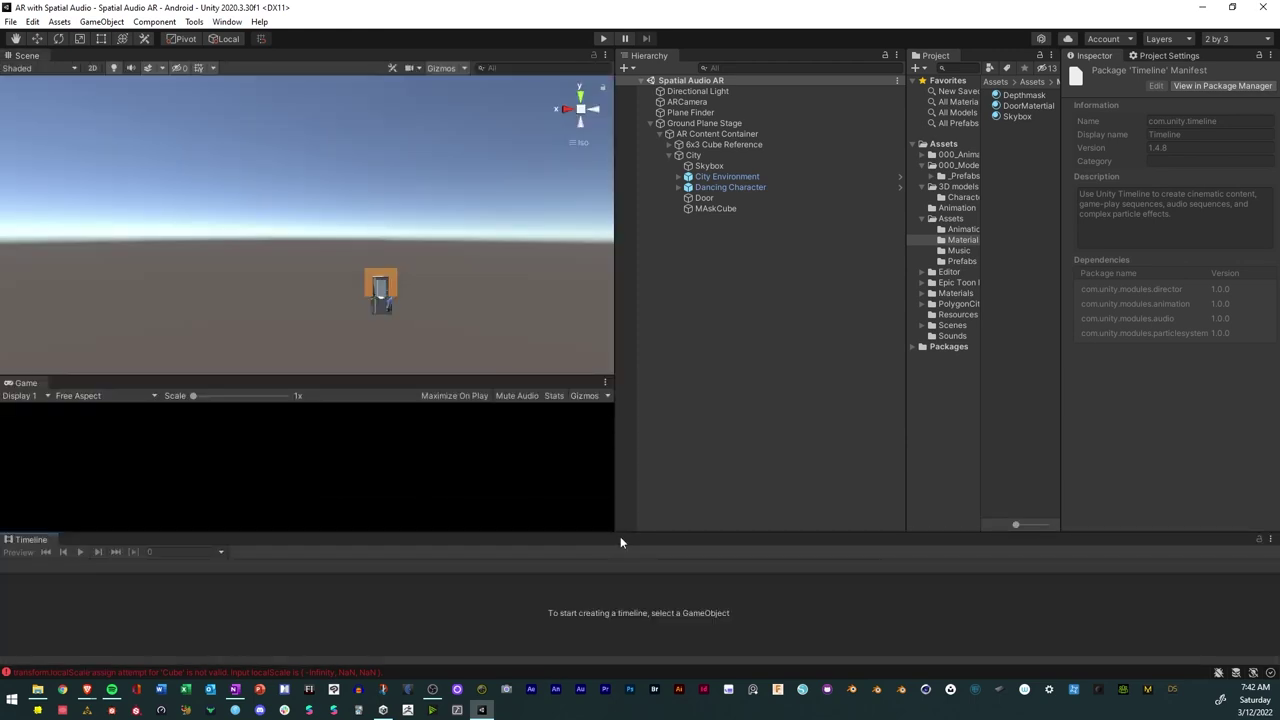
{"action": "left_click_drag", "start_coordinate": [621, 532], "coordinate": [634, 492]}
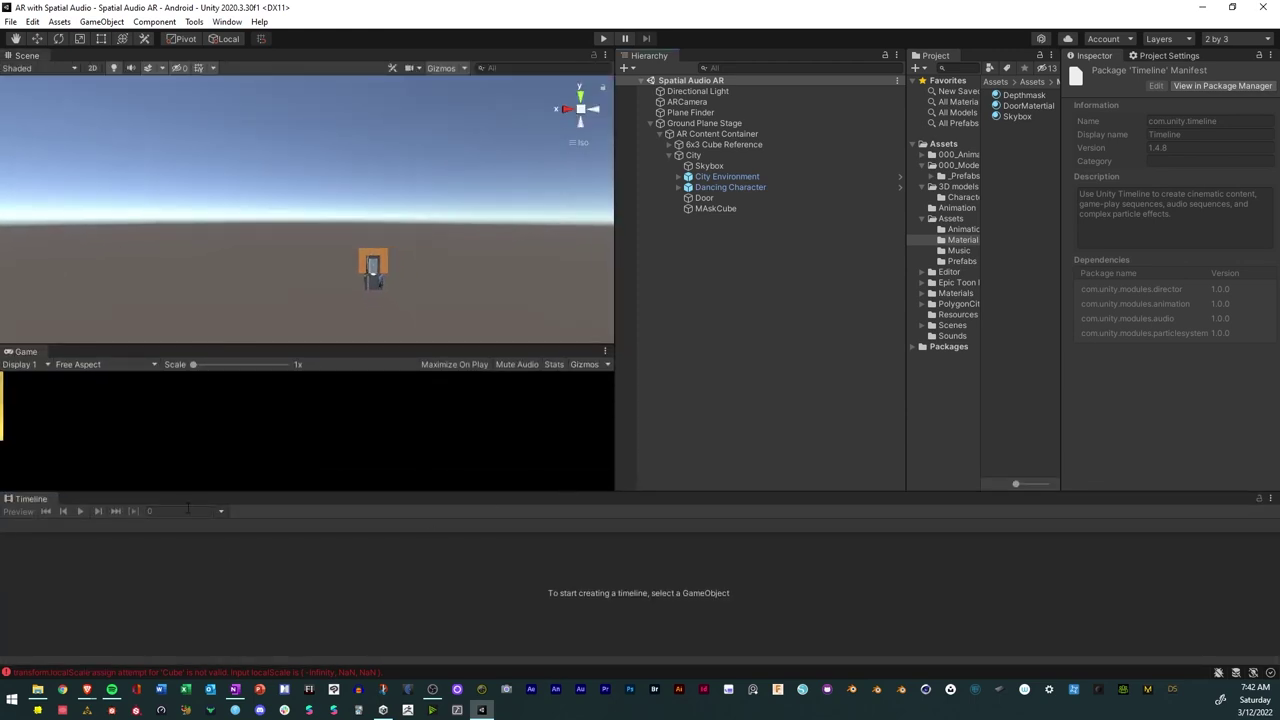
Create an empty object named 'Animation timeline' under the City object.
{"action": "left_click", "coordinate": [693, 155]}
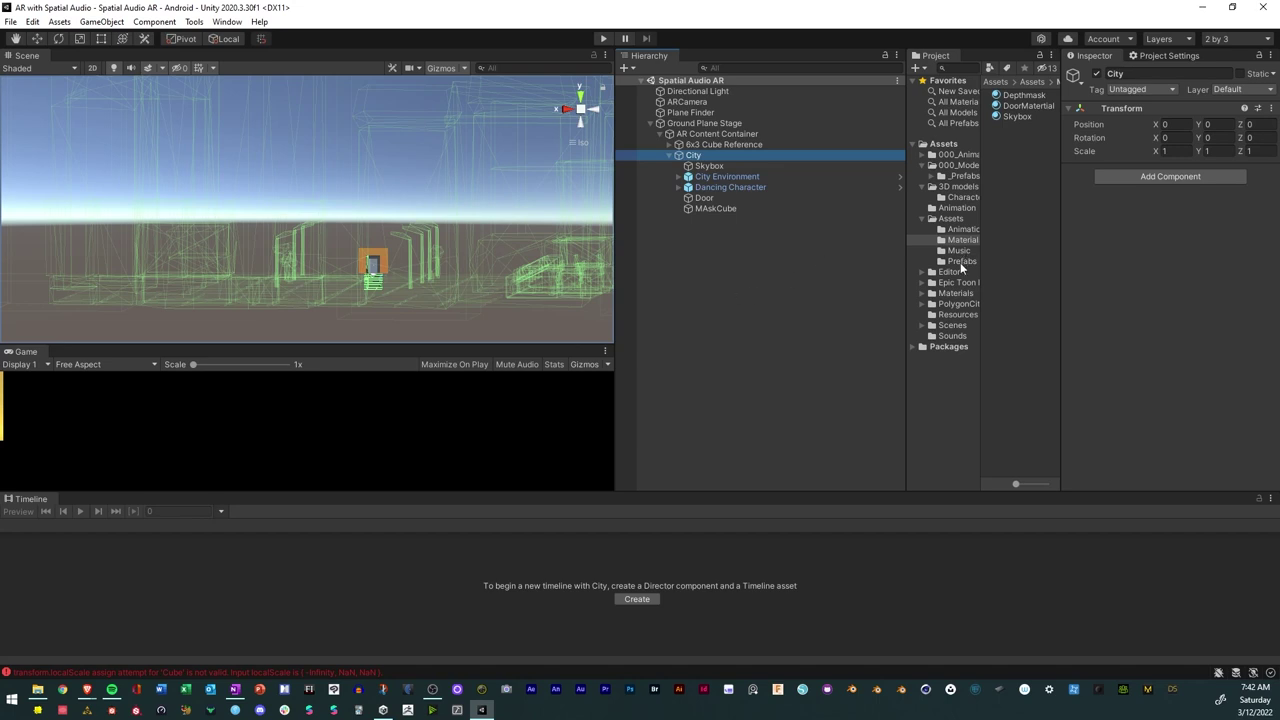
{"action": "left_click", "coordinate": [955, 230]}
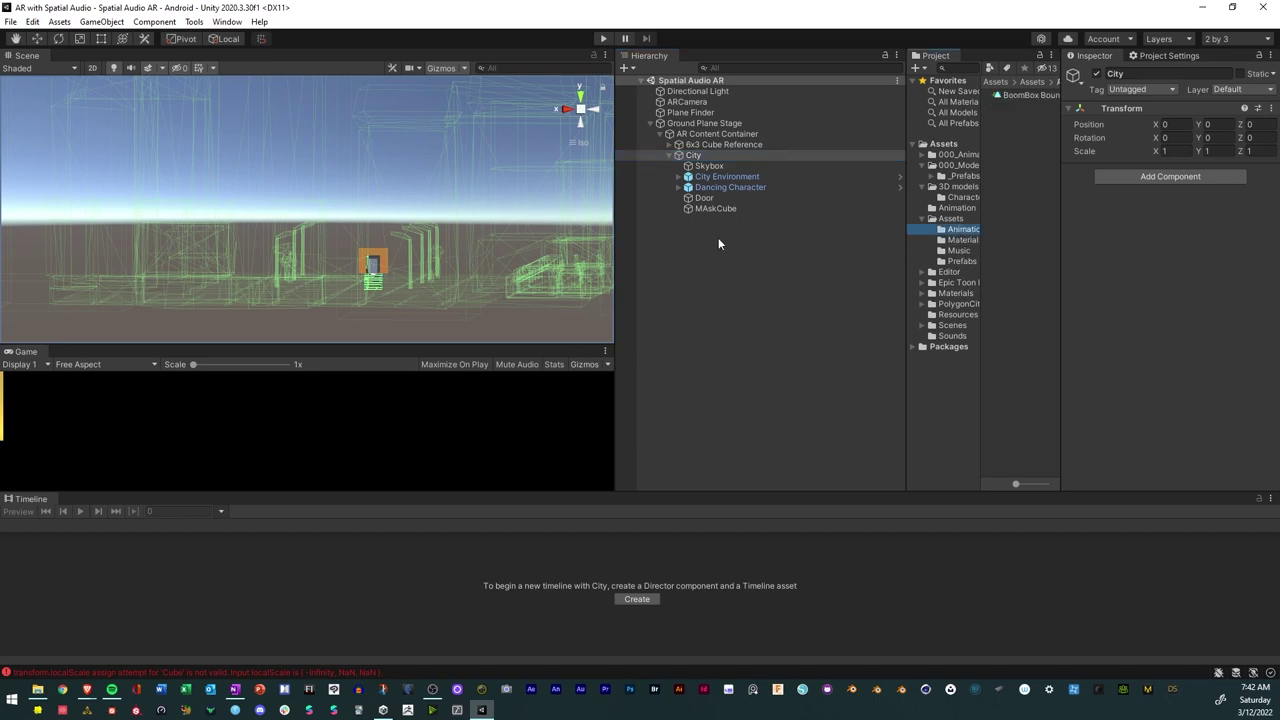
{"action": "right_click", "coordinate": [691, 240]}
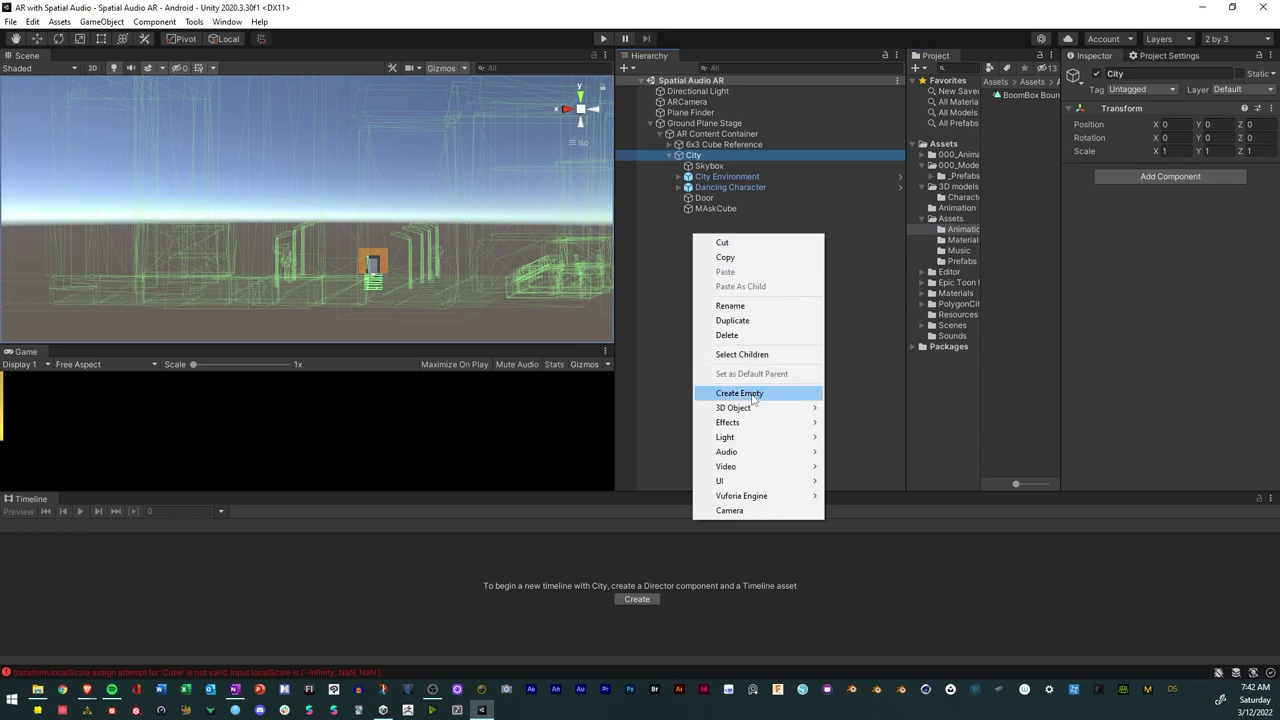
{"action": "left_click", "coordinate": [740, 393]}
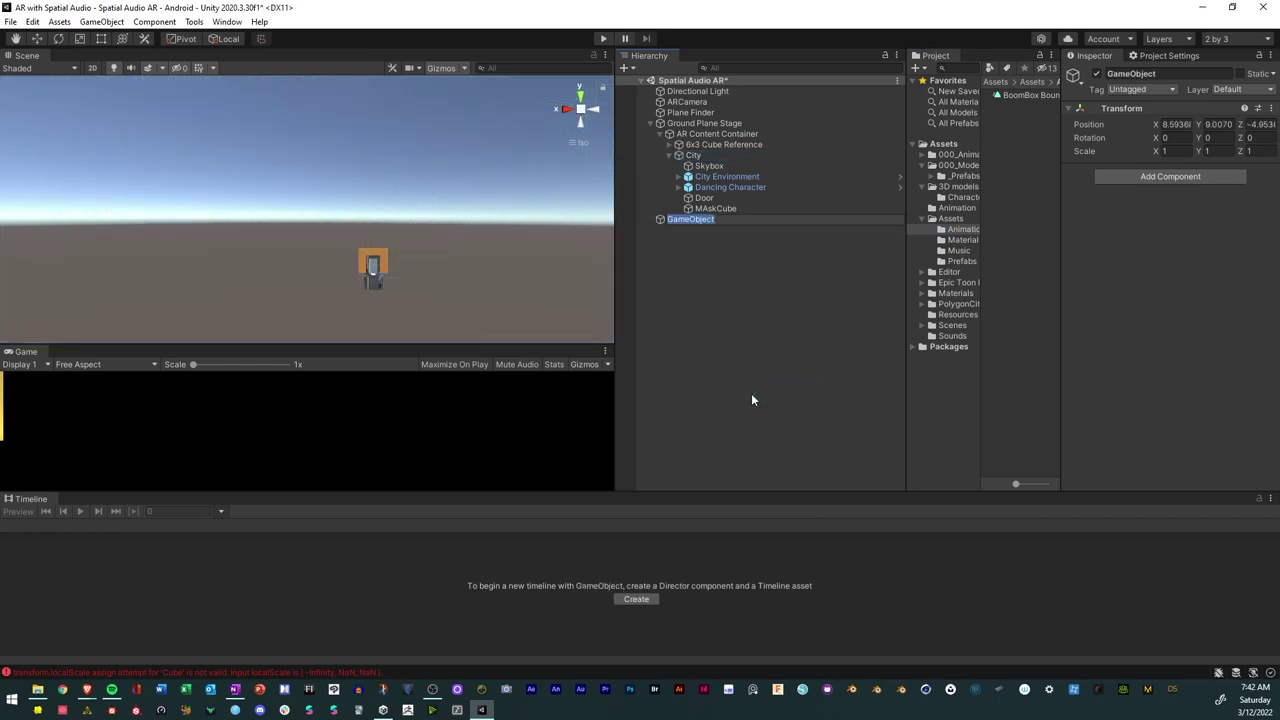
{"action": "type", "text": "Animation timeline"}
{"action": "key", "text": "Return"}
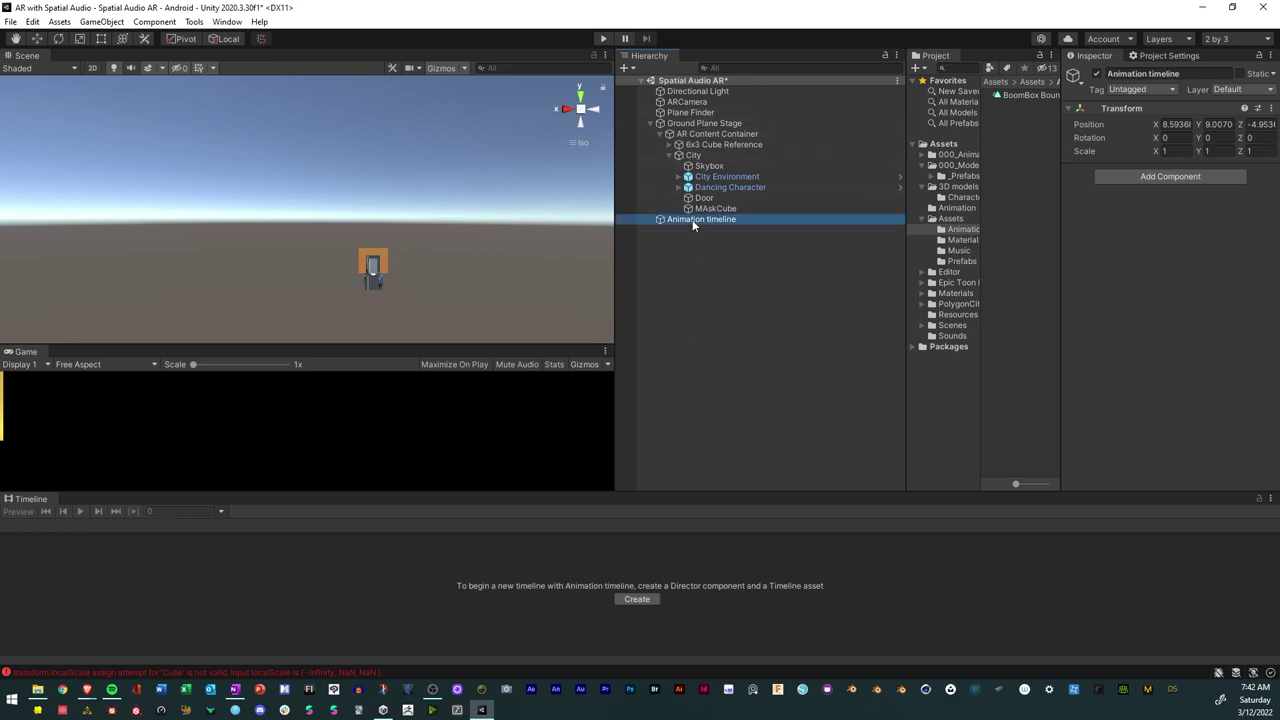
{"action": "left_click_drag", "start_coordinate": [692, 222], "coordinate": [702, 155]}
Create a timeline for Animation timeline and save its asset in the Animation folder.
{"action": "left_click", "coordinate": [637, 599]}
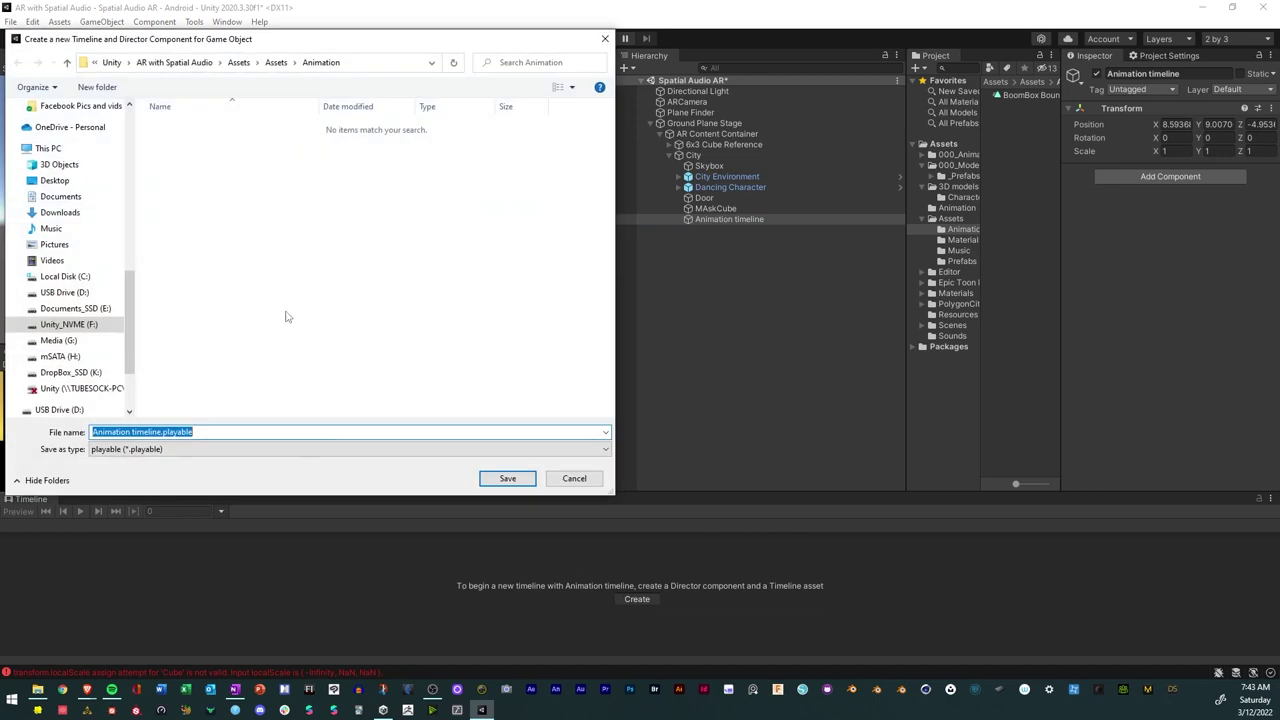
{"action": "left_click", "coordinate": [504, 478]}
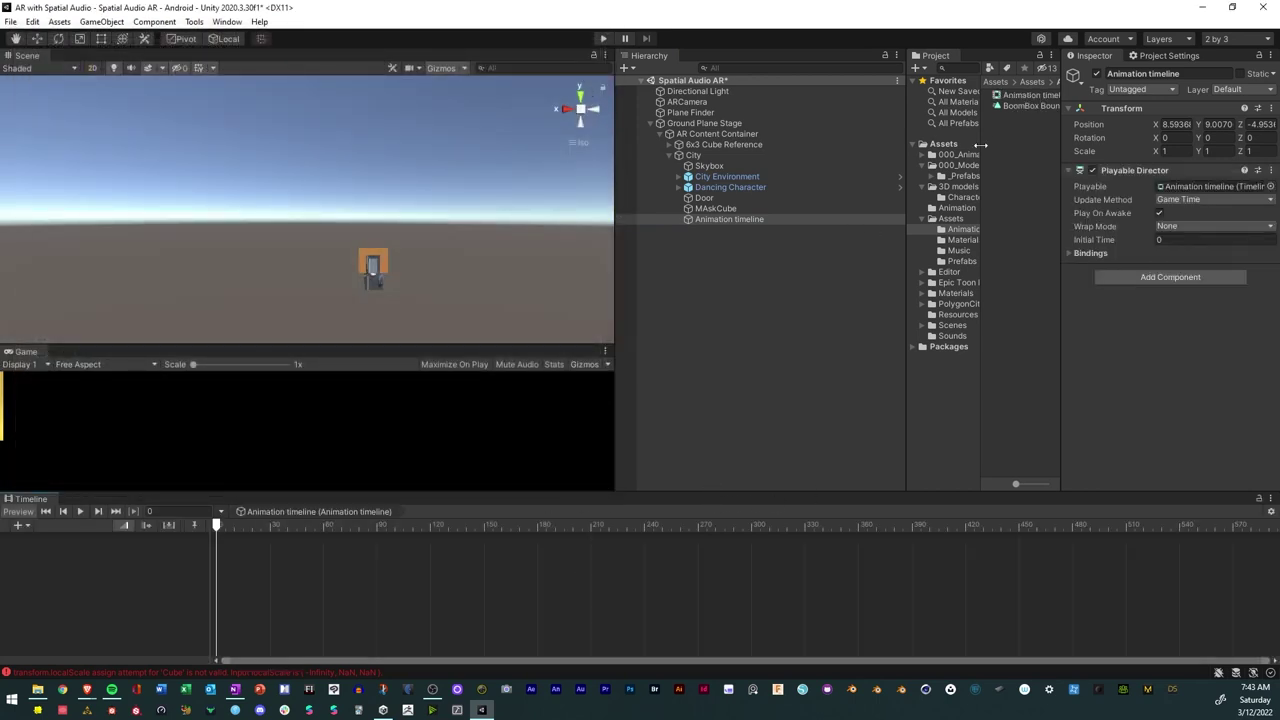
{"action": "left_click_drag", "start_coordinate": [1060, 125], "coordinate": [1067, 128]}
{"action": "left_click_drag", "start_coordinate": [905, 125], "coordinate": [797, 126]}
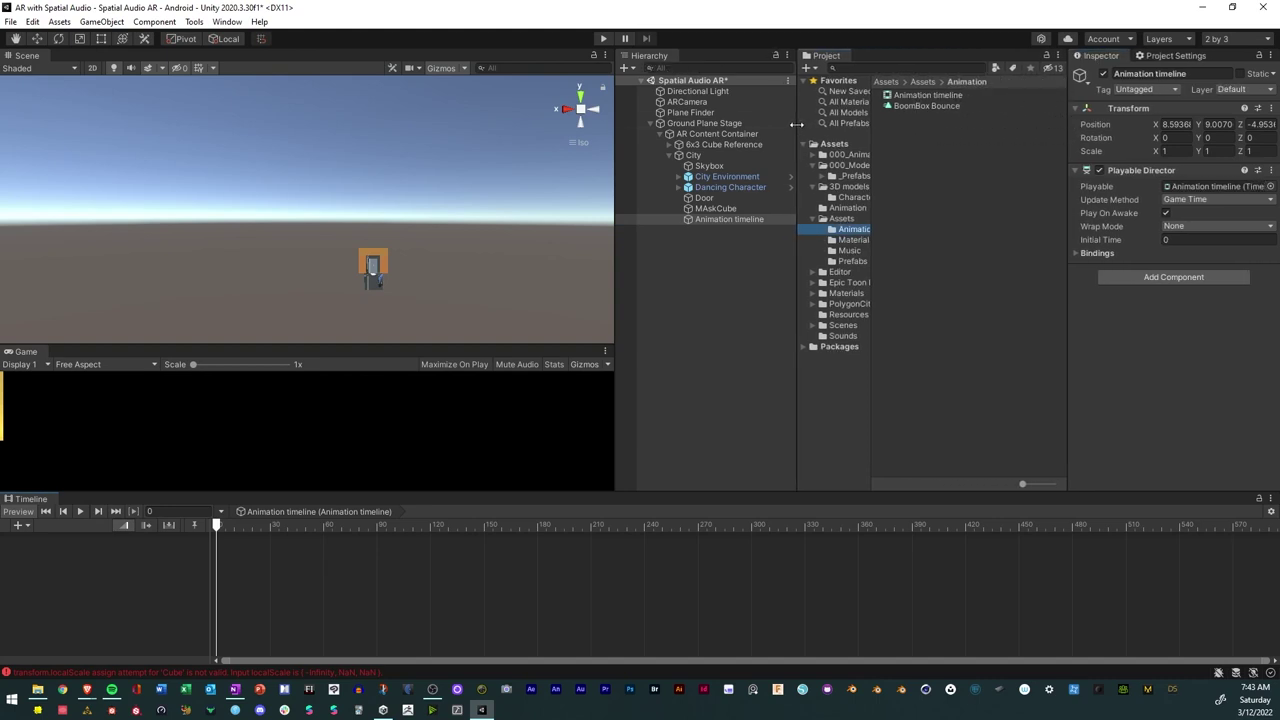
Set the timeline frame rate to Film (24) in the Timeline settings.
{"action": "left_click", "coordinate": [1270, 512]}
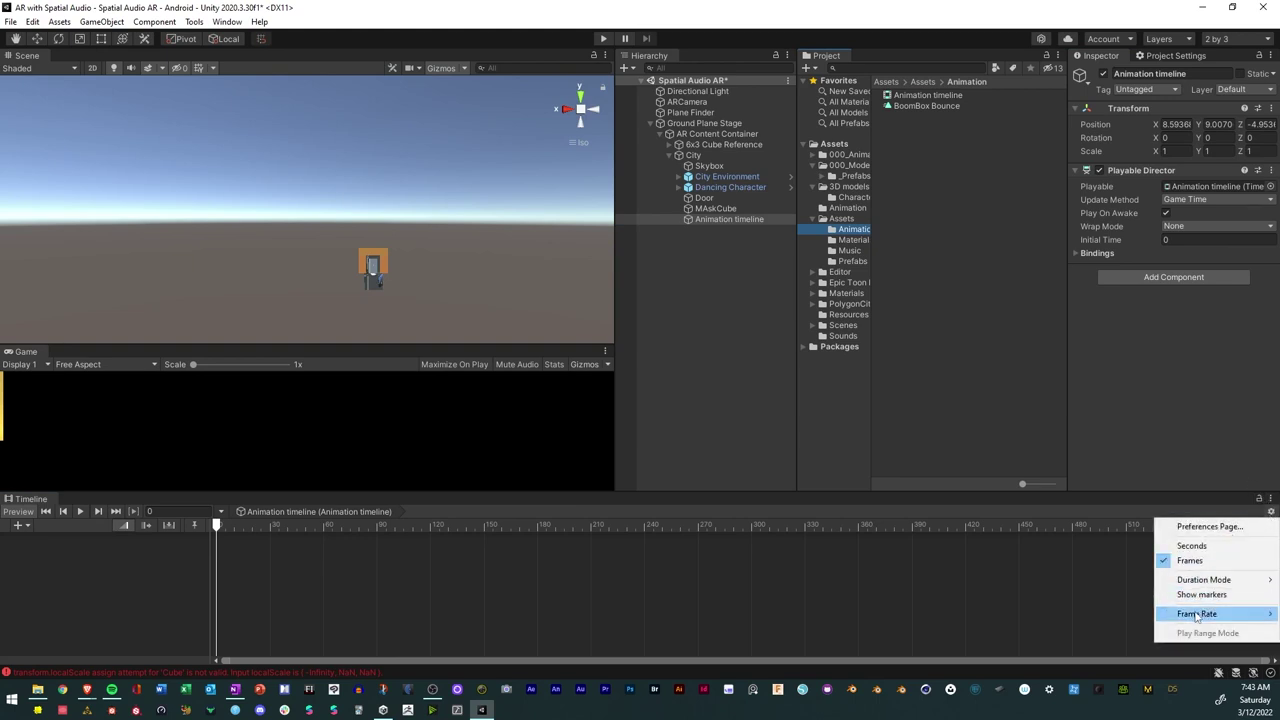
{"action": "mouse_move", "coordinate": [1198, 613]}
{"action": "left_click", "coordinate": [1099, 614]}
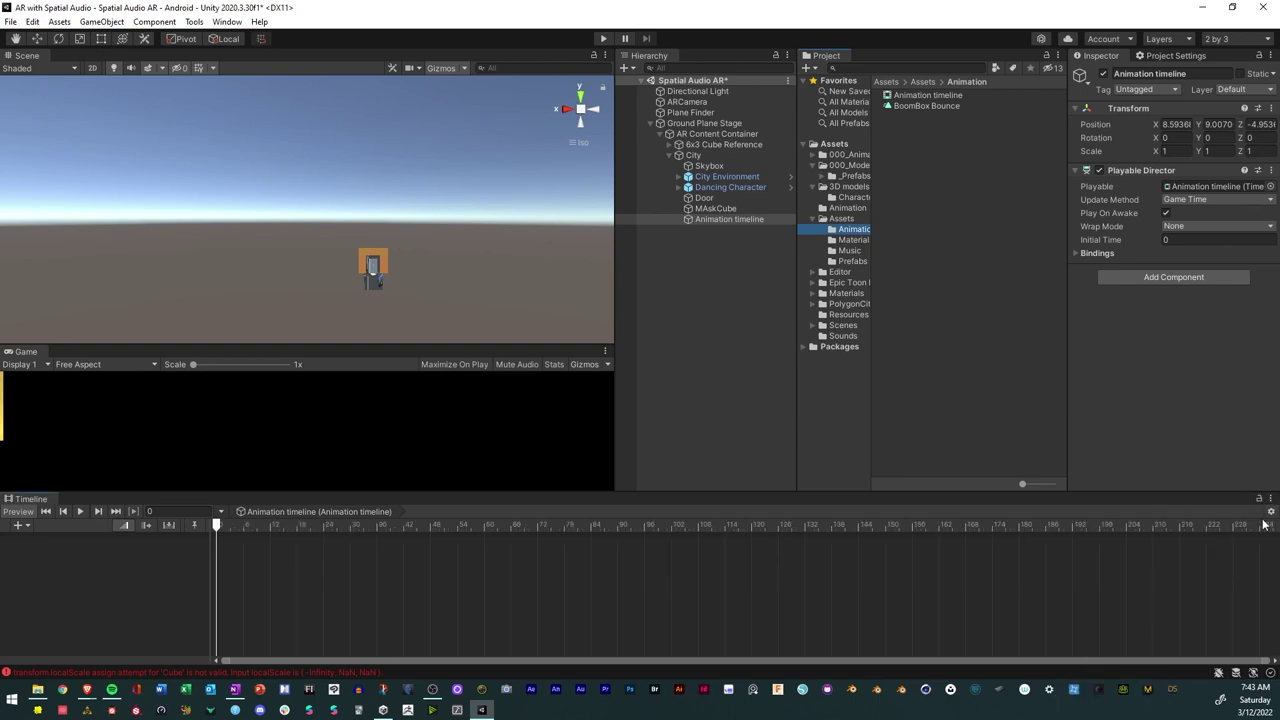
{"action": "left_click", "coordinate": [1270, 512]}
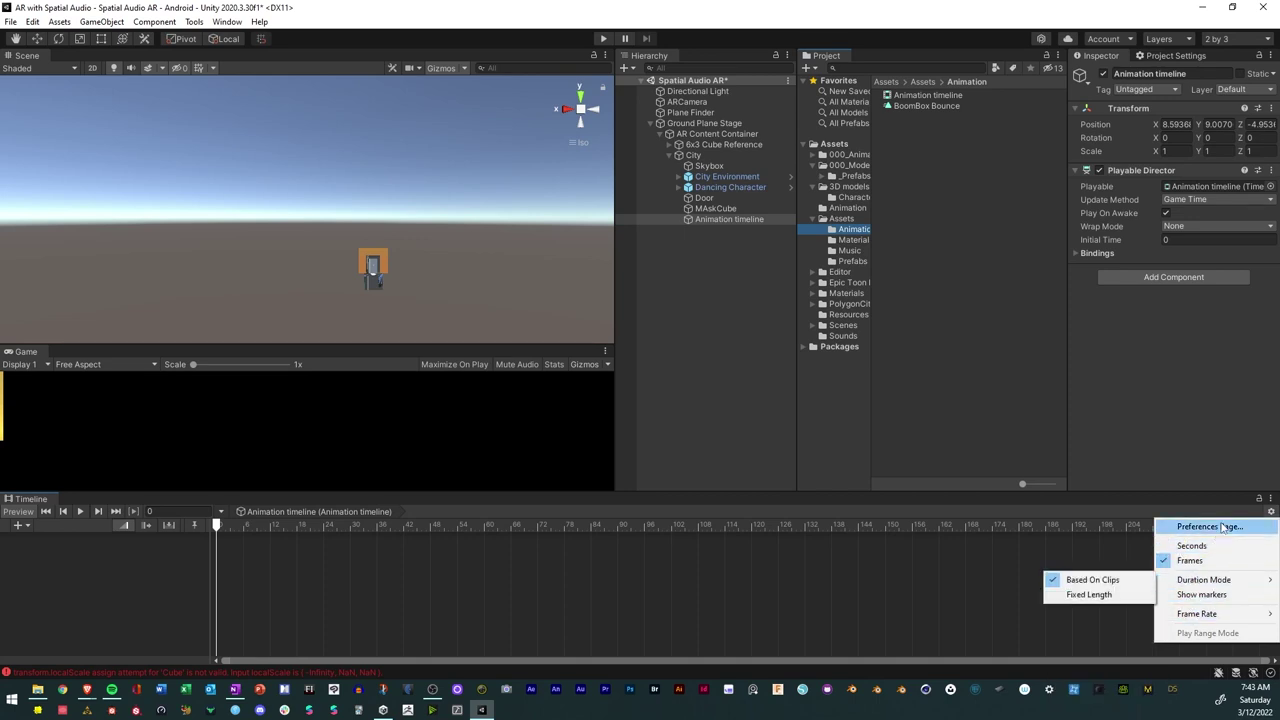
{"action": "left_click", "coordinate": [1262, 505]}
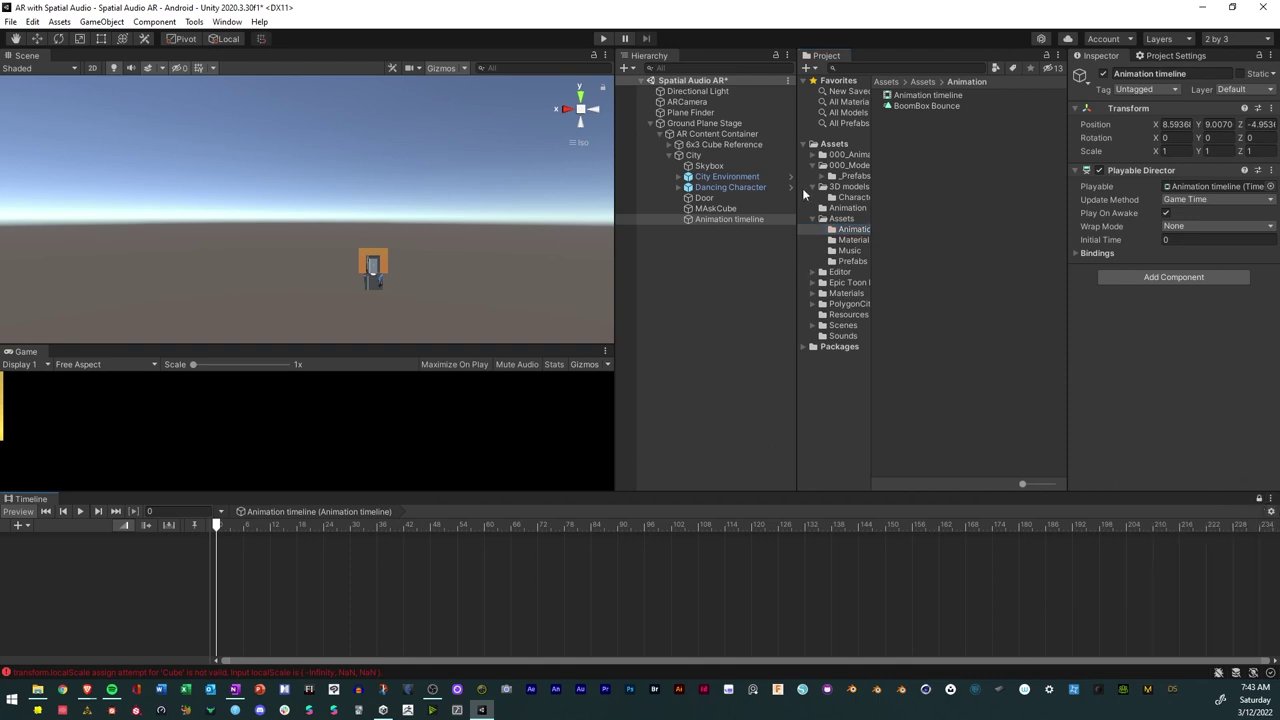
{"action": "left_click", "coordinate": [712, 166]}
Select the Animation timeline object to show its empty track area in Timeline.
{"action": "left_click", "coordinate": [725, 176]}
{"action": "left_click", "coordinate": [712, 219]}
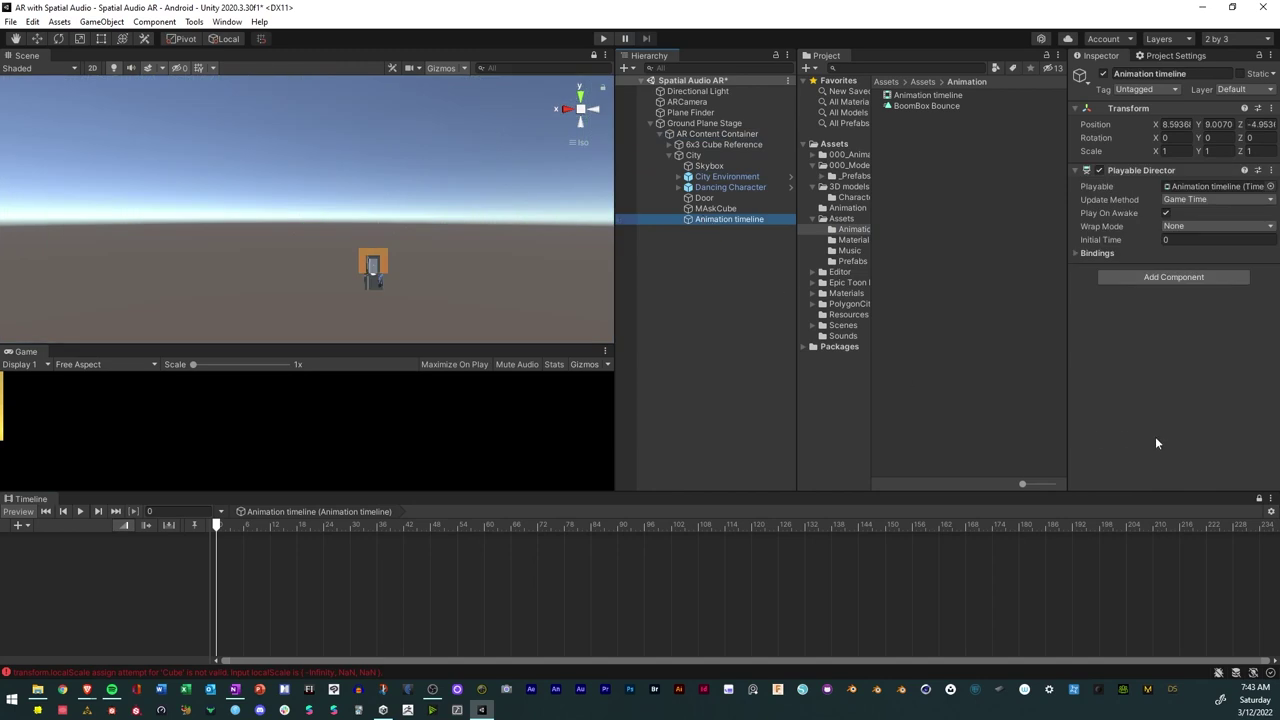
{"action": "left_click", "coordinate": [712, 208]}
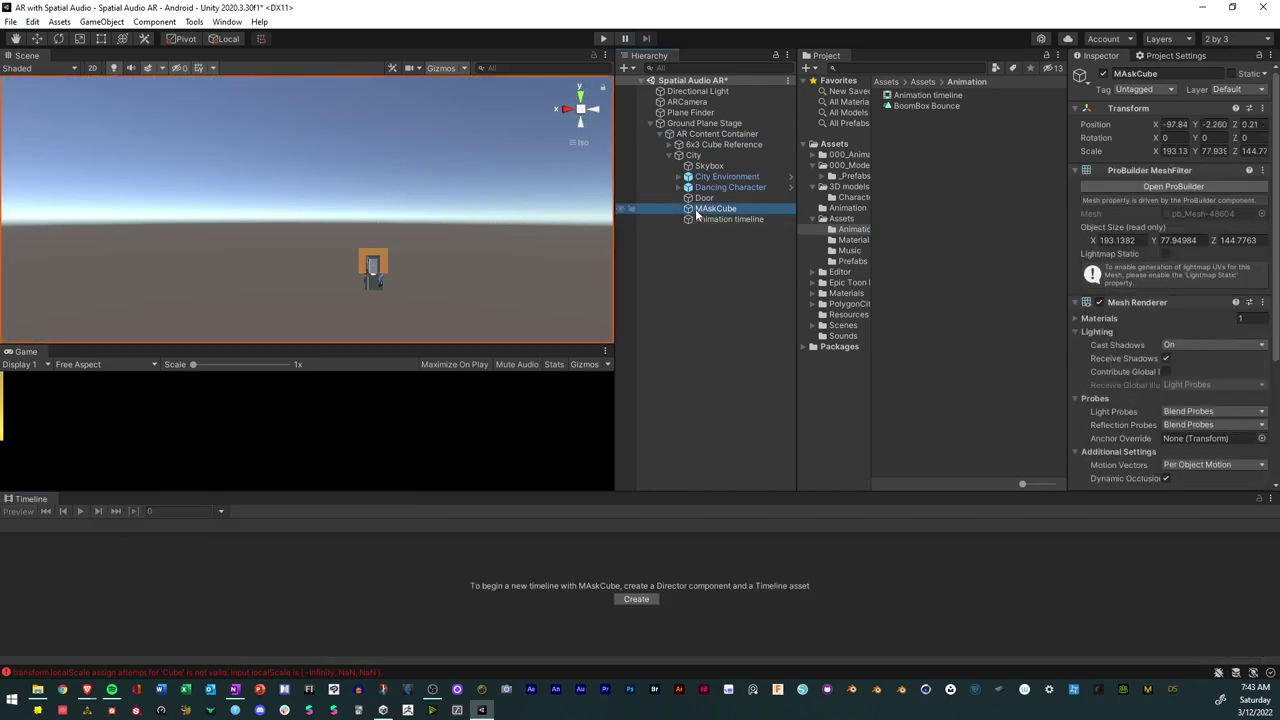
{"action": "left_click", "coordinate": [697, 199]}
{"action": "left_click", "coordinate": [705, 219]}
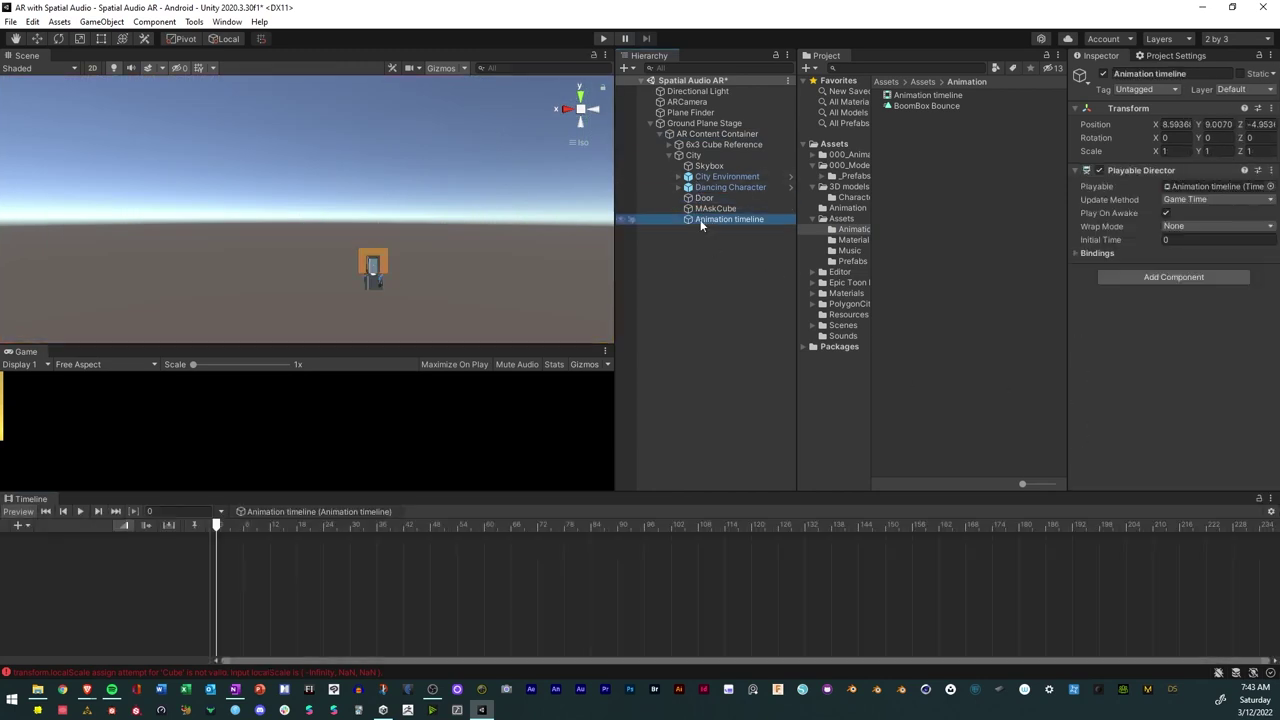
{"action": "left_click", "coordinate": [1258, 500]}
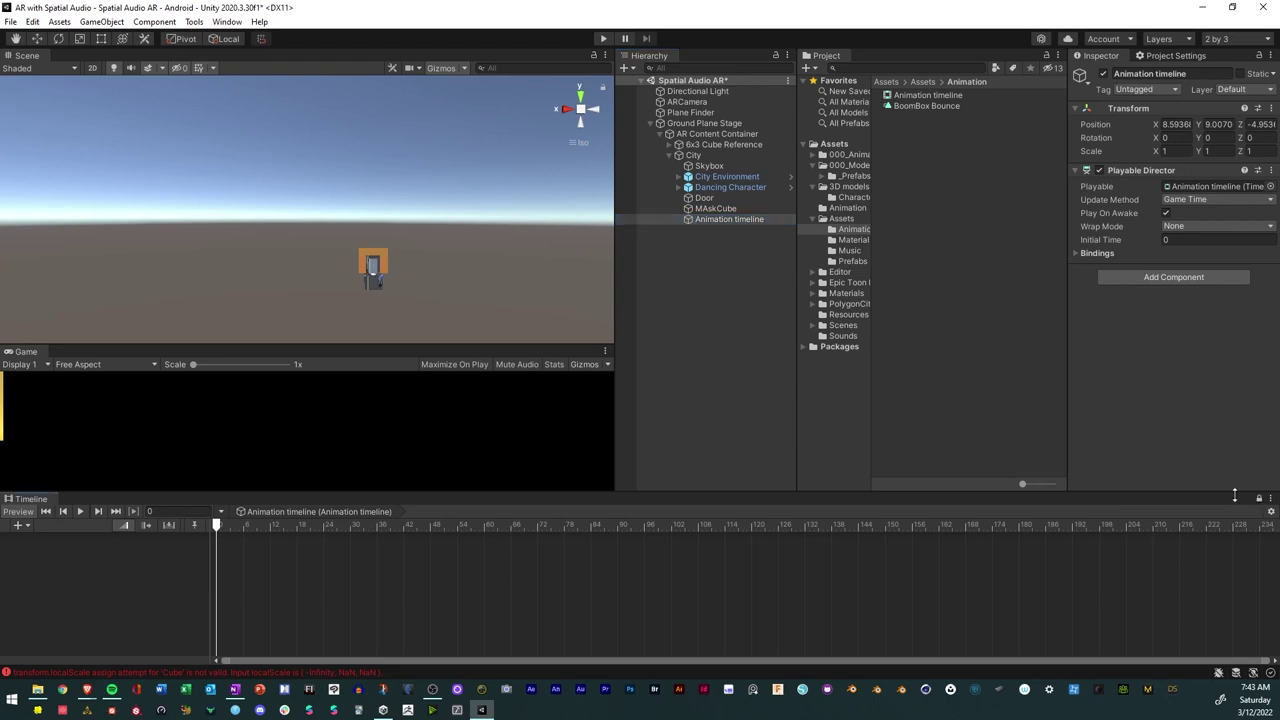
Hide MAskCube and frame the dancing character's body on the street.
{"action": "left_click", "coordinate": [710, 208]}
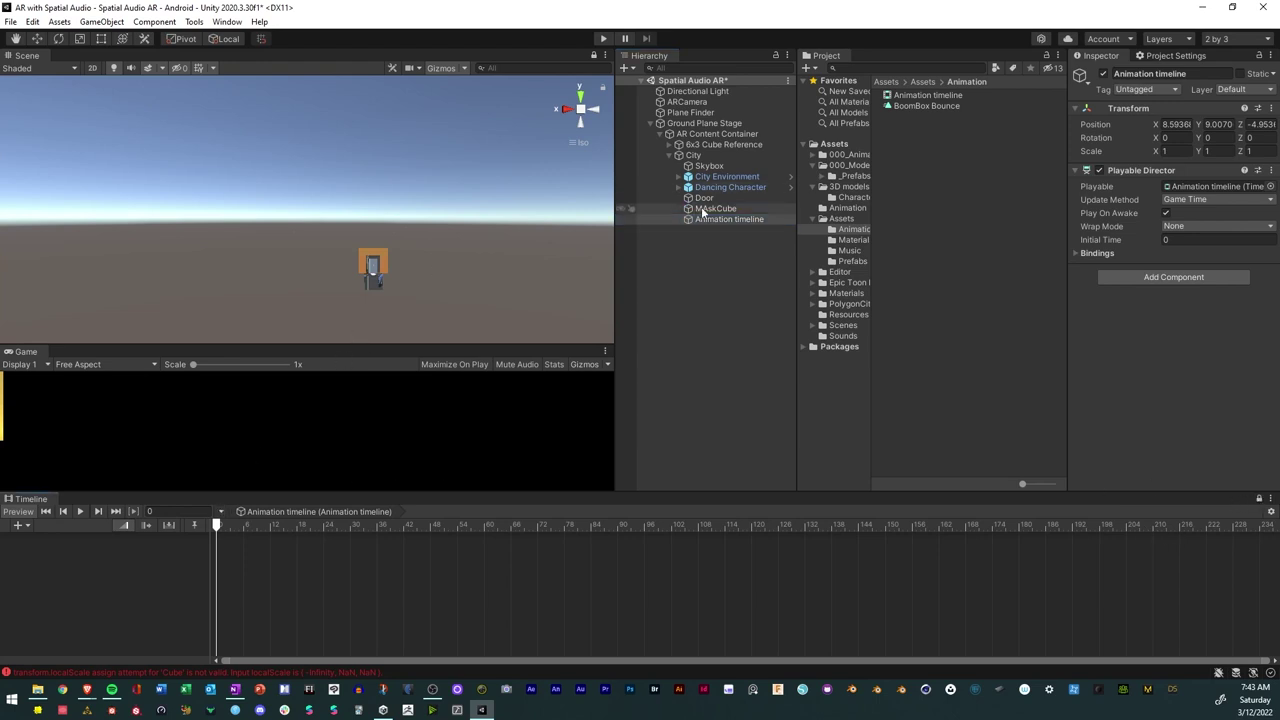
{"action": "left_click", "coordinate": [620, 208]}
{"action": "left_click_drag", "start_coordinate": [411, 243], "coordinate": [374, 265], "text": "alt"}
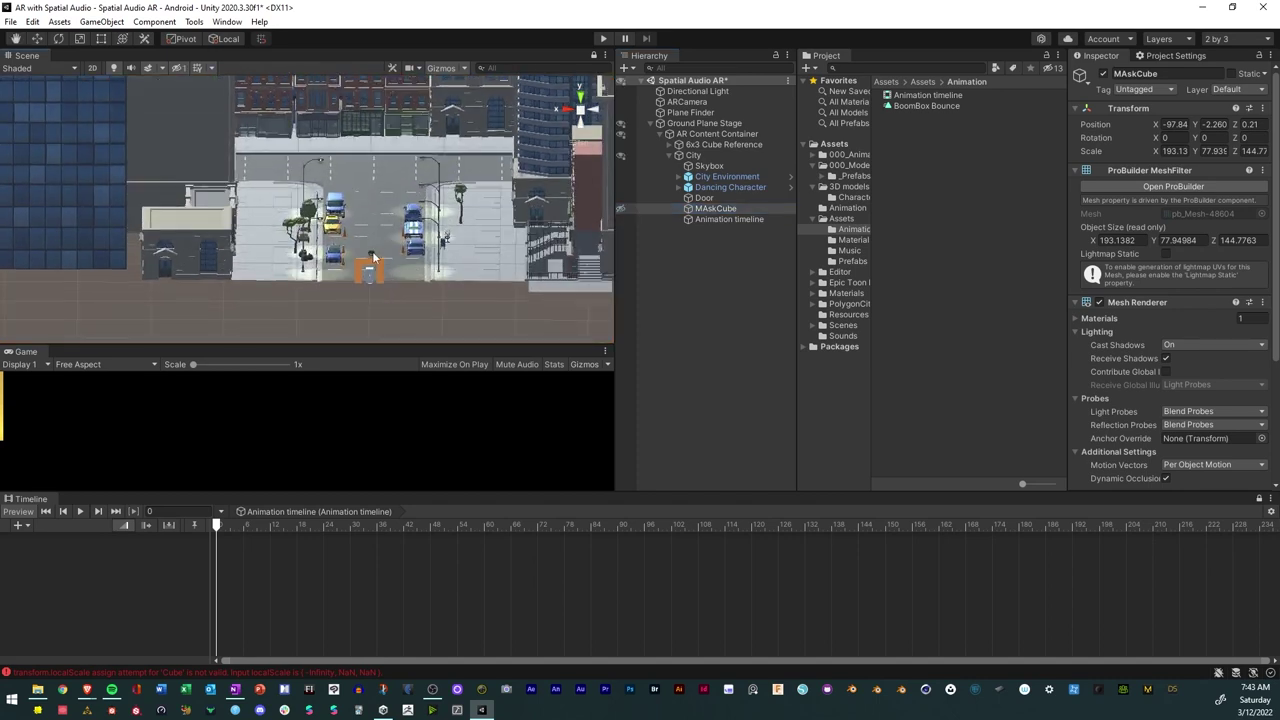
{"action": "left_click", "coordinate": [372, 257]}
{"action": "left_click", "coordinate": [371, 257]}
{"action": "key", "text": "f"}
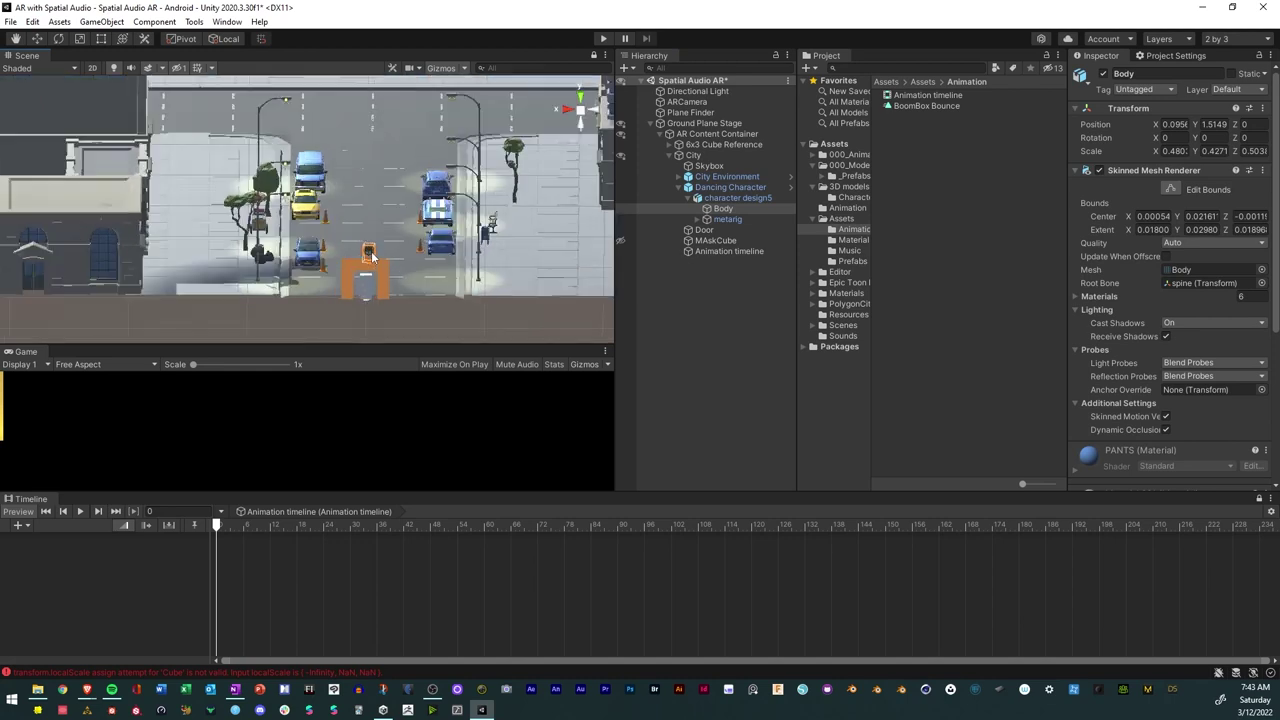
{"action": "scroll", "coordinate": [371, 247], "scroll_direction": "down", "scroll_amount": 2}
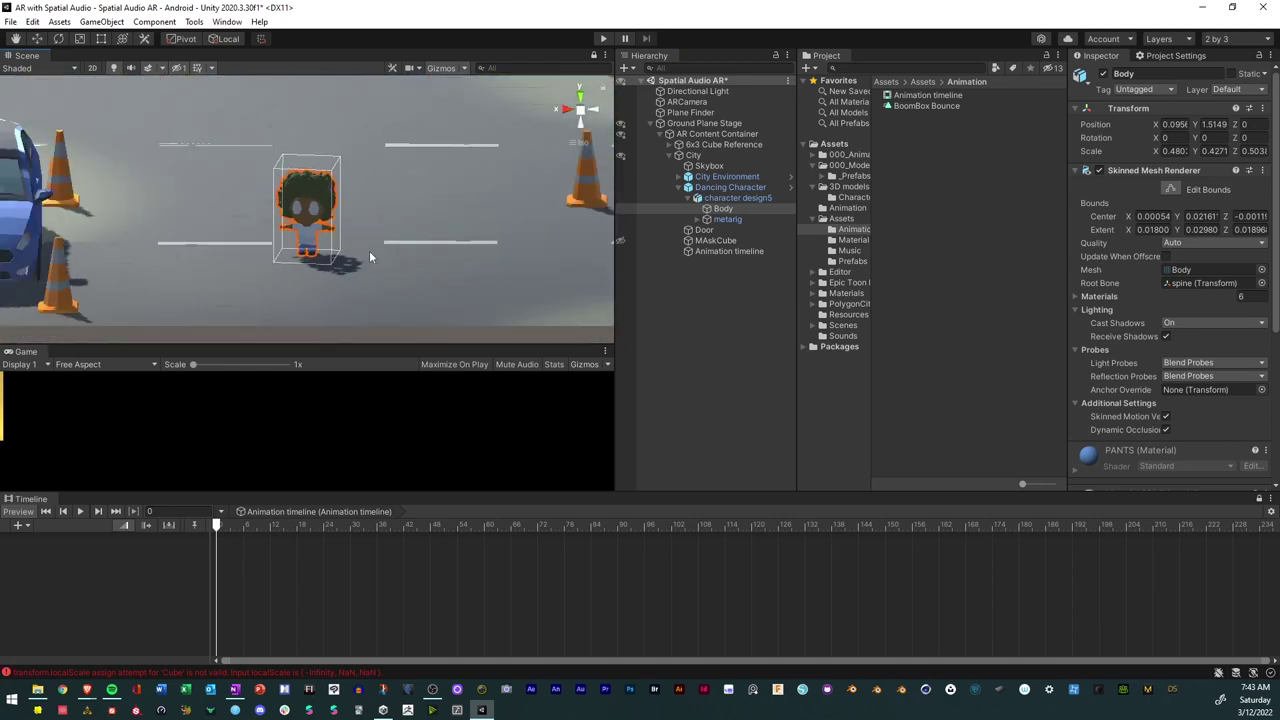
{"action": "mouse_move", "coordinate": [369, 250]}
{"action": "left_mouse_down", "text": "alt"}
{"action": "mouse_move", "coordinate": [415, 235]}
{"action": "mouse_move", "coordinate": [393, 226]}
{"action": "mouse_move", "coordinate": [391, 252]}
{"action": "left_mouse_up", "text": "alt"}
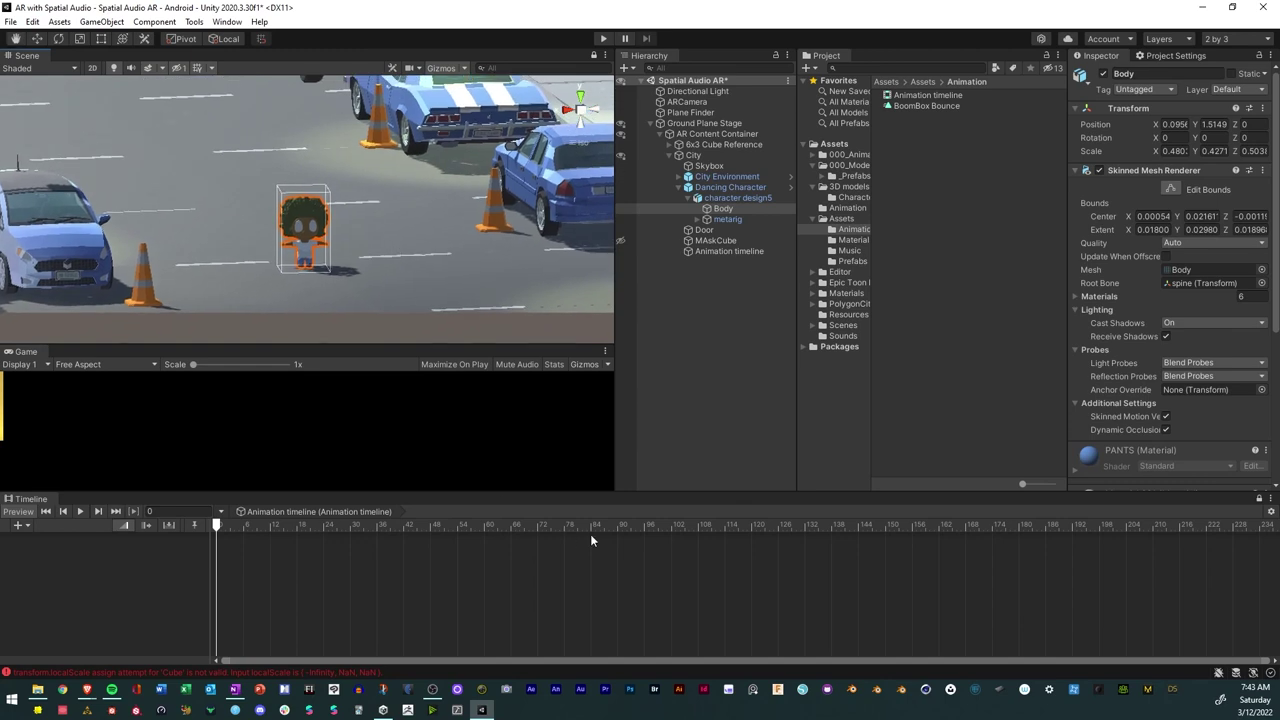
{"action": "left_click", "coordinate": [731, 462]}
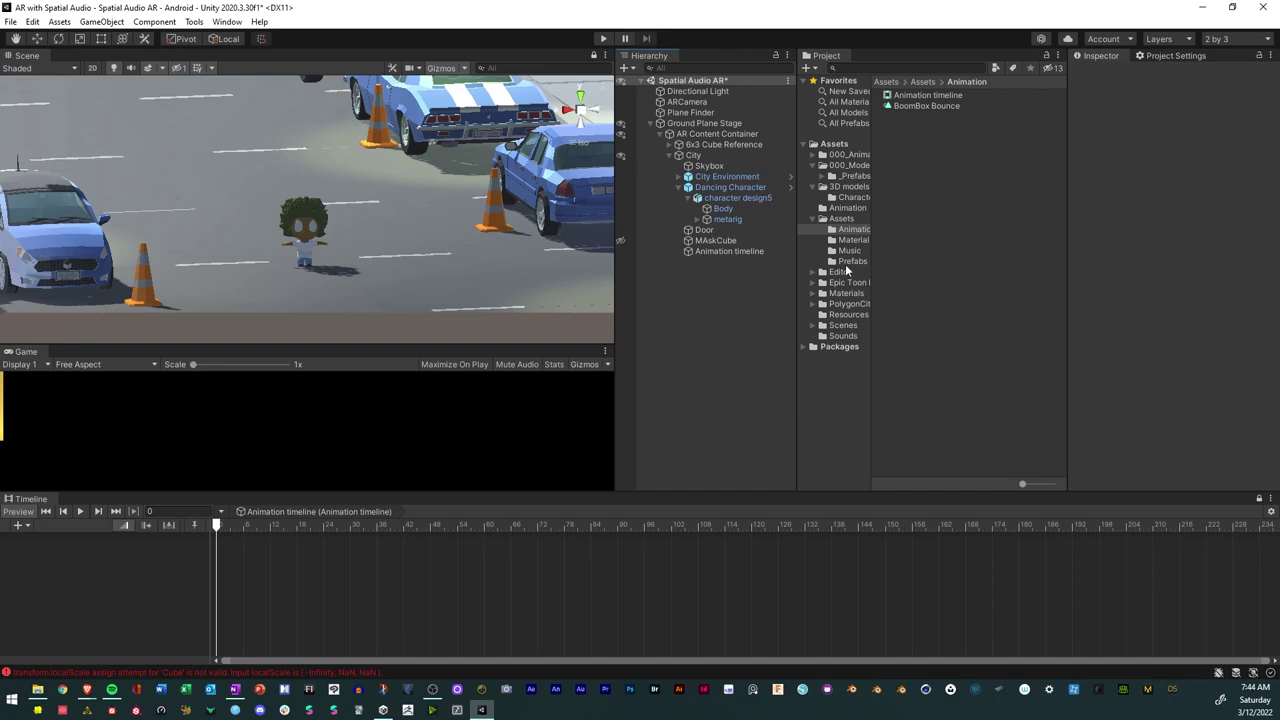
Add the BoomBox VFX prefab from the Prefabs folder to the scene.
{"action": "left_click", "coordinate": [850, 262]}
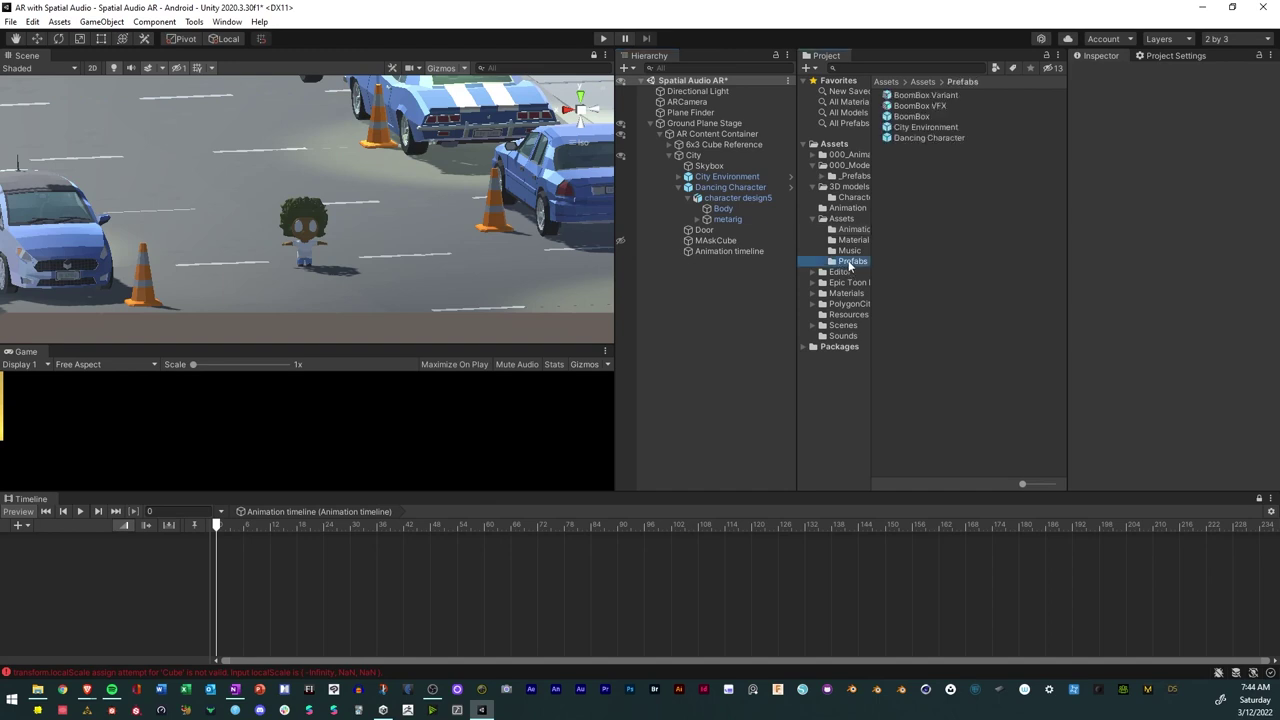
{"action": "left_click", "coordinate": [922, 99]}
{"action": "left_click", "coordinate": [921, 107]}
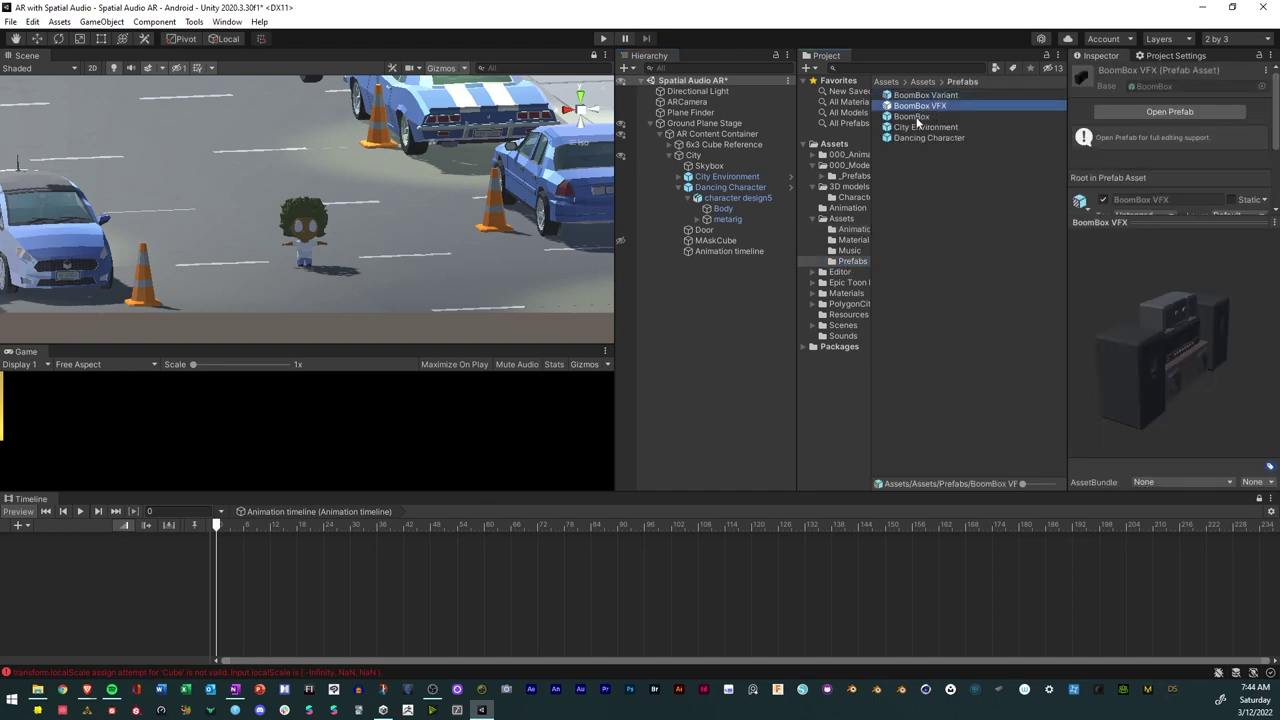
{"action": "left_click_drag", "start_coordinate": [918, 112], "coordinate": [710, 172]}
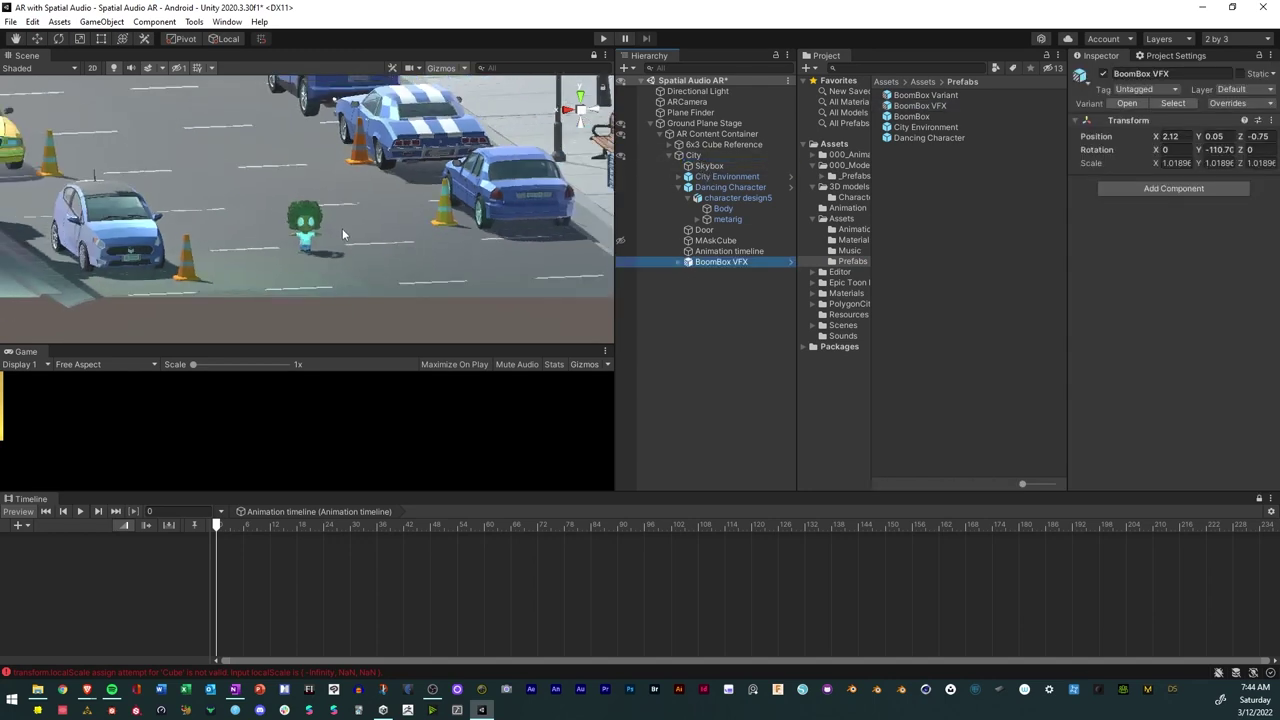
{"action": "scroll", "coordinate": [342, 228], "scroll_direction": "down", "scroll_amount": 3}
{"action": "left_click_drag", "start_coordinate": [364, 225], "coordinate": [352, 265], "text": "alt"}
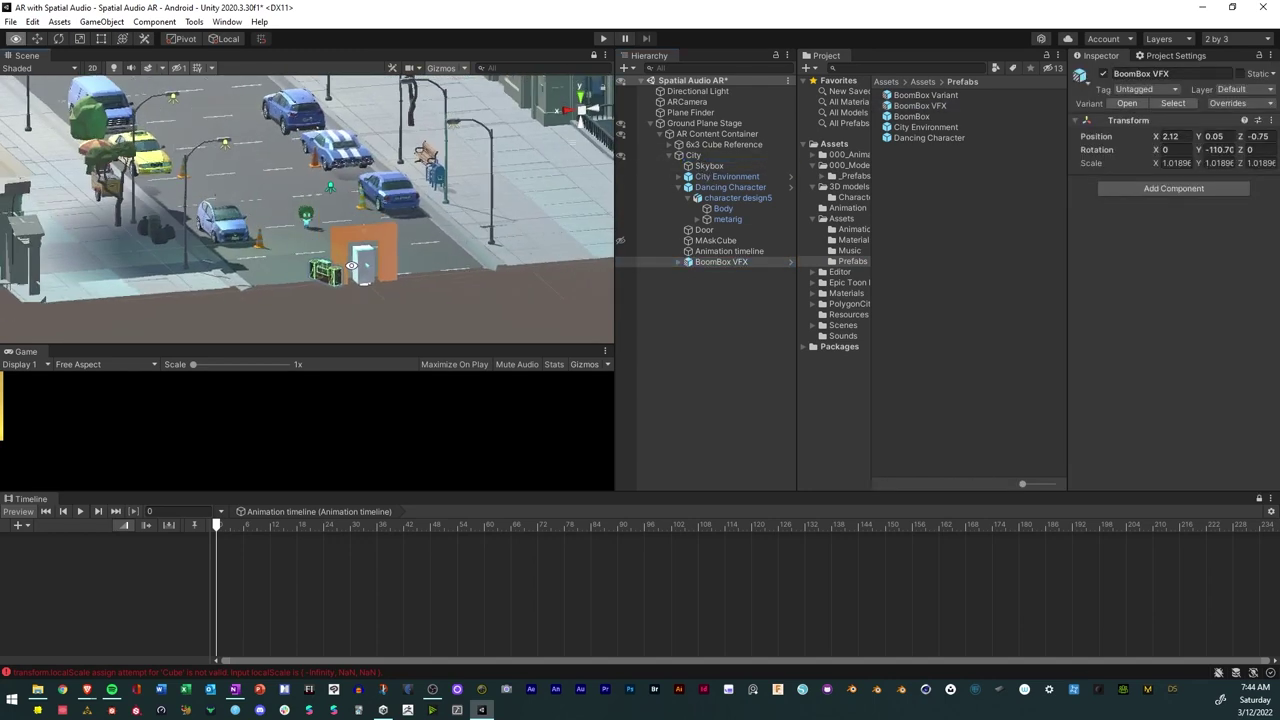
Position the BoomBox just behind the character and rotate it to 14.65 degrees.
{"action": "left_click", "coordinate": [36, 38]}
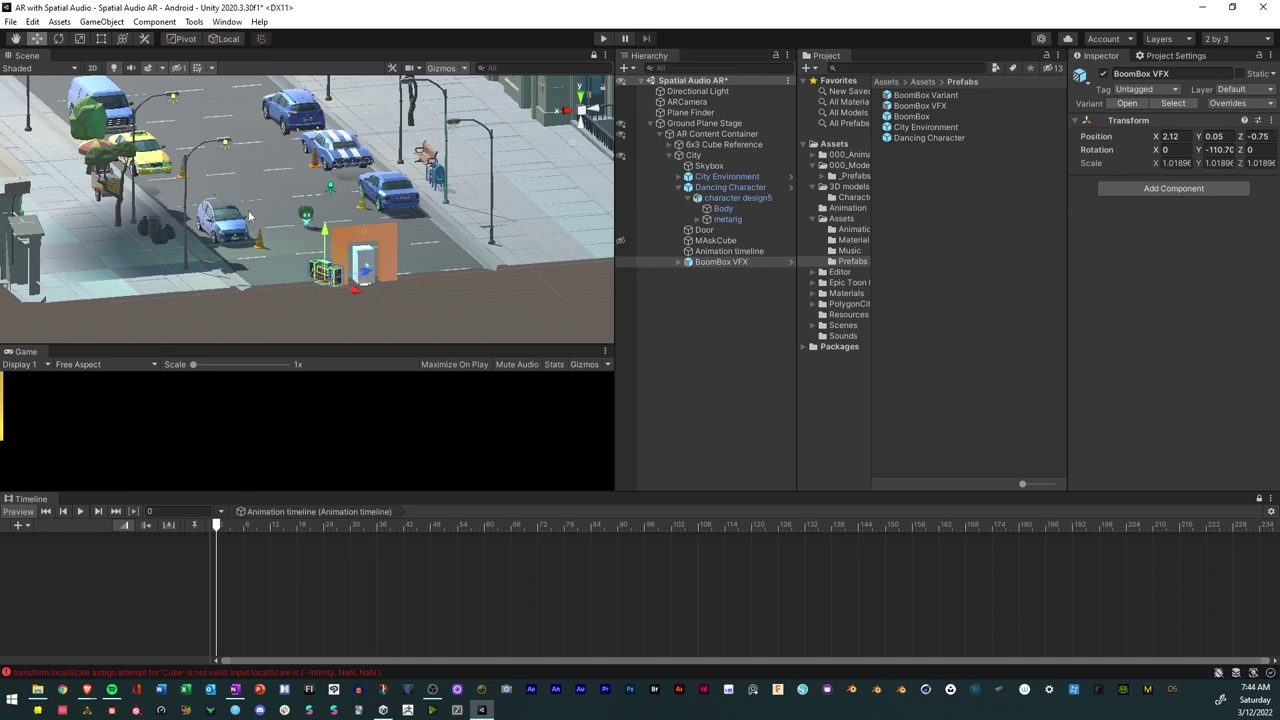
{"action": "left_click_drag", "start_coordinate": [323, 289], "coordinate": [162, 87]}
{"action": "scroll", "coordinate": [331, 212], "scroll_direction": "up", "scroll_amount": 2}
{"action": "scroll", "coordinate": [342, 209], "scroll_direction": "up", "scroll_amount": 4}
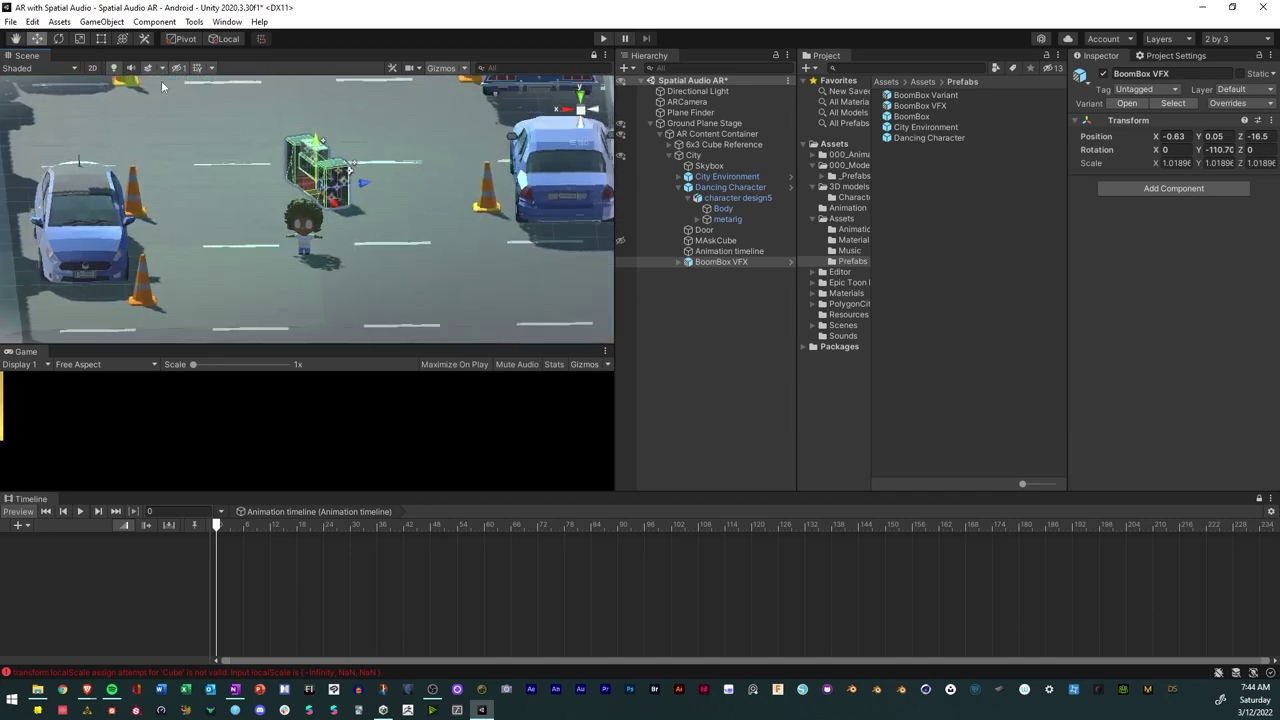
{"action": "left_click", "coordinate": [59, 38]}
{"action": "left_click_drag", "start_coordinate": [360, 210], "coordinate": [197, 194]}
{"action": "left_click", "coordinate": [35, 39]}
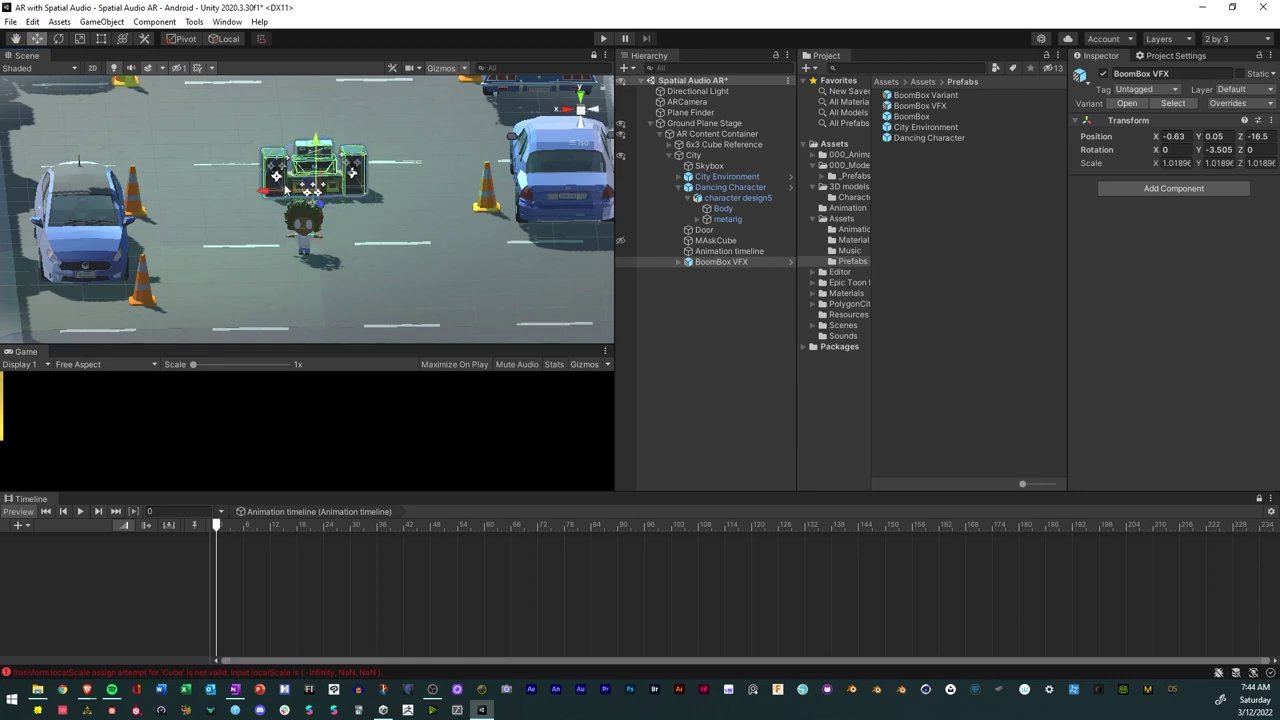
{"action": "left_click_drag", "start_coordinate": [285, 188], "coordinate": [362, 240]}
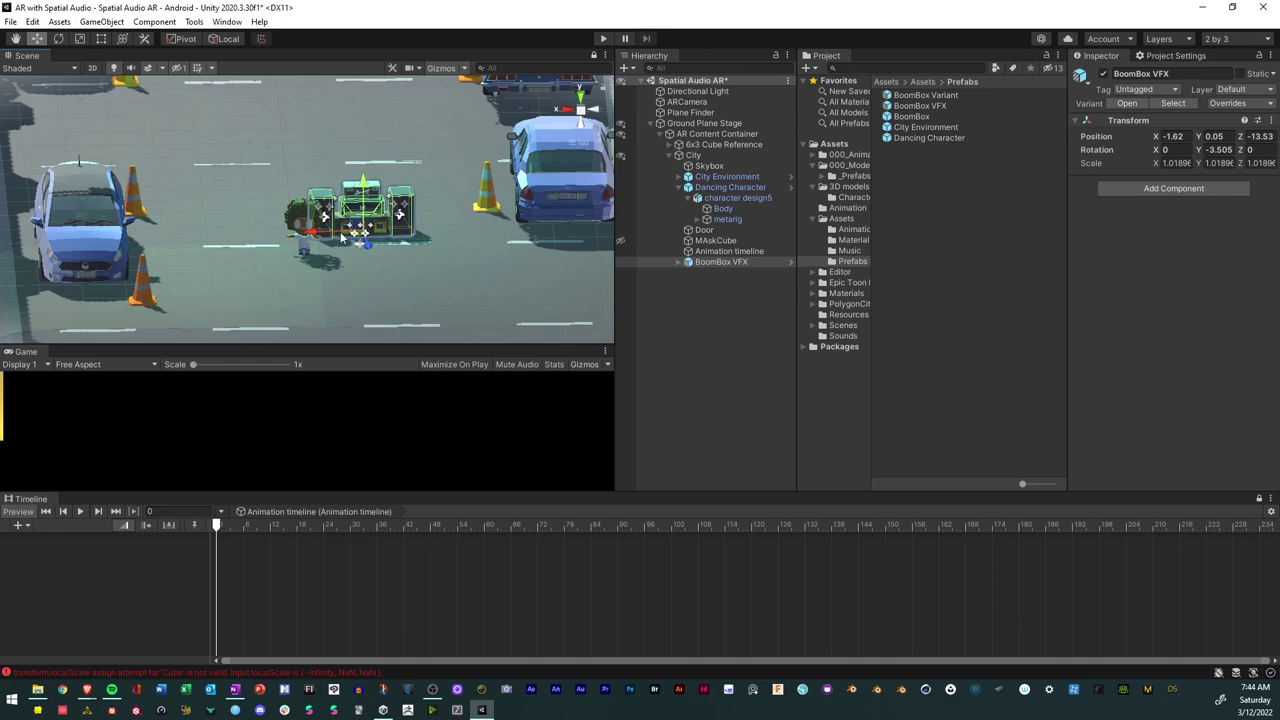
{"action": "left_click", "coordinate": [58, 39]}
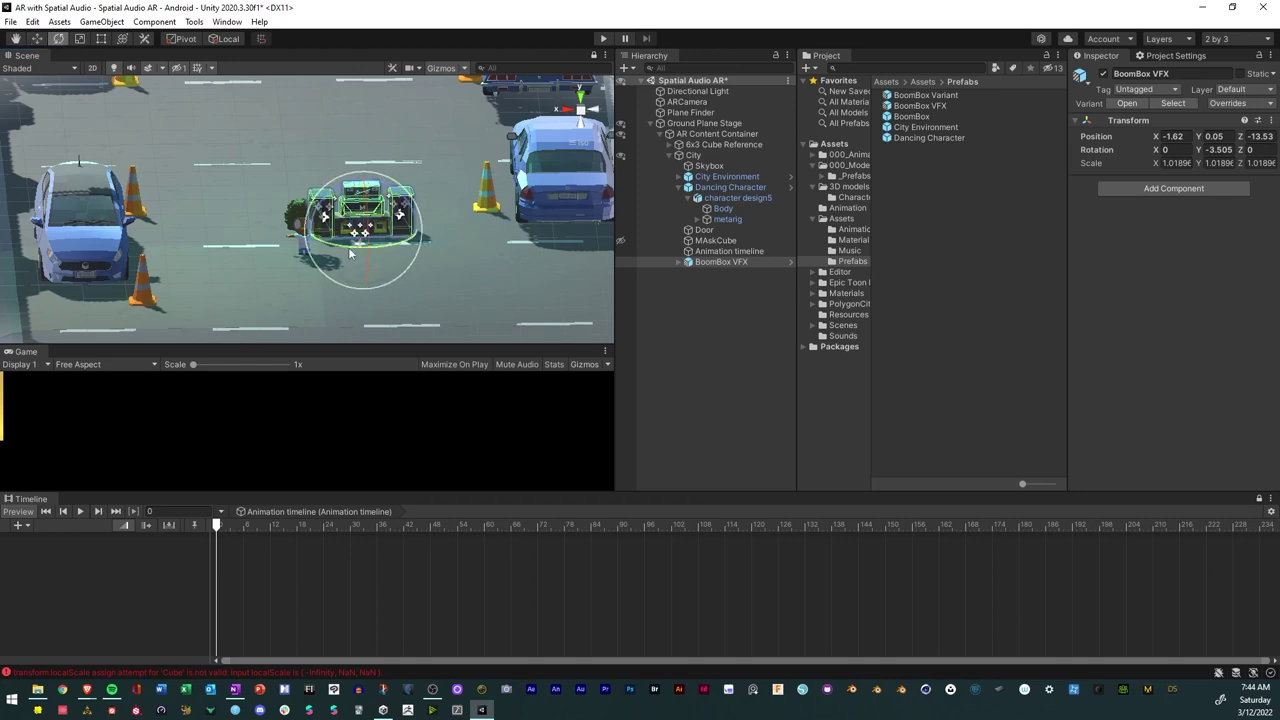
{"action": "left_click_drag", "start_coordinate": [340, 250], "coordinate": [318, 253]}
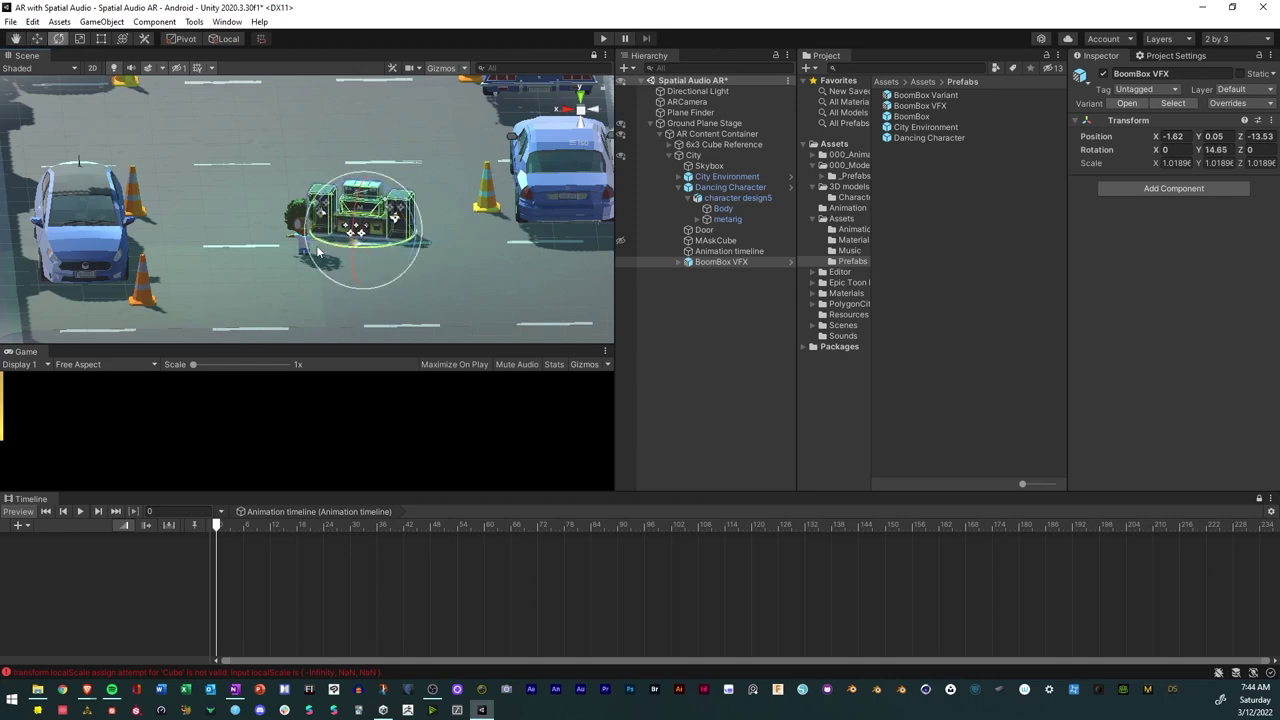
Move BoomBox VFX higher in the Hierarchy and collapse Dancing Character.
{"action": "left_click", "coordinate": [678, 262]}
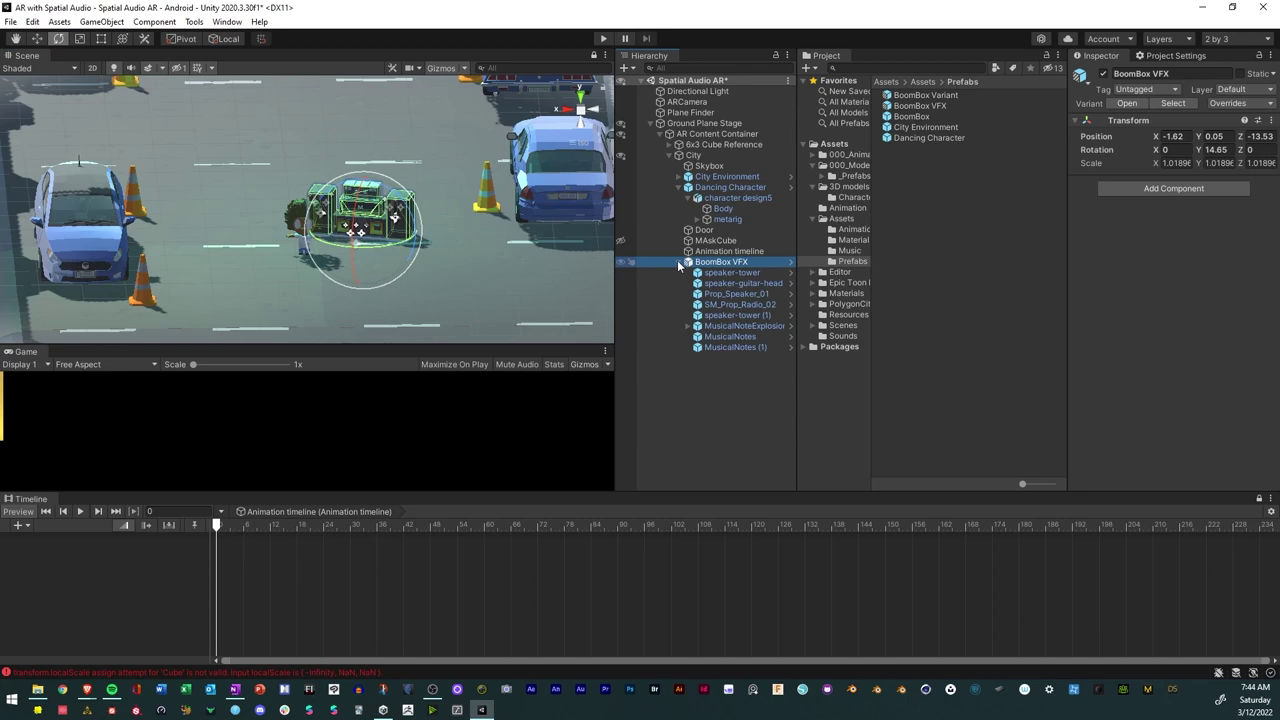
{"action": "left_click", "coordinate": [677, 262]}
{"action": "left_click_drag", "start_coordinate": [718, 263], "coordinate": [725, 321]}
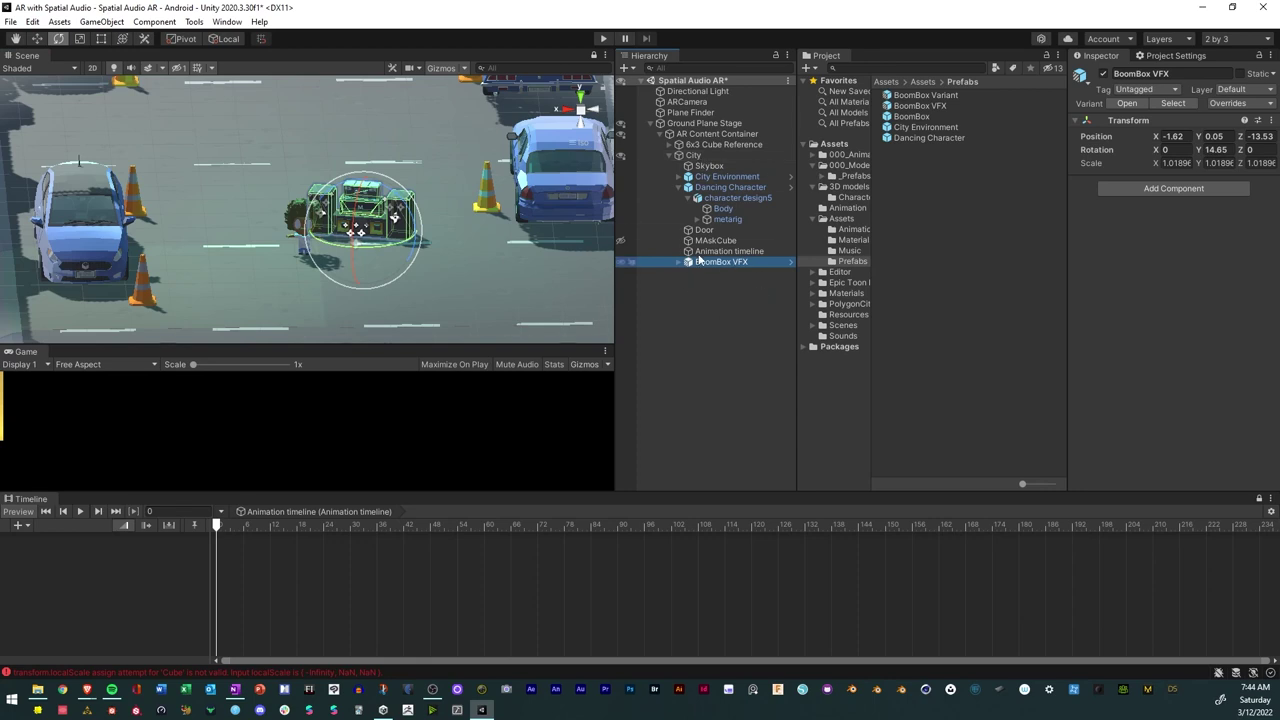
{"action": "left_click", "coordinate": [679, 187]}
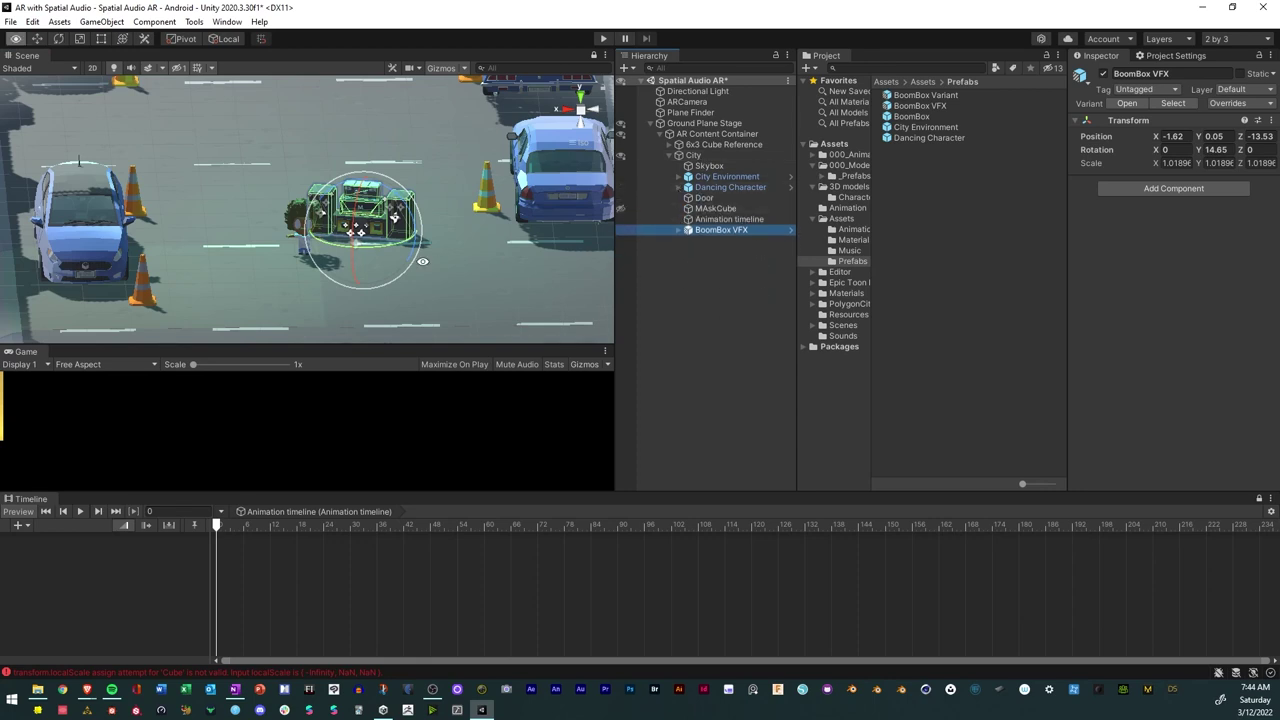
Save the scene after checking the BoomBox from a low side view.
{"action": "left_click_drag", "start_coordinate": [260, 265], "coordinate": [448, 229], "text": "alt"}
{"action": "key", "text": "e"}
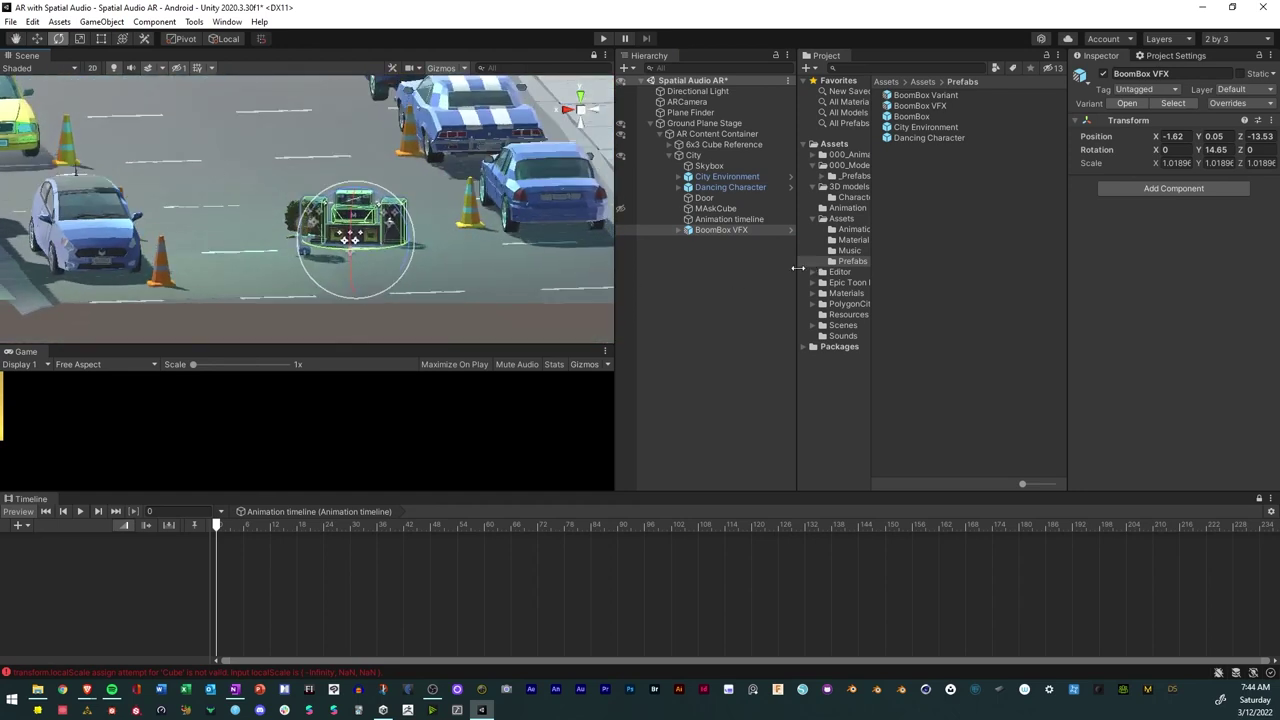
{"action": "key", "text": "alt+f"}
{"action": "key", "text": "Escape"}
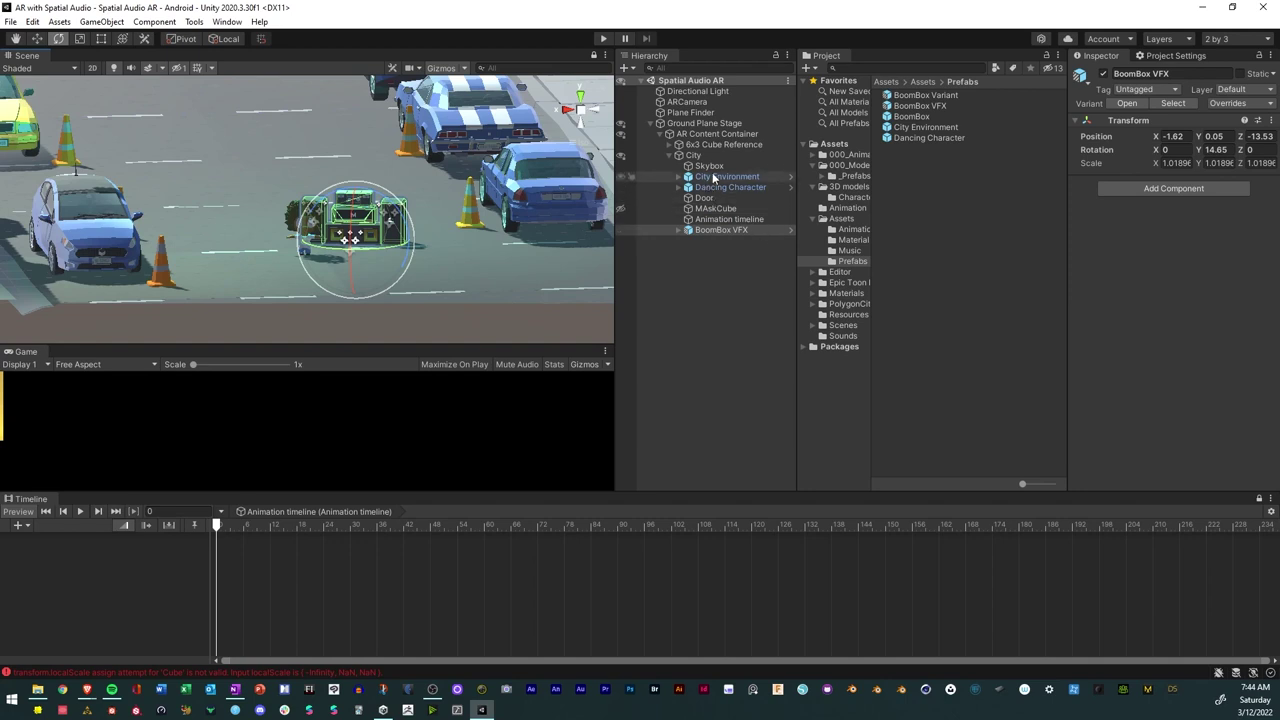
Expand Dancing Character and select its character design5 model.
{"action": "left_click", "coordinate": [679, 187]}
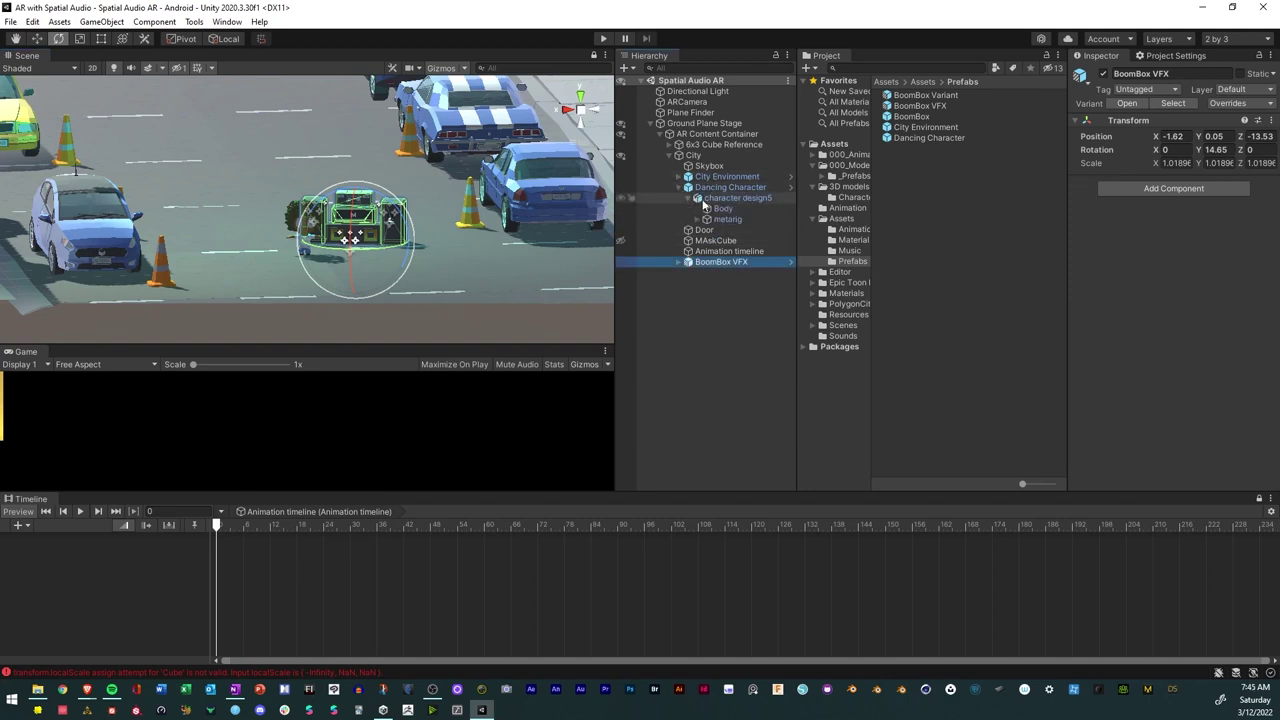
{"action": "left_click", "coordinate": [696, 198]}
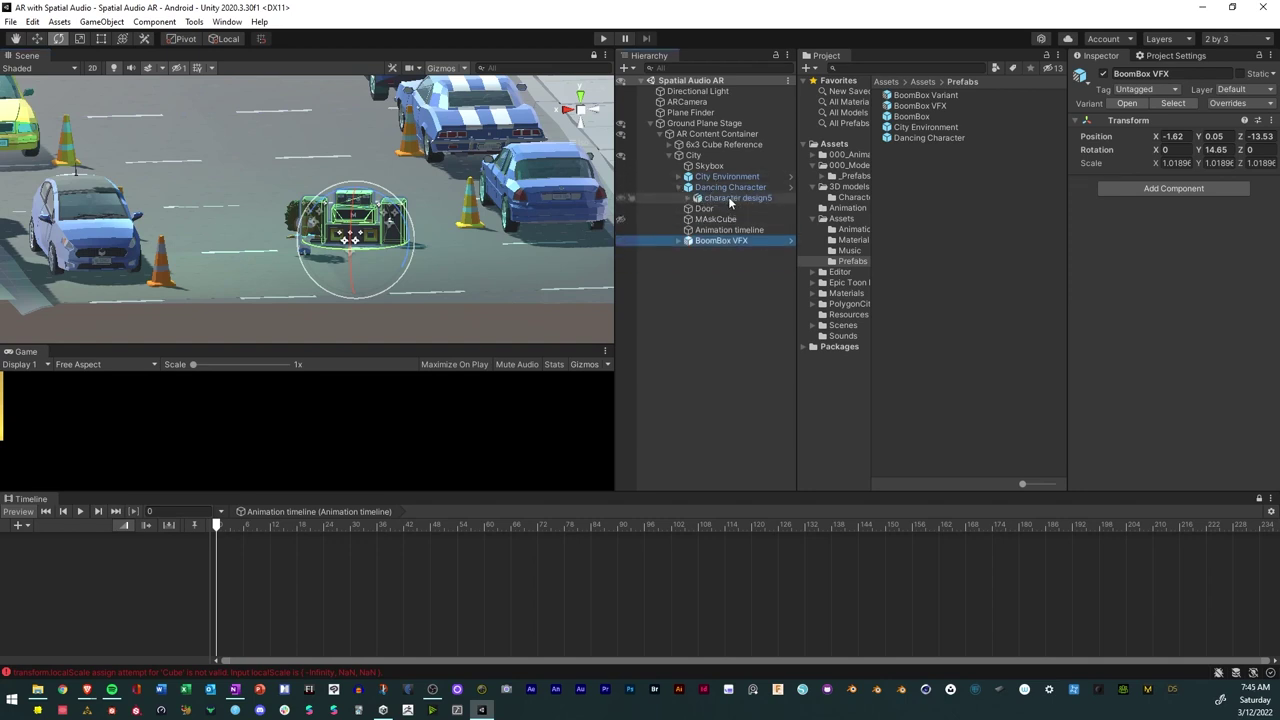
{"action": "left_click", "coordinate": [730, 199]}
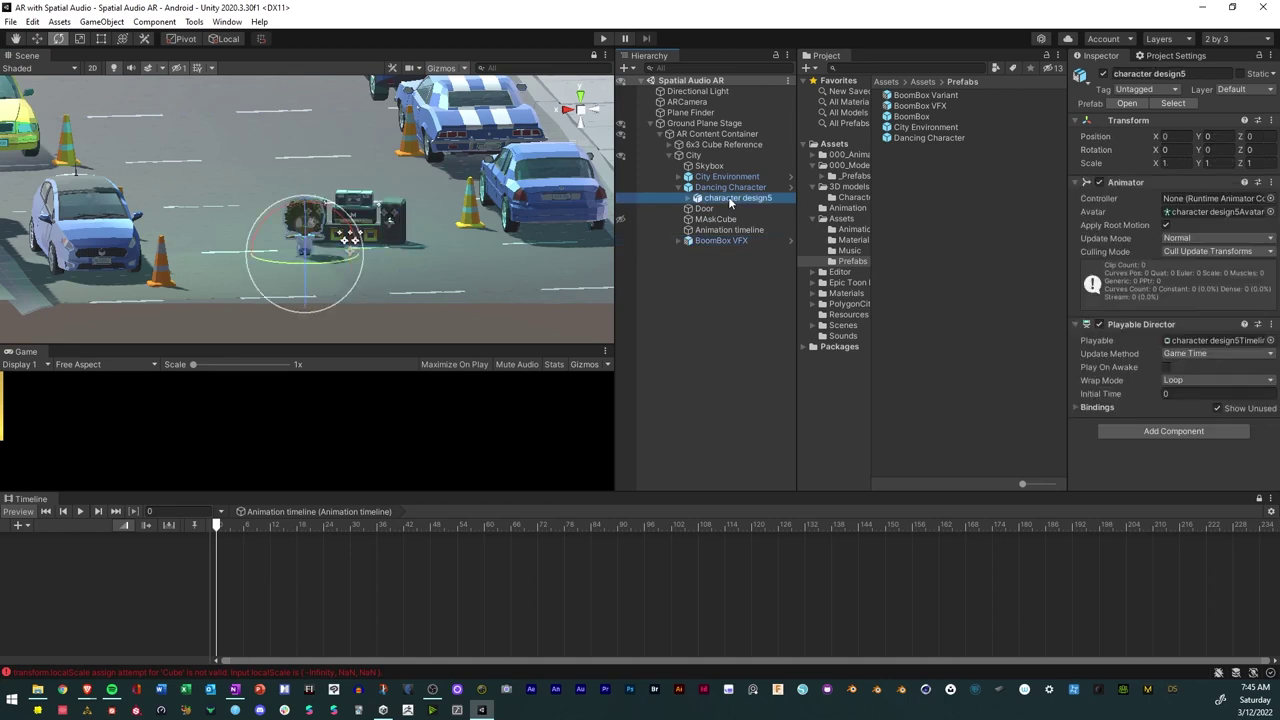
Add an animation track bound to character design5 and select the model in the Hierarchy.
{"action": "right_click", "coordinate": [170, 590]}
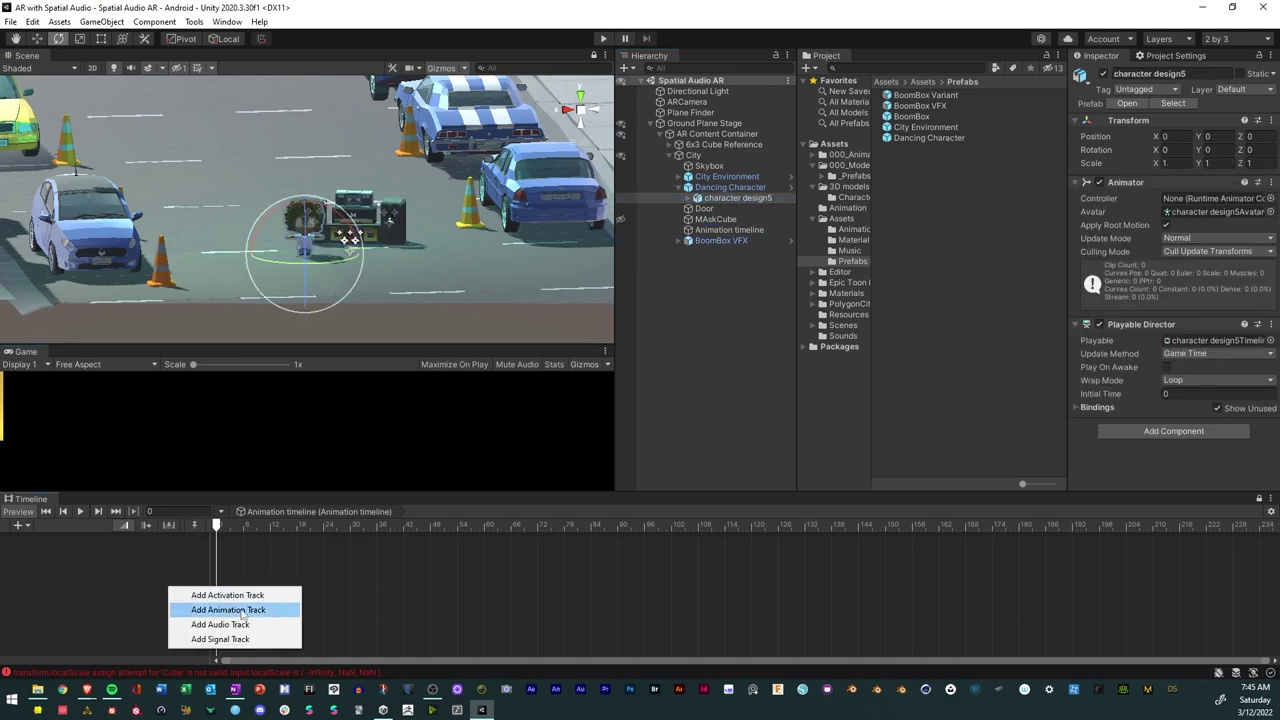
{"action": "left_click", "coordinate": [243, 610]}
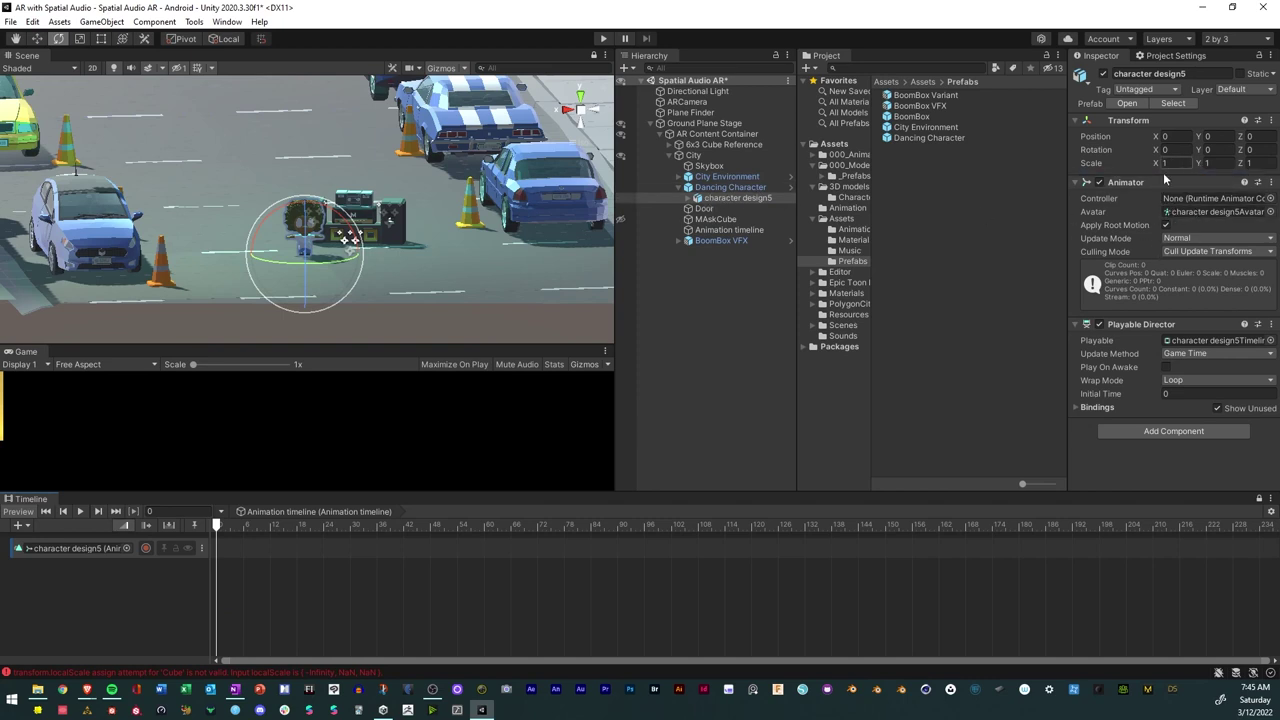
{"action": "left_click", "coordinate": [725, 187]}
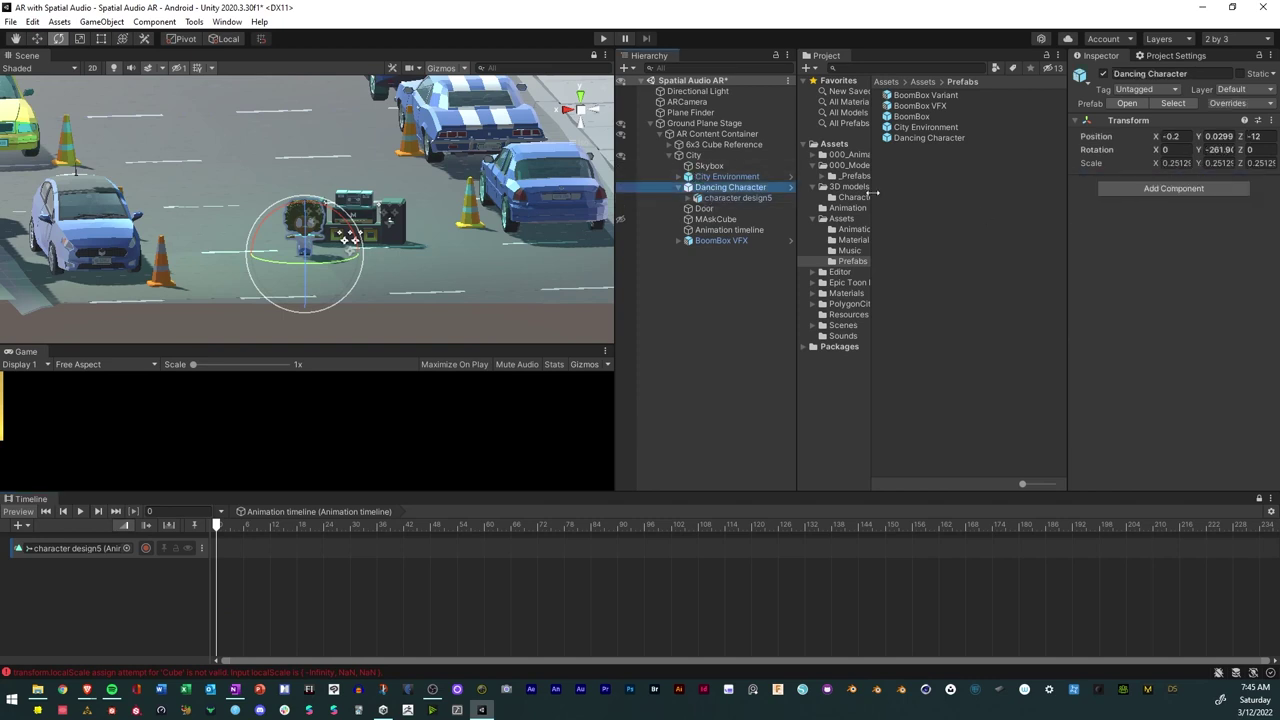
{"action": "left_click", "coordinate": [745, 197]}
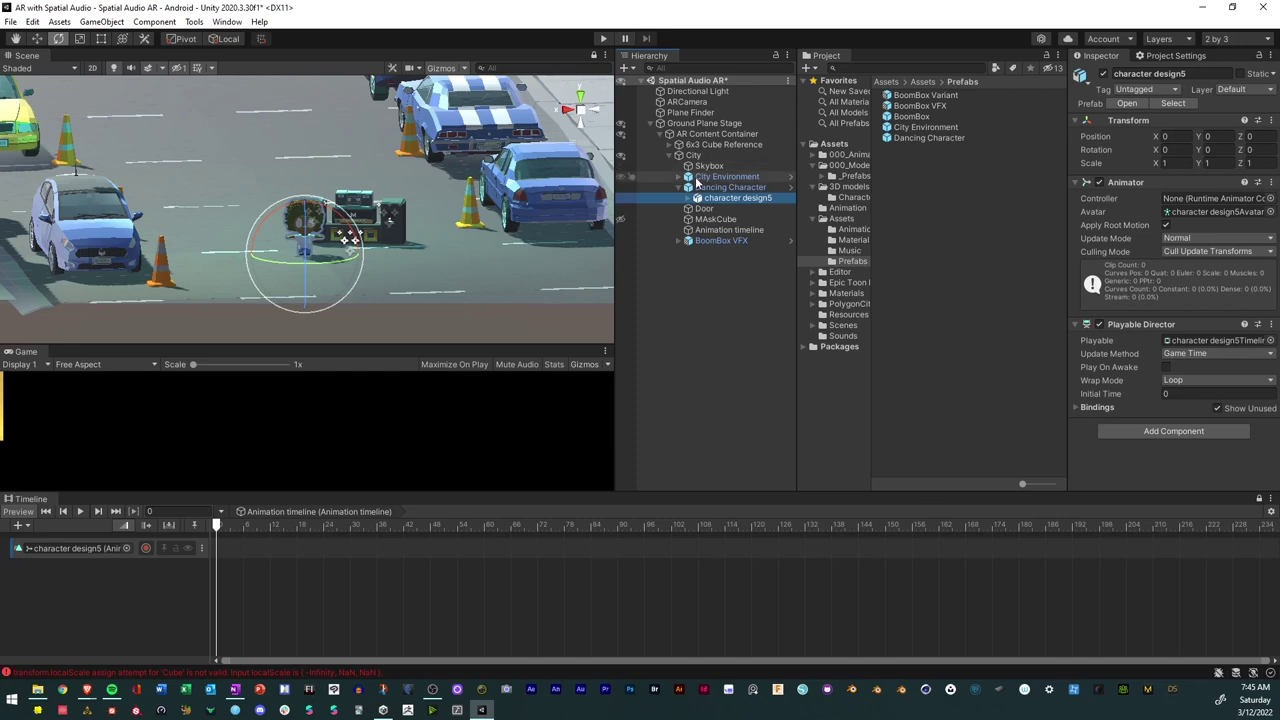
Drag BoomBox VFX into the Timeline to create its Animation Track.
{"action": "left_click", "coordinate": [678, 240]}
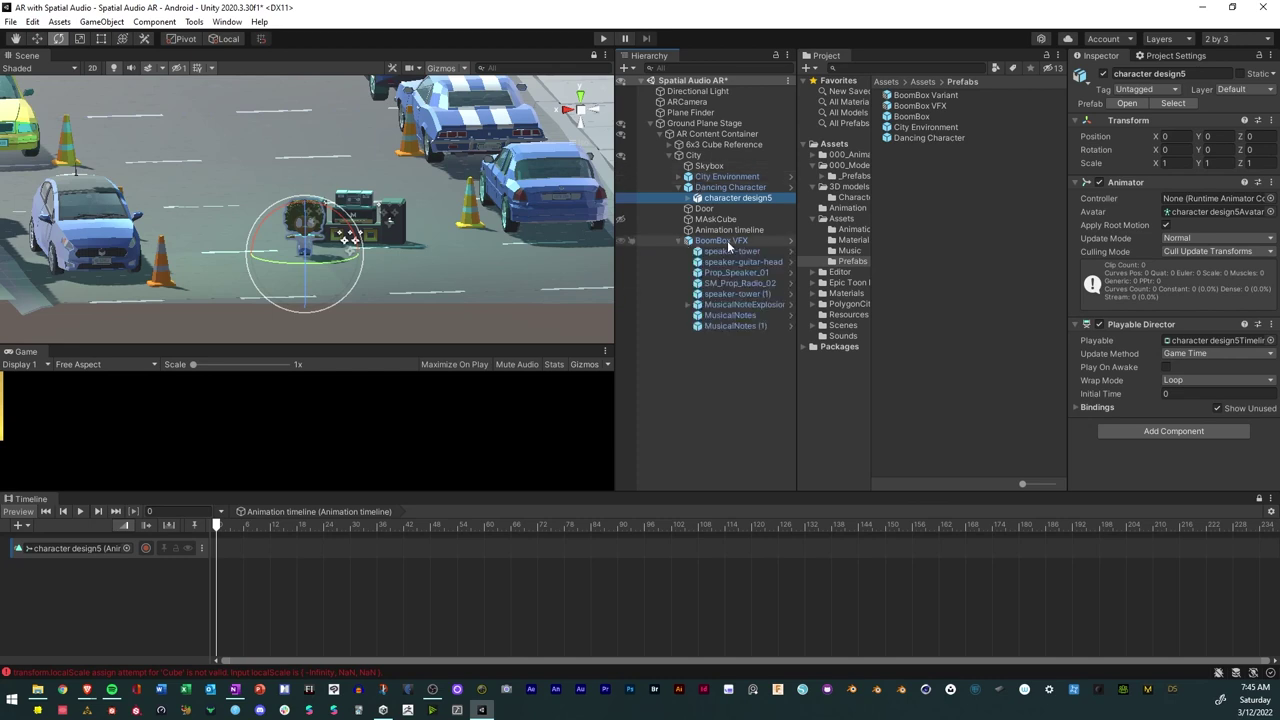
{"action": "left_click", "coordinate": [729, 241]}
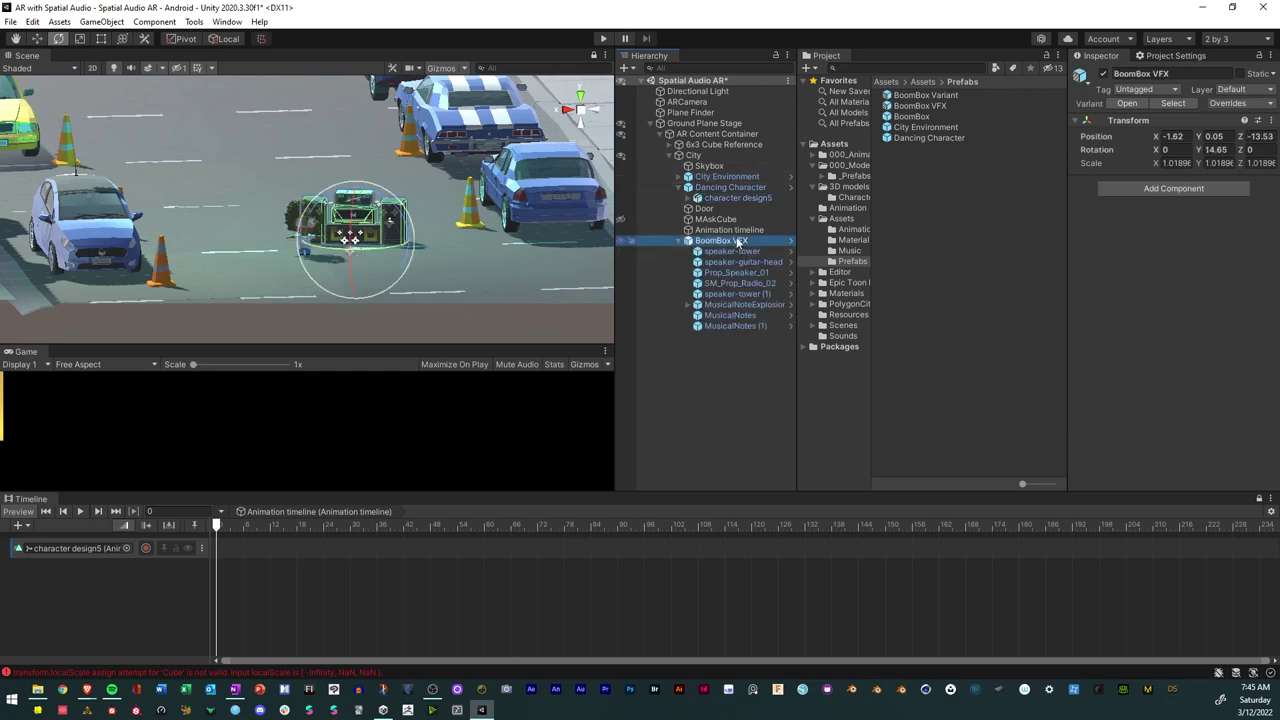
{"action": "left_click_drag", "start_coordinate": [512, 320], "coordinate": [102, 594]}
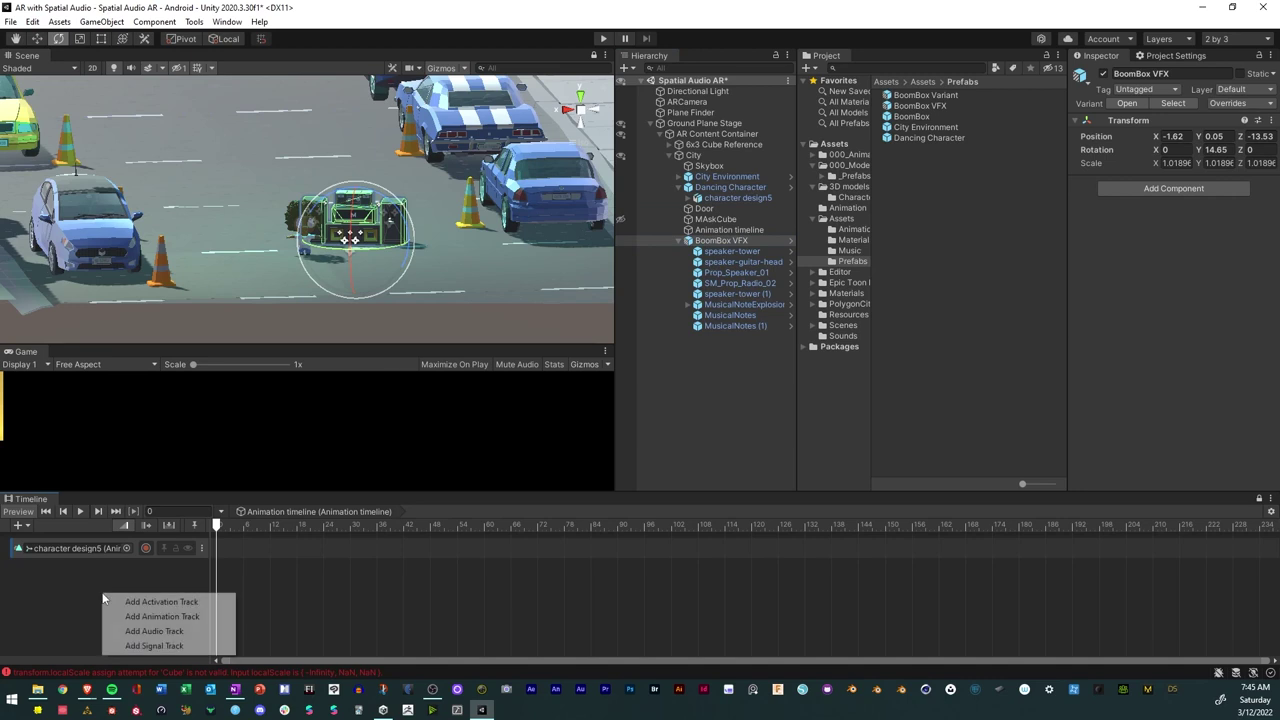
{"action": "left_click", "coordinate": [162, 616]}
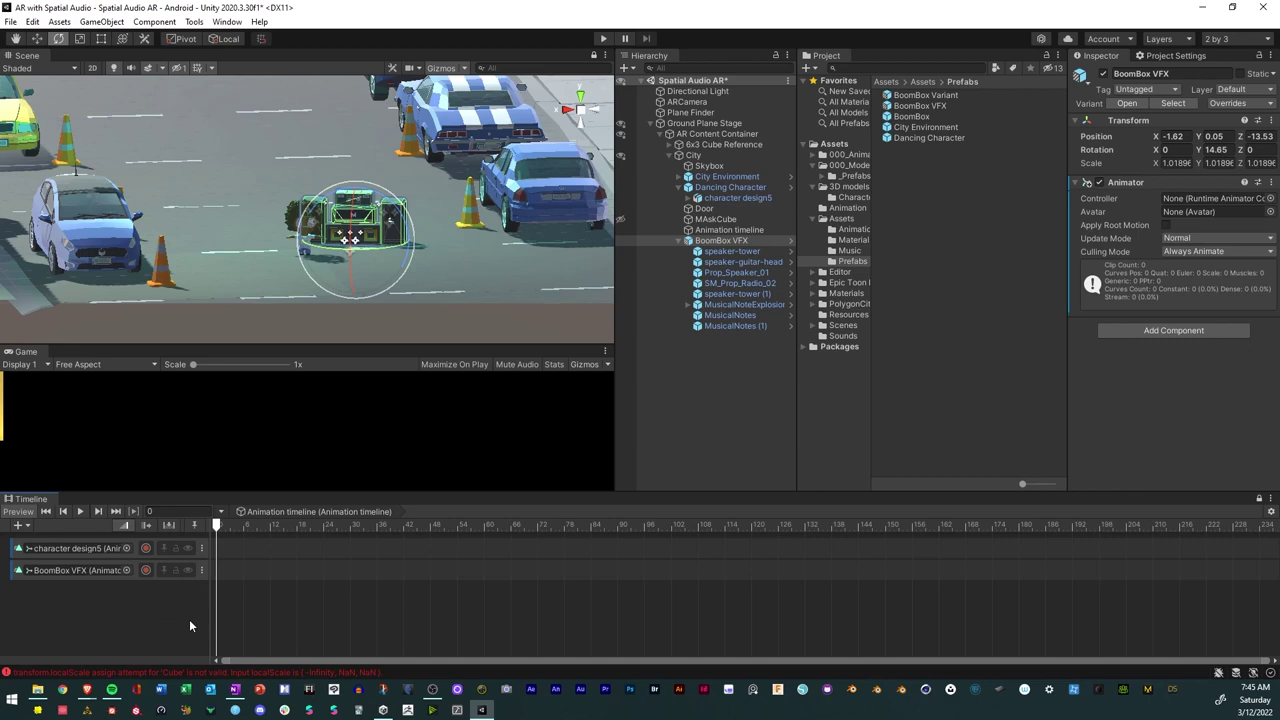
{"action": "left_click_drag", "start_coordinate": [383, 314], "coordinate": [357, 303], "text": "alt"}
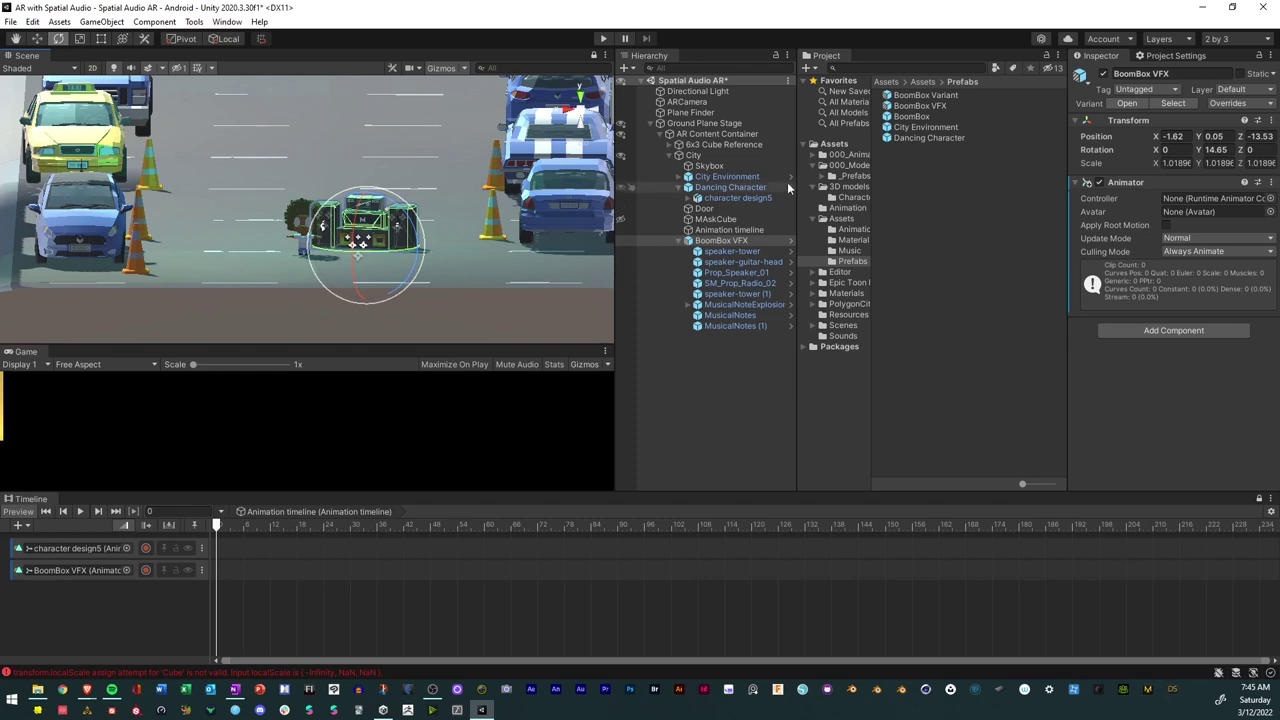
{"action": "left_click_drag", "start_coordinate": [873, 197], "coordinate": [899, 199]}
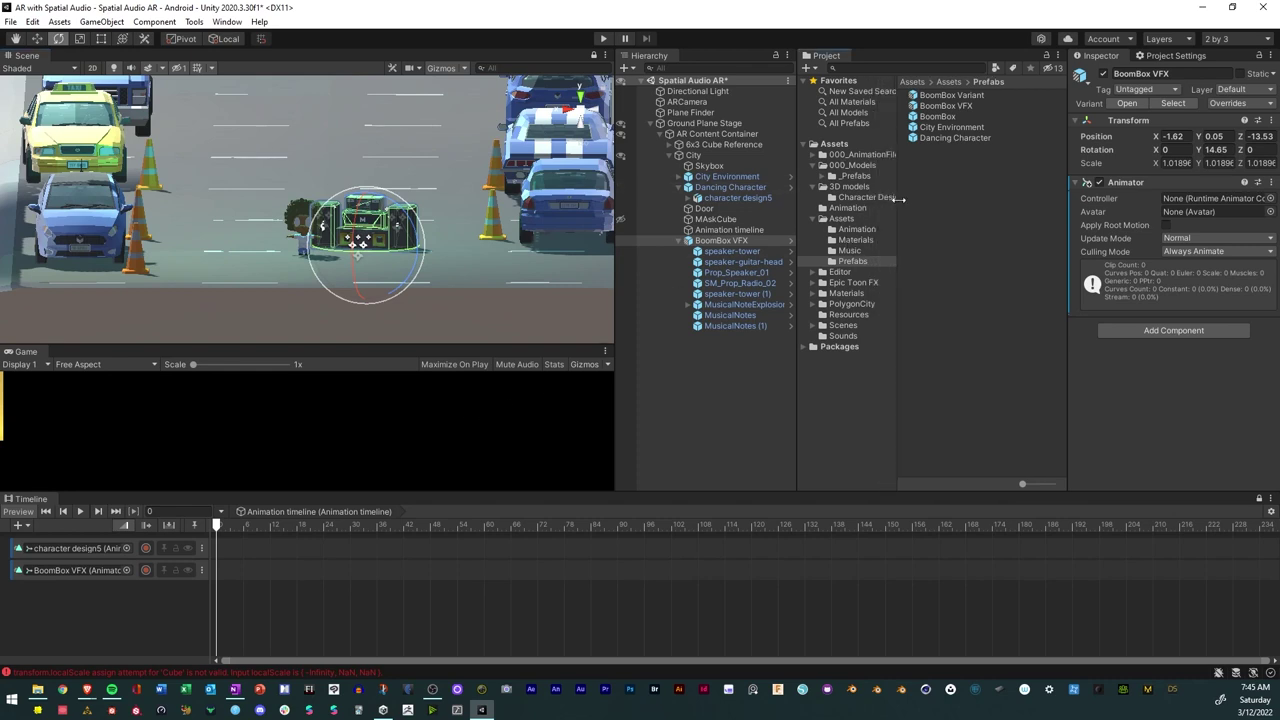
Drop the BoomBox Bounce clip from Assets > Animation onto the BoomBox VFX track at frame 0.
{"action": "left_click", "coordinate": [856, 230]}
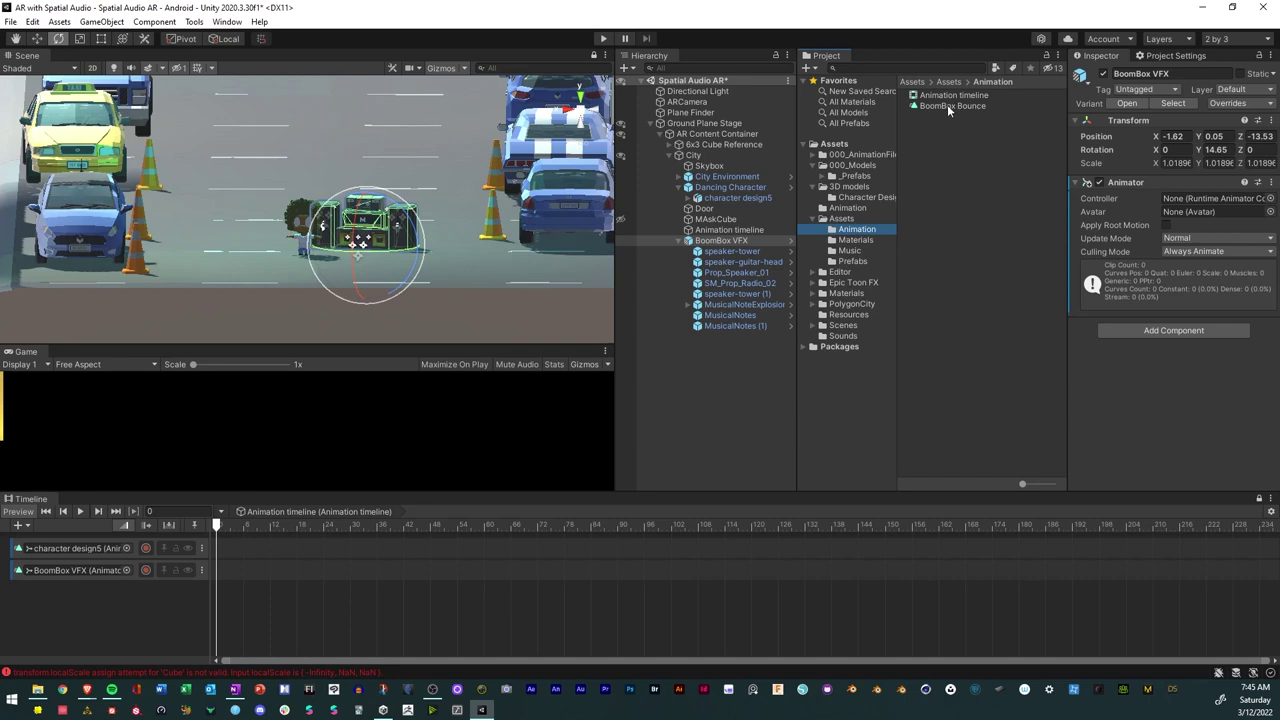
{"action": "left_click", "coordinate": [947, 105]}
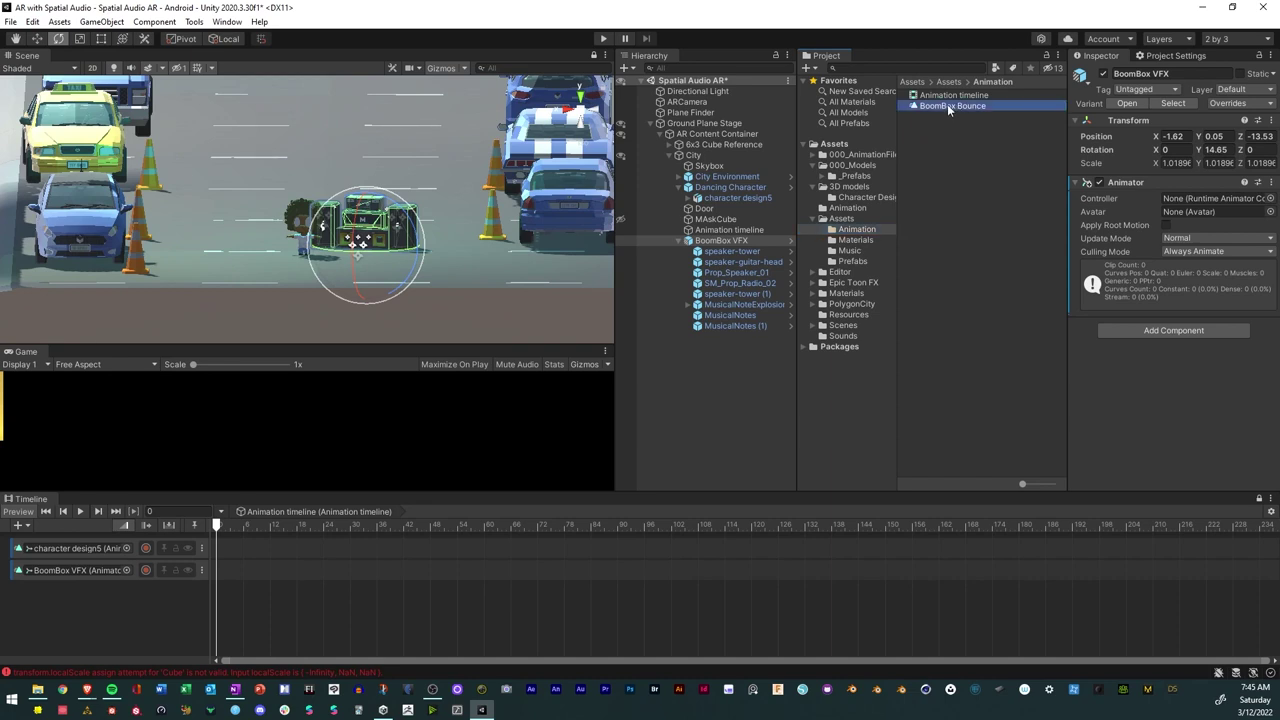
{"action": "left_click_drag", "start_coordinate": [947, 104], "coordinate": [183, 555]}
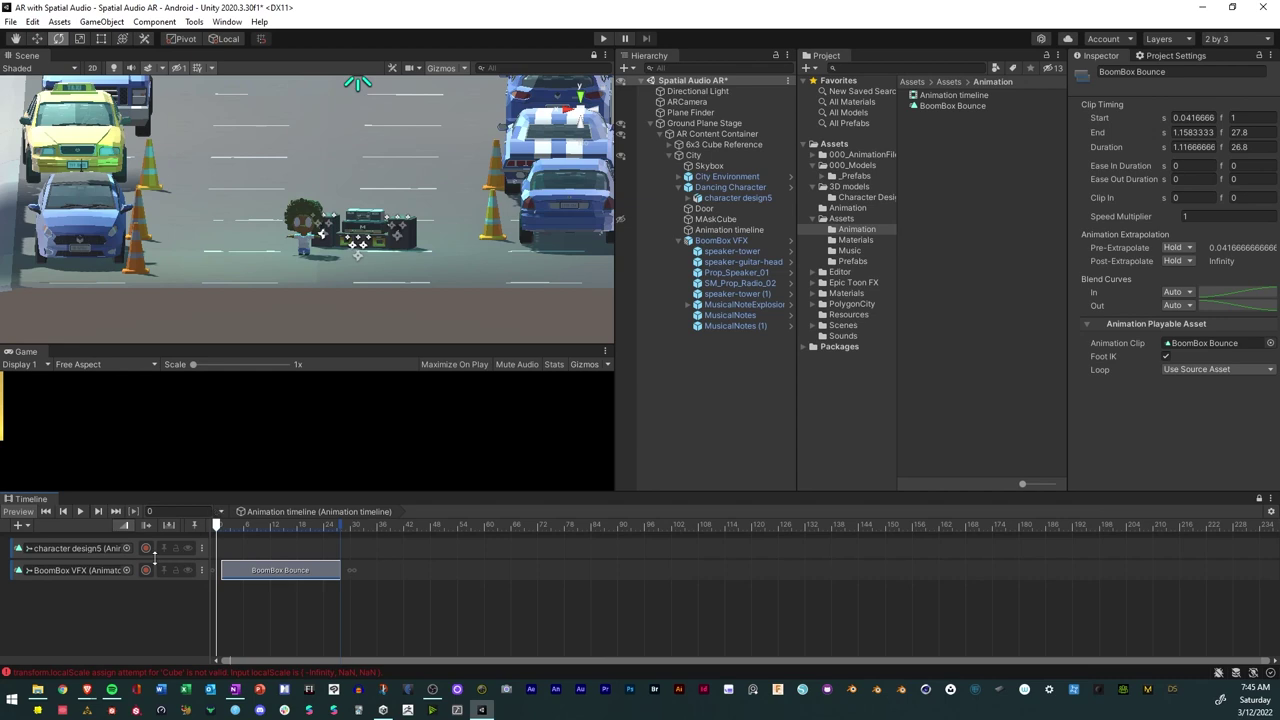
{"action": "left_click_drag", "start_coordinate": [272, 573], "coordinate": [344, 574]}
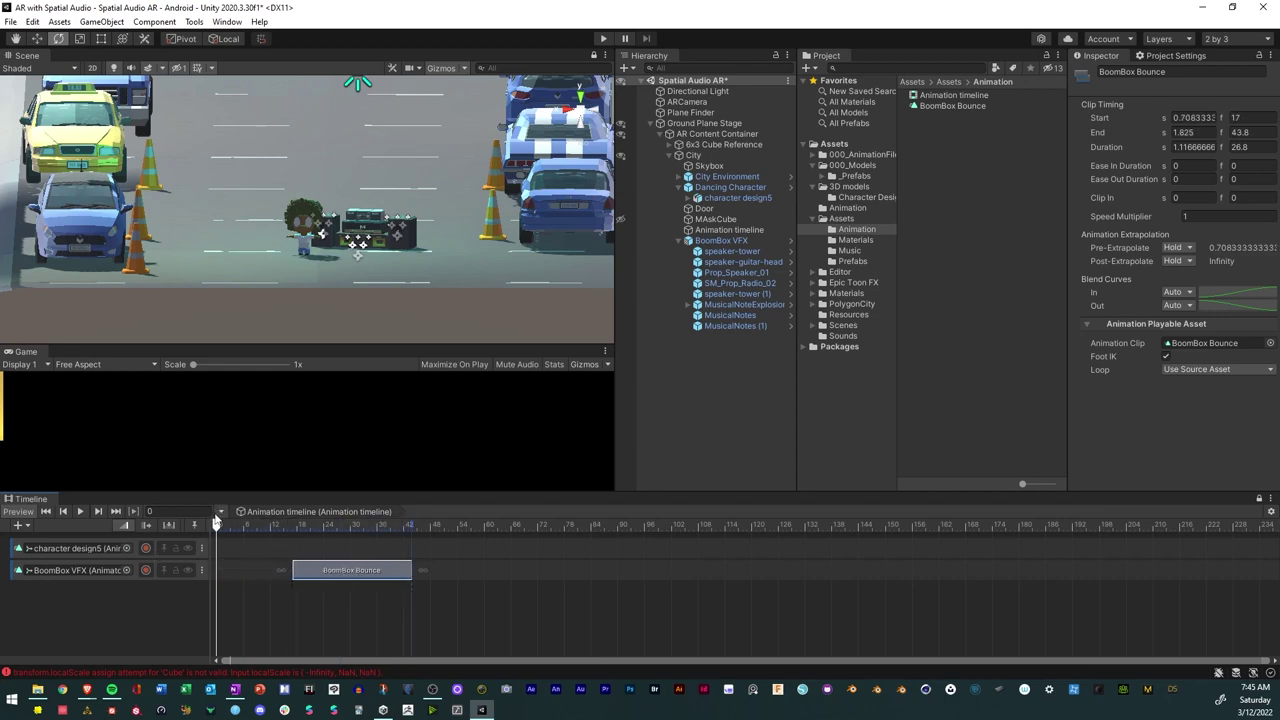
{"action": "left_click_drag", "start_coordinate": [216, 526], "coordinate": [193, 540]}
{"action": "left_click_drag", "start_coordinate": [343, 579], "coordinate": [256, 570]}
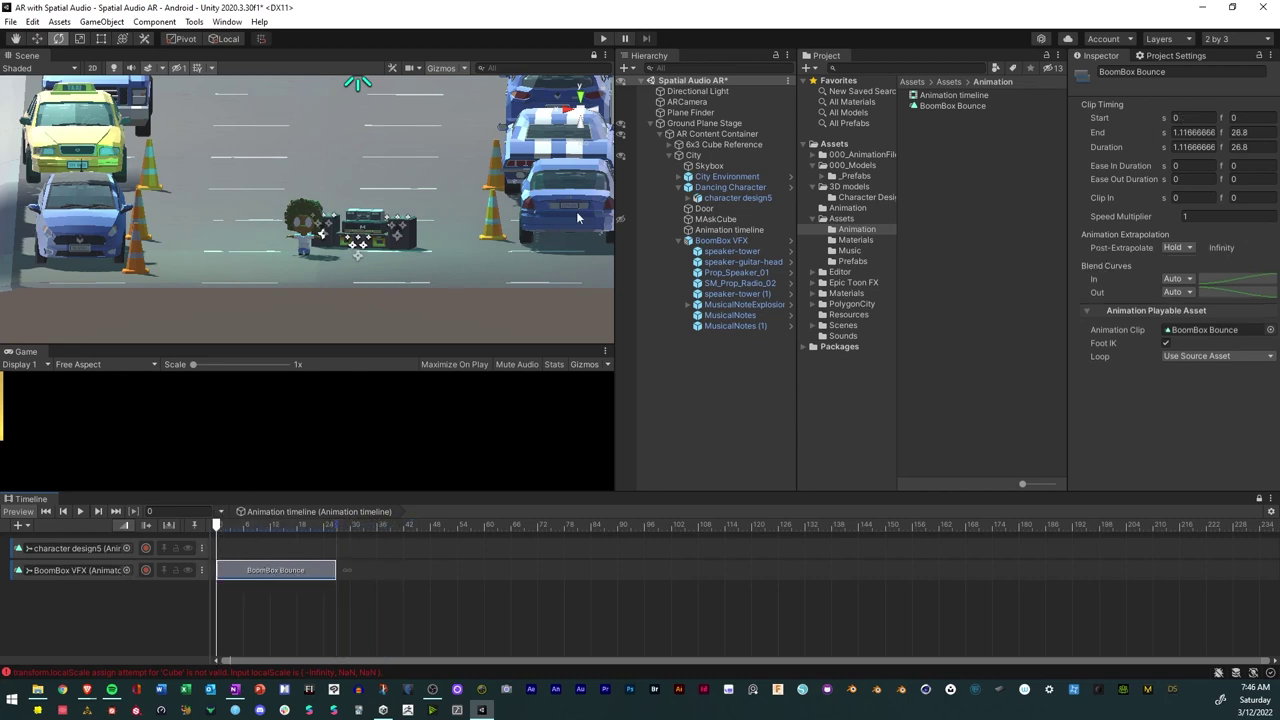
Check the boombox's Scale Y while scrubbing the bounce, keeping the clip at frame 0.
{"action": "left_click", "coordinate": [700, 240]}
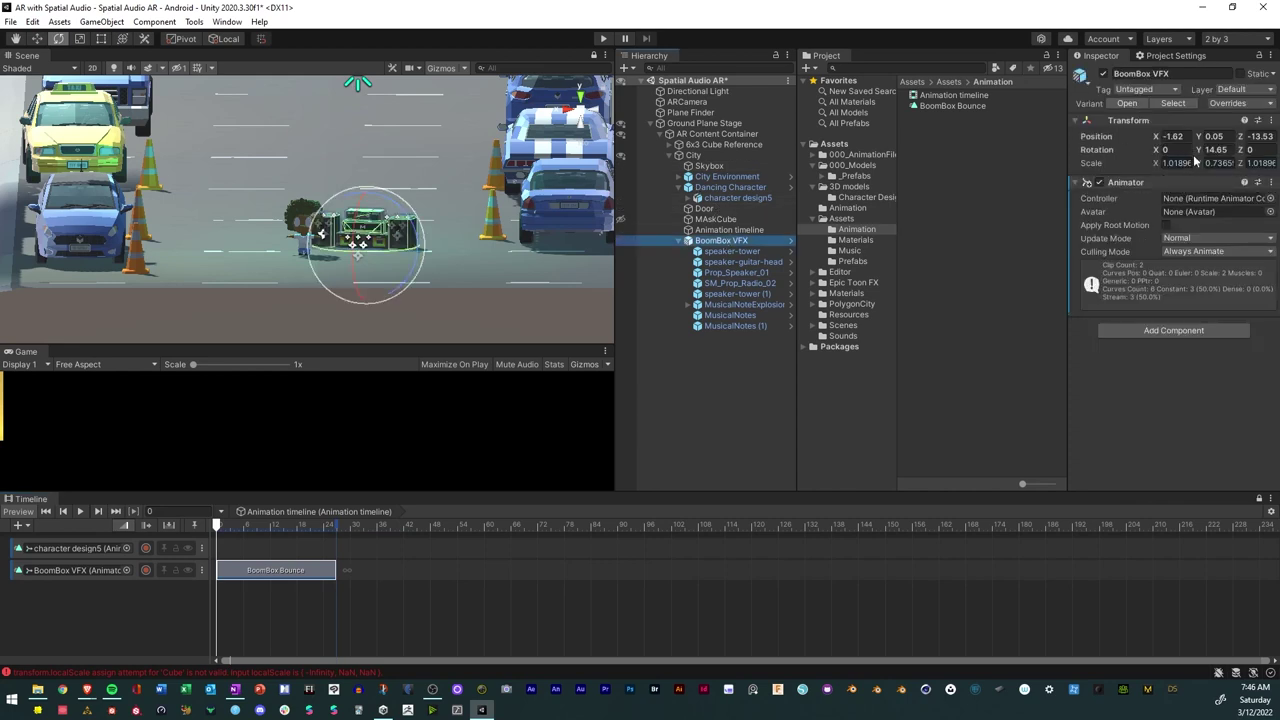
{"action": "left_click", "coordinate": [1218, 163]}
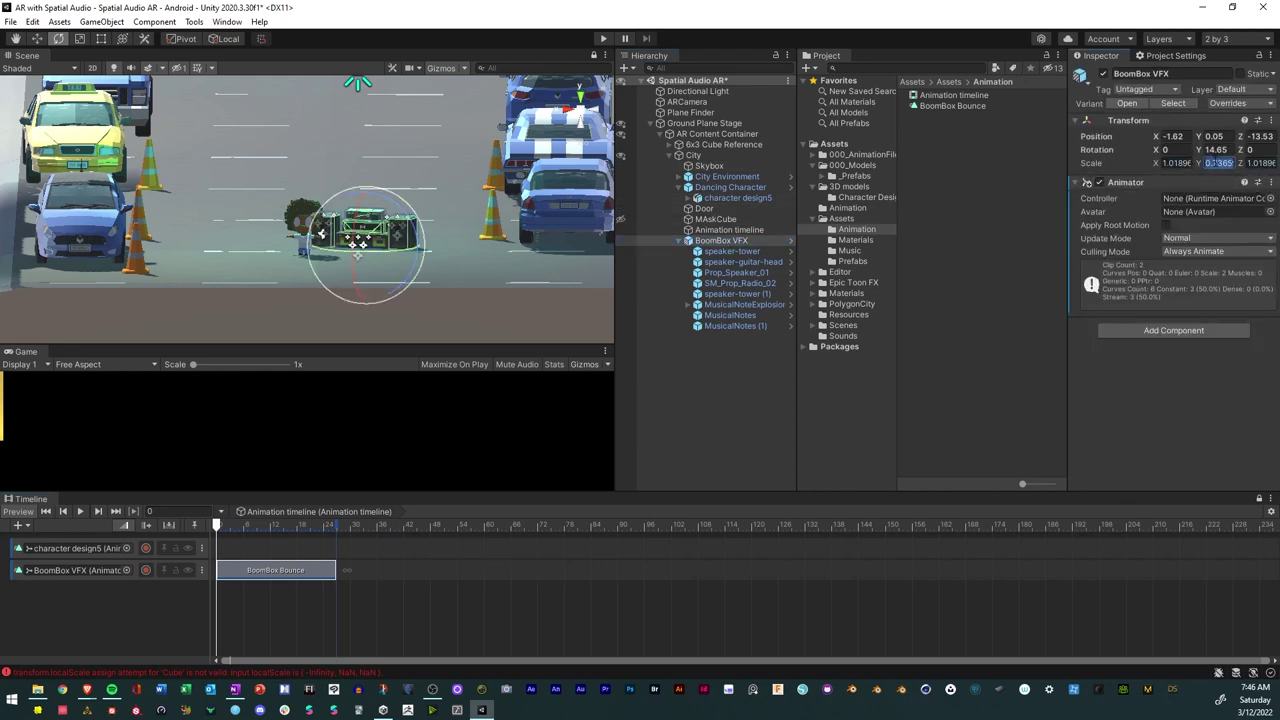
{"action": "left_click_drag", "start_coordinate": [216, 528], "coordinate": [143, 510]}
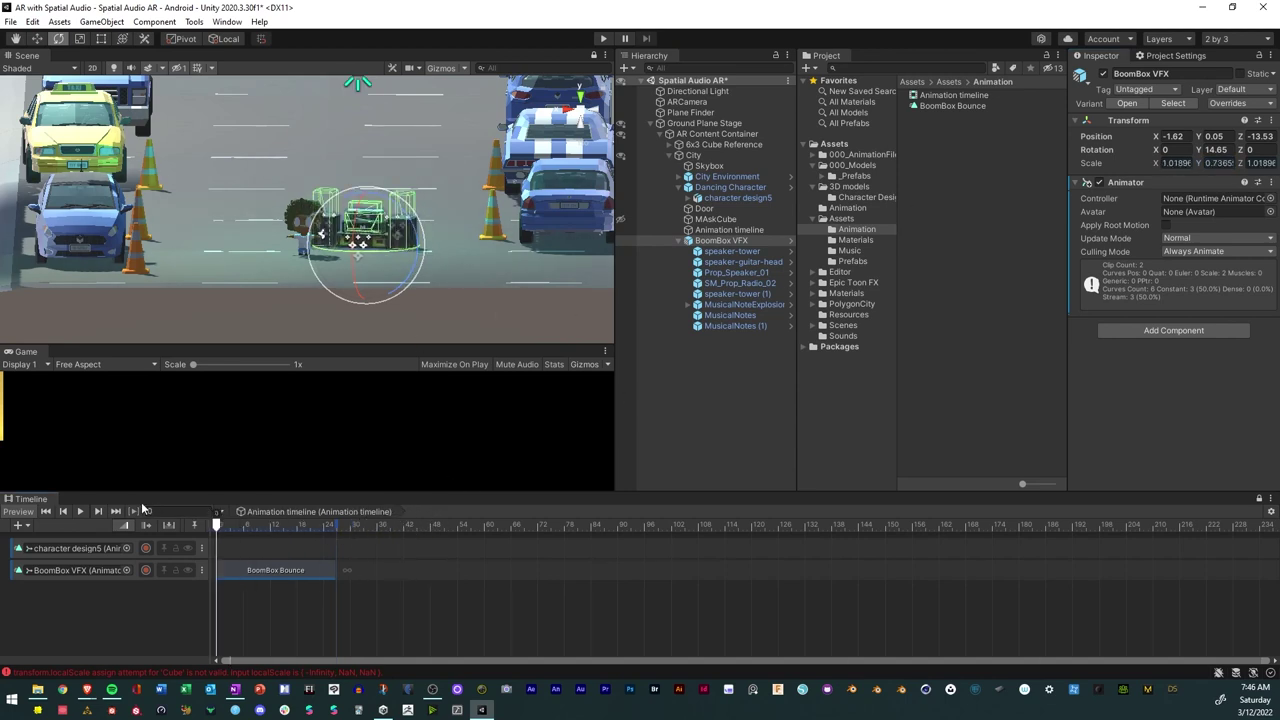
{"action": "left_click_drag", "start_coordinate": [216, 526], "coordinate": [366, 528]}
{"action": "left_click_drag", "start_coordinate": [250, 572], "coordinate": [324, 575]}
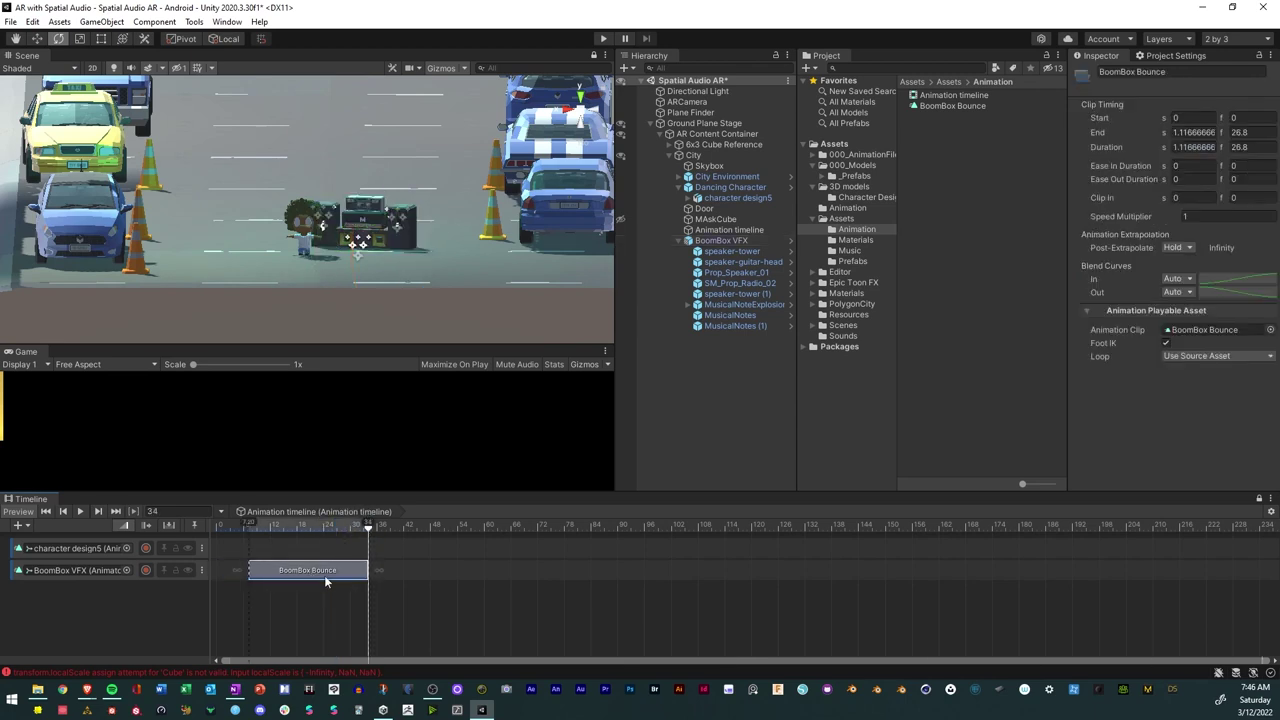
{"action": "left_click_drag", "start_coordinate": [257, 522], "coordinate": [506, 533]}
{"action": "left_click_drag", "start_coordinate": [368, 572], "coordinate": [216, 524]}
Rewind and play the Timeline to watch the boombox bounce.
{"action": "left_click", "coordinate": [221, 511]}
{"action": "left_click", "coordinate": [378, 566]}
{"action": "left_click", "coordinate": [79, 512]}
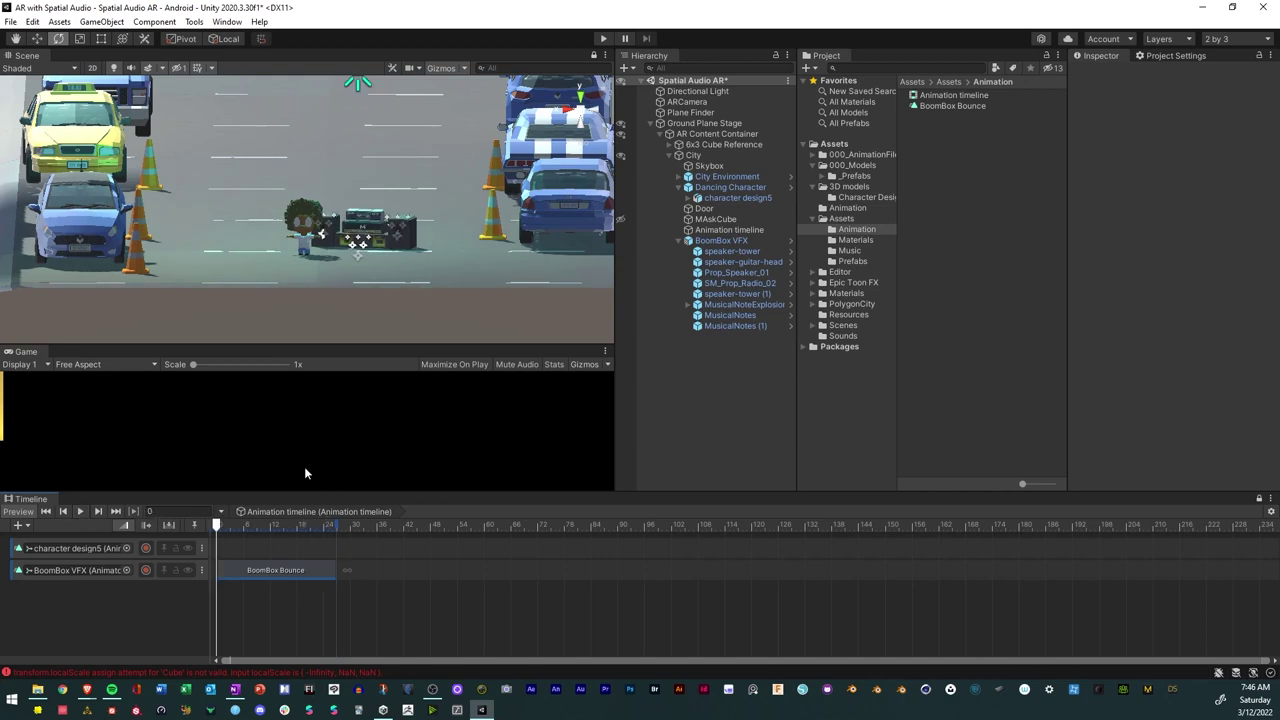
{"action": "left_click_drag", "start_coordinate": [290, 302], "coordinate": [230, 290], "text": "alt"}
{"action": "left_click_drag", "start_coordinate": [226, 524], "coordinate": [357, 525]}
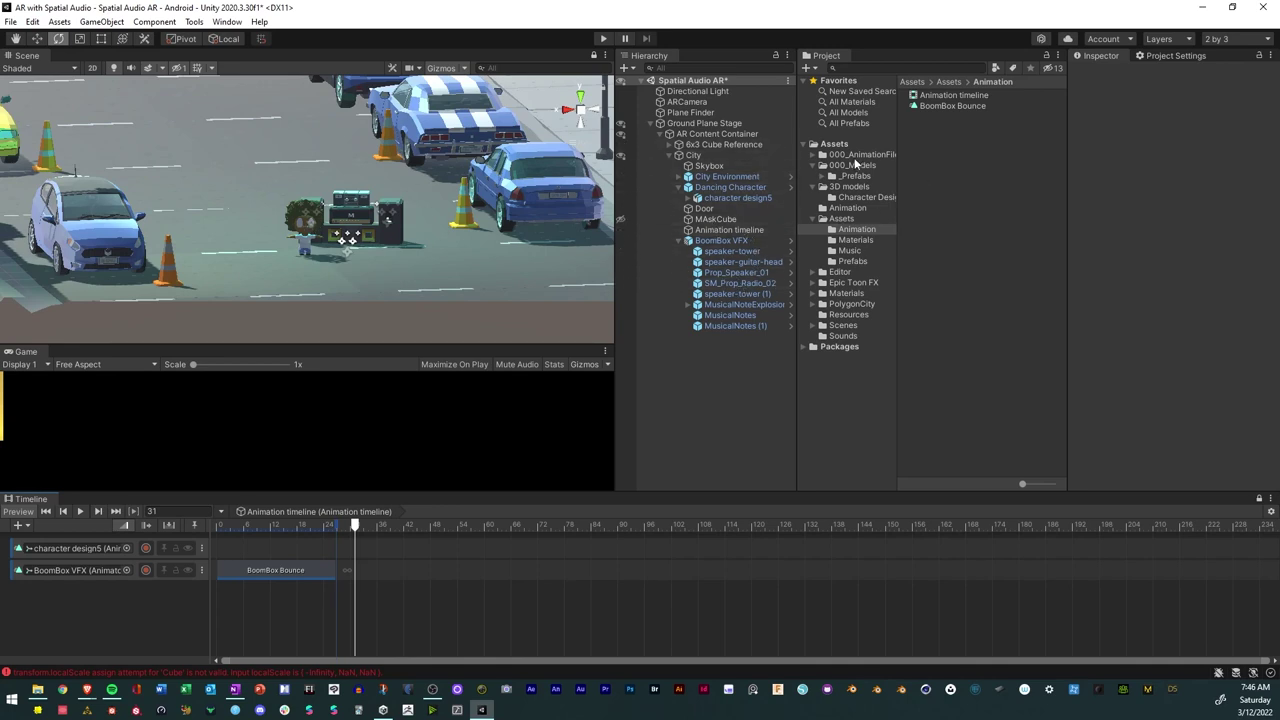
Navigate the Project window to the Animation folder holding the dance clips.
{"action": "left_click", "coordinate": [860, 155]}
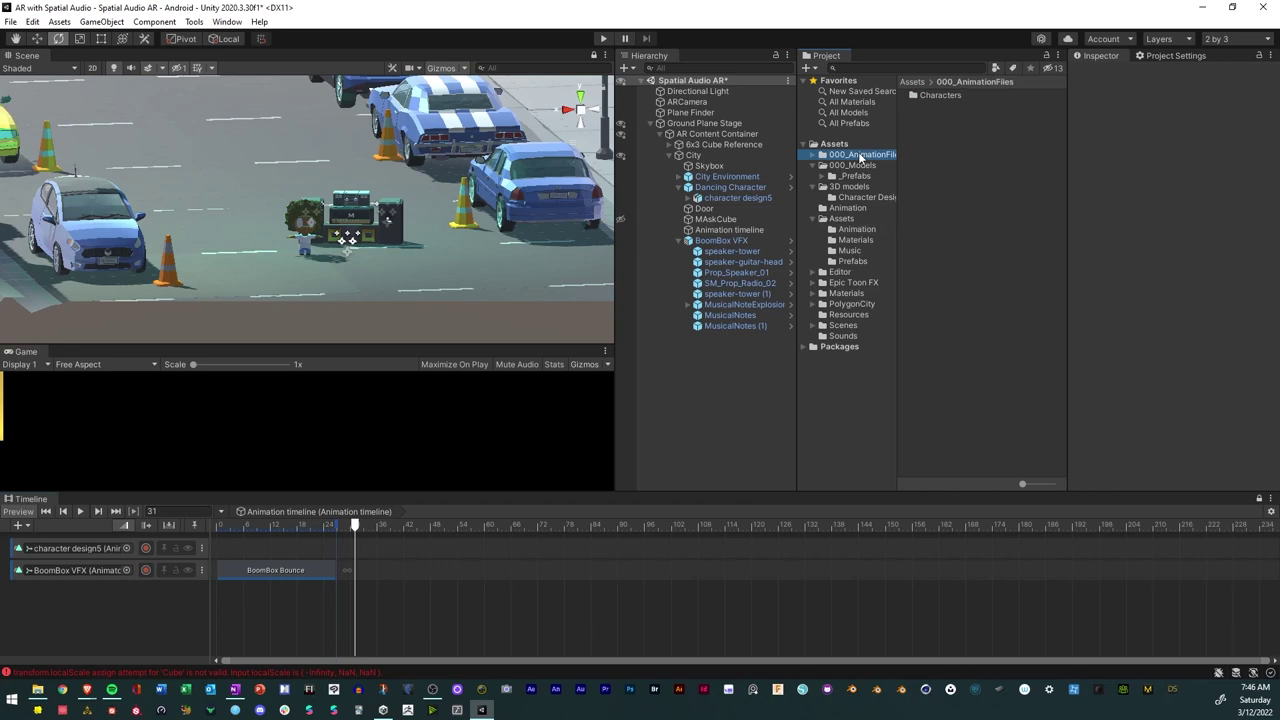
{"action": "double_click", "coordinate": [925, 94]}
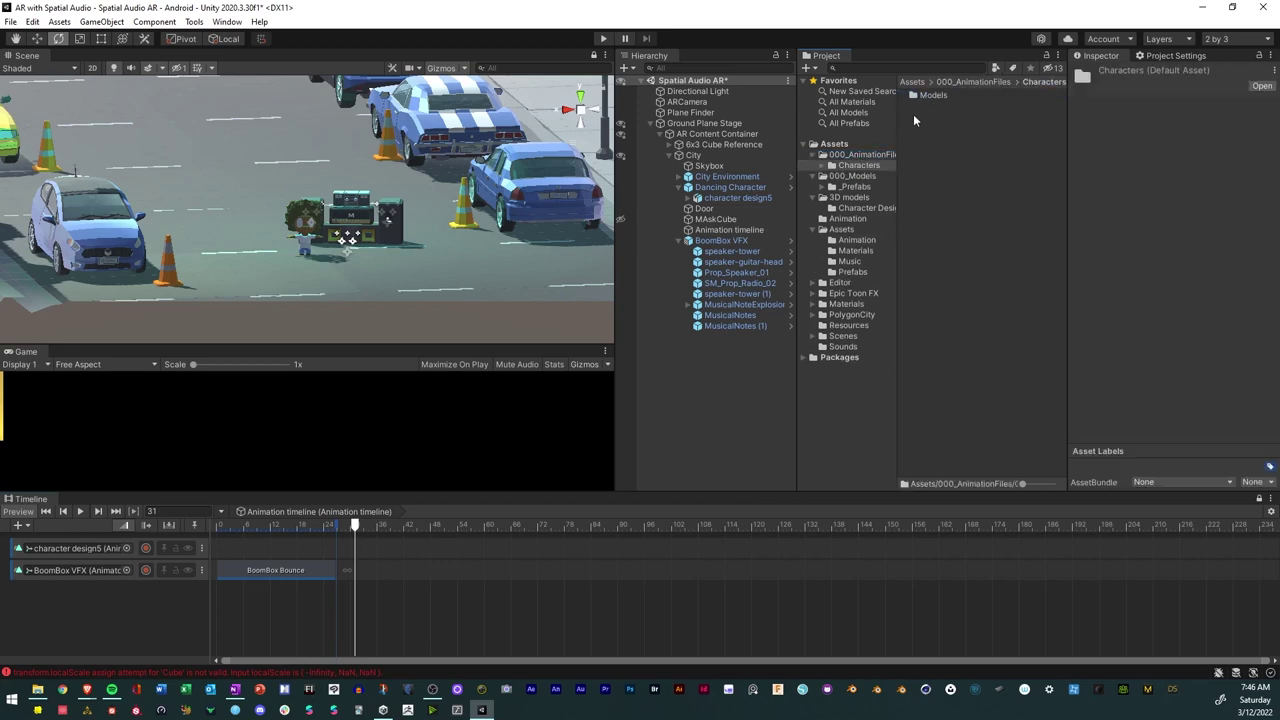
{"action": "left_click", "coordinate": [905, 66]}
{"action": "left_click", "coordinate": [862, 217]}
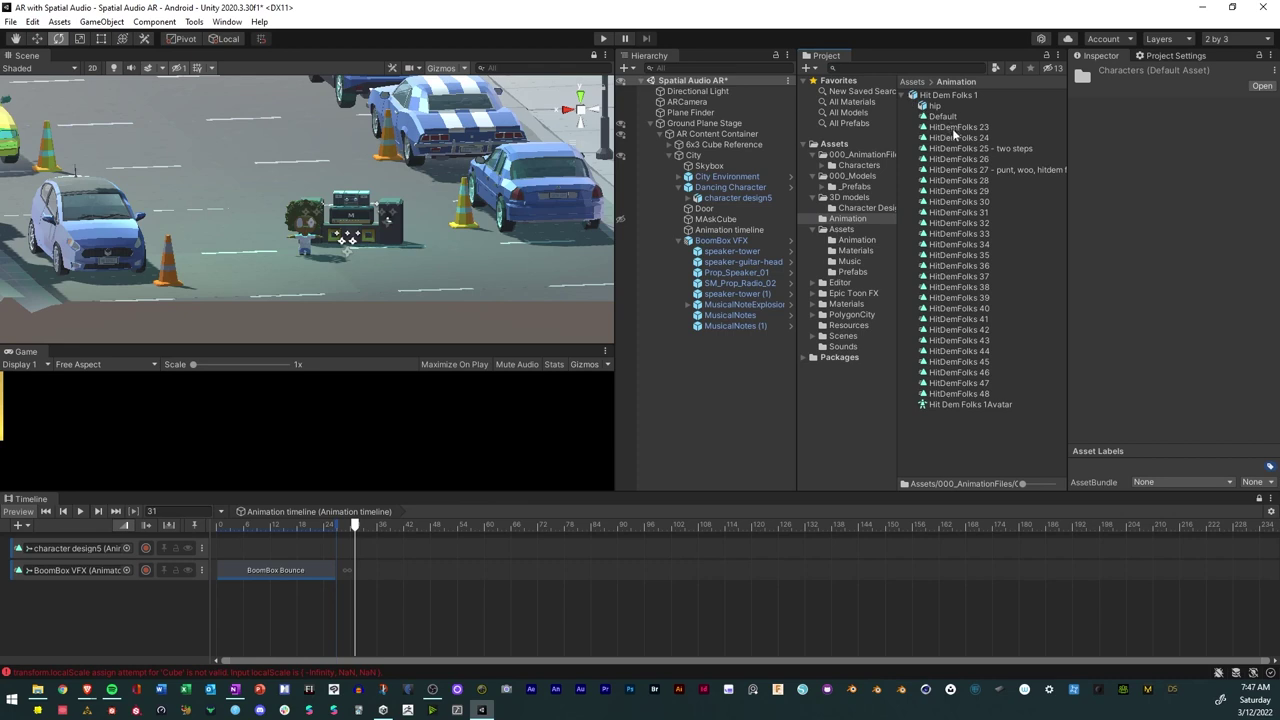
Preview the HitDemFolks 23, 24 and 25 - two steps clips in the Inspector.
{"action": "left_click", "coordinate": [952, 128]}
{"action": "left_click", "coordinate": [1076, 238]}
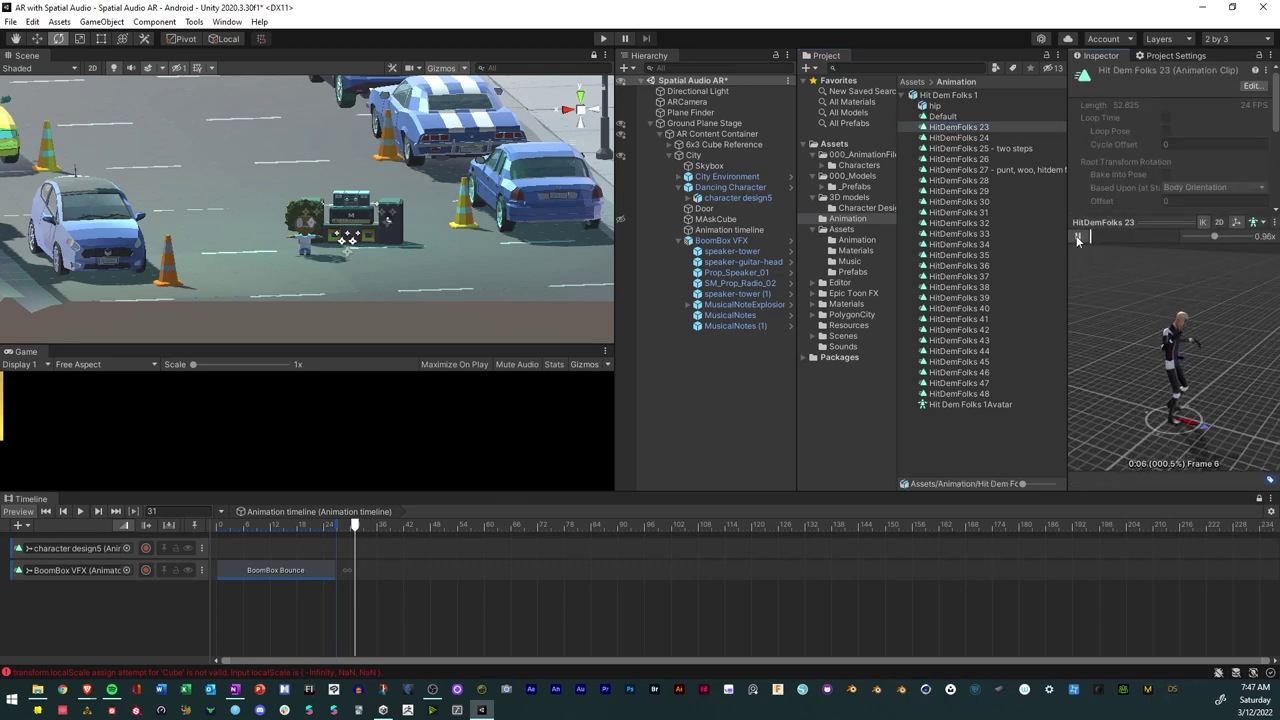
{"action": "left_click", "coordinate": [978, 139]}
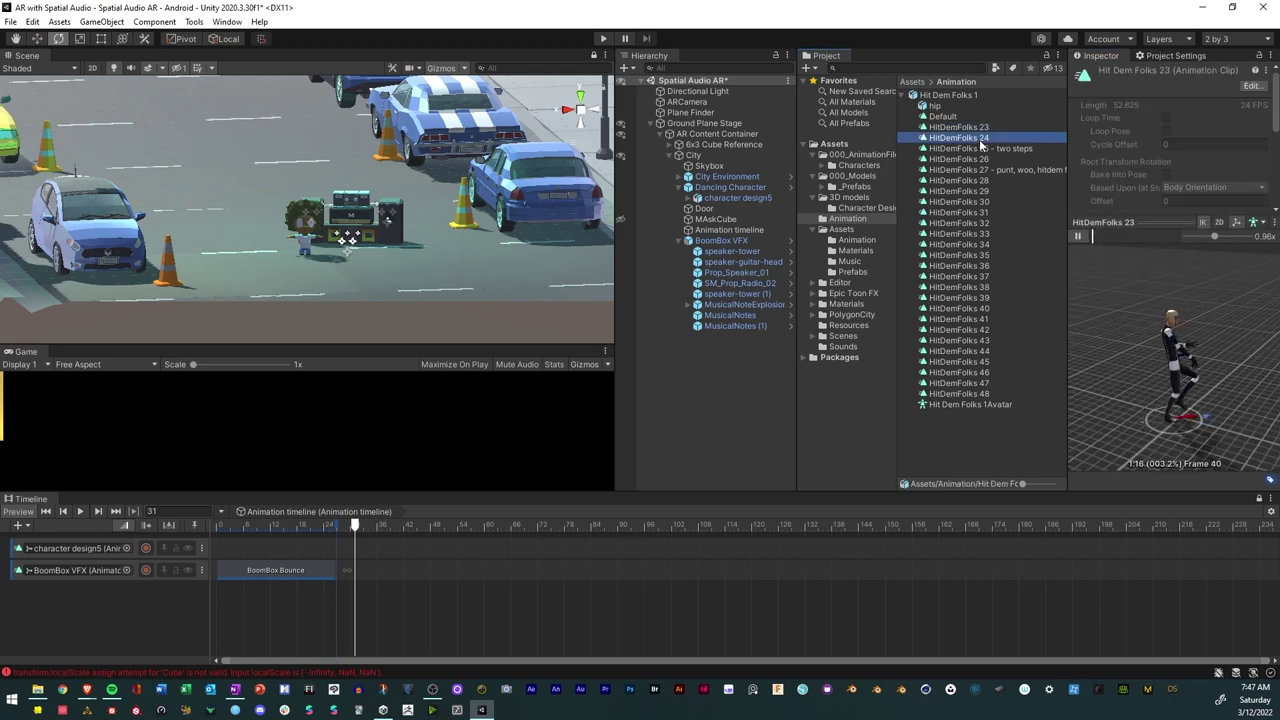
{"action": "left_click", "coordinate": [1078, 236]}
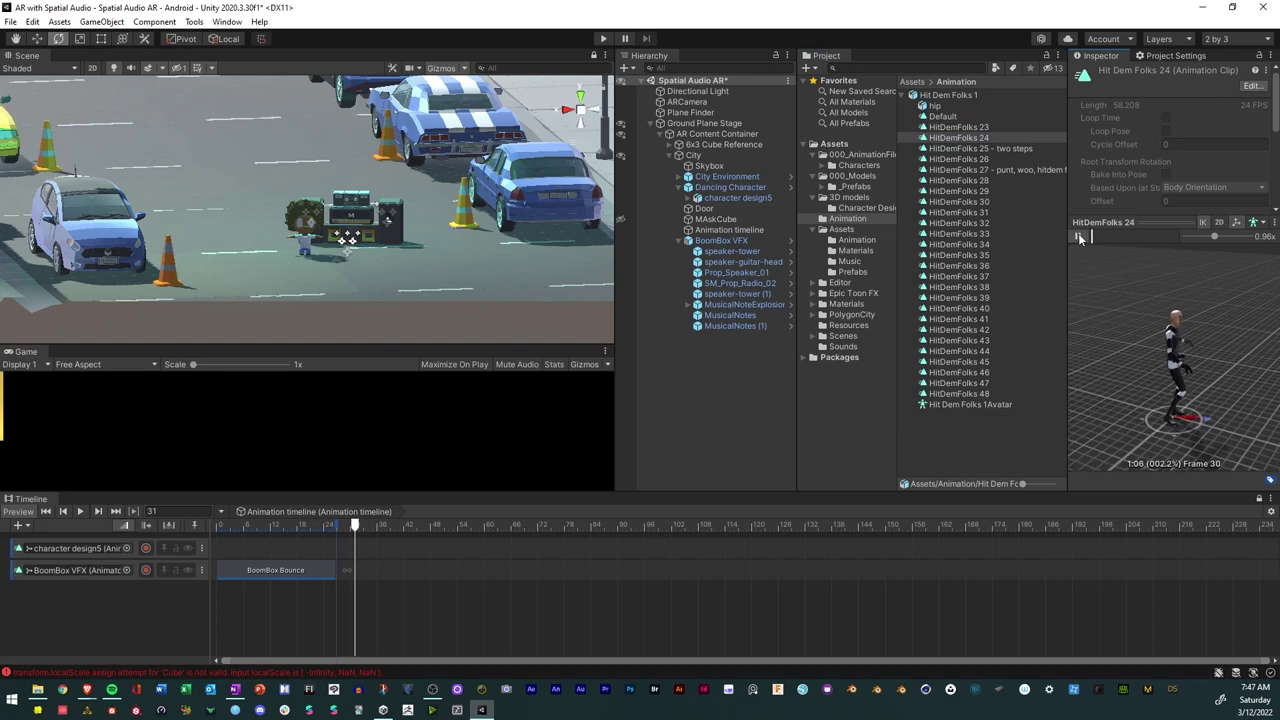
{"action": "left_click", "coordinate": [975, 149]}
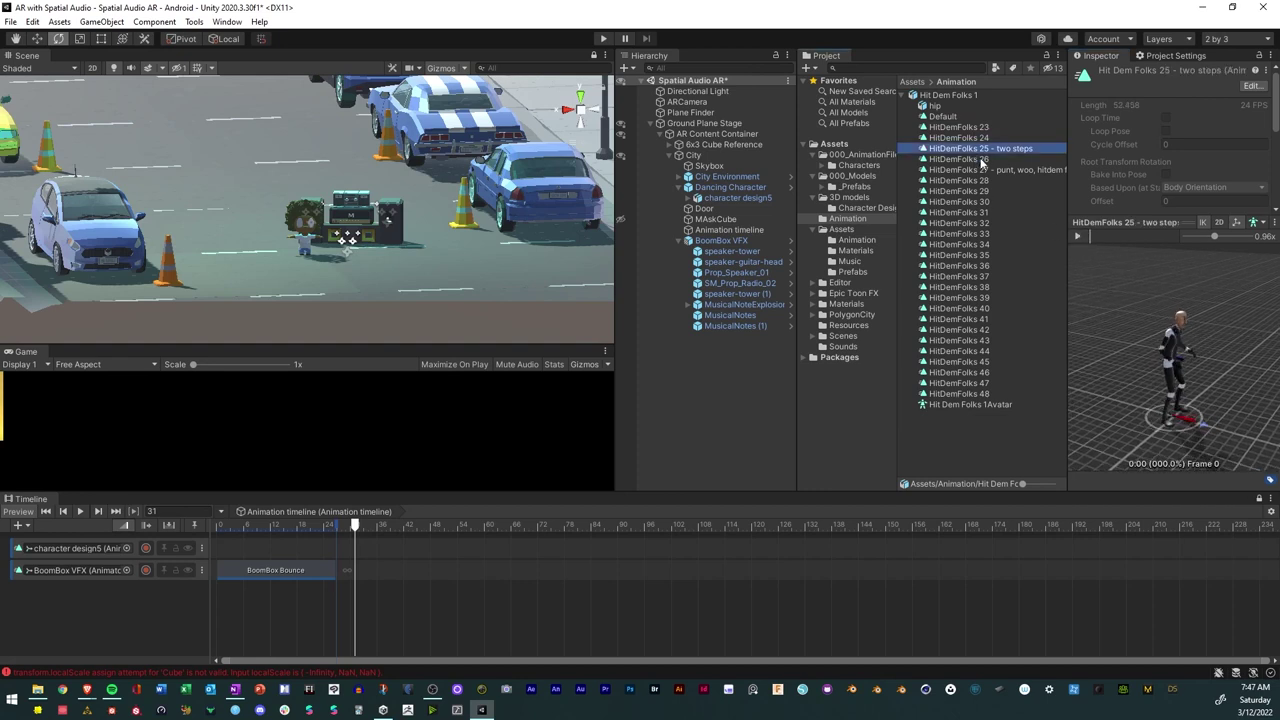
{"action": "left_click", "coordinate": [1080, 237]}
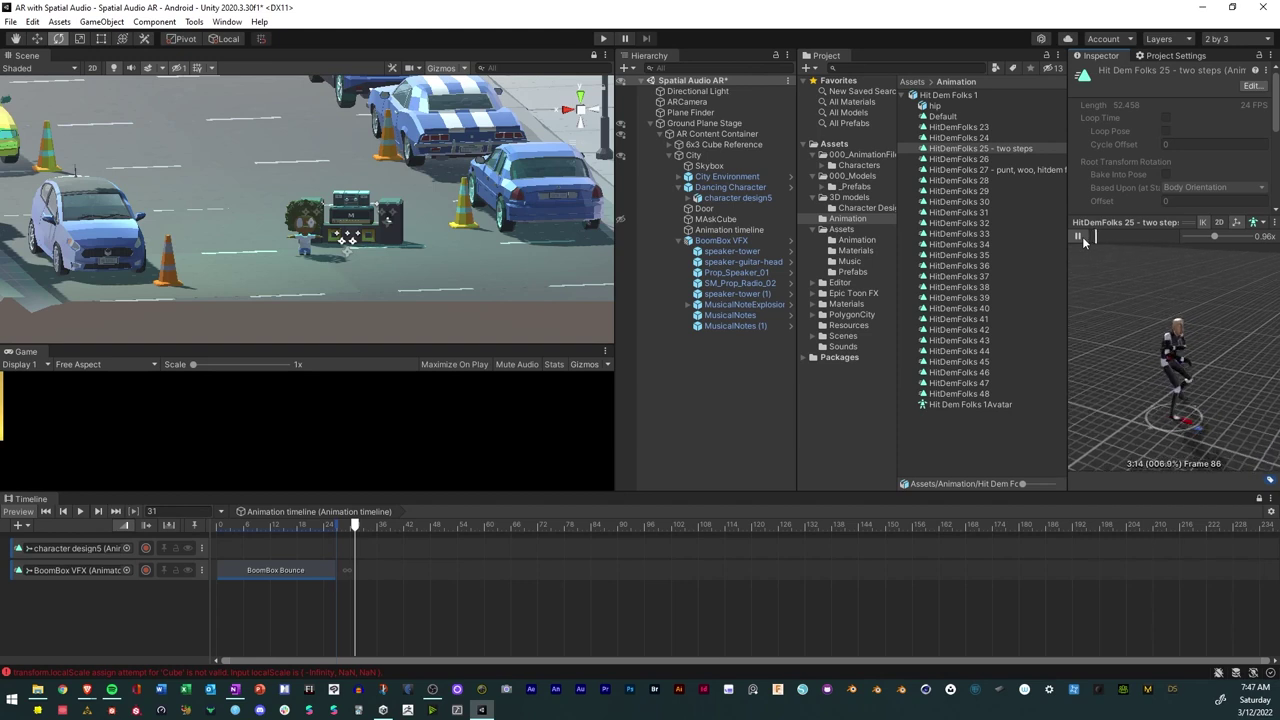
{"action": "left_click", "coordinate": [1081, 236]}
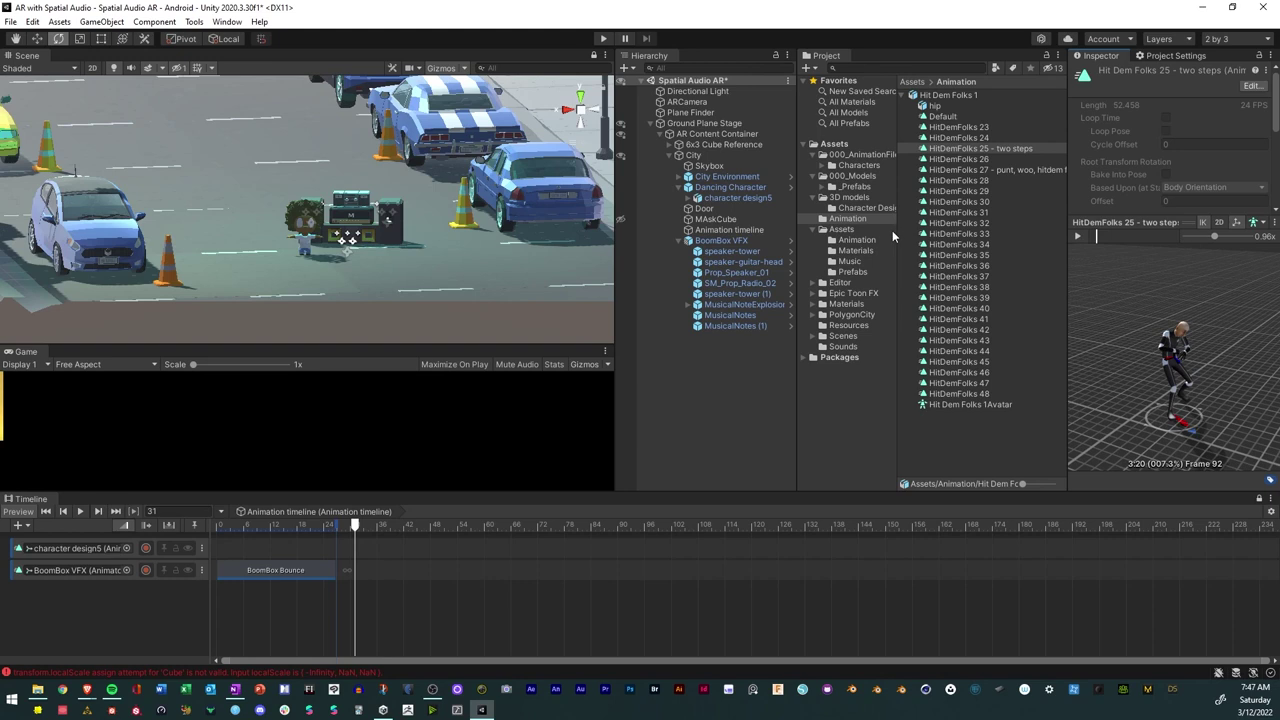
Select the Dancing Character in the scene and pick the HitDemFolks 25 - two steps clip.
{"action": "scroll", "coordinate": [323, 232], "scroll_direction": "up", "scroll_amount": 3}
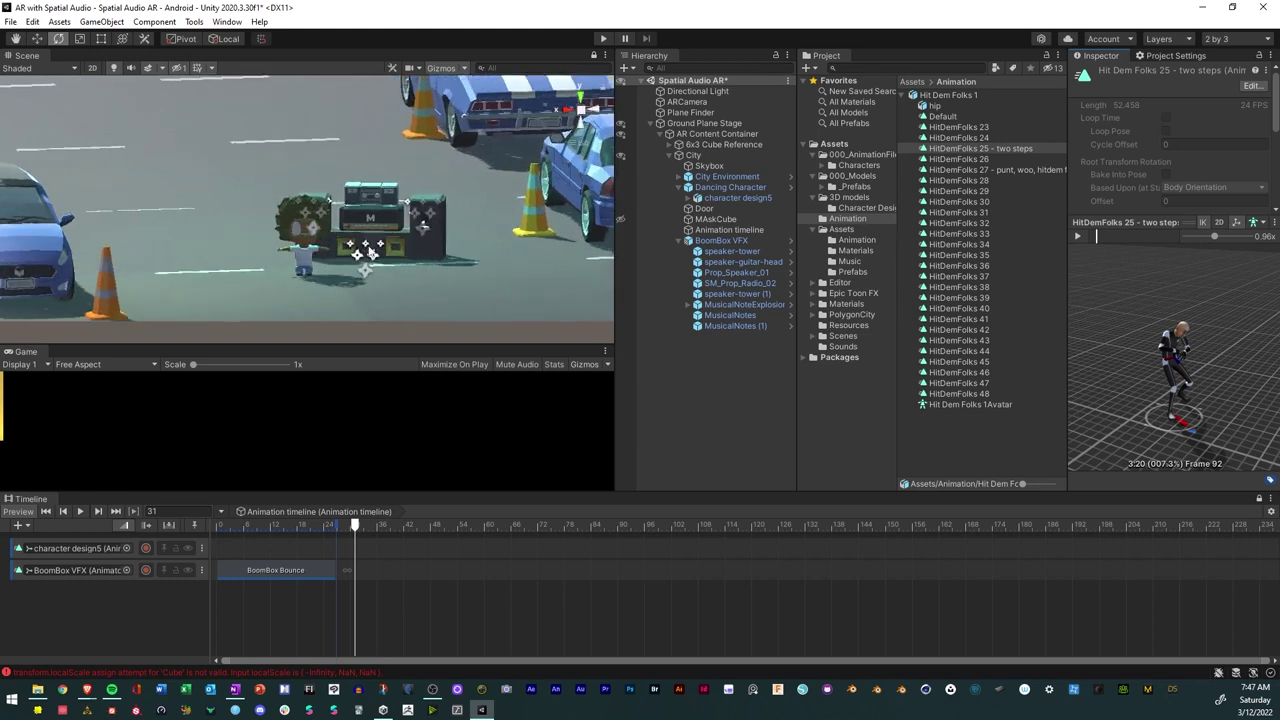
{"action": "scroll", "coordinate": [372, 253], "scroll_direction": "down", "scroll_amount": 2}
{"action": "left_click_drag", "start_coordinate": [369, 250], "coordinate": [350, 247], "text": "alt"}
{"action": "scroll", "coordinate": [346, 247], "scroll_direction": "up", "scroll_amount": 3}
{"action": "scroll", "coordinate": [346, 248], "scroll_direction": "down", "scroll_amount": 1}
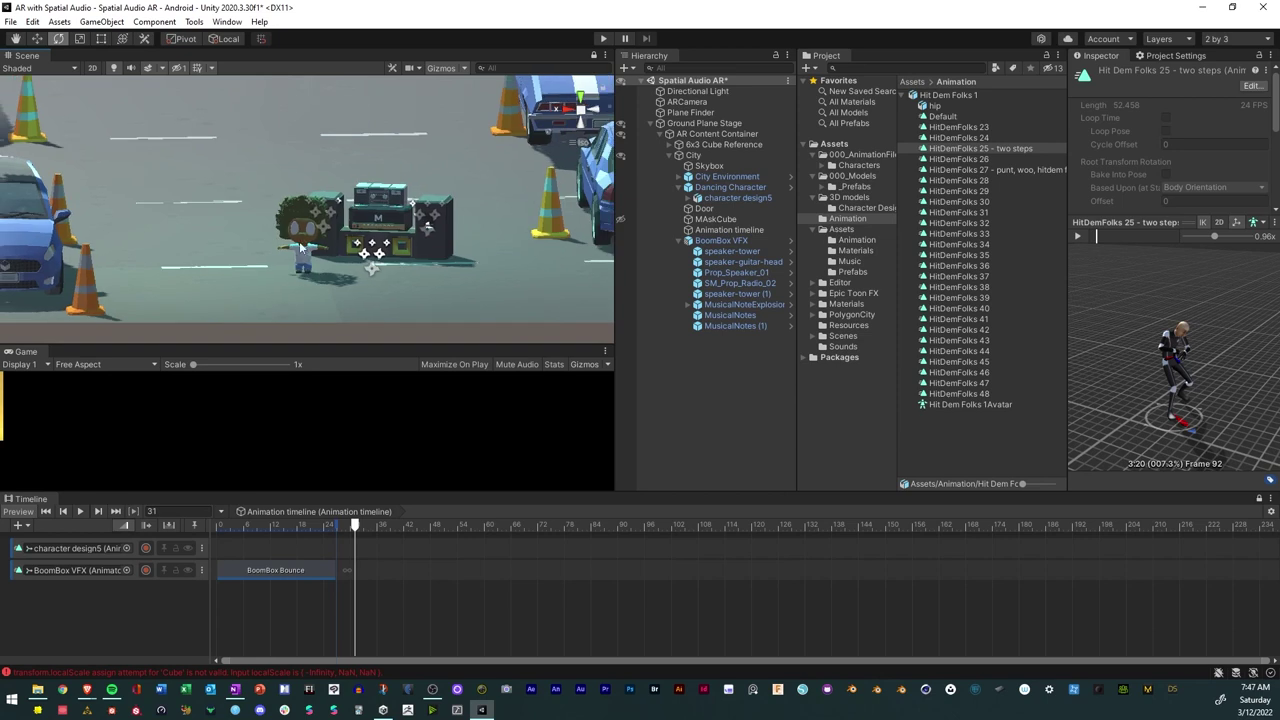
{"action": "left_click", "coordinate": [301, 246]}
{"action": "scroll", "coordinate": [365, 248], "scroll_direction": "up", "scroll_amount": 2}
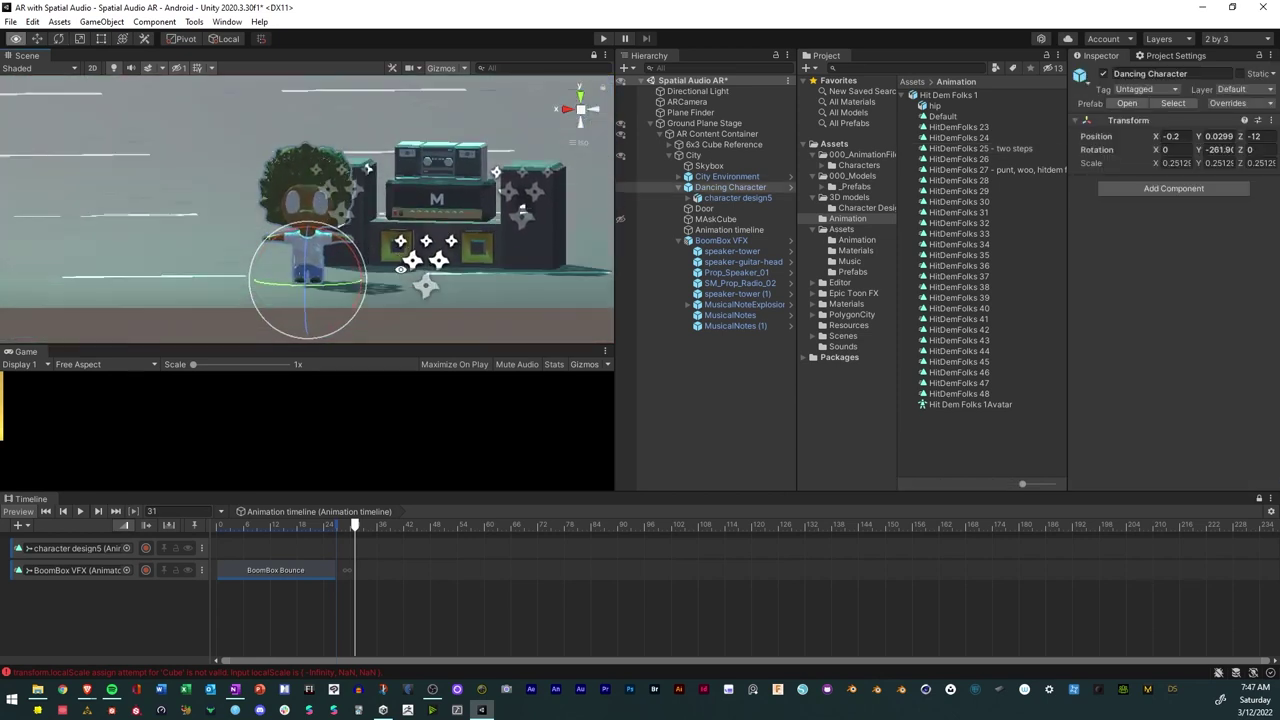
{"action": "left_click", "coordinate": [980, 148]}
Place the two steps clip at frame 0 on character design5, rewind, and select Dancing Character.
{"action": "left_click", "coordinate": [360, 533]}
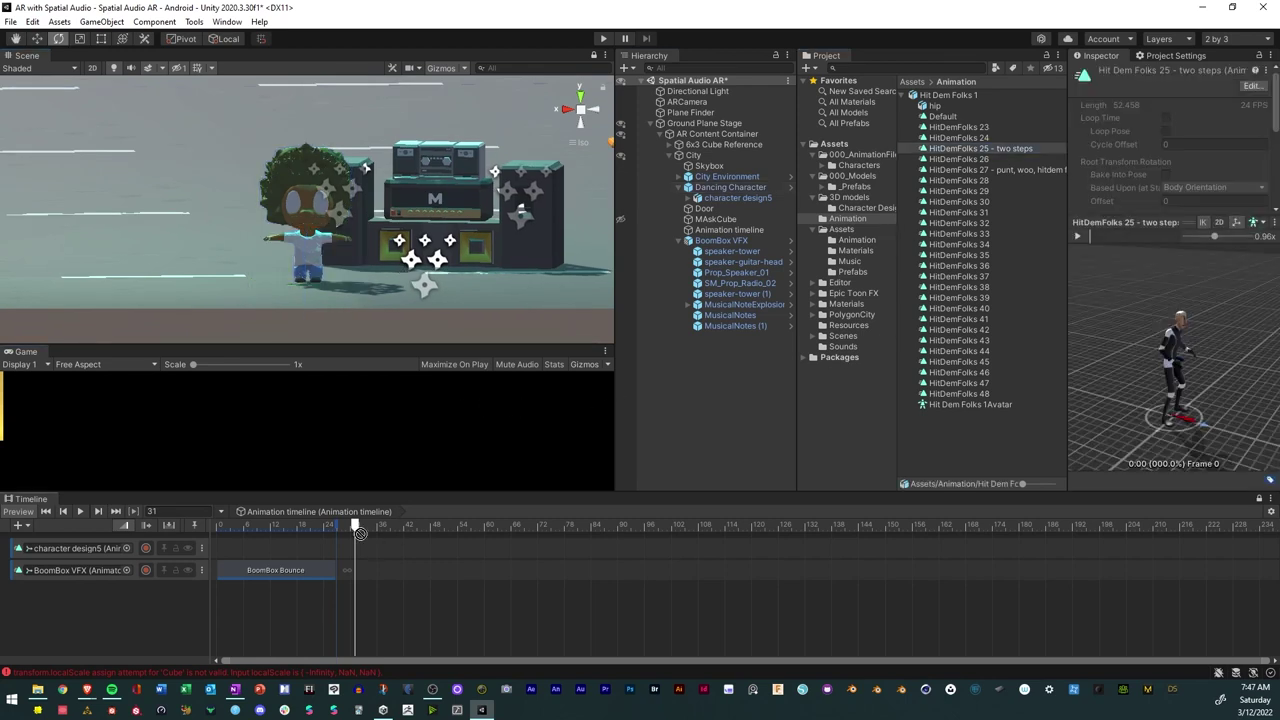
{"action": "left_click_drag", "start_coordinate": [293, 551], "coordinate": [252, 550]}
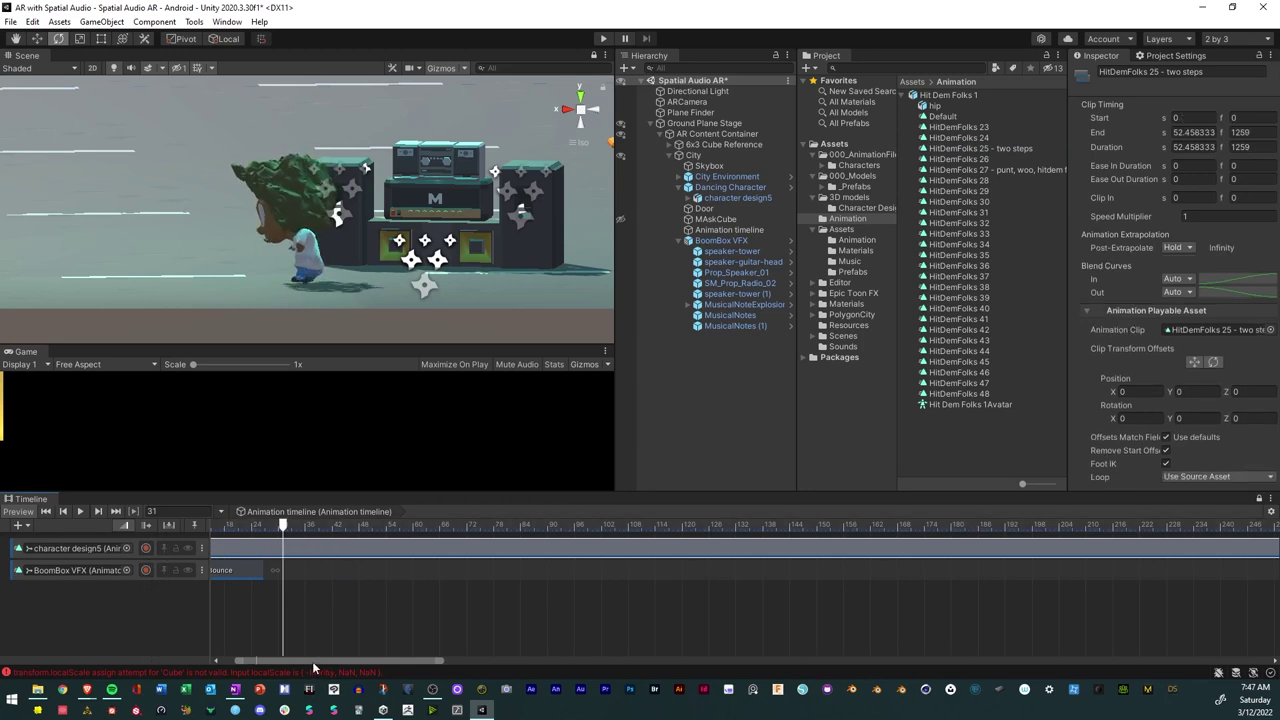
{"action": "left_click_drag", "start_coordinate": [312, 661], "coordinate": [297, 661]}
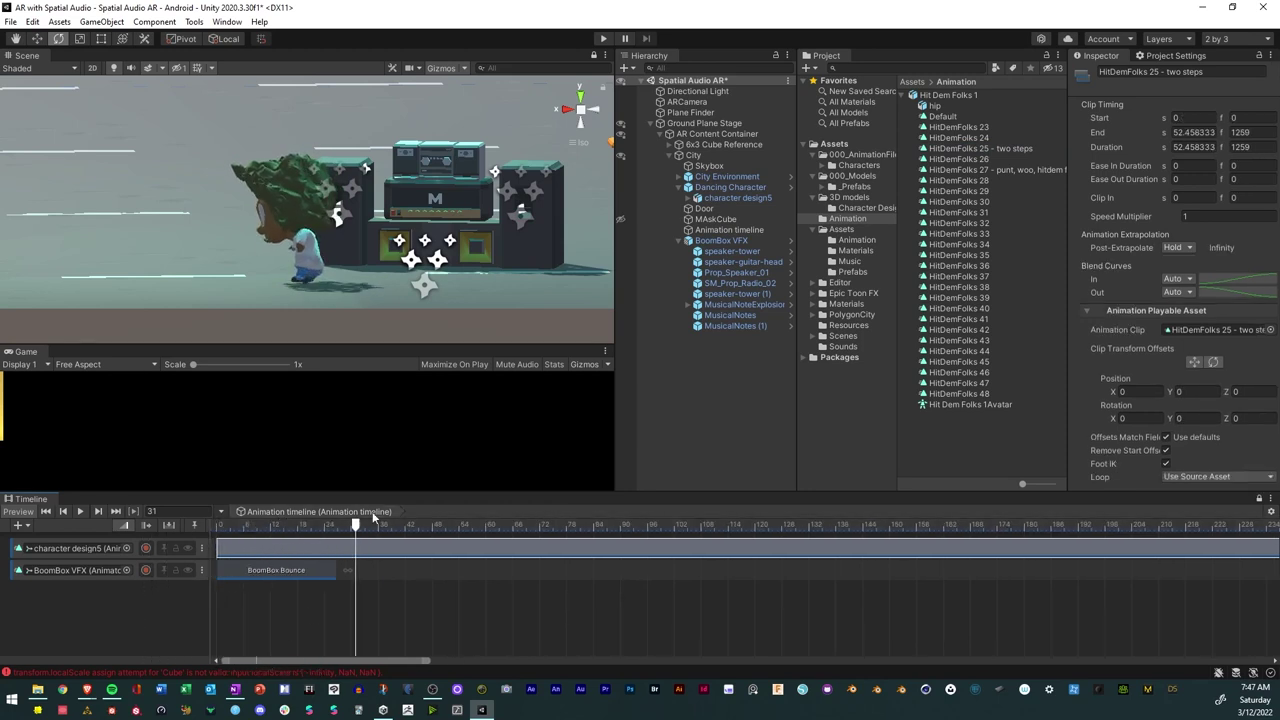
{"action": "left_click_drag", "start_coordinate": [355, 523], "coordinate": [252, 555]}
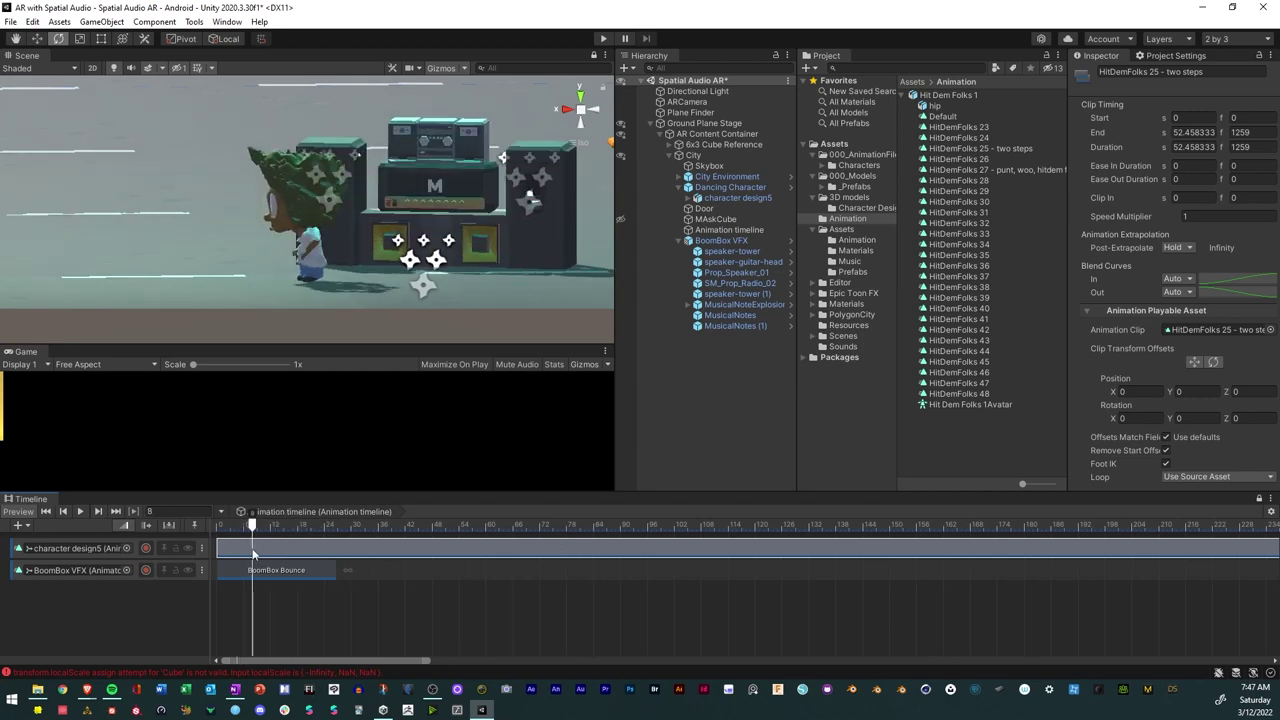
{"action": "left_click", "coordinate": [710, 187]}
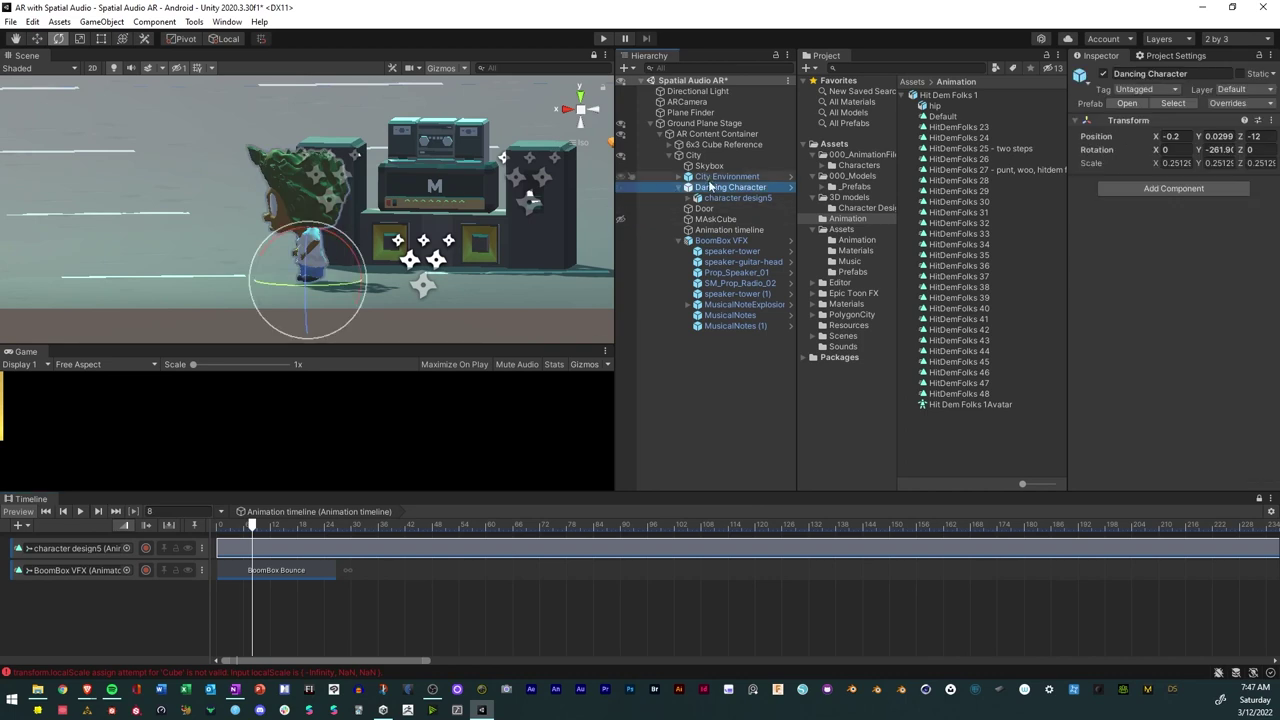
{"action": "left_click", "coordinate": [718, 190]}
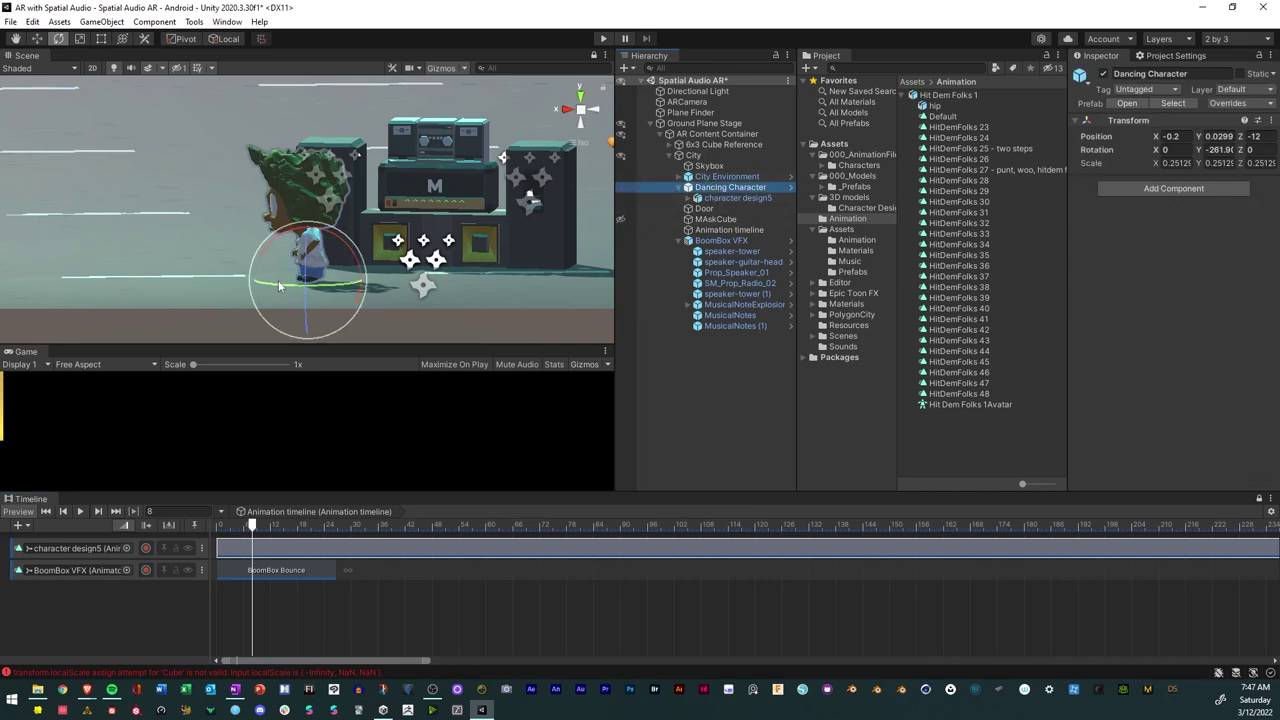
Rotate Dancing Character to Y -352.8 so it faces front, then scrub its dance.
{"action": "left_click_drag", "start_coordinate": [280, 287], "coordinate": [411, 284]}
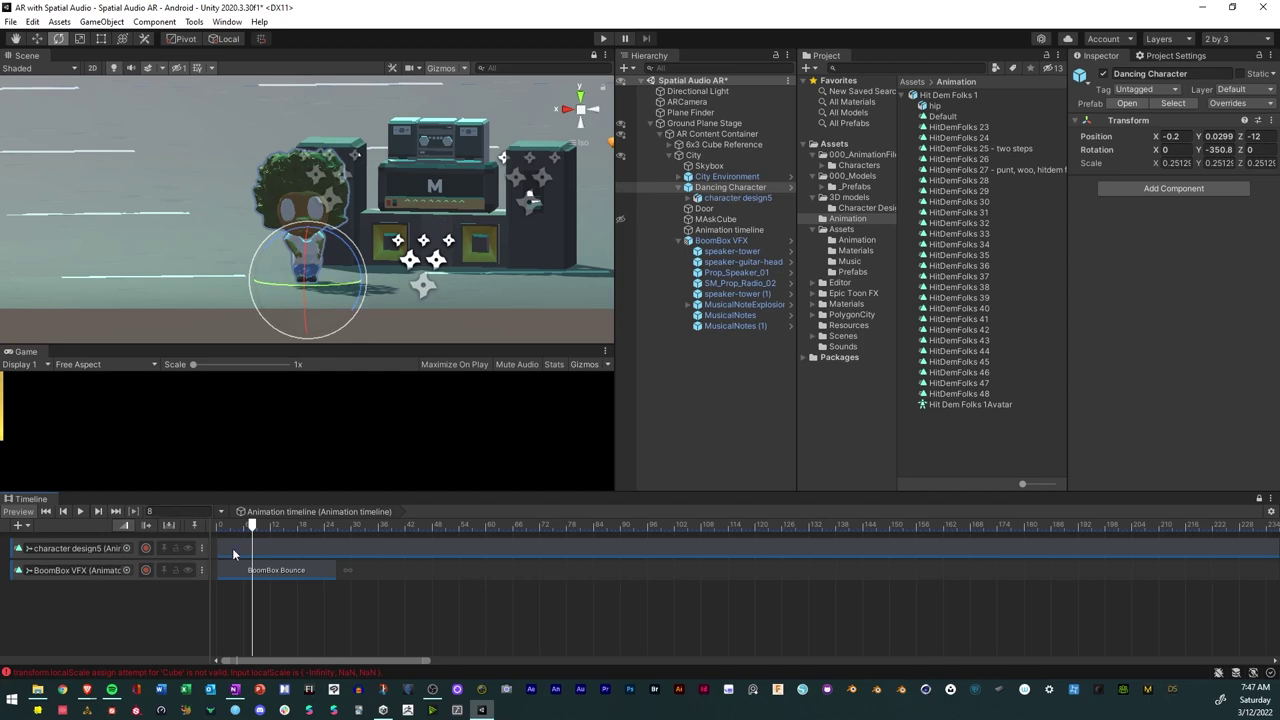
{"action": "mouse_move", "coordinate": [333, 287]}
{"action": "left_mouse_down"}
{"action": "mouse_move", "coordinate": [236, 292]}
{"action": "mouse_move", "coordinate": [340, 292]}
{"action": "left_mouse_up"}
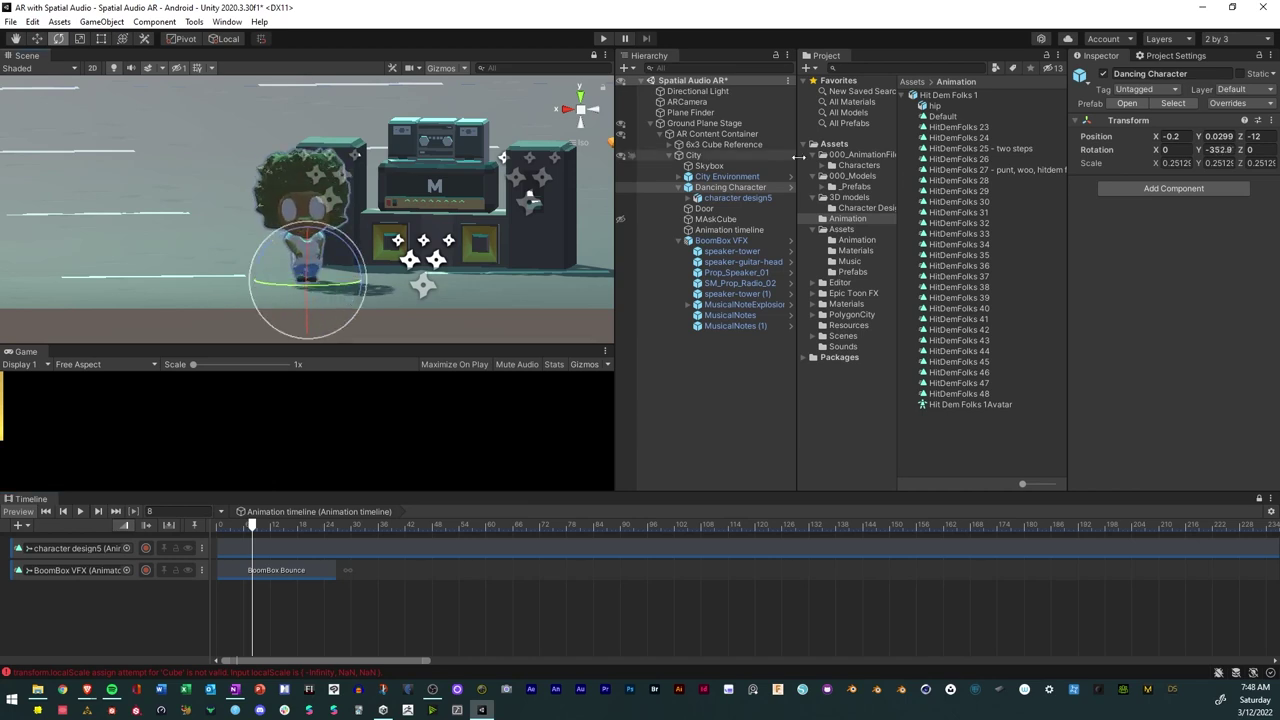
{"action": "left_click", "coordinate": [722, 200]}
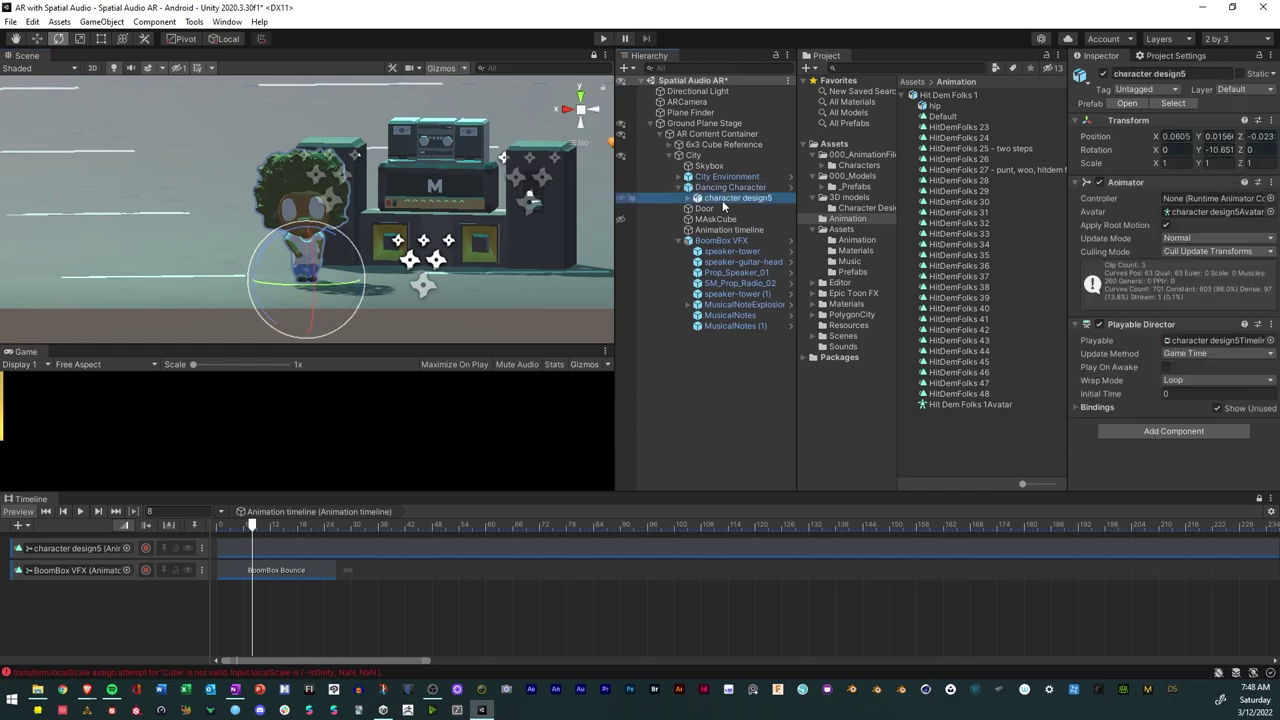
{"action": "left_click_drag", "start_coordinate": [251, 525], "coordinate": [716, 522]}
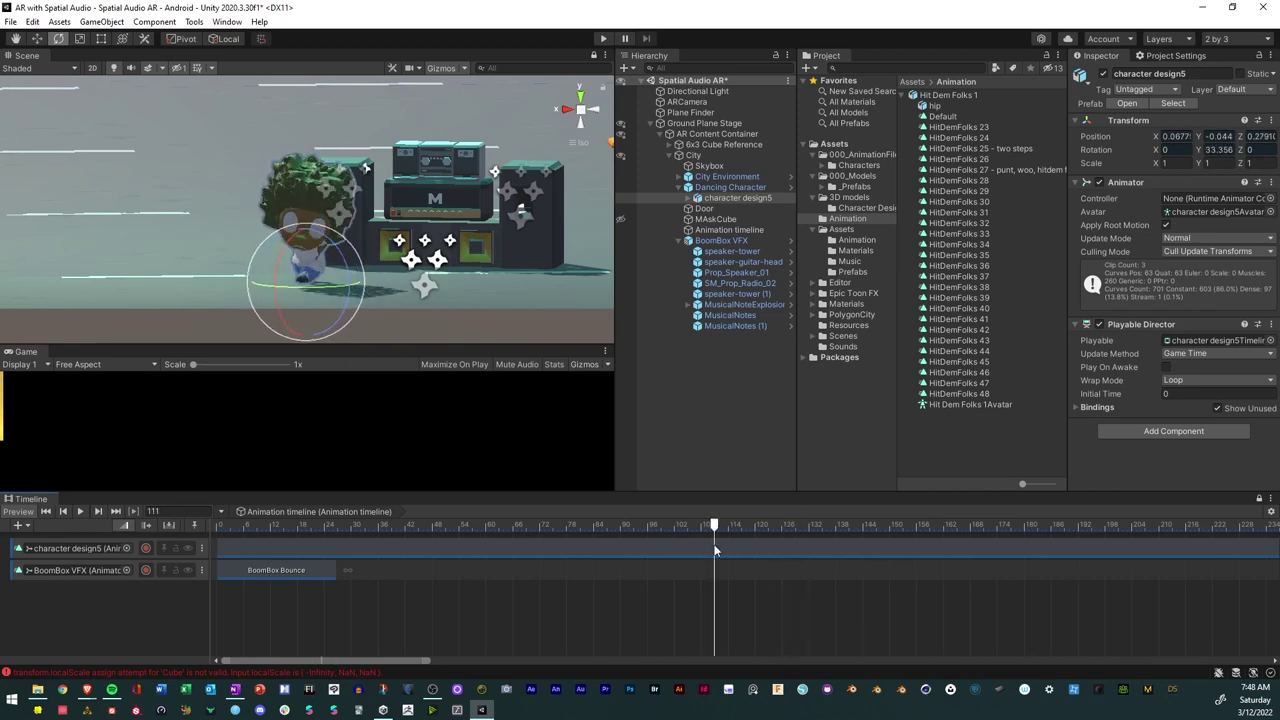
{"action": "left_click", "coordinate": [714, 547]}
Duplicate the two steps dance clip with Ctrl+D and adjust the Timeline view.
{"action": "right_click", "coordinate": [713, 545]}
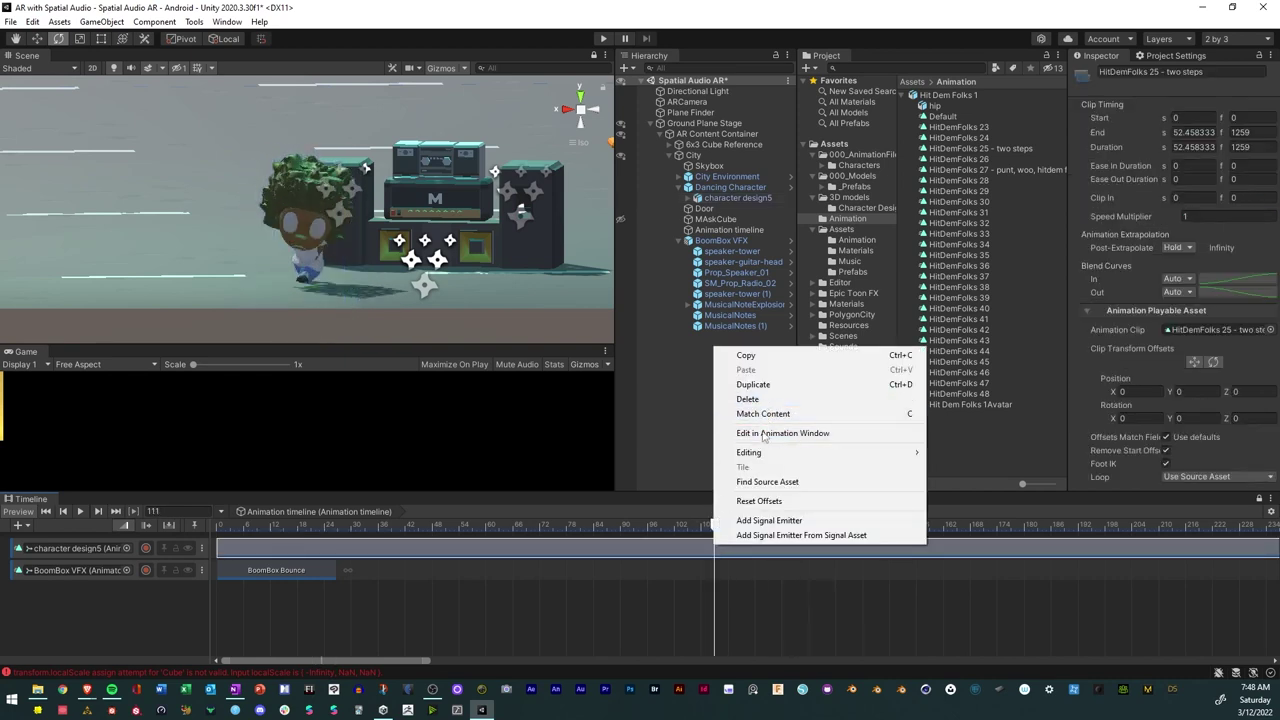
{"action": "left_click", "coordinate": [712, 563]}
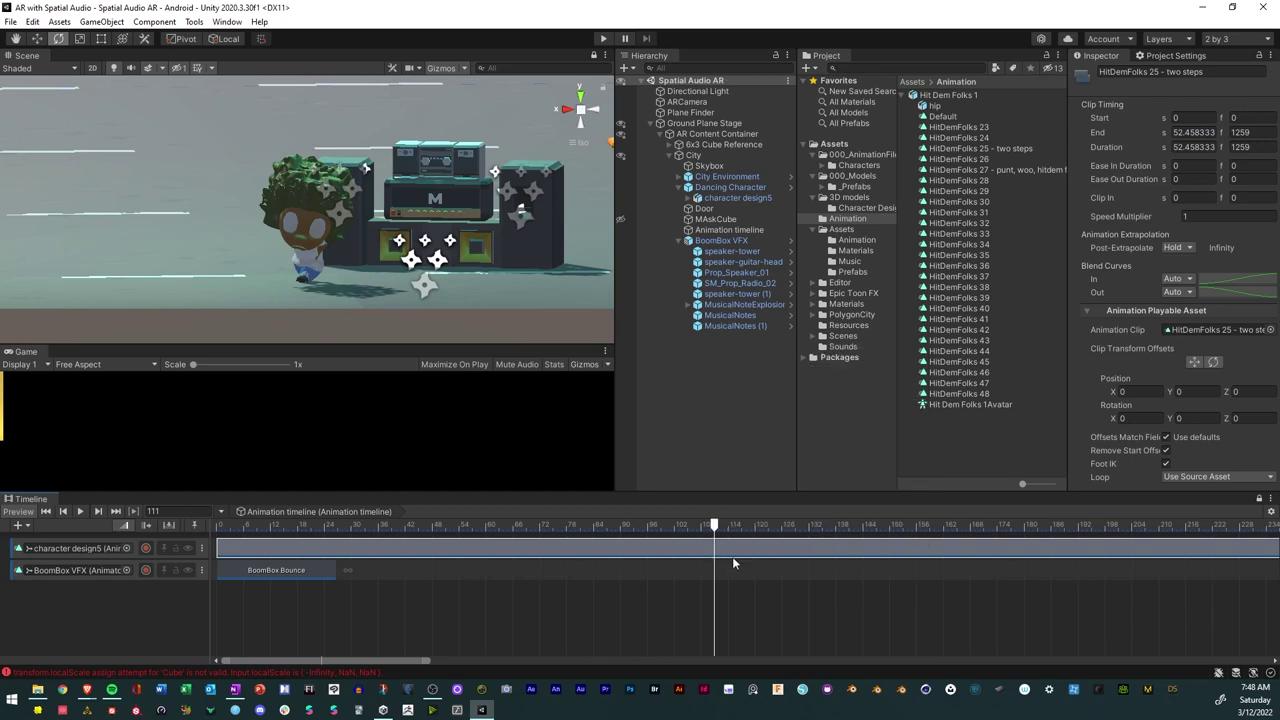
{"action": "key", "text": "ctrl+d"}
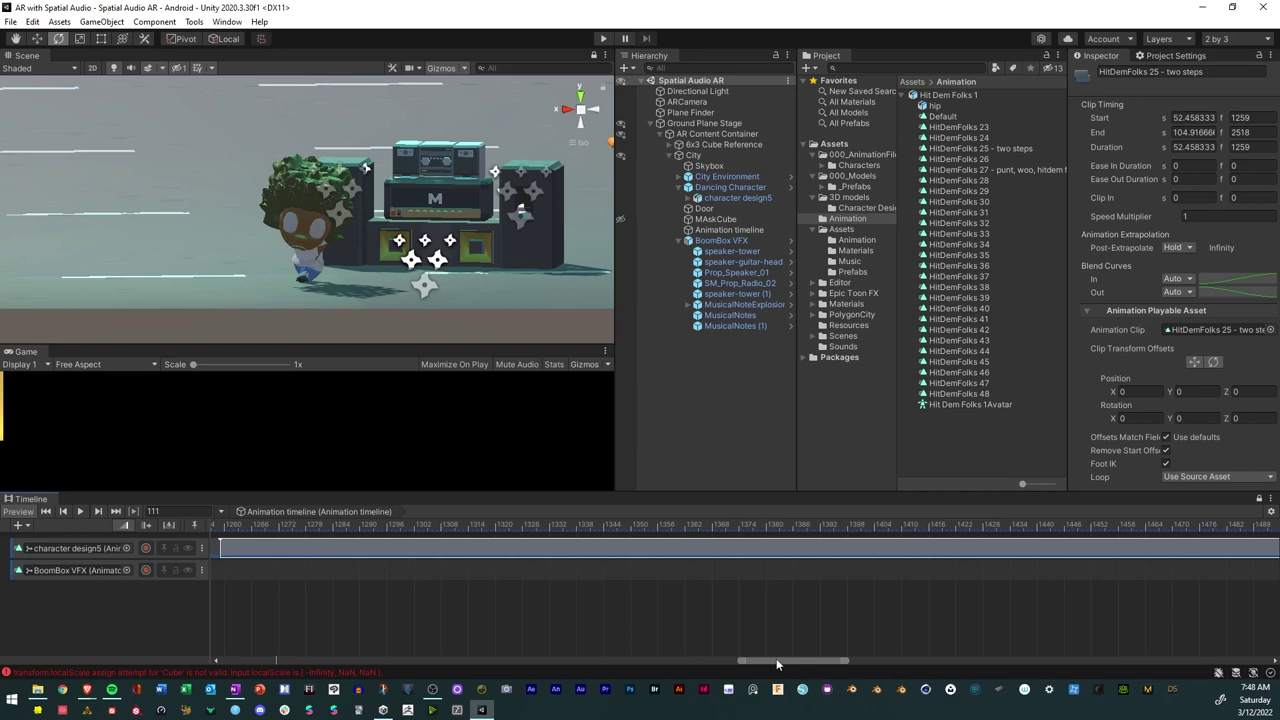
{"action": "left_click_drag", "start_coordinate": [776, 658], "coordinate": [214, 648]}
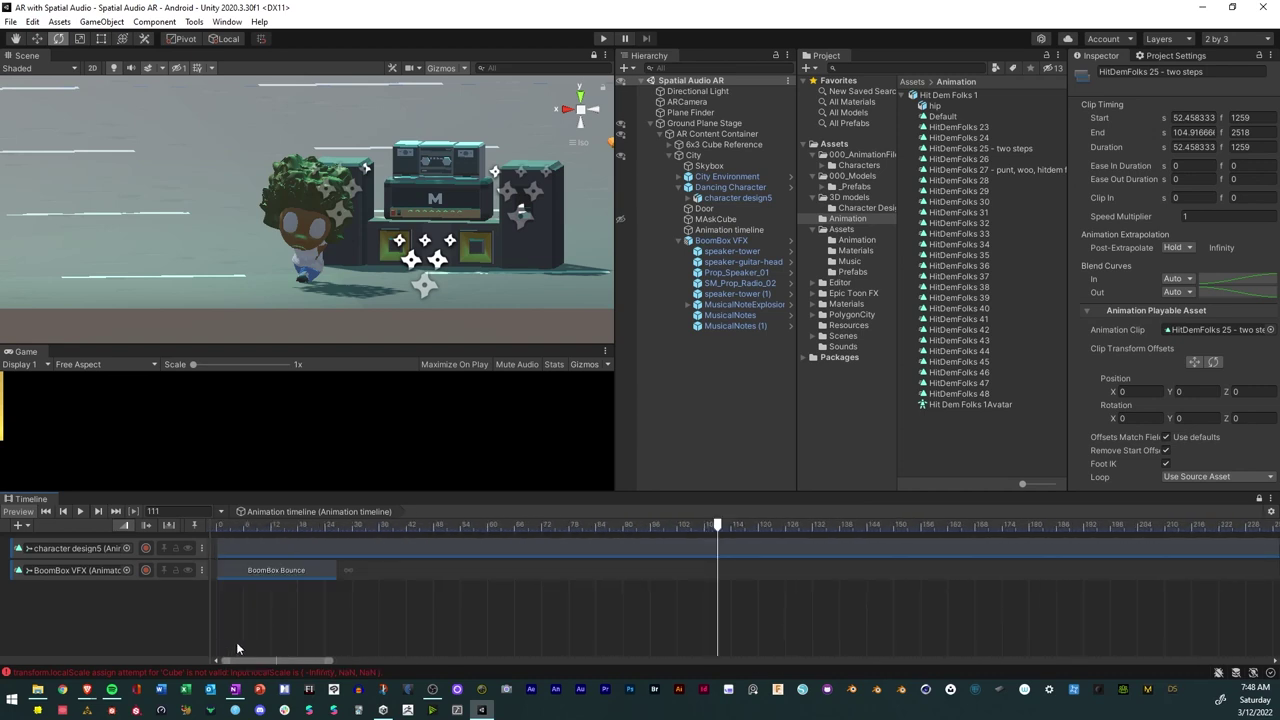
{"action": "left_click", "coordinate": [240, 645]}
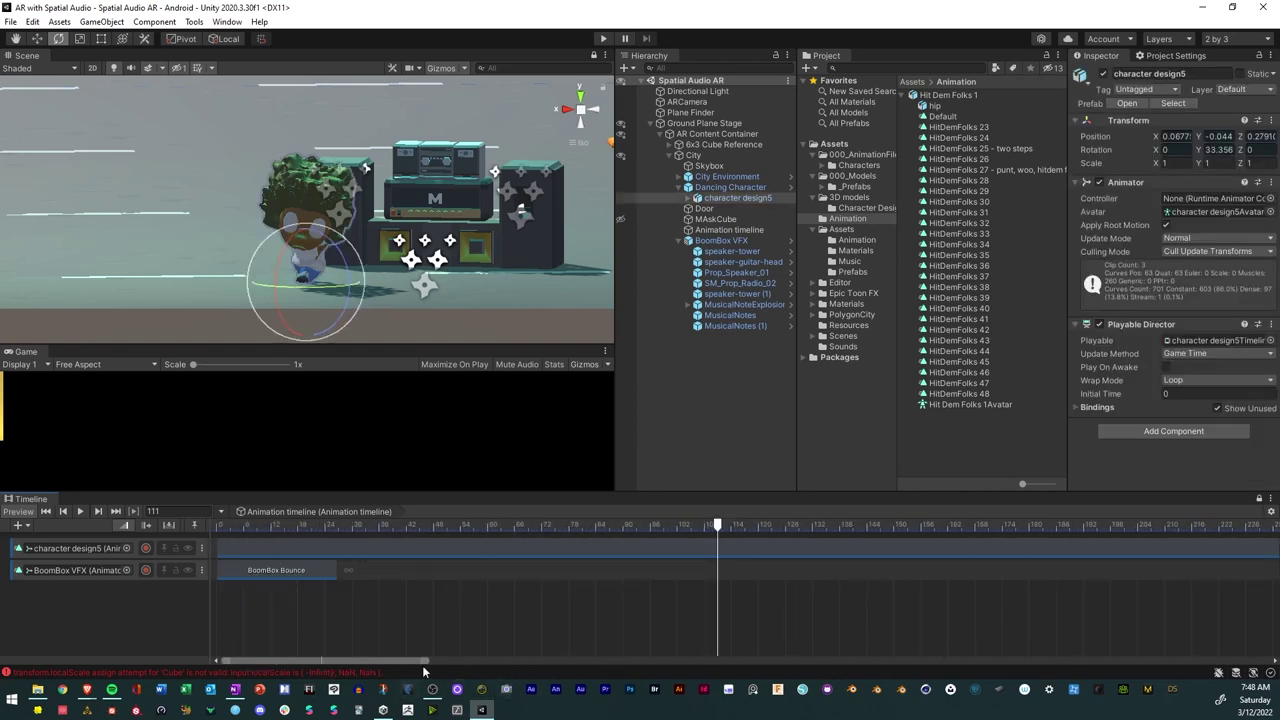
{"action": "left_click_drag", "start_coordinate": [424, 661], "coordinate": [1262, 661]}
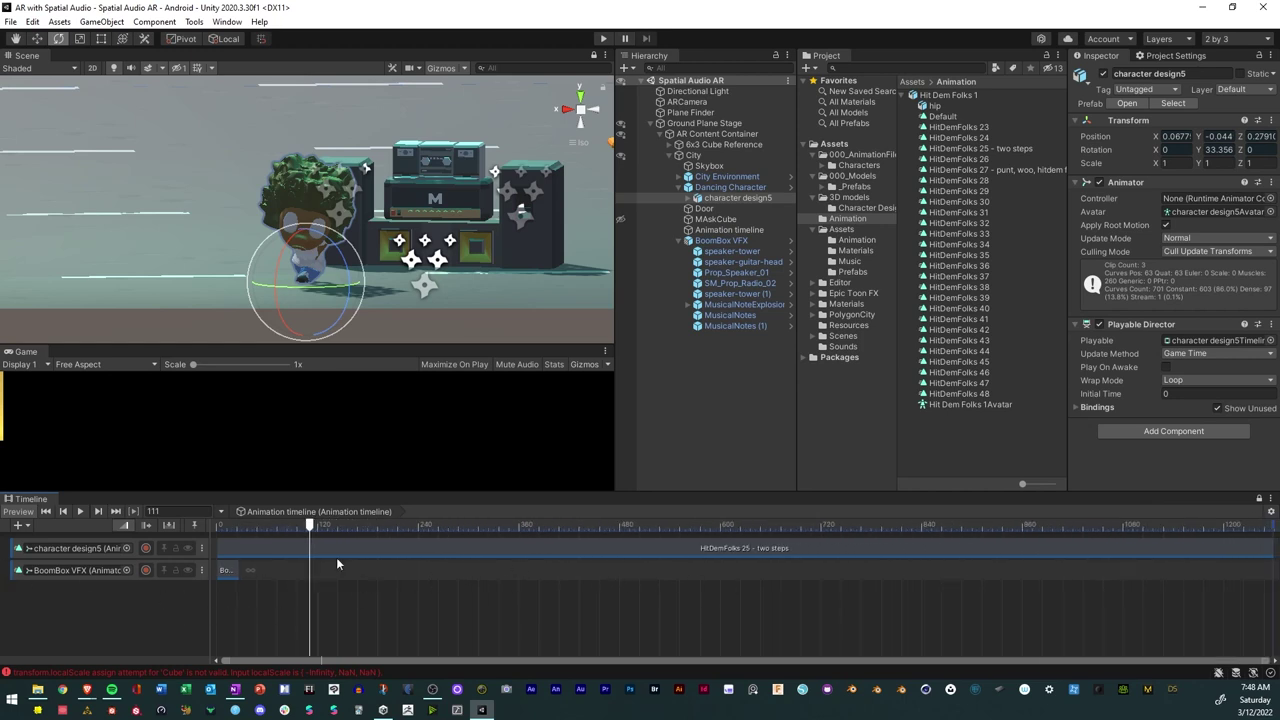
Split the dance clip at frames 111 and 438, trimming the second piece to start at 337.
{"action": "left_click", "coordinate": [330, 550]}
{"action": "key", "text": "s"}
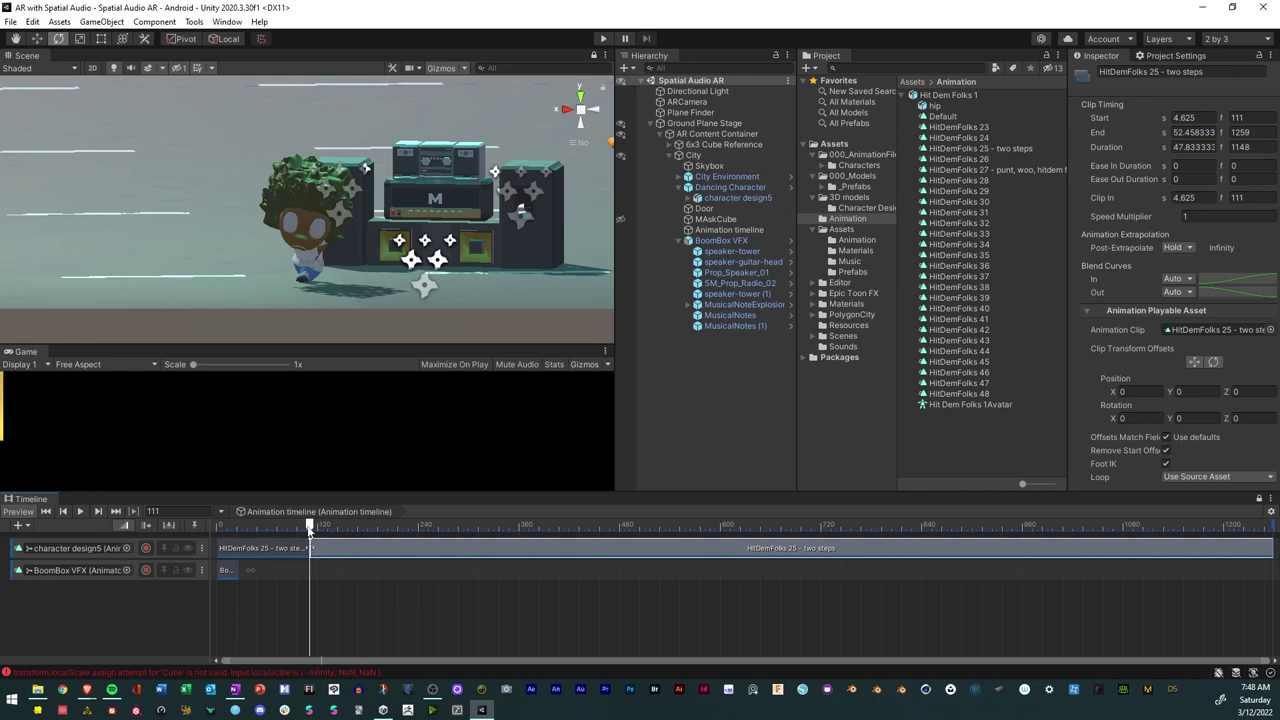
{"action": "left_click_drag", "start_coordinate": [309, 530], "coordinate": [338, 516]}
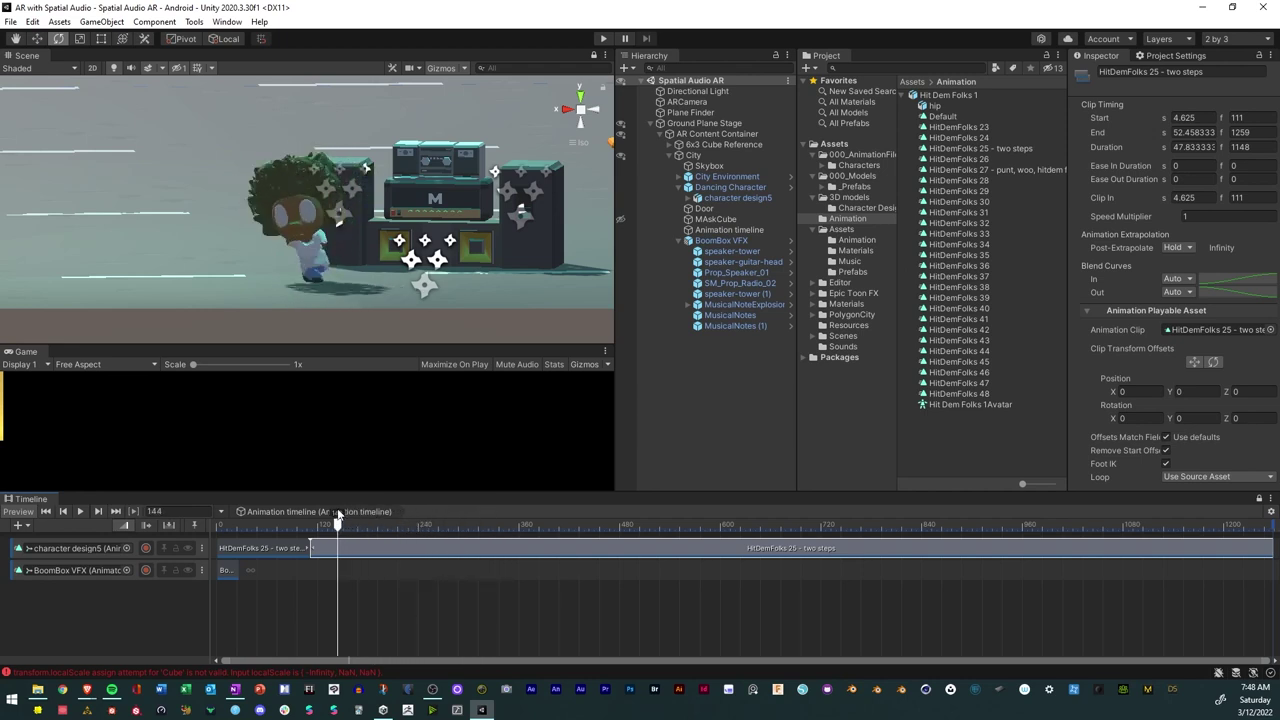
{"action": "mouse_move", "coordinate": [485, 520]}
{"action": "left_mouse_down"}
{"action": "mouse_move", "coordinate": [549, 522]}
{"action": "mouse_move", "coordinate": [502, 525]}
{"action": "left_mouse_up"}
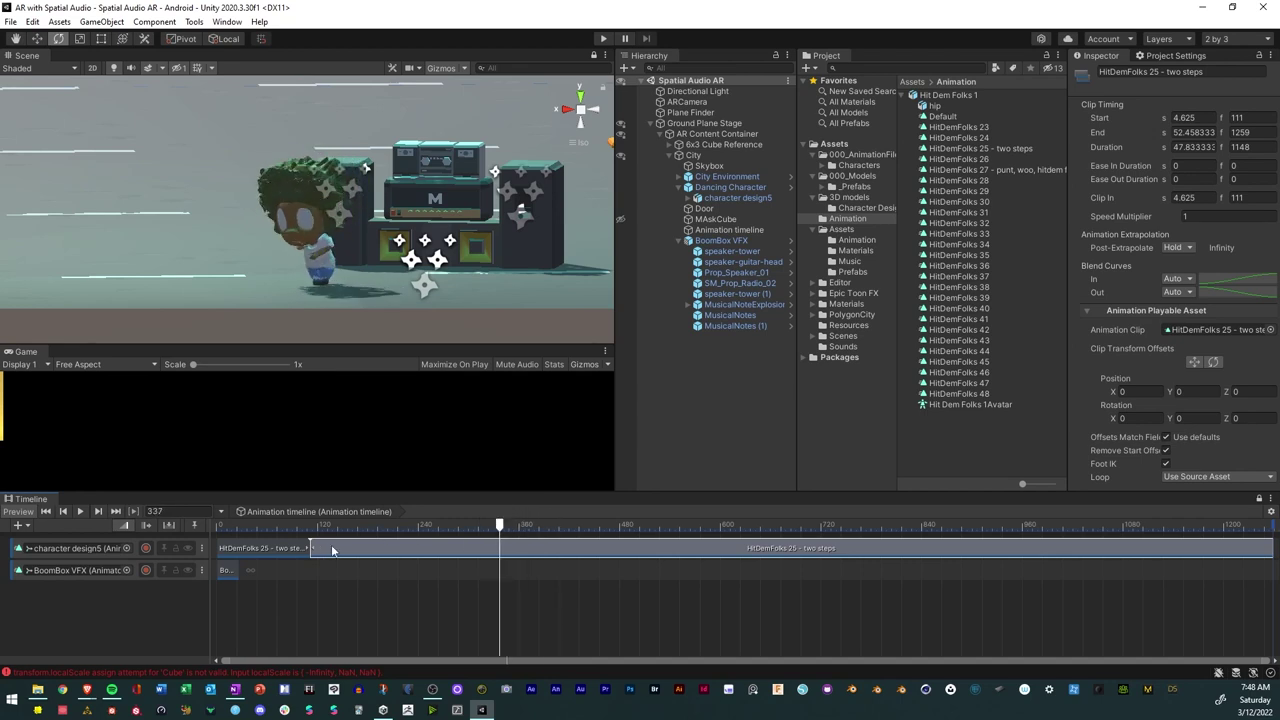
{"action": "left_click_drag", "start_coordinate": [313, 546], "coordinate": [573, 527]}
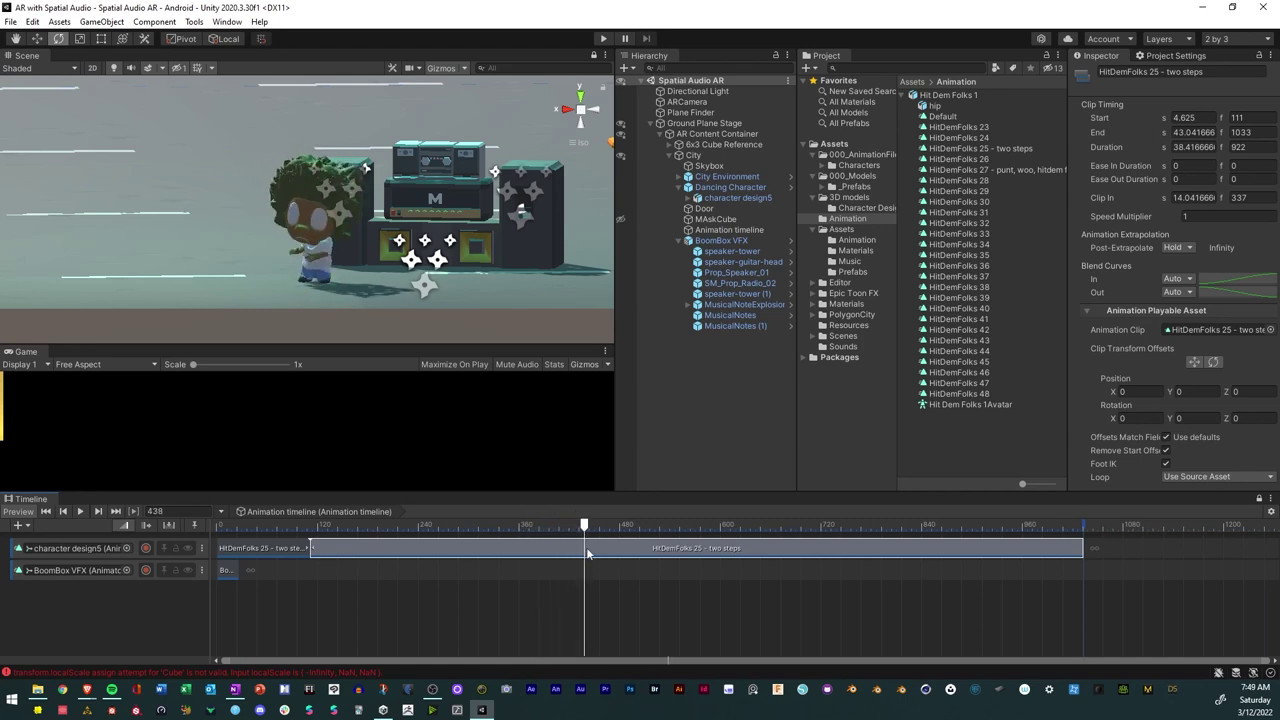
{"action": "key", "text": "s"}
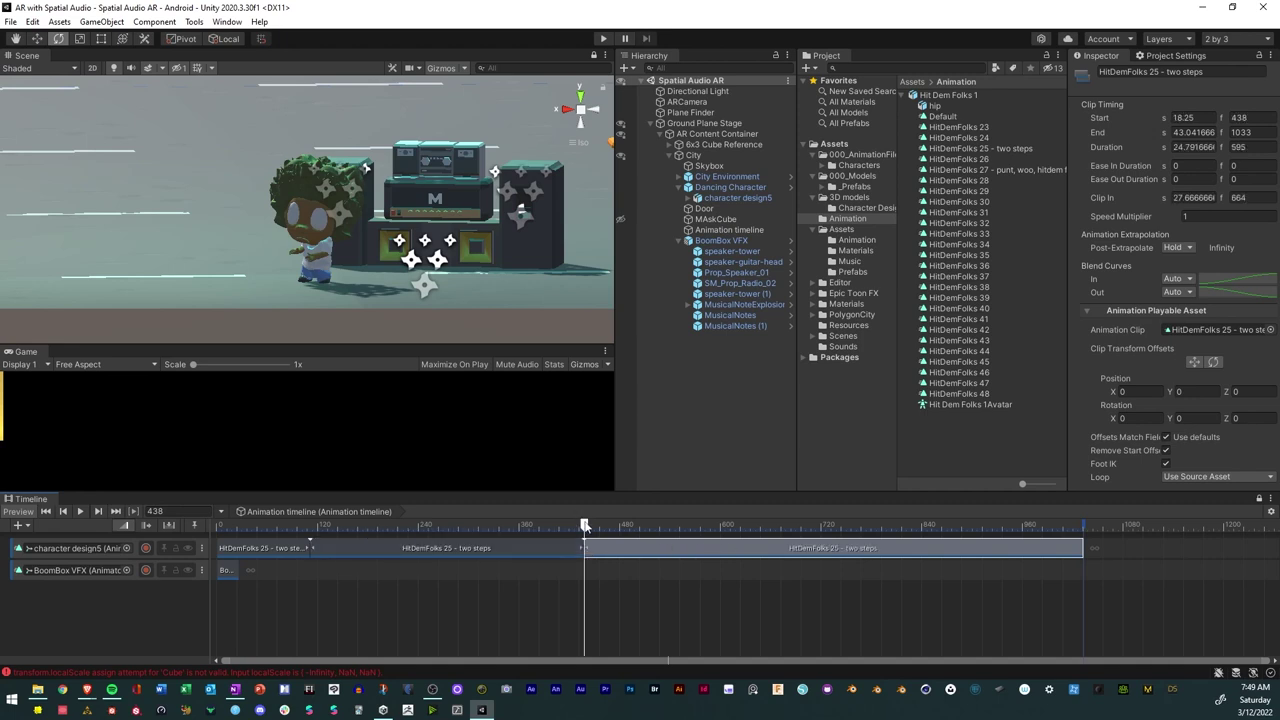
{"action": "left_click_drag", "start_coordinate": [585, 527], "coordinate": [606, 543]}
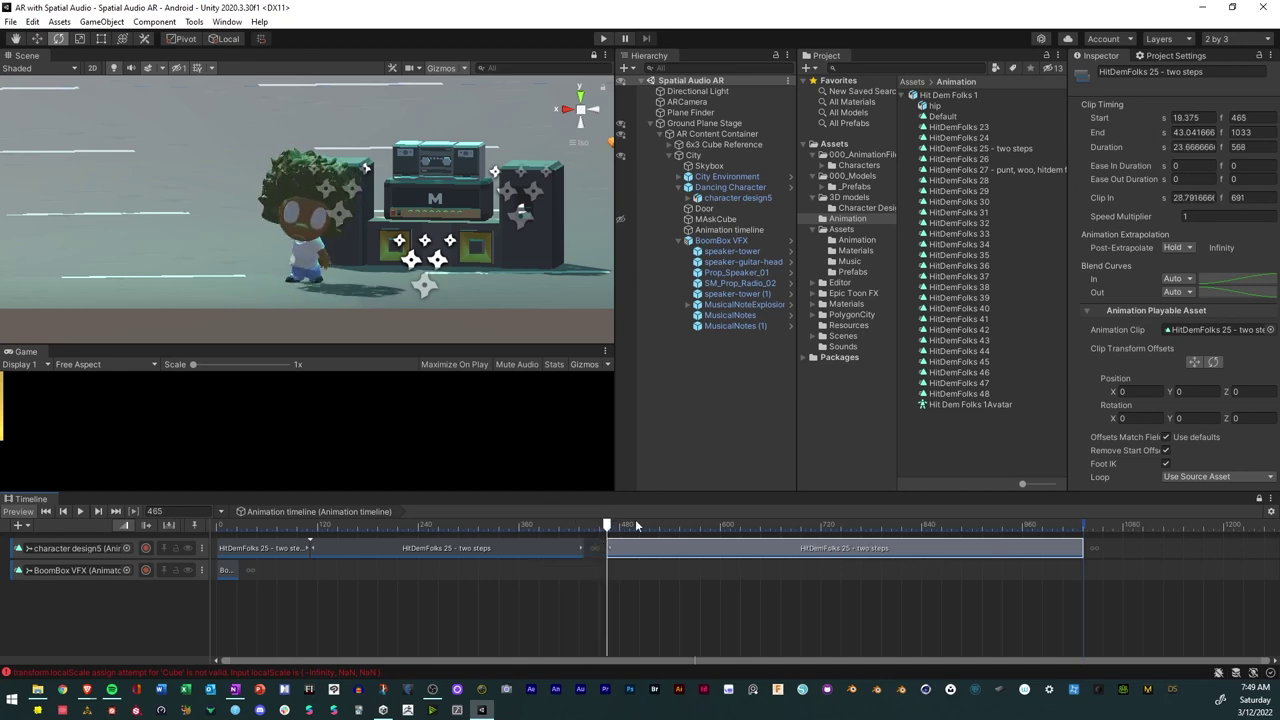
Preview HitDemFolks 27, then trim the last two steps clip to start near frame 702 and move it later.
{"action": "left_click", "coordinate": [972, 168]}
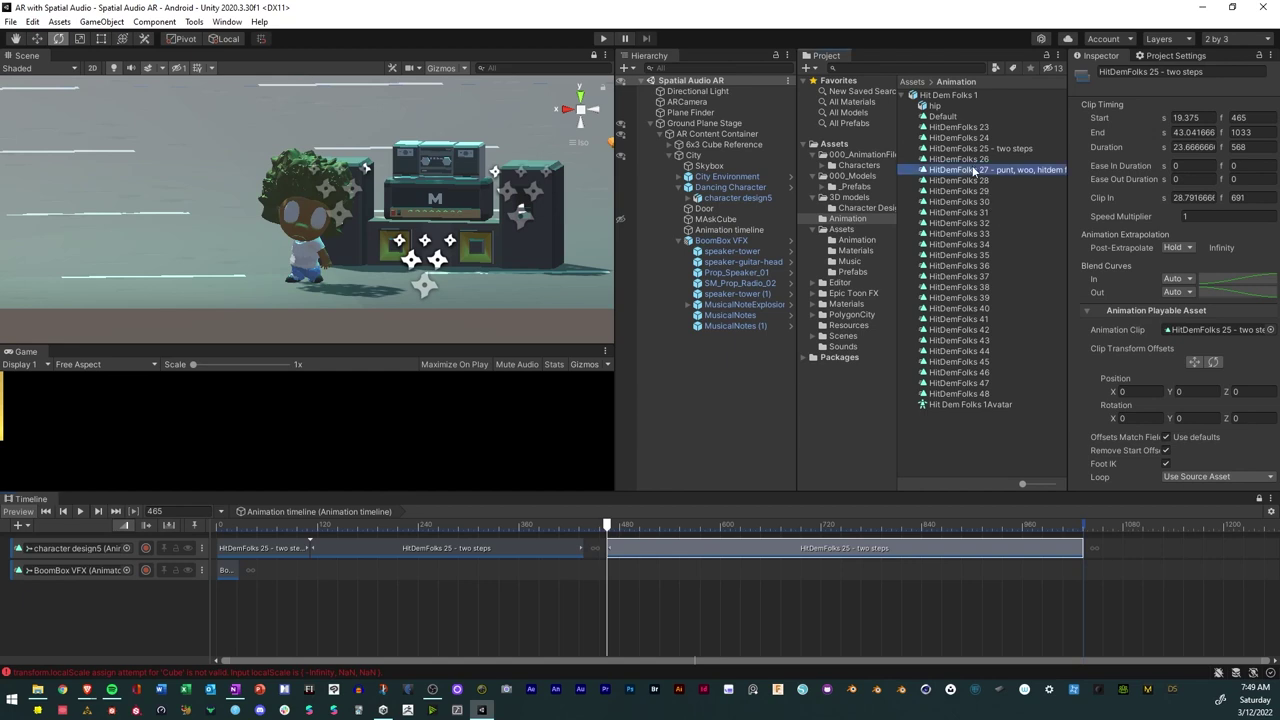
{"action": "left_click", "coordinate": [1078, 237]}
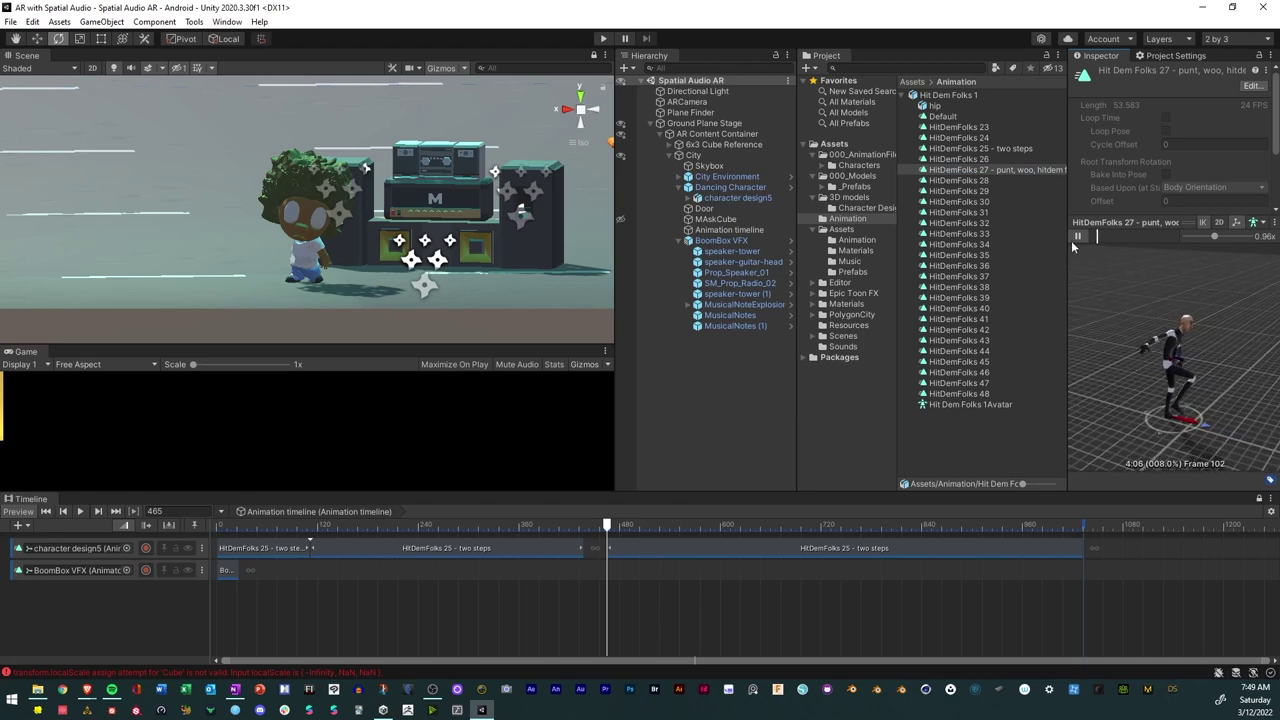
{"action": "left_click", "coordinate": [1079, 236]}
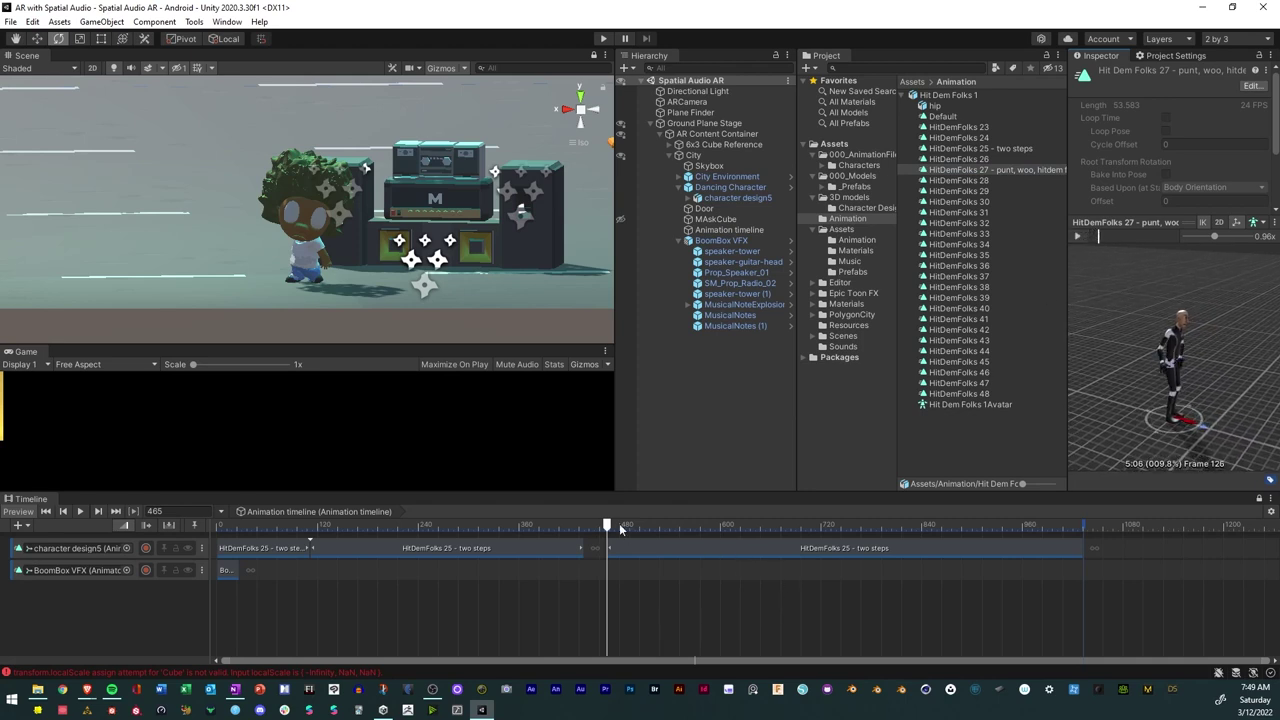
{"action": "left_click_drag", "start_coordinate": [607, 527], "coordinate": [792, 535]}
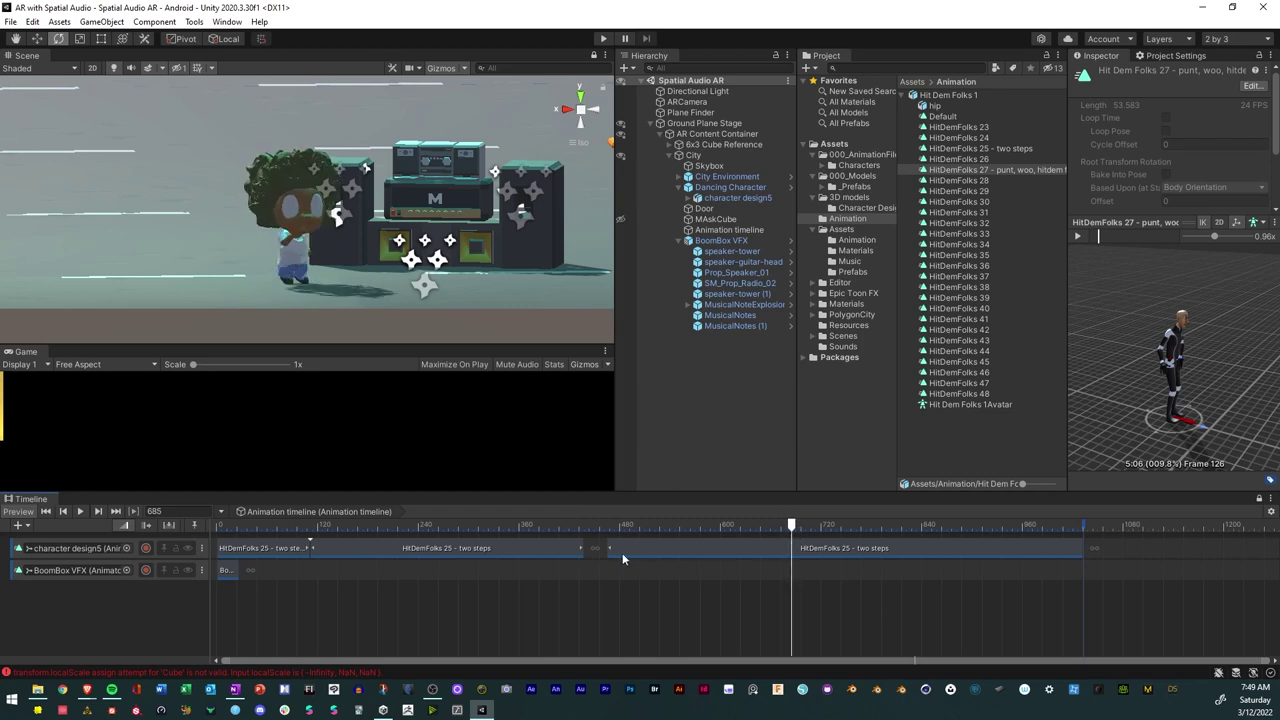
{"action": "left_click_drag", "start_coordinate": [613, 547], "coordinate": [790, 547]}
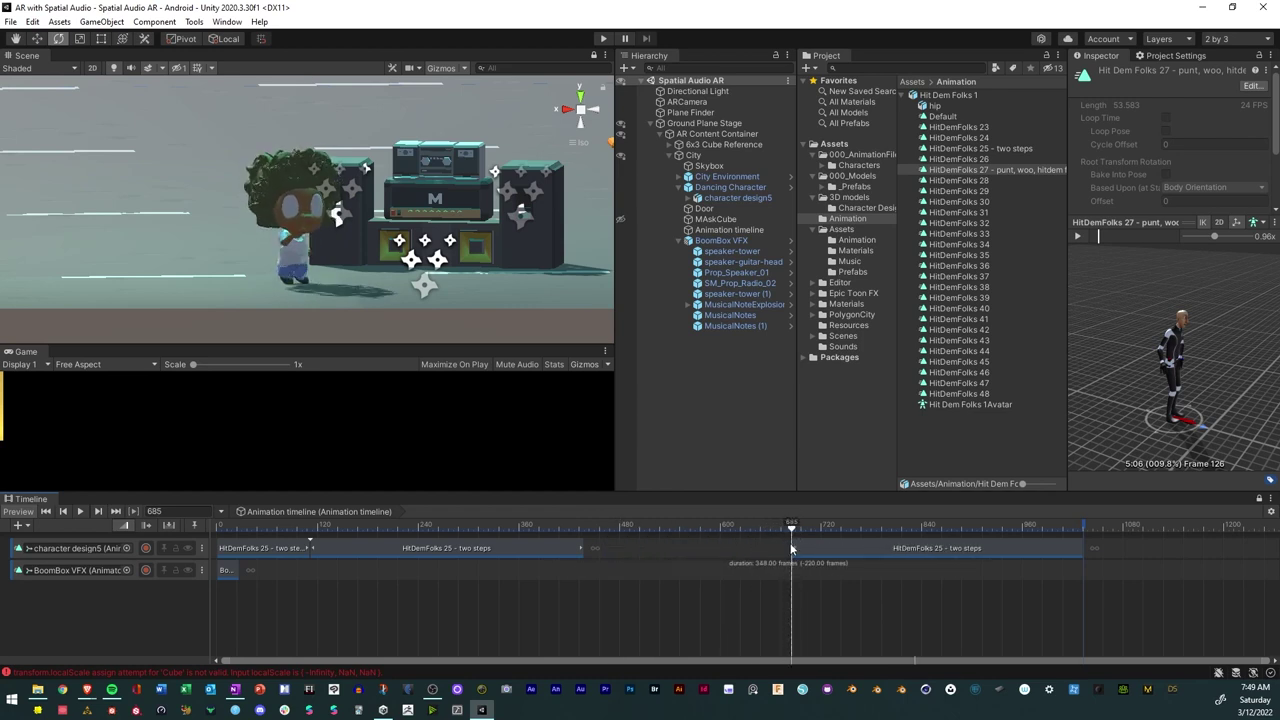
{"action": "left_click_drag", "start_coordinate": [877, 548], "coordinate": [998, 548]}
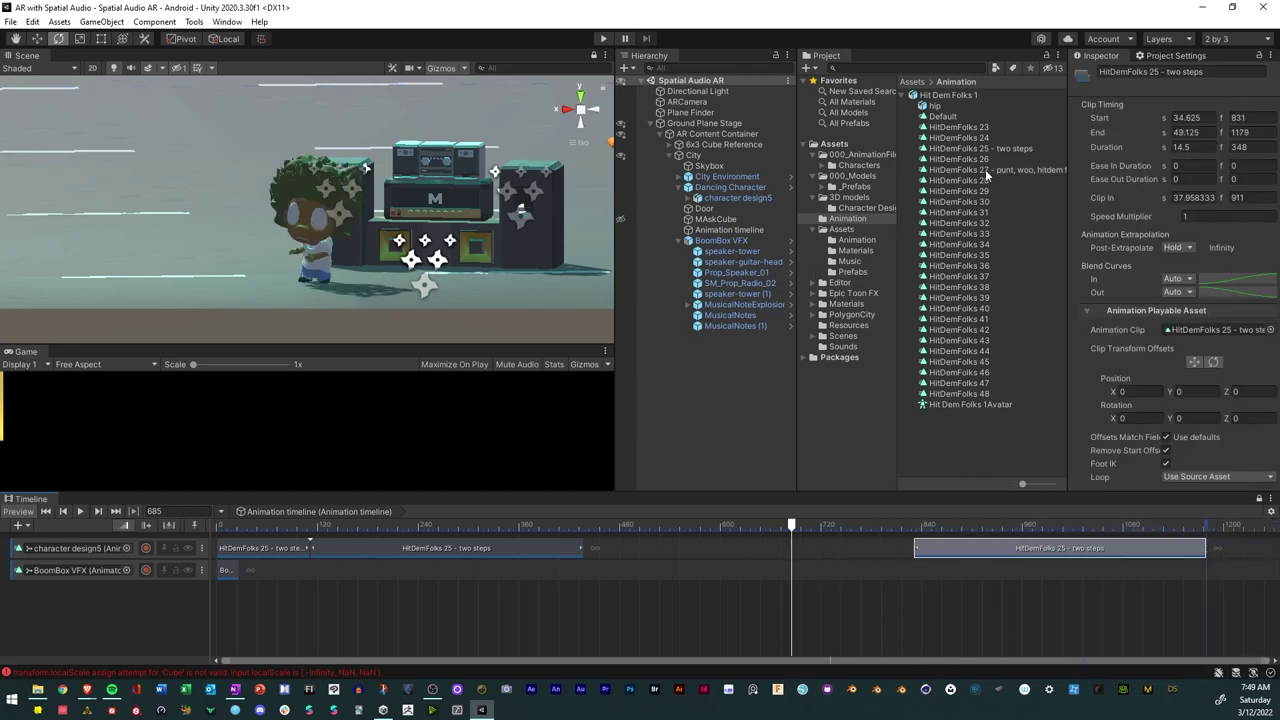
Drop HitDemFolks 27 onto the character track and review the clips up to about frame 1212.
{"action": "left_click_drag", "start_coordinate": [985, 169], "coordinate": [675, 566]}
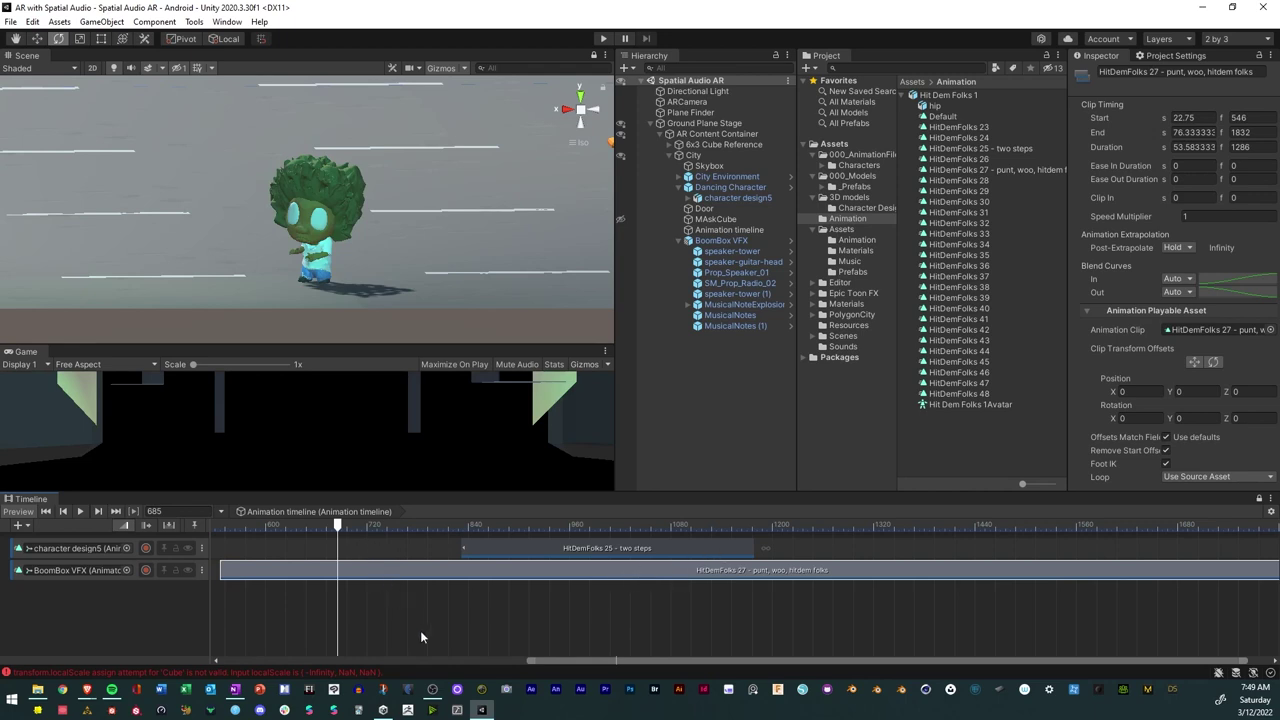
{"action": "left_click_drag", "start_coordinate": [528, 660], "coordinate": [240, 660]}
{"action": "left_click_drag", "start_coordinate": [789, 553], "coordinate": [854, 548]}
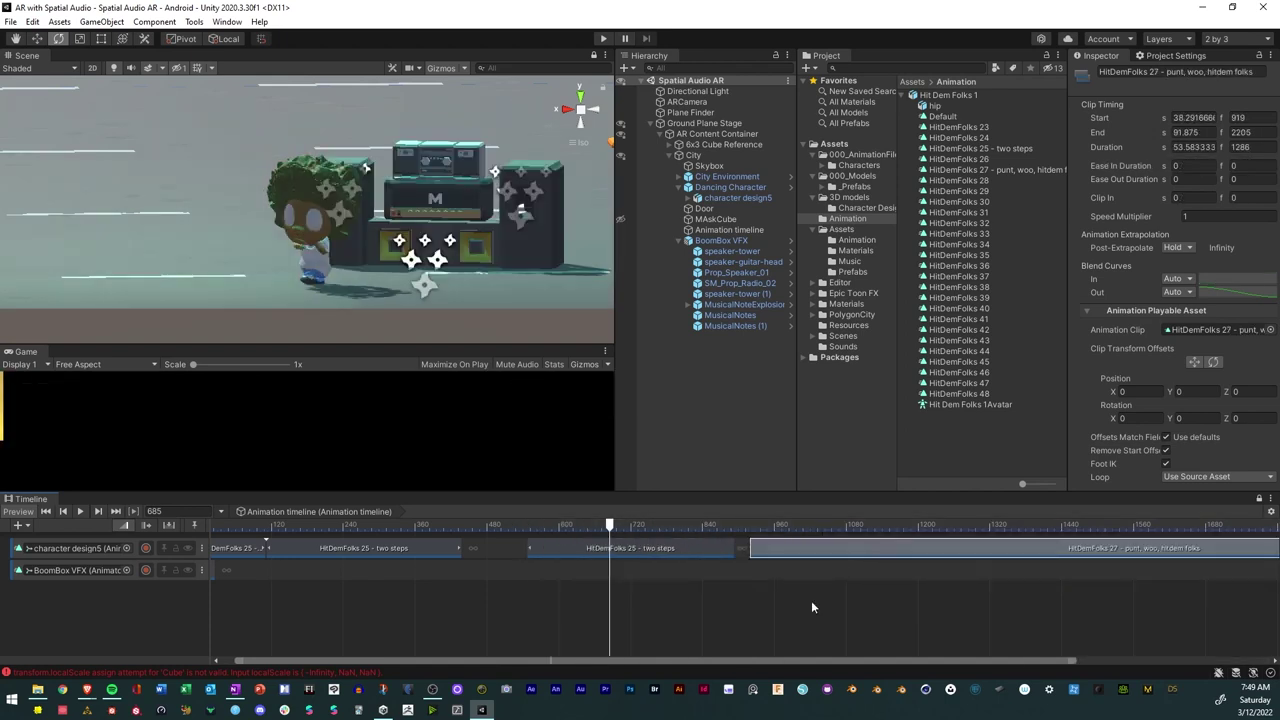
{"action": "left_click_drag", "start_coordinate": [1072, 660], "coordinate": [1123, 607]}
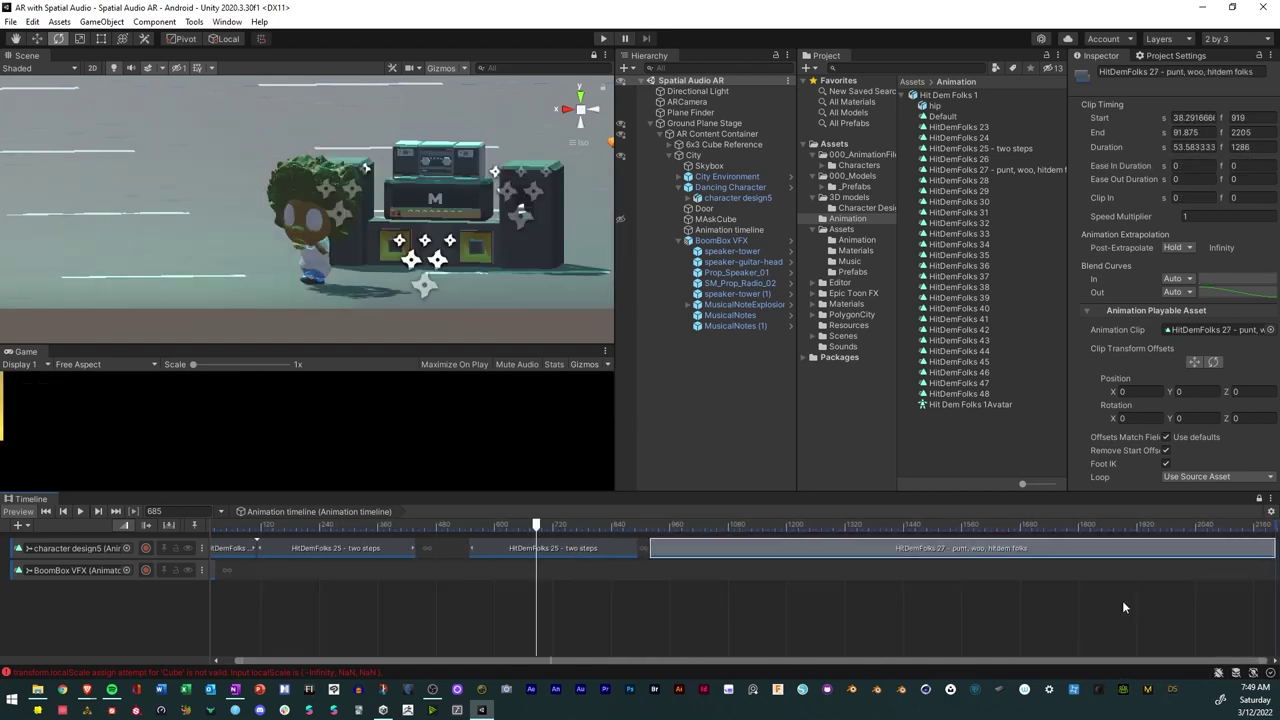
{"action": "left_click_drag", "start_coordinate": [589, 522], "coordinate": [1182, 535]}
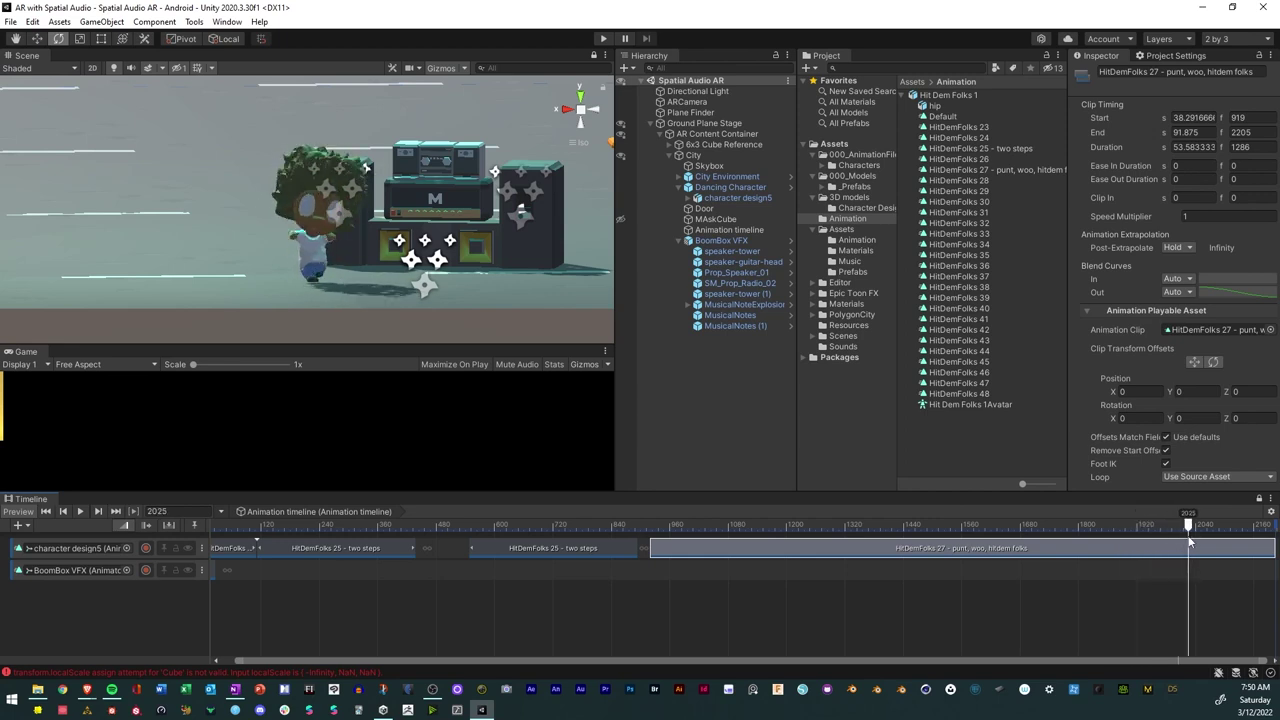
{"action": "left_click_drag", "start_coordinate": [856, 660], "coordinate": [902, 663]}
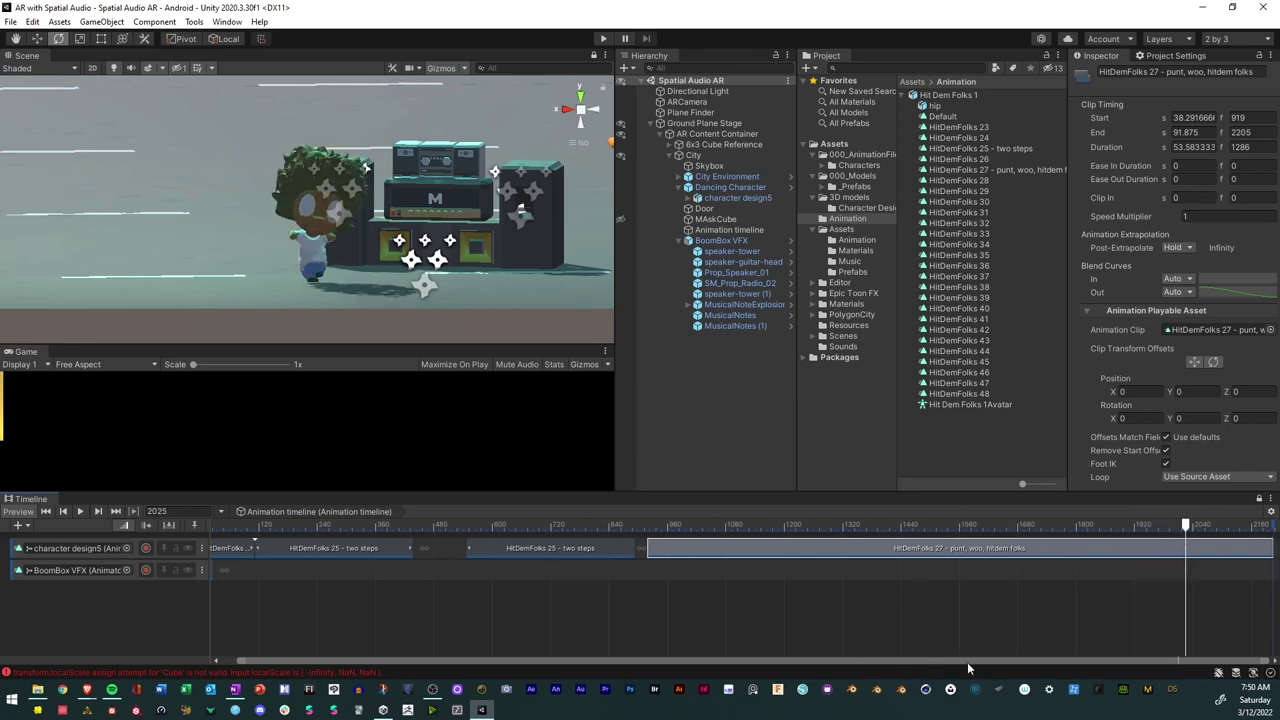
{"action": "left_click_drag", "start_coordinate": [1187, 527], "coordinate": [1143, 524]}
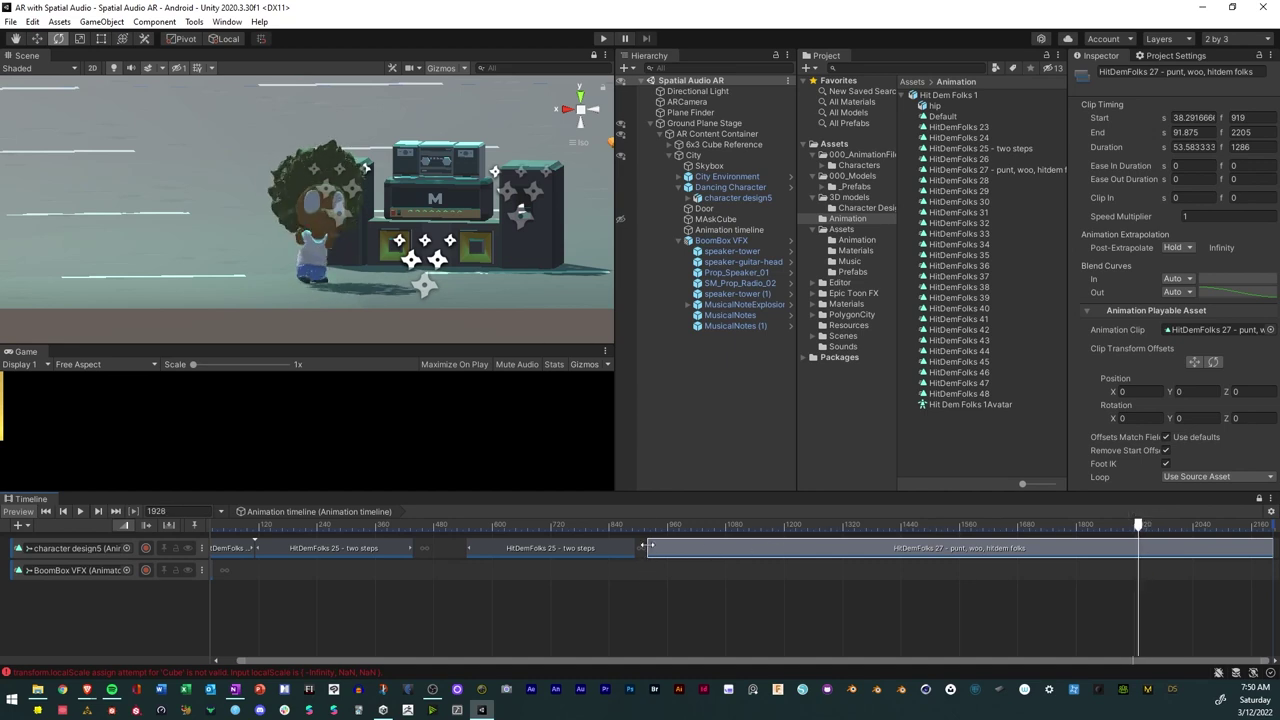
Trim HitDemFolks 27's start and place it between the two HitDemFolks 25 clips.
{"action": "left_click_drag", "start_coordinate": [645, 546], "coordinate": [697, 551]}
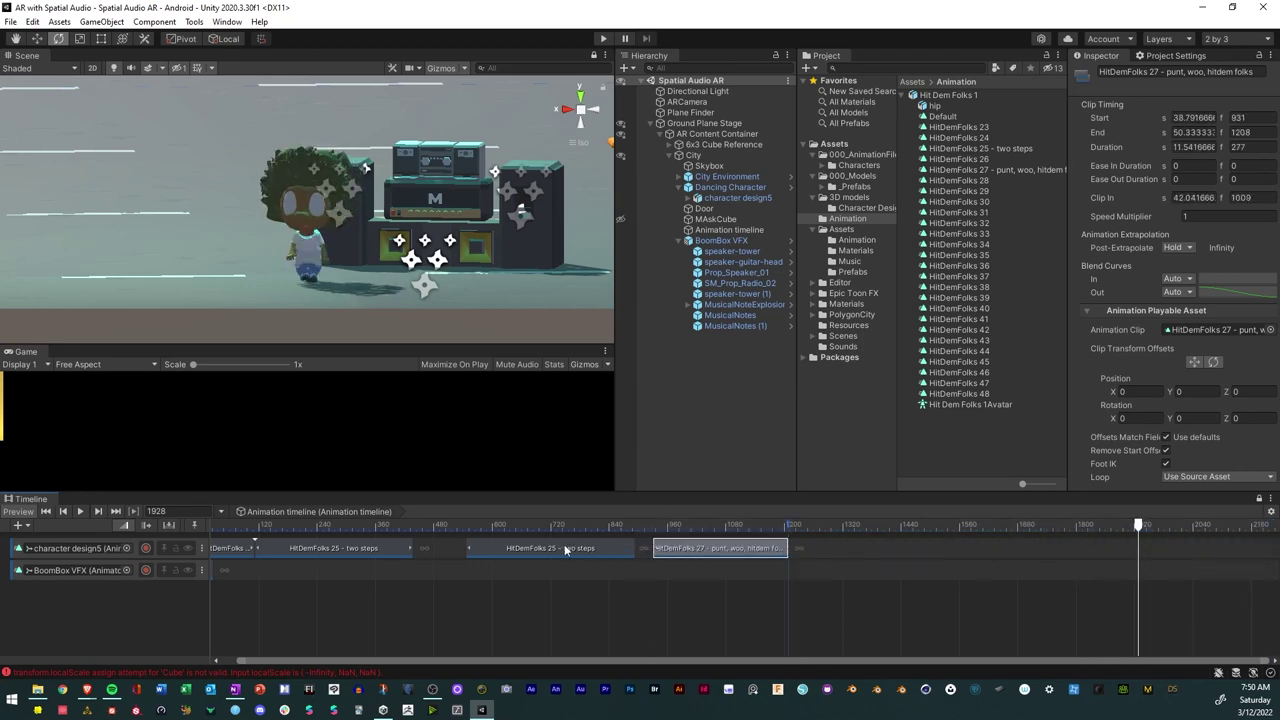
{"action": "left_click_drag", "start_coordinate": [565, 549], "coordinate": [915, 552]}
{"action": "left_click_drag", "start_coordinate": [727, 551], "coordinate": [501, 552]}
{"action": "left_click_drag", "start_coordinate": [930, 546], "coordinate": [661, 550]}
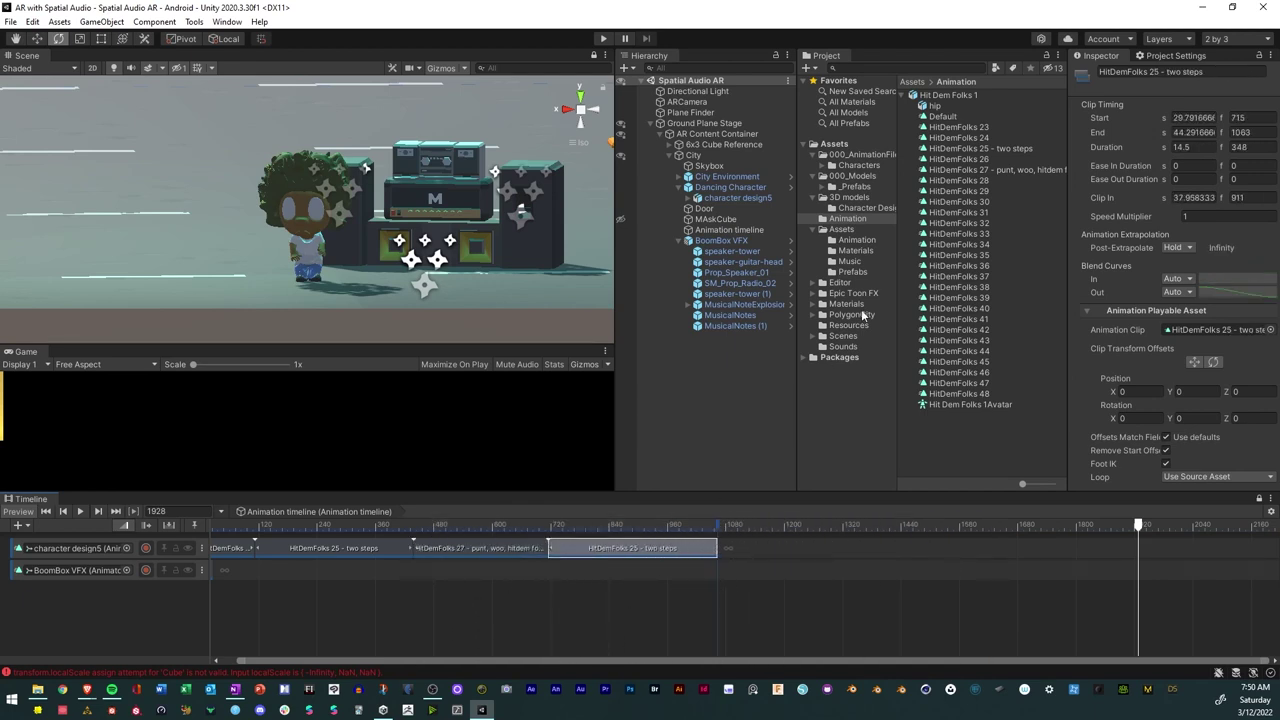
Preview HitDemFolks 33 and add it to the character design5 track.
{"action": "left_click", "coordinate": [958, 234]}
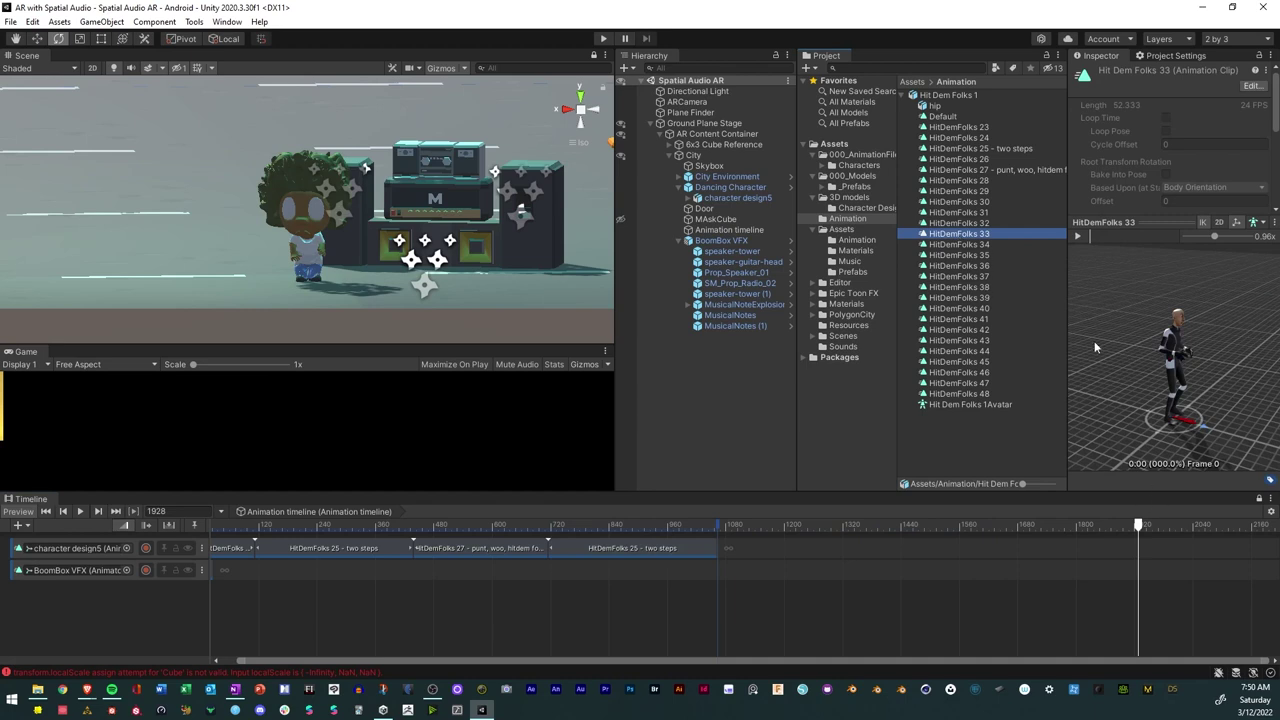
{"action": "left_click", "coordinate": [1077, 237]}
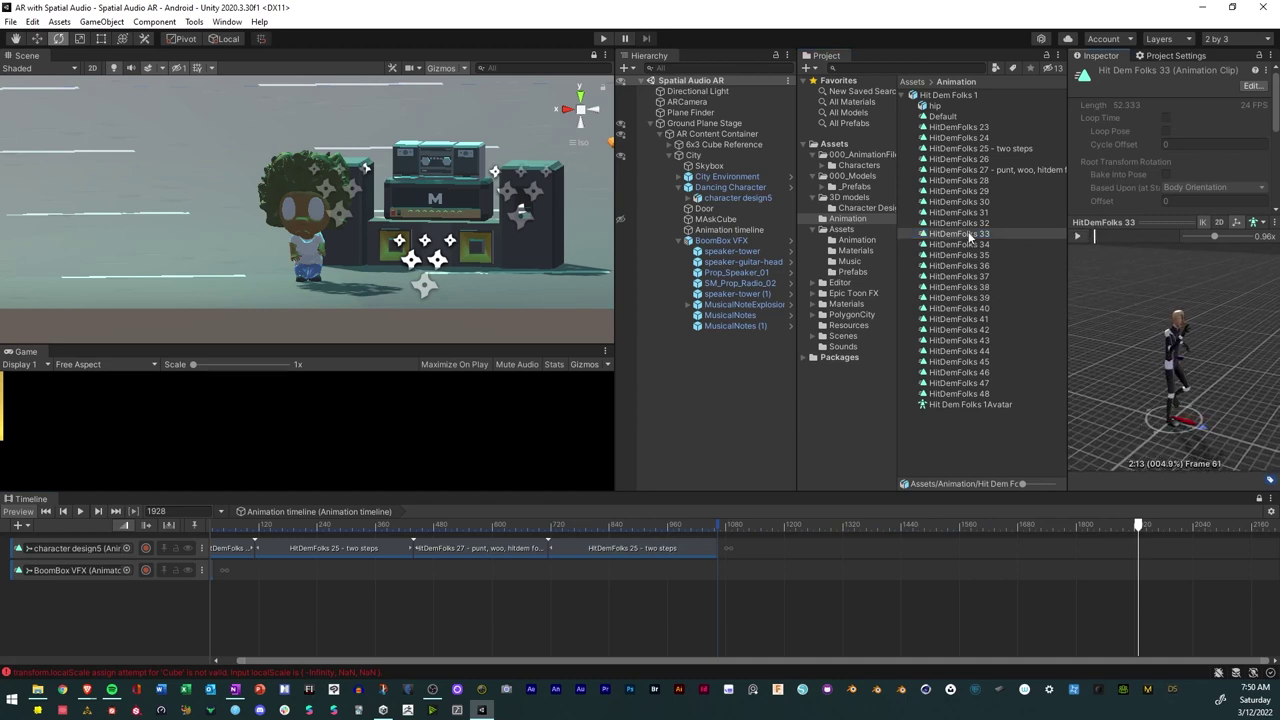
{"action": "left_click_drag", "start_coordinate": [814, 546], "coordinate": [812, 547]}
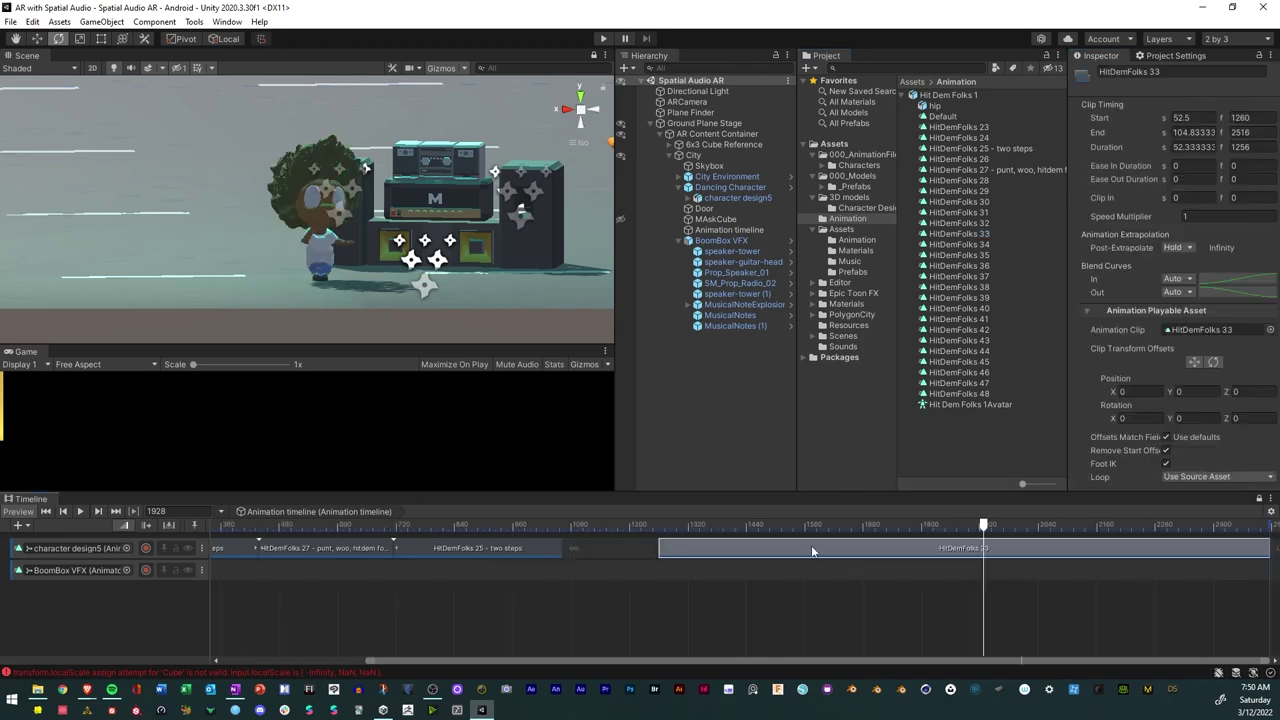
{"action": "left_click", "coordinate": [706, 527]}
Cut HitDemFolks 33 at frame 1983, delete the remainder, and butt it against the two steps clip.
{"action": "left_click_drag", "start_coordinate": [706, 527], "coordinate": [1011, 527]}
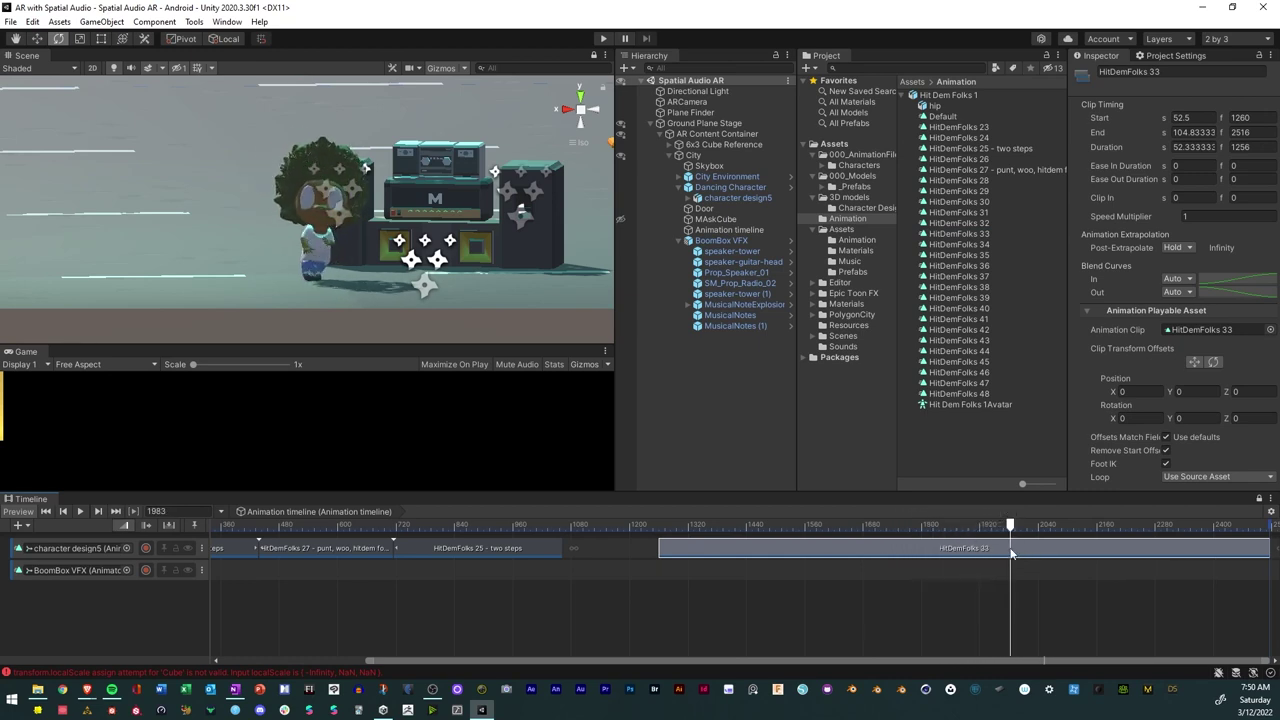
{"action": "key", "text": "s"}
{"action": "key", "text": "Delete"}
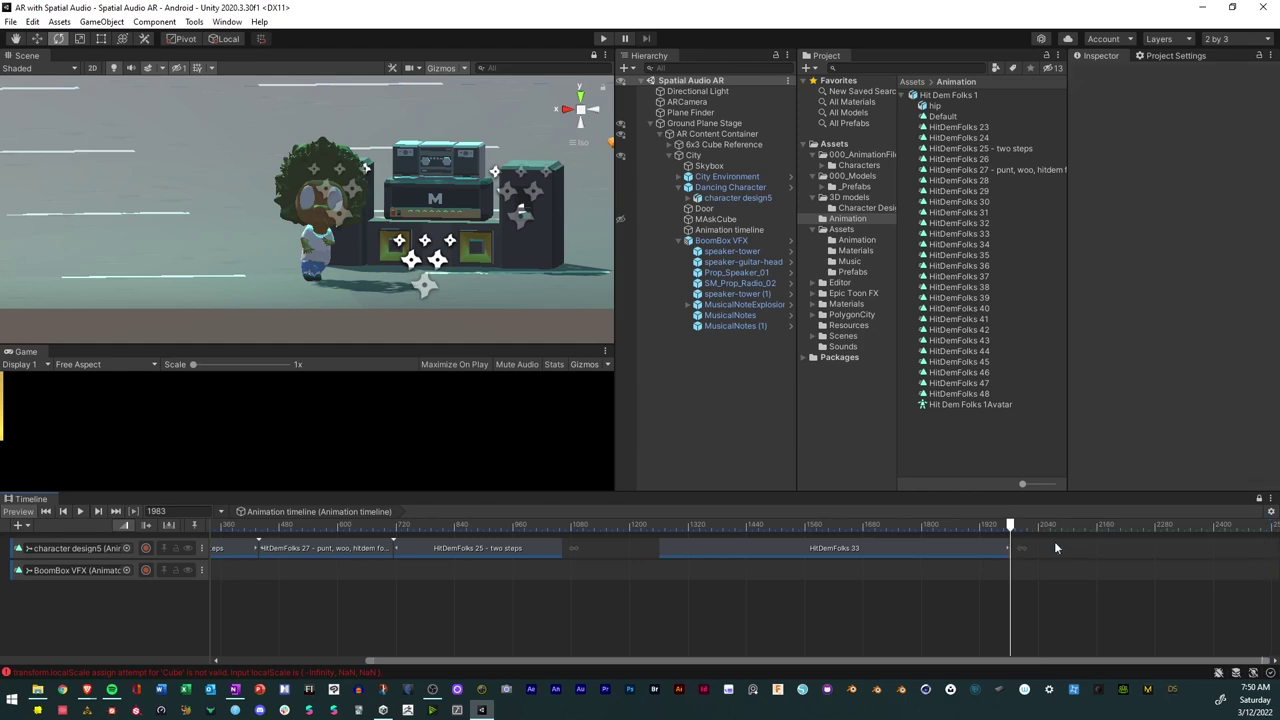
{"action": "left_click_drag", "start_coordinate": [911, 560], "coordinate": [815, 564]}
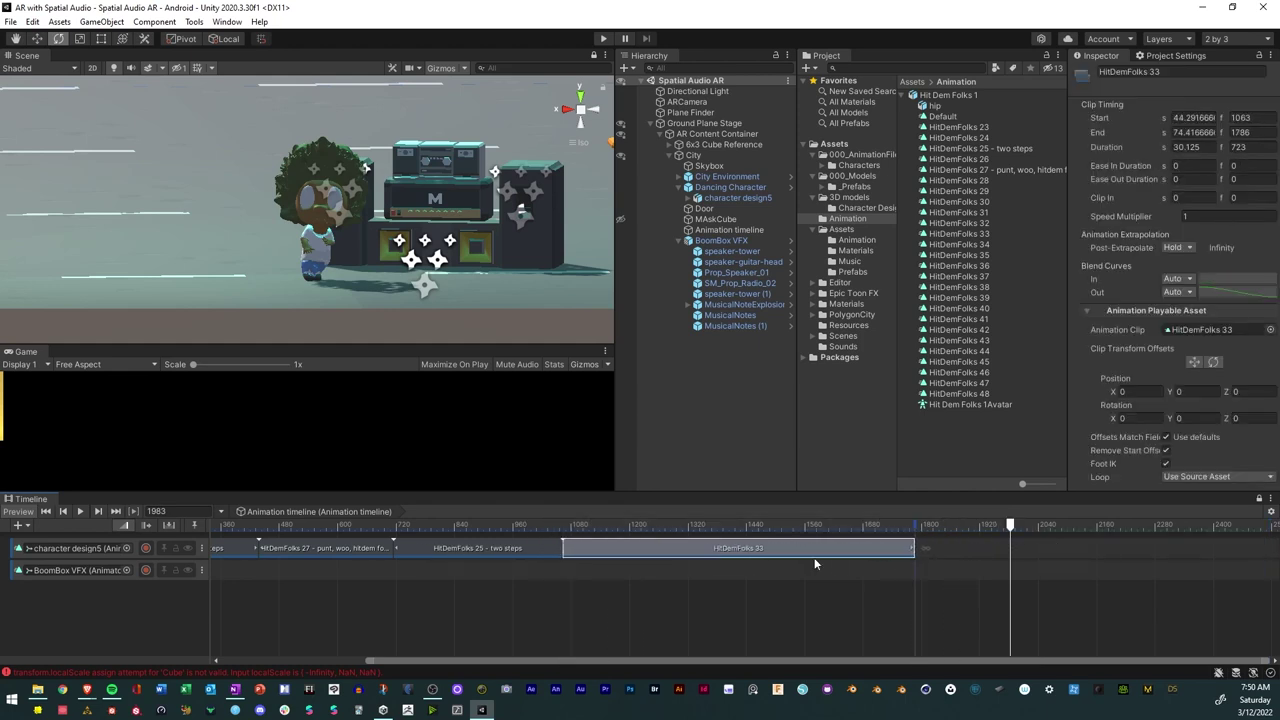
{"action": "left_click_drag", "start_coordinate": [718, 662], "coordinate": [353, 658]}
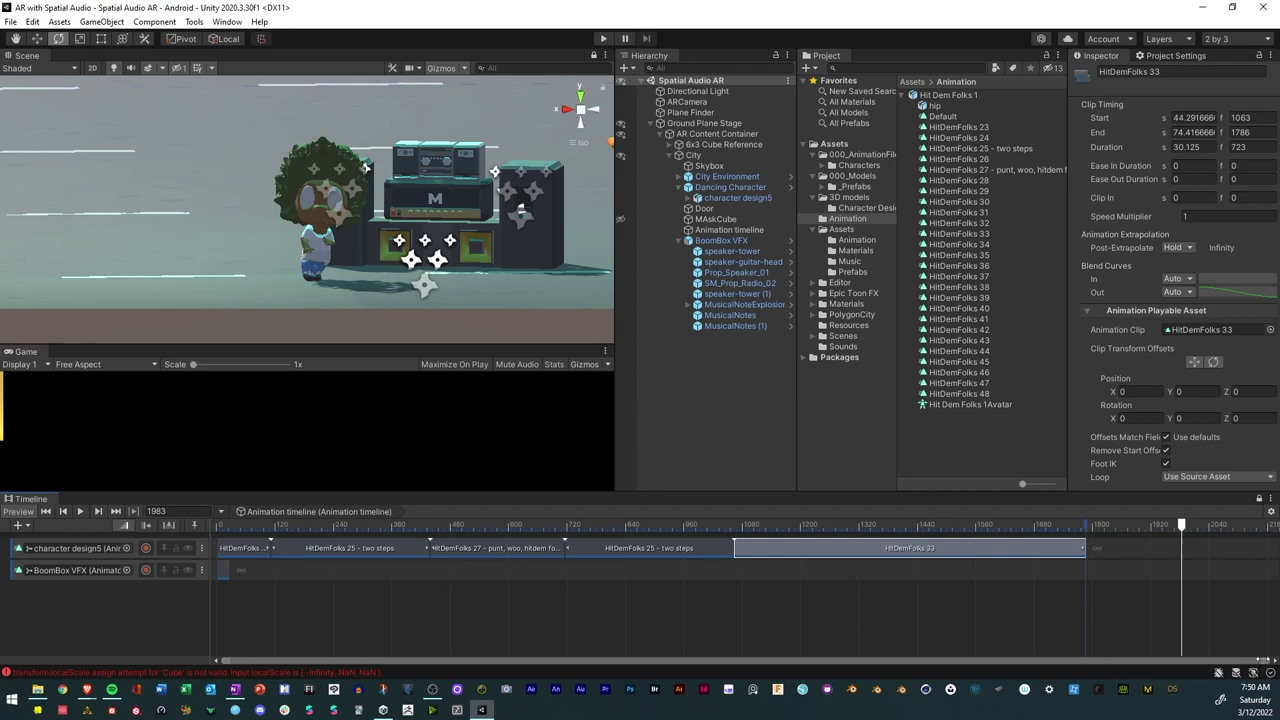
{"action": "left_click_drag", "start_coordinate": [1261, 660], "coordinate": [690, 660]}
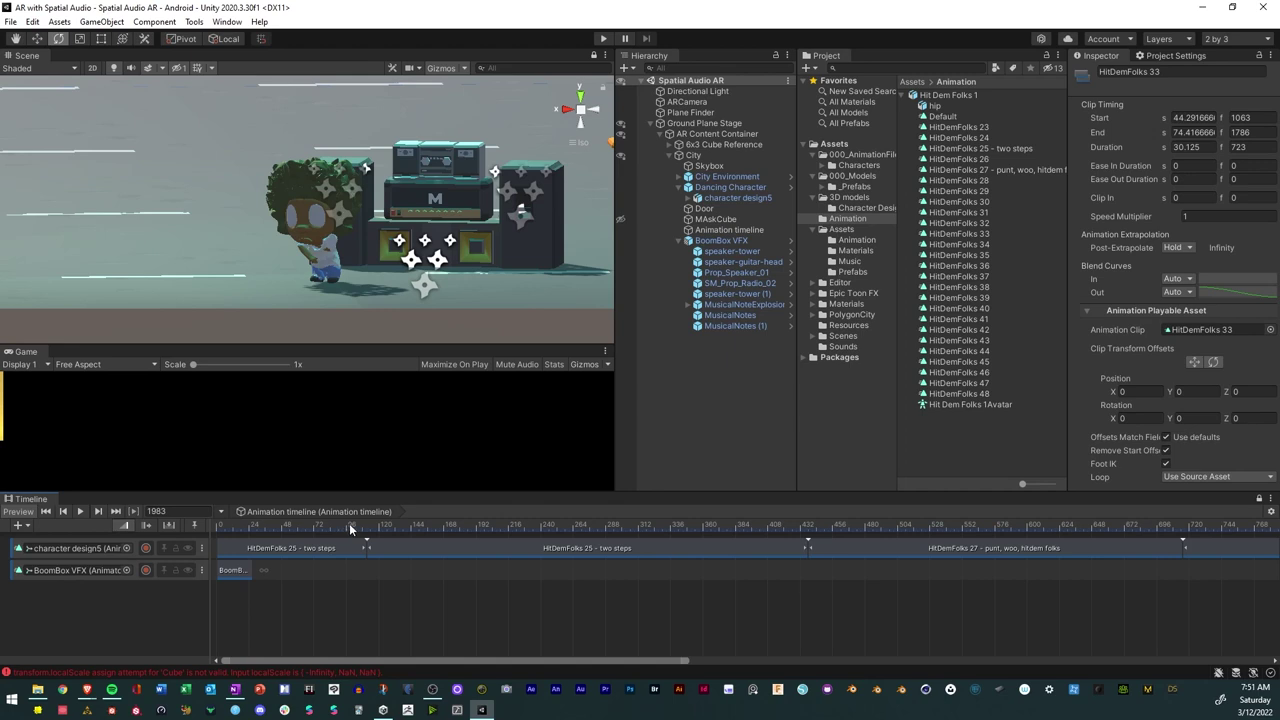
Overlap HitDemFolks 27 from frame 420, two steps at 688 and HitDemFolks 33 at 1027.
{"action": "left_click_drag", "start_coordinate": [337, 523], "coordinate": [397, 553]}
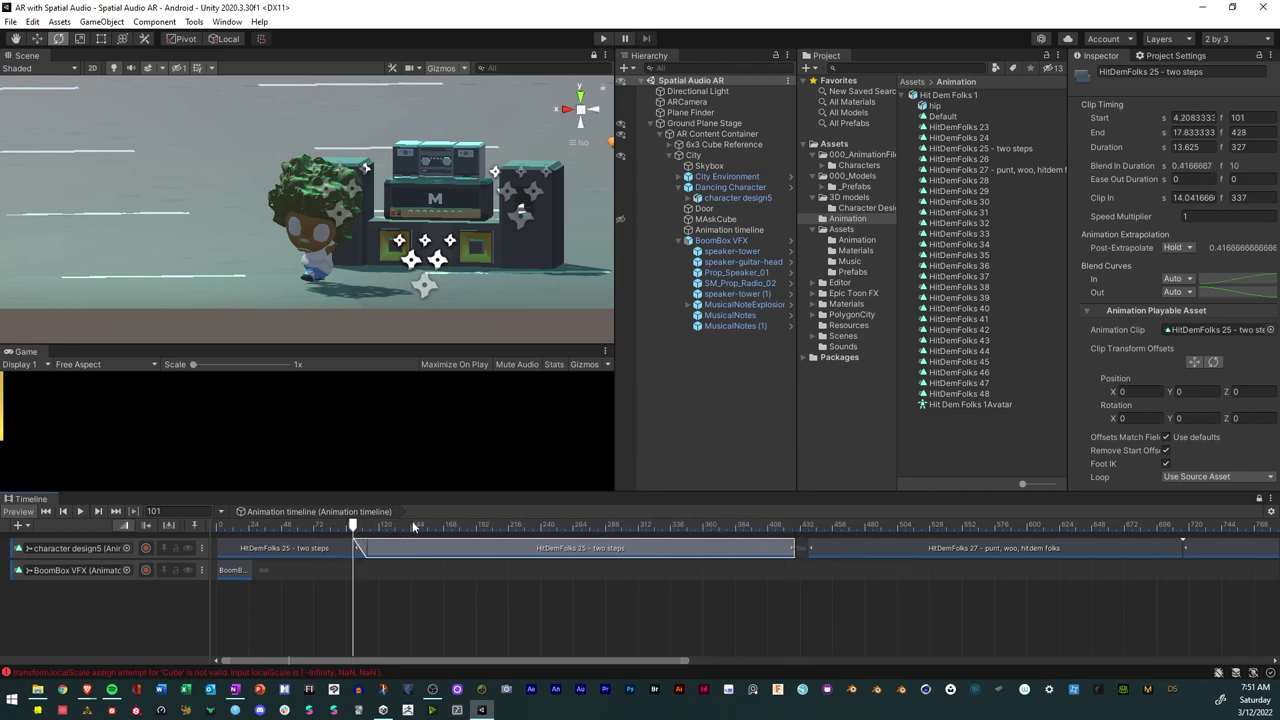
{"action": "left_click_drag", "start_coordinate": [352, 524], "coordinate": [786, 546]}
{"action": "left_click_drag", "start_coordinate": [904, 549], "coordinate": [882, 549]}
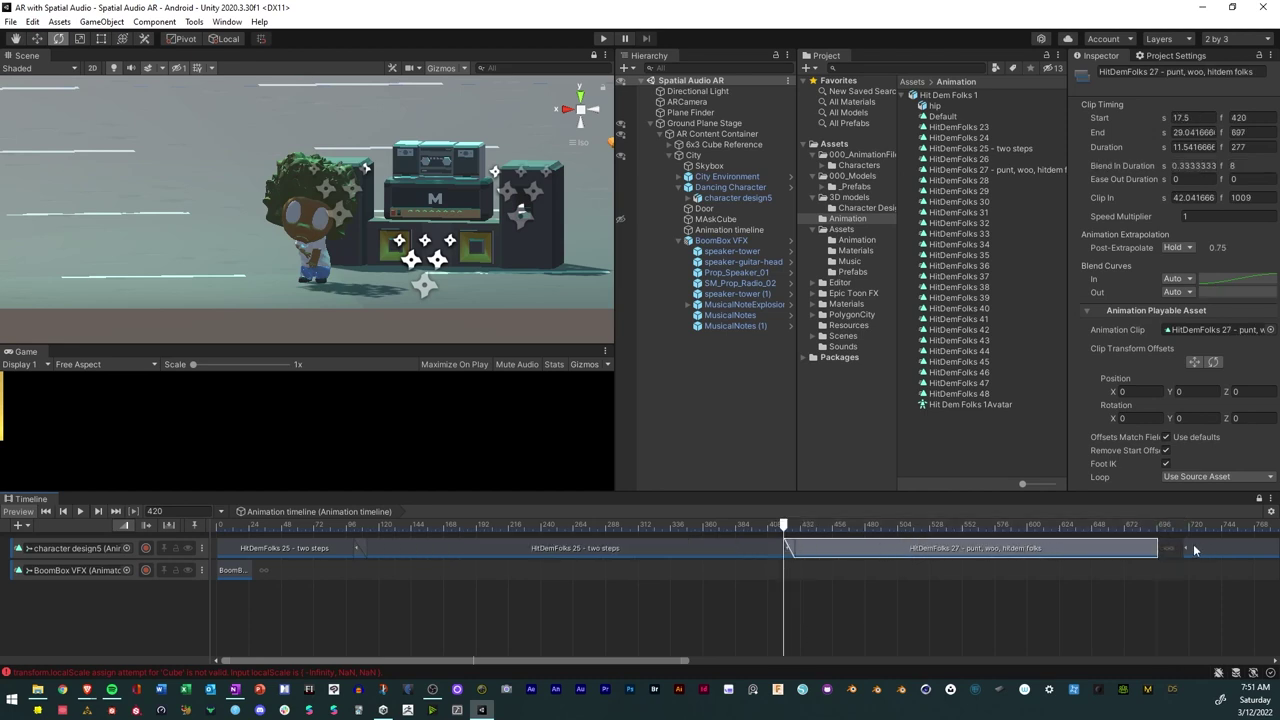
{"action": "key", "text": "ctrl+v"}
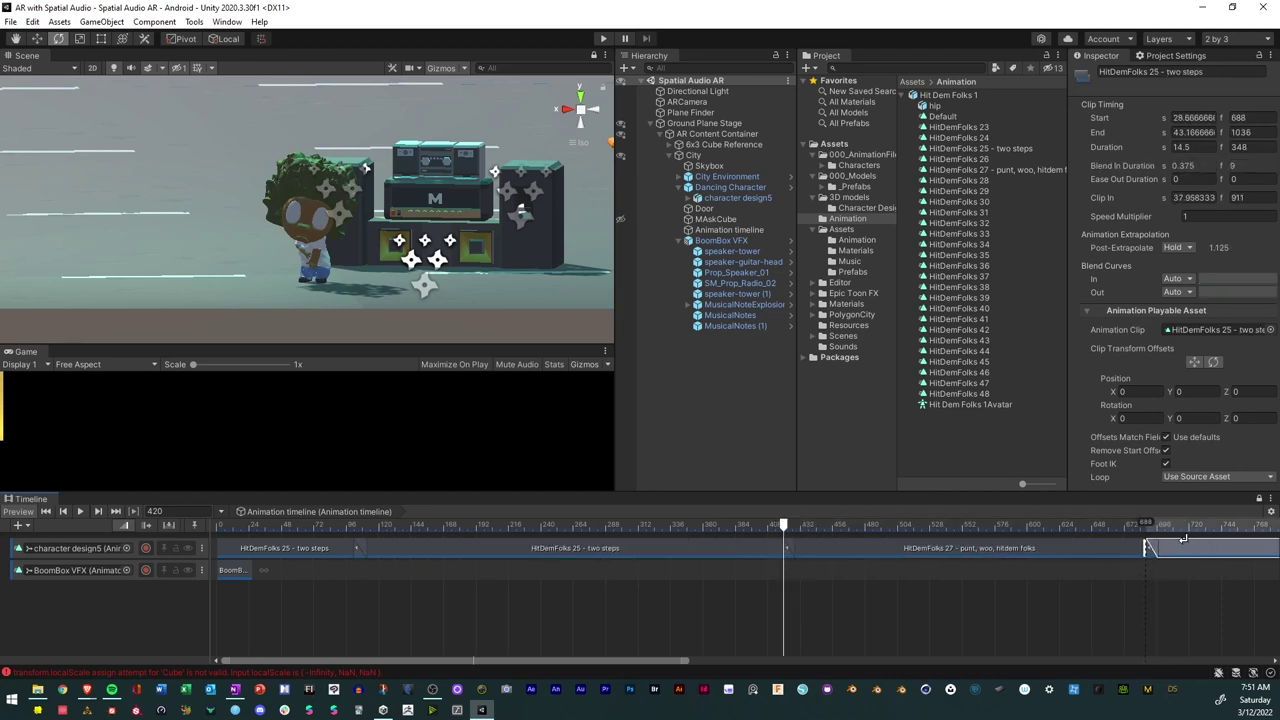
{"action": "left_click_drag", "start_coordinate": [645, 663], "coordinate": [1010, 655]}
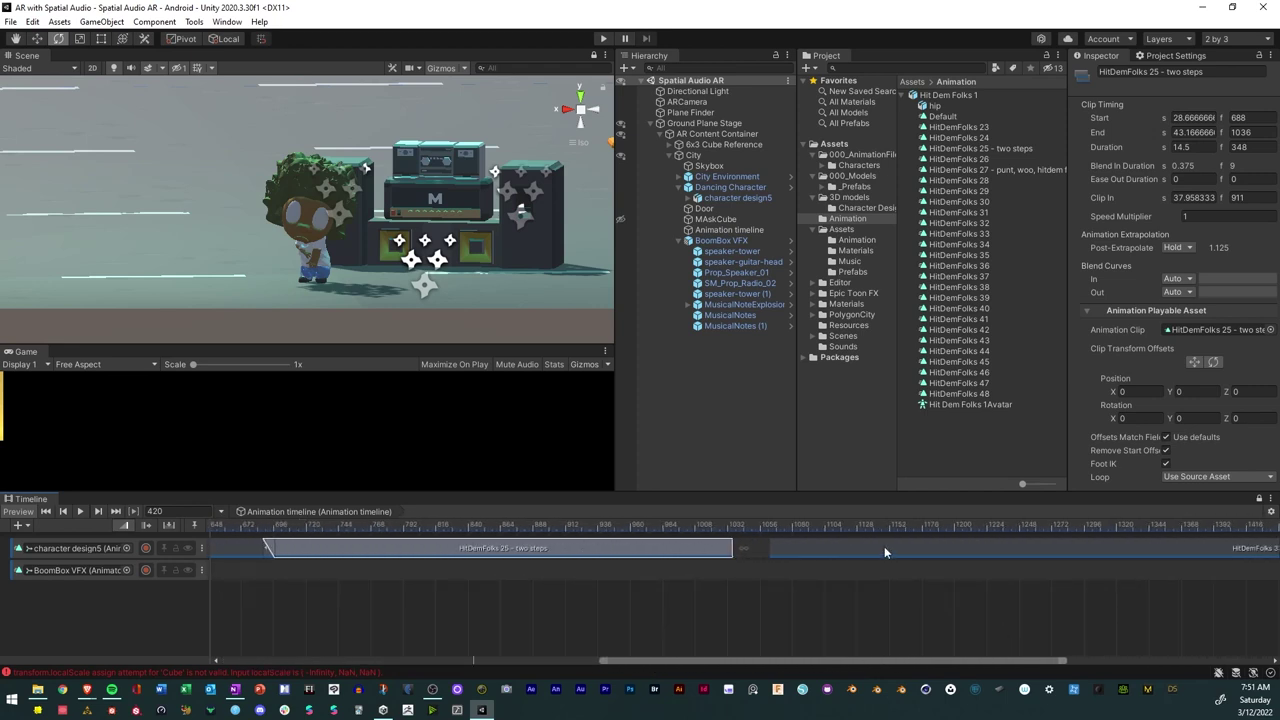
{"action": "left_click_drag", "start_coordinate": [884, 546], "coordinate": [842, 545]}
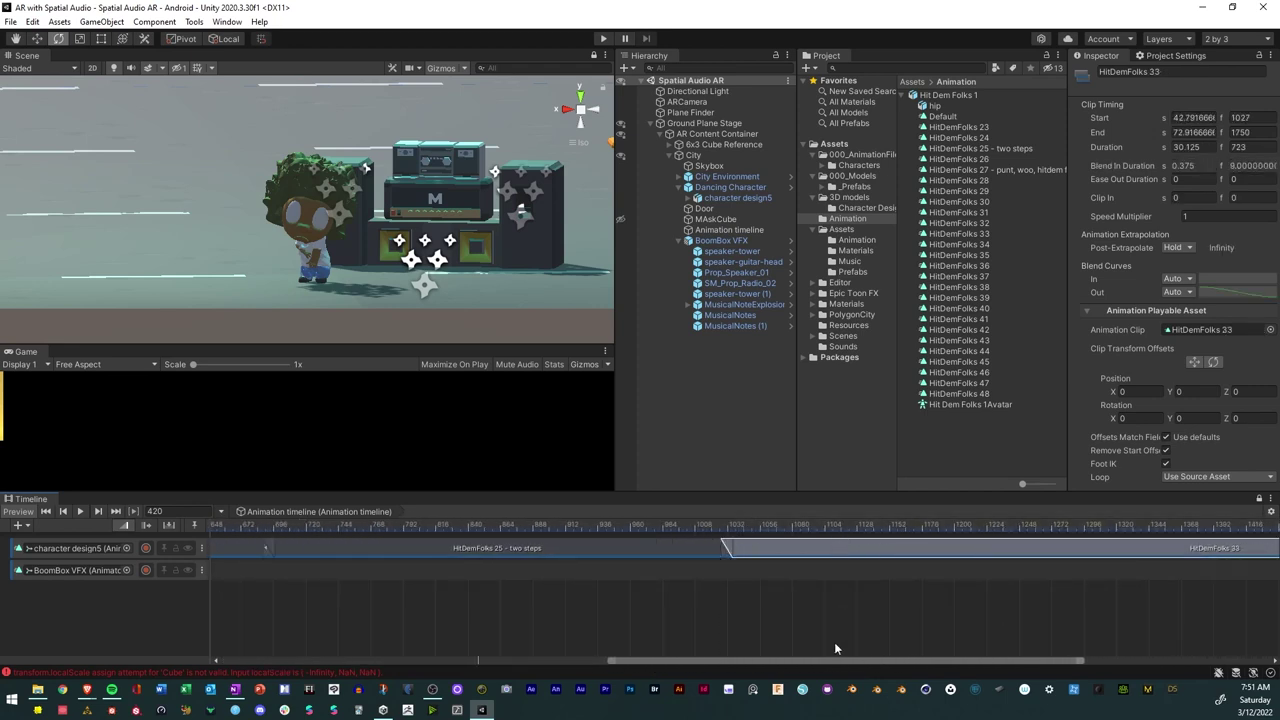
{"action": "left_click_drag", "start_coordinate": [836, 660], "coordinate": [389, 660]}
{"action": "left_click_drag", "start_coordinate": [229, 527], "coordinate": [205, 524]}
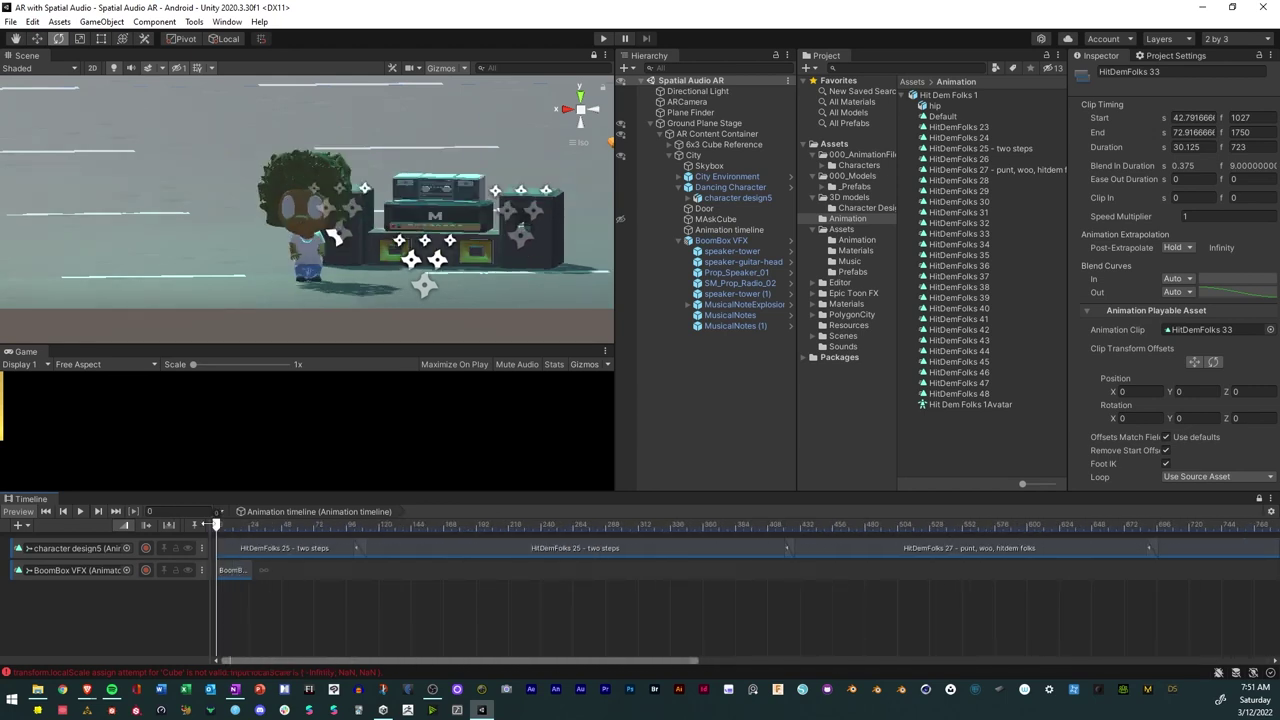
{"action": "key", "text": "space"}
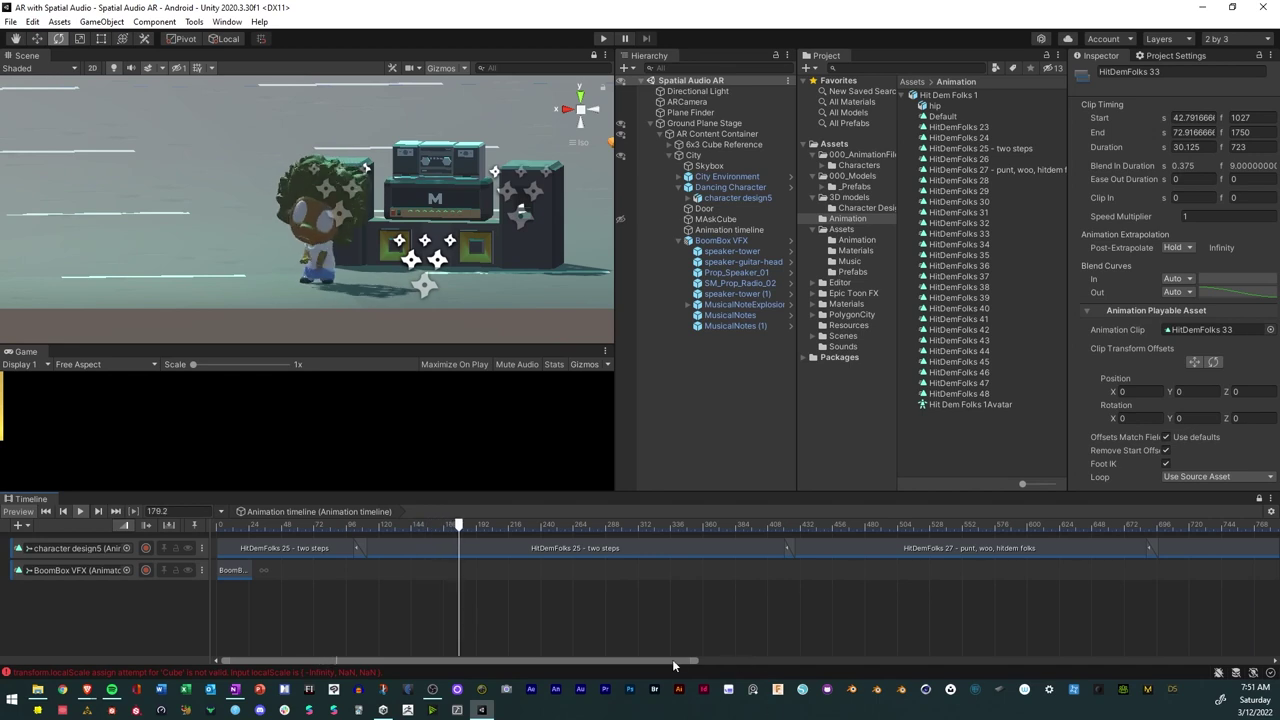
{"action": "left_click_drag", "start_coordinate": [693, 662], "coordinate": [1037, 662]}
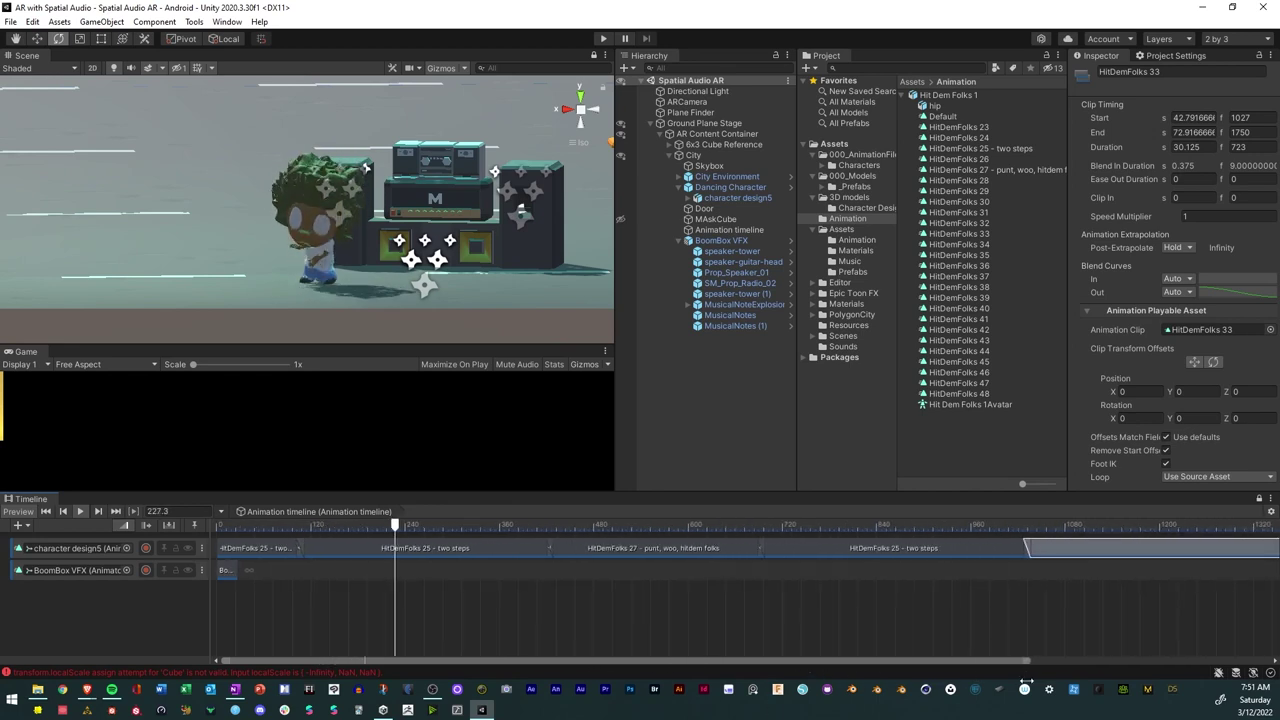
{"action": "left_click_drag", "start_coordinate": [470, 290], "coordinate": [272, 320], "text": "alt"}
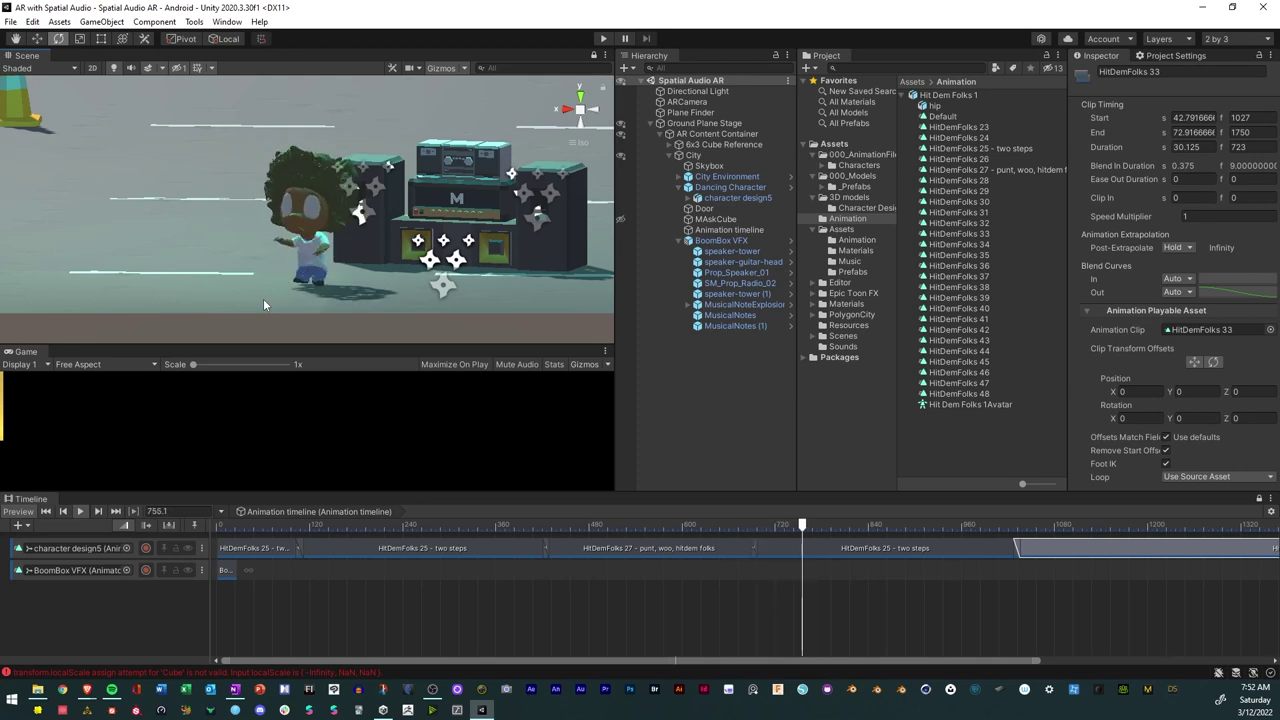
{"action": "left_click_drag", "start_coordinate": [263, 298], "coordinate": [560, 285], "text": "alt"}
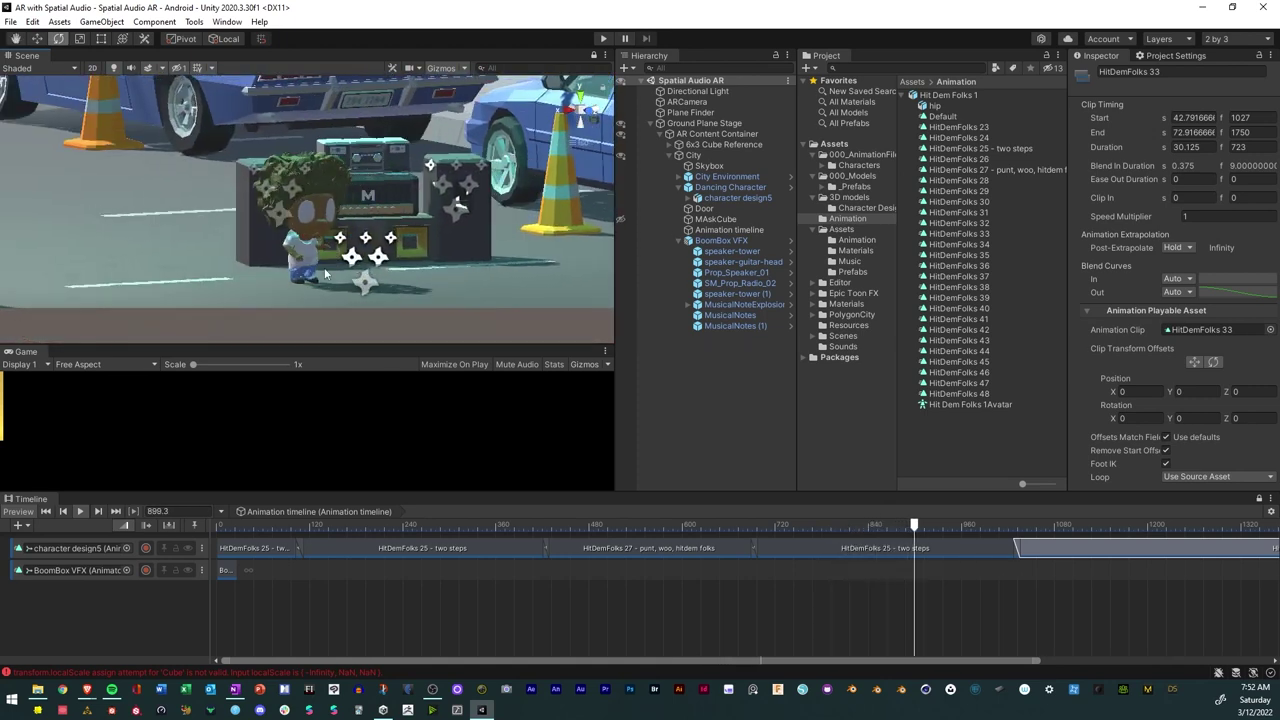
{"action": "left_click_drag", "start_coordinate": [1040, 661], "coordinate": [1270, 661]}
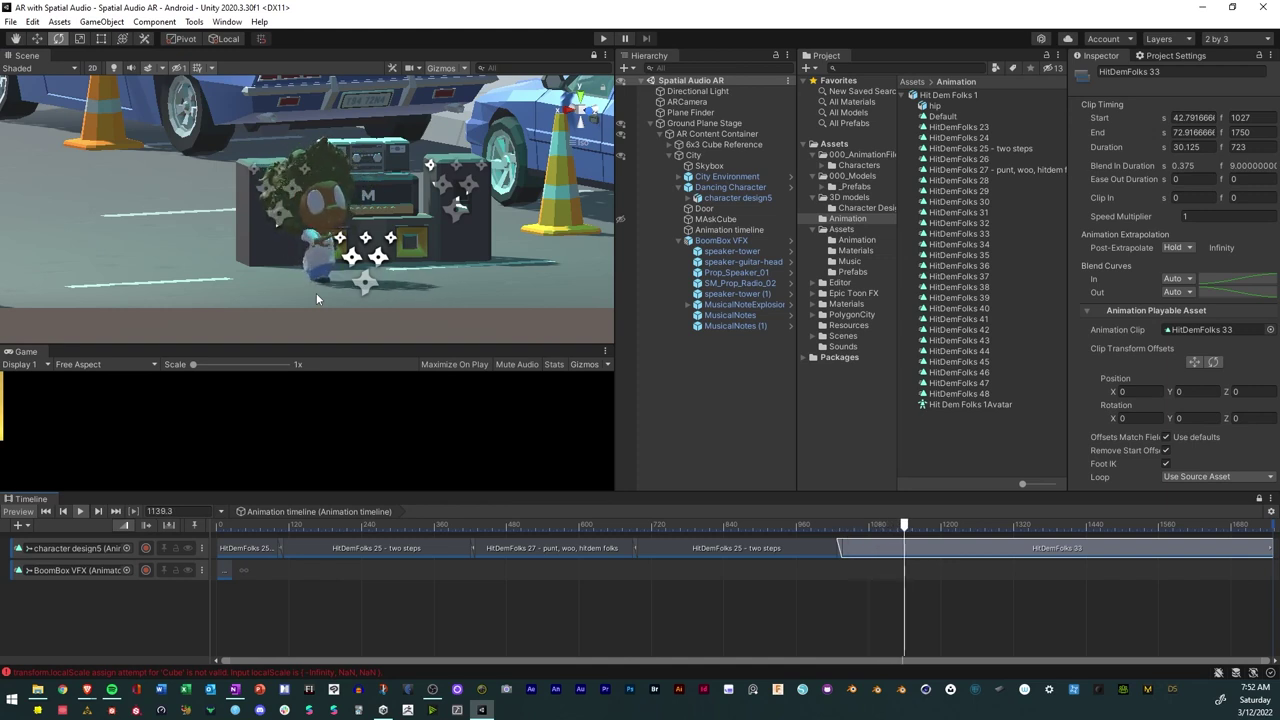
{"action": "right_click_drag", "start_coordinate": [316, 293], "coordinate": [228, 290]}
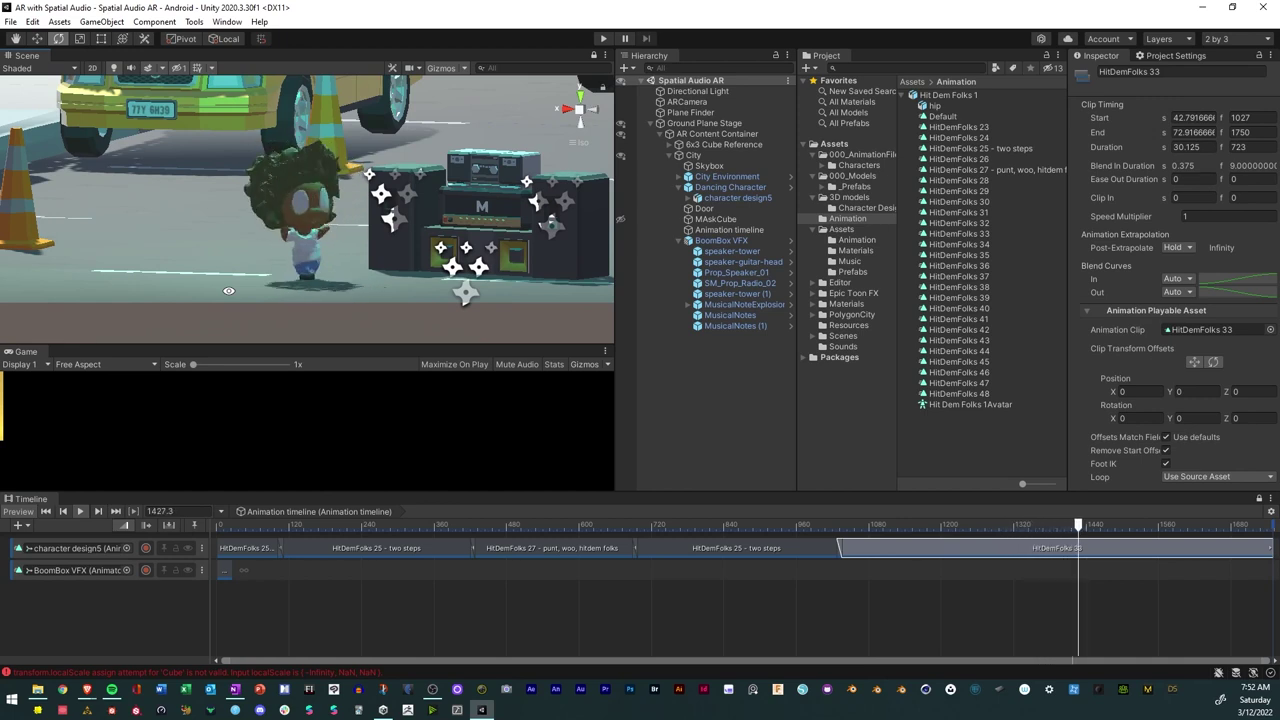
{"action": "left_click_drag", "start_coordinate": [228, 291], "coordinate": [310, 289], "text": "alt"}
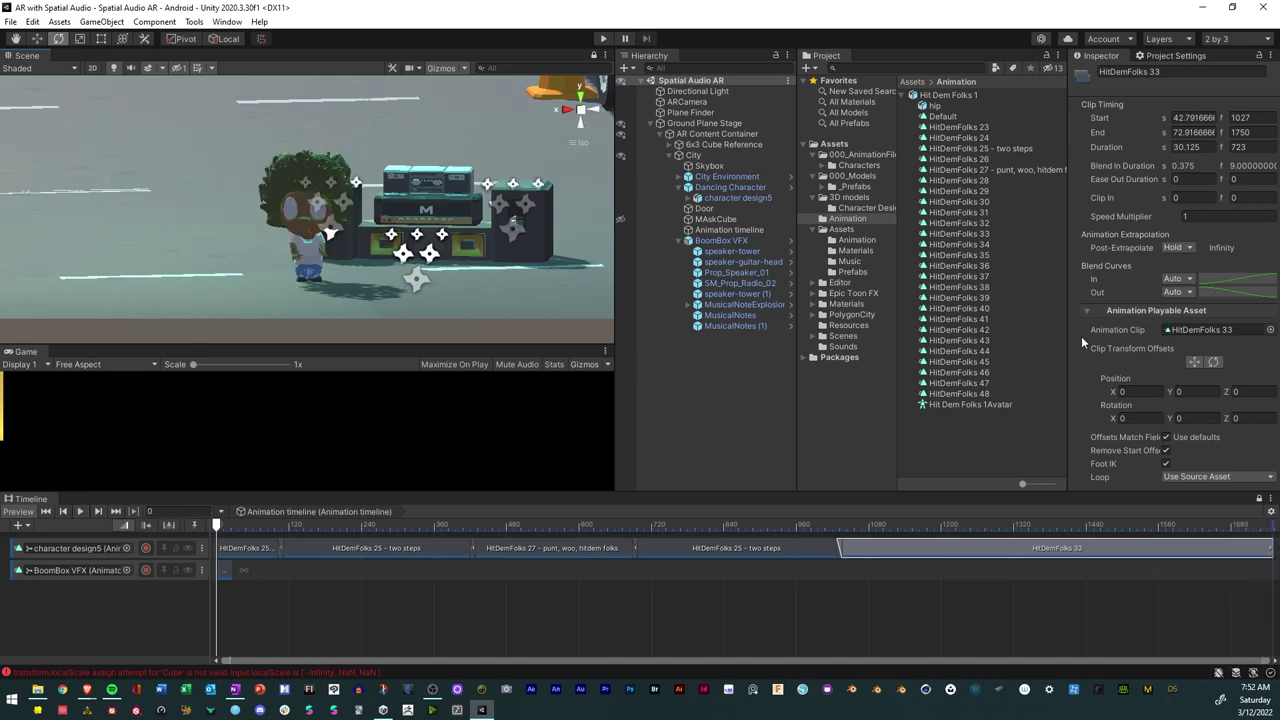
Set the Animation timeline's Playable Director Wrap Mode to Loop.
{"action": "left_click", "coordinate": [727, 231]}
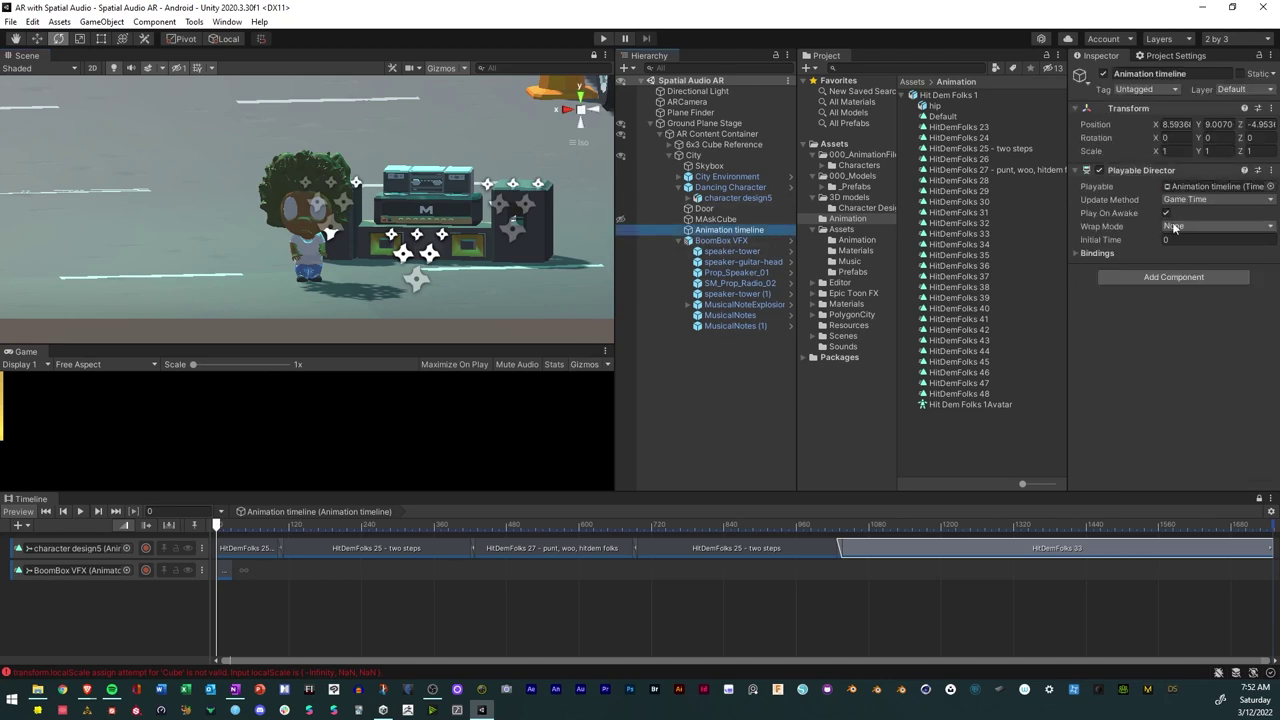
{"action": "left_click", "coordinate": [1180, 227]}
{"action": "left_click", "coordinate": [1196, 257]}
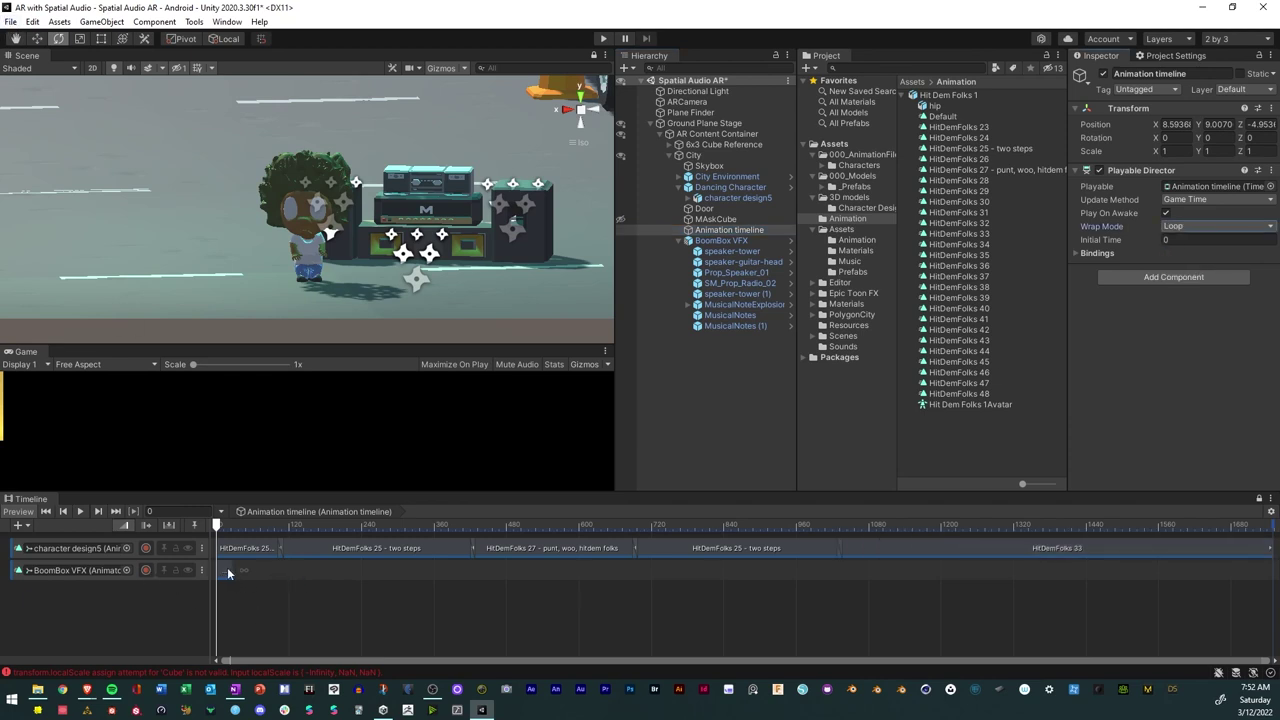
Duplicate the BoomBox Bounce clip and line up five copies back to back, at frames 84 and 149.
{"action": "left_click", "coordinate": [225, 570]}
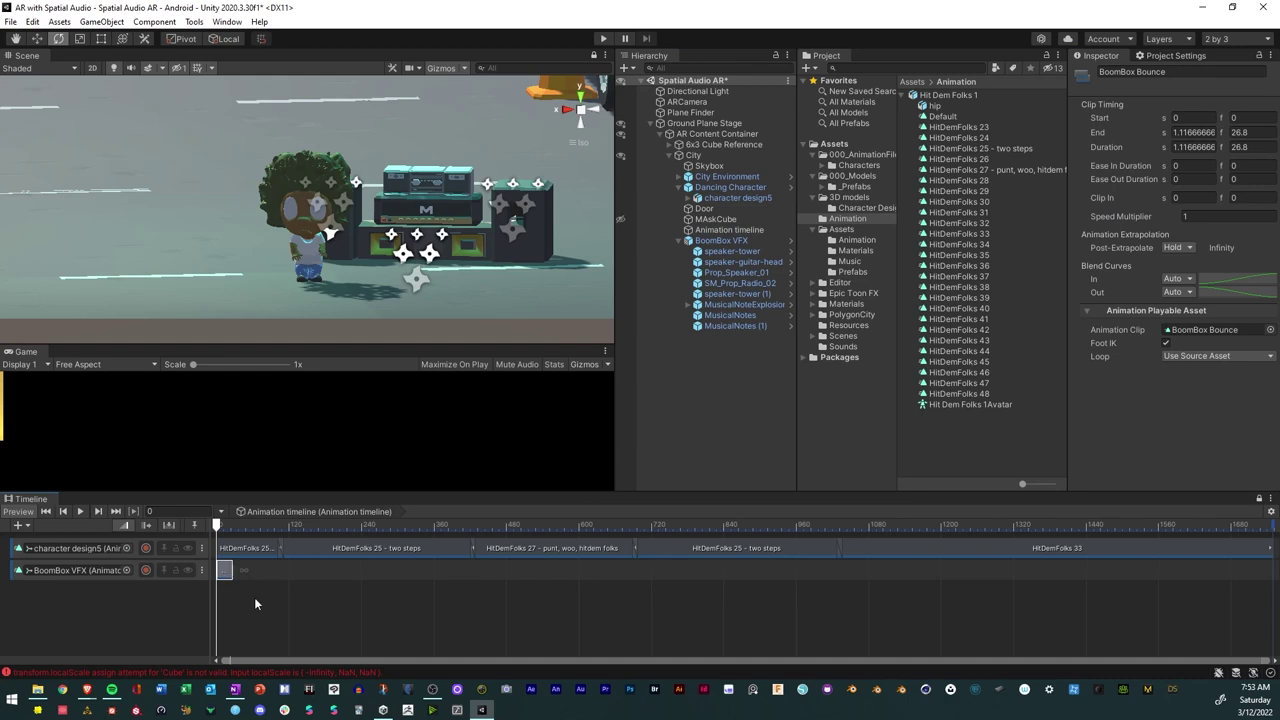
{"action": "key", "text": "ctrl+d"}
{"action": "key", "text": "ctrl+d"}
{"action": "key", "text": "ctrl+d"}
{"action": "key", "text": "ctrl+d"}
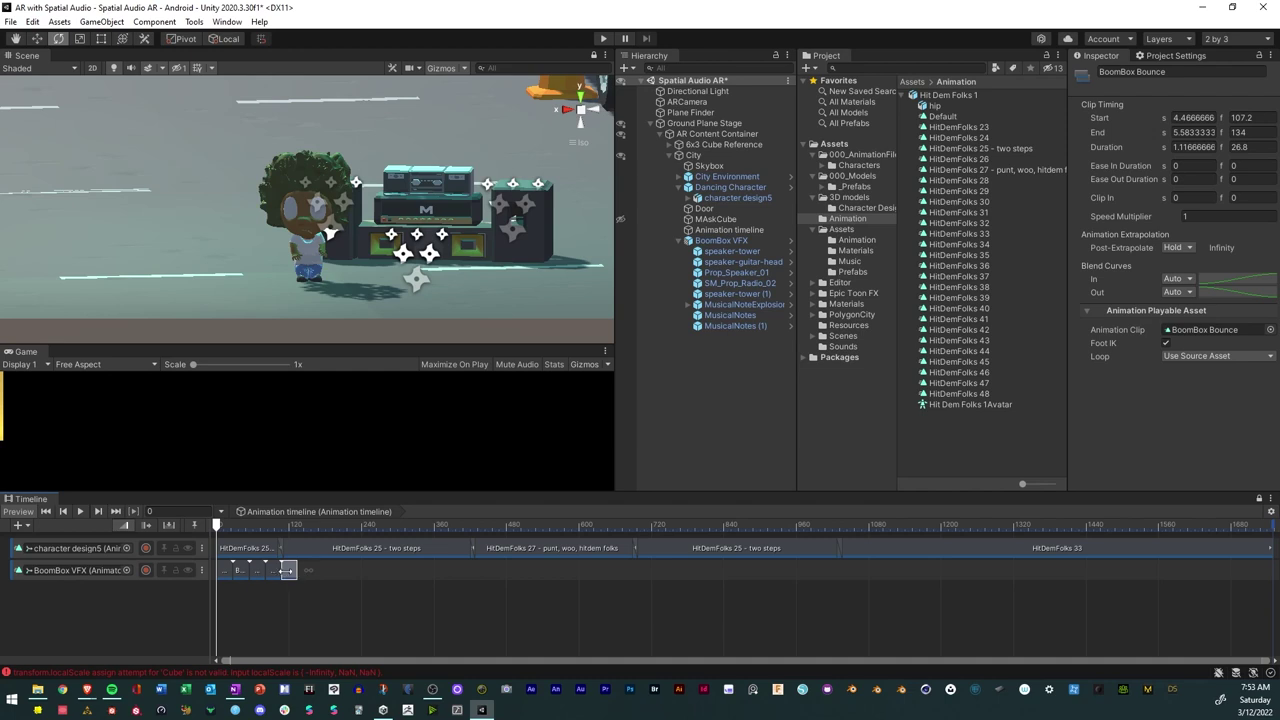
{"action": "left_click_drag", "start_coordinate": [340, 578], "coordinate": [466, 582]}
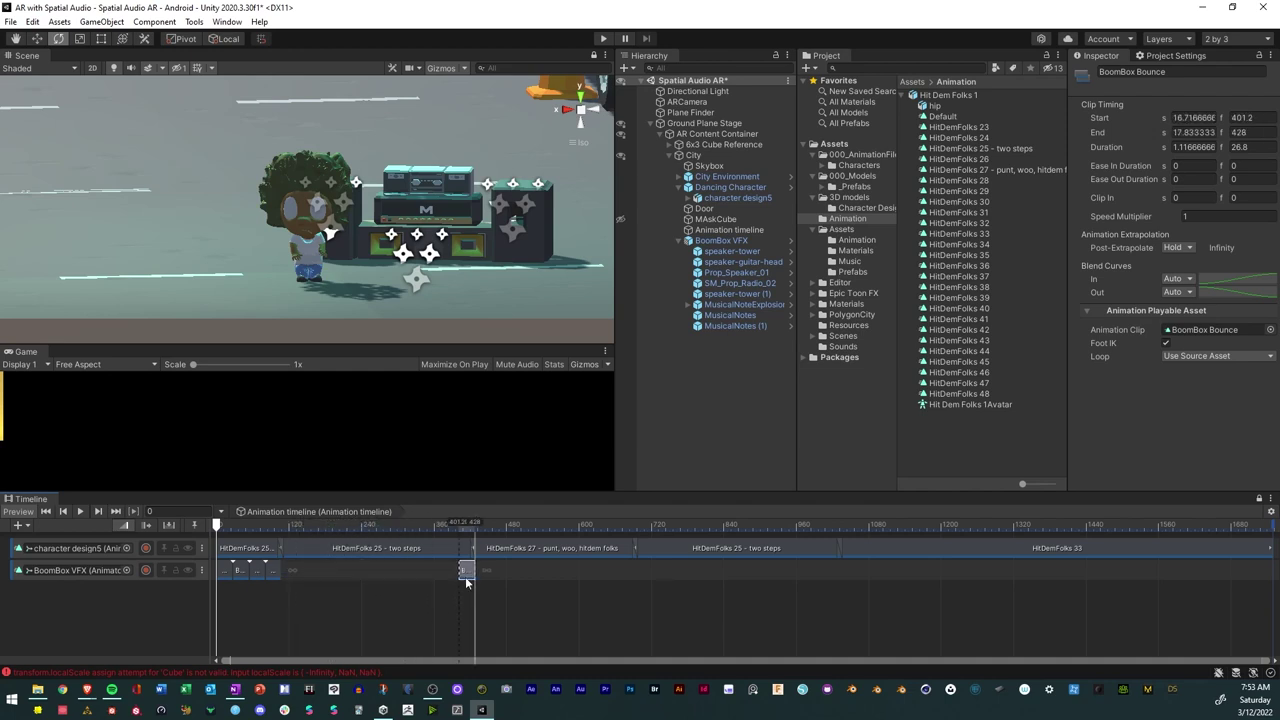
{"action": "left_click_drag", "start_coordinate": [384, 577], "coordinate": [434, 578]}
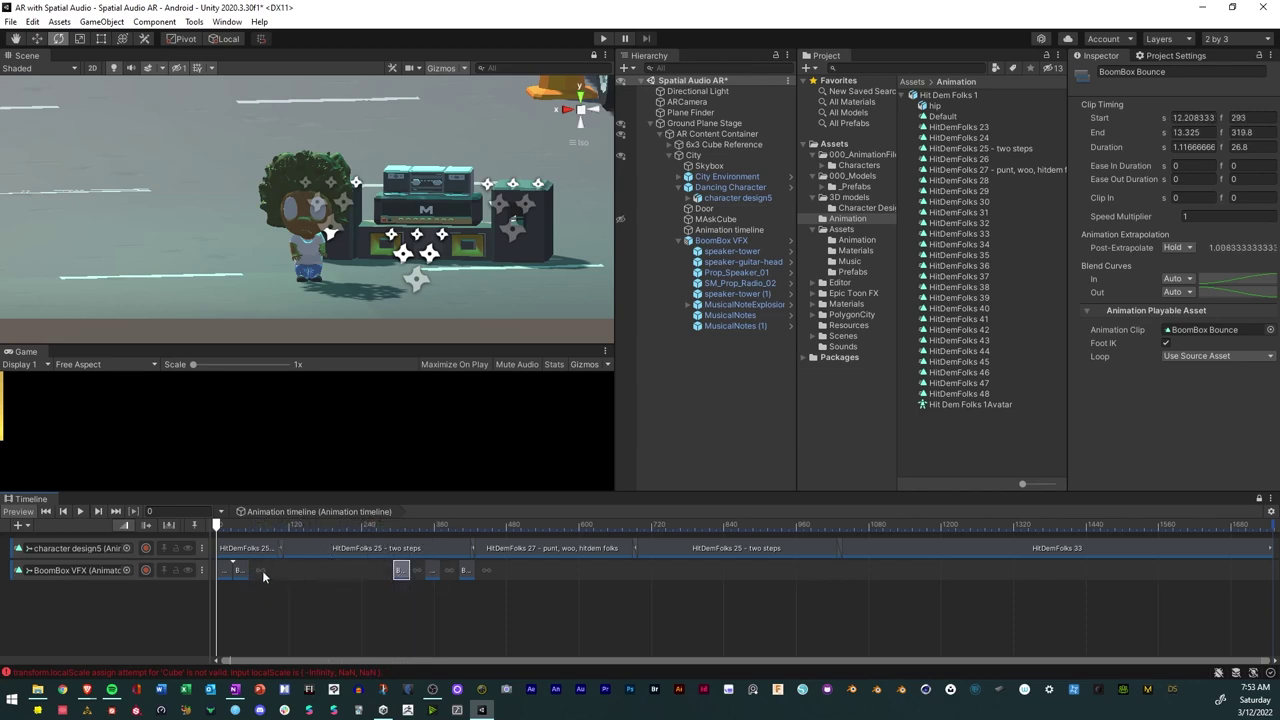
{"action": "mouse_move", "coordinate": [239, 570]}
{"action": "left_mouse_down"}
{"action": "mouse_move", "coordinate": [272, 574]}
{"action": "mouse_move", "coordinate": [248, 578]}
{"action": "left_mouse_up"}
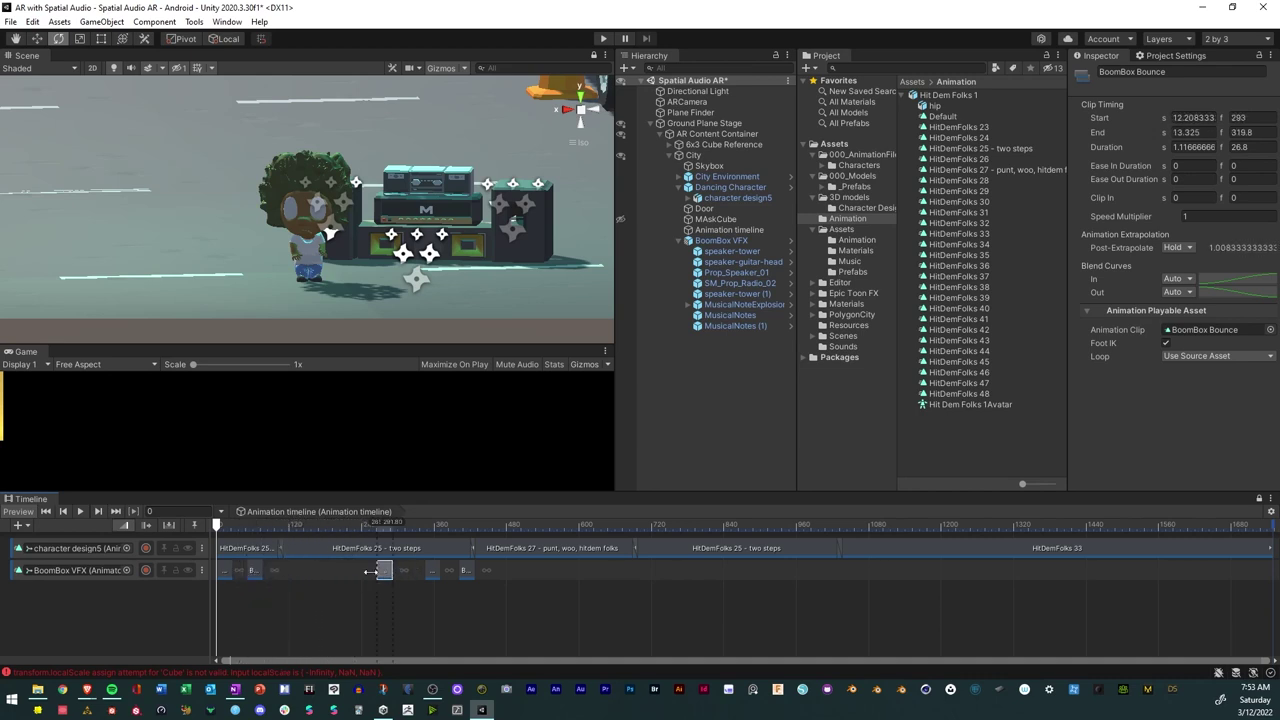
{"action": "left_click_drag", "start_coordinate": [370, 571], "coordinate": [278, 578]}
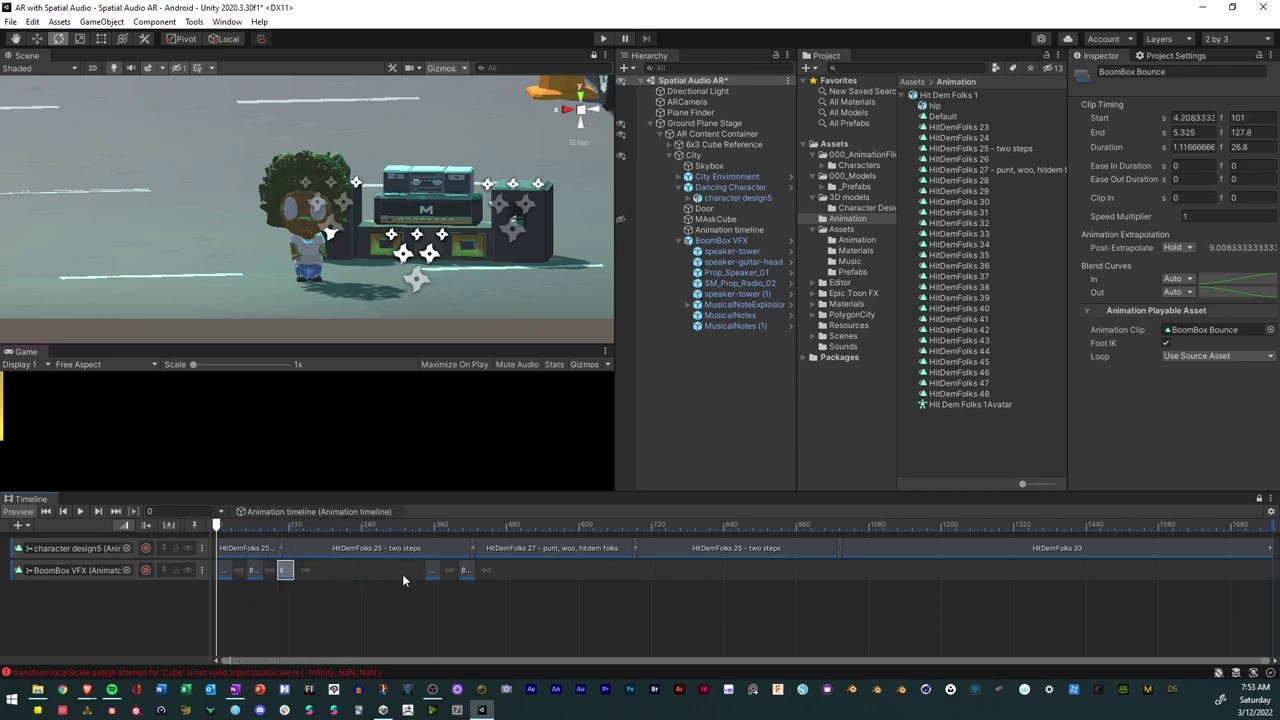
{"action": "left_click_drag", "start_coordinate": [386, 571], "coordinate": [317, 578]}
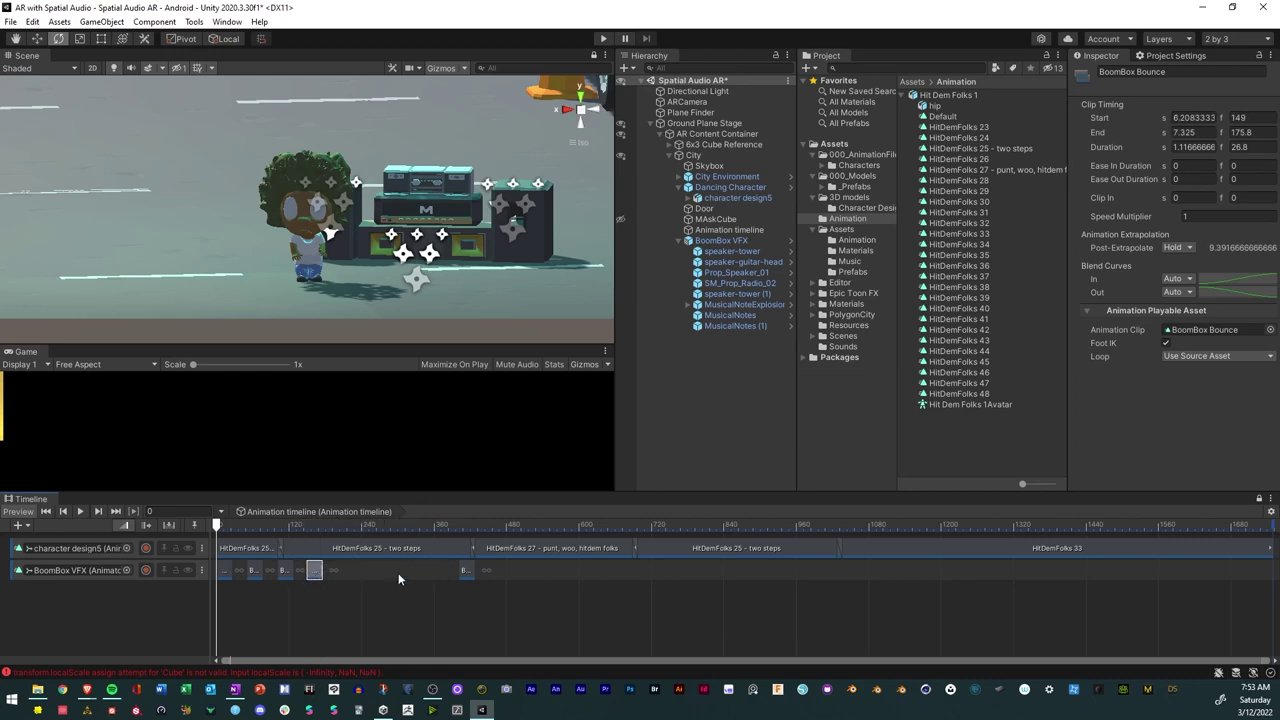
{"action": "left_click", "coordinate": [370, 575]}
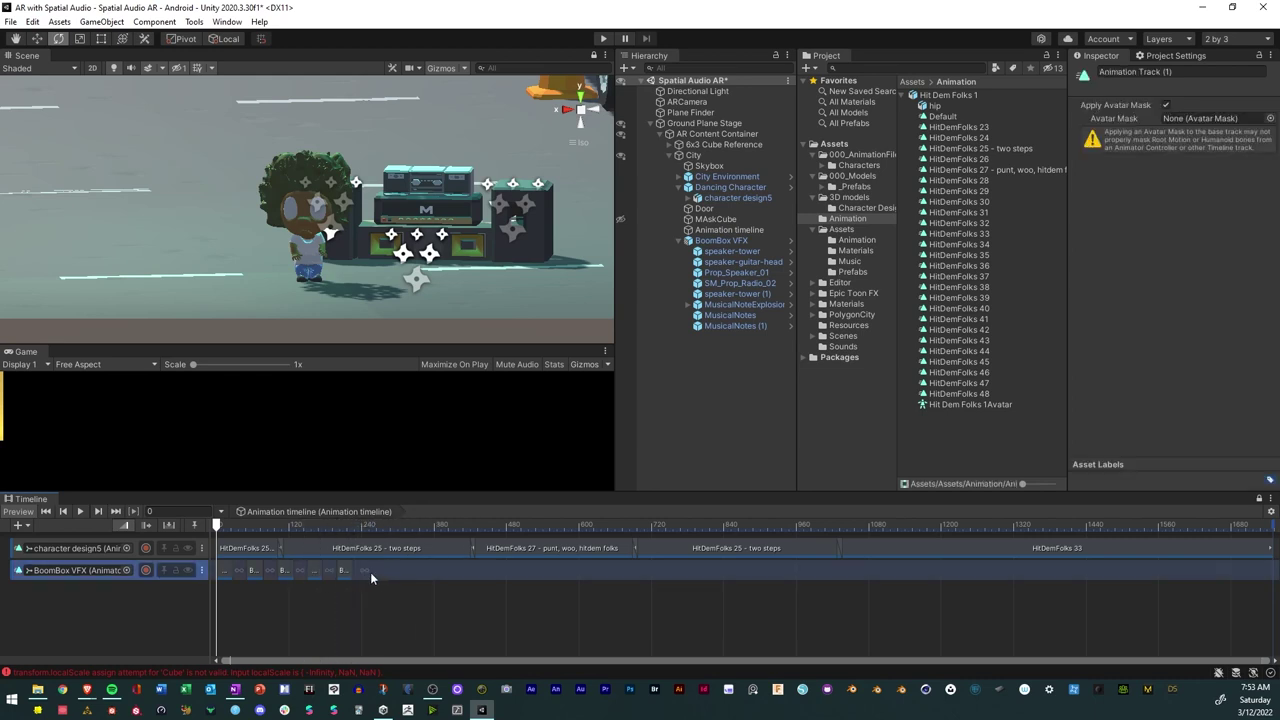
Double the five bounce clips to ten, then twenty, placing copies at frames 247 and 490.
{"action": "left_click_drag", "start_coordinate": [226, 569], "coordinate": [204, 568]}
{"action": "key", "text": "ctrl+d"}
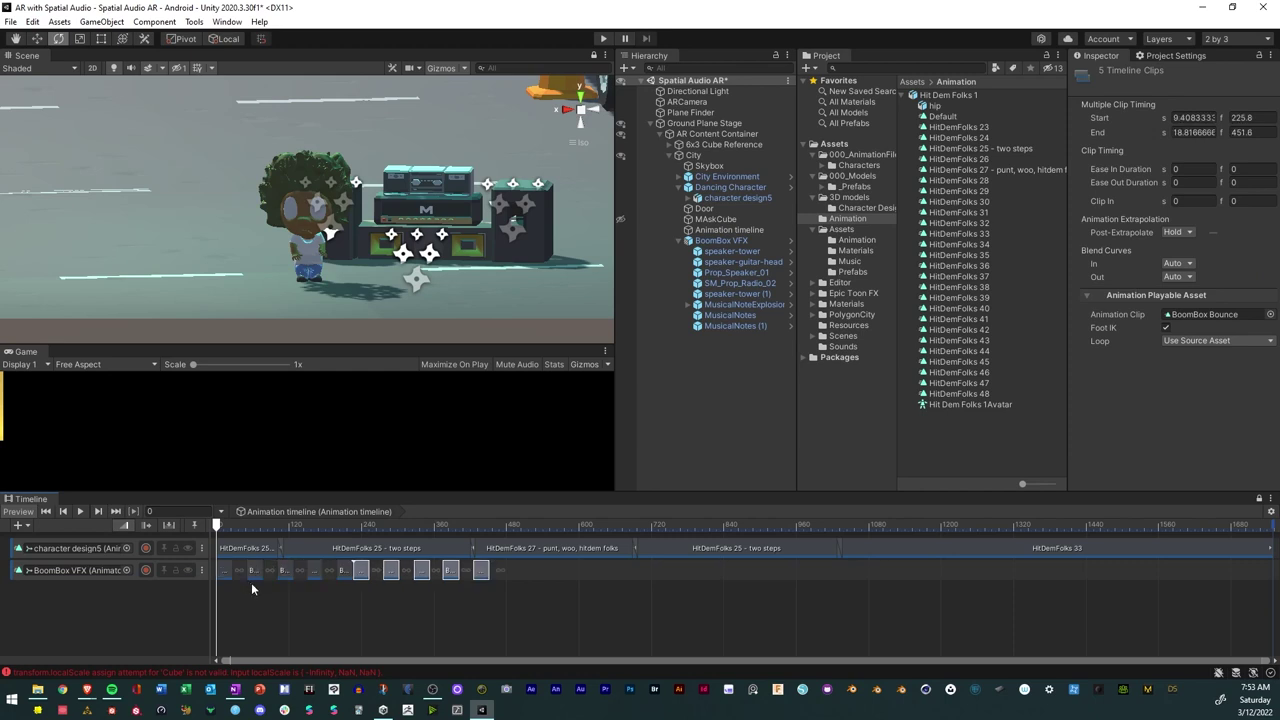
{"action": "left_click_drag", "start_coordinate": [363, 578], "coordinate": [373, 578]}
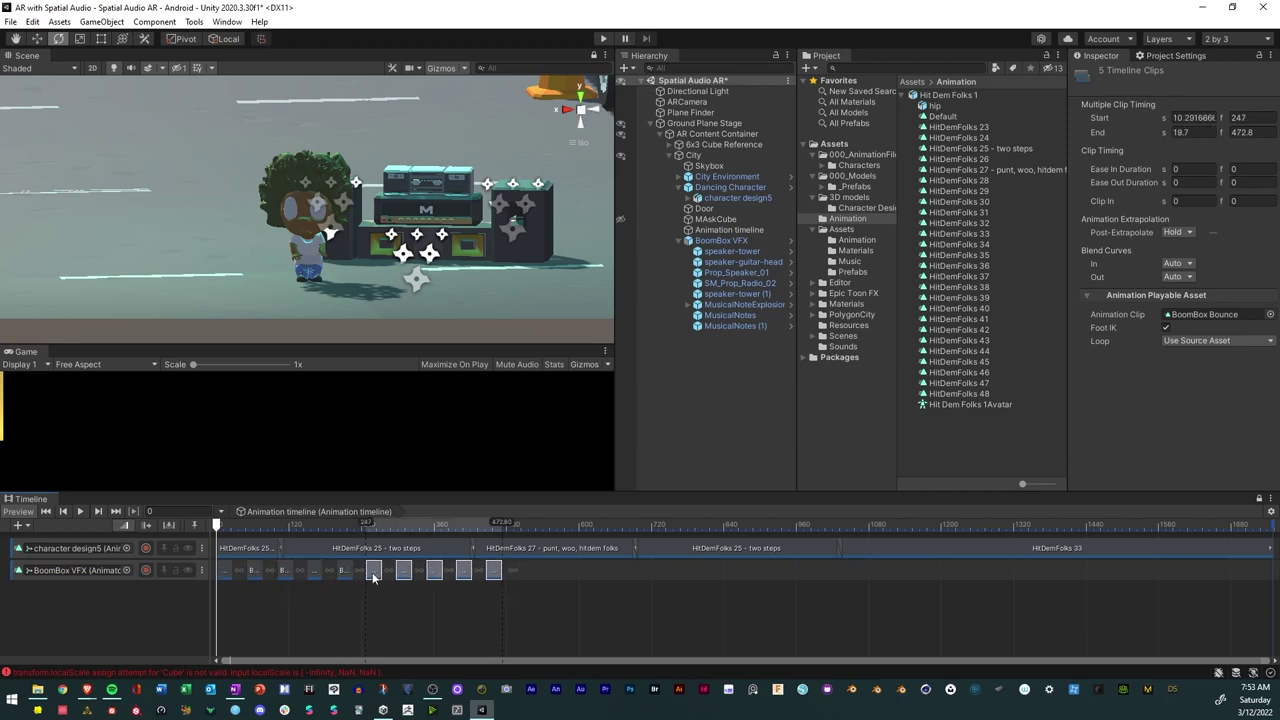
{"action": "left_click", "coordinate": [507, 571]}
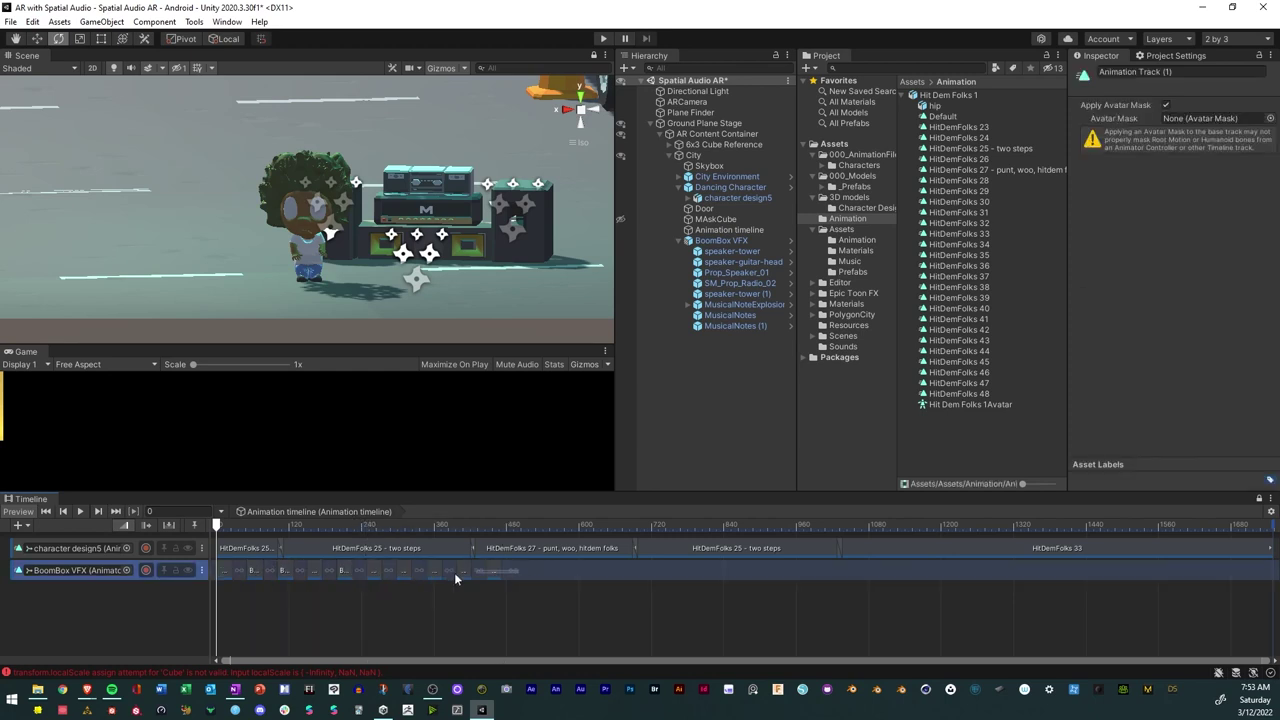
{"action": "left_click_drag", "start_coordinate": [559, 611], "coordinate": [208, 571]}
{"action": "key", "text": "ctrl+d"}
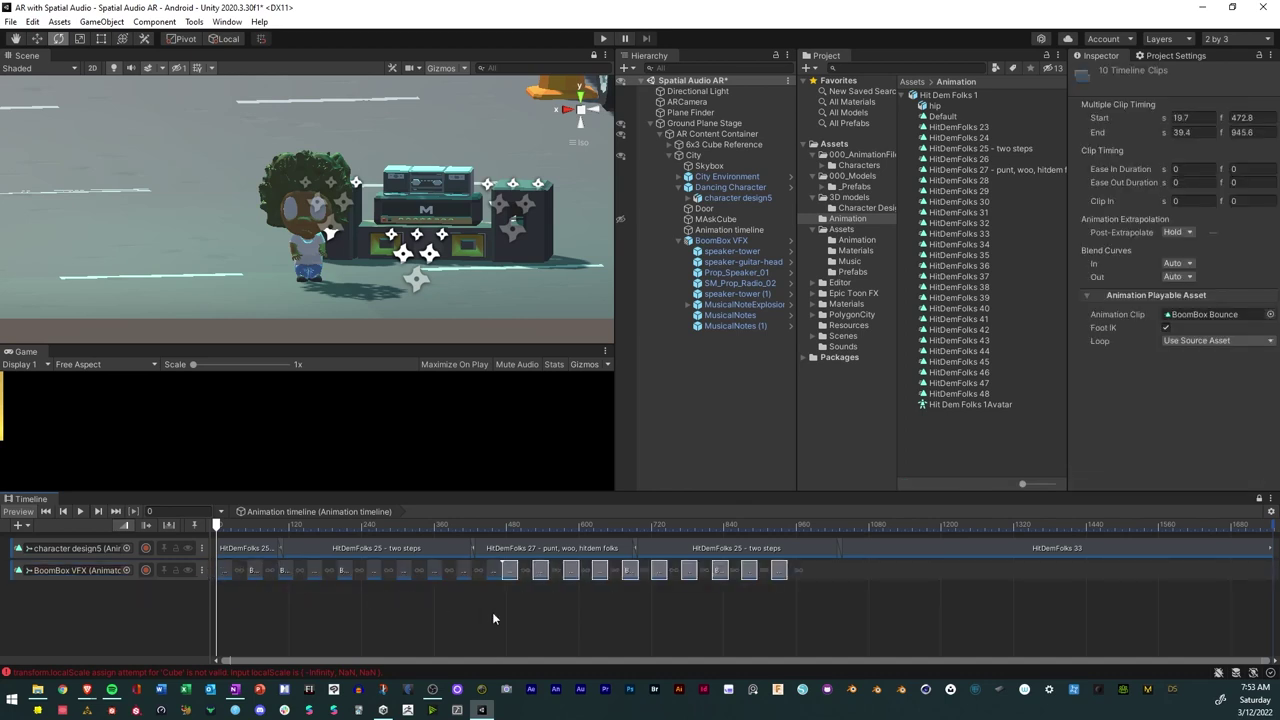
{"action": "left_click_drag", "start_coordinate": [510, 571], "coordinate": [521, 577]}
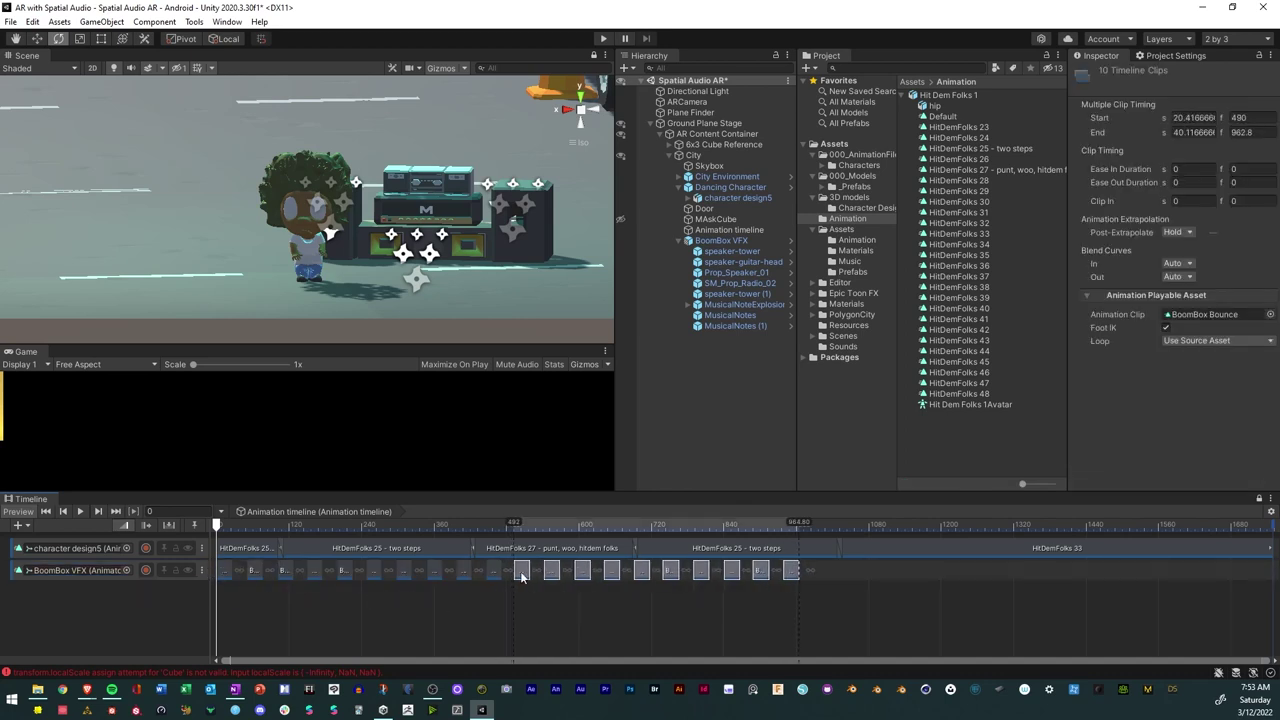
Duplicate all twenty clips to follow at frame 982, delete the four extras, and preview playback.
{"action": "left_click_drag", "start_coordinate": [872, 632], "coordinate": [180, 567]}
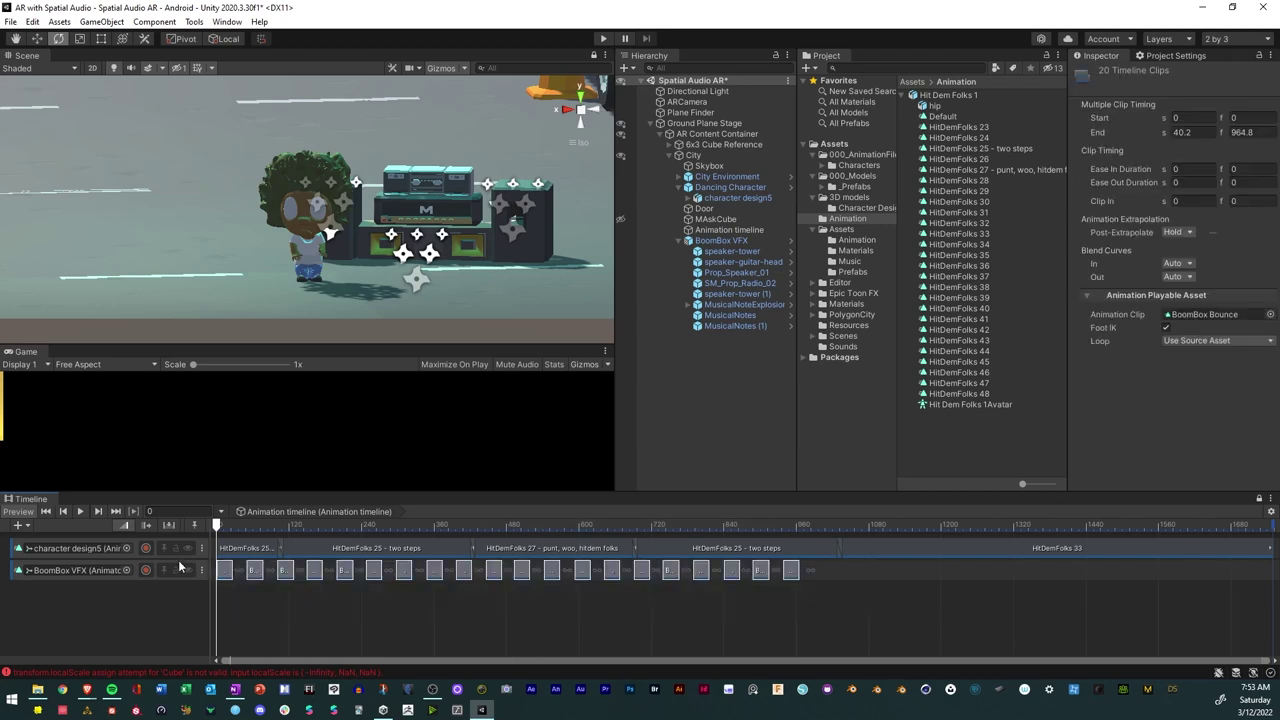
{"action": "key", "text": "ctrl+d"}
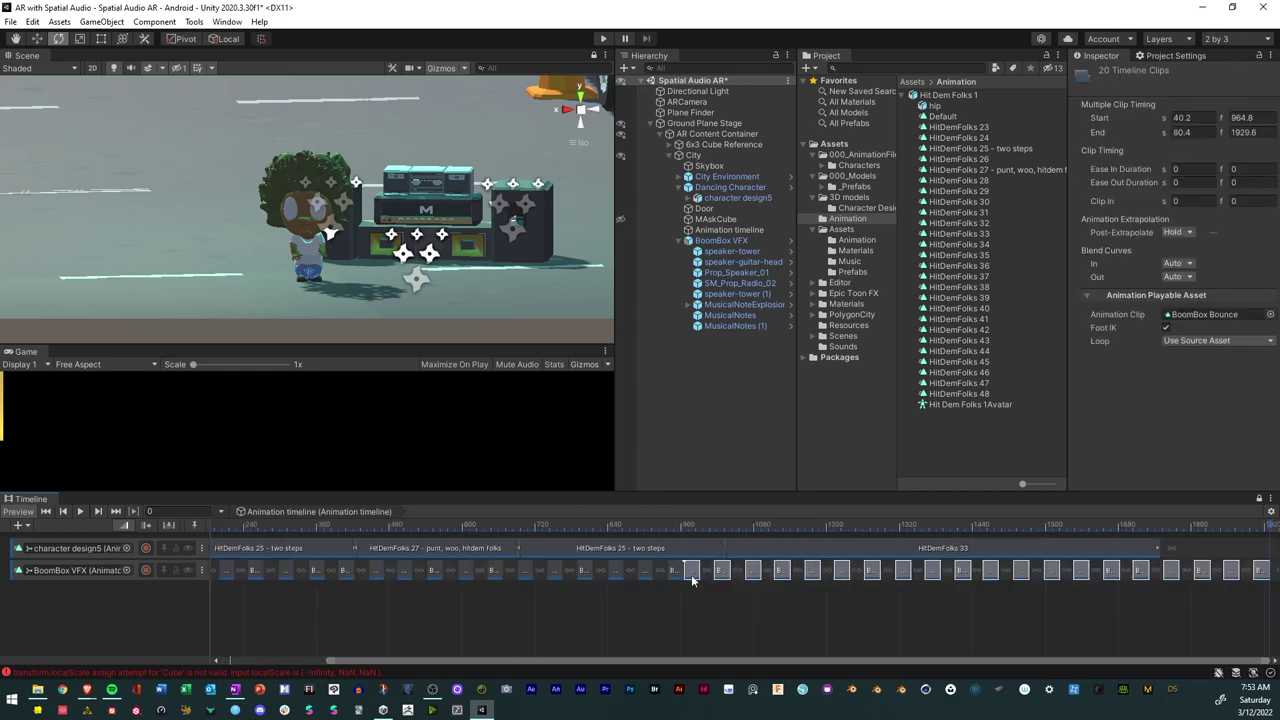
{"action": "left_click_drag", "start_coordinate": [697, 574], "coordinate": [704, 573]}
{"action": "left_click_drag", "start_coordinate": [704, 572], "coordinate": [702, 572]}
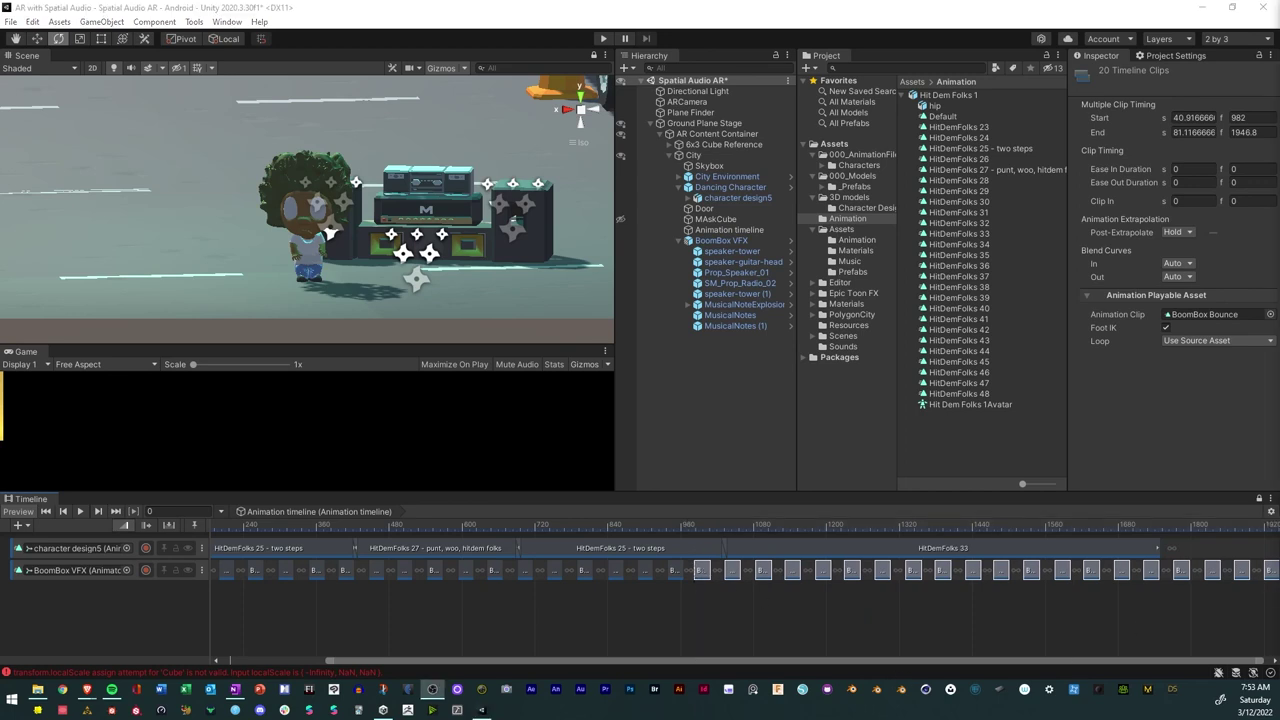
{"action": "left_click", "coordinate": [1183, 554]}
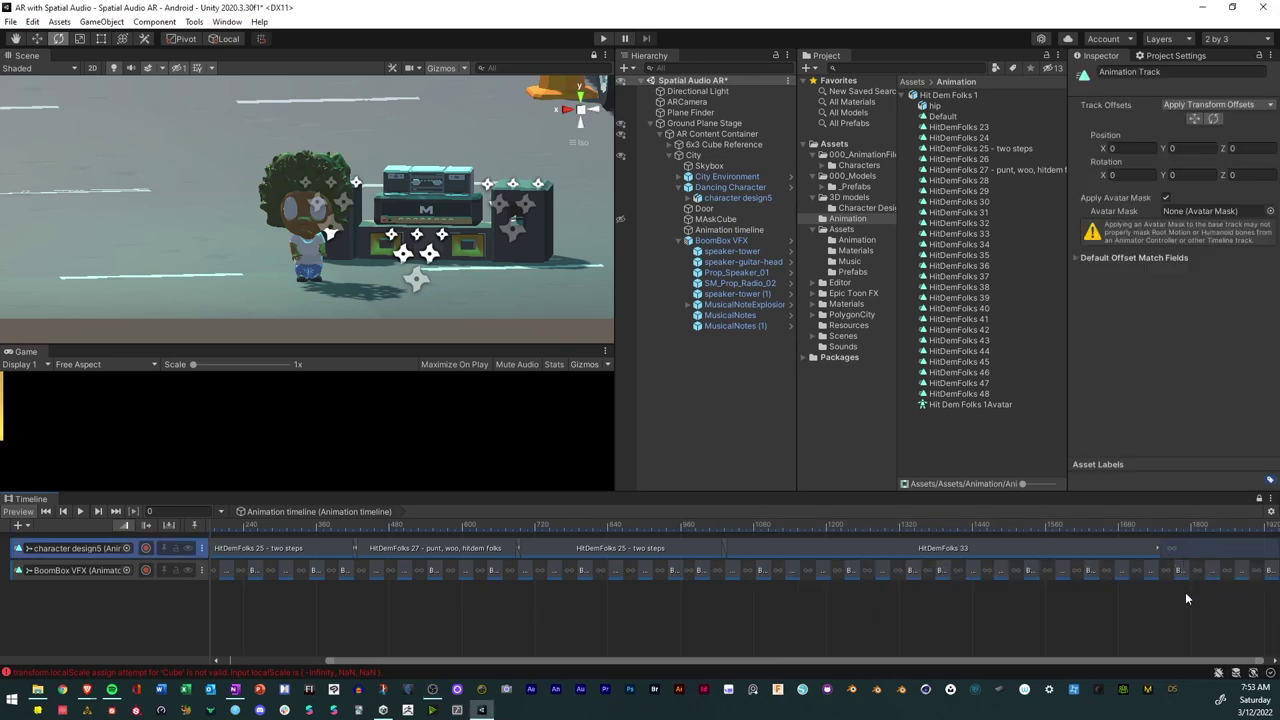
{"action": "left_click_drag", "start_coordinate": [1185, 592], "coordinate": [1271, 565]}
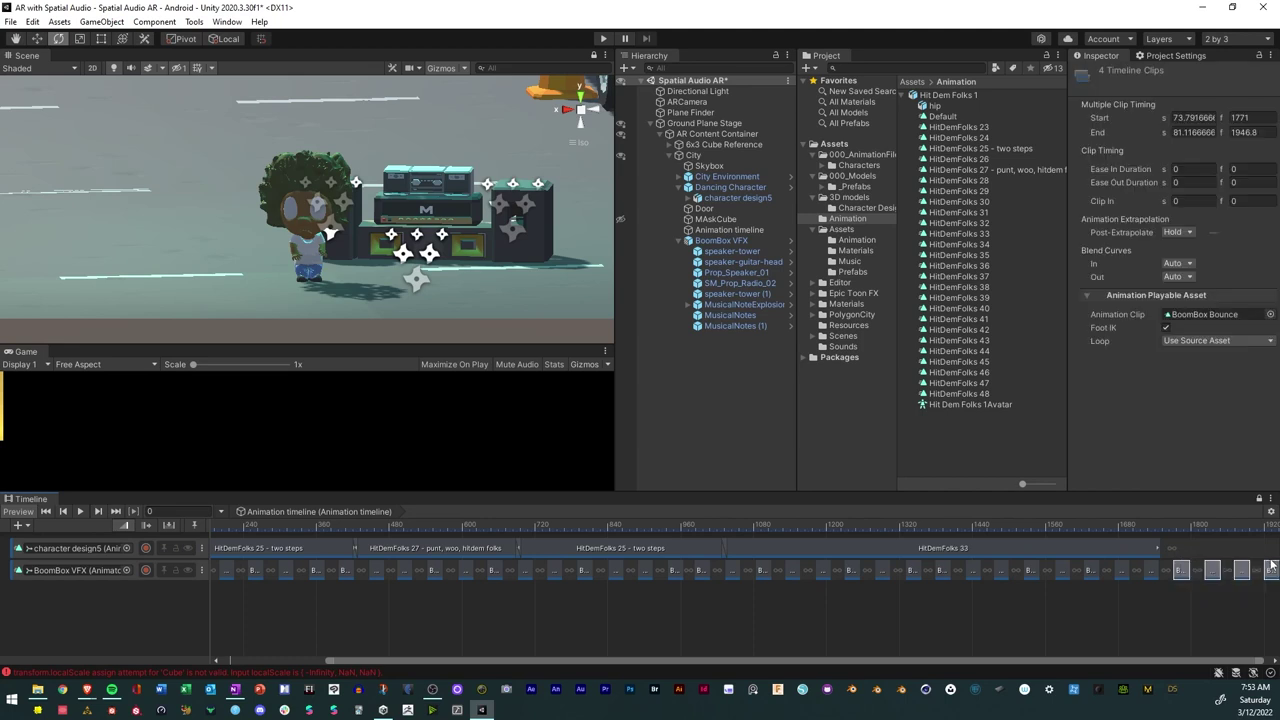
{"action": "key", "text": "Delete"}
{"action": "key", "text": "space"}
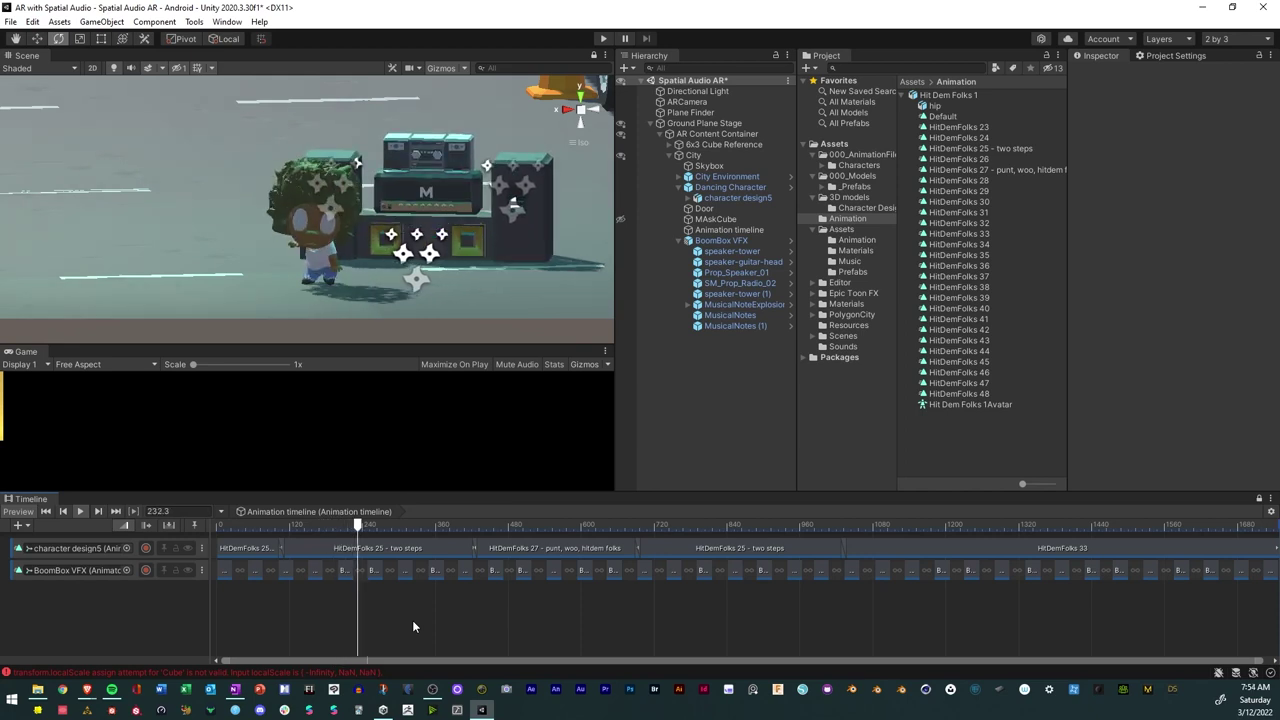
Orbit the Scene view, then save the Spatial Audio AR scene with File > Save.
{"action": "left_click_drag", "start_coordinate": [103, 181], "coordinate": [91, 65], "text": "alt"}
{"action": "left_click", "coordinate": [10, 21]}
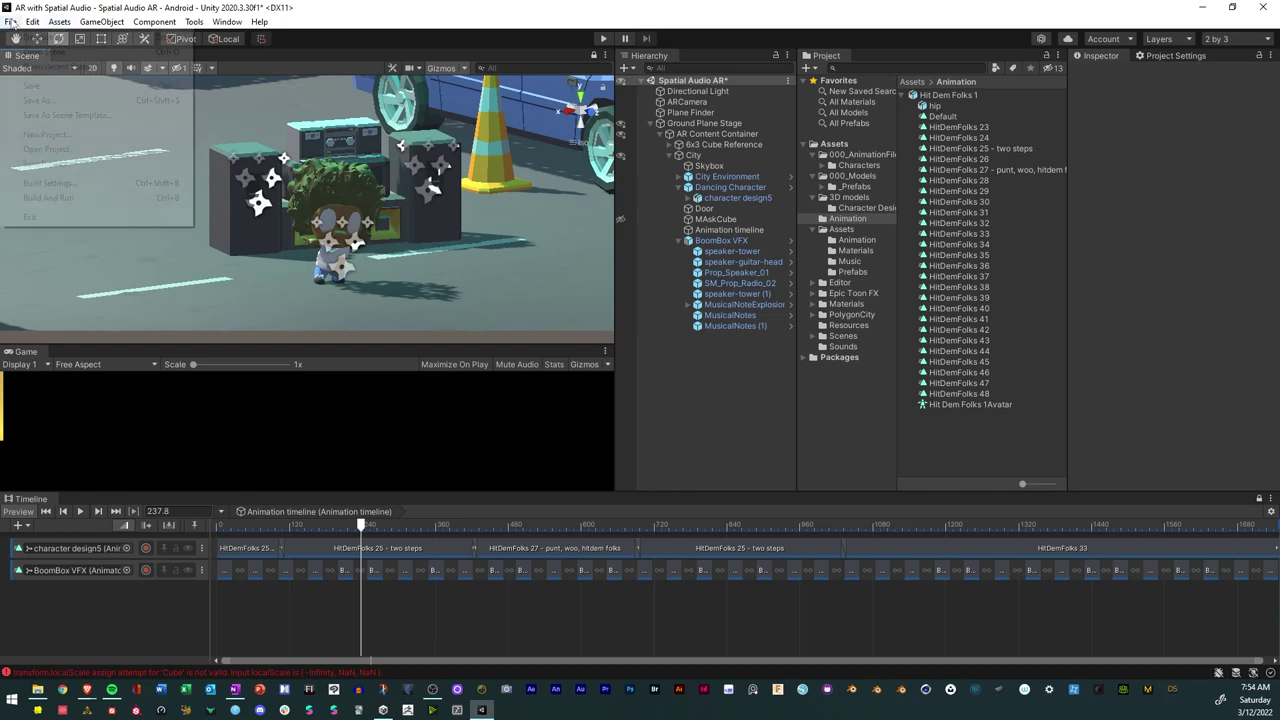
{"action": "left_click", "coordinate": [33, 86]}
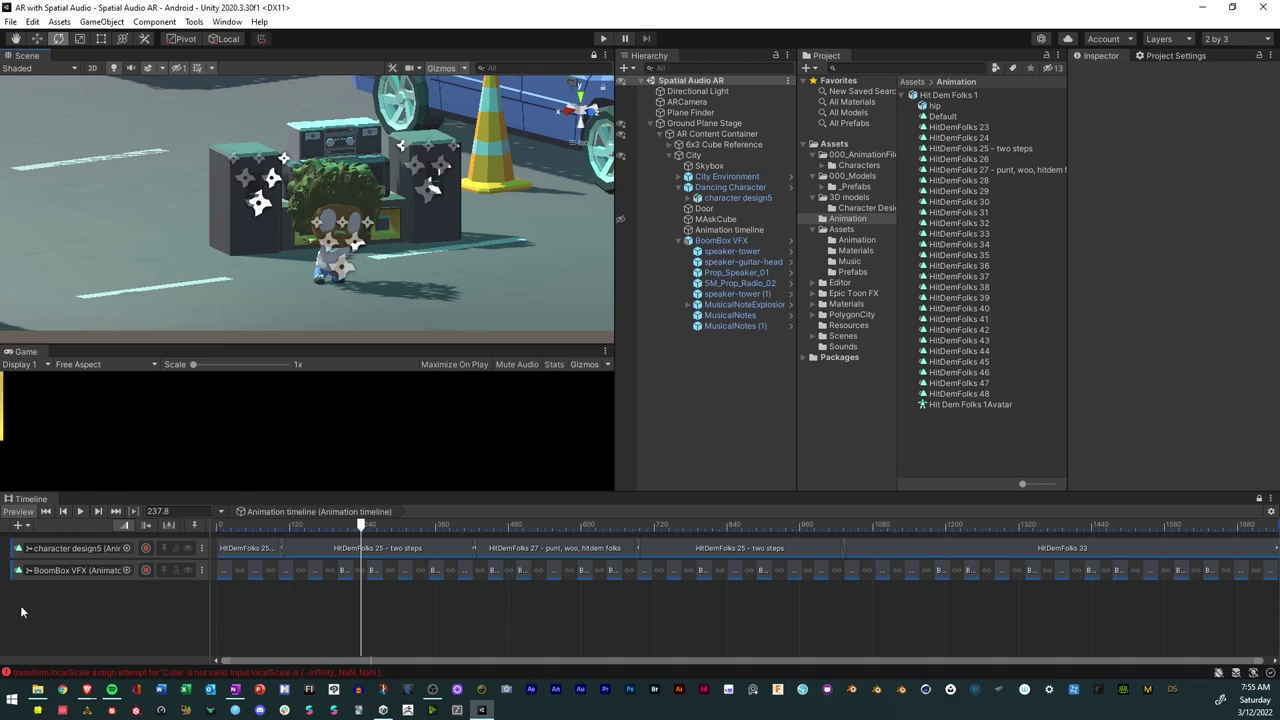
Add a Control Track and duplicate it twice, removing an accidentally added Signal Track.
{"action": "right_click", "coordinate": [103, 610]}
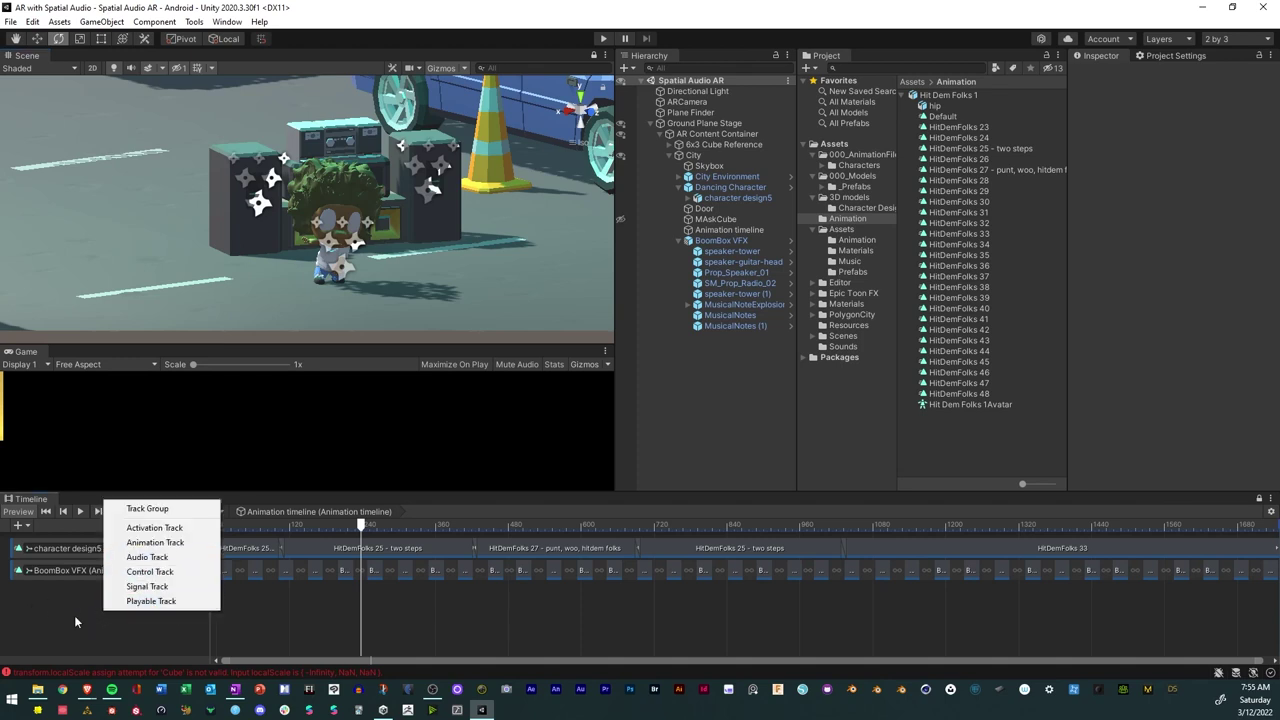
{"action": "left_click", "coordinate": [67, 615]}
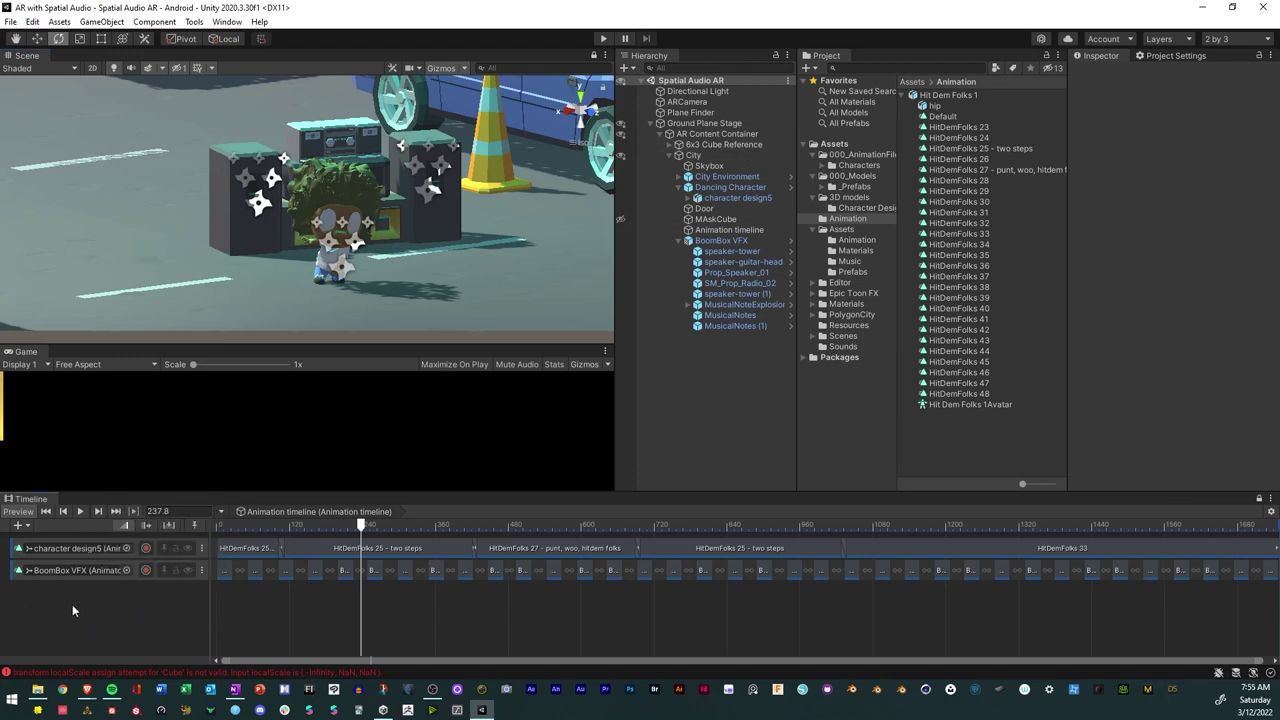
{"action": "right_click", "coordinate": [117, 601]}
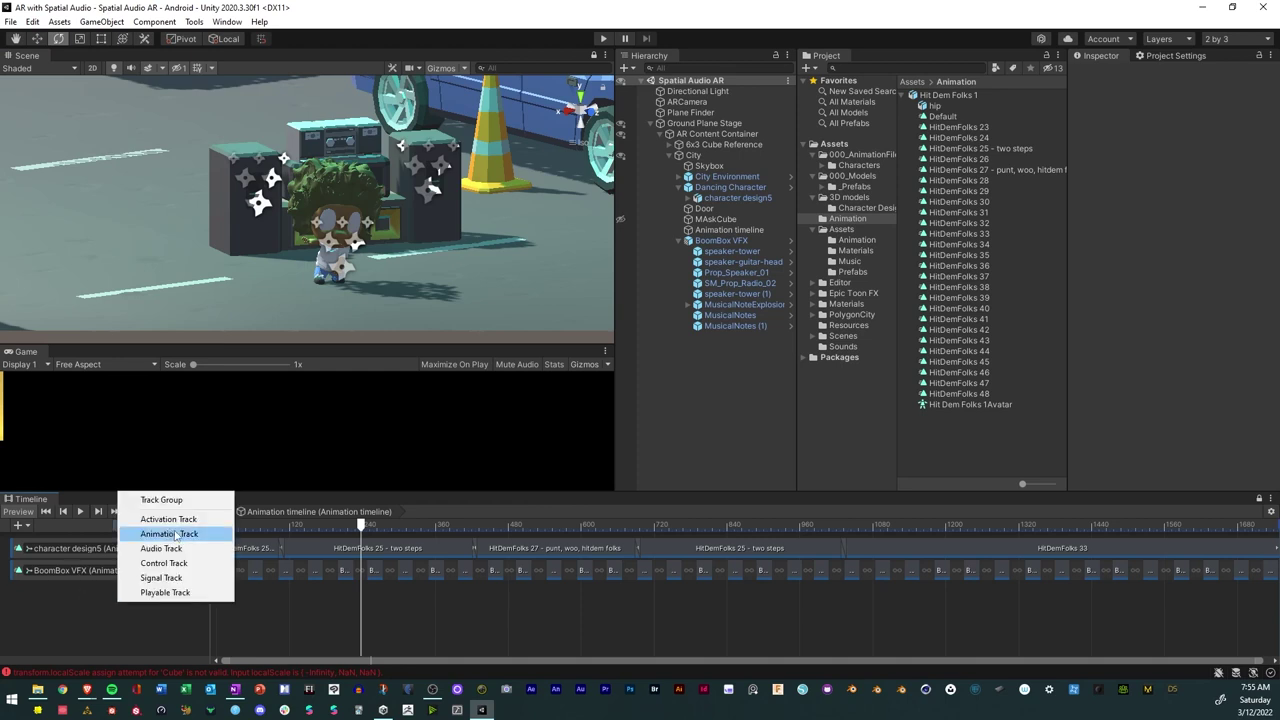
{"action": "left_click", "coordinate": [162, 577]}
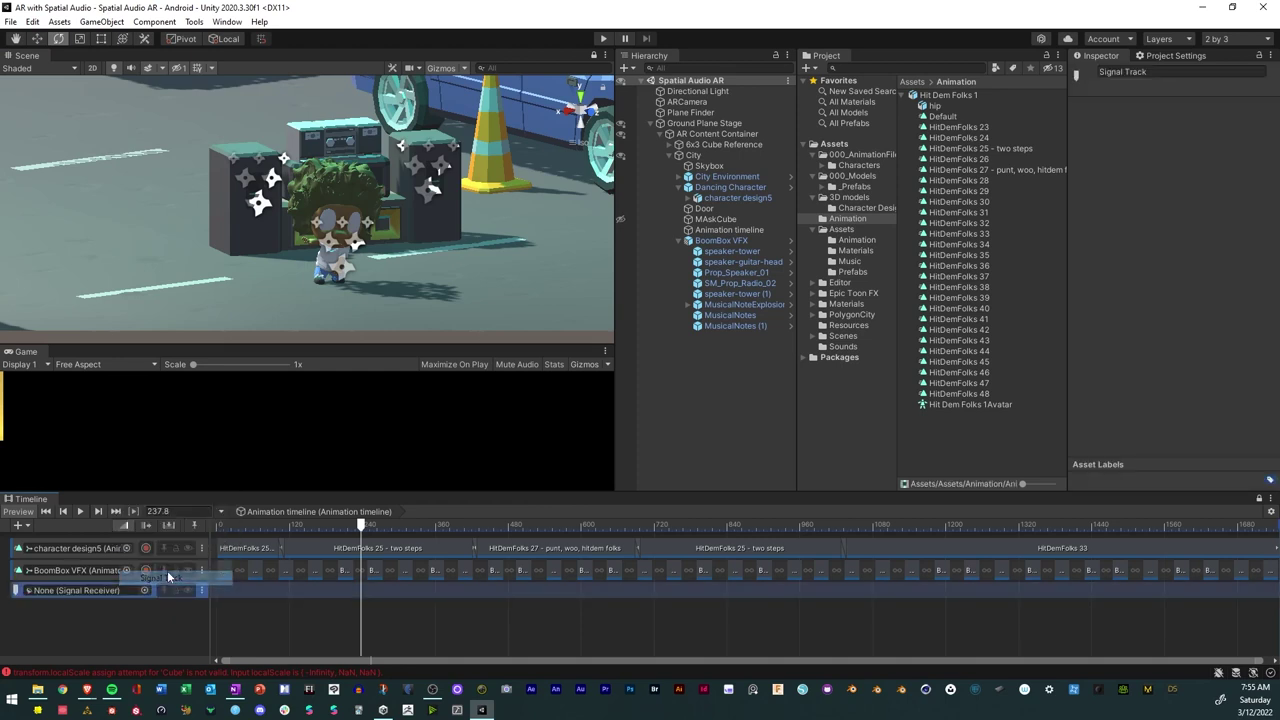
{"action": "right_click", "coordinate": [19, 597]}
{"action": "left_click", "coordinate": [79, 519]}
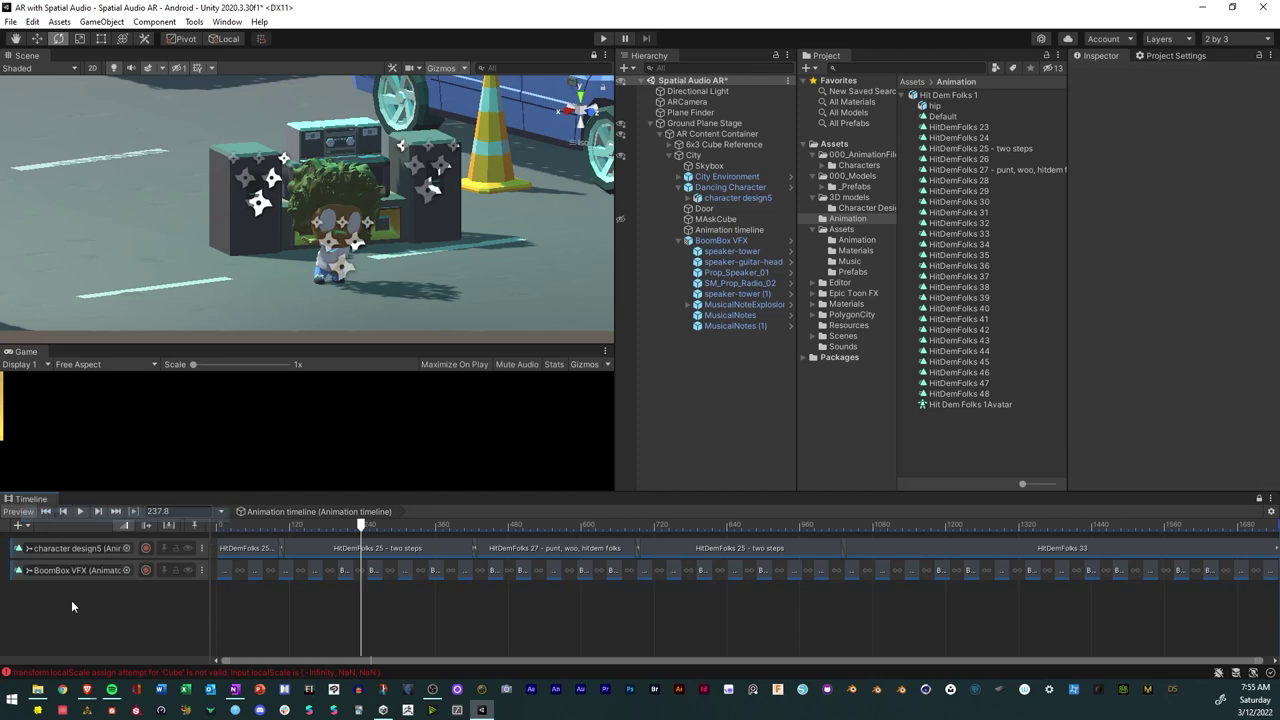
{"action": "right_click", "coordinate": [71, 601]}
{"action": "left_click", "coordinate": [118, 563]}
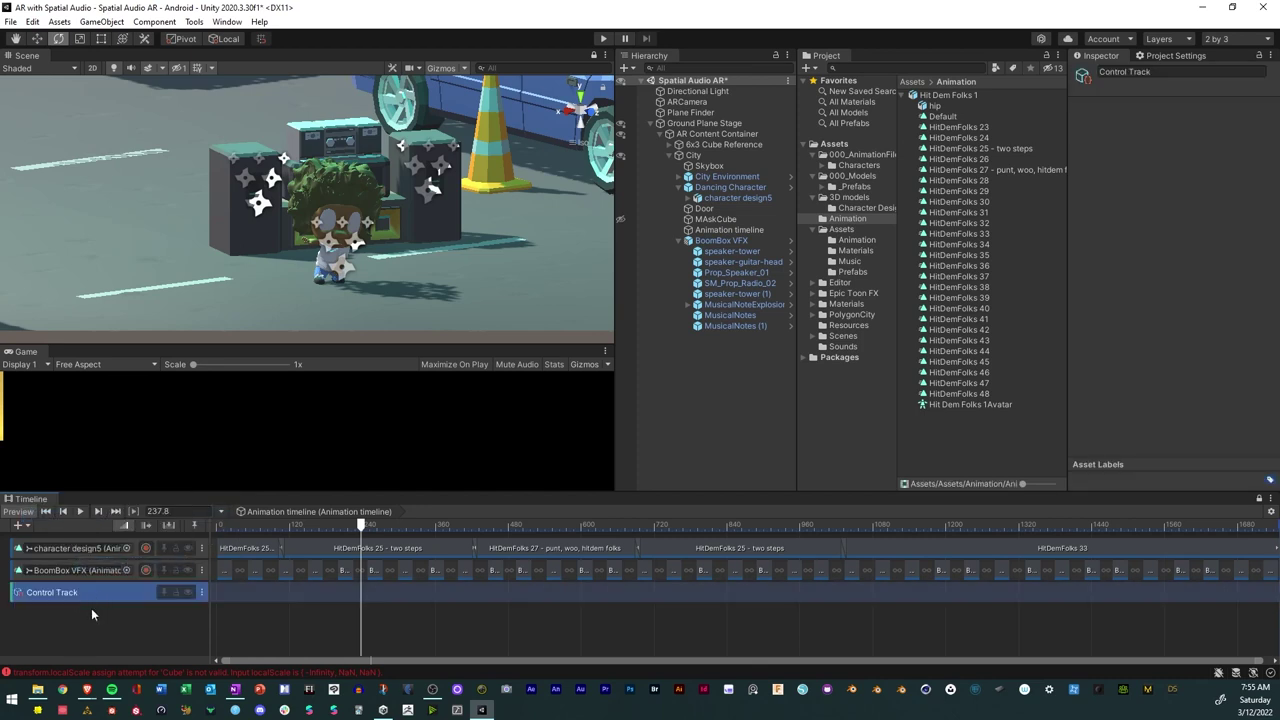
{"action": "right_click", "coordinate": [96, 593]}
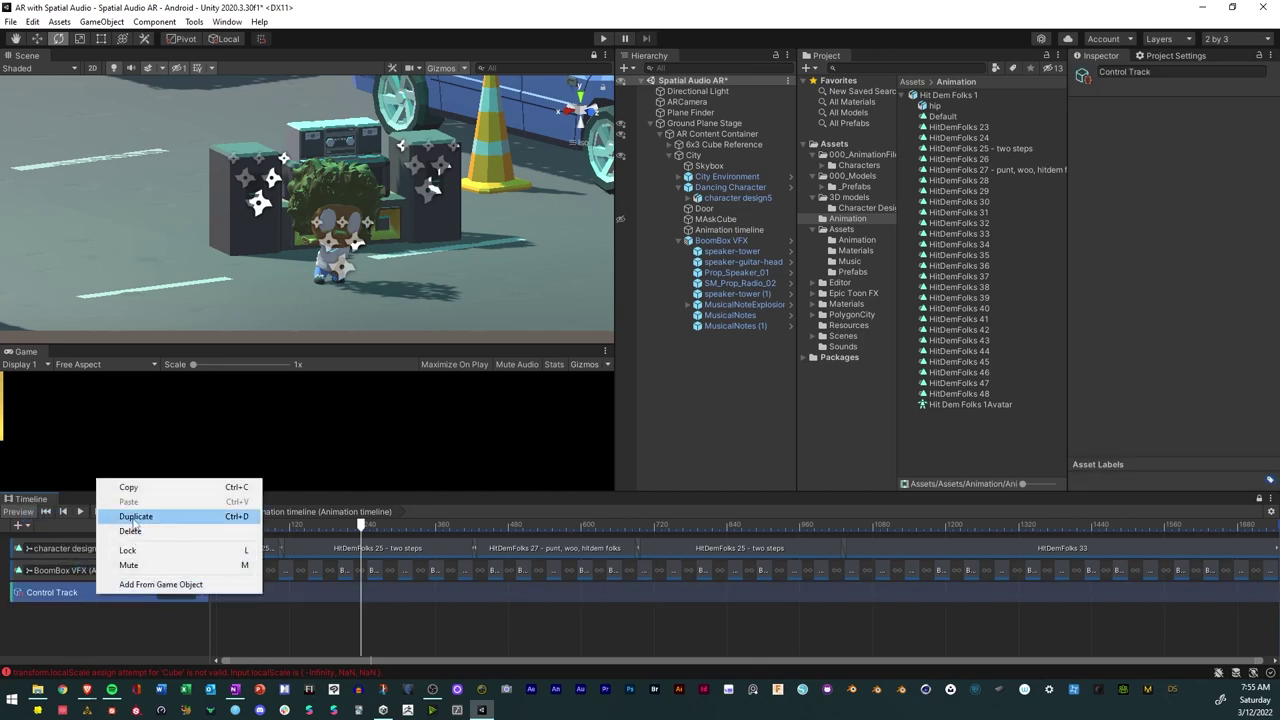
{"action": "left_click", "coordinate": [136, 516]}
{"action": "right_click", "coordinate": [98, 618]}
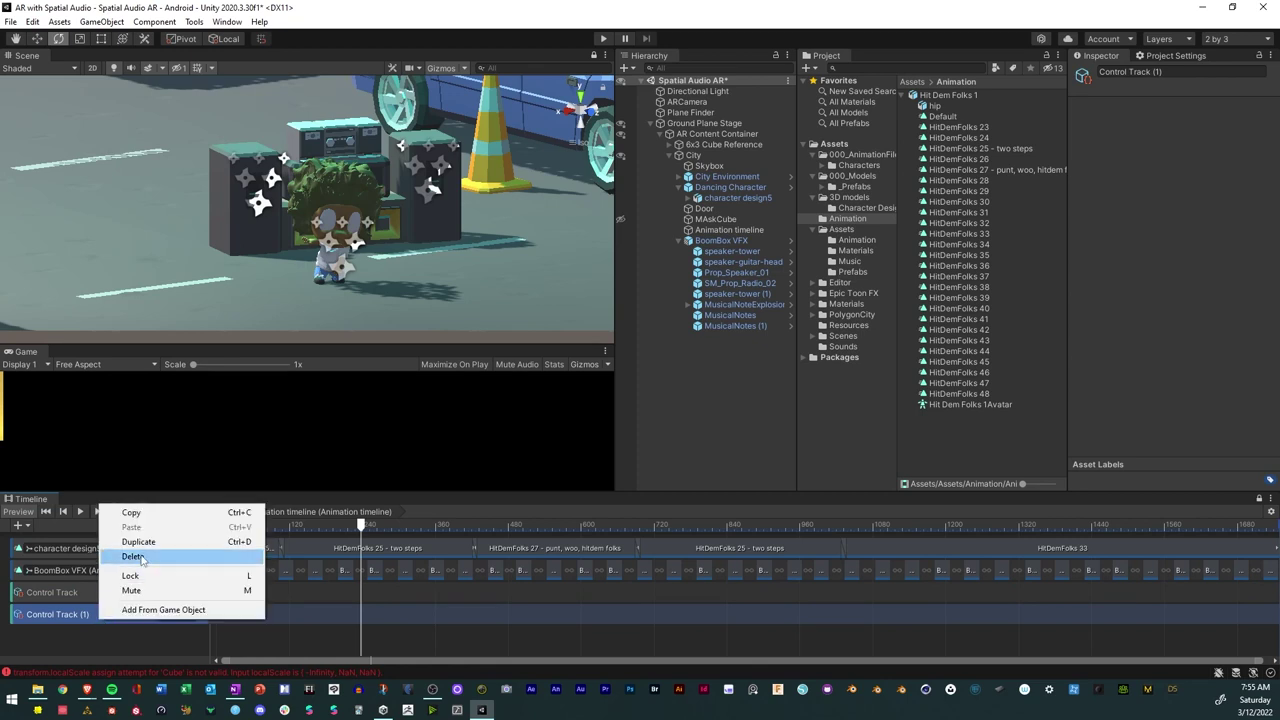
{"action": "left_click", "coordinate": [141, 548]}
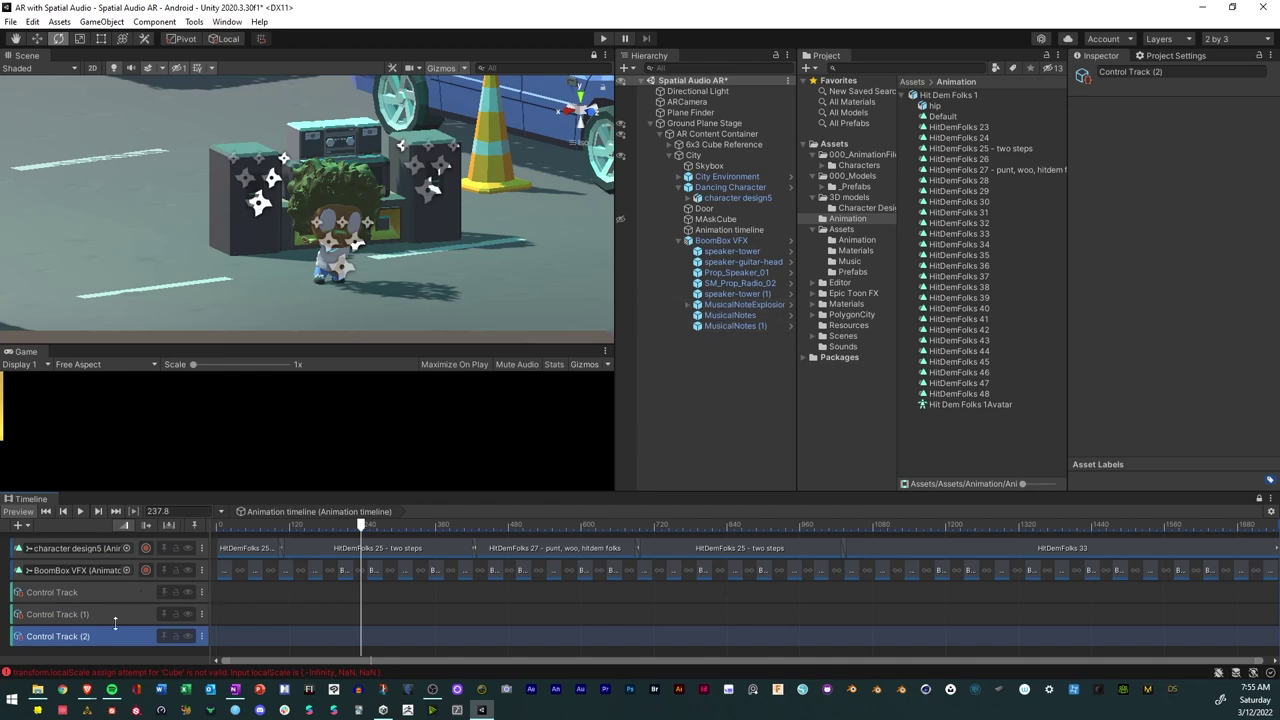
Rename the three control tracks to Musical not 1, Musical Note 2 and Musical Explosion.
{"action": "right_click", "coordinate": [47, 598]}
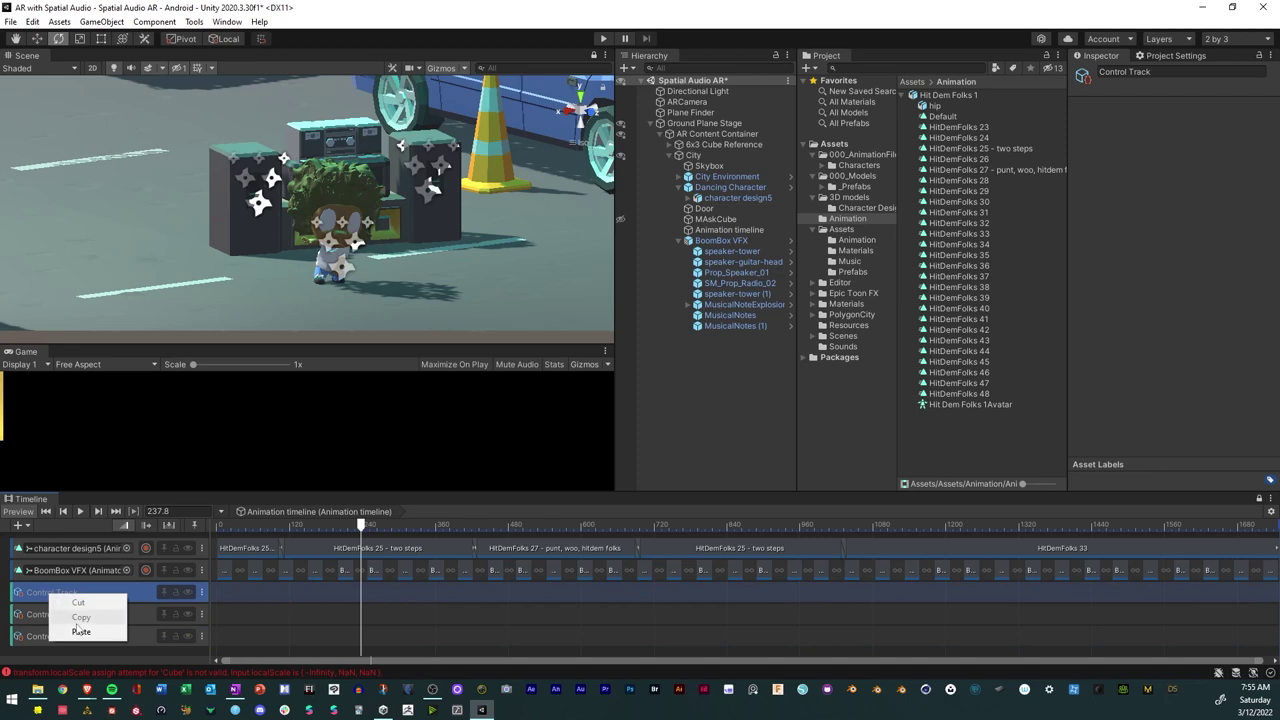
{"action": "left_click", "coordinate": [33, 592]}
{"action": "double_click", "coordinate": [33, 592]}
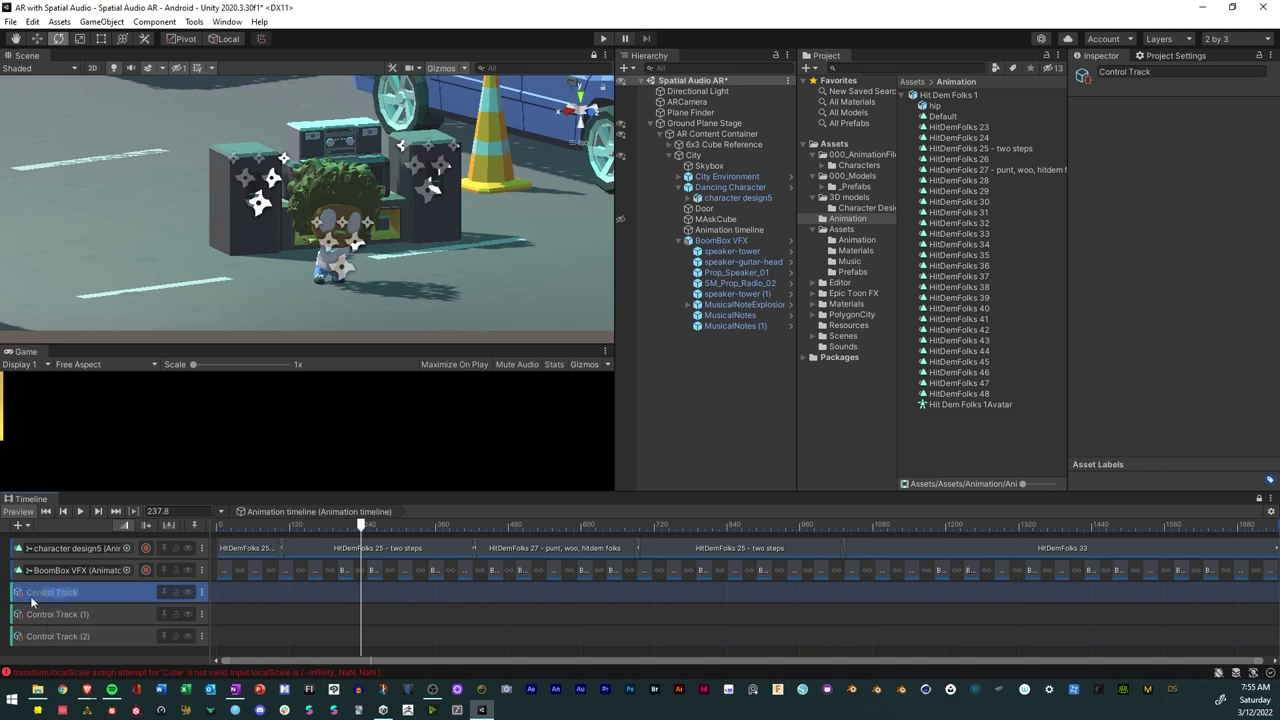
{"action": "type", "text": "Musical not 1"}
{"action": "key", "text": "Return"}
{"action": "left_click_drag", "start_coordinate": [86, 614], "coordinate": [3, 622]}
{"action": "type", "text": "Musical N"}
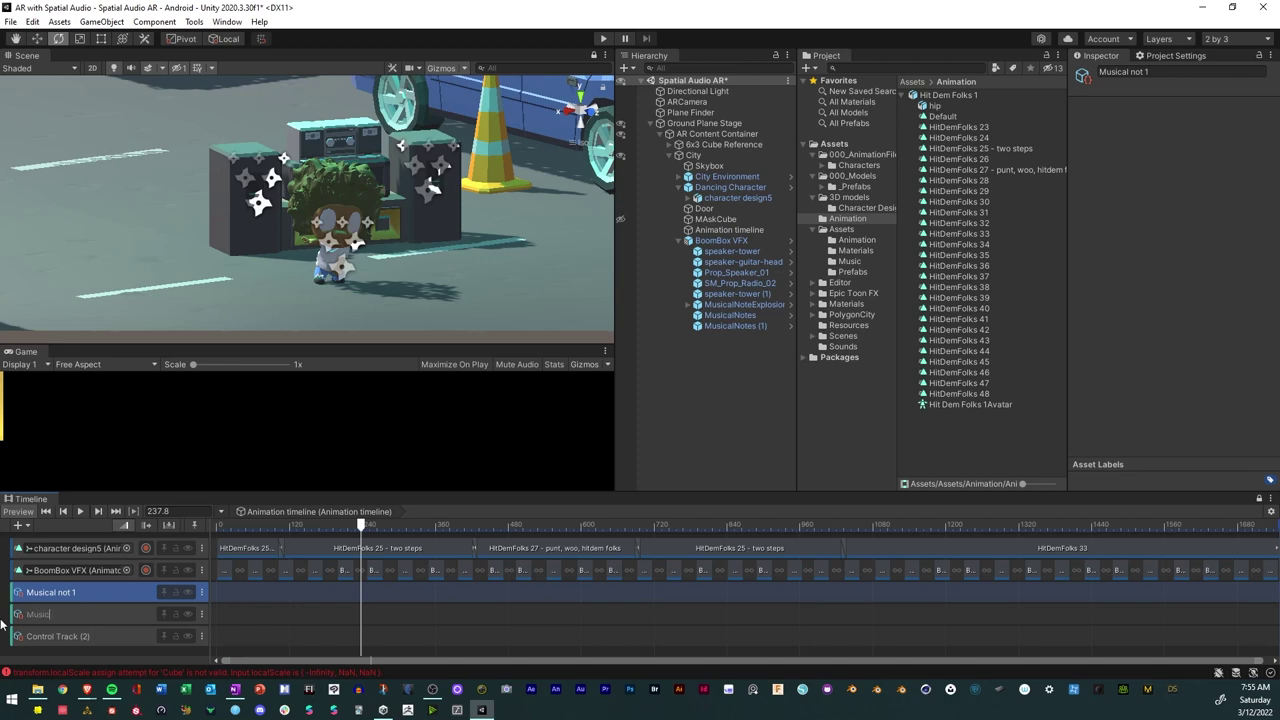
{"action": "type", "text": "ote 2"}
{"action": "double_click", "coordinate": [80, 636]}
{"action": "left_click_drag", "start_coordinate": [90, 636], "coordinate": [22, 645]}
{"action": "type", "text": "Musical Expluasion"}
{"action": "key", "text": "BackSpace"}
{"action": "key", "text": "BackSpace"}
{"action": "key", "text": "BackSpace"}
{"action": "key", "text": "BackSpace"}
{"action": "key", "text": "BackSpace"}
{"action": "key", "text": "BackSpace"}
{"action": "type", "text": "osion"}
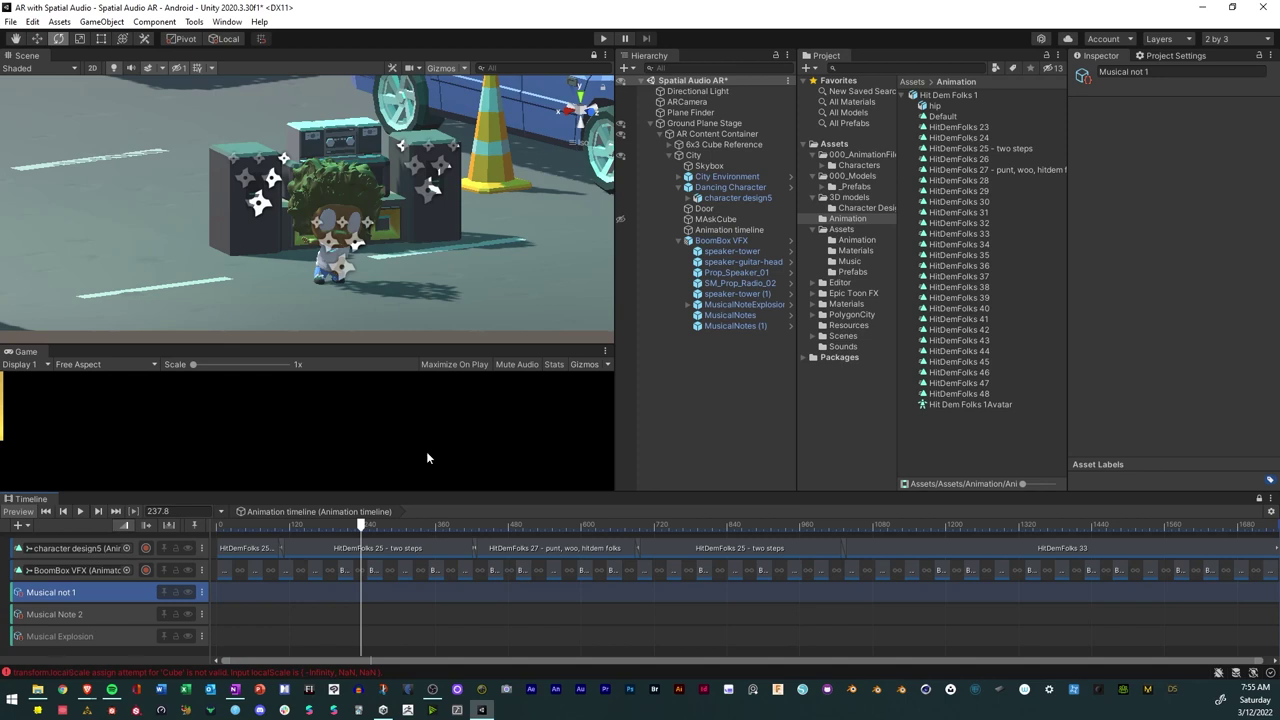
Place MusicalNotes as a clip on the Musical not 1 track and scrub to preview the note particles.
{"action": "left_click", "coordinate": [688, 304]}
{"action": "left_click", "coordinate": [688, 305]}
{"action": "left_click_drag", "start_coordinate": [397, 466], "coordinate": [226, 600]}
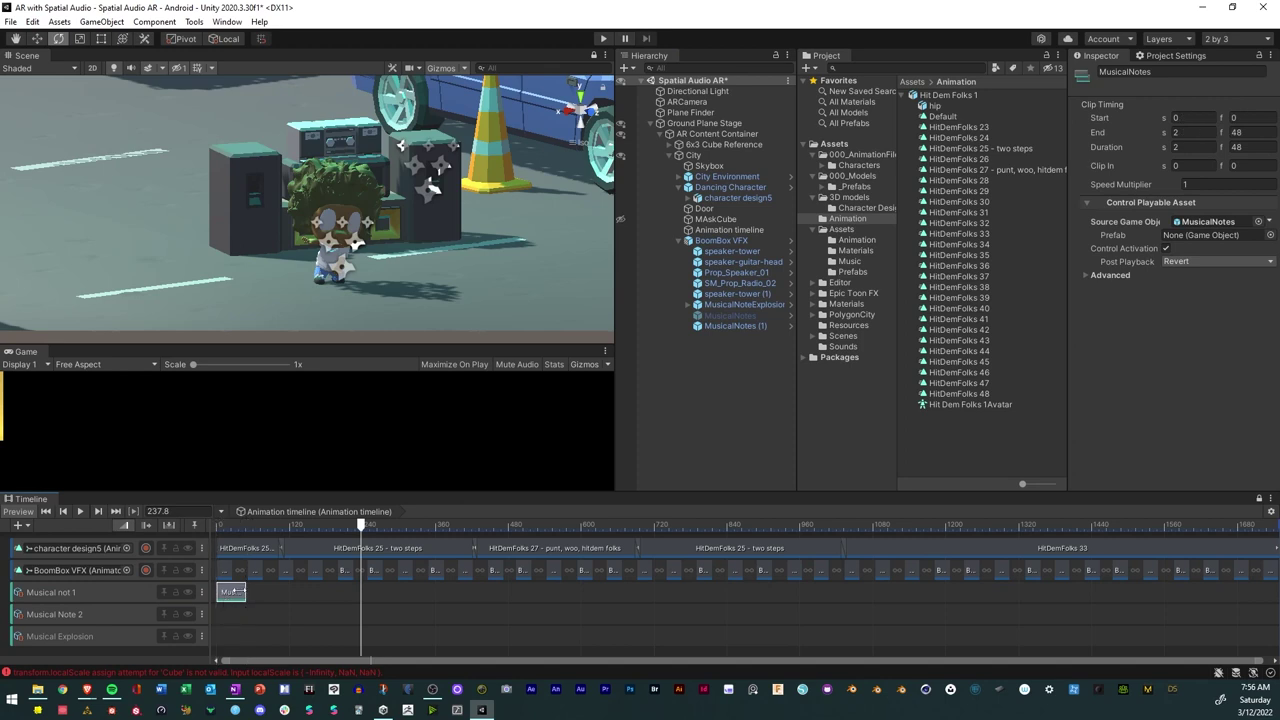
{"action": "mouse_move", "coordinate": [226, 527]}
{"action": "left_mouse_down"}
{"action": "mouse_move", "coordinate": [206, 526]}
{"action": "mouse_move", "coordinate": [251, 529]}
{"action": "left_mouse_up"}
{"action": "scroll", "coordinate": [208, 247], "scroll_direction": "down", "scroll_amount": 5}
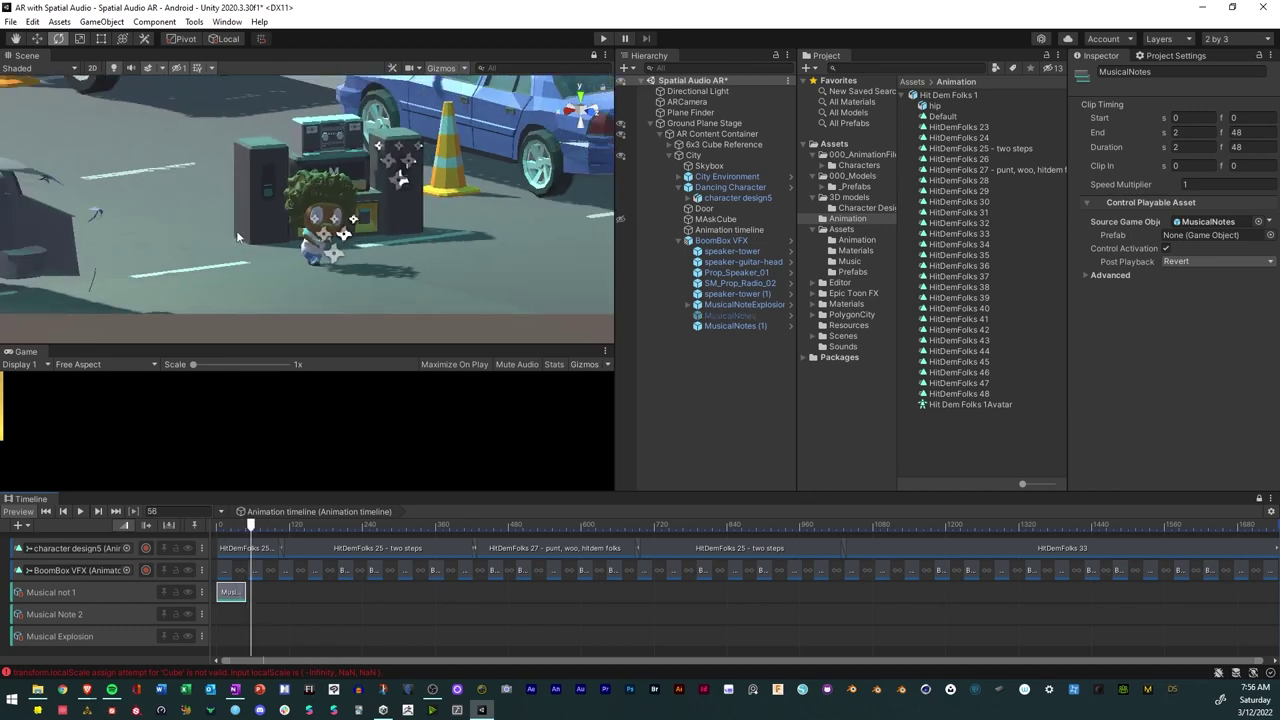
{"action": "left_click_drag", "start_coordinate": [245, 526], "coordinate": [1216, 616]}
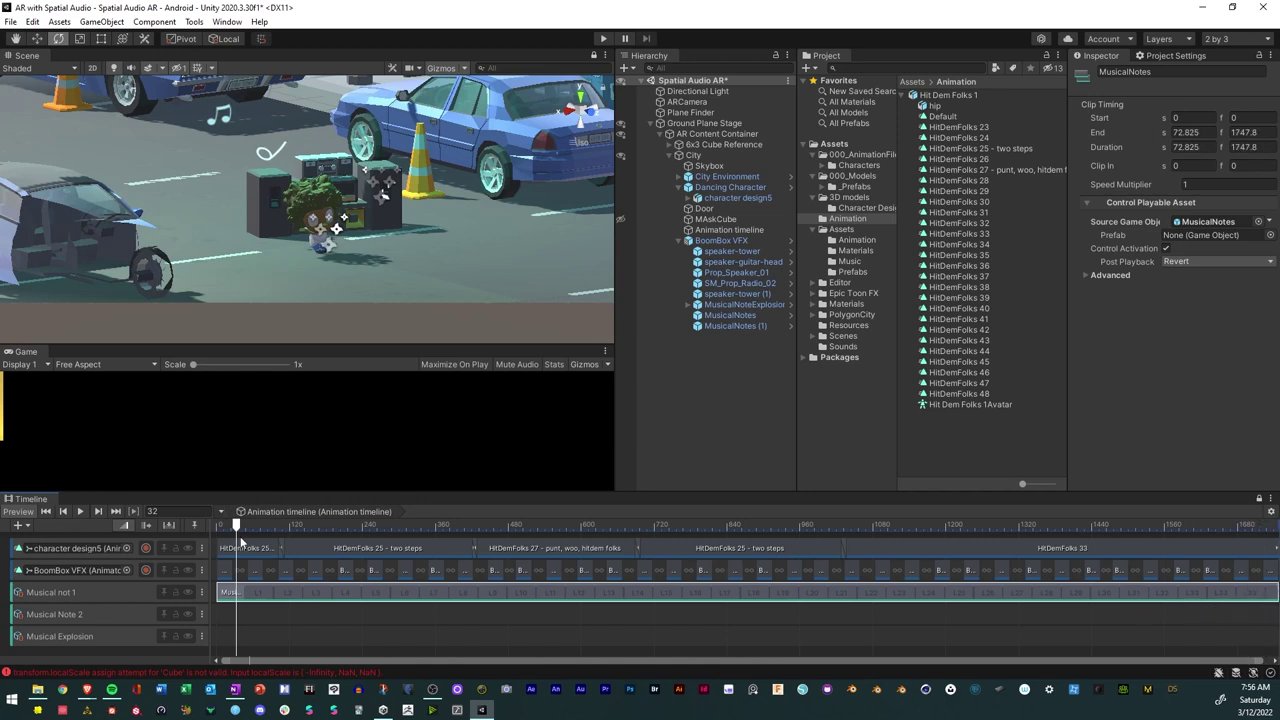
Add a MusicalNotes (1) clip to the Musical Note 2 track, lengthen it, and preview it.
{"action": "left_click_drag", "start_coordinate": [237, 526], "coordinate": [937, 556]}
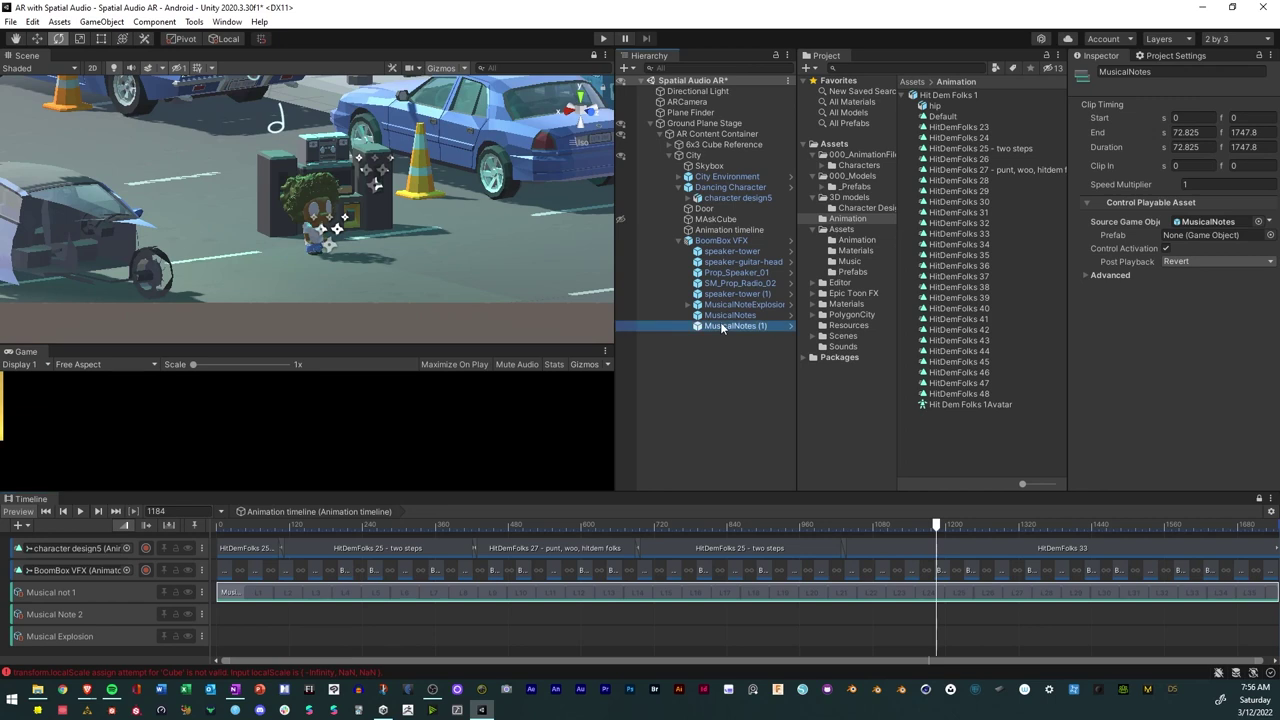
{"action": "left_click_drag", "start_coordinate": [467, 514], "coordinate": [764, 628]}
{"action": "left_click_drag", "start_coordinate": [220, 527], "coordinate": [309, 536]}
{"action": "left_click_drag", "start_coordinate": [333, 533], "coordinate": [388, 530]}
{"action": "left_click_drag", "start_coordinate": [763, 617], "coordinate": [1276, 632]}
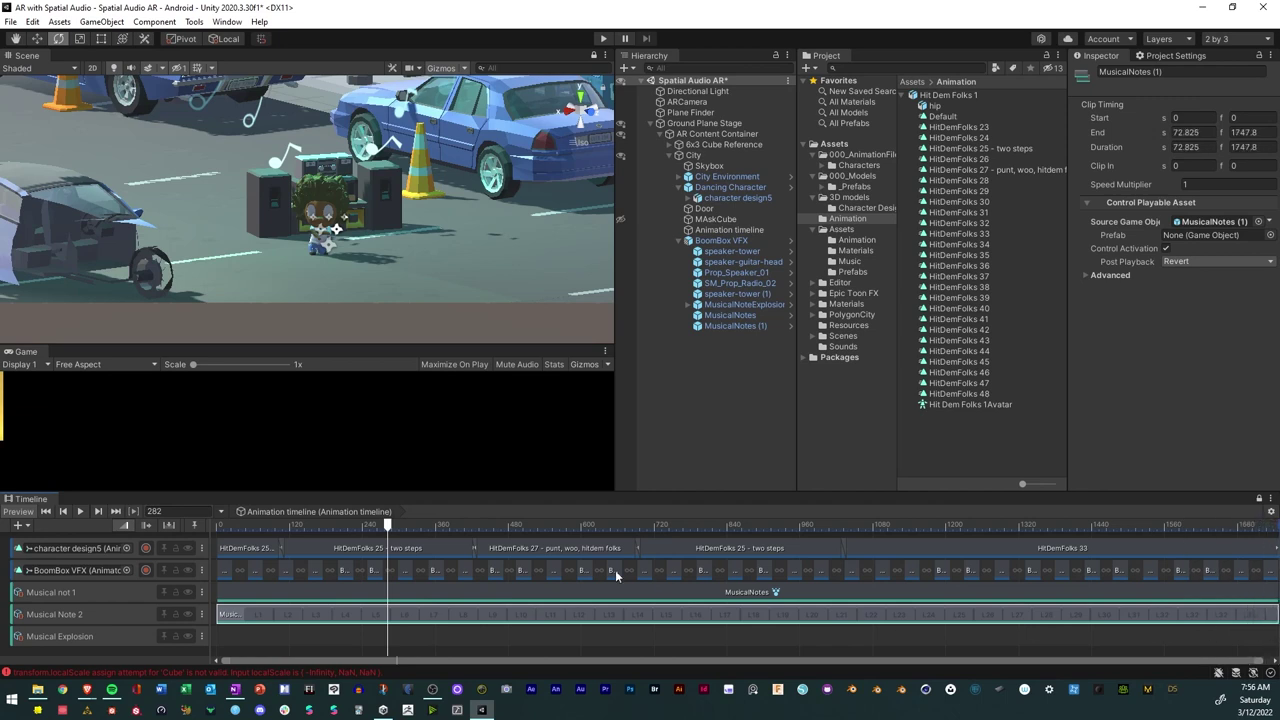
{"action": "left_click_drag", "start_coordinate": [388, 523], "coordinate": [230, 518]}
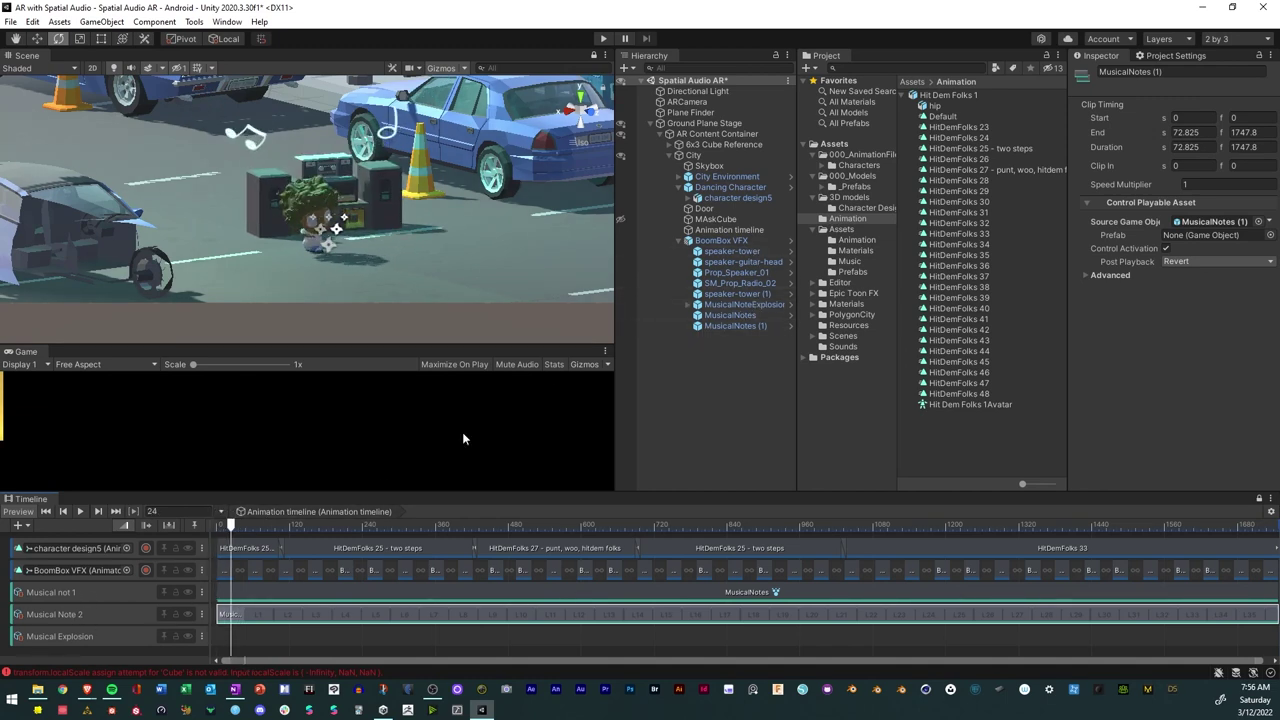
Move the Musical Explosion track to the top of the track list.
{"action": "double_click", "coordinate": [110, 637]}
{"action": "left_click", "coordinate": [112, 638]}
{"action": "key", "text": "ctrl+a"}
{"action": "left_click_drag", "start_coordinate": [14, 637], "coordinate": [16, 592]}
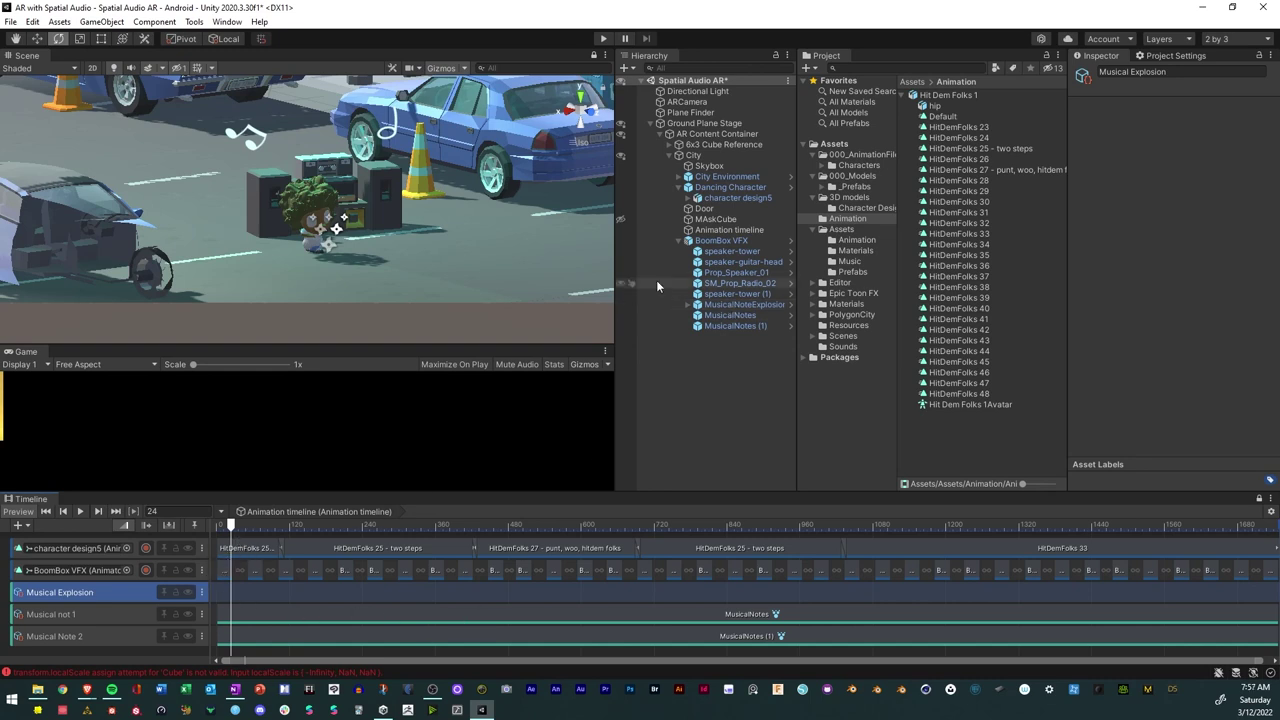
Place a MusicalNoteExplosion clip at frame 0 on Musical Explosion, trimmed to 26.8 frames (1.117 s).
{"action": "left_click_drag", "start_coordinate": [476, 471], "coordinate": [237, 598]}
{"action": "left_click", "coordinate": [230, 520]}
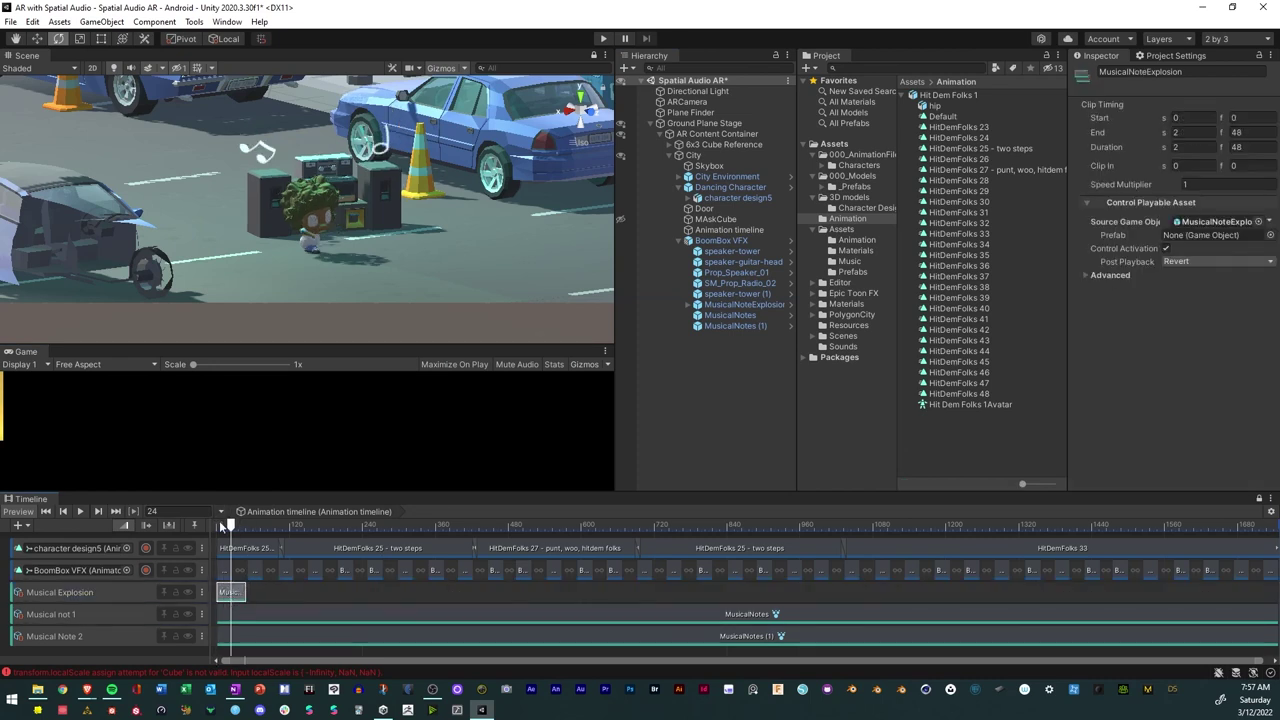
{"action": "mouse_move", "coordinate": [230, 522]}
{"action": "left_mouse_down"}
{"action": "mouse_move", "coordinate": [204, 525]}
{"action": "mouse_move", "coordinate": [248, 530]}
{"action": "mouse_move", "coordinate": [217, 530]}
{"action": "mouse_move", "coordinate": [243, 531]}
{"action": "mouse_move", "coordinate": [217, 531]}
{"action": "mouse_move", "coordinate": [231, 533]}
{"action": "left_mouse_up"}
{"action": "left_click_drag", "start_coordinate": [247, 594], "coordinate": [235, 594]}
{"action": "scroll", "coordinate": [213, 598], "scroll_direction": "up", "scroll_amount": 1}
{"action": "scroll", "coordinate": [244, 584], "scroll_direction": "down", "scroll_amount": 2}
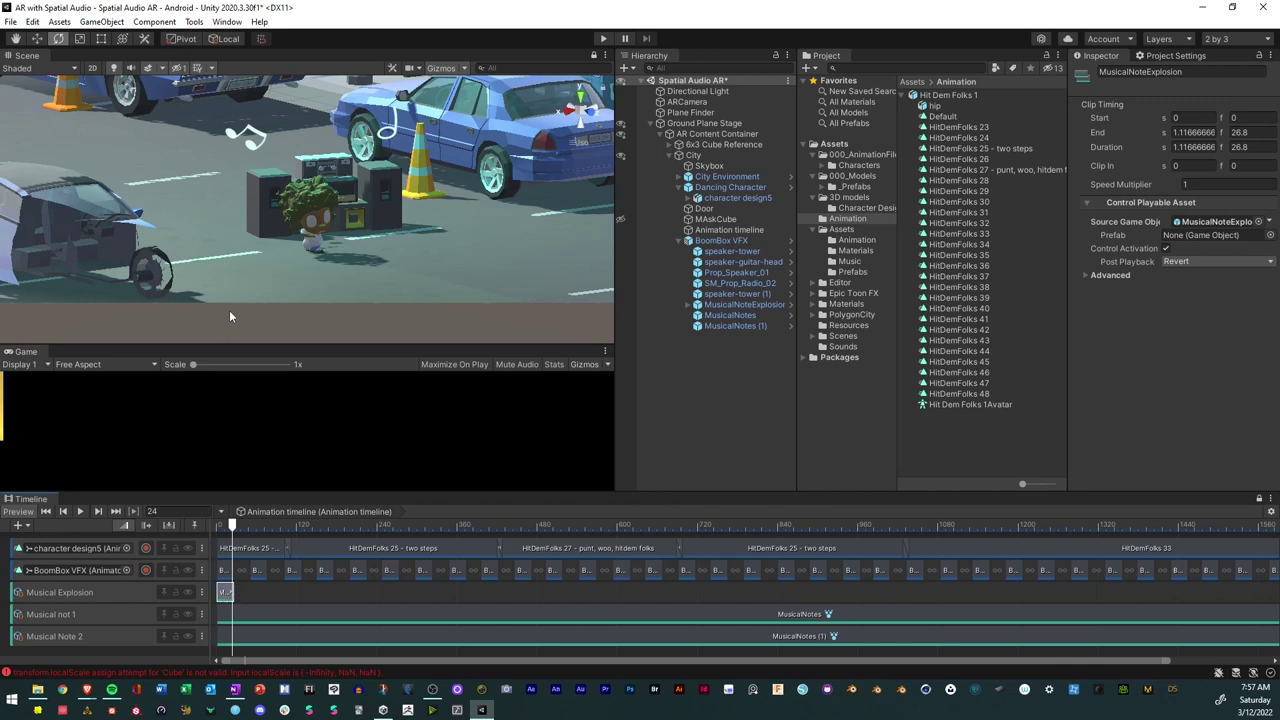
{"action": "scroll", "coordinate": [347, 194], "scroll_direction": "down", "scroll_amount": 8}
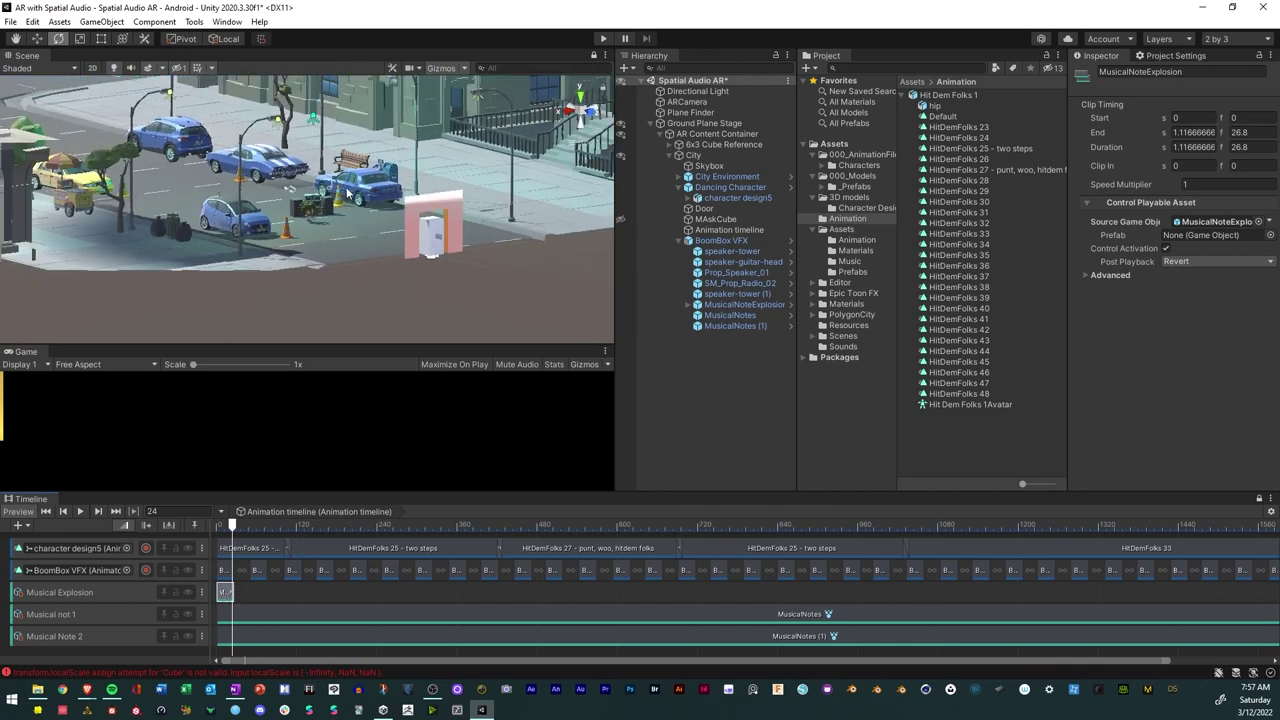
{"action": "scroll", "coordinate": [347, 194], "scroll_direction": "down", "scroll_amount": 2}
{"action": "left_click_drag", "start_coordinate": [229, 526], "coordinate": [201, 520]}
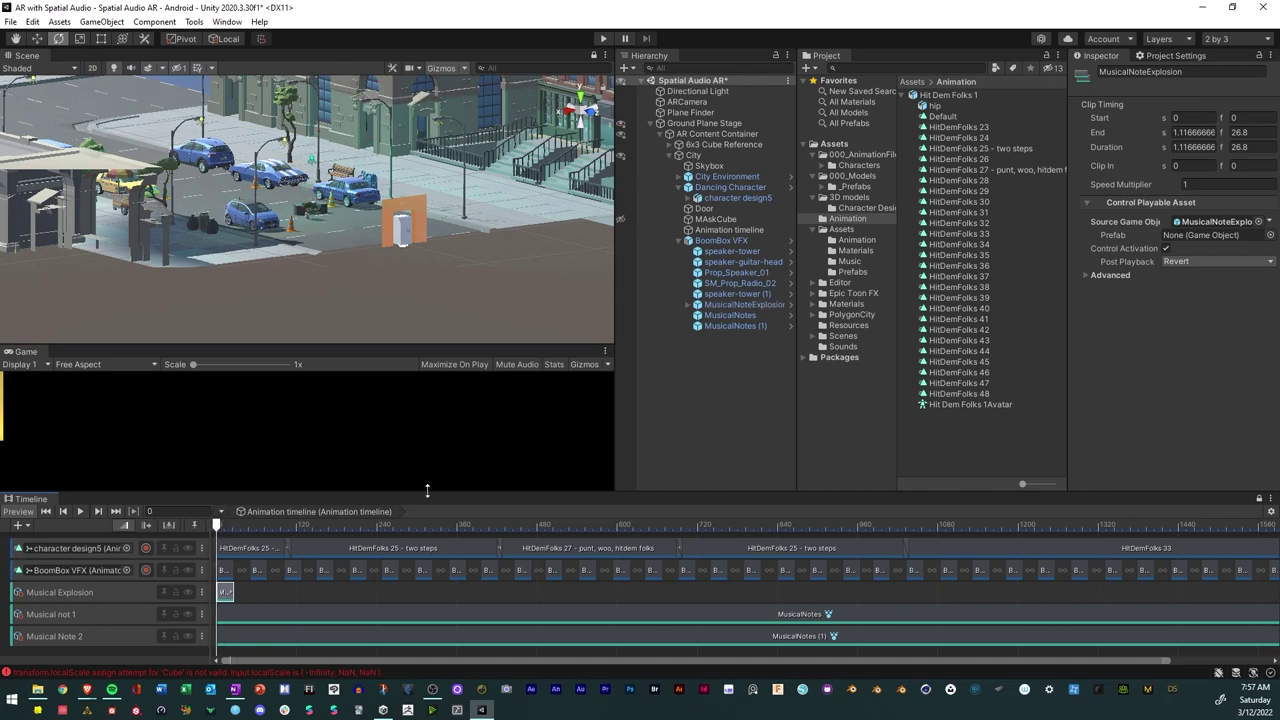
Frame BoomBox VFX in the Scene view and orbit to show the character too.
{"action": "left_click", "coordinate": [716, 244]}
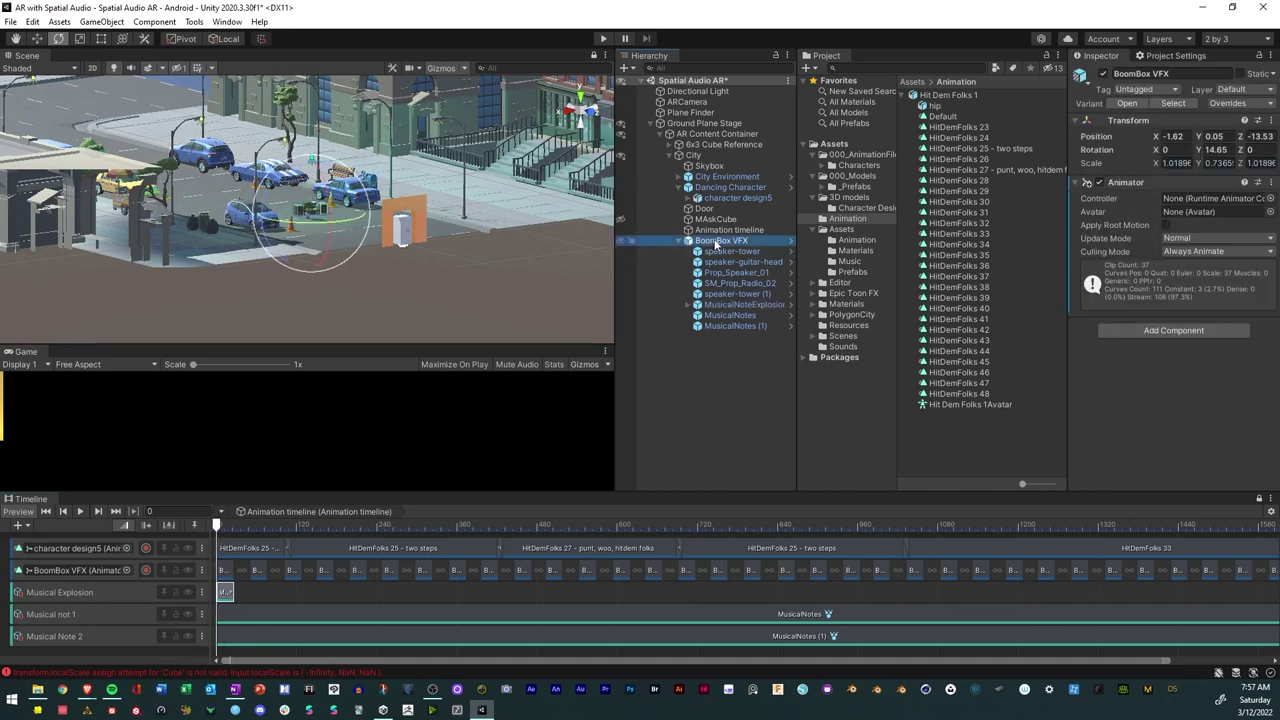
{"action": "key", "text": "f"}
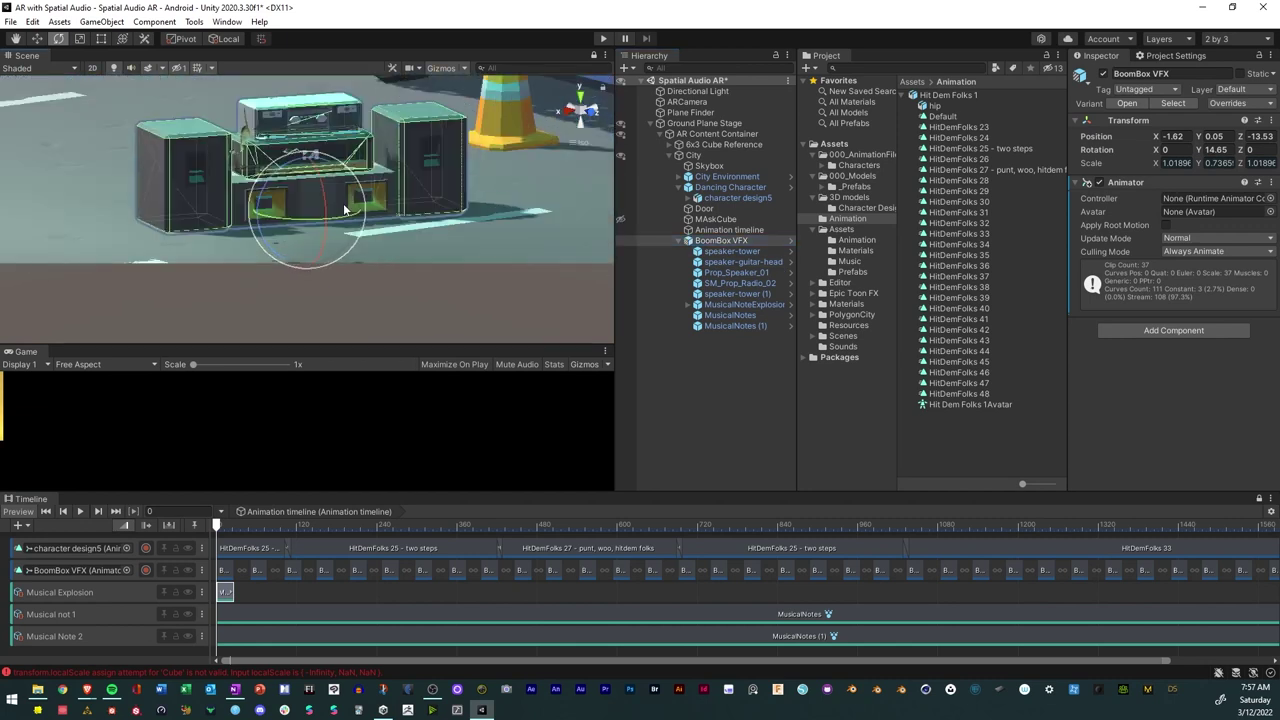
{"action": "scroll", "coordinate": [376, 190], "scroll_direction": "down", "scroll_amount": 3}
{"action": "left_click_drag", "start_coordinate": [376, 190], "coordinate": [267, 202], "text": "alt"}
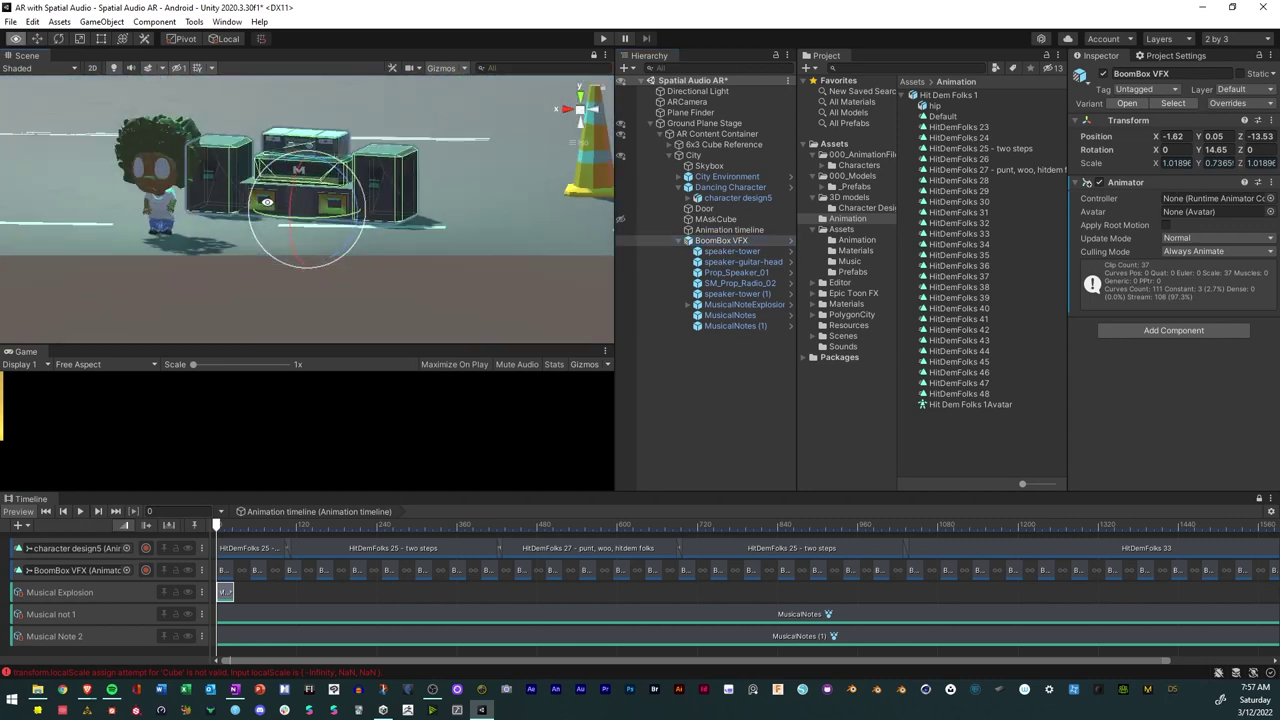
Duplicate the explosion clip so a copy runs from frame 50 to 76.8.
{"action": "left_click", "coordinate": [225, 594]}
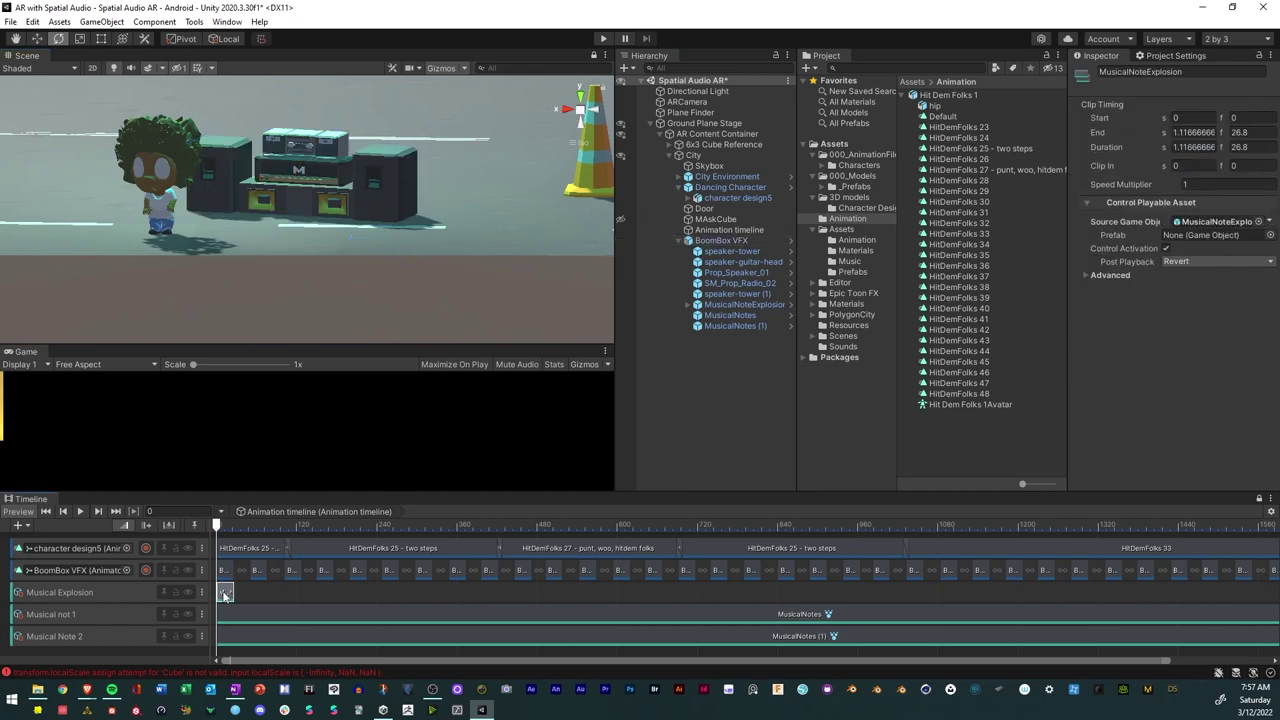
{"action": "left_click_drag", "start_coordinate": [225, 594], "coordinate": [258, 597]}
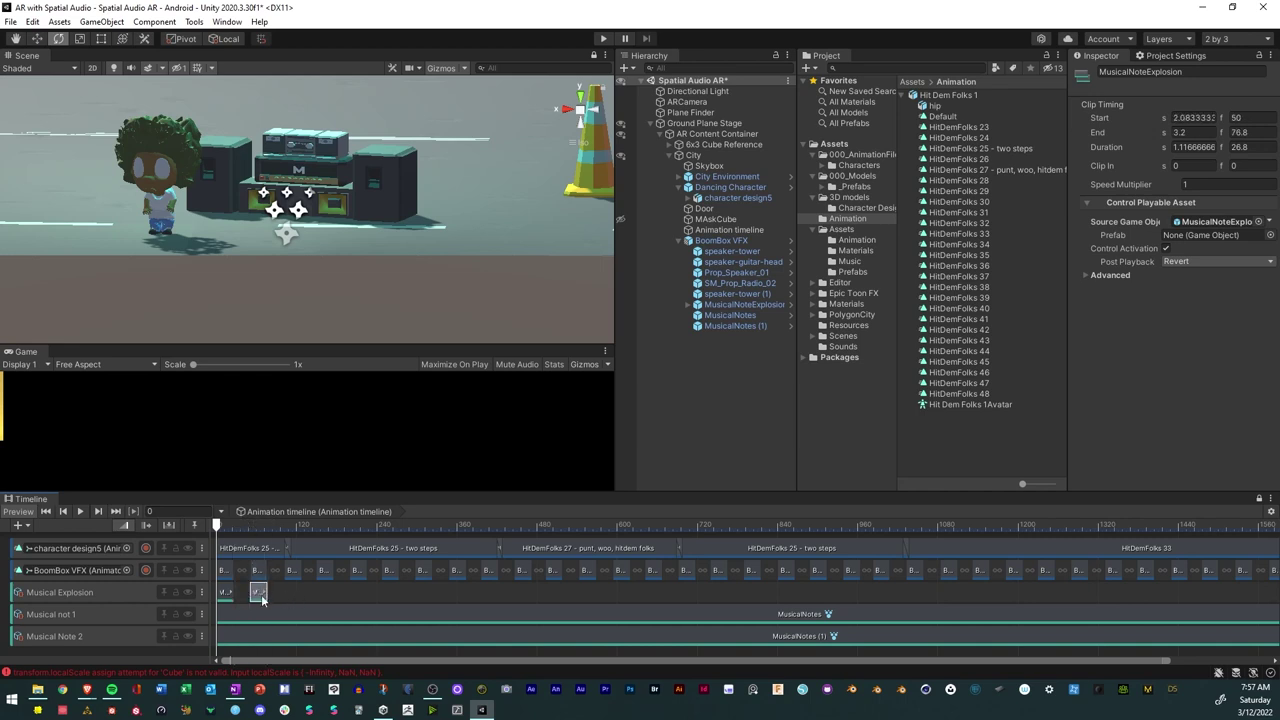
{"action": "scroll", "coordinate": [260, 588], "scroll_direction": "up", "scroll_amount": 3}
{"action": "scroll", "coordinate": [260, 585], "scroll_direction": "up", "scroll_amount": 5}
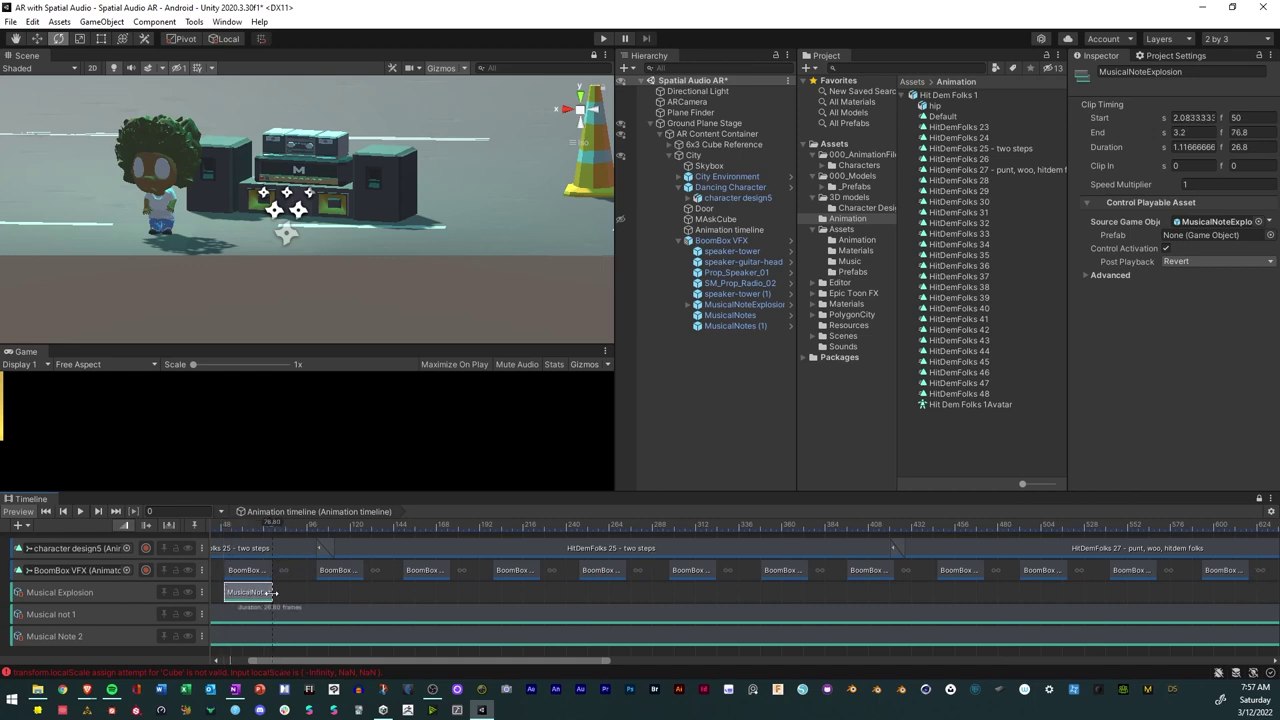
{"action": "scroll", "coordinate": [247, 569], "scroll_direction": "down", "scroll_amount": 5}
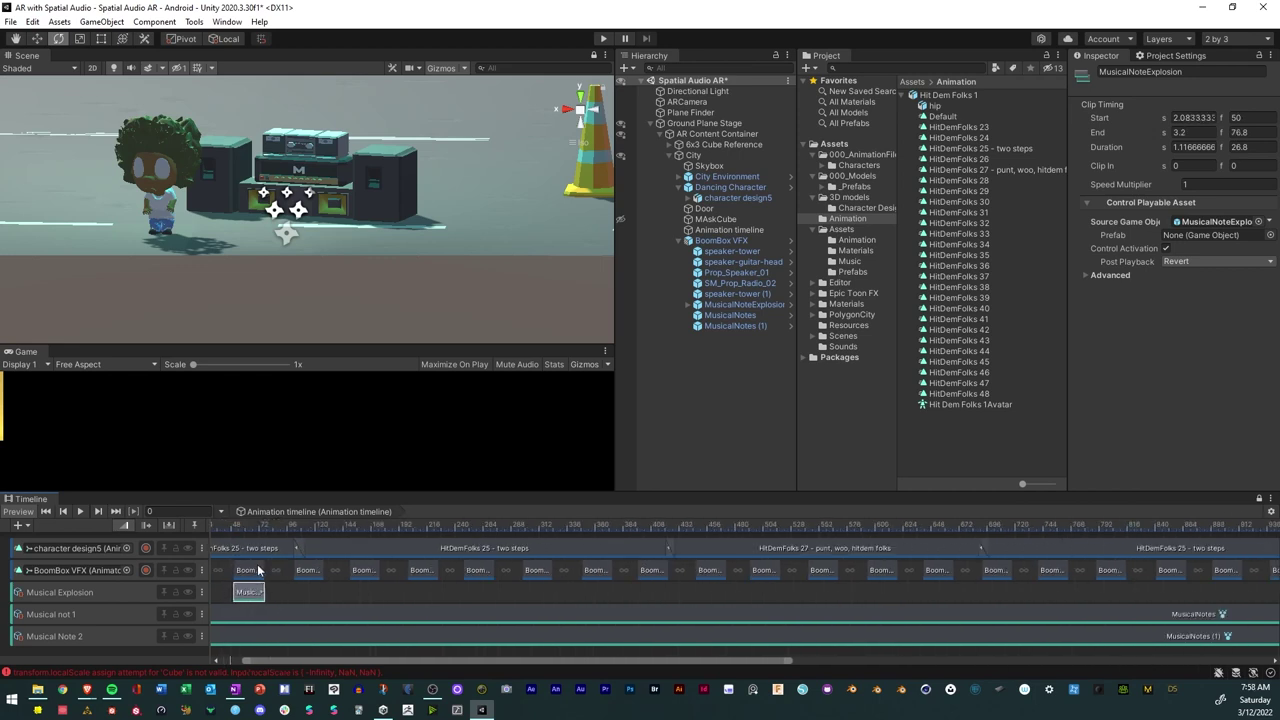
{"action": "left_click", "coordinate": [232, 549]}
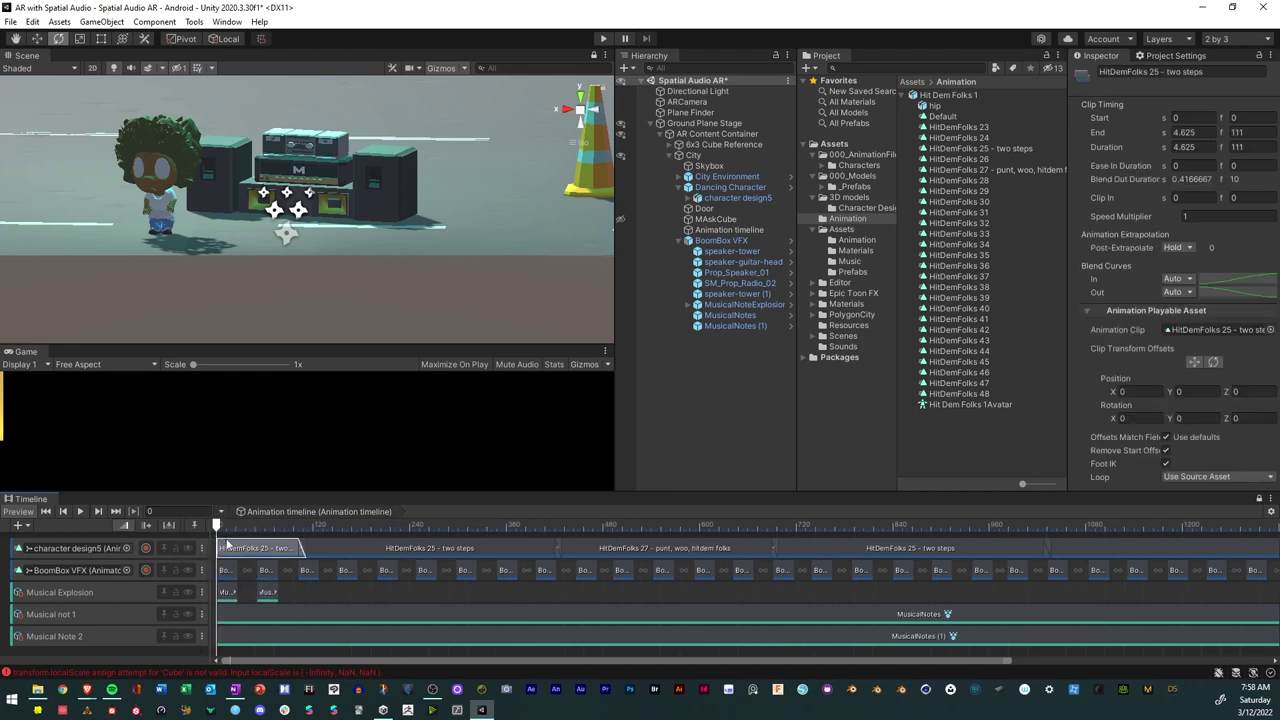
Play the timeline preview while orbiting the scene, then stop it.
{"action": "key", "text": "space"}
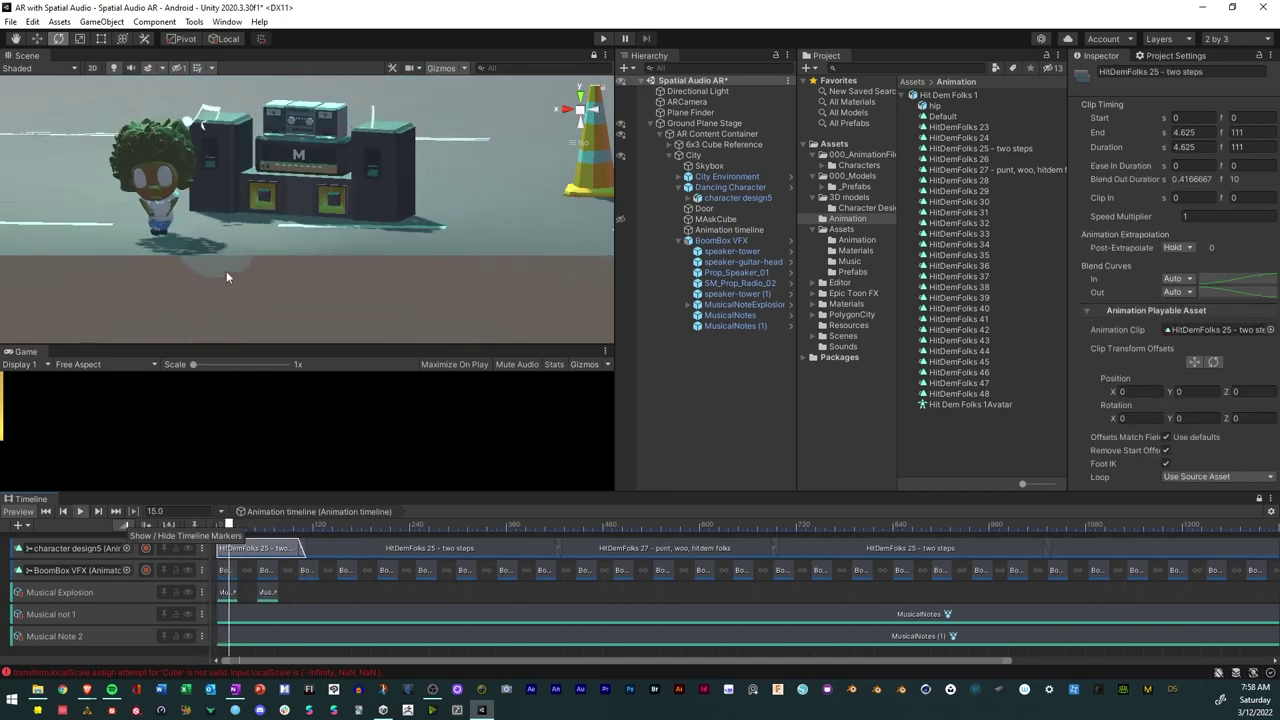
{"action": "left_click_drag", "start_coordinate": [276, 252], "coordinate": [322, 273], "text": "alt"}
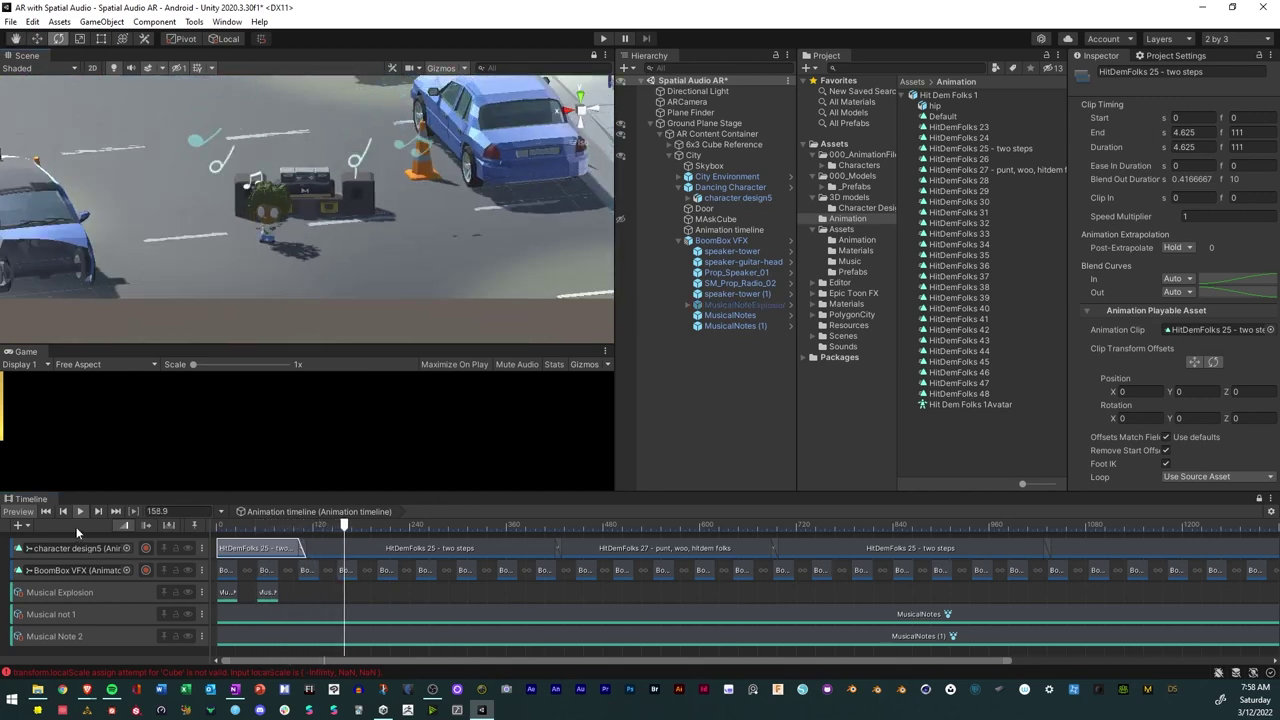
{"action": "key", "text": "space"}
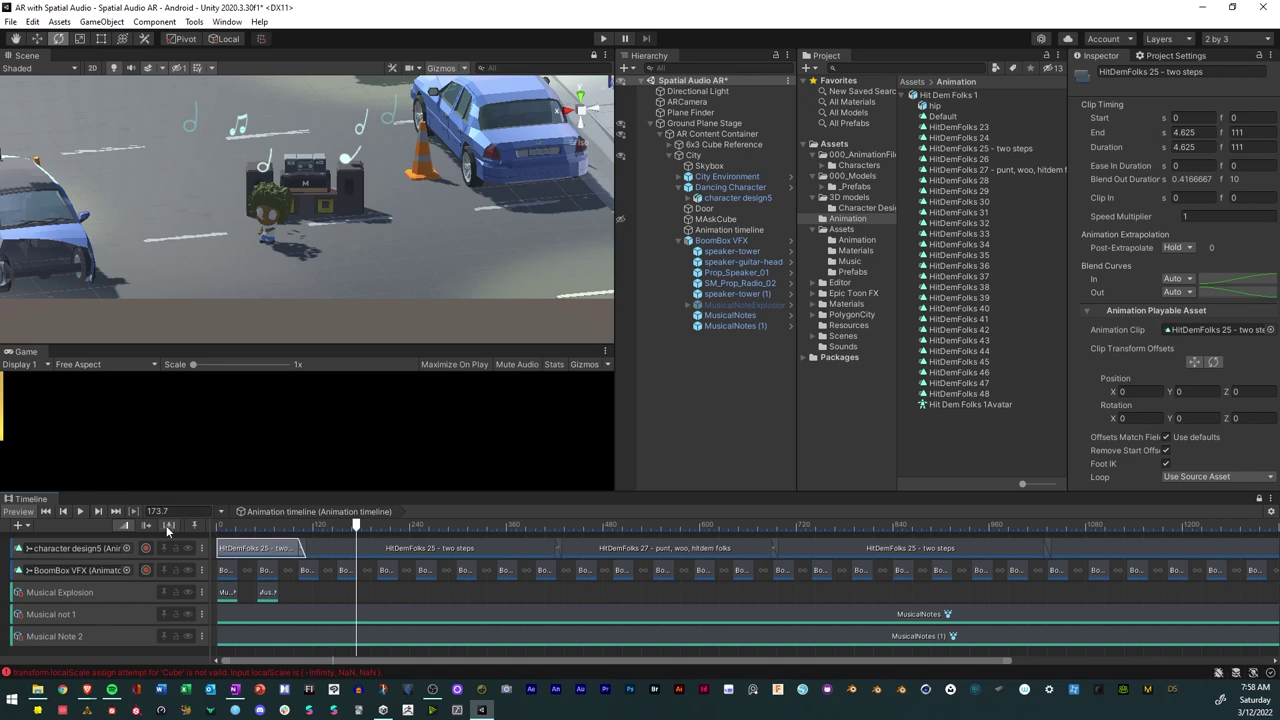
Duplicate both explosion clips with Ctrl+D and move the copies to start at frame 111.
{"action": "left_click", "coordinate": [281, 597]}
{"action": "double_click", "coordinate": [214, 590]}
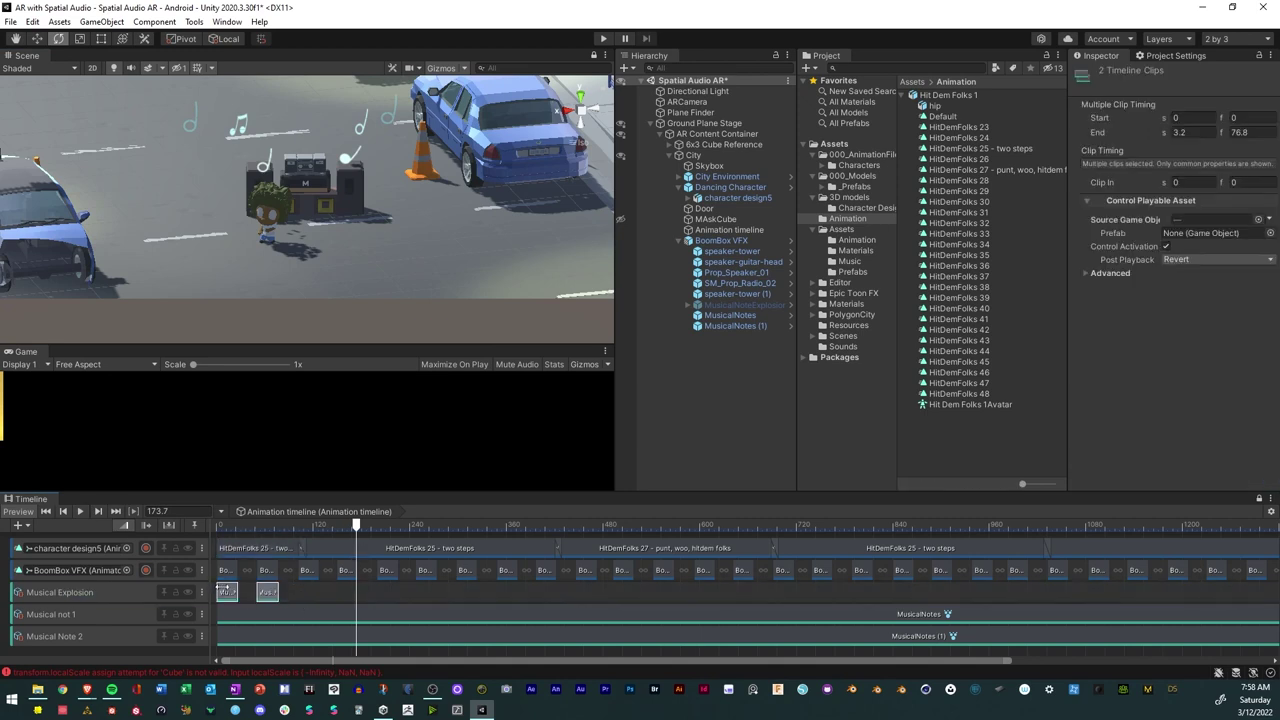
{"action": "key", "text": "ctrl+d"}
{"action": "left_click_drag", "start_coordinate": [290, 595], "coordinate": [309, 596]}
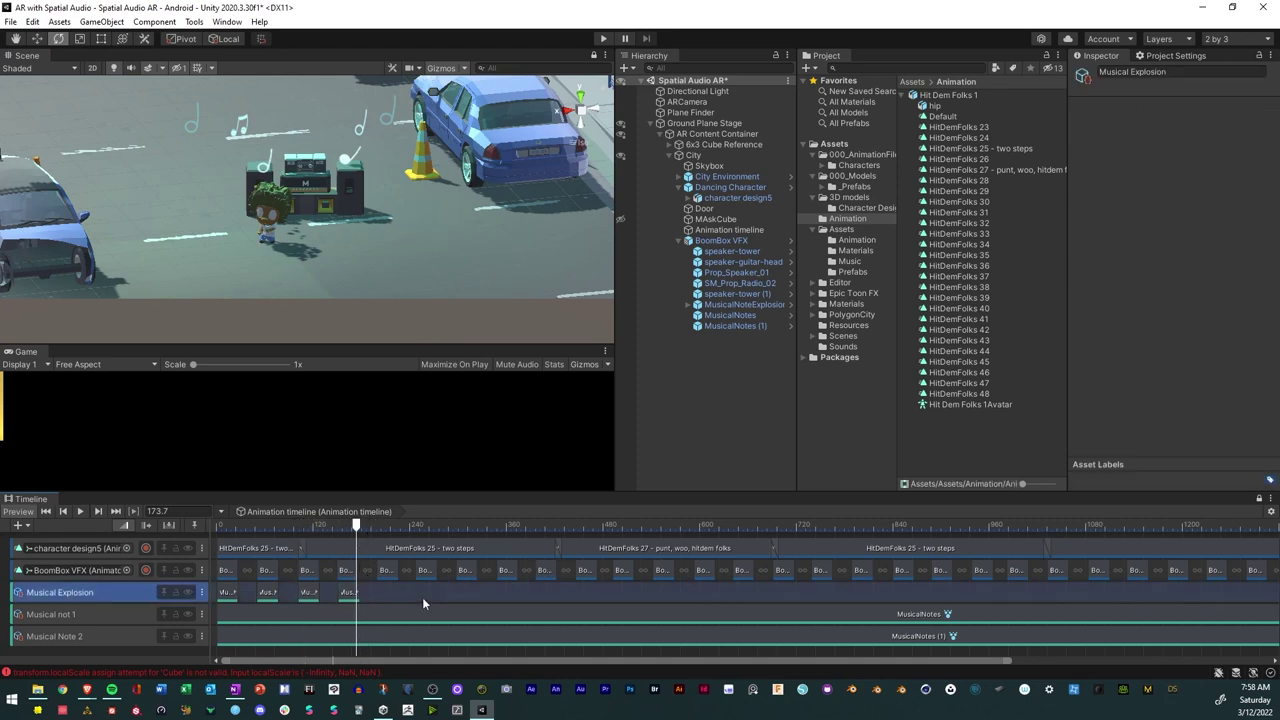
Duplicate the four explosion clips into eight and even out their spacing.
{"action": "left_click_drag", "start_coordinate": [422, 597], "coordinate": [212, 590]}
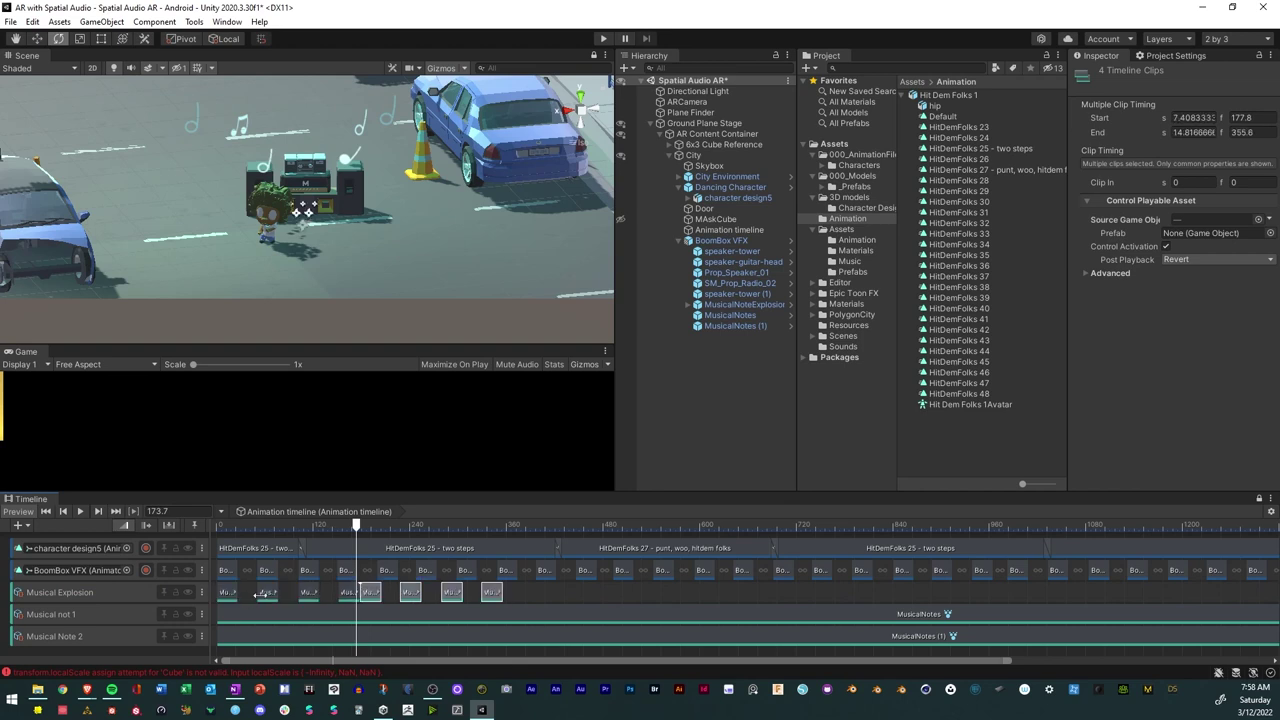
{"action": "key", "text": "ctrl+d"}
{"action": "left_click_drag", "start_coordinate": [386, 593], "coordinate": [389, 593]}
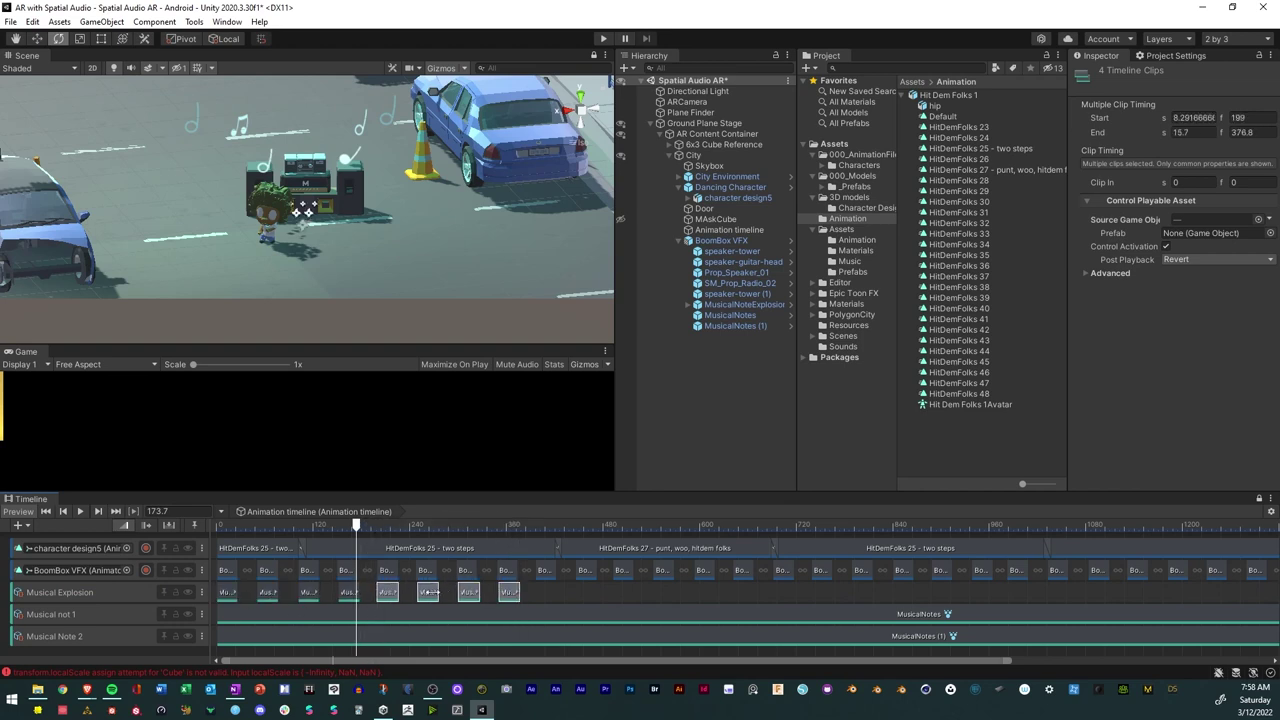
{"action": "left_click", "coordinate": [387, 594]}
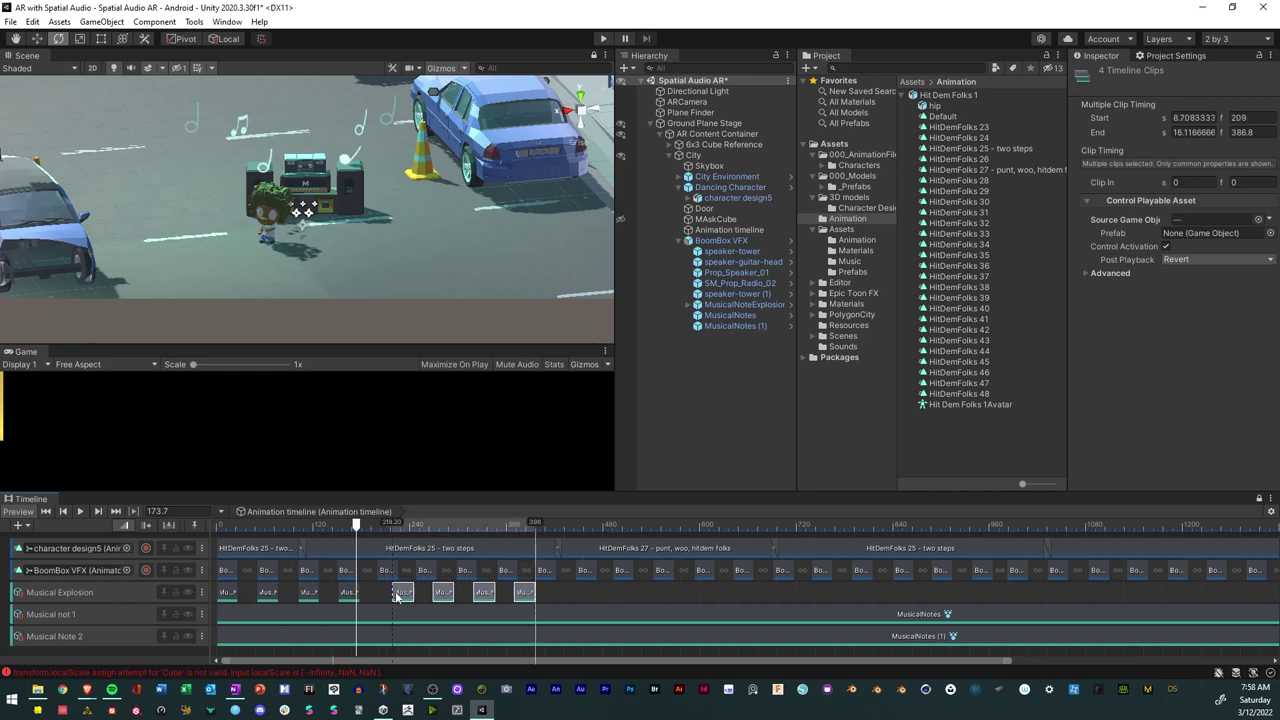
{"action": "left_click_drag", "start_coordinate": [387, 594], "coordinate": [509, 594]}
{"action": "left_click", "coordinate": [427, 594]}
{"action": "left_click", "coordinate": [467, 594]}
{"action": "left_click", "coordinate": [509, 594]}
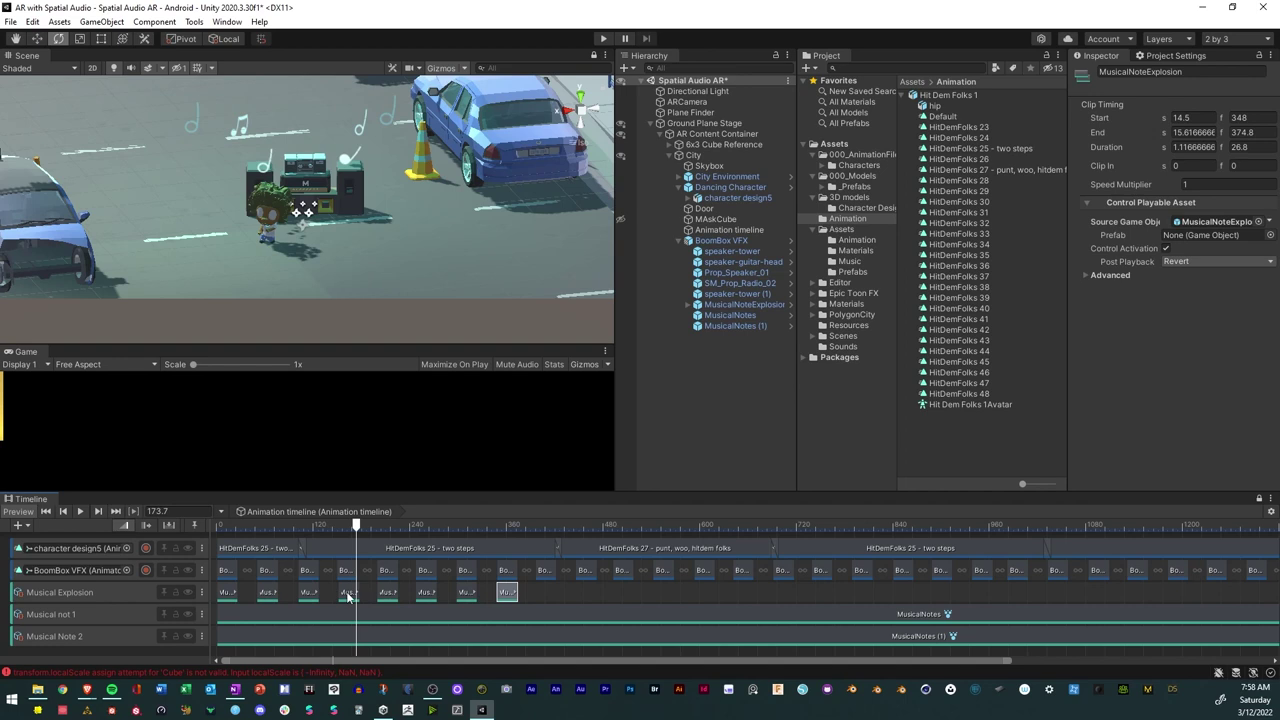
{"action": "left_click", "coordinate": [349, 594]}
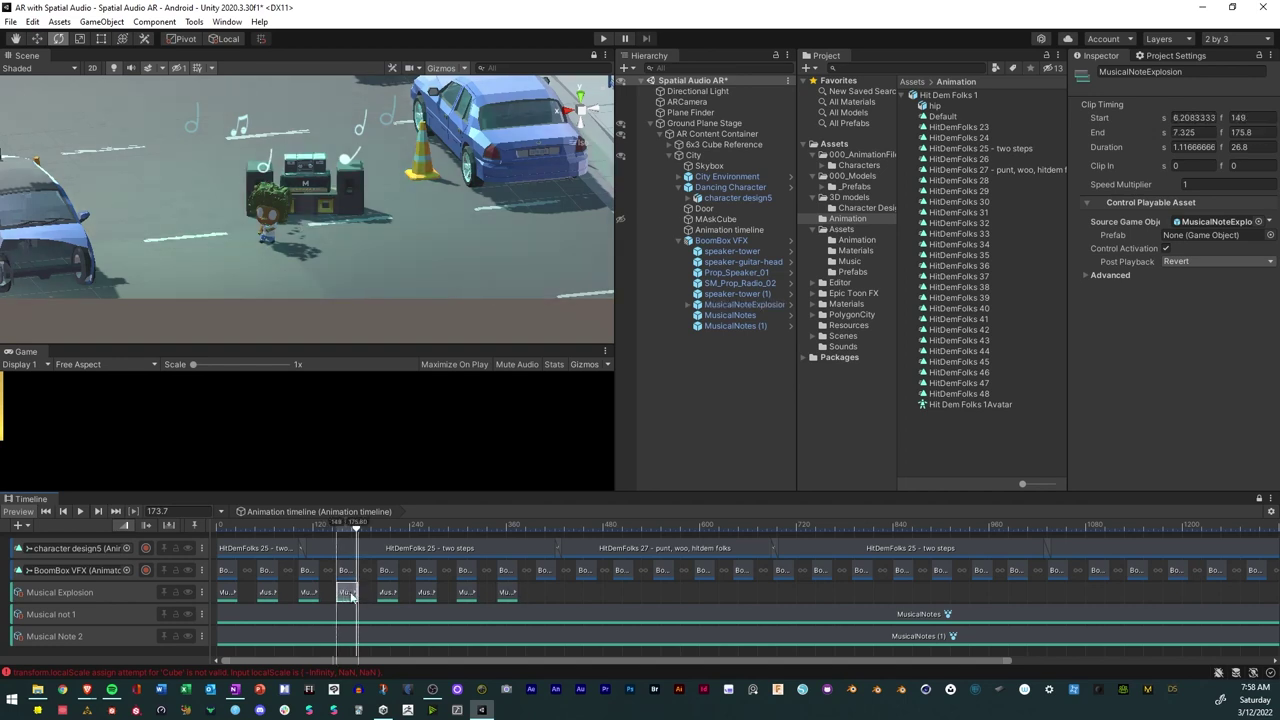
{"action": "left_click_drag", "start_coordinate": [351, 597], "coordinate": [351, 593]}
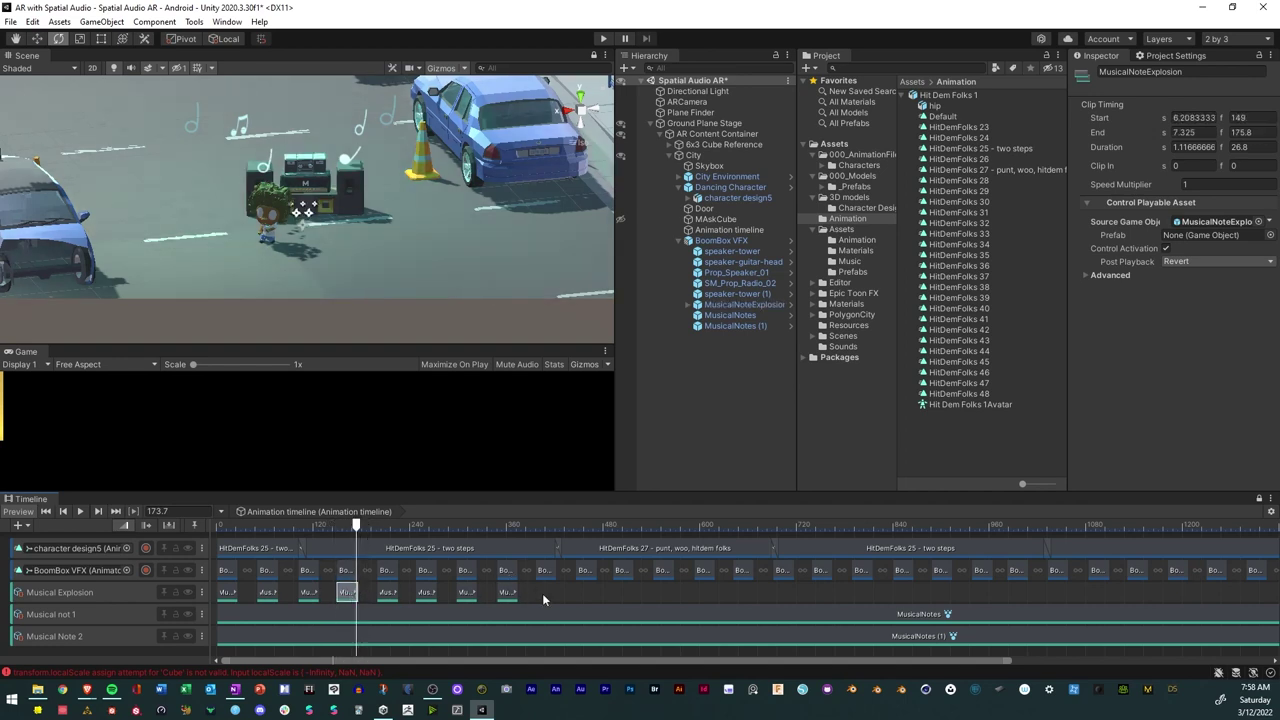
Duplicate the eight explosion clips after the originals and pull the last one earlier.
{"action": "left_click_drag", "start_coordinate": [542, 597], "coordinate": [197, 591]}
{"action": "key", "text": "ctrl+d"}
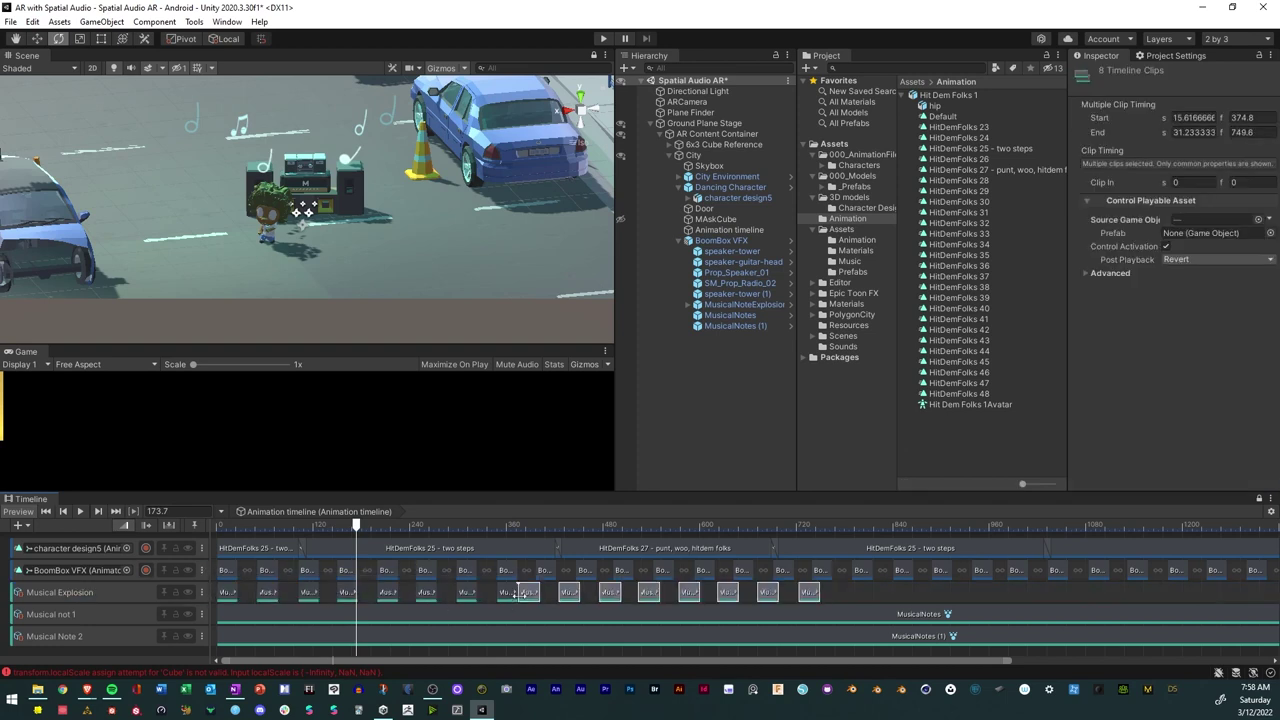
{"action": "left_click_drag", "start_coordinate": [529, 598], "coordinate": [548, 599]}
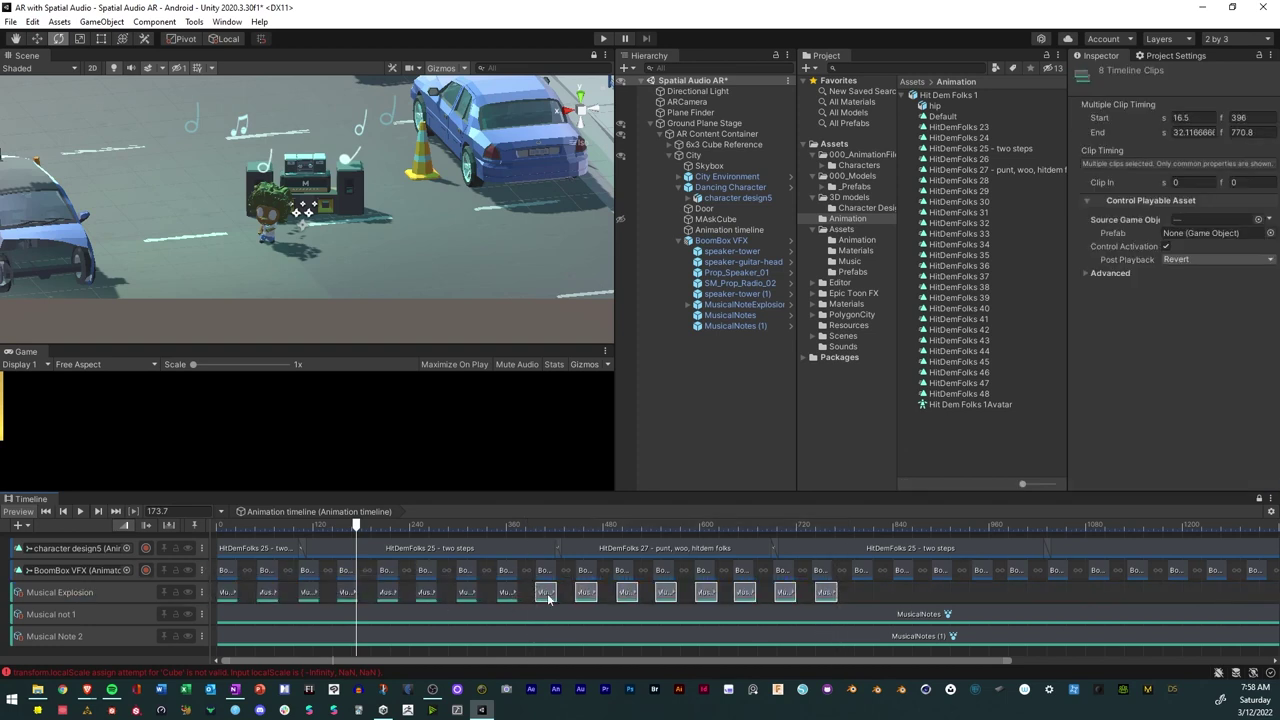
{"action": "left_click", "coordinate": [864, 592]}
{"action": "left_click", "coordinate": [826, 596]}
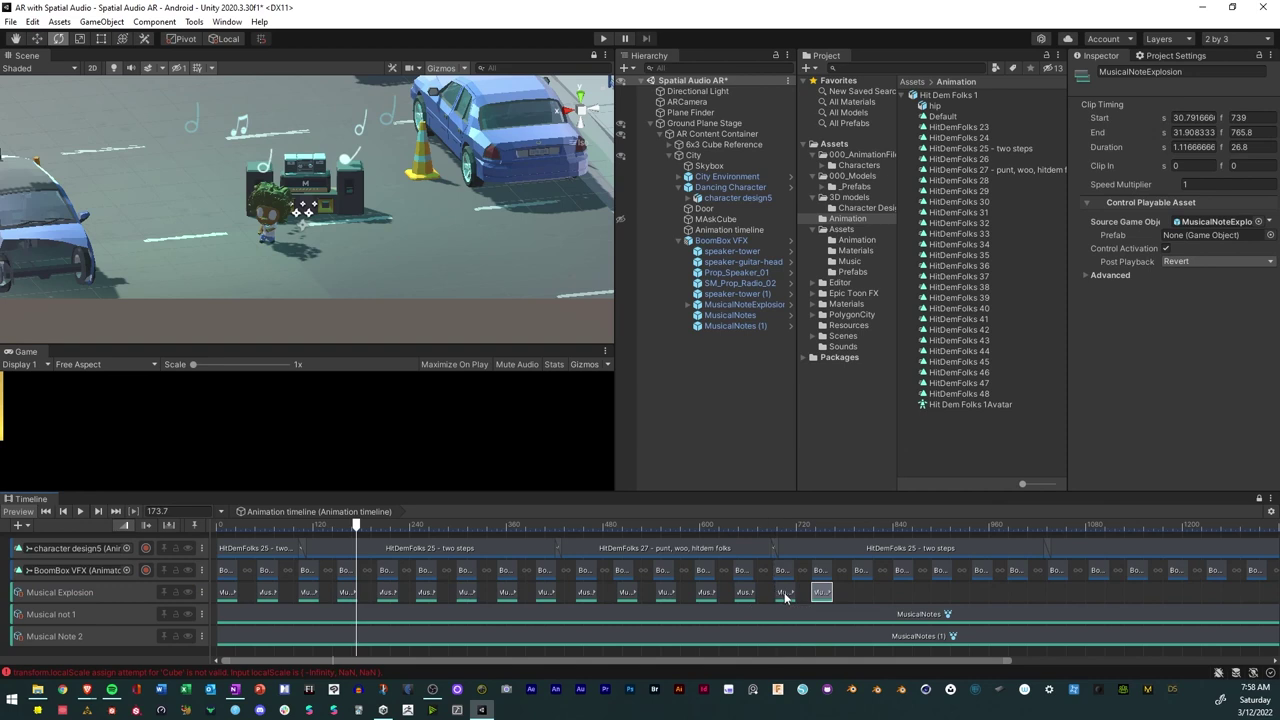
{"action": "left_click_drag", "start_coordinate": [822, 593], "coordinate": [660, 594]}
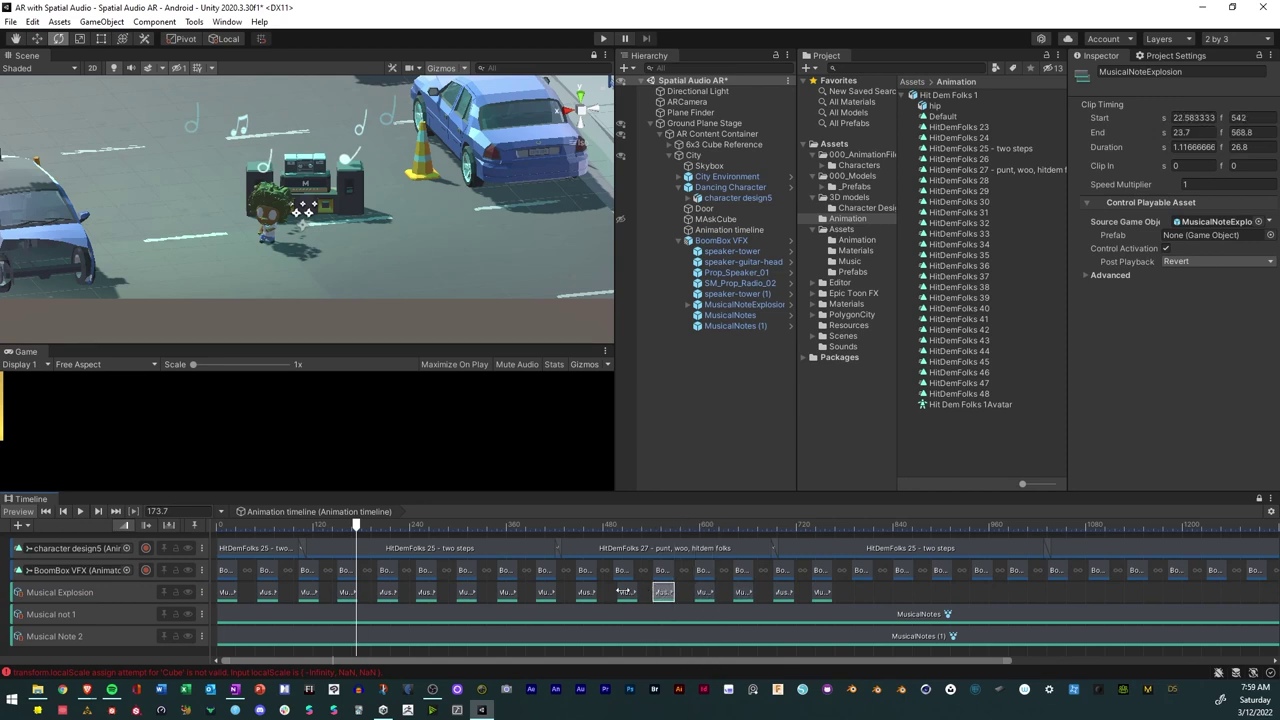
{"action": "left_click", "coordinate": [627, 594]}
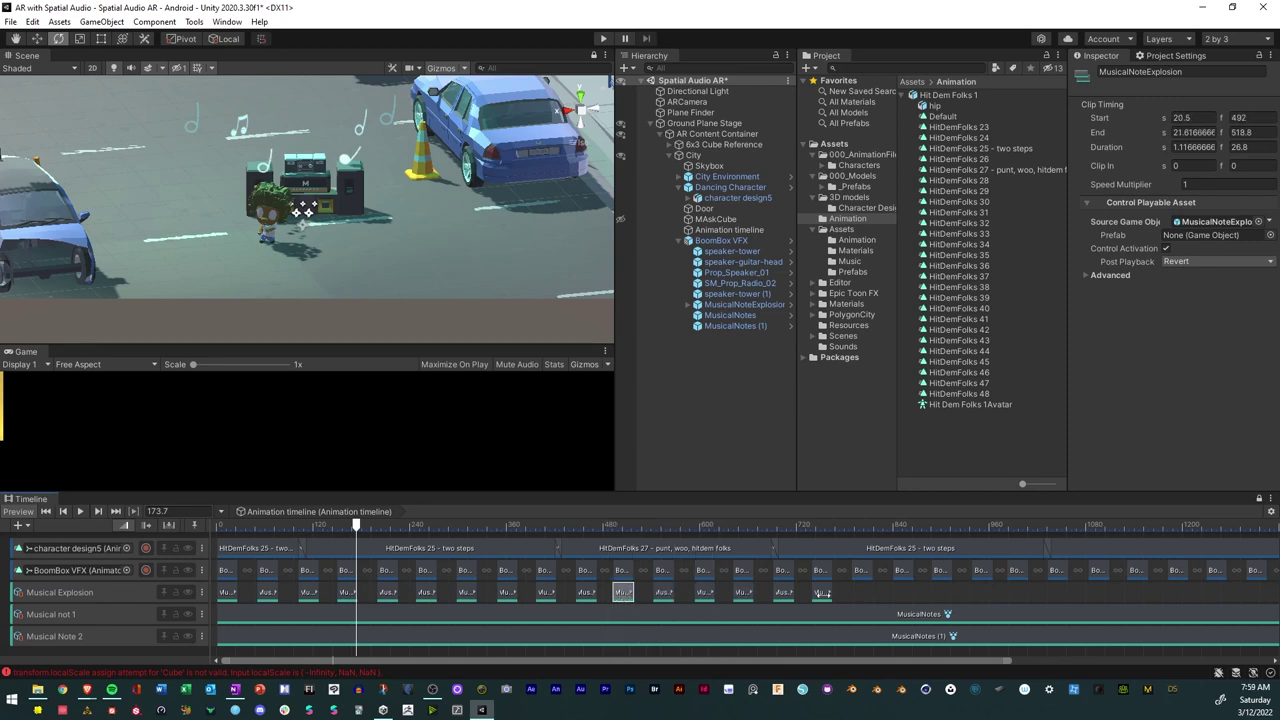
Duplicate all 16 explosion clips and shift the copies later along the track.
{"action": "left_click_drag", "start_coordinate": [880, 594], "coordinate": [198, 596]}
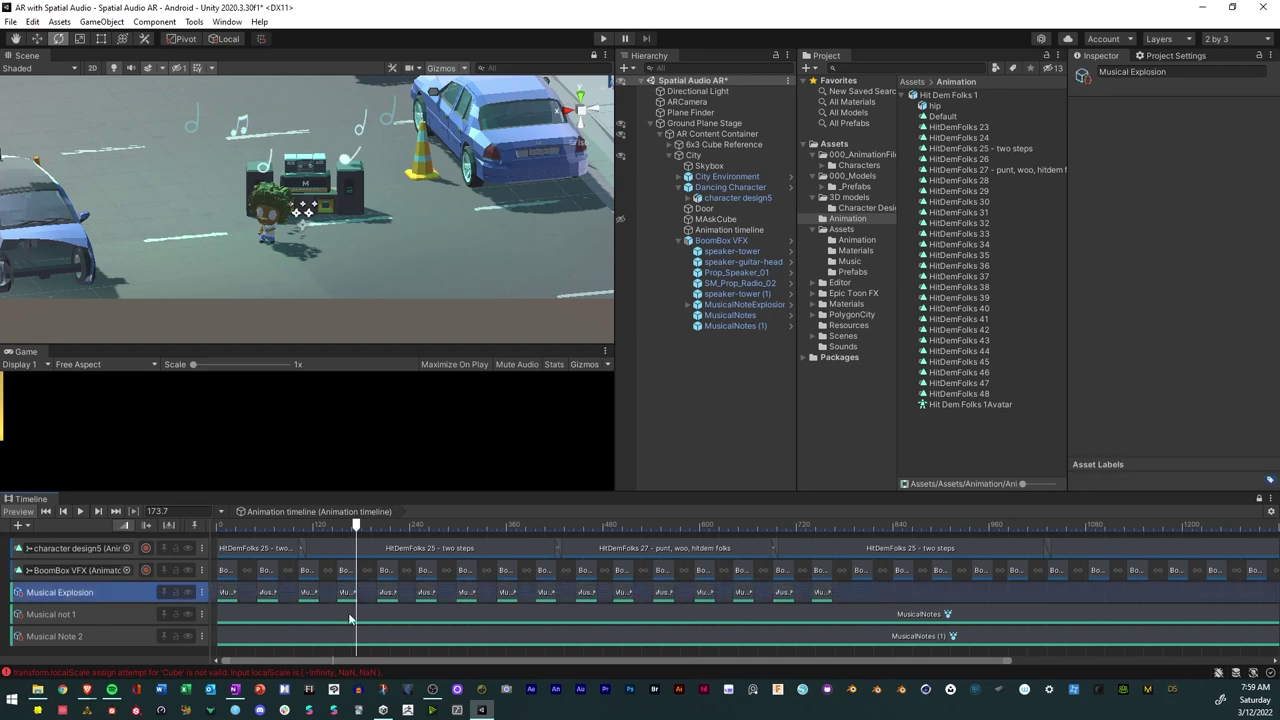
{"action": "left_click_drag", "start_coordinate": [842, 598], "coordinate": [208, 588]}
{"action": "key", "text": "ctrl+d"}
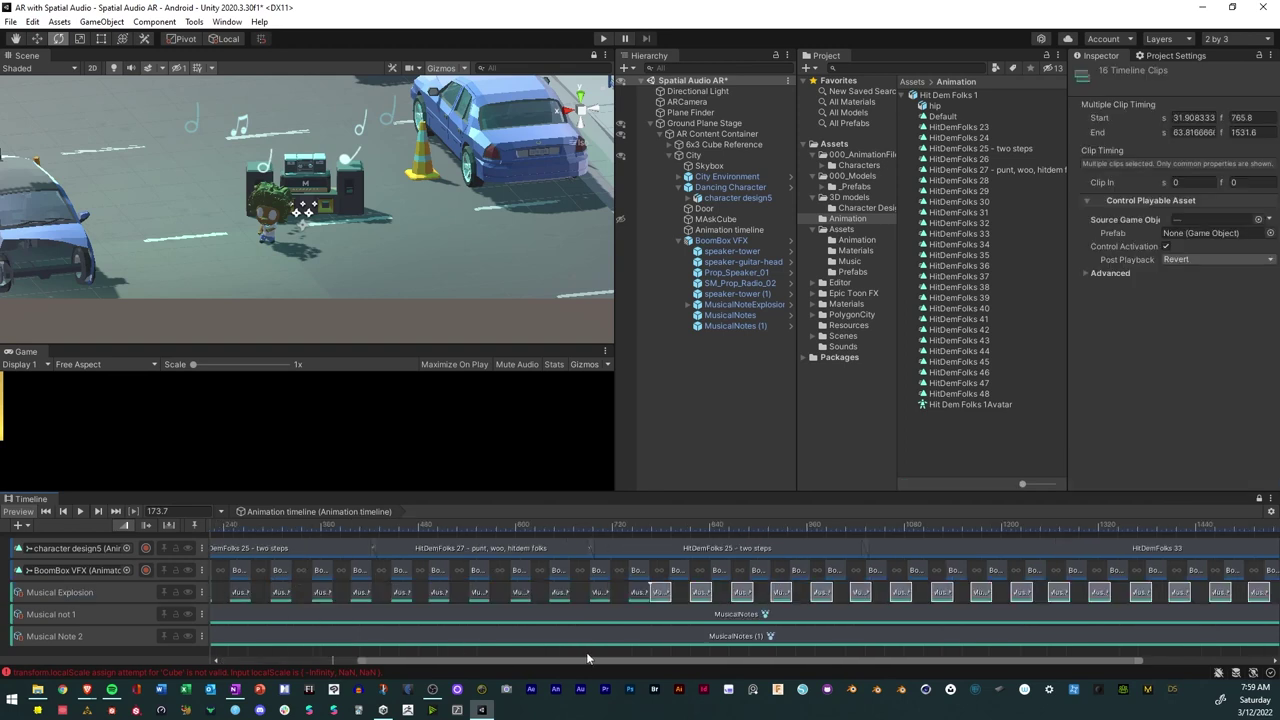
{"action": "left_click_drag", "start_coordinate": [658, 596], "coordinate": [680, 594]}
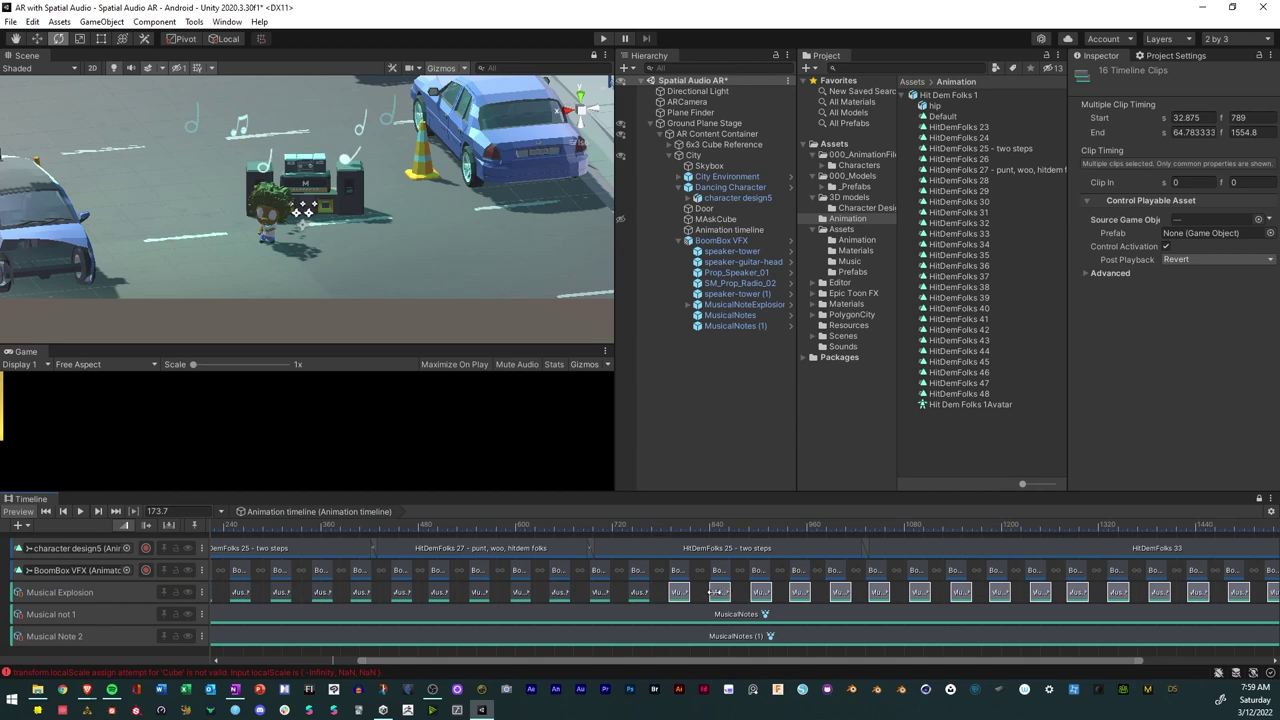
{"action": "left_click_drag", "start_coordinate": [683, 596], "coordinate": [680, 592]}
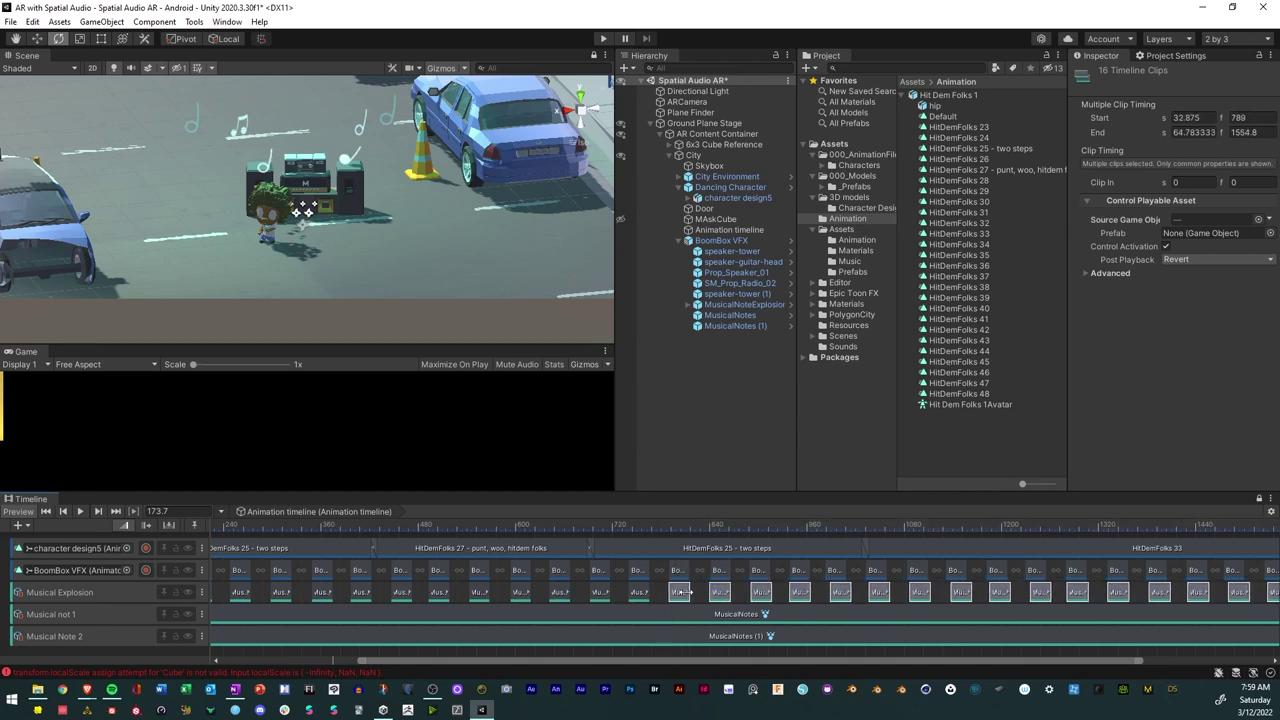
{"action": "left_click", "coordinate": [908, 596]}
Check the timing of the newer explosion clips and nudge the last one slightly earlier.
{"action": "left_click", "coordinate": [920, 594]}
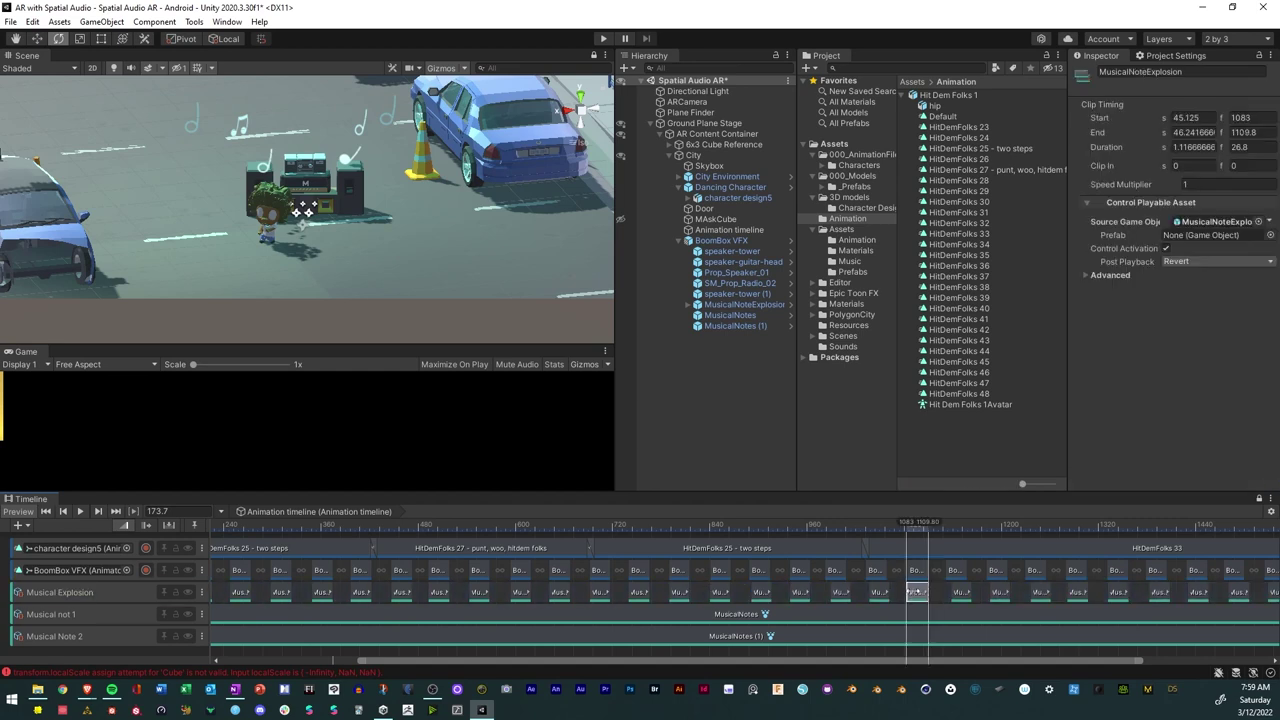
{"action": "left_click", "coordinate": [960, 594]}
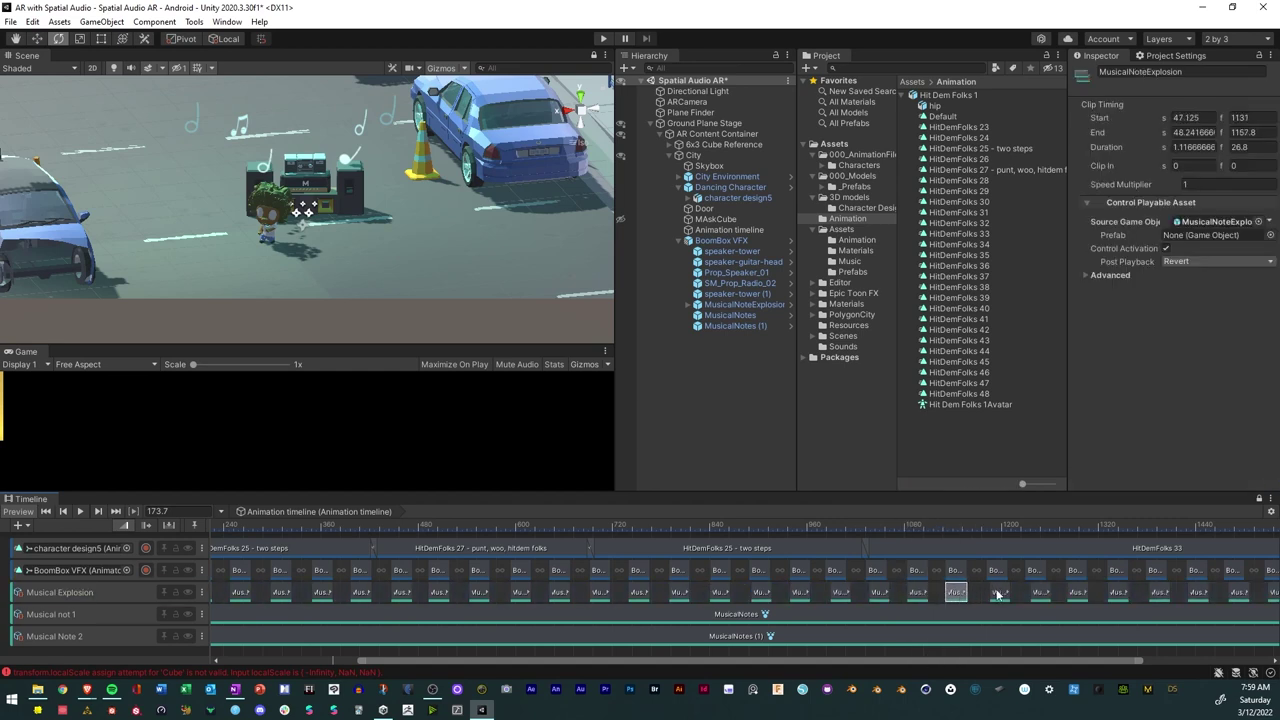
{"action": "left_click", "coordinate": [997, 592]}
{"action": "left_click", "coordinate": [1035, 592]}
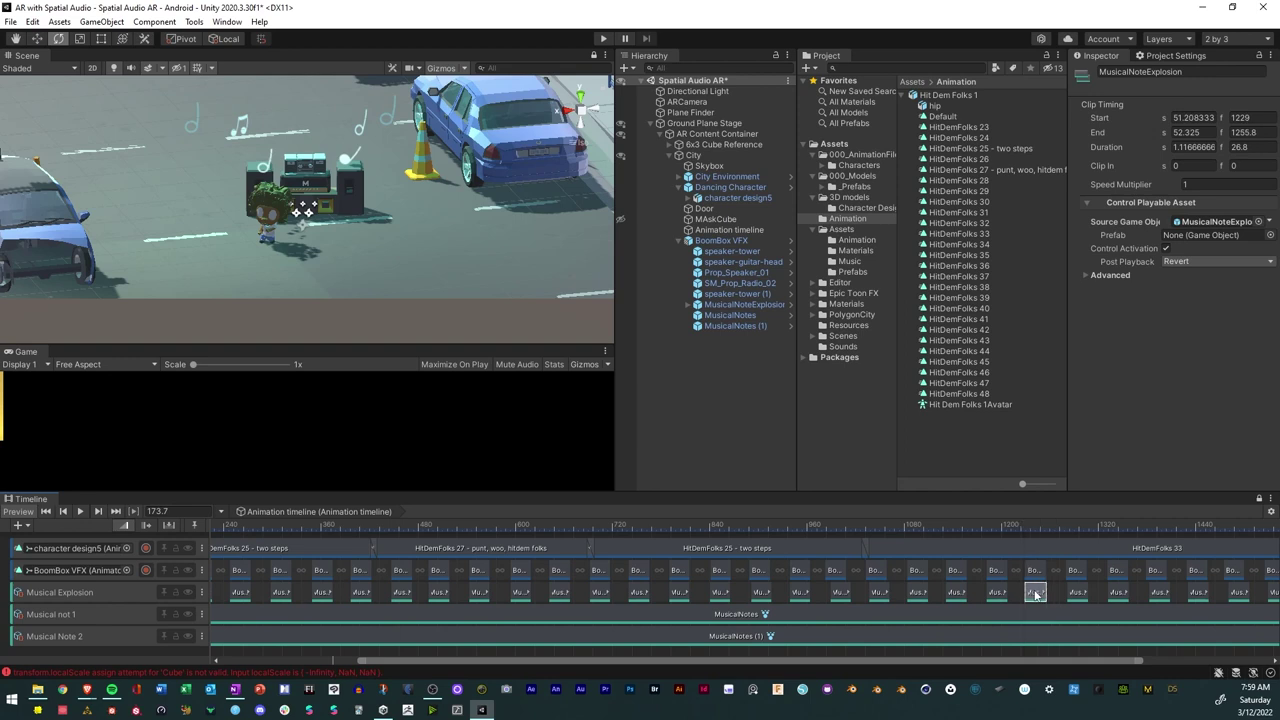
{"action": "left_click", "coordinate": [1077, 592]}
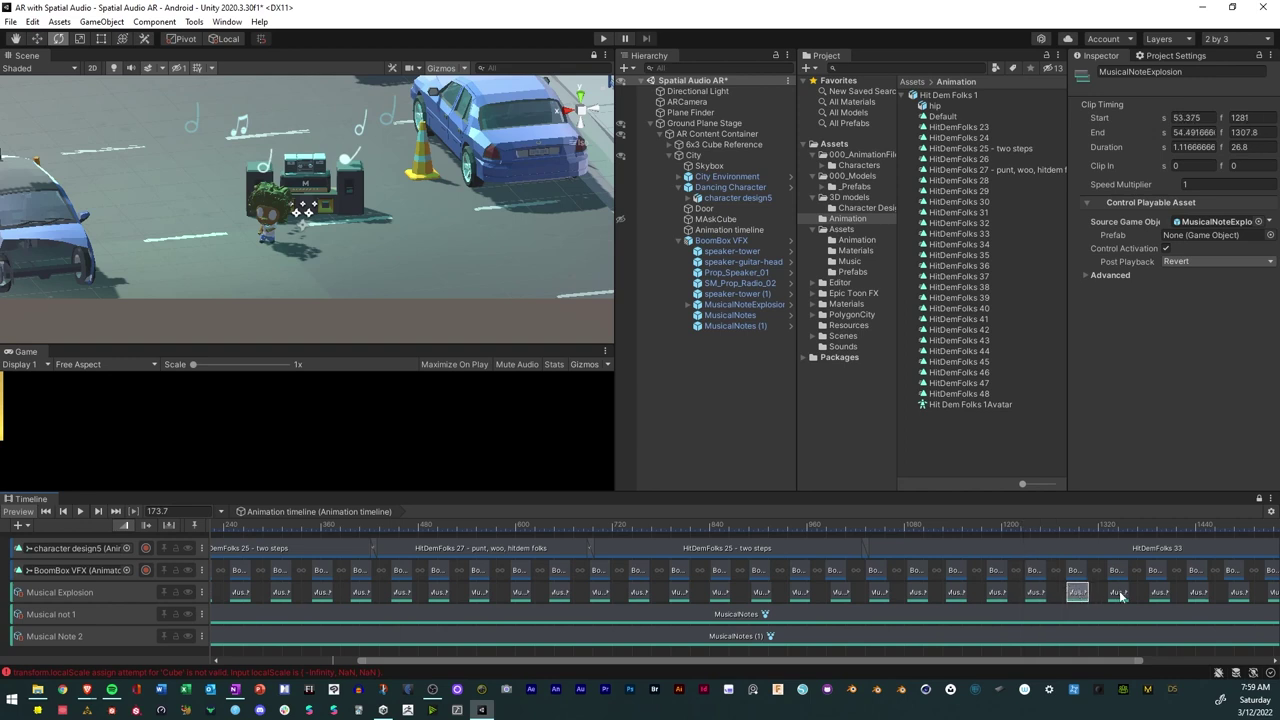
{"action": "left_click", "coordinate": [1156, 592]}
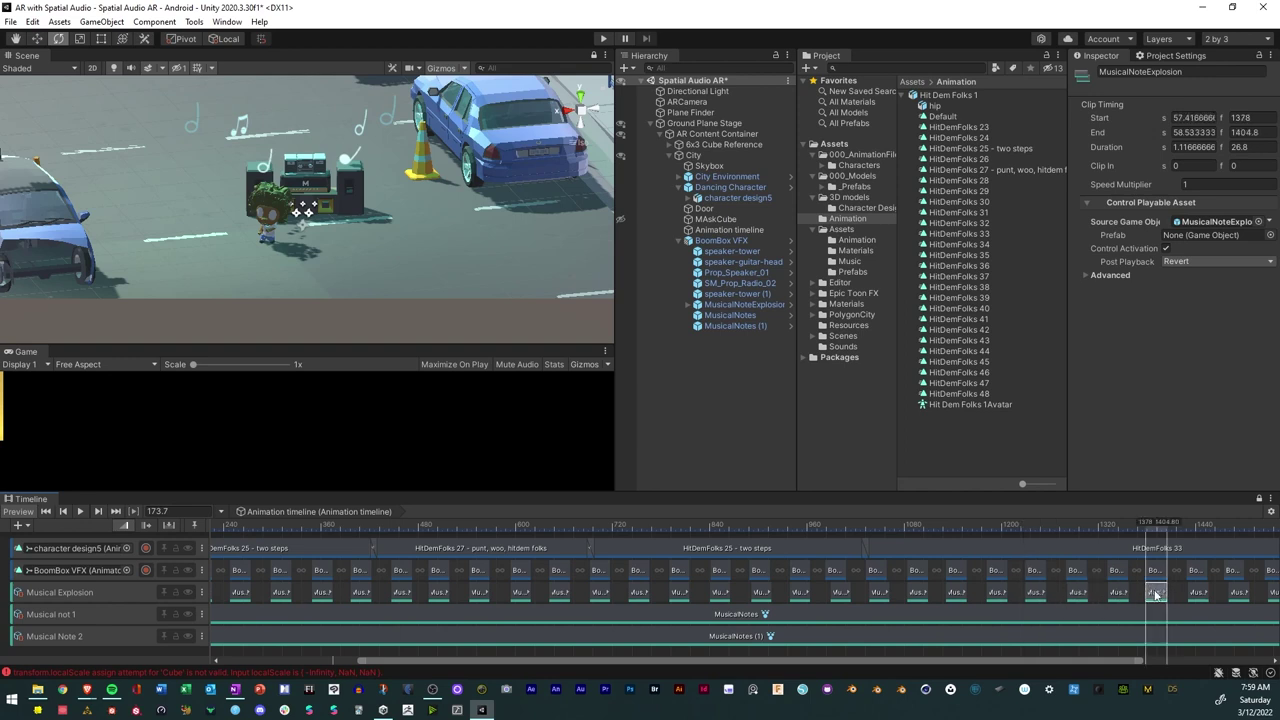
{"action": "left_click", "coordinate": [1234, 592]}
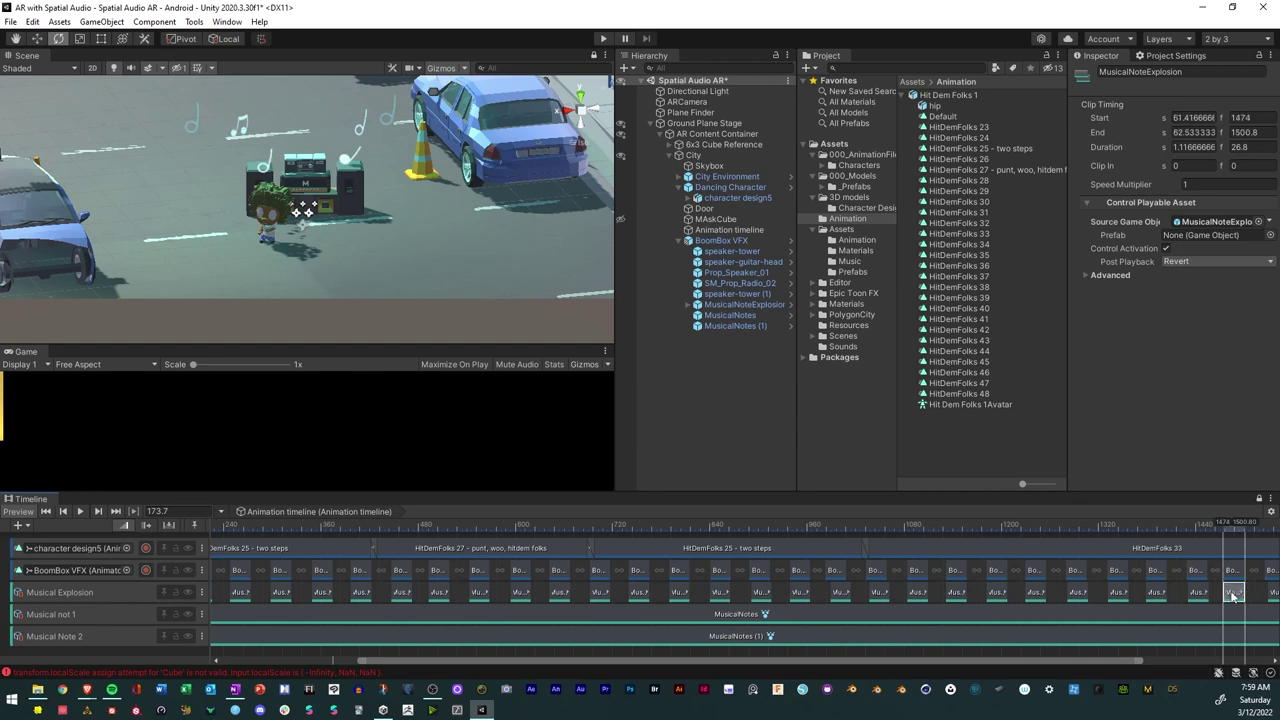
{"action": "left_click", "coordinate": [1273, 592]}
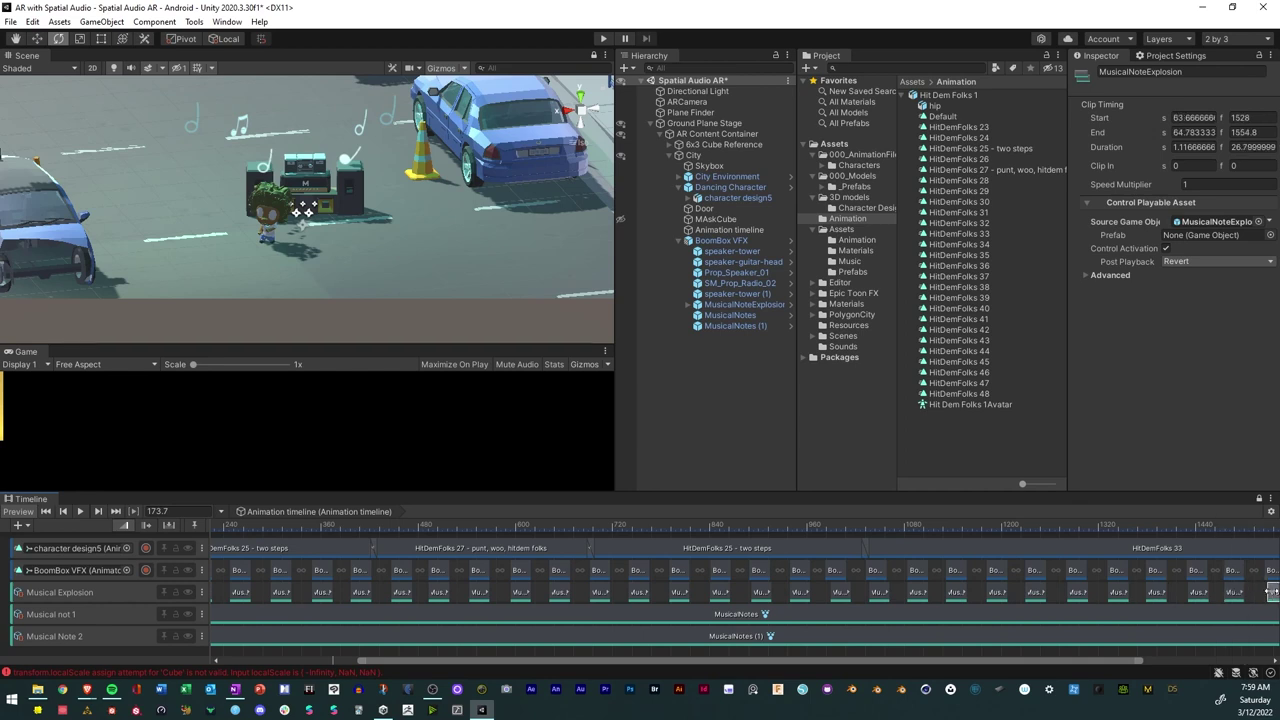
{"action": "left_click_drag", "start_coordinate": [1273, 592], "coordinate": [1235, 595]}
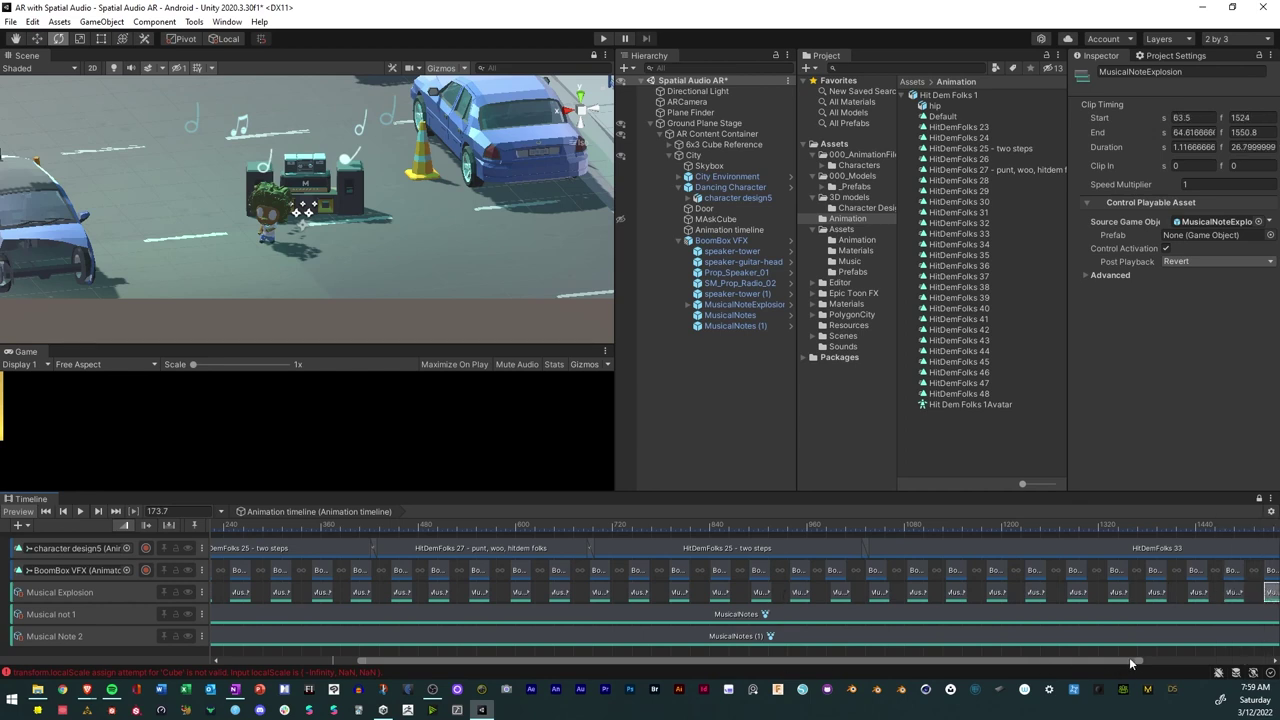
Duplicate the last six explosion clips and nudge the final ones to end at 72.825 seconds.
{"action": "scroll", "coordinate": [1129, 657], "scroll_direction": "right", "scroll_amount": 3}
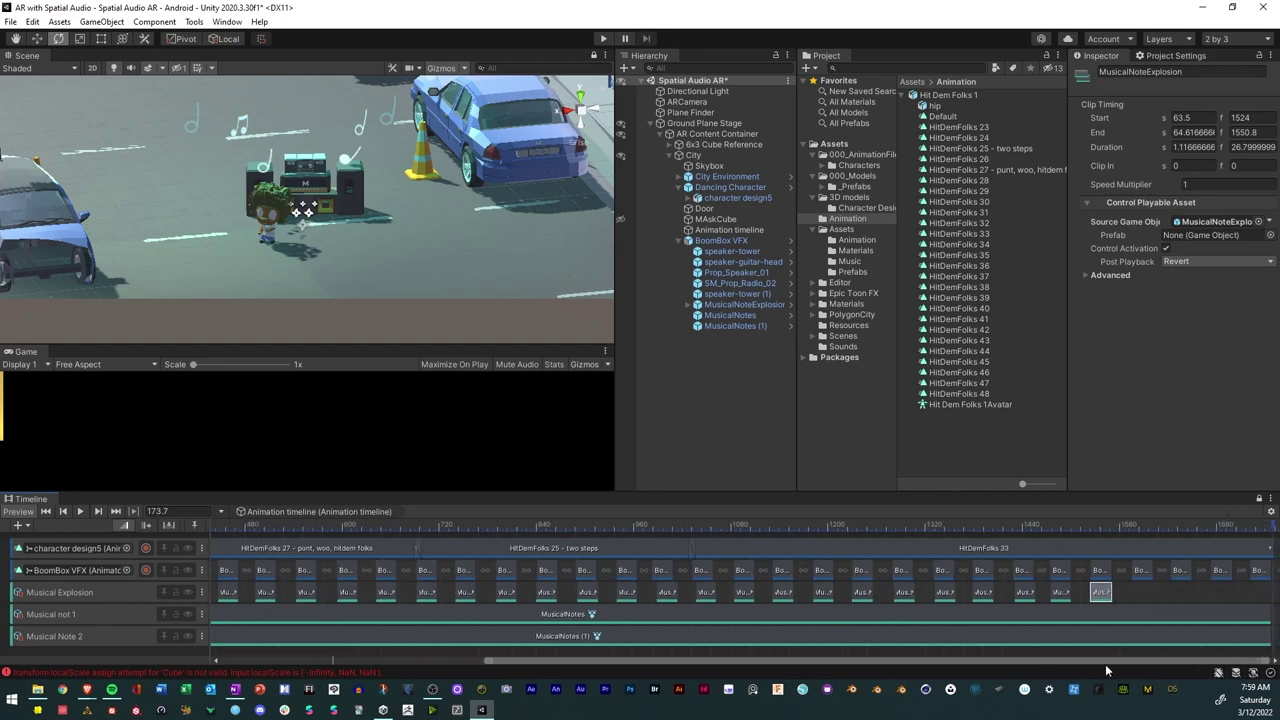
{"action": "left_click_drag", "start_coordinate": [1137, 586], "coordinate": [904, 592]}
{"action": "key", "text": "ctrl+d"}
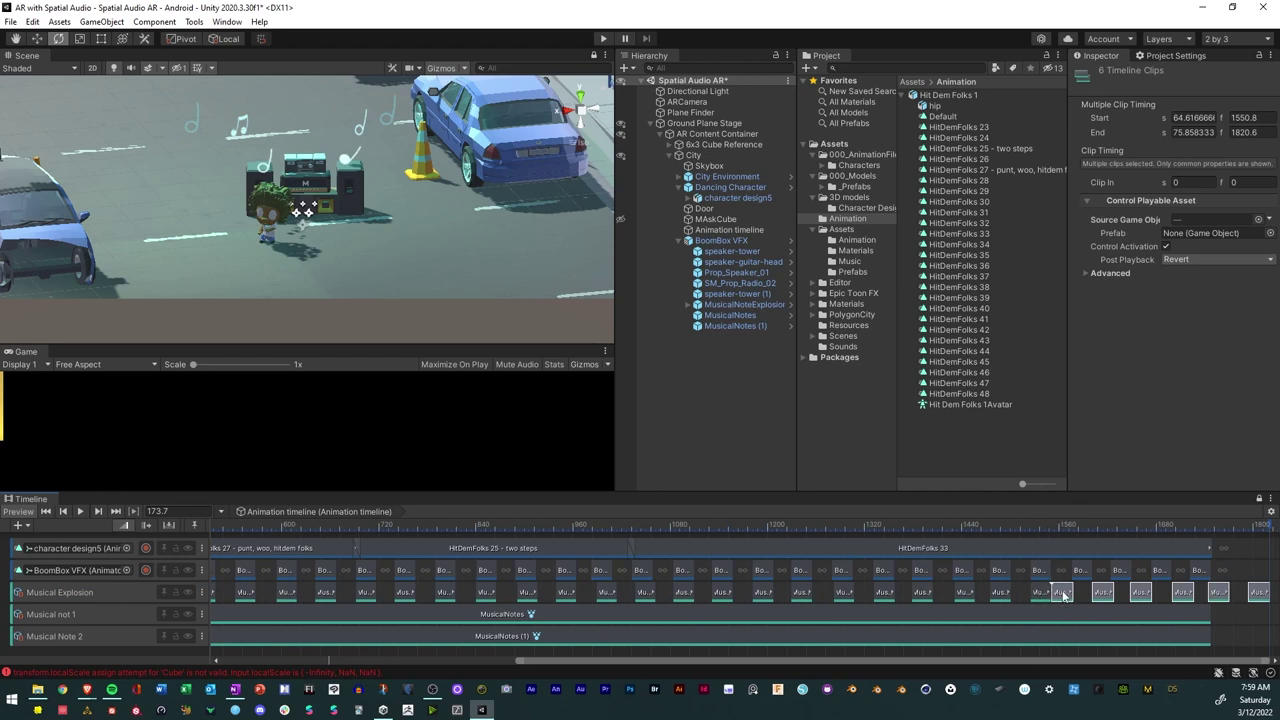
{"action": "left_click_drag", "start_coordinate": [1062, 594], "coordinate": [1082, 594]}
{"action": "left_click", "coordinate": [1108, 594]}
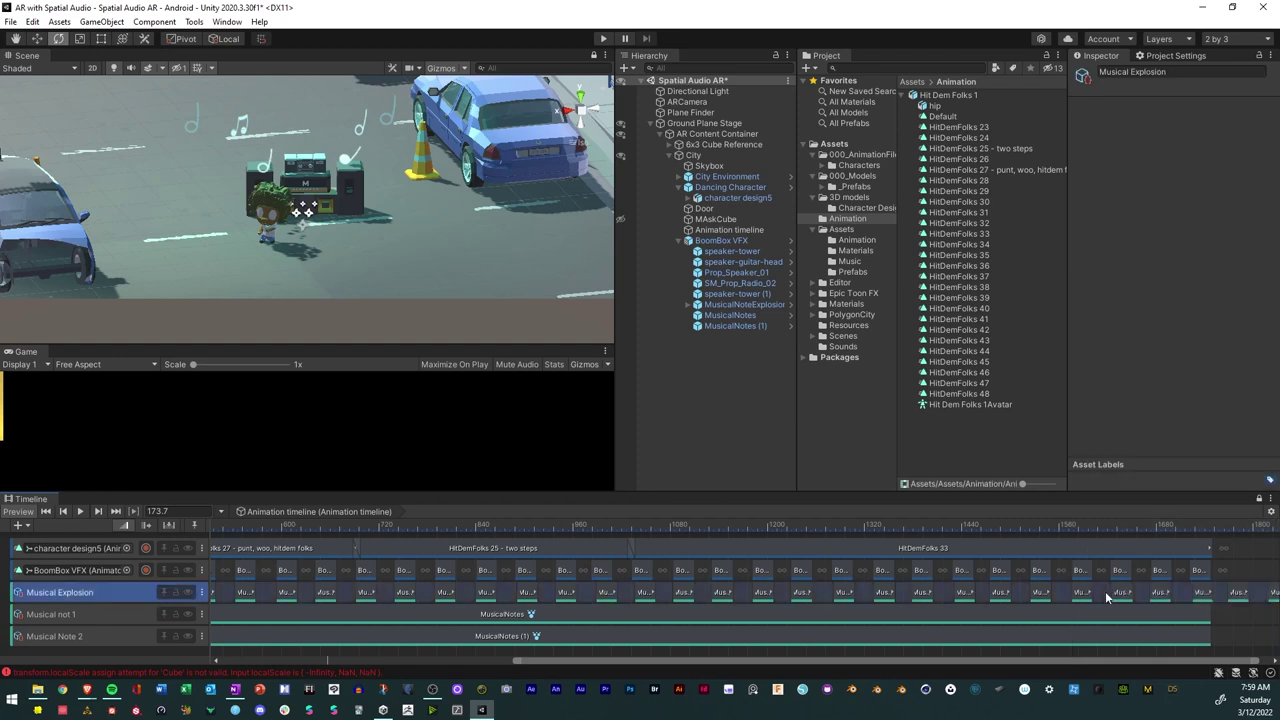
{"action": "left_click", "coordinate": [1162, 594]}
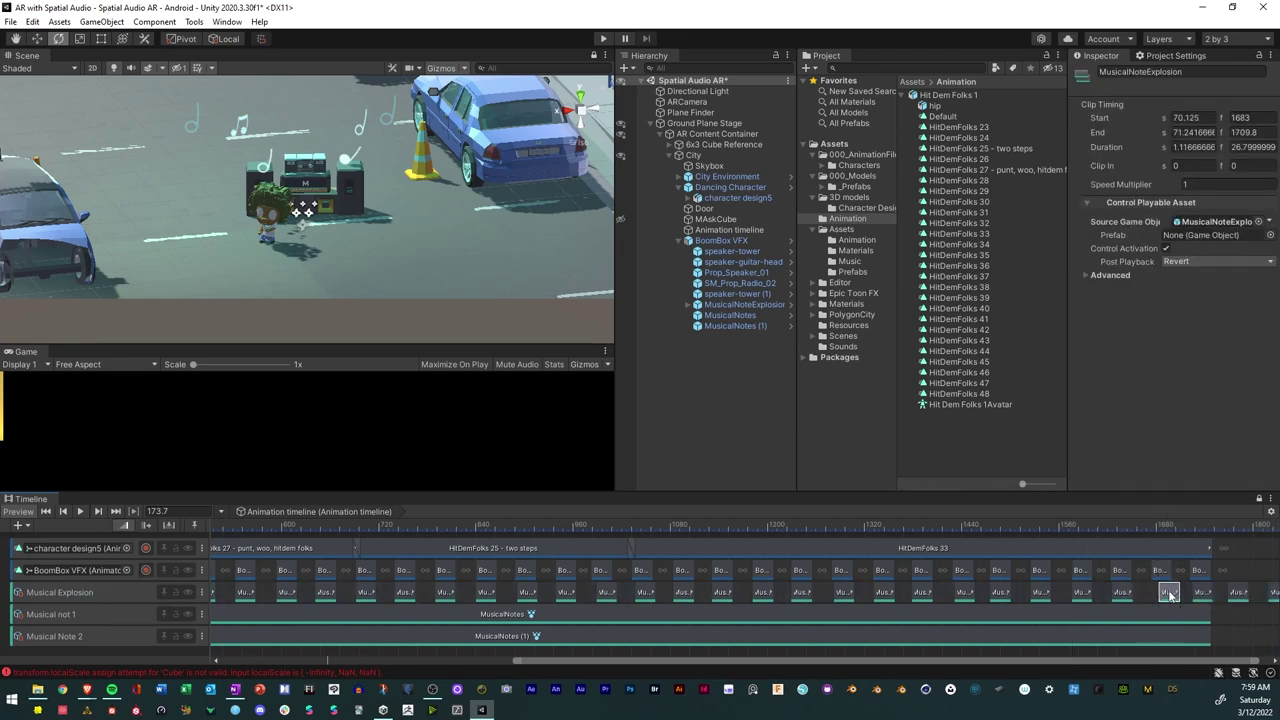
{"action": "left_click_drag", "start_coordinate": [1168, 594], "coordinate": [1158, 594]}
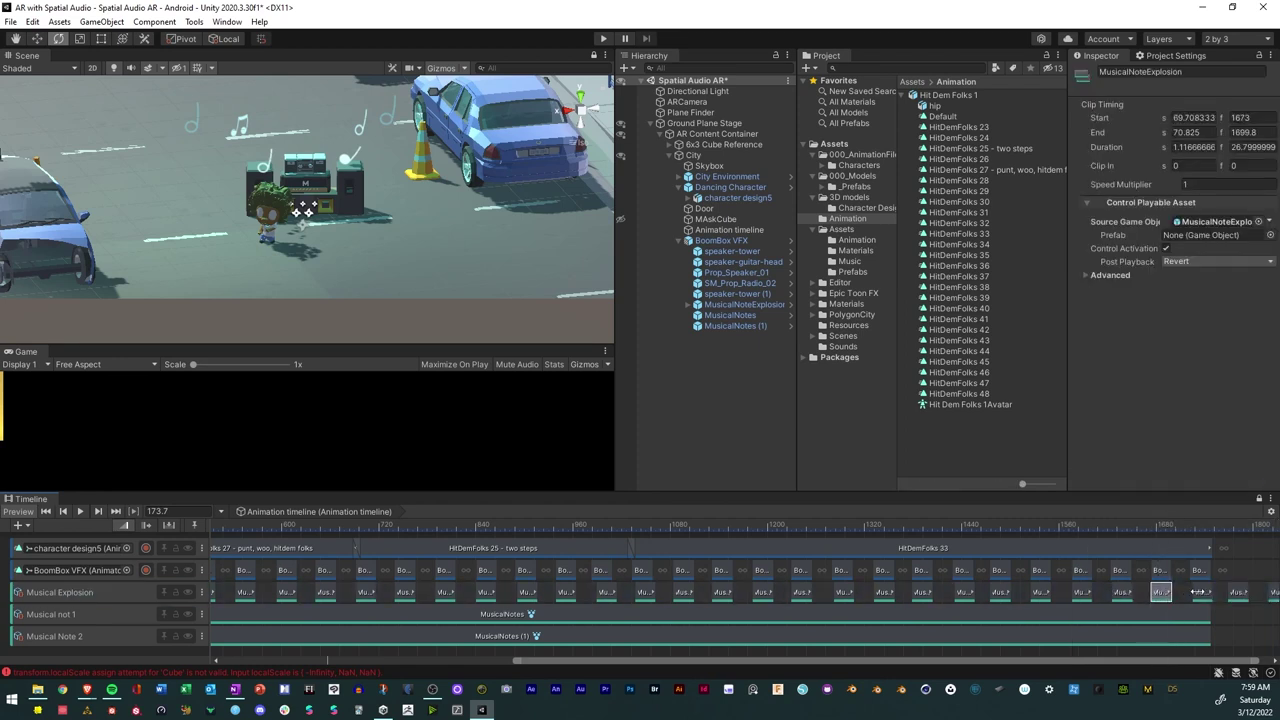
{"action": "left_click", "coordinate": [1201, 594]}
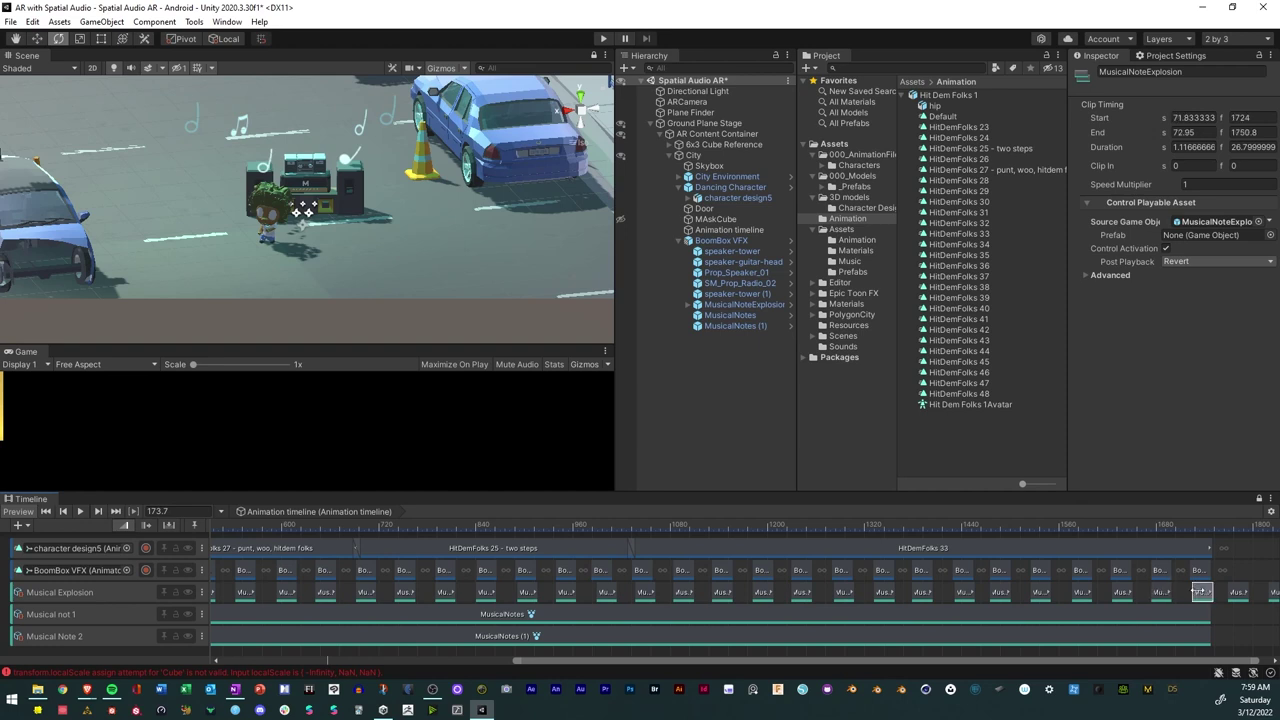
{"action": "left_click_drag", "start_coordinate": [1201, 592], "coordinate": [1197, 594]}
{"action": "left_click_drag", "start_coordinate": [1255, 660], "coordinate": [1265, 660]}
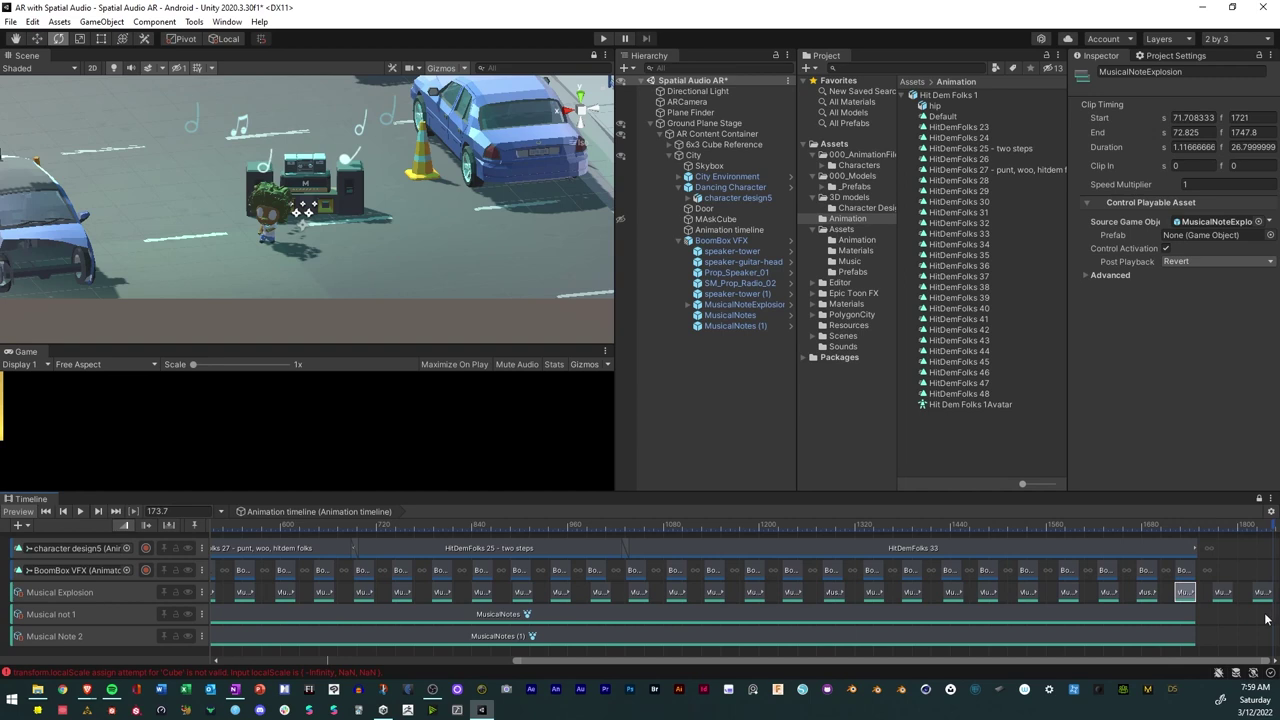
{"action": "left_click_drag", "start_coordinate": [1268, 620], "coordinate": [1203, 578]}
{"action": "left_click", "coordinate": [1203, 578]}
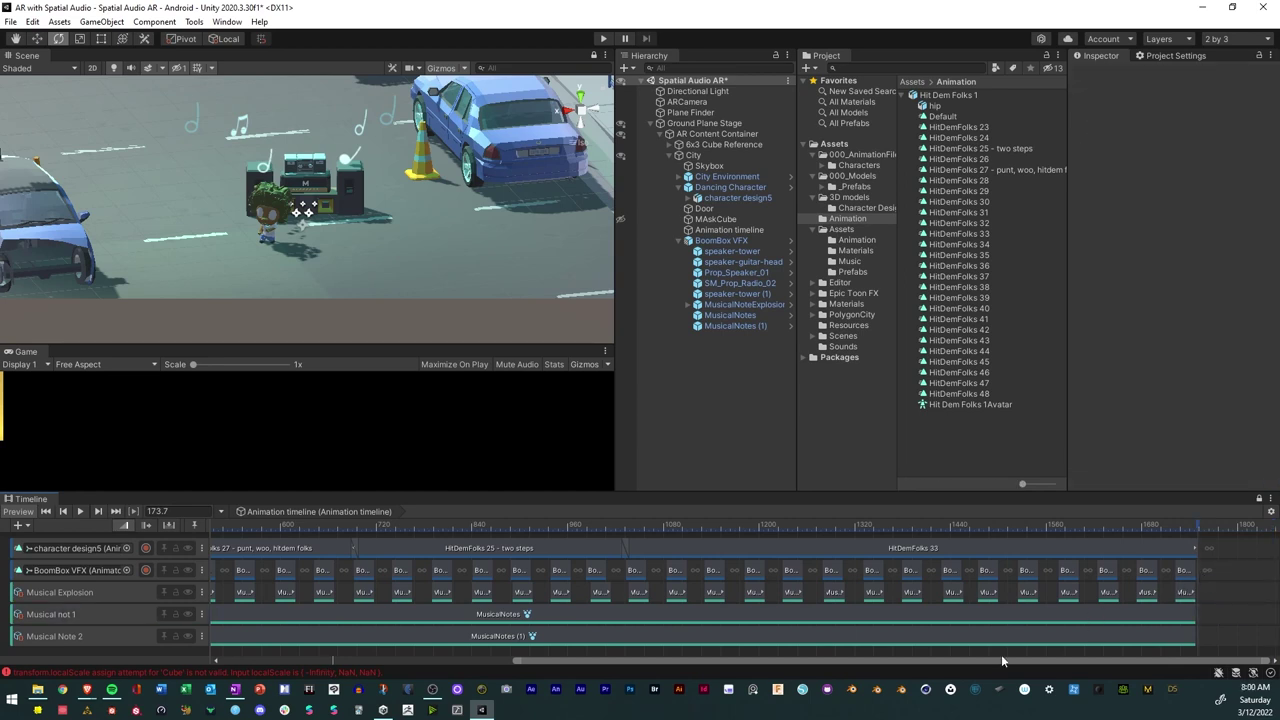
{"action": "left_click_drag", "start_coordinate": [864, 662], "coordinate": [390, 650]}
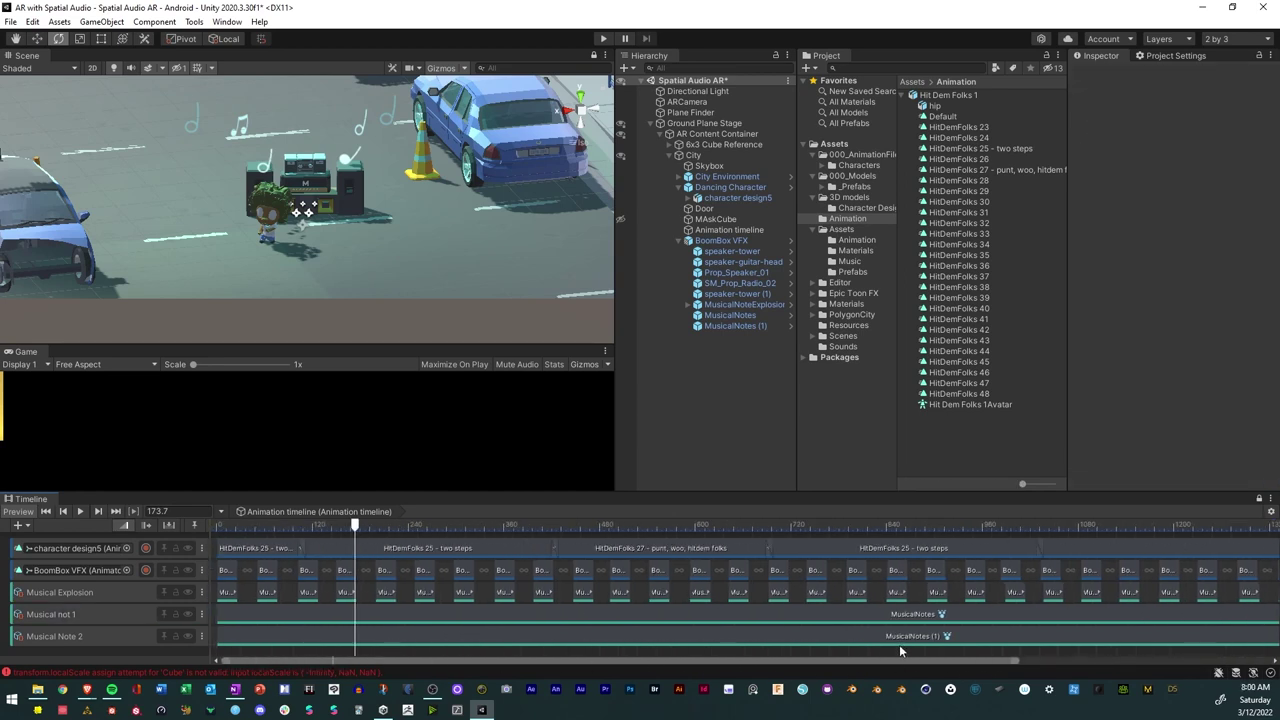
Replay the timeline from frame 0 while orbiting around the street scene.
{"action": "left_click_drag", "start_coordinate": [980, 661], "coordinate": [1270, 672]}
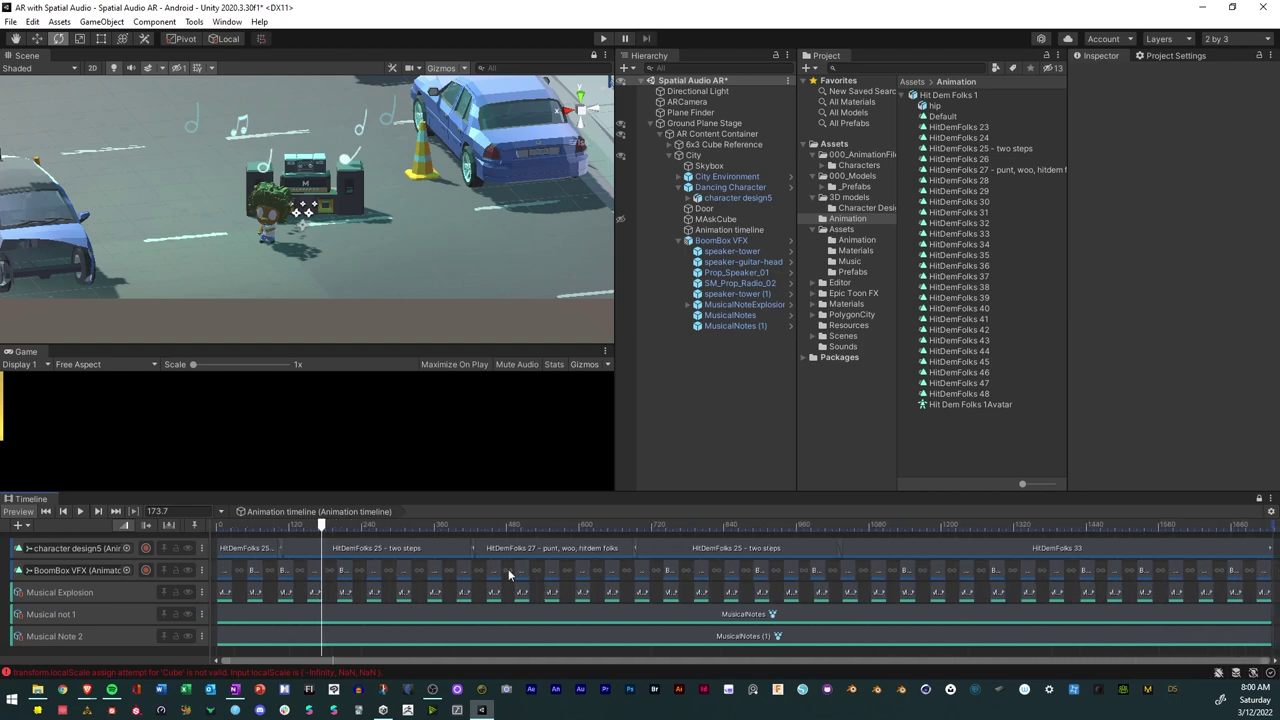
{"action": "left_click_drag", "start_coordinate": [325, 527], "coordinate": [220, 527]}
{"action": "key", "text": "space"}
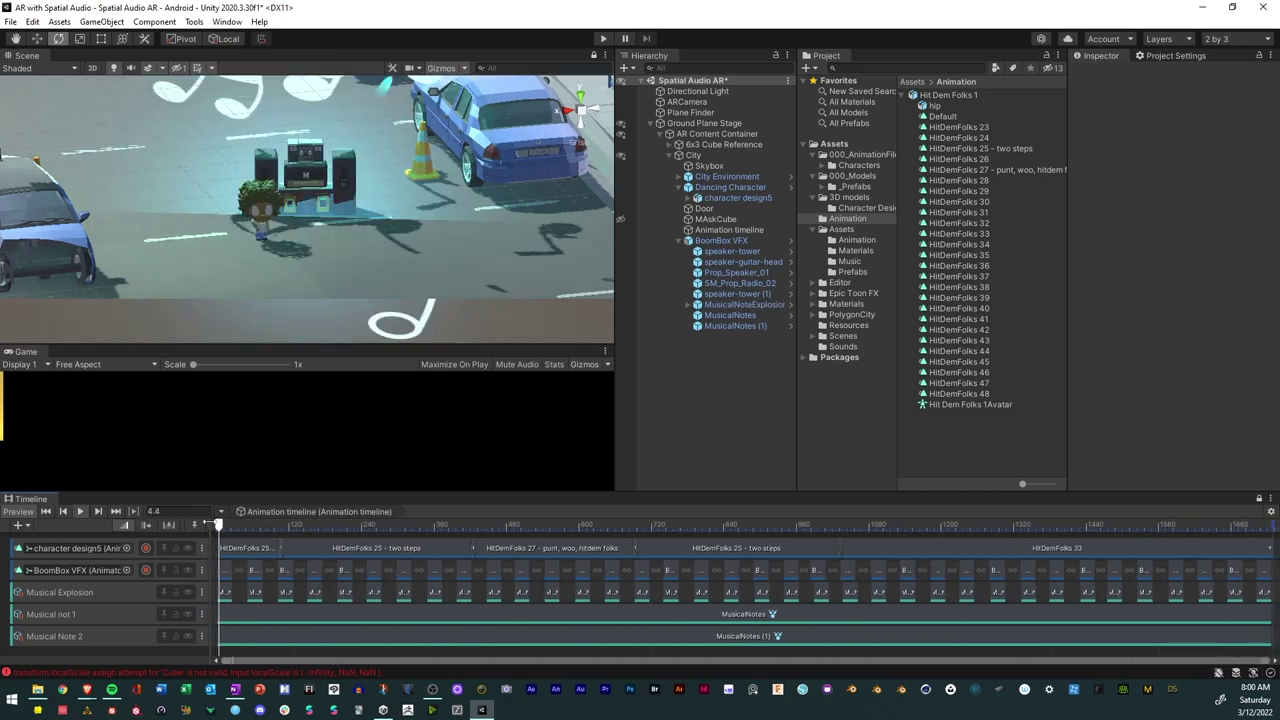
{"action": "left_click_drag", "start_coordinate": [280, 250], "coordinate": [12, 28], "text": "alt"}
{"action": "left_click", "coordinate": [11, 22]}
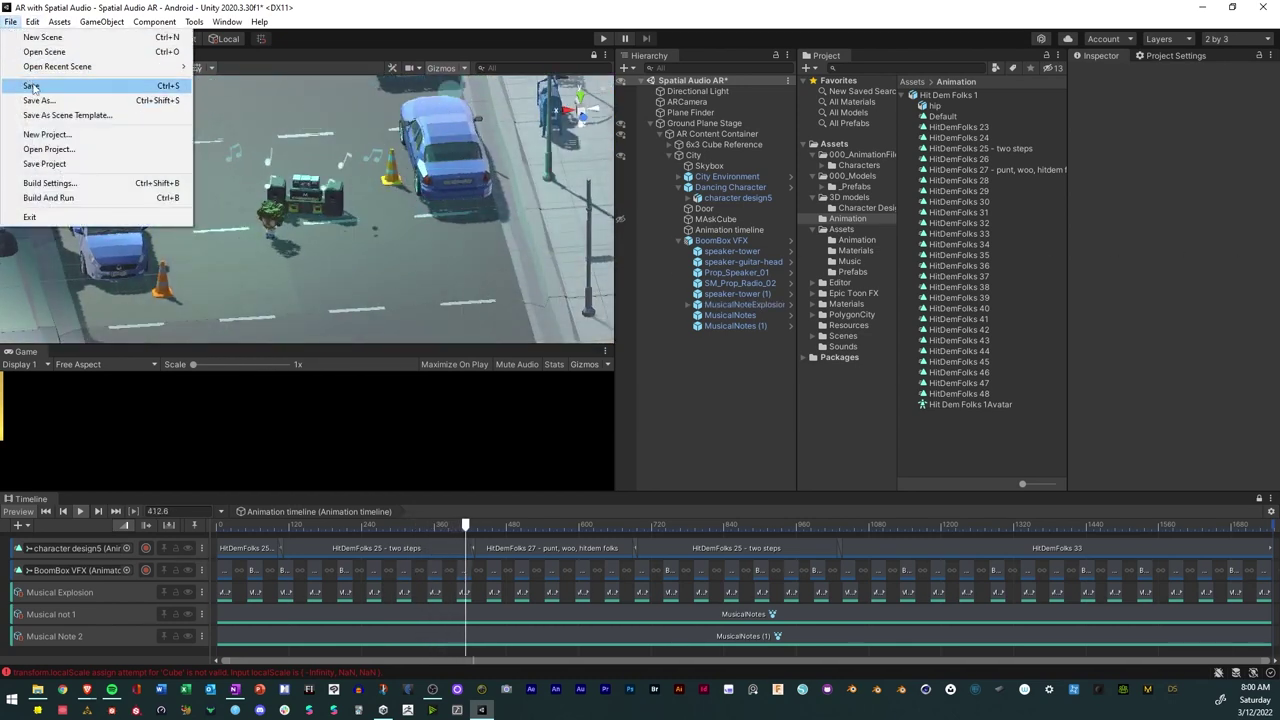
Save the Spatial Audio AR scene with File > Save.
{"action": "left_click", "coordinate": [36, 86]}
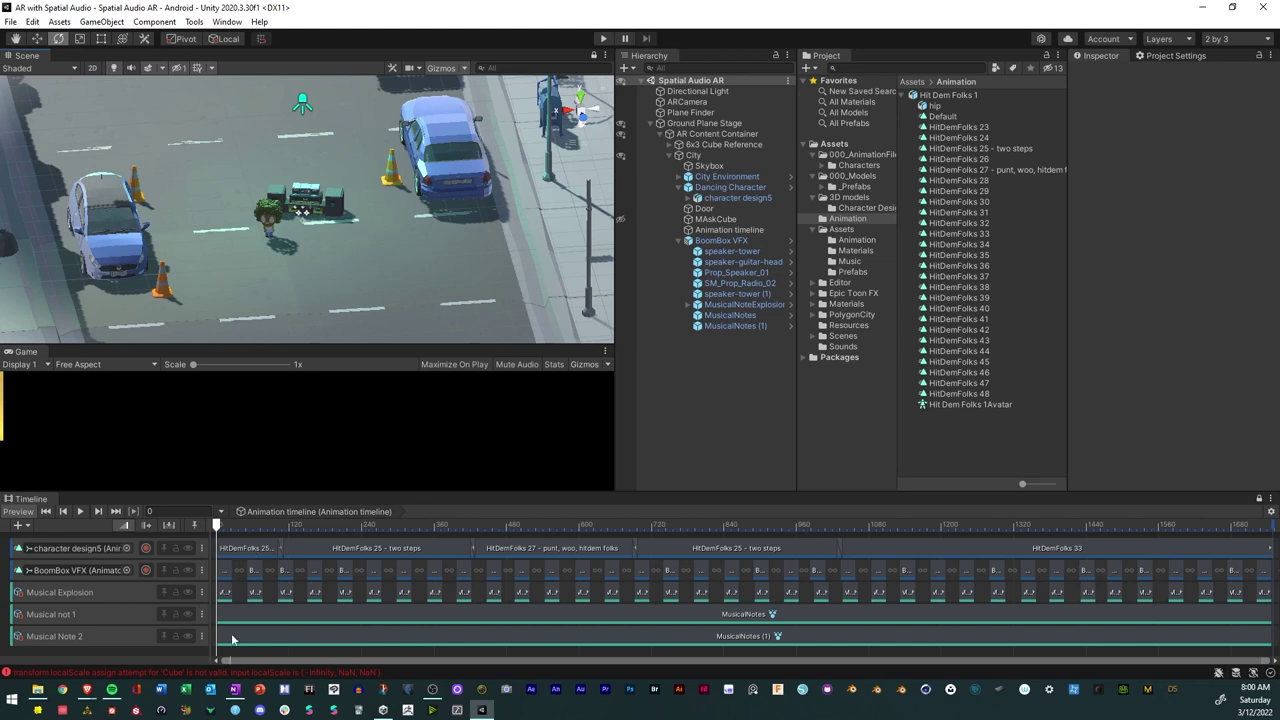
{"action": "left_click", "coordinate": [264, 657]}
Add an Audio Track to the Animation timeline and locate BoomBox VFX in the Hierarchy.
{"action": "right_click", "coordinate": [124, 651]}
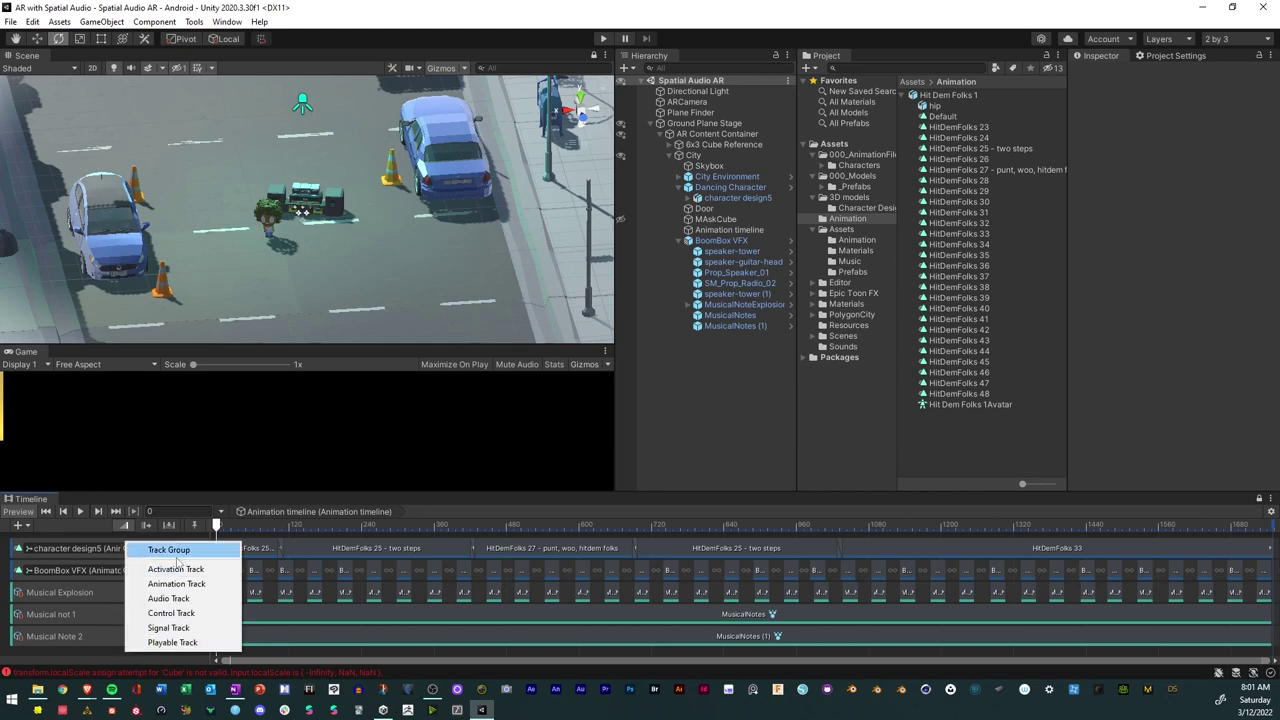
{"action": "left_click", "coordinate": [168, 598]}
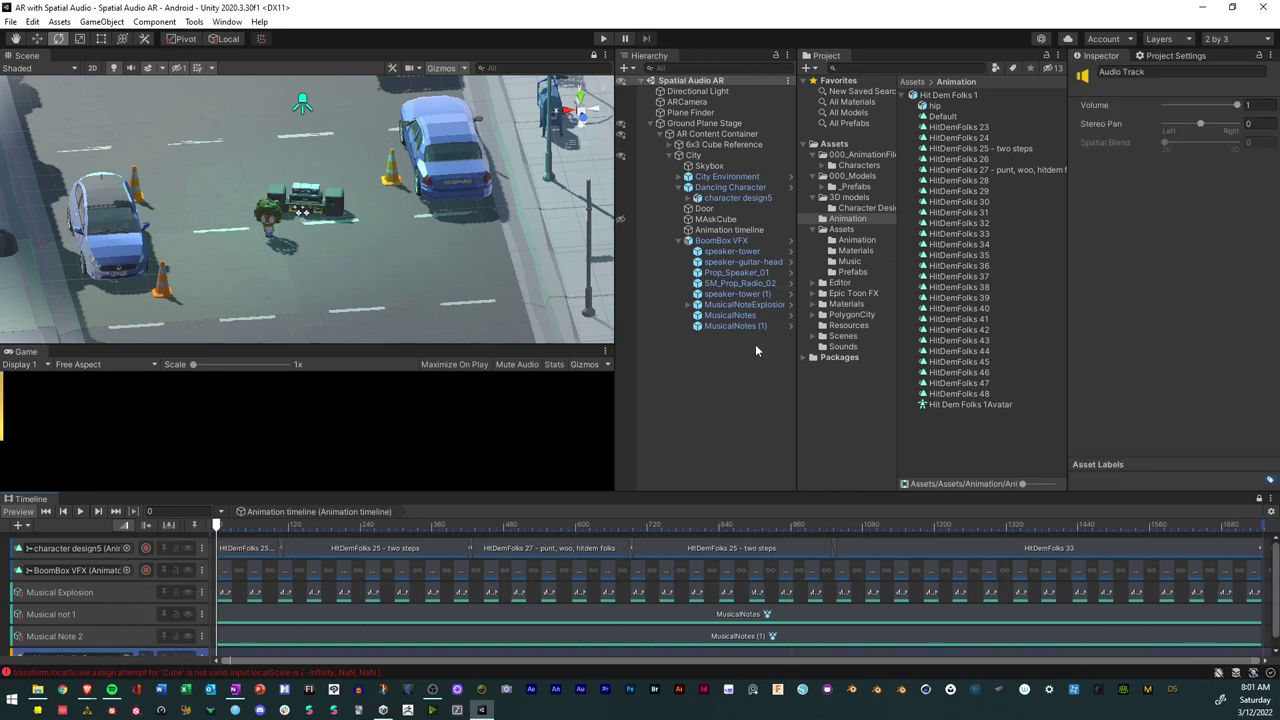
{"action": "left_click", "coordinate": [686, 242]}
{"action": "left_click", "coordinate": [724, 243]}
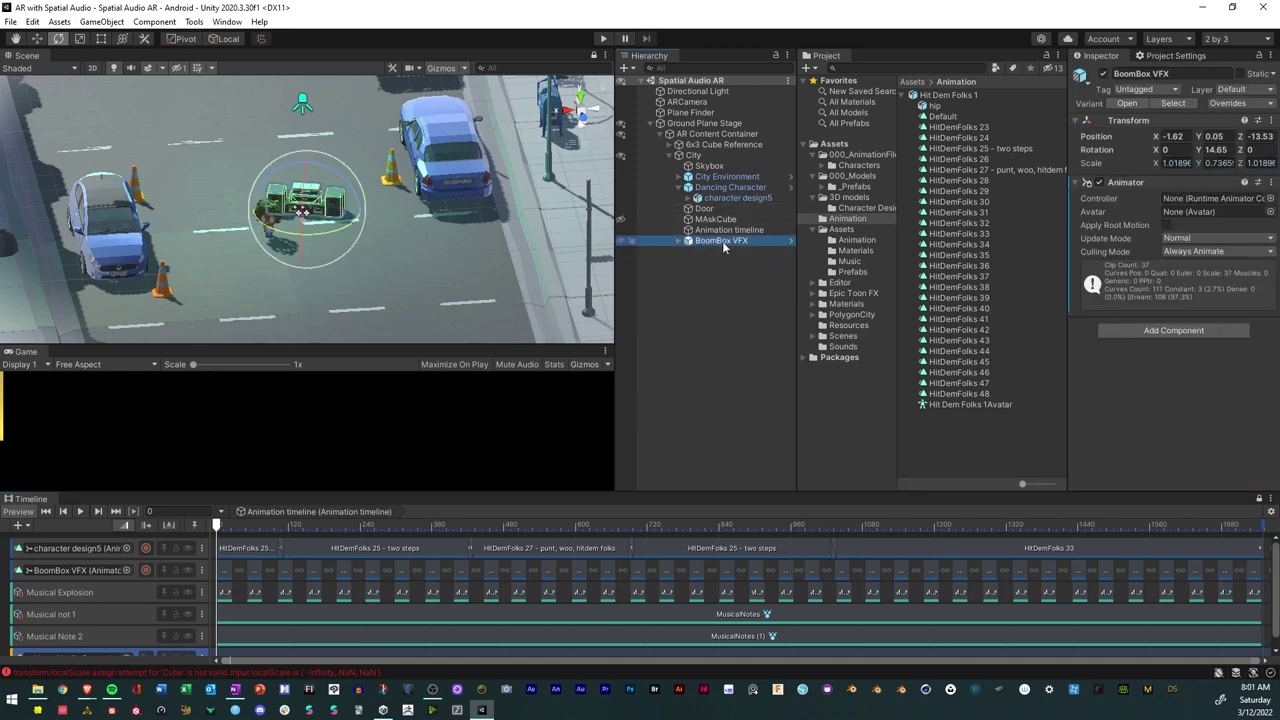
{"action": "left_click", "coordinate": [677, 241]}
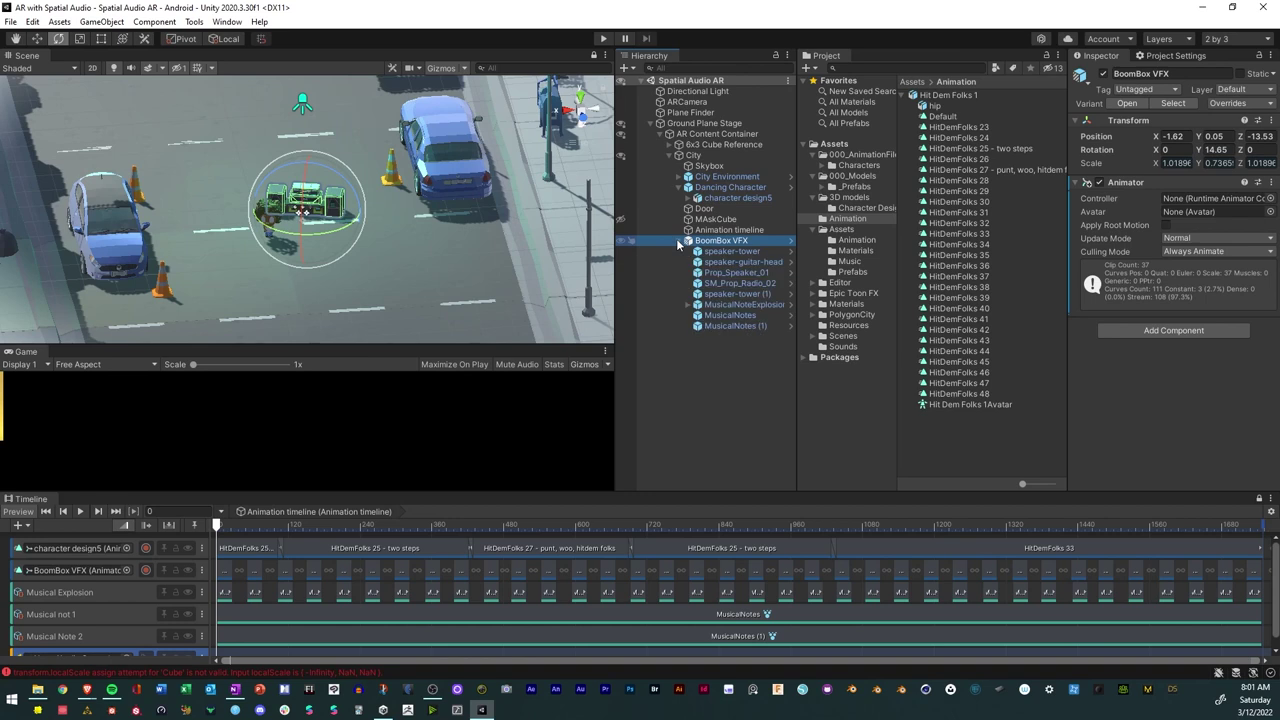
{"action": "left_click", "coordinate": [677, 241]}
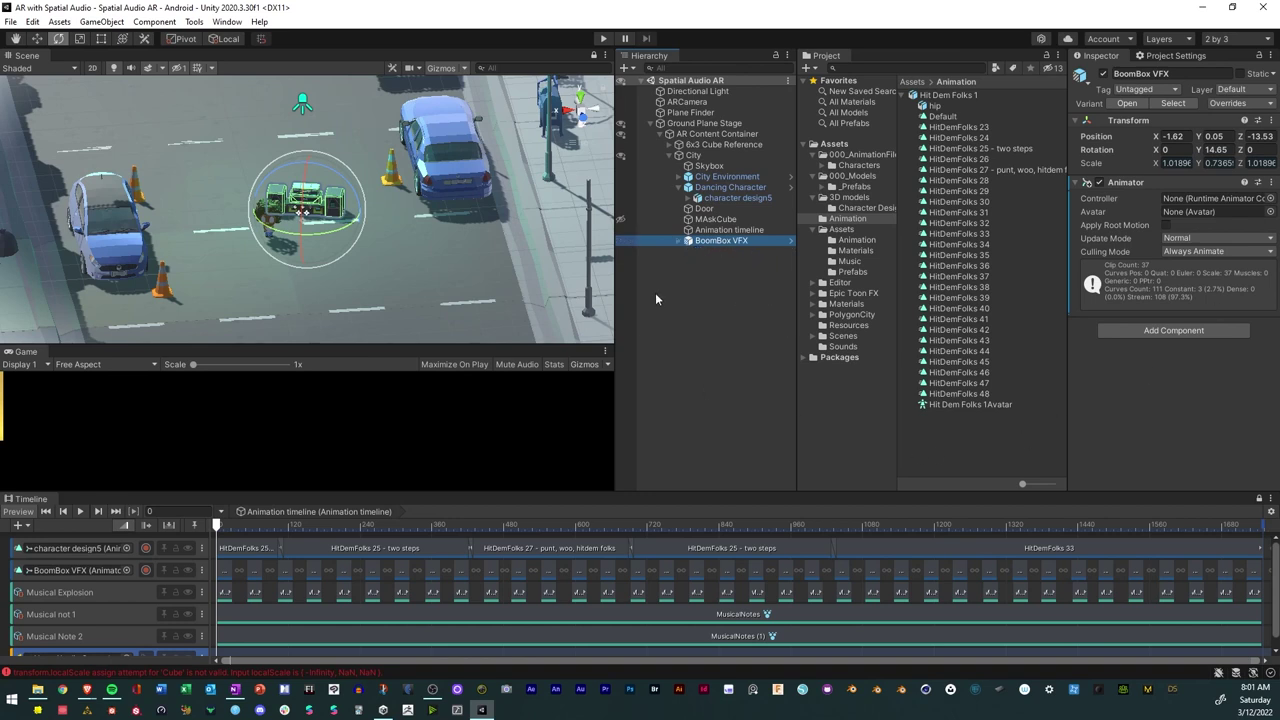
{"action": "left_click", "coordinate": [684, 242]}
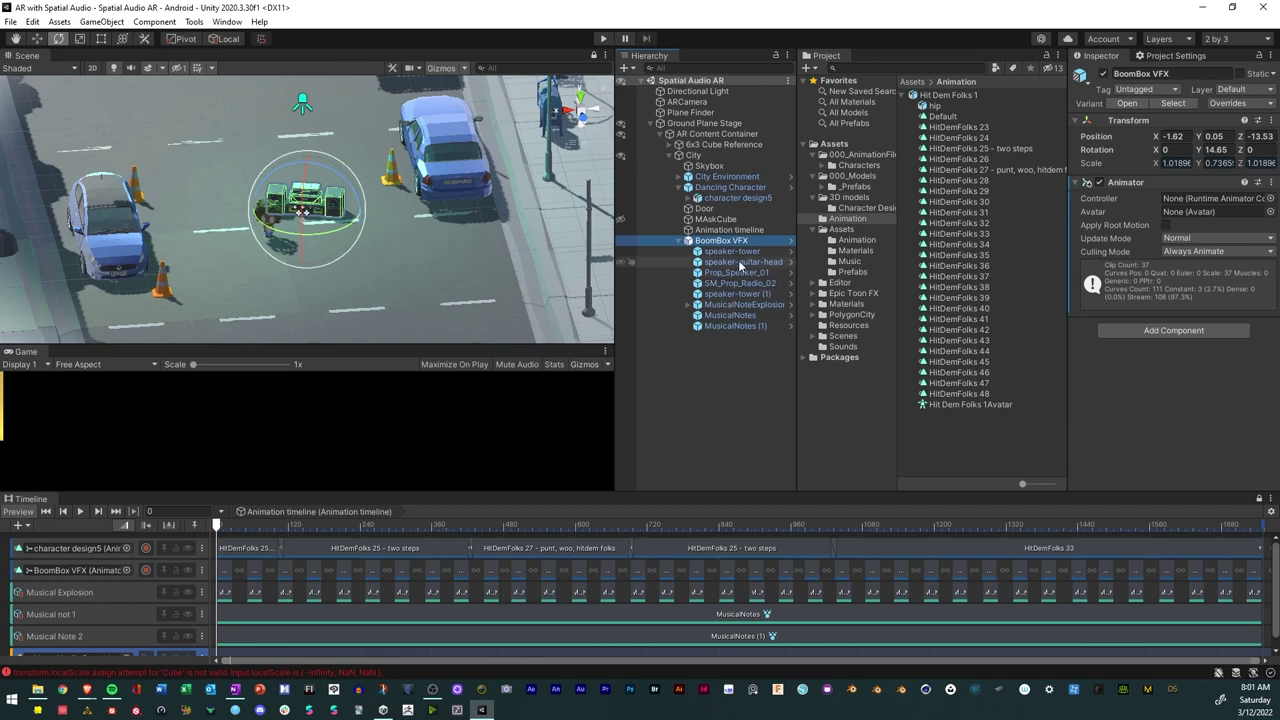
{"action": "left_click", "coordinate": [728, 252]}
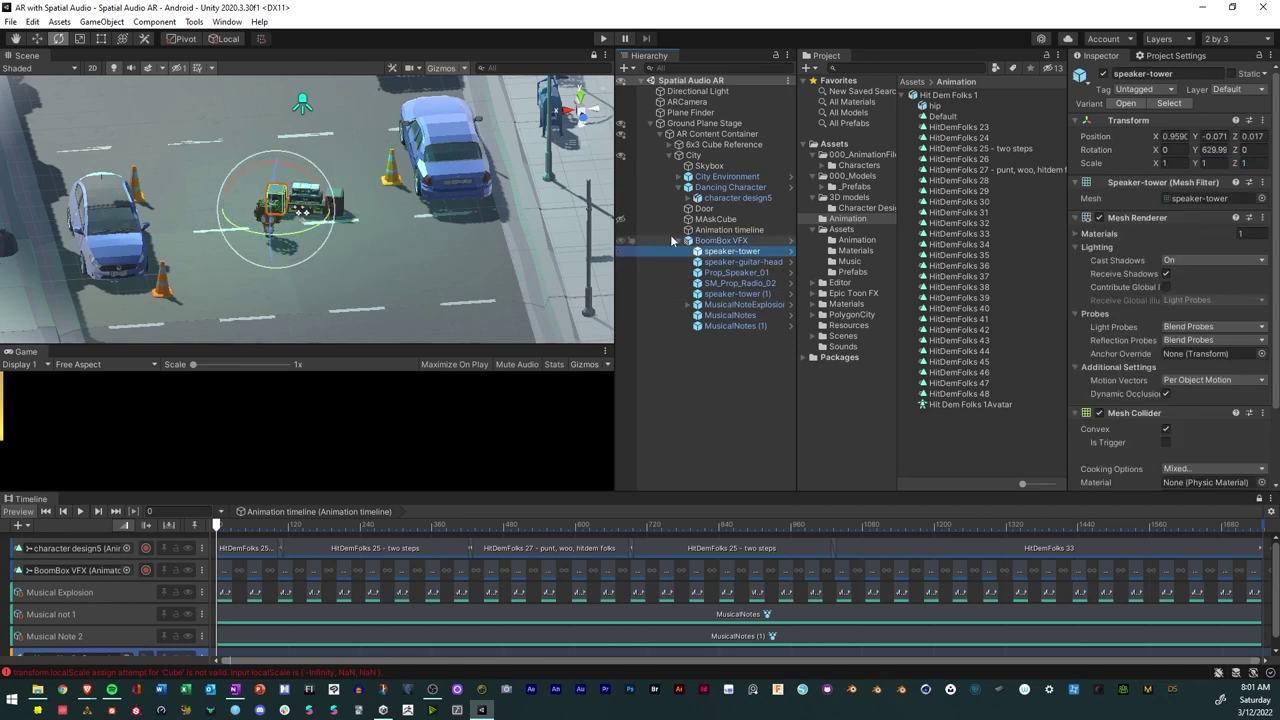
{"action": "left_click", "coordinate": [680, 241]}
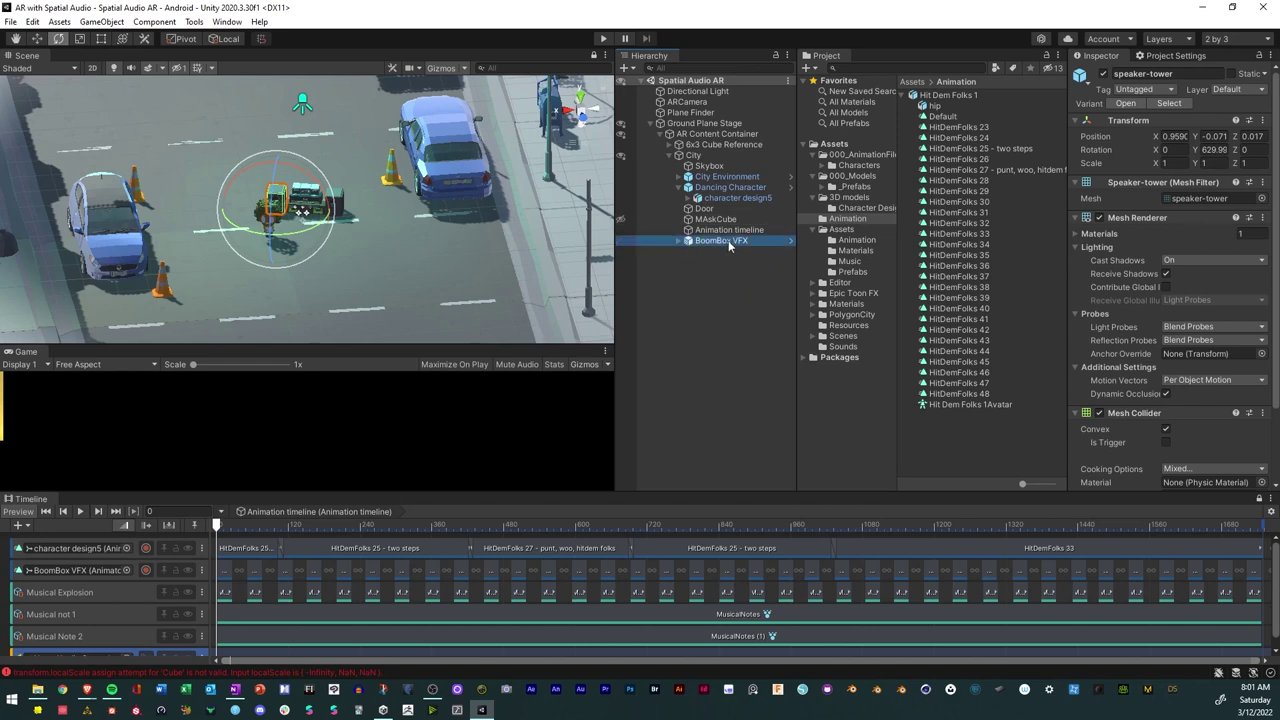
Bind BoomBox VFX to the audio track, creating a new Audio Source on it.
{"action": "scroll", "coordinate": [74, 645], "scroll_direction": "down", "scroll_amount": 1}
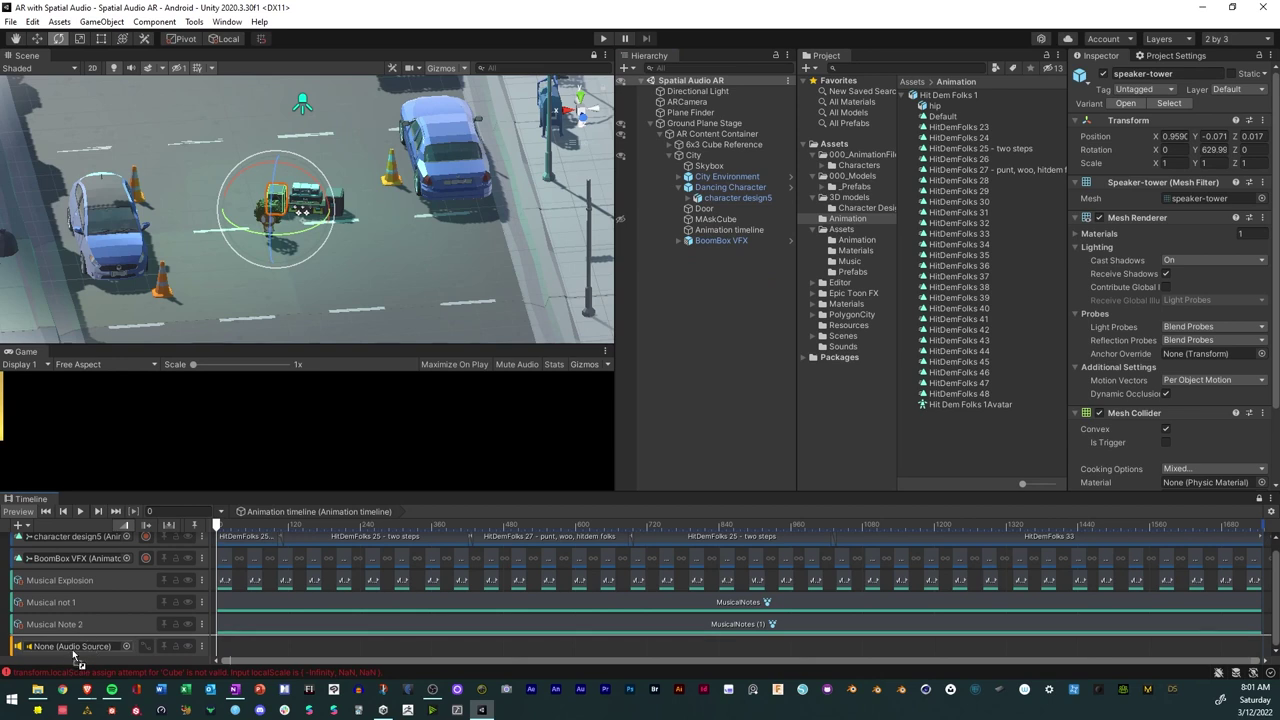
{"action": "left_click_drag", "start_coordinate": [73, 645], "coordinate": [73, 644]}
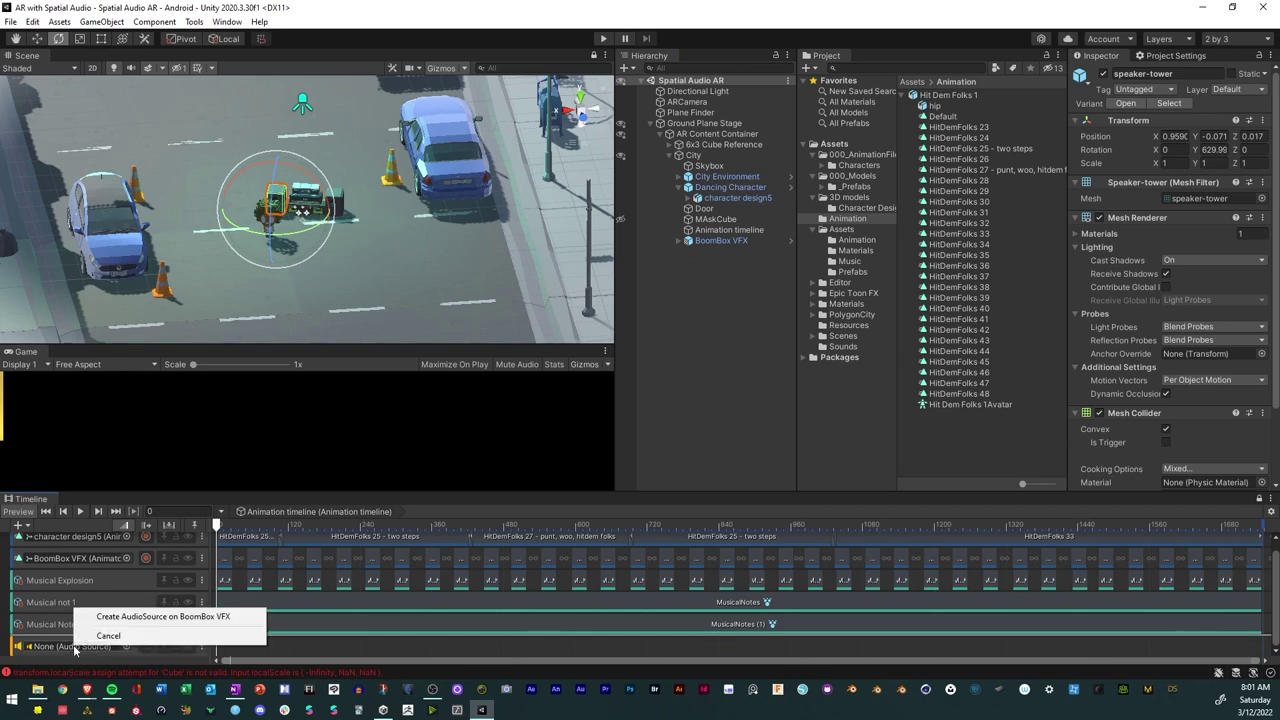
{"action": "left_click", "coordinate": [156, 620]}
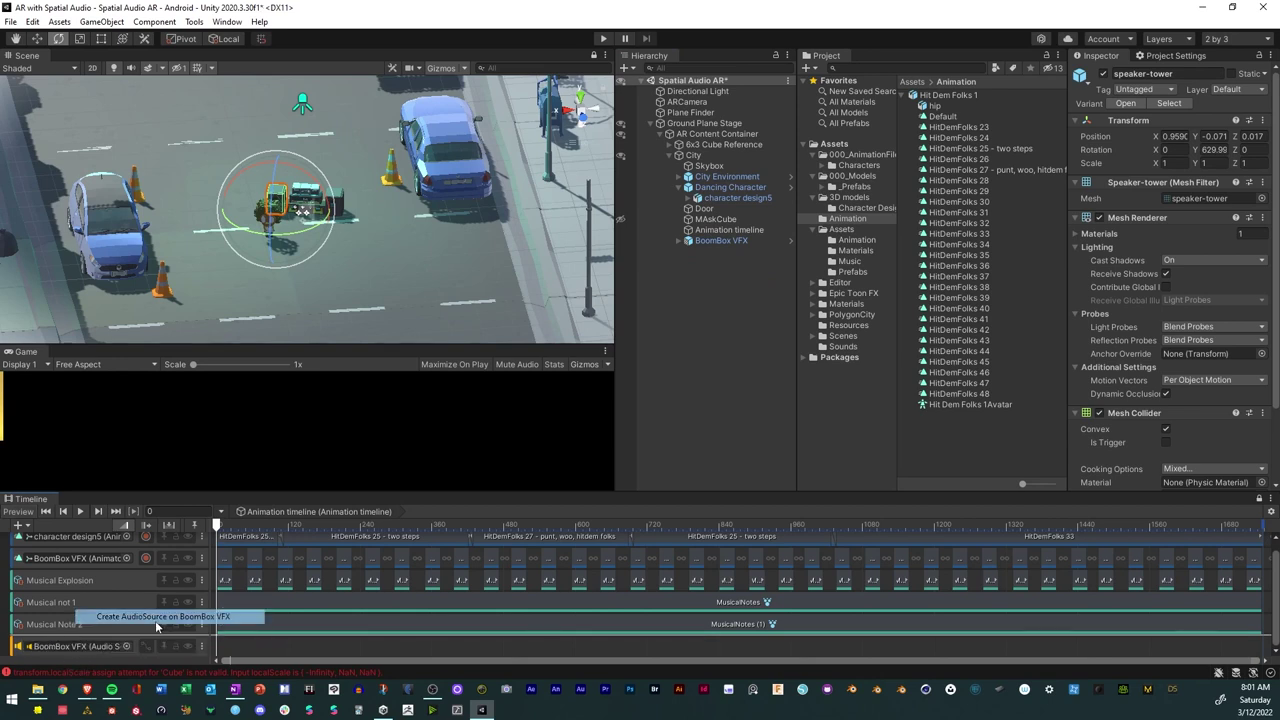
{"action": "left_click", "coordinate": [718, 241]}
{"action": "scroll", "coordinate": [1190, 285], "scroll_direction": "down", "scroll_amount": 5}
{"action": "scroll", "coordinate": [1172, 291], "scroll_direction": "up", "scroll_amount": 5}
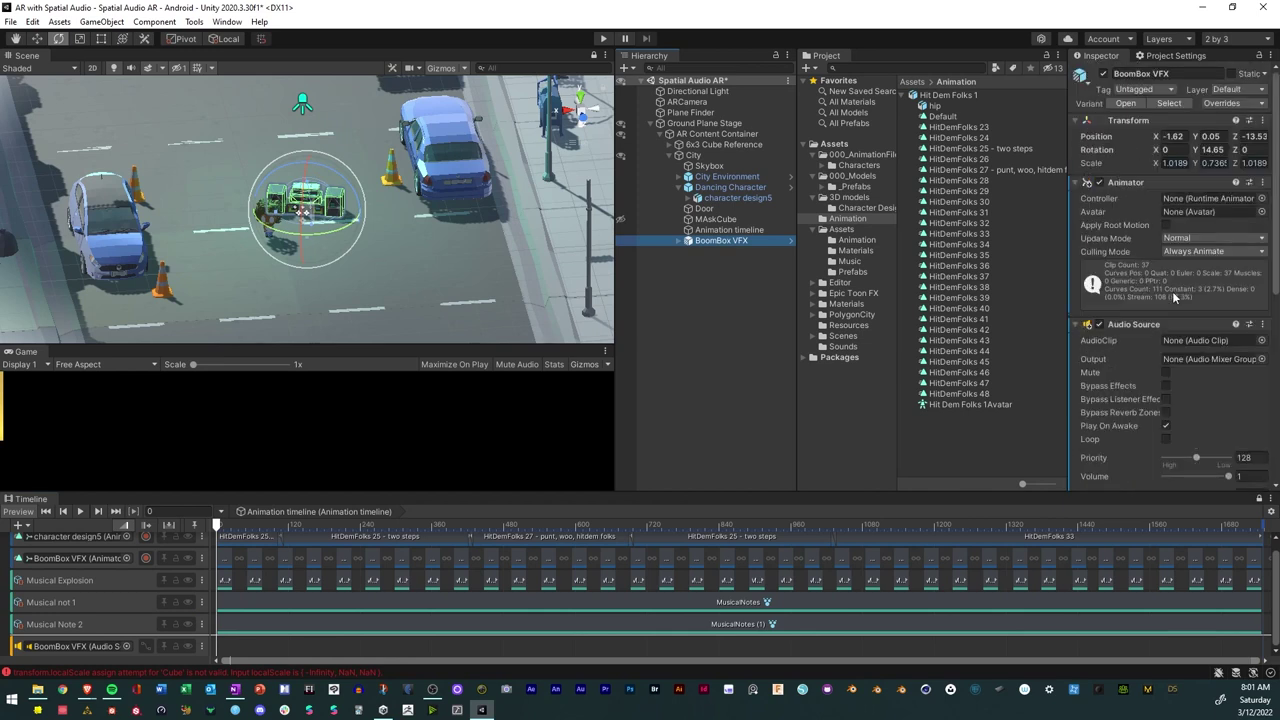
{"action": "scroll", "coordinate": [1172, 291], "scroll_direction": "down", "scroll_amount": 5}
{"action": "scroll", "coordinate": [1172, 291], "scroll_direction": "up", "scroll_amount": 3}
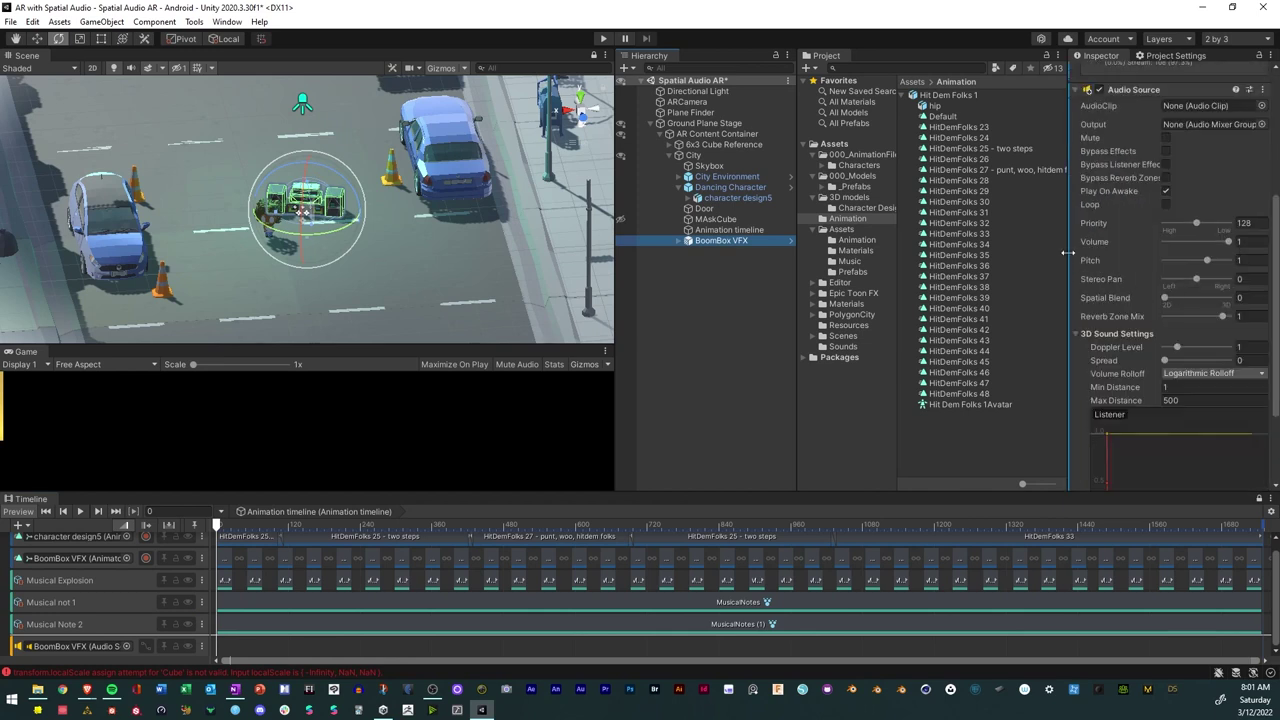
{"action": "left_click", "coordinate": [842, 347]}
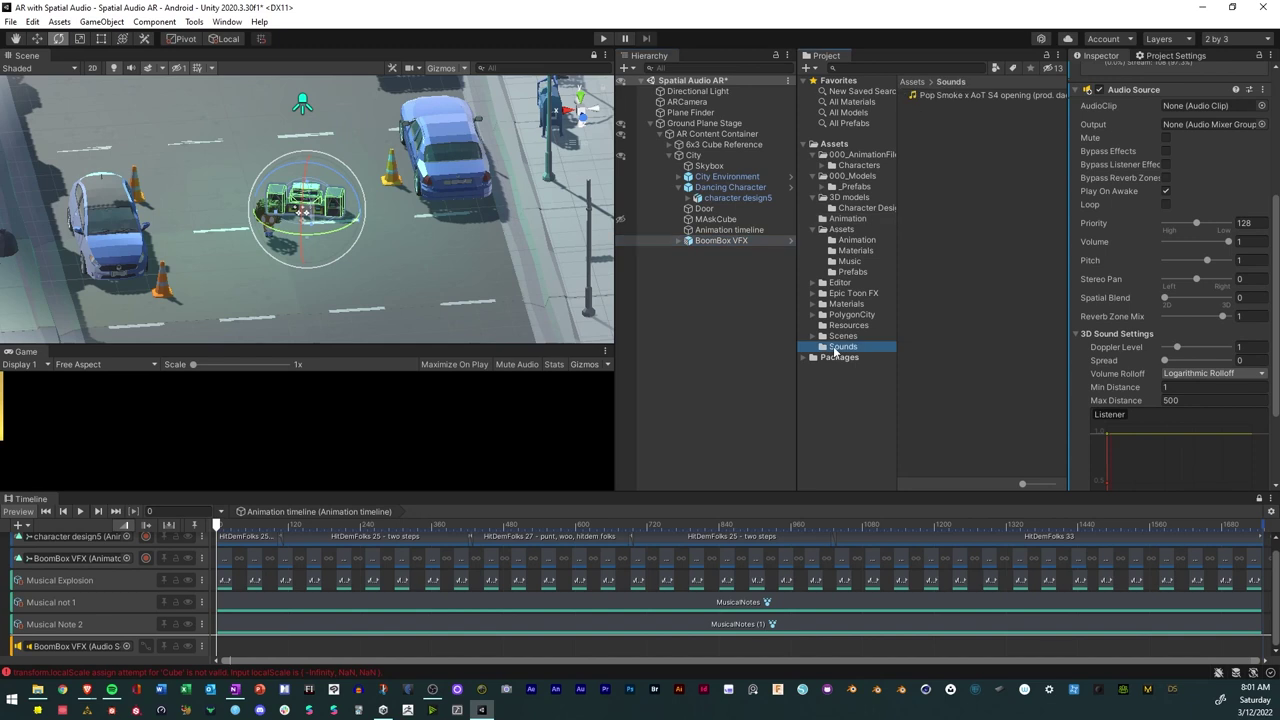
Audition ES_Sidewards - Cushy and ES_Step Back - Cushy in Assets/Music, settling on ES_Step Back - Cushy.
{"action": "left_click", "coordinate": [849, 261]}
{"action": "left_click", "coordinate": [960, 95]}
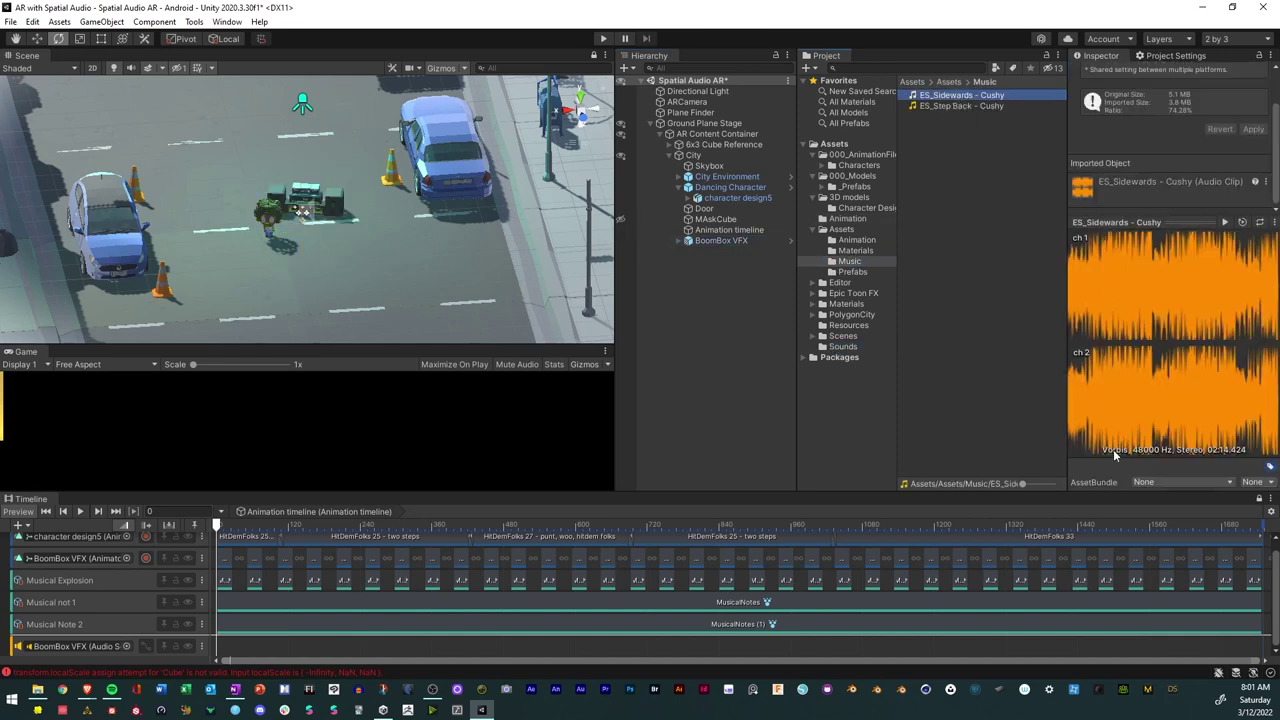
{"action": "left_click", "coordinate": [1224, 222]}
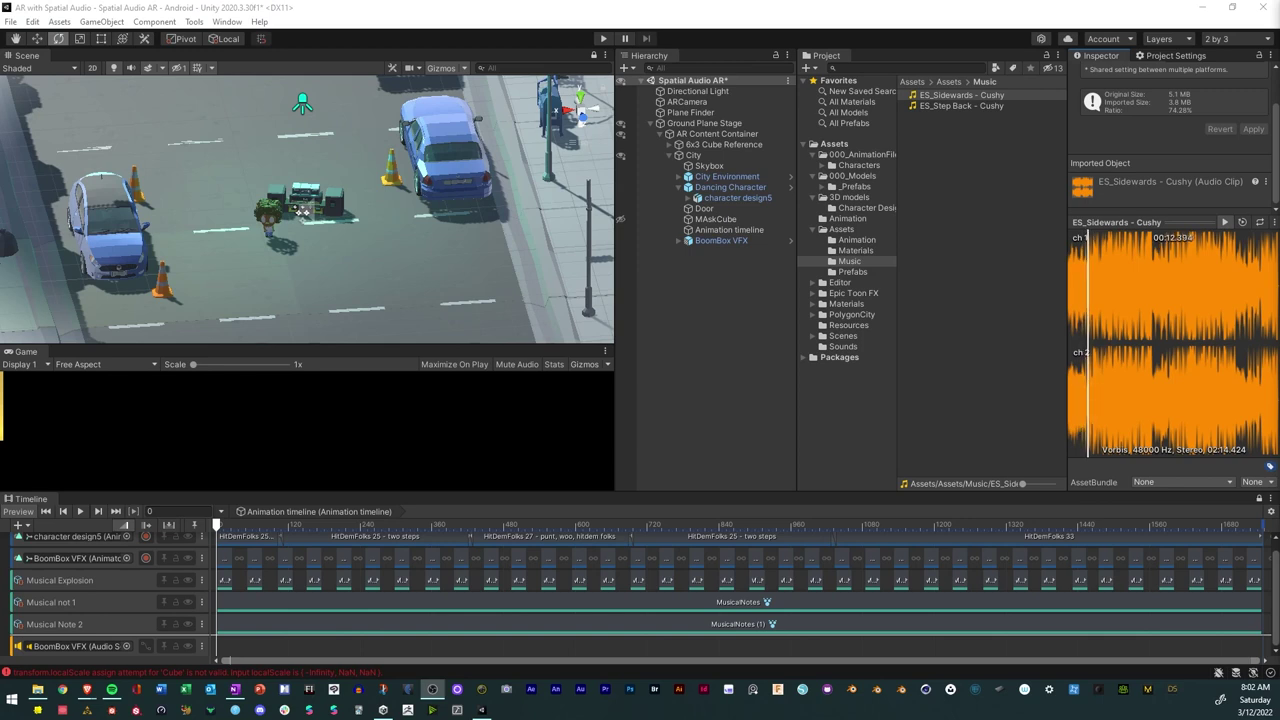
{"action": "left_click", "coordinate": [941, 105]}
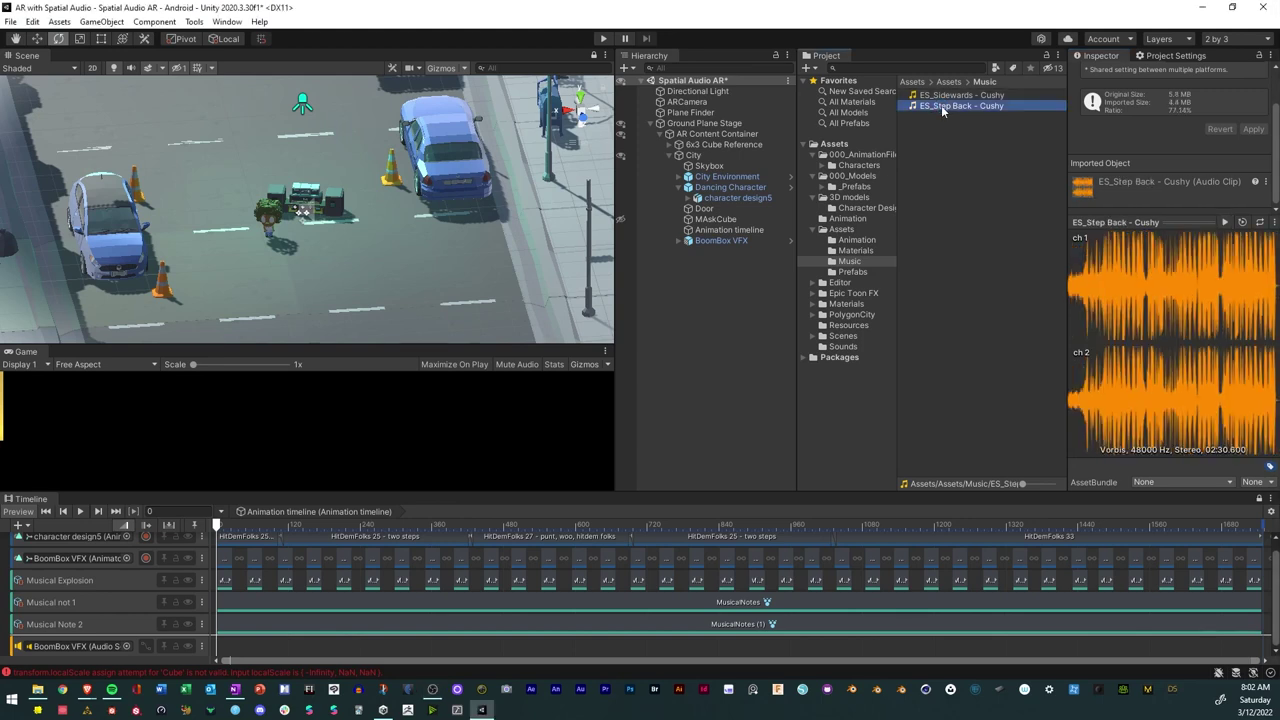
{"action": "left_click", "coordinate": [1223, 222]}
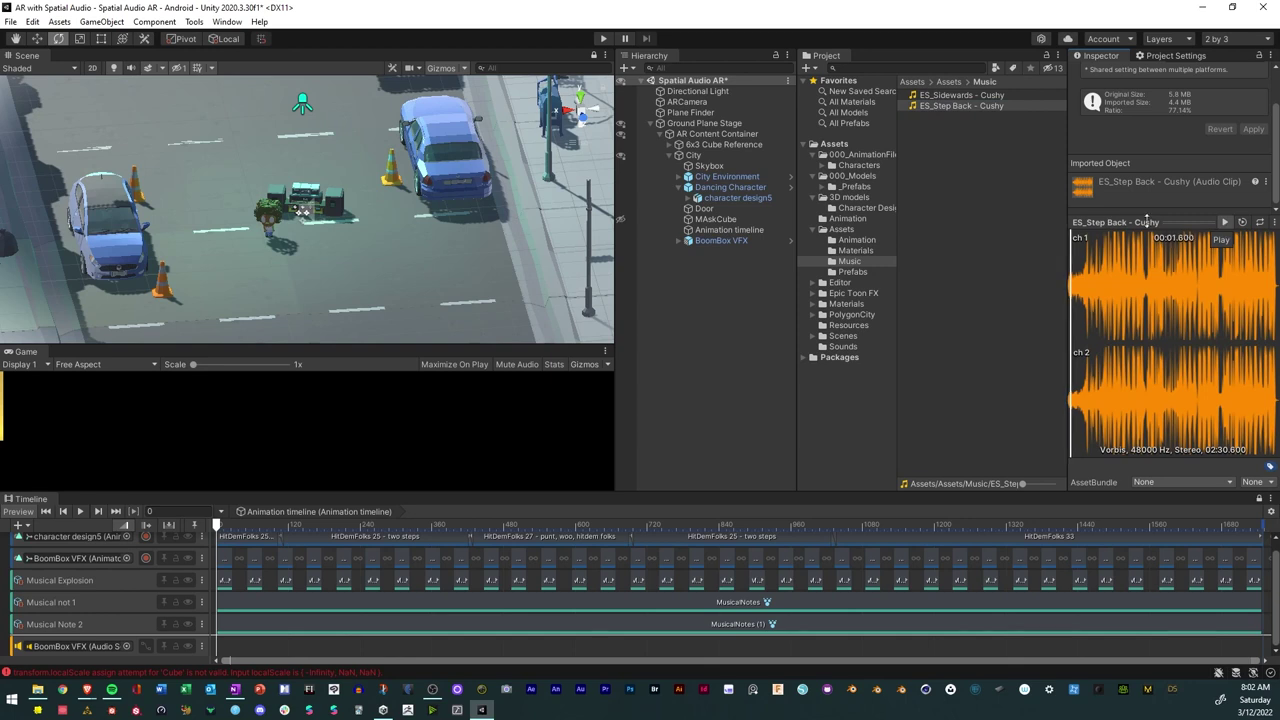
{"action": "left_click_drag", "start_coordinate": [1065, 212], "coordinate": [1020, 212]}
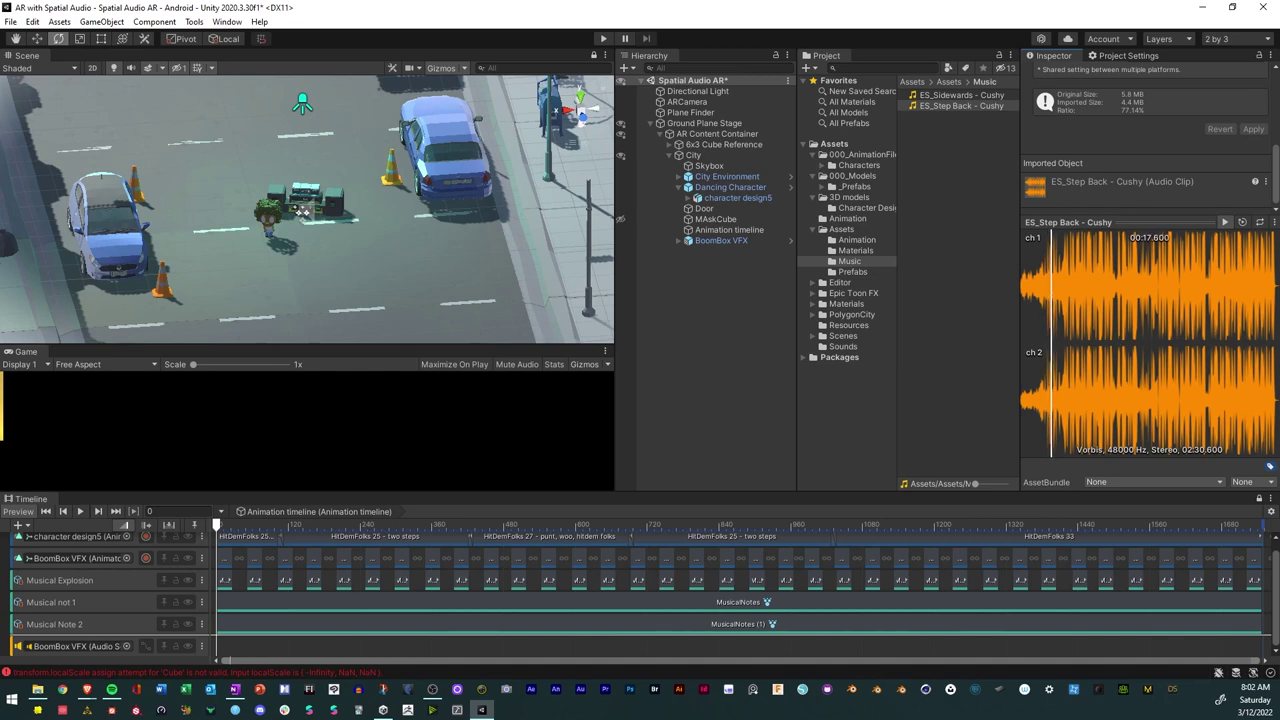
{"action": "left_click", "coordinate": [1224, 221]}
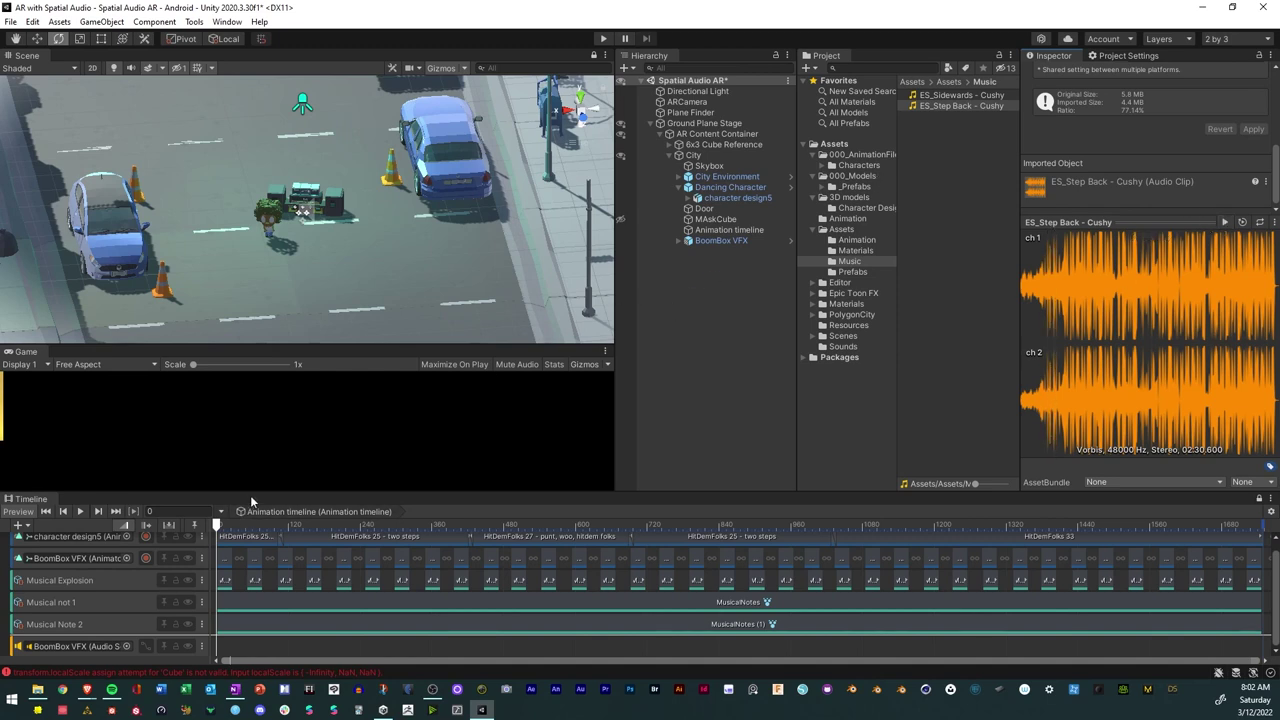
Place the ES_Step Back - Cushy clip on the BoomBox VFX audio track and scrub to preview it.
{"action": "left_click_drag", "start_coordinate": [255, 494], "coordinate": [281, 449]}
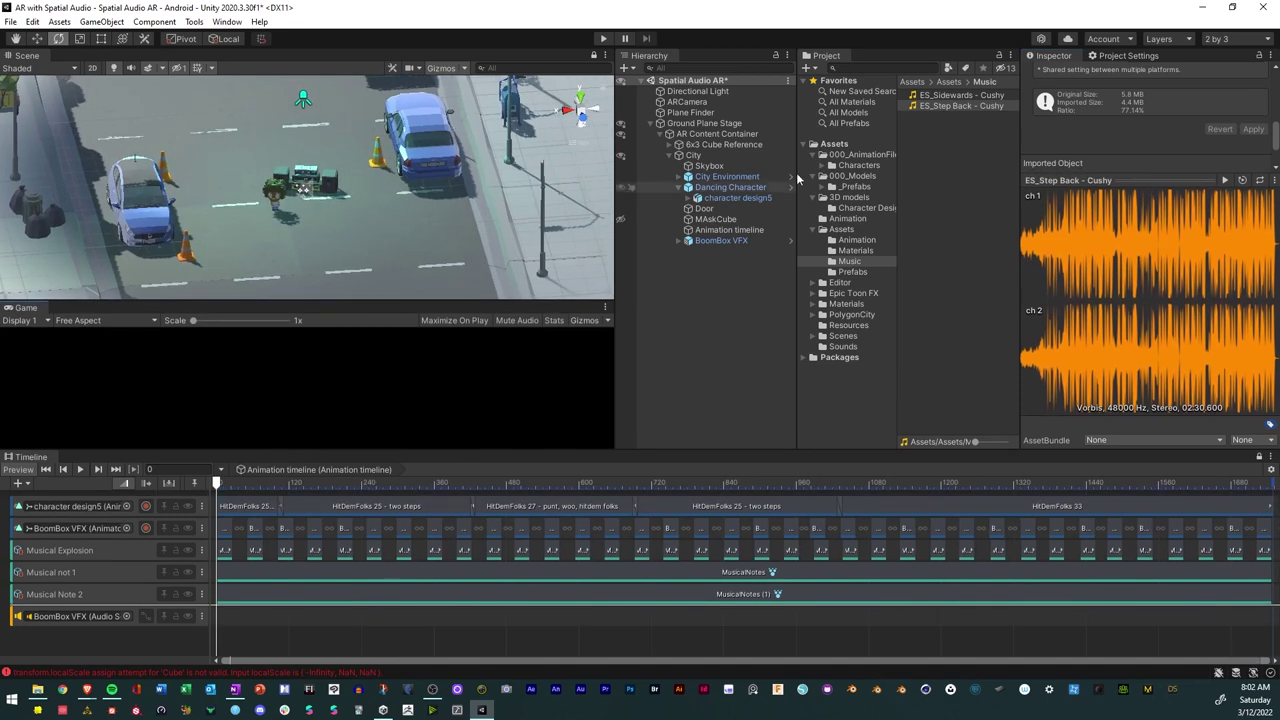
{"action": "left_click", "coordinate": [953, 106]}
{"action": "left_click_drag", "start_coordinate": [953, 106], "coordinate": [217, 620]}
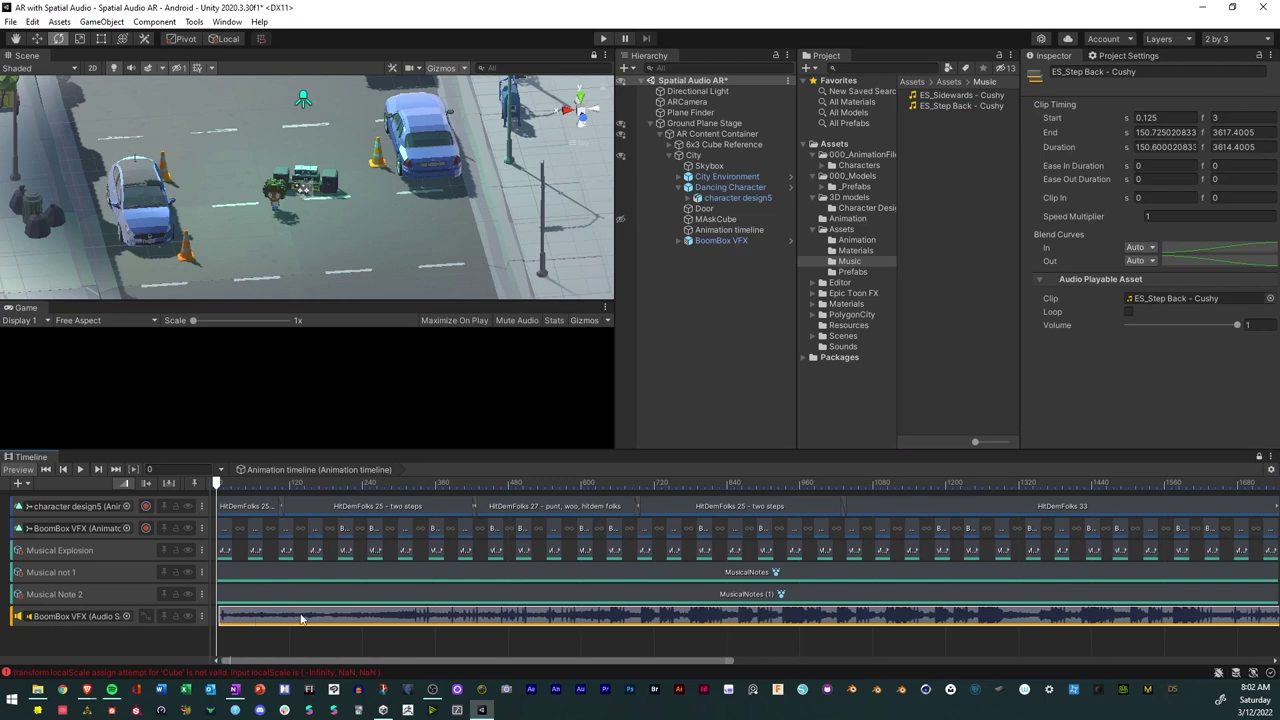
{"action": "left_click_drag", "start_coordinate": [232, 486], "coordinate": [311, 486]}
{"action": "left_click_drag", "start_coordinate": [301, 492], "coordinate": [254, 490]}
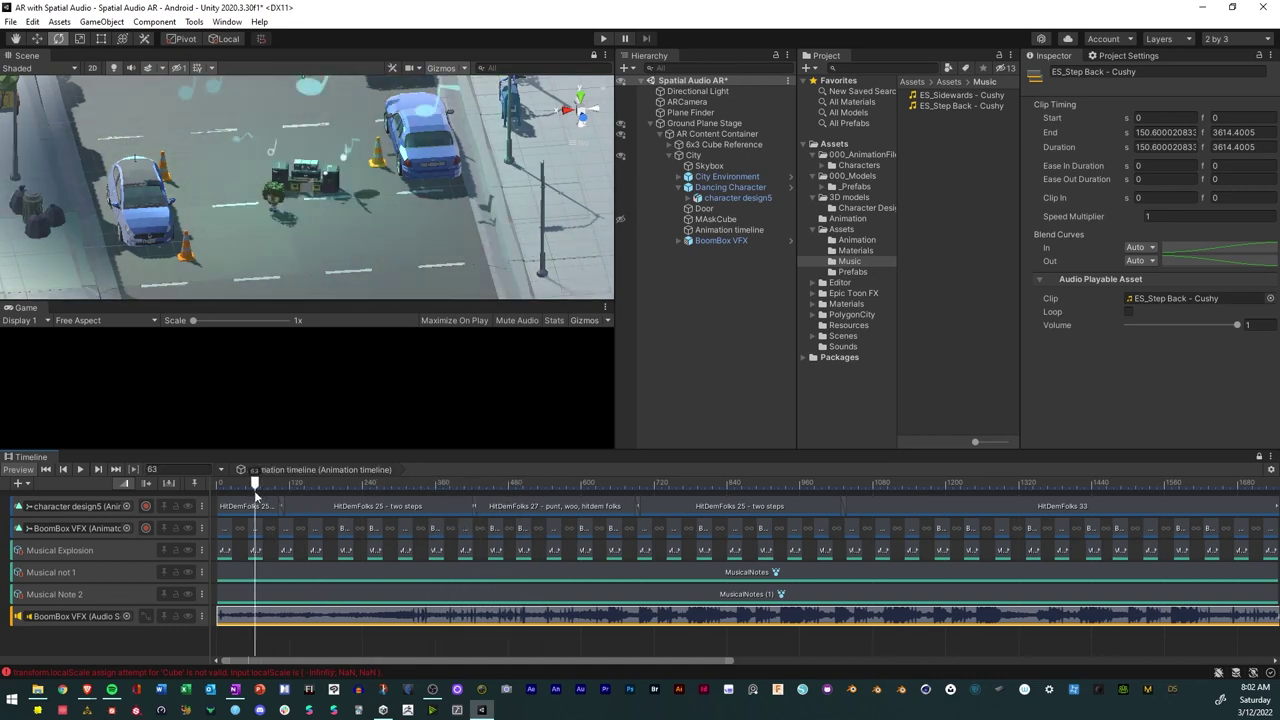
Trim the song's intro to Clip In 273.8, start the clip at 0, and play the preview.
{"action": "left_click_drag", "start_coordinate": [219, 616], "coordinate": [389, 620]}
{"action": "left_click_drag", "start_coordinate": [482, 618], "coordinate": [310, 622]}
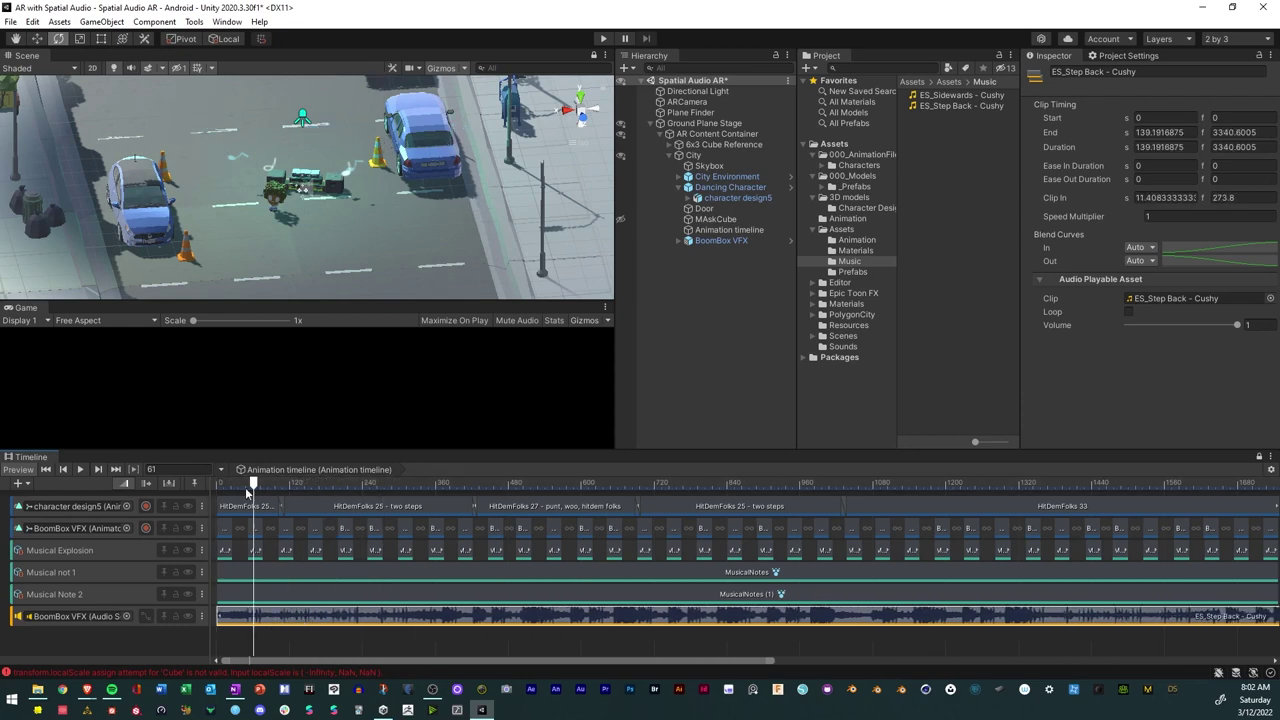
{"action": "left_click", "coordinate": [221, 484]}
{"action": "key", "text": "space"}
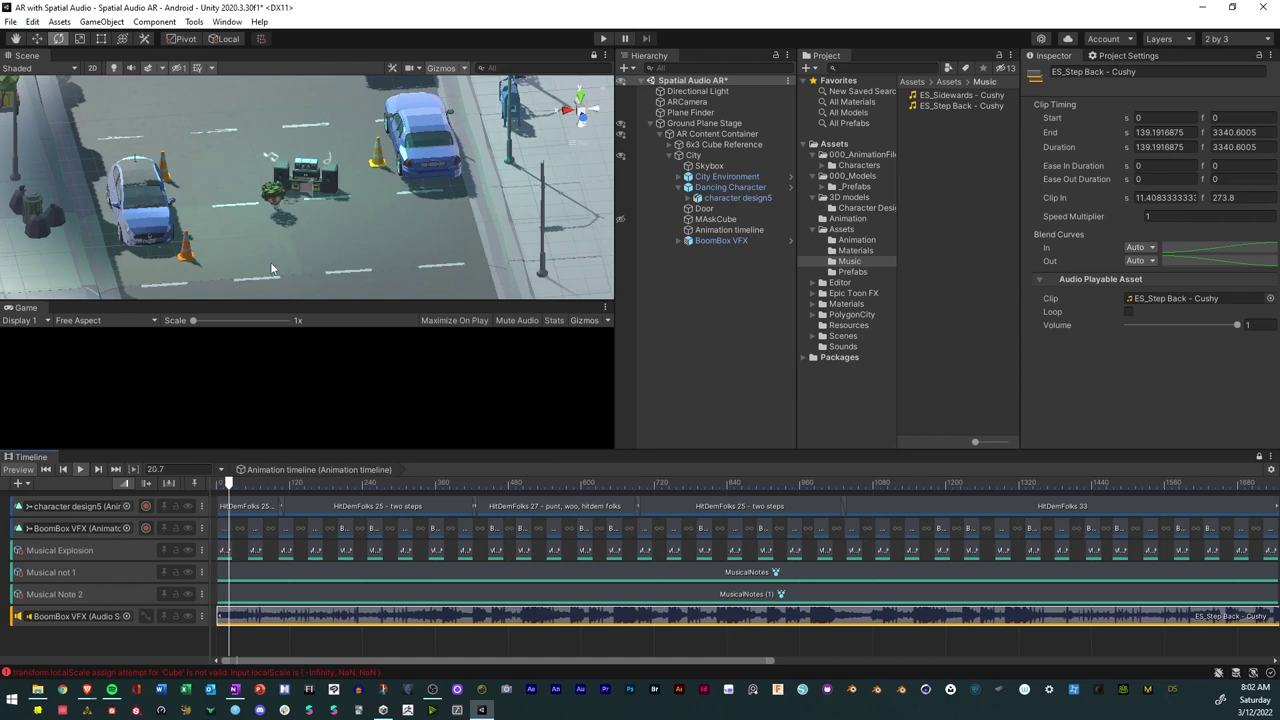
{"action": "right_click_drag", "start_coordinate": [310, 248], "coordinate": [354, 209]}
{"action": "scroll", "coordinate": [358, 206], "scroll_direction": "up", "scroll_amount": 3}
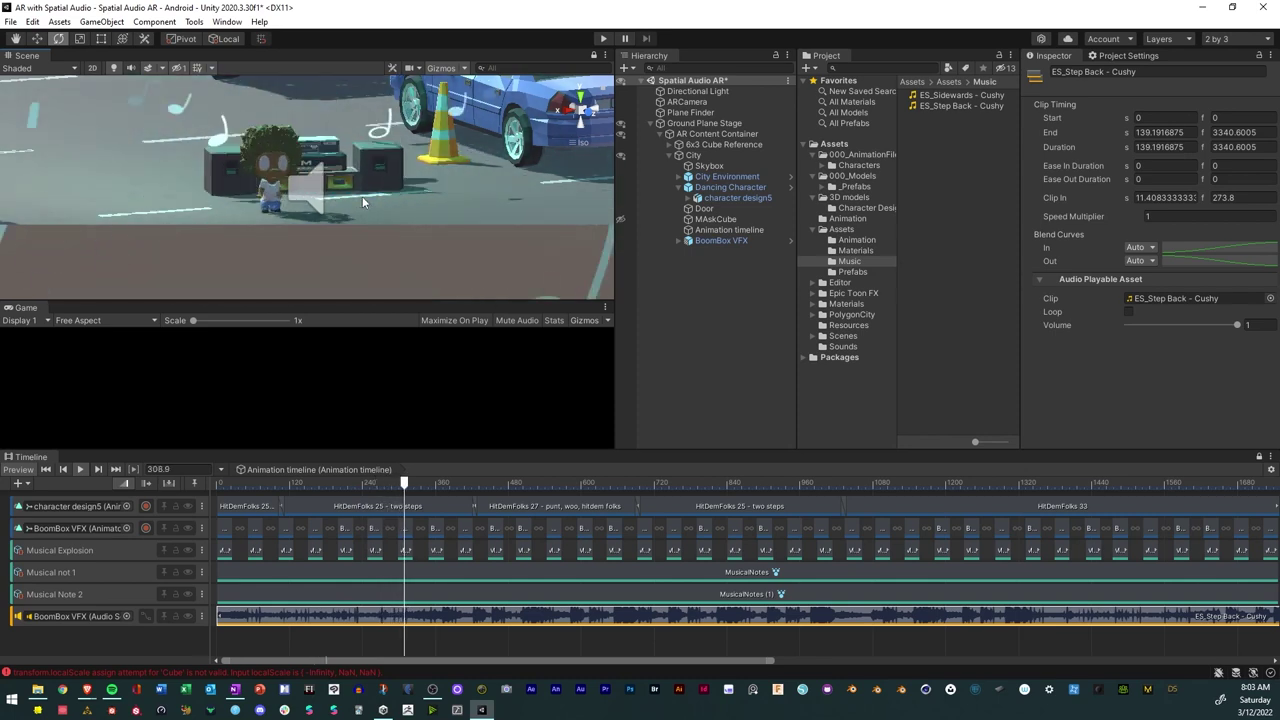
Stop playback, trim the ES_Step Back - Cushy clip to end with the other clips, and select BoomBox VFX.
{"action": "left_click_drag", "start_coordinate": [770, 660], "coordinate": [1230, 665]}
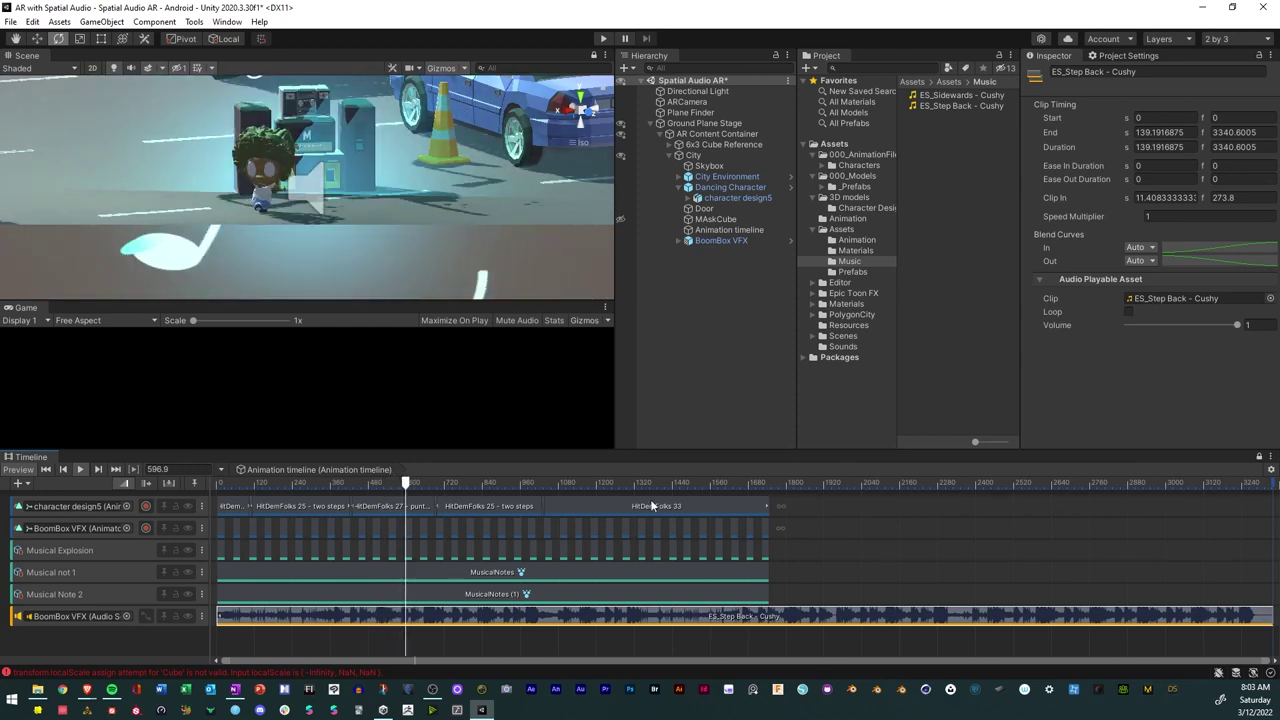
{"action": "left_click", "coordinate": [80, 469]}
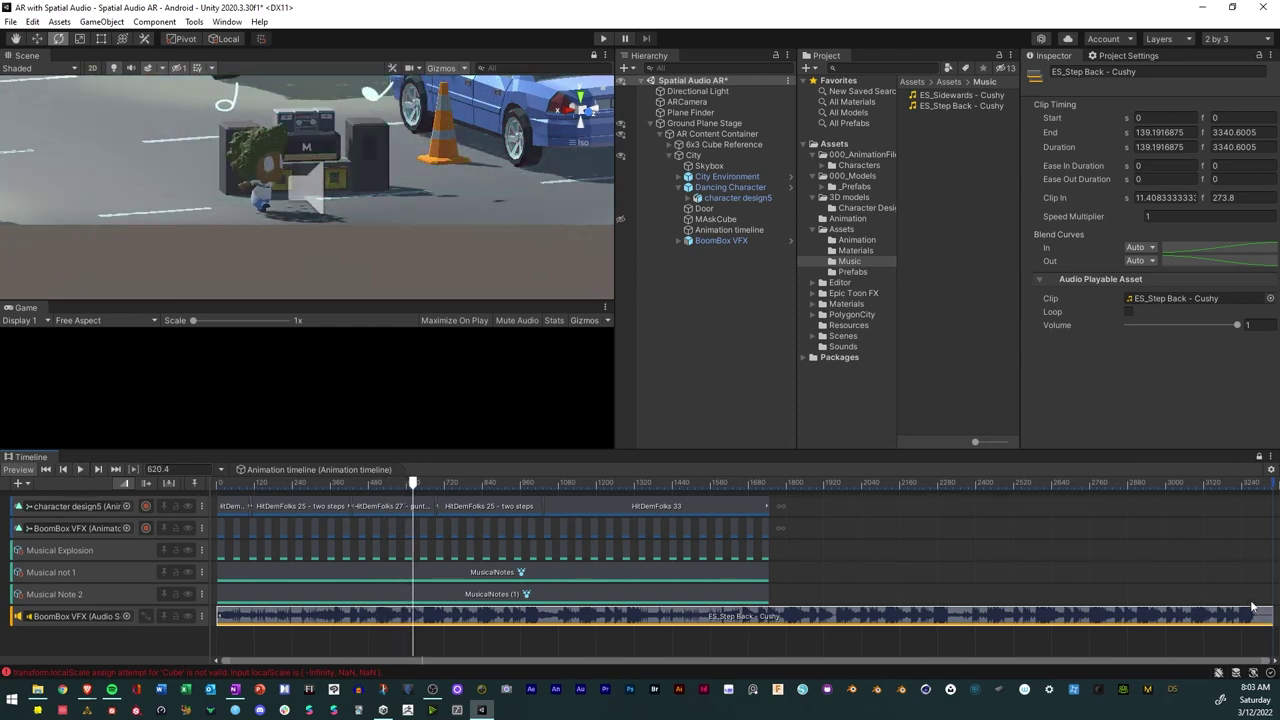
{"action": "left_click_drag", "start_coordinate": [1271, 616], "coordinate": [762, 611]}
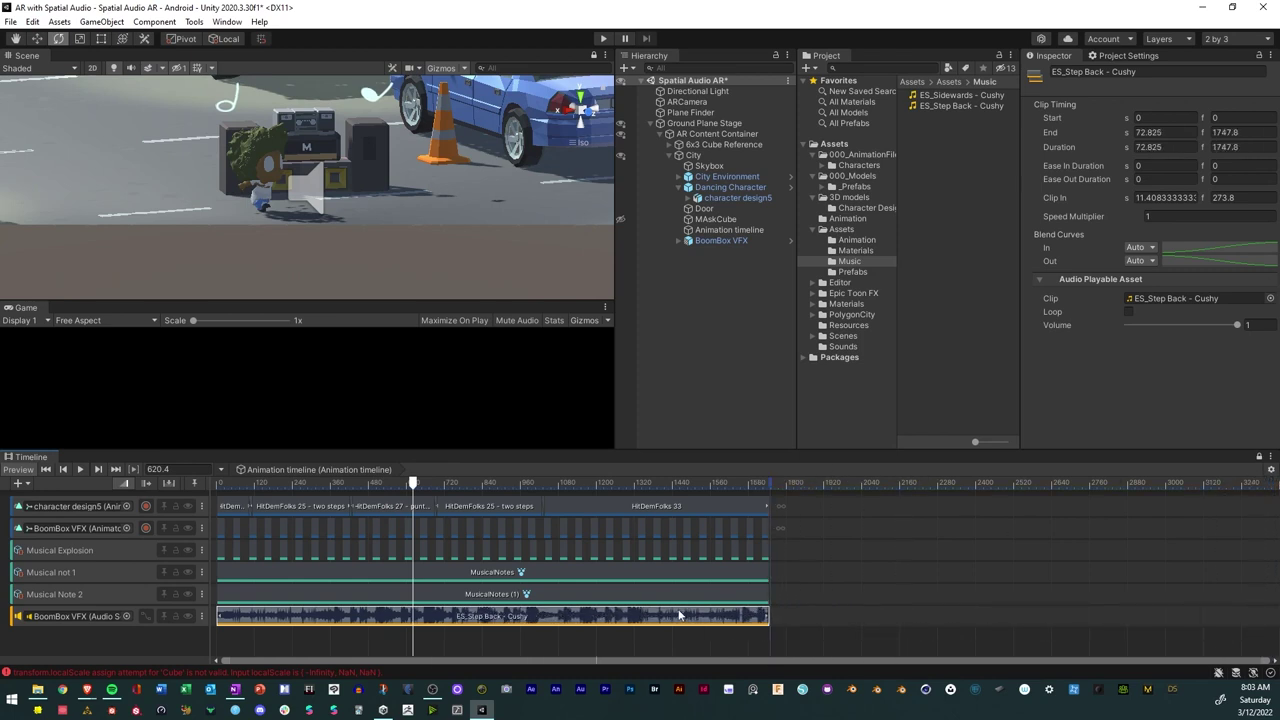
{"action": "left_click", "coordinate": [405, 654]}
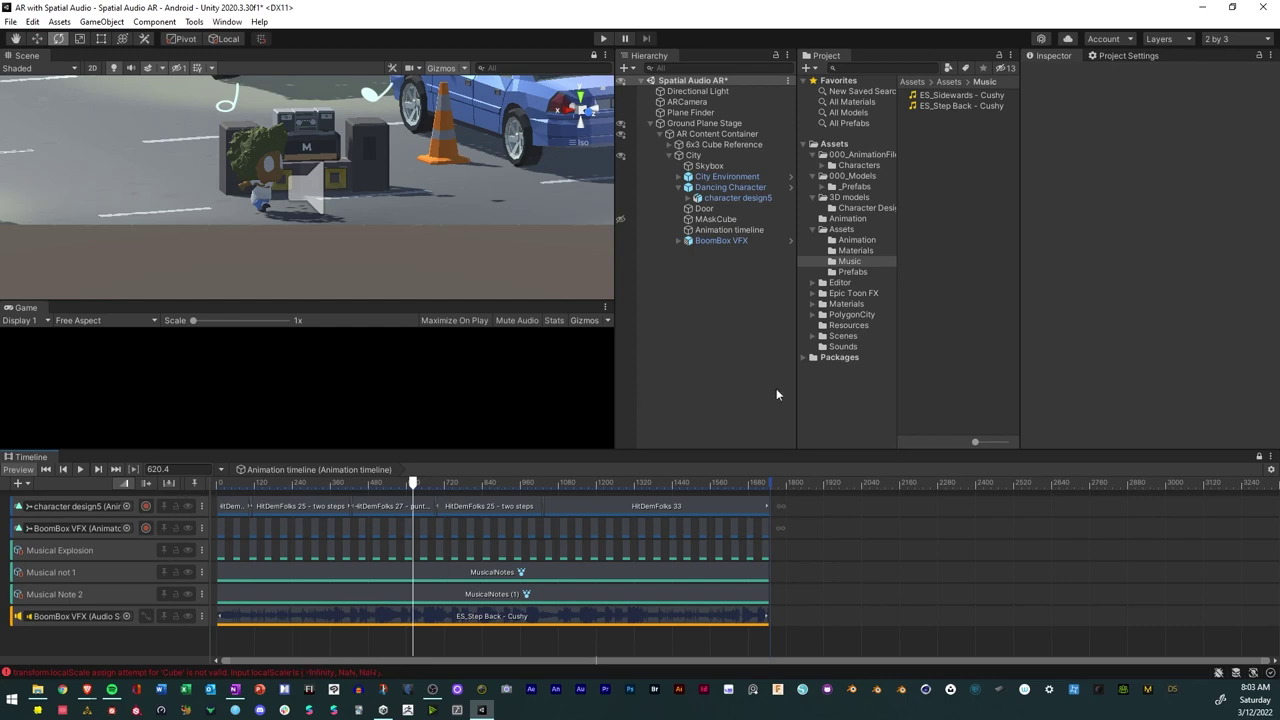
{"action": "left_click_drag", "start_coordinate": [216, 218], "coordinate": [326, 207], "text": "alt"}
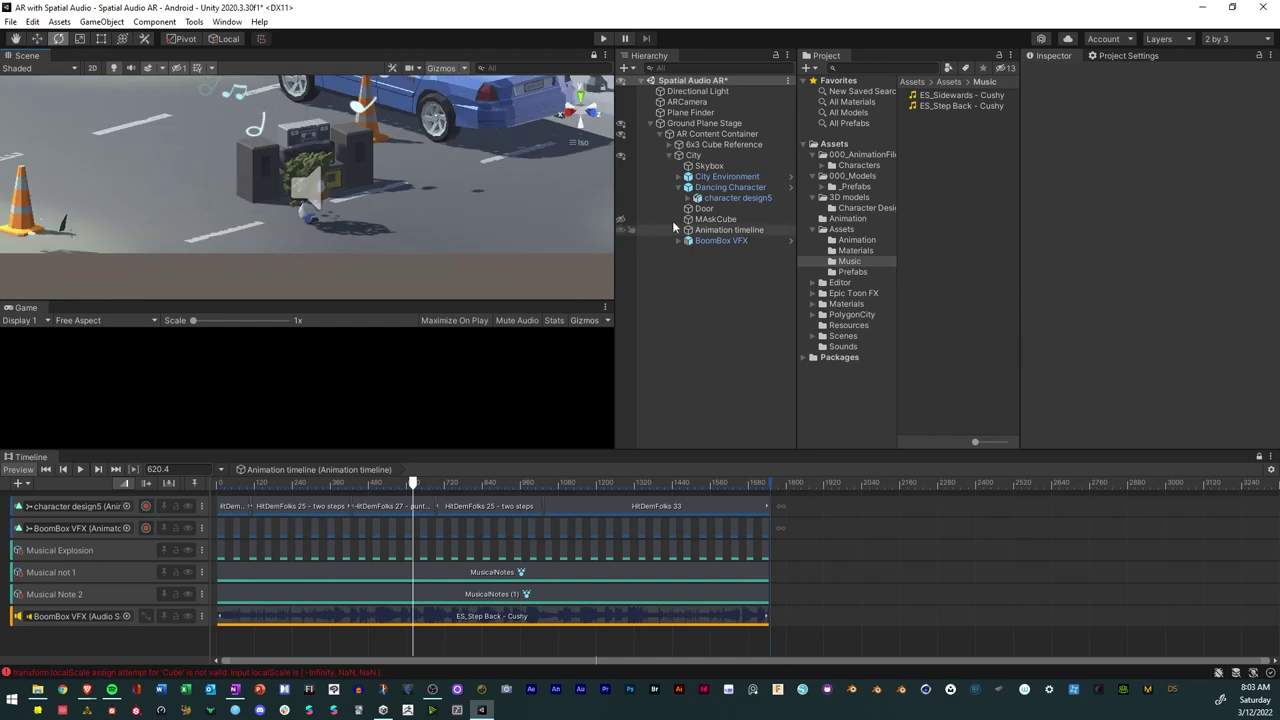
{"action": "left_click", "coordinate": [721, 242]}
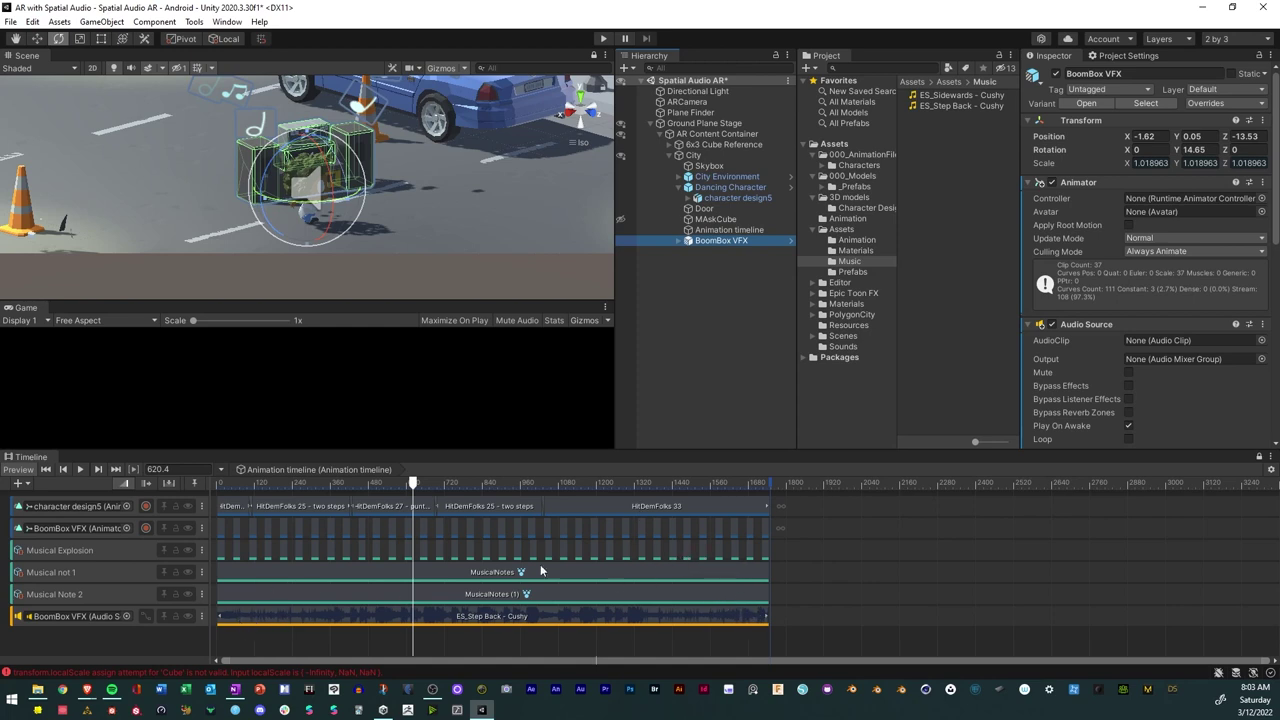
Save the scene with Ctrl+S.
{"action": "key", "text": "ctrl+s"}
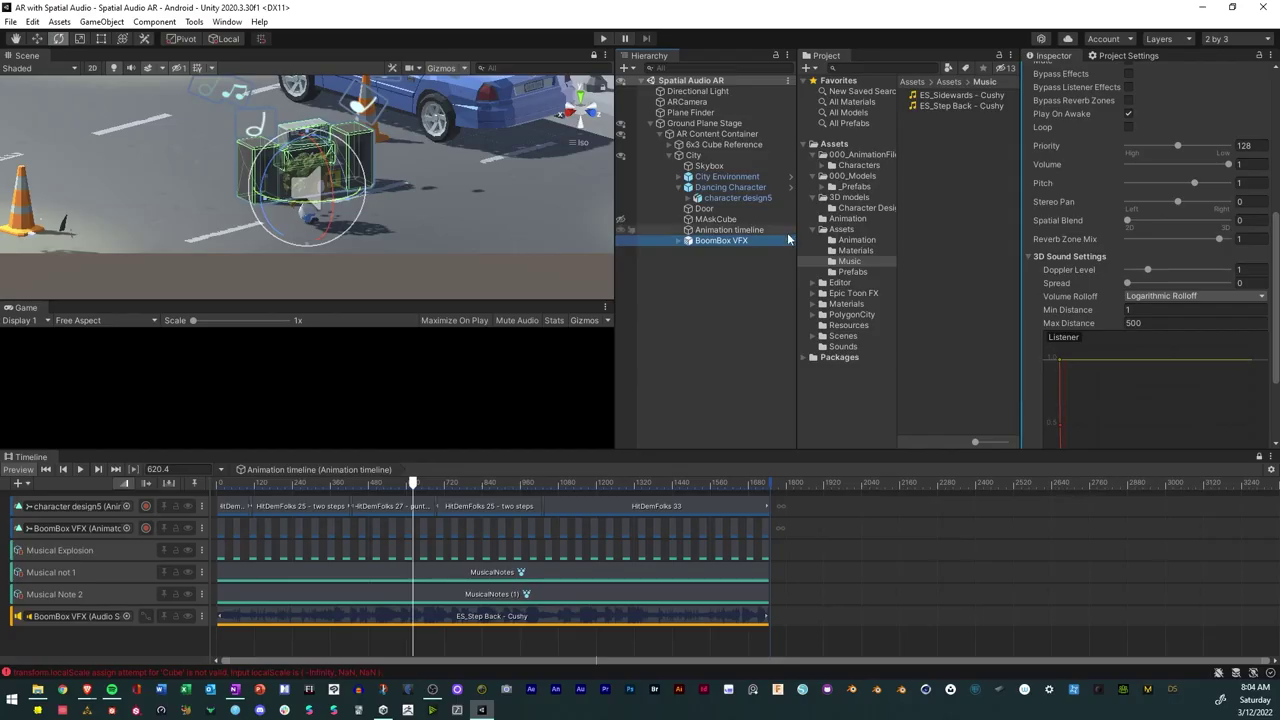
Set BoomBox VFX's Audio Source Spatial Blend to 1 (fully 3D) and widen the Inspector.
{"action": "left_click", "coordinate": [712, 240]}
{"action": "key", "text": "Return"}
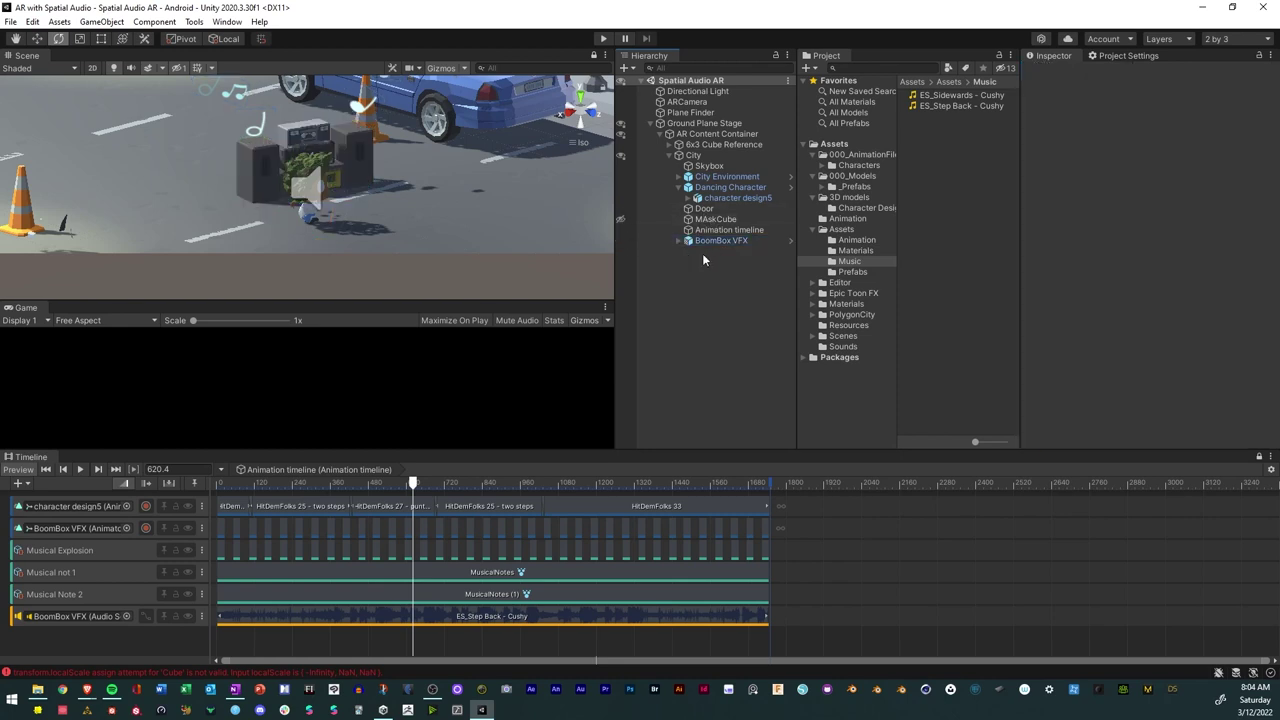
{"action": "scroll", "coordinate": [1098, 297], "scroll_direction": "down", "scroll_amount": 5}
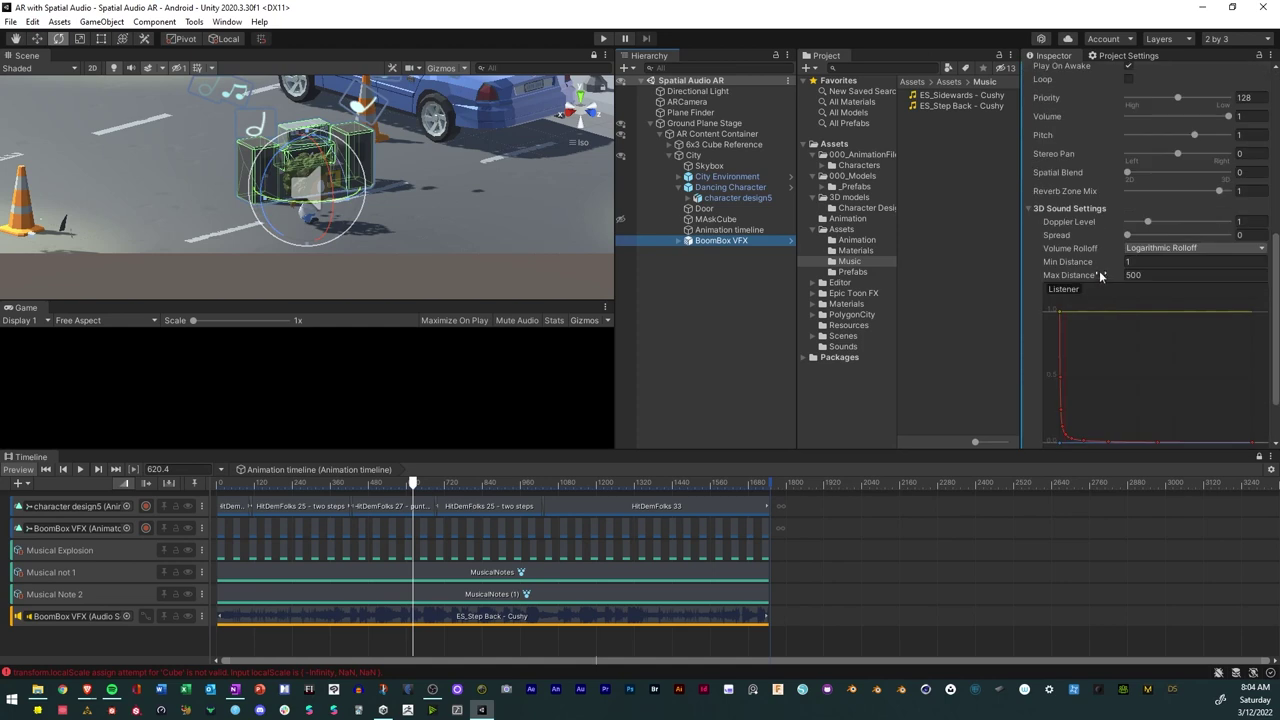
{"action": "left_click_drag", "start_coordinate": [424, 183], "coordinate": [100, 158], "text": "alt"}
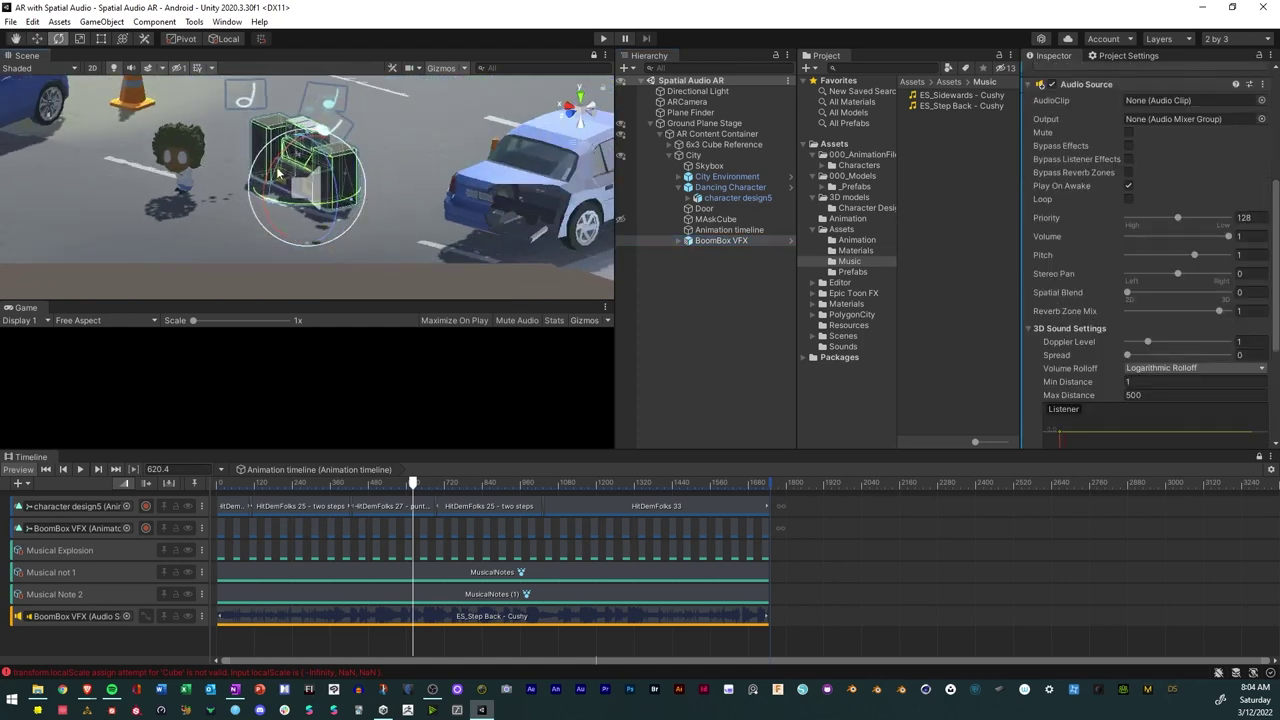
{"action": "left_click", "coordinate": [694, 101]}
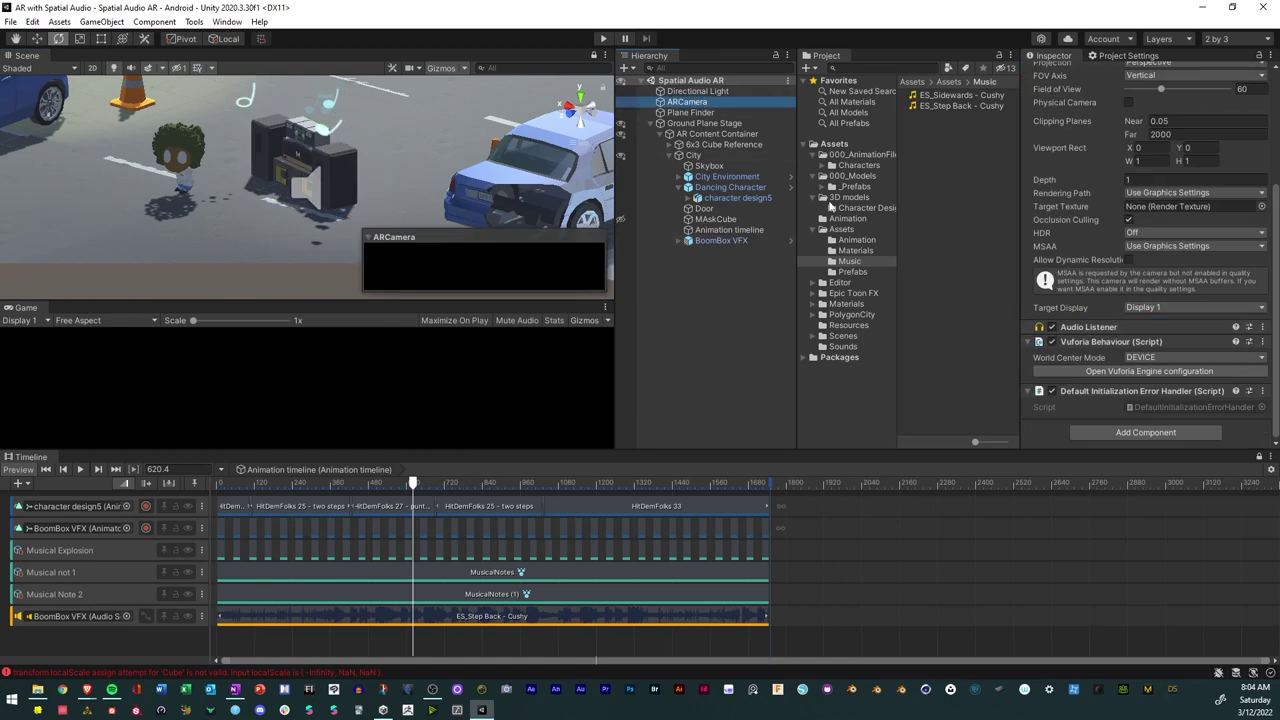
{"action": "left_click", "coordinate": [700, 241]}
{"action": "scroll", "coordinate": [1088, 296], "scroll_direction": "up", "scroll_amount": 3}
{"action": "scroll", "coordinate": [1088, 298], "scroll_direction": "down", "scroll_amount": 6}
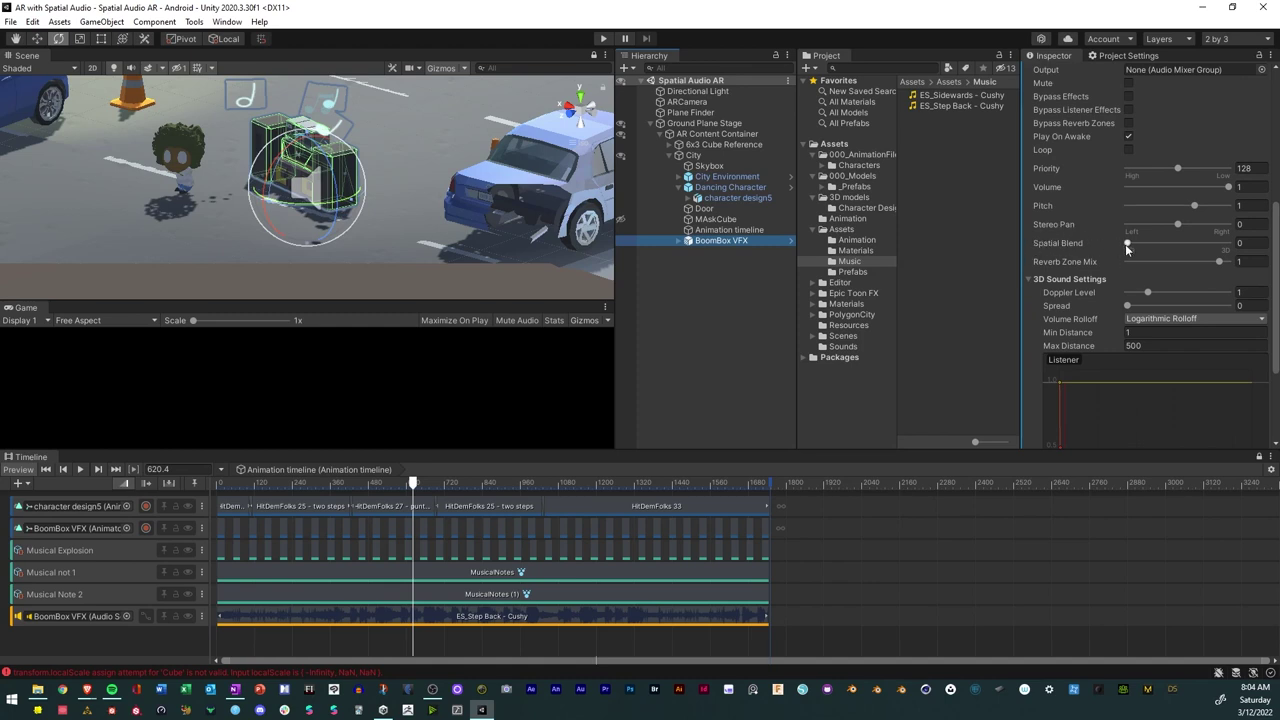
{"action": "left_click_drag", "start_coordinate": [1125, 244], "coordinate": [1257, 256]}
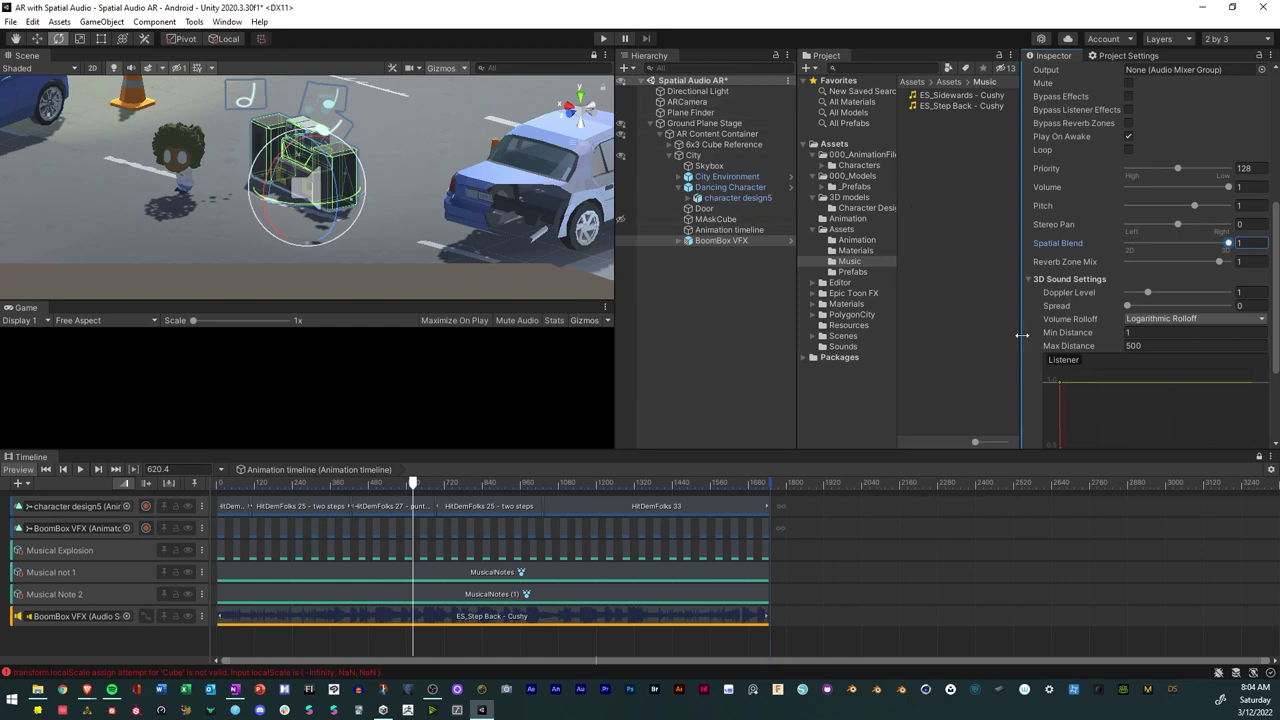
{"action": "left_click_drag", "start_coordinate": [1020, 337], "coordinate": [768, 323]}
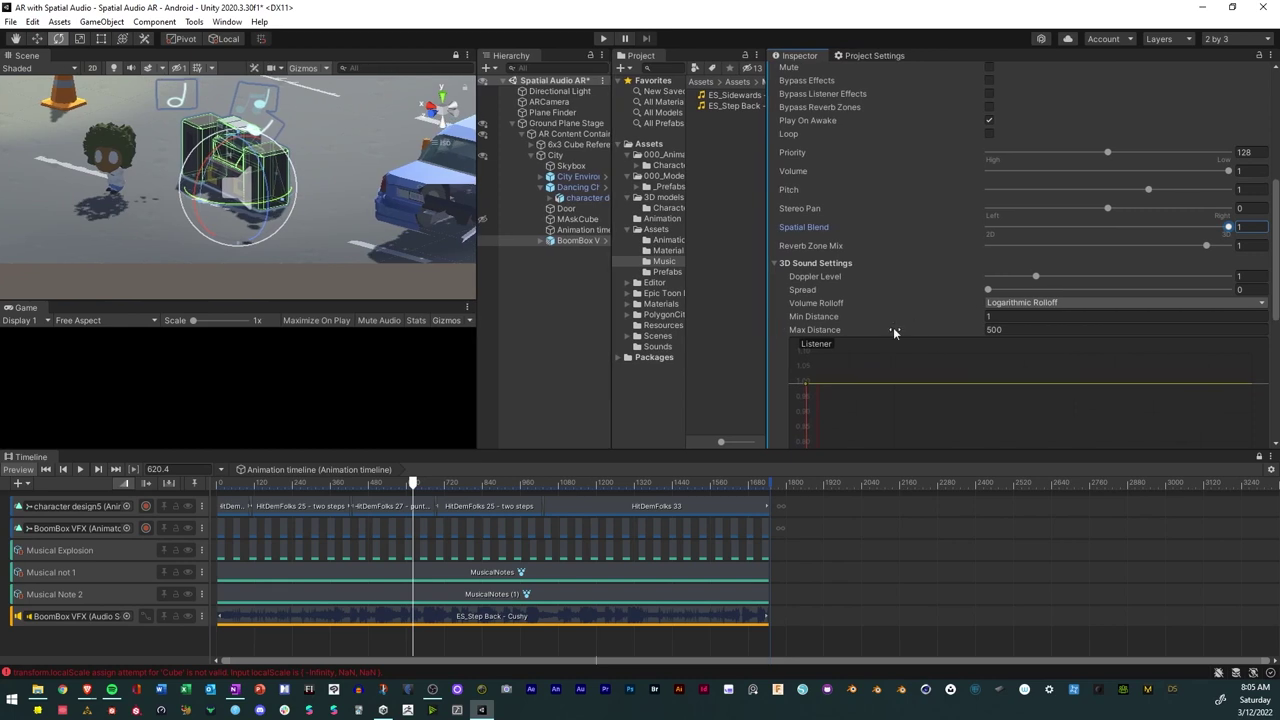
Set the BoomBox VFX Timeline audio track's Spatial Blend to 1, checking it against the object's setting.
{"action": "left_click", "coordinate": [135, 616]}
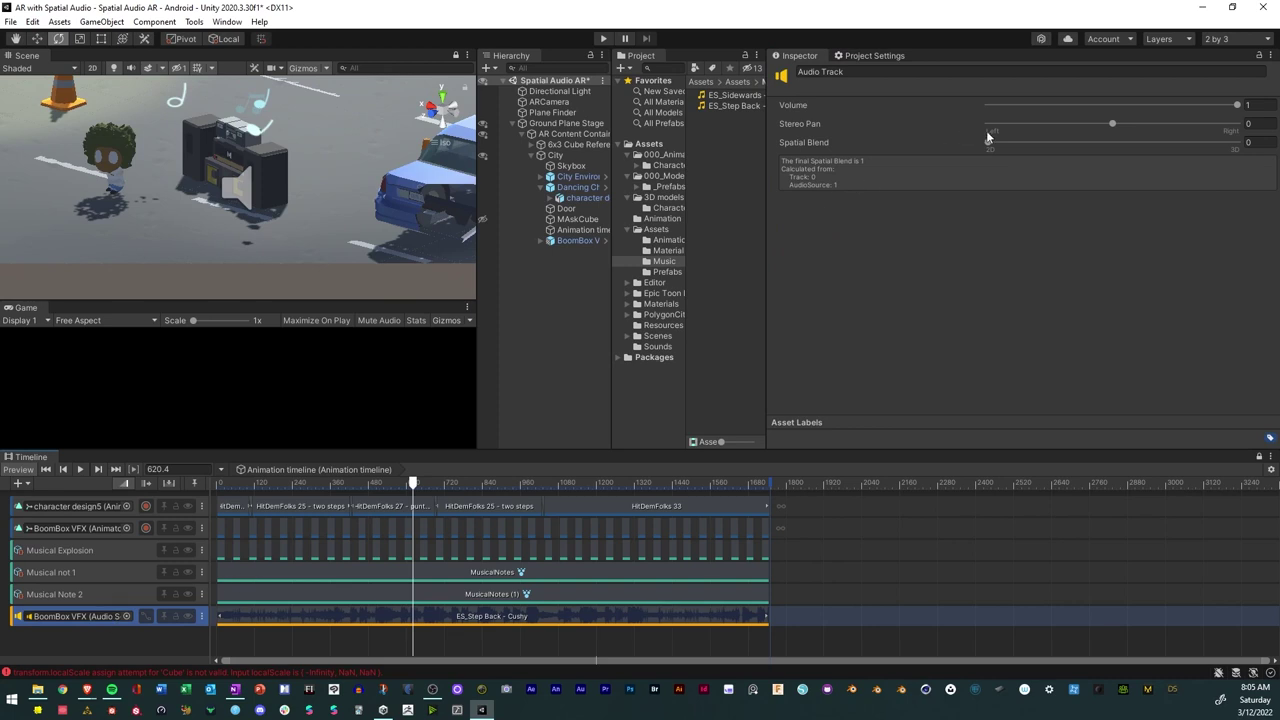
{"action": "left_click_drag", "start_coordinate": [989, 141], "coordinate": [1244, 150]}
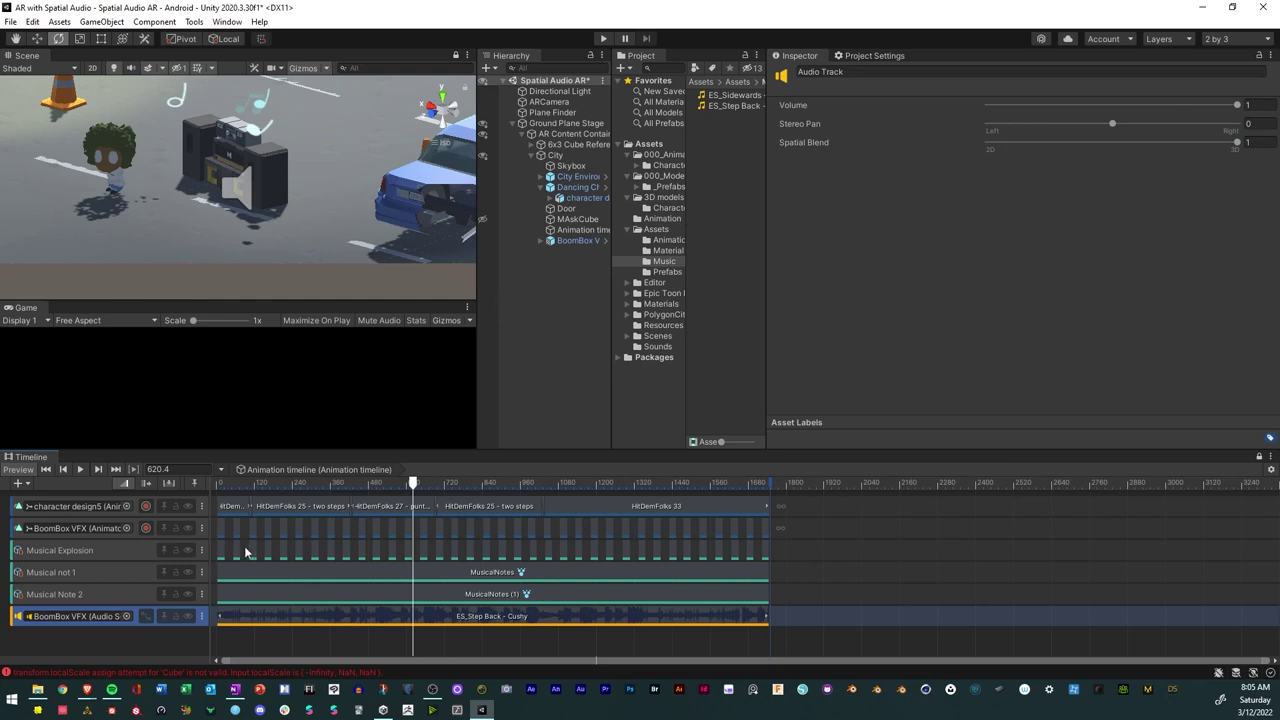
{"action": "left_click", "coordinate": [565, 242]}
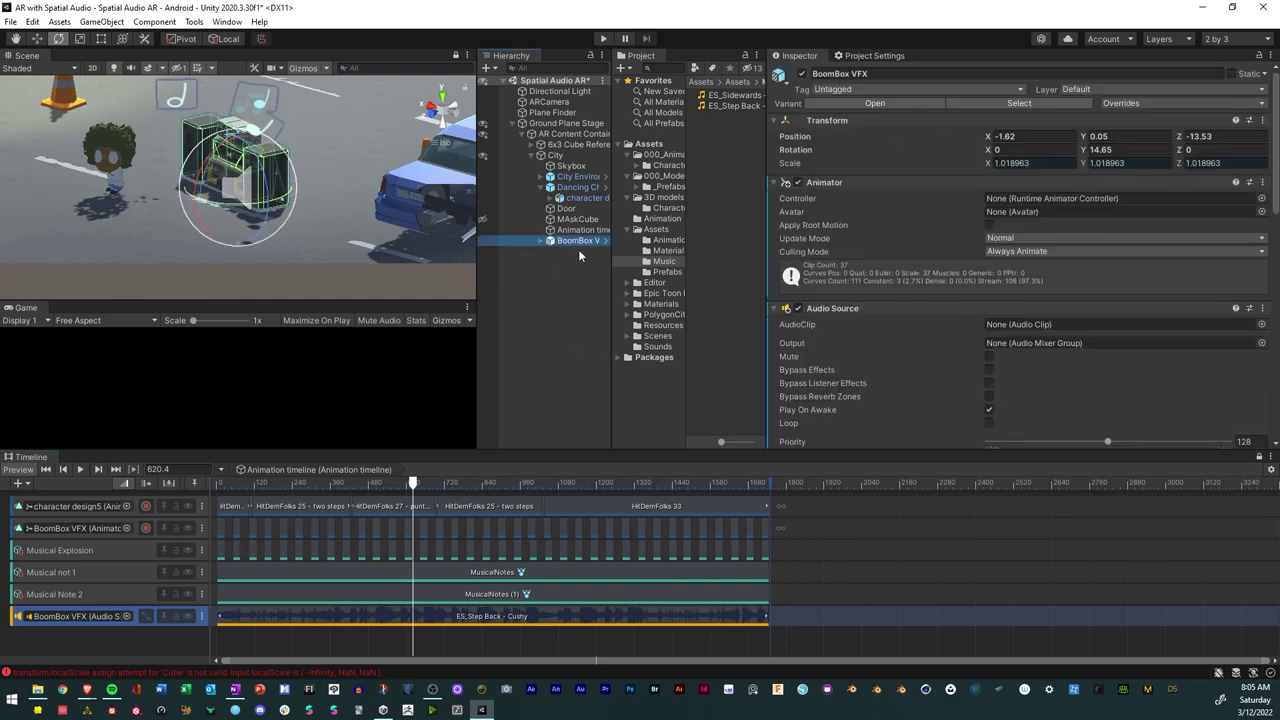
{"action": "scroll", "coordinate": [960, 265], "scroll_direction": "down", "scroll_amount": 10}
{"action": "scroll", "coordinate": [980, 275], "scroll_direction": "down", "scroll_amount": 3}
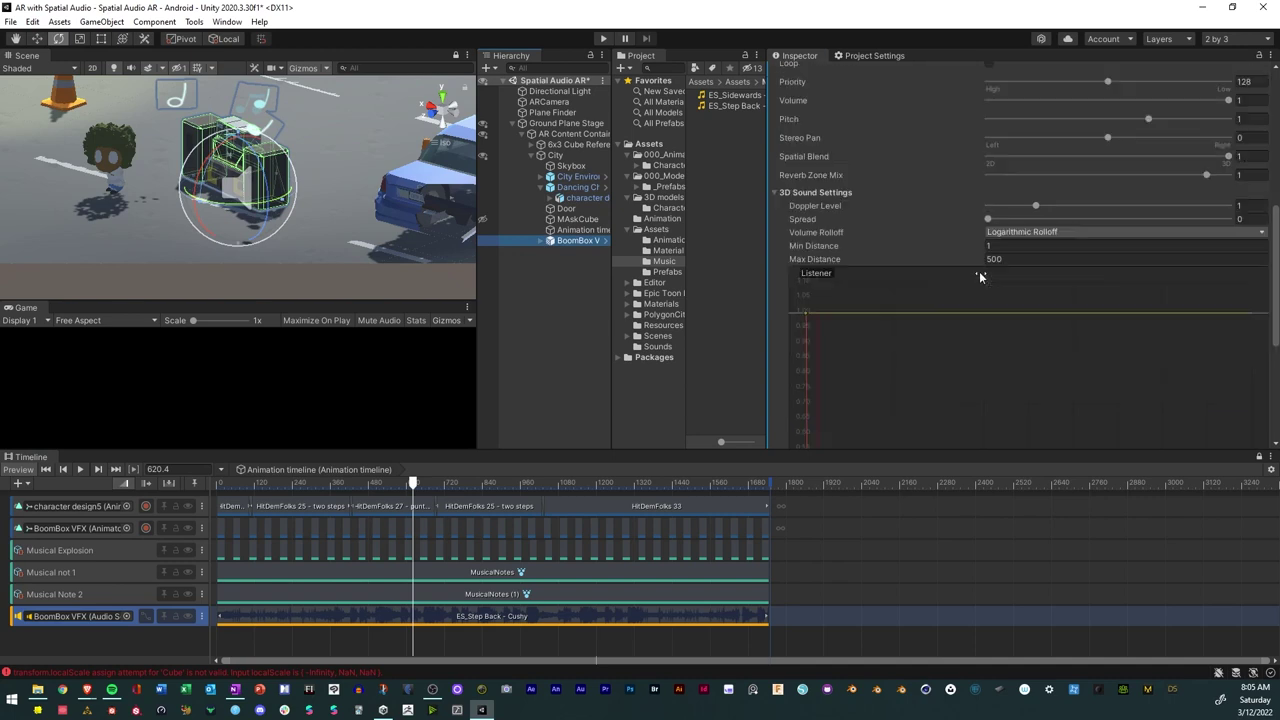
{"action": "left_click", "coordinate": [134, 622]}
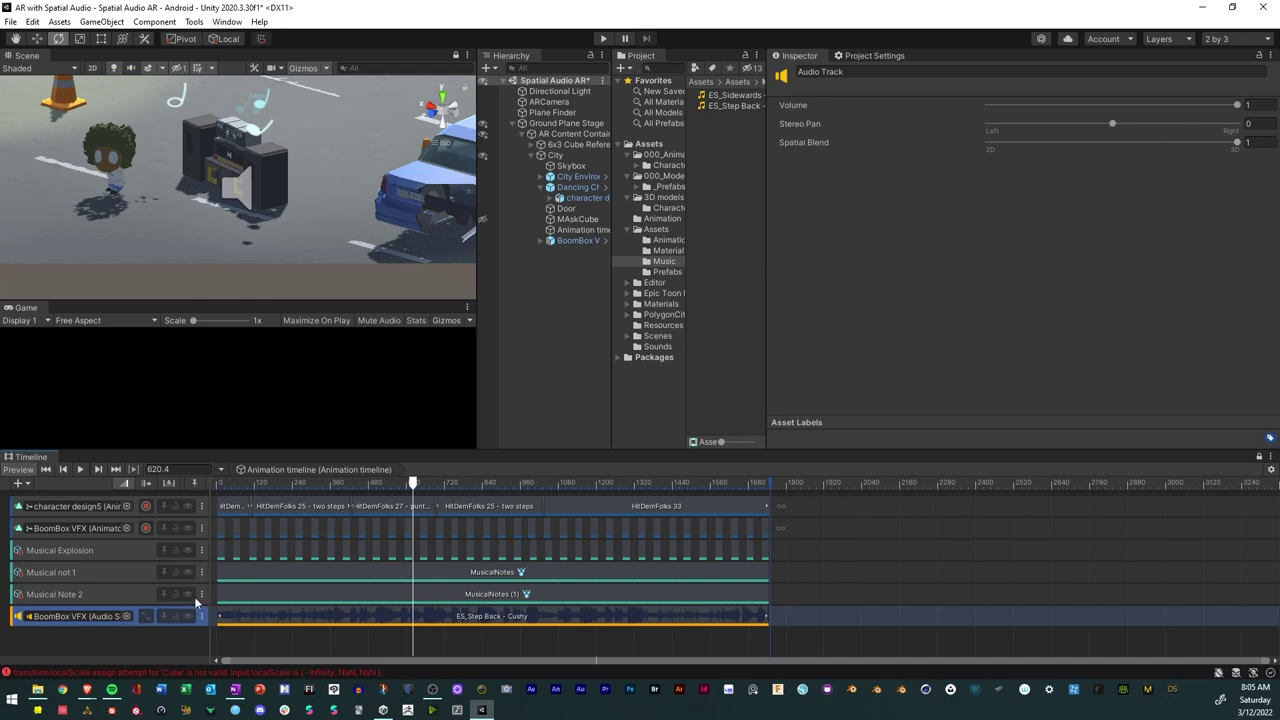
Reselect BoomBox VFX and scroll to its Audio Source 3D Sound Settings.
{"action": "left_click", "coordinate": [577, 241]}
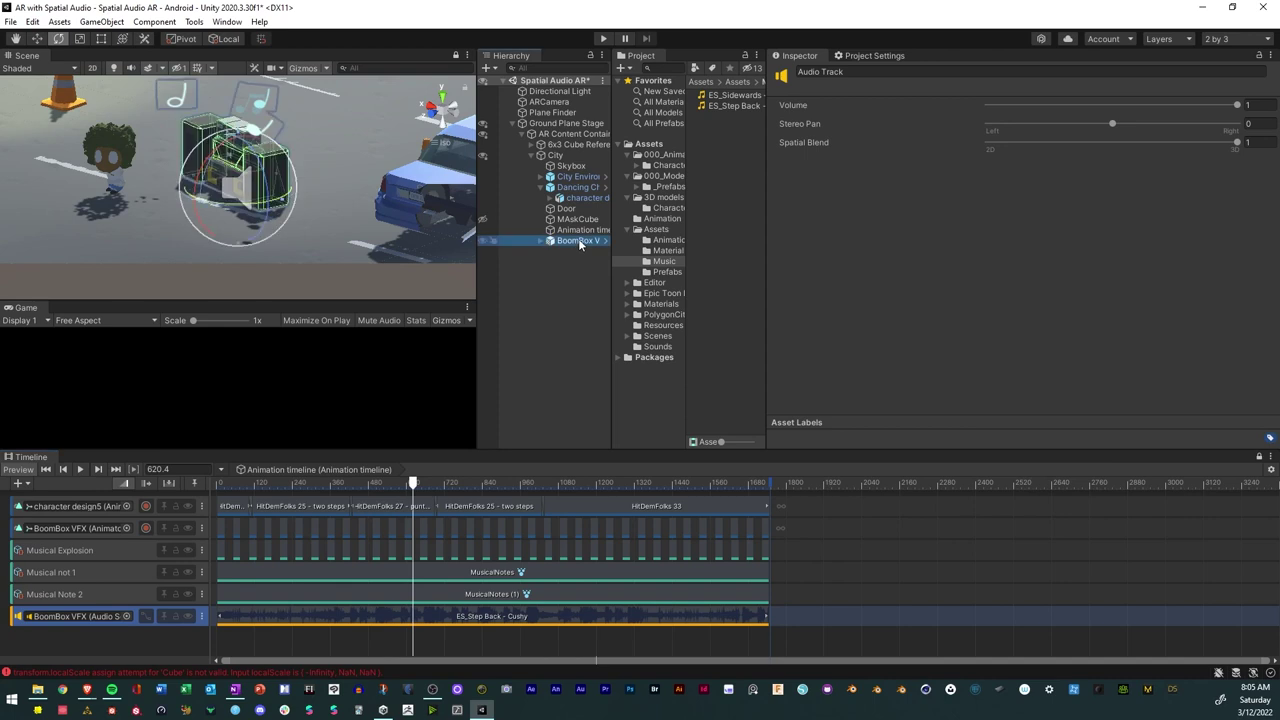
{"action": "scroll", "coordinate": [894, 274], "scroll_direction": "down", "scroll_amount": 5}
{"action": "scroll", "coordinate": [896, 274], "scroll_direction": "down", "scroll_amount": 5}
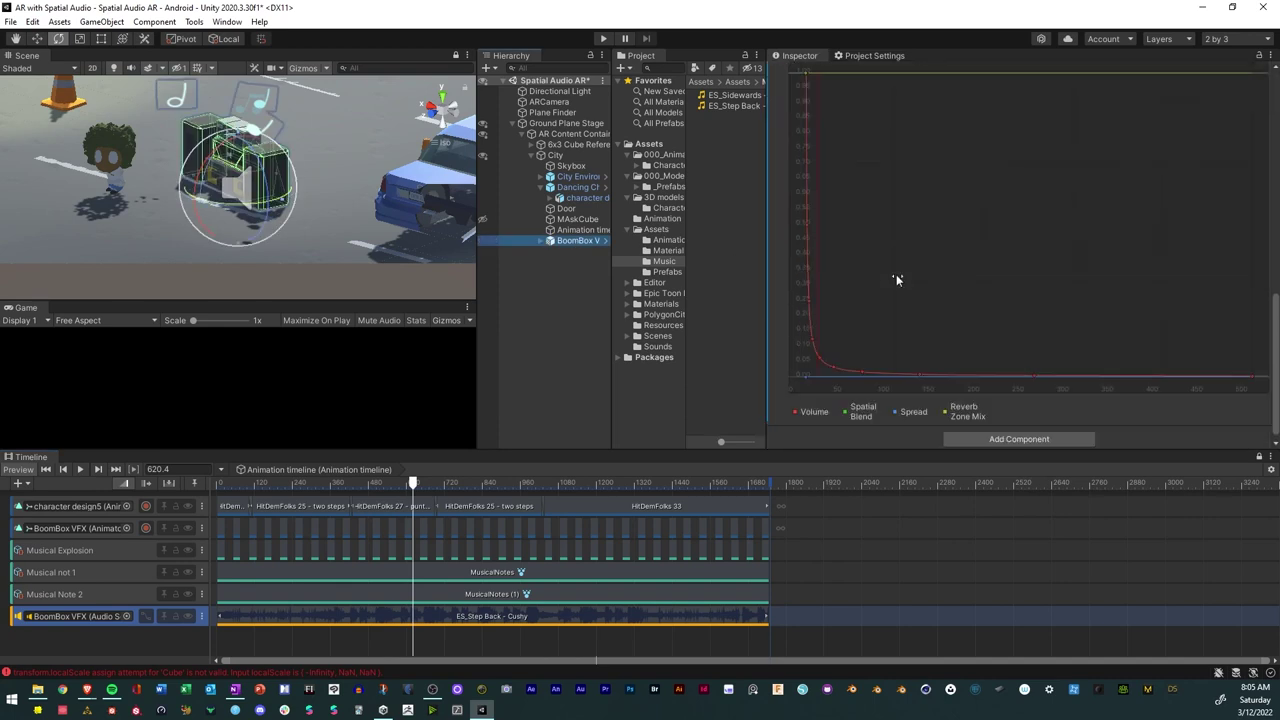
{"action": "scroll", "coordinate": [900, 270], "scroll_direction": "down", "scroll_amount": 3}
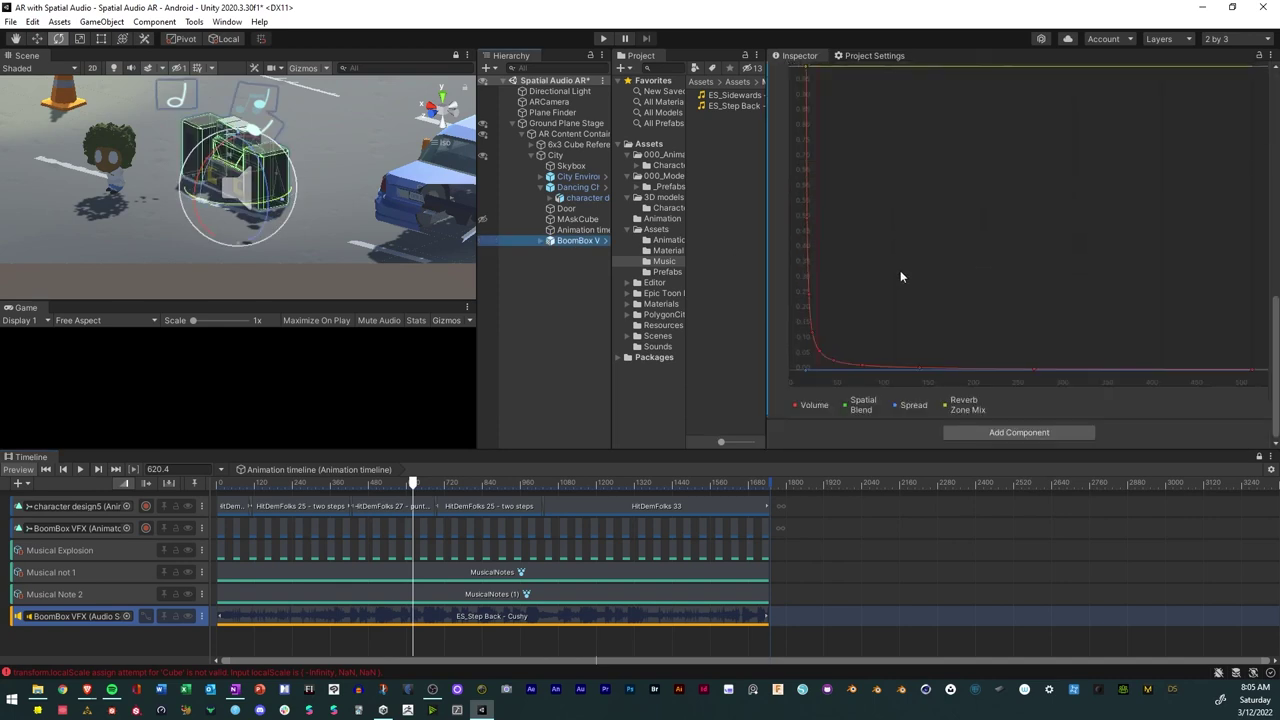
{"action": "scroll", "coordinate": [900, 270], "scroll_direction": "up", "scroll_amount": 3}
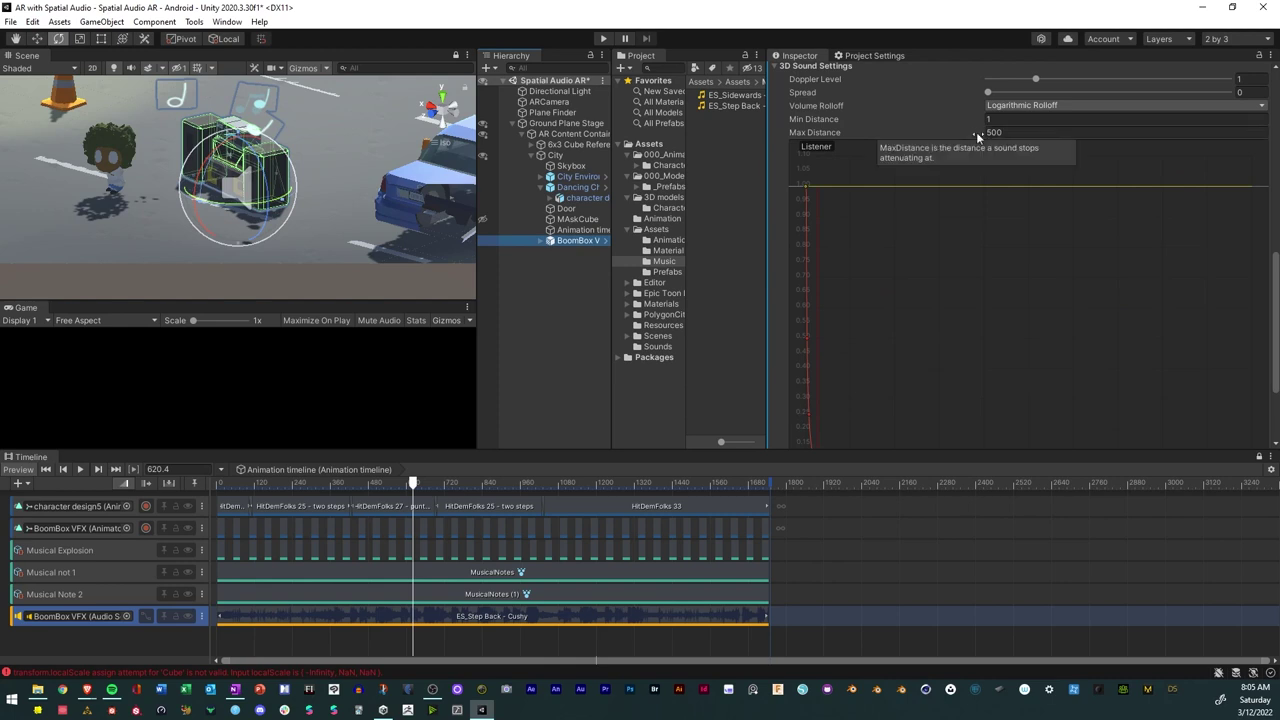
{"action": "scroll", "coordinate": [981, 130], "scroll_direction": "down", "scroll_amount": 3}
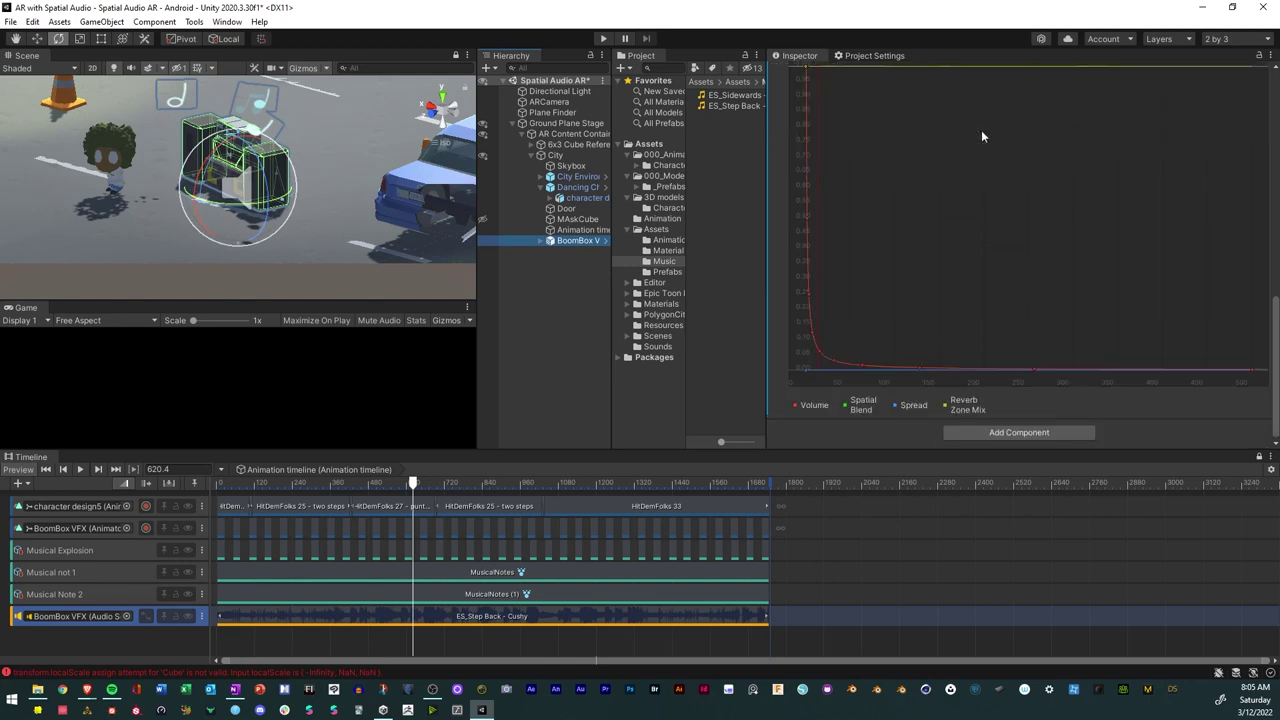
{"action": "left_click", "coordinate": [1276, 330]}
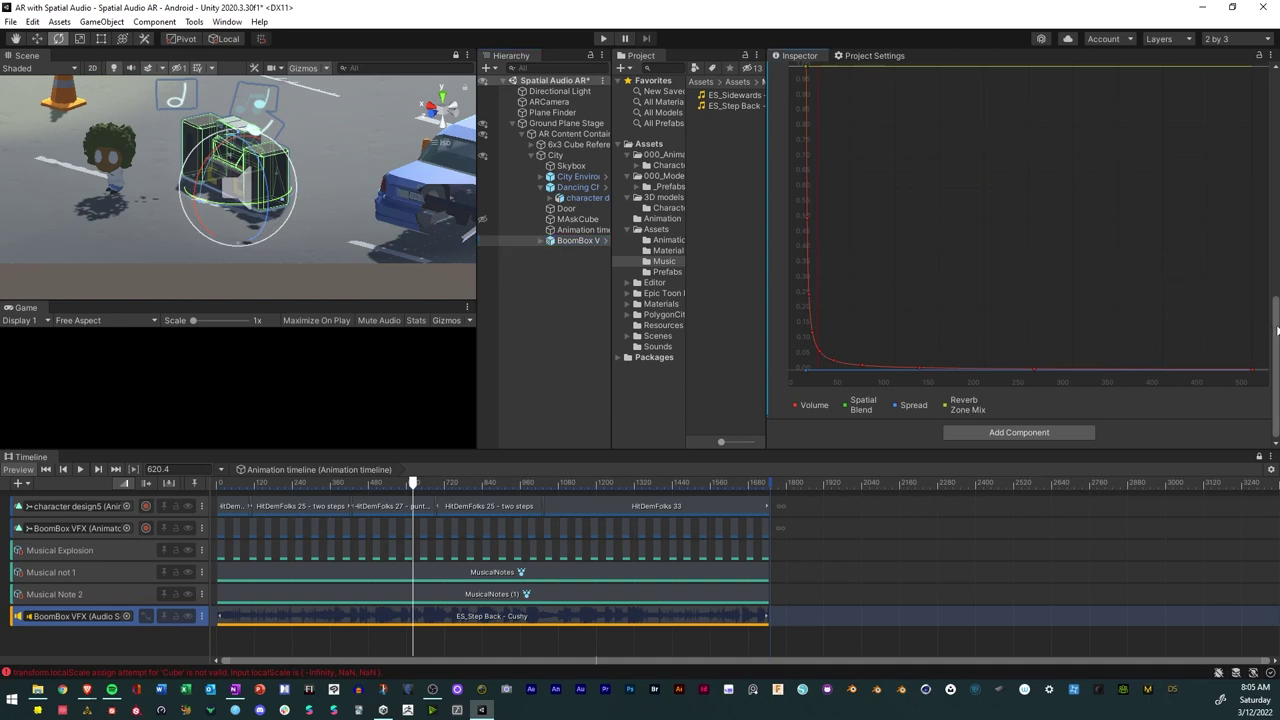
{"action": "left_click_drag", "start_coordinate": [1277, 330], "coordinate": [1277, 306]}
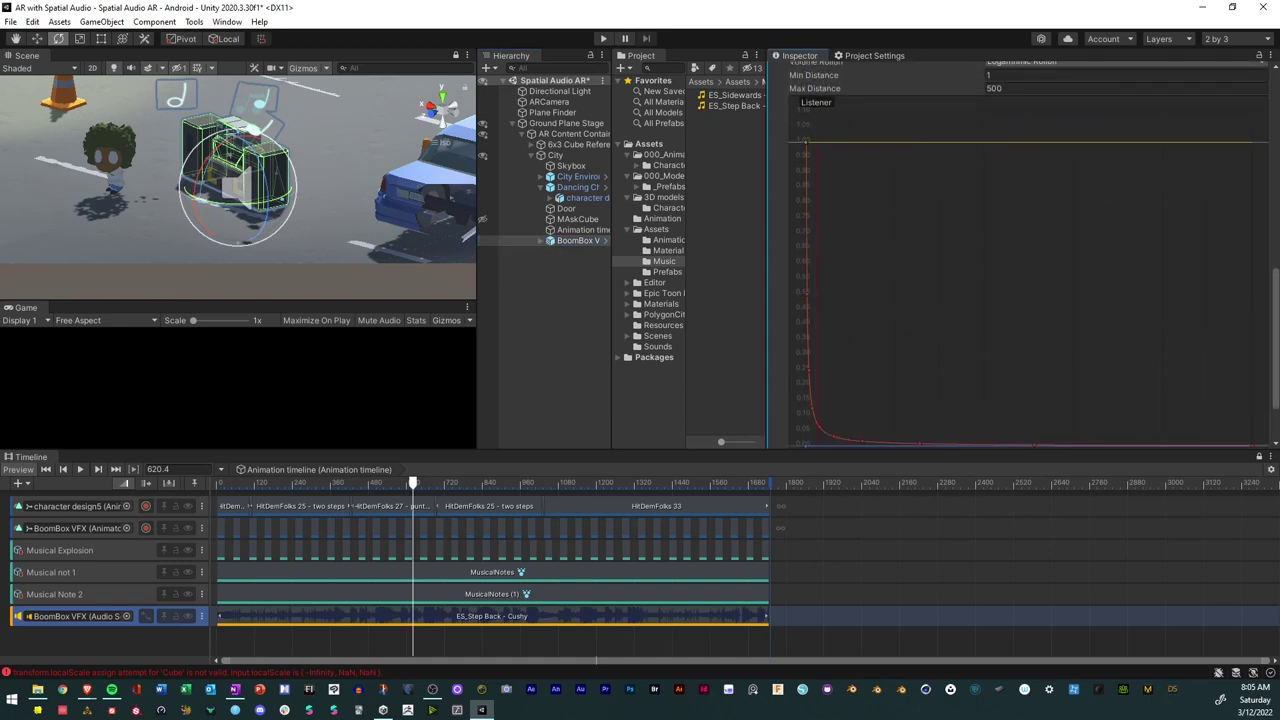
Set the boombox audio's Min Distance to 0.25 and Max Distance to 10.
{"action": "left_click_drag", "start_coordinate": [919, 88], "coordinate": [836, 99]}
{"action": "mouse_move", "coordinate": [409, 119]}
{"action": "left_mouse_down"}
{"action": "mouse_move", "coordinate": [492, 607]}
{"action": "mouse_move", "coordinate": [828, 299]}
{"action": "mouse_move", "coordinate": [658, 276]}
{"action": "mouse_move", "coordinate": [1094, 95]}
{"action": "mouse_move", "coordinate": [826, 41]}
{"action": "mouse_move", "coordinate": [491, 36]}
{"action": "mouse_move", "coordinate": [300, 300]}
{"action": "mouse_move", "coordinate": [73, 661]}
{"action": "mouse_move", "coordinate": [131, 664]}
{"action": "mouse_move", "coordinate": [723, 263]}
{"action": "left_mouse_up"}
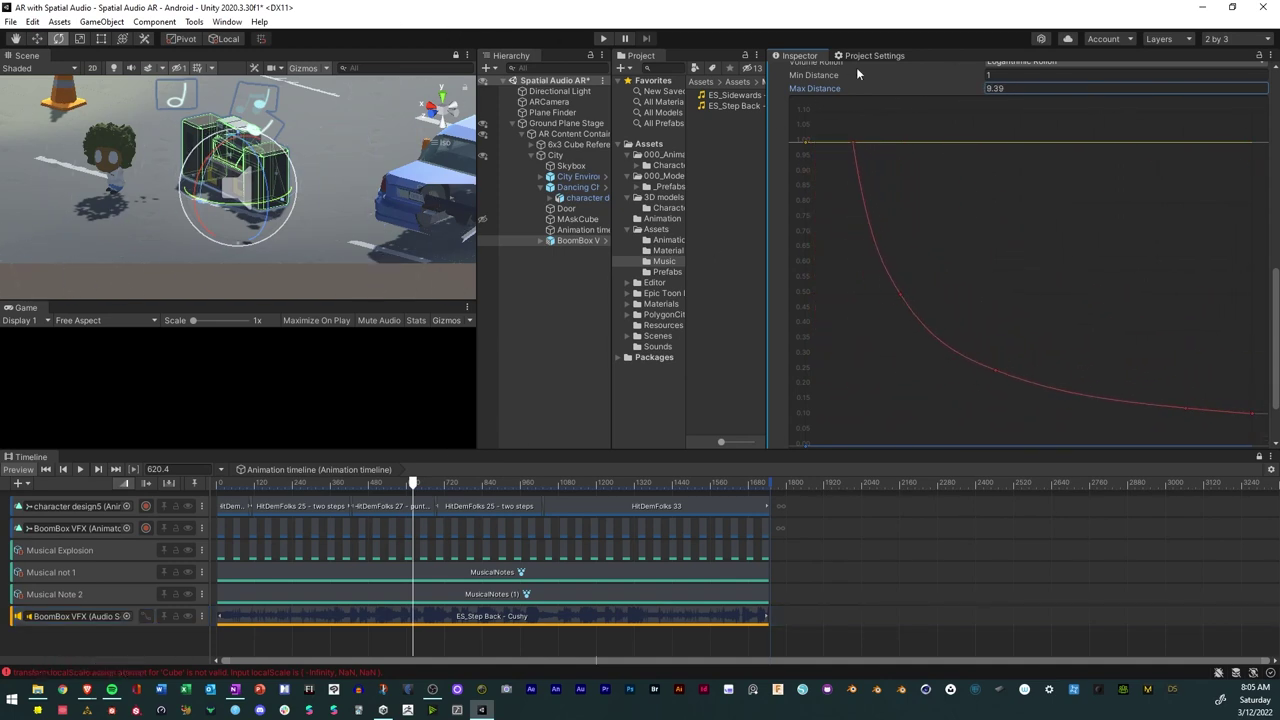
{"action": "mouse_move", "coordinate": [840, 79]}
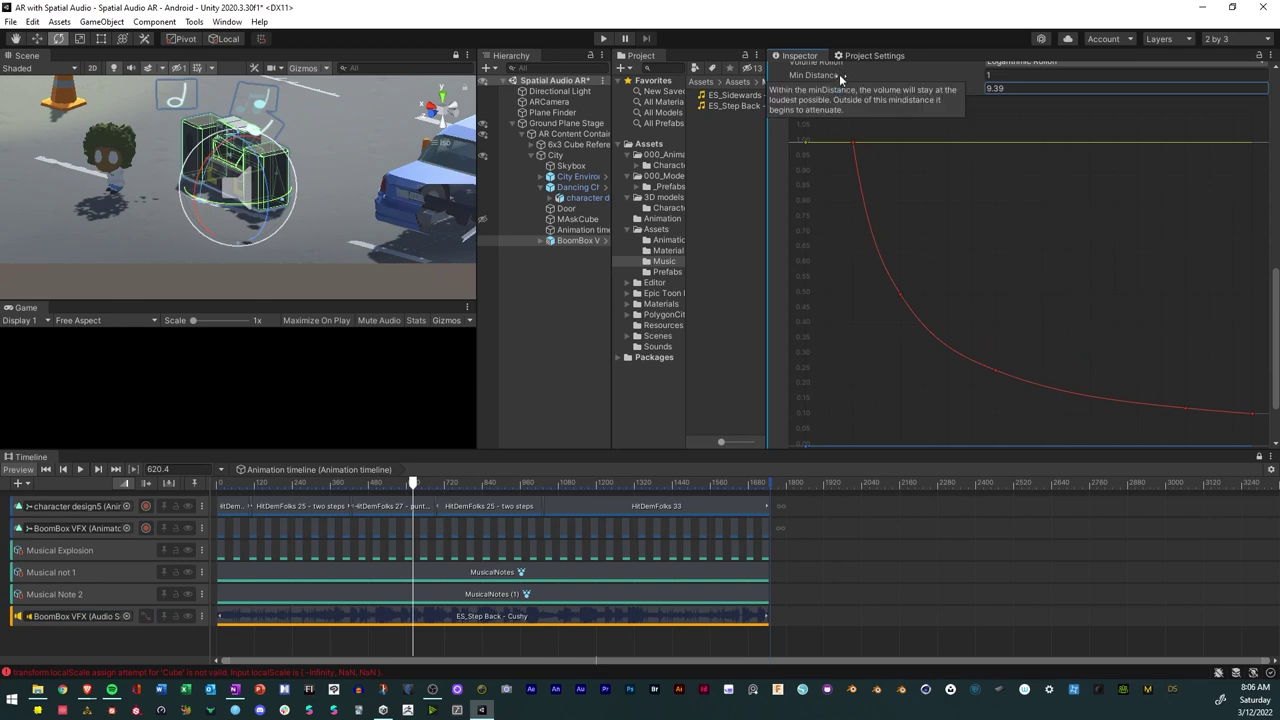
{"action": "left_click_drag", "start_coordinate": [840, 79], "coordinate": [954, 74]}
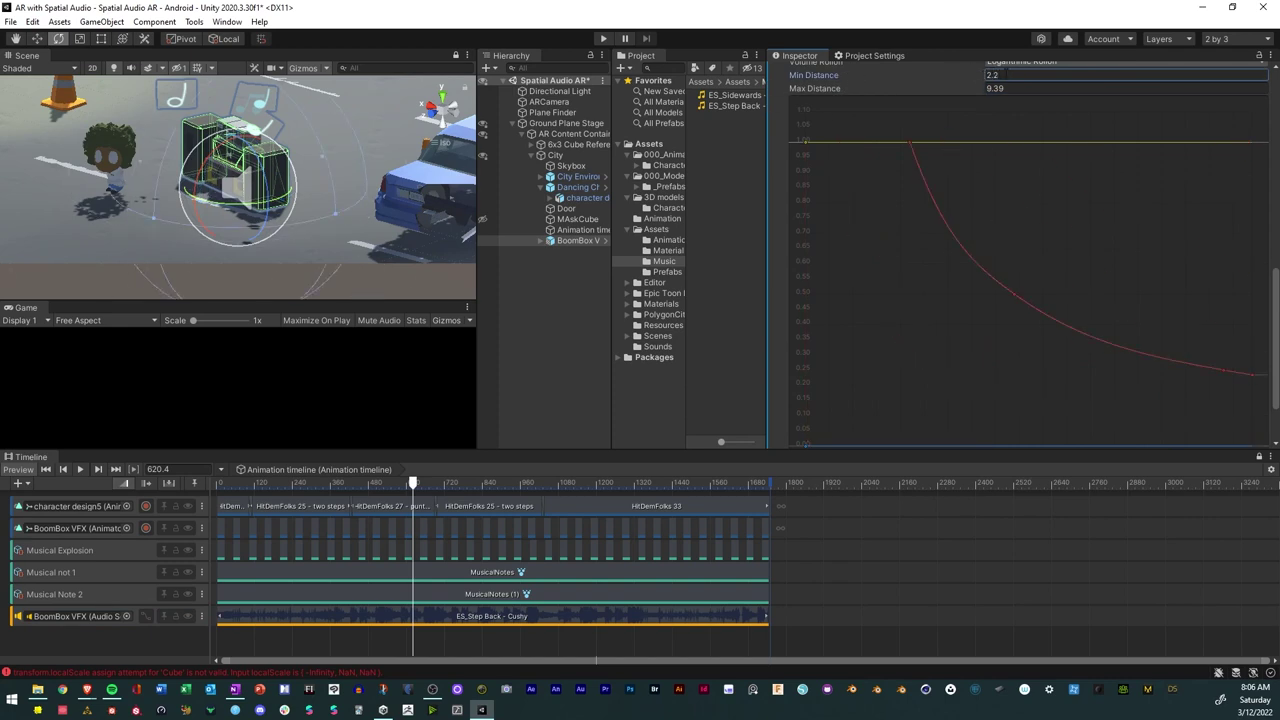
{"action": "left_click", "coordinate": [972, 74]}
{"action": "type", "text": ".2"}
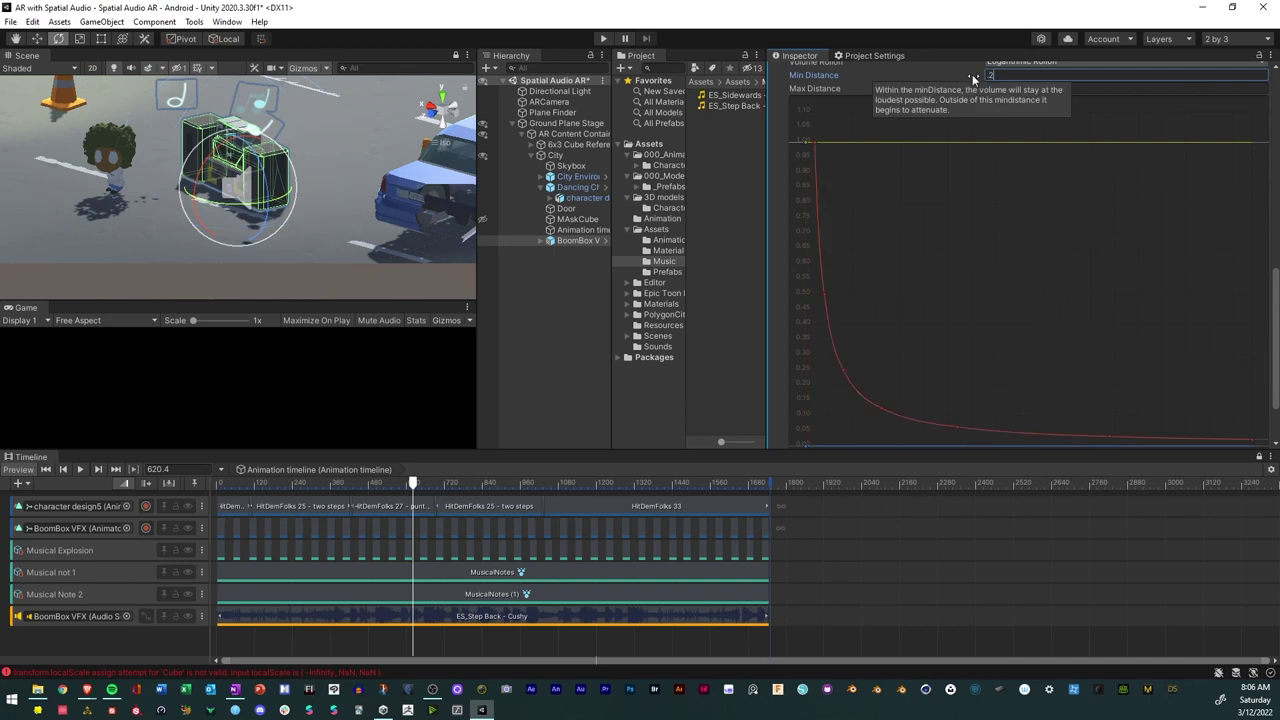
{"action": "type", "text": "5"}
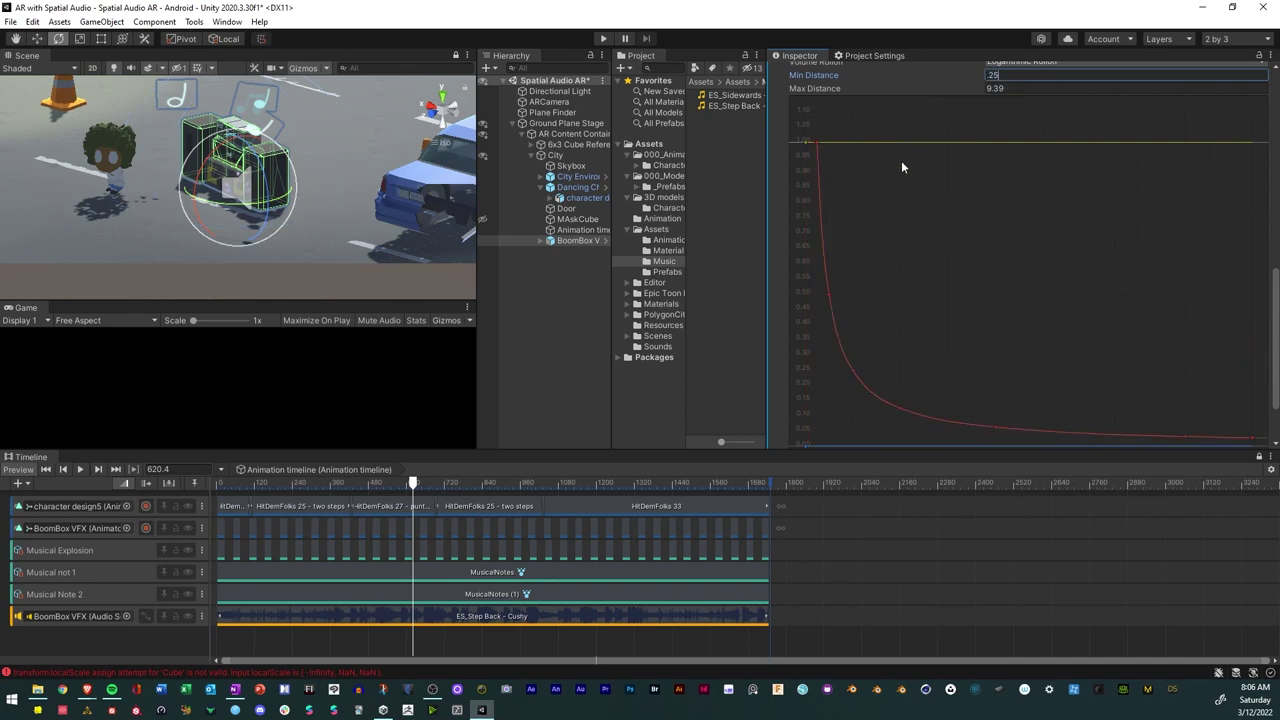
{"action": "key", "text": "Return"}
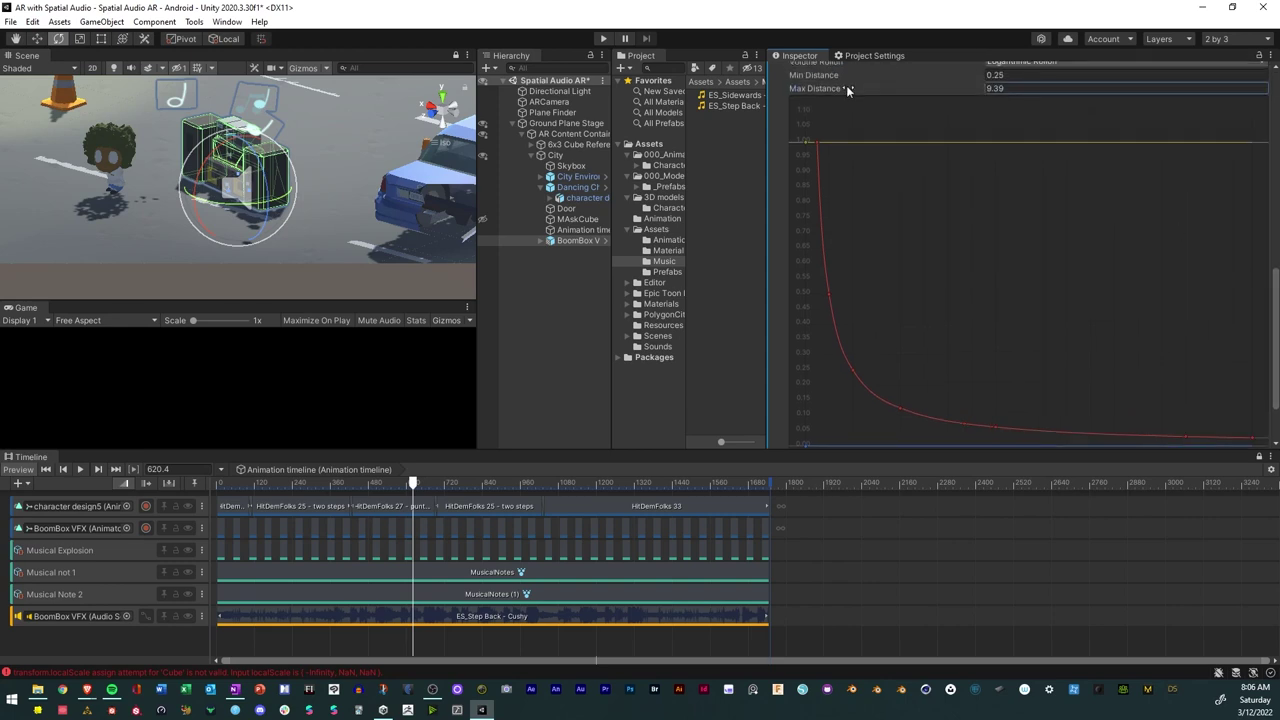
{"action": "mouse_move", "coordinate": [846, 85]}
{"action": "left_mouse_down"}
{"action": "mouse_move", "coordinate": [893, 91]}
{"action": "mouse_move", "coordinate": [766, 88]}
{"action": "mouse_move", "coordinate": [845, 87]}
{"action": "left_mouse_up"}
{"action": "type", "text": "10"}
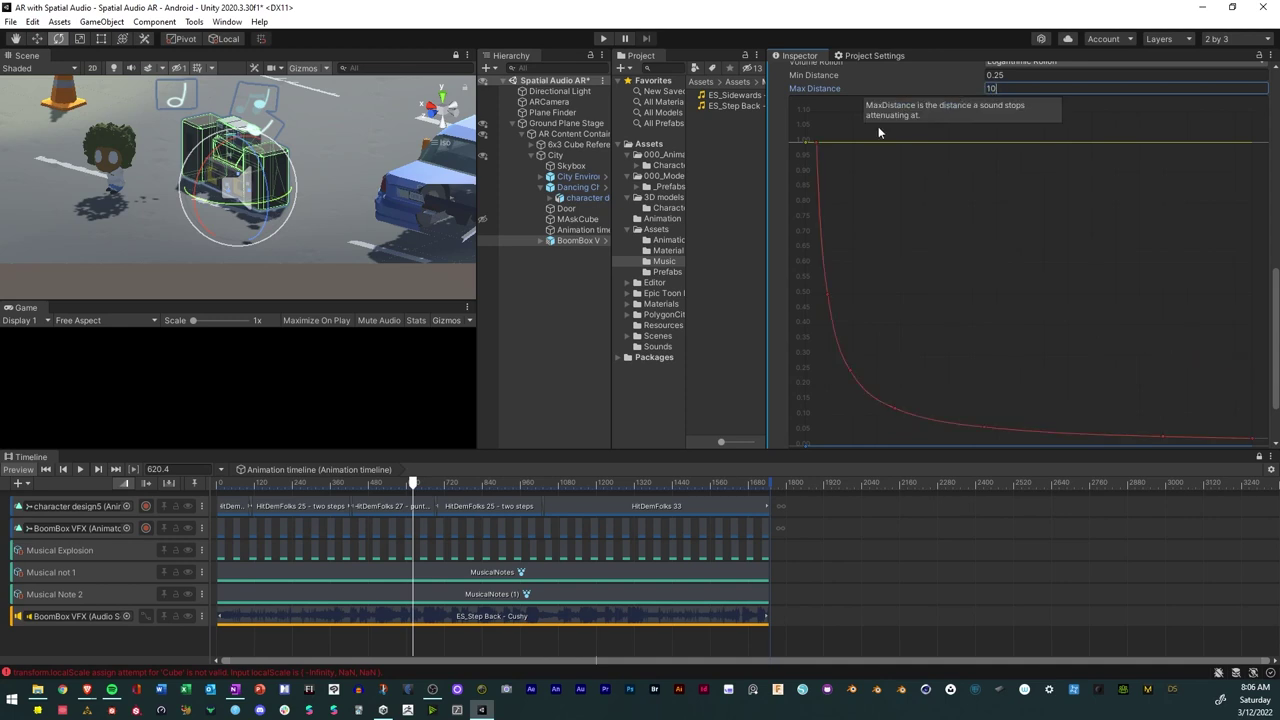
Add keys to the volume rolloff curve, delete two lower keys, and raise the far-right key.
{"action": "double_click", "coordinate": [894, 410]}
{"action": "left_click_drag", "start_coordinate": [894, 410], "coordinate": [915, 401]}
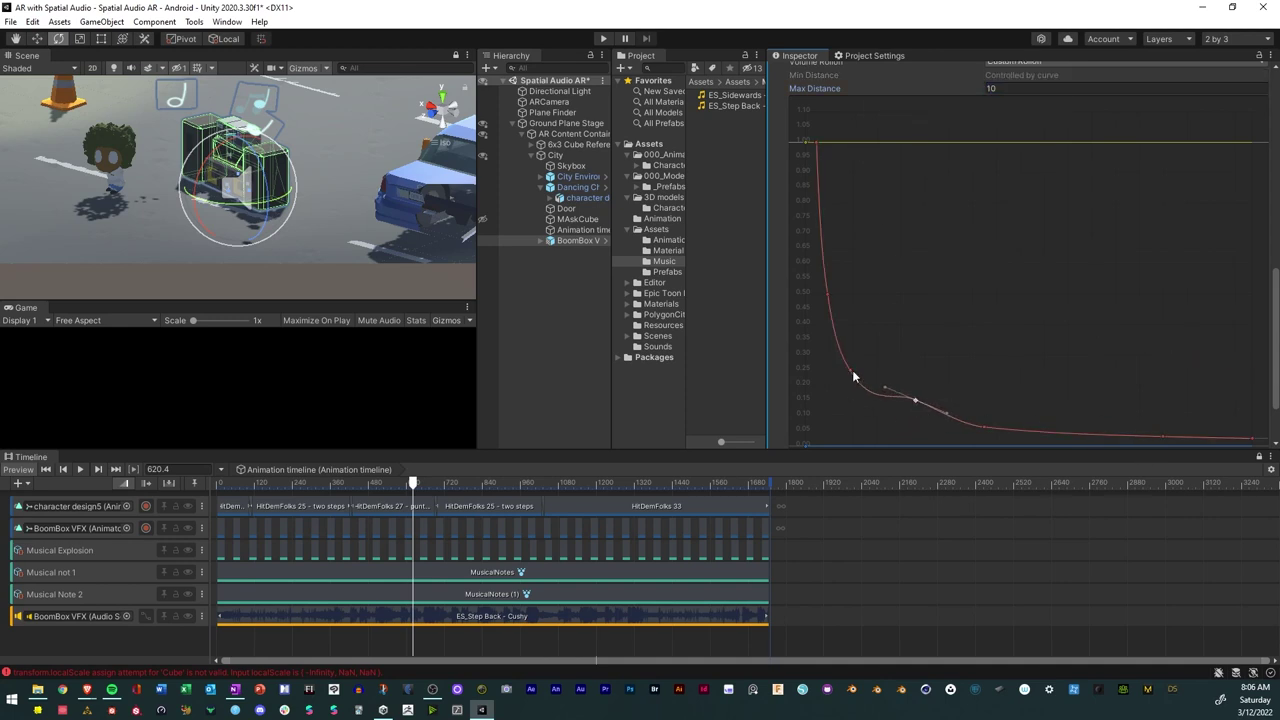
{"action": "left_click_drag", "start_coordinate": [853, 375], "coordinate": [843, 290]}
{"action": "left_click", "coordinate": [815, 140]}
{"action": "left_click_drag", "start_coordinate": [819, 172], "coordinate": [823, 163]}
{"action": "left_click_drag", "start_coordinate": [846, 289], "coordinate": [865, 285]}
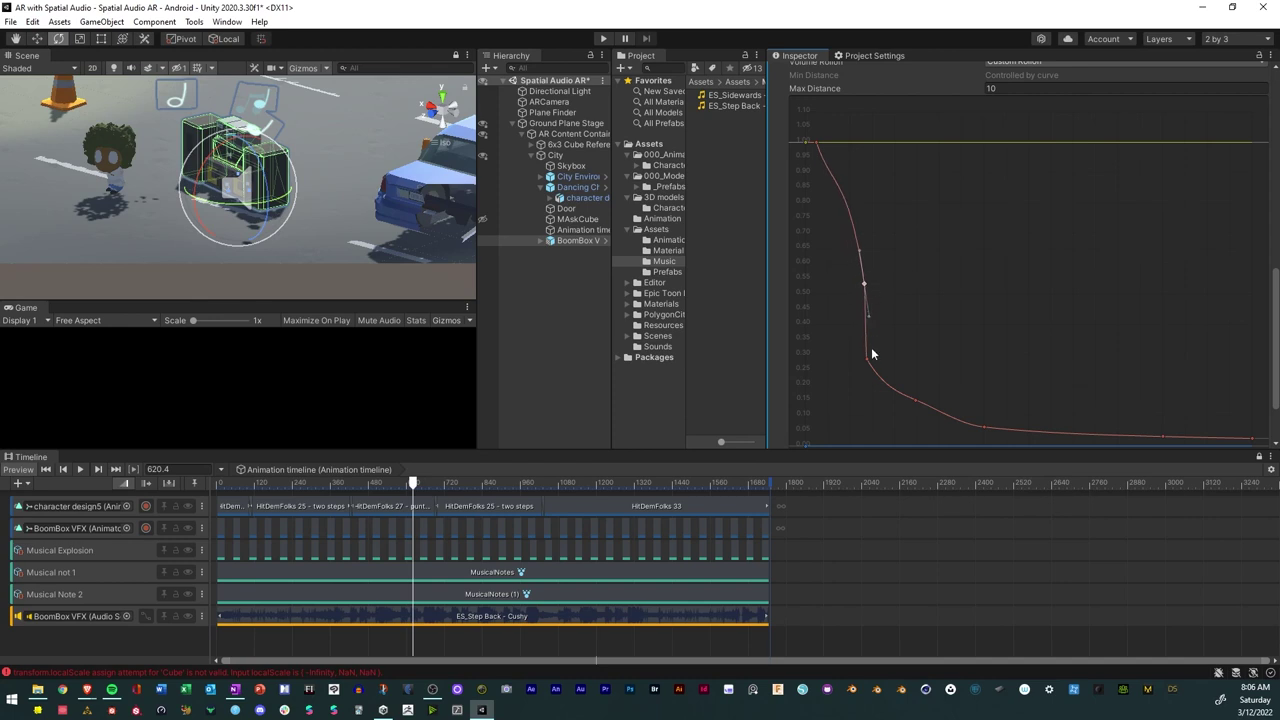
{"action": "left_click_drag", "start_coordinate": [867, 358], "coordinate": [899, 358]}
{"action": "key", "text": "Delete"}
{"action": "left_click", "coordinate": [915, 399]}
{"action": "key", "text": "Delete"}
{"action": "left_click", "coordinate": [983, 428]}
{"action": "left_click_drag", "start_coordinate": [981, 429], "coordinate": [1006, 391]}
Add a key on the steep drop and reposition the top, middle and 0.57-volume keys to ease the falloff.
{"action": "double_click", "coordinate": [864, 285]}
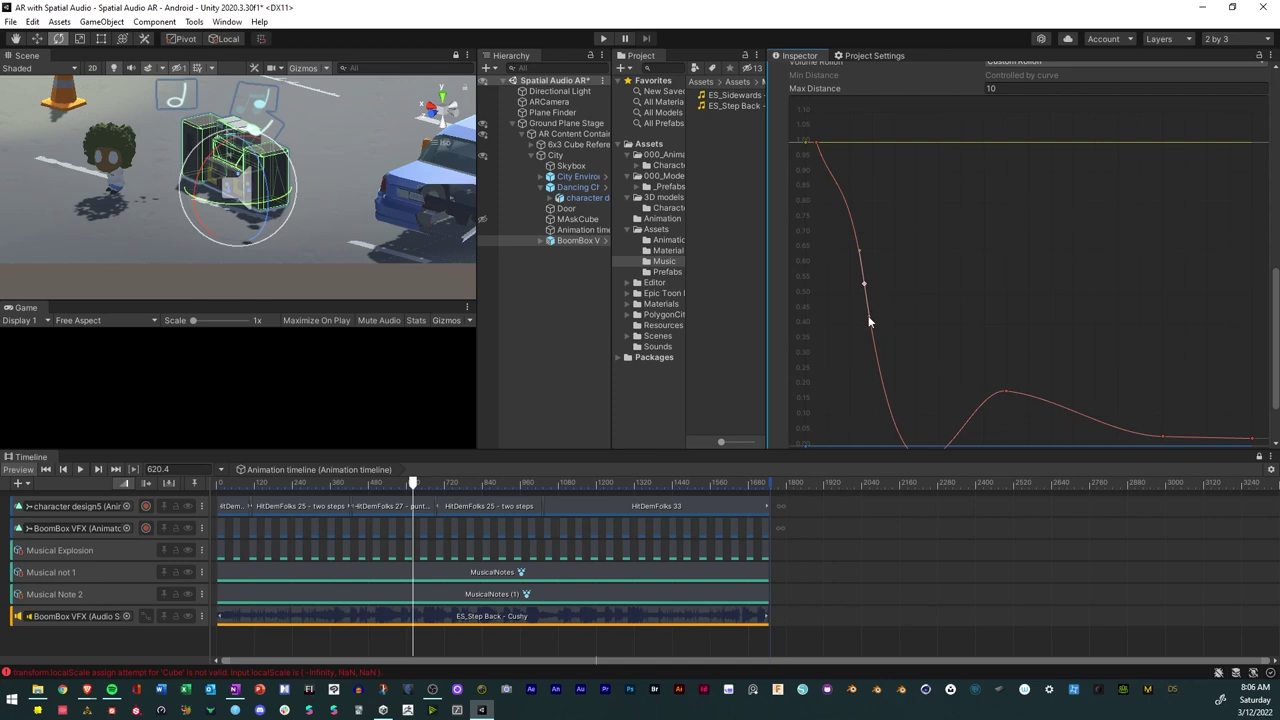
{"action": "mouse_move", "coordinate": [869, 321]}
{"action": "left_mouse_down"}
{"action": "mouse_move", "coordinate": [866, 309]}
{"action": "mouse_move", "coordinate": [875, 327]}
{"action": "mouse_move", "coordinate": [884, 312]}
{"action": "left_mouse_up"}
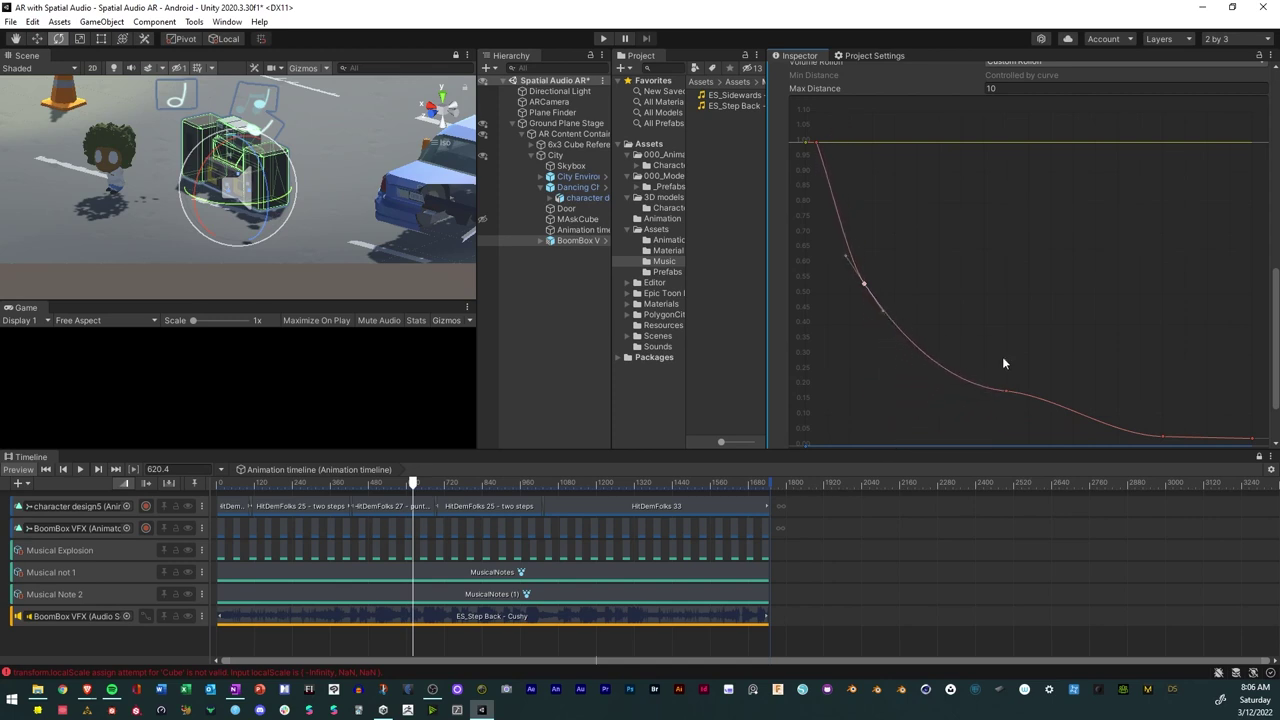
{"action": "left_click_drag", "start_coordinate": [1006, 391], "coordinate": [1022, 411]}
{"action": "left_click_drag", "start_coordinate": [869, 288], "coordinate": [878, 277]}
{"action": "left_click_drag", "start_coordinate": [818, 141], "coordinate": [855, 141]}
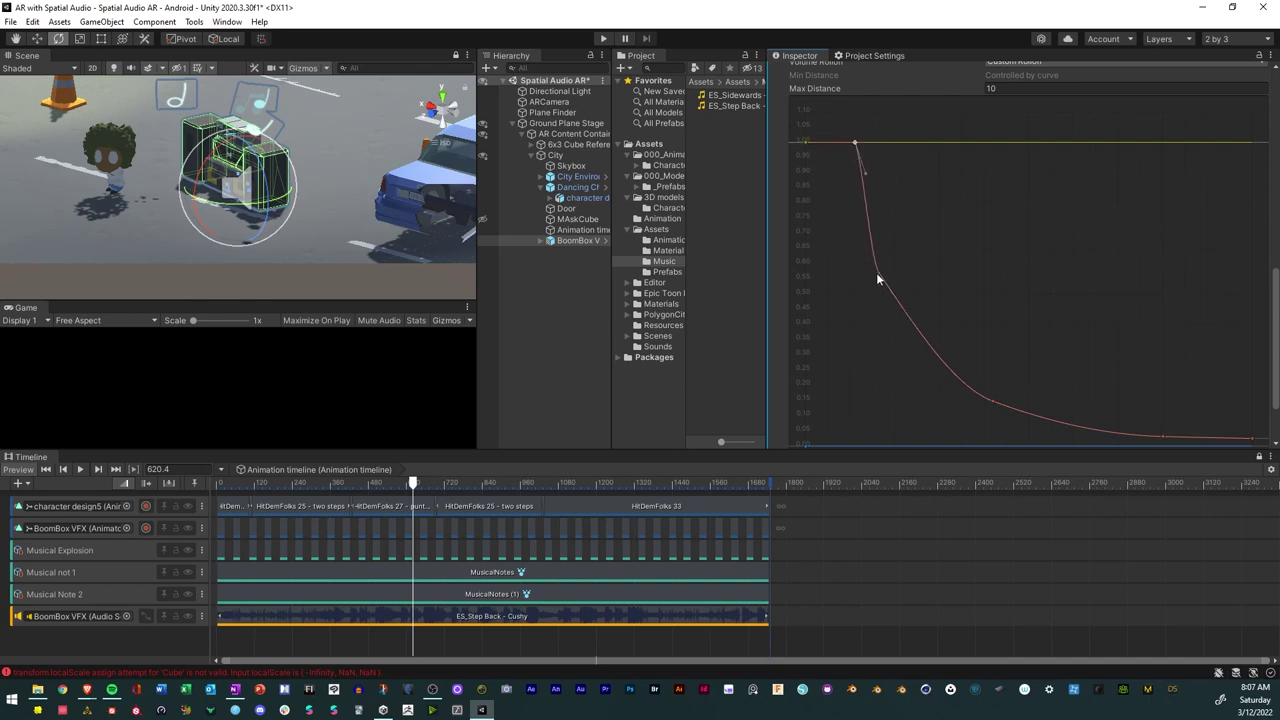
{"action": "left_click", "coordinate": [880, 272]}
{"action": "left_click_drag", "start_coordinate": [860, 246], "coordinate": [858, 240]}
{"action": "left_click_drag", "start_coordinate": [1273, 355], "coordinate": [1276, 381]}
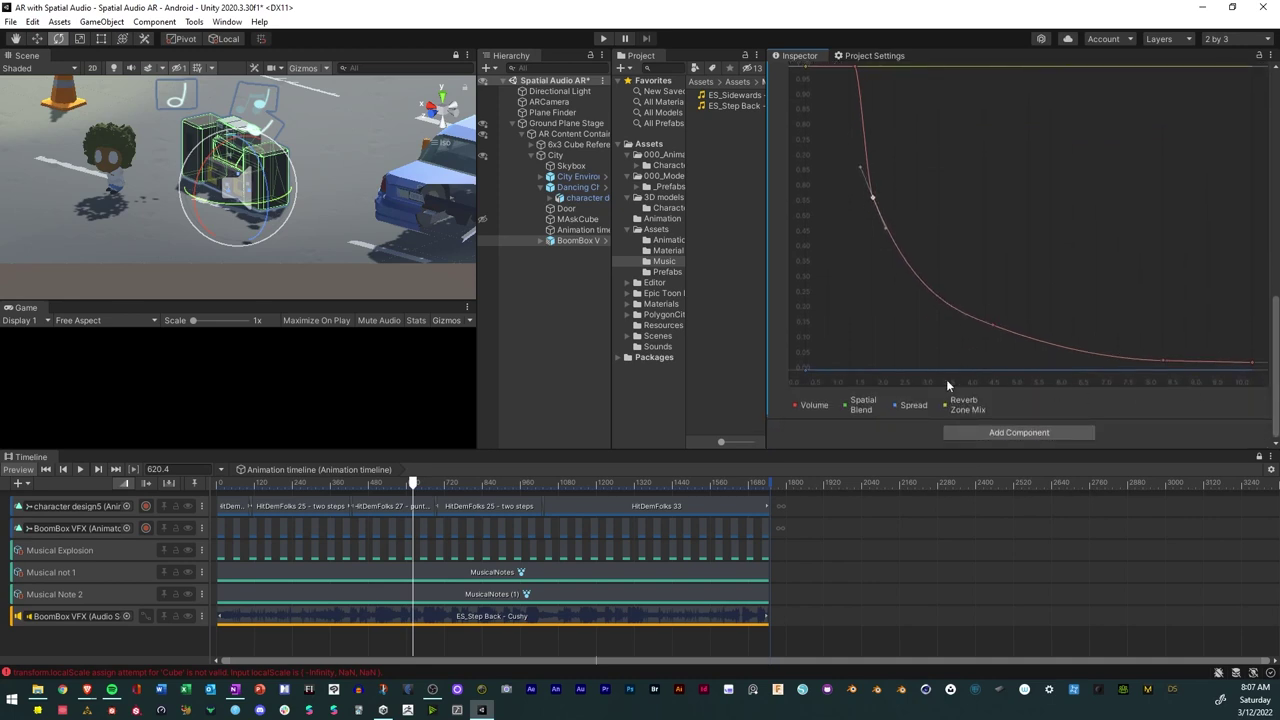
{"action": "left_click_drag", "start_coordinate": [871, 200], "coordinate": [905, 192]}
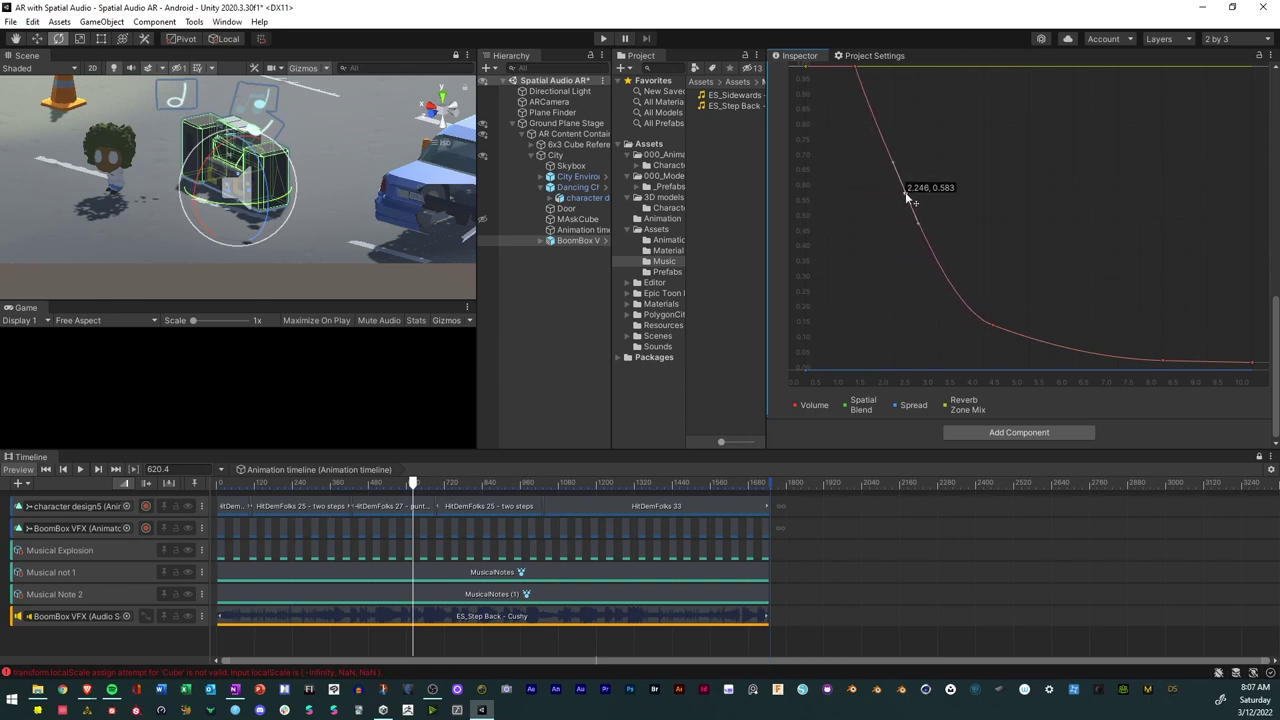
{"action": "left_click_drag", "start_coordinate": [855, 68], "coordinate": [828, 67]}
{"action": "left_click_drag", "start_coordinate": [994, 323], "coordinate": [1008, 317]}
Add a tail key and fine-tune the keys so the volume fades toward silence by 10.
{"action": "double_click", "coordinate": [1162, 366]}
{"action": "left_click_drag", "start_coordinate": [1162, 366], "coordinate": [1171, 352]}
{"action": "left_click_drag", "start_coordinate": [1011, 319], "coordinate": [1019, 303]}
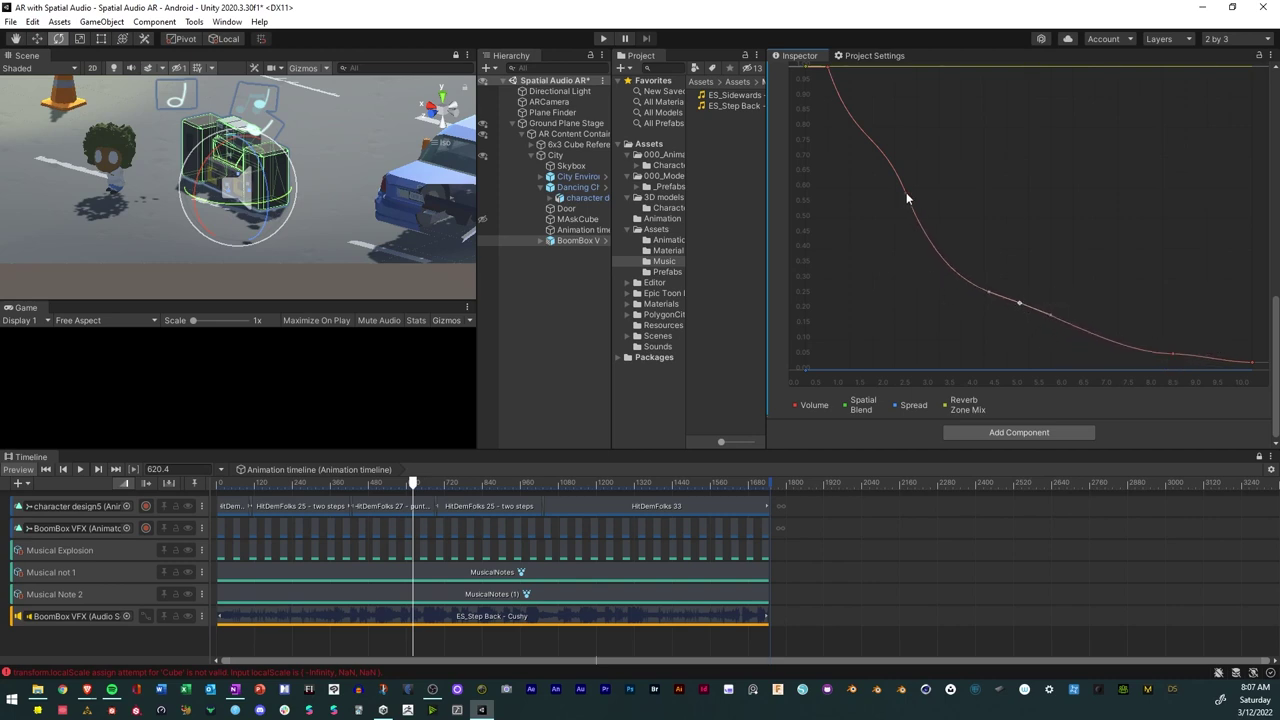
{"action": "left_click_drag", "start_coordinate": [906, 192], "coordinate": [931, 213]}
{"action": "left_click_drag", "start_coordinate": [899, 161], "coordinate": [922, 183]}
{"action": "left_click", "coordinate": [1253, 366]}
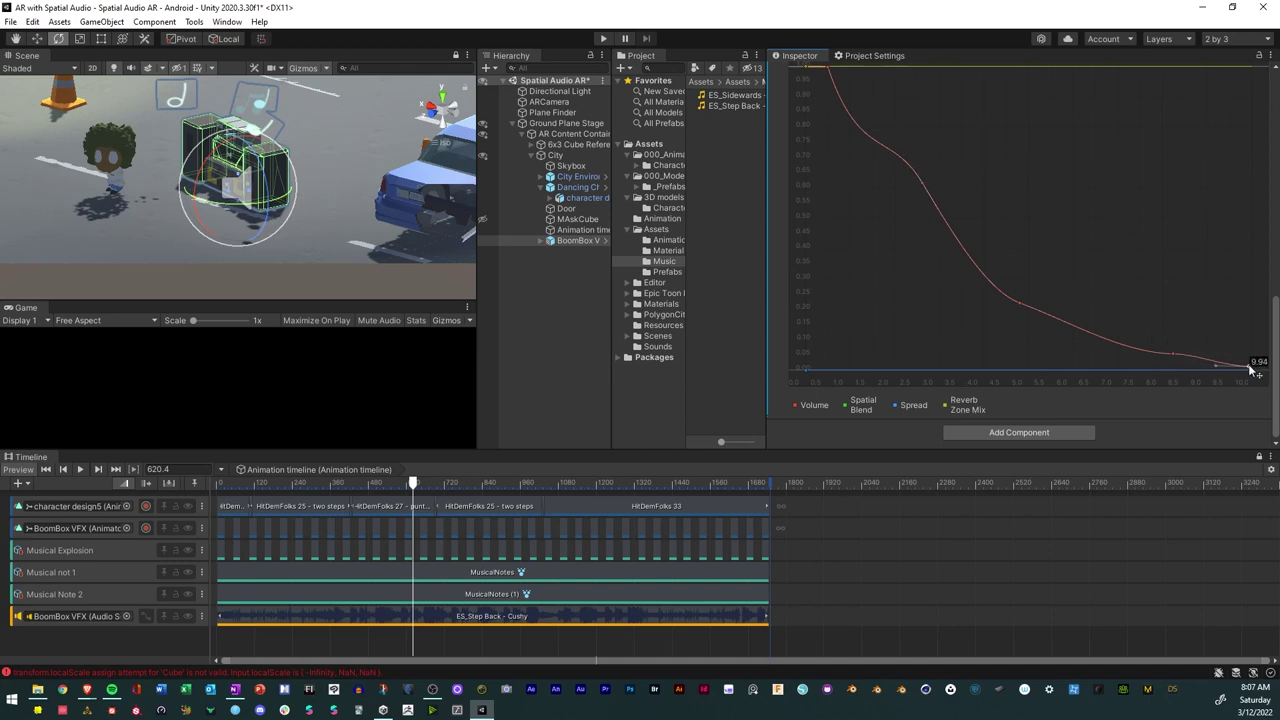
{"action": "left_click_drag", "start_coordinate": [1176, 354], "coordinate": [1157, 358]}
Change the boombox audio's Max Distance to 15.
{"action": "scroll", "coordinate": [1214, 278], "scroll_direction": "up", "scroll_amount": 4}
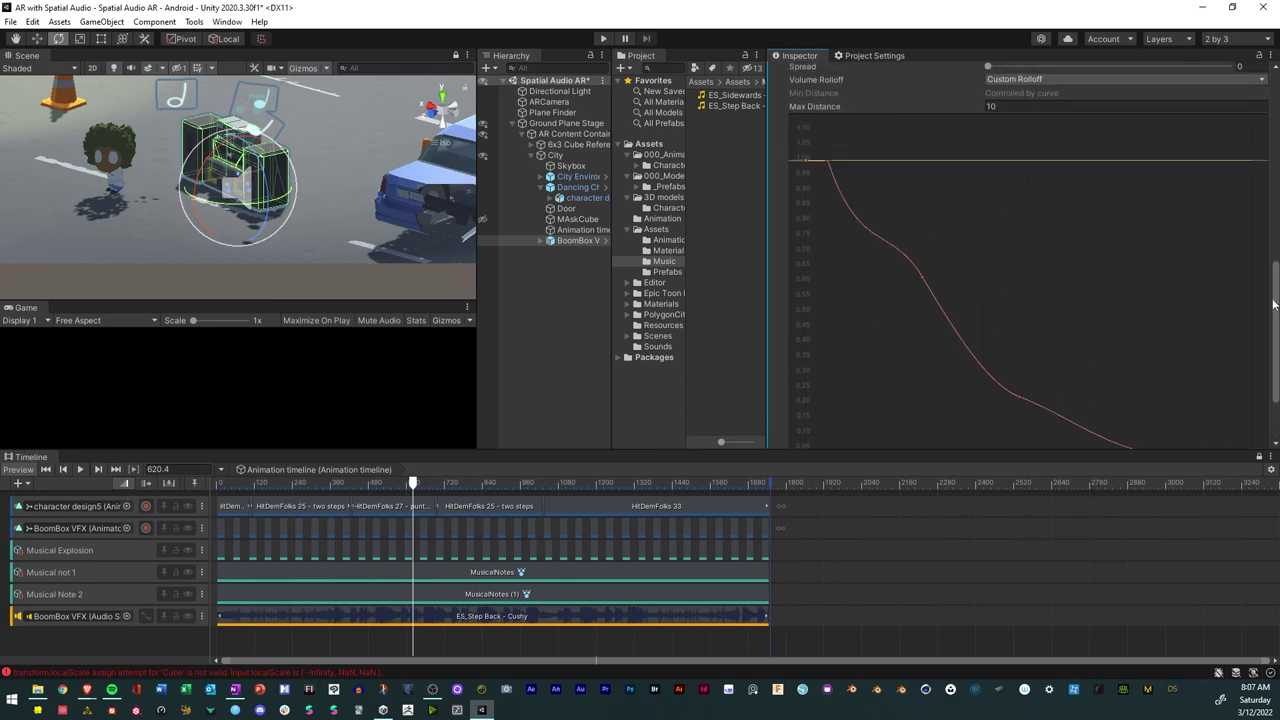
{"action": "left_click", "coordinate": [974, 152]}
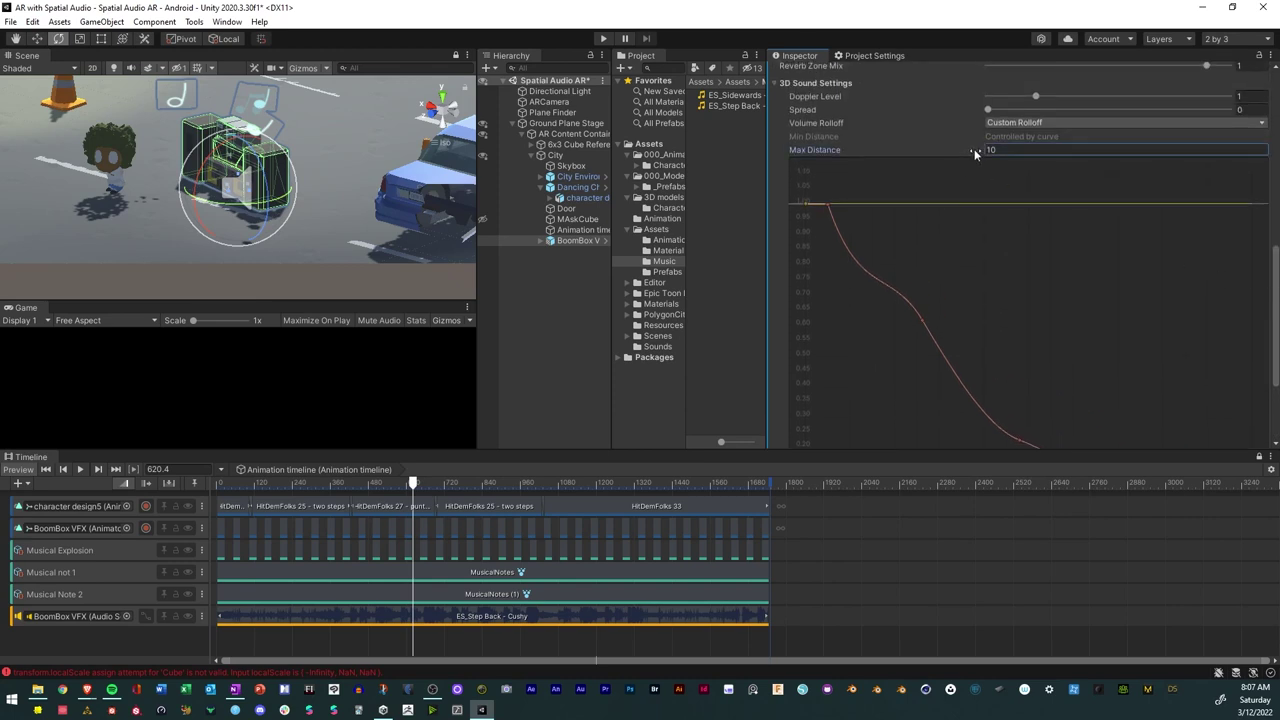
{"action": "left_click_drag", "start_coordinate": [944, 152], "coordinate": [943, 153]}
{"action": "left_click", "coordinate": [966, 149]}
{"action": "type", "text": "1"}
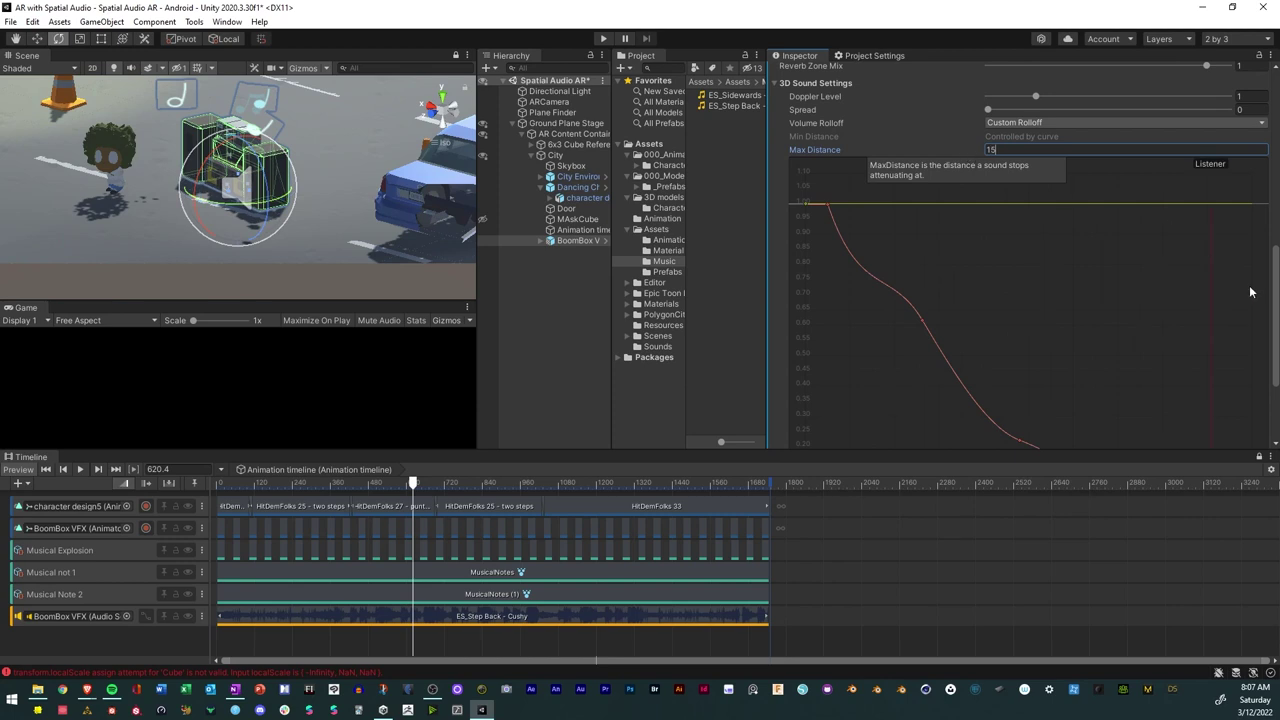
Nudge the end keys and add a key near 7.3 distance, 0.28 volume to smooth the curve.
{"action": "left_click_drag", "start_coordinate": [1272, 272], "coordinate": [1238, 337]}
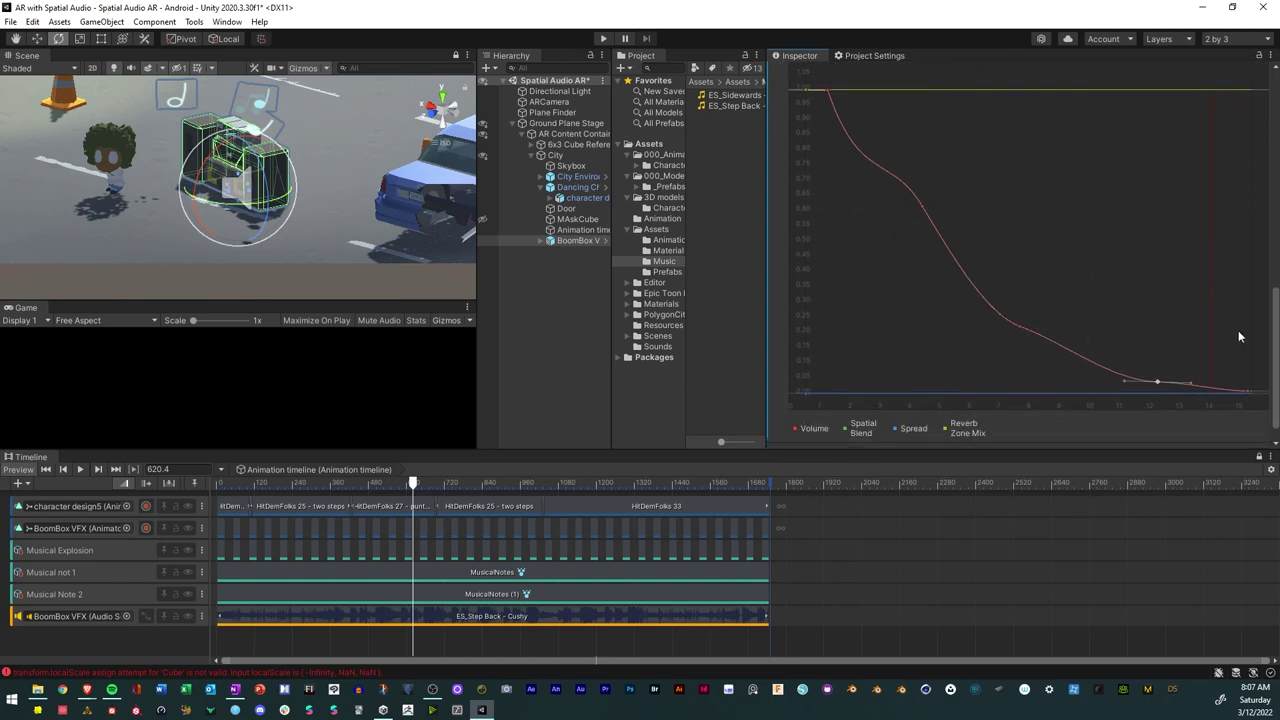
{"action": "left_click_drag", "start_coordinate": [1247, 394], "coordinate": [1248, 396]}
{"action": "left_click_drag", "start_coordinate": [1157, 382], "coordinate": [1148, 380]}
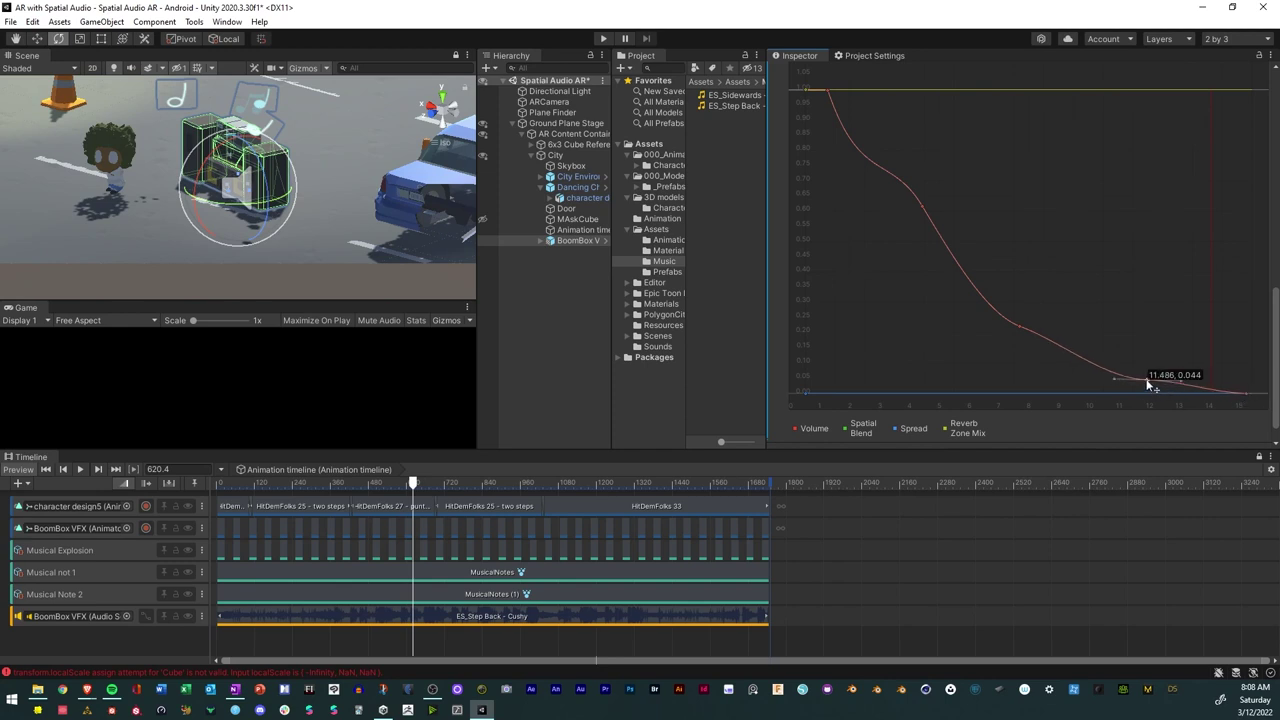
{"action": "double_click", "coordinate": [1018, 325]}
{"action": "mouse_move", "coordinate": [1018, 325]}
{"action": "left_mouse_down"}
{"action": "mouse_move", "coordinate": [1022, 312]}
{"action": "mouse_move", "coordinate": [996, 293]}
{"action": "mouse_move", "coordinate": [1028, 309]}
{"action": "left_mouse_up"}
Save the scene from the File menu and orbit the view over the street.
{"action": "left_click", "coordinate": [10, 21]}
{"action": "left_click", "coordinate": [38, 88]}
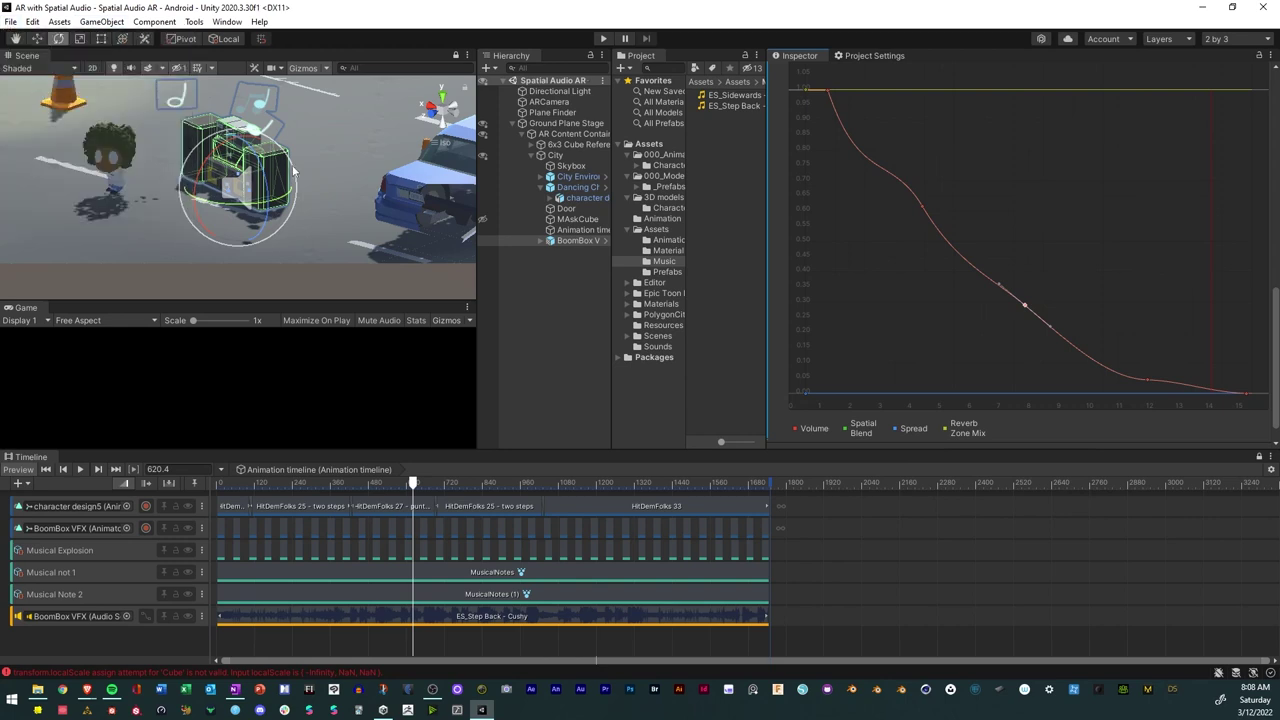
{"action": "scroll", "coordinate": [313, 186], "scroll_direction": "down", "scroll_amount": 10}
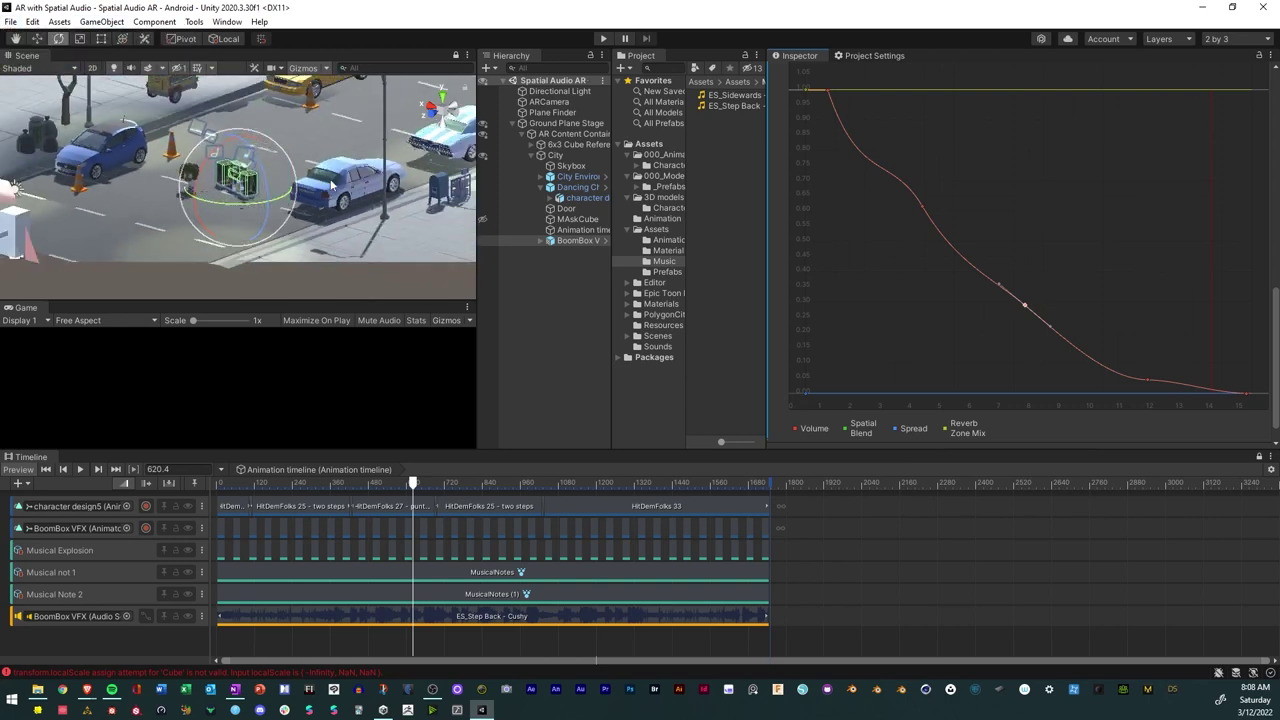
{"action": "left_click_drag", "start_coordinate": [330, 186], "coordinate": [379, 167], "text": "alt"}
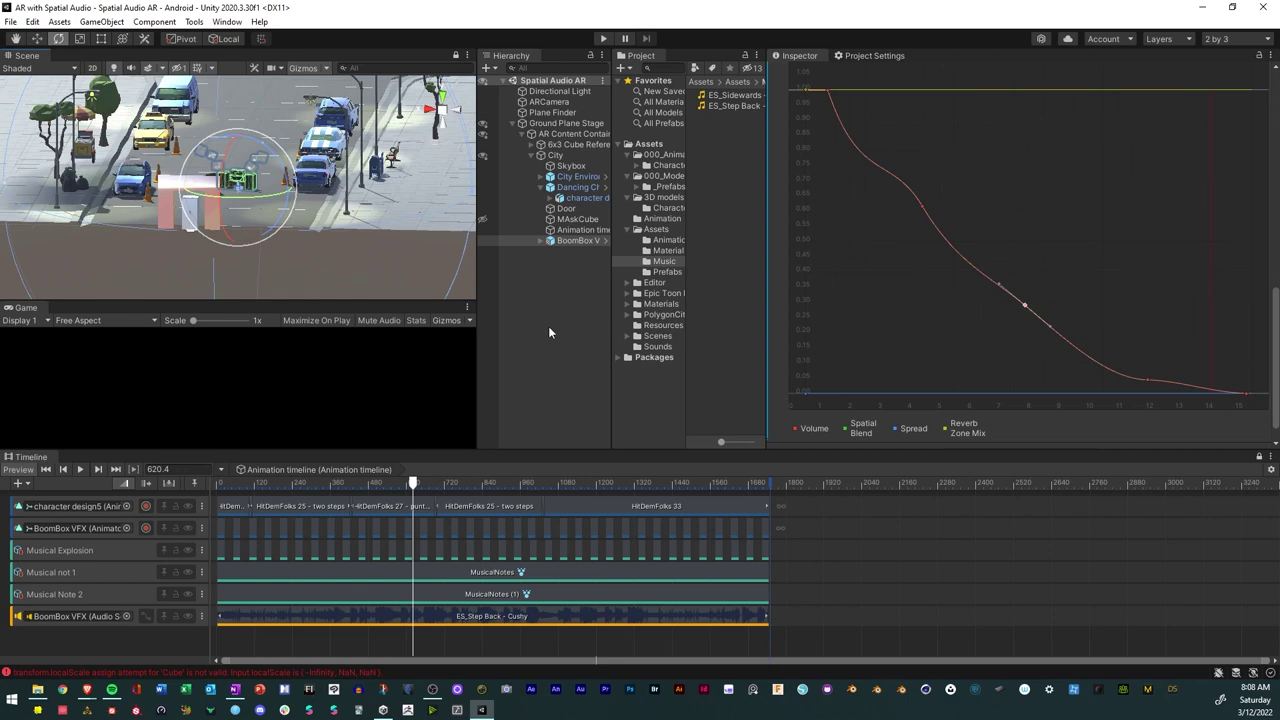
{"action": "left_click_drag", "start_coordinate": [466, 200], "coordinate": [534, 286], "text": "alt"}
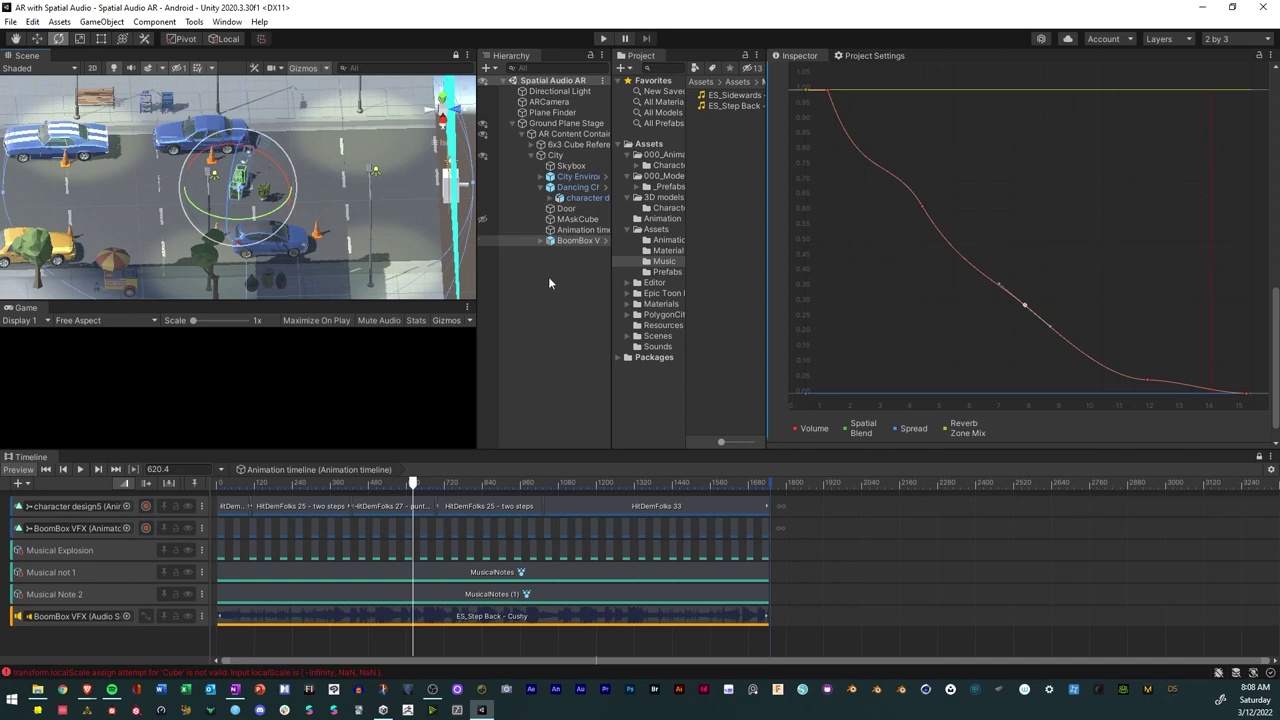
Add a cube and stretch it along the street beside the boombox as a distance gauge.
{"action": "right_click", "coordinate": [526, 262]}
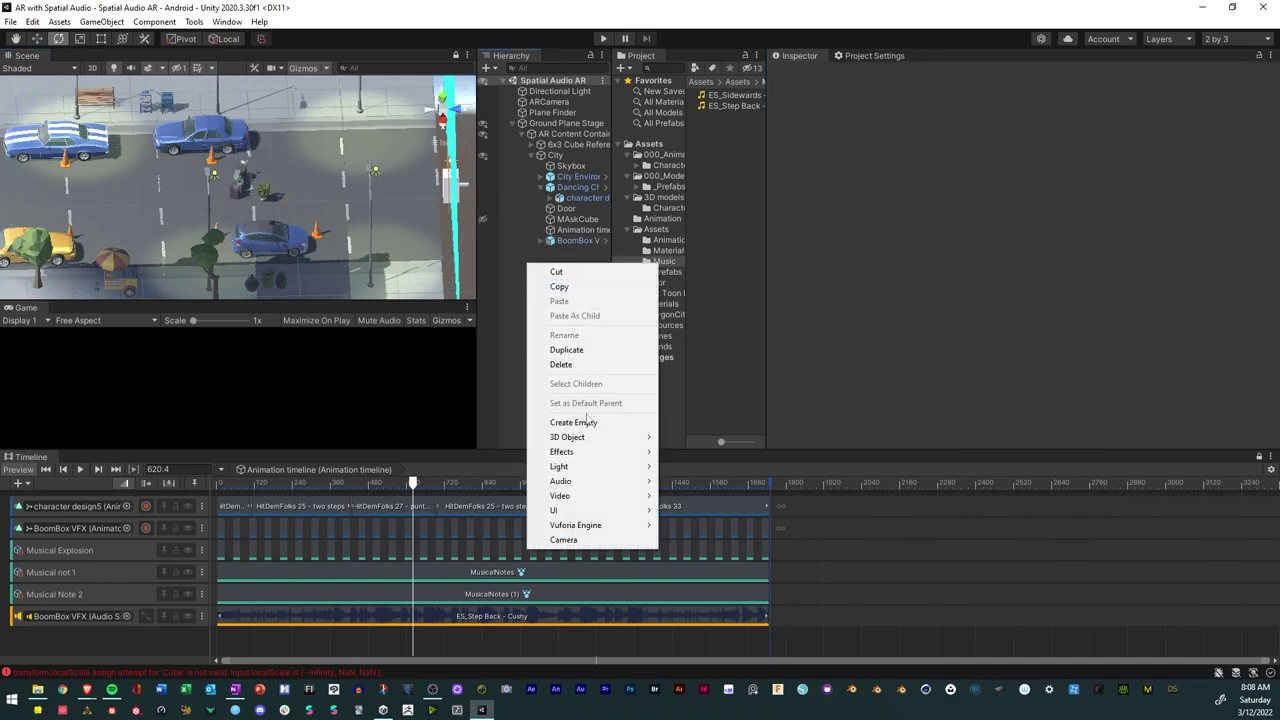
{"action": "mouse_move", "coordinate": [598, 440]}
{"action": "left_click", "coordinate": [662, 440]}
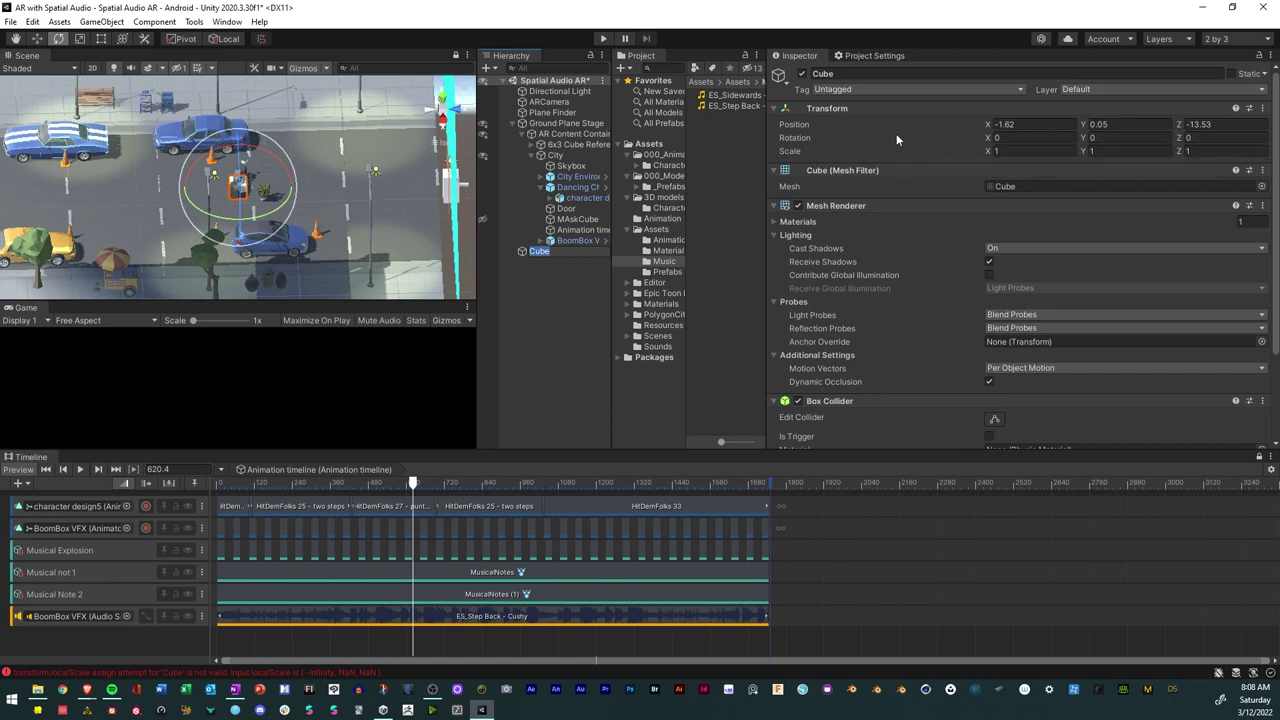
{"action": "left_click", "coordinate": [1184, 151]}
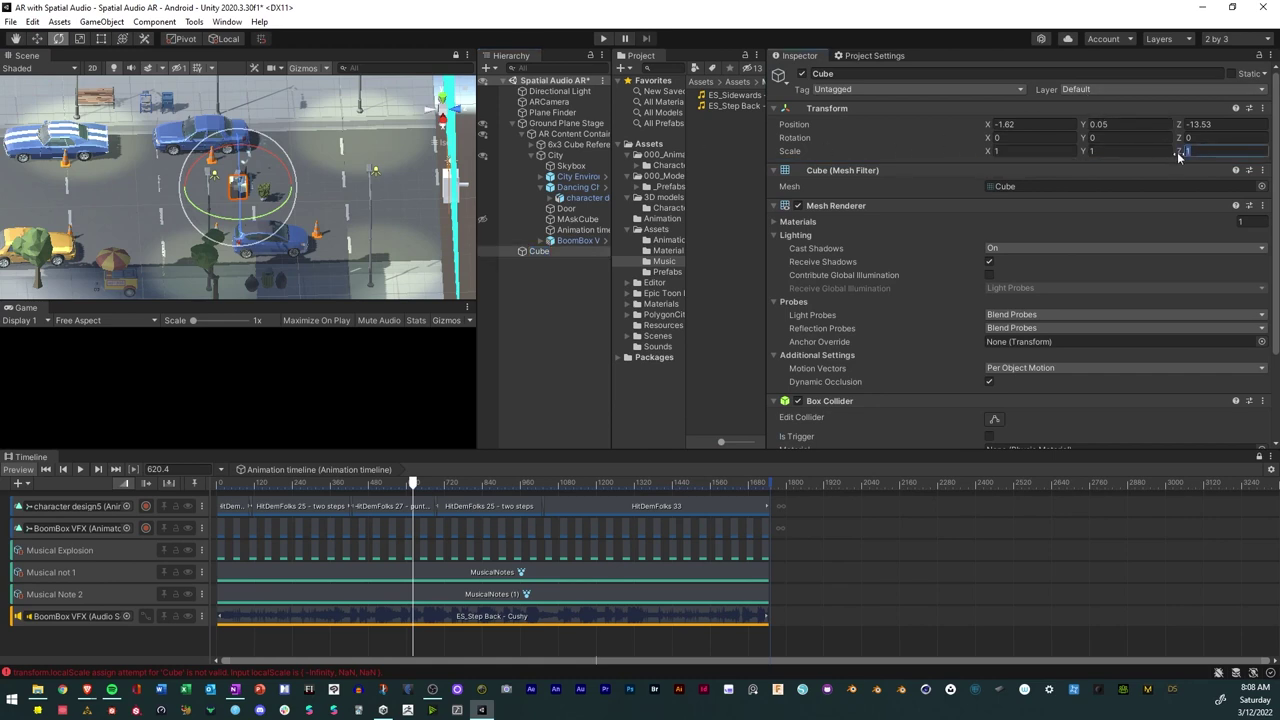
{"action": "left_click_drag", "start_coordinate": [1177, 151], "coordinate": [1214, 151]}
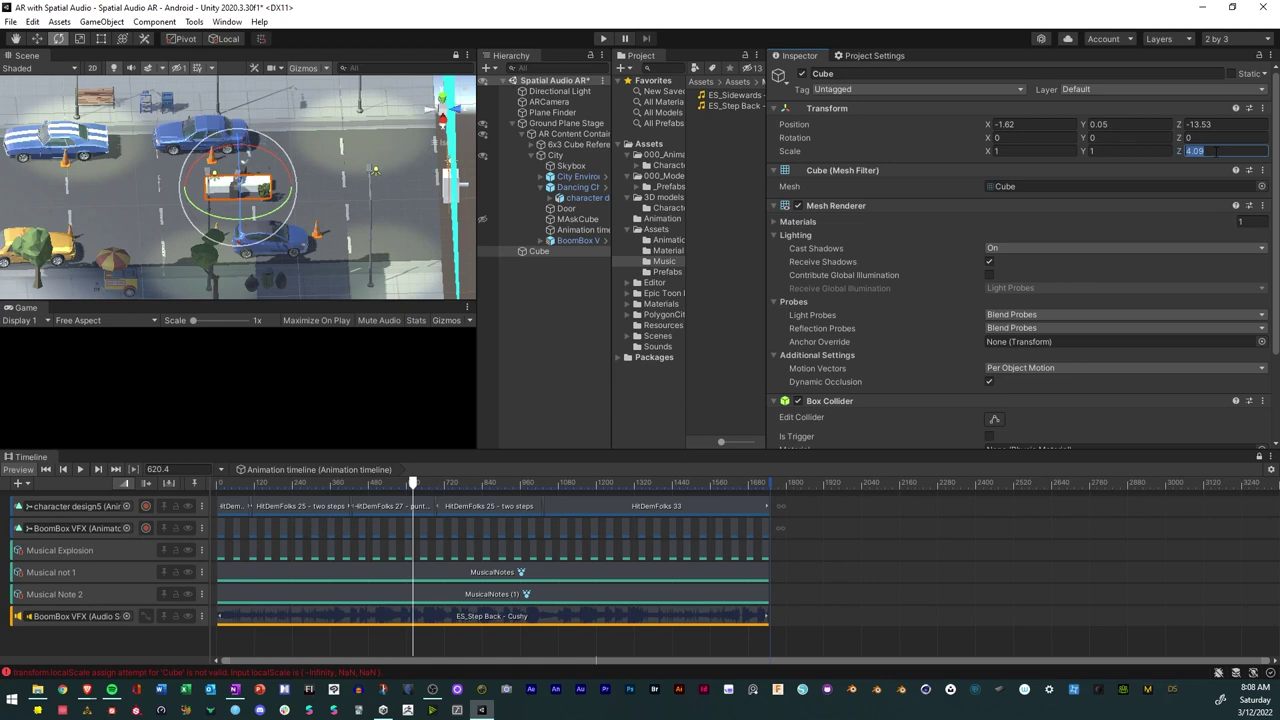
{"action": "type", "text": "5"}
{"action": "left_click", "coordinate": [40, 40]}
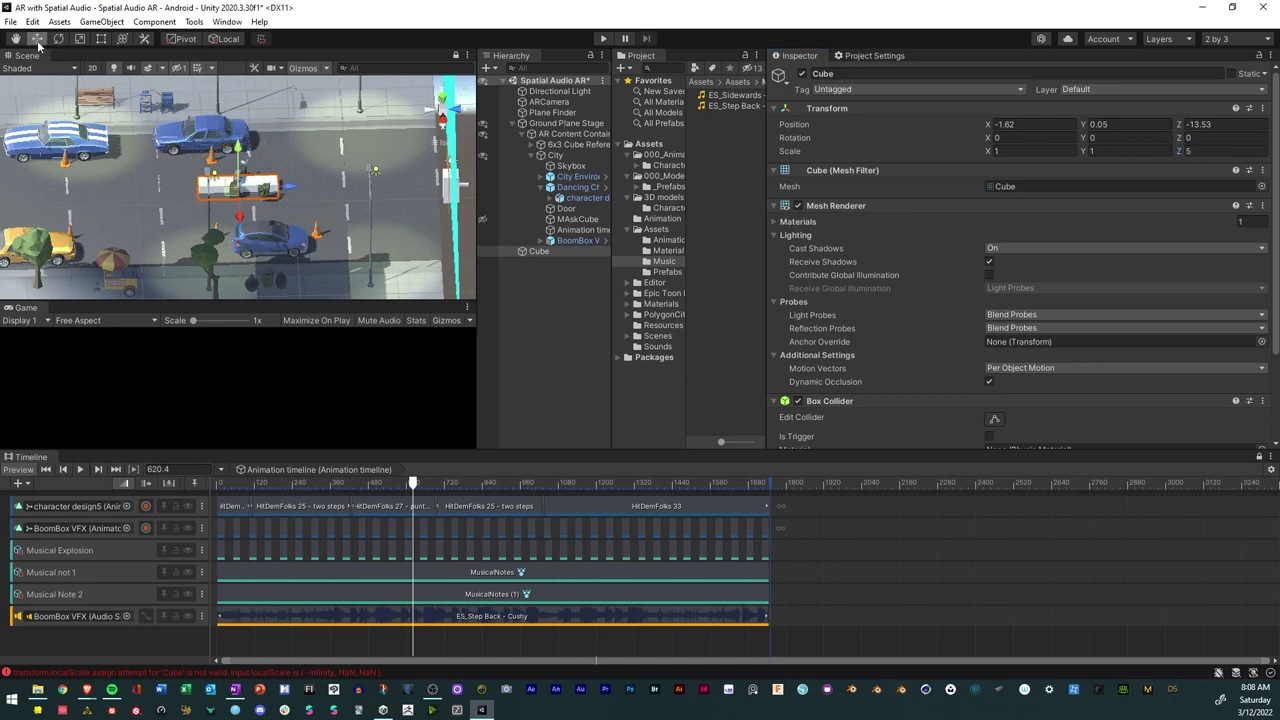
{"action": "left_click_drag", "start_coordinate": [231, 196], "coordinate": [282, 196]}
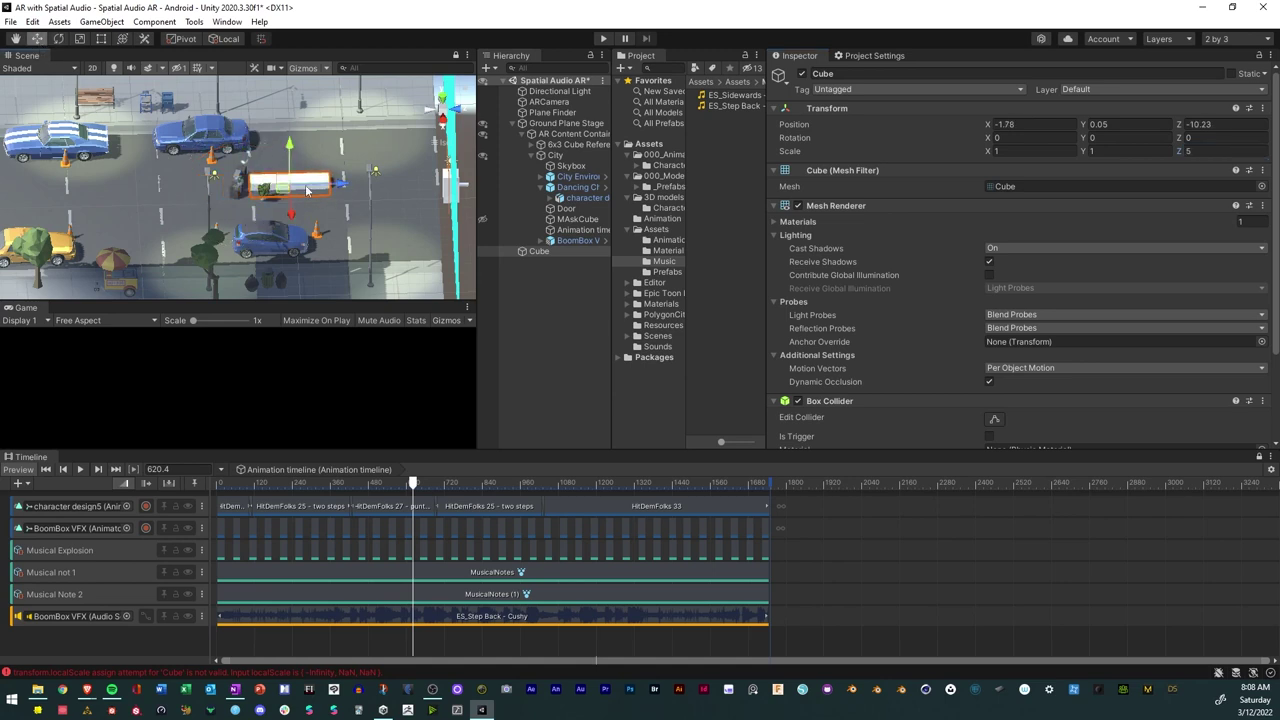
{"action": "key", "text": "e"}
{"action": "key", "text": "r"}
{"action": "key", "text": "t"}
{"action": "left_click_drag", "start_coordinate": [329, 181], "coordinate": [445, 185]}
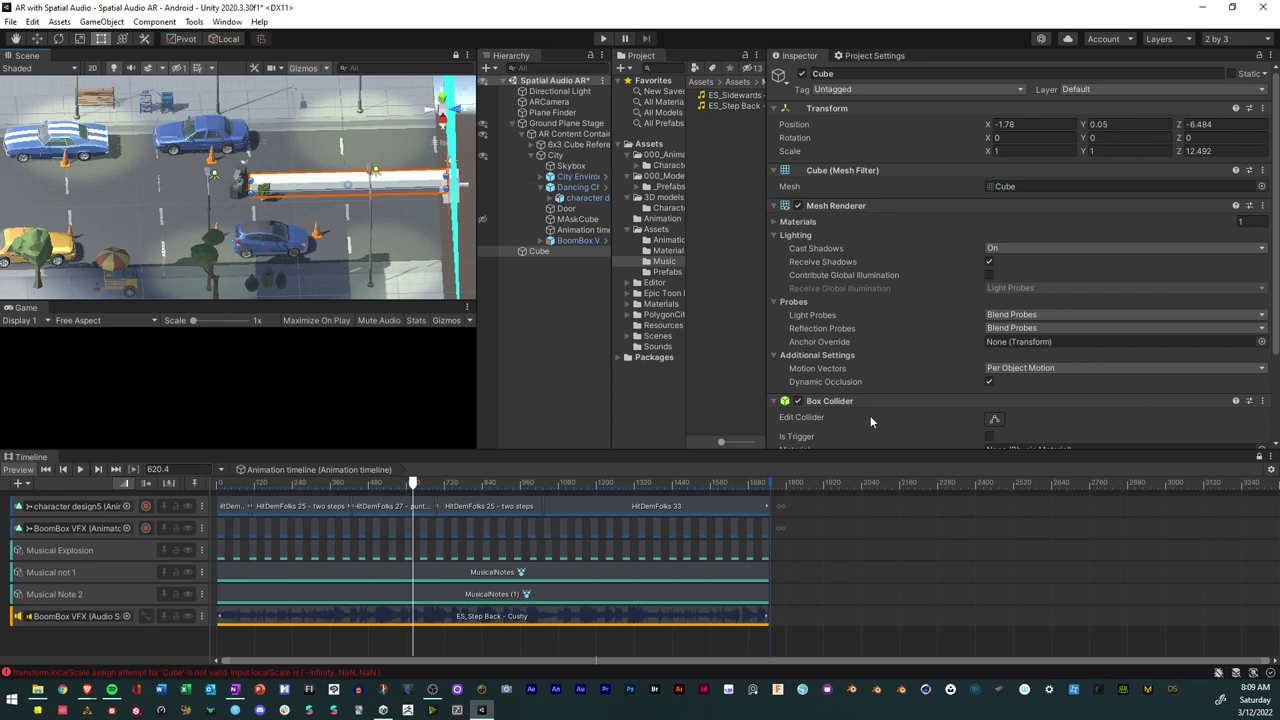
Set the cube's Z scale to 15 to match the Max Distance, then delete the cube.
{"action": "left_click", "coordinate": [567, 241]}
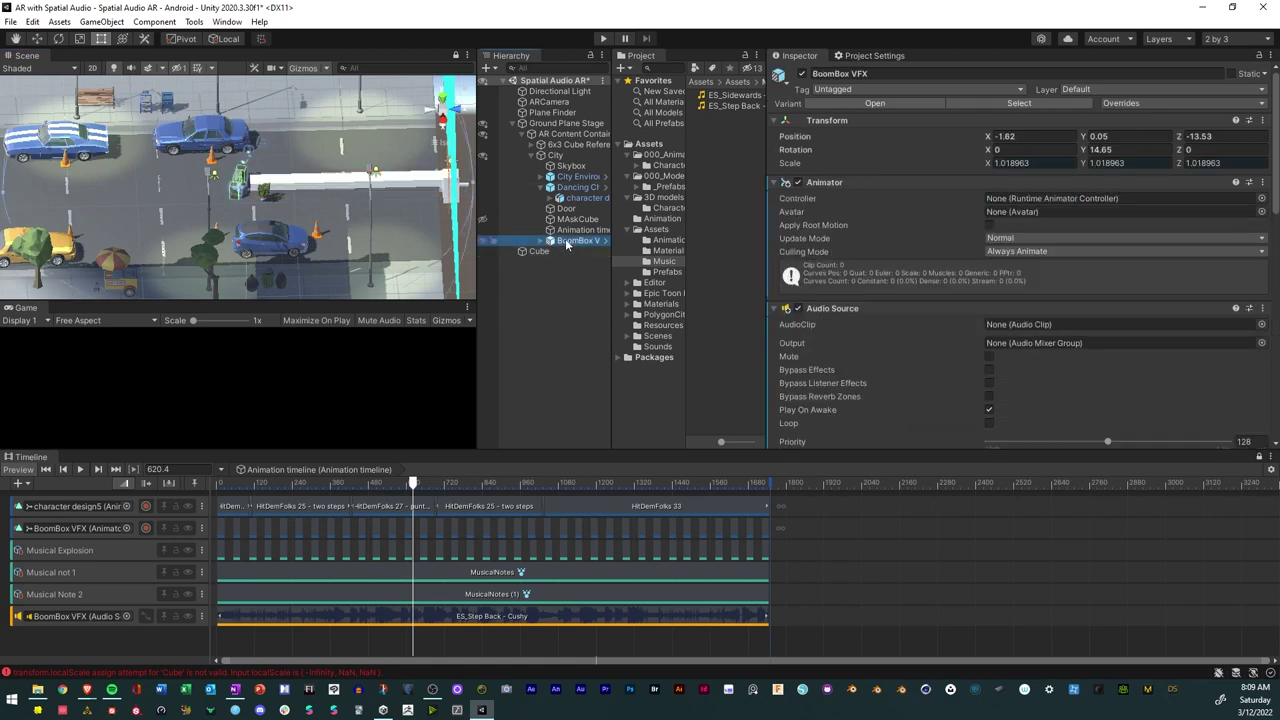
{"action": "scroll", "coordinate": [1013, 306], "scroll_direction": "down", "scroll_amount": 10}
{"action": "scroll", "coordinate": [1124, 259], "scroll_direction": "up", "scroll_amount": 2}
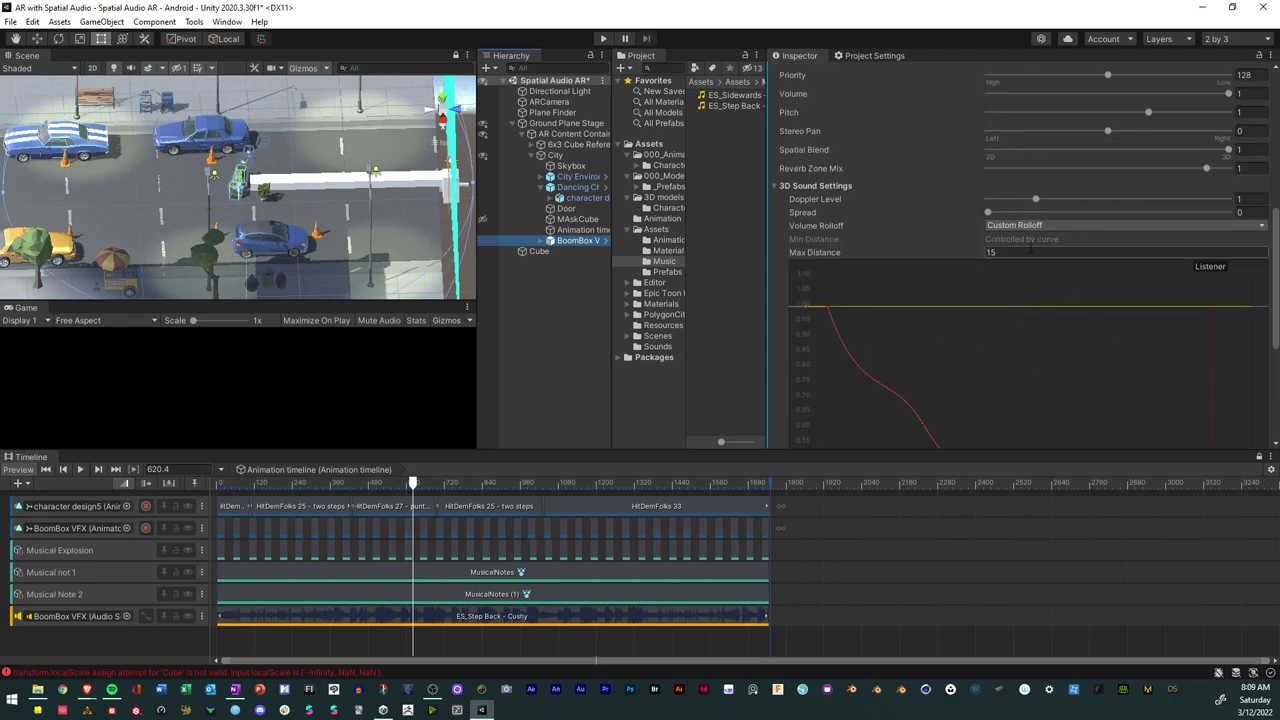
{"action": "scroll", "coordinate": [372, 160], "scroll_direction": "down", "scroll_amount": 3}
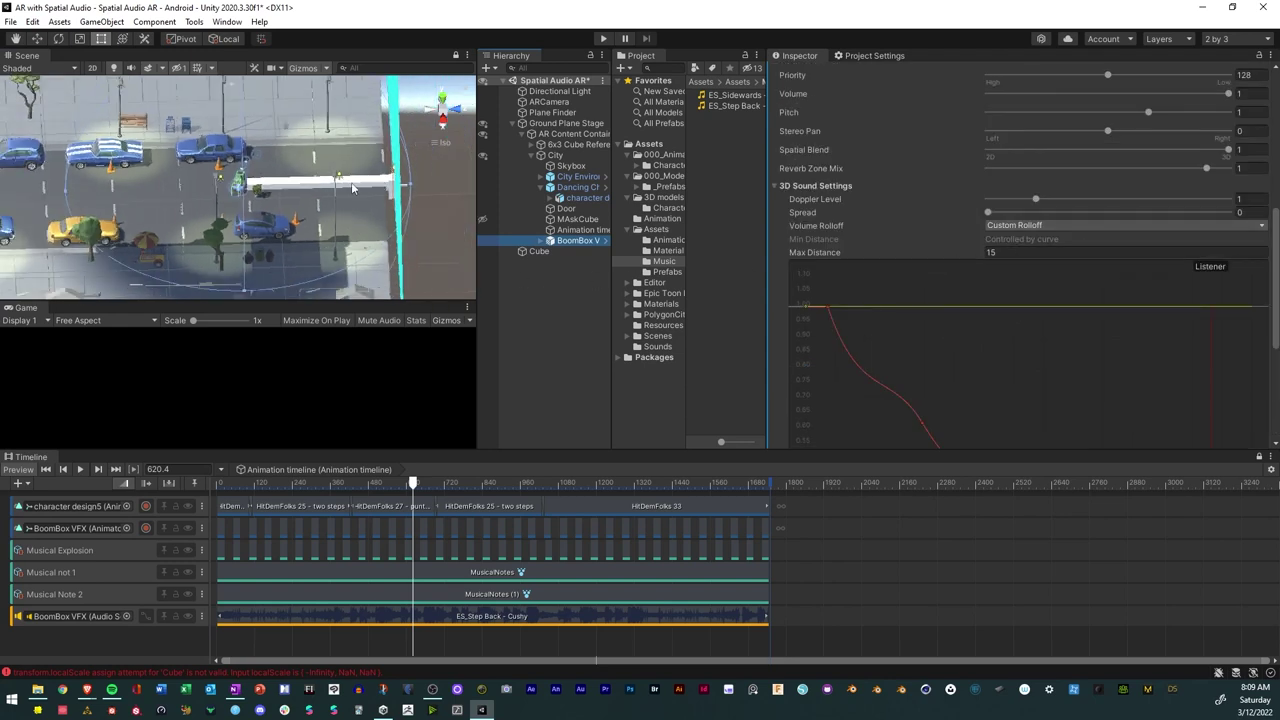
{"action": "left_click", "coordinate": [352, 187]}
{"action": "scroll", "coordinate": [984, 172], "scroll_direction": "up", "scroll_amount": 3}
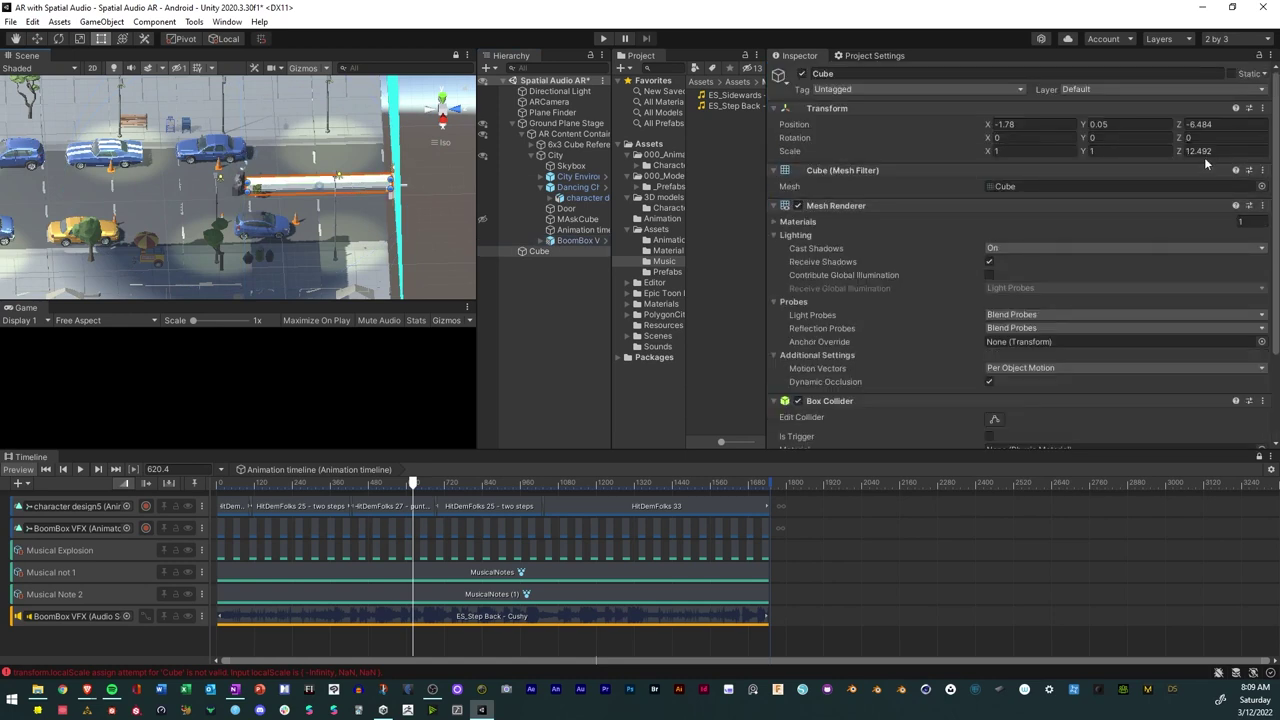
{"action": "type", "text": "15"}
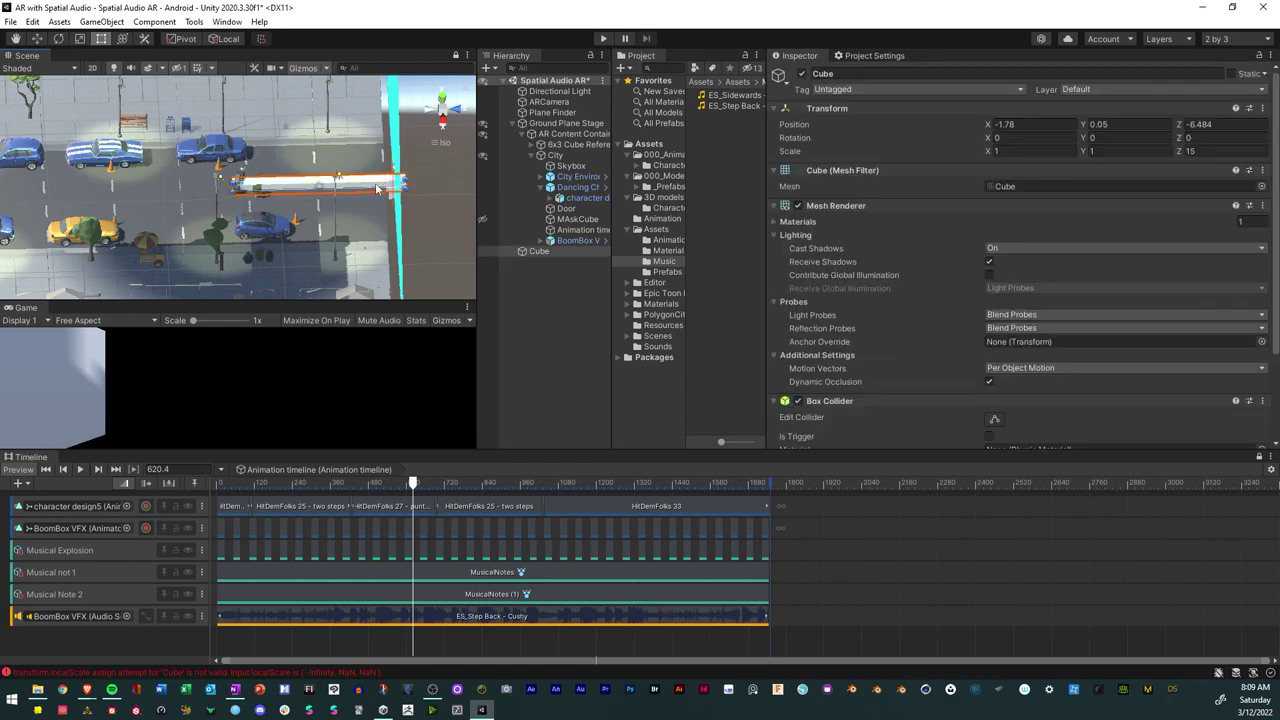
{"action": "key", "text": "Delete"}
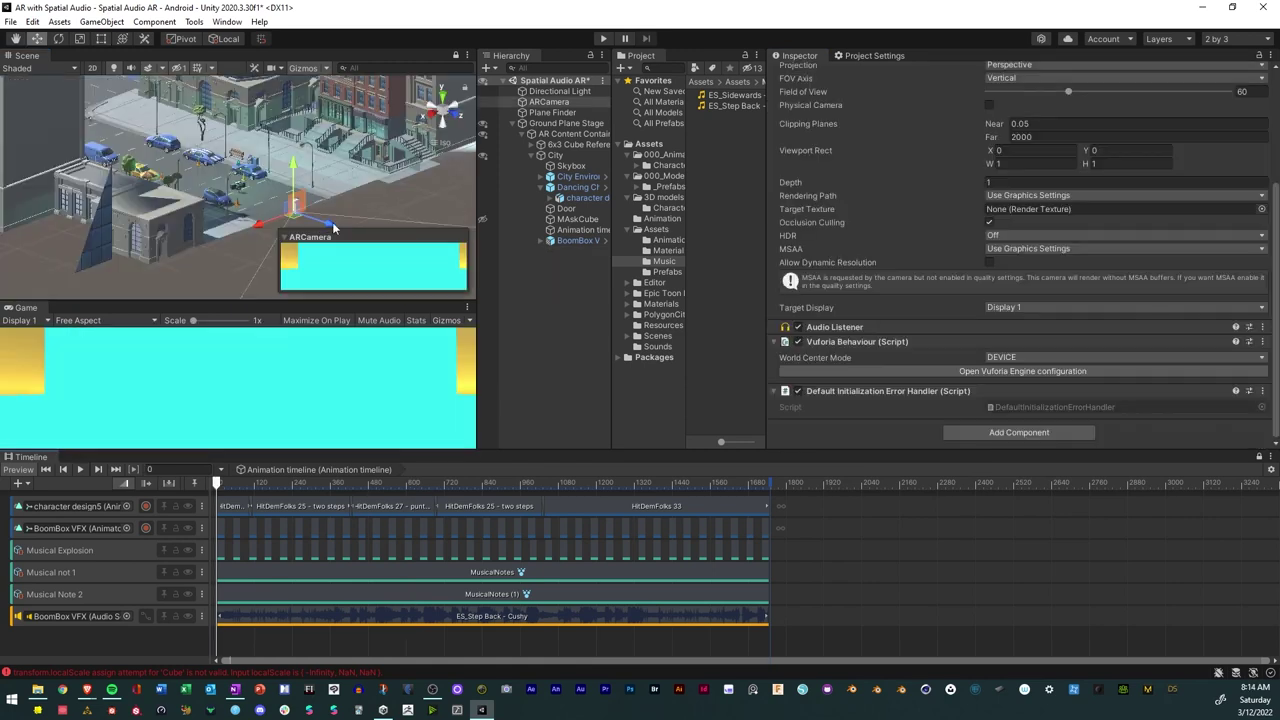
{"action": "left_click_drag", "start_coordinate": [336, 229], "coordinate": [385, 247], "text": "alt"}
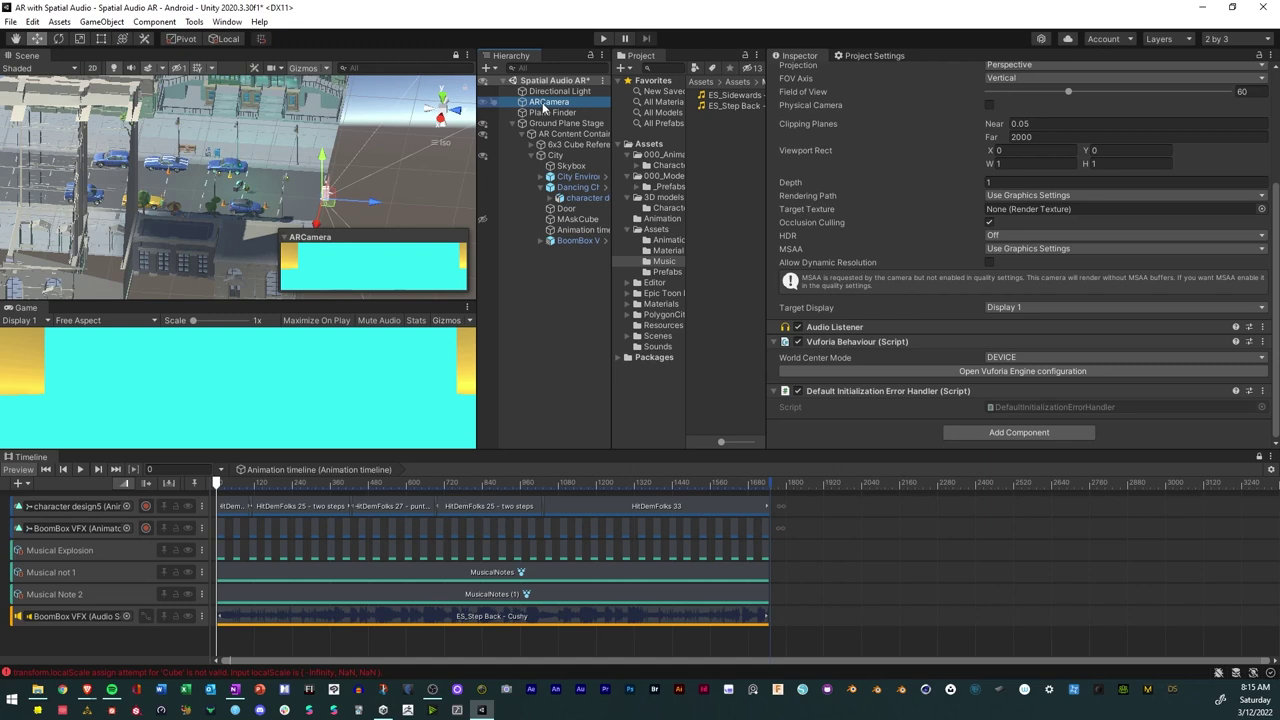
Play the Timeline preview while moving the ARCamera away from and back toward the BoomBox.
{"action": "left_click", "coordinate": [102, 480]}
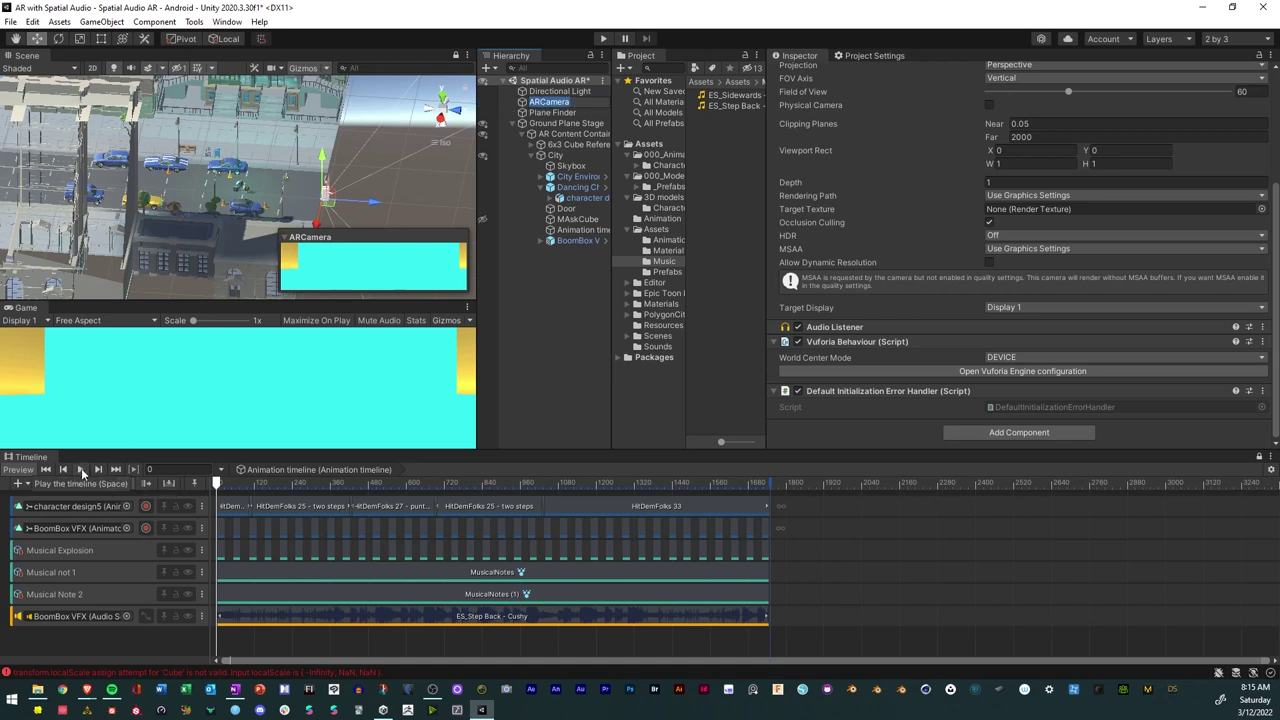
{"action": "left_click", "coordinate": [81, 469]}
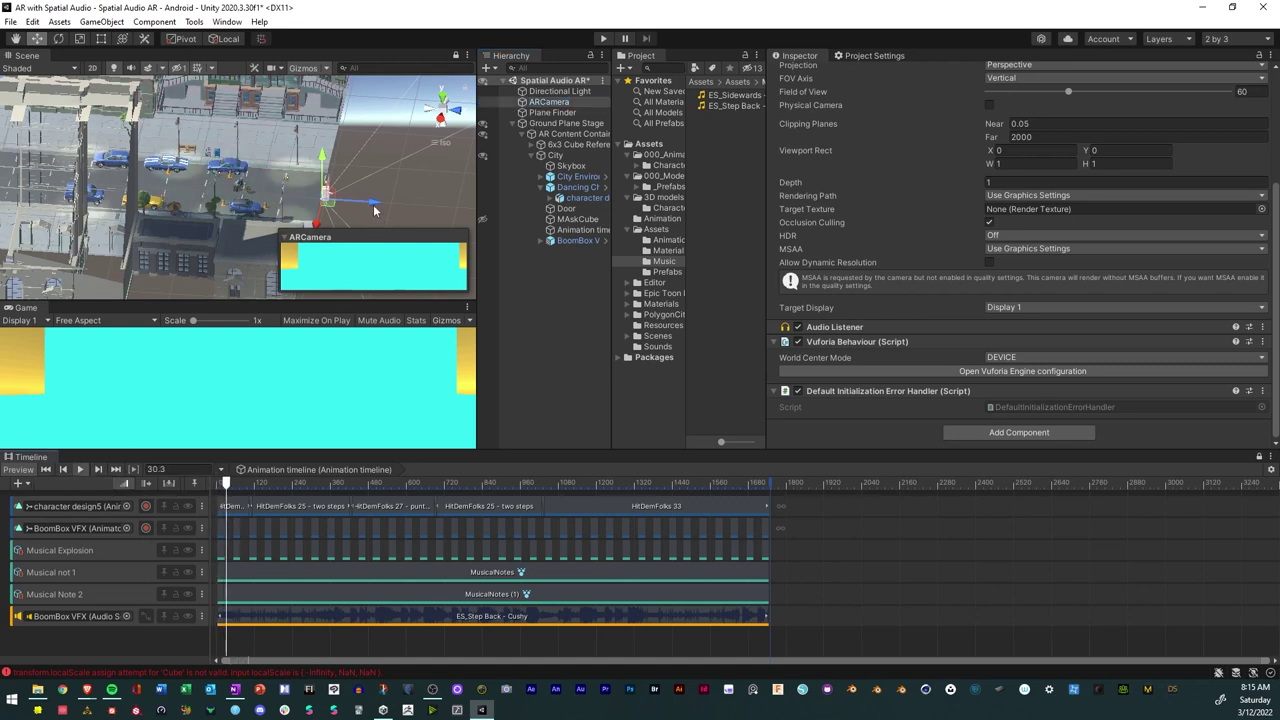
{"action": "left_click_drag", "start_coordinate": [373, 204], "coordinate": [401, 208]}
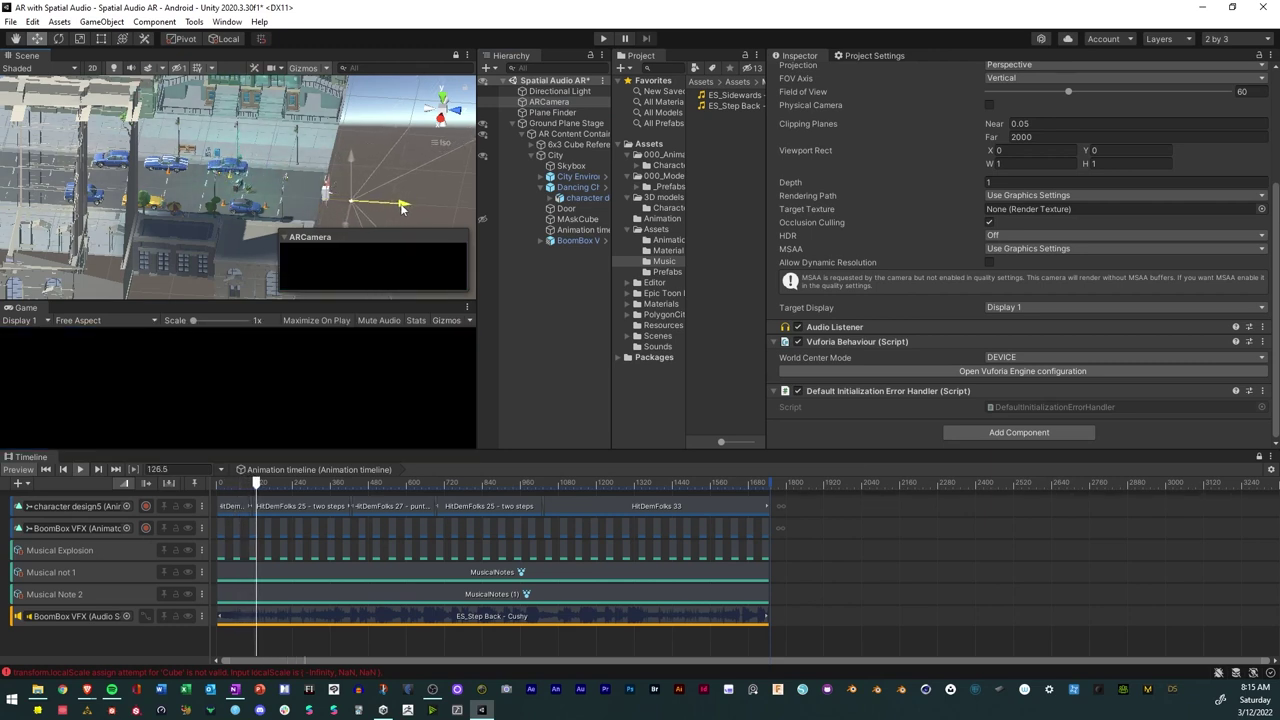
{"action": "mouse_move", "coordinate": [401, 208]}
{"action": "left_mouse_down"}
{"action": "mouse_move", "coordinate": [301, 203]}
{"action": "mouse_move", "coordinate": [376, 203]}
{"action": "left_mouse_up"}
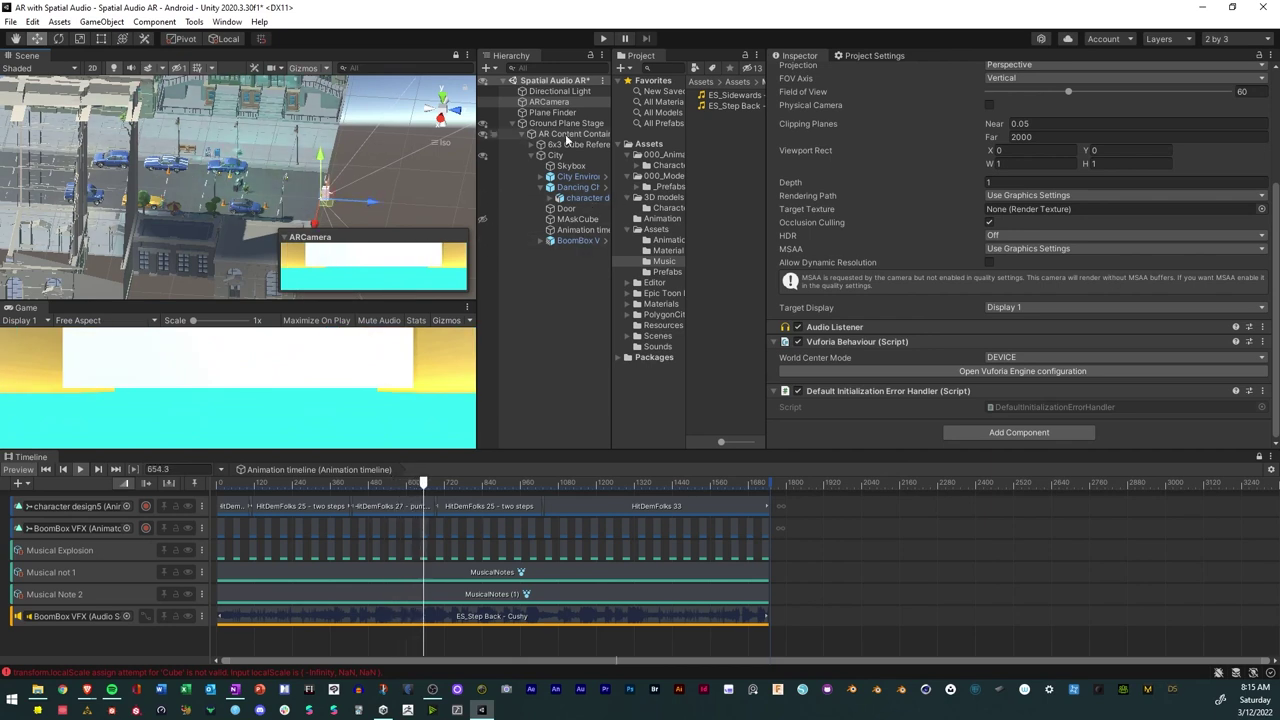
Drop the last key of BoomBox VFX's volume rolloff curve to zero volume.
{"action": "left_click", "coordinate": [577, 240]}
{"action": "scroll", "coordinate": [952, 230], "scroll_direction": "down", "scroll_amount": 5}
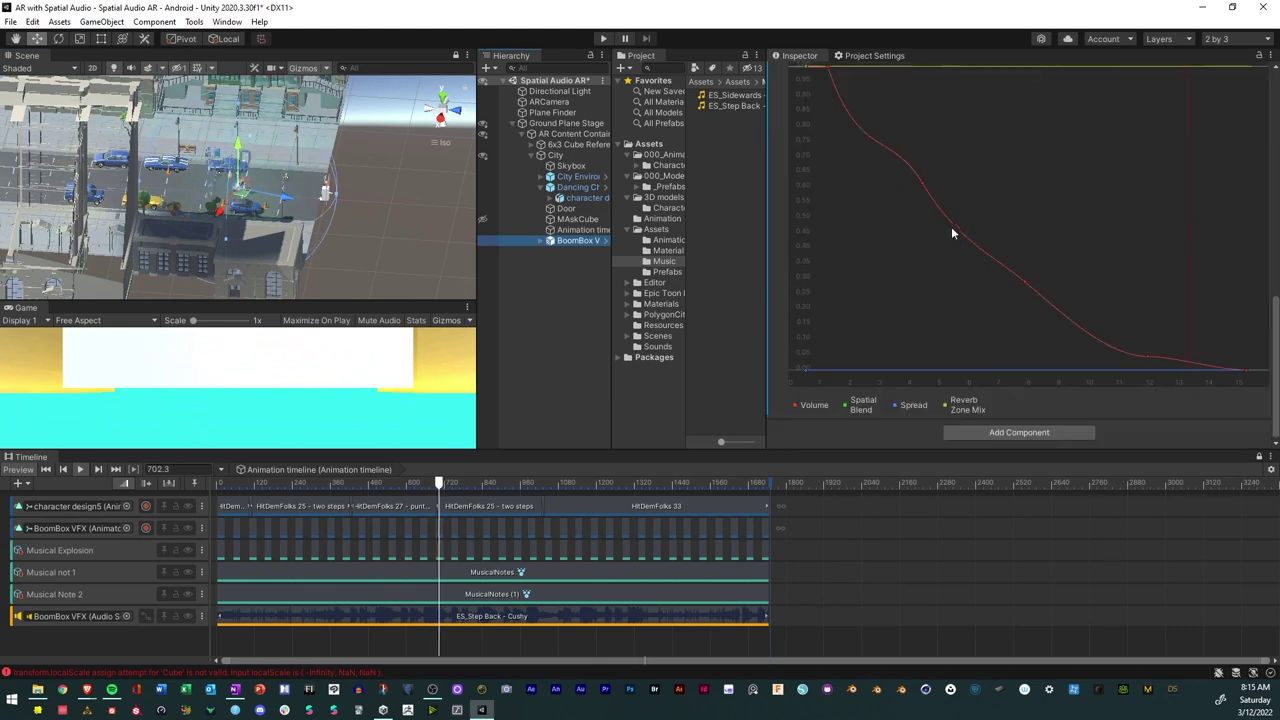
{"action": "left_click", "coordinate": [1148, 356]}
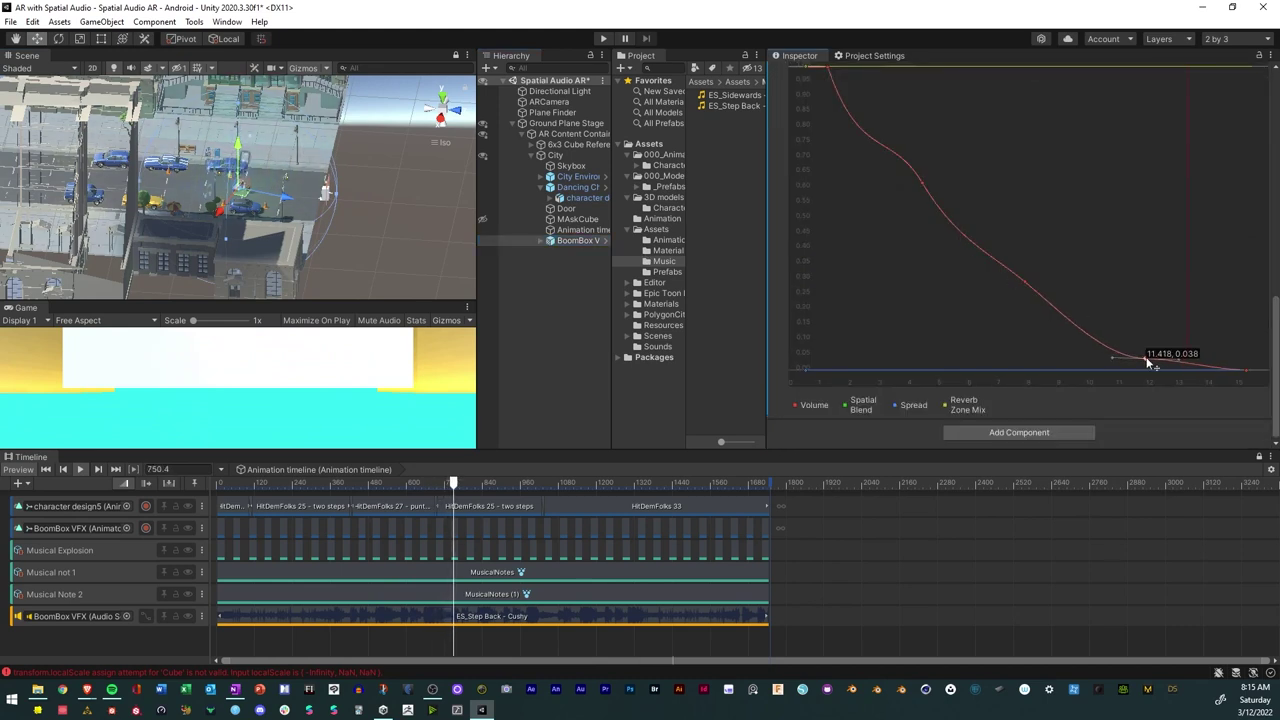
{"action": "left_click_drag", "start_coordinate": [1148, 362], "coordinate": [1143, 366]}
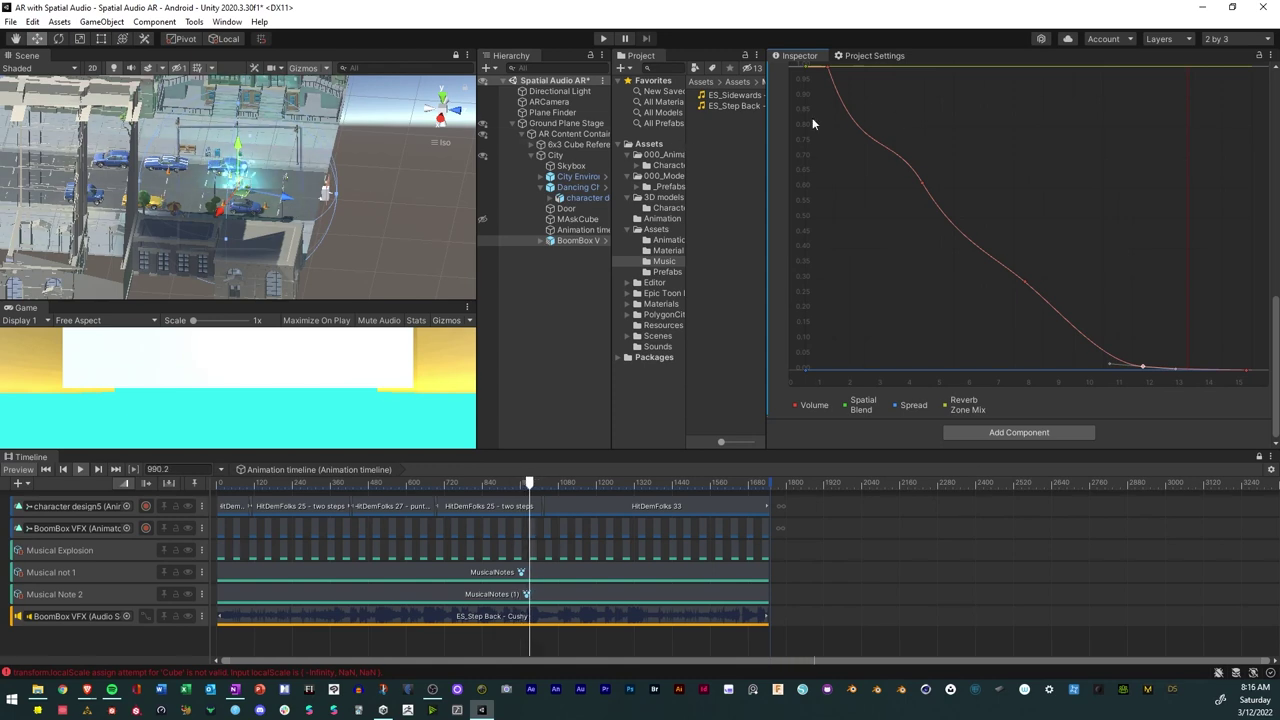
Add rolloff keys near 3.011 (0.581) and 7.299 (0.284) for a gradual fade.
{"action": "double_click", "coordinate": [920, 186]}
{"action": "left_click_drag", "start_coordinate": [917, 189], "coordinate": [898, 196]}
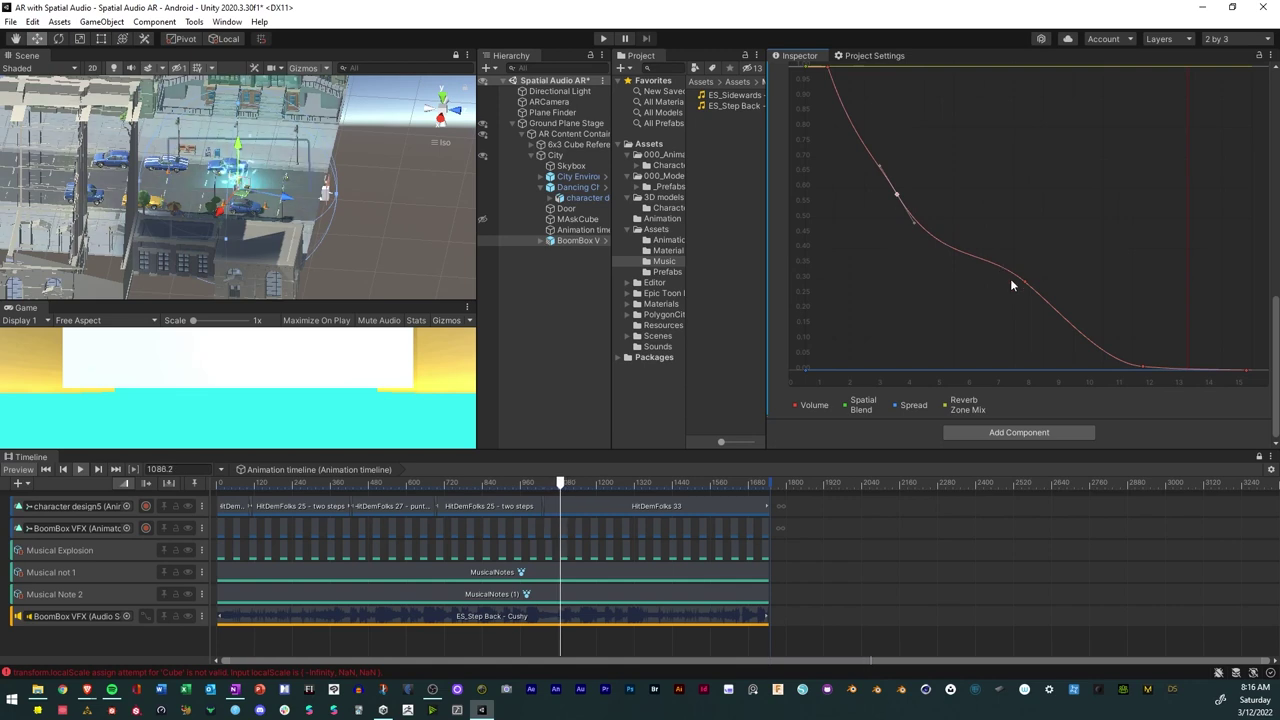
{"action": "double_click", "coordinate": [1024, 286]}
{"action": "left_click_drag", "start_coordinate": [1024, 288], "coordinate": [1011, 287]}
{"action": "left_click", "coordinate": [899, 194]}
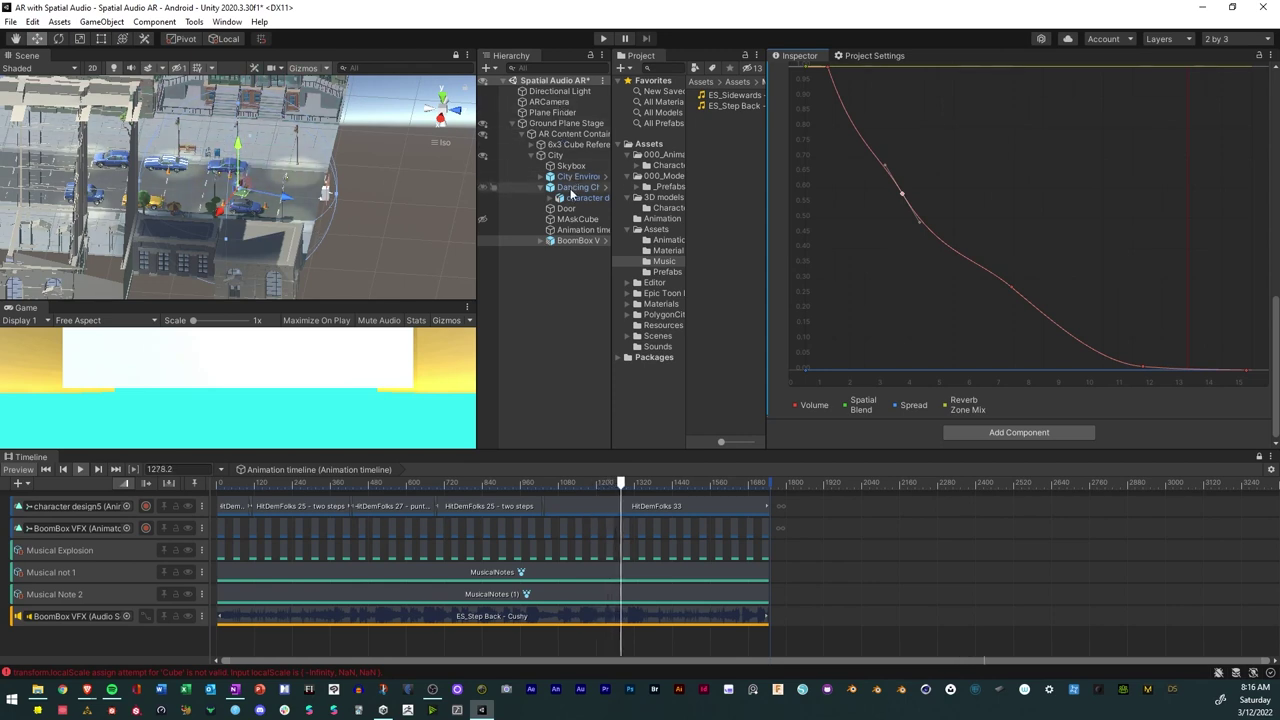
{"action": "left_click", "coordinate": [558, 103]}
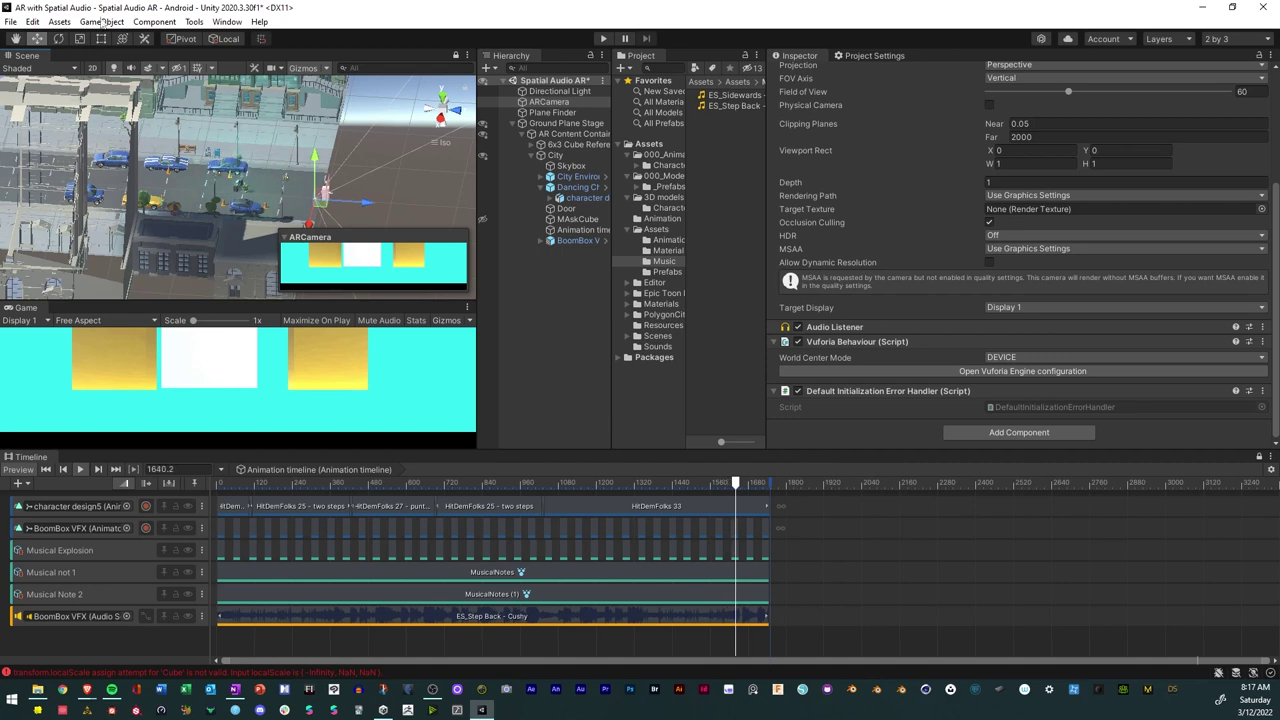
Save the scene and review BoomBox VFX's audio source settings.
{"action": "left_click", "coordinate": [10, 21]}
{"action": "left_click", "coordinate": [31, 85]}
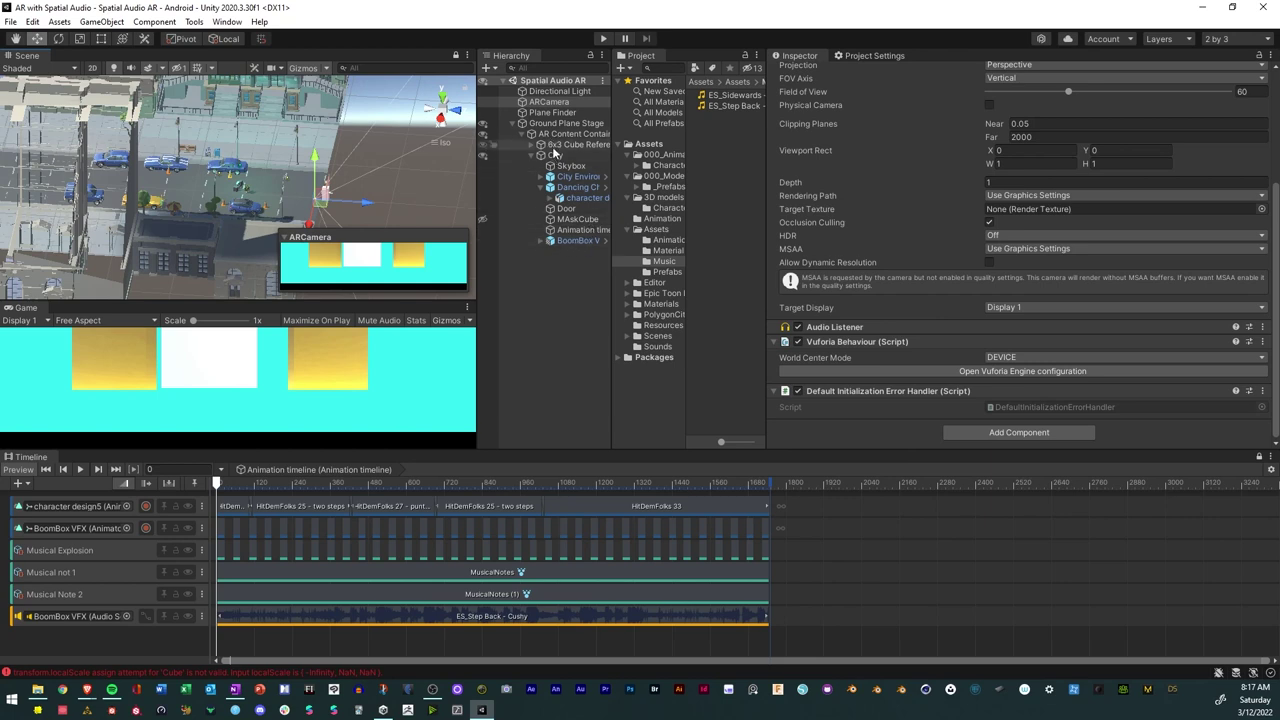
{"action": "left_click", "coordinate": [575, 240]}
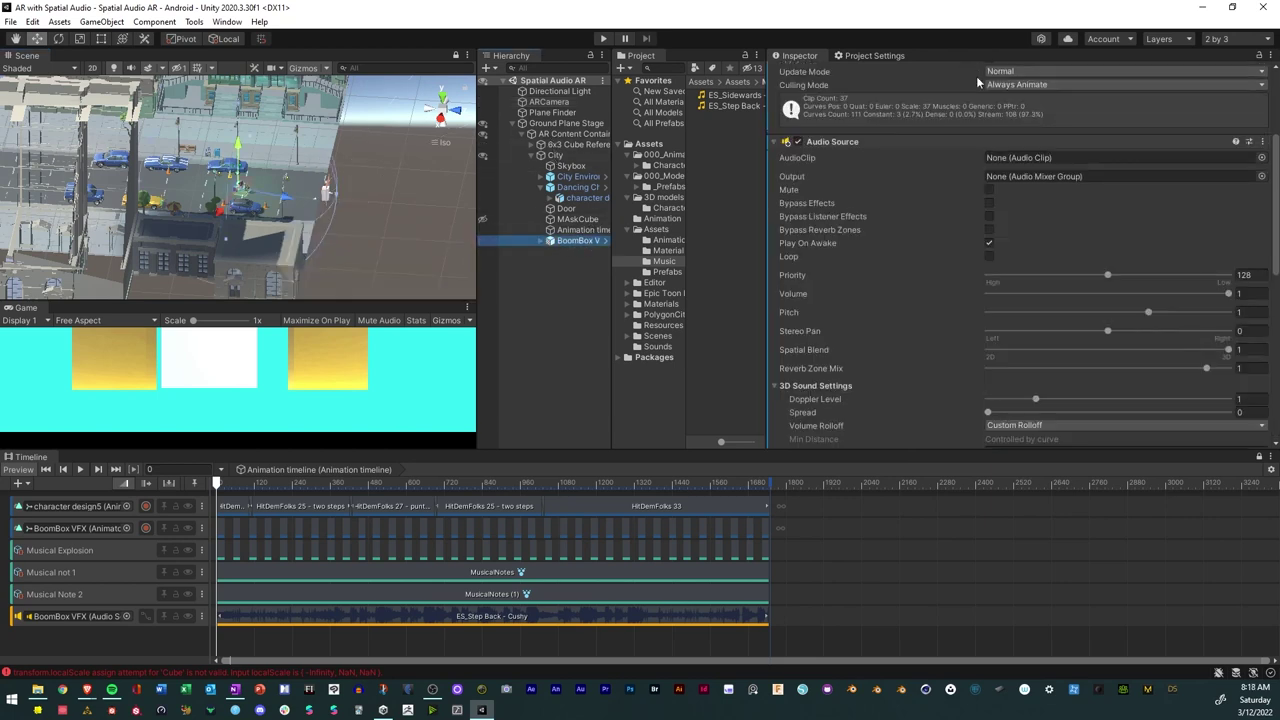
{"action": "scroll", "coordinate": [1069, 288], "scroll_direction": "down", "scroll_amount": 3}
{"action": "scroll", "coordinate": [1065, 282], "scroll_direction": "up", "scroll_amount": 3}
Select the BoomBox VFX Timeline audio track, then scroll BoomBox VFX's Inspector to the rolloff curve.
{"action": "left_click", "coordinate": [138, 628]}
{"action": "left_click", "coordinate": [135, 620]}
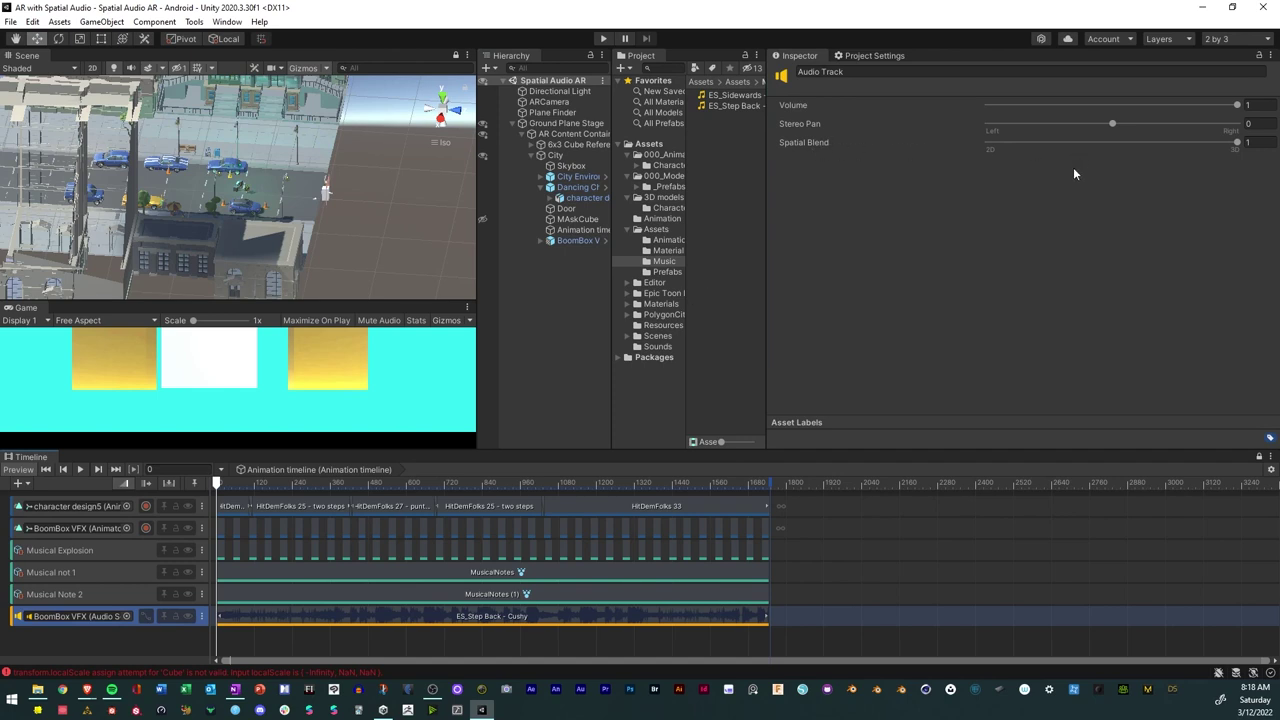
{"action": "left_click", "coordinate": [575, 240]}
{"action": "scroll", "coordinate": [926, 340], "scroll_direction": "down", "scroll_amount": 5}
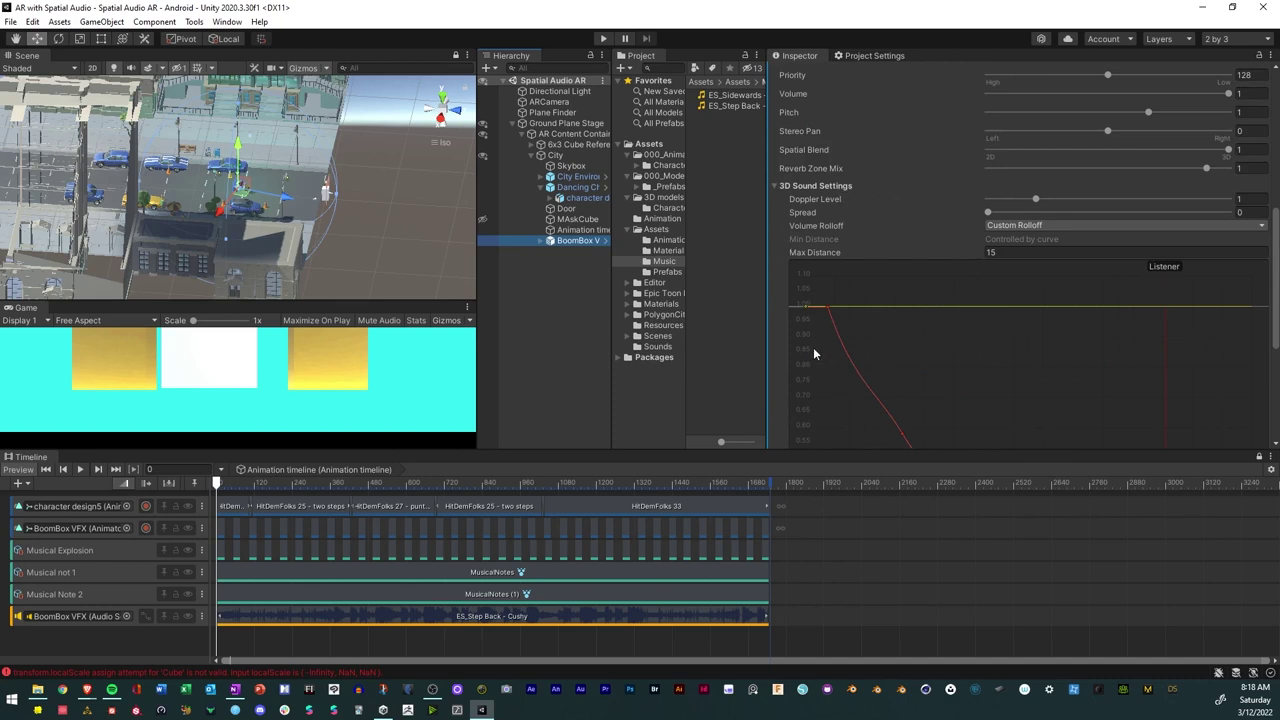
{"action": "scroll", "coordinate": [785, 310], "scroll_direction": "down", "scroll_amount": 5}
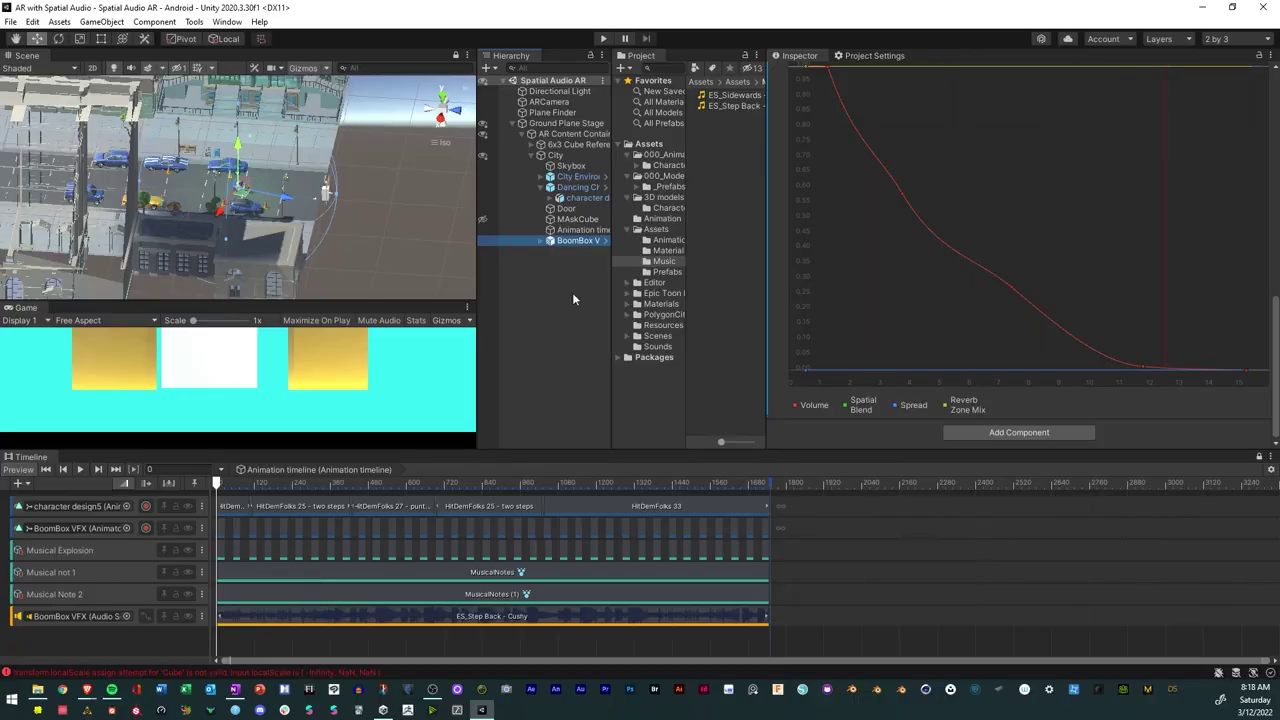
Collapse City in the Hierarchy and toggle its visibility off and back on.
{"action": "left_click", "coordinate": [532, 156]}
{"action": "left_click", "coordinate": [548, 154]}
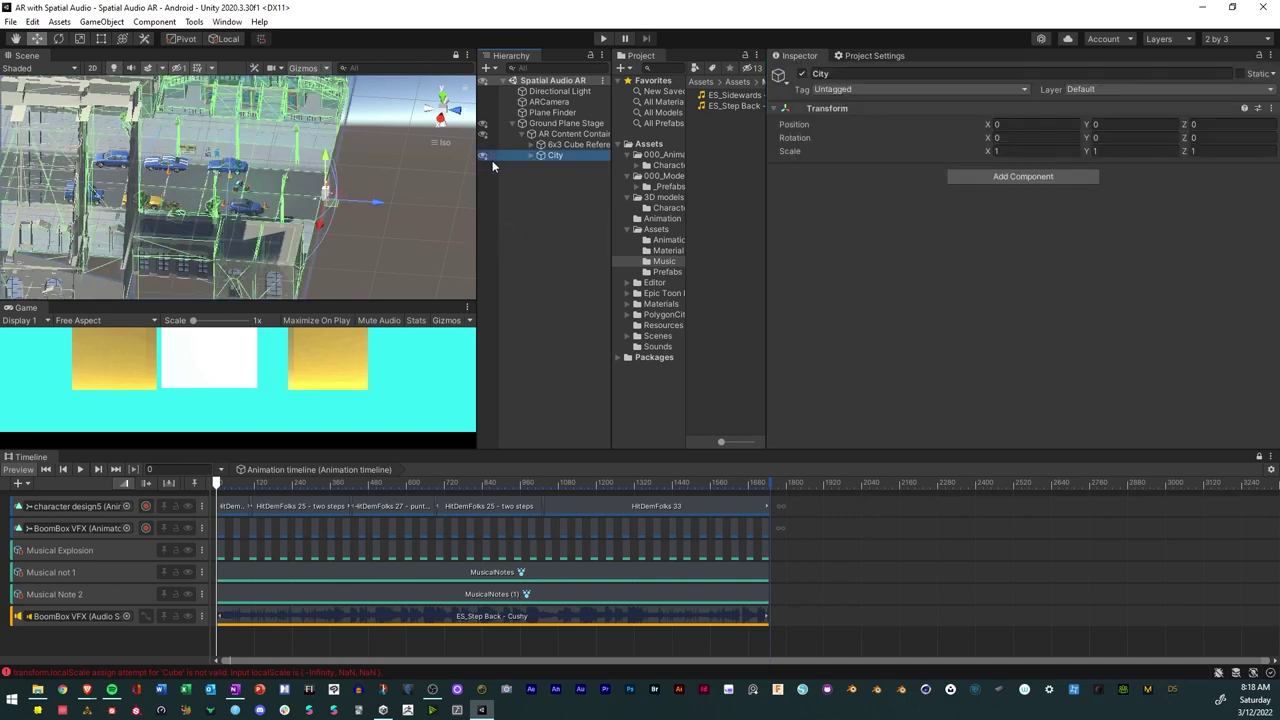
{"action": "left_click", "coordinate": [484, 157]}
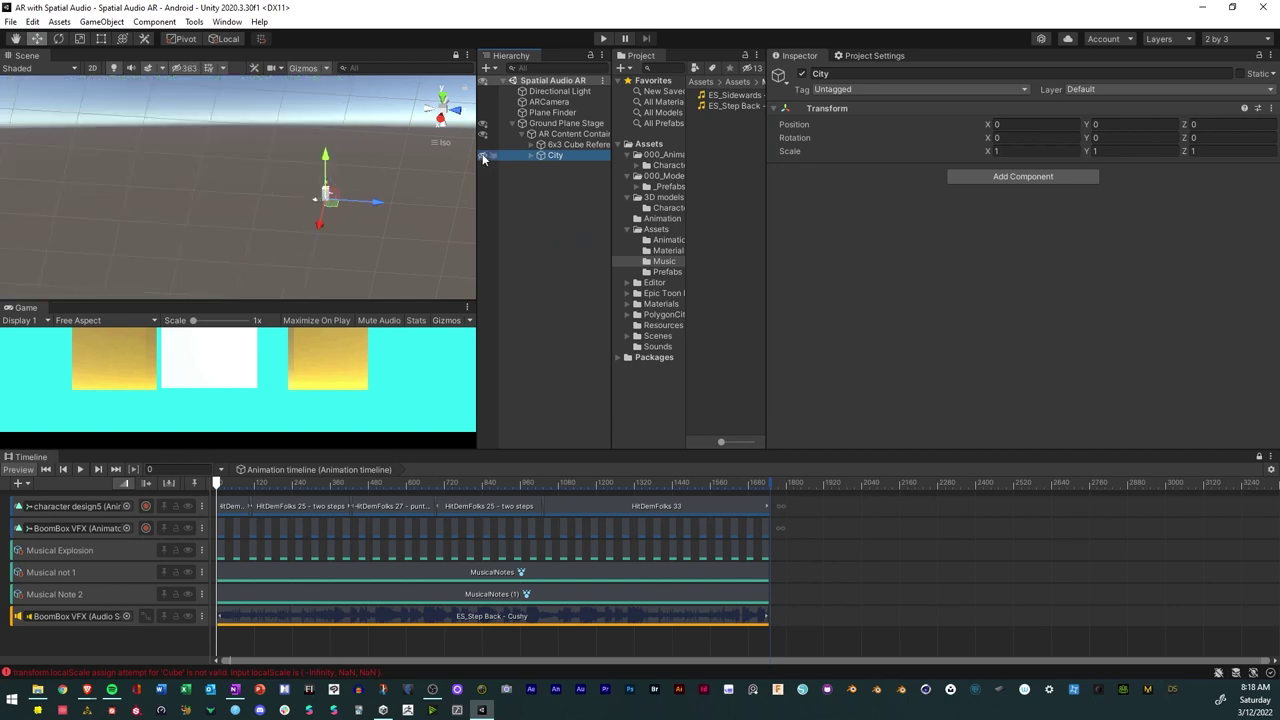
{"action": "left_click", "coordinate": [484, 157]}
{"action": "left_click_drag", "start_coordinate": [317, 270], "coordinate": [250, 265], "text": "alt"}
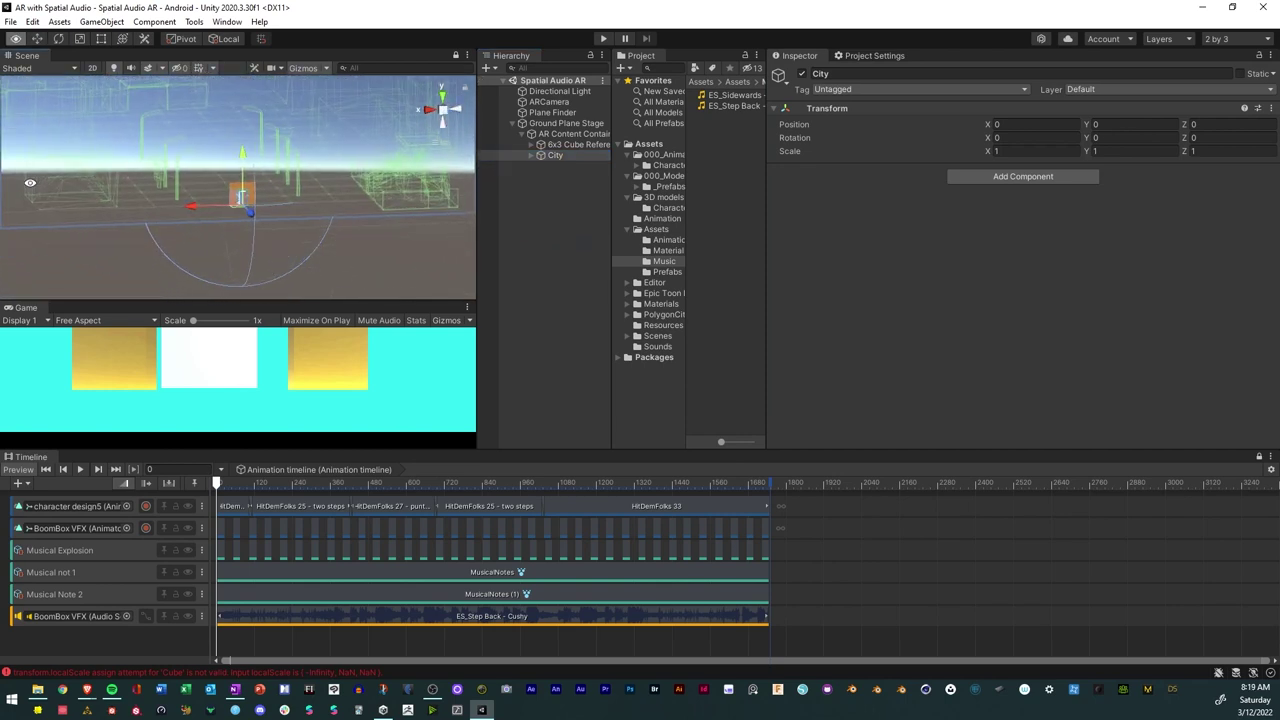
{"action": "left_click", "coordinate": [500, 157]}
{"action": "left_click", "coordinate": [484, 157]}
{"action": "left_click", "coordinate": [484, 157]}
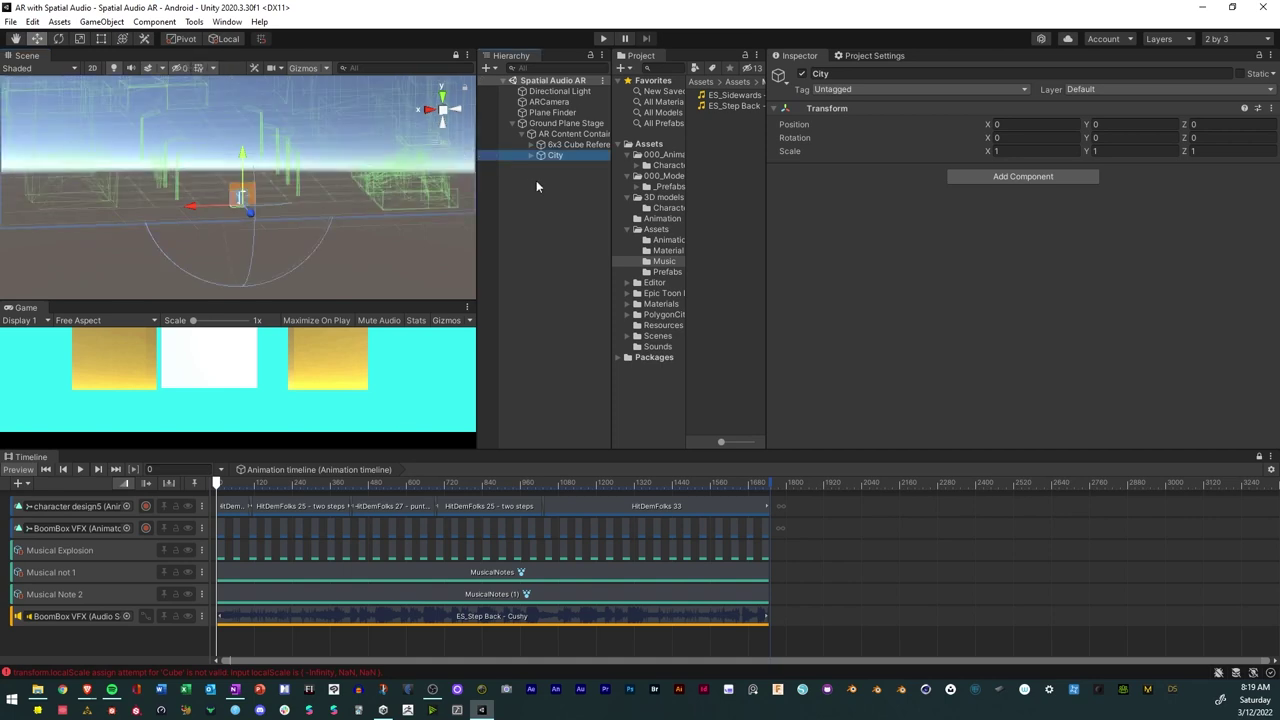
{"action": "key", "text": "h"}
{"action": "key", "text": "h"}
Set the Game view to 1920x1080 Portrait, dock it beside the Scene view and widen it.
{"action": "right_click", "coordinate": [531, 189]}
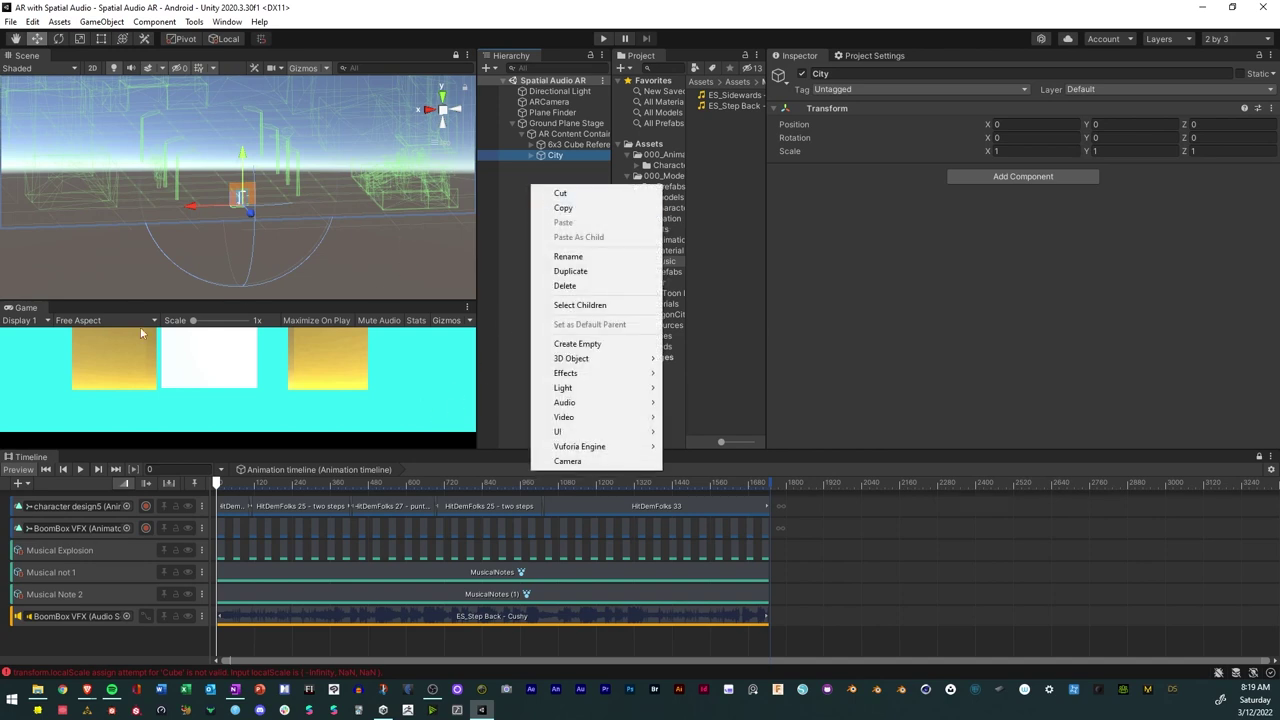
{"action": "left_click", "coordinate": [93, 325]}
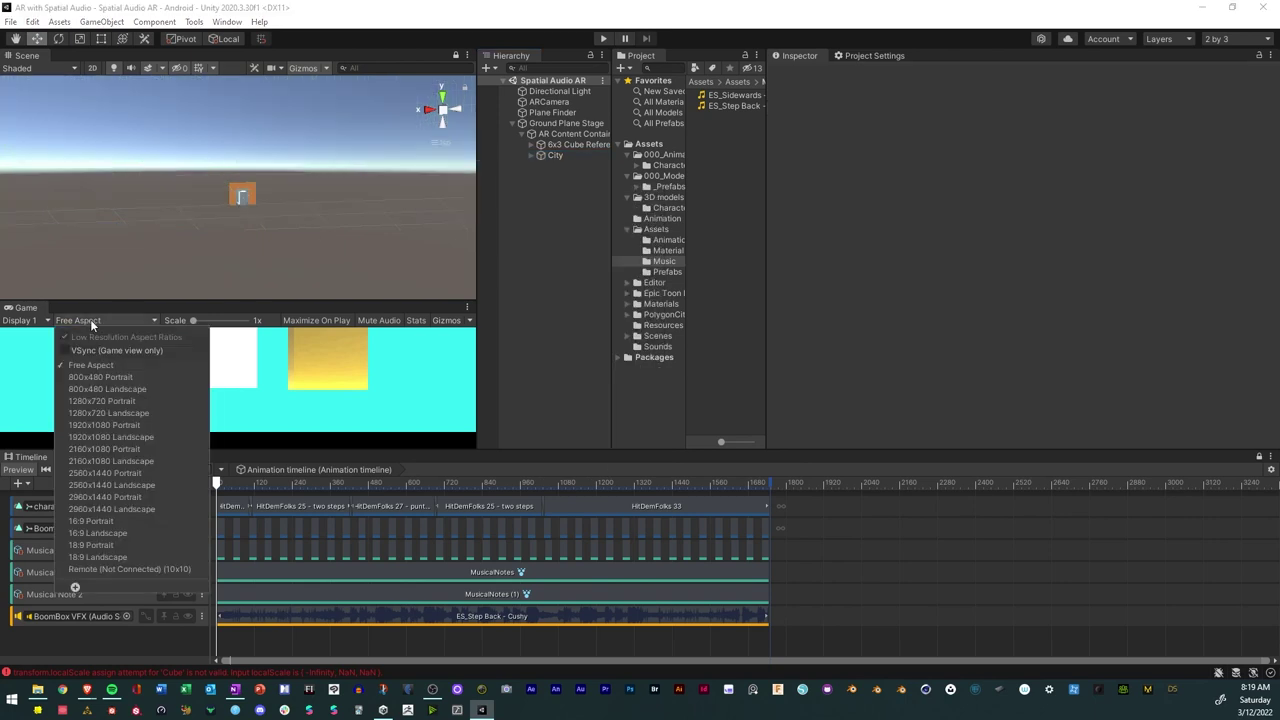
{"action": "left_click", "coordinate": [135, 425]}
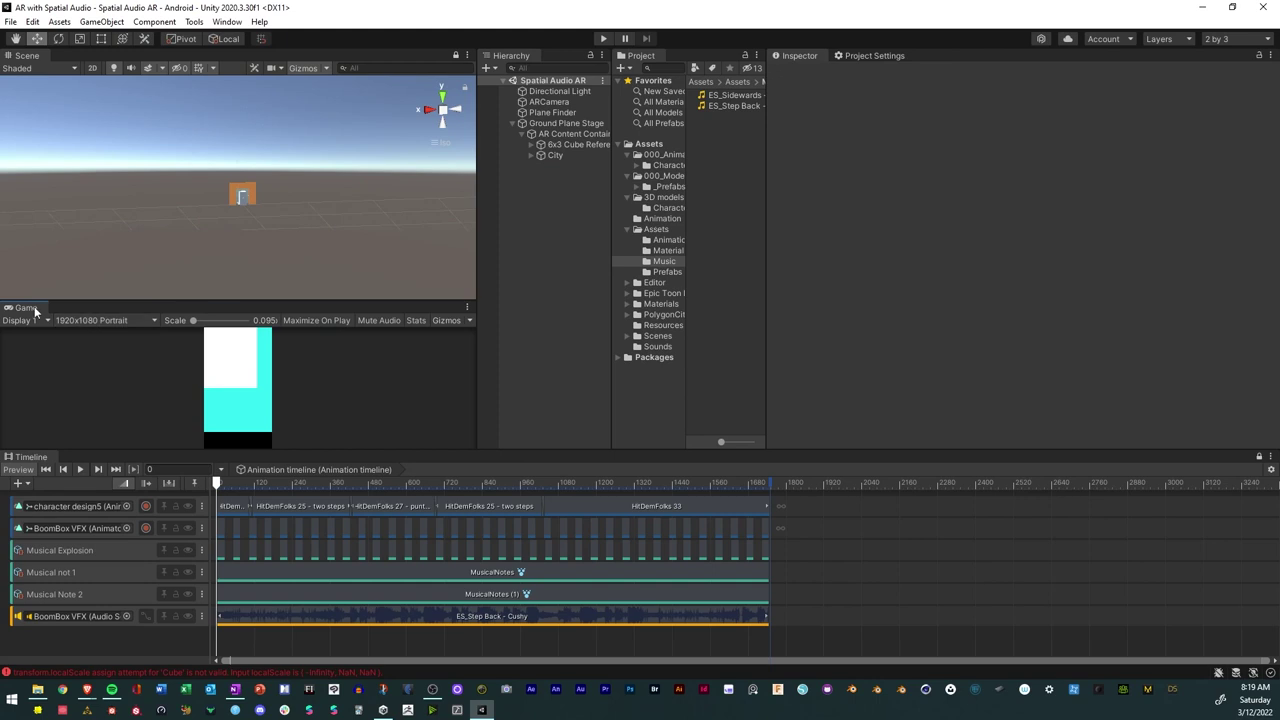
{"action": "left_click_drag", "start_coordinate": [26, 307], "coordinate": [405, 194]}
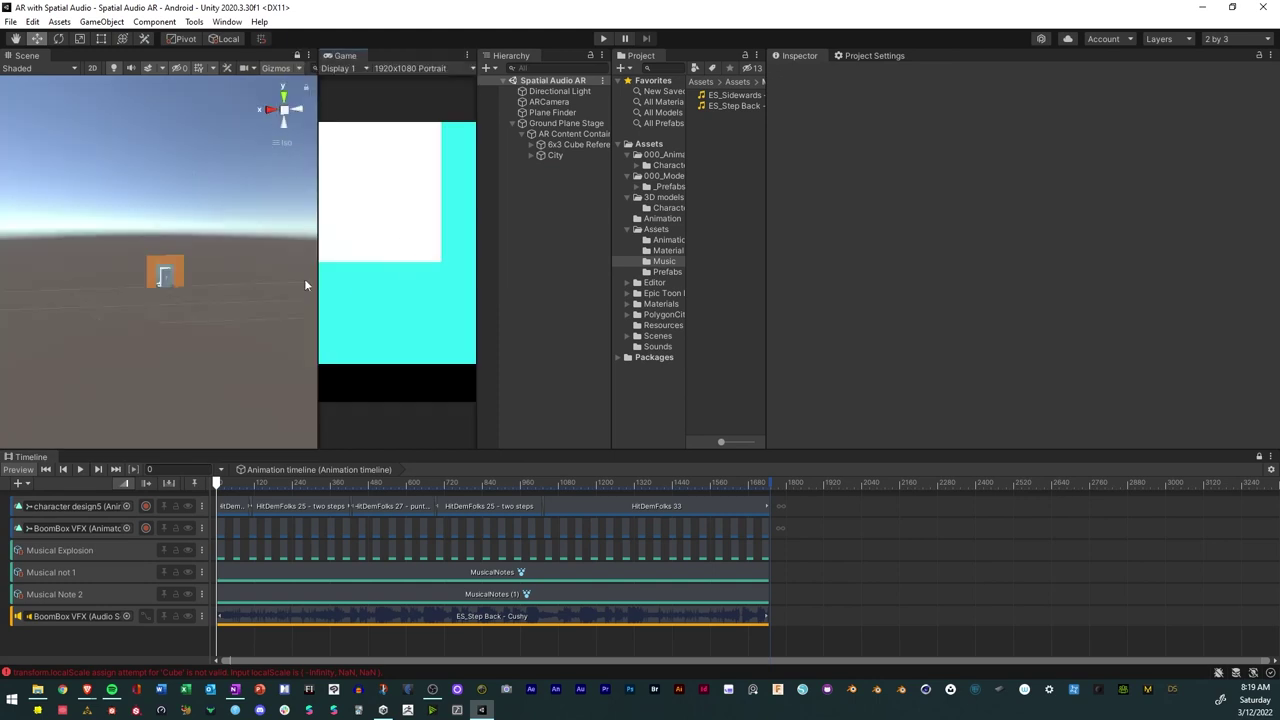
{"action": "left_click_drag", "start_coordinate": [479, 269], "coordinate": [540, 272]}
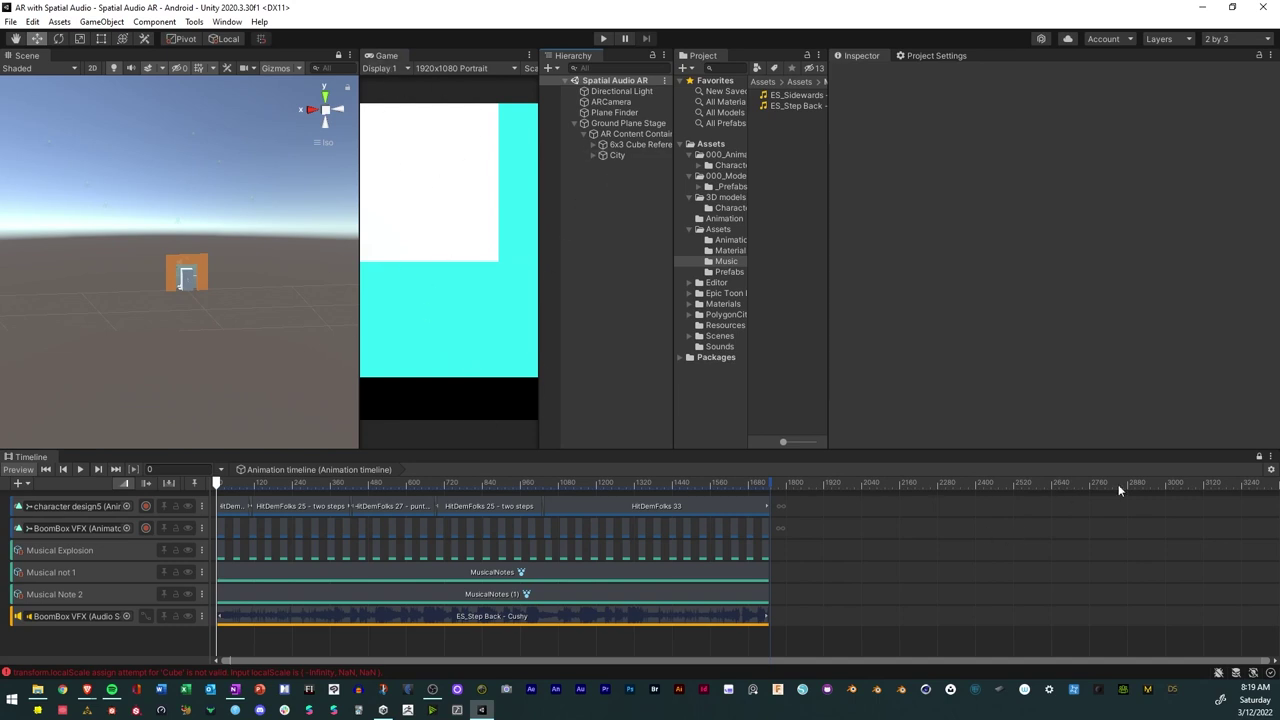
{"action": "left_click", "coordinate": [1258, 457]}
Create an empty GameObject named 'Reveal Timelin'.
{"action": "right_click", "coordinate": [598, 173]}
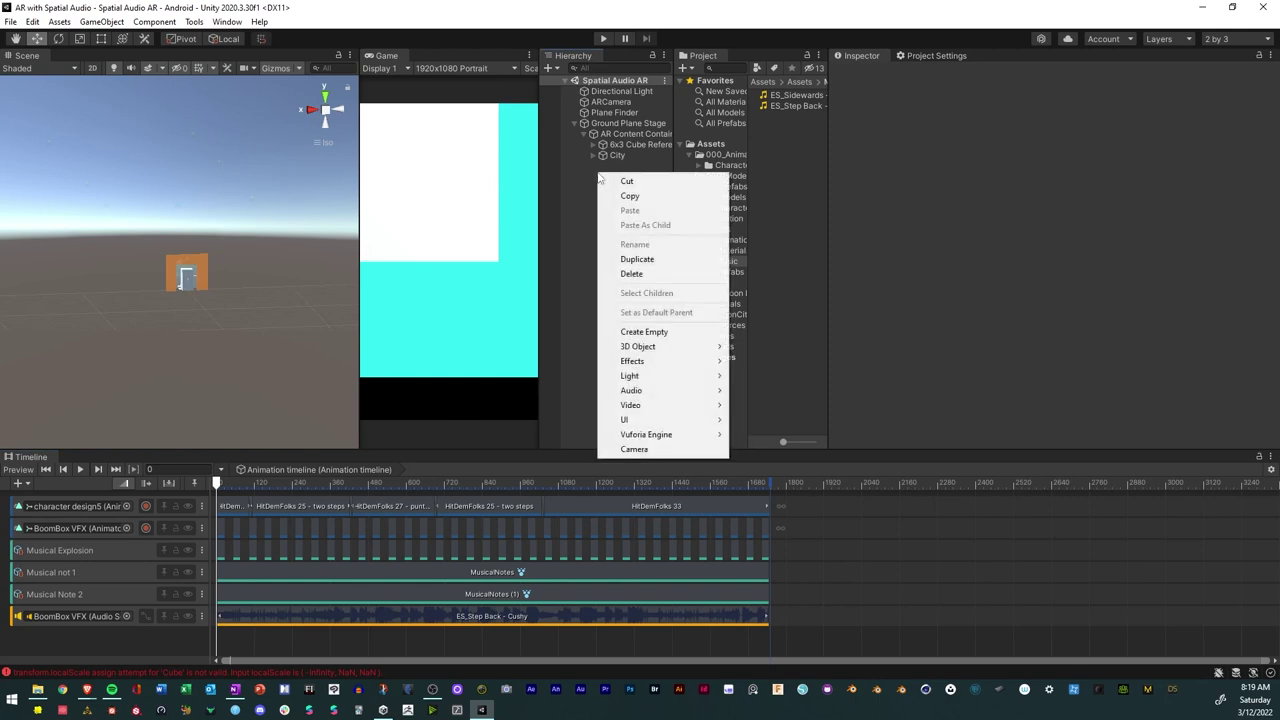
{"action": "left_click", "coordinate": [677, 332]}
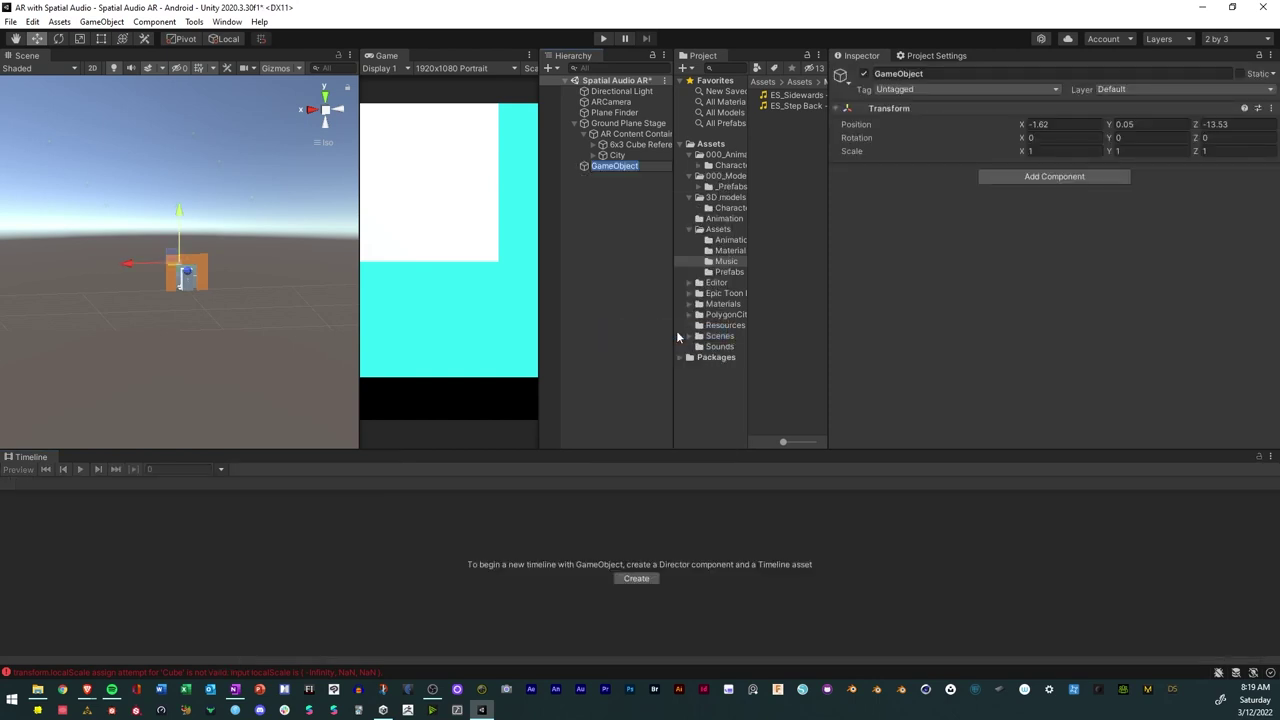
{"action": "type", "text": "Reveal Timelin"}
{"action": "key", "text": "Return"}
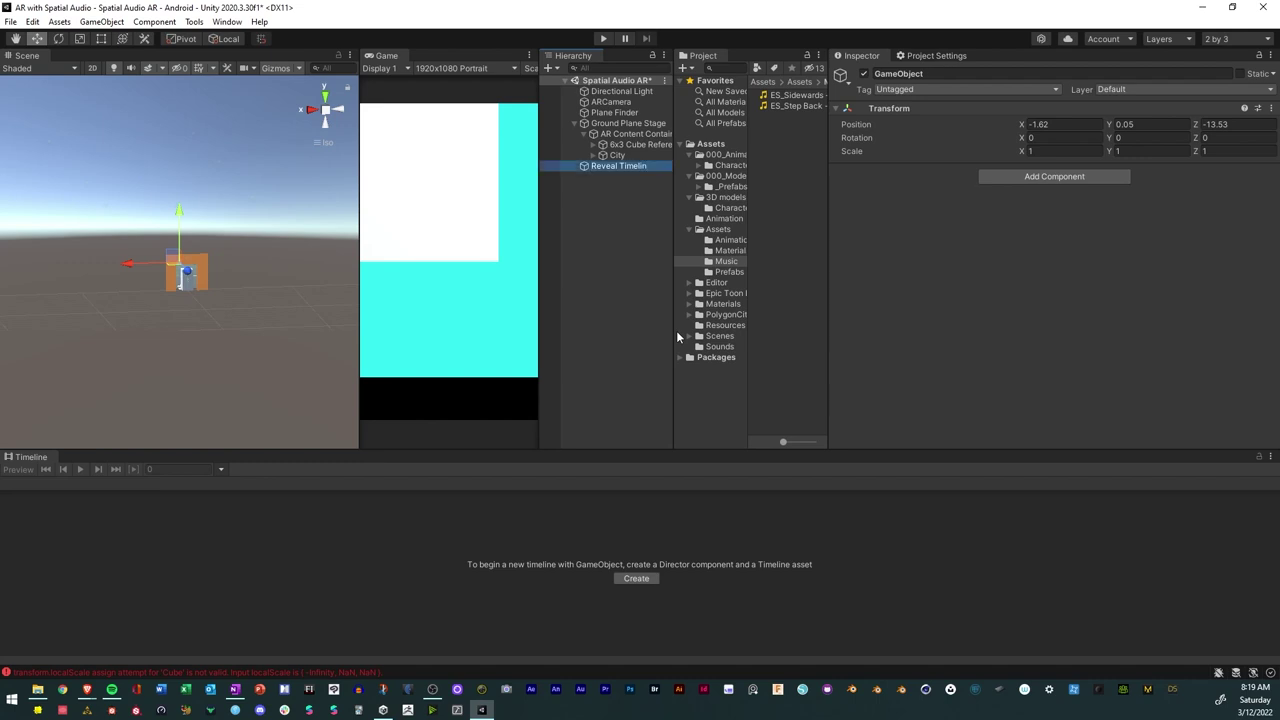
Create a Reveal TimelinTimeline asset saved in the Animation folder.
{"action": "left_click", "coordinate": [727, 241]}
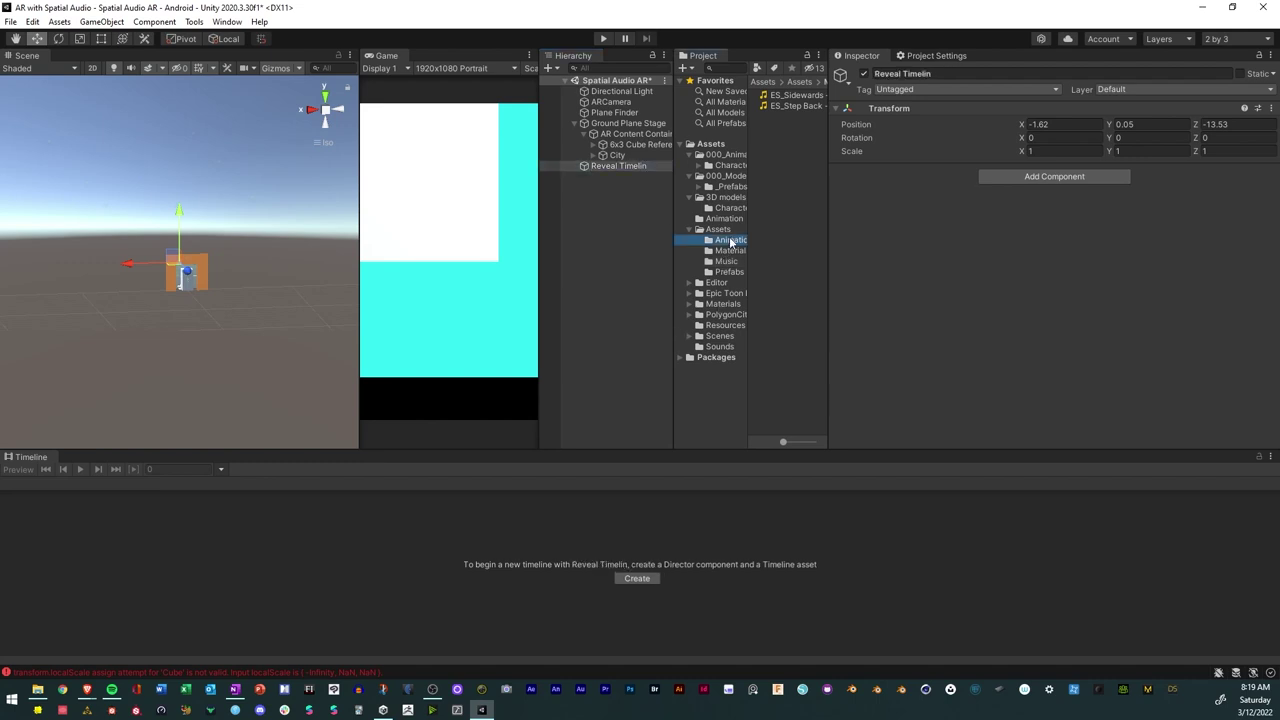
{"action": "left_click", "coordinate": [648, 577]}
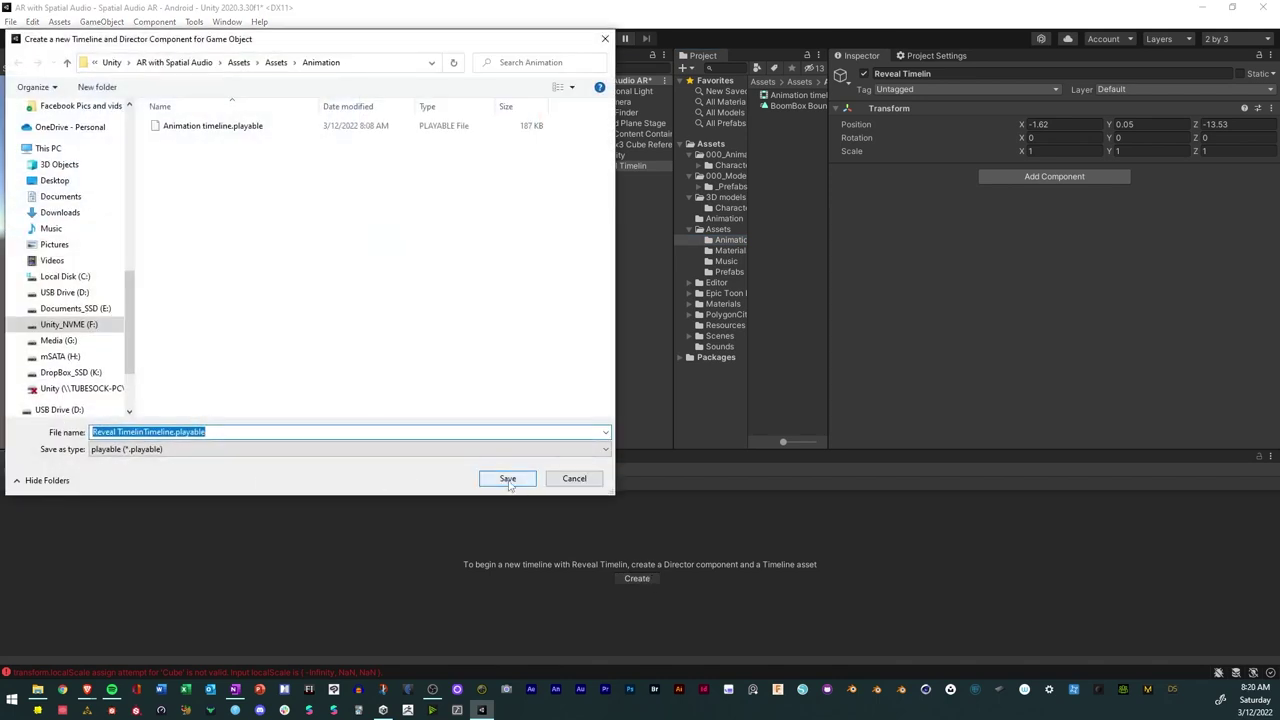
{"action": "left_click", "coordinate": [508, 479]}
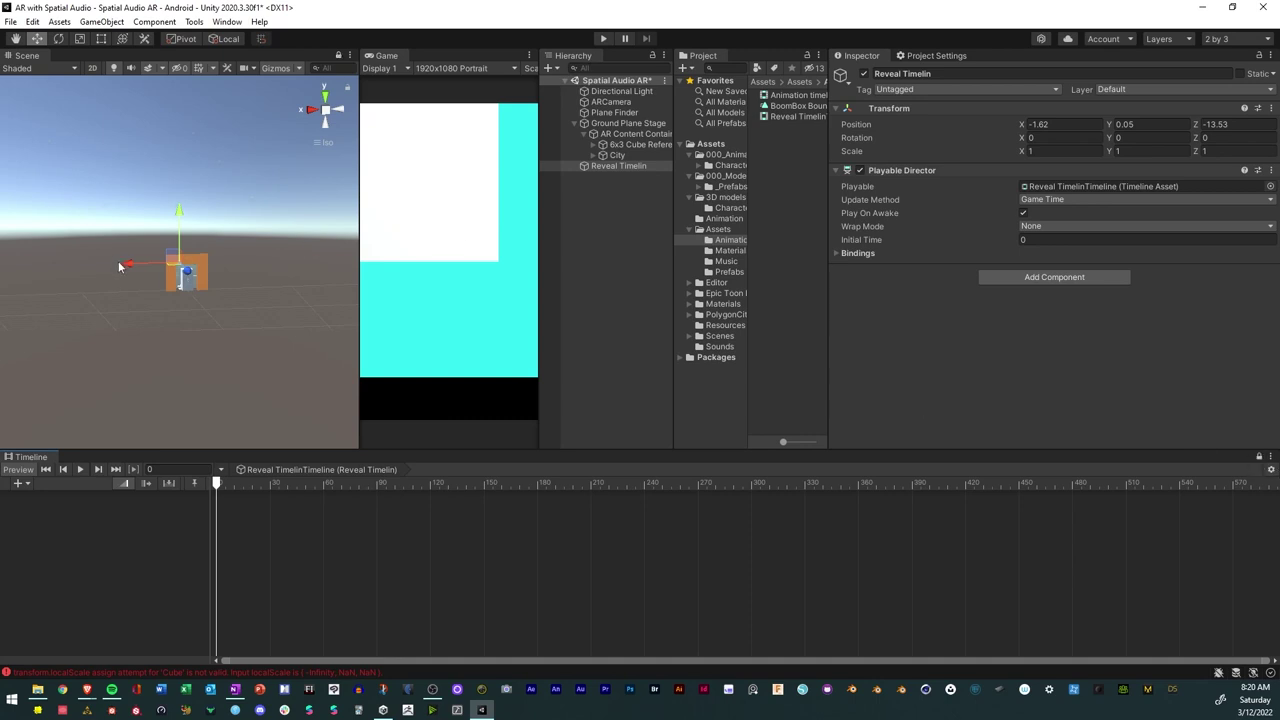
{"action": "right_click", "coordinate": [123, 315]}
{"action": "right_click_drag", "start_coordinate": [123, 315], "coordinate": [85, 312]}
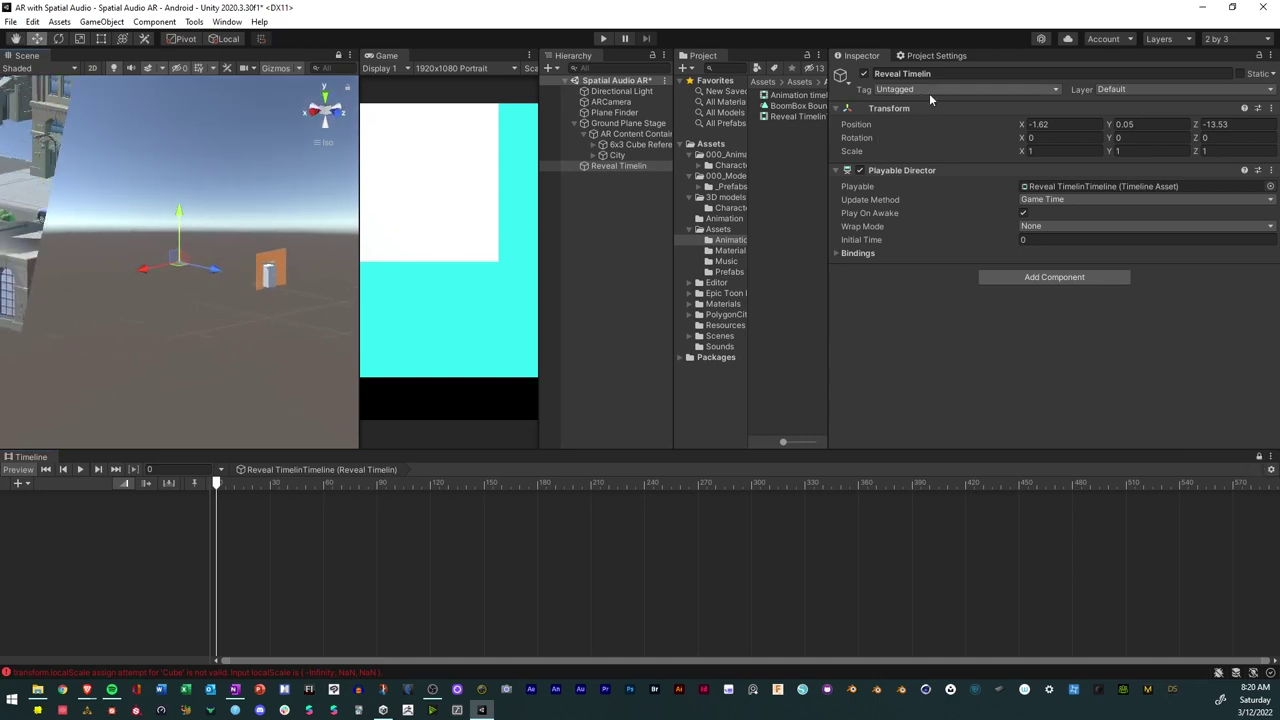
Parent Reveal Timelin to AR Content Container and set its Position to 0, 0, 0.
{"action": "left_click_drag", "start_coordinate": [598, 165], "coordinate": [616, 140]}
{"action": "left_click", "coordinate": [1075, 124]}
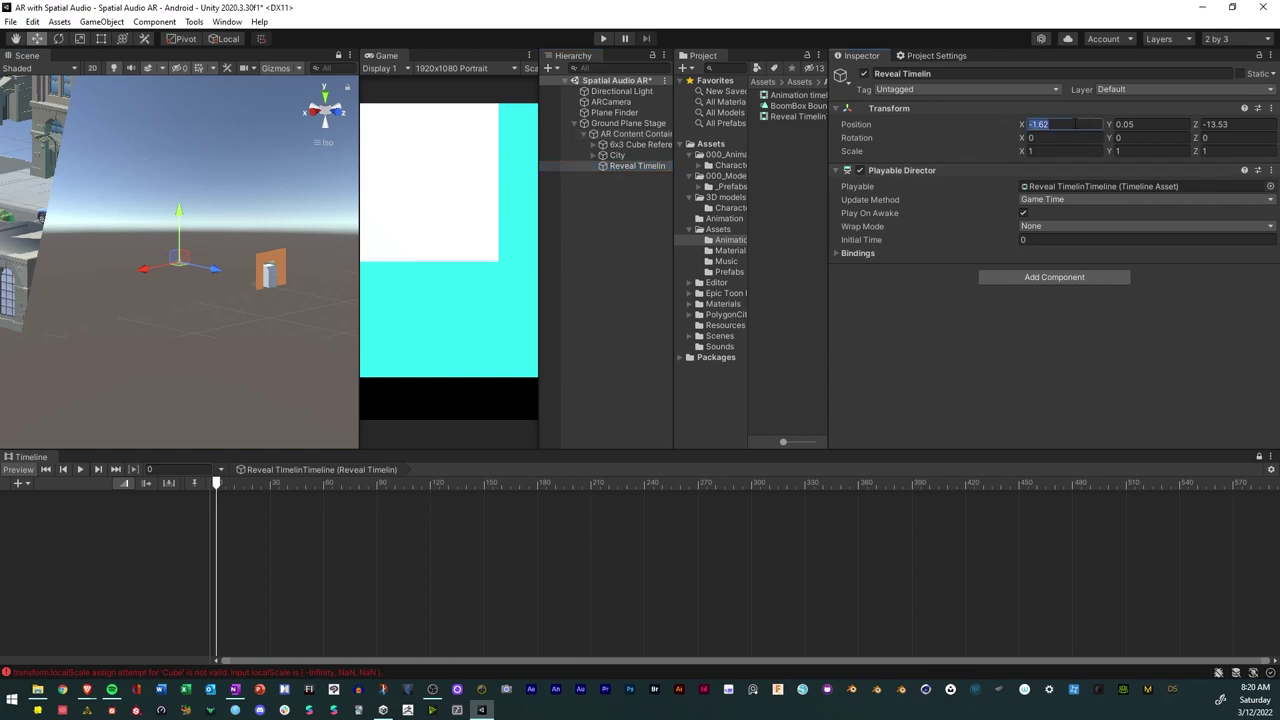
{"action": "type", "text": "0"}
{"action": "key", "text": "Tab"}
{"action": "type", "text": "0"}
{"action": "key", "text": "Tab"}
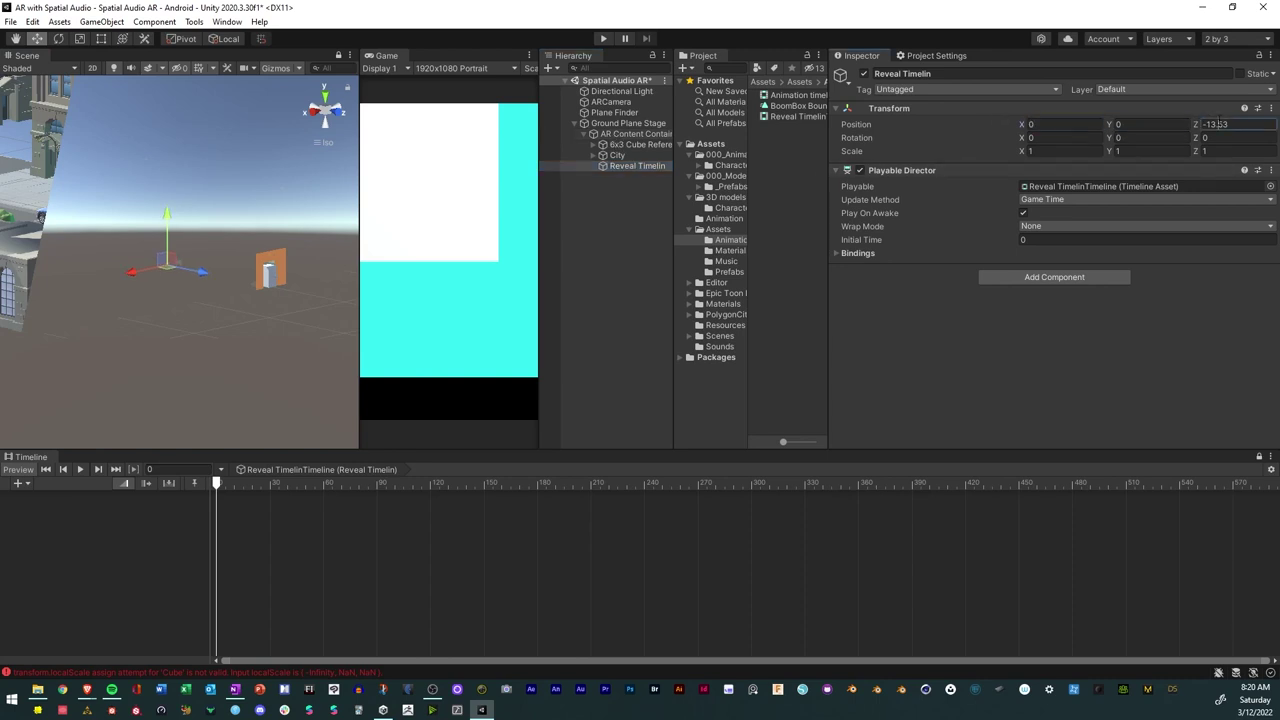
{"action": "type", "text": "0"}
{"action": "left_click_drag", "start_coordinate": [277, 285], "coordinate": [340, 258], "text": "alt"}
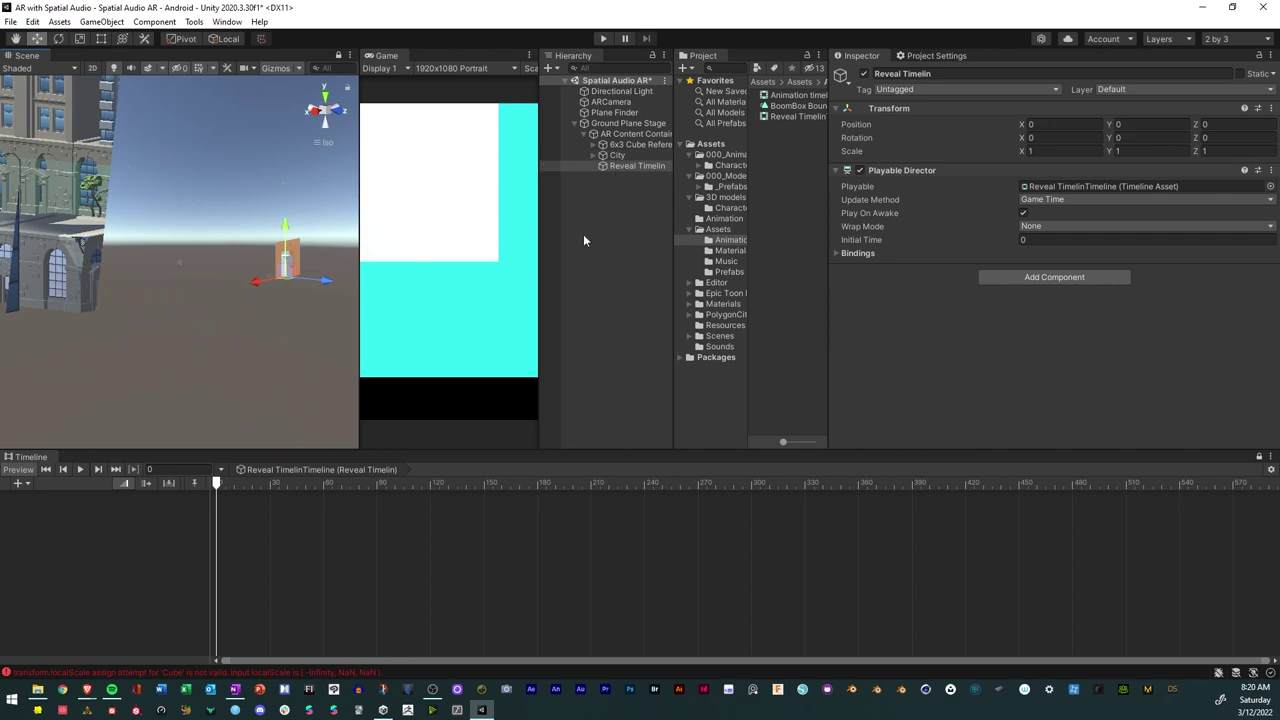
{"action": "left_click", "coordinate": [1271, 469]}
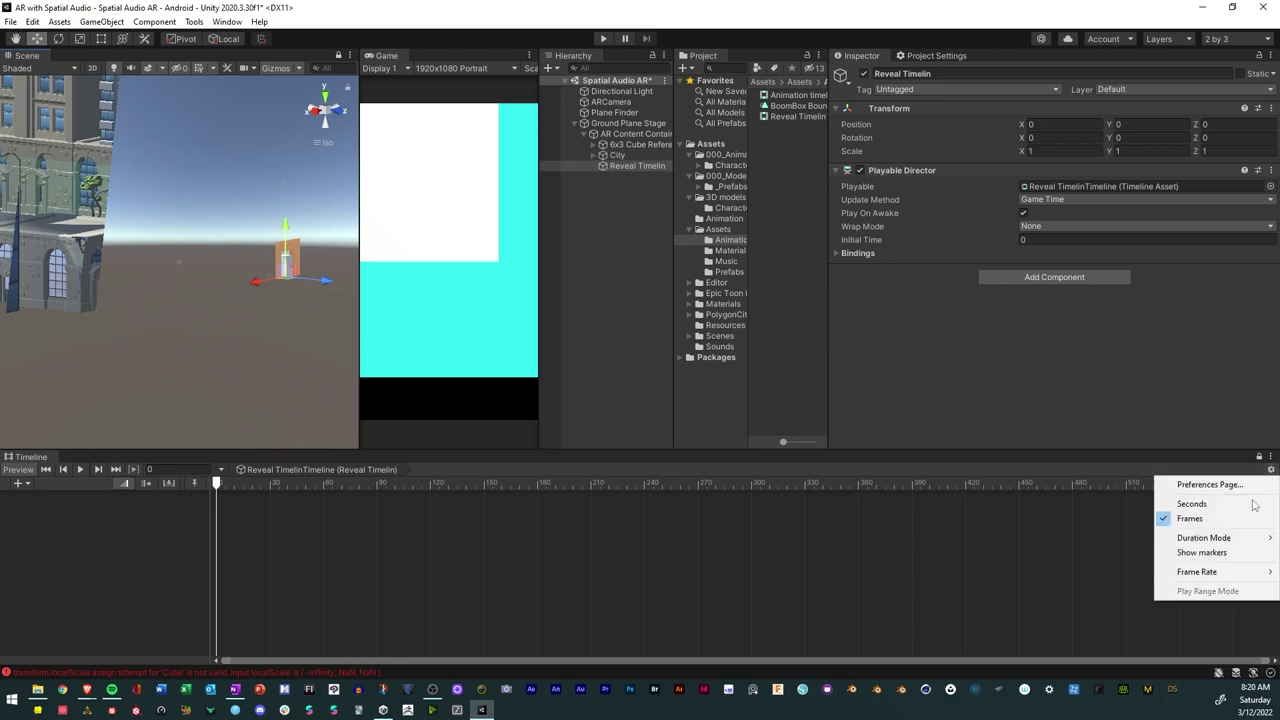
Change the Timeline frame rate and add a City-bound animation track by dragging City in.
{"action": "left_click", "coordinate": [1100, 572]}
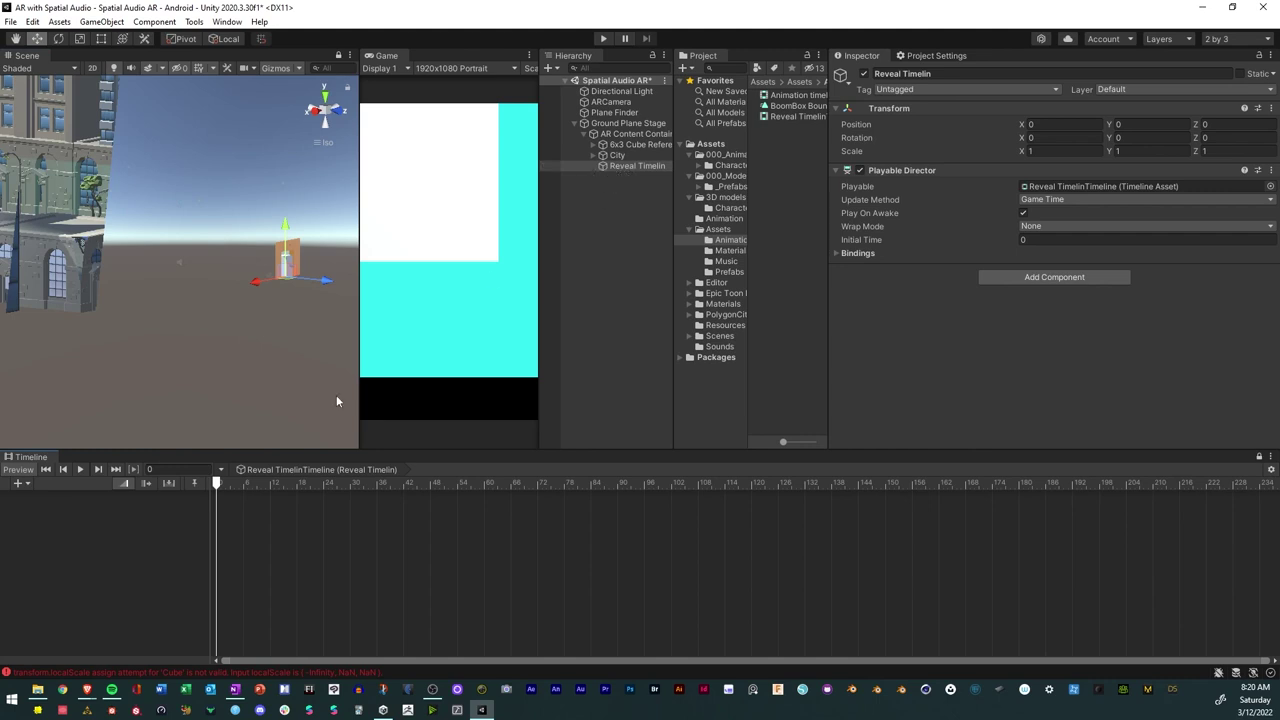
{"action": "left_click_drag", "start_coordinate": [618, 158], "coordinate": [78, 556]}
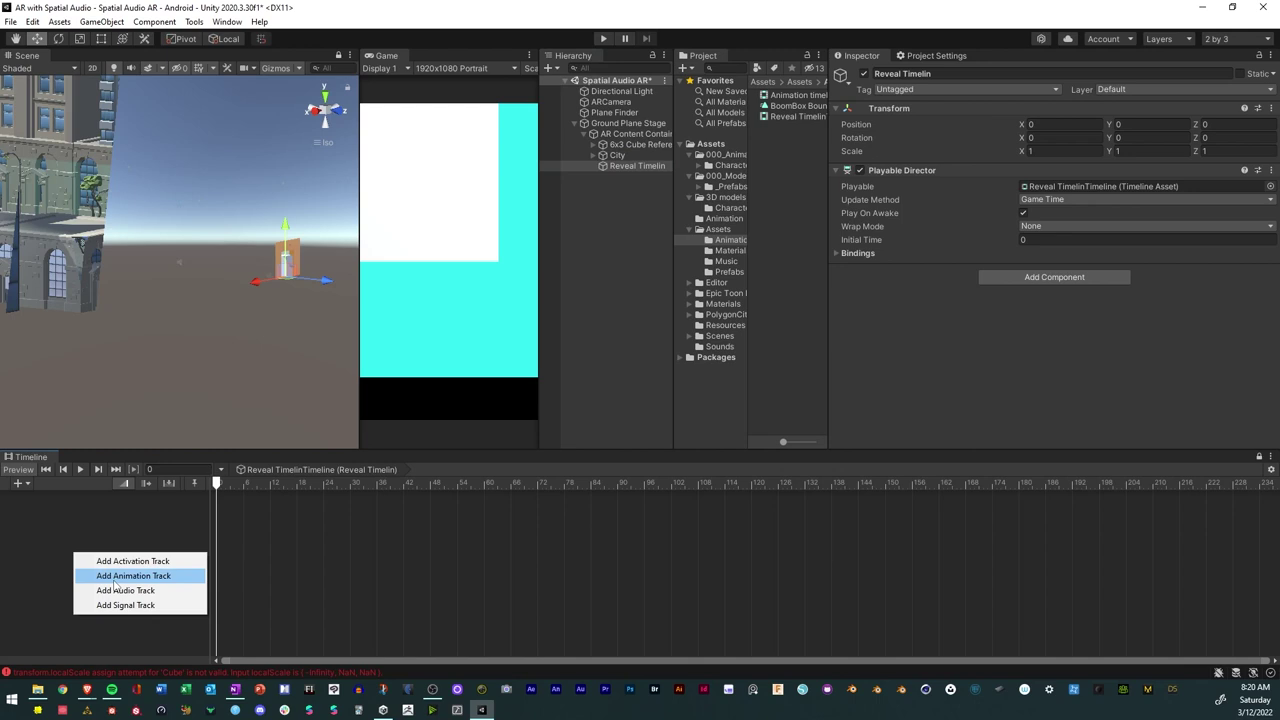
{"action": "left_click", "coordinate": [157, 578]}
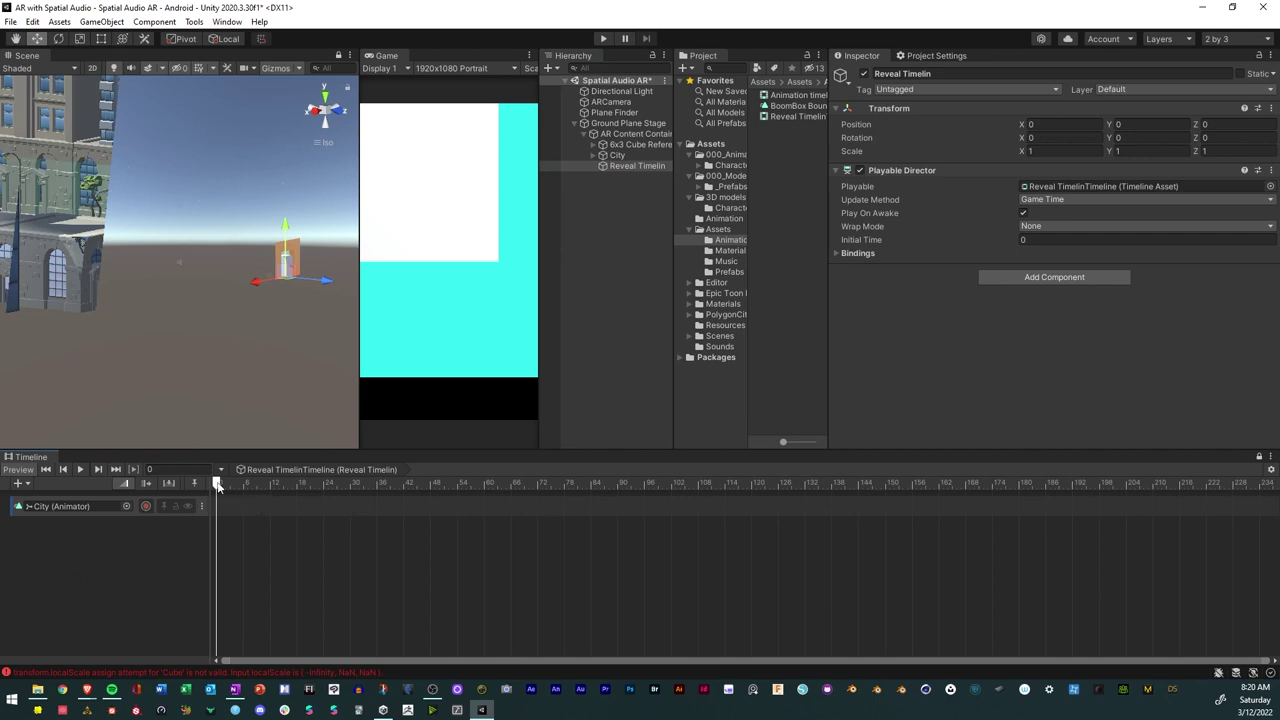
Start recording on the City track and move the playhead to frame 36.
{"action": "left_click_drag", "start_coordinate": [218, 484], "coordinate": [216, 487]}
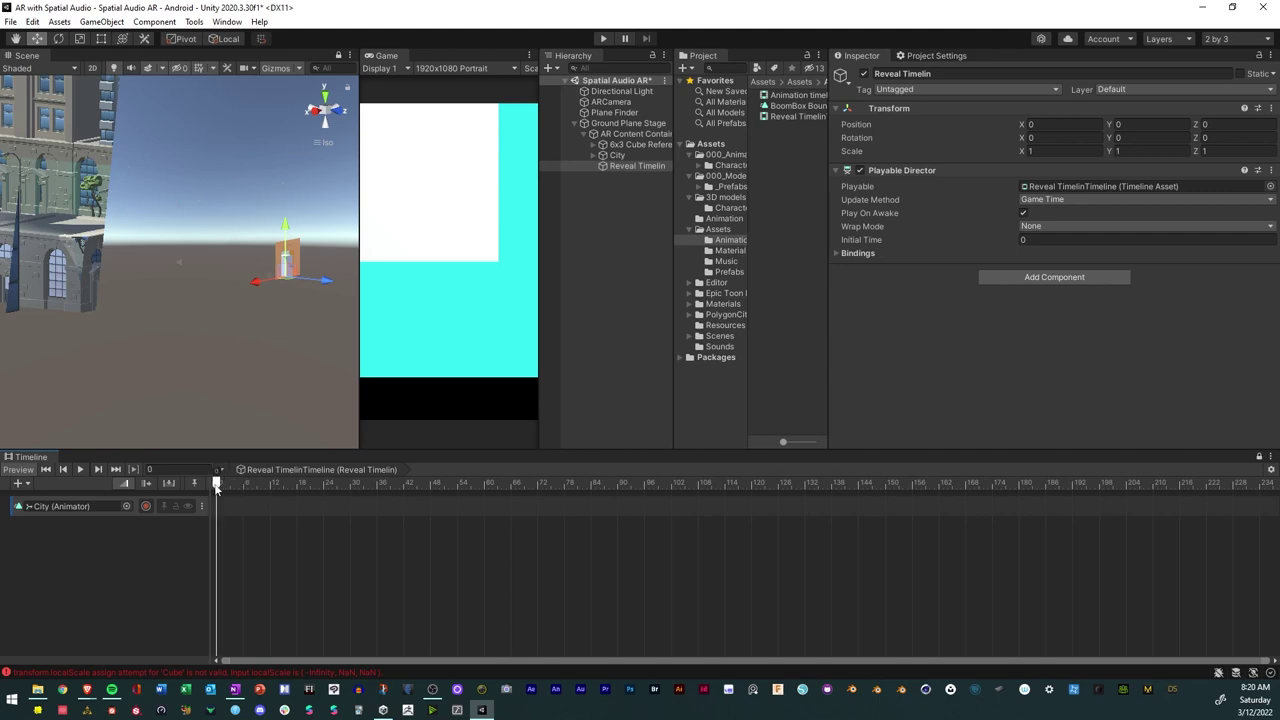
{"action": "left_click", "coordinate": [145, 506]}
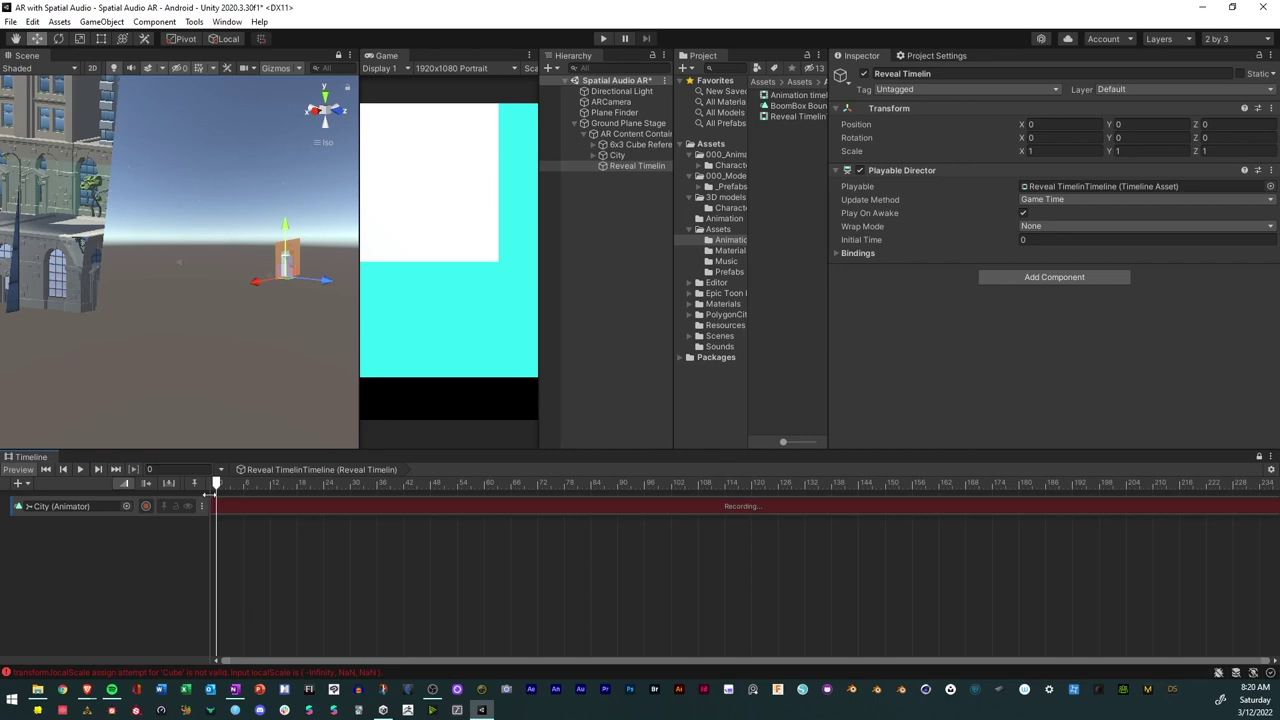
{"action": "left_click_drag", "start_coordinate": [216, 484], "coordinate": [378, 485]}
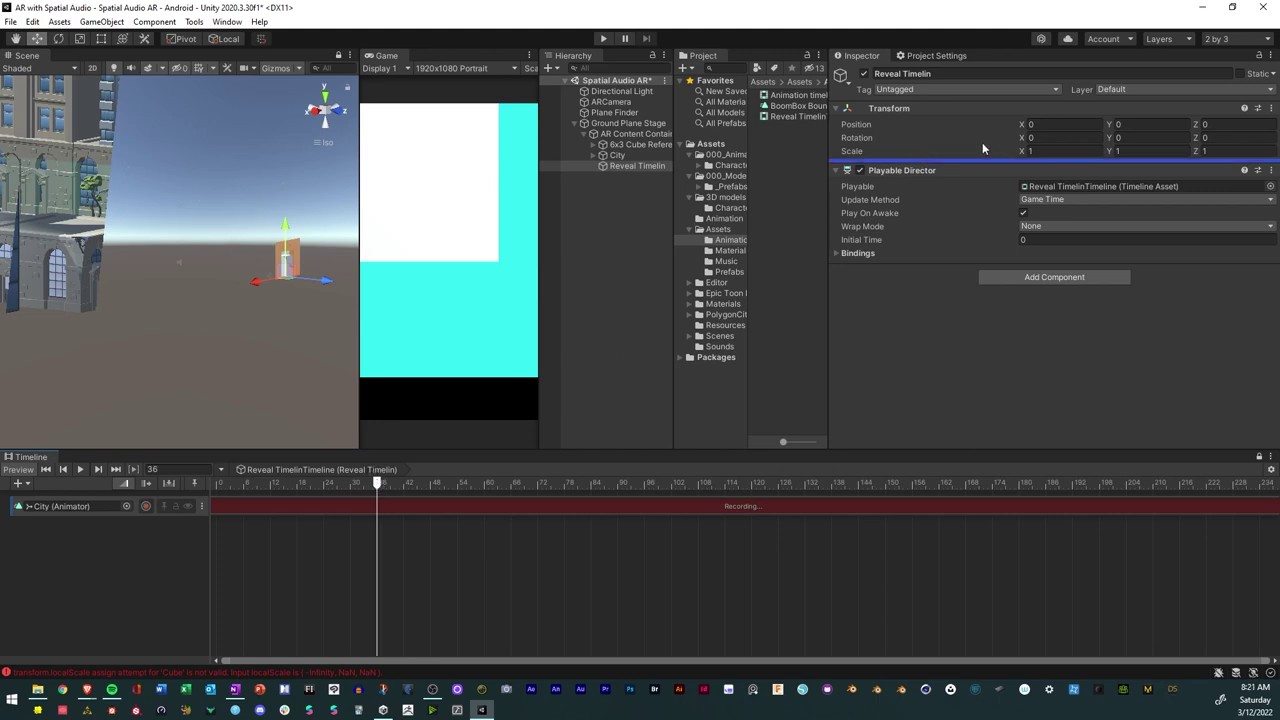
{"action": "right_click", "coordinate": [862, 156]}
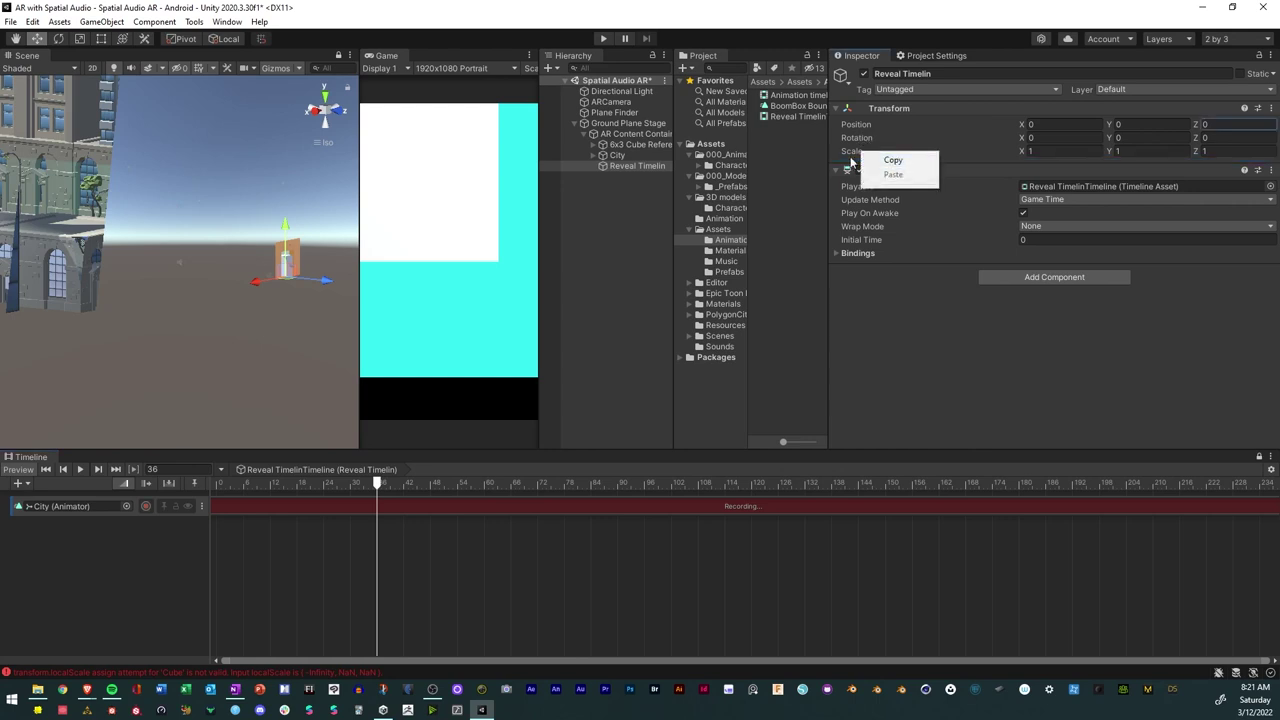
{"action": "left_click", "coordinate": [854, 155]}
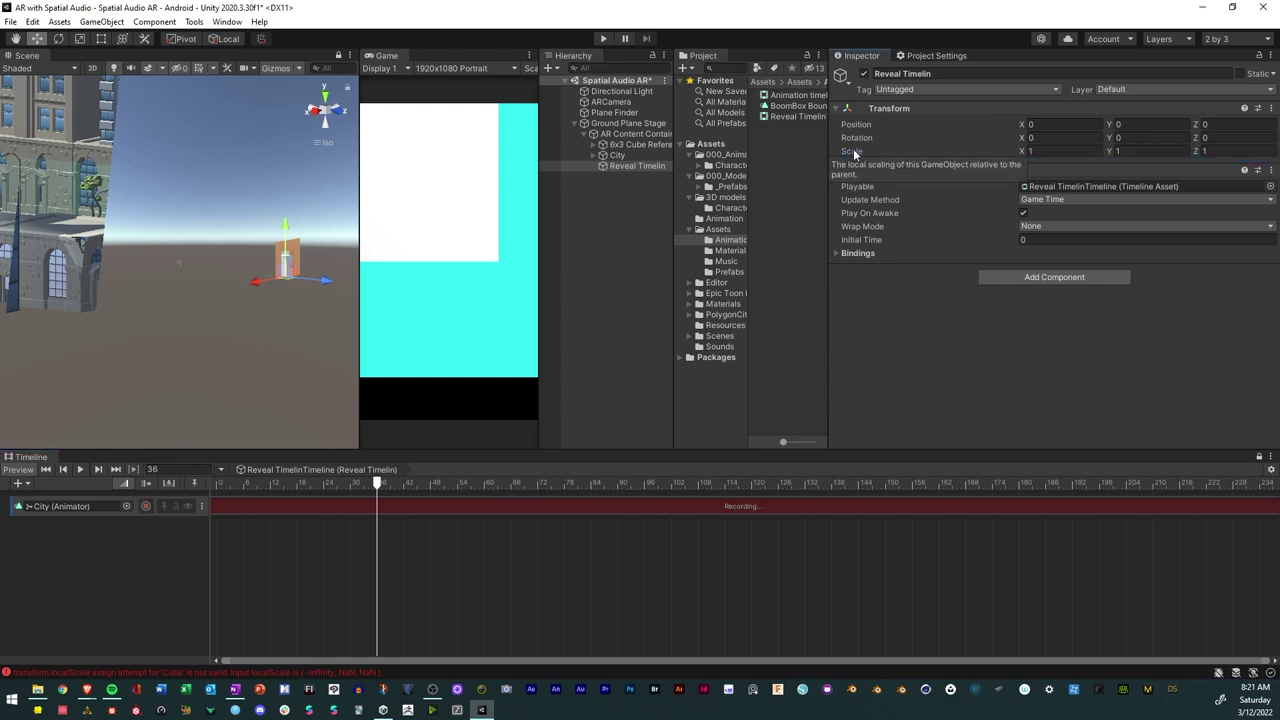
{"action": "right_click", "coordinate": [856, 155]}
{"action": "left_click", "coordinate": [217, 545]}
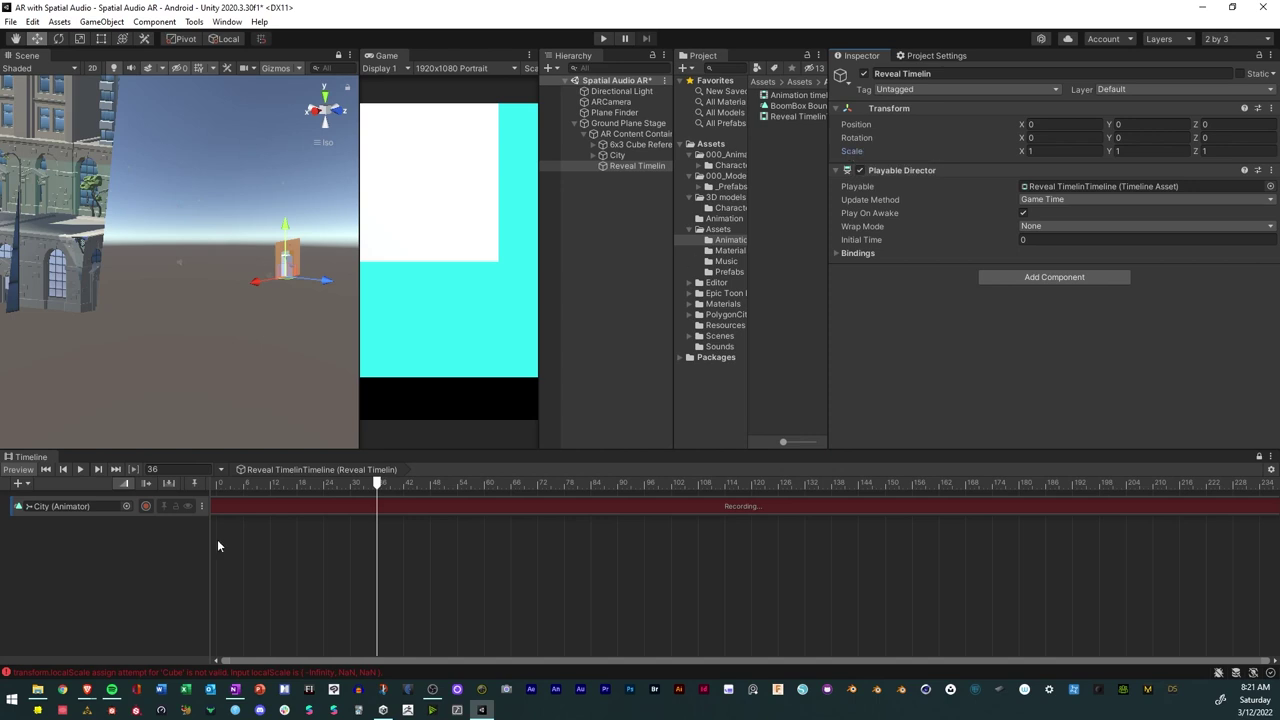
Key City's scale, position and rotation at frame 36.
{"action": "left_click", "coordinate": [616, 157]}
{"action": "right_click", "coordinate": [860, 151]}
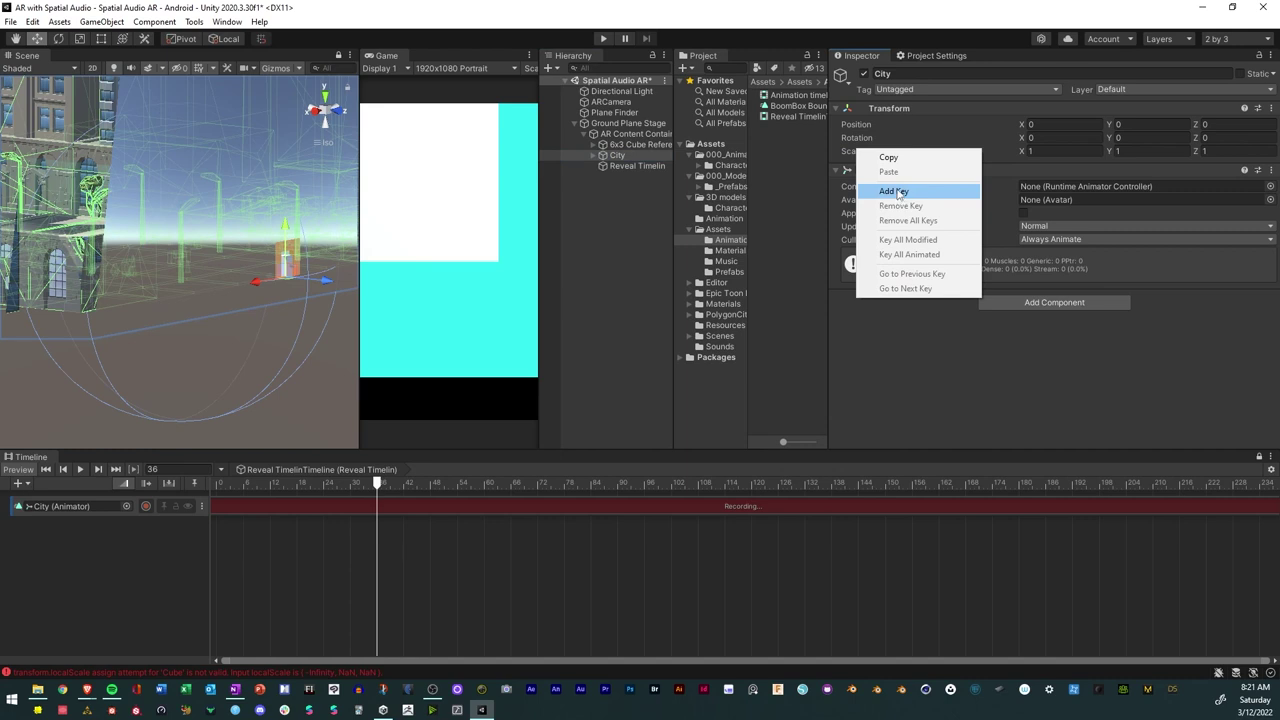
{"action": "left_click", "coordinate": [894, 191]}
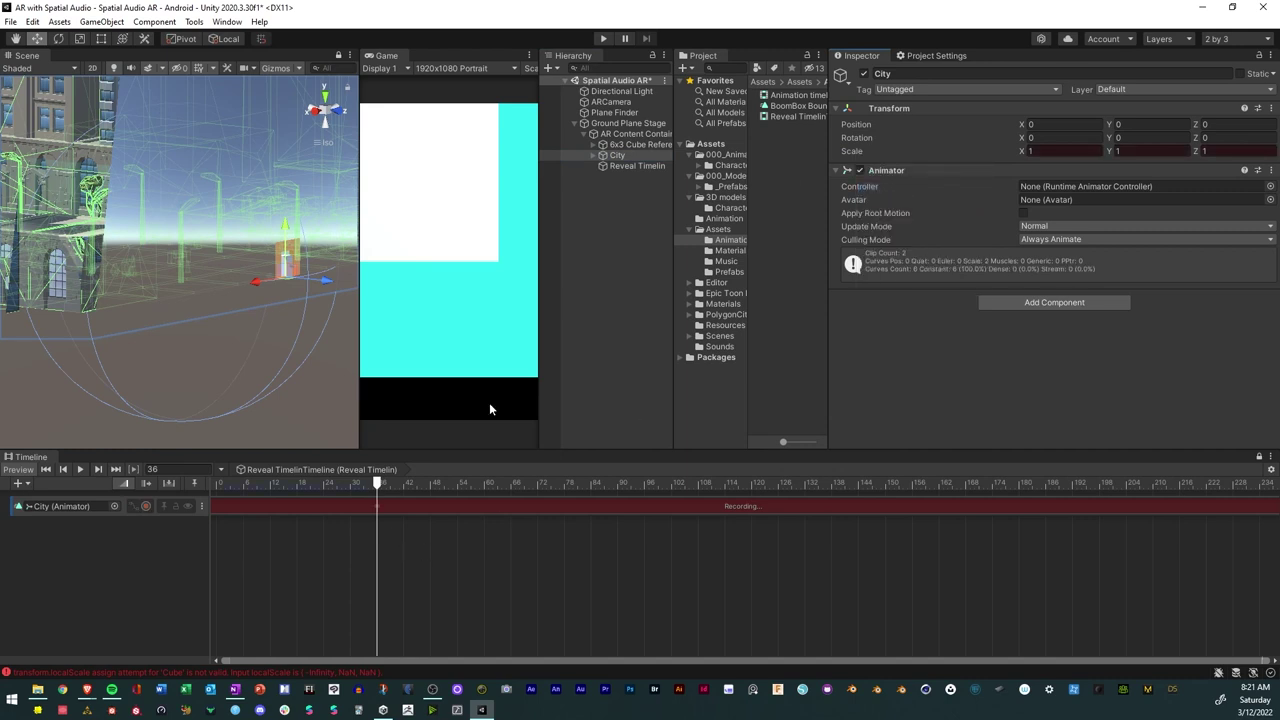
{"action": "right_click", "coordinate": [858, 124]}
{"action": "left_click", "coordinate": [897, 164]}
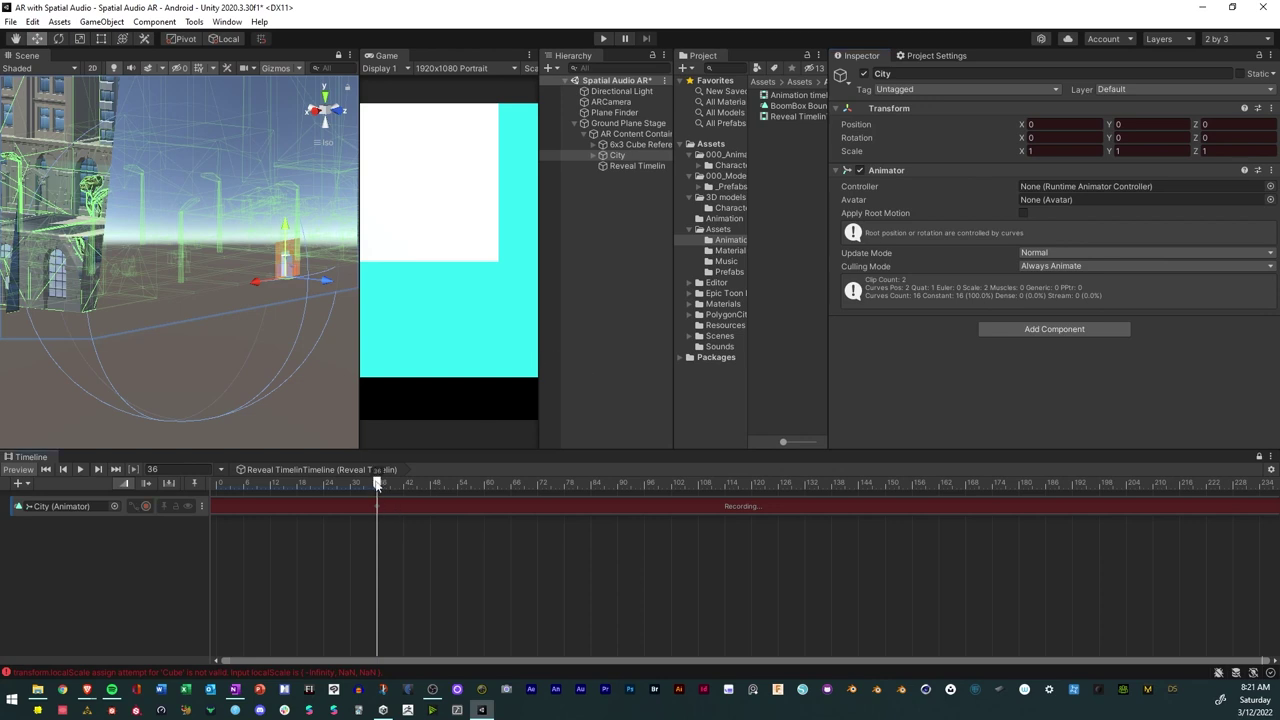
{"action": "left_click_drag", "start_coordinate": [378, 484], "coordinate": [195, 492]}
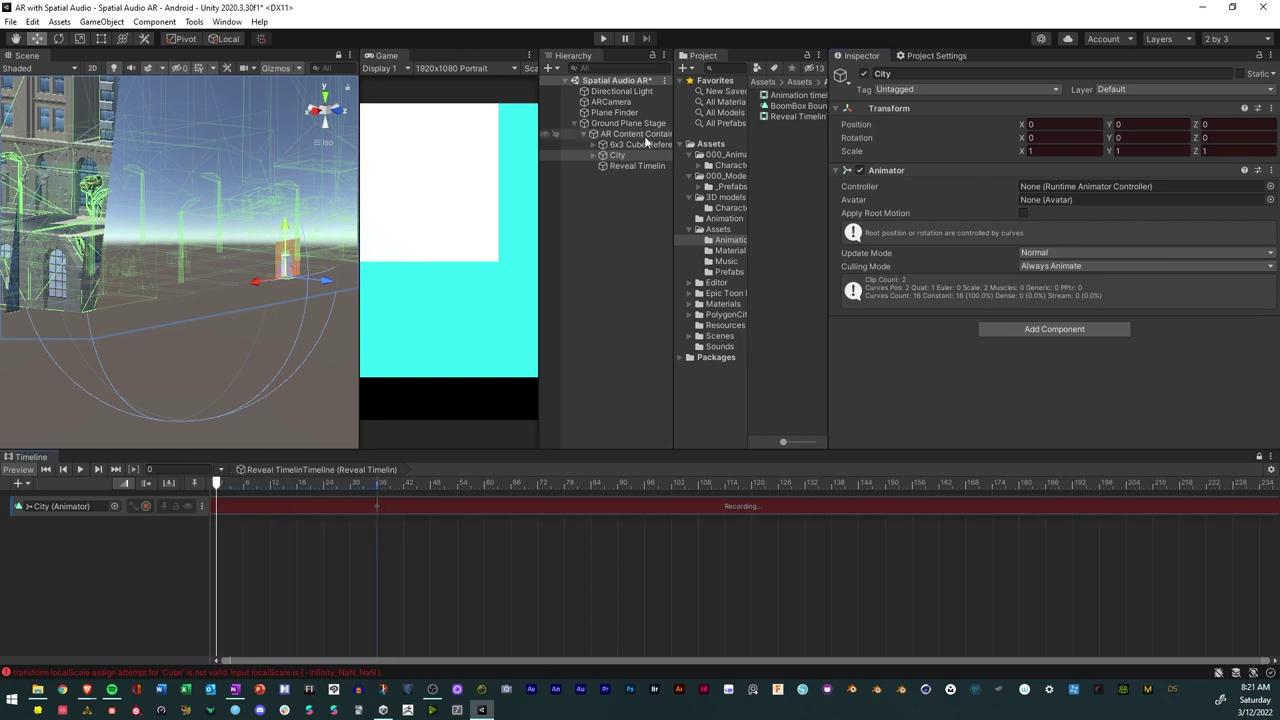
At frame 0, flatten City by setting its Scale Y to 0.
{"action": "left_click", "coordinate": [80, 39]}
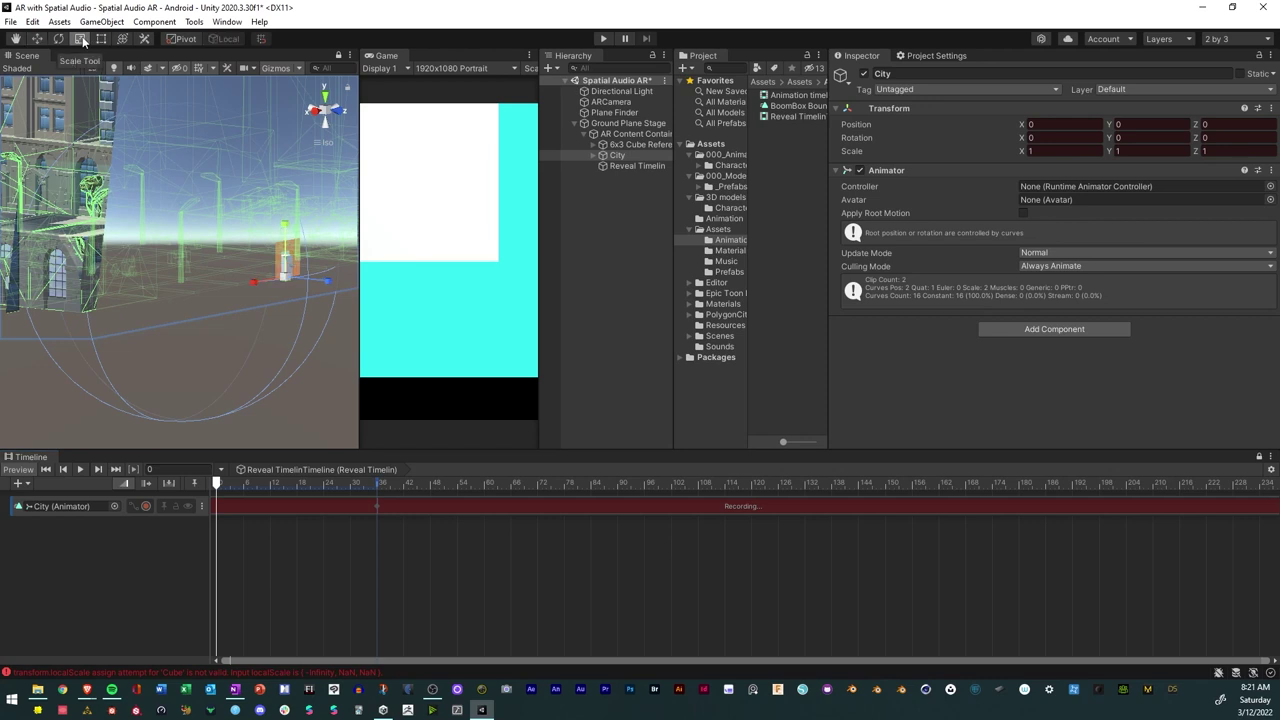
{"action": "left_click_drag", "start_coordinate": [285, 228], "coordinate": [287, 284]}
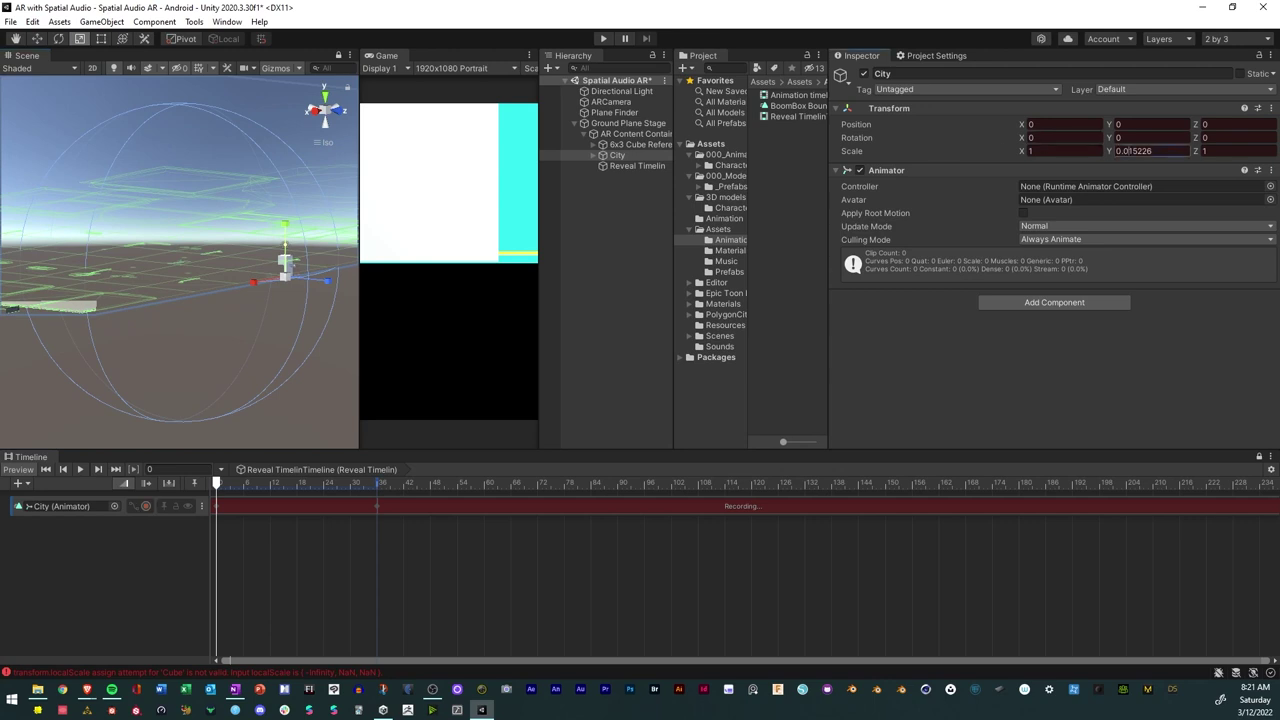
{"action": "left_click_drag", "start_coordinate": [1128, 151], "coordinate": [1200, 152]}
{"action": "key", "text": "BackSpace"}
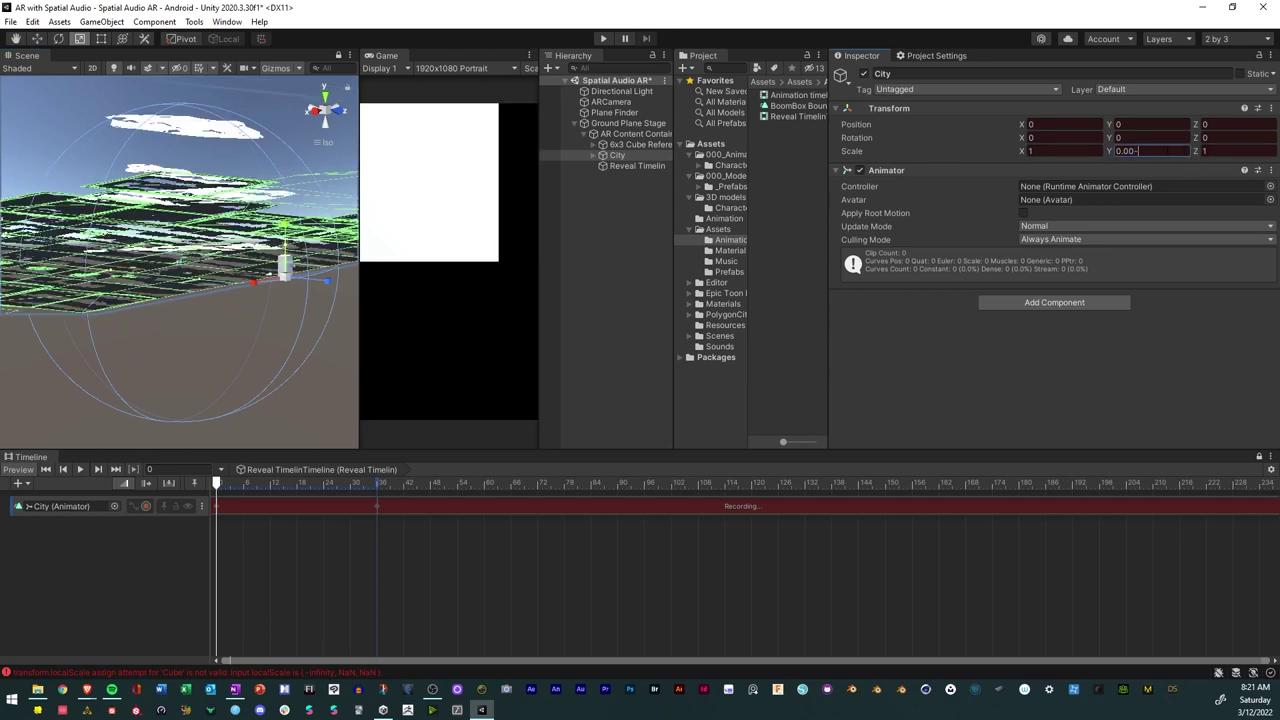
{"action": "key", "text": "BackSpace"}
{"action": "key", "text": "BackSpace"}
Scrub the timeline to preview the city growing from flat, back at frame 0.
{"action": "left_click_drag", "start_coordinate": [268, 416], "coordinate": [108, 369], "text": "alt"}
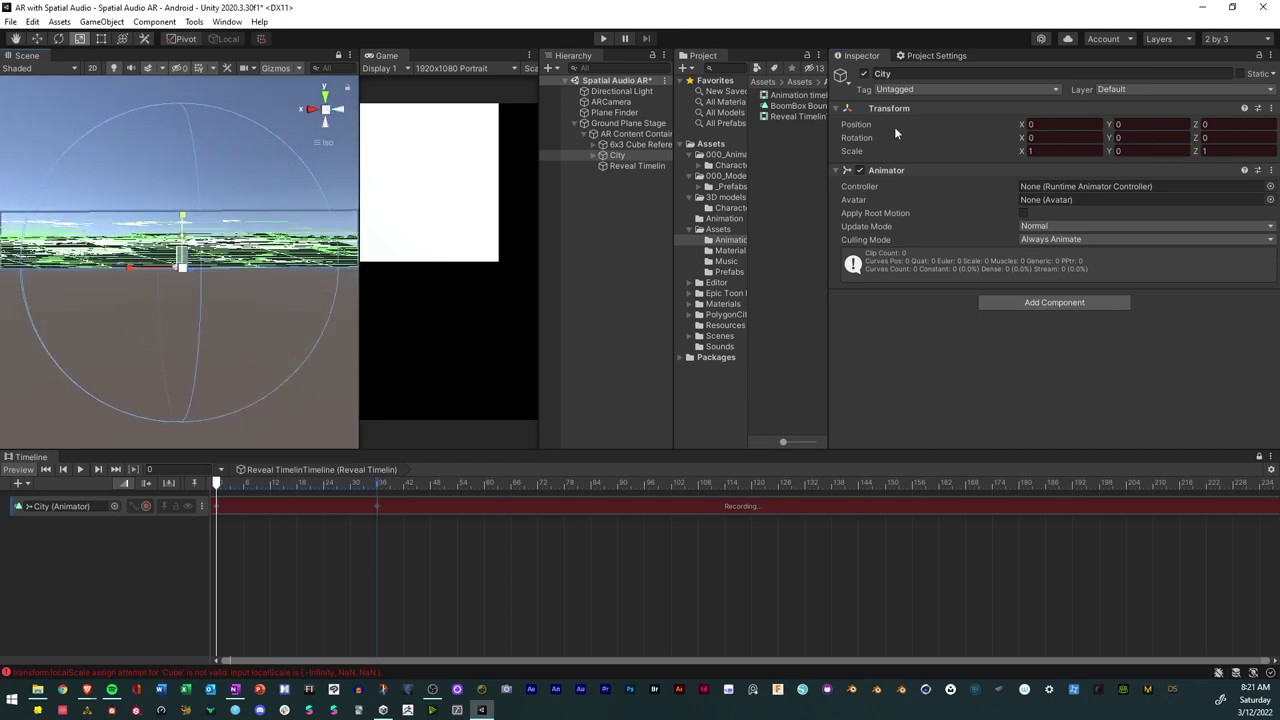
{"action": "left_click", "coordinate": [240, 484]}
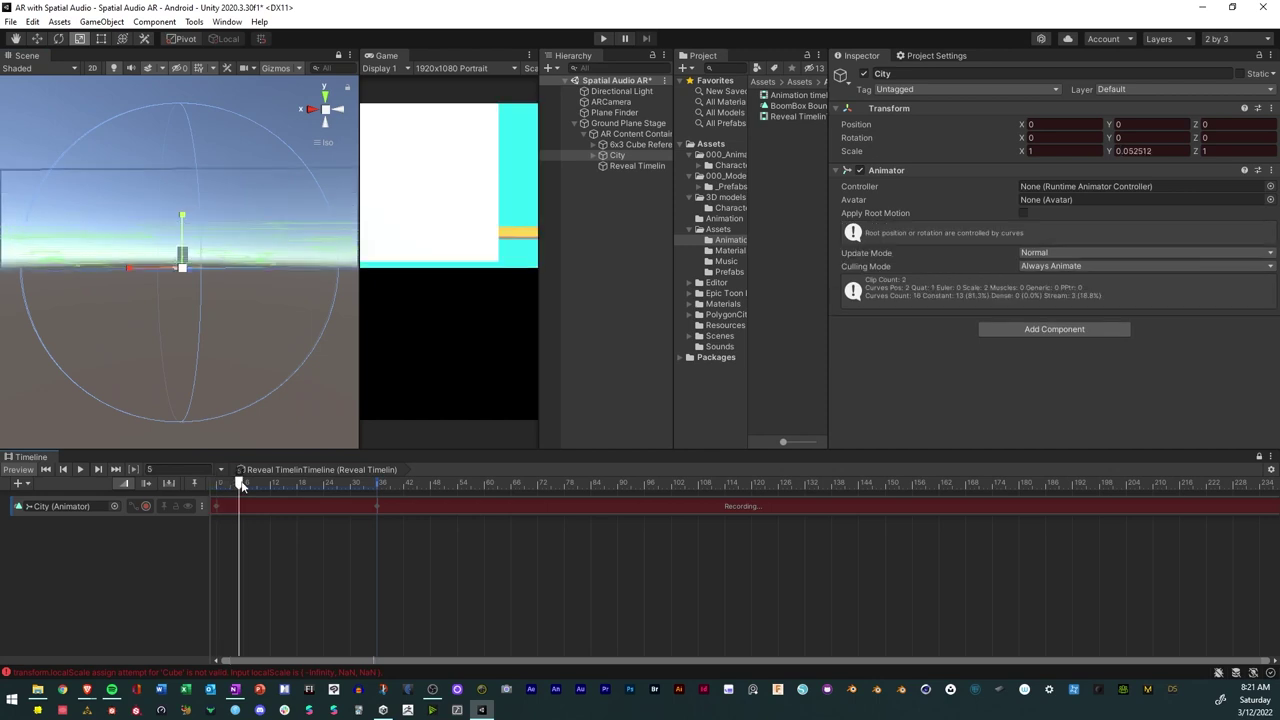
{"action": "left_click_drag", "start_coordinate": [241, 484], "coordinate": [214, 493]}
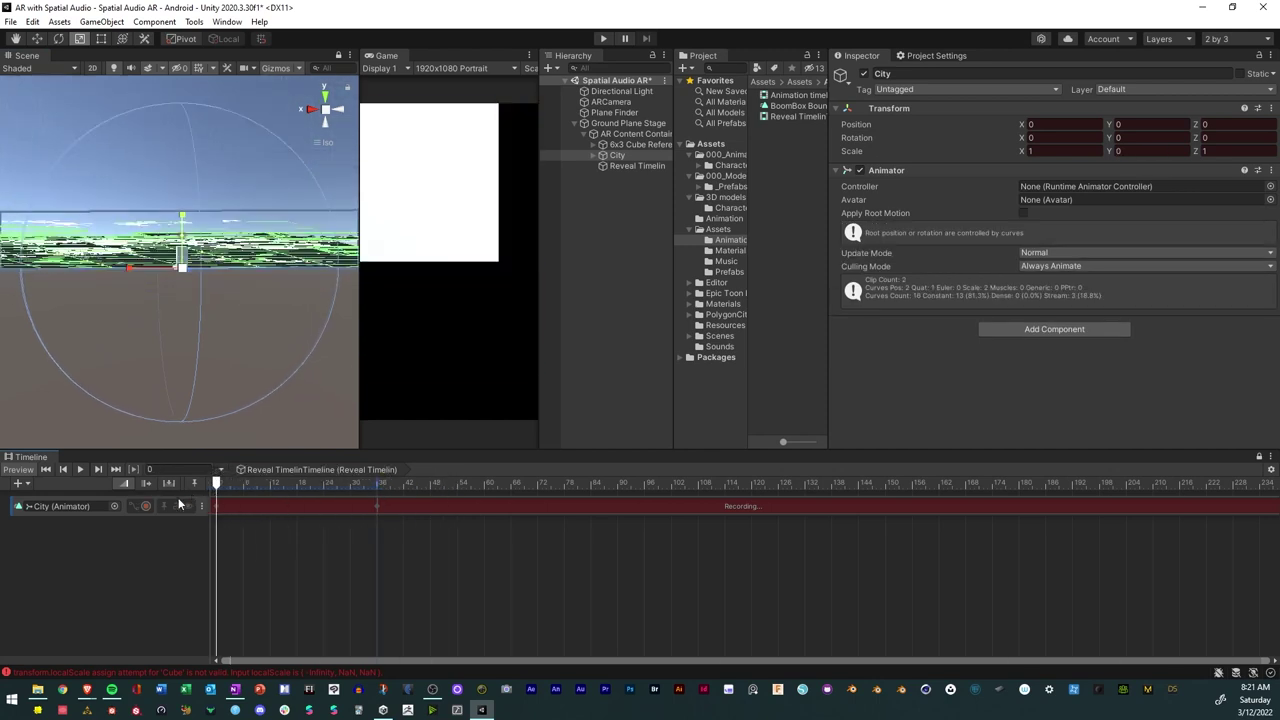
{"action": "left_click", "coordinate": [90, 566]}
{"action": "right_click_drag", "start_coordinate": [230, 403], "coordinate": [225, 429]}
Stop recording on the City track and turn off Play On Awake for Reveal Timelin.
{"action": "left_click", "coordinate": [146, 506]}
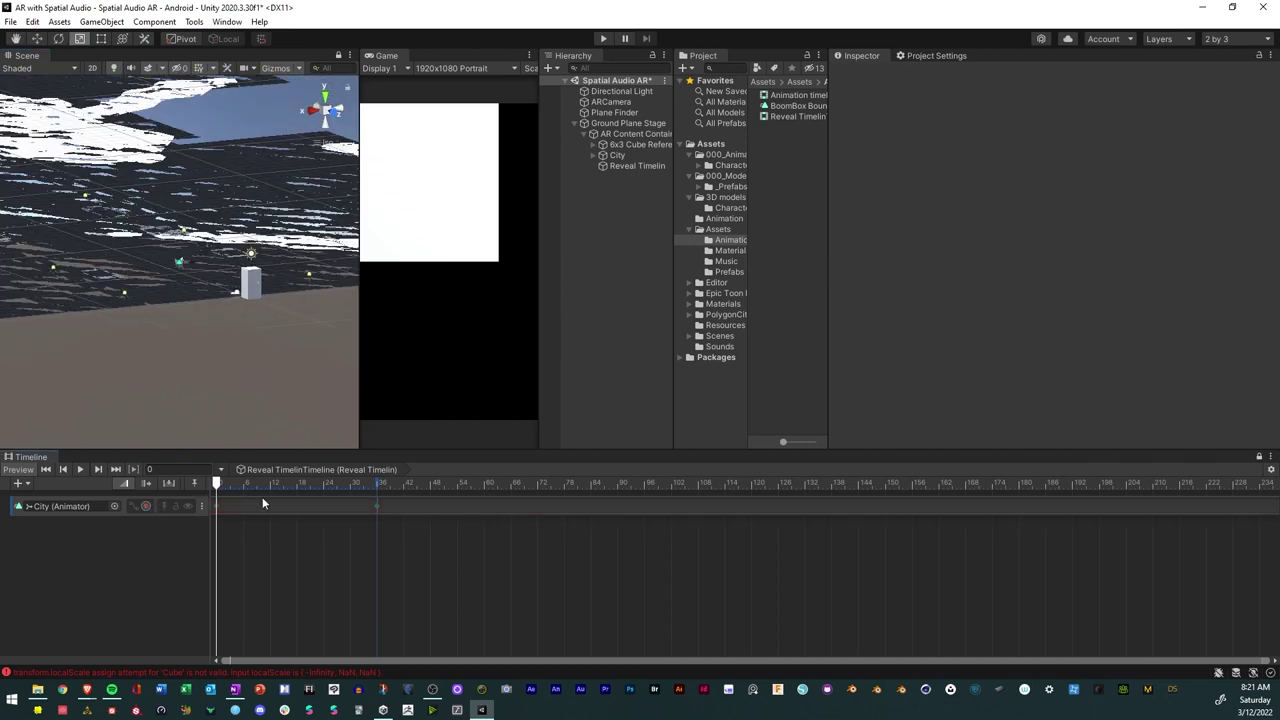
{"action": "left_click", "coordinate": [124, 512]}
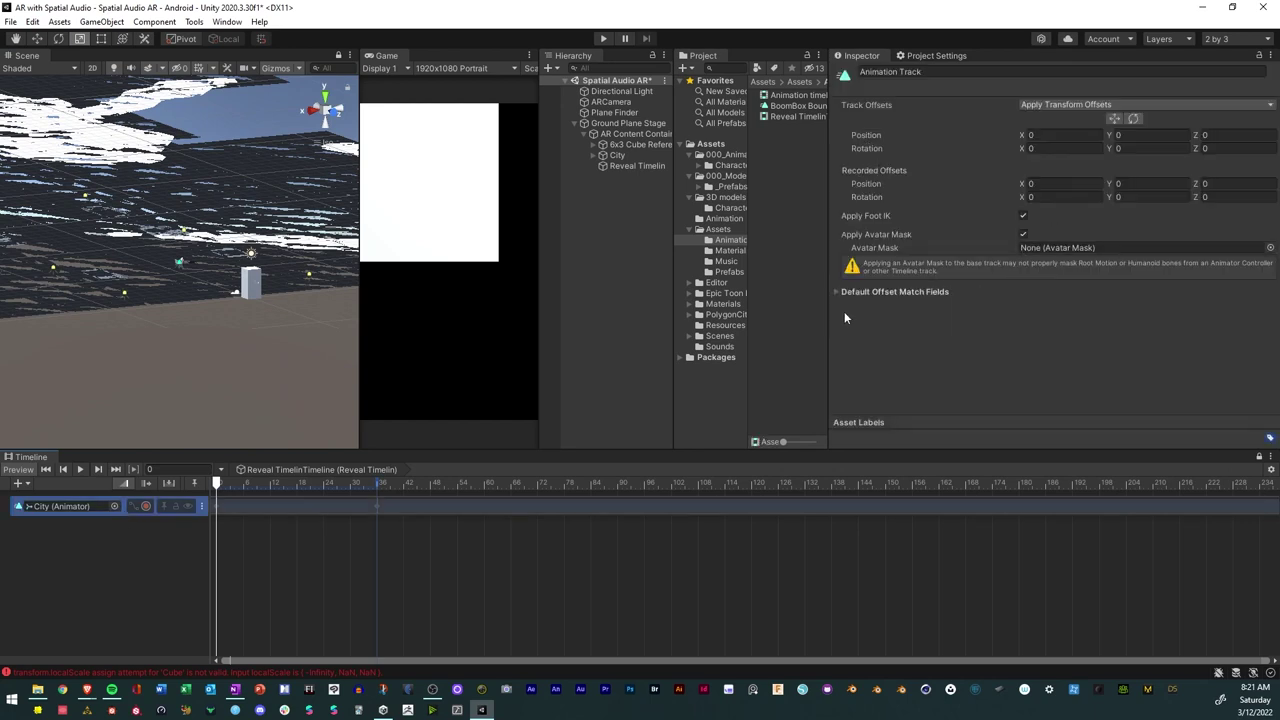
{"action": "left_click", "coordinate": [630, 166]}
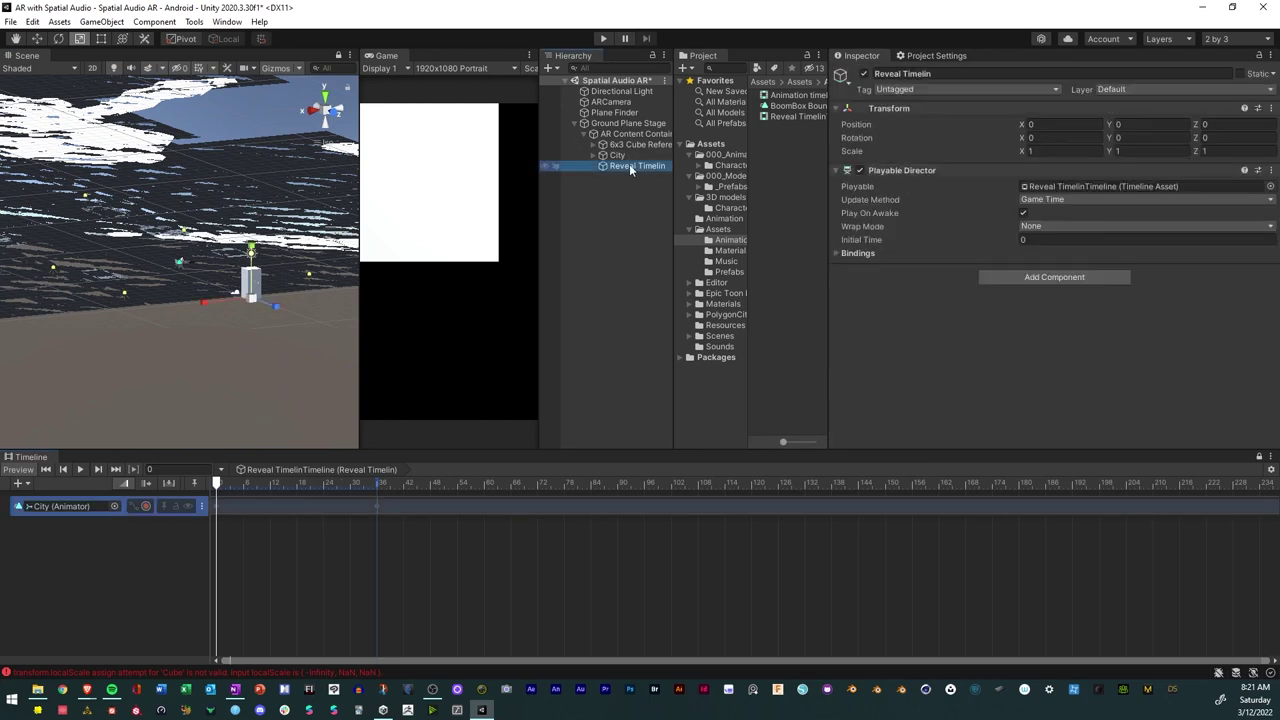
{"action": "left_click", "coordinate": [1024, 214]}
Keep Wrap Mode at None and show Plane Finder's Content Positioning Behaviour settings.
{"action": "left_click", "coordinate": [1030, 227]}
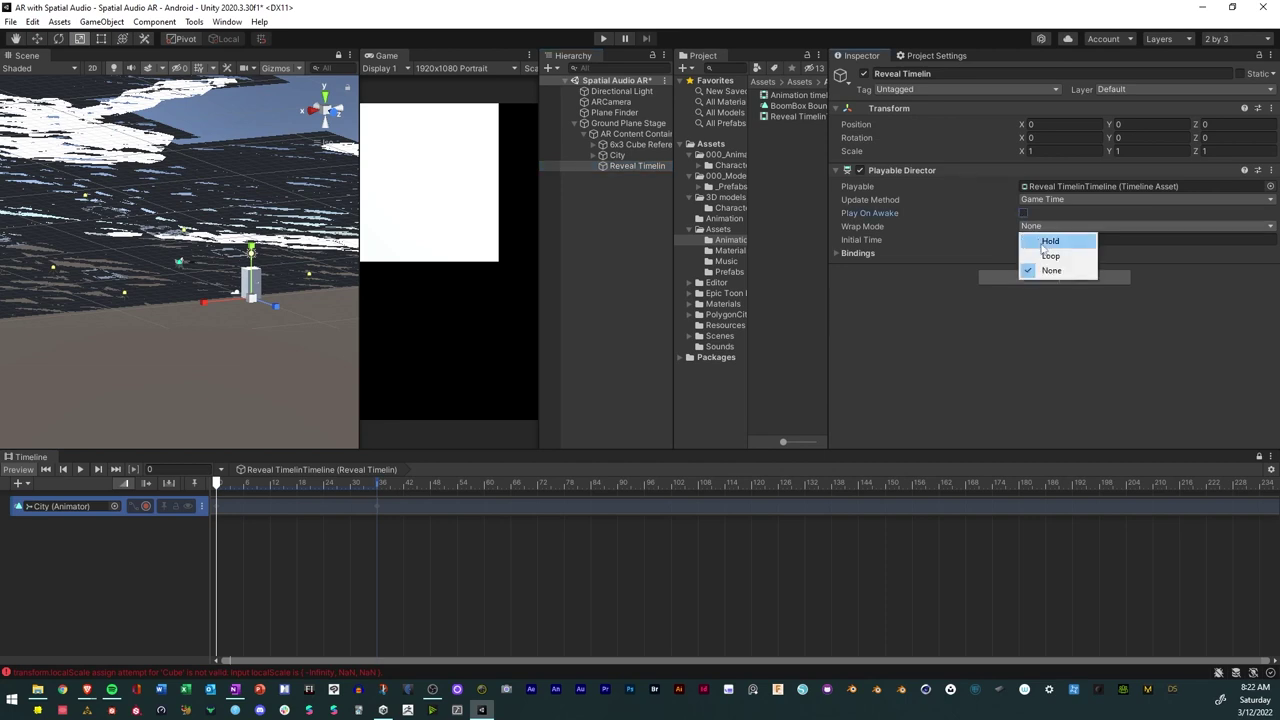
{"action": "left_click", "coordinate": [1045, 245]}
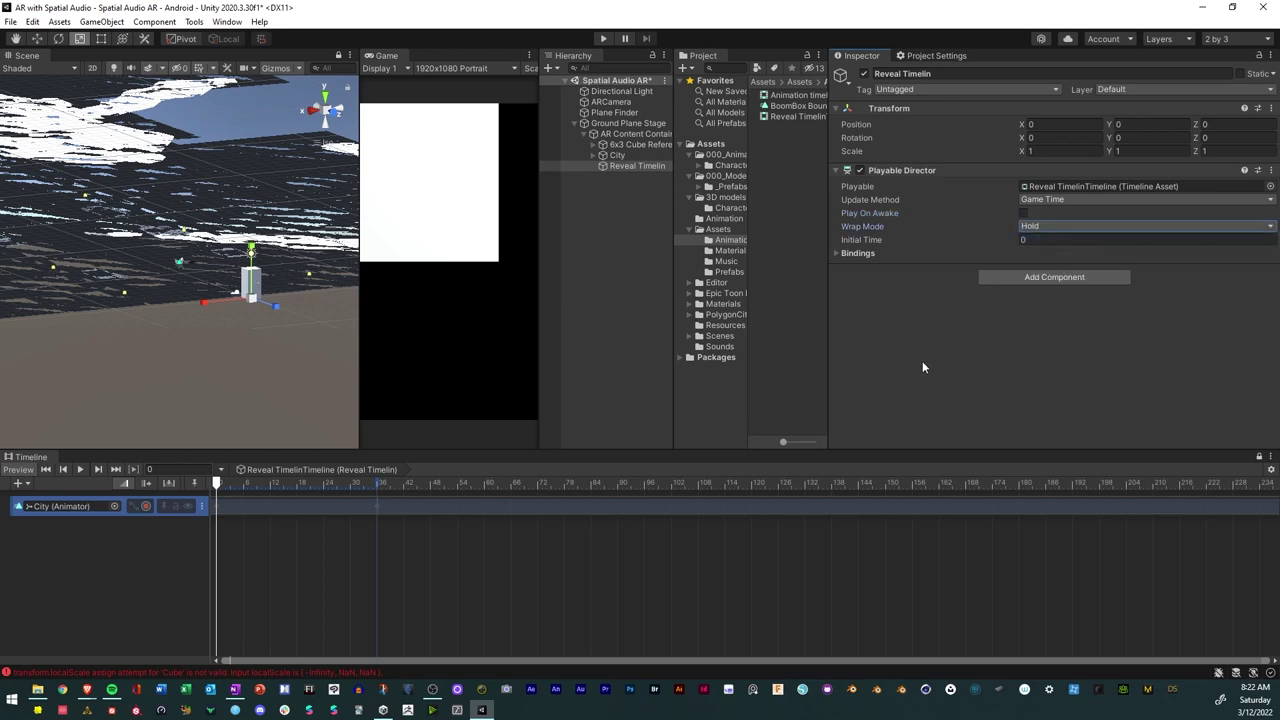
{"action": "left_click", "coordinate": [1060, 224]}
{"action": "left_click", "coordinate": [1051, 271]}
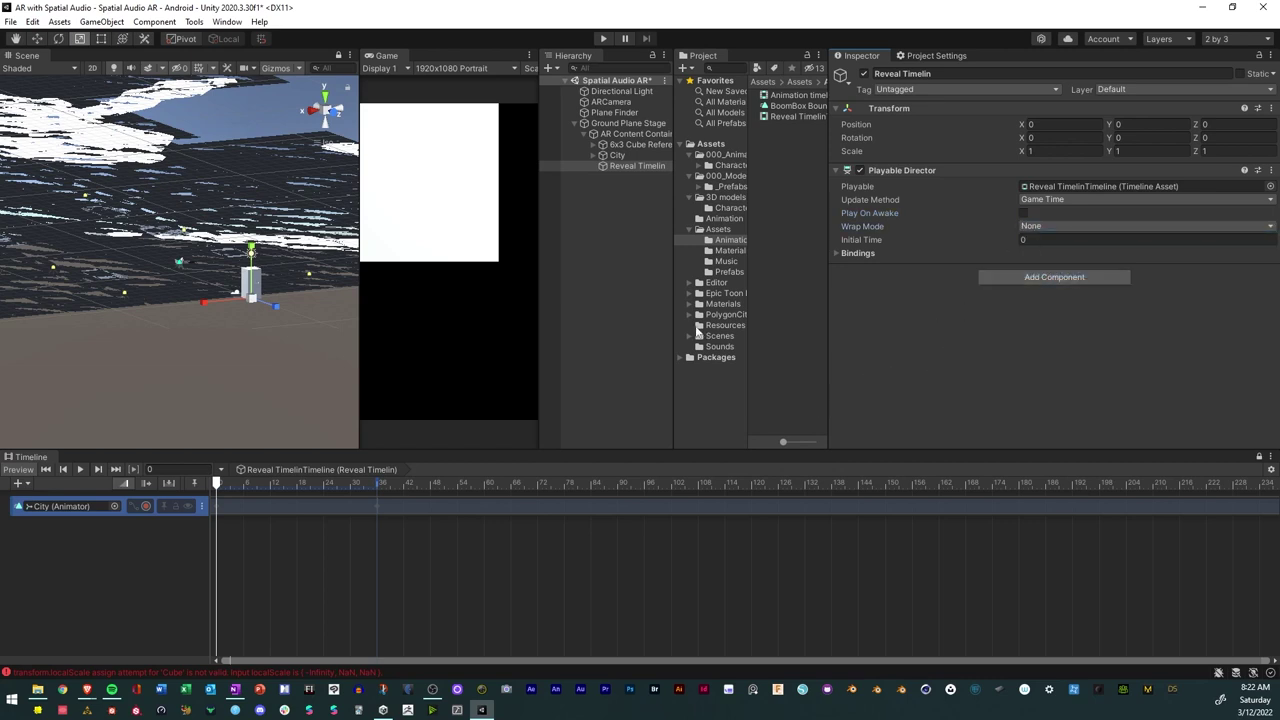
{"action": "left_click", "coordinate": [612, 114]}
{"action": "scroll", "coordinate": [932, 264], "scroll_direction": "down", "scroll_amount": 4}
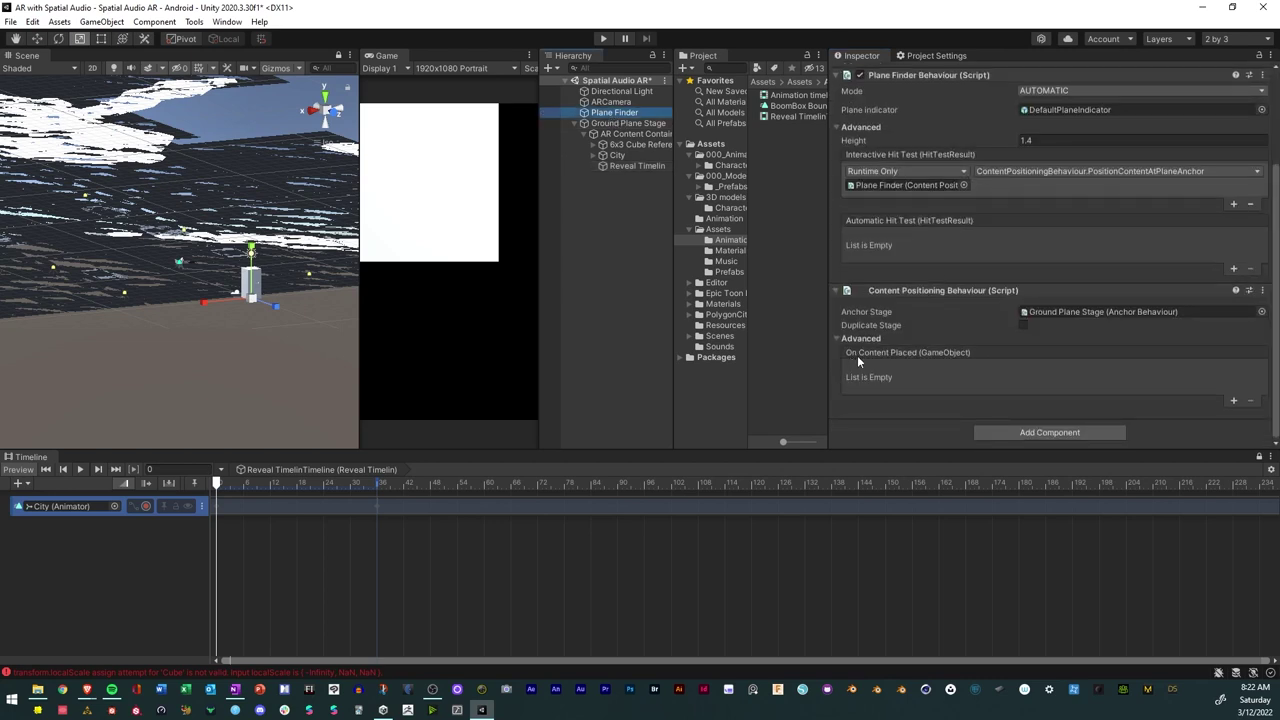
Add an empty On Content Placed entry and play the City reveal preview twice.
{"action": "left_click", "coordinate": [1233, 400]}
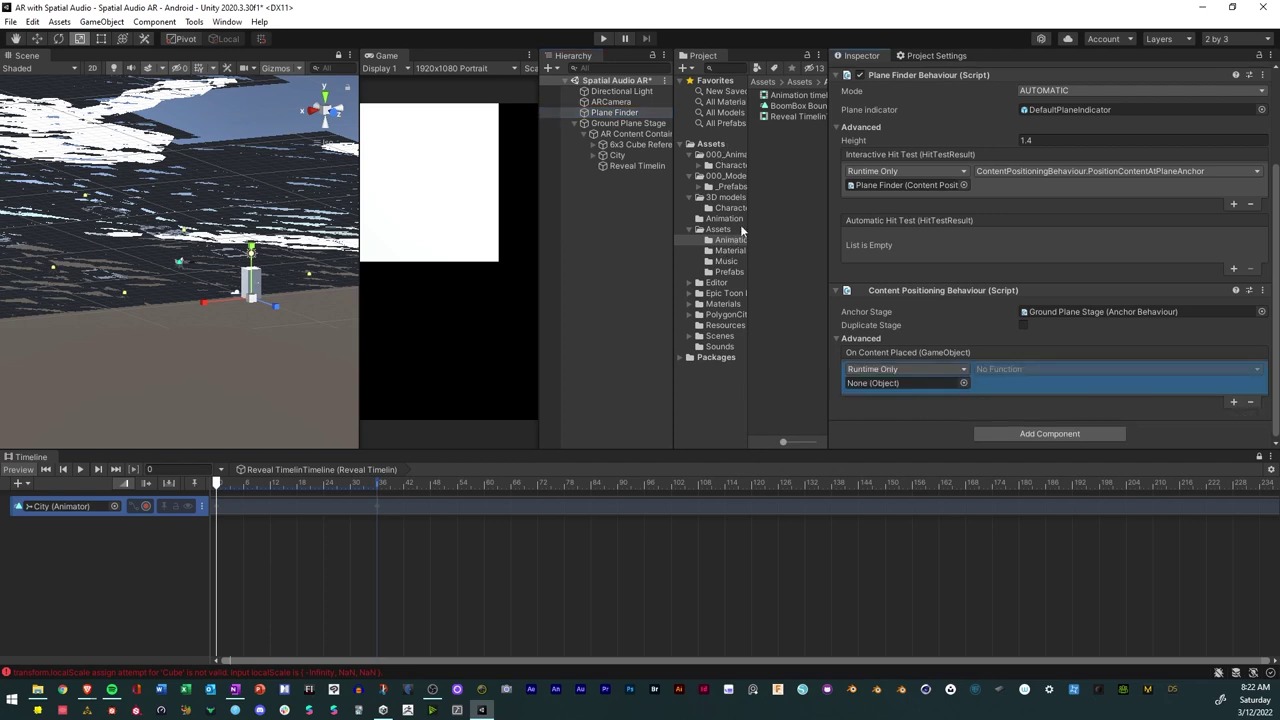
{"action": "left_click", "coordinate": [618, 507]}
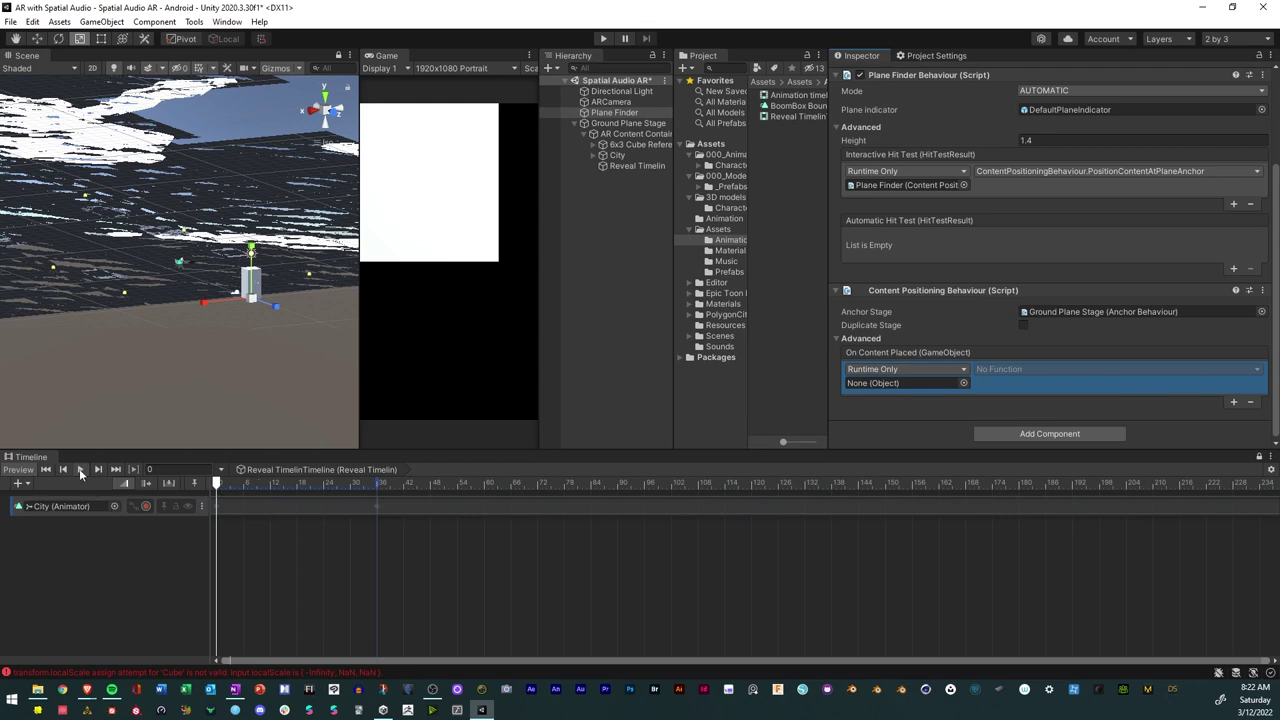
{"action": "left_click", "coordinate": [80, 473]}
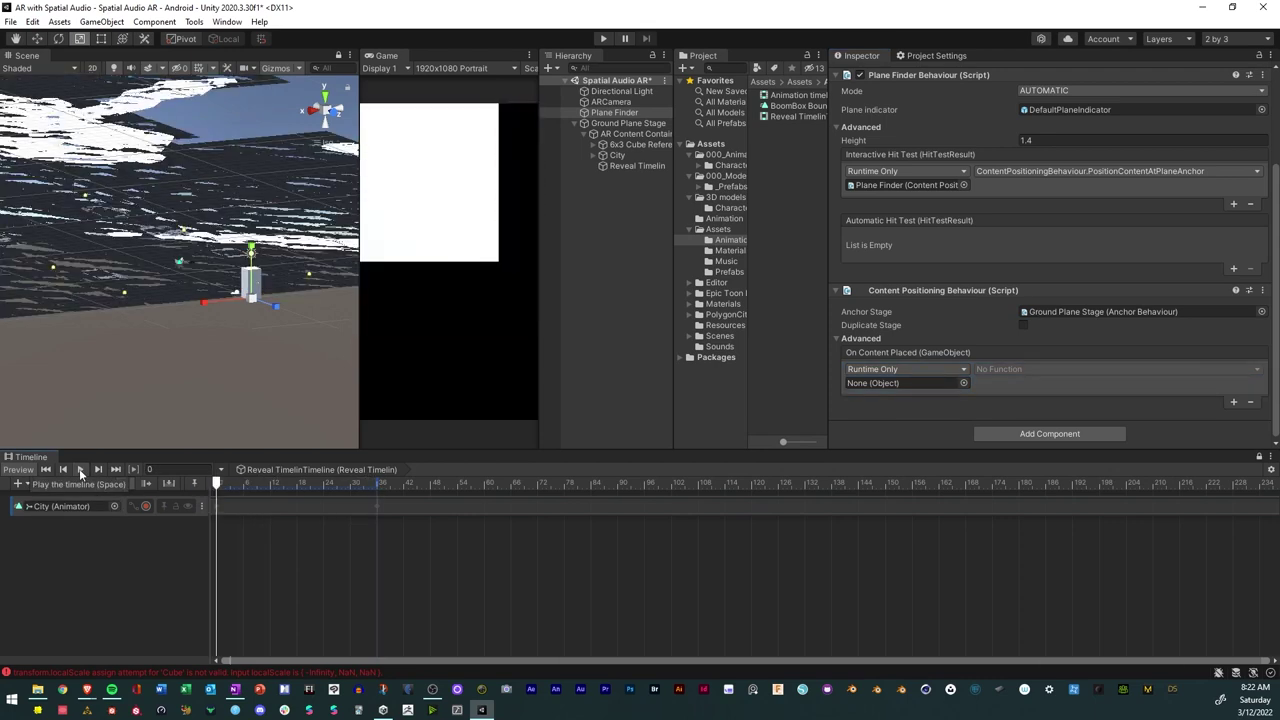
{"action": "left_click", "coordinate": [82, 469]}
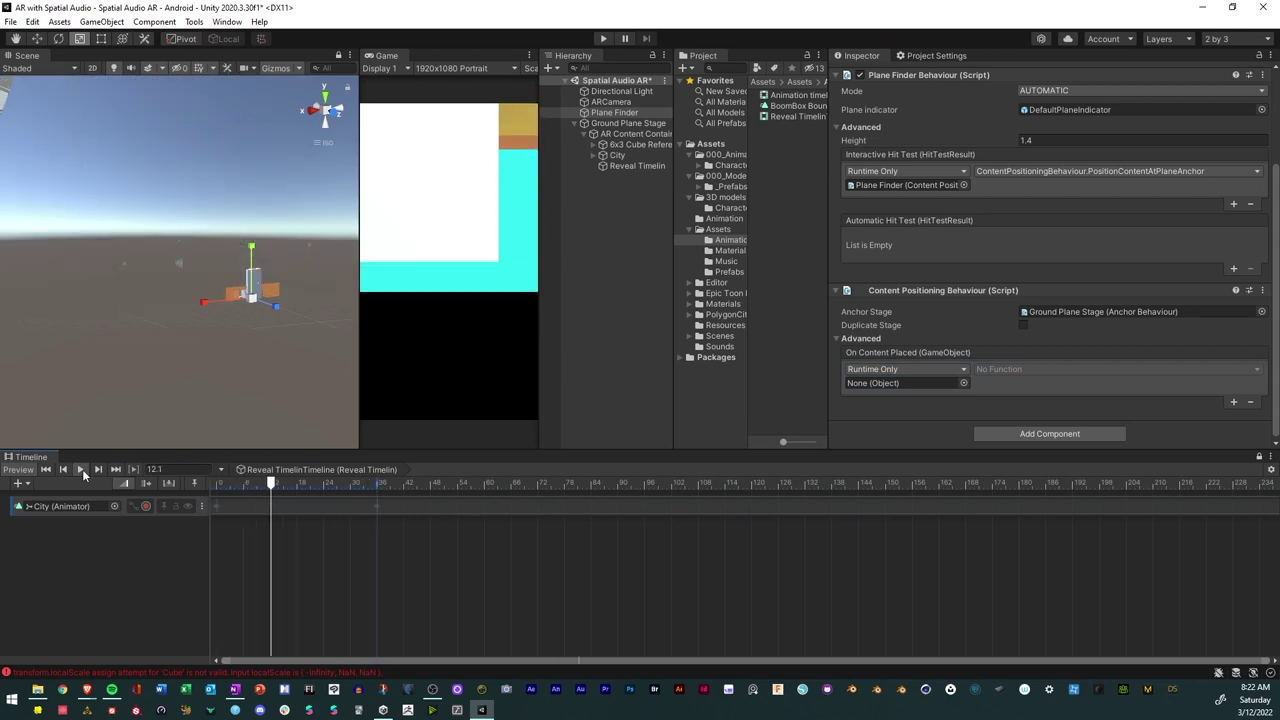
{"action": "left_click", "coordinate": [126, 511]}
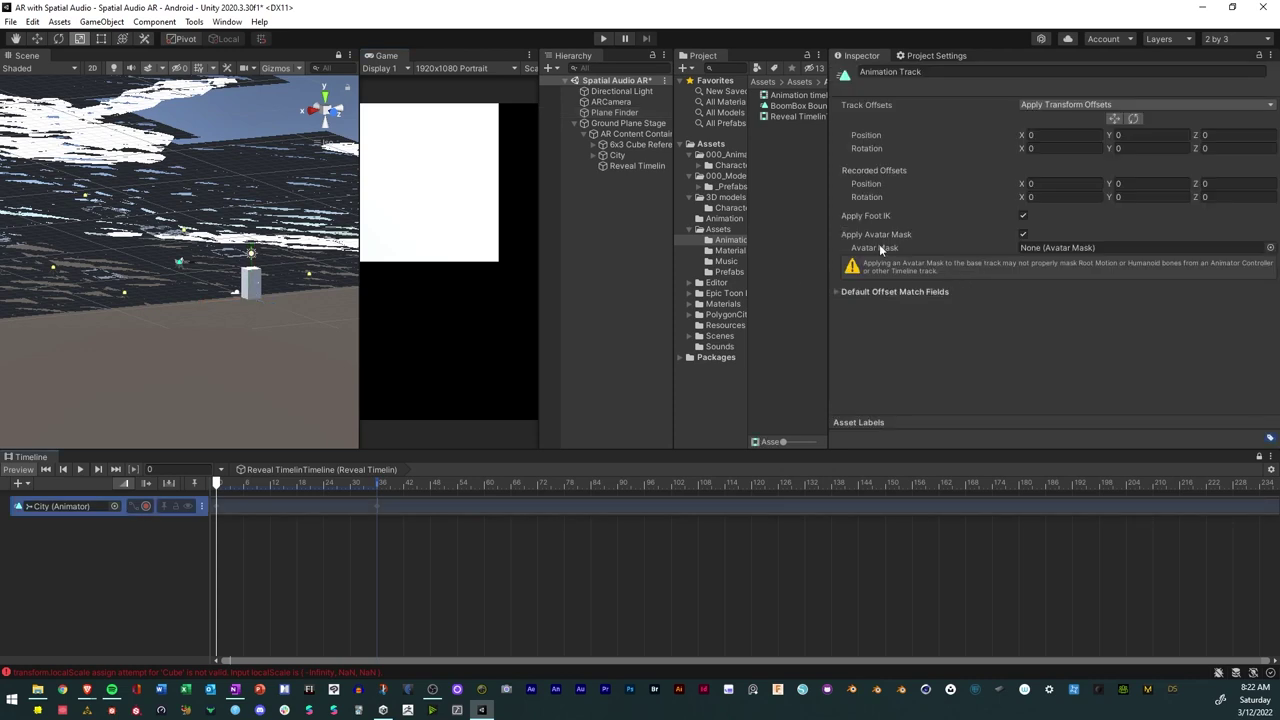
Set the Reveal Timeline's Playable Director Wrap Mode to Hold.
{"action": "left_click", "coordinate": [618, 166]}
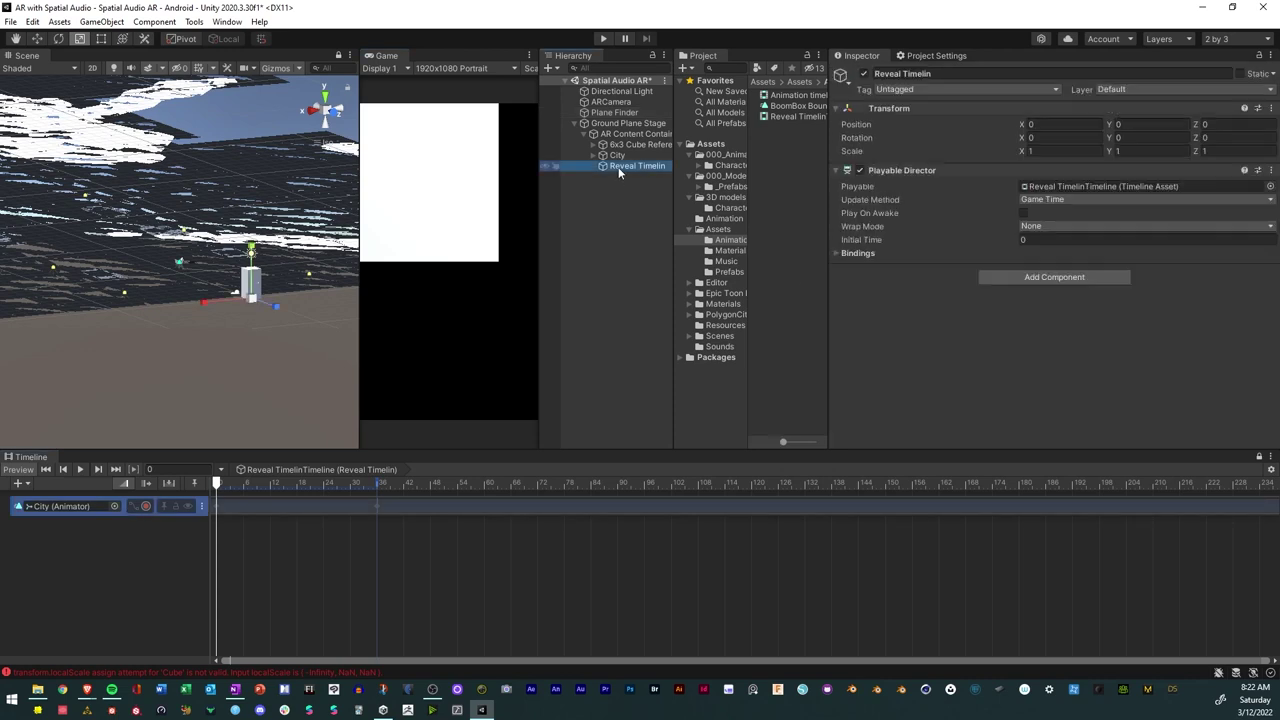
{"action": "left_click", "coordinate": [1070, 226]}
{"action": "left_click", "coordinate": [1051, 256]}
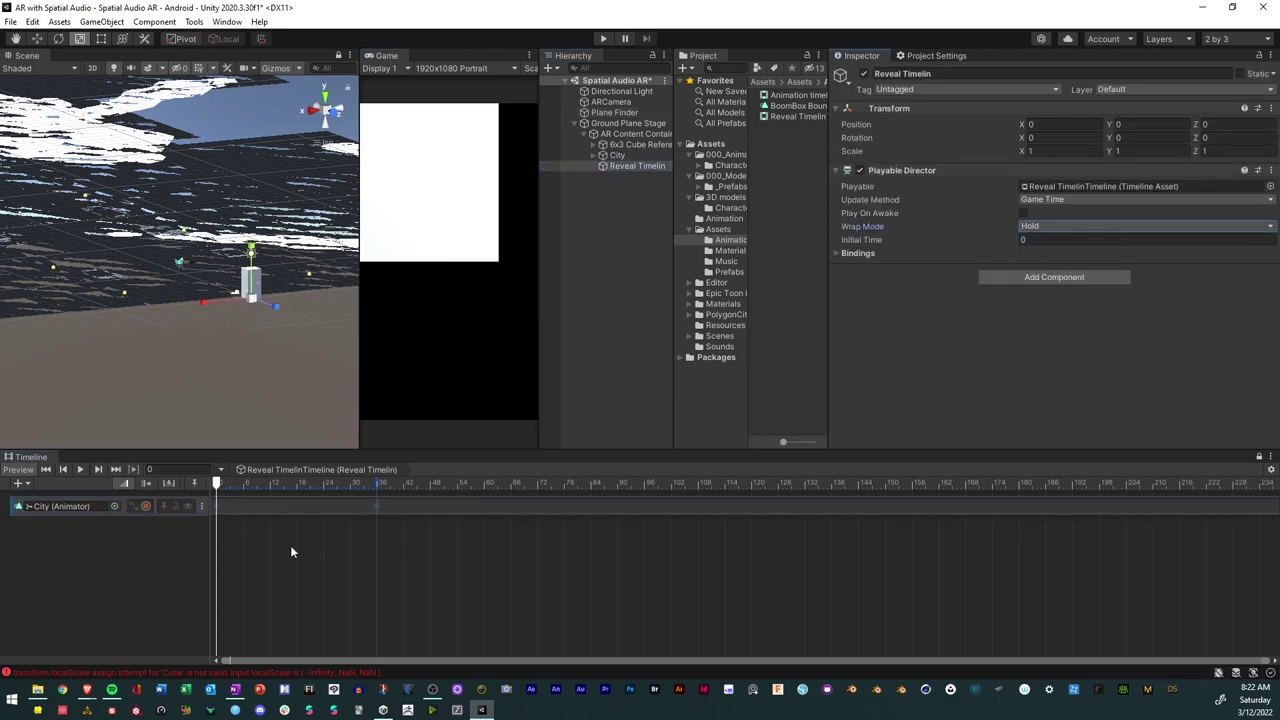
Play the reveal preview to its end, watching City grow from flat to full size.
{"action": "left_click", "coordinate": [153, 558]}
{"action": "left_click", "coordinate": [122, 512]}
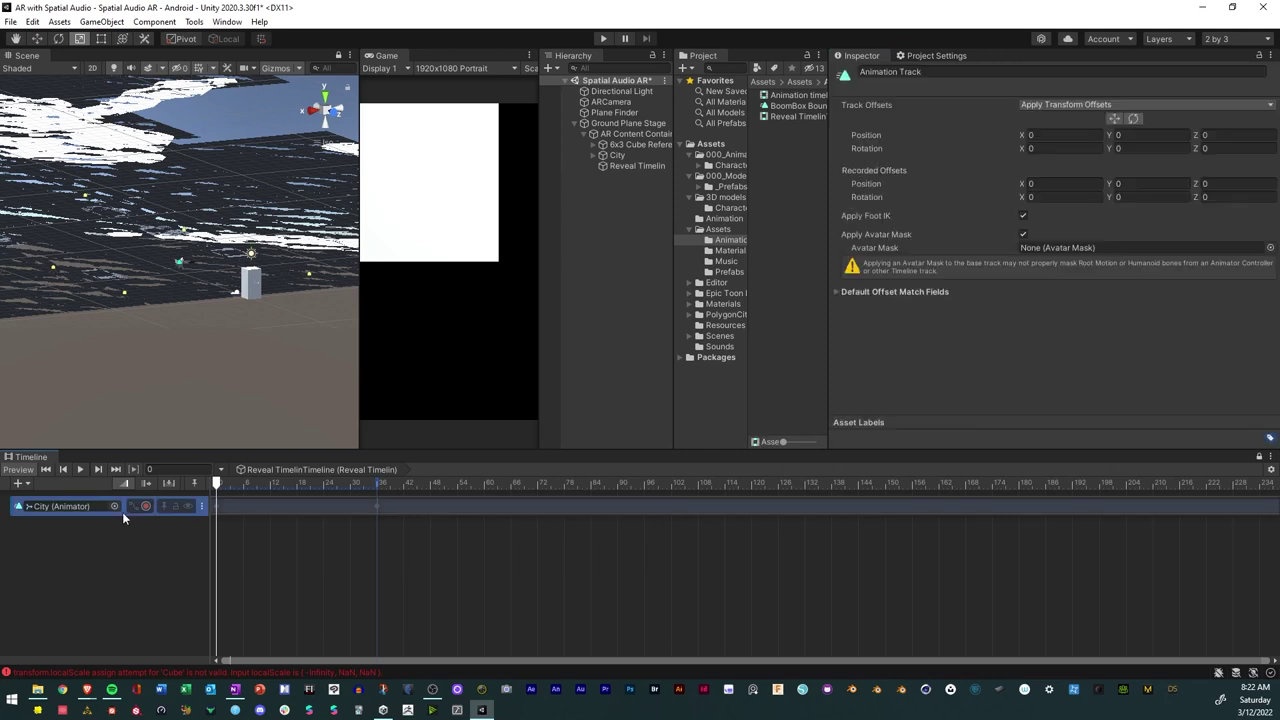
{"action": "left_click", "coordinate": [80, 469]}
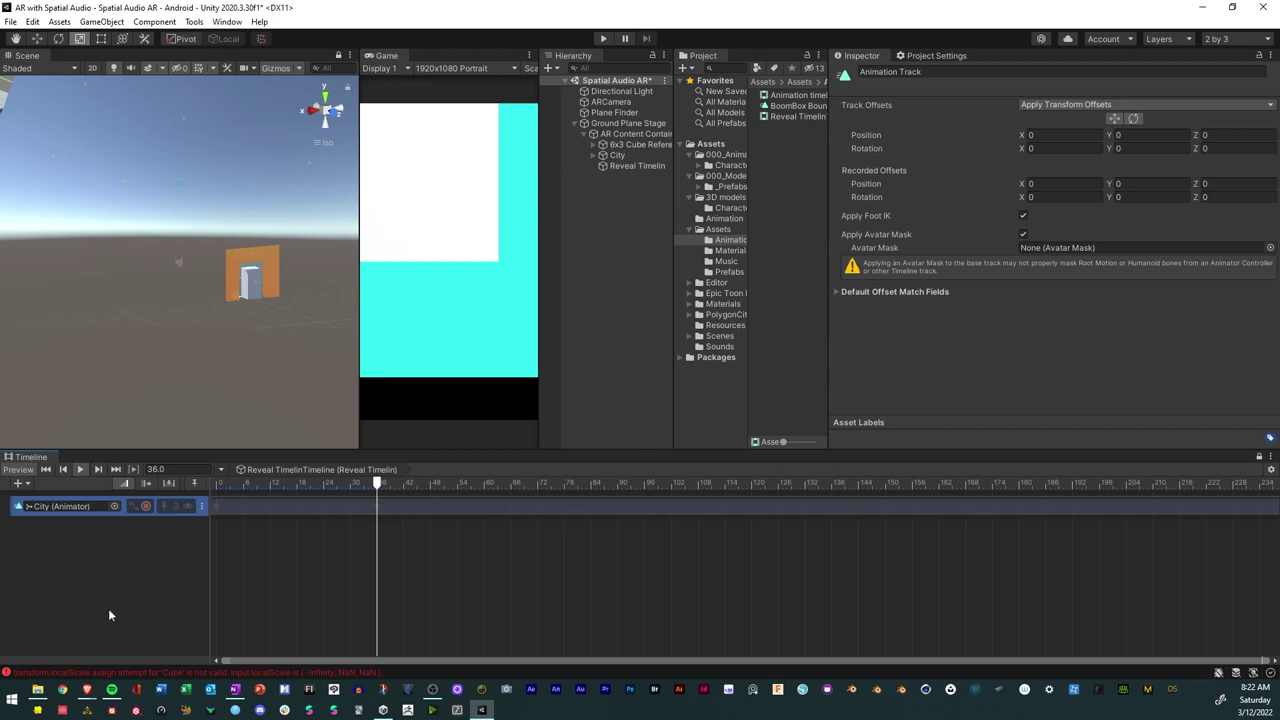
{"action": "left_click", "coordinate": [637, 166]}
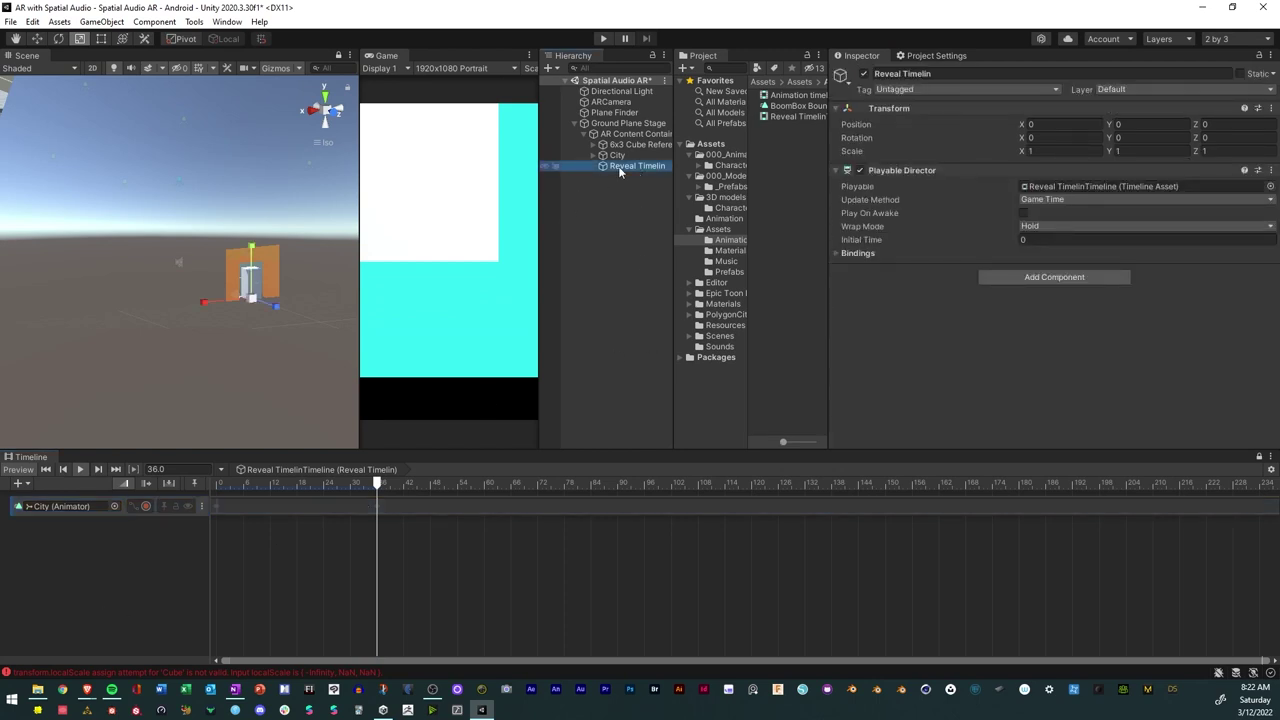
{"action": "left_click", "coordinate": [593, 156]}
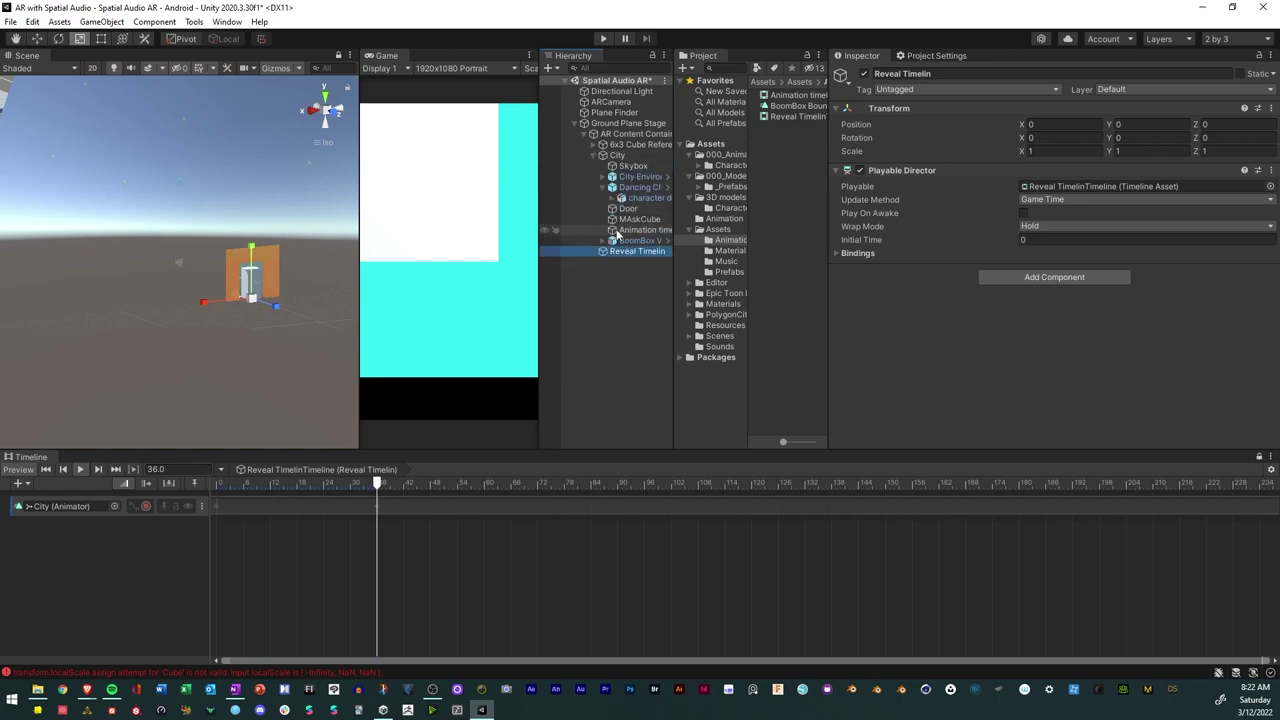
{"action": "left_click", "coordinate": [591, 155]}
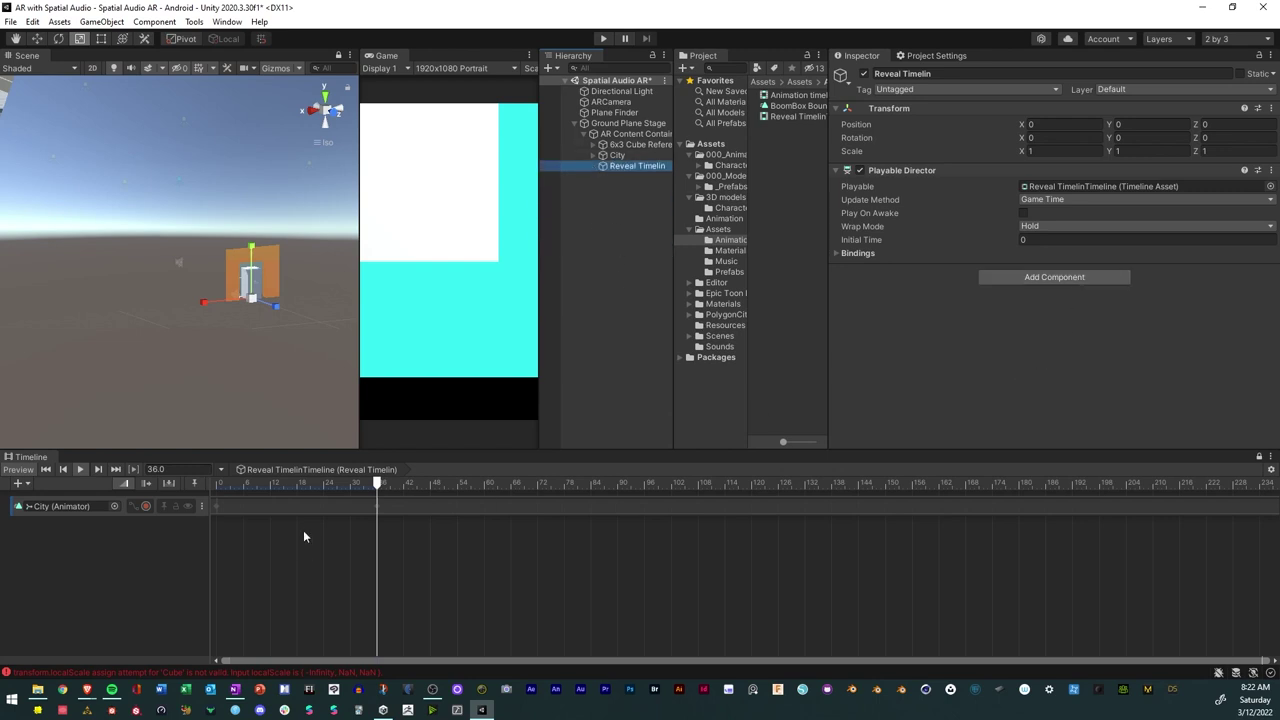
{"action": "left_click", "coordinate": [115, 565]}
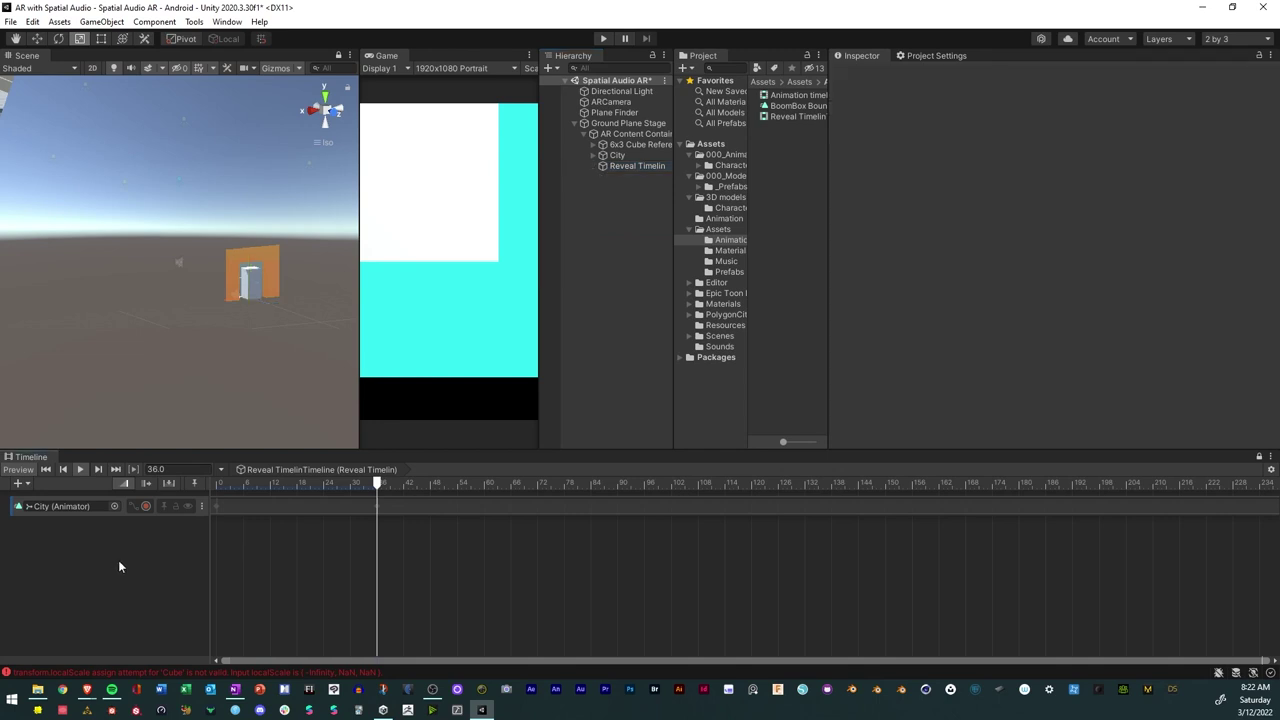
Orbit around the city and select Plane Finder to show its placement settings.
{"action": "left_click_drag", "start_coordinate": [274, 346], "coordinate": [290, 288], "text": "alt"}
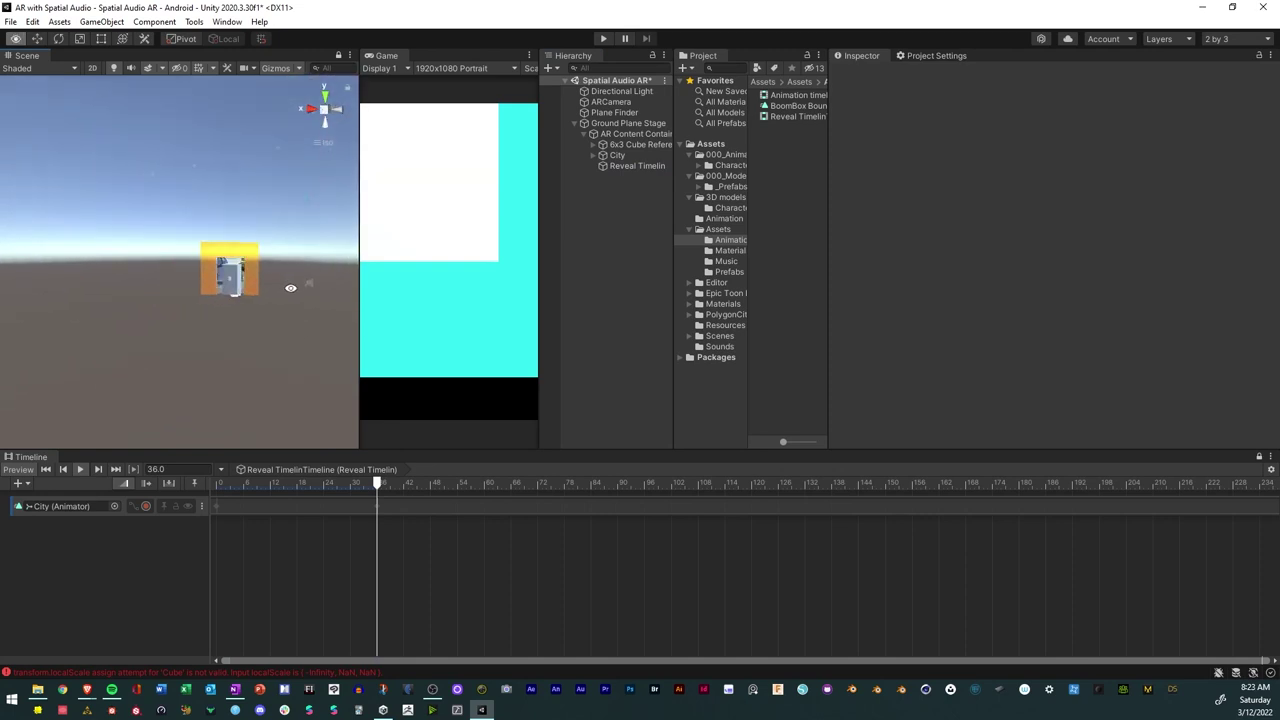
{"action": "left_click", "coordinate": [618, 135]}
{"action": "left_click", "coordinate": [612, 112]}
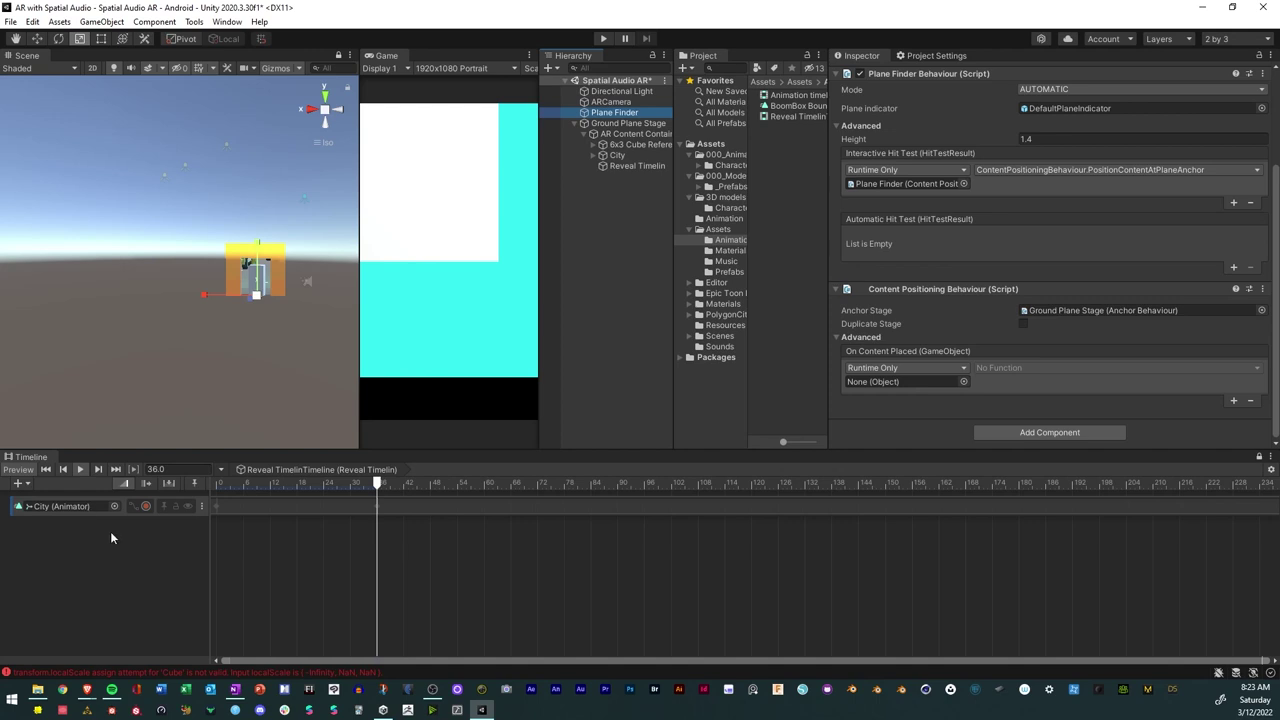
Scrub the Timeline to check City's scaling, then rewind the playhead to frame 0.
{"action": "left_click", "coordinate": [378, 486]}
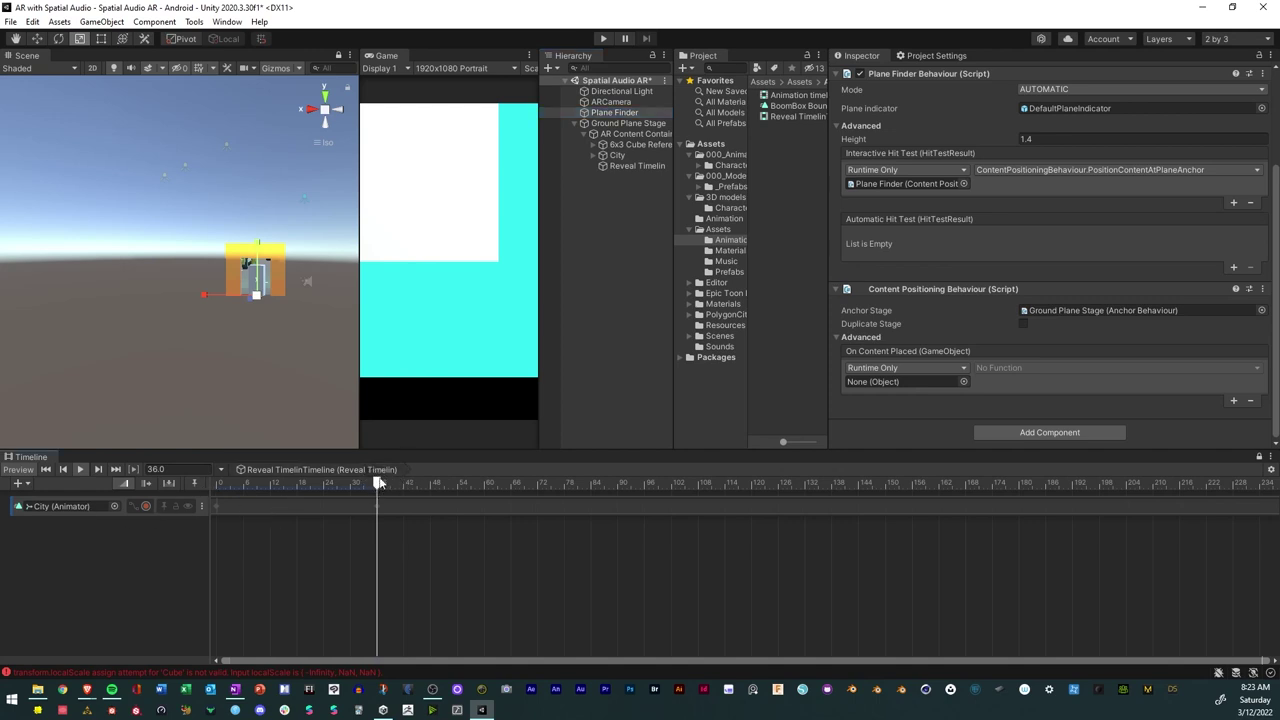
{"action": "left_click_drag", "start_coordinate": [378, 484], "coordinate": [206, 503]}
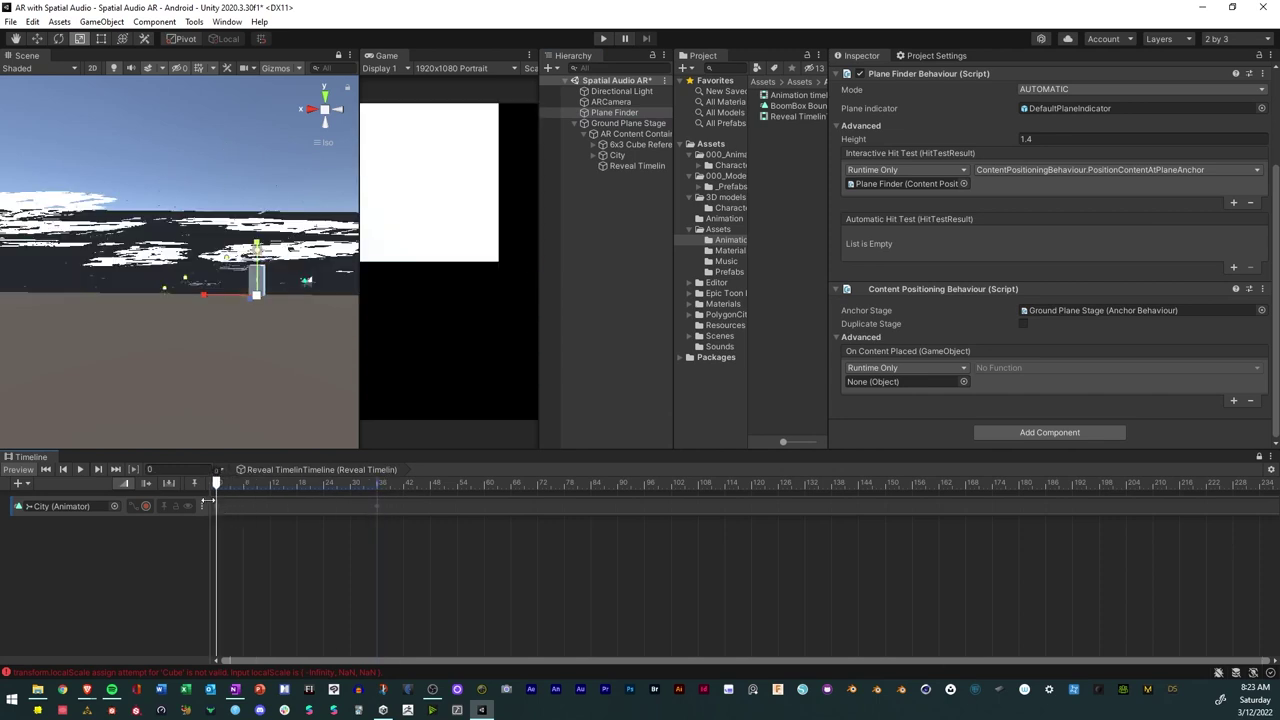
{"action": "mouse_move", "coordinate": [206, 503]}
{"action": "left_mouse_down"}
{"action": "mouse_move", "coordinate": [271, 490]}
{"action": "mouse_move", "coordinate": [369, 500]}
{"action": "mouse_move", "coordinate": [204, 502]}
{"action": "left_mouse_up"}
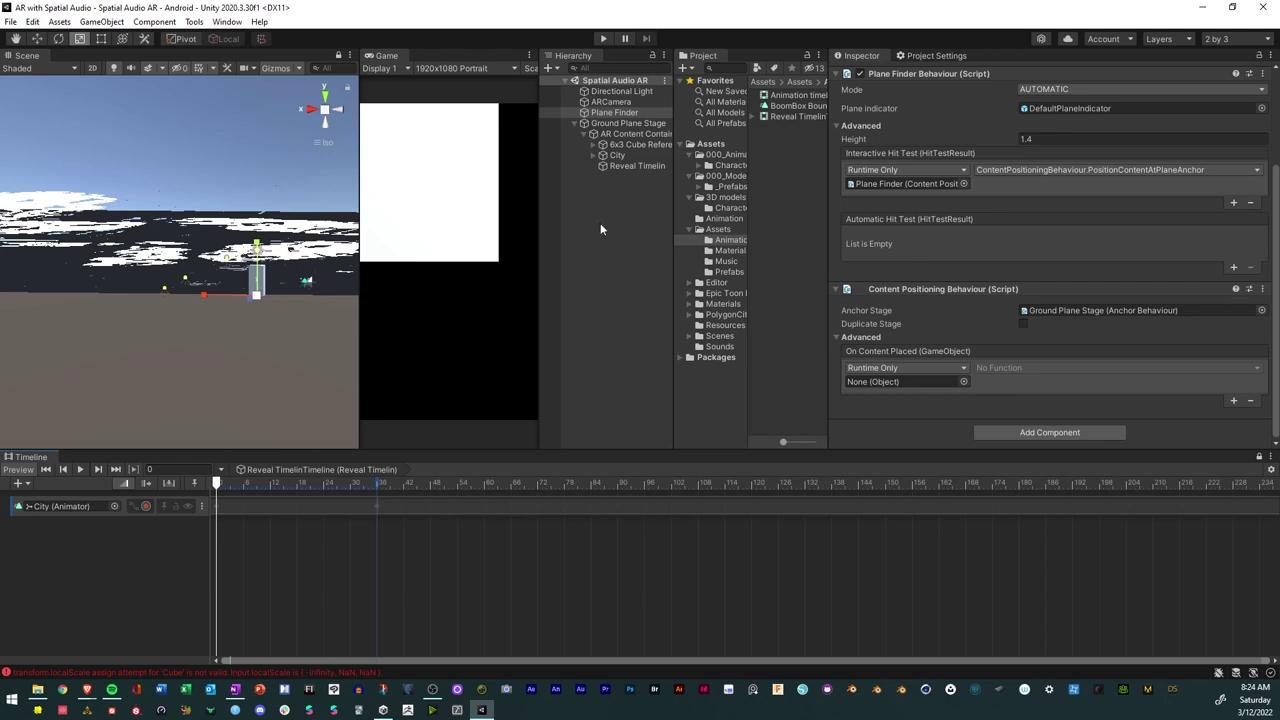
Add a UI Canvas named ButtonCanvas to the Hierarchy and begin adding a child UI element.
{"action": "right_click", "coordinate": [598, 191]}
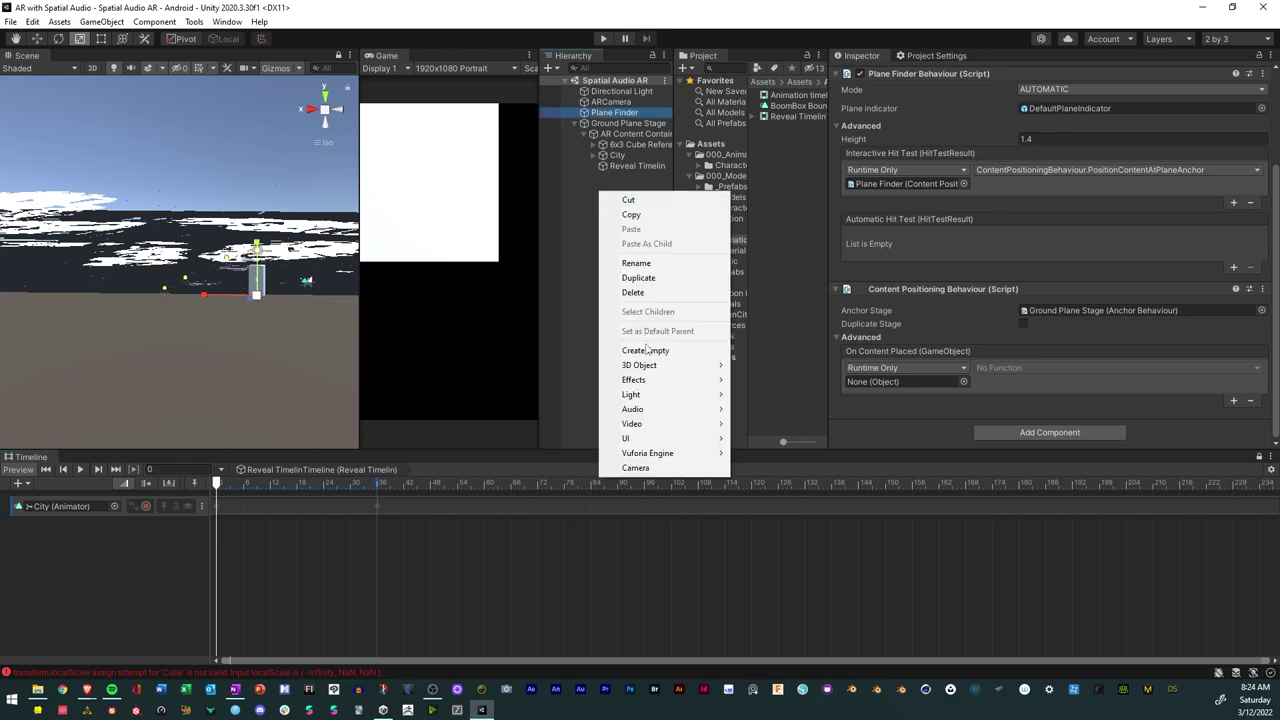
{"action": "mouse_move", "coordinate": [666, 440]}
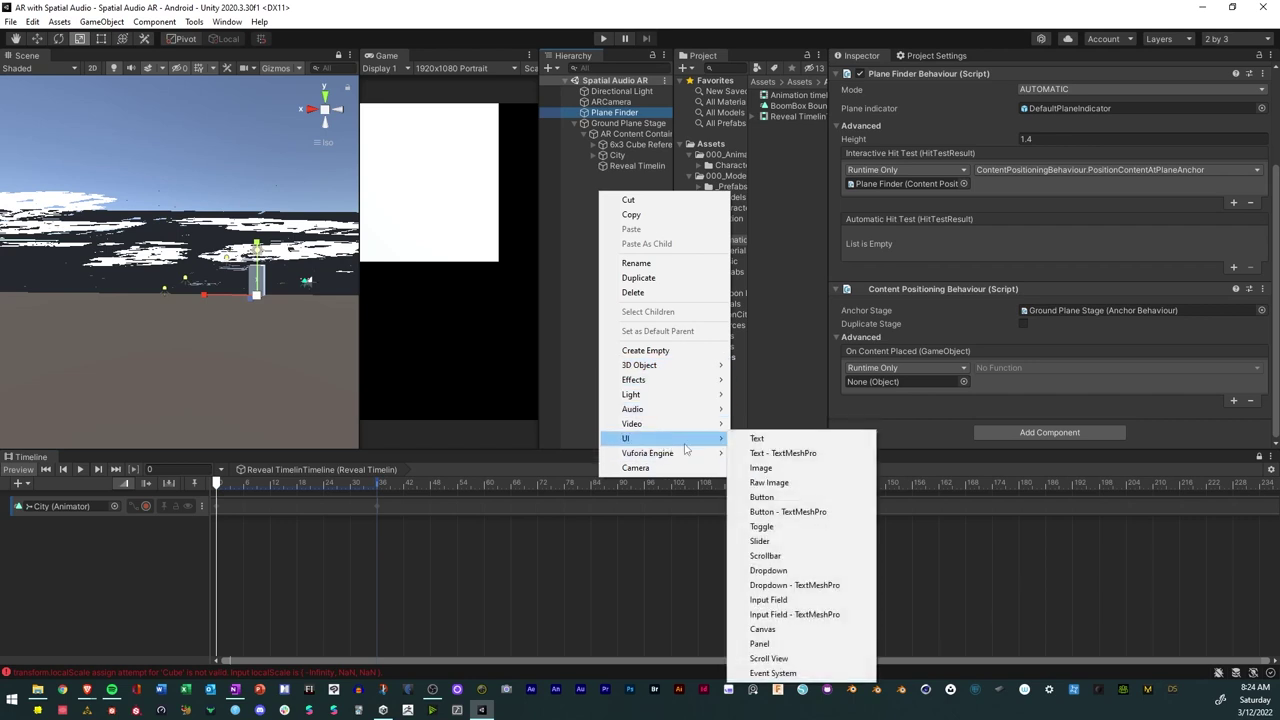
{"action": "left_click", "coordinate": [763, 629]}
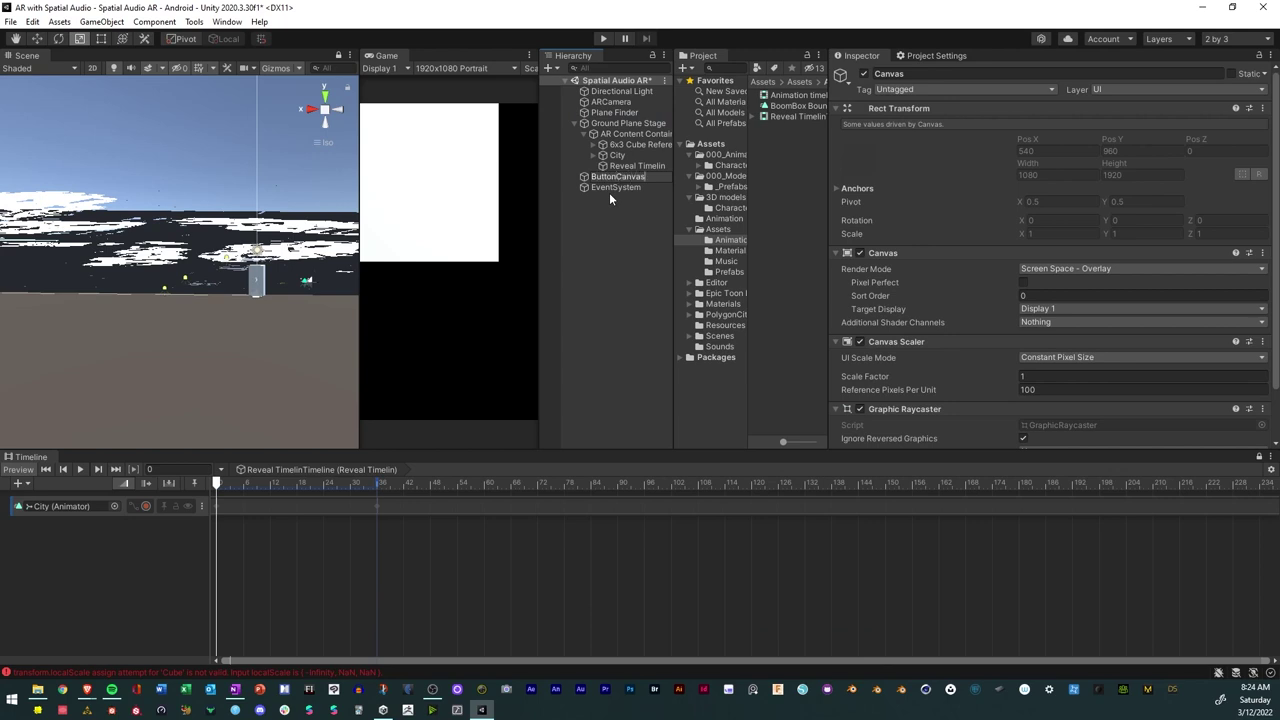
{"action": "key", "text": "Return"}
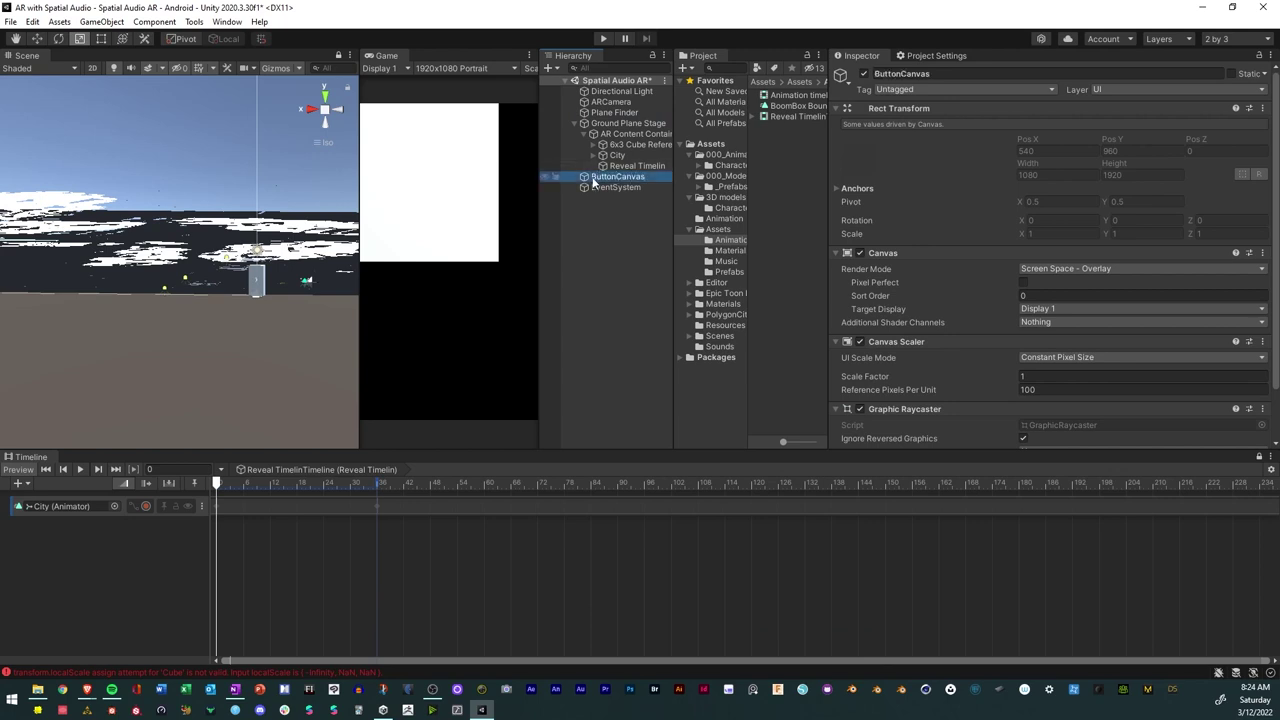
{"action": "right_click", "coordinate": [594, 181]}
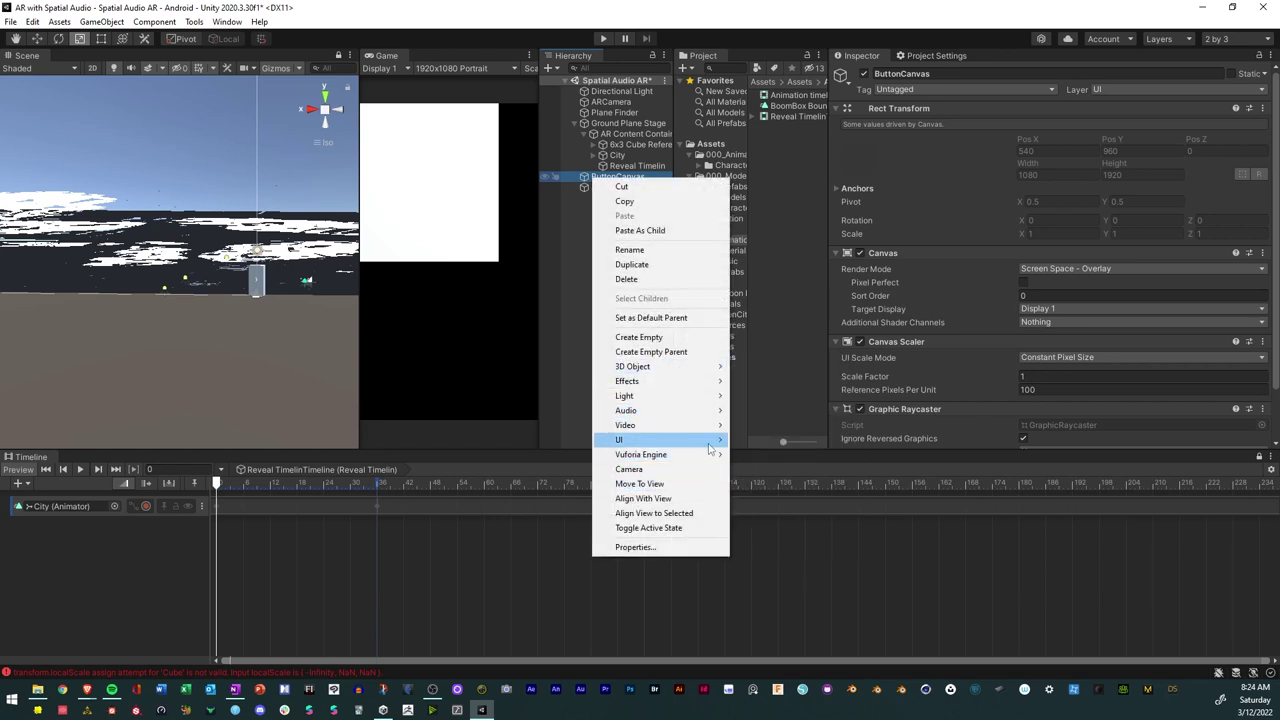
{"action": "mouse_move", "coordinate": [710, 441]}
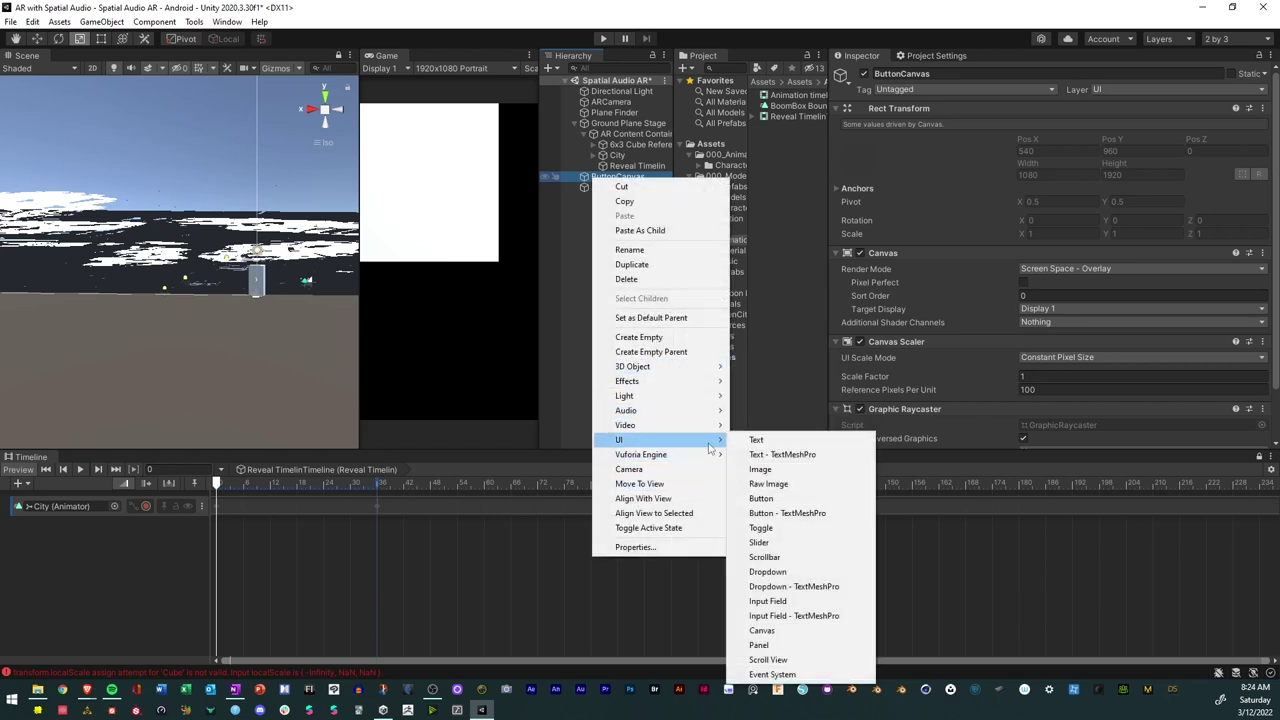
Add a Button under ButtonCanvas, frame it with the Rect tool, and view it from Back.
{"action": "left_click", "coordinate": [769, 497]}
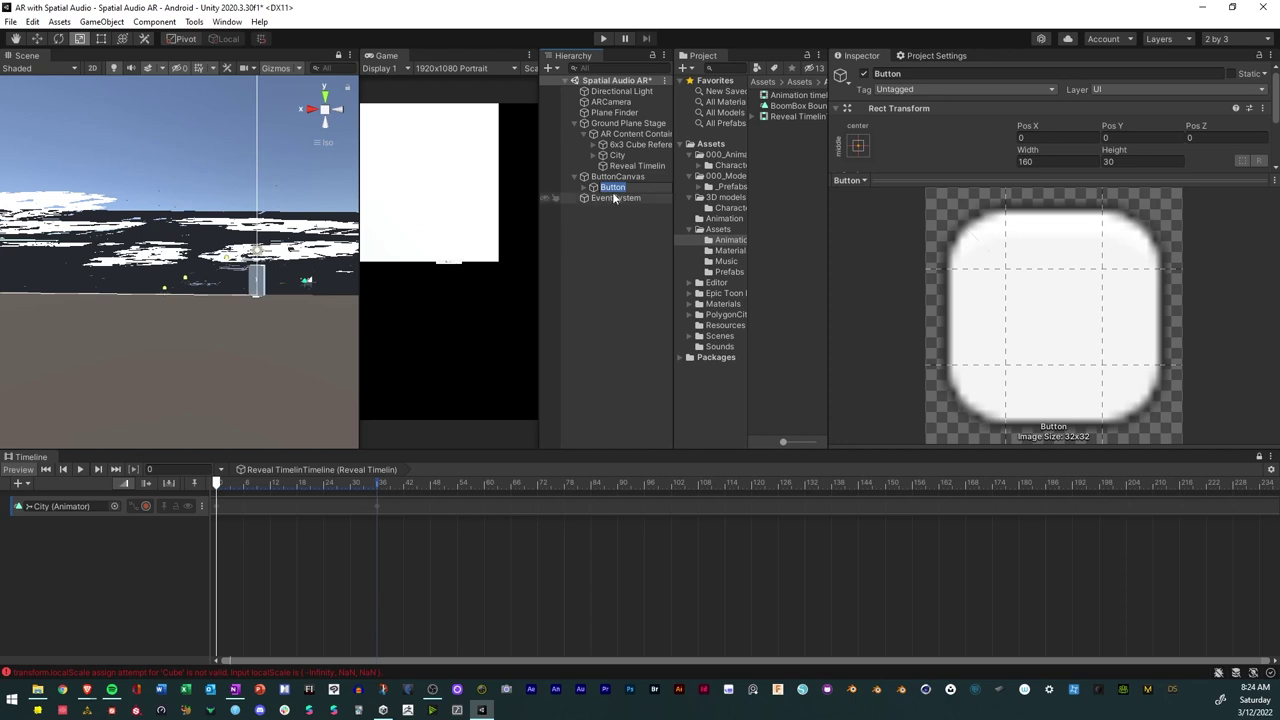
{"action": "left_click", "coordinate": [624, 249]}
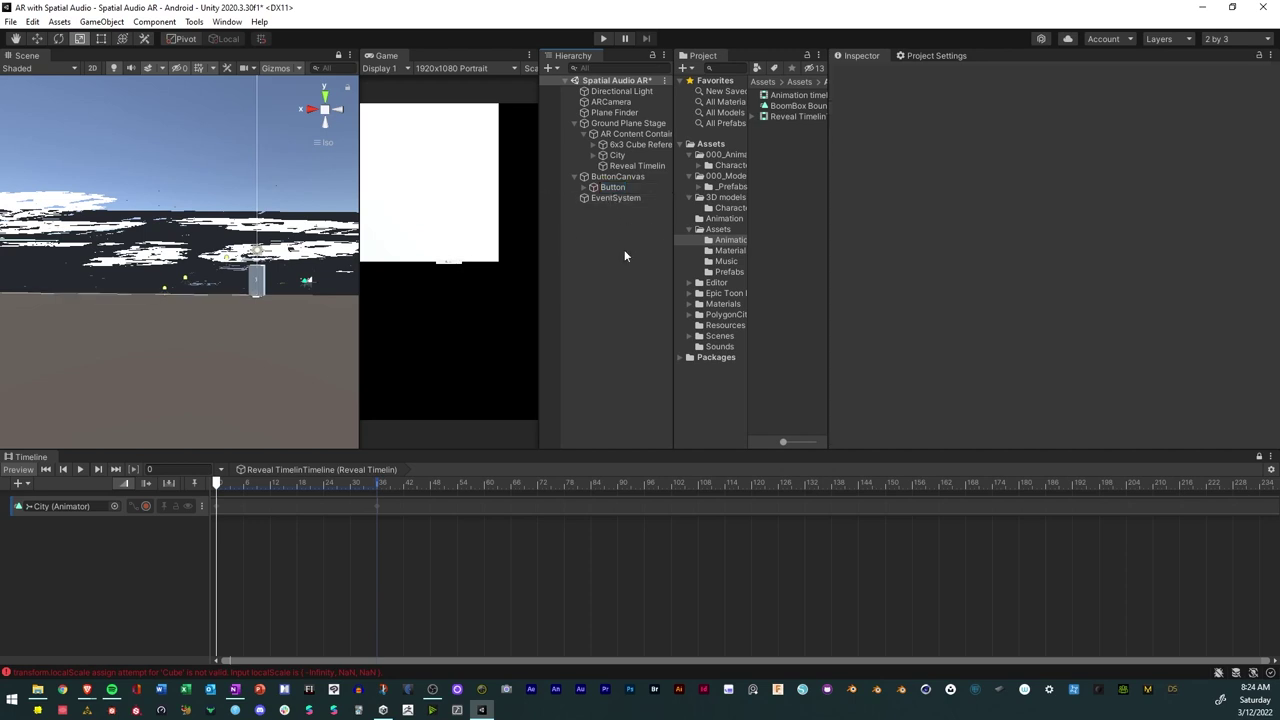
{"action": "left_click", "coordinate": [612, 187]}
{"action": "left_click", "coordinate": [886, 177]}
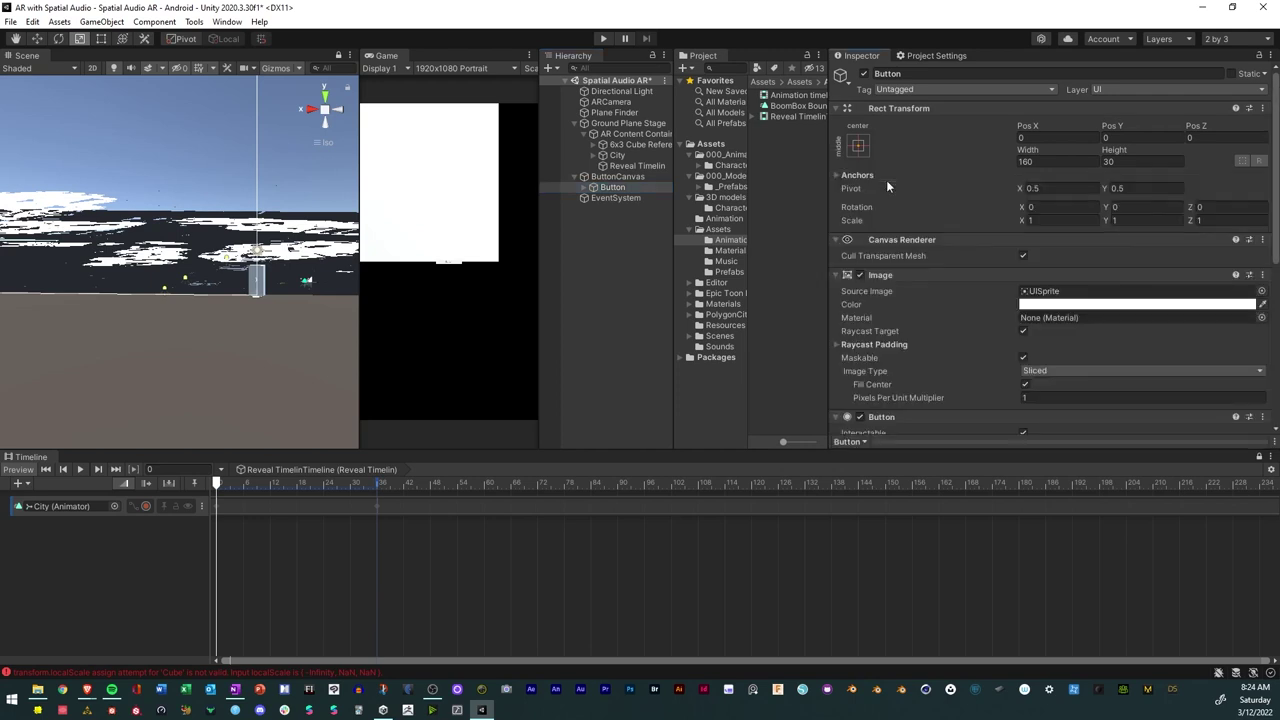
{"action": "left_click", "coordinate": [102, 38]}
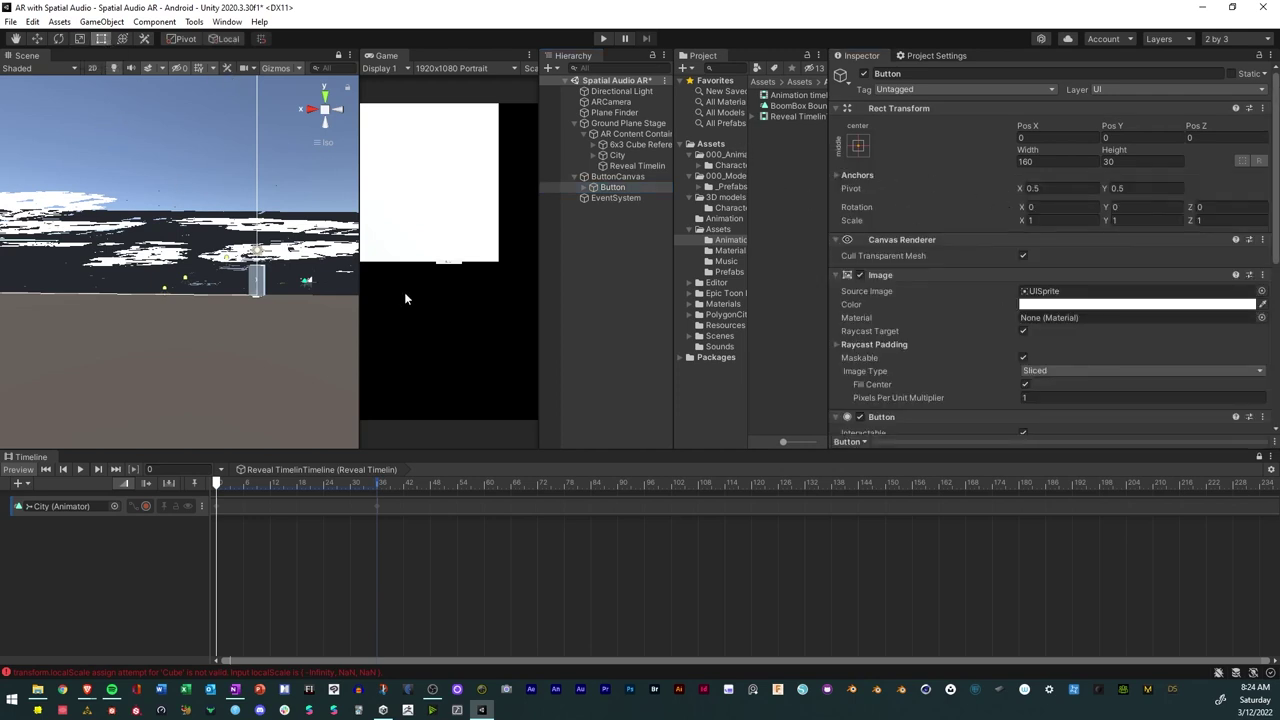
{"action": "left_click", "coordinate": [620, 188]}
{"action": "key", "text": "f"}
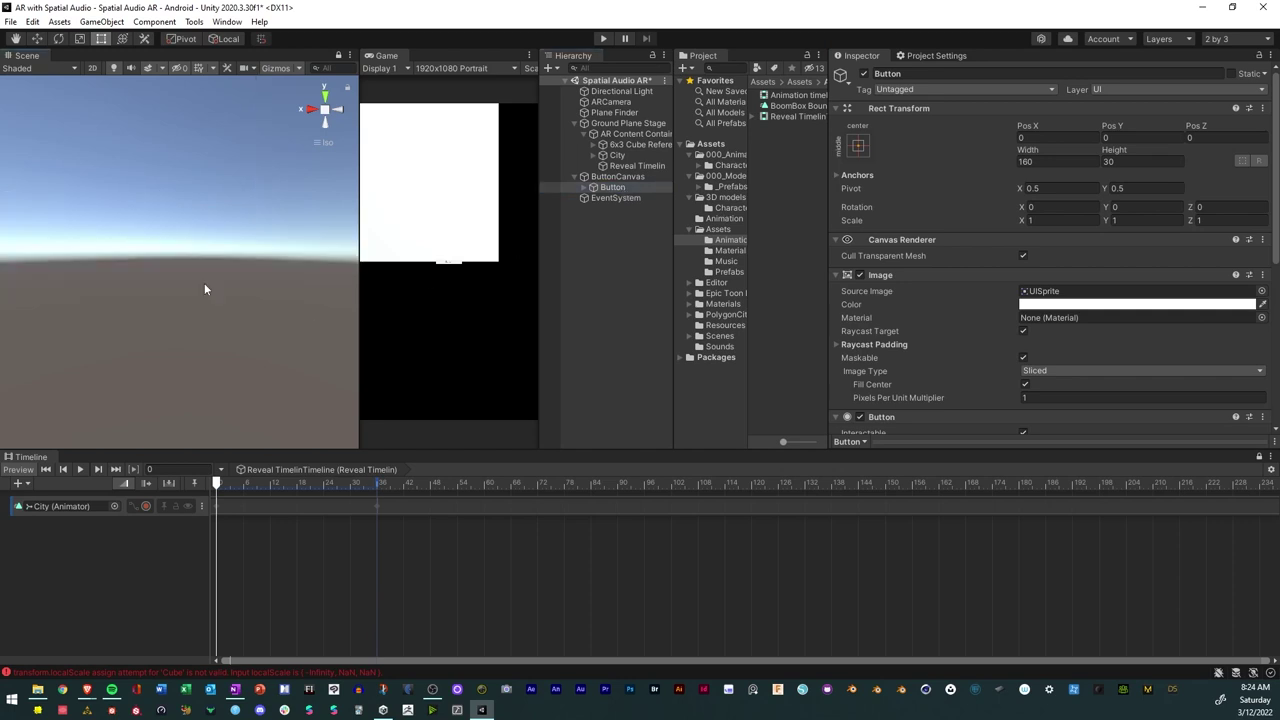
{"action": "left_click", "coordinate": [340, 109]}
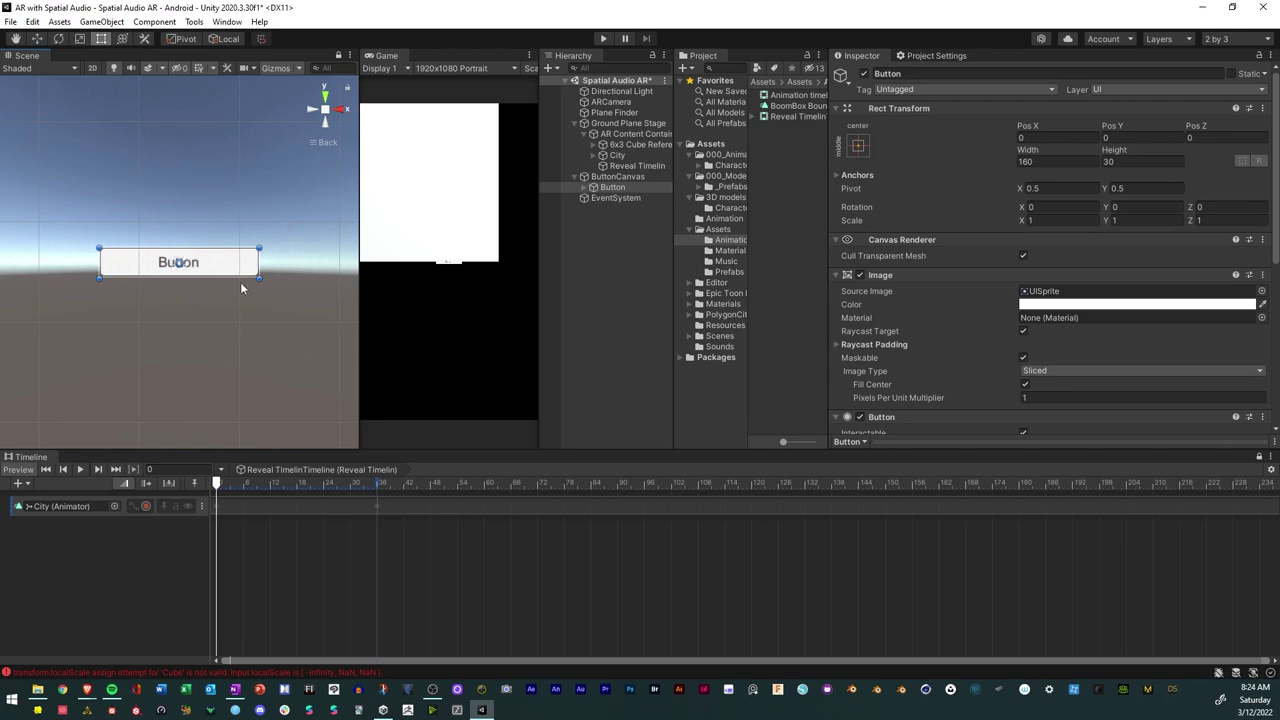
Resize the Button's Rect Transform to Width 350 and Height 150.
{"action": "left_click_drag", "start_coordinate": [260, 280], "coordinate": [345, 337], "text": "alt"}
{"action": "scroll", "coordinate": [278, 285], "scroll_direction": "down", "scroll_amount": 3}
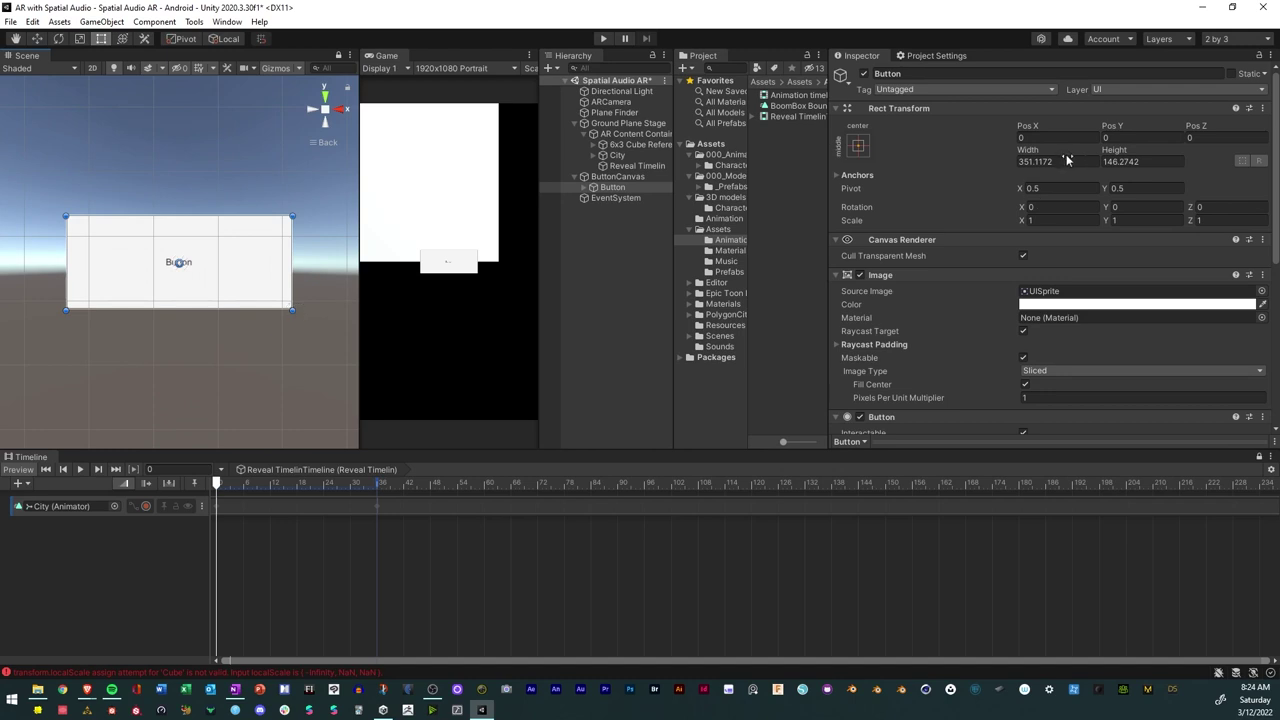
{"action": "left_click_drag", "start_coordinate": [1066, 160], "coordinate": [975, 165]}
{"action": "type", "text": "150"}
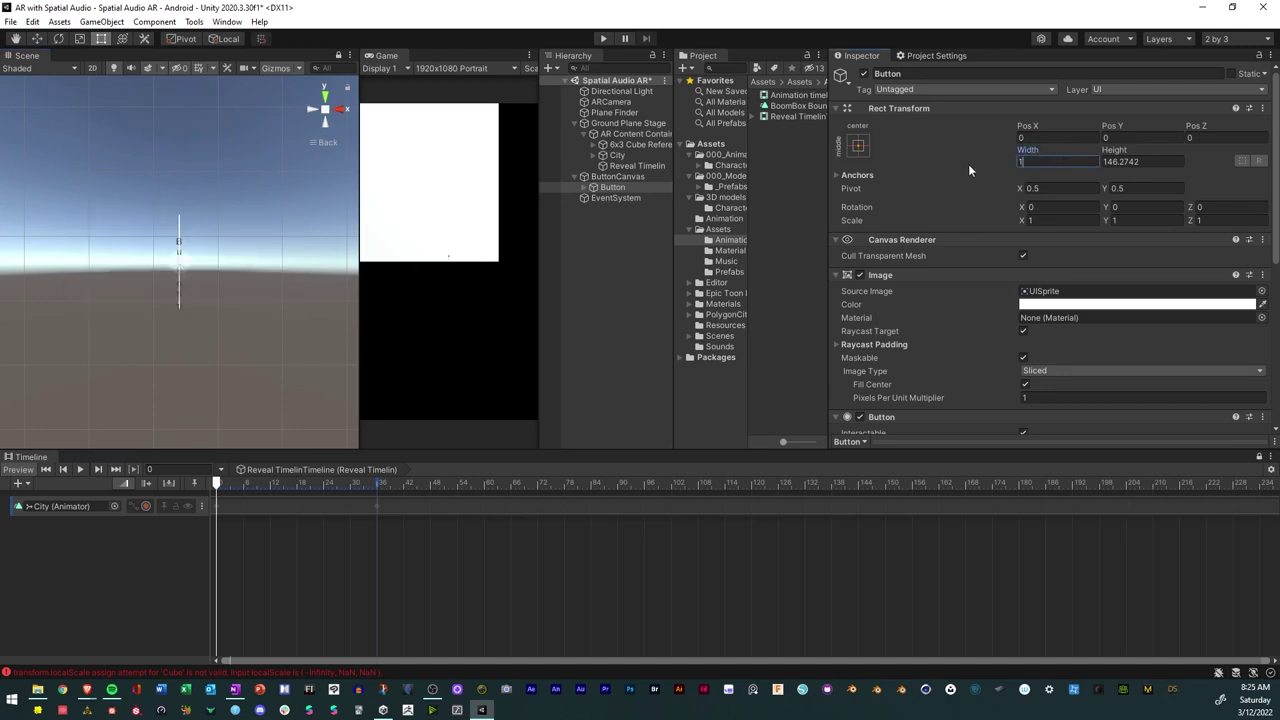
{"action": "left_click", "coordinate": [1172, 160]}
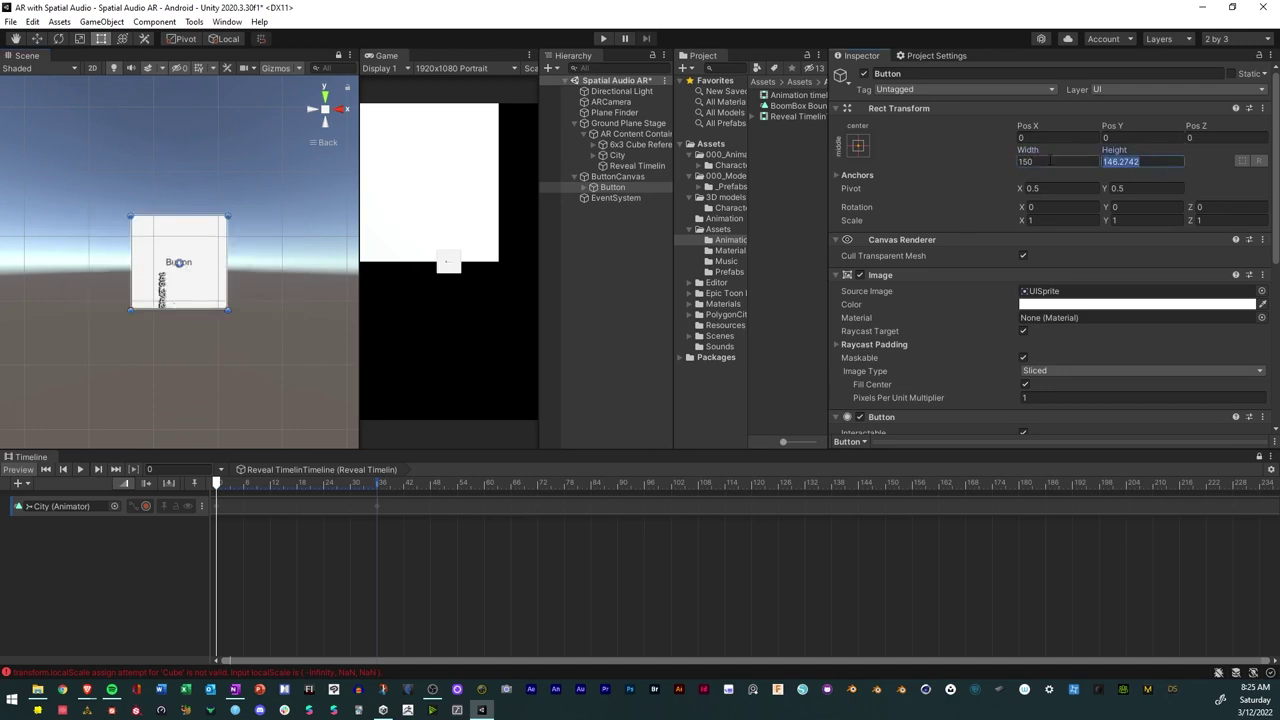
{"action": "type", "text": "150"}
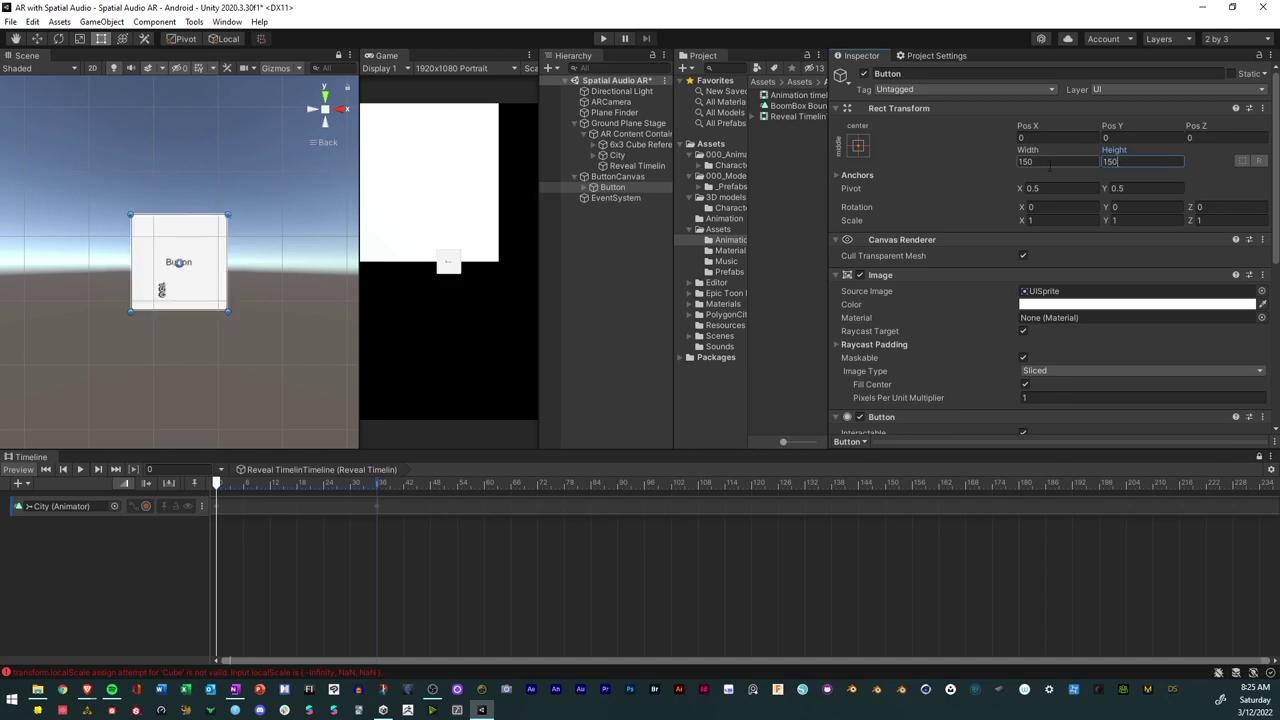
{"action": "left_click", "coordinate": [1030, 162]}
{"action": "type", "text": "350"}
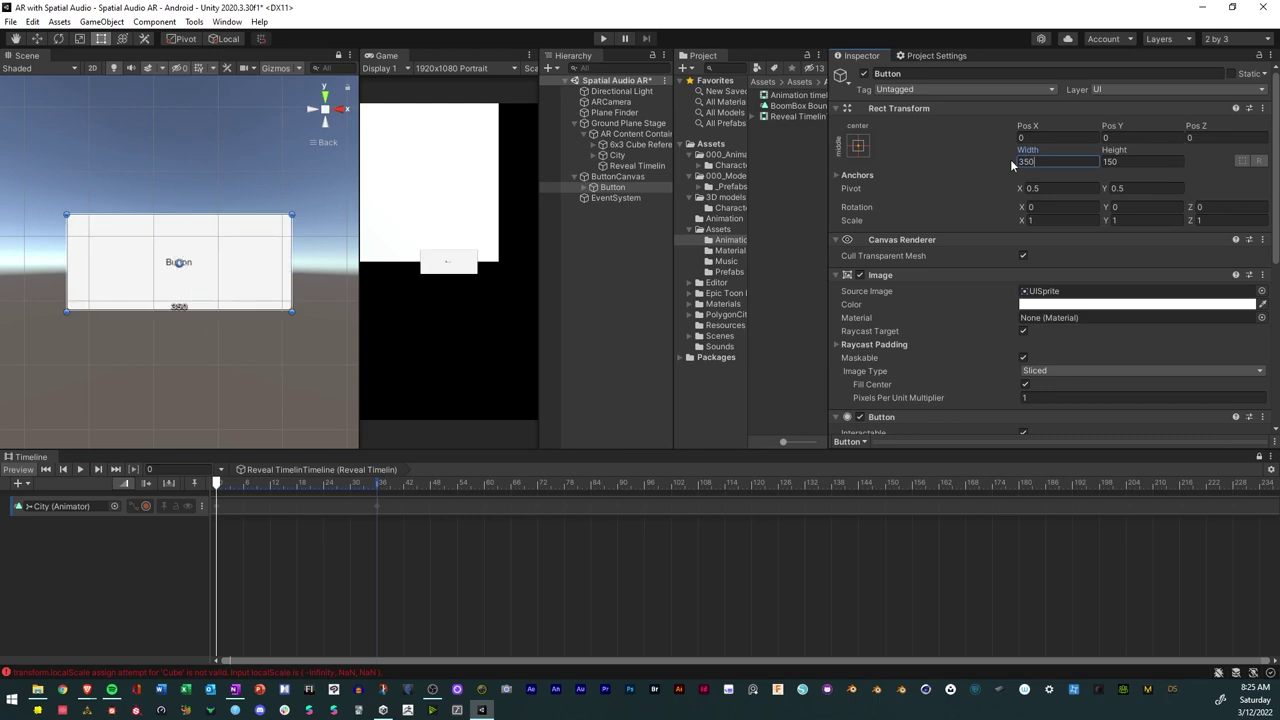
{"action": "scroll", "coordinate": [208, 238], "scroll_direction": "down", "scroll_amount": 3}
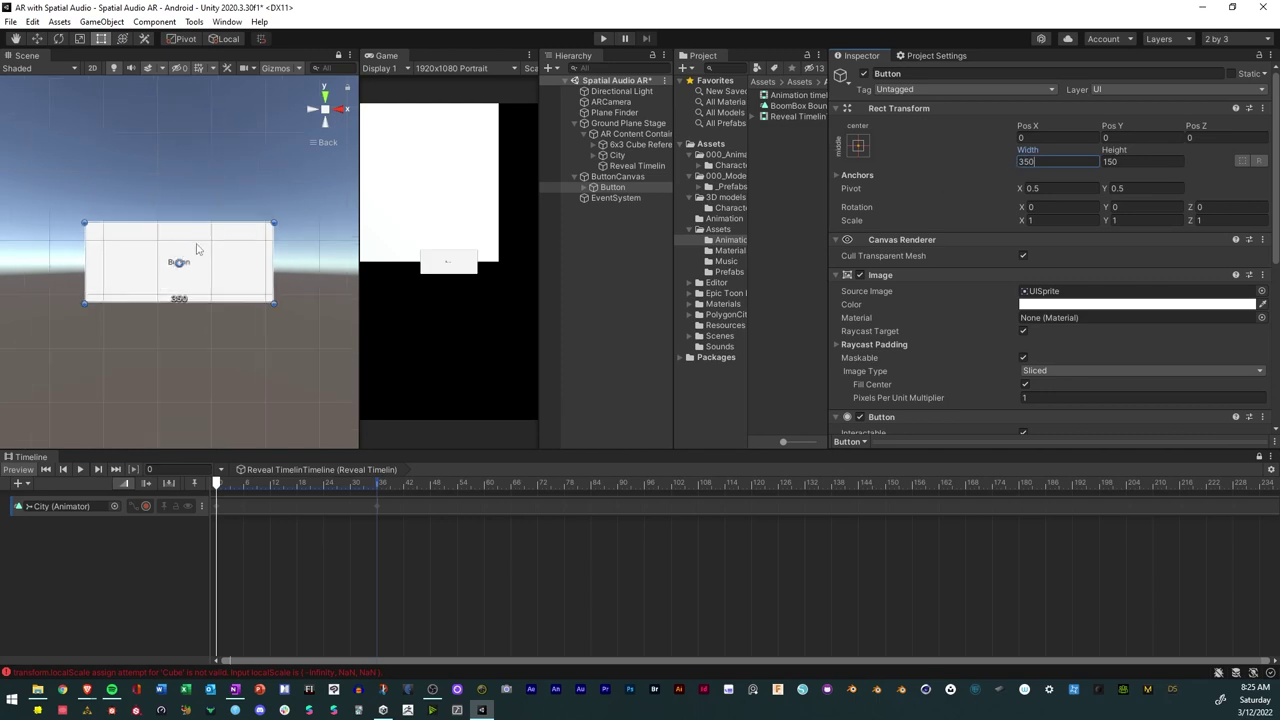
Anchor the button to bottom-center using the Alt anchor preset, setting its position too.
{"action": "left_click", "coordinate": [857, 146]}
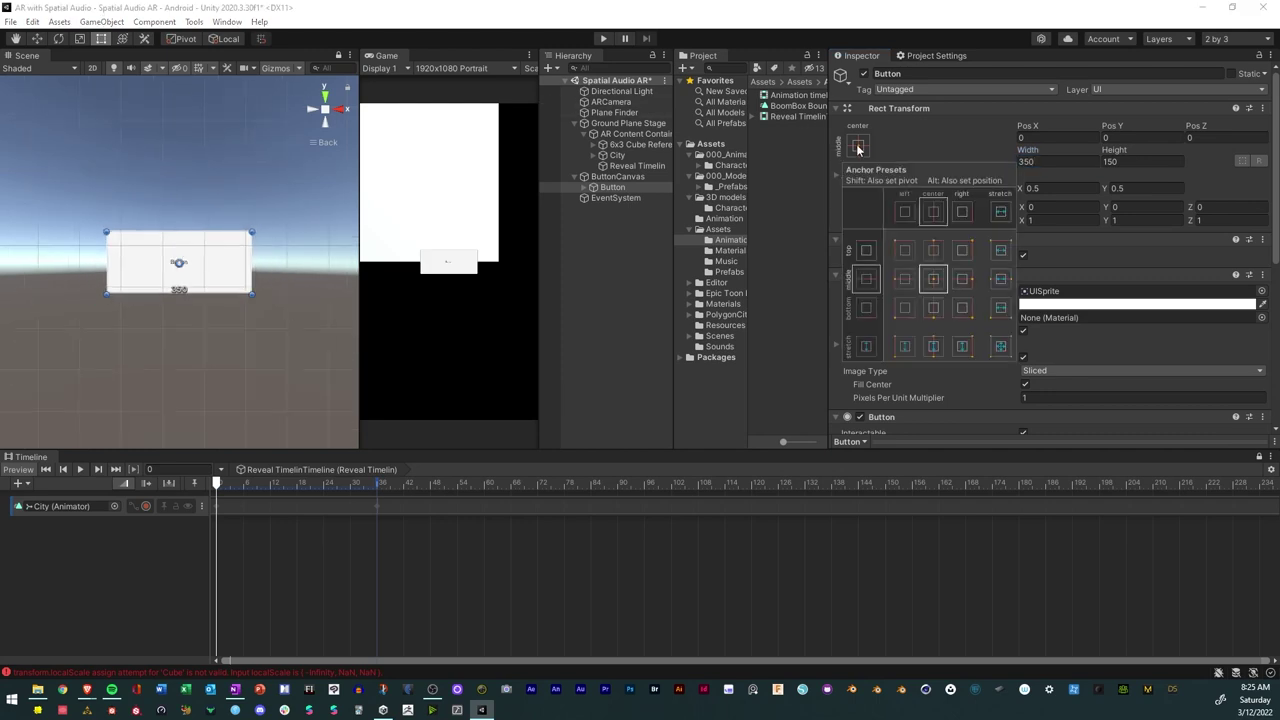
{"action": "key", "text": "alt"}
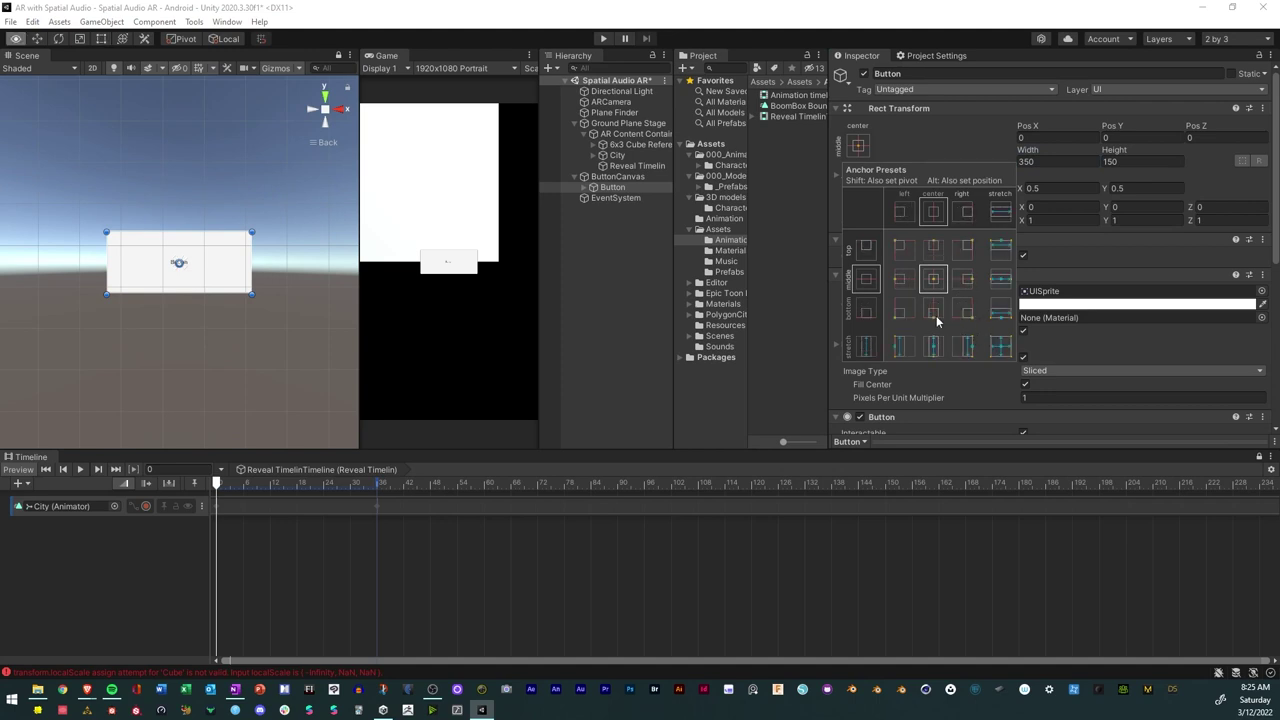
{"action": "left_click", "coordinate": [933, 312]}
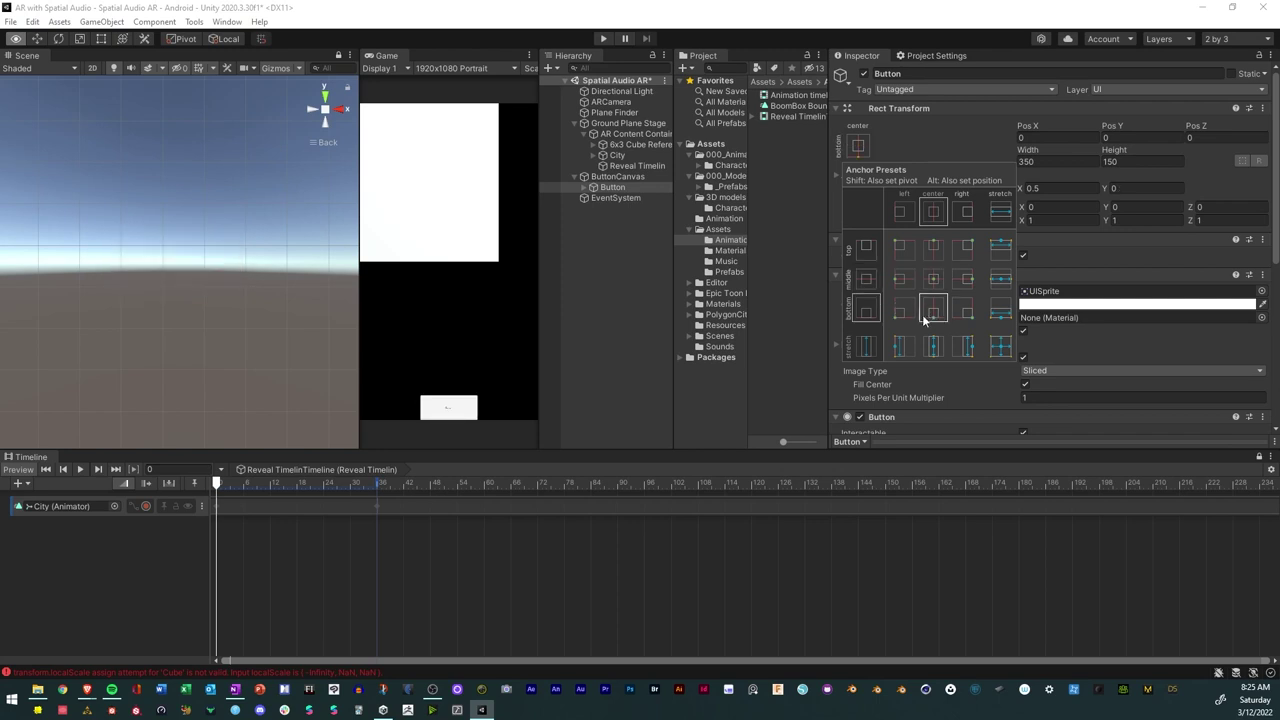
{"action": "key", "text": "shift"}
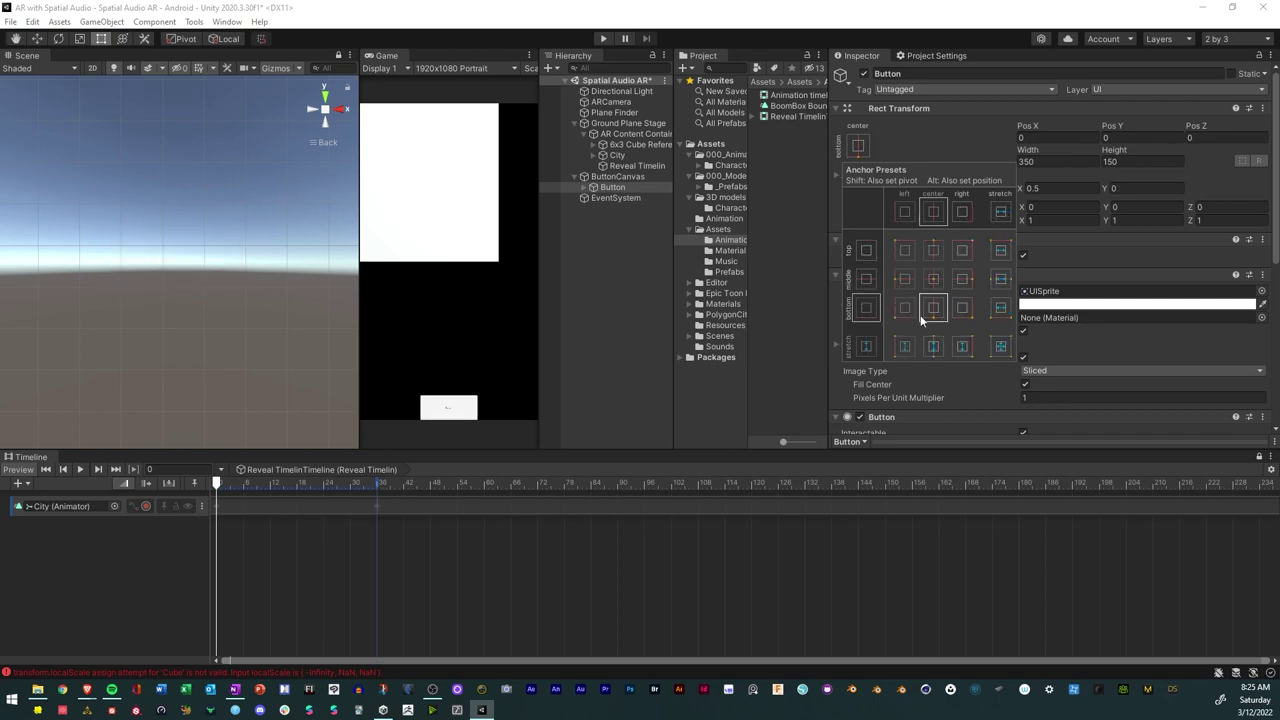
{"action": "left_click", "coordinate": [38, 40]}
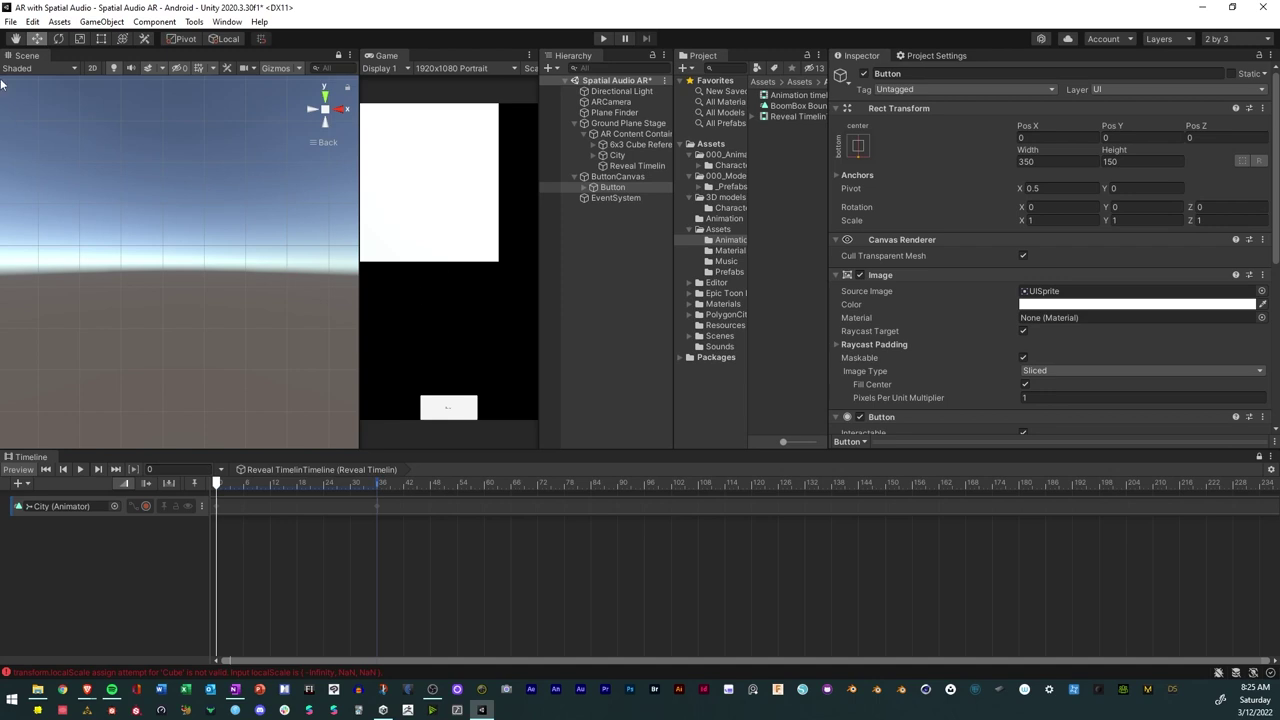
Set the button's Rect Transform Pos X to -250.
{"action": "left_click", "coordinate": [613, 188]}
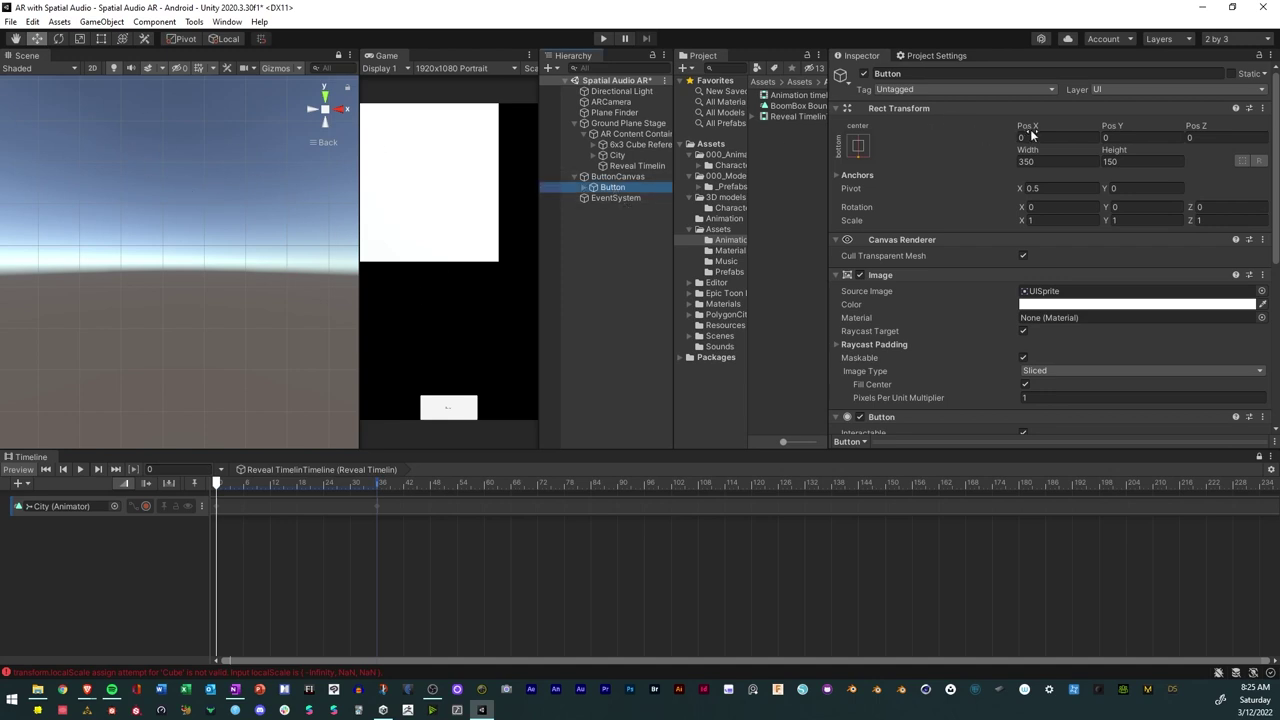
{"action": "left_click_drag", "start_coordinate": [1036, 128], "coordinate": [705, 135]}
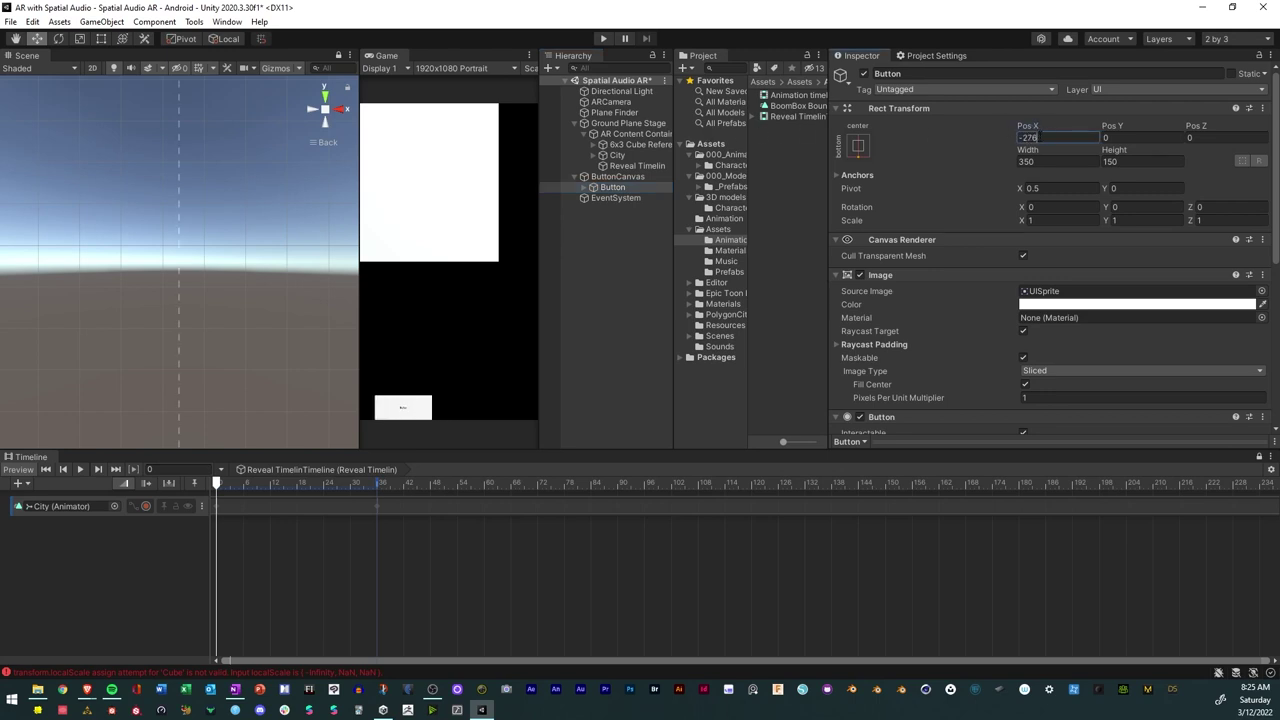
{"action": "type", "text": "-259"}
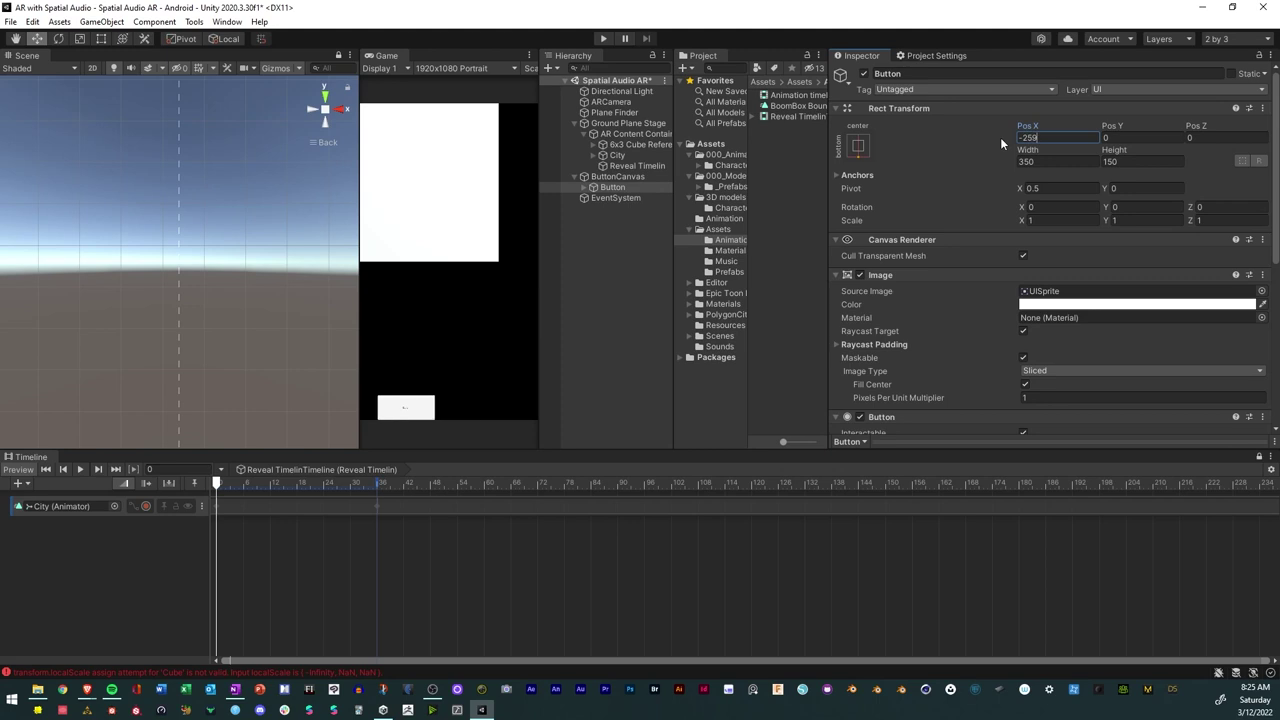
{"action": "key", "text": "BackSpace"}
{"action": "type", "text": "0"}
{"action": "left_click", "coordinate": [584, 188]}
Set the button's child Text to font size 59 reading 'Reveal'.
{"action": "left_click", "coordinate": [599, 197]}
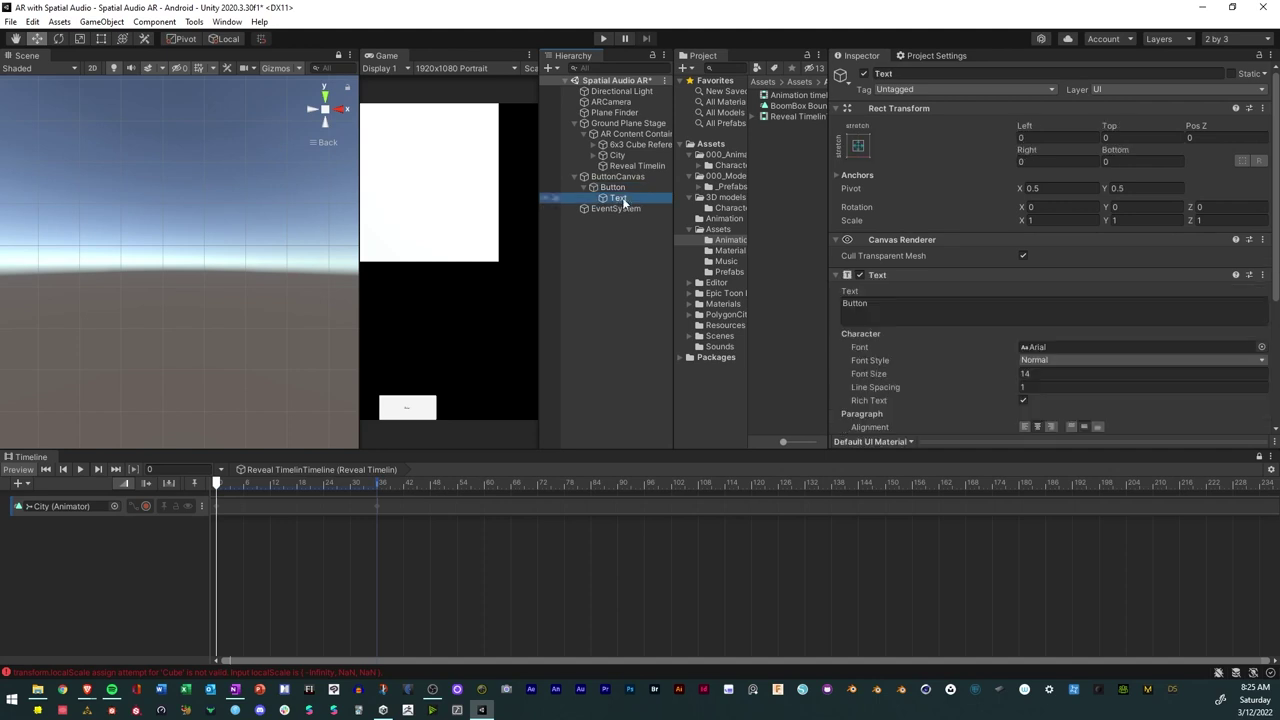
{"action": "scroll", "coordinate": [1005, 320], "scroll_direction": "down", "scroll_amount": 3}
{"action": "left_click", "coordinate": [1024, 253]}
{"action": "type", "text": "58"}
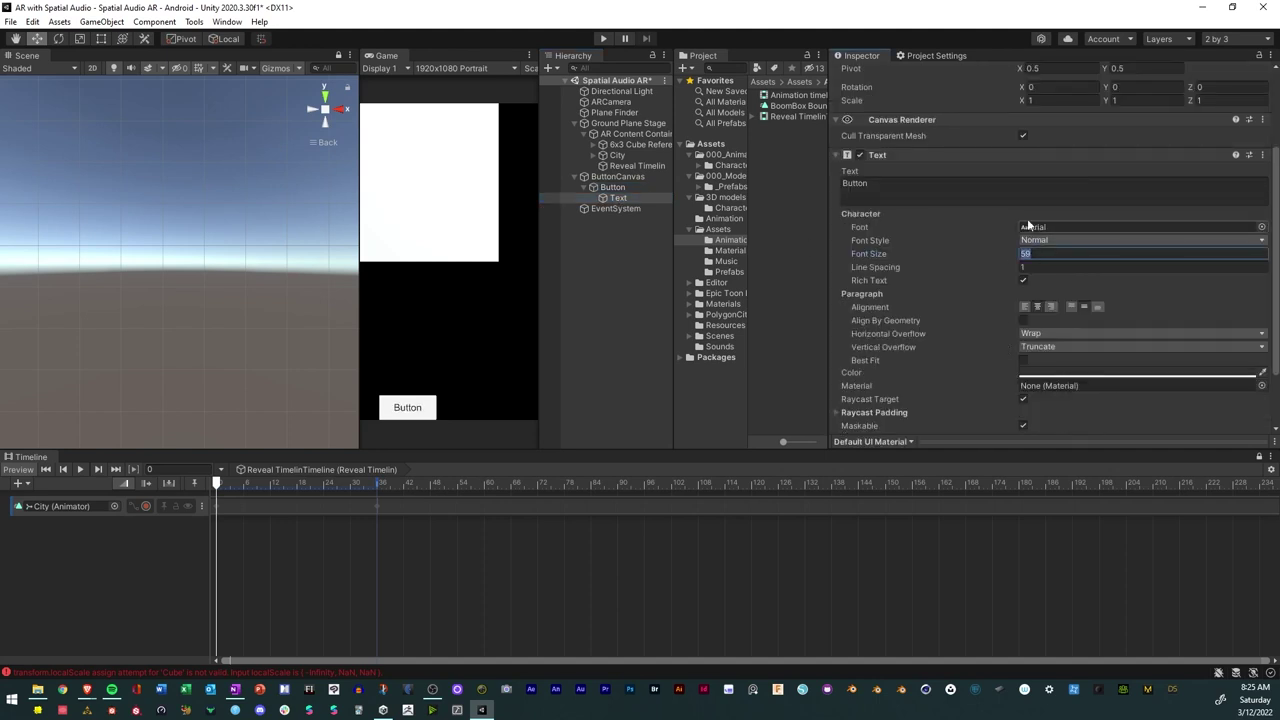
{"action": "left_click", "coordinate": [926, 189]}
{"action": "type", "text": "Reveal"}
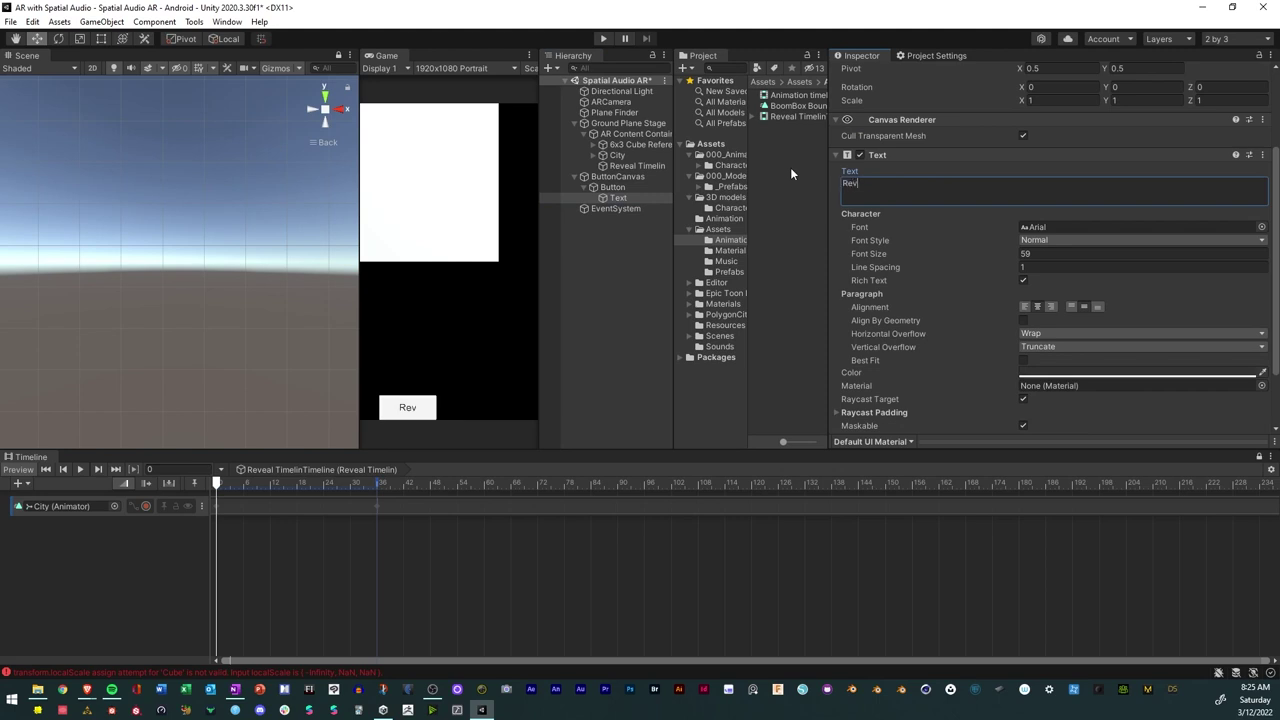
{"action": "left_click", "coordinate": [807, 227]}
Rename the Button object to RevealButton.
{"action": "left_click", "coordinate": [614, 189]}
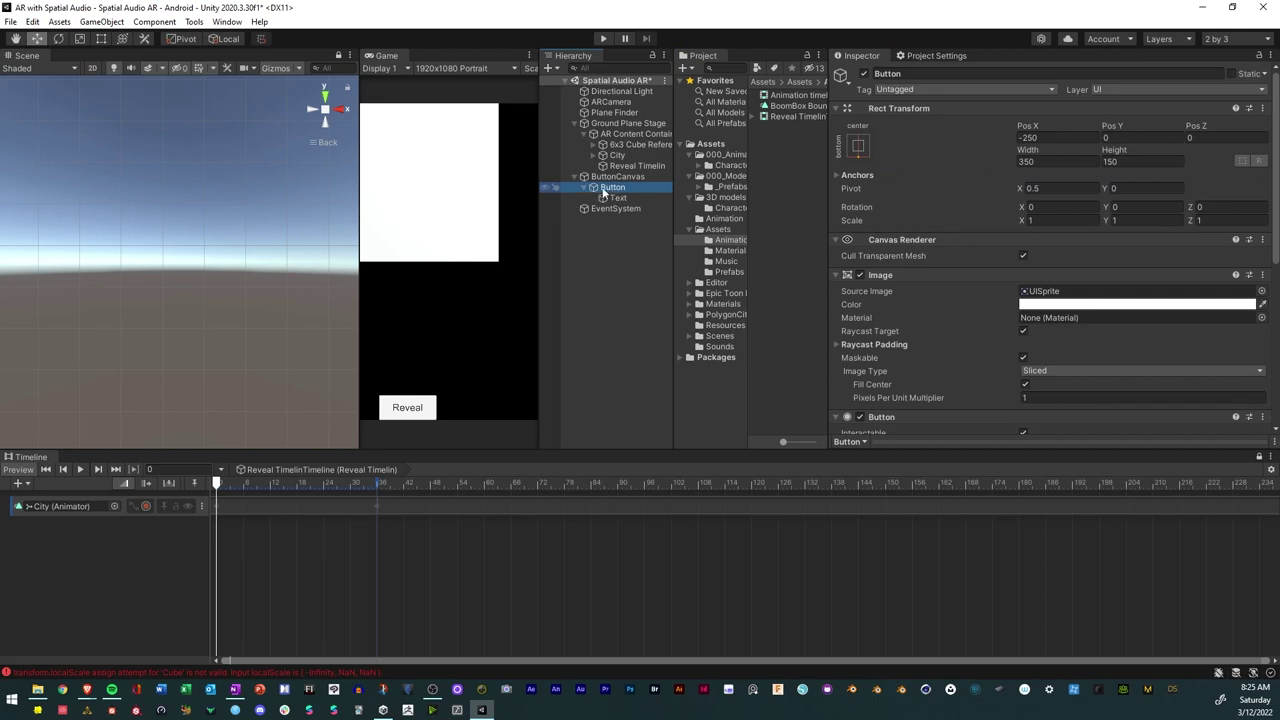
{"action": "left_click", "coordinate": [608, 188]}
{"action": "type", "text": "Reveal"}
{"action": "key", "text": "Return"}
Duplicate RevealButton, name the copy PlayButton, and change its Pos X from -250 to 250.
{"action": "left_click", "coordinate": [593, 188]}
{"action": "key", "text": "ctrl+d"}
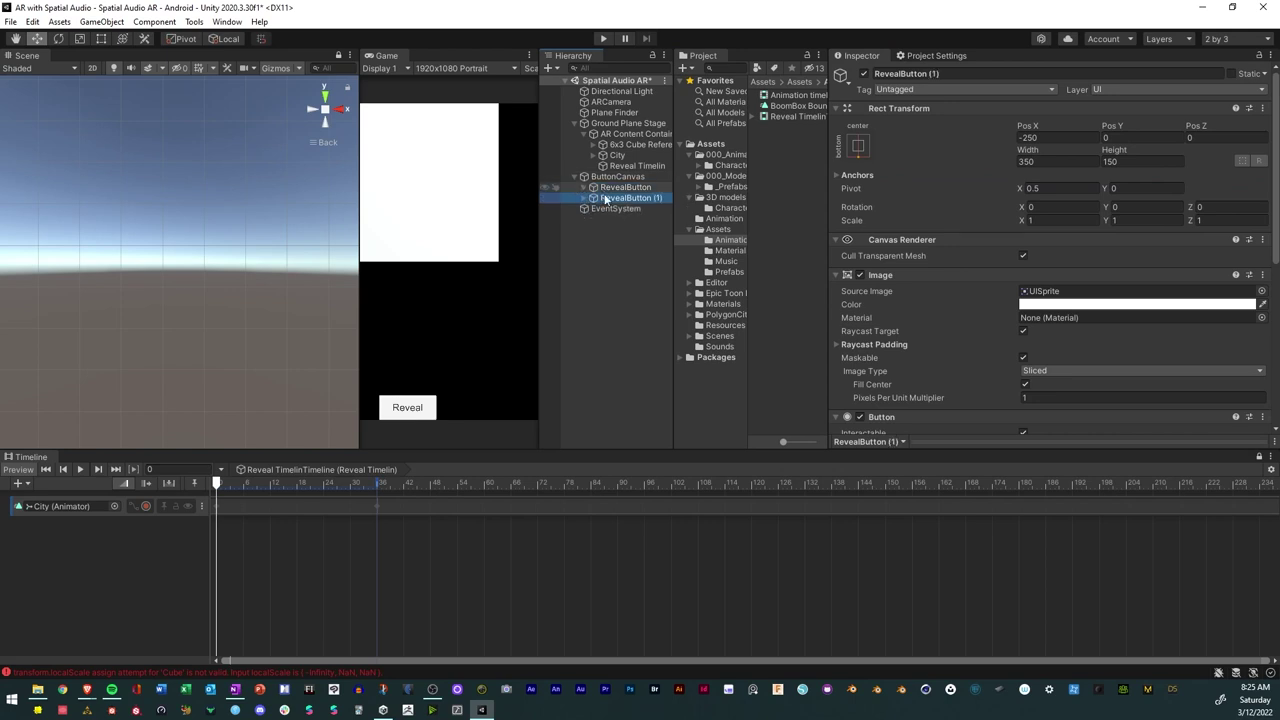
{"action": "left_click", "coordinate": [615, 199]}
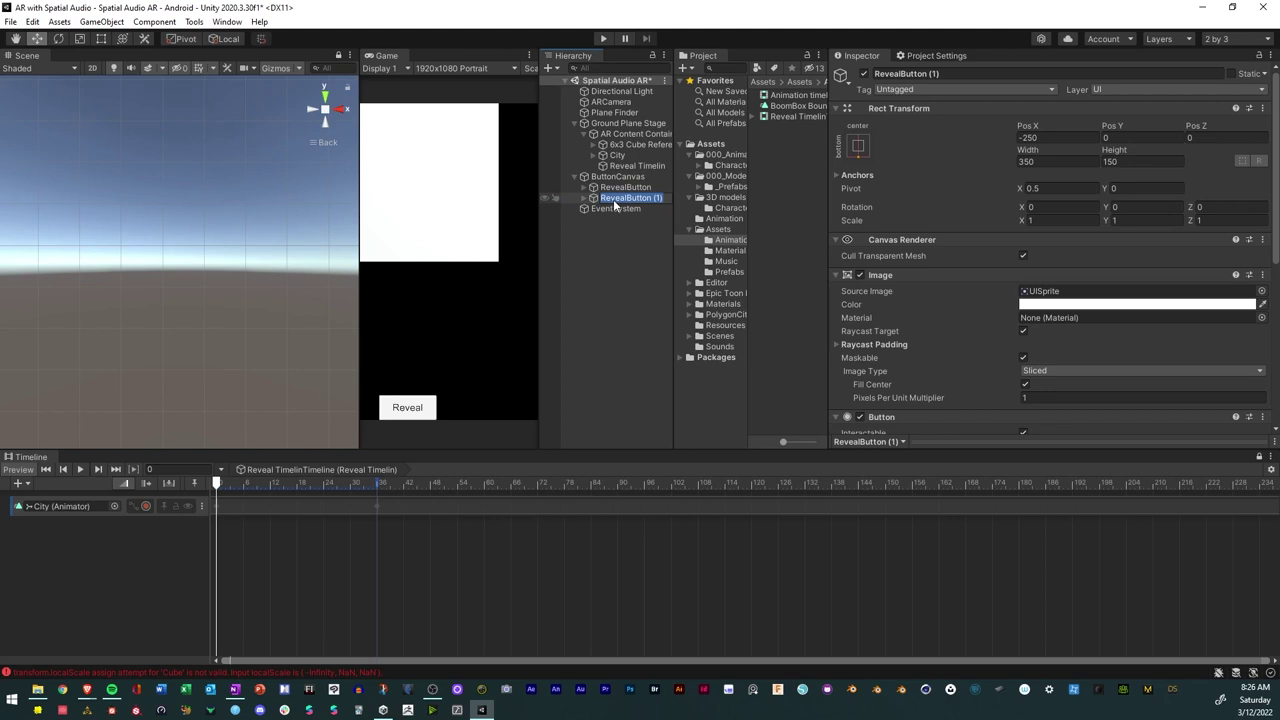
{"action": "type", "text": "PlayButton"}
{"action": "key", "text": "Return"}
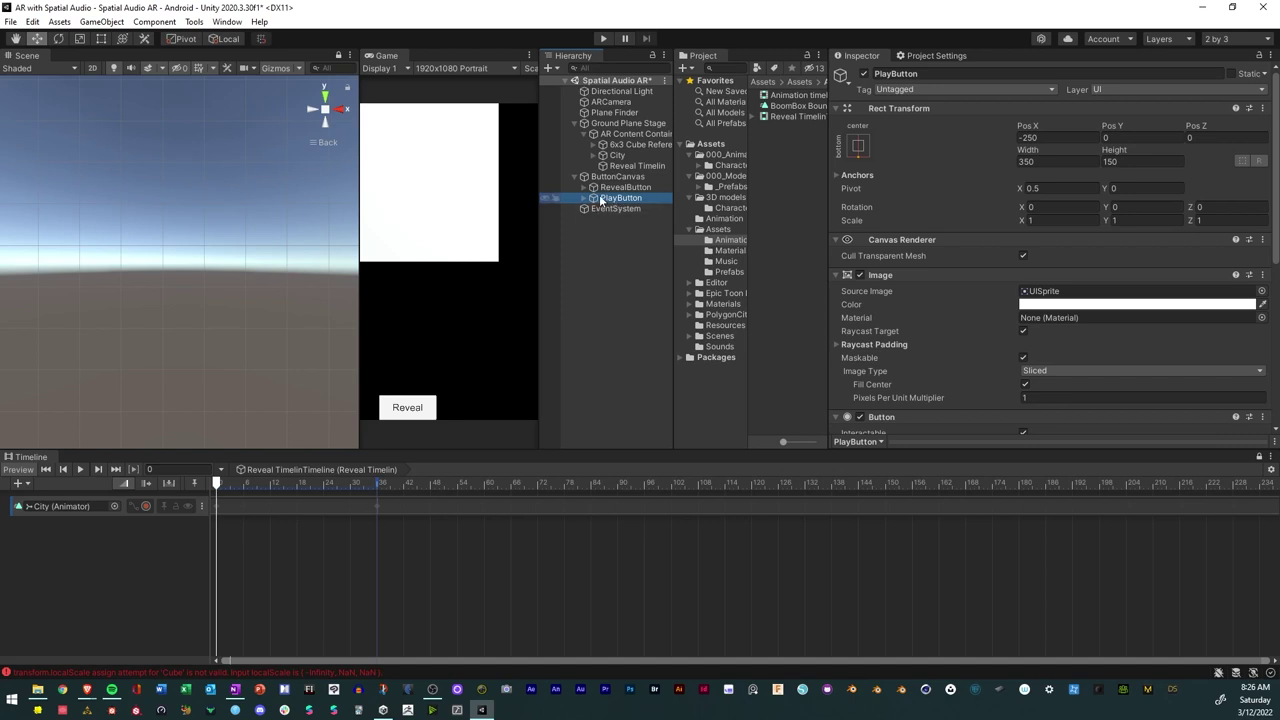
{"action": "left_click", "coordinate": [1035, 137]}
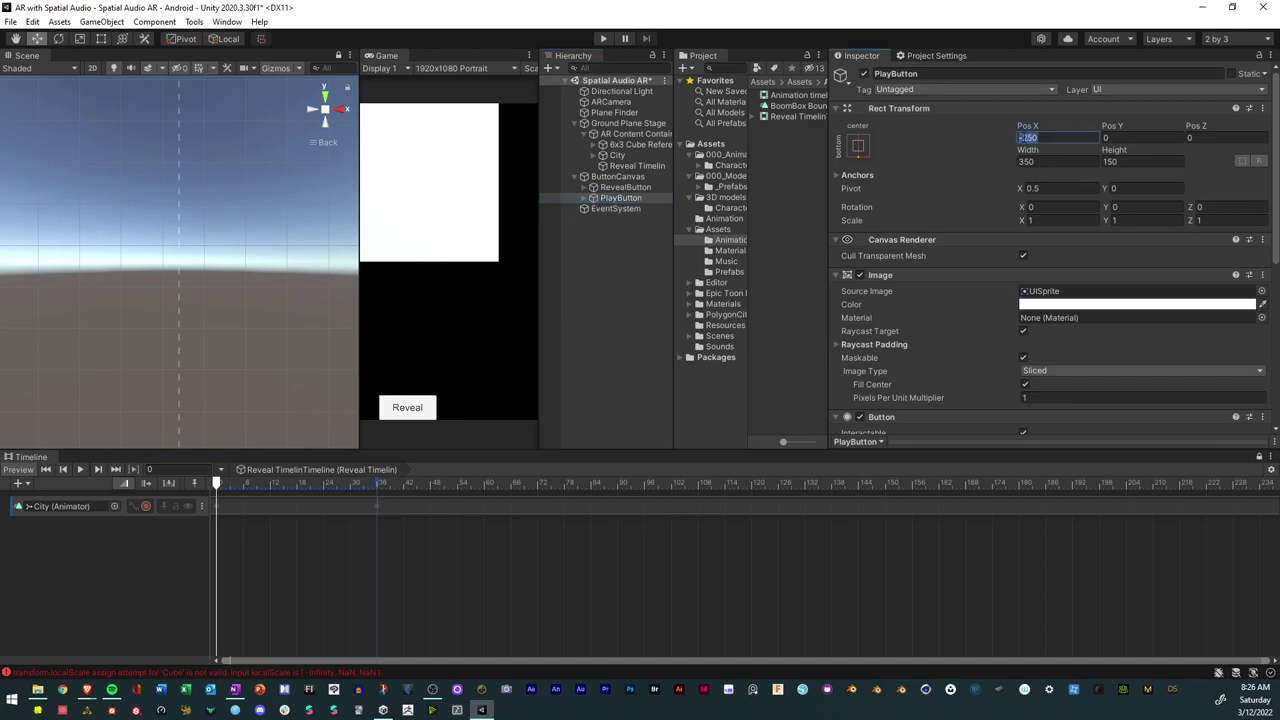
{"action": "left_click", "coordinate": [1035, 138]}
{"action": "key", "text": "BackSpace"}
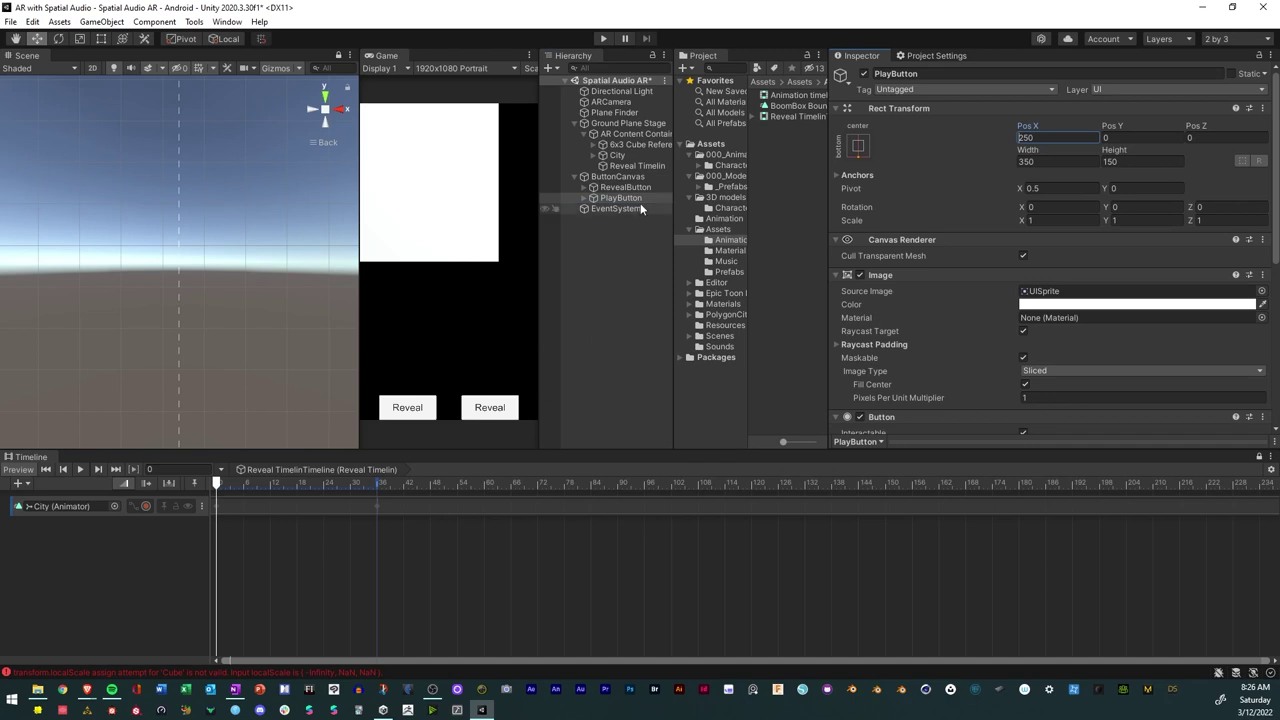
{"action": "scroll", "coordinate": [966, 273], "scroll_direction": "down", "scroll_amount": 5}
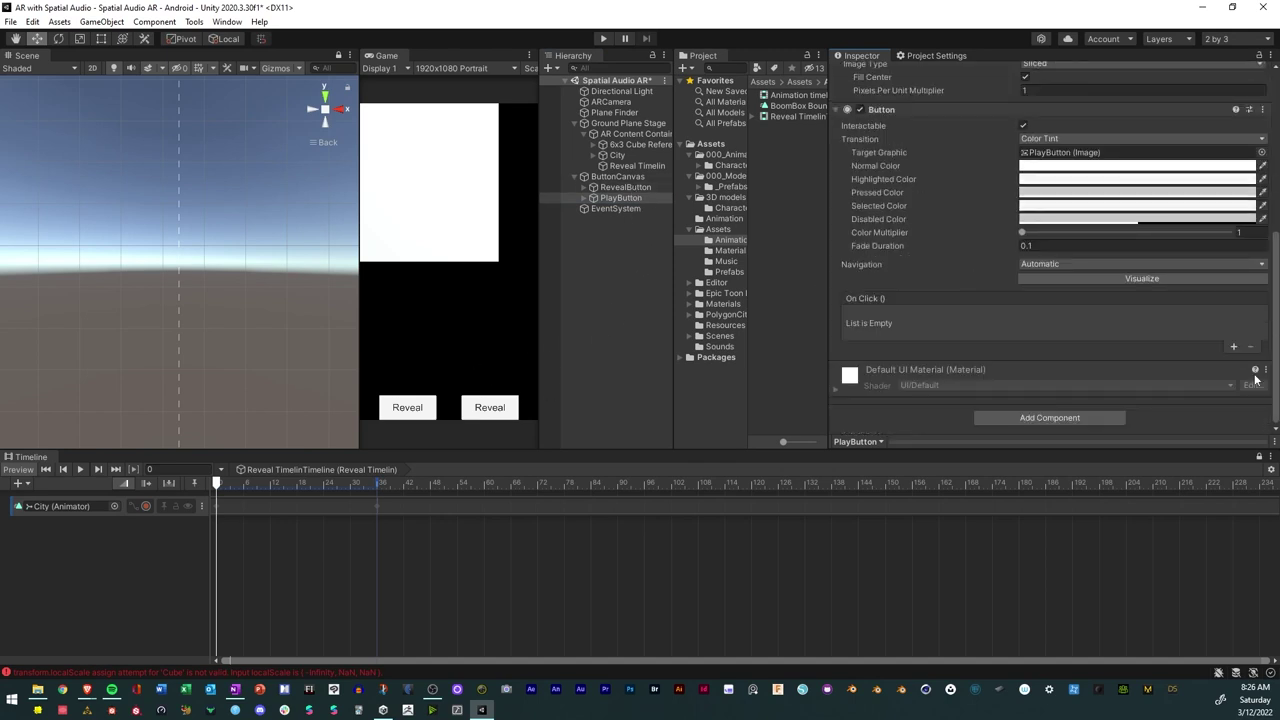
Give RevealButton an On Click entry calling PlayableDirector.Play () on Reveal Timeline.
{"action": "left_click", "coordinate": [1232, 348]}
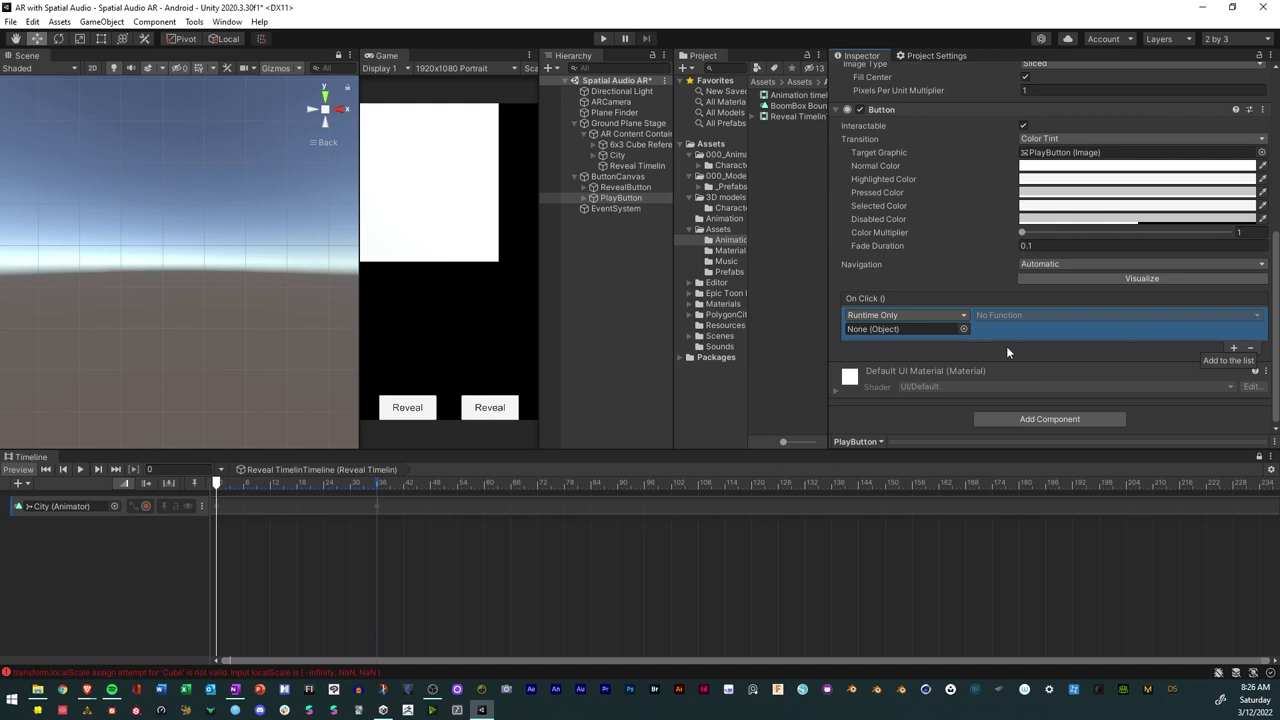
{"action": "left_click", "coordinate": [604, 187]}
{"action": "left_click", "coordinate": [1232, 347]}
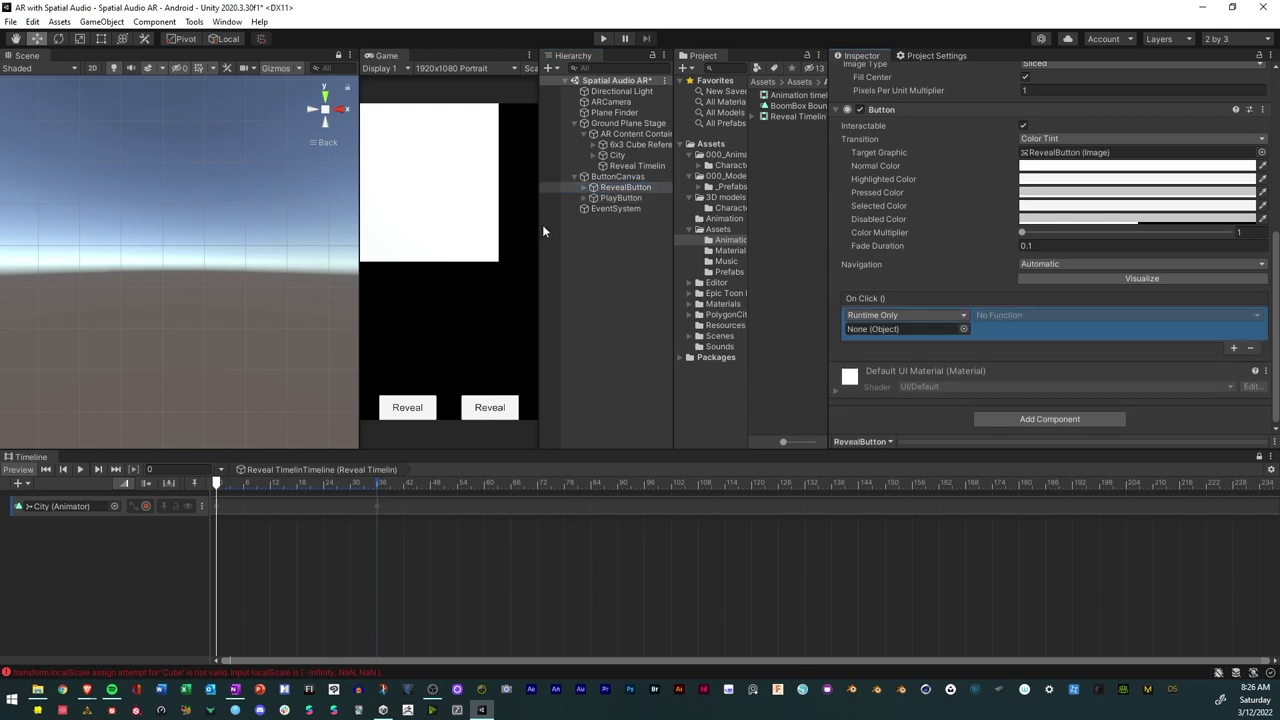
{"action": "left_click_drag", "start_coordinate": [620, 169], "coordinate": [877, 329]}
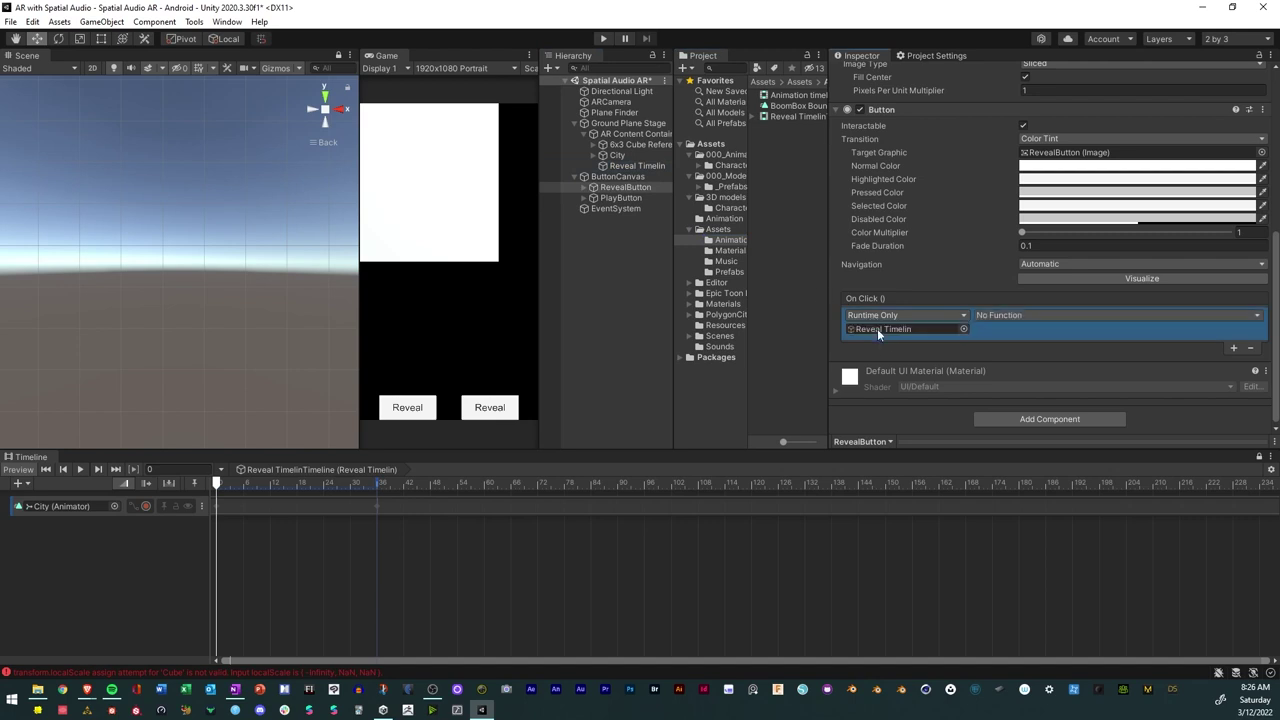
{"action": "left_click", "coordinate": [1008, 315]}
{"action": "mouse_move", "coordinate": [1030, 379]}
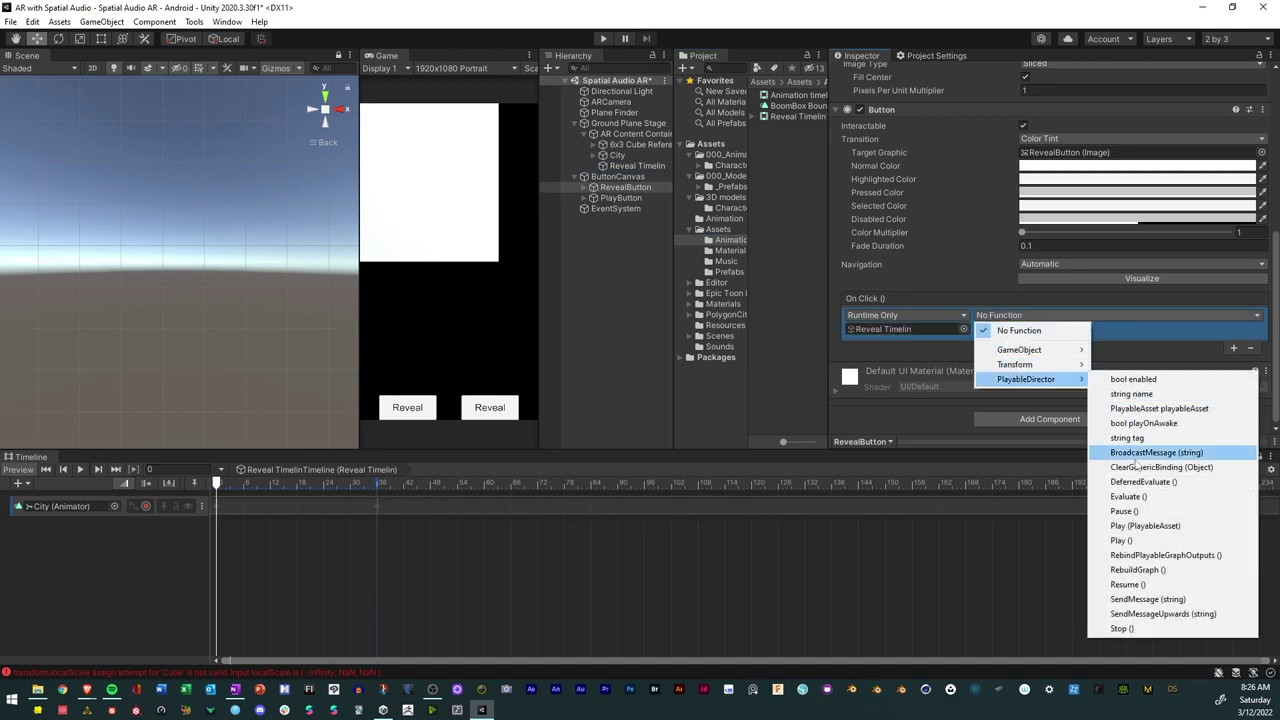
{"action": "left_click", "coordinate": [1120, 540]}
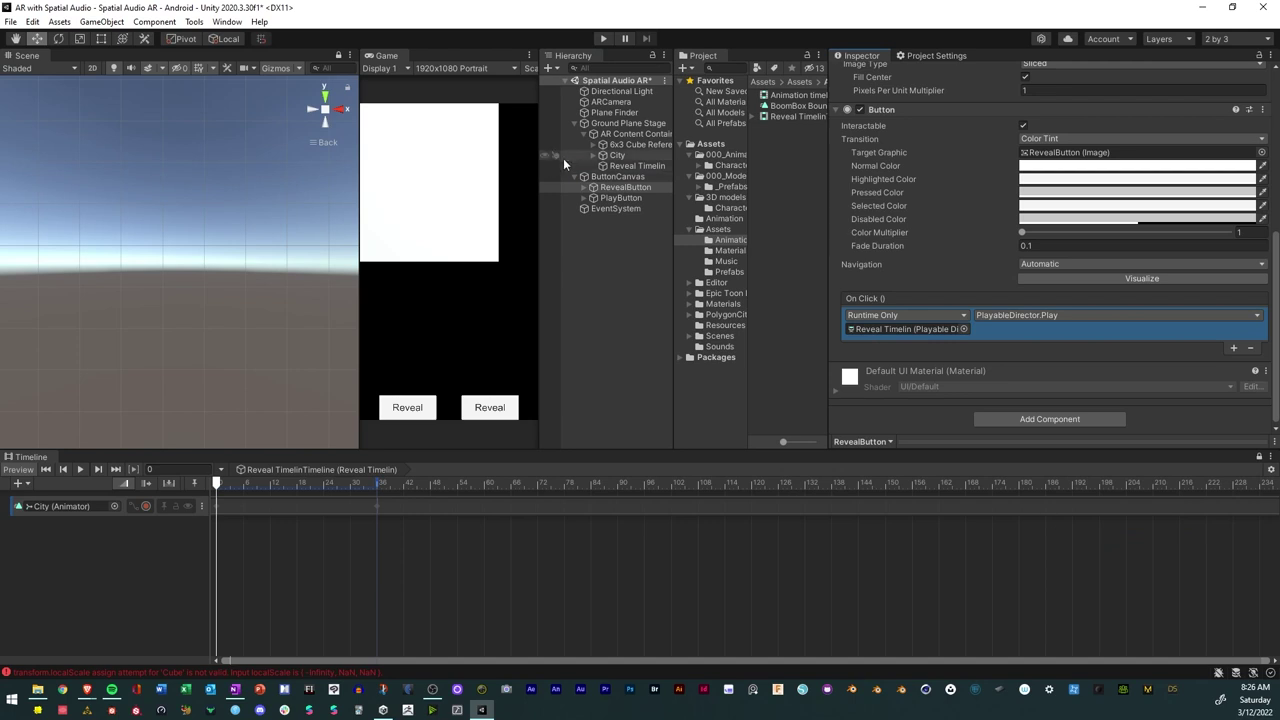
{"action": "left_click", "coordinate": [620, 166]}
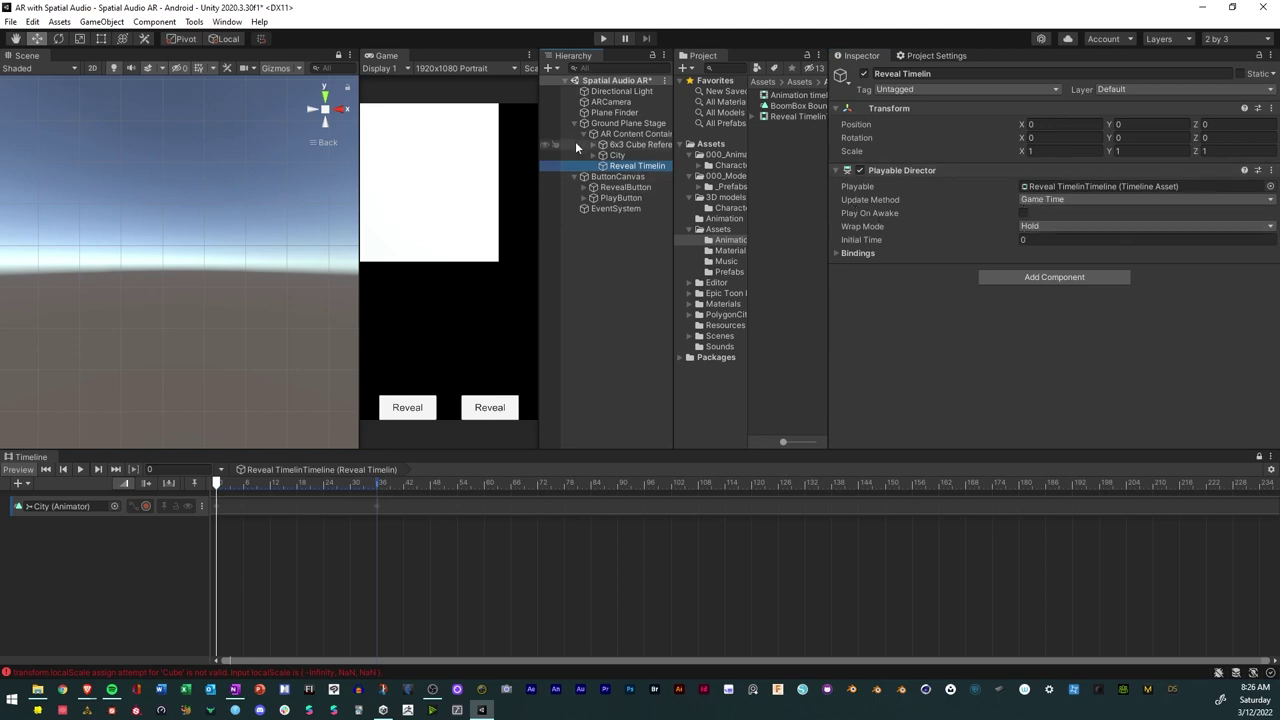
Turn off Play On Awake on the Animation timeline under City.
{"action": "left_click", "coordinate": [620, 197]}
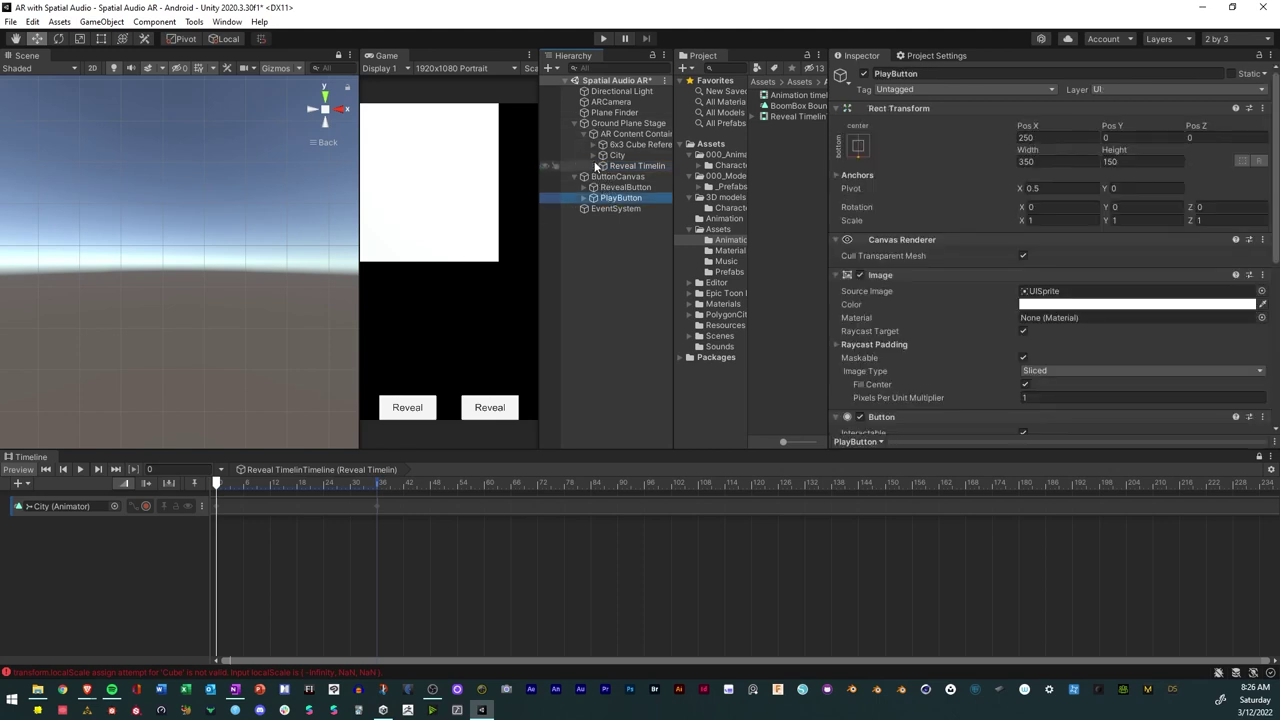
{"action": "left_click", "coordinate": [603, 155]}
{"action": "left_click", "coordinate": [632, 232]}
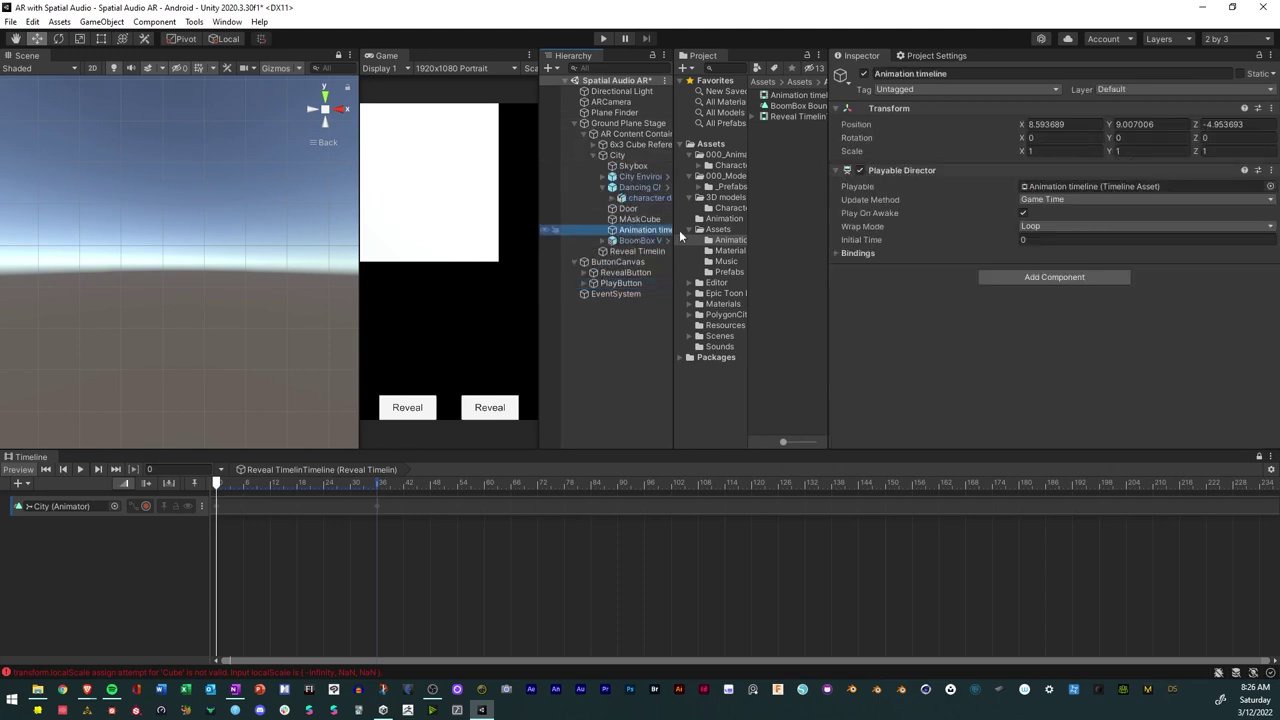
{"action": "left_click", "coordinate": [1023, 213]}
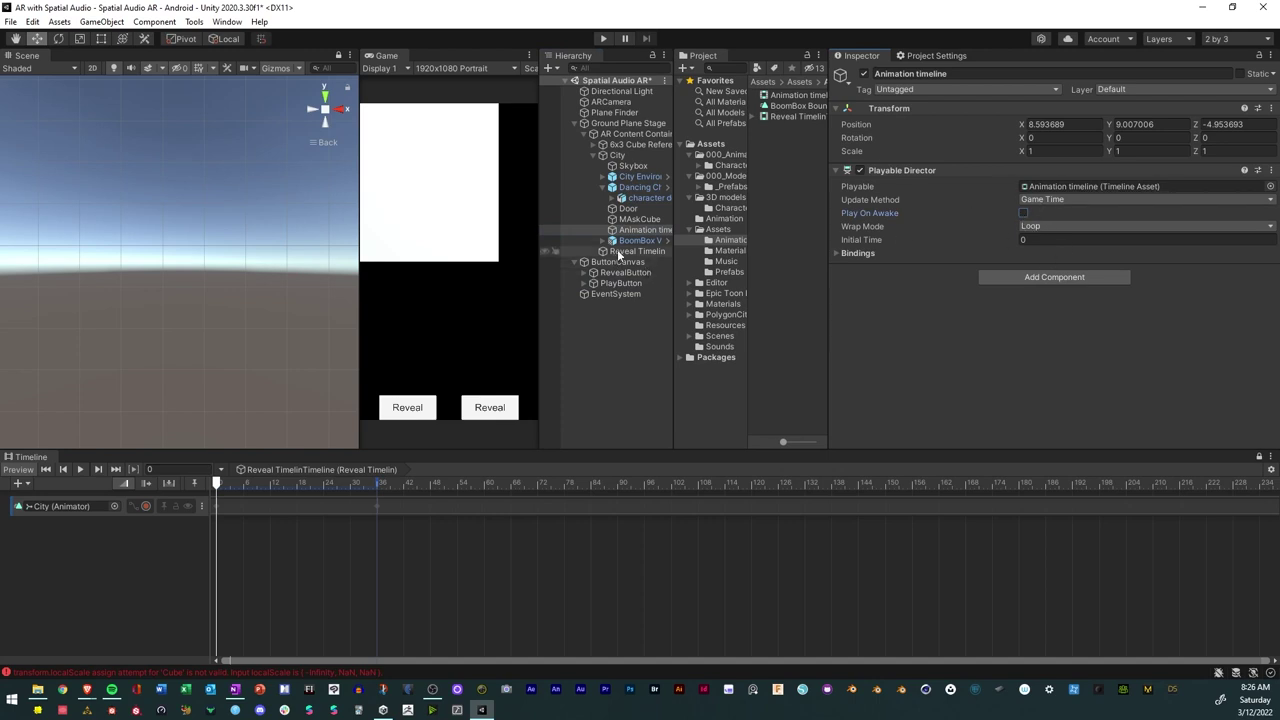
Set PlayButton's On Click to call PlayableDirector.Play () on the Animation timeline.
{"action": "left_click", "coordinate": [616, 284]}
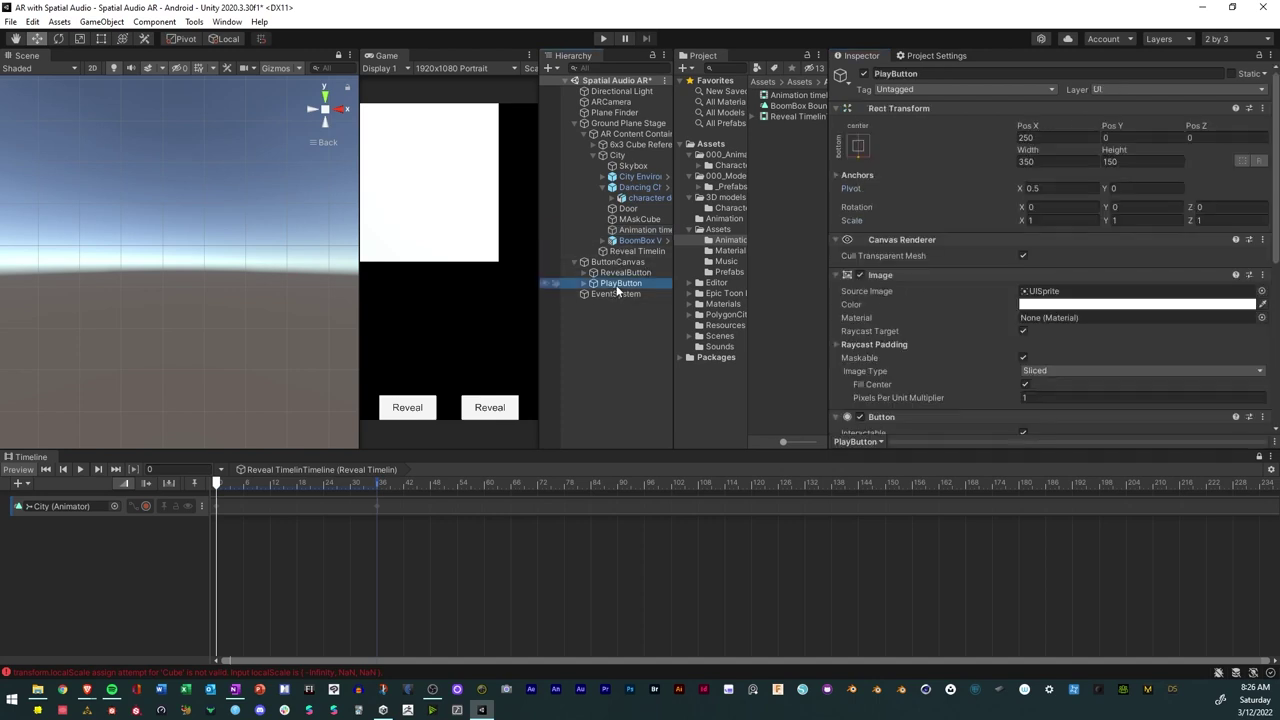
{"action": "scroll", "coordinate": [958, 290], "scroll_direction": "down", "scroll_amount": 5}
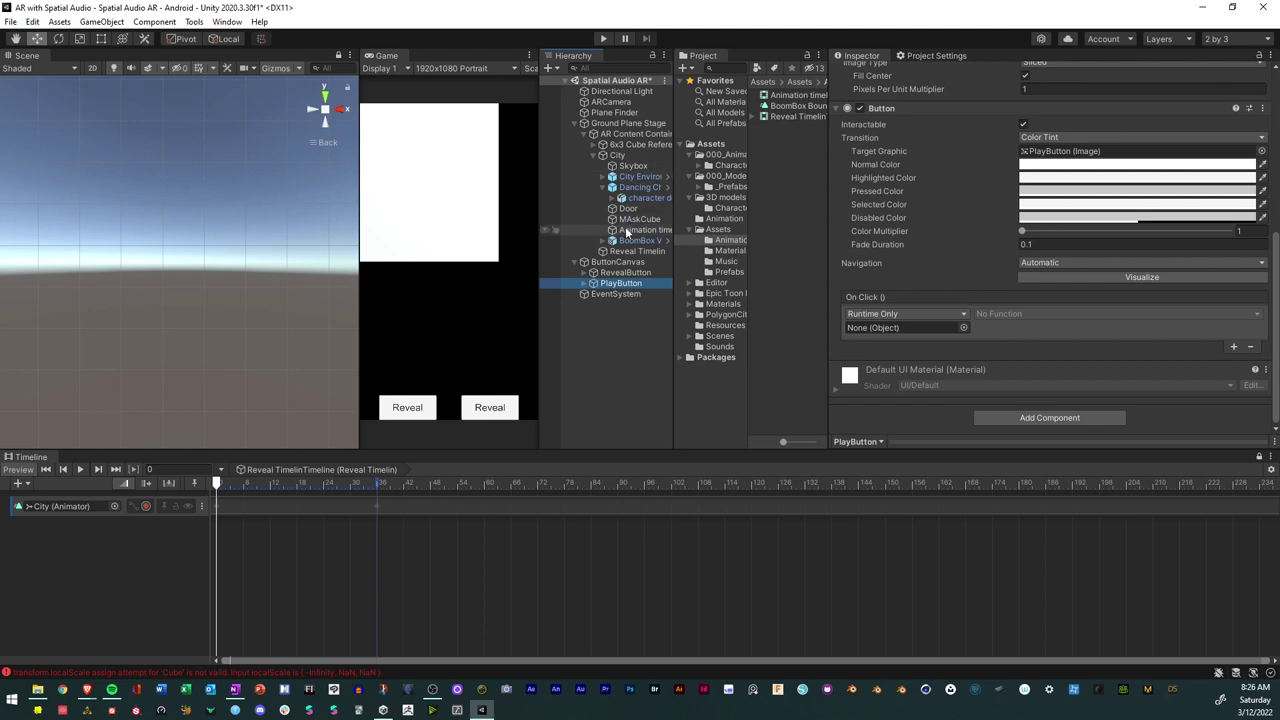
{"action": "left_click_drag", "start_coordinate": [640, 229], "coordinate": [905, 328]}
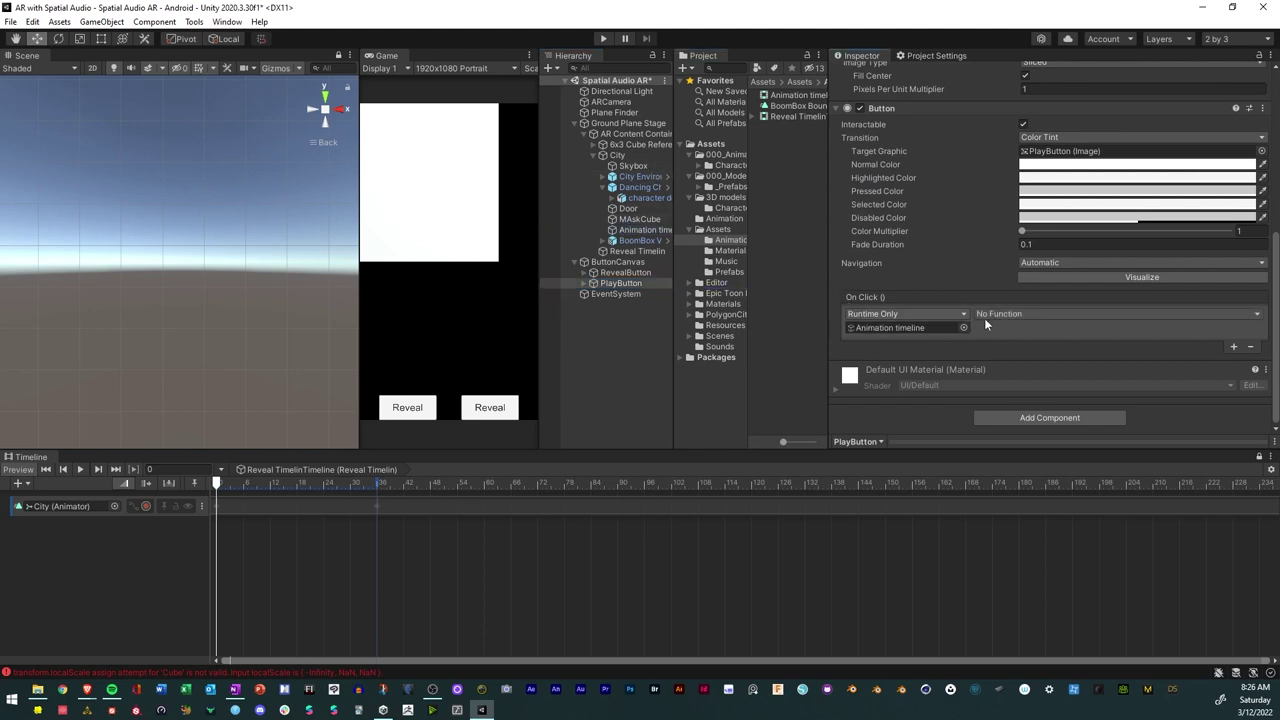
{"action": "left_click", "coordinate": [995, 314]}
{"action": "mouse_move", "coordinate": [1051, 380]}
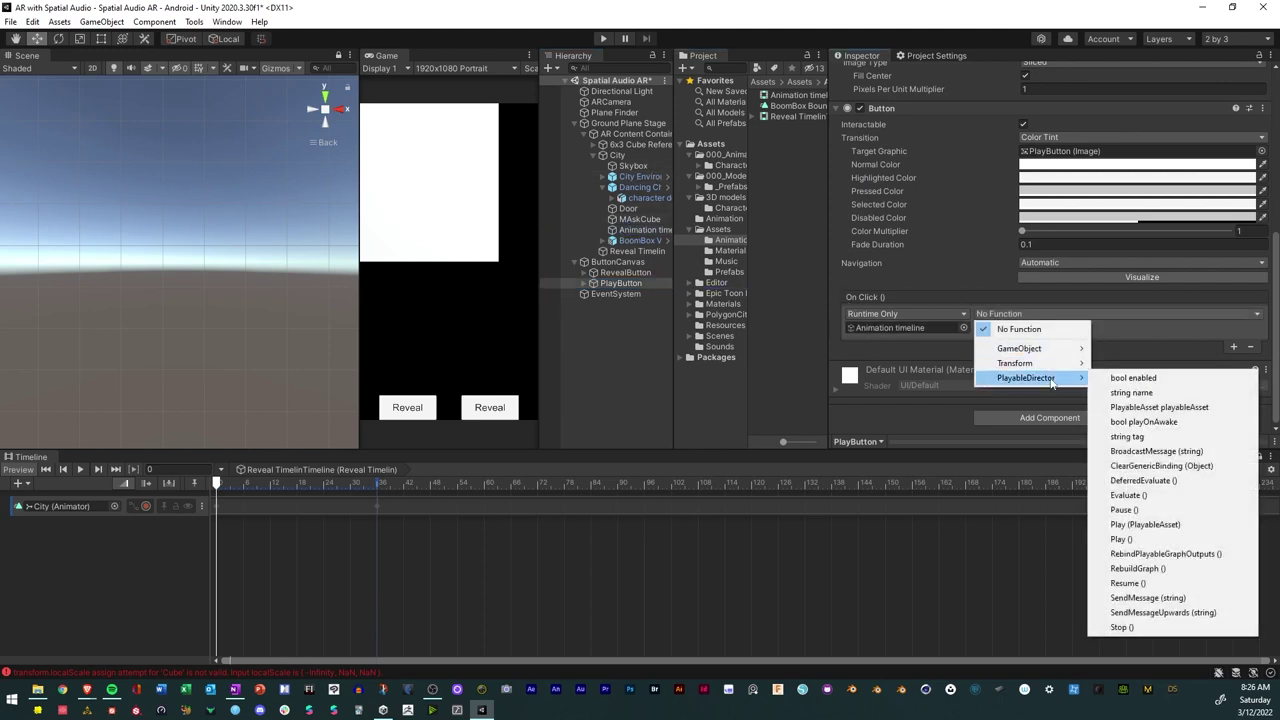
{"action": "left_click", "coordinate": [1124, 546]}
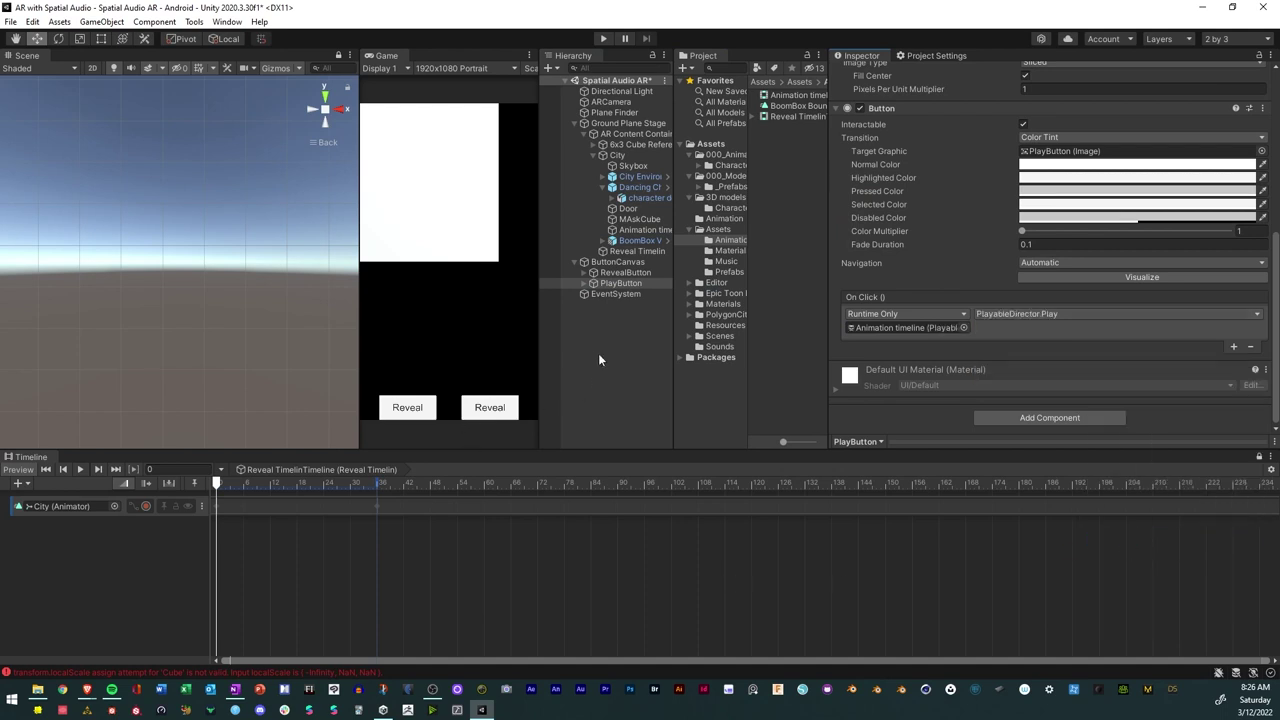
{"action": "left_click", "coordinate": [623, 273]}
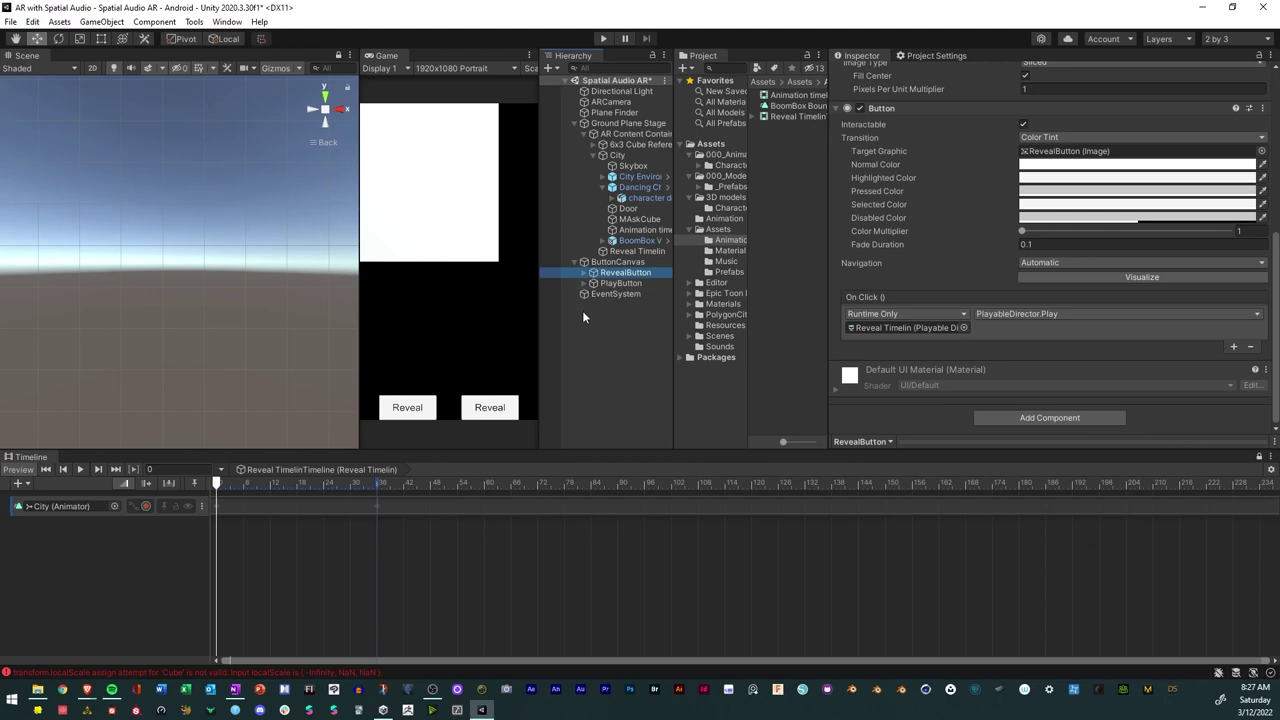
{"action": "left_click", "coordinate": [618, 284]}
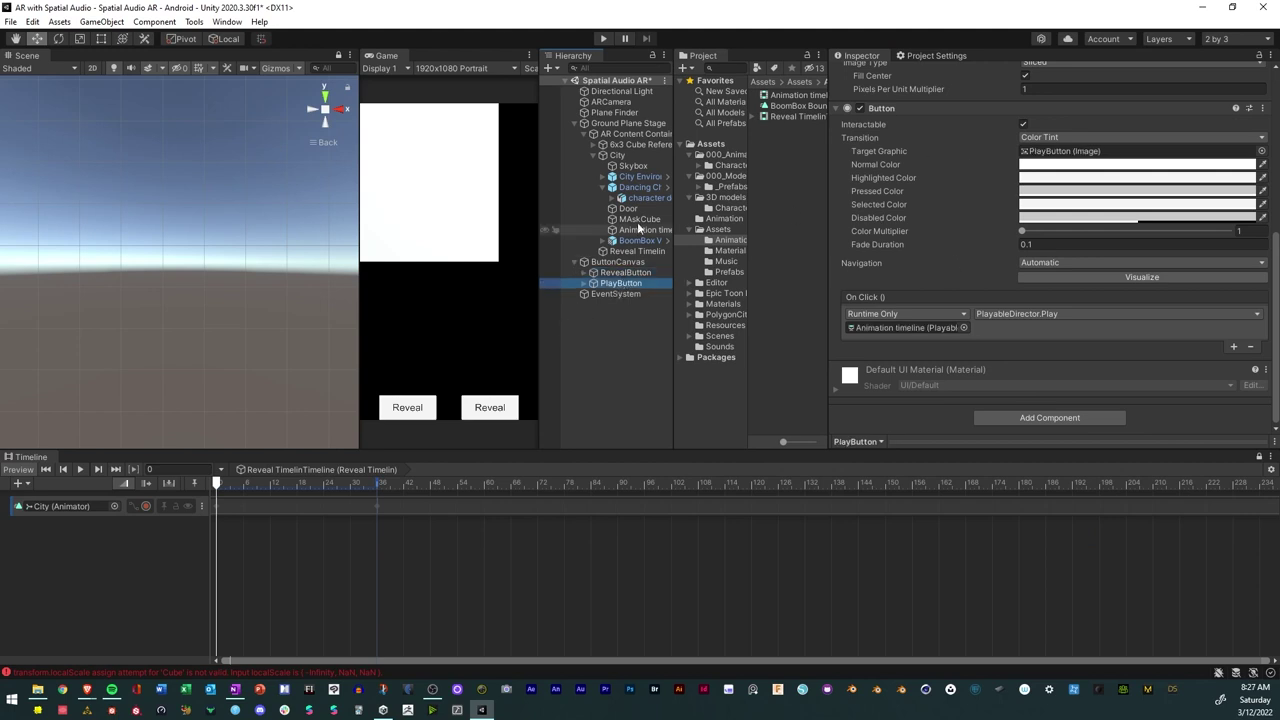
{"action": "left_click", "coordinate": [582, 288]}
Change PlayButton's label text to 'Play'.
{"action": "left_click", "coordinate": [626, 292]}
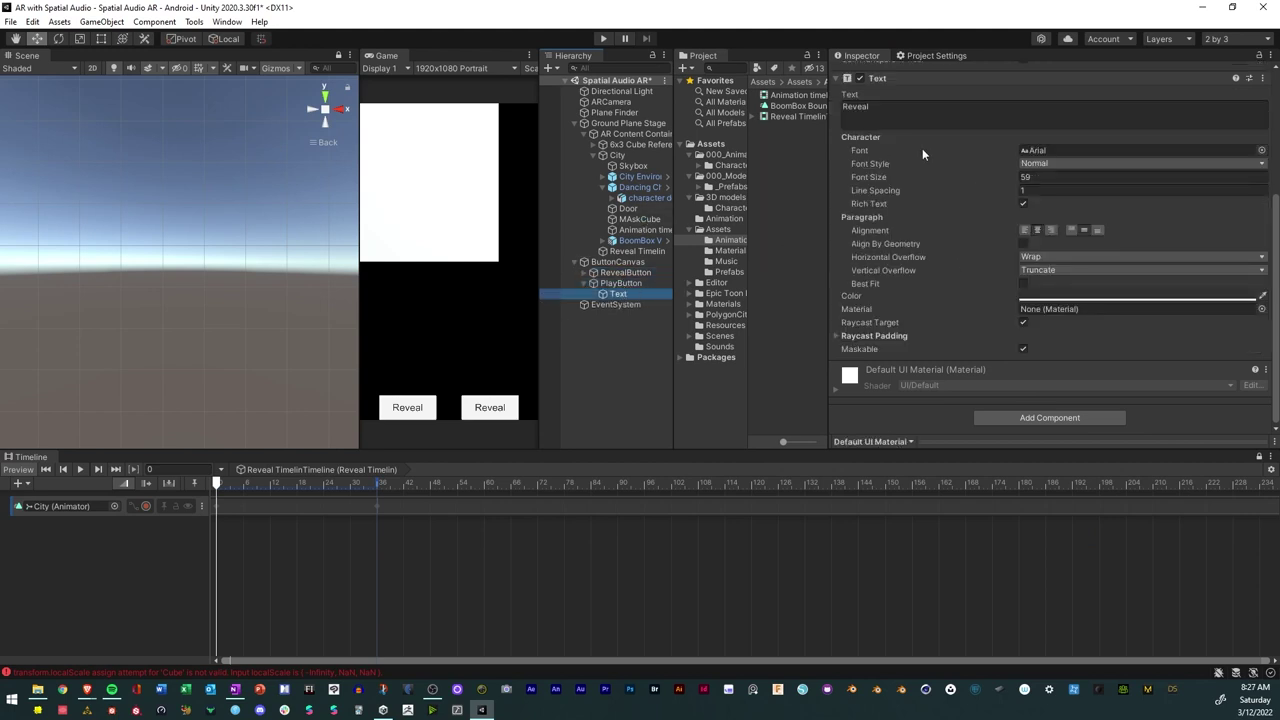
{"action": "left_click", "coordinate": [858, 106]}
{"action": "type", "text": "Play"}
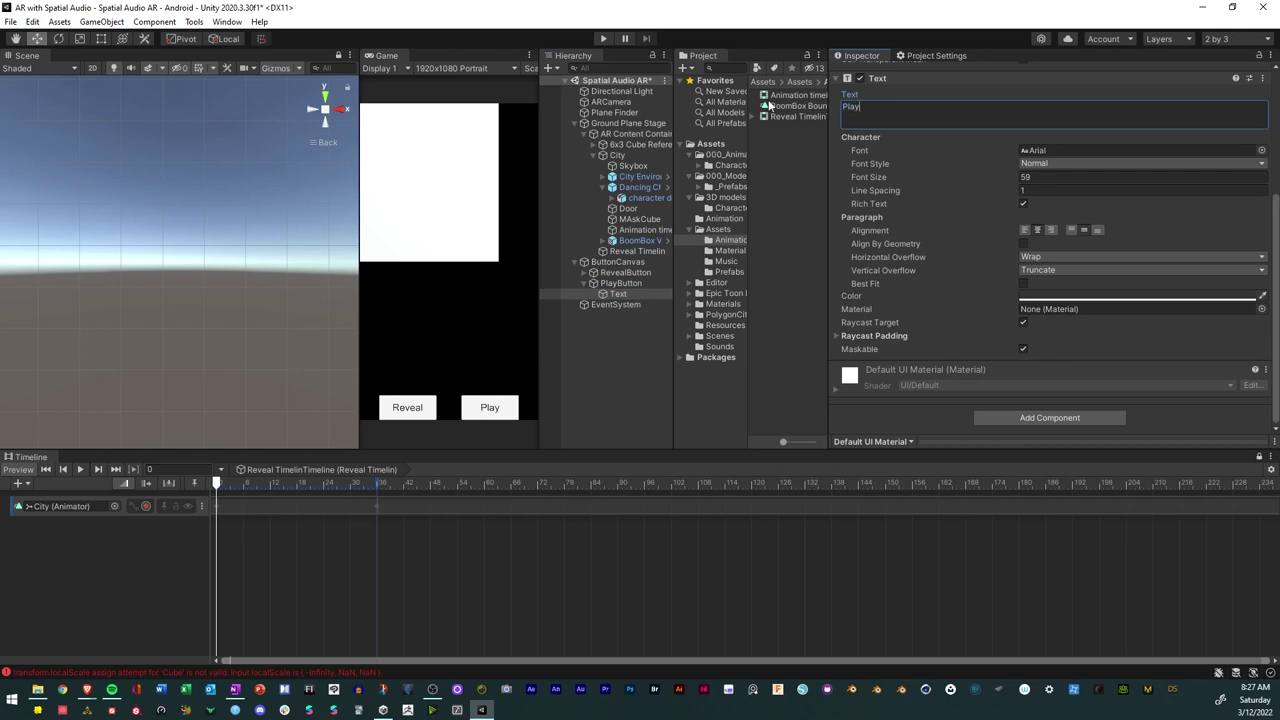
{"action": "left_click", "coordinate": [618, 324]}
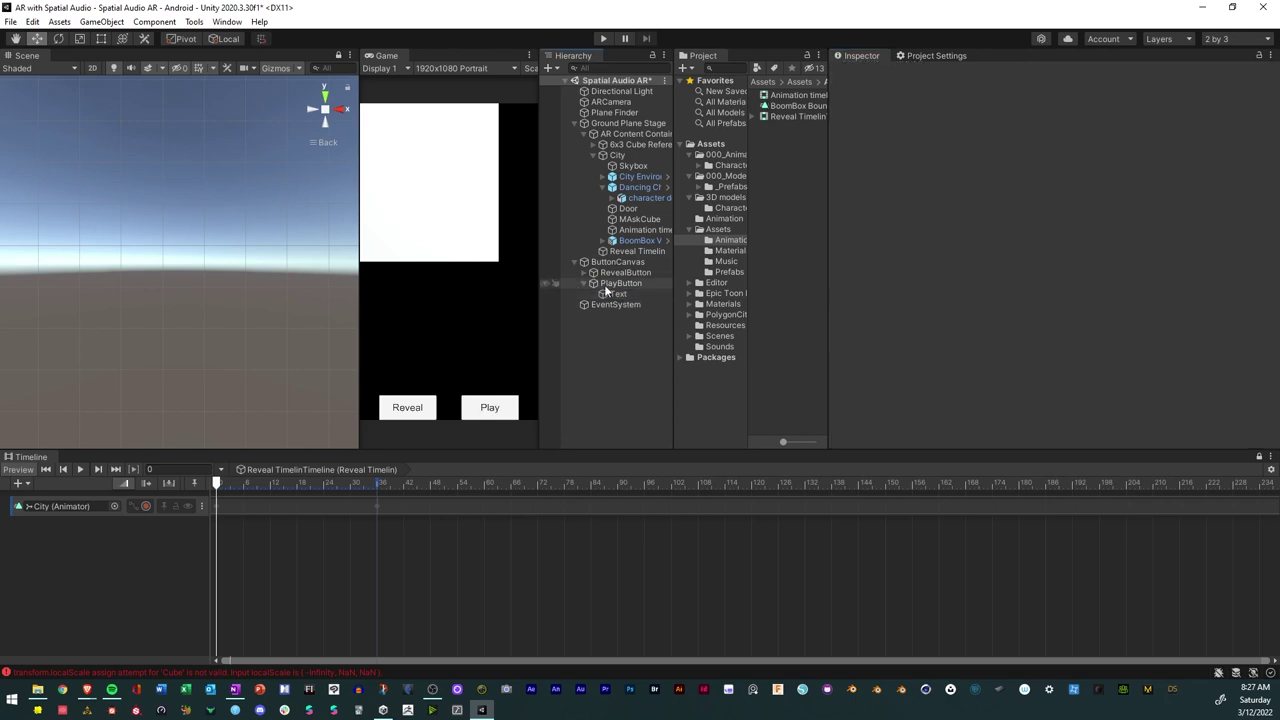
Duplicate PlayButton with Ctrl+D and rename the copy PauseButton.
{"action": "left_click", "coordinate": [604, 284]}
{"action": "left_click", "coordinate": [585, 285]}
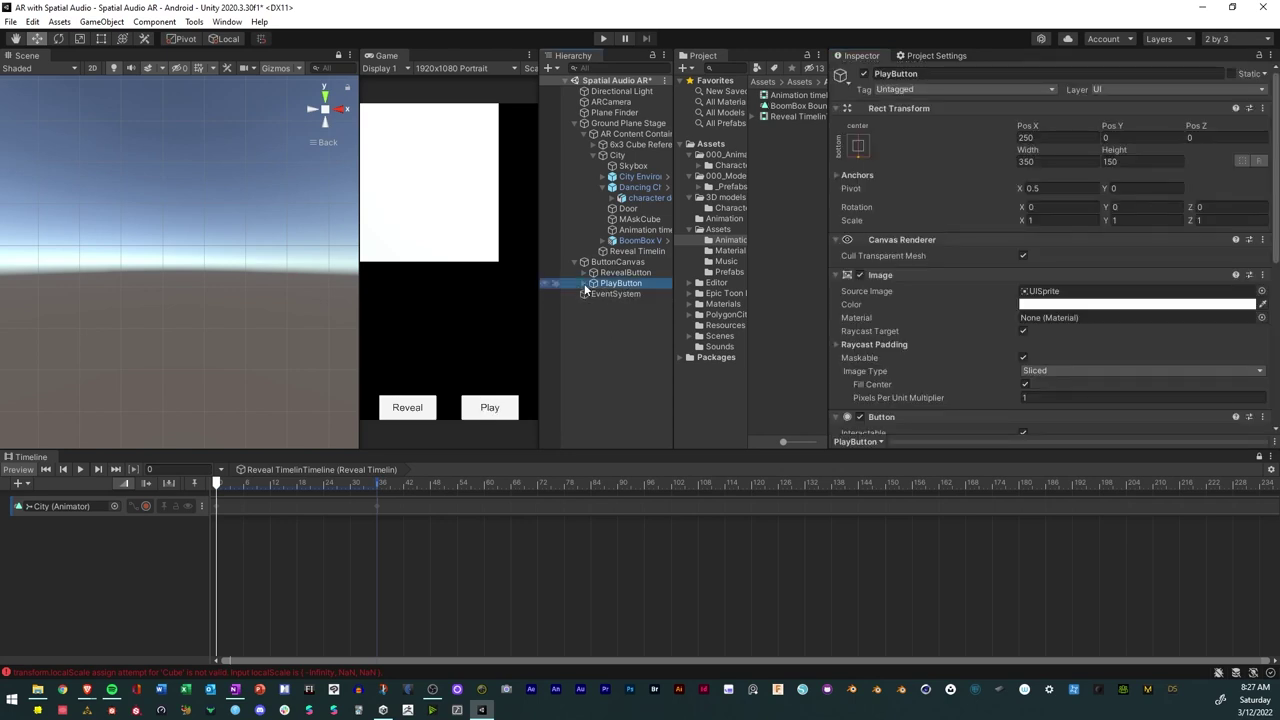
{"action": "key", "text": "ctrl+d"}
{"action": "left_click", "coordinate": [612, 295]}
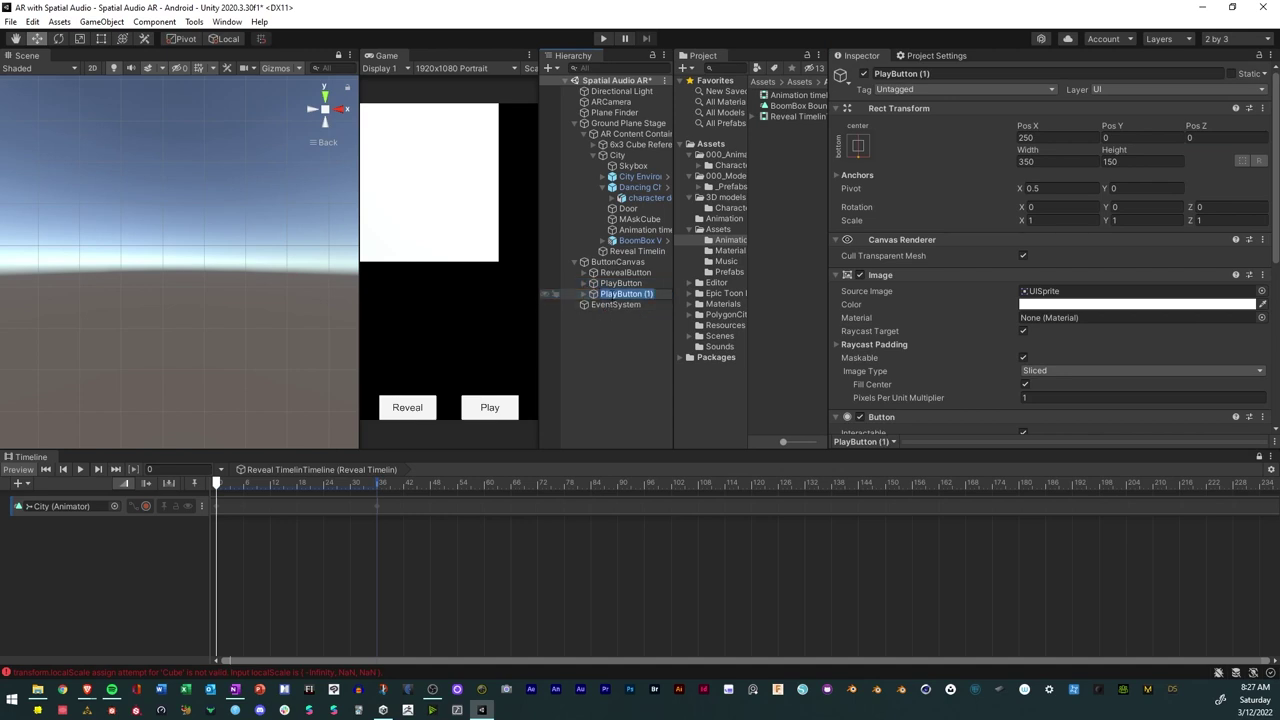
{"action": "type", "text": "PauseButton (1)"}
{"action": "key", "text": "shift+Left"}
{"action": "key", "text": "shift+Left"}
{"action": "key", "text": "shift+Left"}
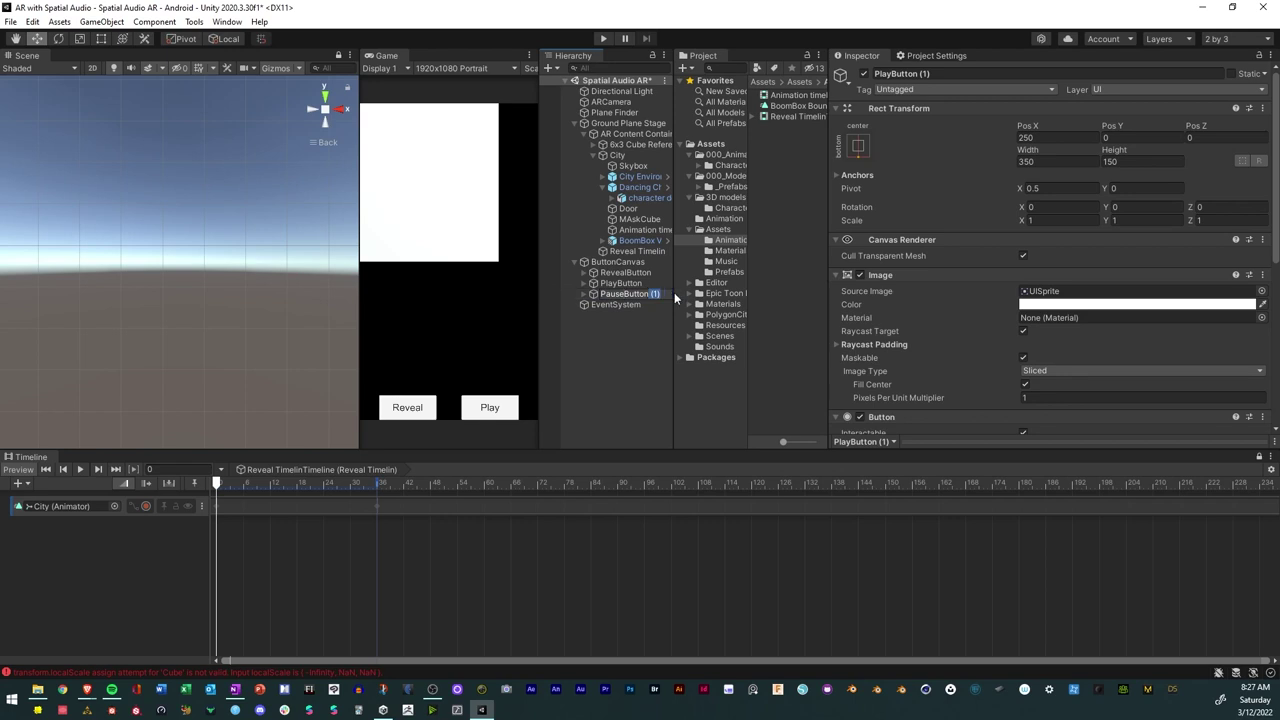
{"action": "key", "text": "BackSpace"}
{"action": "left_click", "coordinate": [640, 331]}
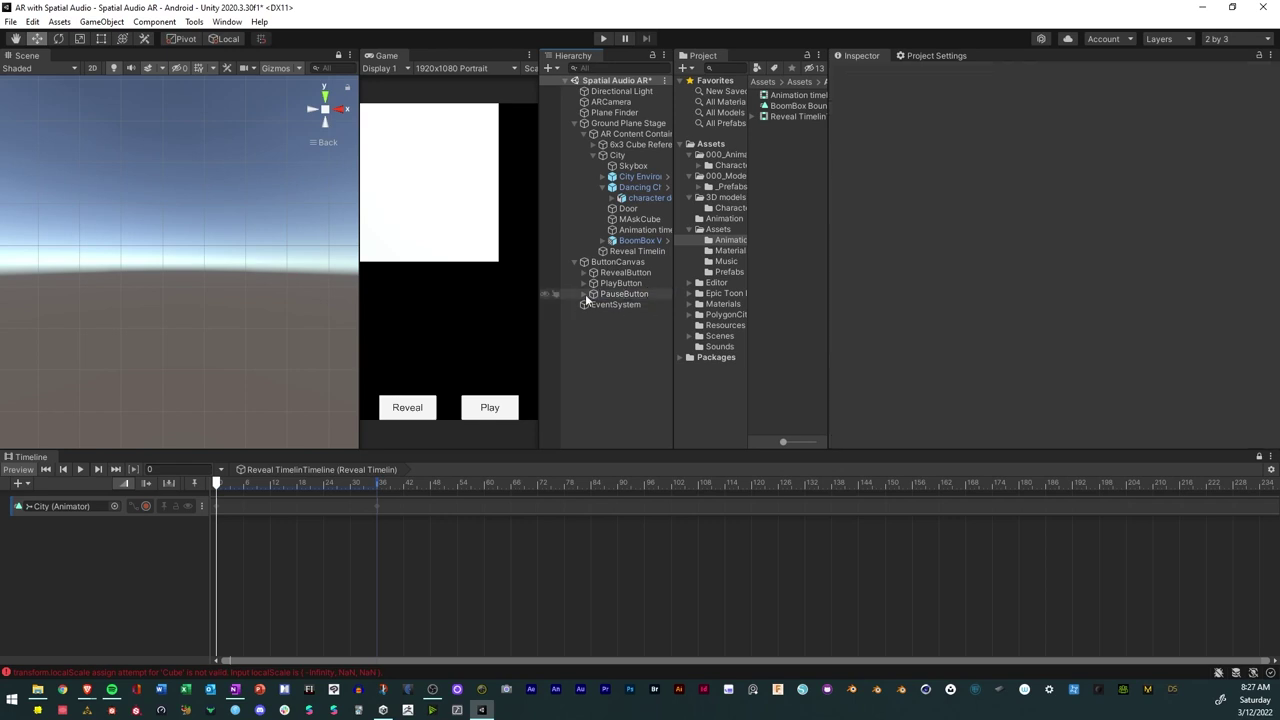
Change PauseButton's child Text label to 'Pause'.
{"action": "left_click", "coordinate": [592, 294]}
{"action": "left_click", "coordinate": [622, 304]}
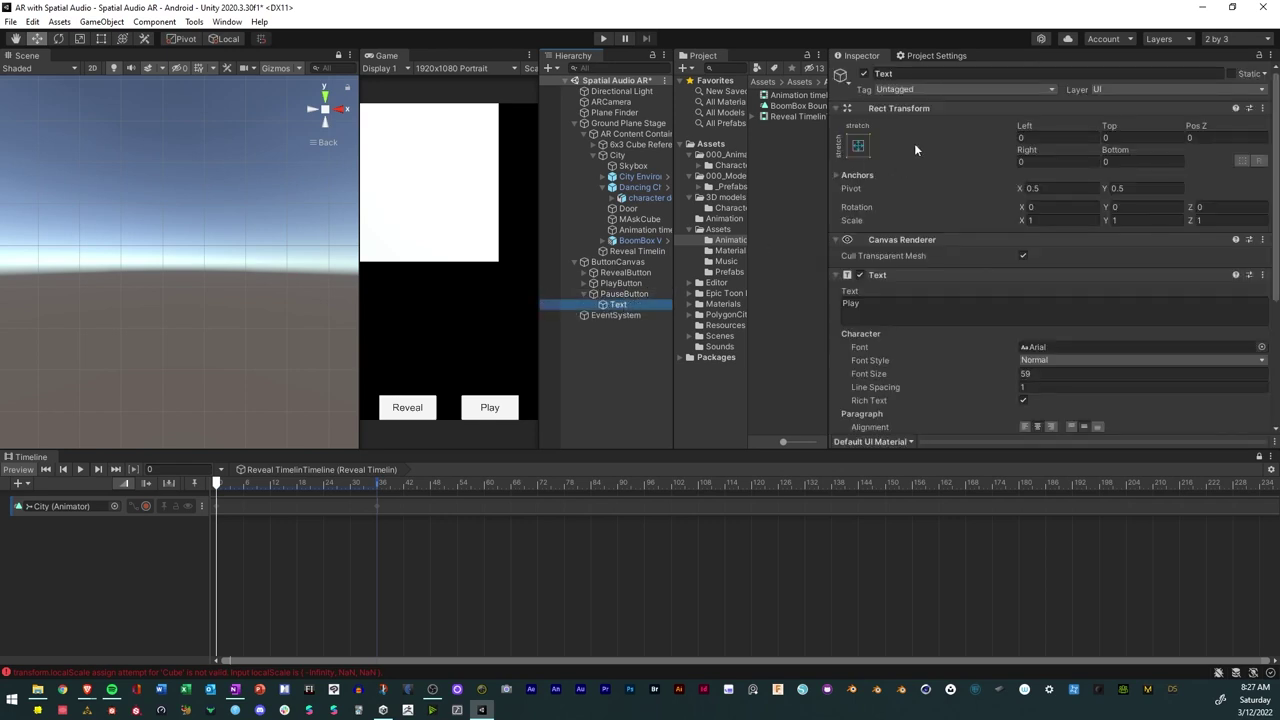
{"action": "left_click", "coordinate": [848, 305]}
{"action": "type", "text": "Pause"}
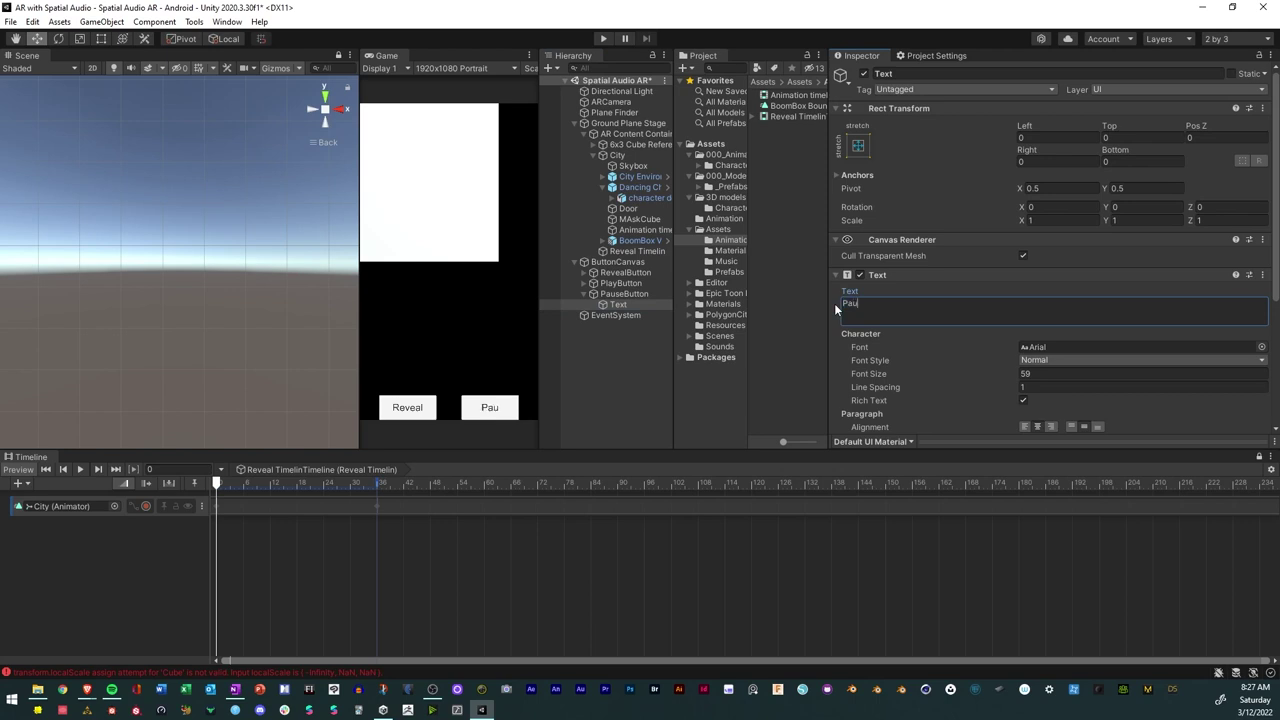
{"action": "key", "text": "BackSpace"}
{"action": "key", "text": "BackSpace"}
{"action": "type", "text": "se"}
{"action": "left_click", "coordinate": [628, 295]}
{"action": "left_click", "coordinate": [1033, 303]}
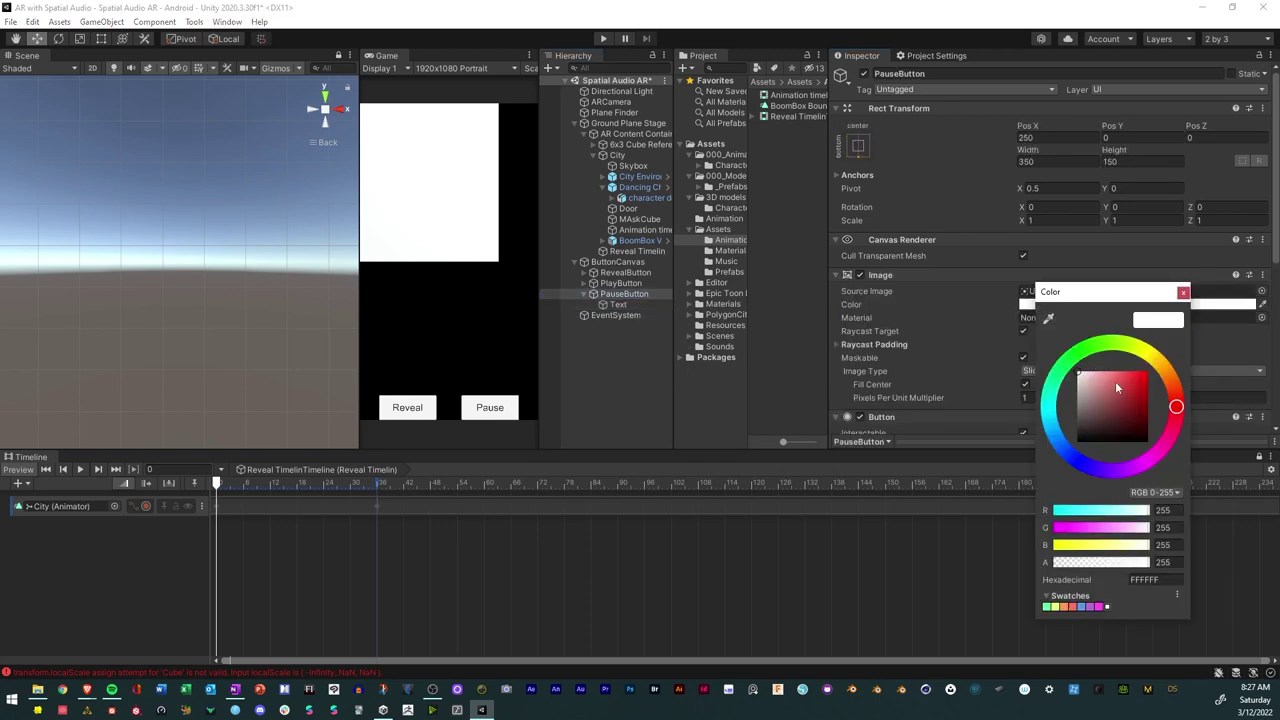
Set PauseButton's Image colour to red and PlayButton's Image colour to green.
{"action": "left_click_drag", "start_coordinate": [1117, 387], "coordinate": [1147, 373]}
{"action": "left_click", "coordinate": [1183, 292]}
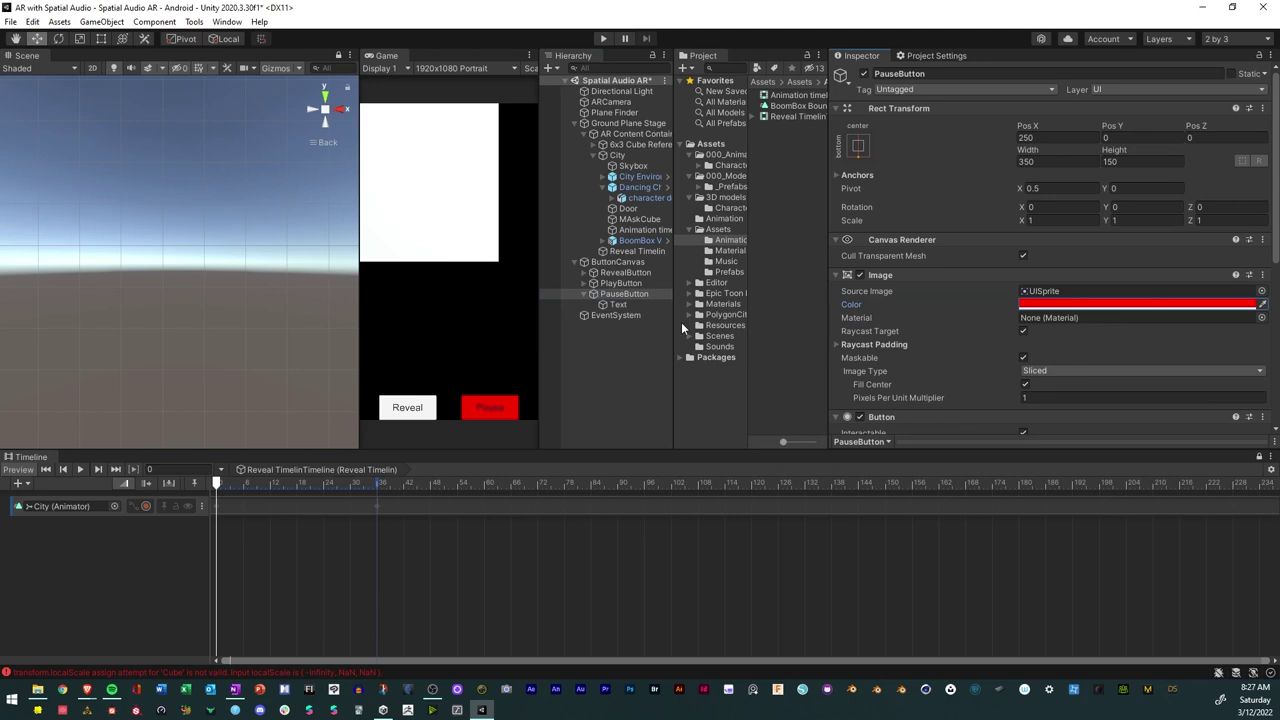
{"action": "left_click", "coordinate": [621, 284]}
{"action": "left_click", "coordinate": [1060, 304]}
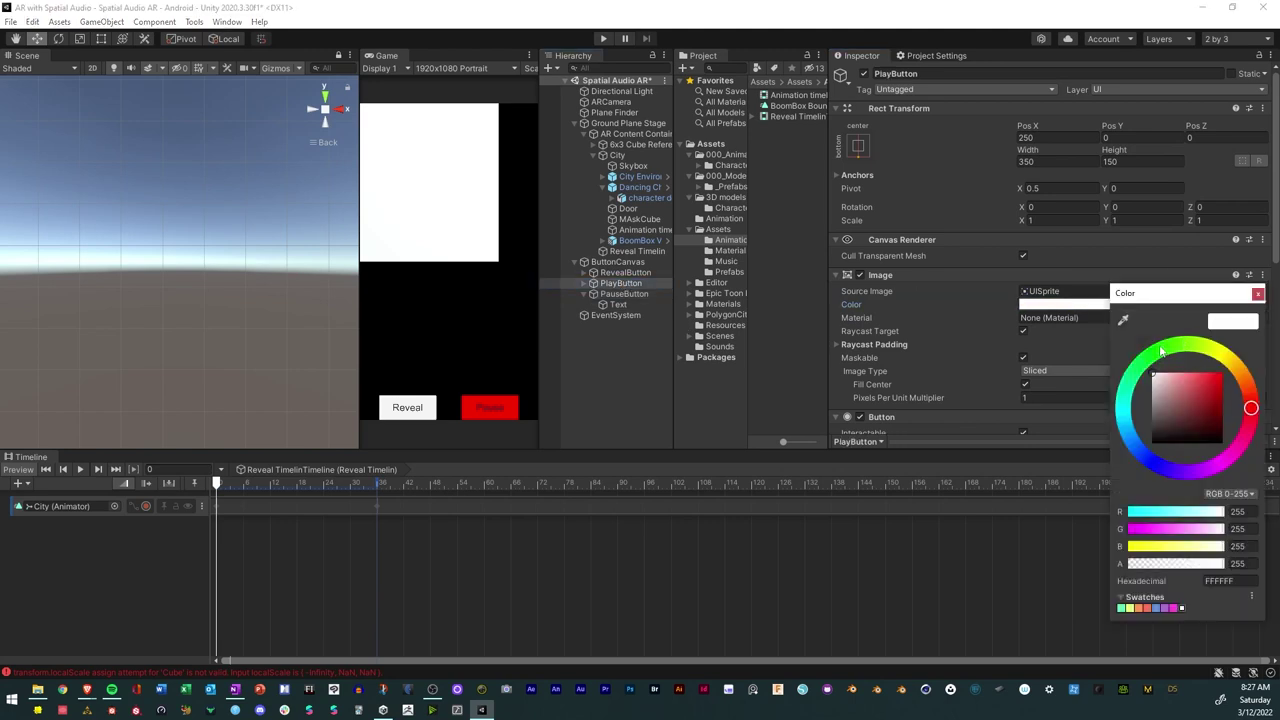
{"action": "left_click", "coordinate": [1163, 348]}
{"action": "left_click", "coordinate": [1257, 293]}
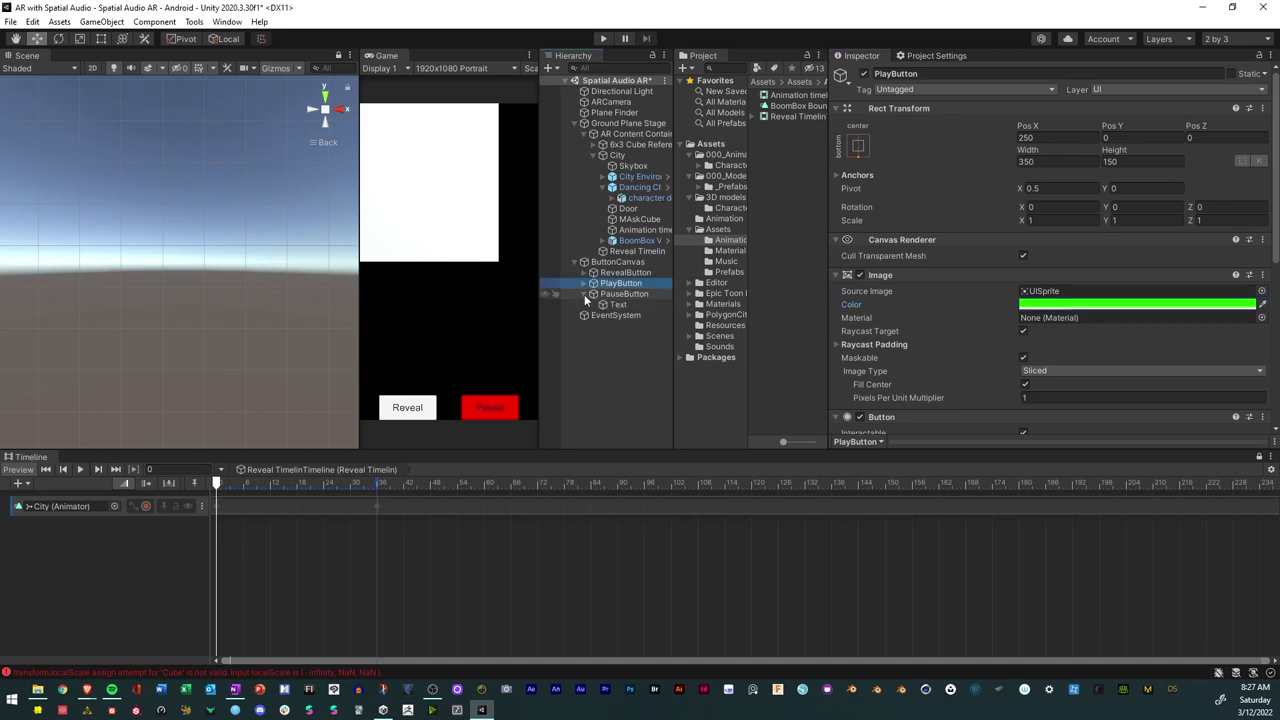
{"action": "left_click", "coordinate": [621, 295]}
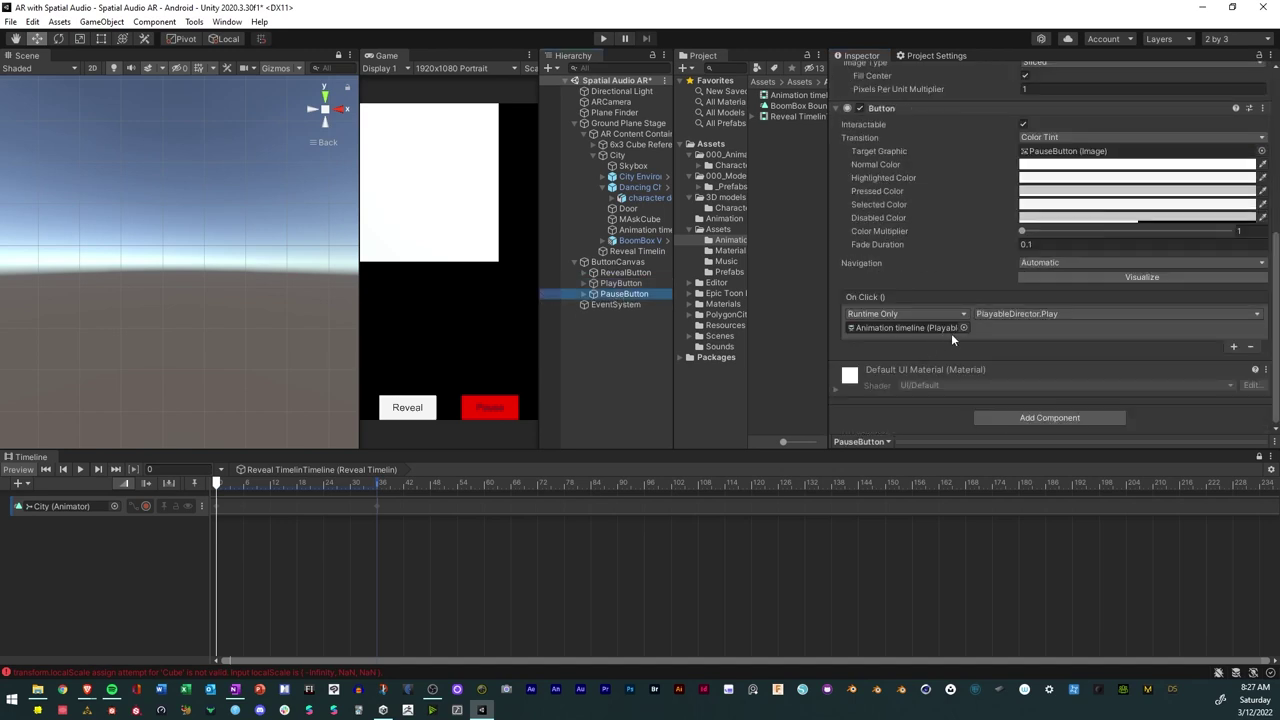
Make PauseButton's first On Click action call PlayableDirector.Pause on the Animation timeline.
{"action": "left_click", "coordinate": [1233, 347]}
{"action": "left_click", "coordinate": [1134, 311]}
{"action": "mouse_move", "coordinate": [1043, 385]}
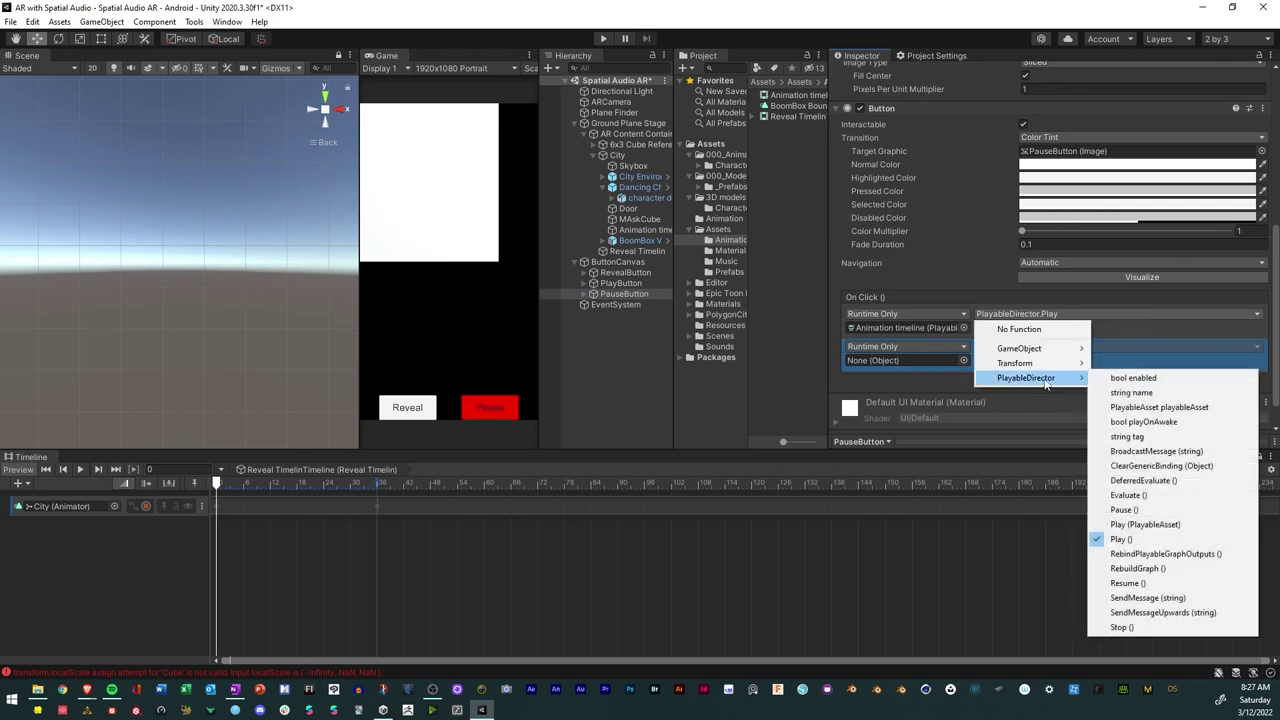
{"action": "left_click", "coordinate": [1134, 512]}
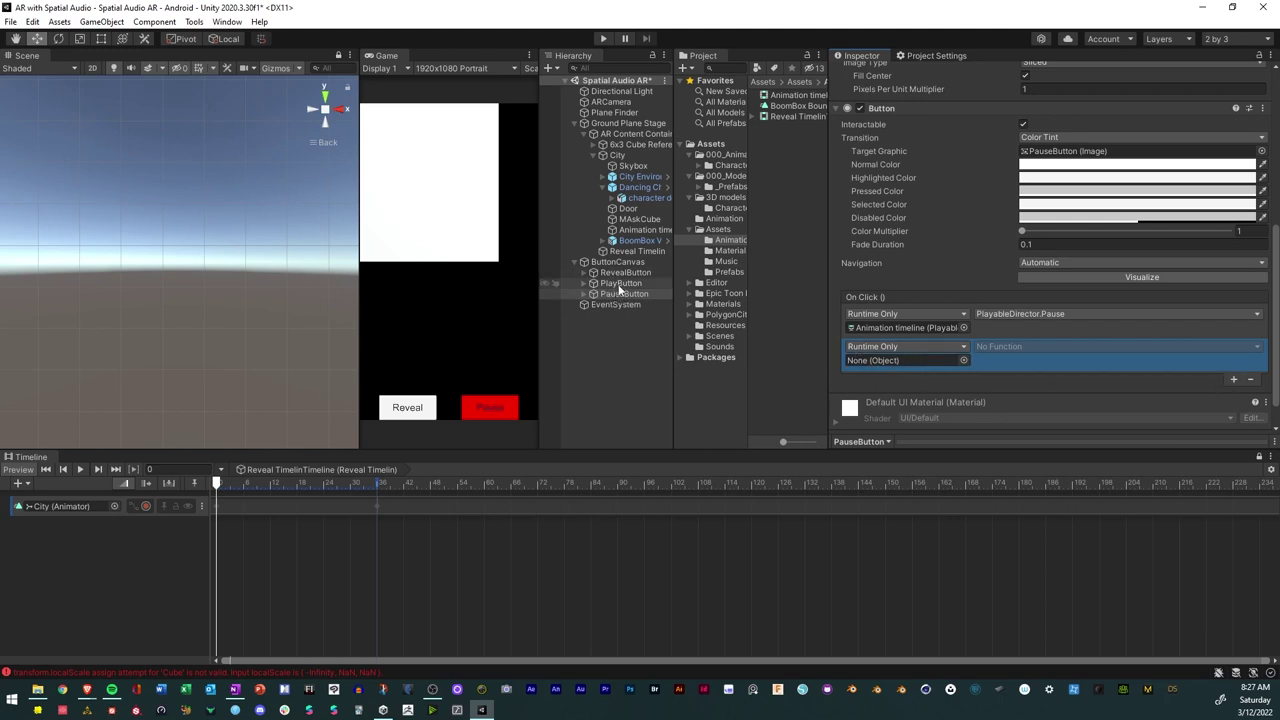
Add a PauseButton GameObject.SetActive (off) action to its On Click list.
{"action": "left_click_drag", "start_coordinate": [621, 293], "coordinate": [889, 362]}
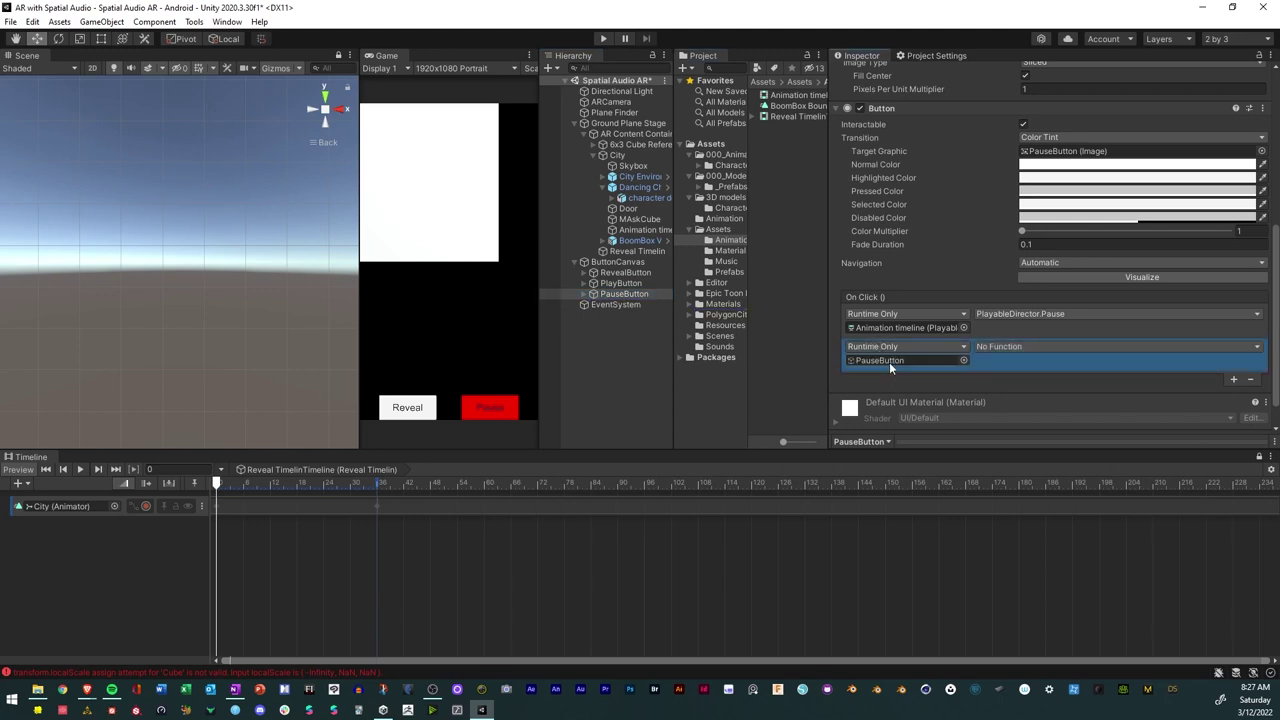
{"action": "left_click", "coordinate": [1094, 350]}
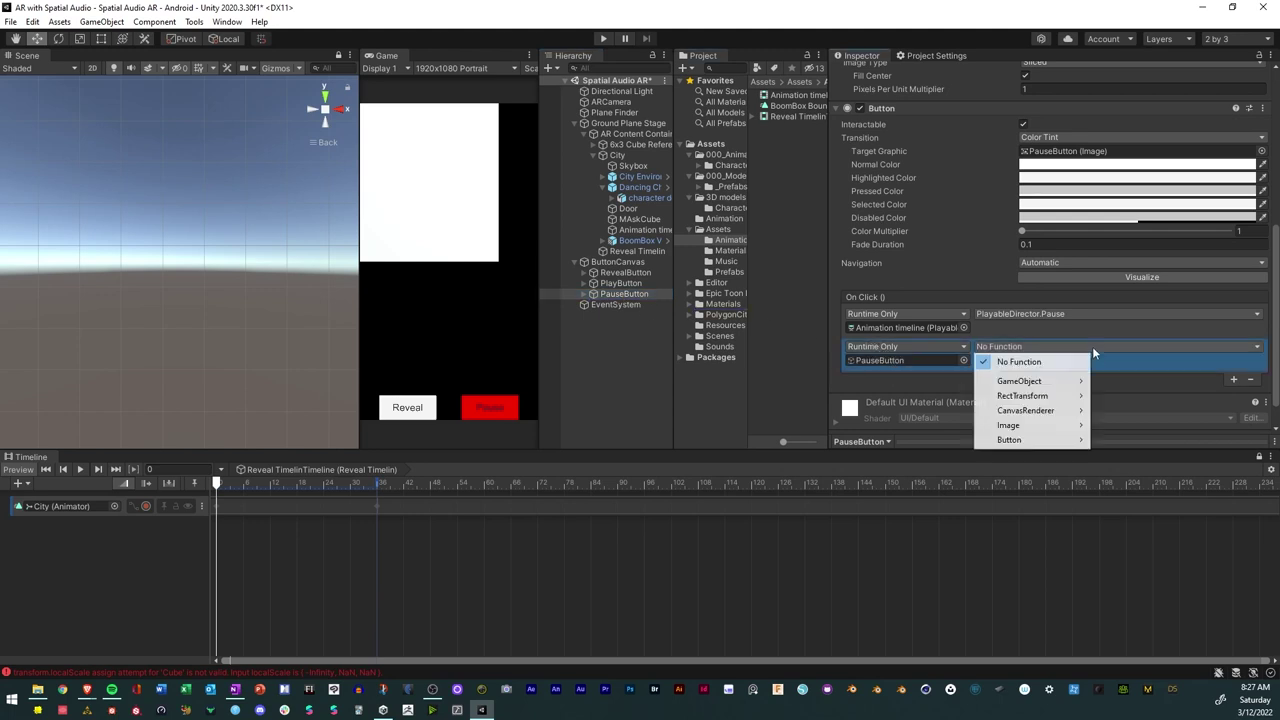
{"action": "mouse_move", "coordinate": [1054, 442]}
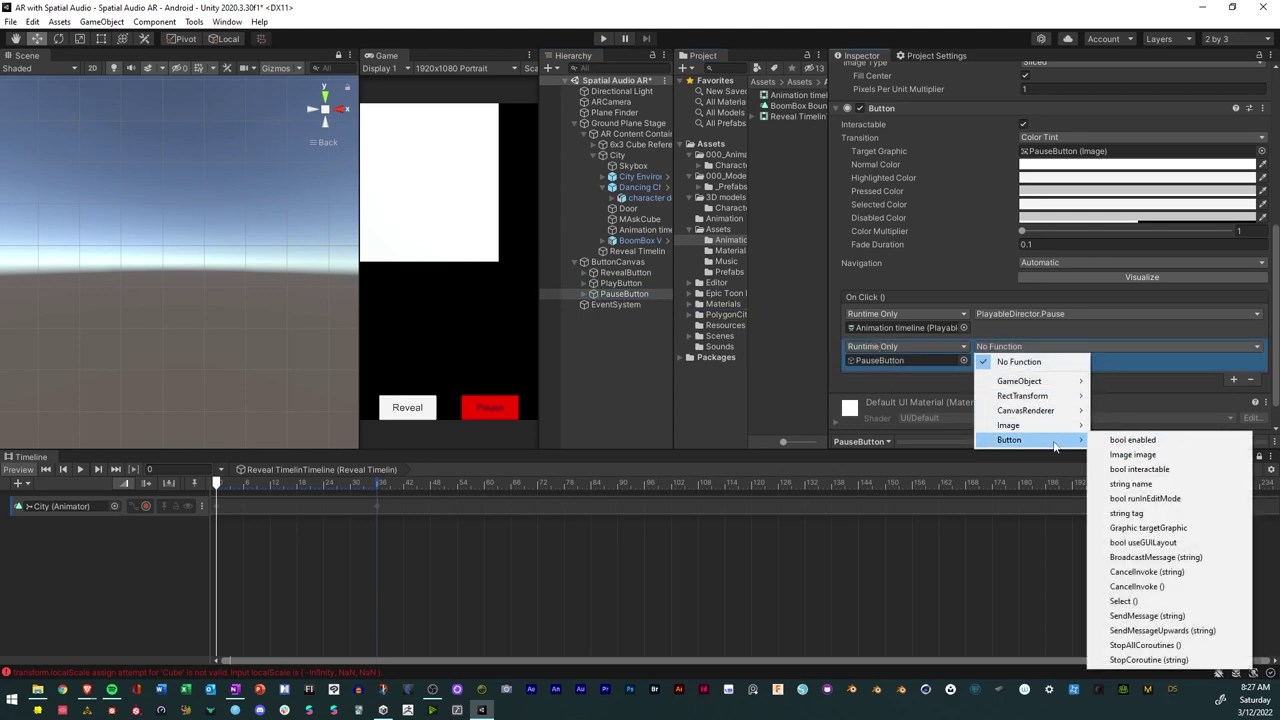
{"action": "mouse_move", "coordinate": [1078, 383]}
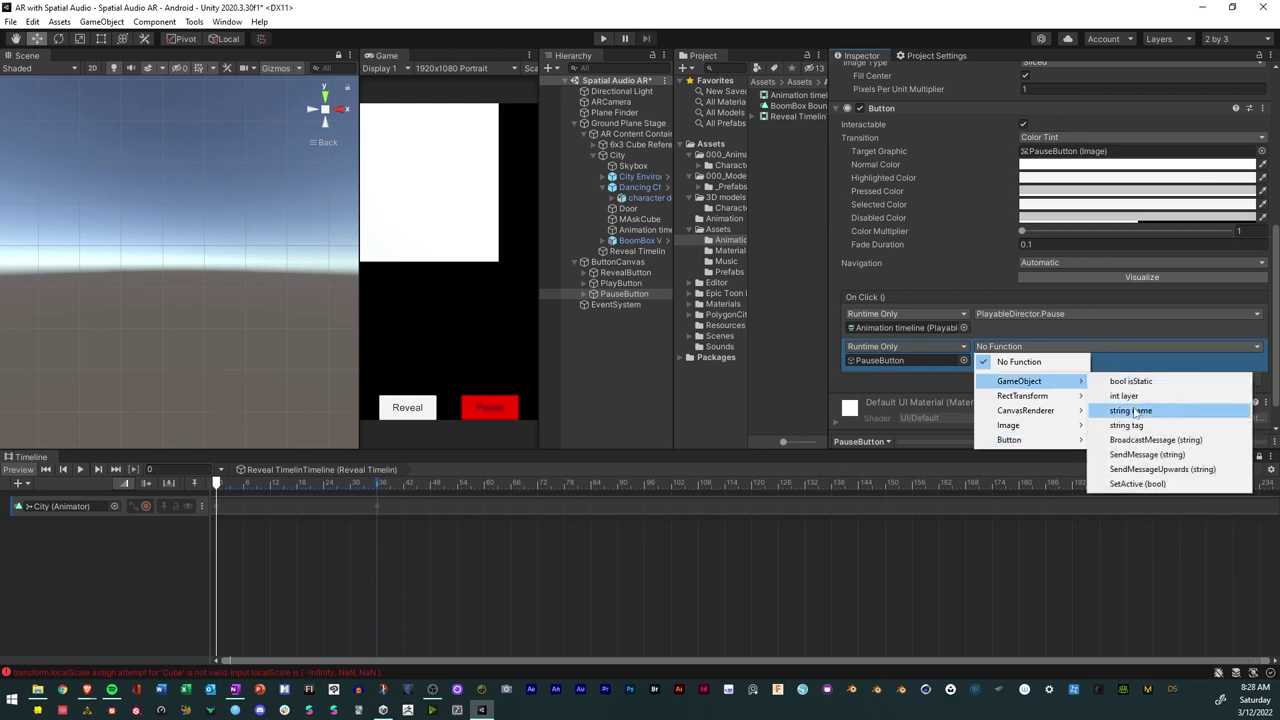
{"action": "left_click", "coordinate": [1136, 484]}
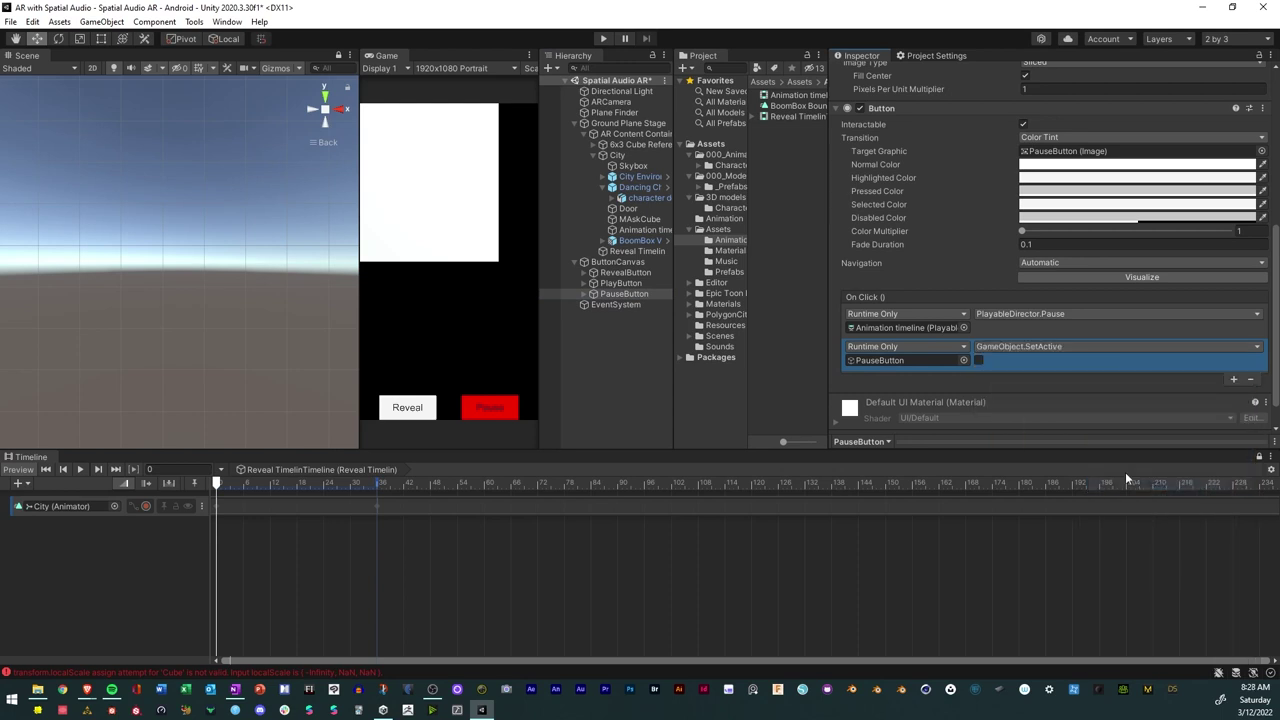
Add a third action calling GameObject.SetActive (on) on PlayButton.
{"action": "left_click", "coordinate": [1234, 385]}
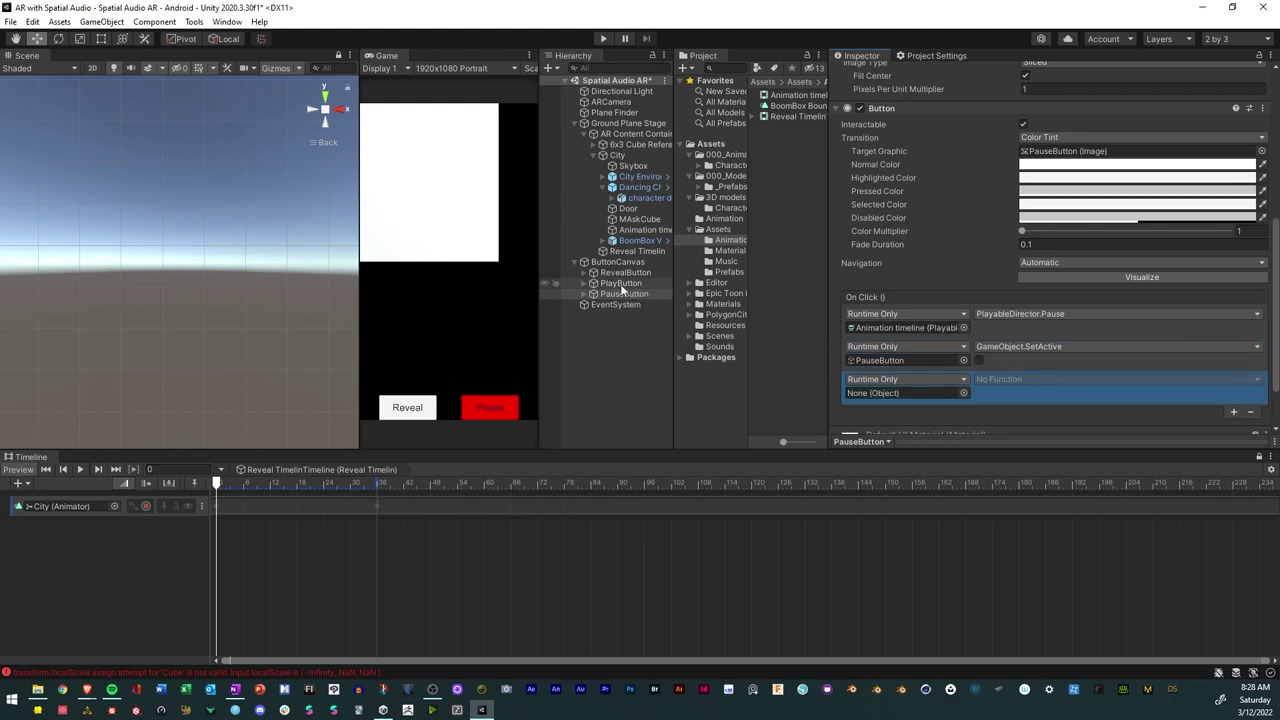
{"action": "left_click_drag", "start_coordinate": [624, 293], "coordinate": [927, 396]}
{"action": "left_click", "coordinate": [1000, 378]}
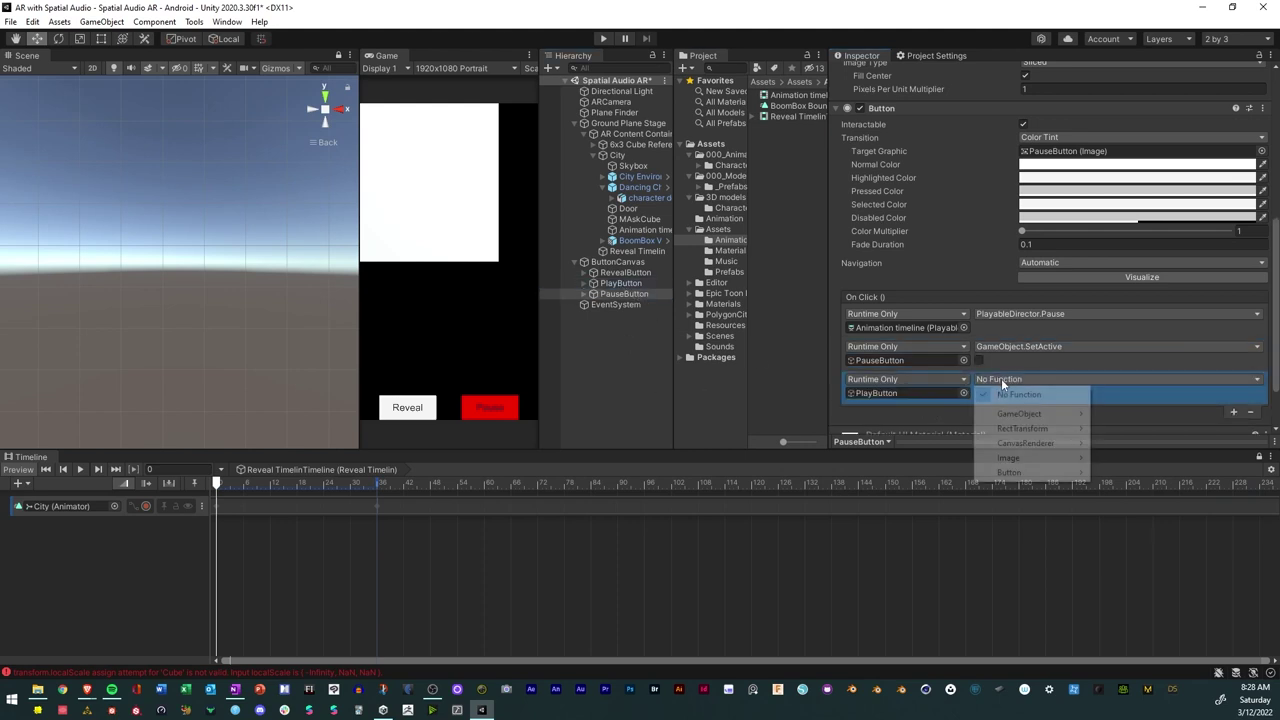
{"action": "mouse_move", "coordinate": [1027, 416]}
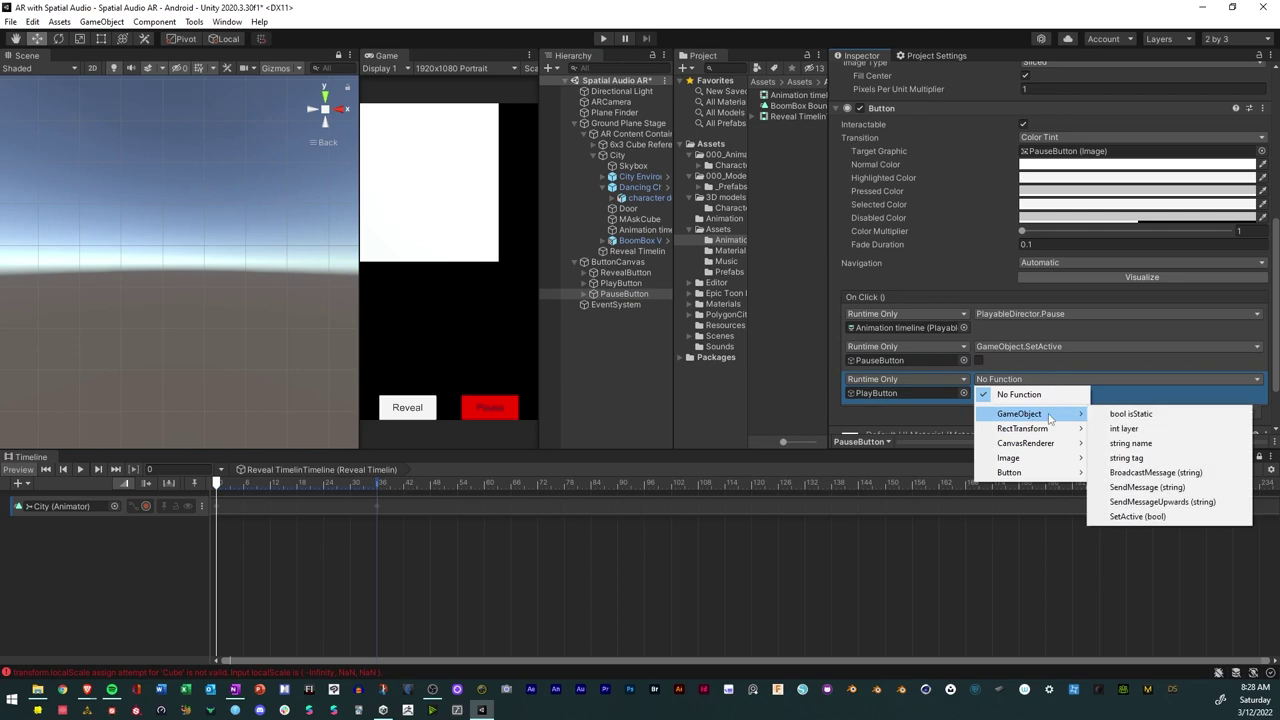
{"action": "left_click", "coordinate": [1140, 516]}
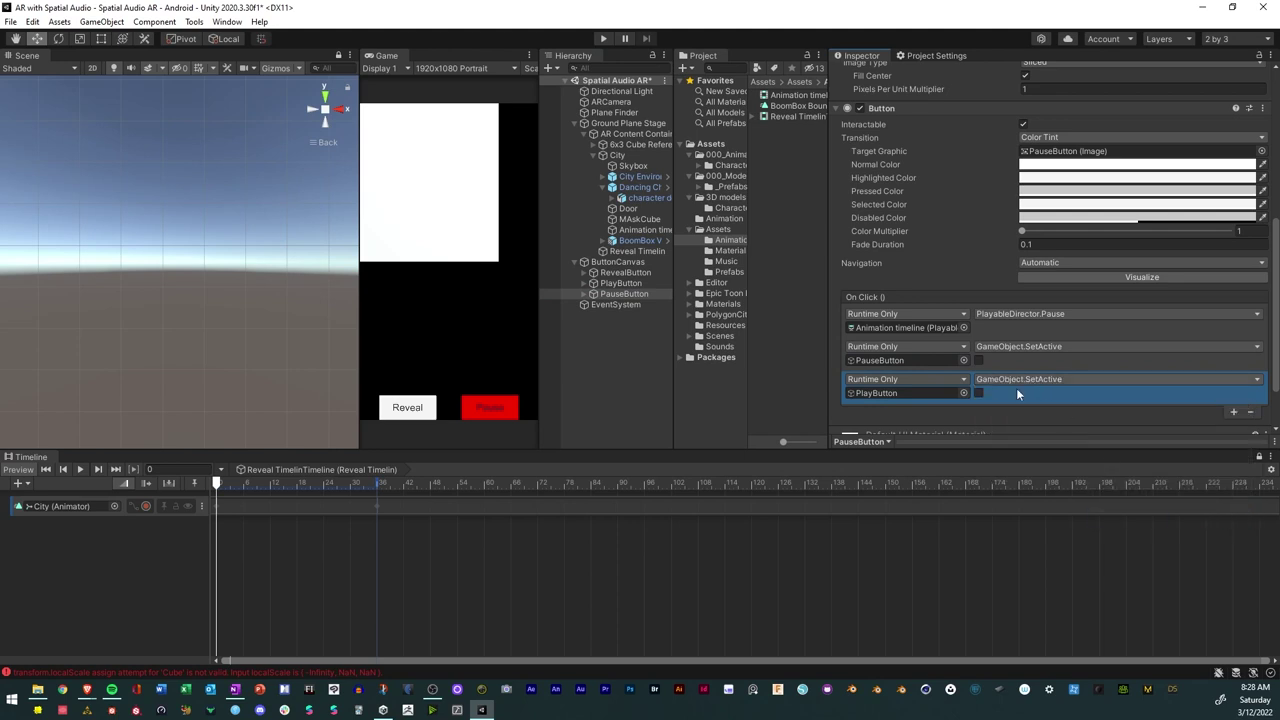
{"action": "left_click", "coordinate": [621, 284]}
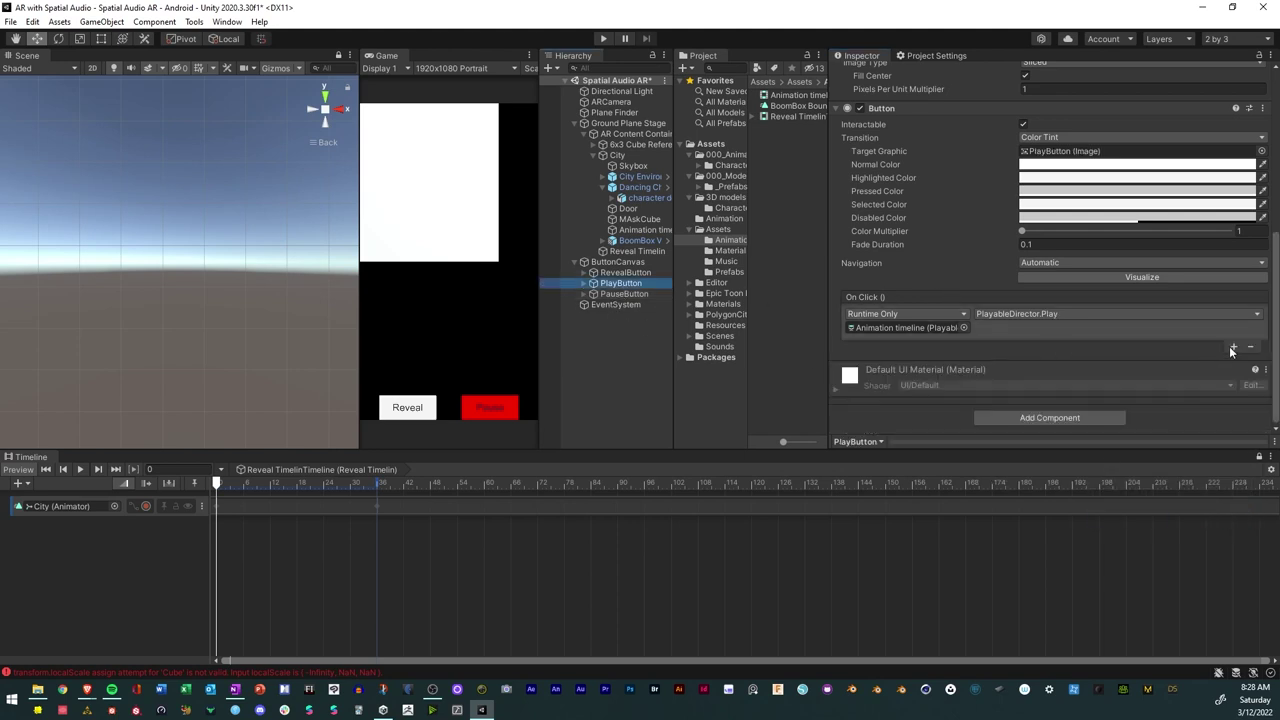
Add two more On Click entries and point the third at PauseButton with GameObject.SetActive.
{"action": "left_click", "coordinate": [1233, 348]}
{"action": "left_click", "coordinate": [1233, 380]}
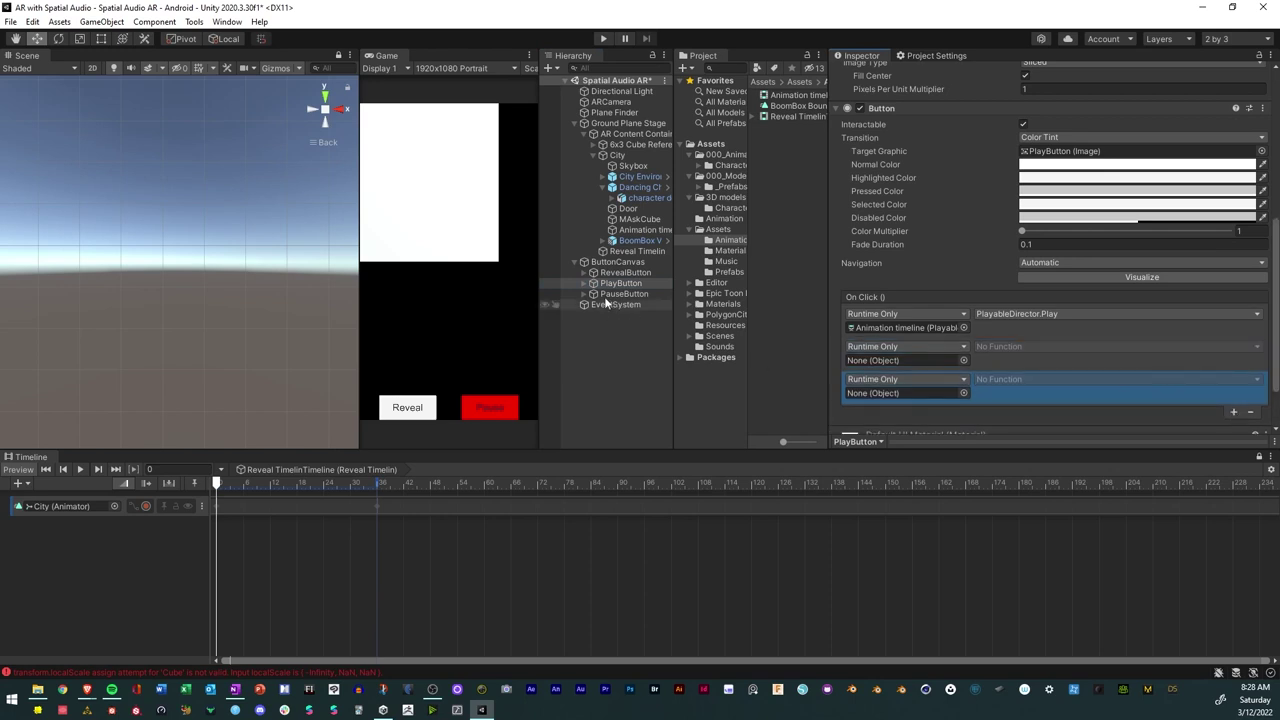
{"action": "left_click_drag", "start_coordinate": [607, 289], "coordinate": [900, 392]}
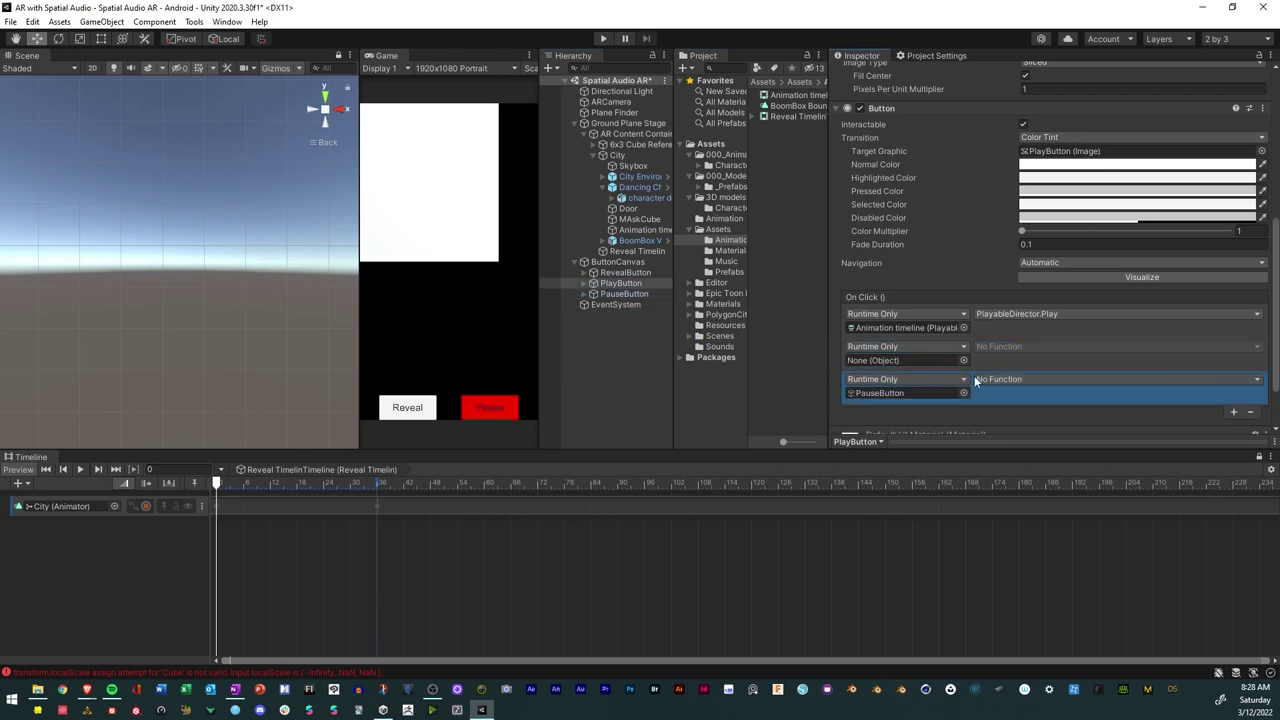
{"action": "left_click", "coordinate": [990, 380]}
{"action": "mouse_move", "coordinate": [1025, 416]}
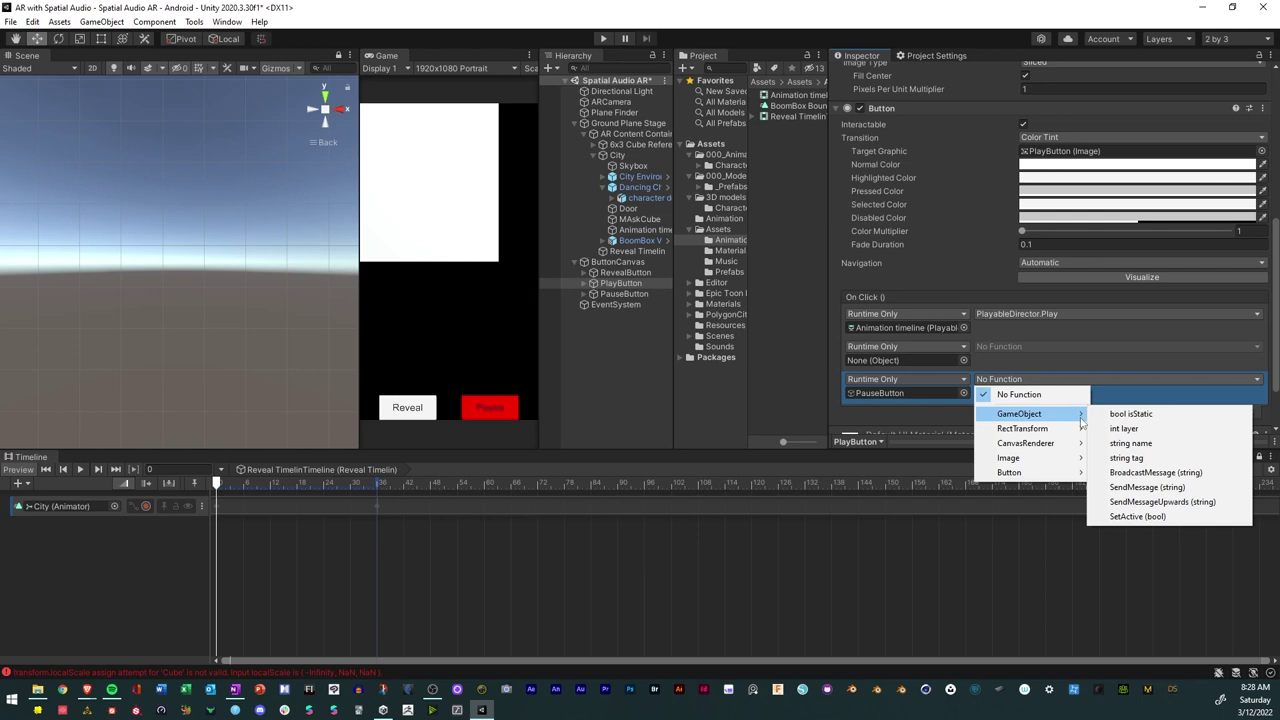
{"action": "left_click", "coordinate": [1140, 516]}
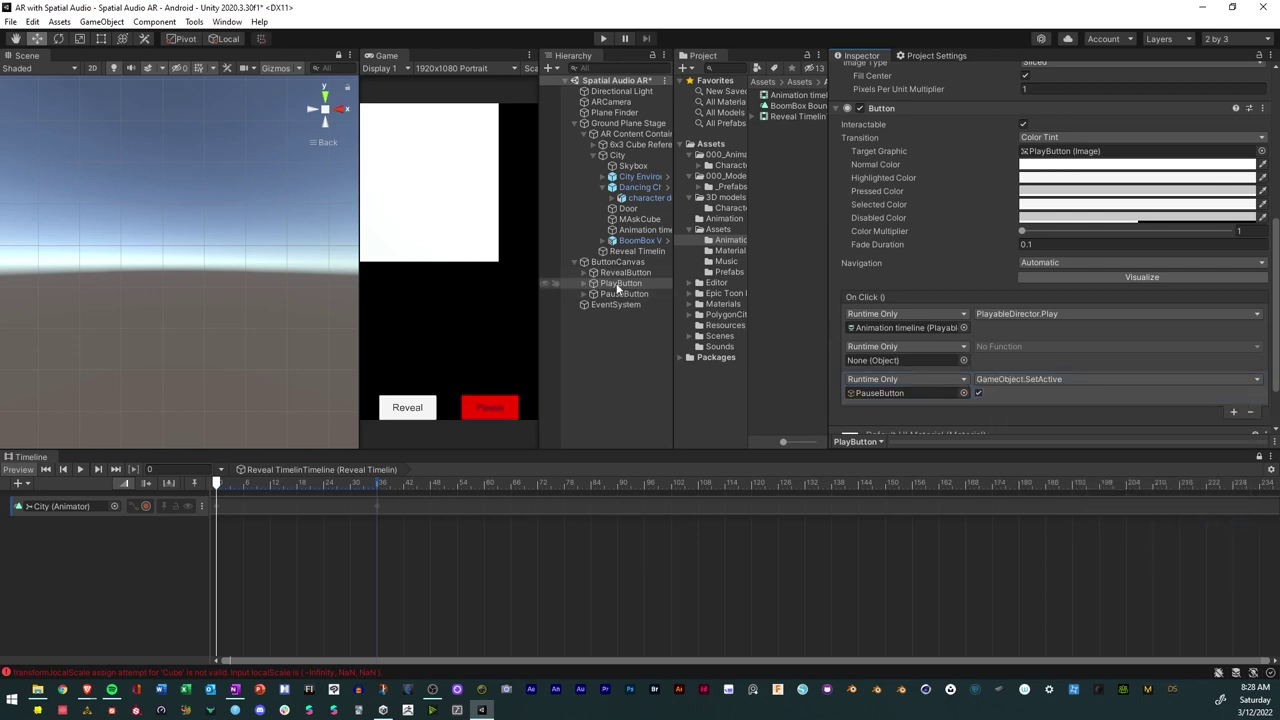
Set the second On Click entry to PlayButton GameObject.SetActive, left unchecked.
{"action": "left_click_drag", "start_coordinate": [616, 287], "coordinate": [931, 356]}
{"action": "left_click", "coordinate": [997, 347]}
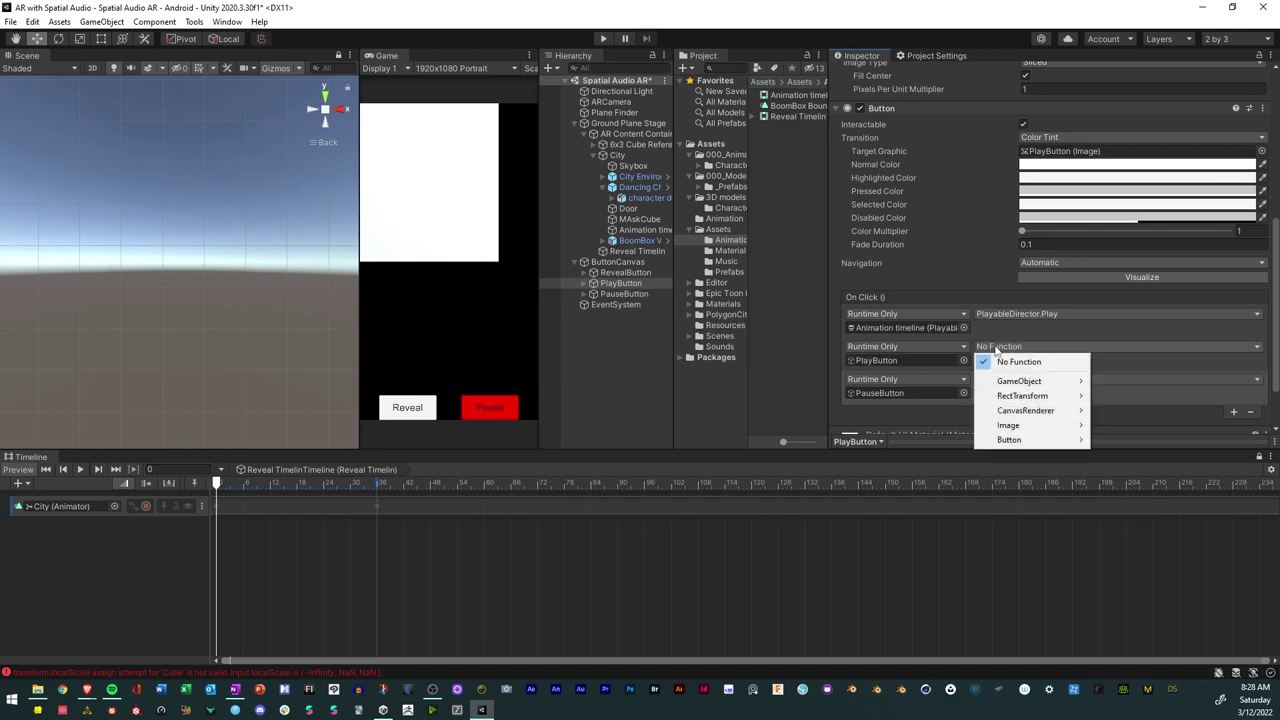
{"action": "mouse_move", "coordinate": [1011, 386]}
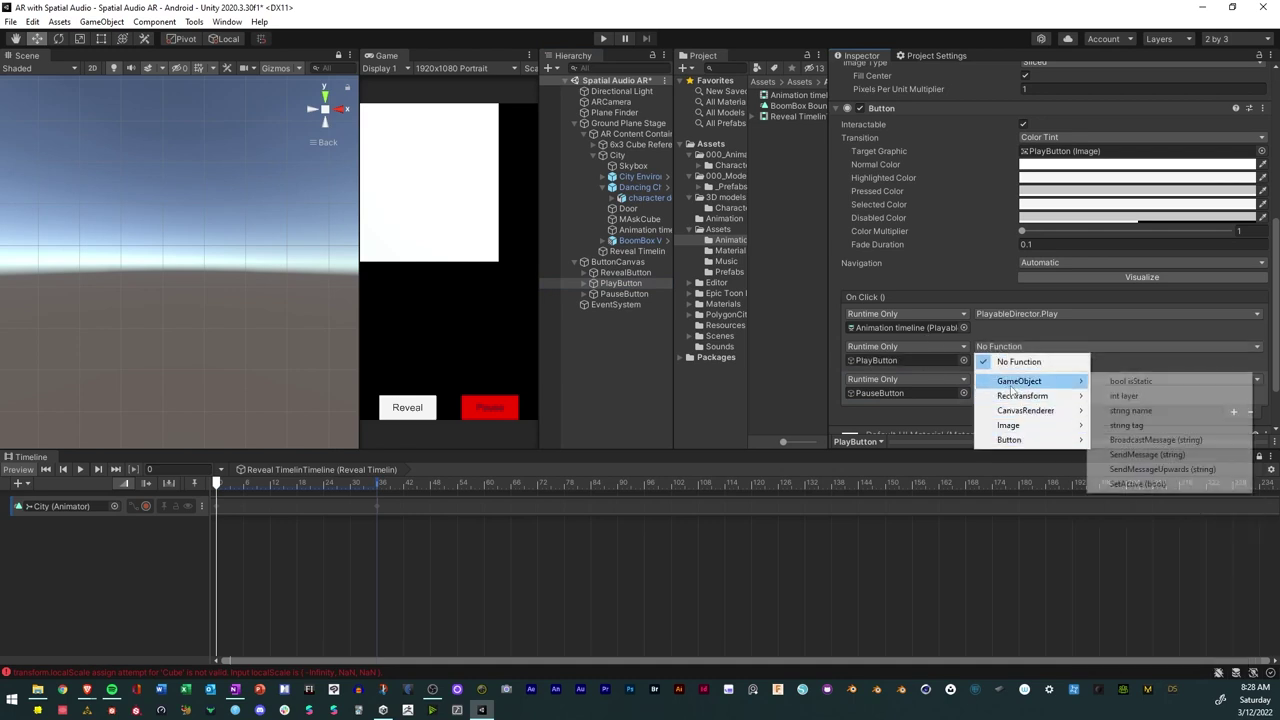
{"action": "left_click", "coordinate": [1137, 484]}
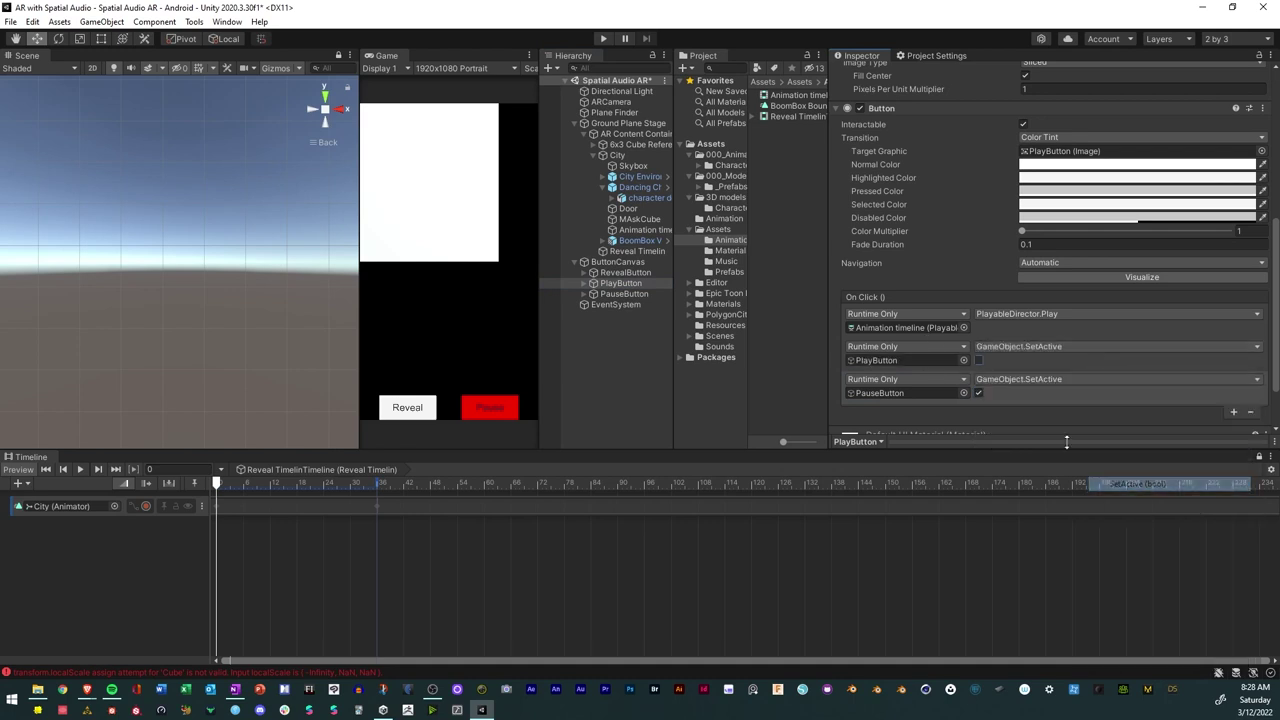
{"action": "left_click", "coordinate": [788, 400]}
Deactivate PauseButton, then review PlayButton's On Click list.
{"action": "left_click", "coordinate": [622, 294]}
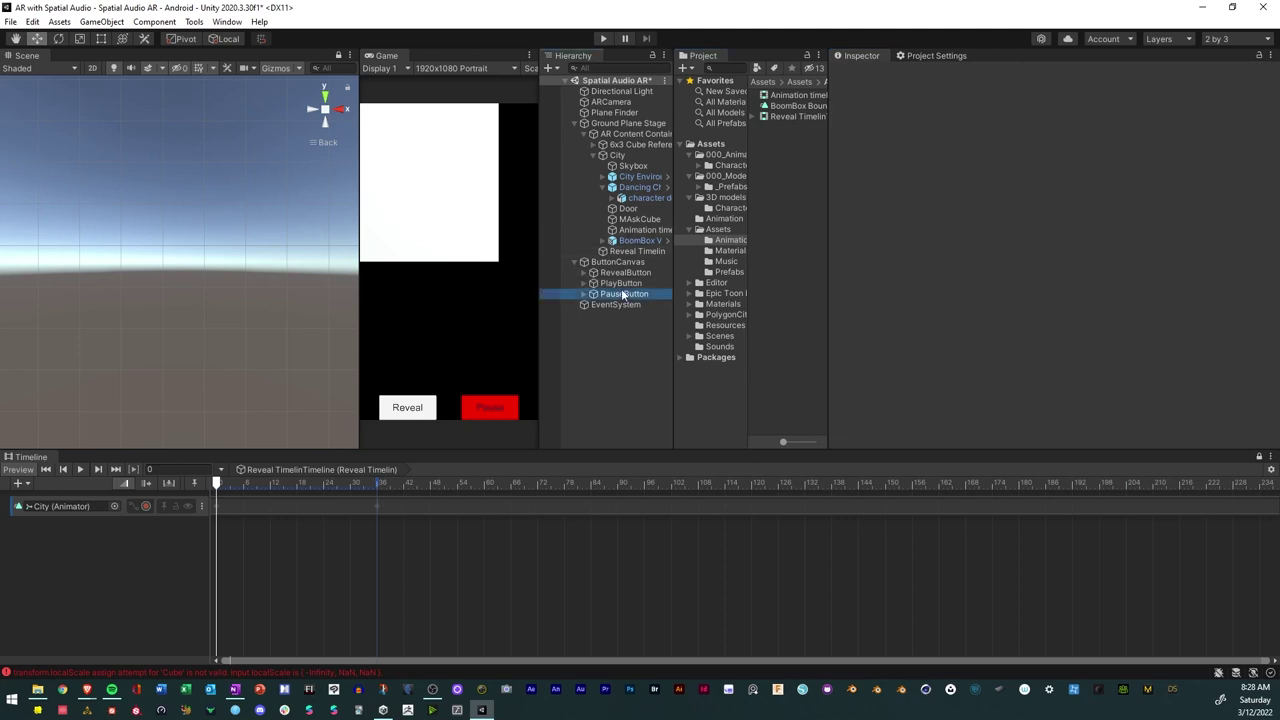
{"action": "left_click", "coordinate": [864, 75]}
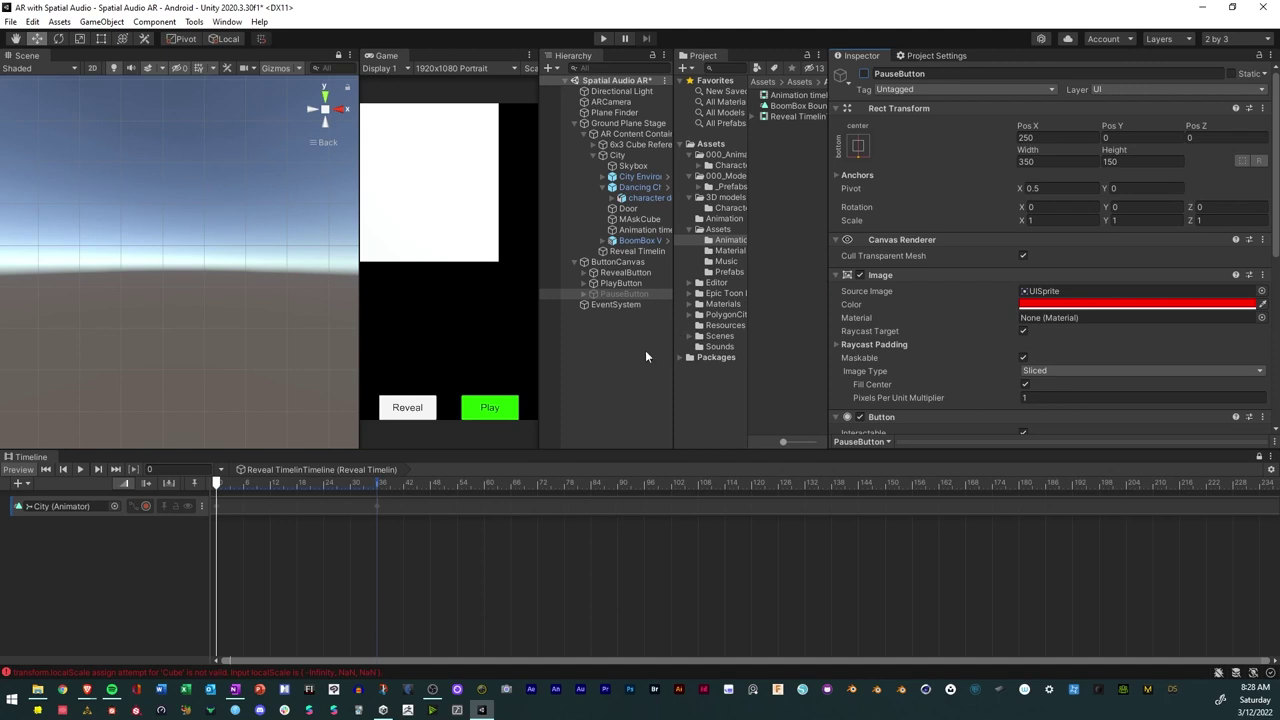
{"action": "left_click", "coordinate": [612, 284]}
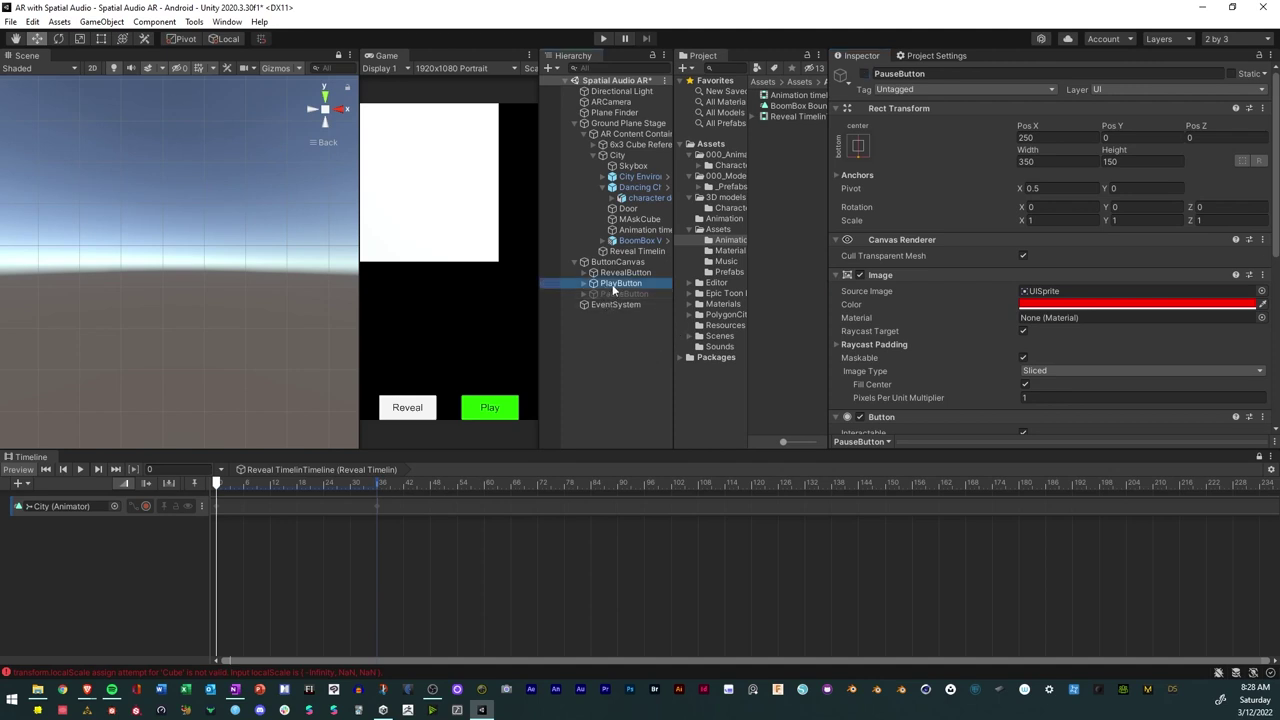
{"action": "scroll", "coordinate": [1123, 384], "scroll_direction": "down", "scroll_amount": 6}
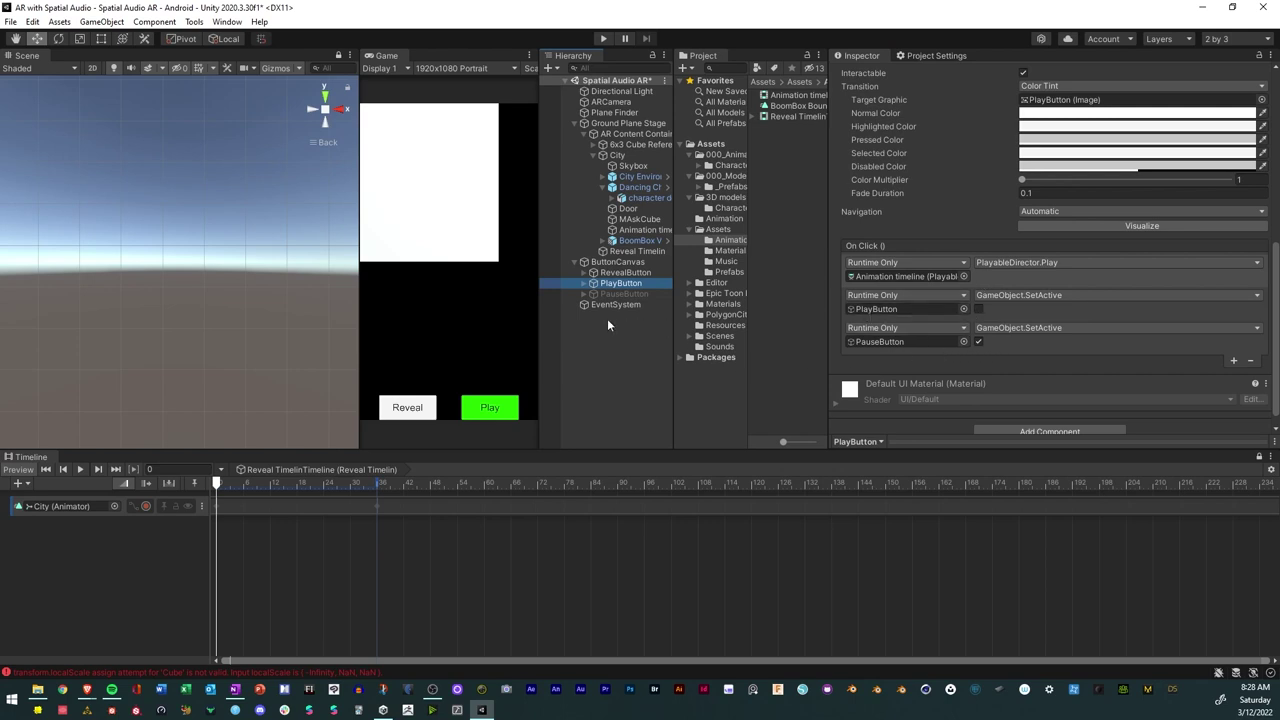
{"action": "scroll", "coordinate": [935, 245], "scroll_direction": "up", "scroll_amount": 6}
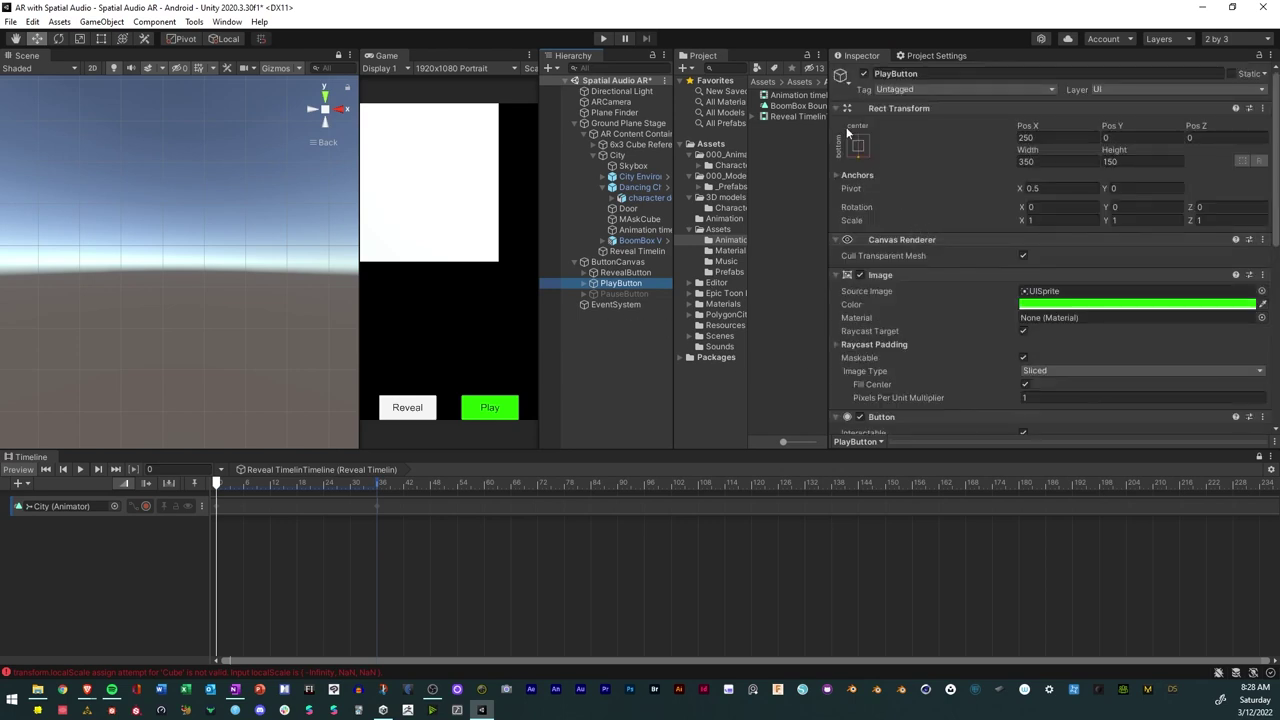
{"action": "left_click", "coordinate": [622, 294]}
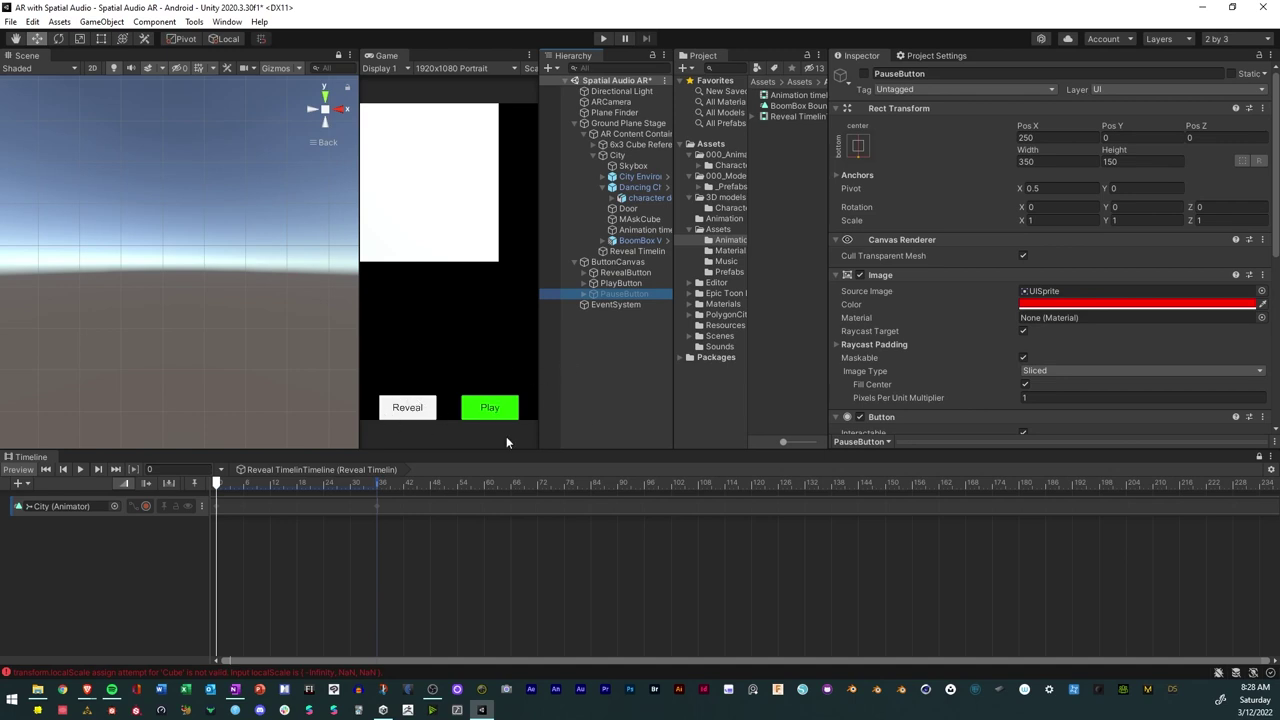
Add a RevealButton On Click entry calling RevealButton GameObject.SetActive, unchecked.
{"action": "left_click", "coordinate": [627, 273]}
{"action": "scroll", "coordinate": [1029, 336], "scroll_direction": "down", "scroll_amount": 5}
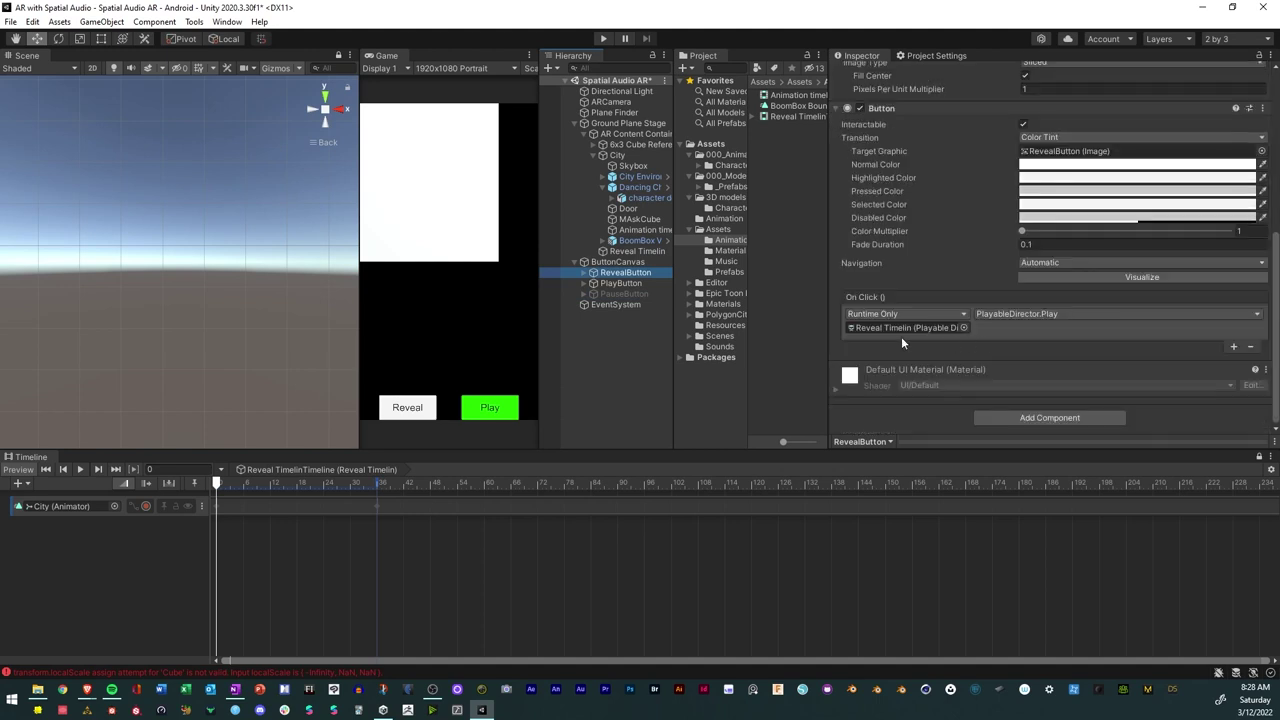
{"action": "left_click", "coordinate": [1234, 347]}
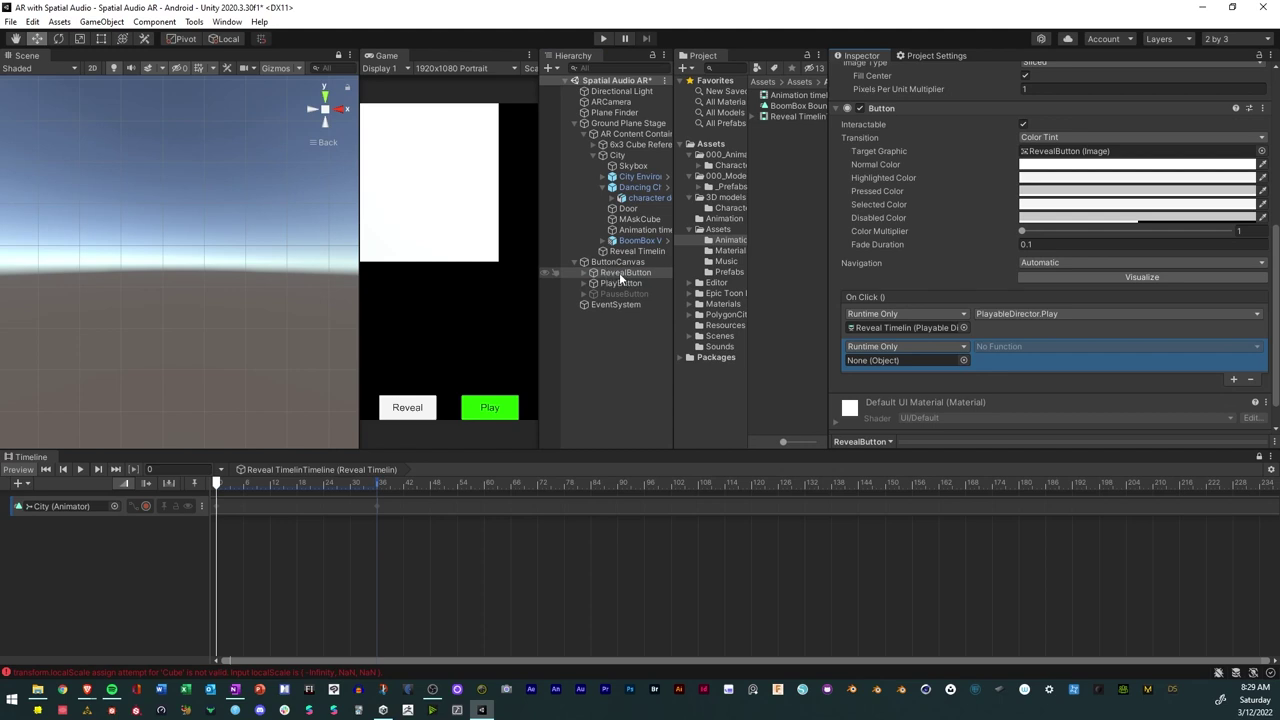
{"action": "left_click_drag", "start_coordinate": [619, 272], "coordinate": [900, 360]}
{"action": "left_click", "coordinate": [1092, 346]}
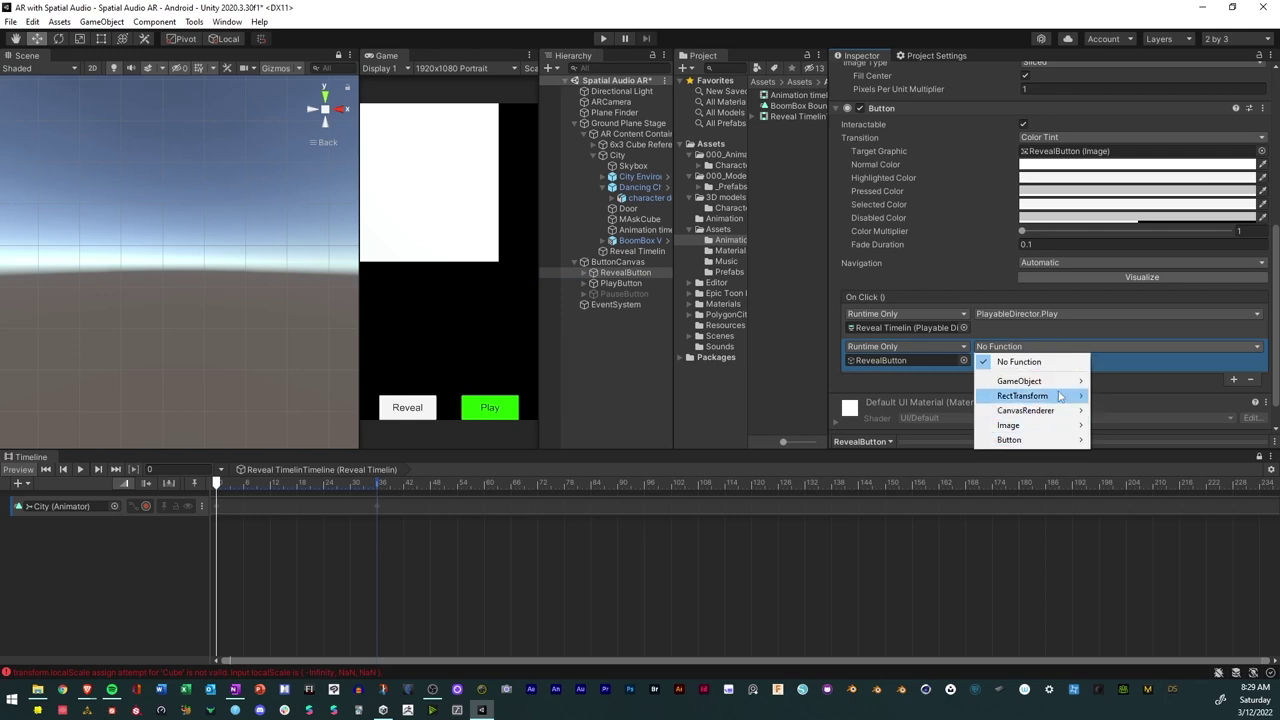
{"action": "mouse_move", "coordinate": [1062, 384]}
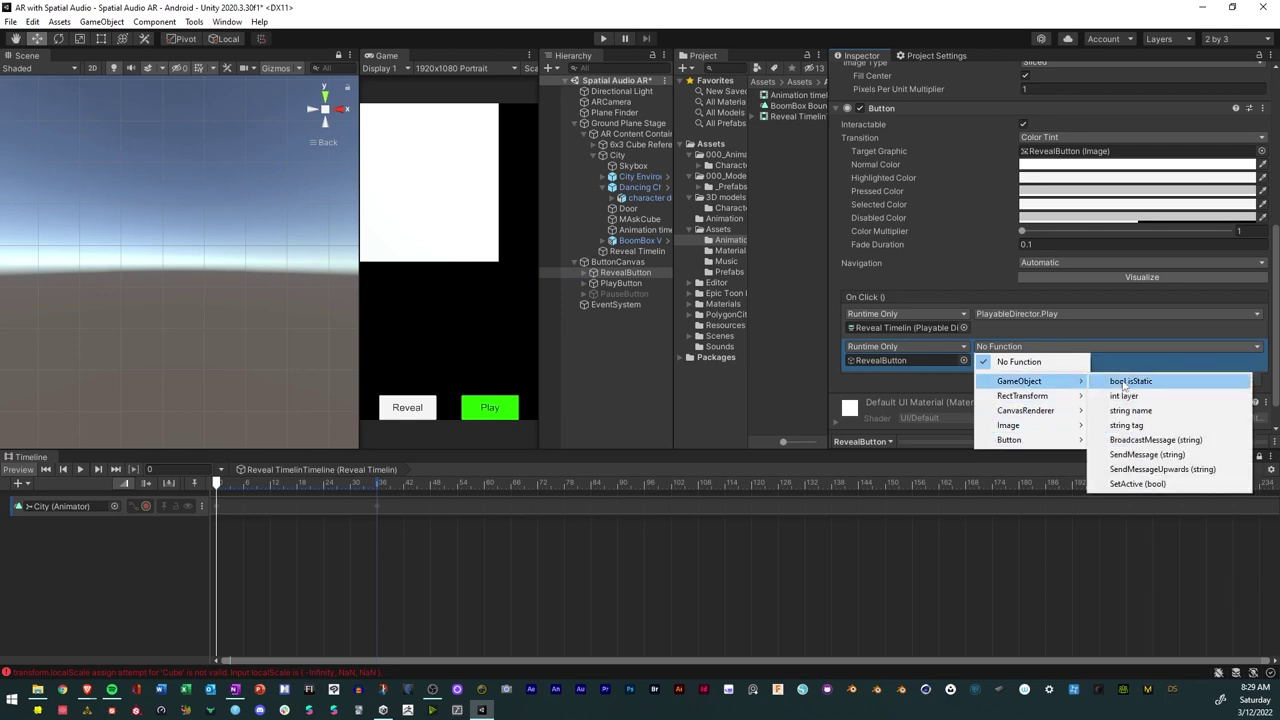
{"action": "left_click", "coordinate": [1140, 484]}
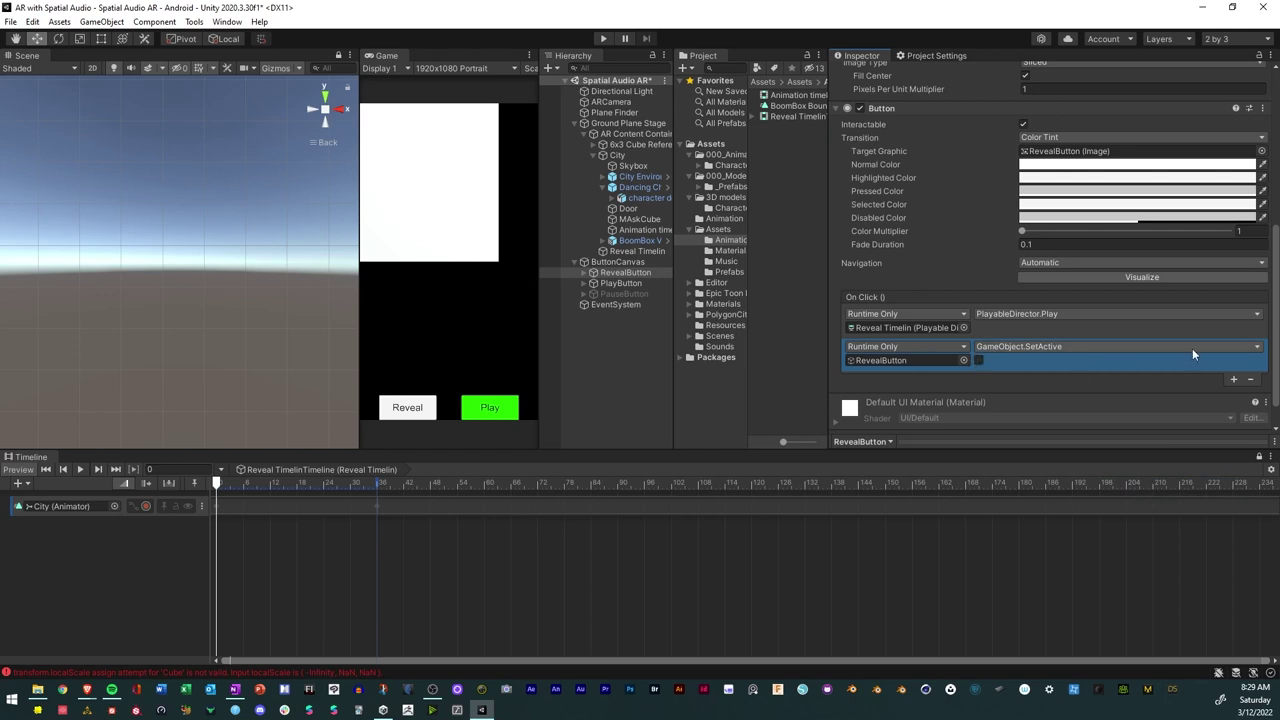
Add a third entry calling PlayButton GameObject.SetActive with the bool ticked.
{"action": "left_click", "coordinate": [1234, 382]}
{"action": "left_click_drag", "start_coordinate": [622, 283], "coordinate": [878, 391]}
{"action": "left_click", "coordinate": [1006, 381]}
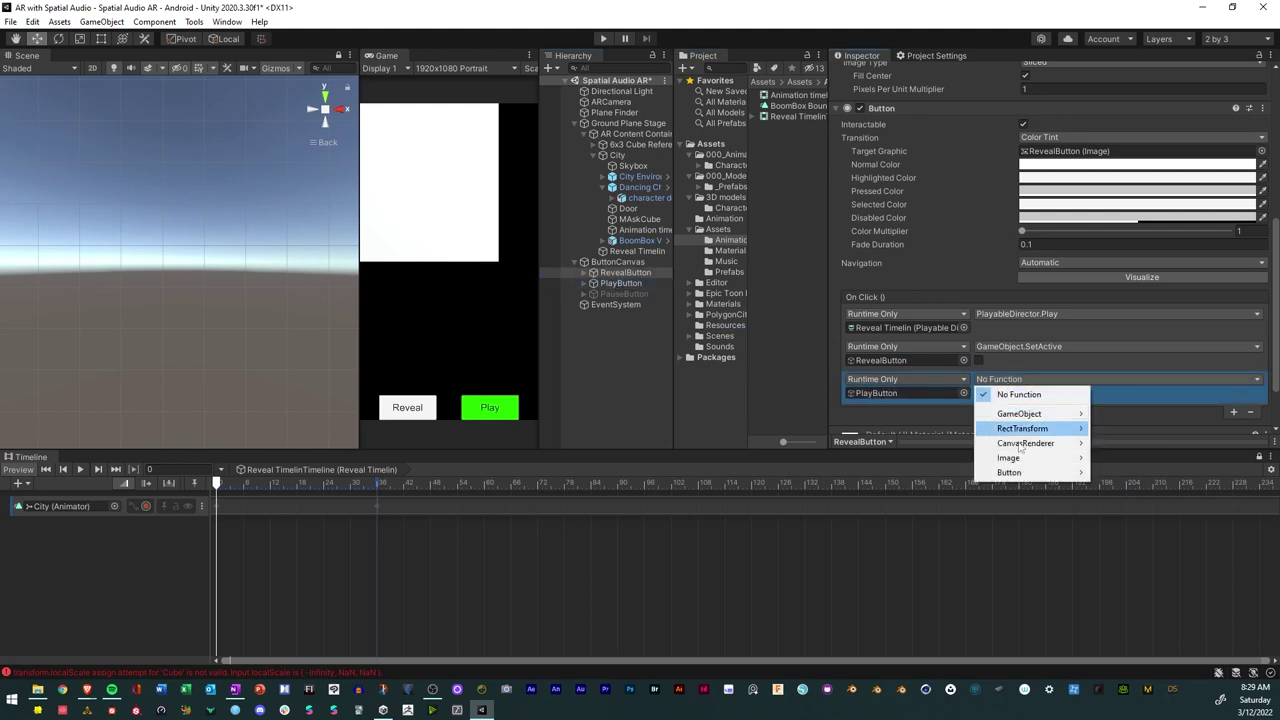
{"action": "mouse_move", "coordinate": [1052, 415]}
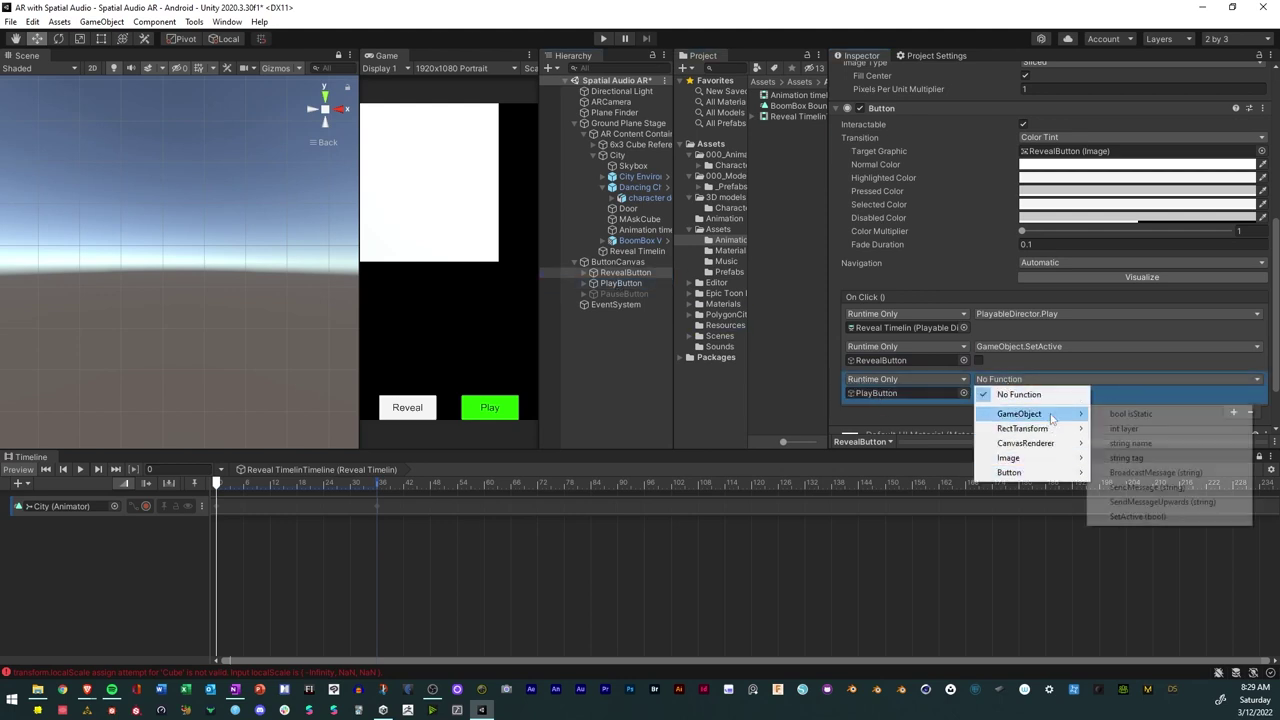
{"action": "left_click", "coordinate": [1137, 516]}
{"action": "left_click", "coordinate": [978, 393]}
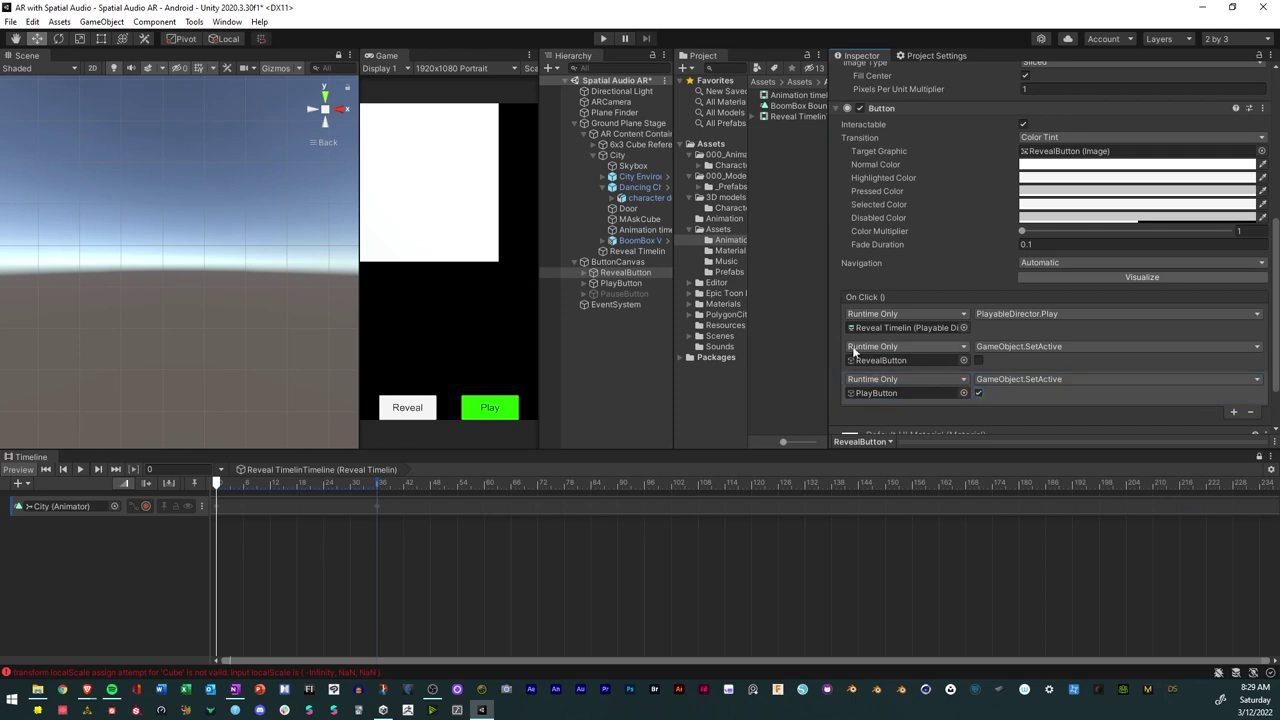
{"action": "left_click", "coordinate": [620, 286]}
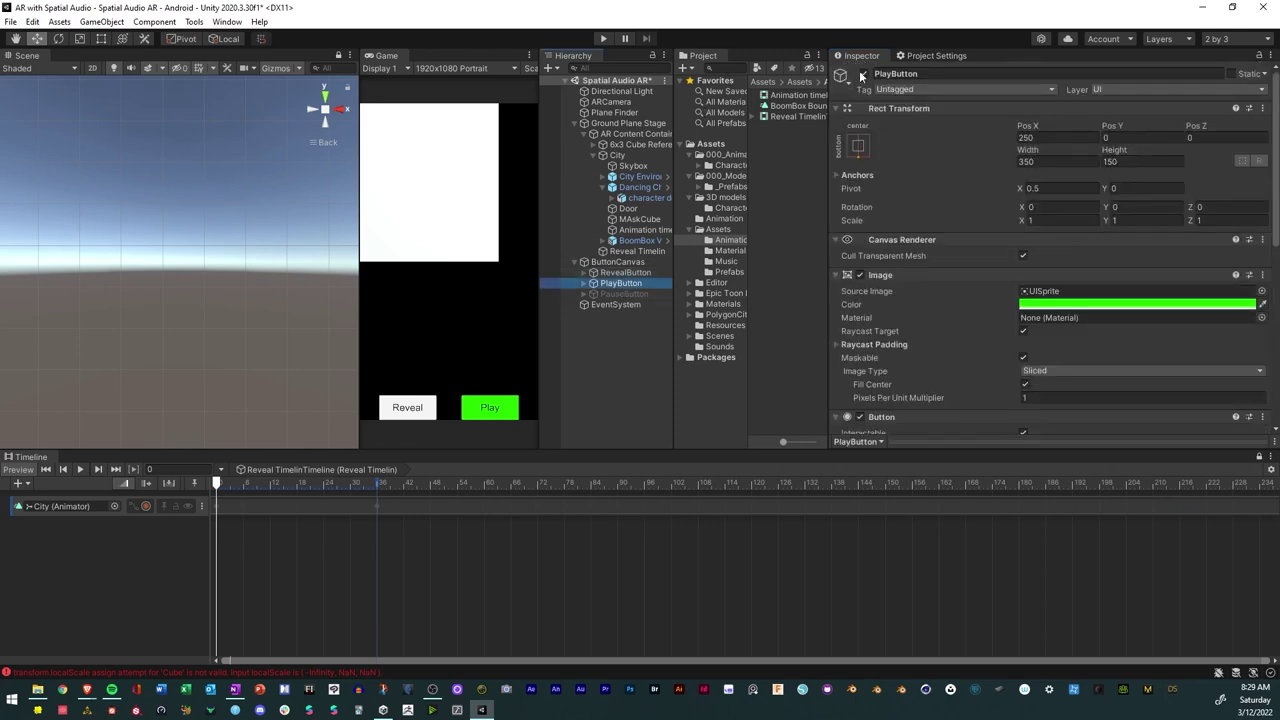
Deactivate PlayButton so only Reveal shows at launch, then save the scene.
{"action": "left_click", "coordinate": [862, 75]}
{"action": "scroll", "coordinate": [879, 189], "scroll_direction": "down", "scroll_amount": 3}
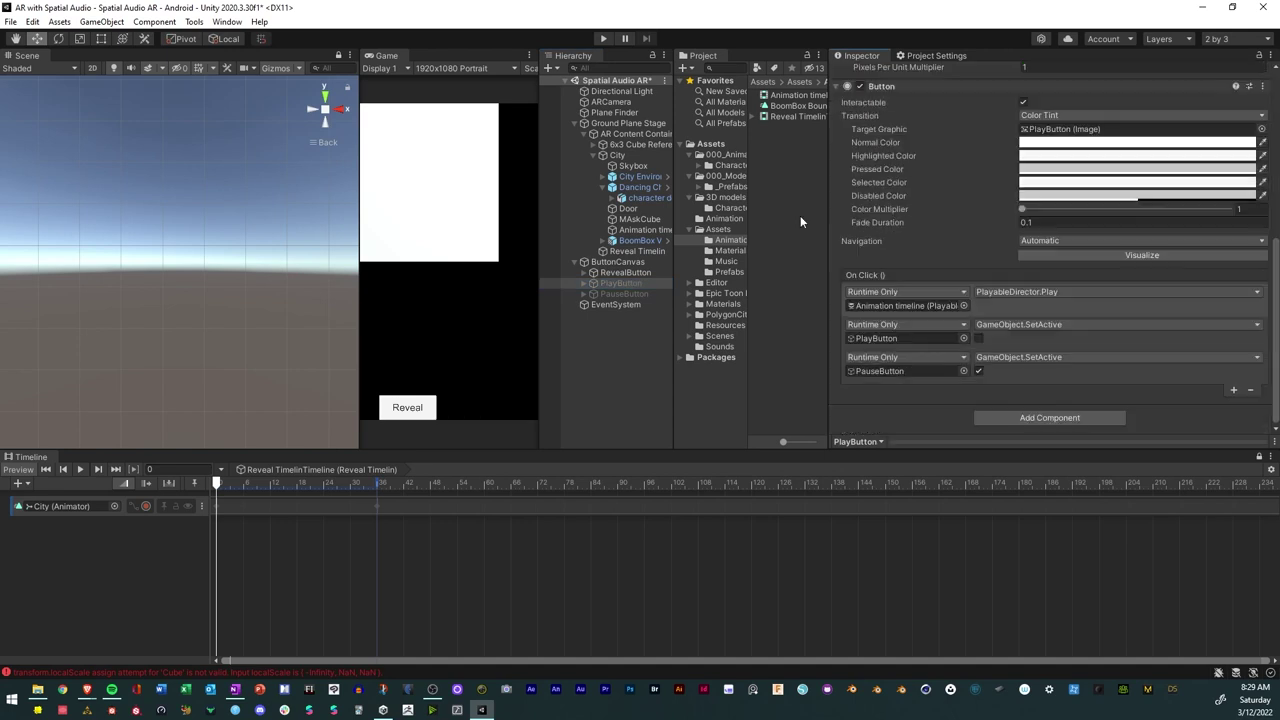
{"action": "left_click", "coordinate": [617, 272]}
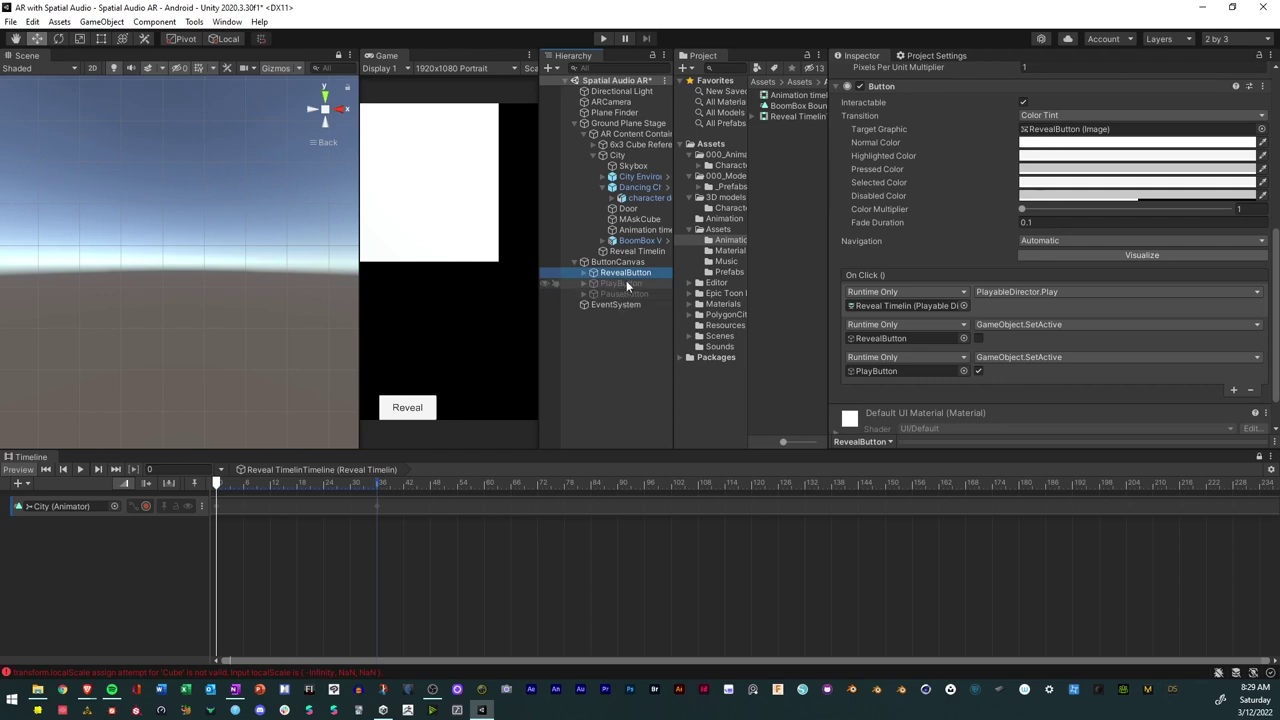
{"action": "left_click", "coordinate": [10, 21]}
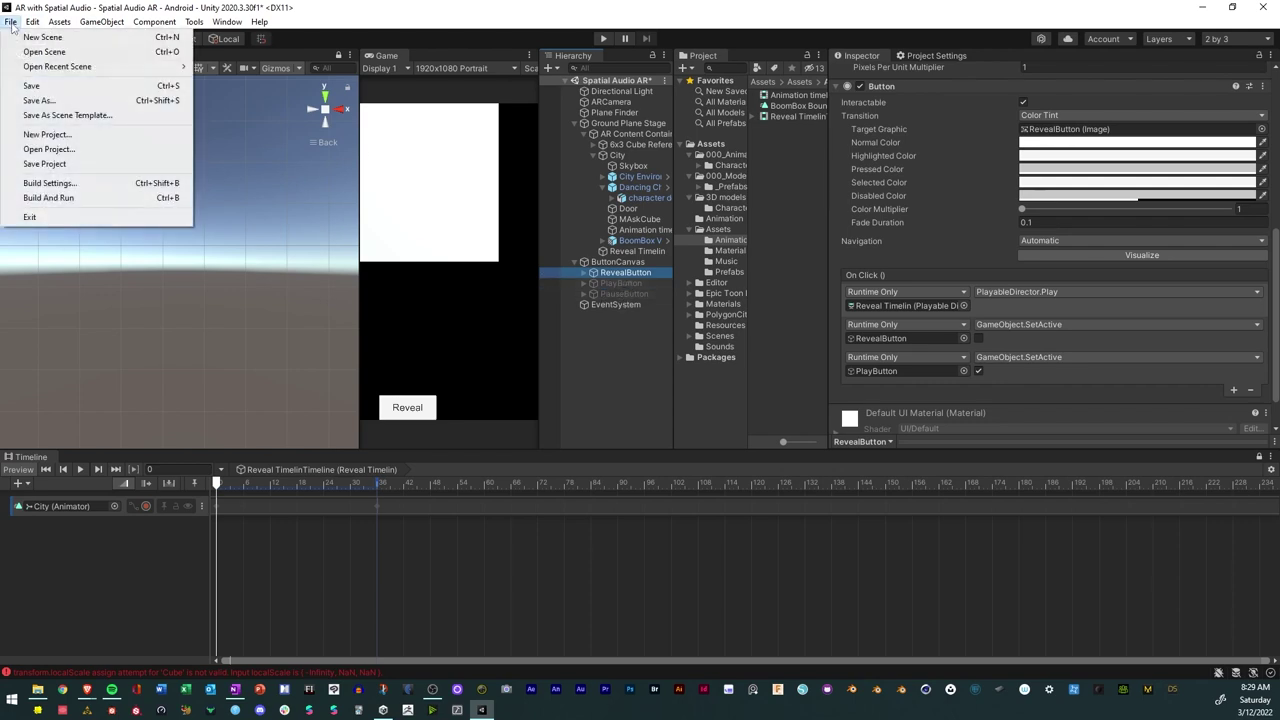
{"action": "left_click", "coordinate": [30, 86]}
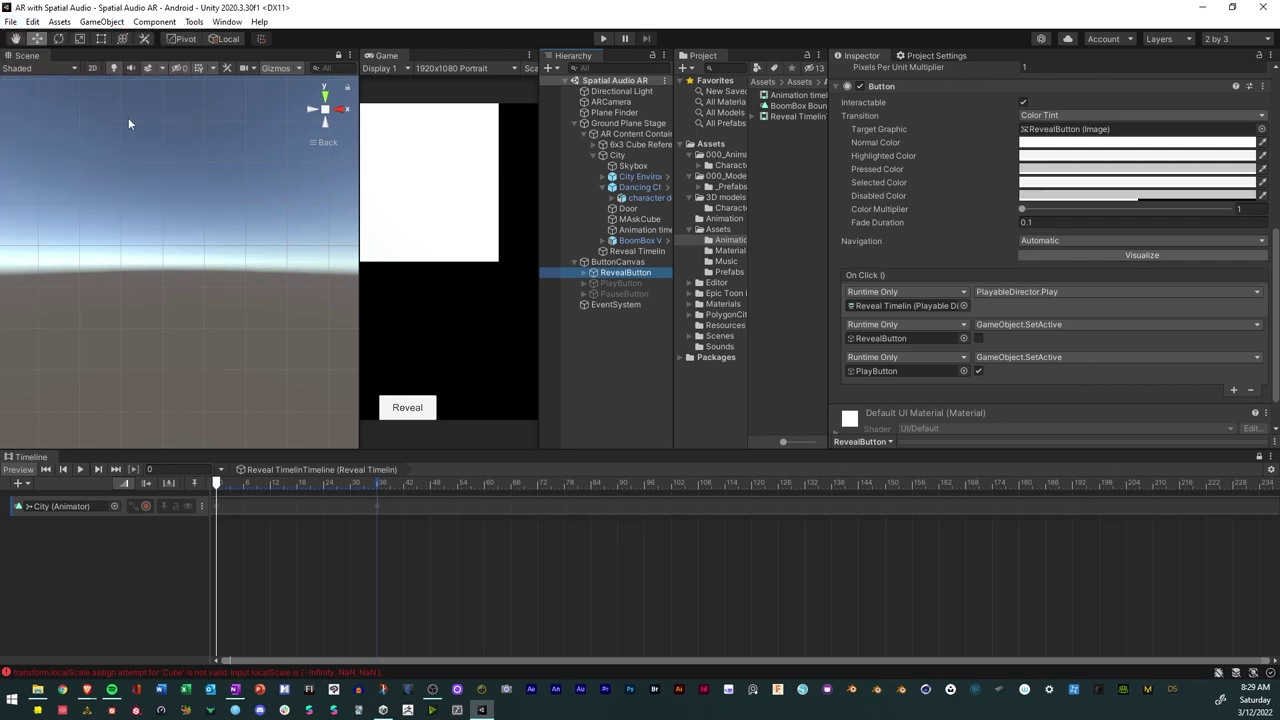
Enter Play mode, press Reveal, then toggle Play and Pause repeatedly to confirm they swap.
{"action": "left_click", "coordinate": [604, 38]}
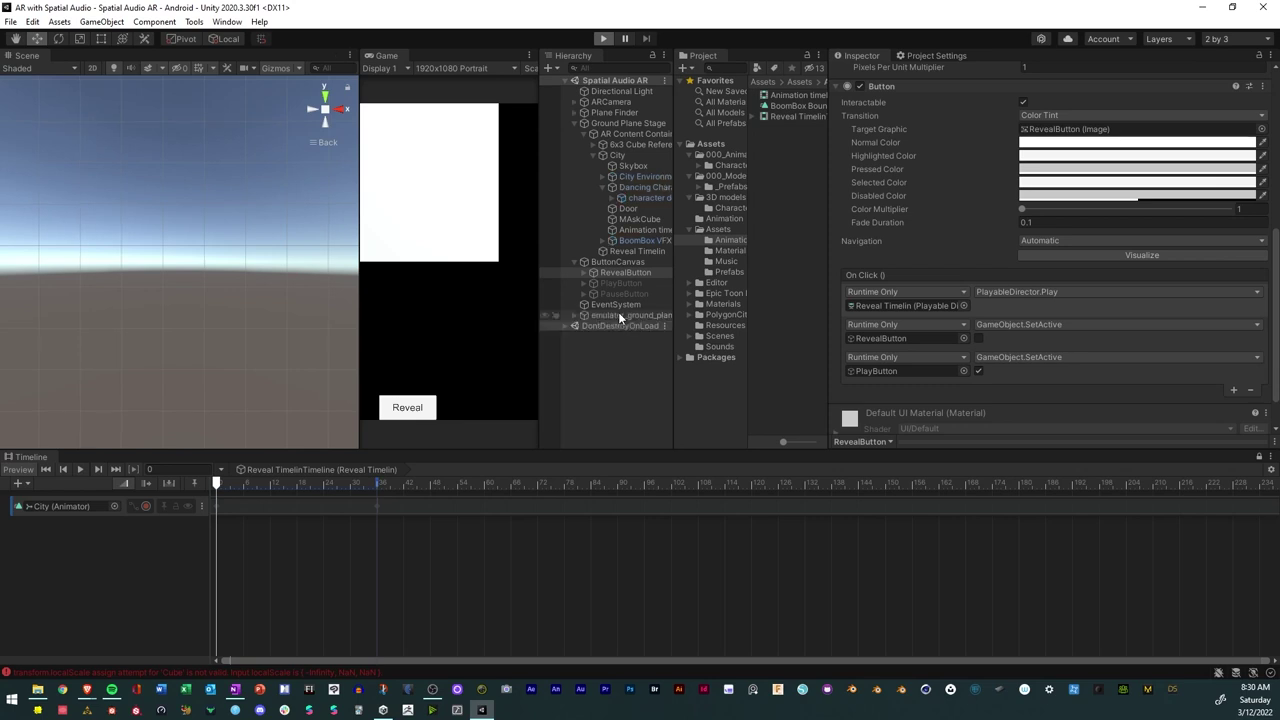
{"action": "left_click", "coordinate": [406, 410]}
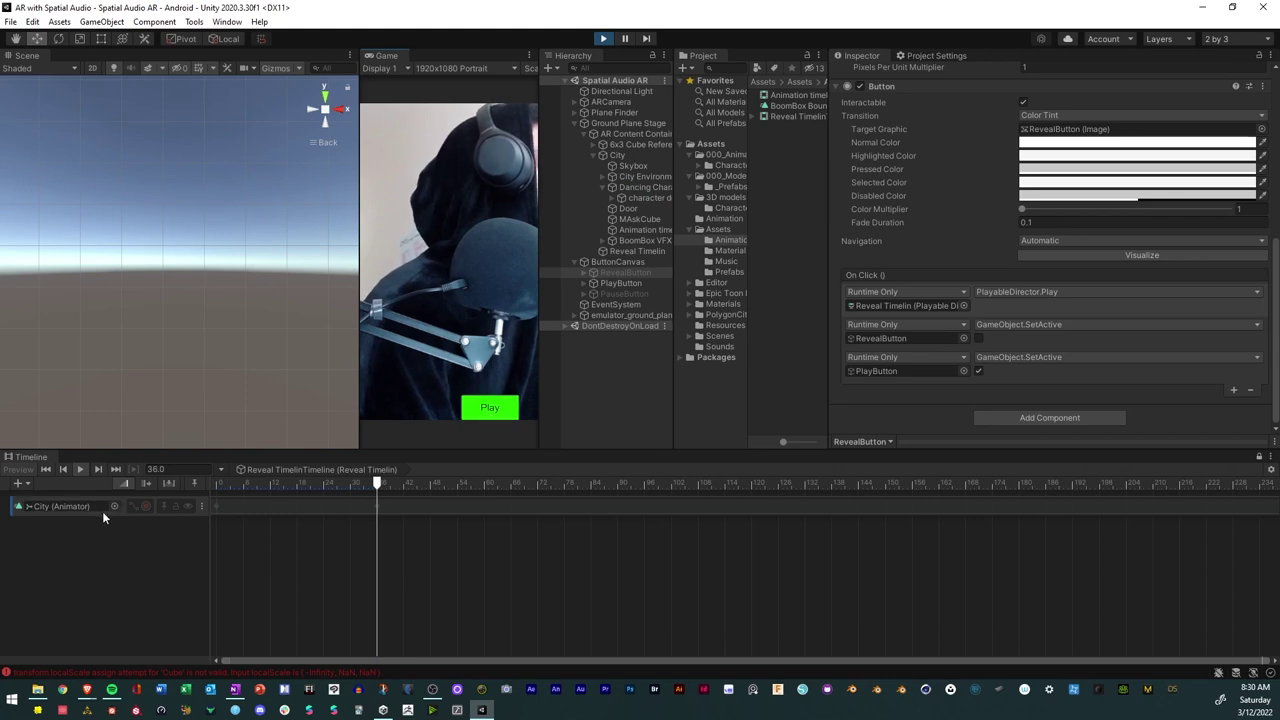
{"action": "left_click", "coordinate": [491, 410]}
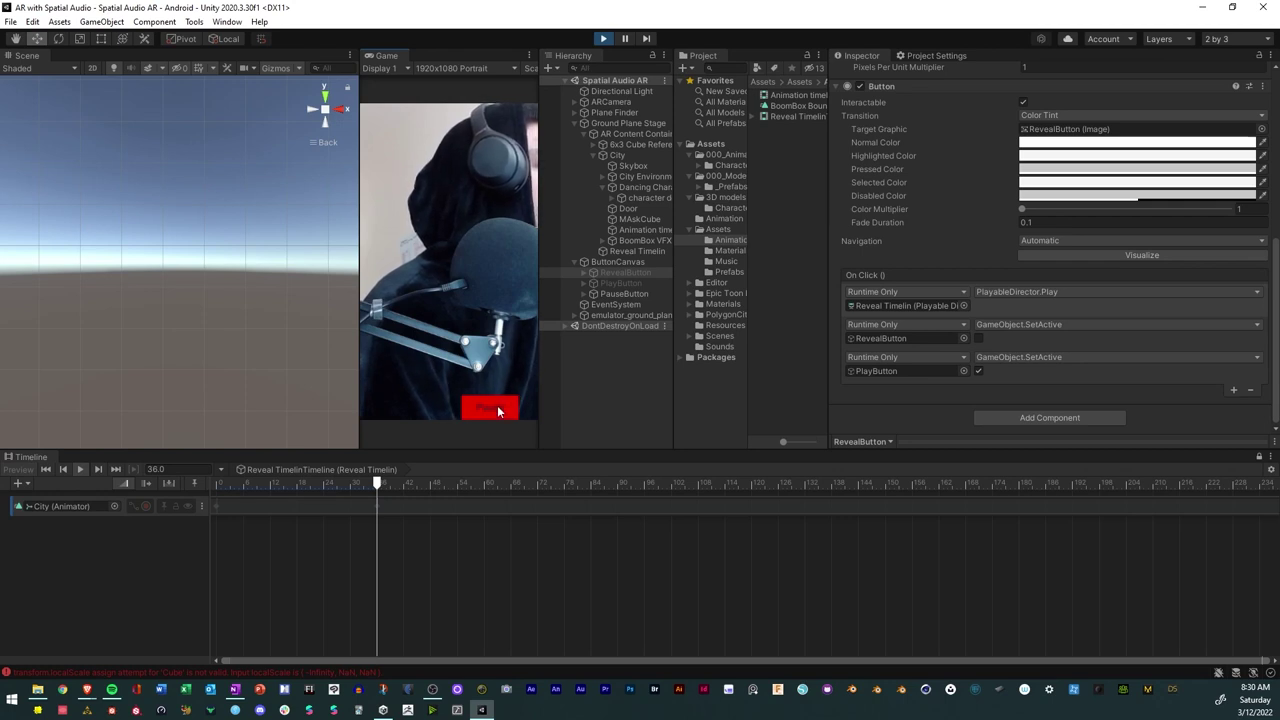
{"action": "left_click", "coordinate": [498, 411]}
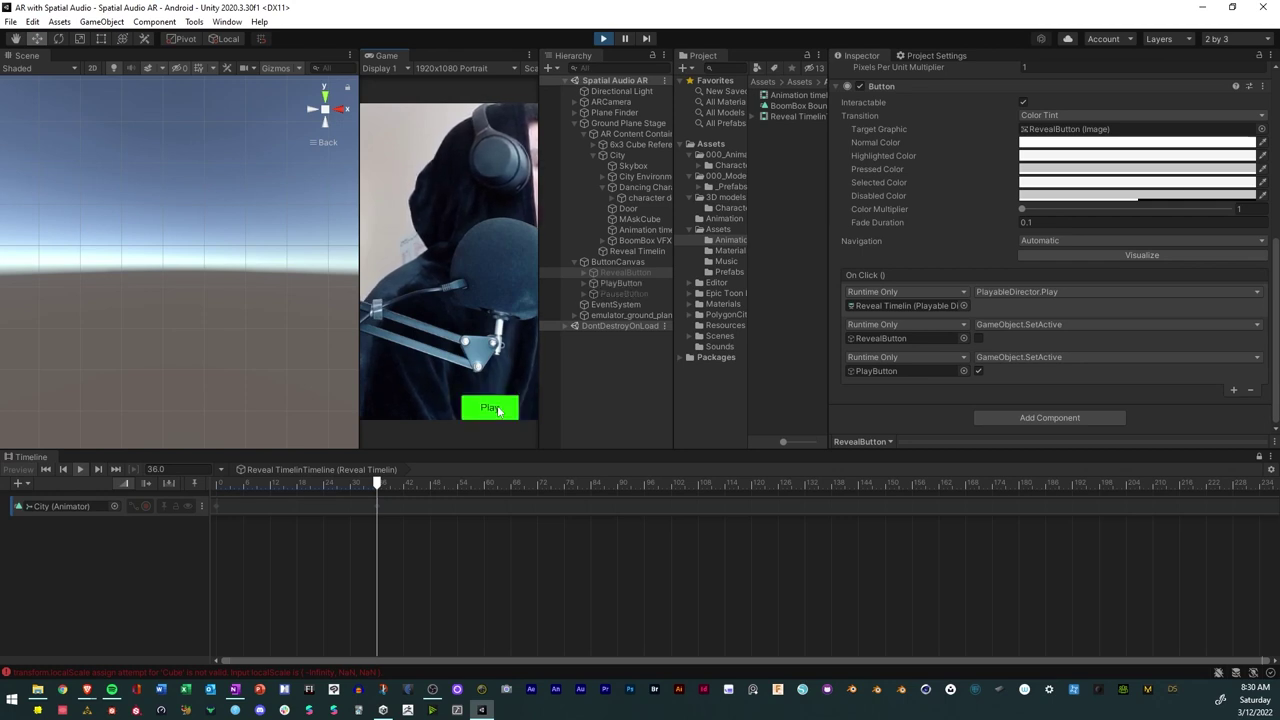
{"action": "left_click", "coordinate": [498, 411]}
{"action": "left_click", "coordinate": [498, 411]}
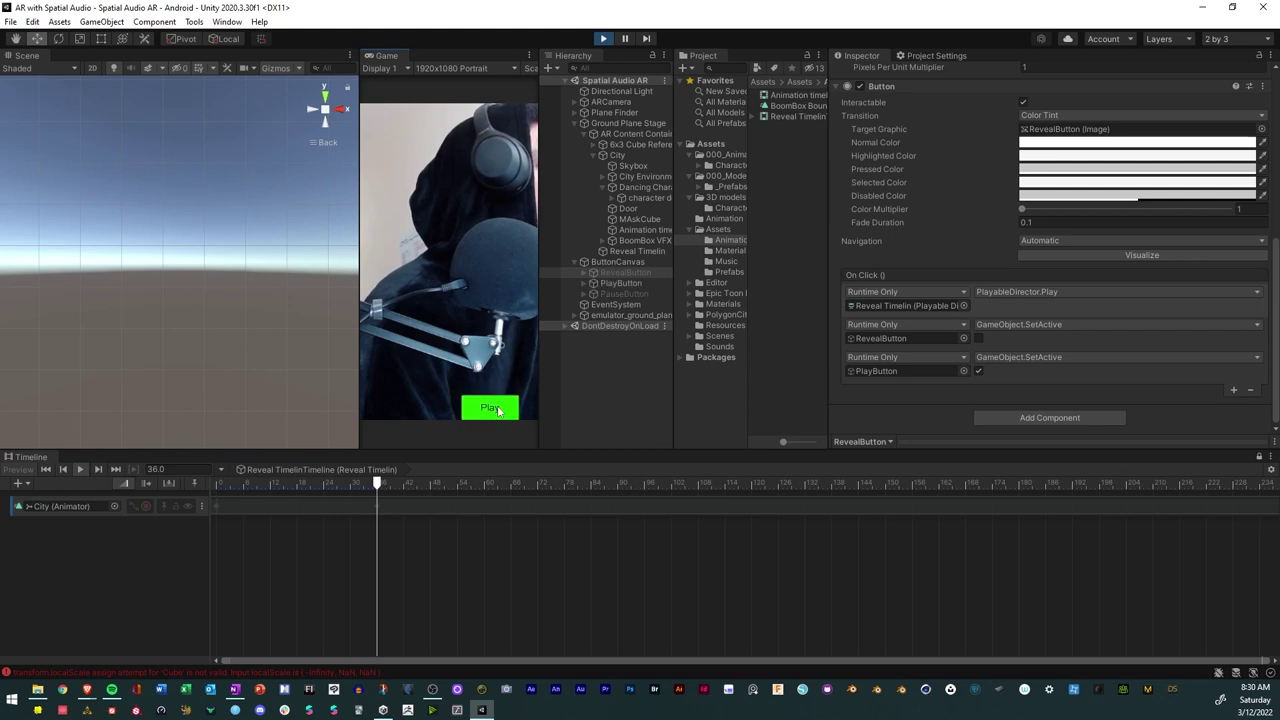
{"action": "left_click", "coordinate": [498, 411]}
{"action": "left_click", "coordinate": [498, 411]}
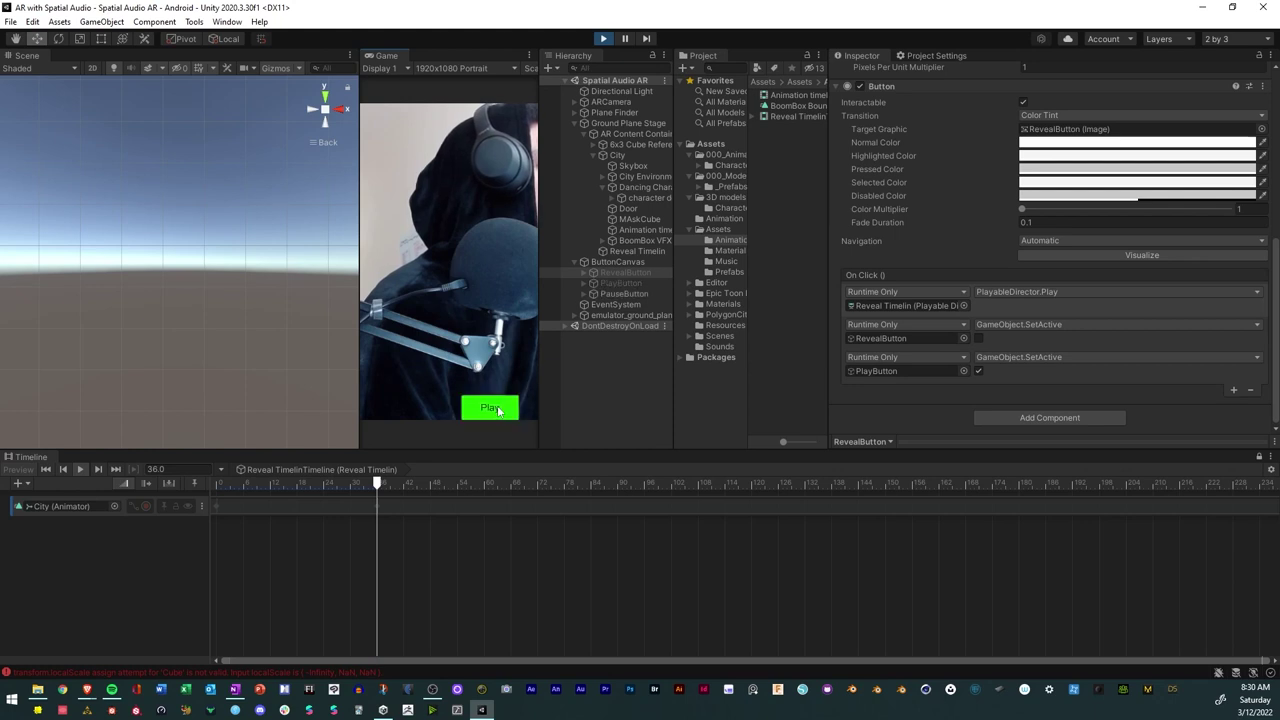
Exit Play mode and give all three buttons Pos X 0, Width 516.6 and Pos Y 100.
{"action": "left_click", "coordinate": [604, 39]}
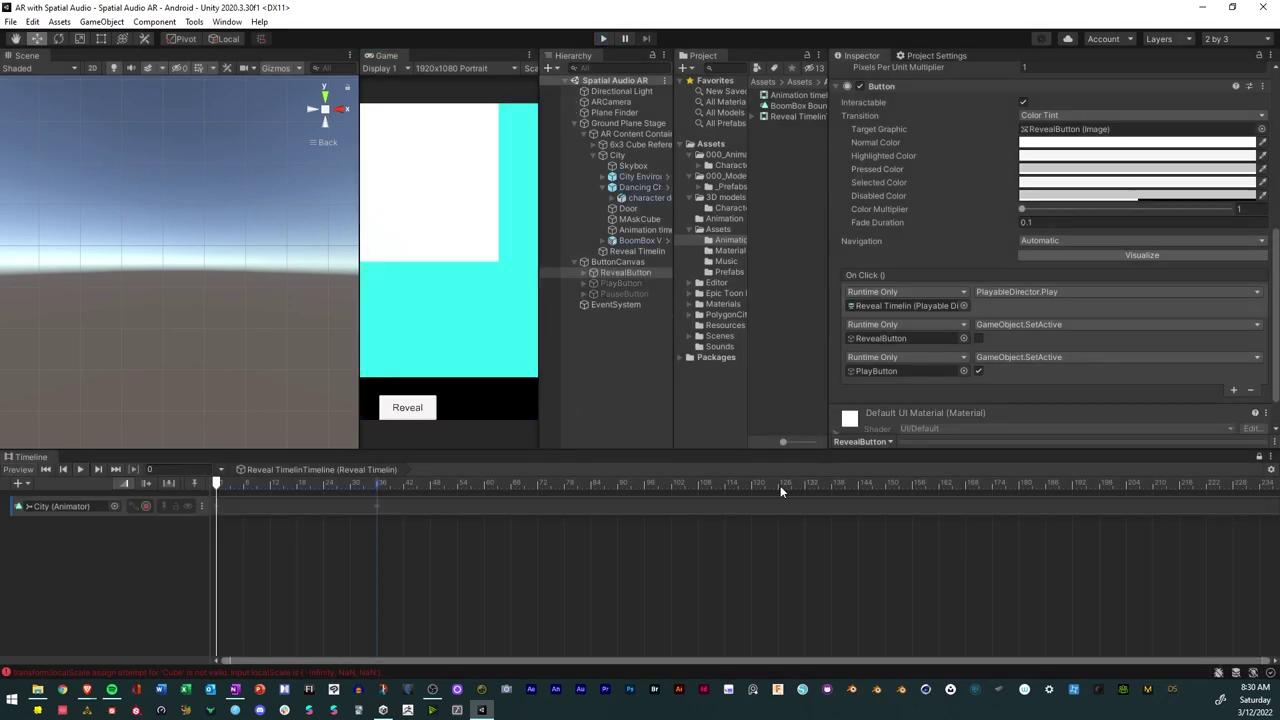
{"action": "left_click", "coordinate": [625, 293], "text": "shift"}
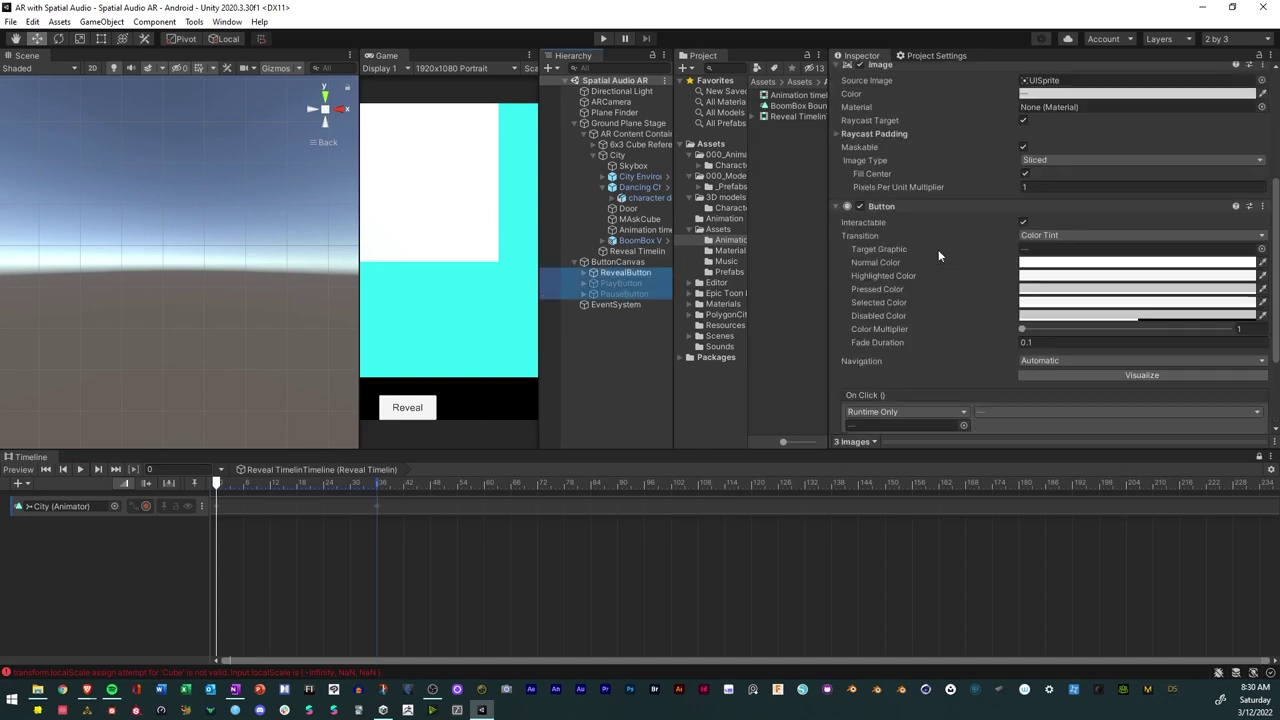
{"action": "left_click", "coordinate": [1057, 137]}
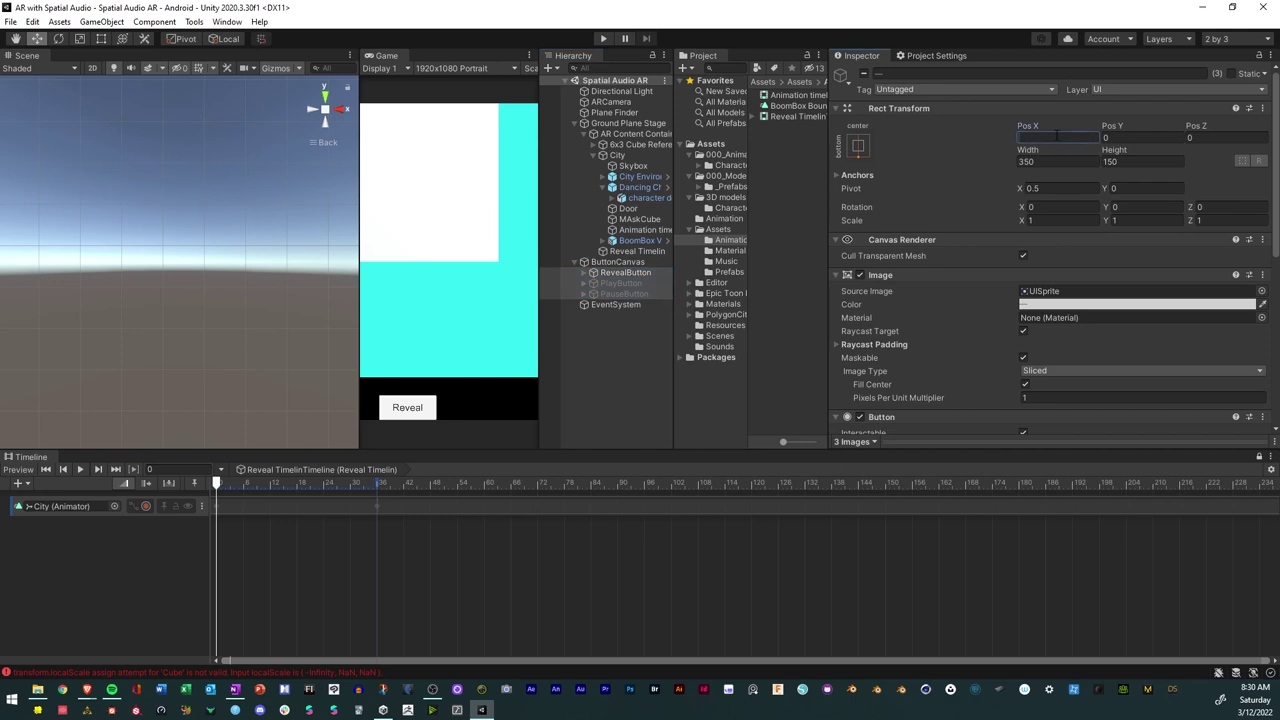
{"action": "type", "text": "0"}
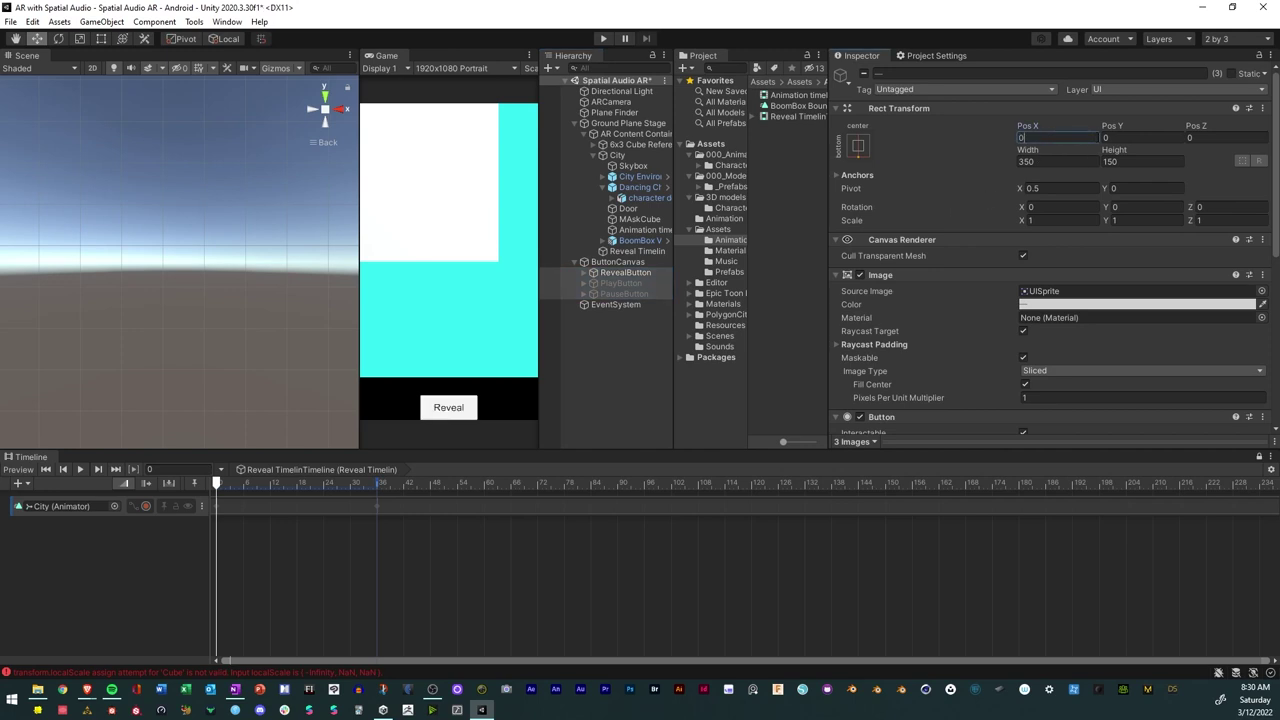
{"action": "left_click_drag", "start_coordinate": [1024, 150], "coordinate": [1062, 152]}
{"action": "left_click_drag", "start_coordinate": [375, 206], "coordinate": [678, 84]}
{"action": "left_click_drag", "start_coordinate": [1108, 128], "coordinate": [1230, 117]}
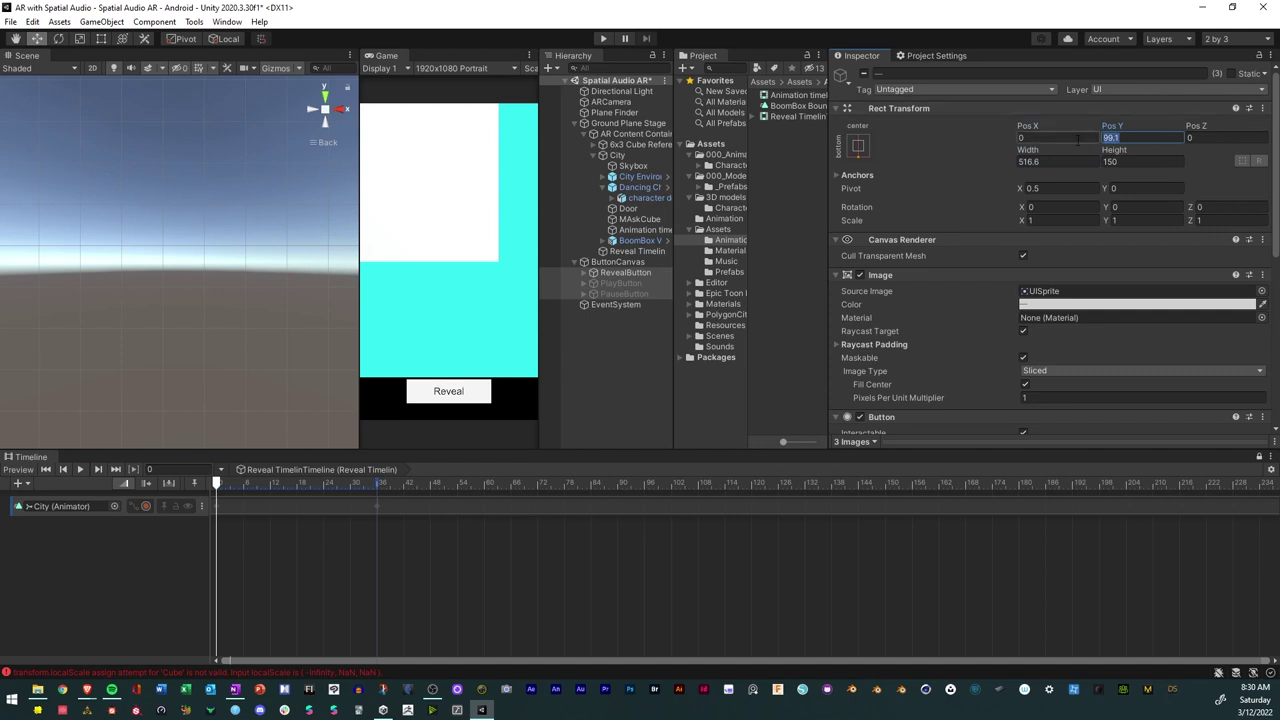
{"action": "type", "text": "100"}
{"action": "left_click", "coordinate": [622, 279]}
Keep PlayButton inactive and collapse ButtonCanvas in the Hierarchy.
{"action": "left_click", "coordinate": [862, 74]}
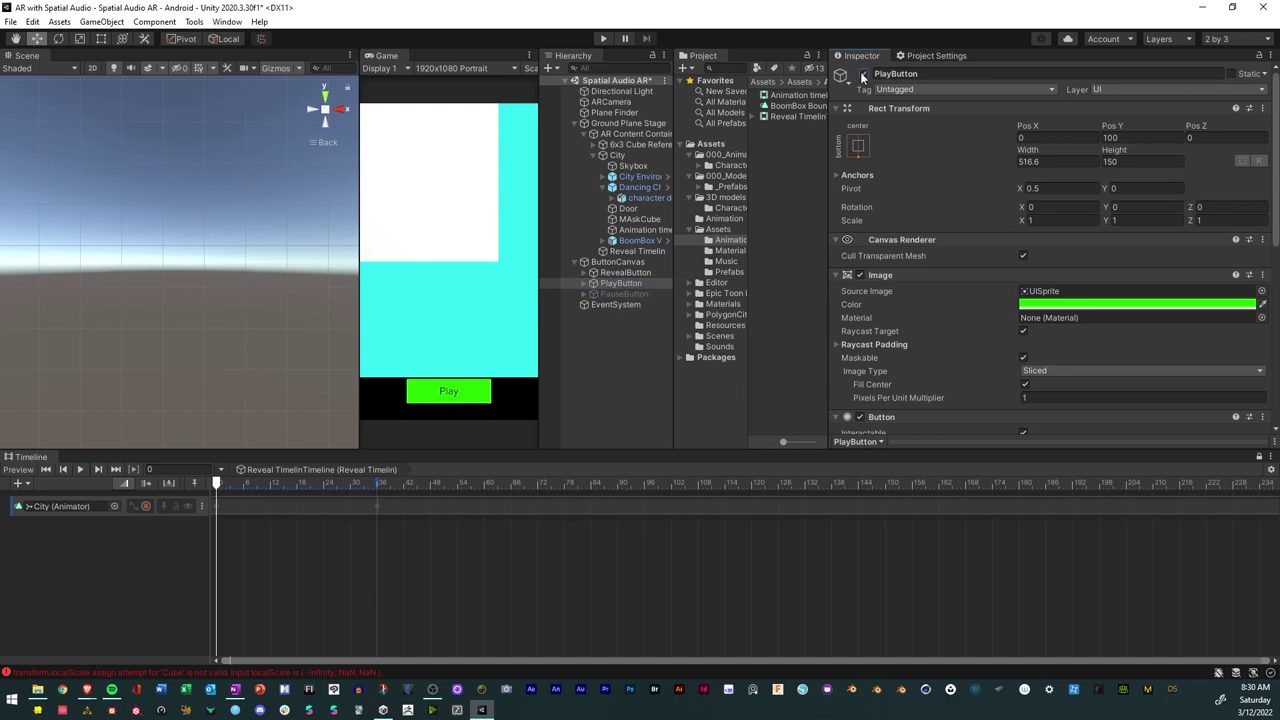
{"action": "left_click", "coordinate": [861, 74]}
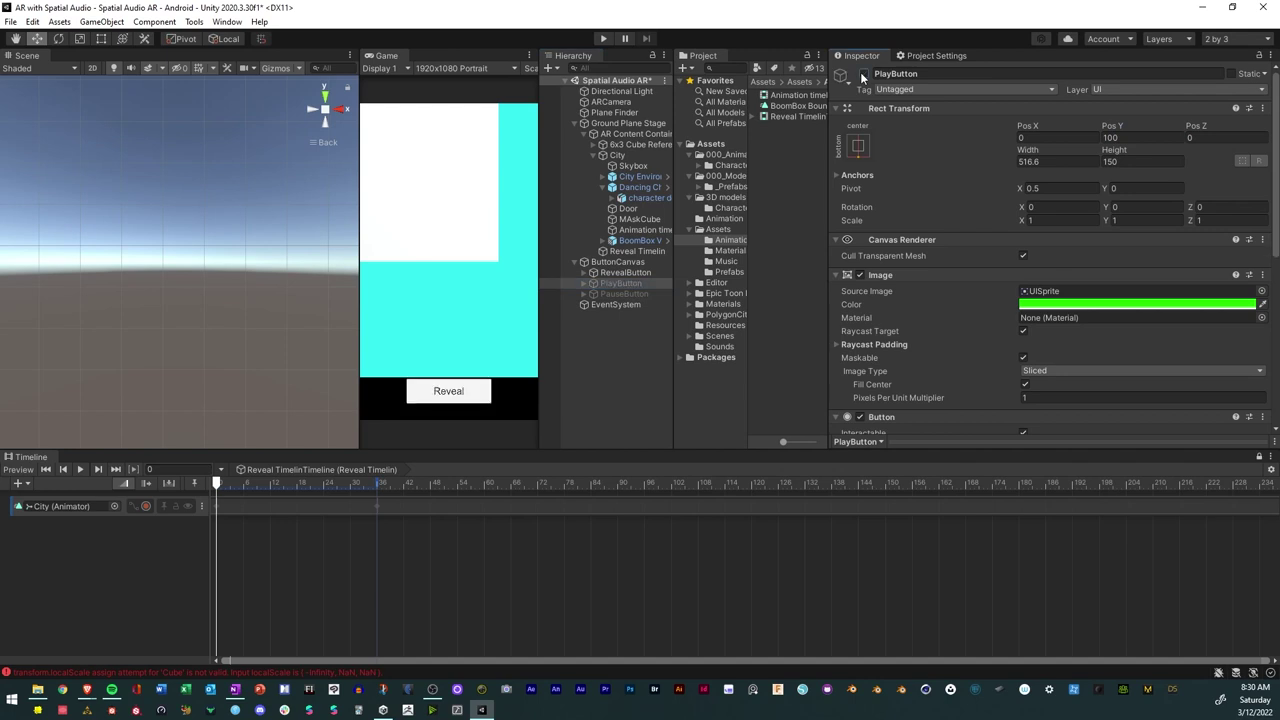
{"action": "left_click", "coordinate": [584, 360]}
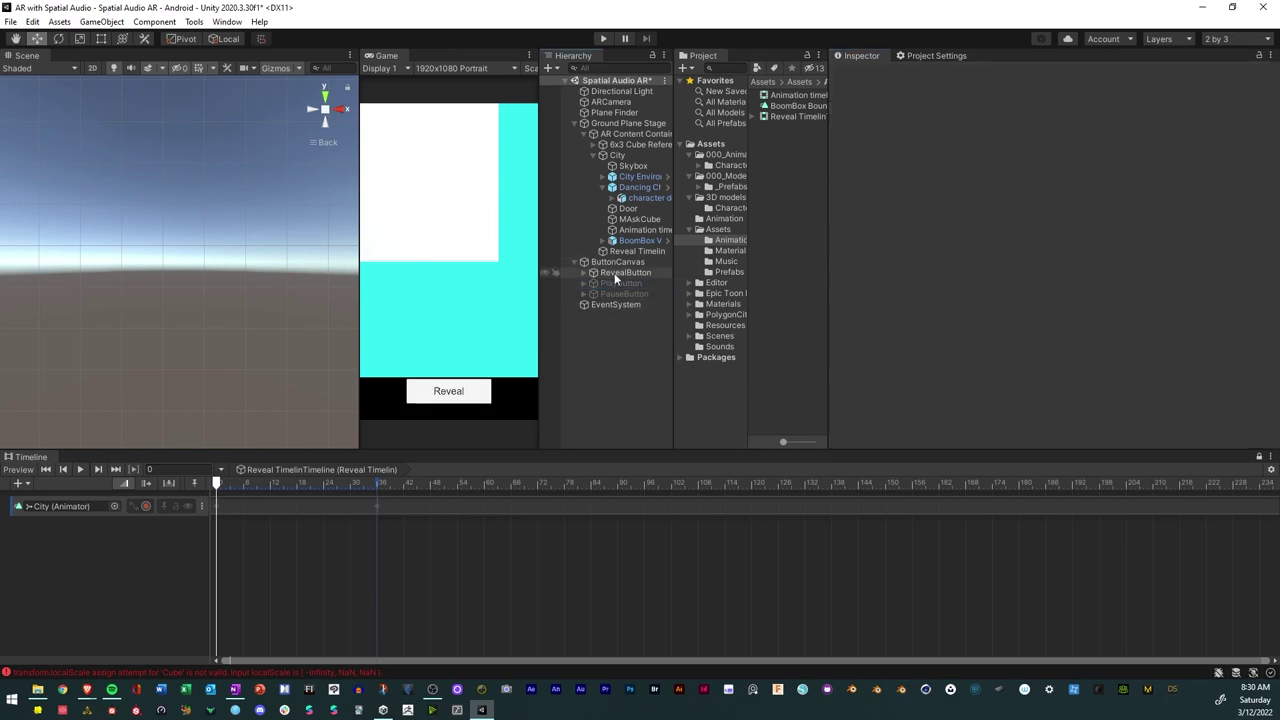
{"action": "left_click", "coordinate": [580, 264]}
{"action": "left_click", "coordinate": [575, 262]}
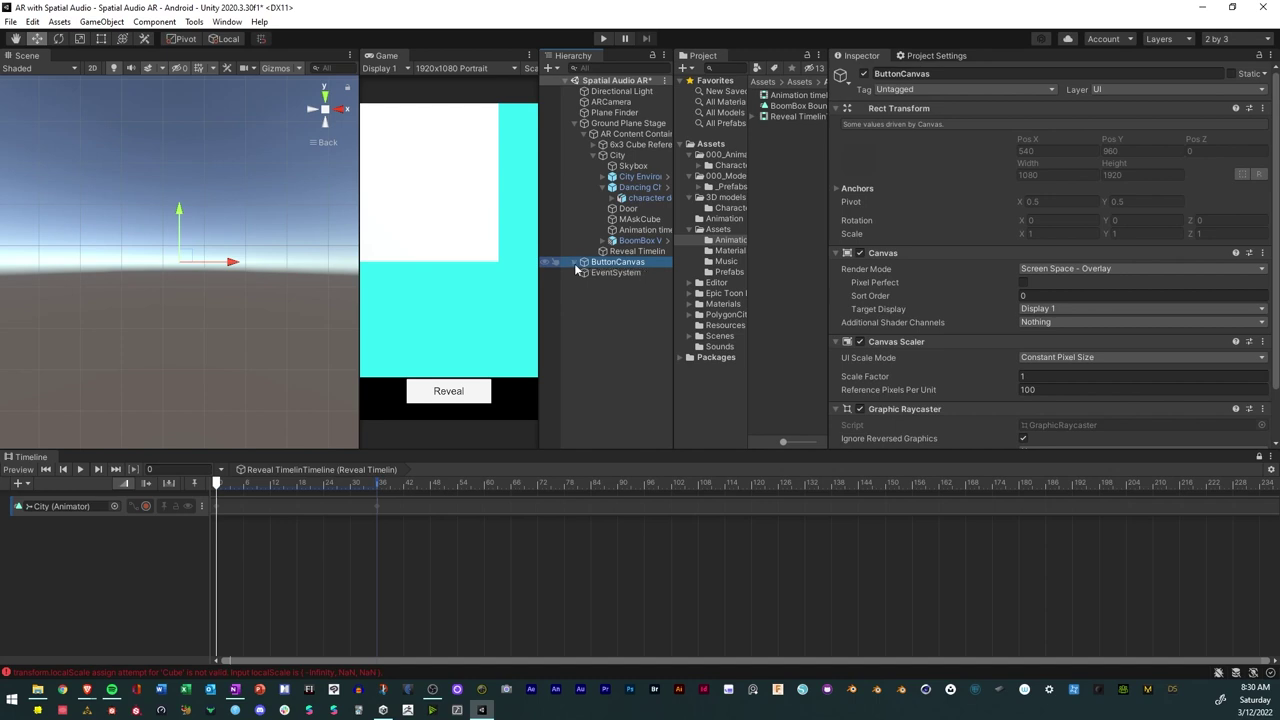
Wire ButtonCanvas to Plane Finder's On Content Placed with GameObject.SetActive ticked.
{"action": "left_click", "coordinate": [614, 112]}
{"action": "scroll", "coordinate": [1010, 285], "scroll_direction": "down", "scroll_amount": 5}
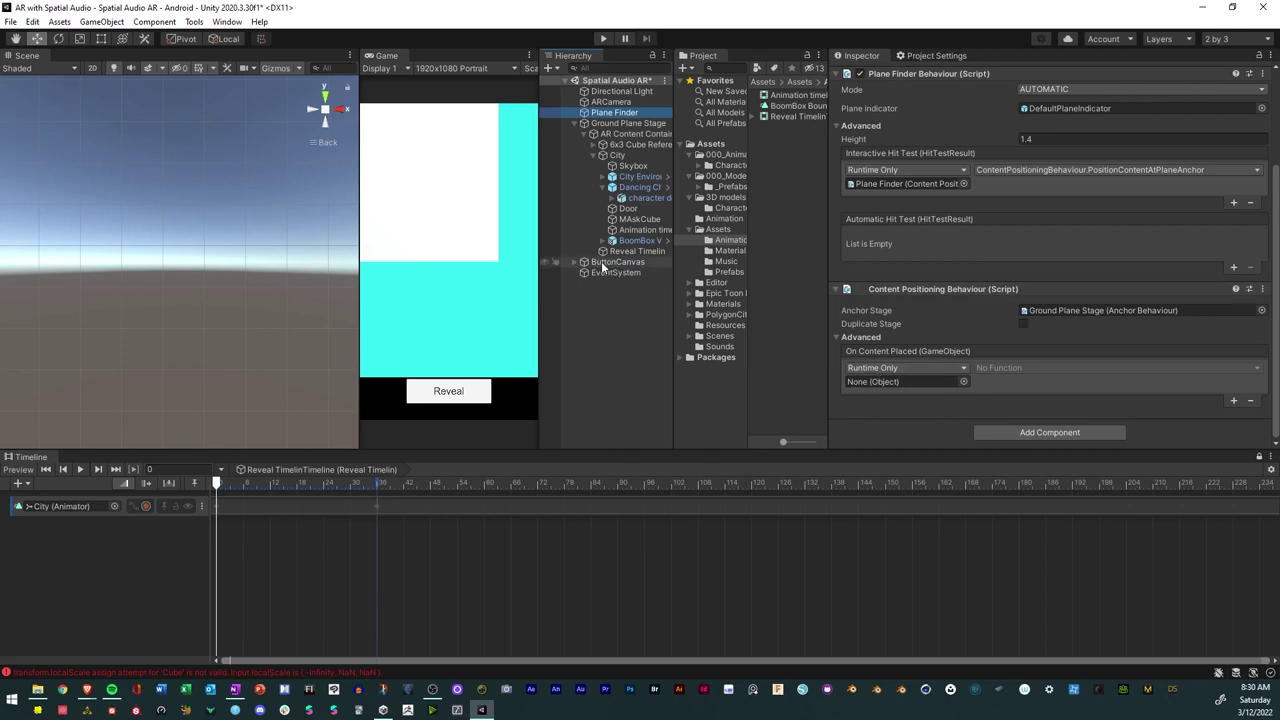
{"action": "left_click_drag", "start_coordinate": [603, 266], "coordinate": [883, 366]}
{"action": "left_click_drag", "start_coordinate": [891, 383], "coordinate": [892, 383]}
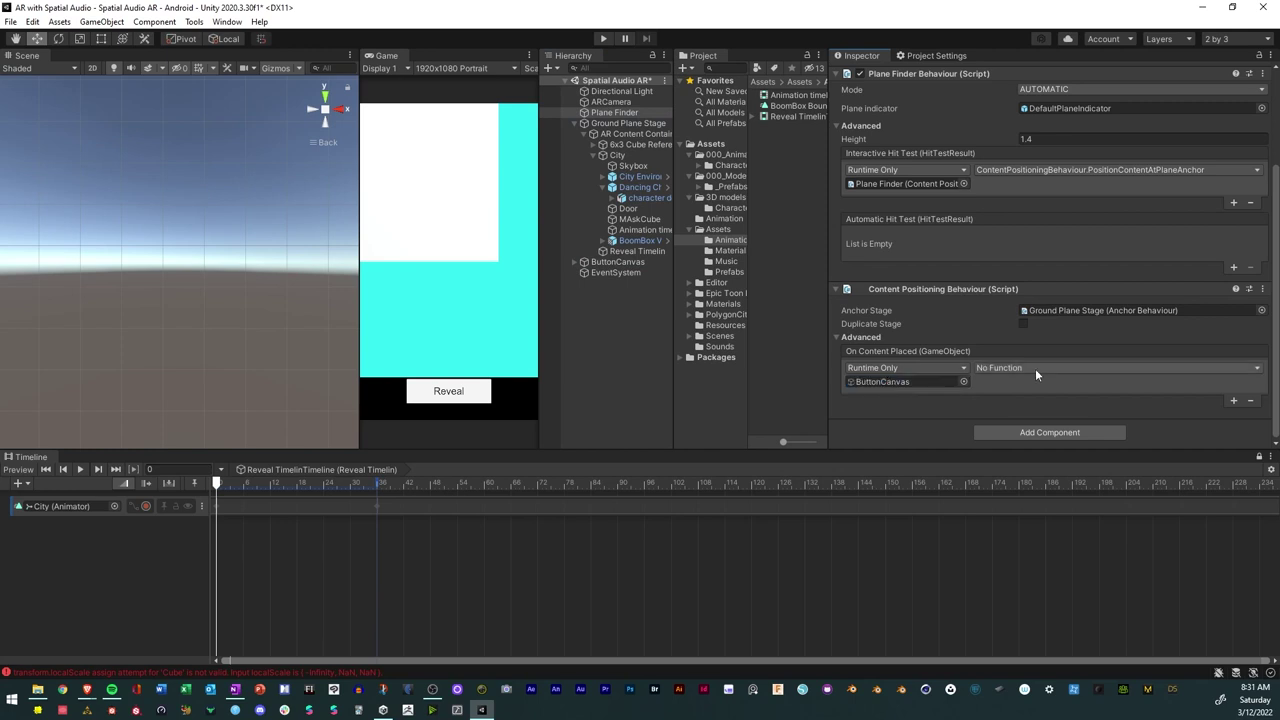
{"action": "left_click", "coordinate": [1040, 368]}
{"action": "mouse_move", "coordinate": [1045, 404]}
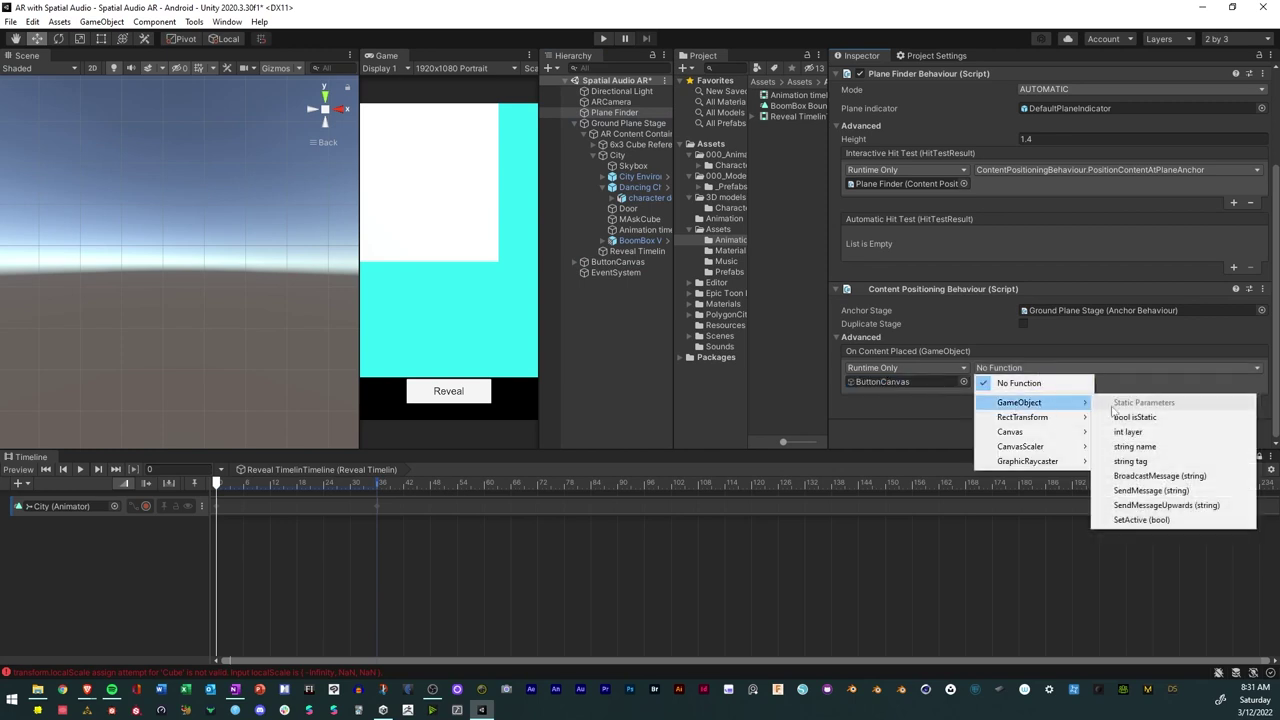
{"action": "left_click", "coordinate": [1142, 519]}
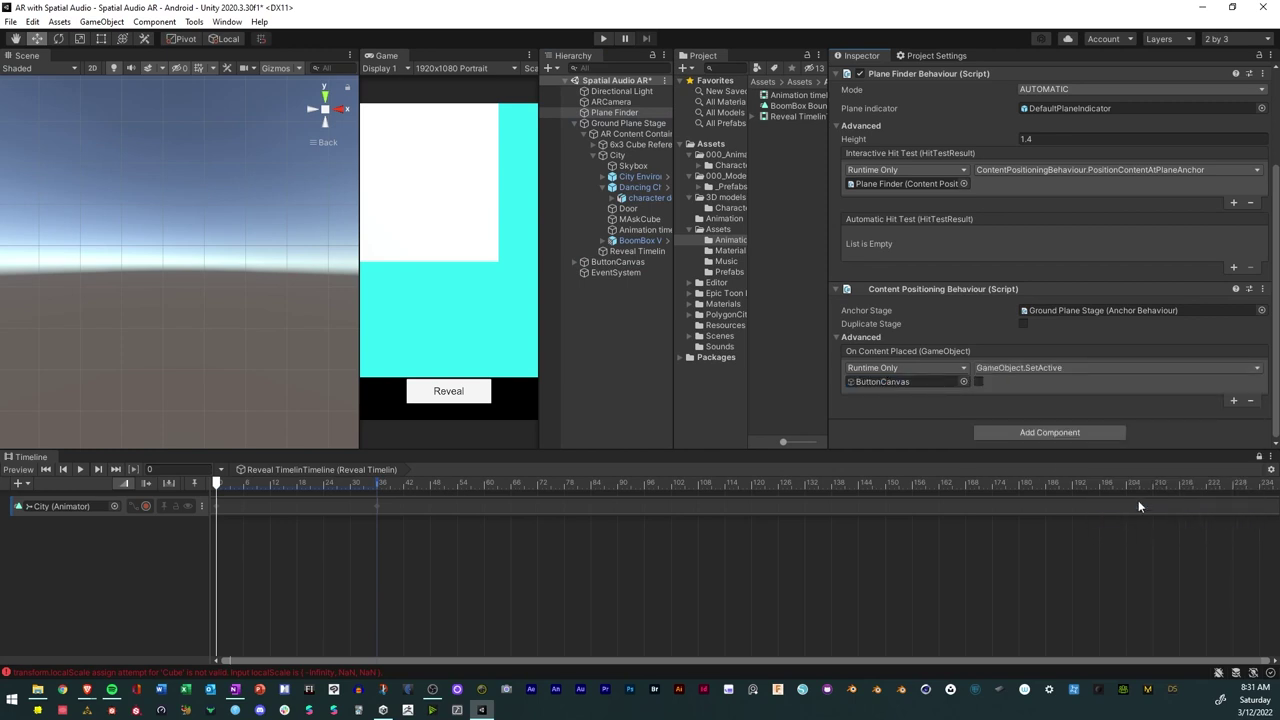
{"action": "left_click", "coordinate": [978, 381]}
Make ButtonCanvas inactive at start and recheck the Plane Finder's event.
{"action": "left_click", "coordinate": [617, 264]}
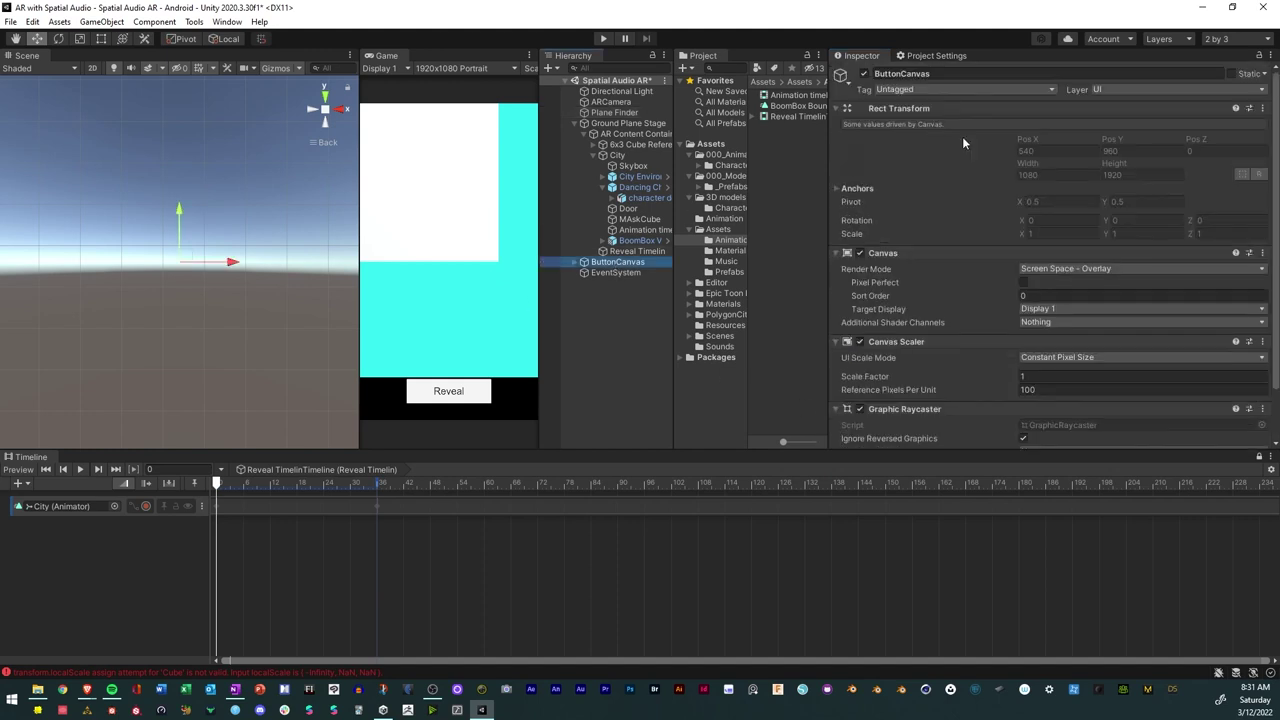
{"action": "left_click", "coordinate": [864, 74]}
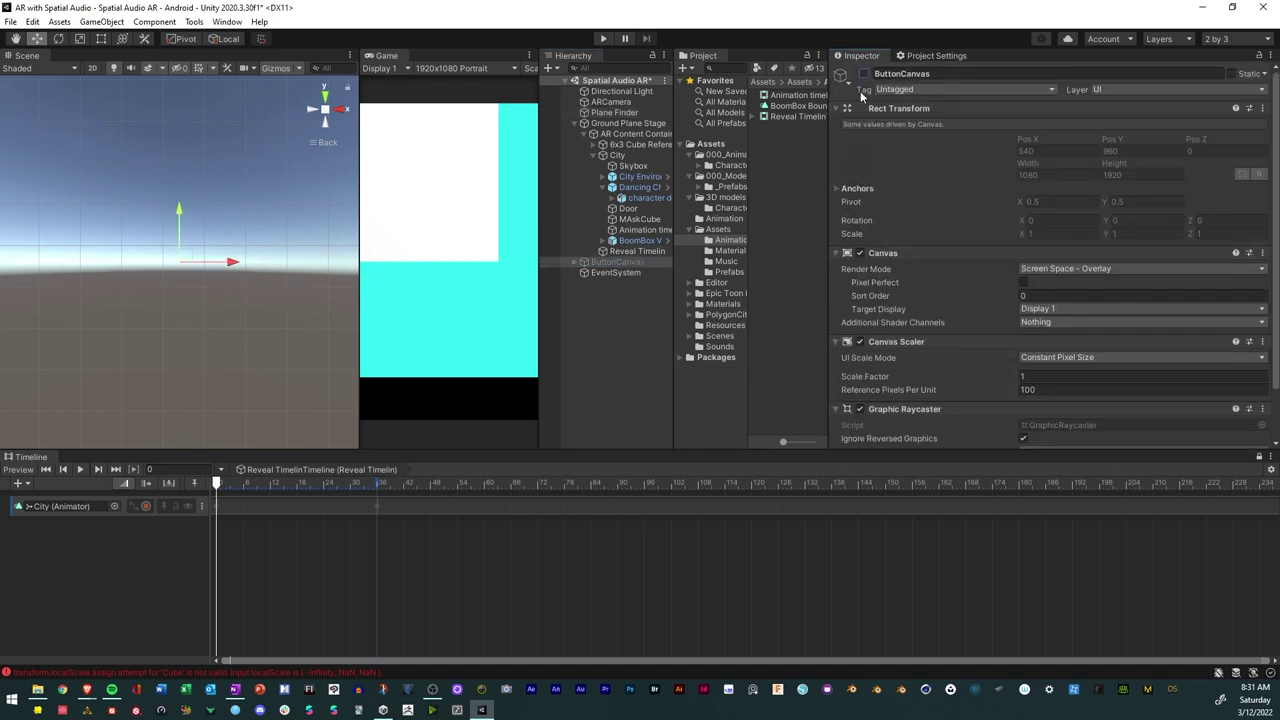
{"action": "left_click", "coordinate": [637, 322]}
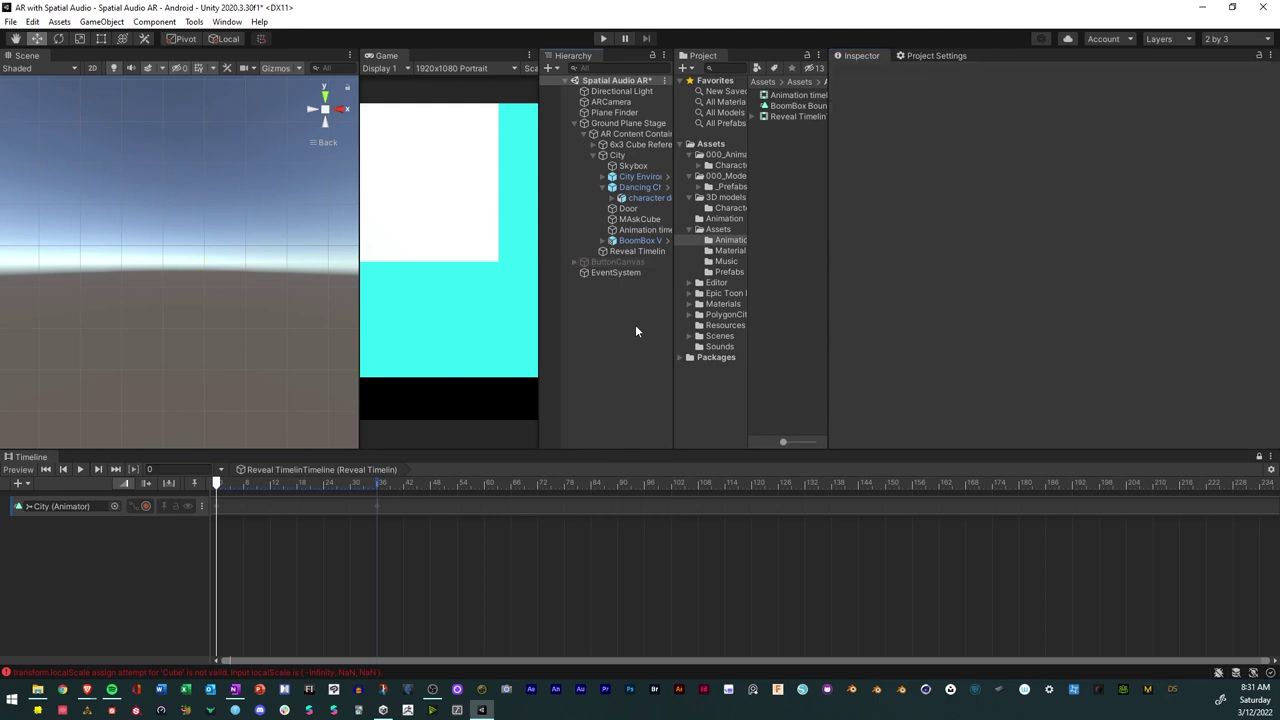
{"action": "left_click", "coordinate": [620, 134]}
{"action": "left_click", "coordinate": [628, 123]}
{"action": "left_click", "coordinate": [615, 112]}
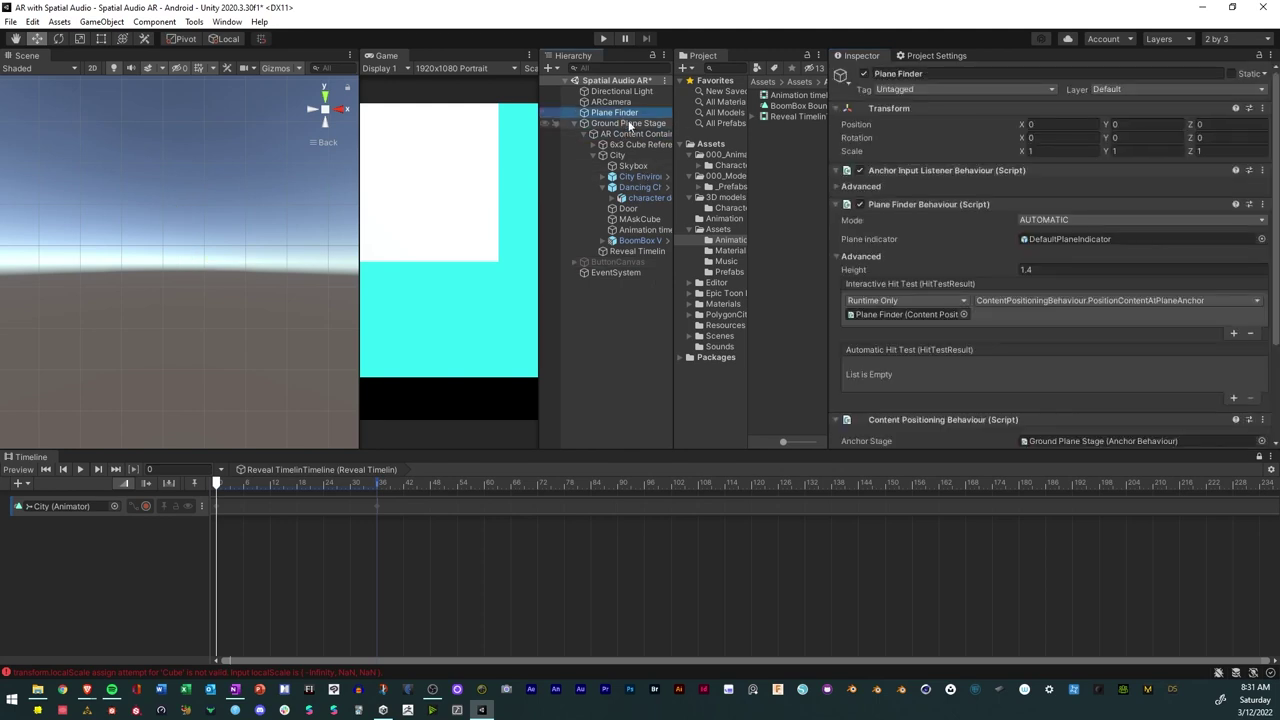
{"action": "scroll", "coordinate": [1046, 305], "scroll_direction": "down", "scroll_amount": 3}
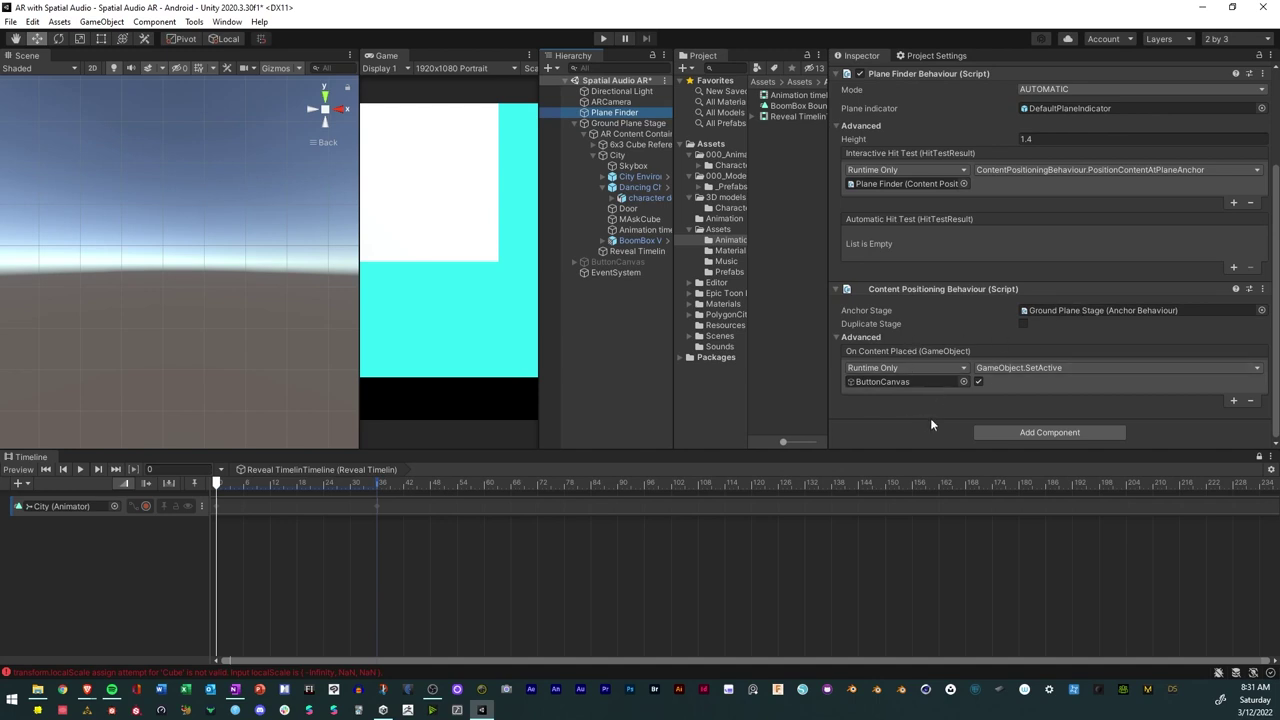
{"action": "left_click", "coordinate": [11, 21]}
Save the scene and expand ButtonCanvas in the Hierarchy.
{"action": "left_click", "coordinate": [31, 85]}
{"action": "left_click", "coordinate": [573, 261]}
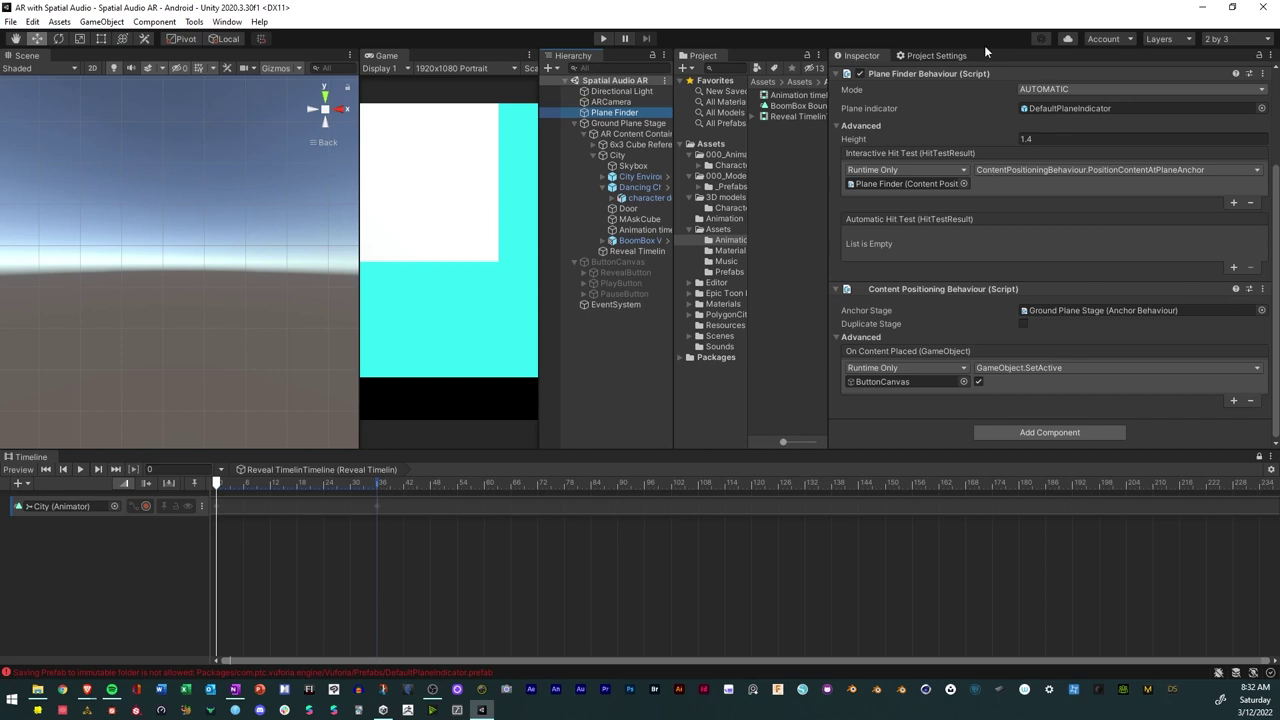
Review Android Player settings: IL2CPP backend, ARM64, minimum API level 30.
{"action": "left_click", "coordinate": [938, 57]}
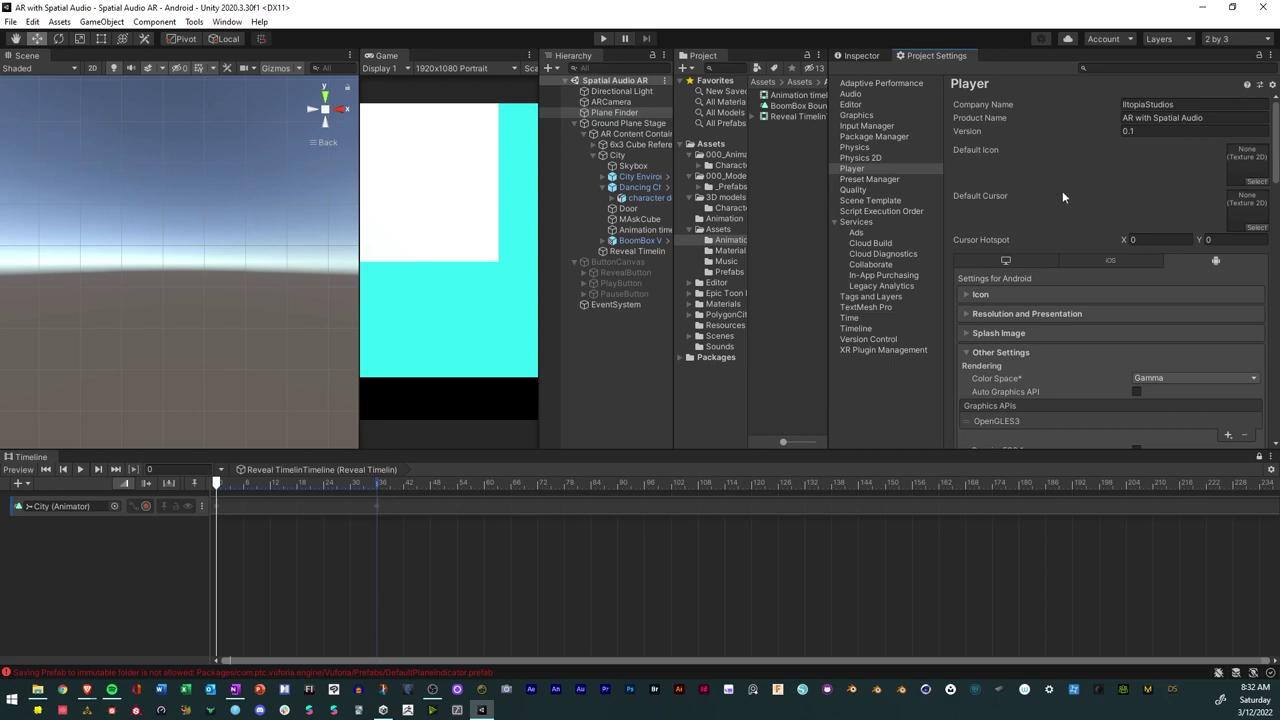
{"action": "scroll", "coordinate": [1045, 270], "scroll_direction": "down", "scroll_amount": 15}
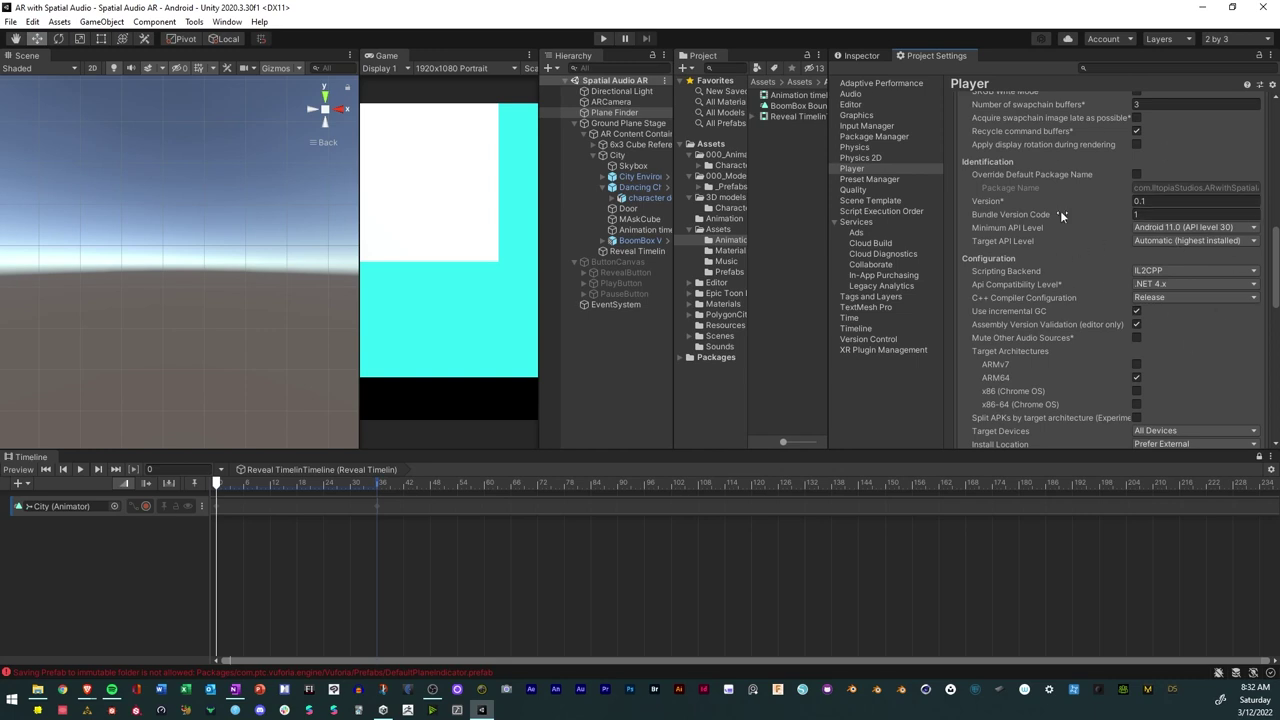
{"action": "scroll", "coordinate": [1000, 238], "scroll_direction": "down", "scroll_amount": 8}
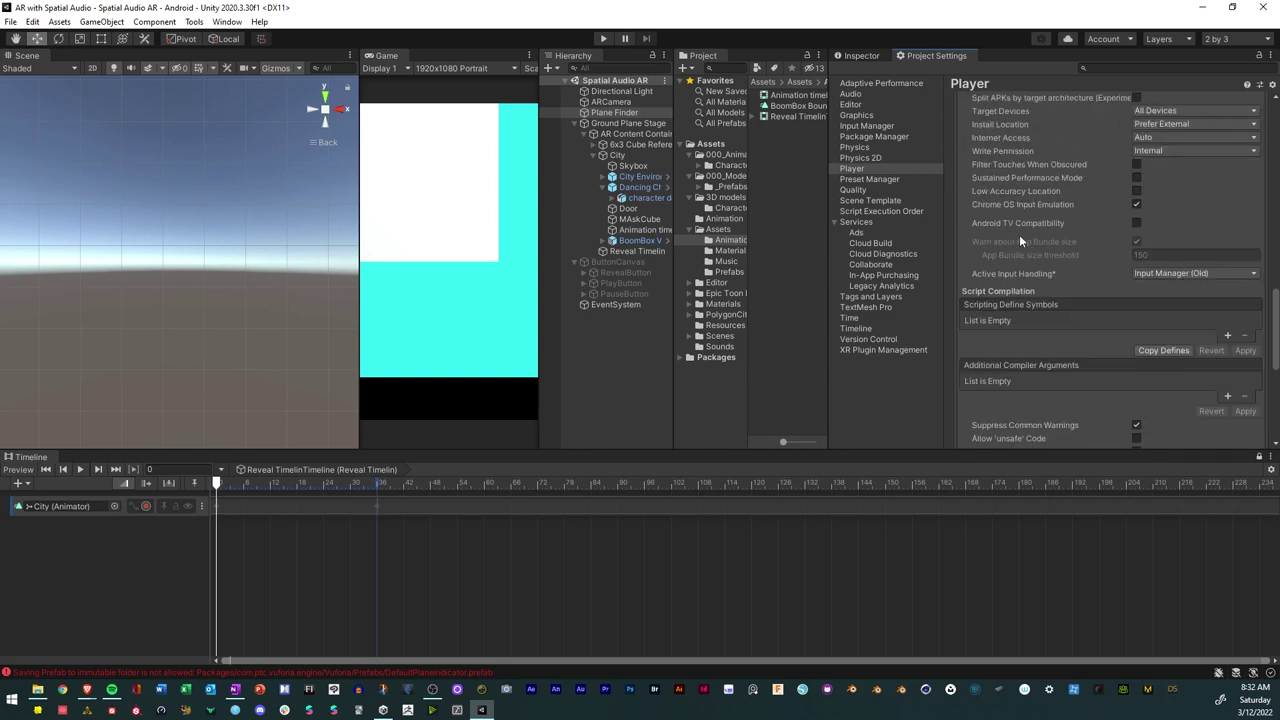
{"action": "scroll", "coordinate": [1019, 234], "scroll_direction": "up", "scroll_amount": 6}
{"action": "scroll", "coordinate": [1019, 231], "scroll_direction": "up", "scroll_amount": 5}
{"action": "left_click", "coordinate": [10, 21]}
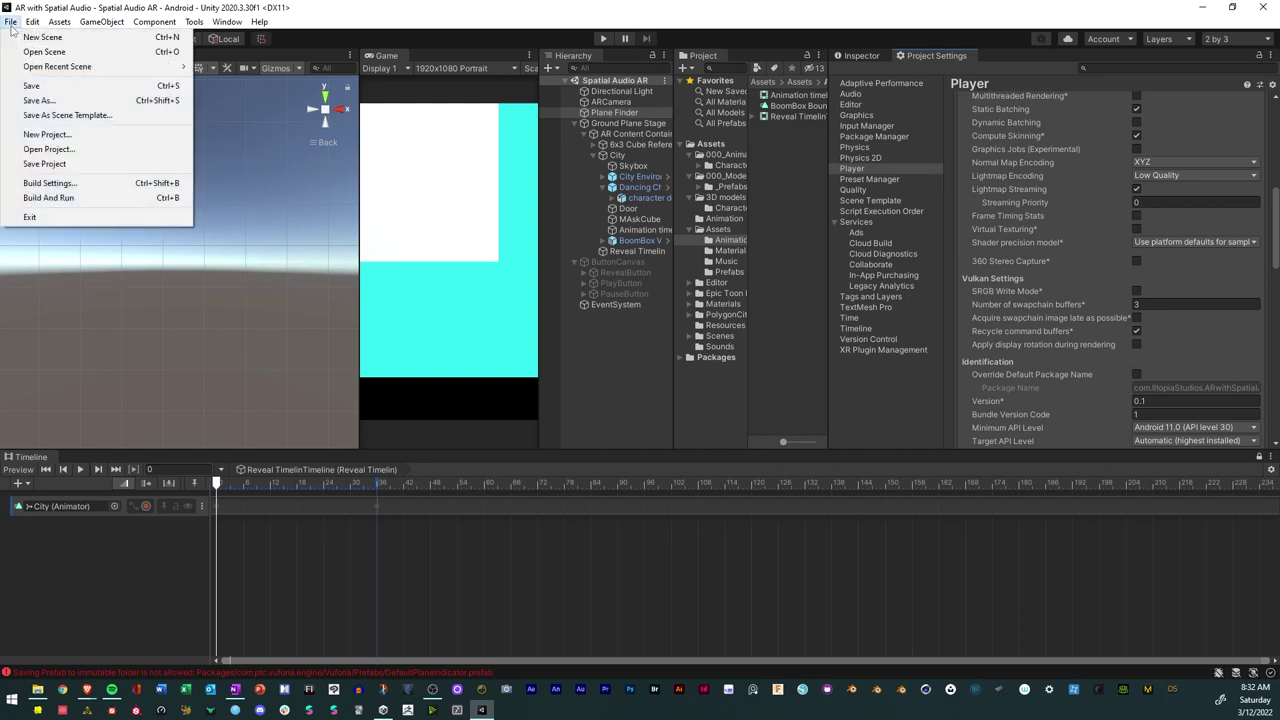
Add the open scene and build spatialaudio_01.apk into the AR World w Spatial Audio folder.
{"action": "left_click", "coordinate": [50, 183]}
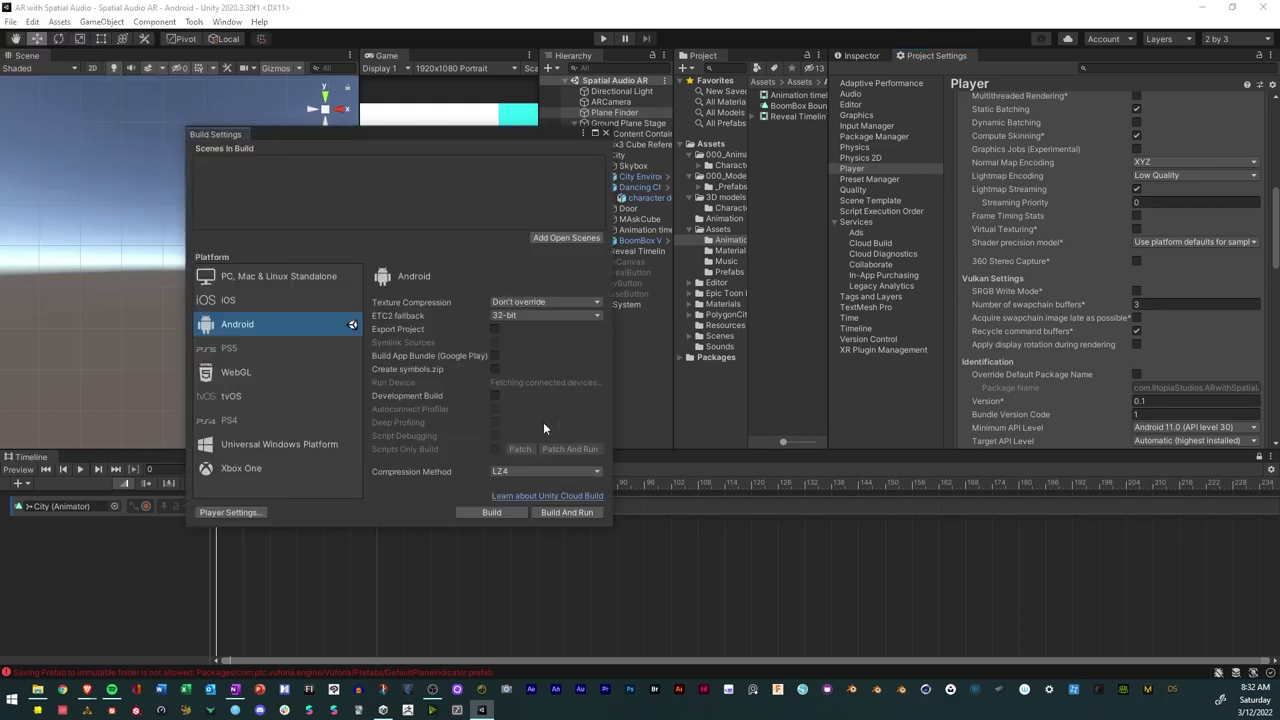
{"action": "left_click", "coordinate": [556, 238]}
{"action": "left_click", "coordinate": [498, 513]}
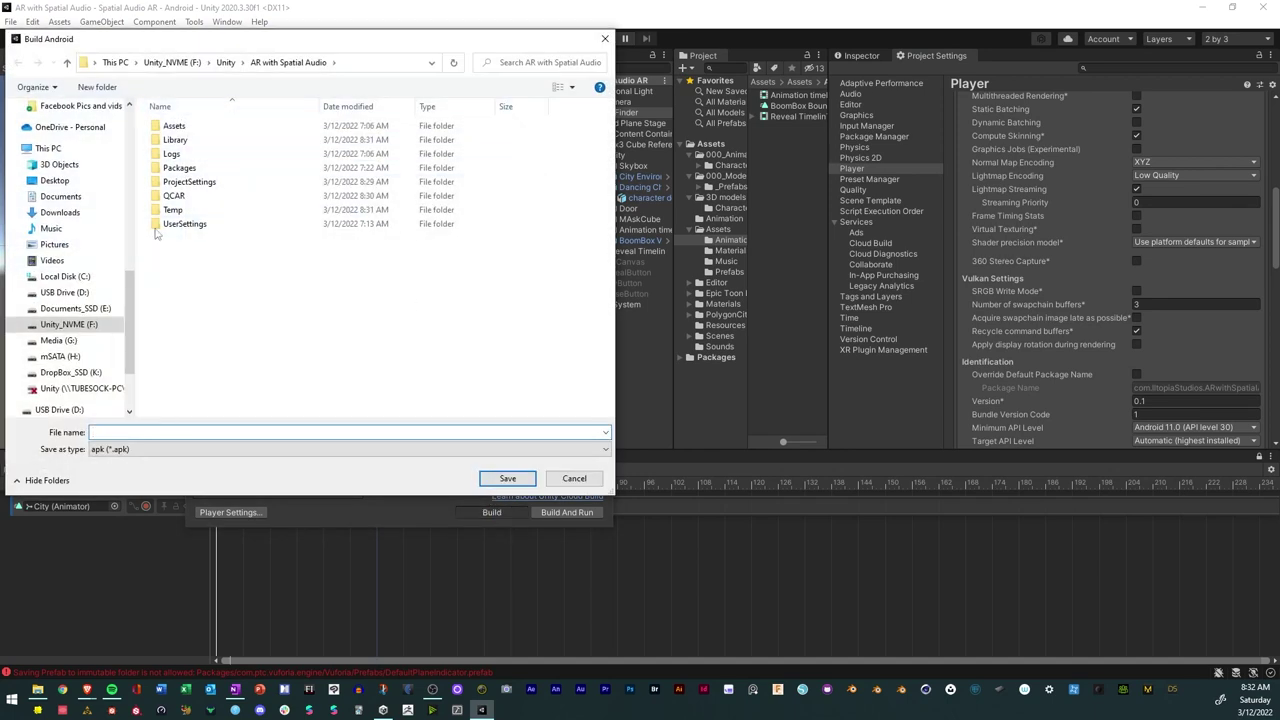
{"action": "scroll", "coordinate": [88, 240], "scroll_direction": "up", "scroll_amount": 5}
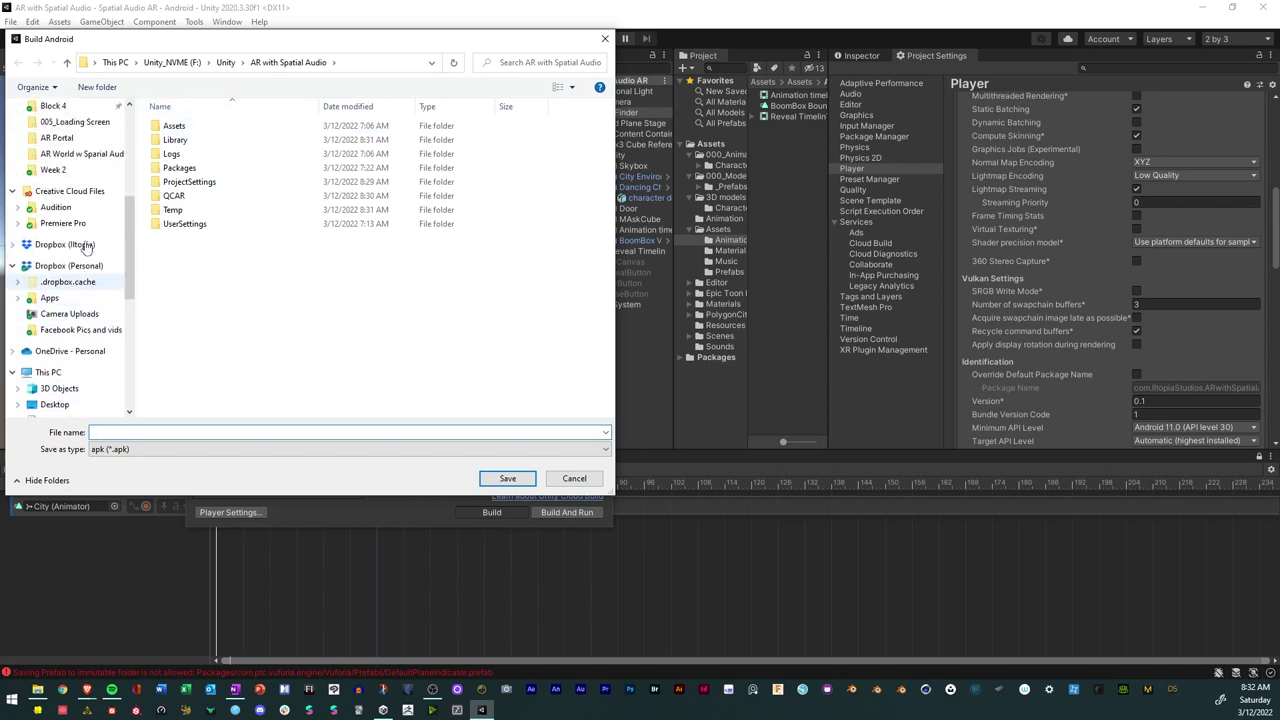
{"action": "scroll", "coordinate": [90, 232], "scroll_direction": "up", "scroll_amount": 1}
{"action": "left_click", "coordinate": [85, 185]}
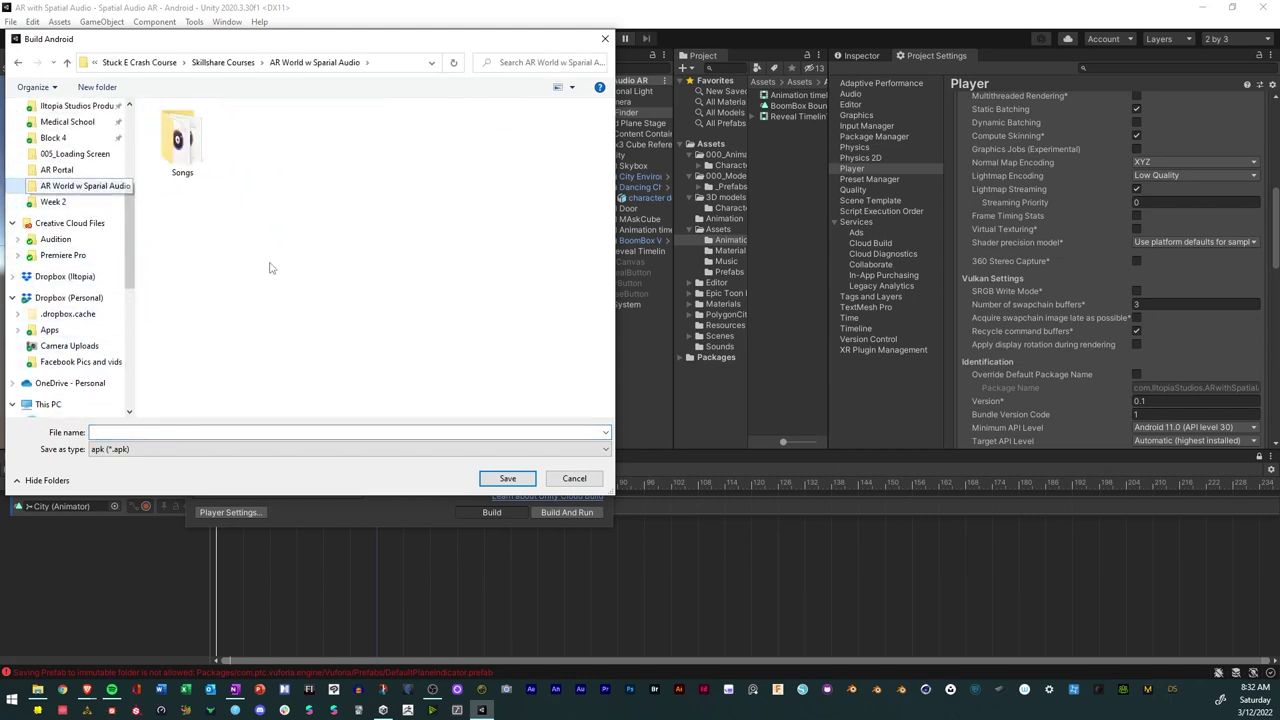
{"action": "type", "text": "s"}
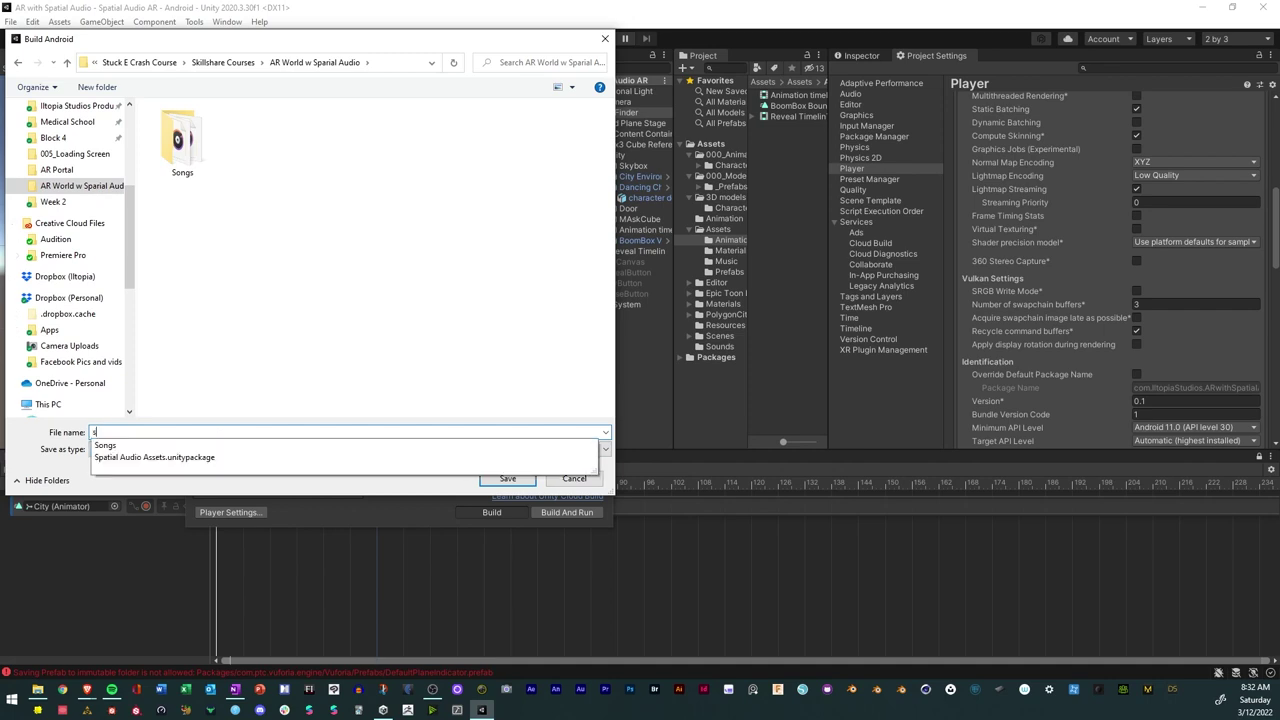
{"action": "type", "text": "patial"}
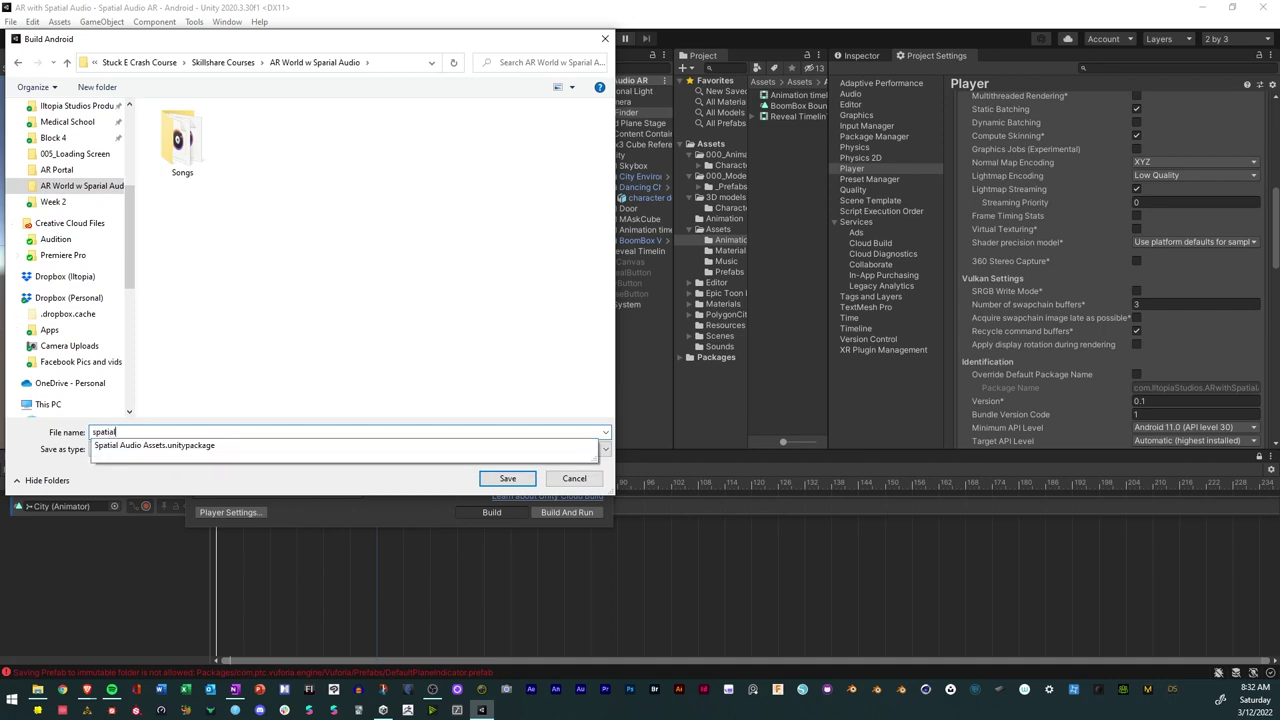
{"action": "type", "text": "audio"}
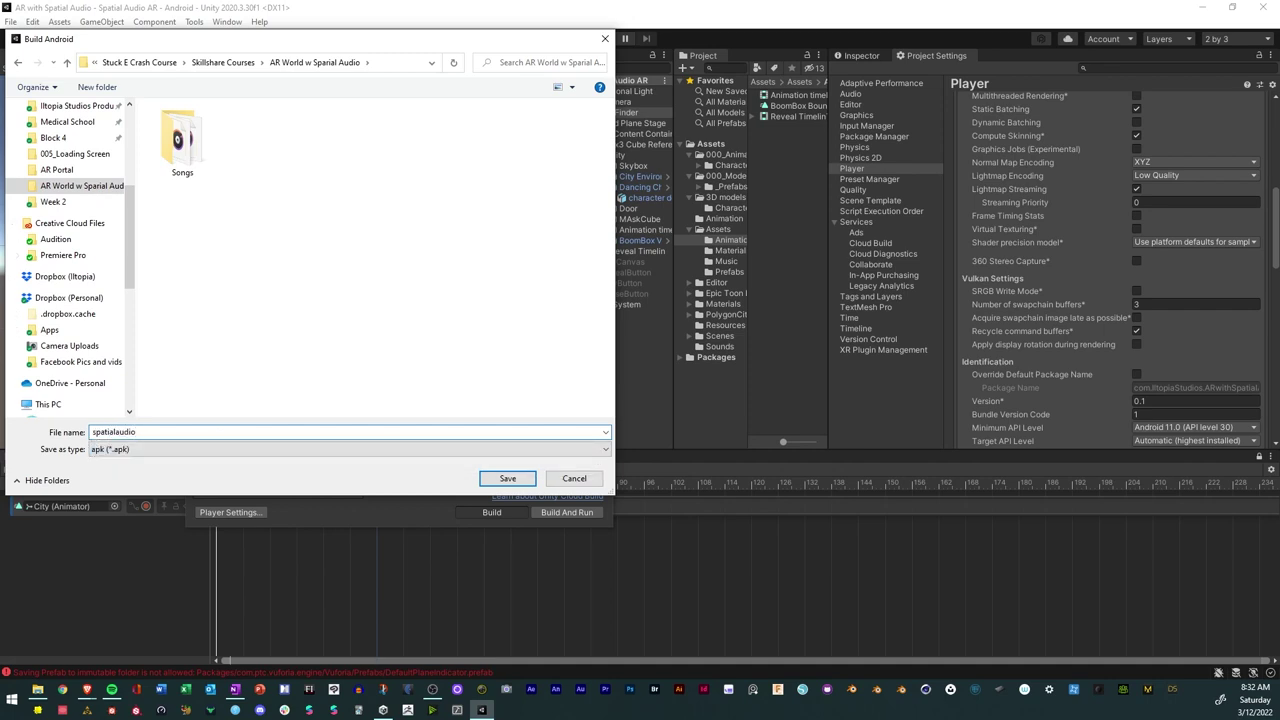
{"action": "type", "text": "_01"}
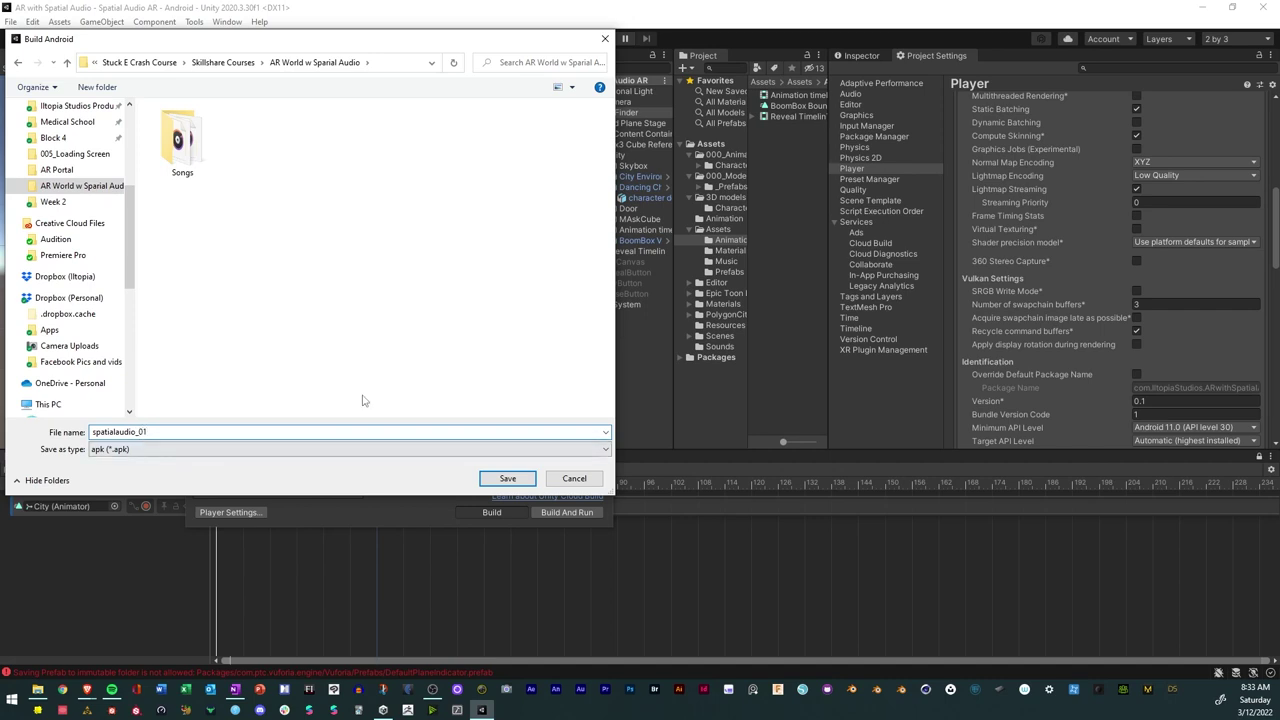
{"action": "left_click", "coordinate": [512, 478]}
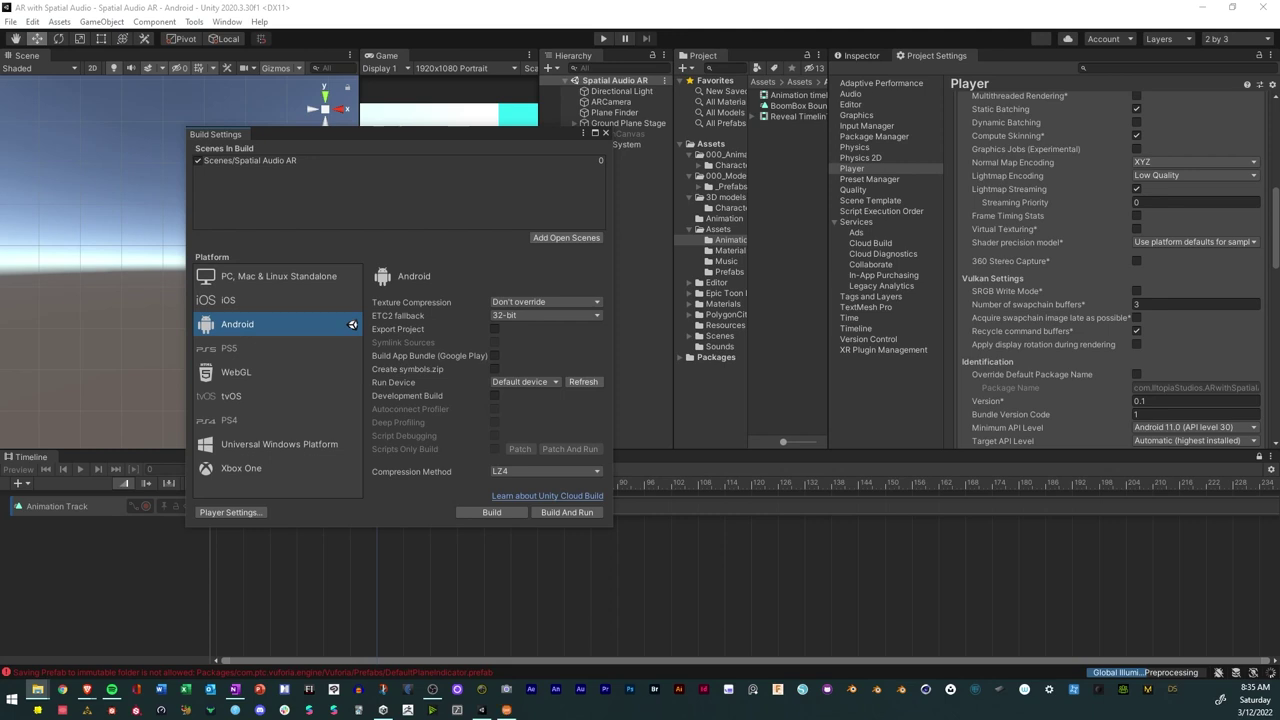
Copy spatialaudio_01.apk from the project folder onto the root of the phone's SD card.
{"action": "left_click_drag", "start_coordinate": [850, 124], "coordinate": [366, 112]}
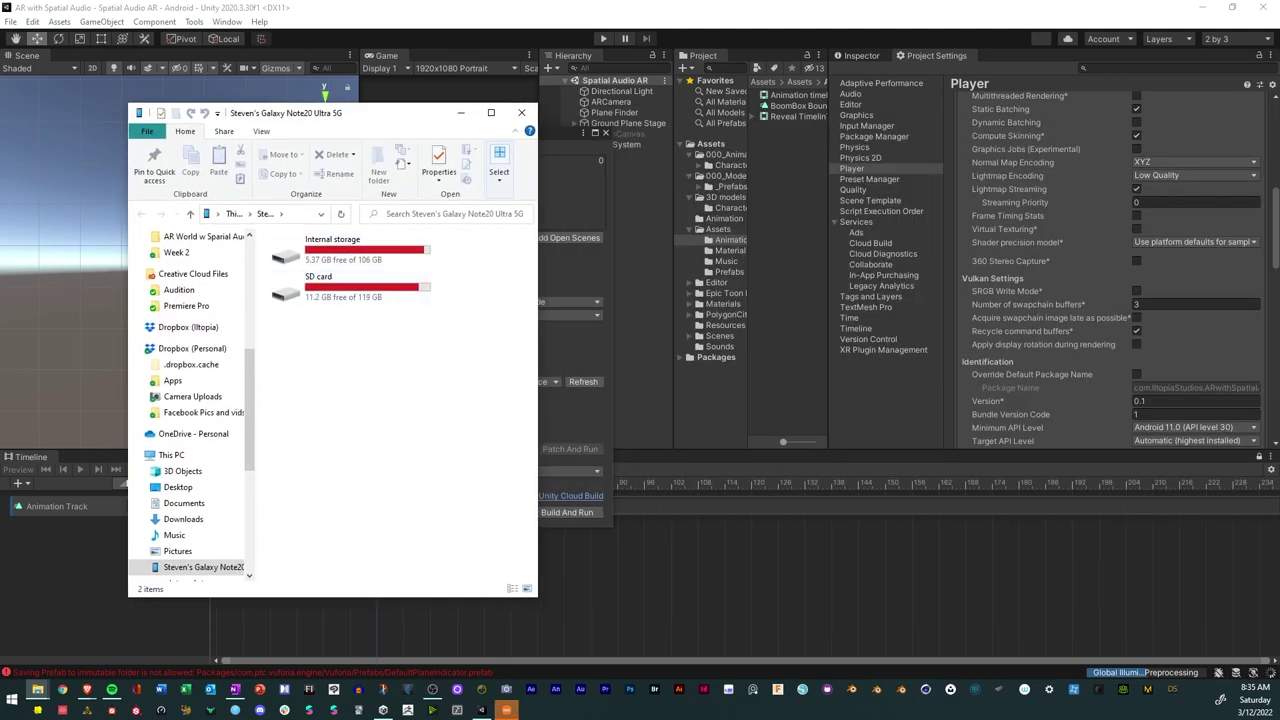
{"action": "left_click", "coordinate": [506, 710]}
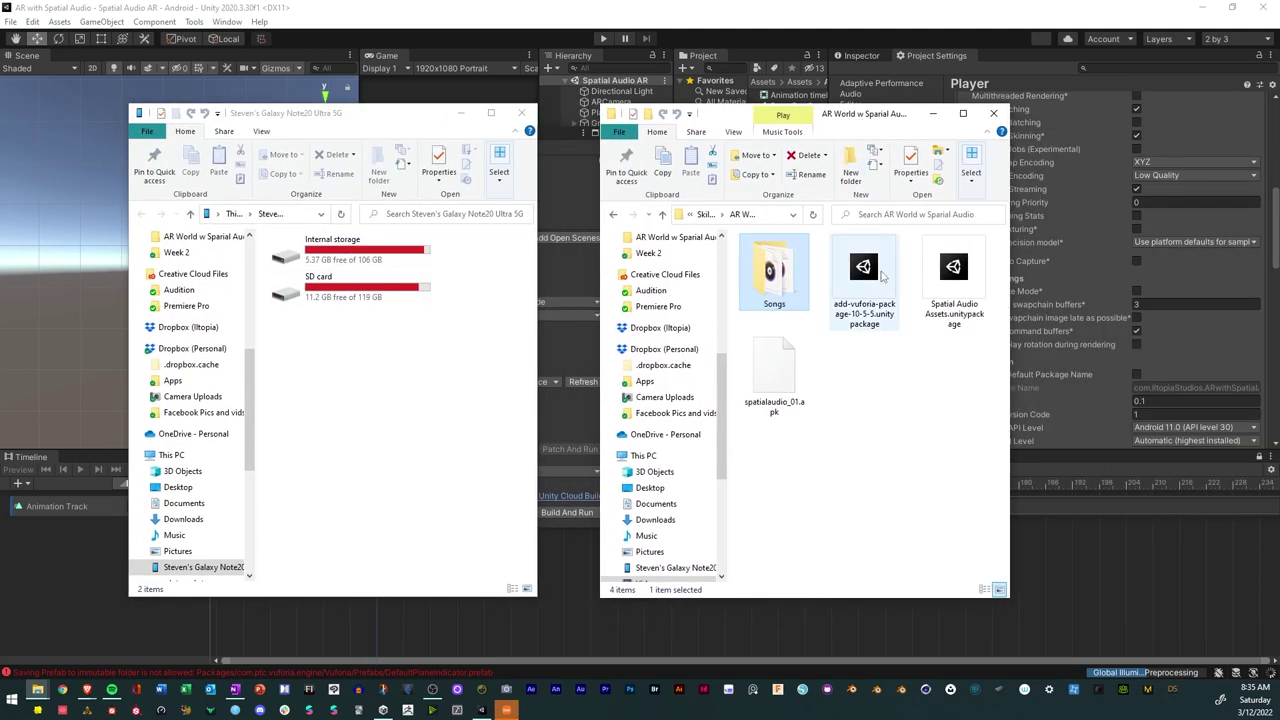
{"action": "left_click", "coordinate": [774, 378]}
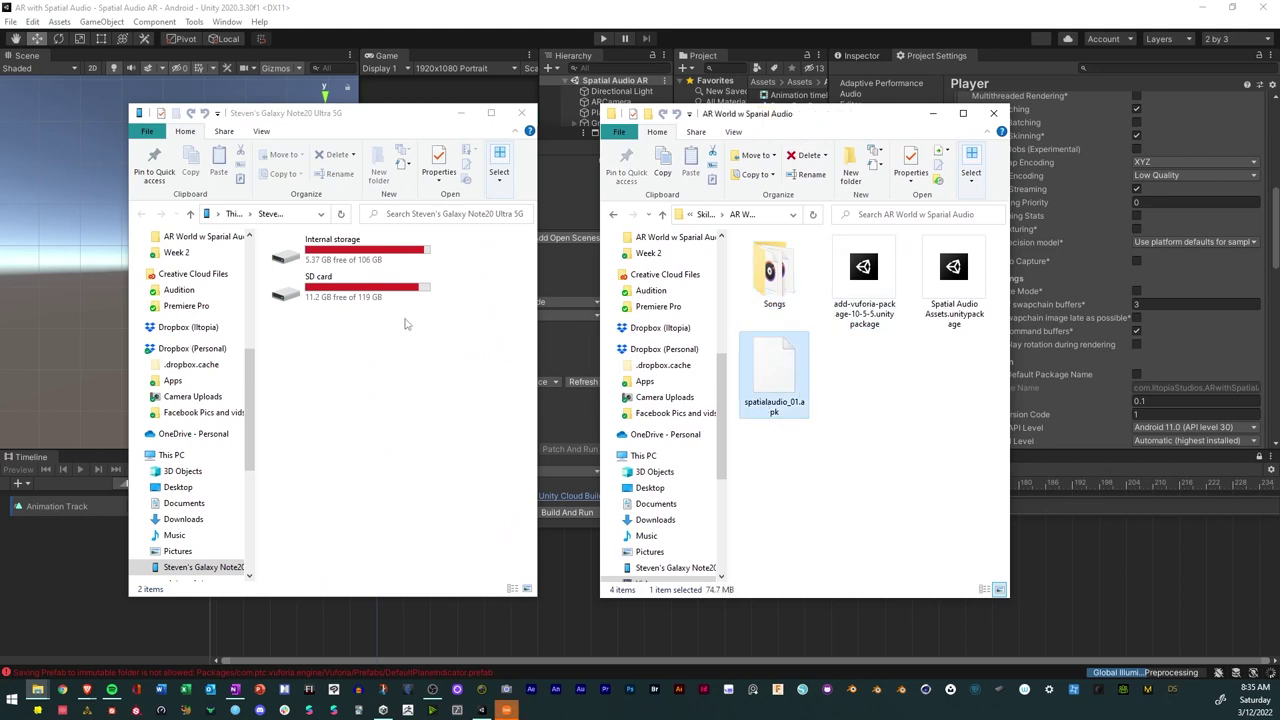
{"action": "double_click", "coordinate": [320, 282]}
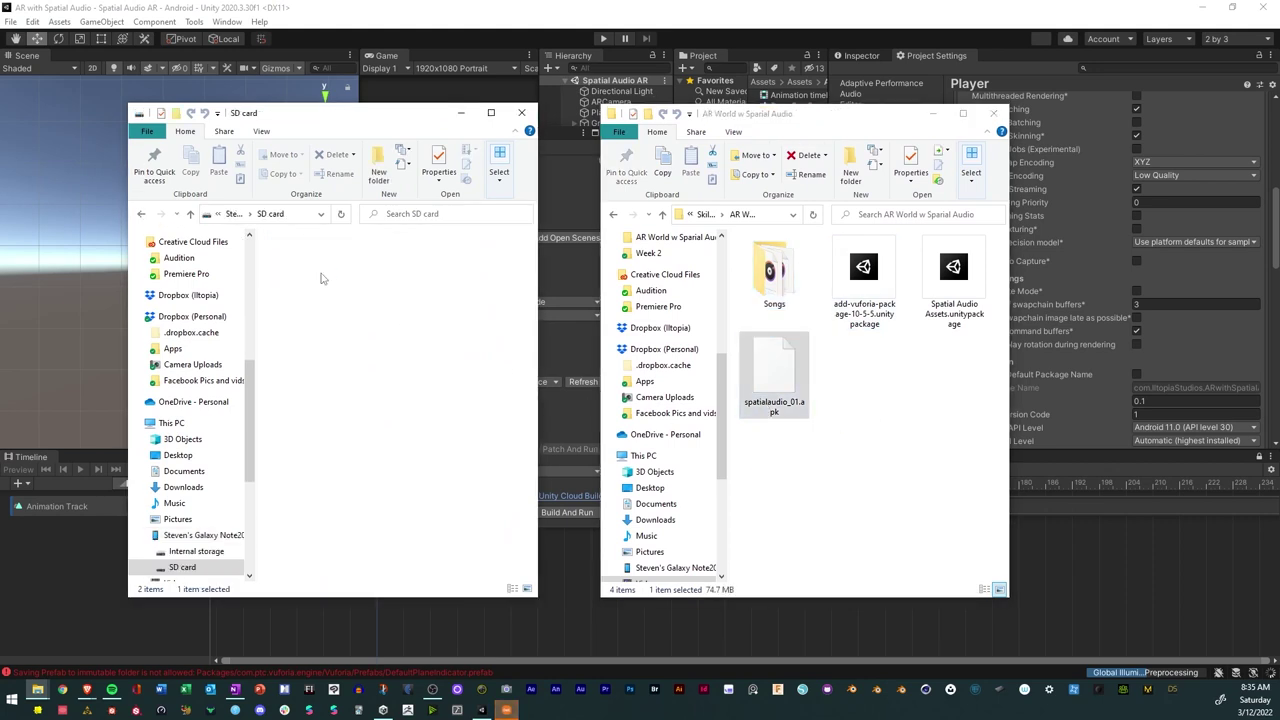
{"action": "left_click_drag", "start_coordinate": [774, 378], "coordinate": [500, 520]}
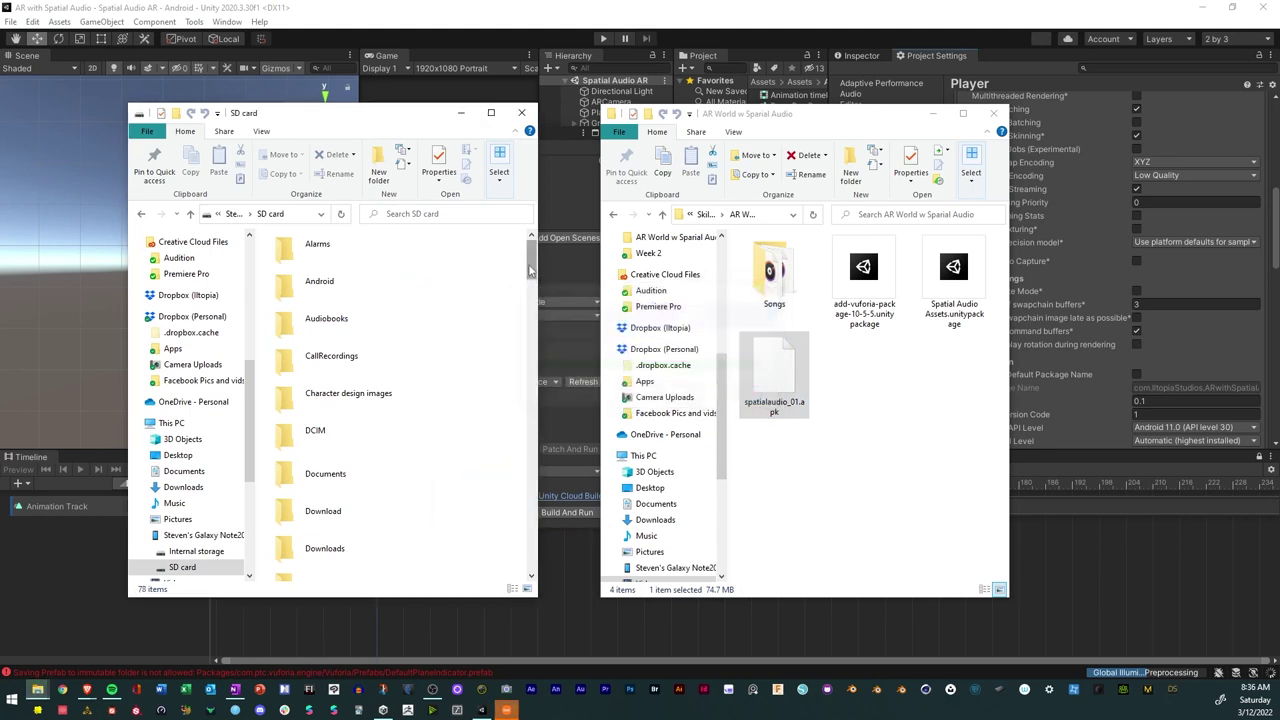
{"action": "left_click_drag", "start_coordinate": [530, 270], "coordinate": [493, 592]}
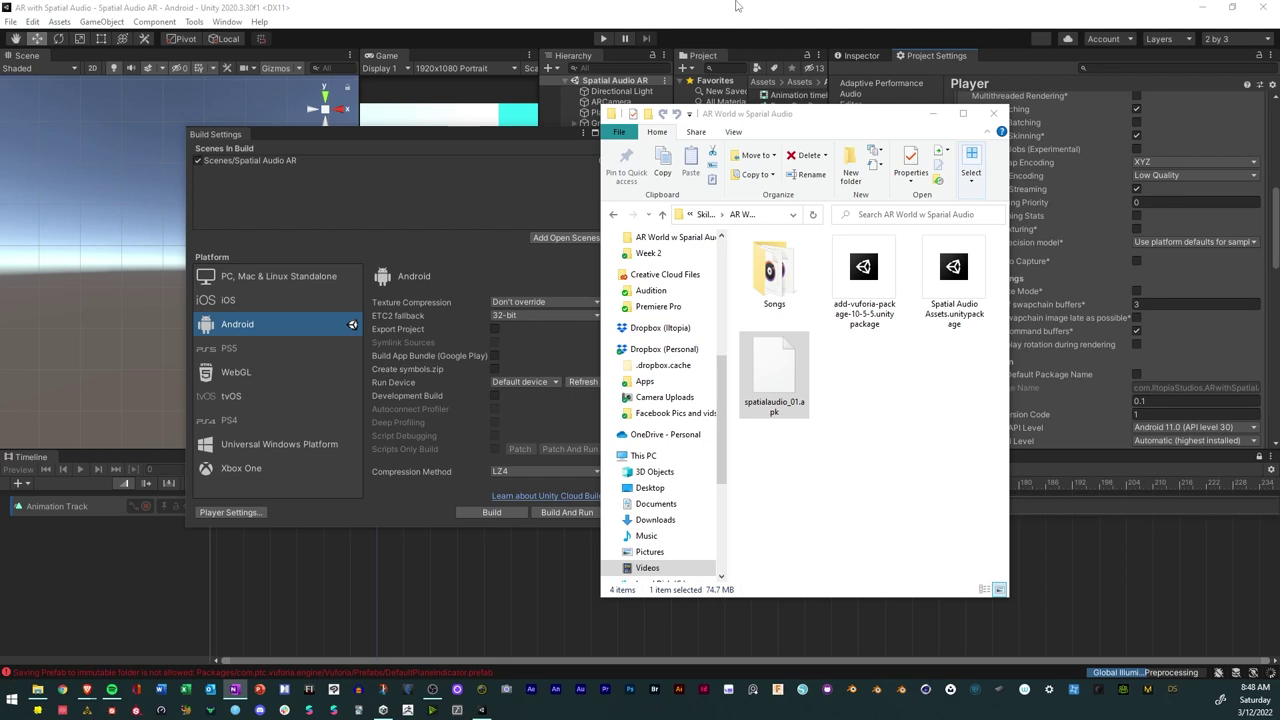
Close Build Settings and show the tracks of Animation timeline under Ground Plane Stage > AR Content Container > City.
{"action": "left_click", "coordinate": [532, 150]}
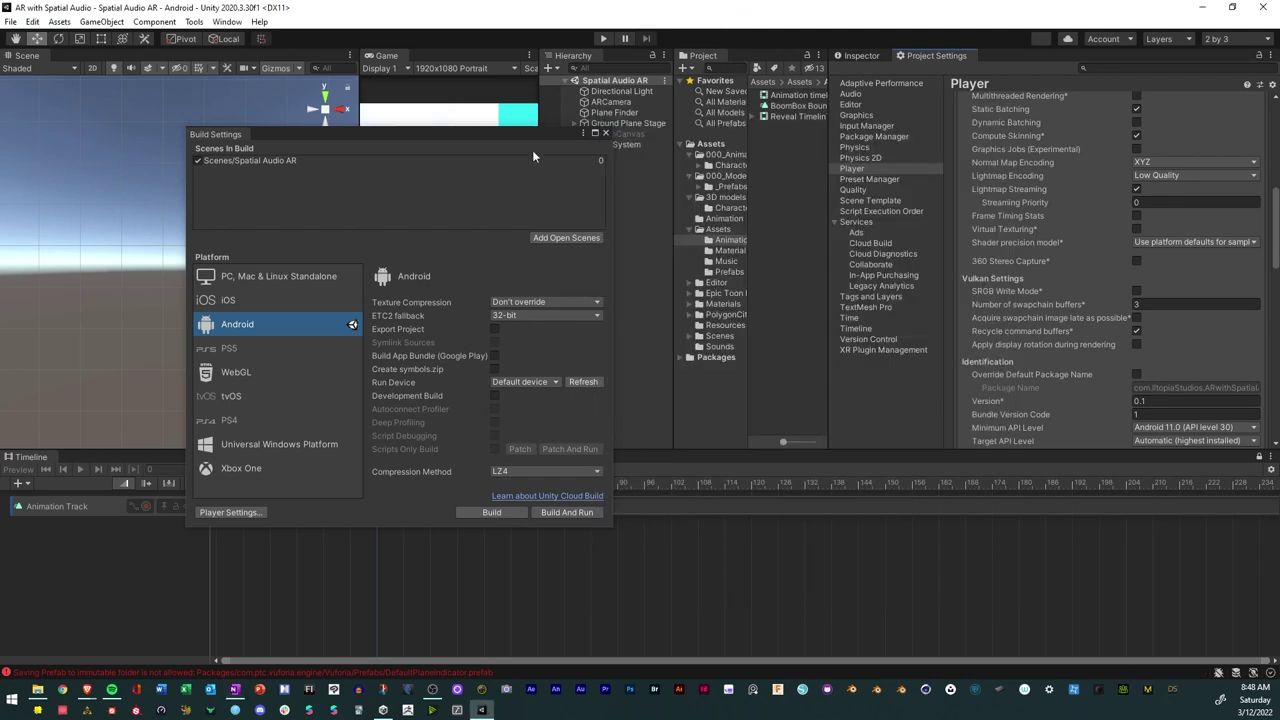
{"action": "left_click", "coordinate": [606, 134]}
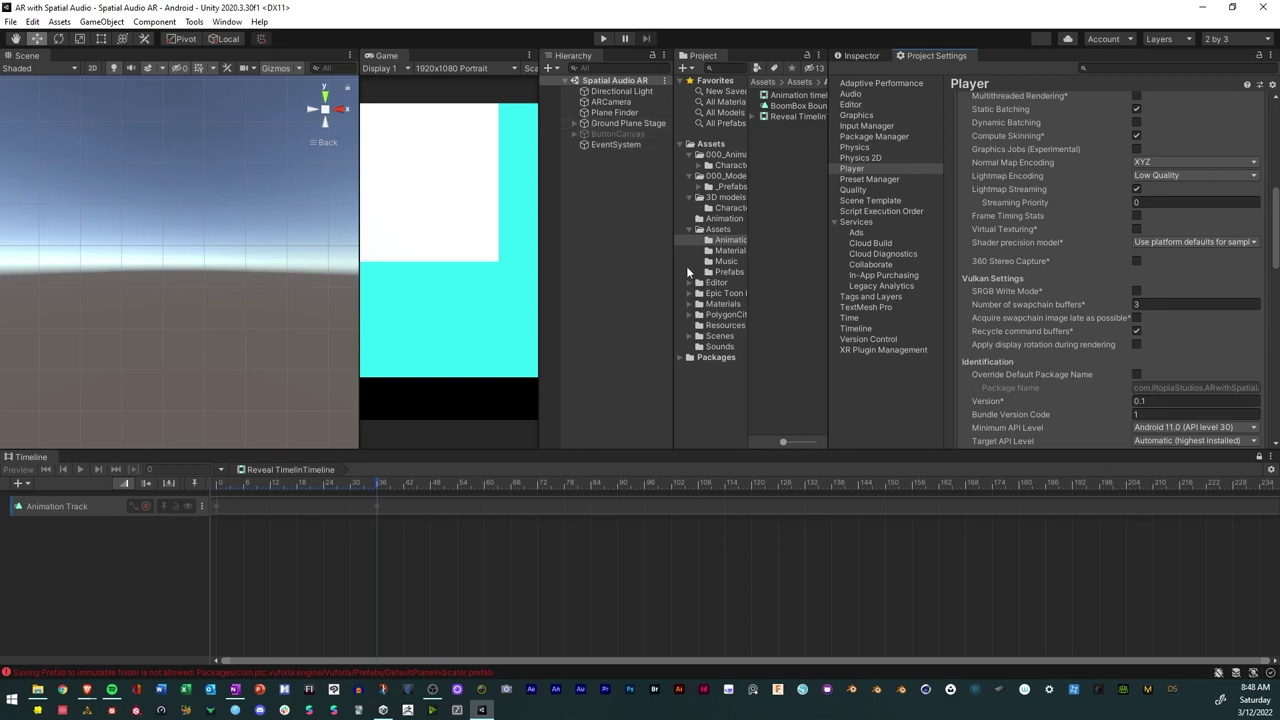
{"action": "left_click", "coordinate": [575, 124]}
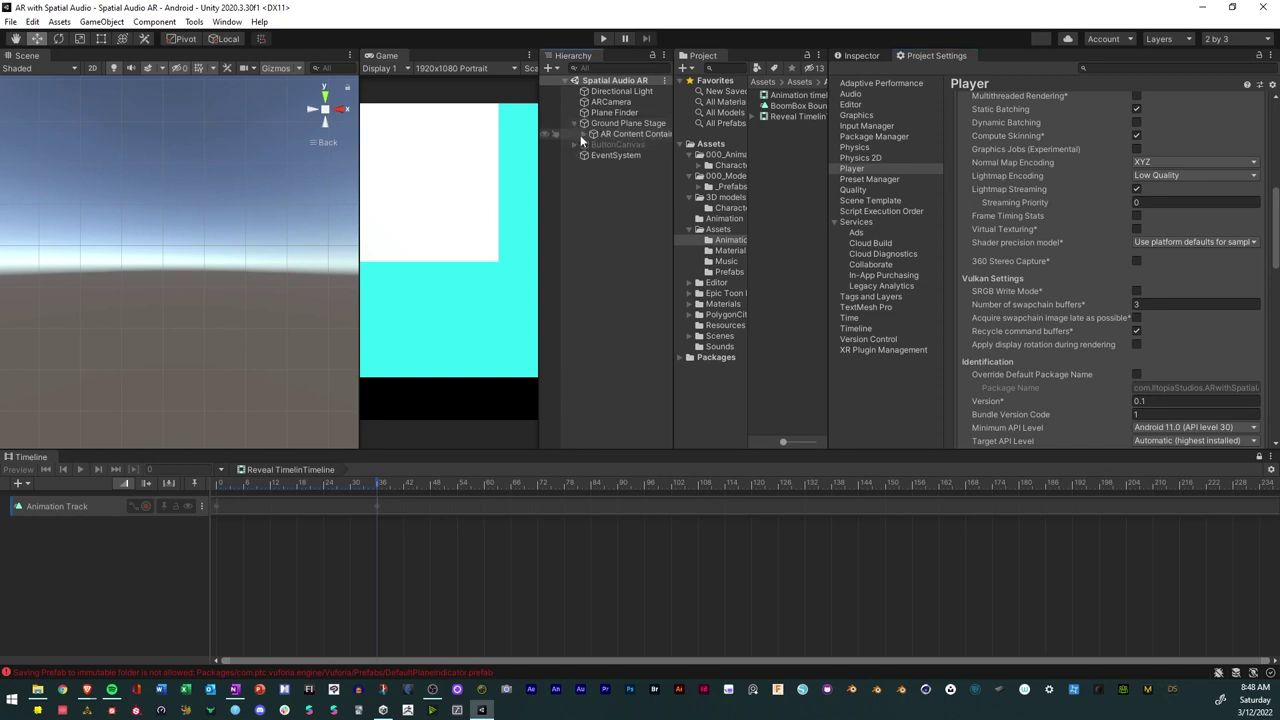
{"action": "left_click", "coordinate": [583, 134]}
{"action": "left_click", "coordinate": [591, 155]}
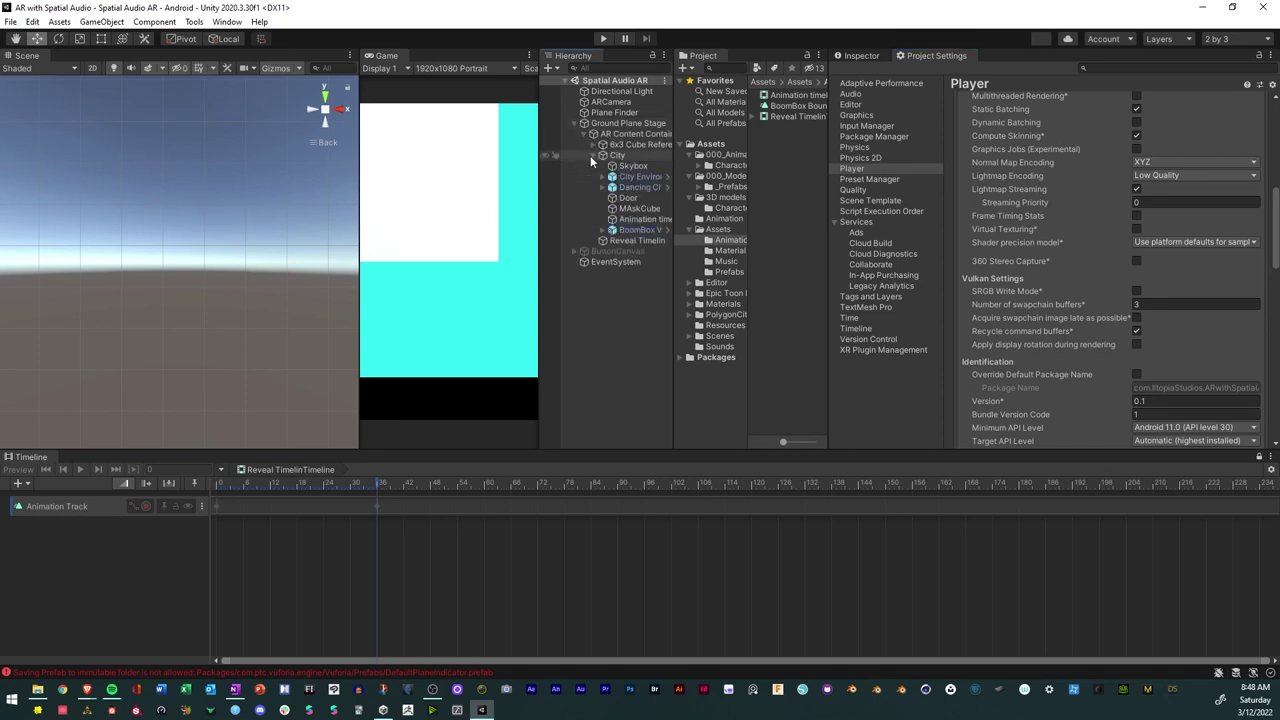
{"action": "left_click", "coordinate": [641, 219]}
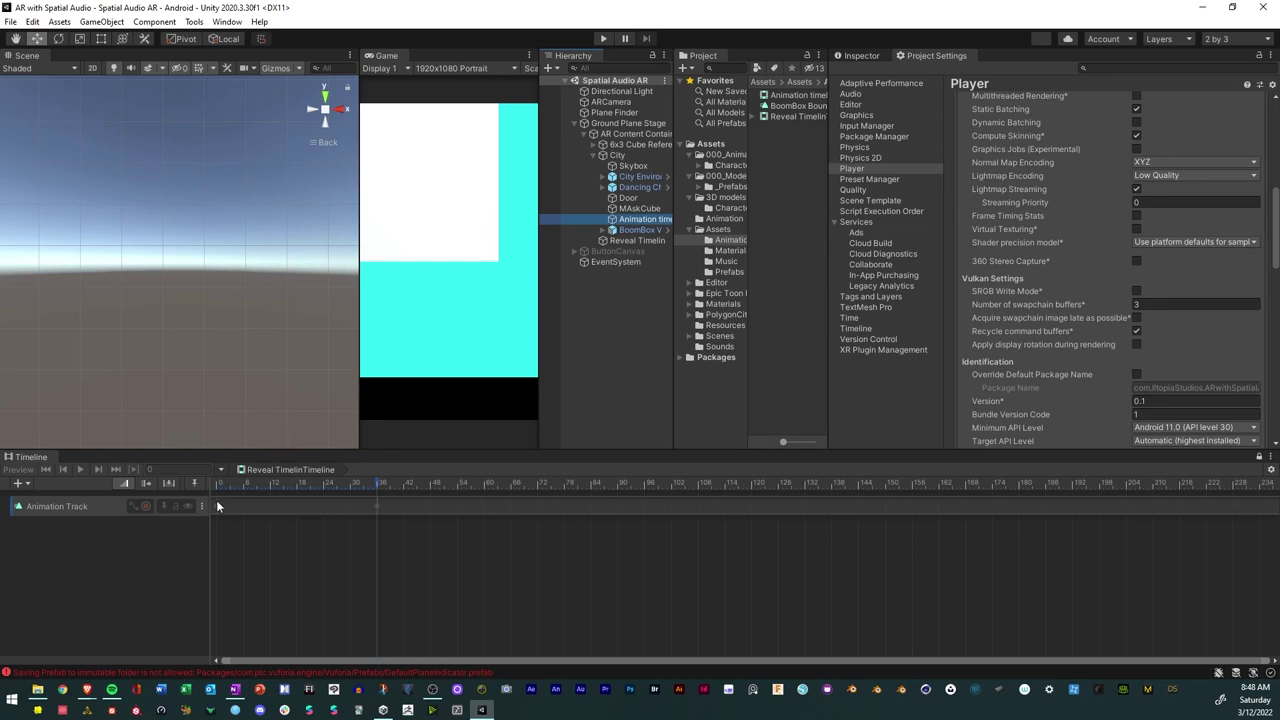
{"action": "left_click", "coordinate": [152, 593]}
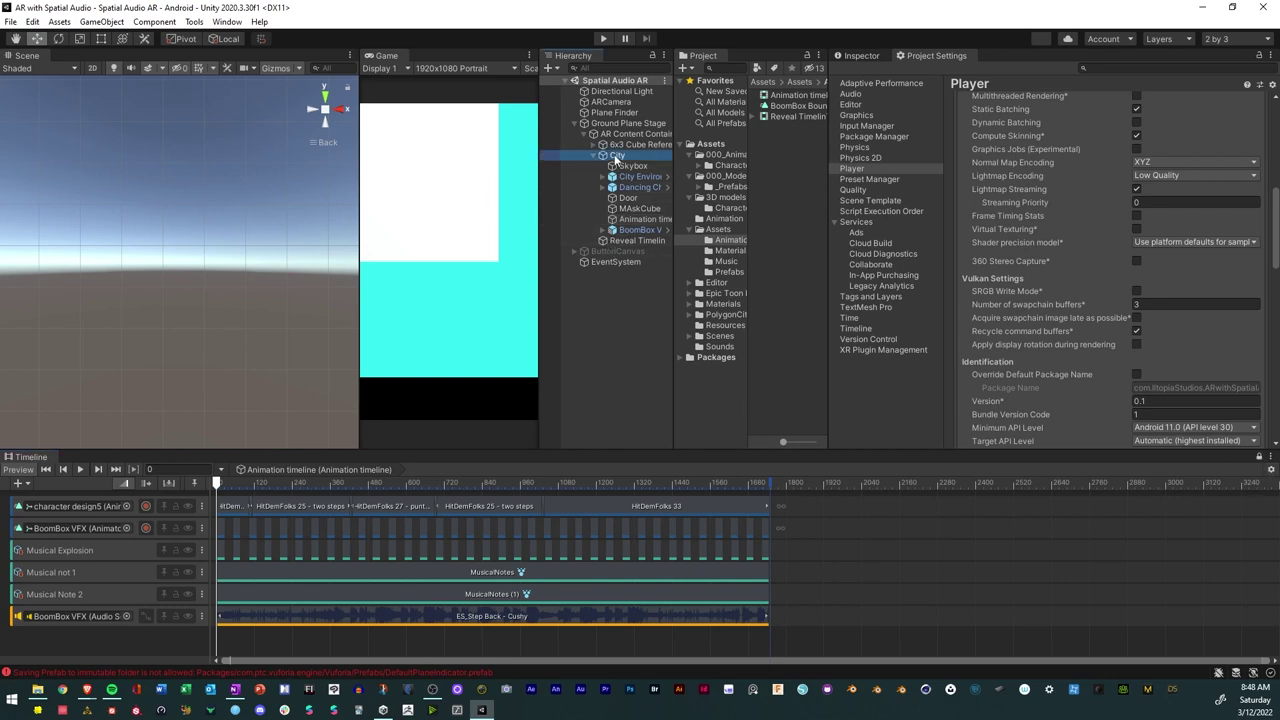
Add an Animation Track for City to the timeline and start recording on it.
{"action": "right_click", "coordinate": [116, 640]}
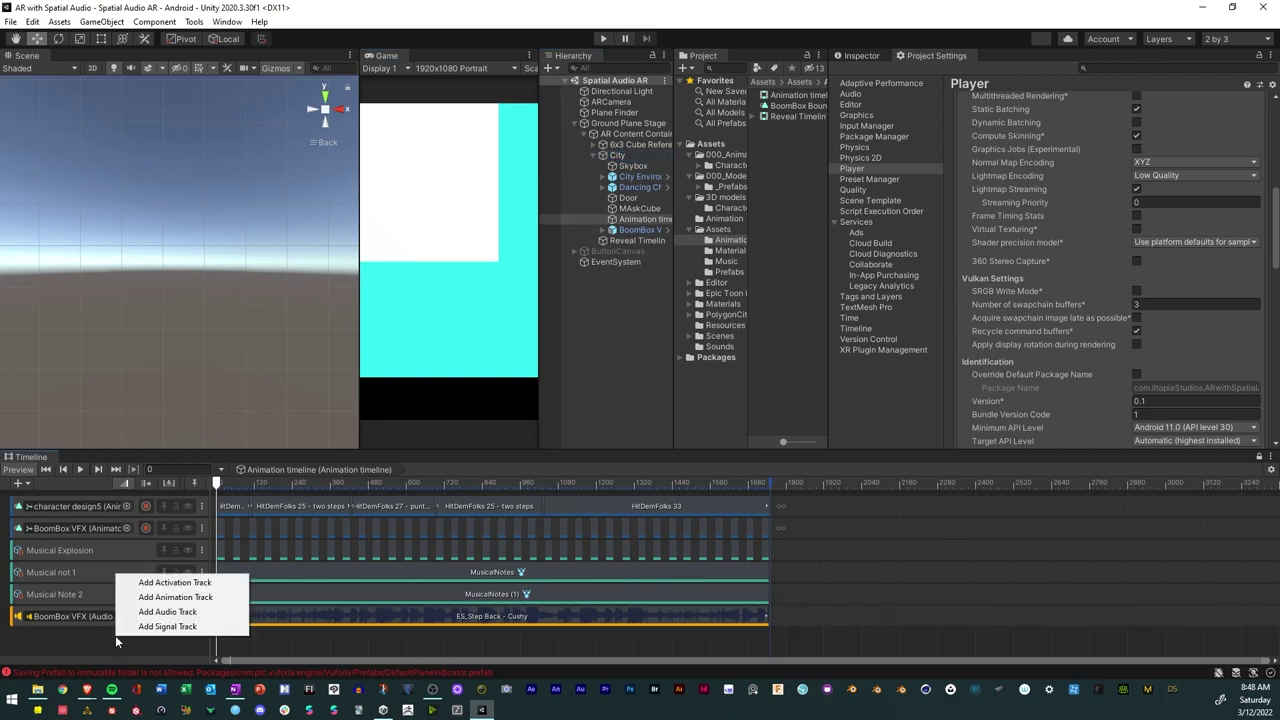
{"action": "left_click", "coordinate": [192, 598]}
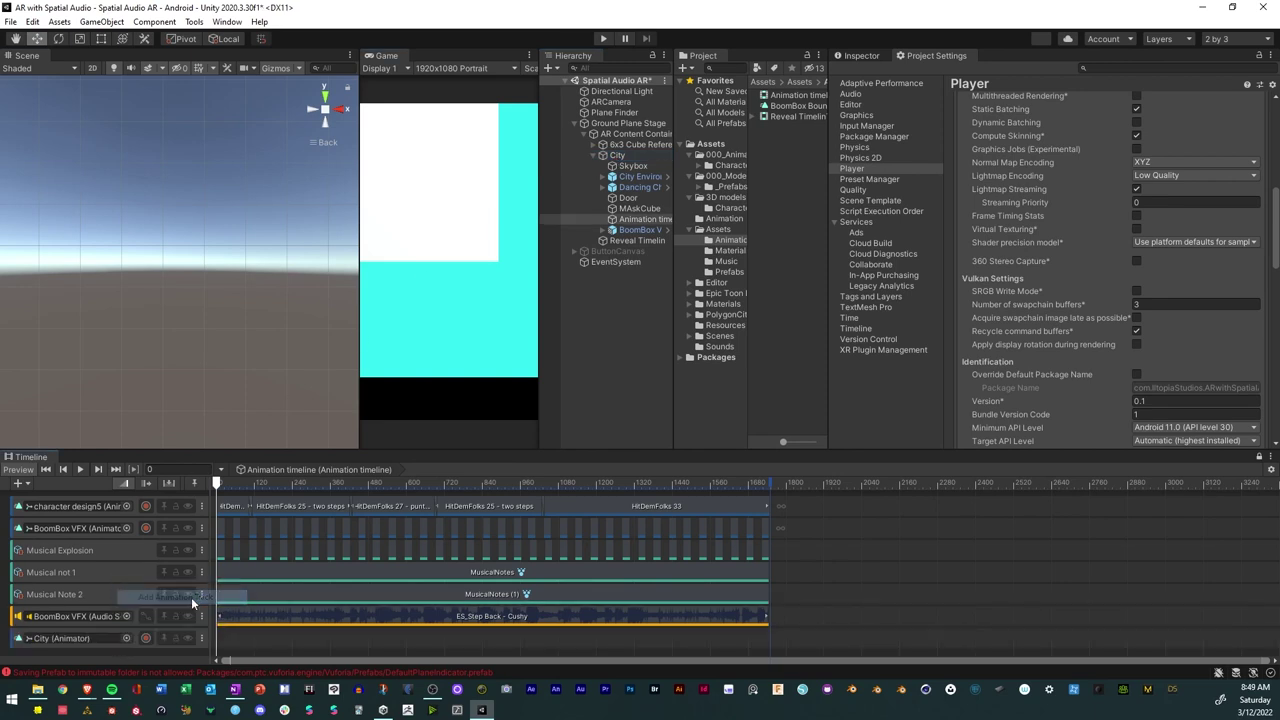
{"action": "left_click", "coordinate": [146, 639]}
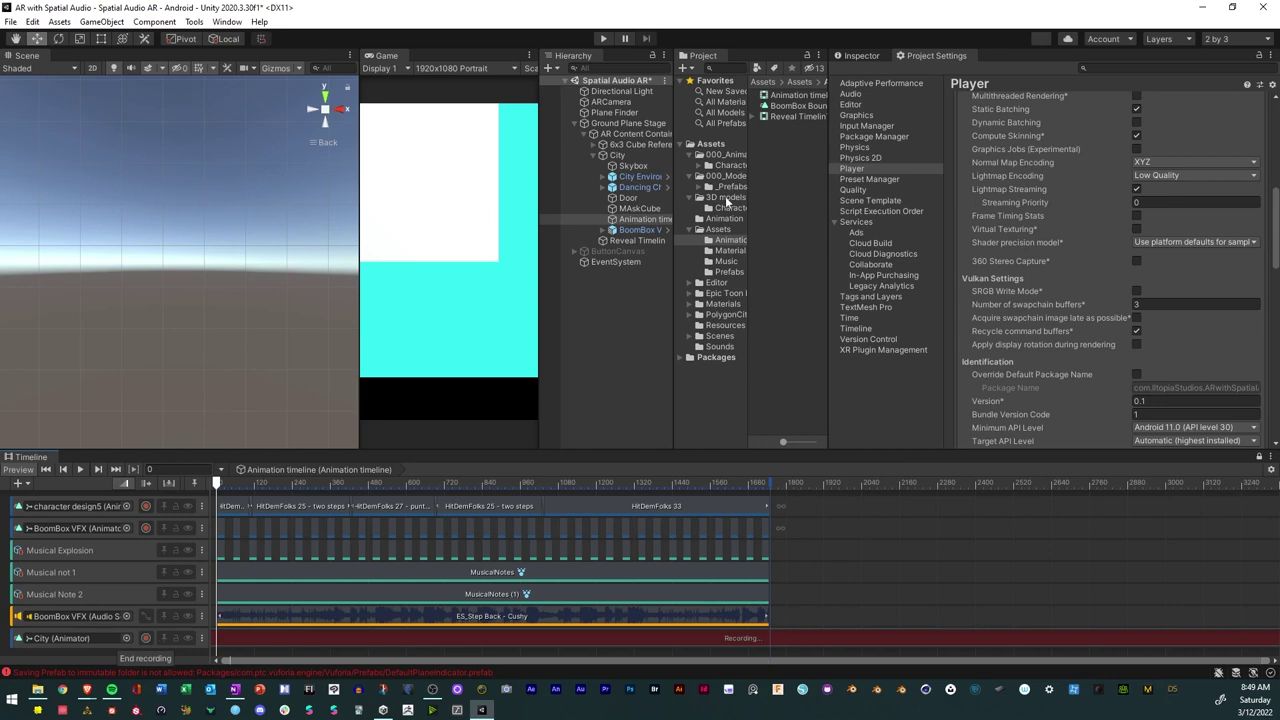
{"action": "left_click", "coordinate": [620, 156]}
{"action": "left_click", "coordinate": [858, 56]}
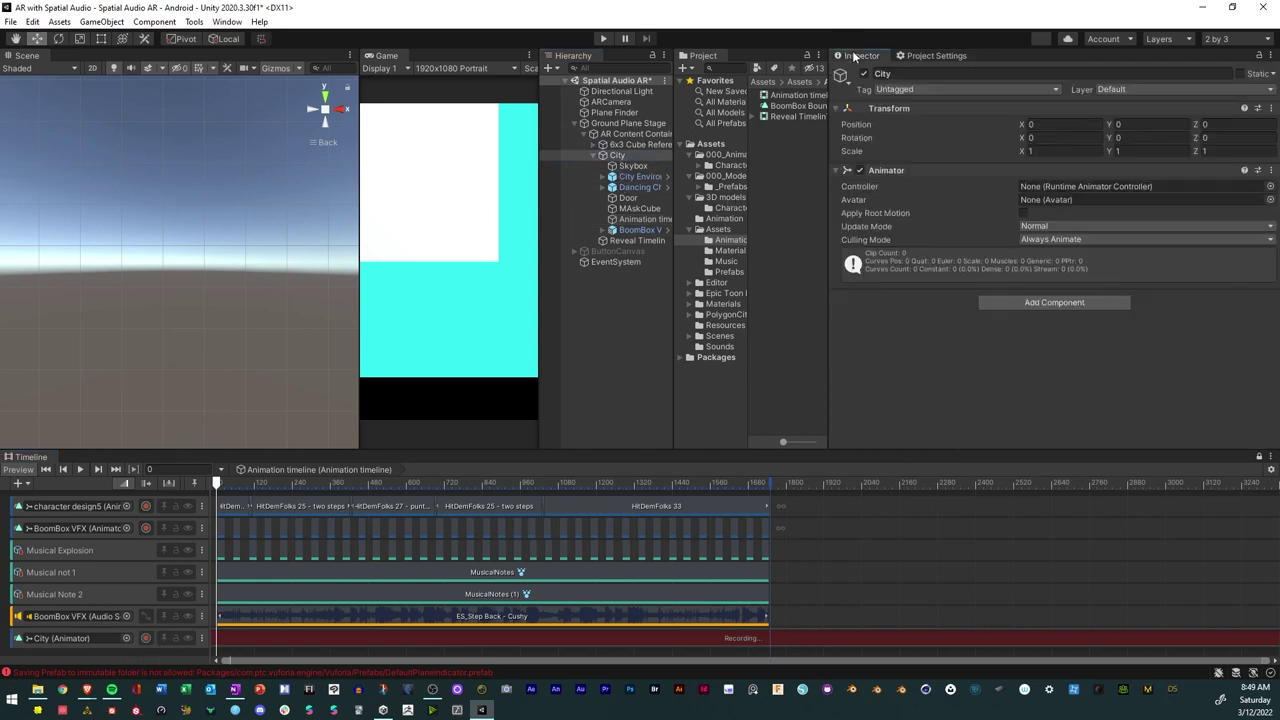
Key City's current scale, rotation and position, then stop recording.
{"action": "right_click", "coordinate": [857, 155]}
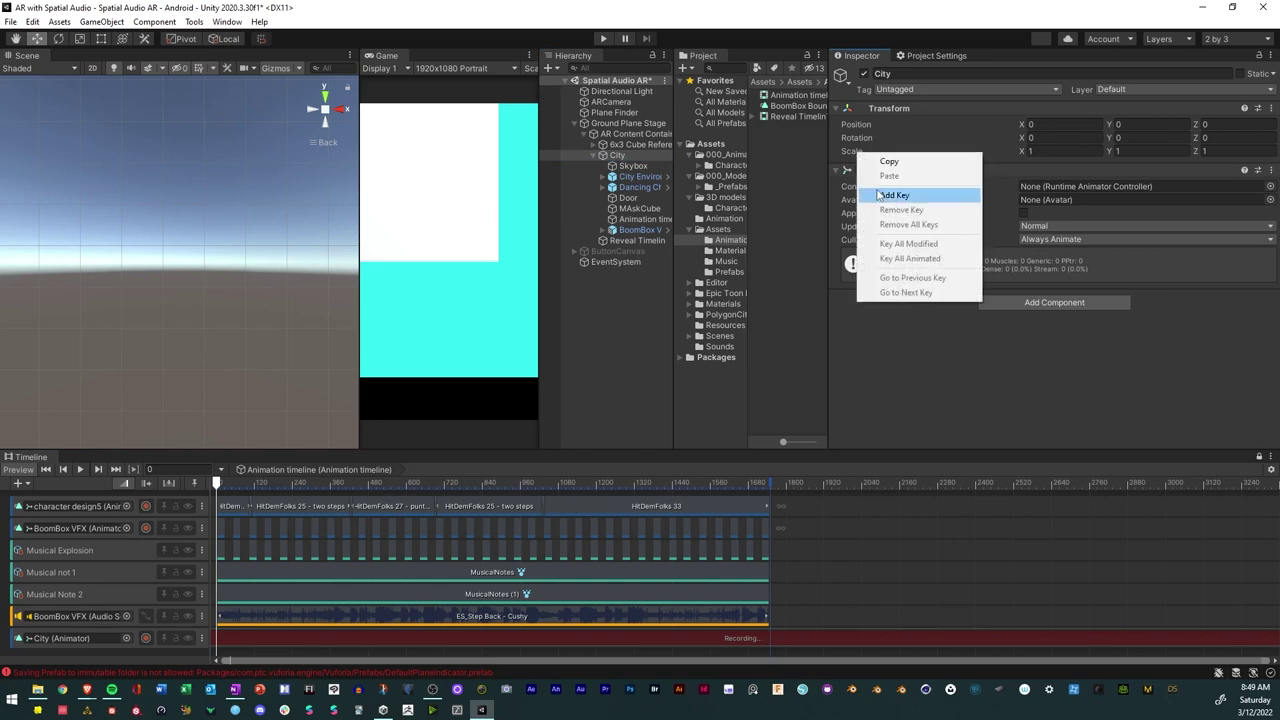
{"action": "left_click", "coordinate": [882, 194]}
{"action": "right_click", "coordinate": [856, 137]}
{"action": "left_click", "coordinate": [880, 170]}
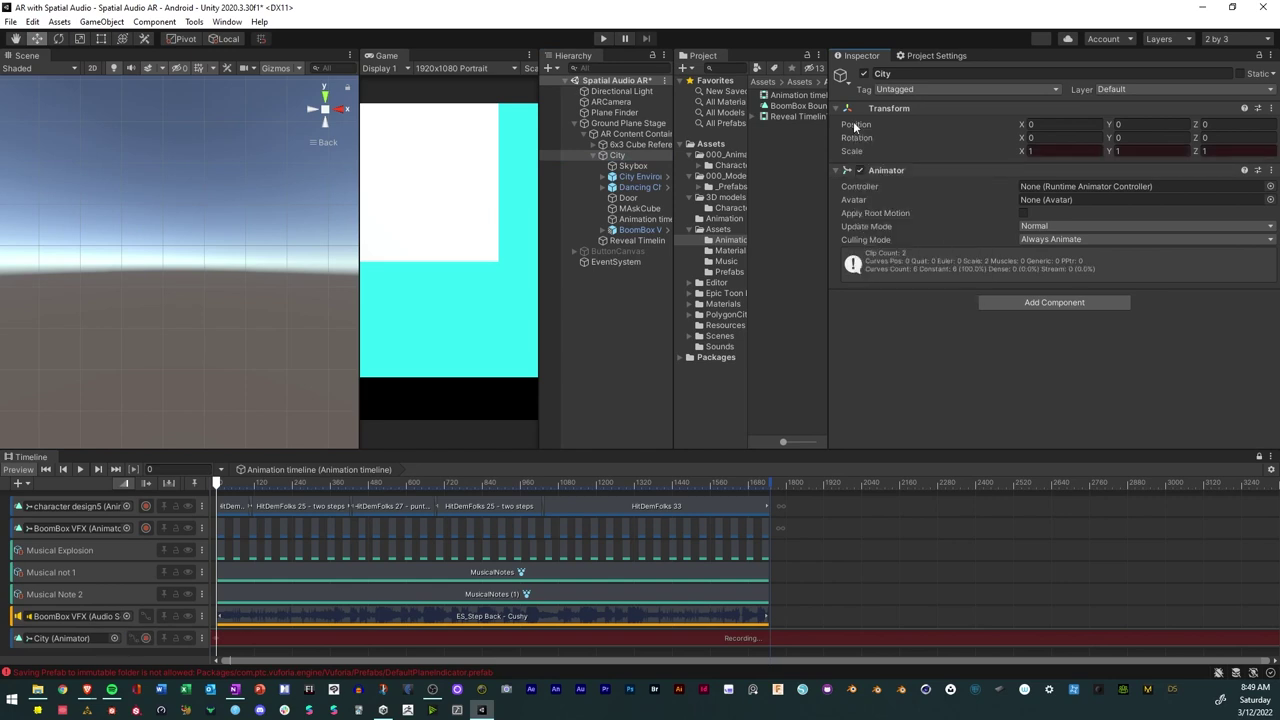
{"action": "right_click", "coordinate": [855, 124]}
{"action": "left_click", "coordinate": [872, 165]}
{"action": "right_click", "coordinate": [855, 138]}
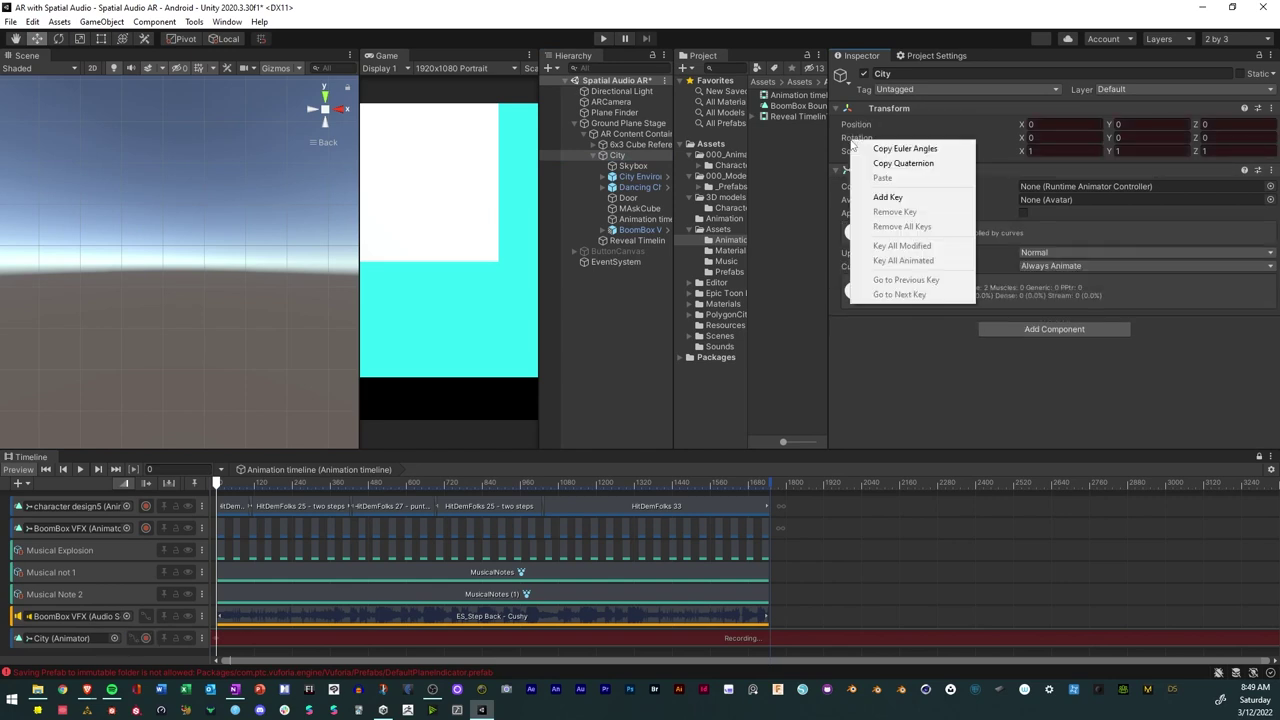
{"action": "left_click", "coordinate": [868, 195]}
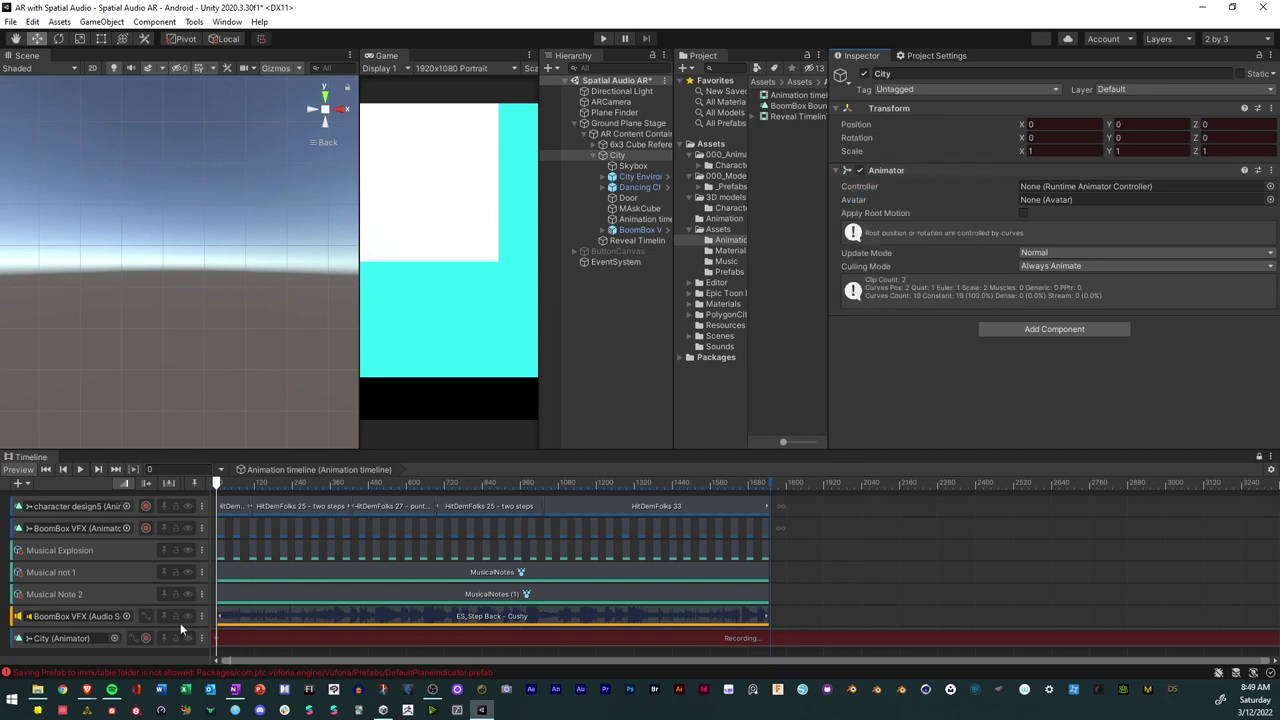
{"action": "left_click", "coordinate": [146, 638]}
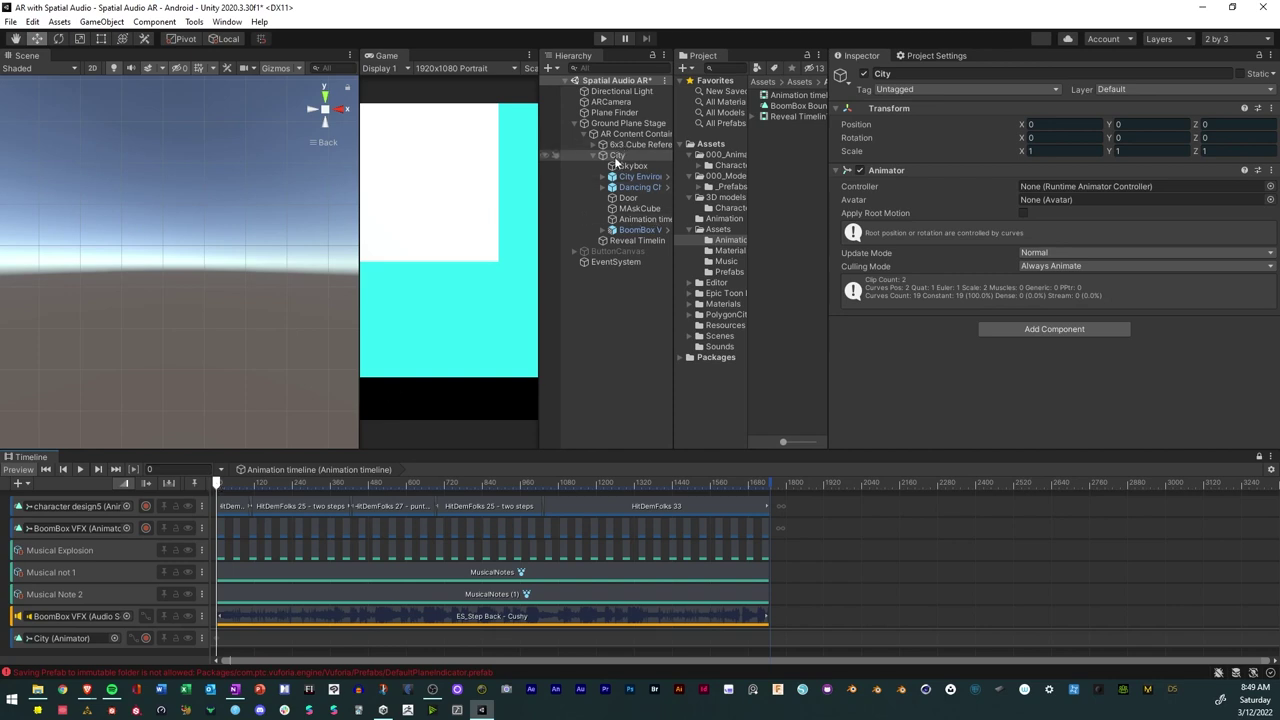
Frame the City in the Scene view and set its Scale Y to 0.
{"action": "left_click", "coordinate": [616, 155]}
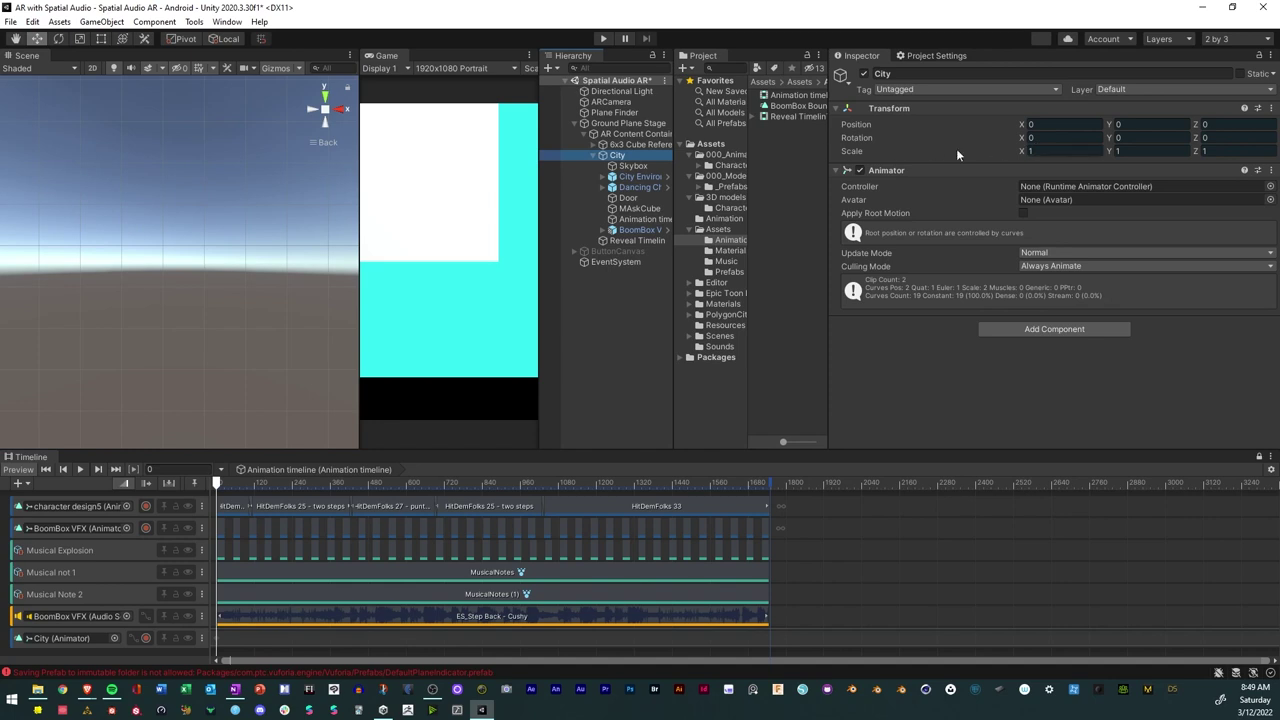
{"action": "right_click_drag", "start_coordinate": [315, 284], "coordinate": [325, 315]}
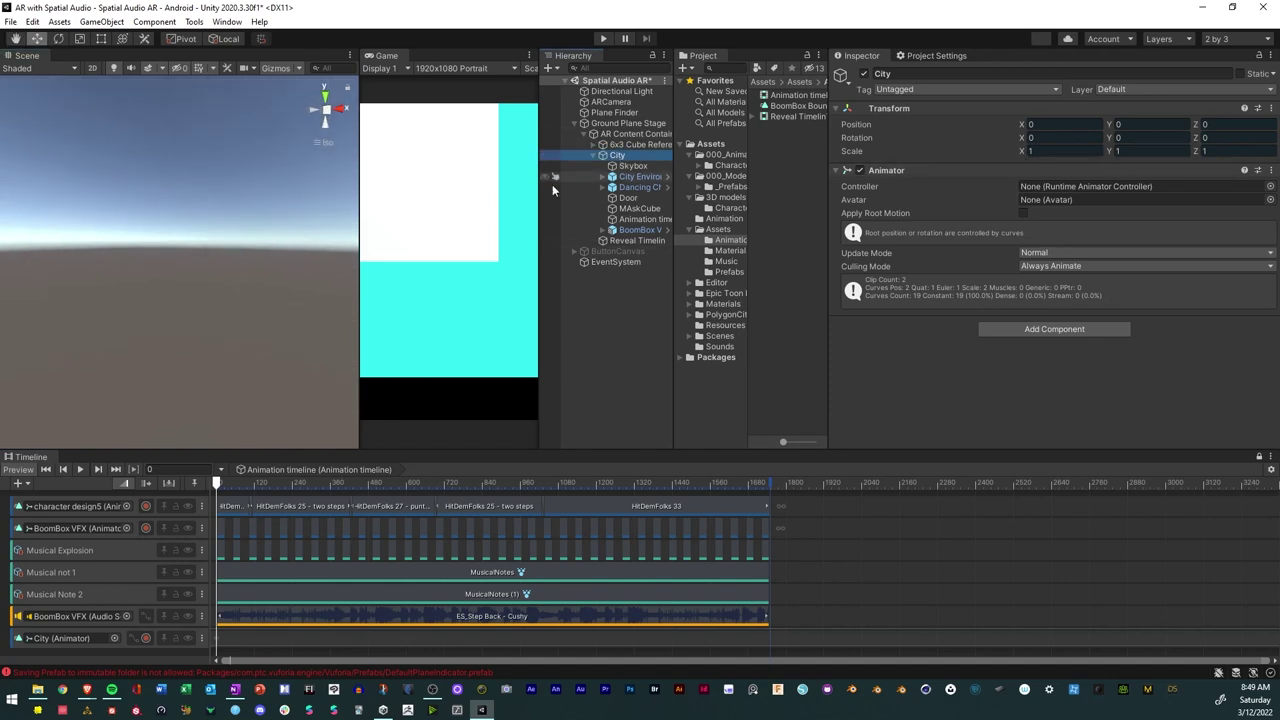
{"action": "key", "text": "f"}
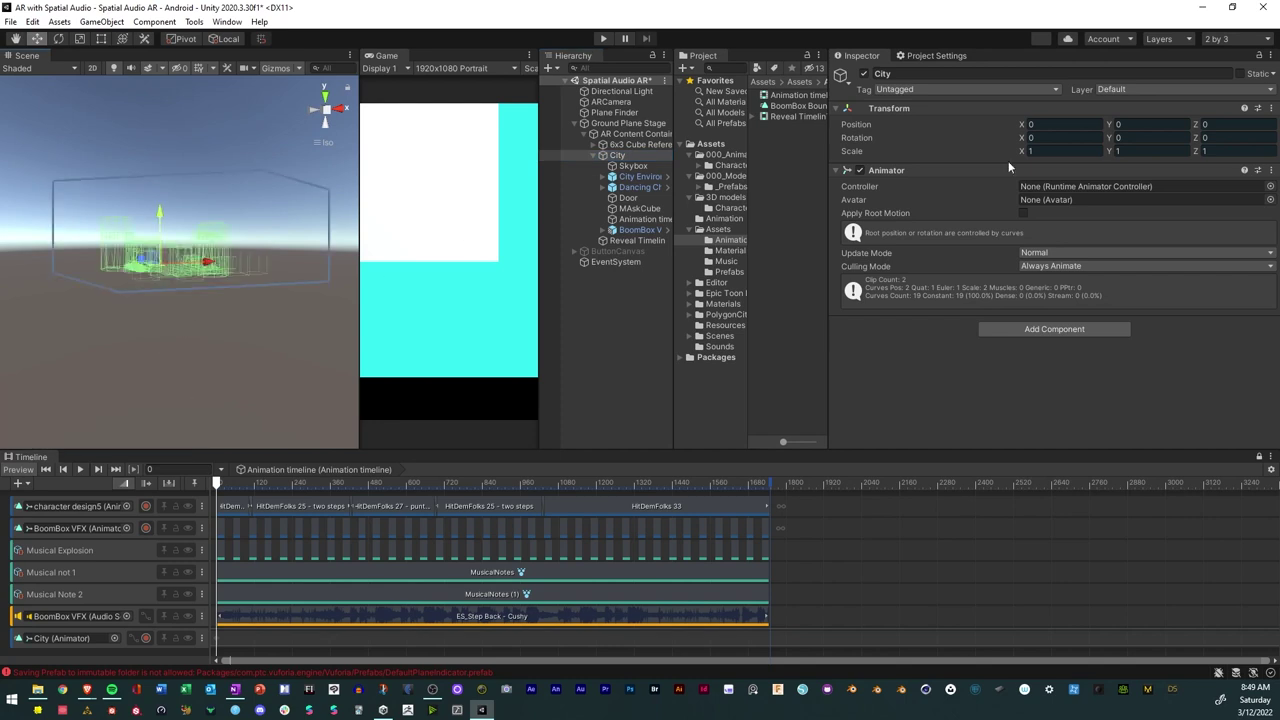
{"action": "left_click", "coordinate": [1140, 151]}
{"action": "type", "text": "0"}
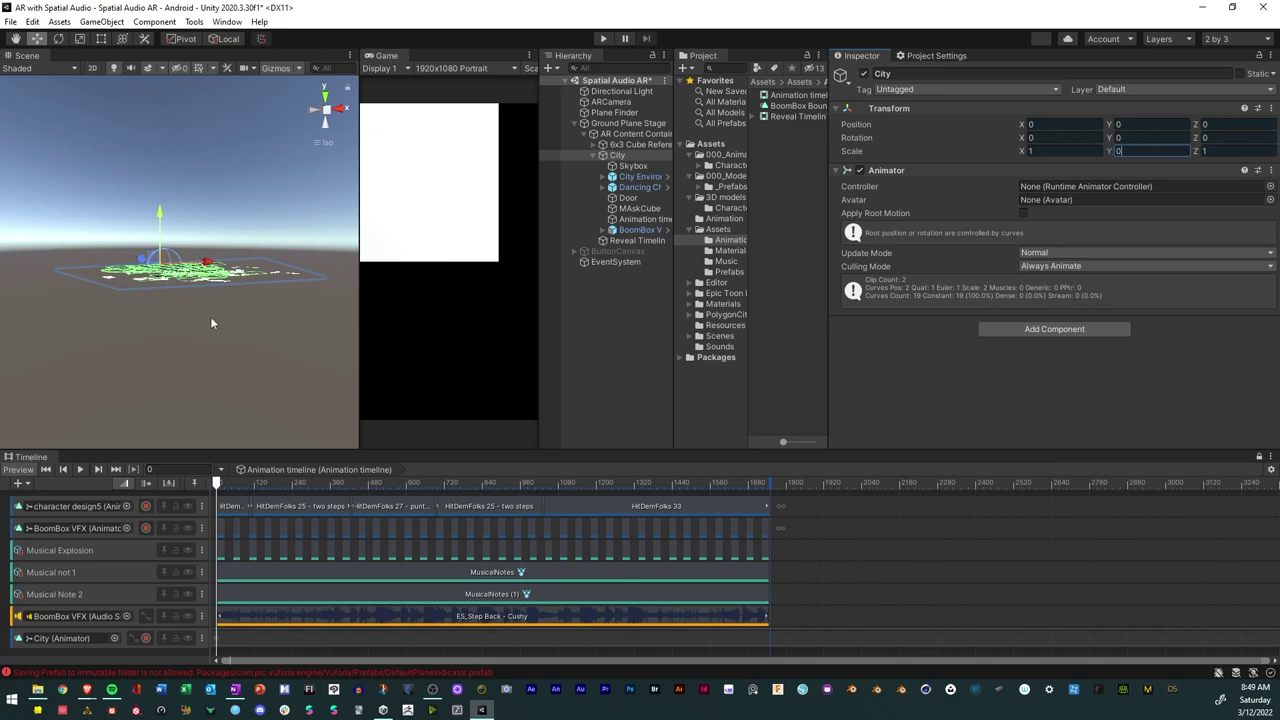
Scrub and play the timeline preview back to frame 0, then select Reveal Timeline.
{"action": "left_click_drag", "start_coordinate": [216, 483], "coordinate": [155, 497]}
{"action": "left_click", "coordinate": [80, 469]}
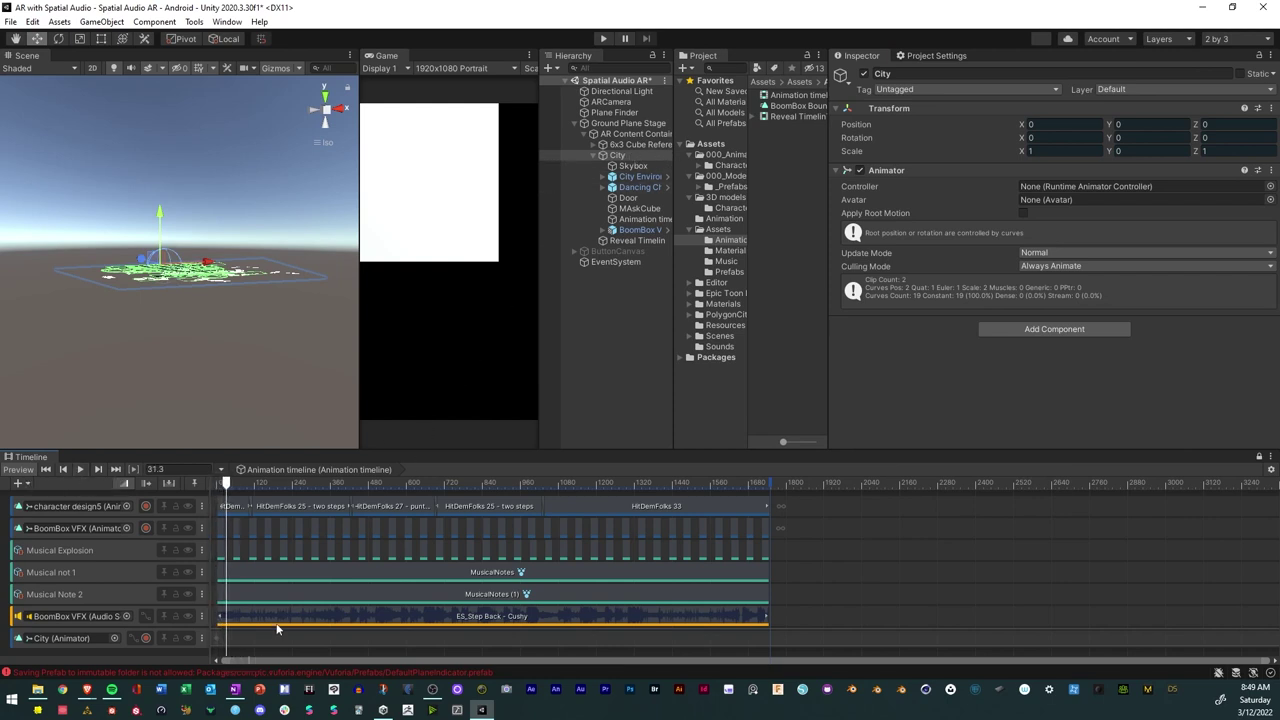
{"action": "left_click_drag", "start_coordinate": [226, 486], "coordinate": [169, 484]}
{"action": "left_click", "coordinate": [636, 241]}
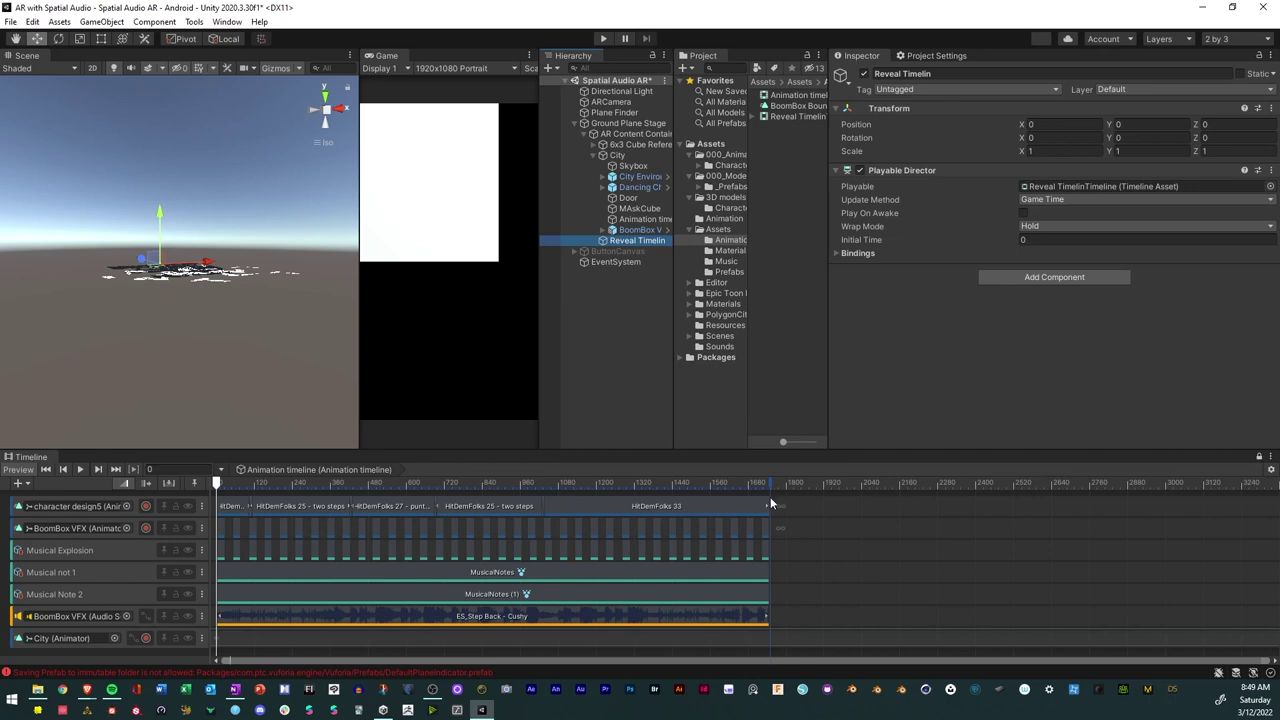
Preview the Reveal timeline's city reveal twice, orbiting the city, then select Animation timeline.
{"action": "left_click", "coordinate": [1260, 457]}
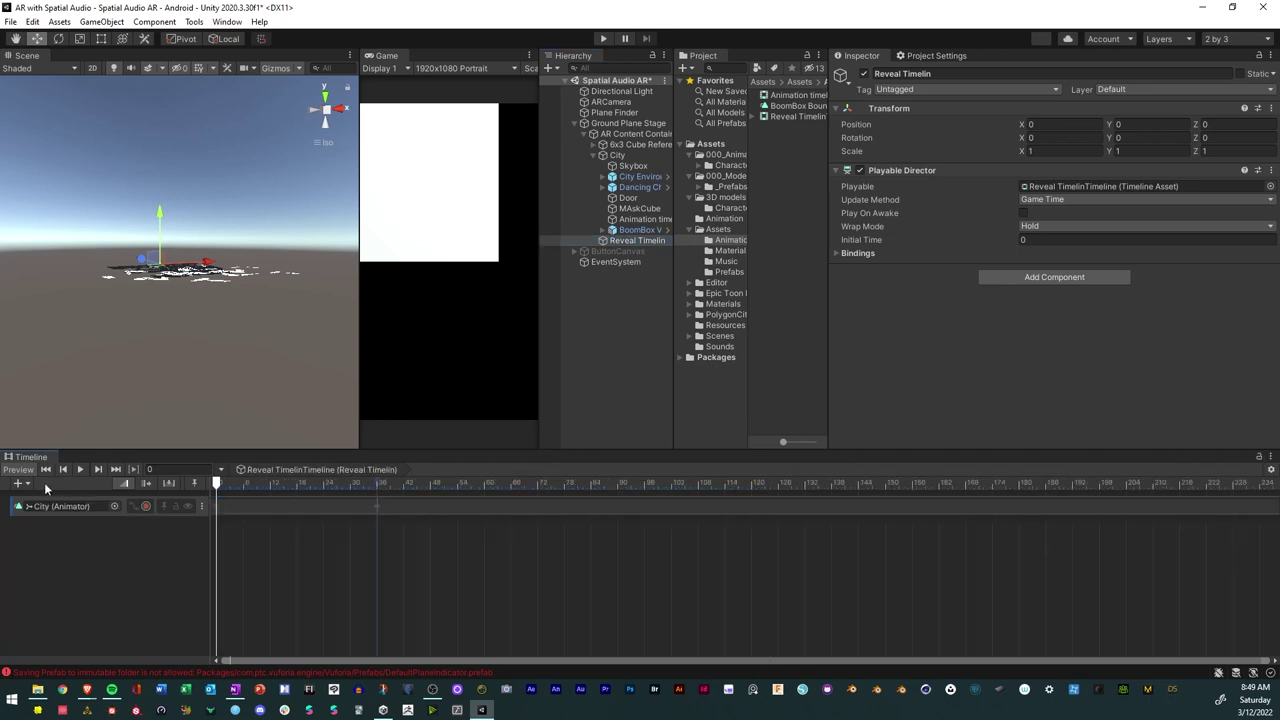
{"action": "left_click", "coordinate": [81, 469]}
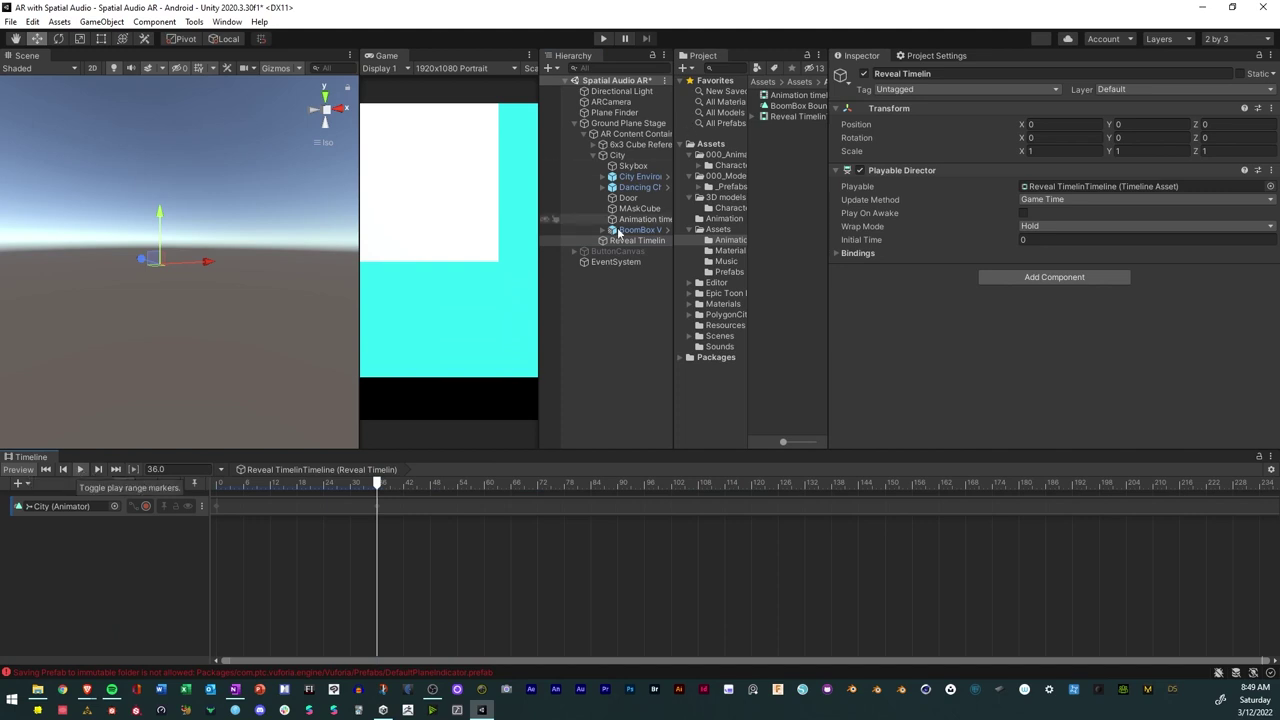
{"action": "left_click", "coordinate": [614, 156]}
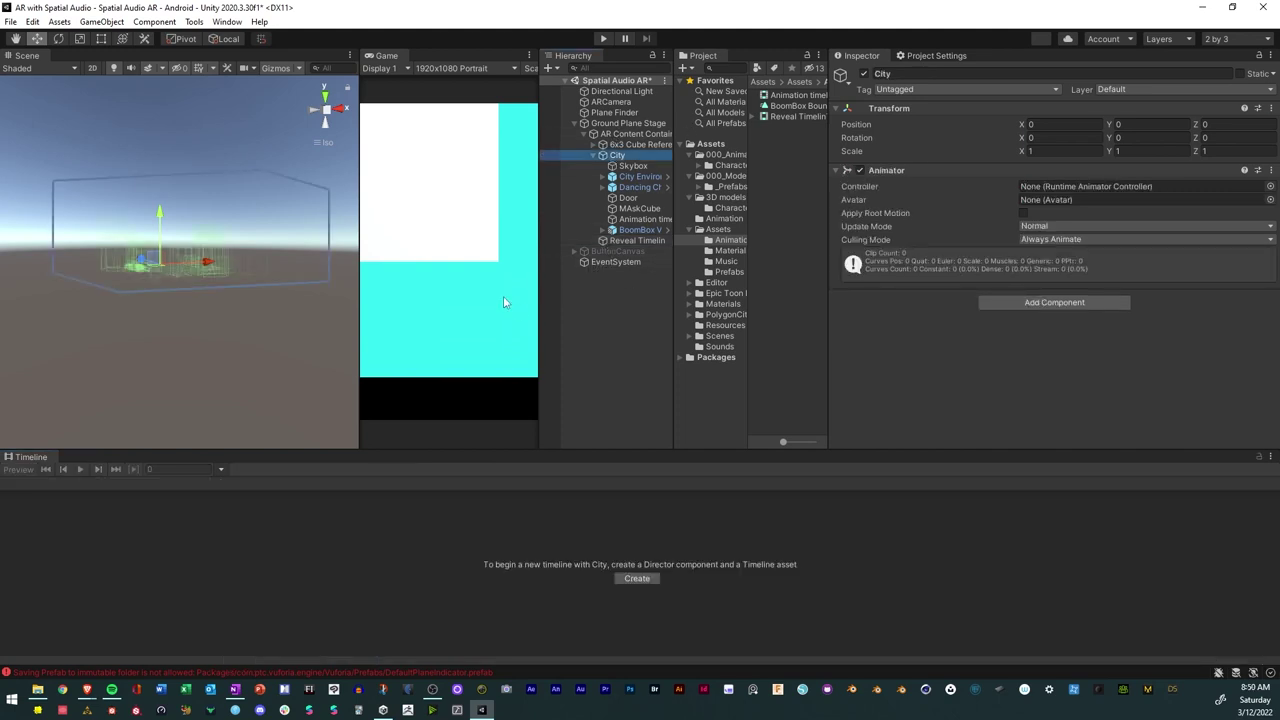
{"action": "left_click", "coordinate": [627, 241]}
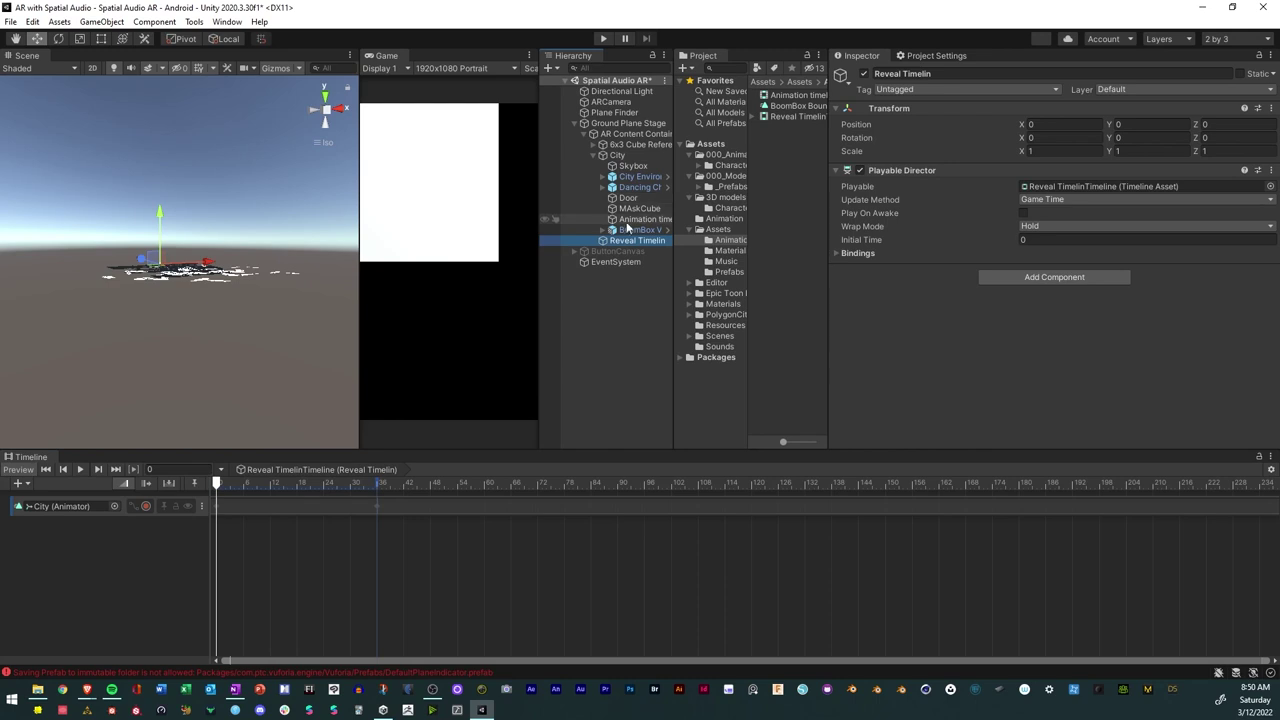
{"action": "left_click", "coordinate": [80, 469]}
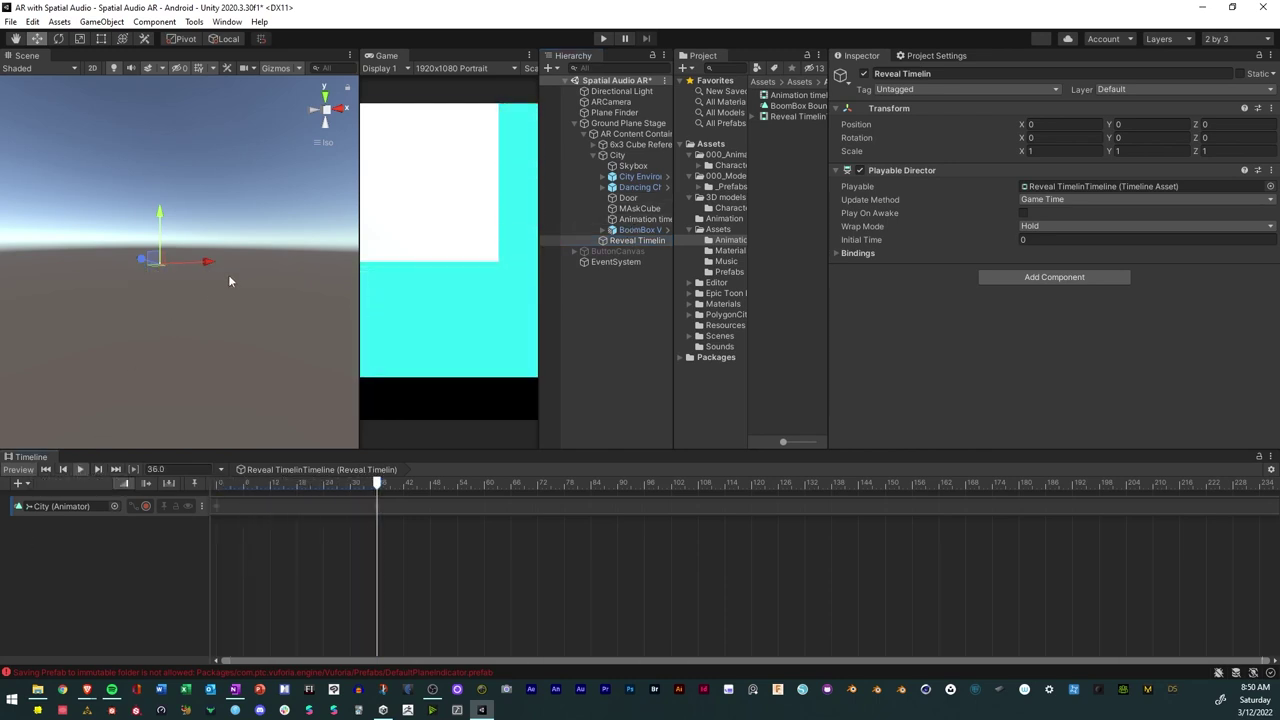
{"action": "left_click_drag", "start_coordinate": [229, 277], "coordinate": [714, 265], "text": "alt"}
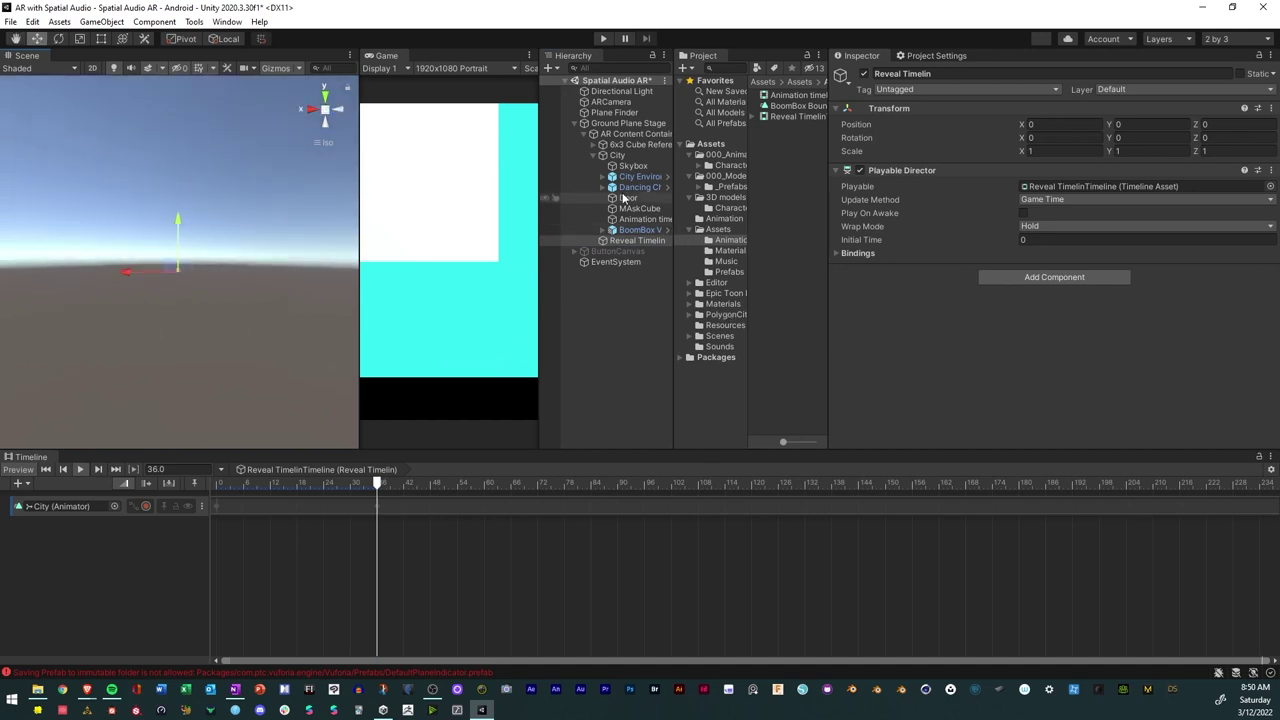
{"action": "left_click", "coordinate": [628, 219]}
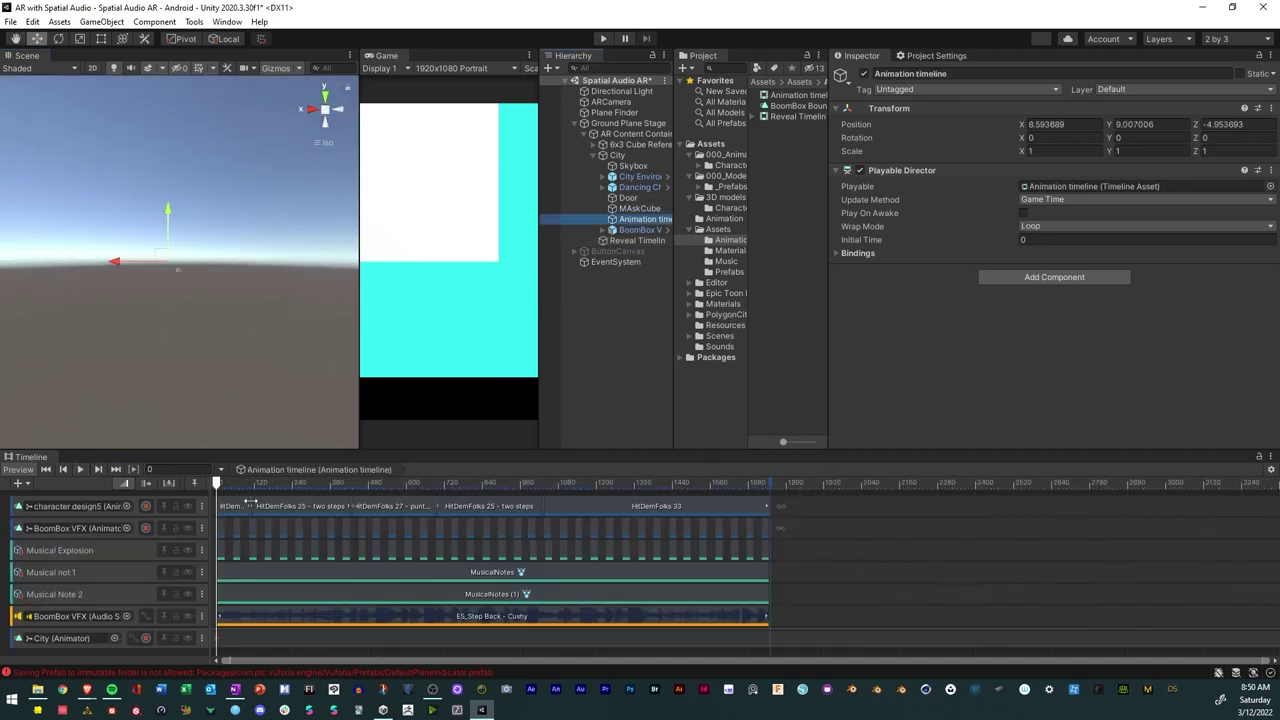
Play the Animation timeline preview and scrub it to frame 70.
{"action": "left_click", "coordinate": [81, 469]}
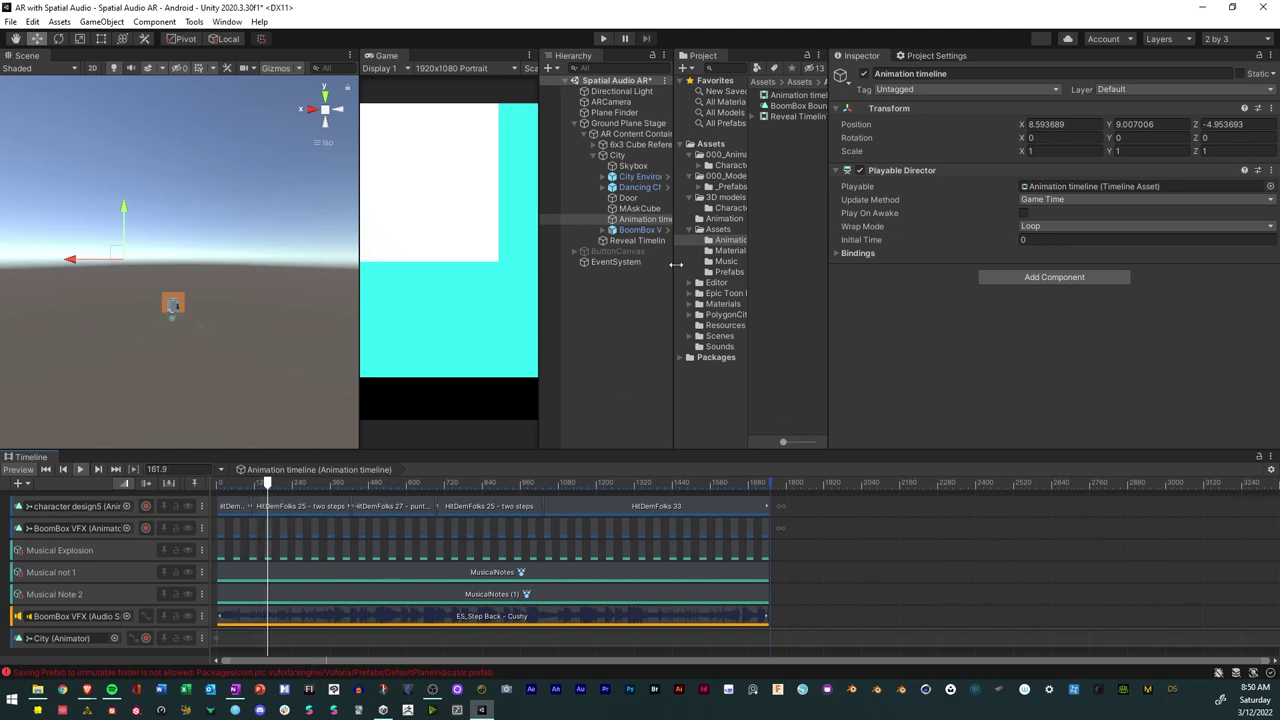
{"action": "left_click", "coordinate": [637, 243]}
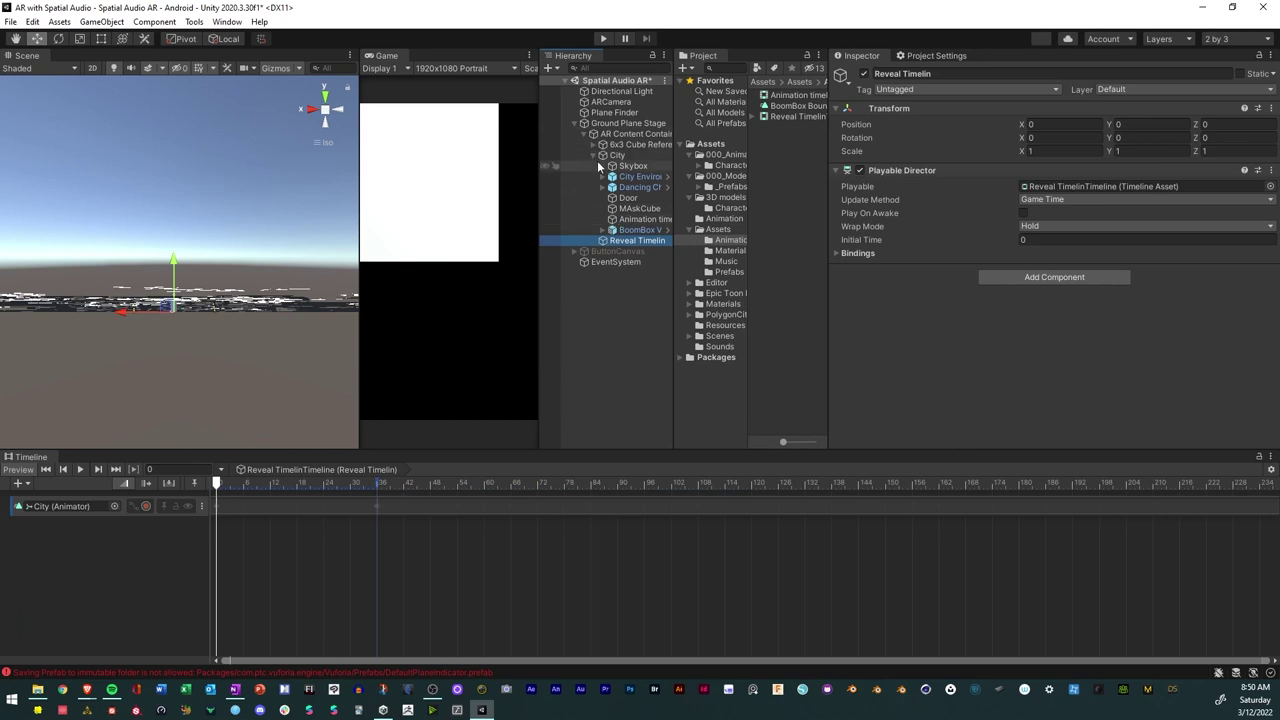
{"action": "left_click", "coordinate": [629, 220]}
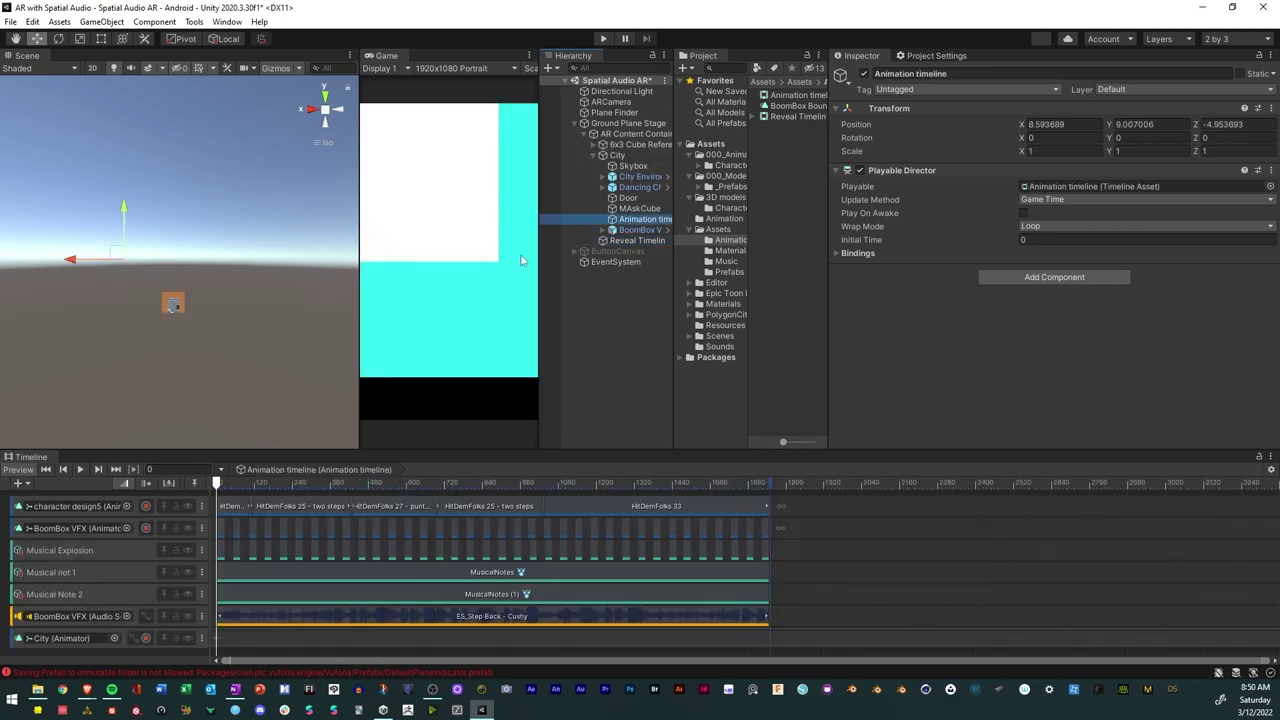
{"action": "mouse_move", "coordinate": [220, 487]}
{"action": "left_mouse_down"}
{"action": "mouse_move", "coordinate": [291, 484]}
{"action": "mouse_move", "coordinate": [238, 484]}
{"action": "left_mouse_up"}
Set City's Scale Y to 0 and save the scene.
{"action": "left_click", "coordinate": [606, 262]}
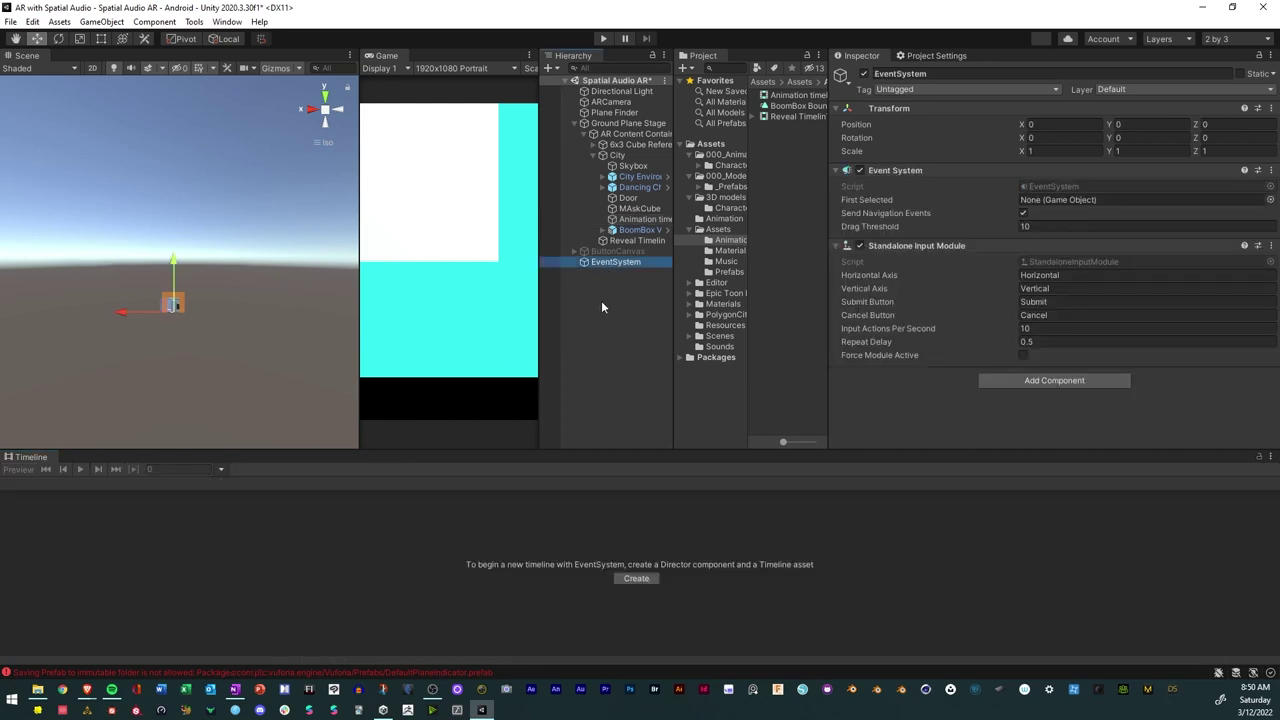
{"action": "left_click", "coordinate": [606, 302]}
{"action": "left_click", "coordinate": [618, 134]}
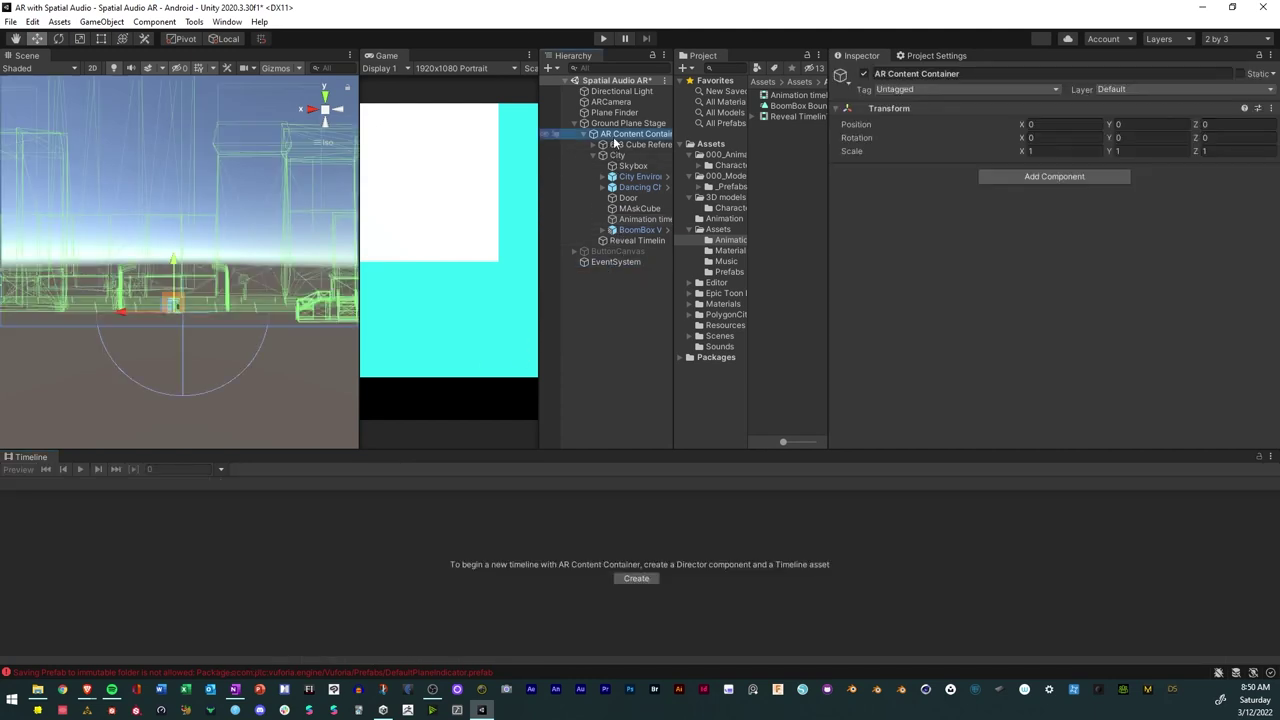
{"action": "left_click", "coordinate": [616, 156]}
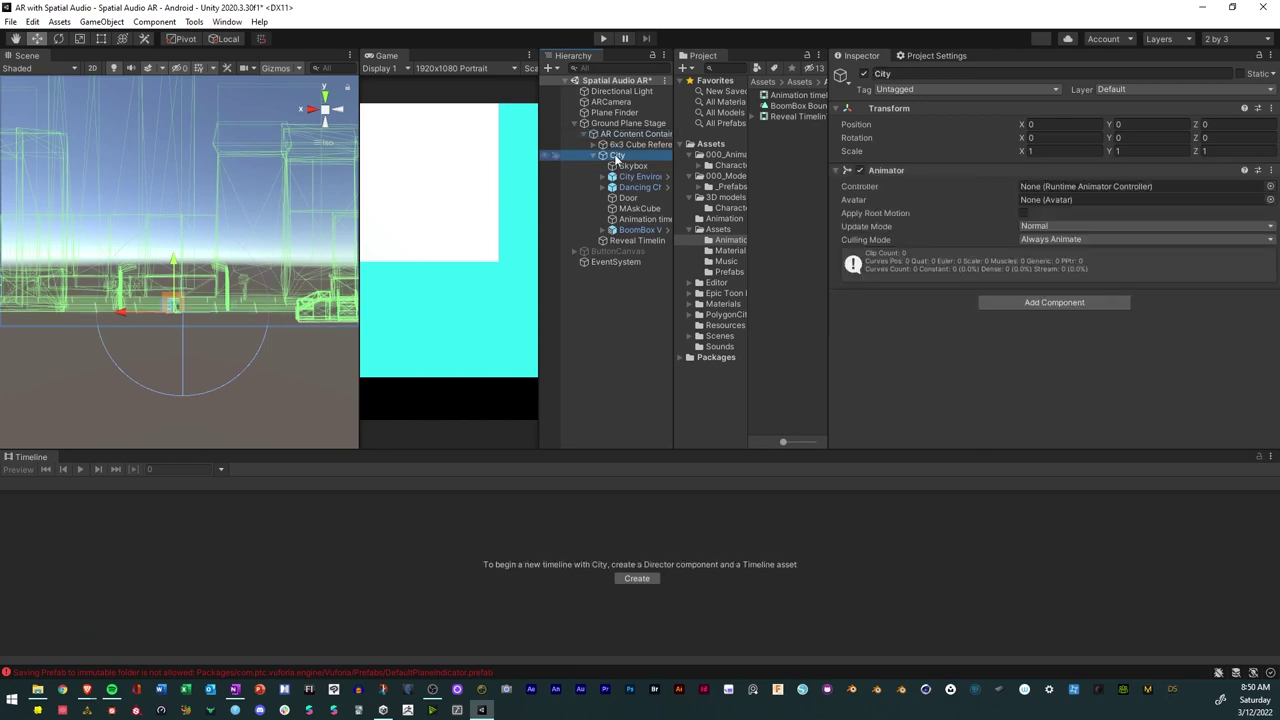
{"action": "left_click", "coordinate": [1133, 151]}
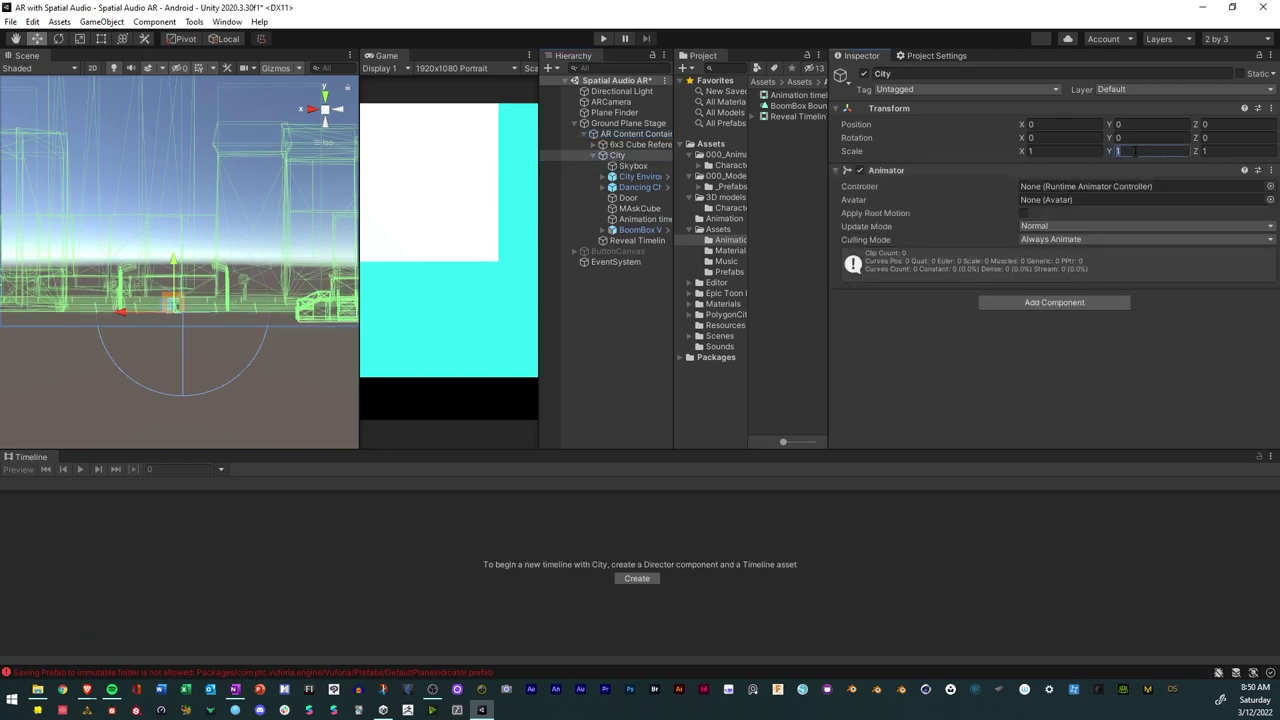
{"action": "type", "text": "0"}
{"action": "left_click", "coordinate": [610, 326]}
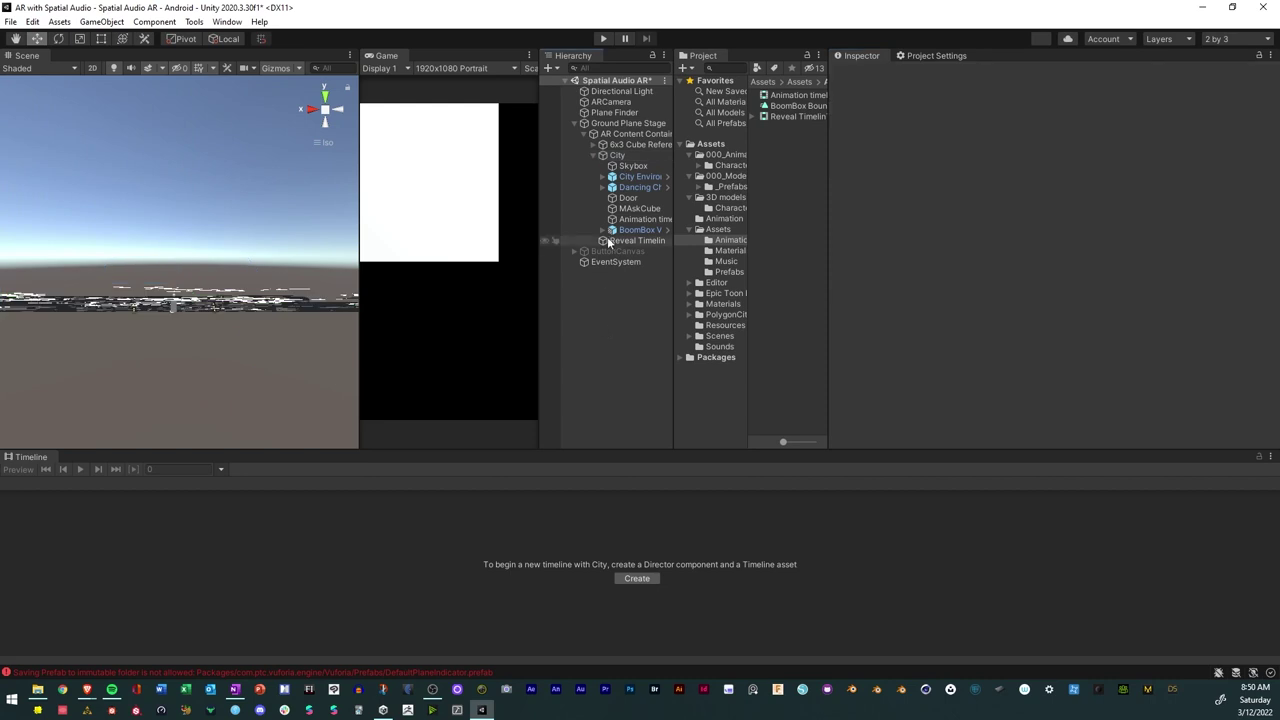
{"action": "left_click", "coordinate": [9, 22]}
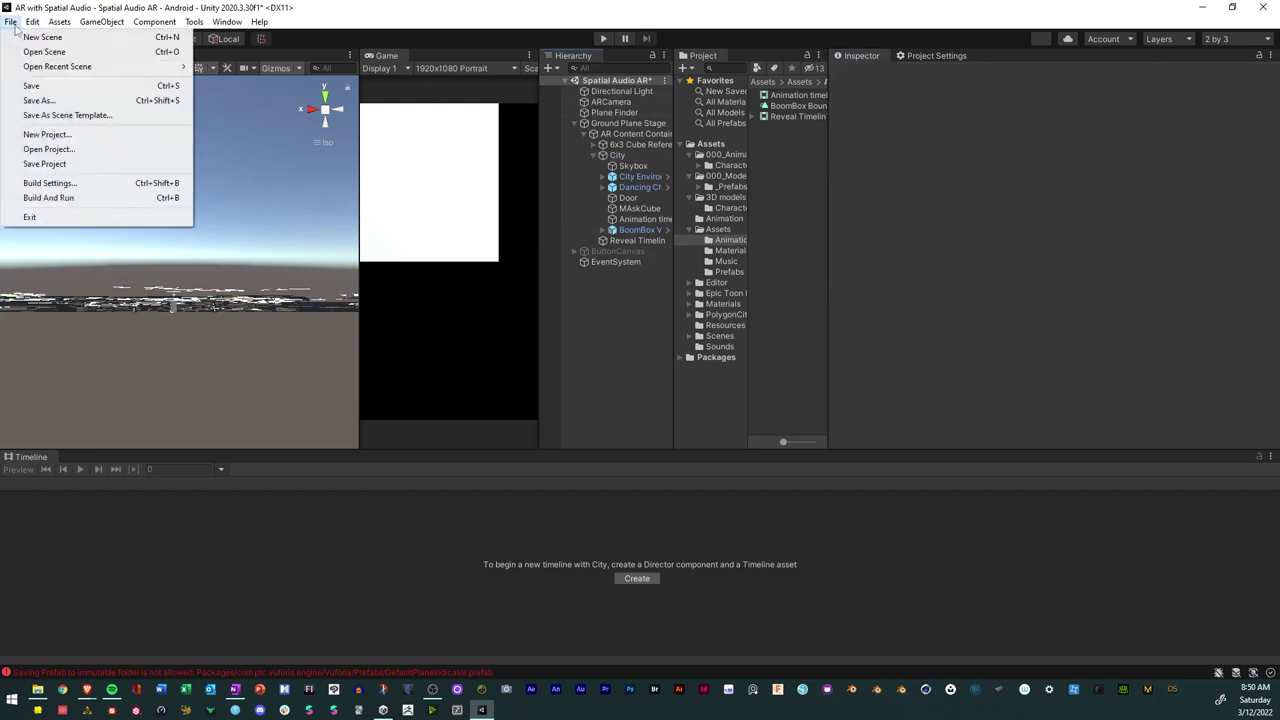
{"action": "left_click", "coordinate": [31, 91]}
Scrub the Reveal Timeline preview to frame 44 and back to 0, then select 6x3 Cube Reference.
{"action": "left_click", "coordinate": [640, 219]}
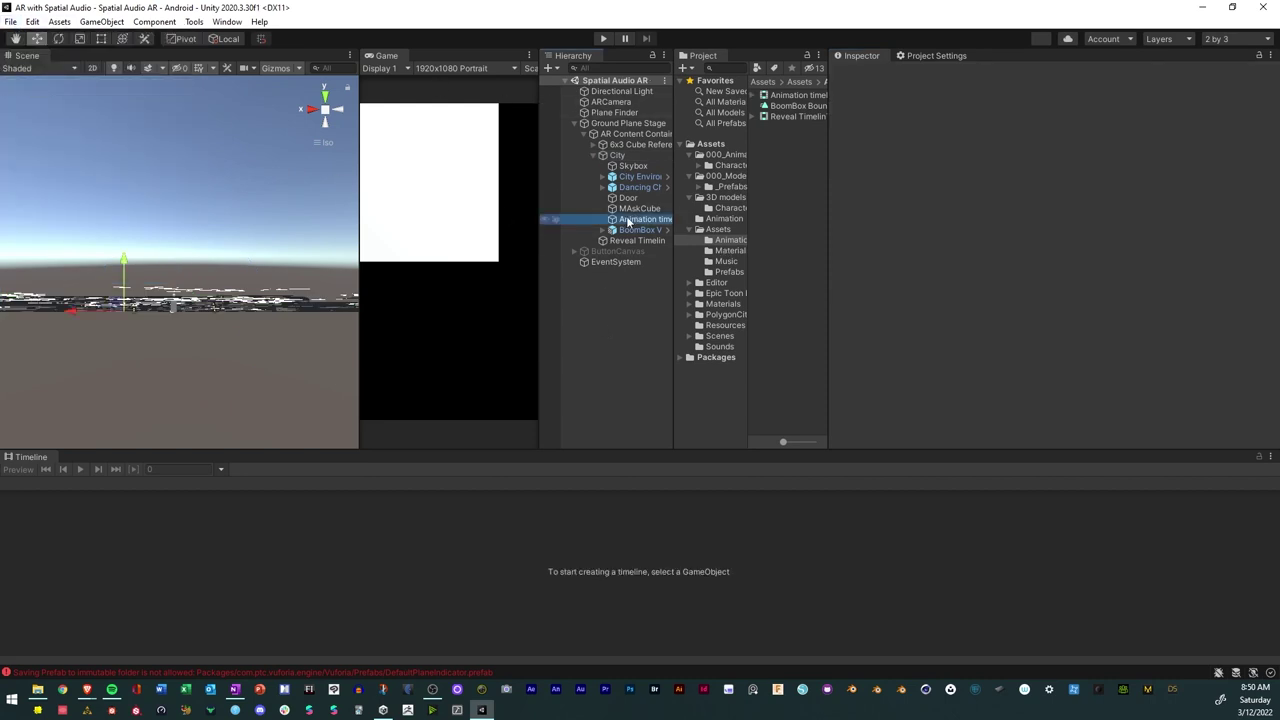
{"action": "left_click", "coordinate": [626, 156]}
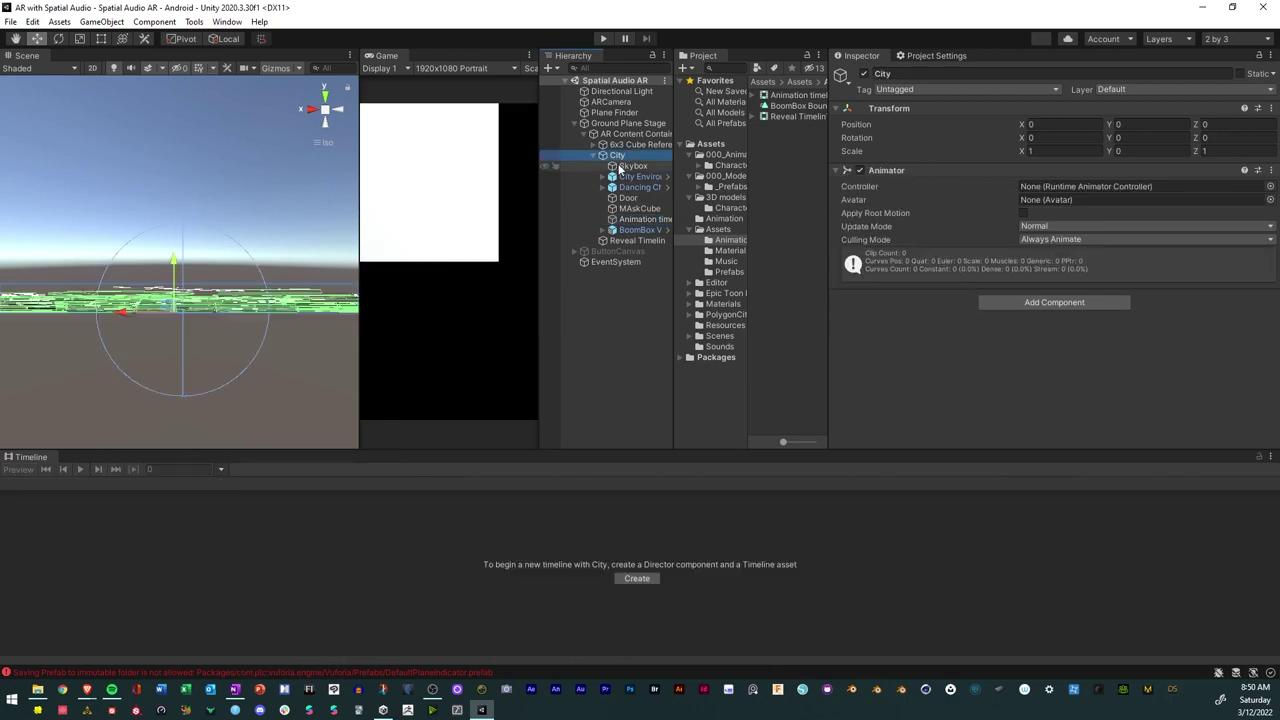
{"action": "left_click", "coordinate": [640, 219]}
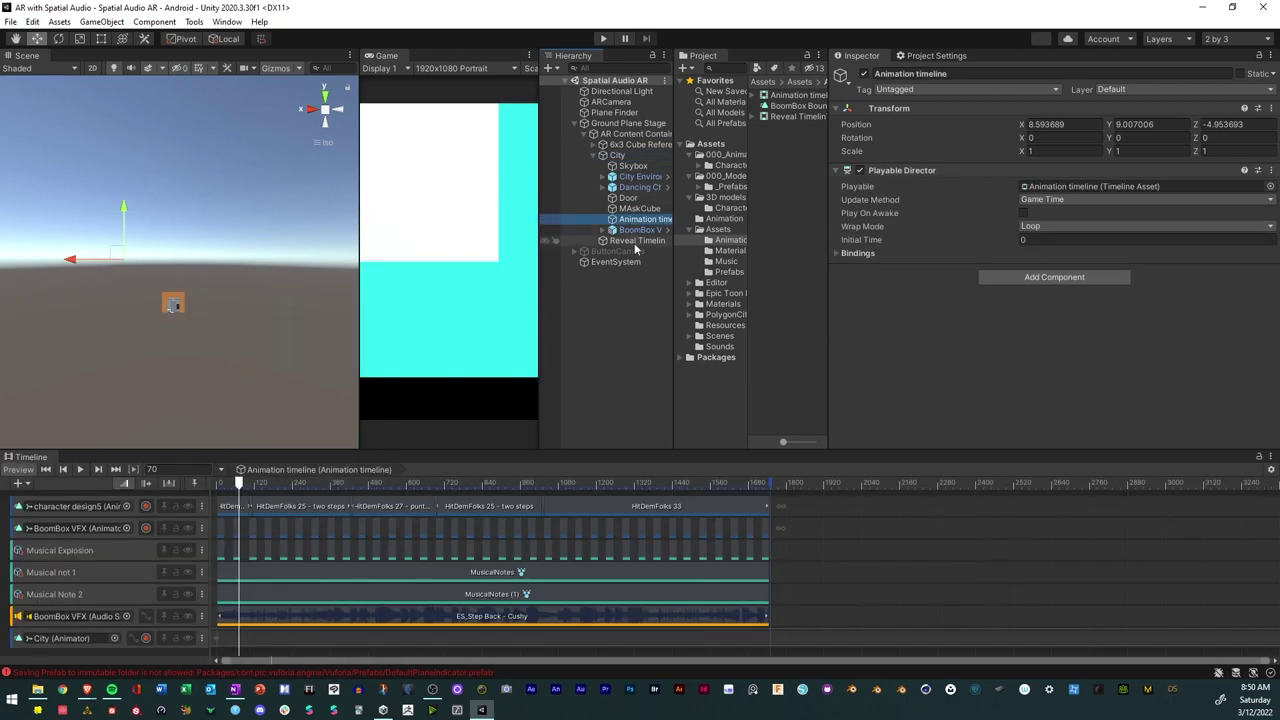
{"action": "left_click", "coordinate": [636, 242]}
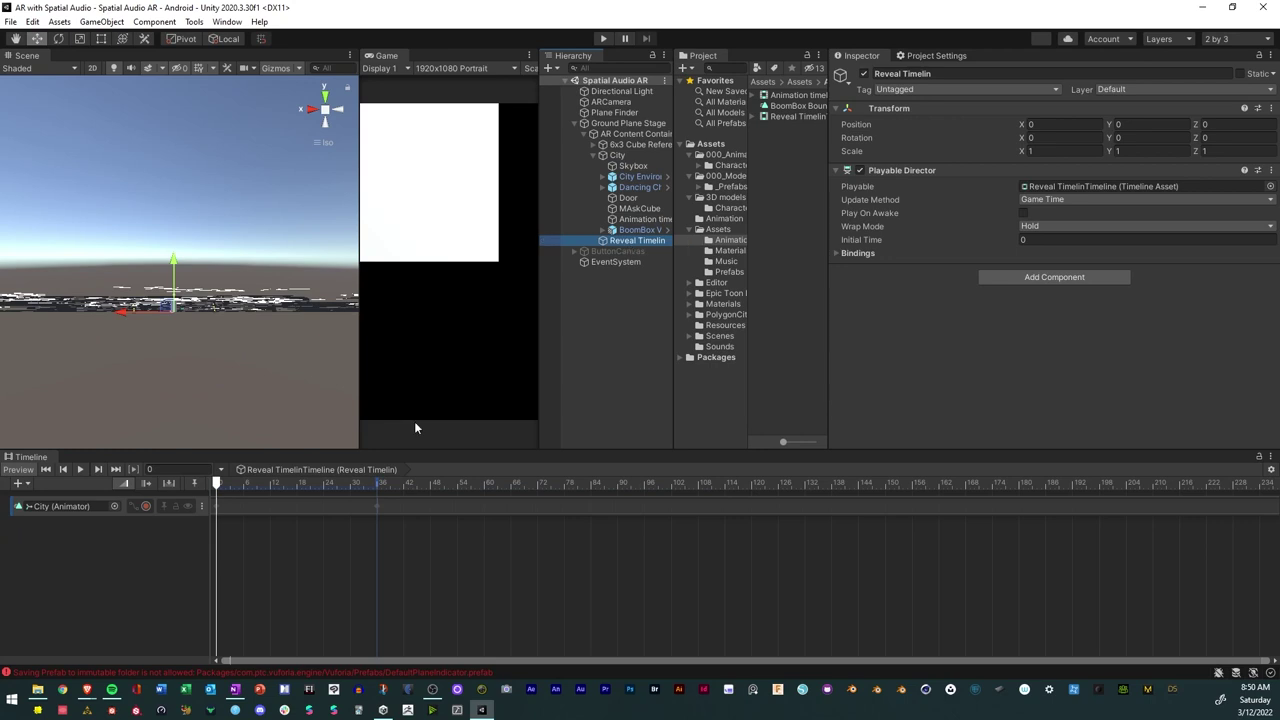
{"action": "left_click_drag", "start_coordinate": [217, 485], "coordinate": [414, 490]}
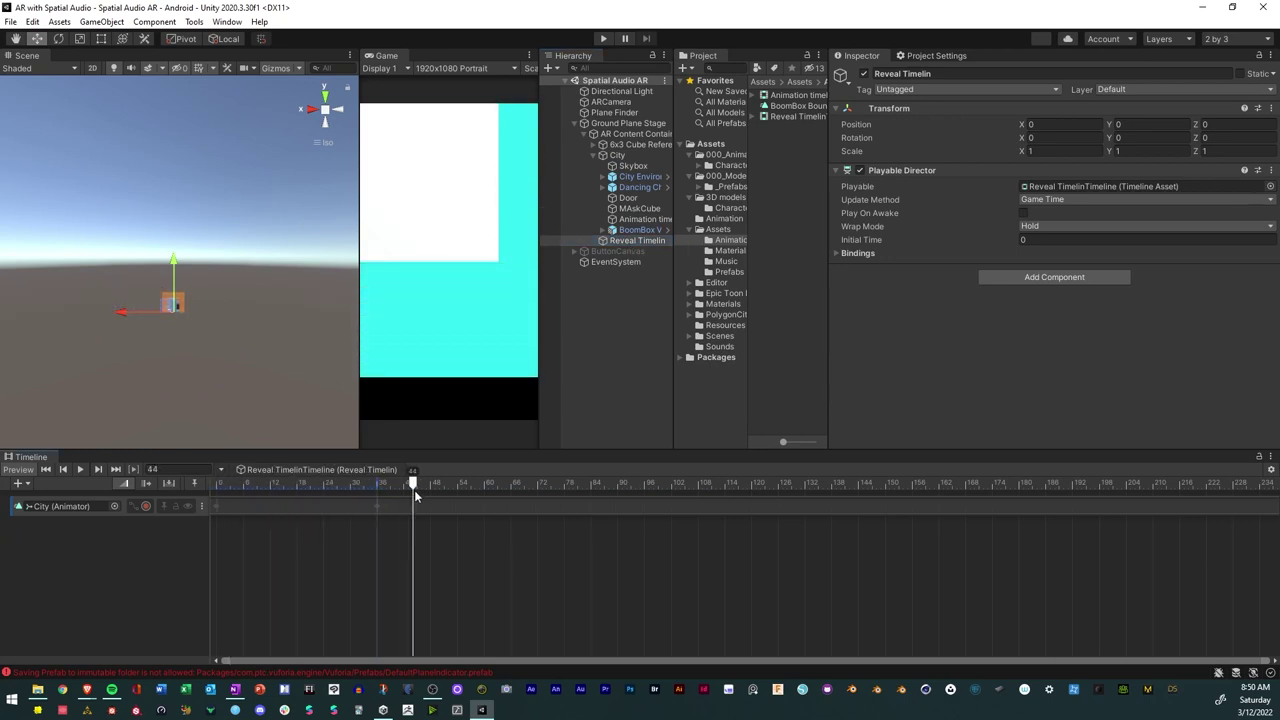
{"action": "left_click", "coordinate": [617, 360]}
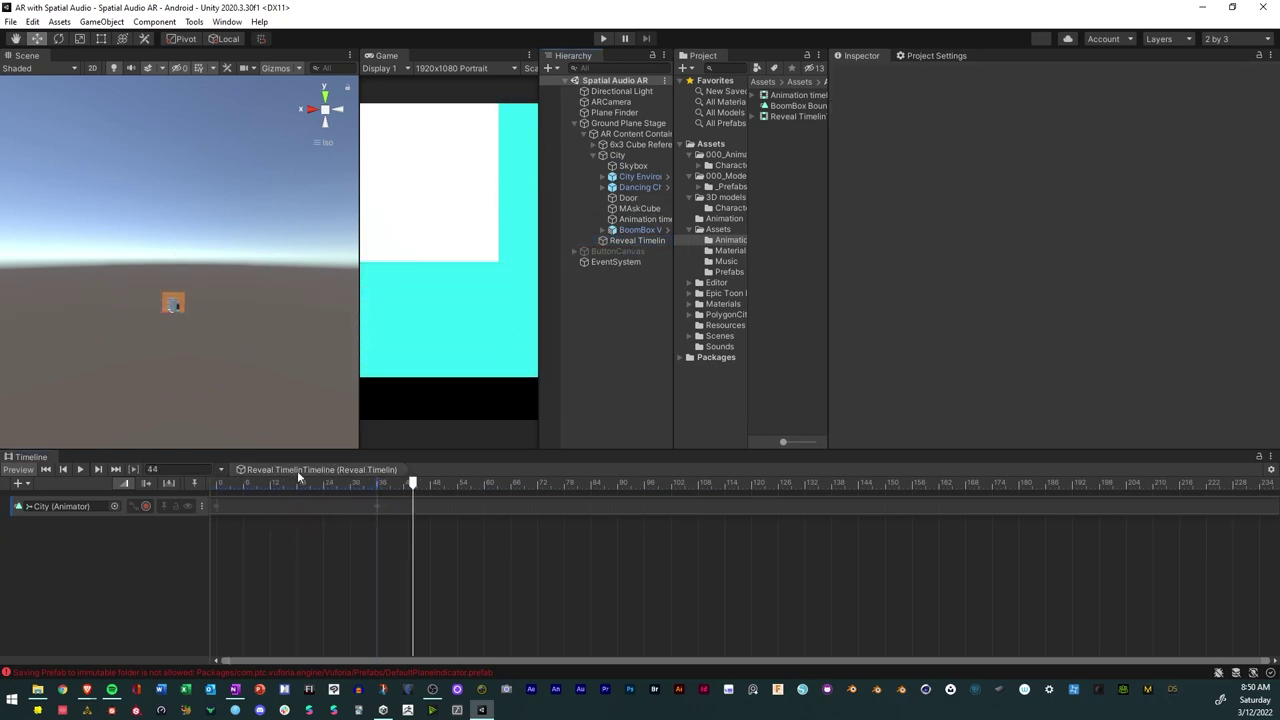
{"action": "left_click_drag", "start_coordinate": [297, 484], "coordinate": [140, 485]}
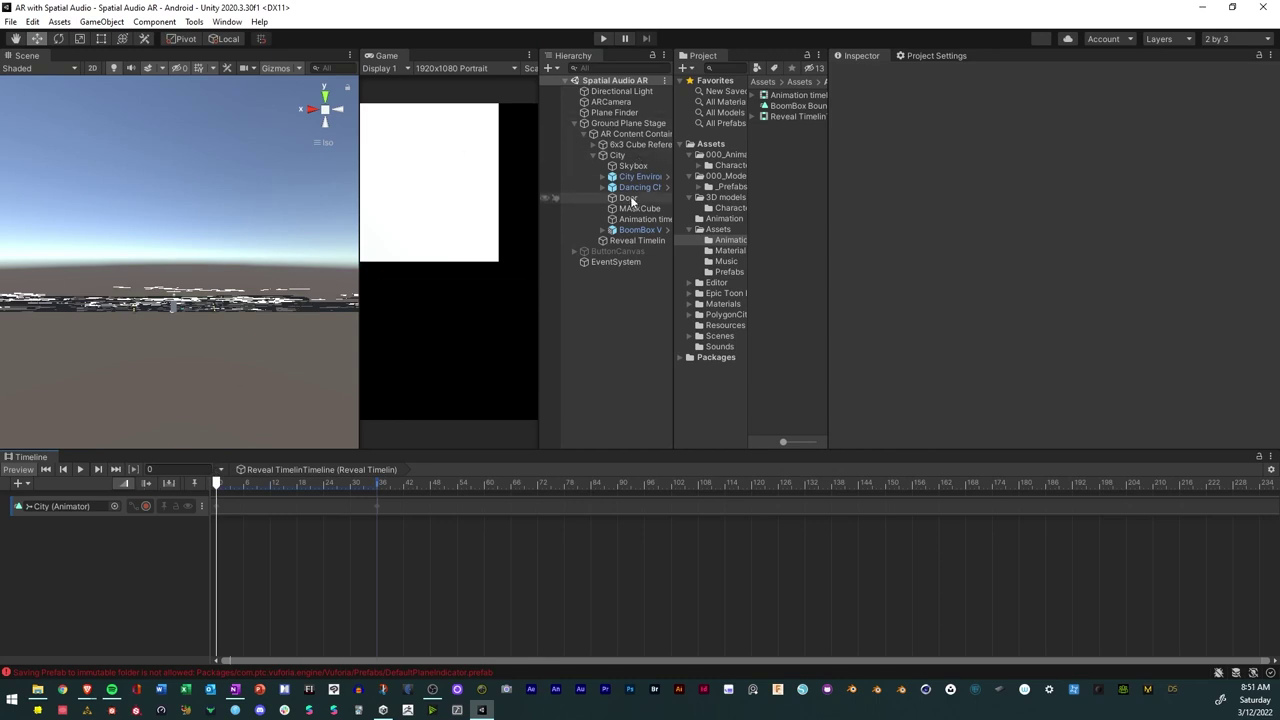
{"action": "left_click", "coordinate": [615, 156]}
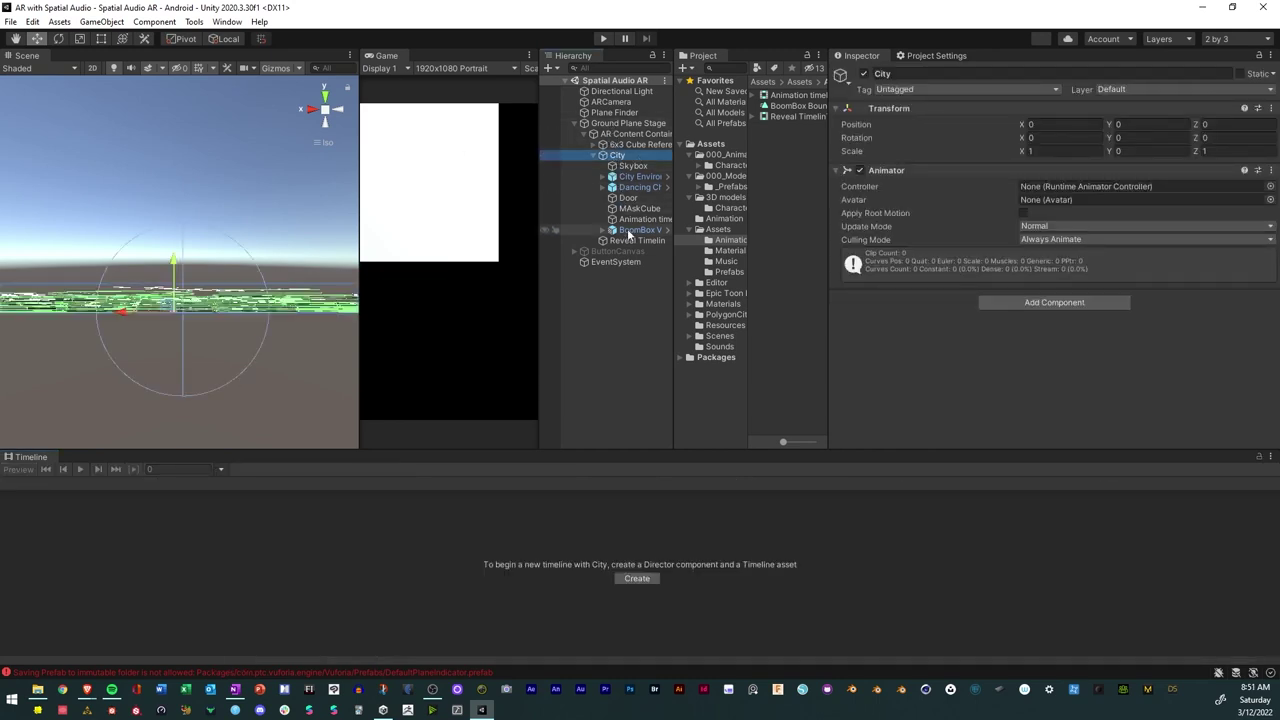
{"action": "left_click", "coordinate": [600, 145]}
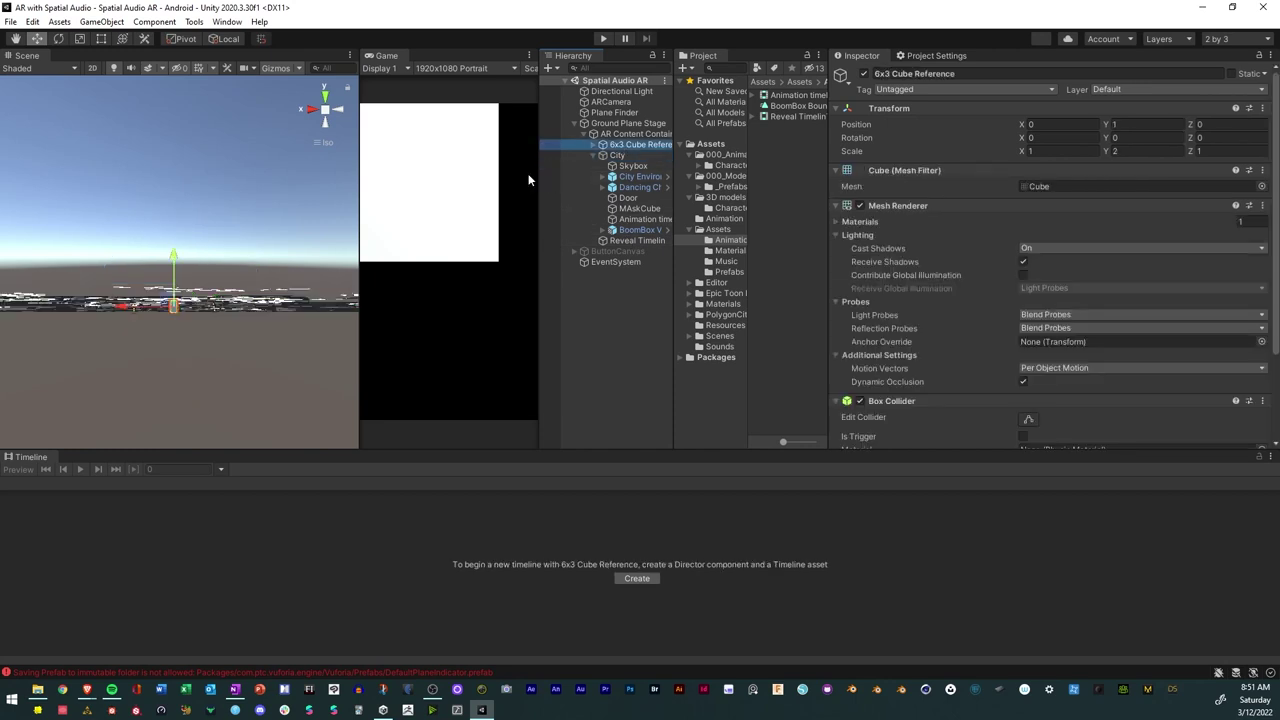
Deactivate the 6x3 Cube Reference object and save the scene.
{"action": "left_click", "coordinate": [864, 73]}
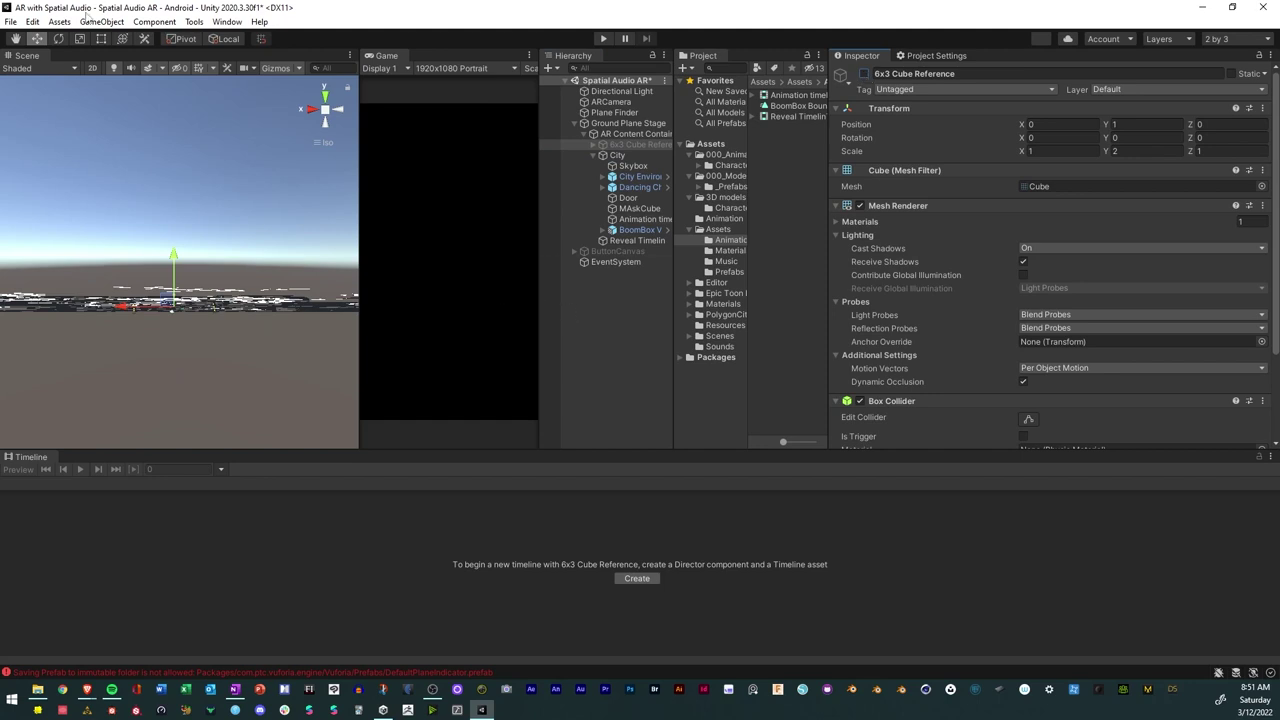
{"action": "left_click", "coordinate": [10, 21]}
{"action": "left_click", "coordinate": [30, 87]}
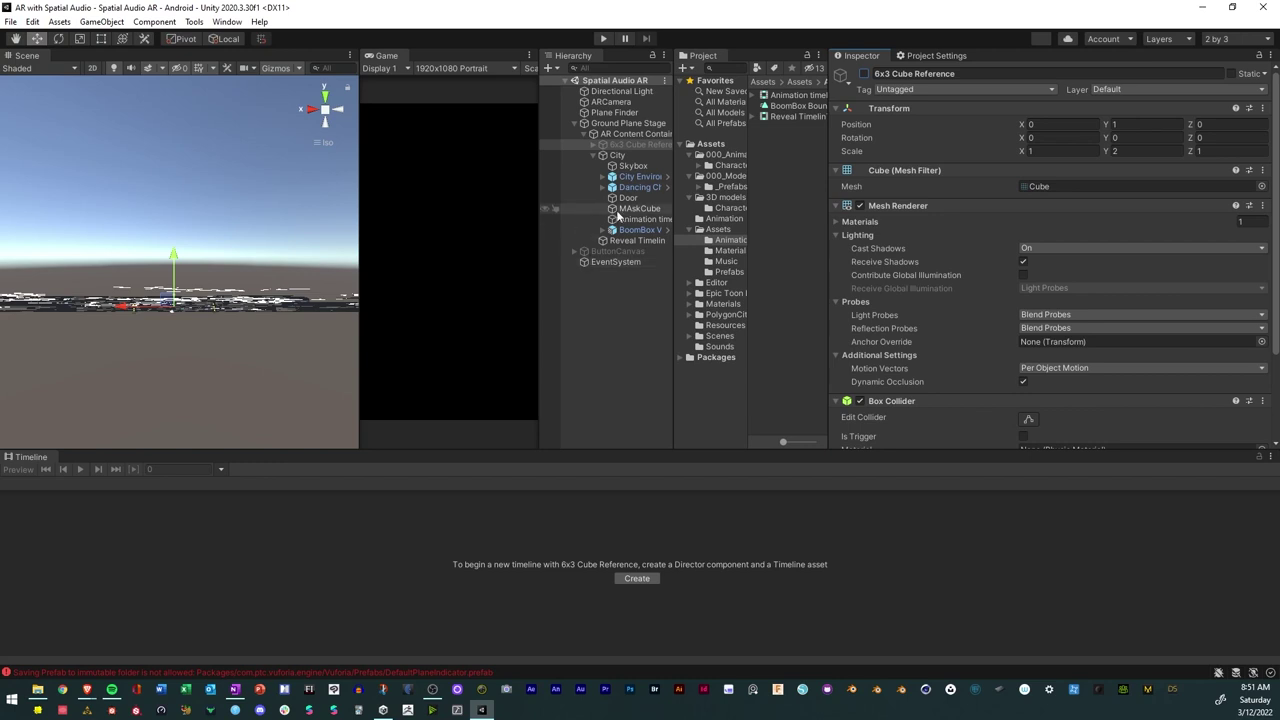
Preview the Reveal Timeline's city reveal, then the Animation timeline's character and music animation.
{"action": "left_click", "coordinate": [634, 240]}
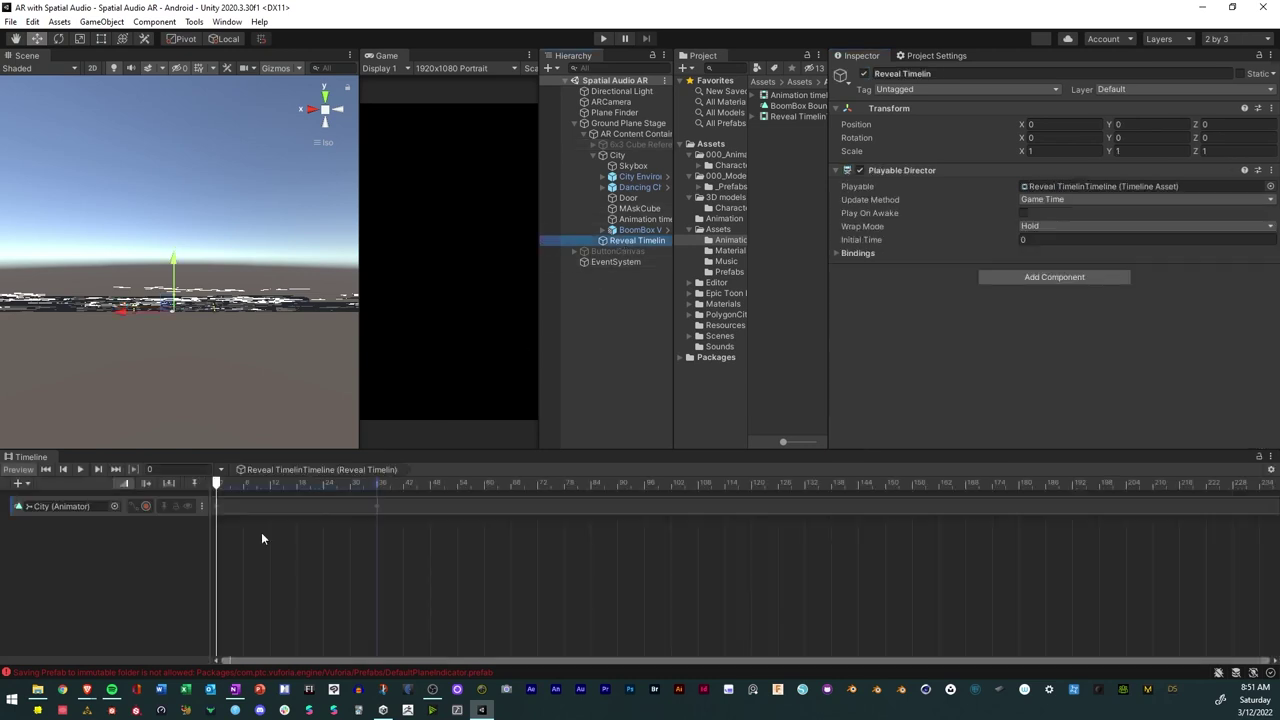
{"action": "left_click", "coordinate": [80, 469]}
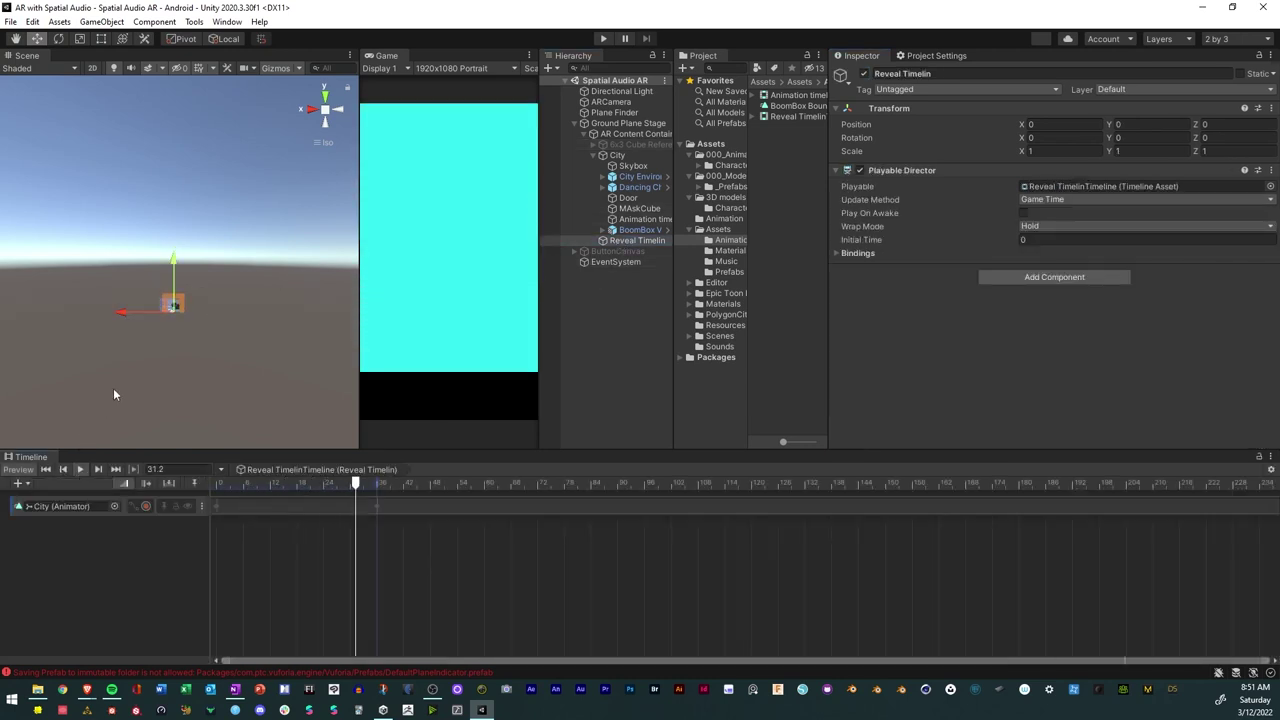
{"action": "left_click", "coordinate": [640, 219]}
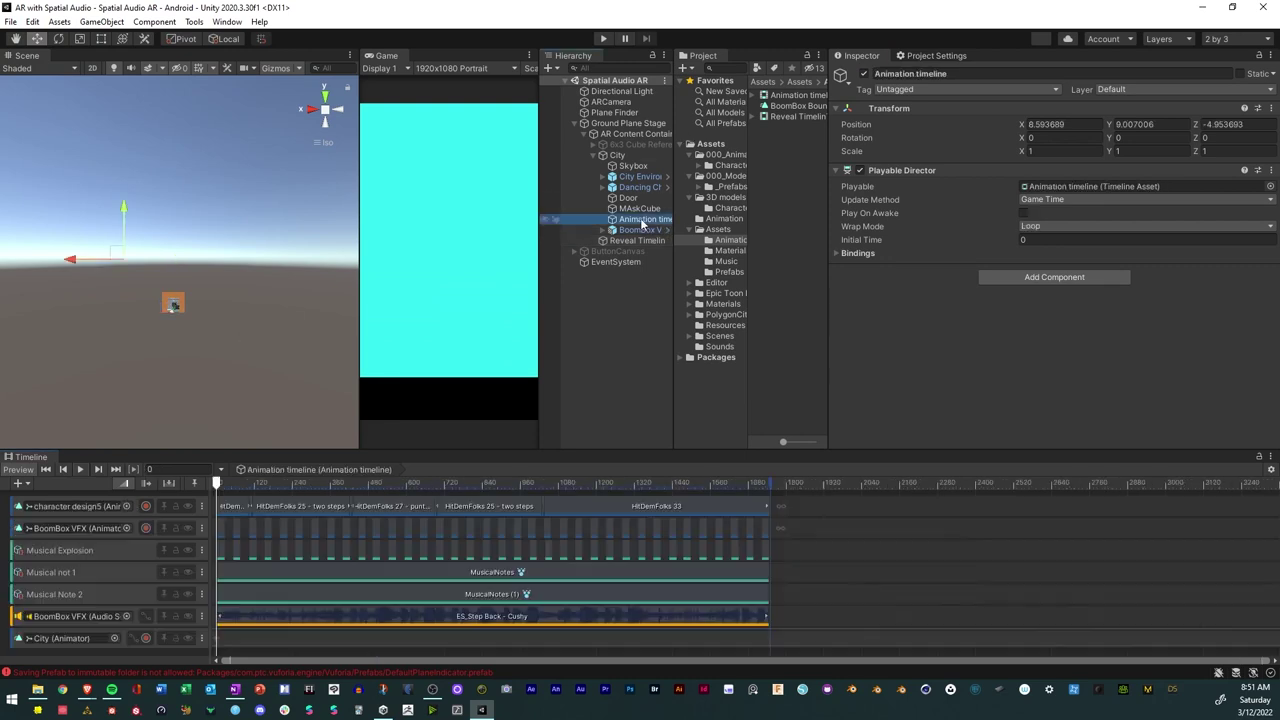
{"action": "left_click", "coordinate": [81, 469]}
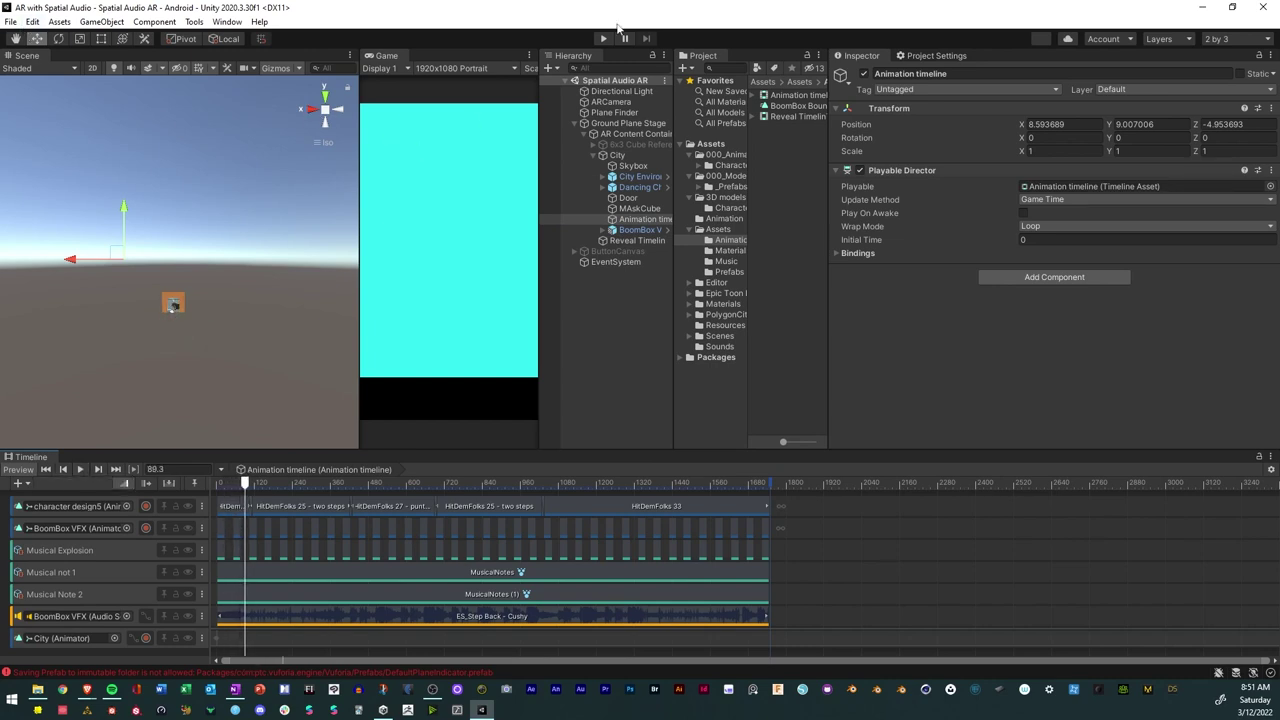
{"action": "left_click", "coordinate": [575, 124]}
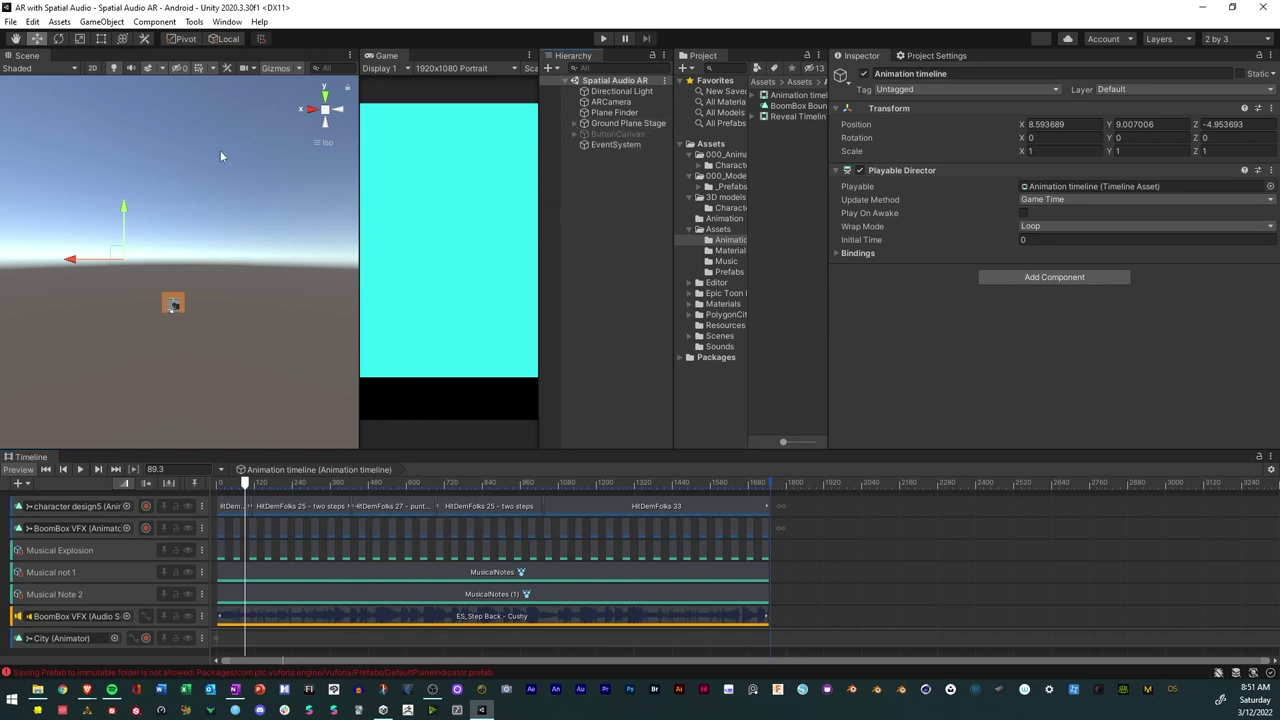
{"action": "left_click", "coordinate": [9, 22]}
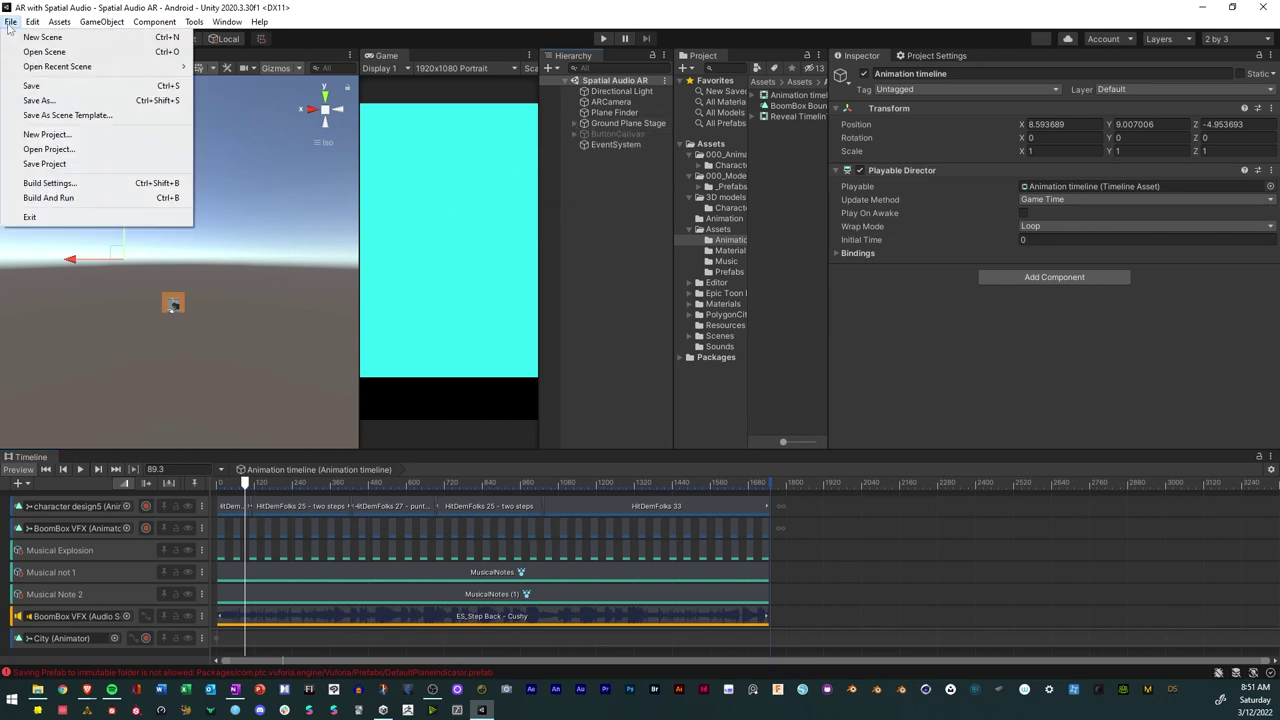
Build the Android package from Build Settings as spatialaudio_02.apk.
{"action": "left_click", "coordinate": [58, 184]}
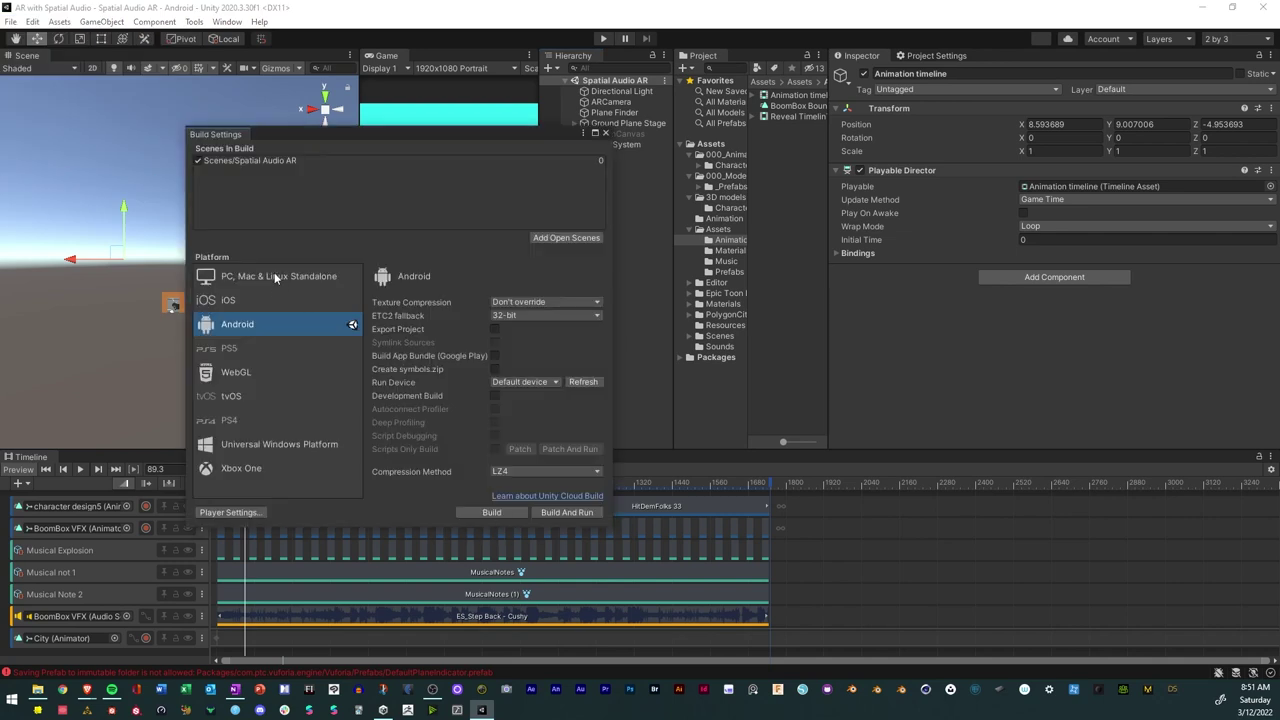
{"action": "left_click", "coordinate": [480, 511]}
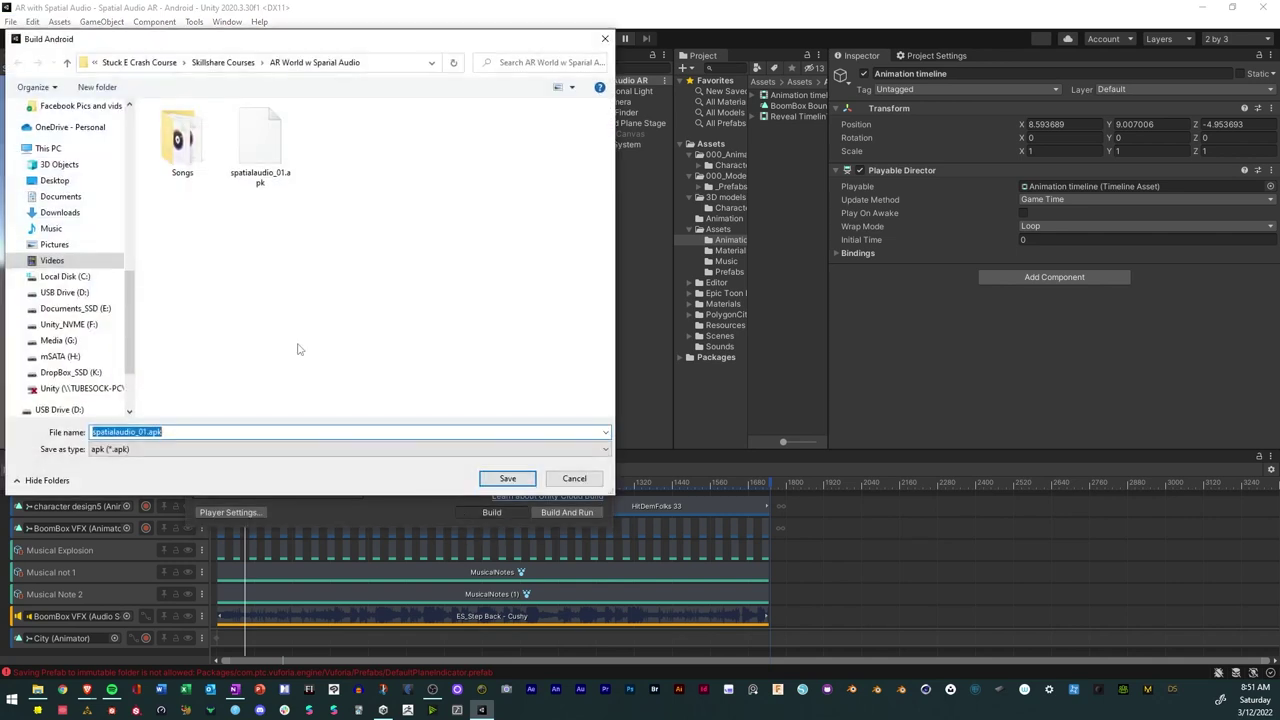
{"action": "left_click", "coordinate": [147, 431]}
{"action": "key", "text": "BackSpace"}
{"action": "type", "text": "2"}
{"action": "left_click", "coordinate": [507, 478]}
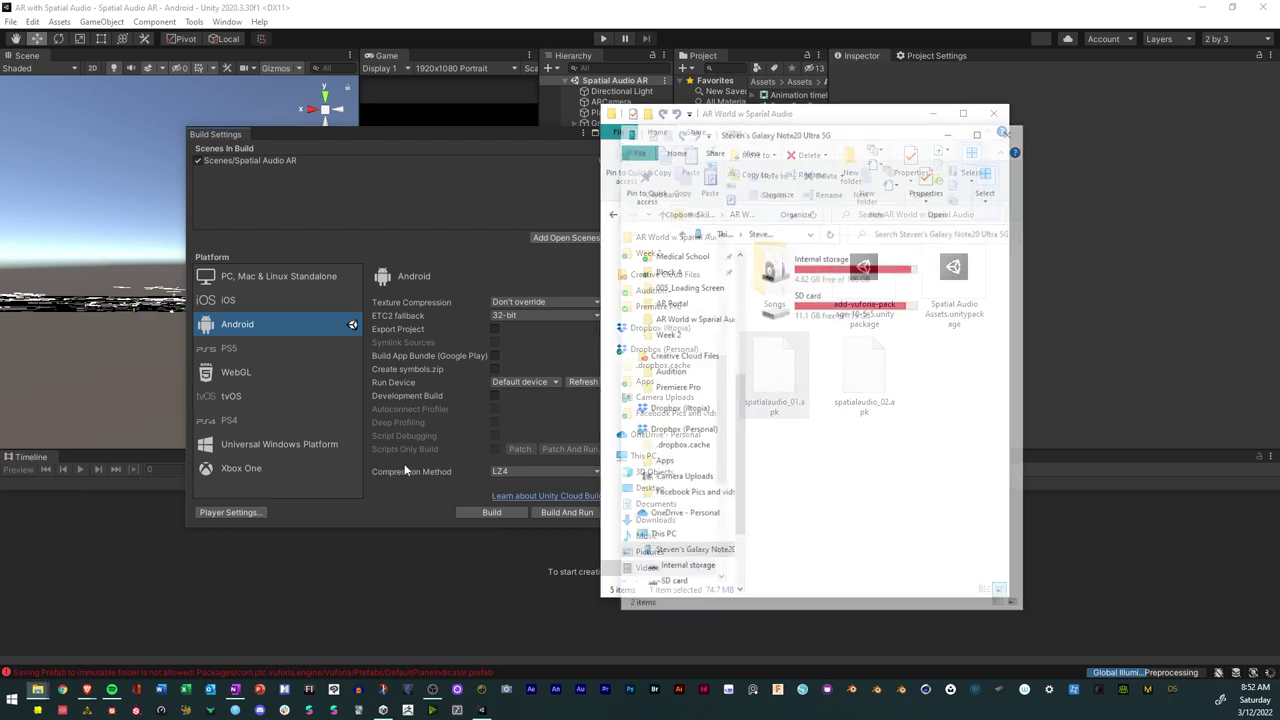
Copy spatialaudio_02.apk onto the phone's SD card and allow the installed app camera access.
{"action": "left_click_drag", "start_coordinate": [805, 133], "coordinate": [306, 108]}
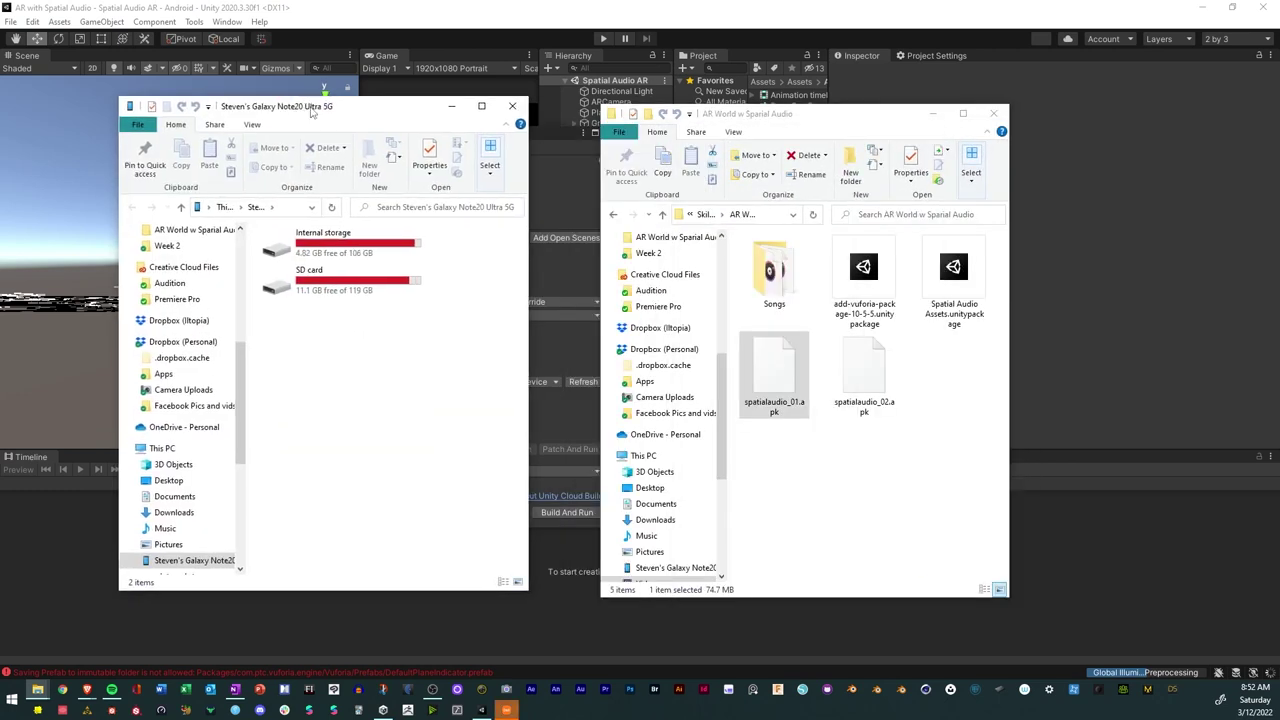
{"action": "double_click", "coordinate": [332, 285]}
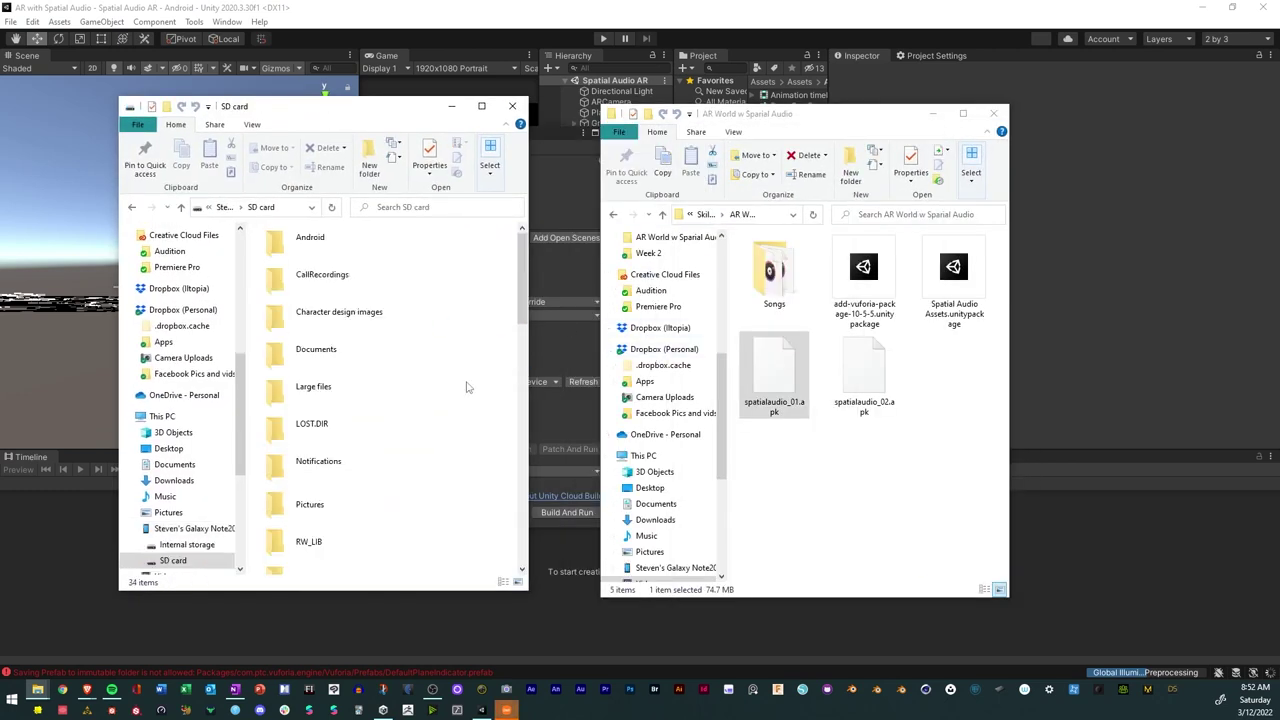
{"action": "left_click_drag", "start_coordinate": [524, 252], "coordinate": [524, 545]}
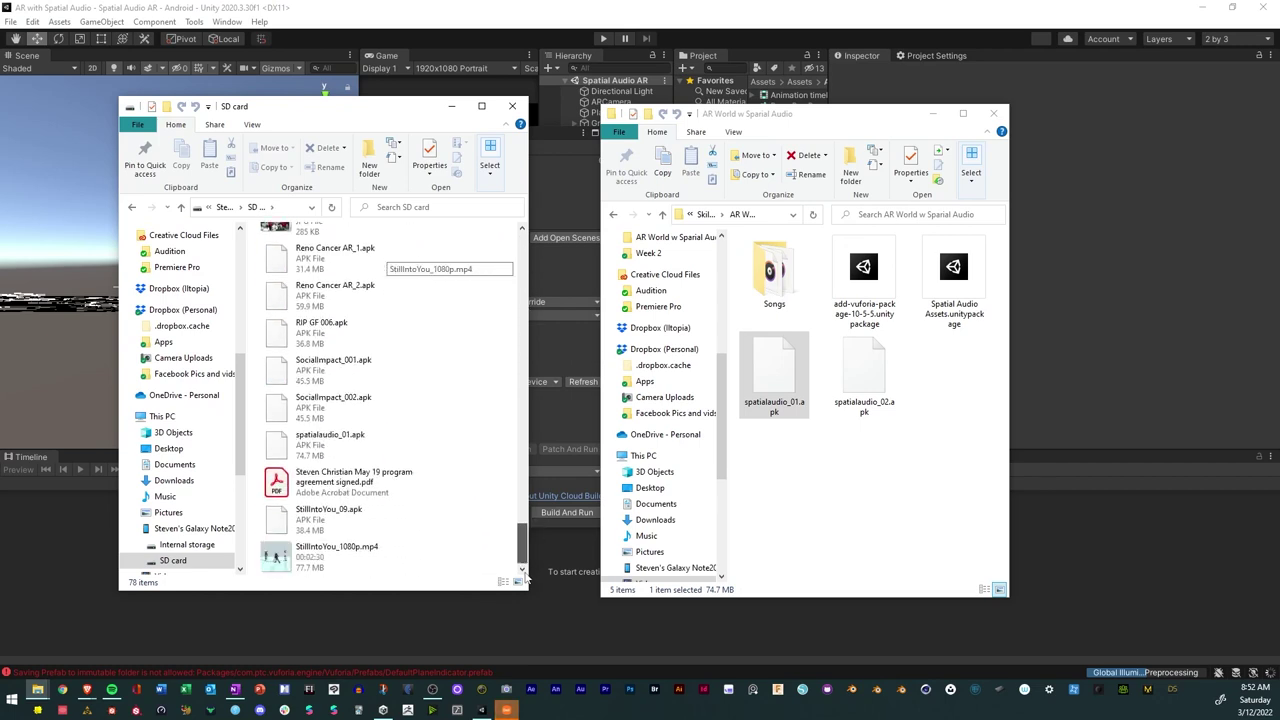
{"action": "left_click", "coordinate": [773, 378]}
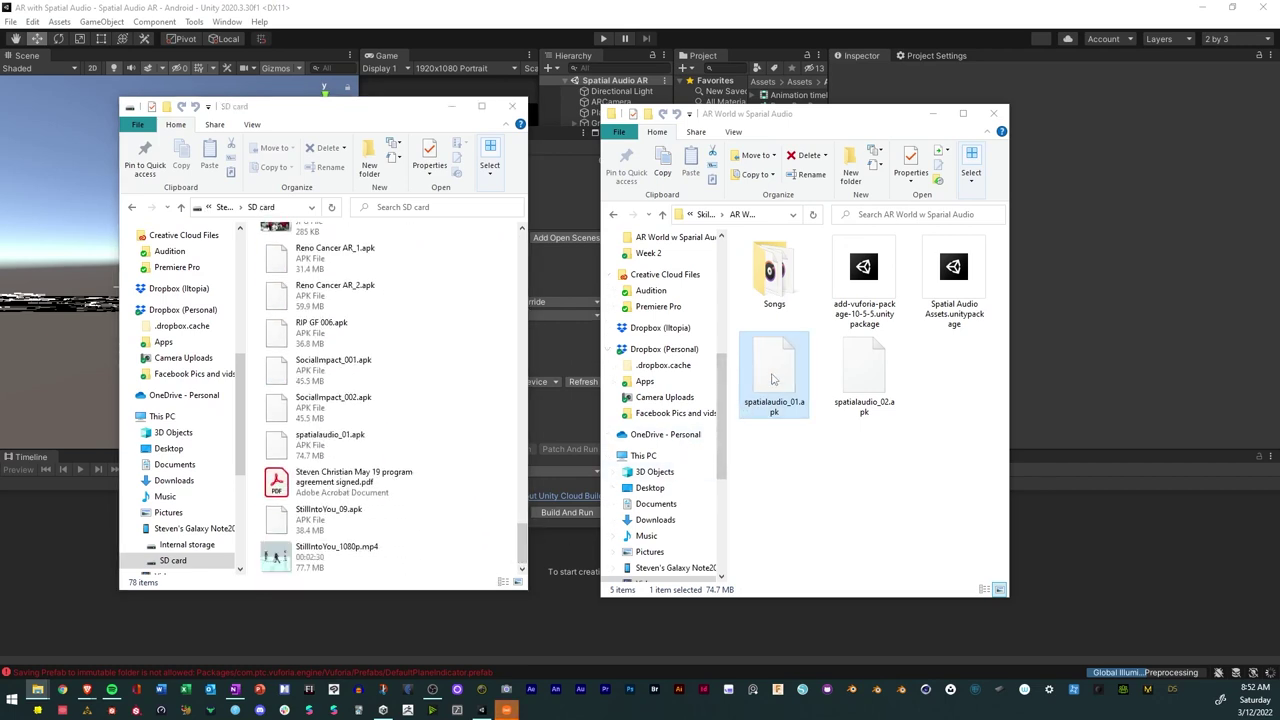
{"action": "left_click", "coordinate": [872, 390]}
{"action": "left_click_drag", "start_coordinate": [872, 390], "coordinate": [494, 536]}
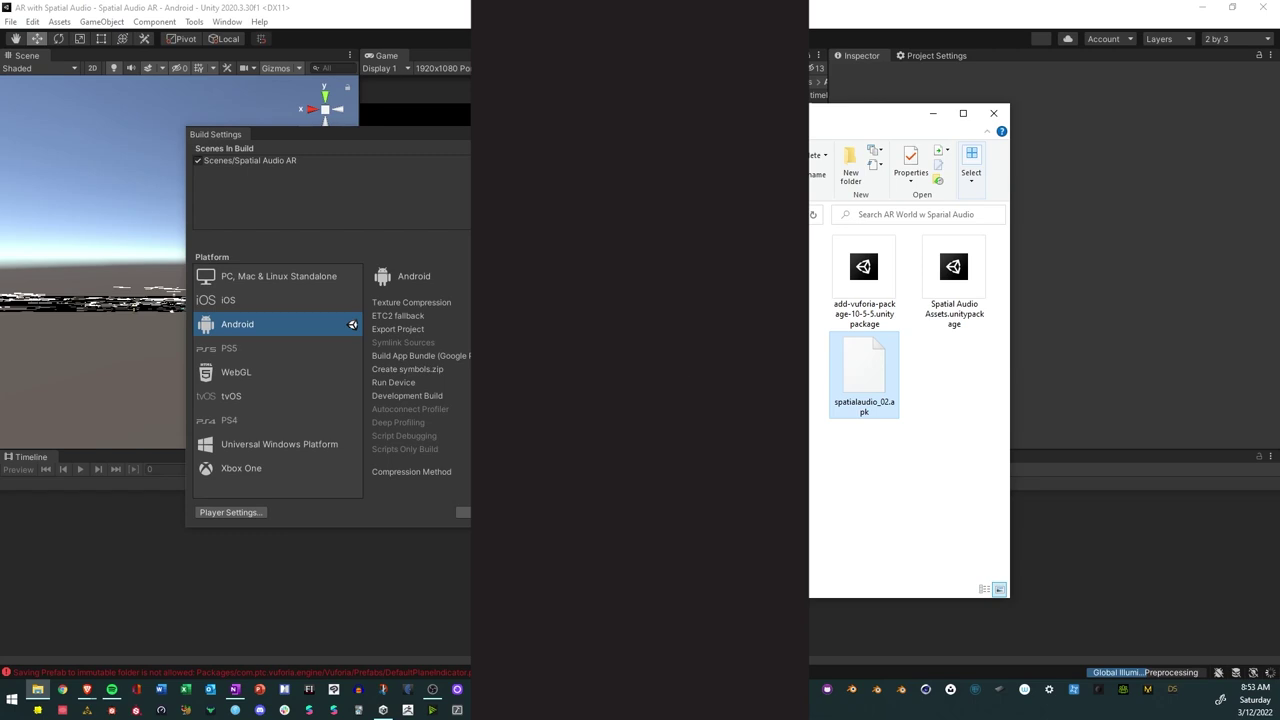
{"action": "left_click", "coordinate": [686, 554]}
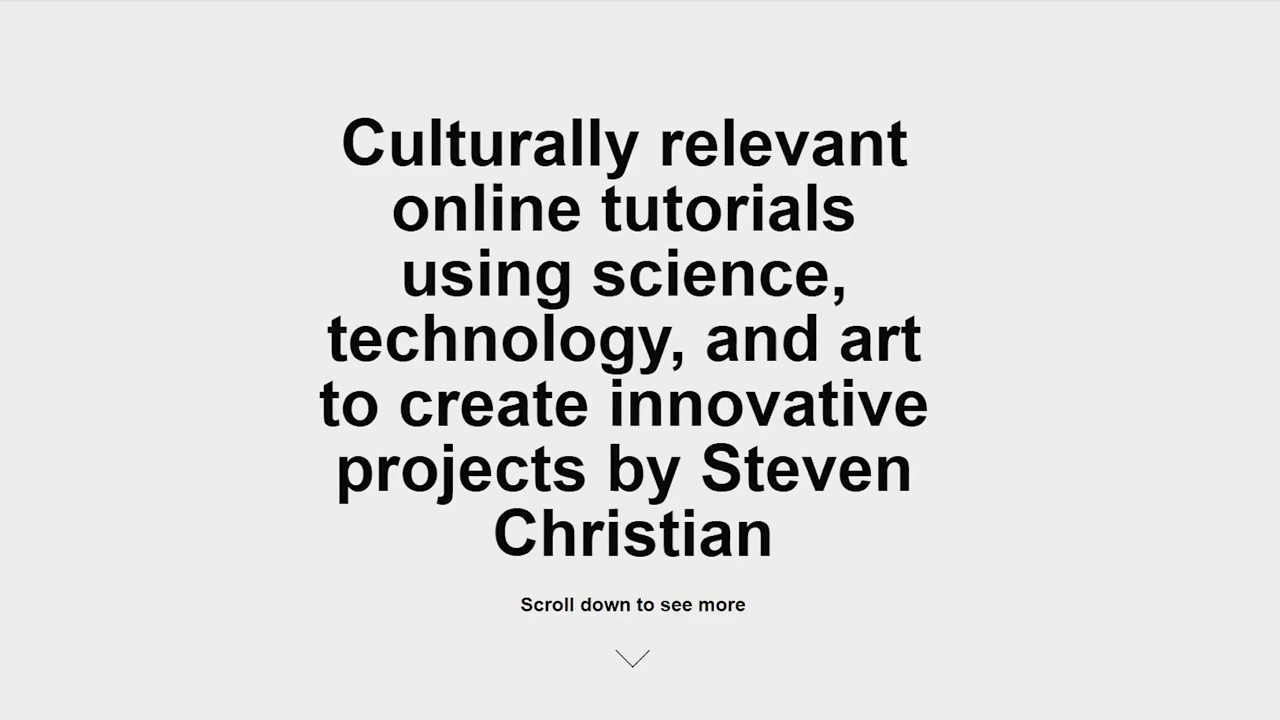
Scroll down through the augmented reality and art tutorial course tiles.
{"action": "scroll", "coordinate": [640, 400], "scroll_direction": "down", "scroll_amount": 5}
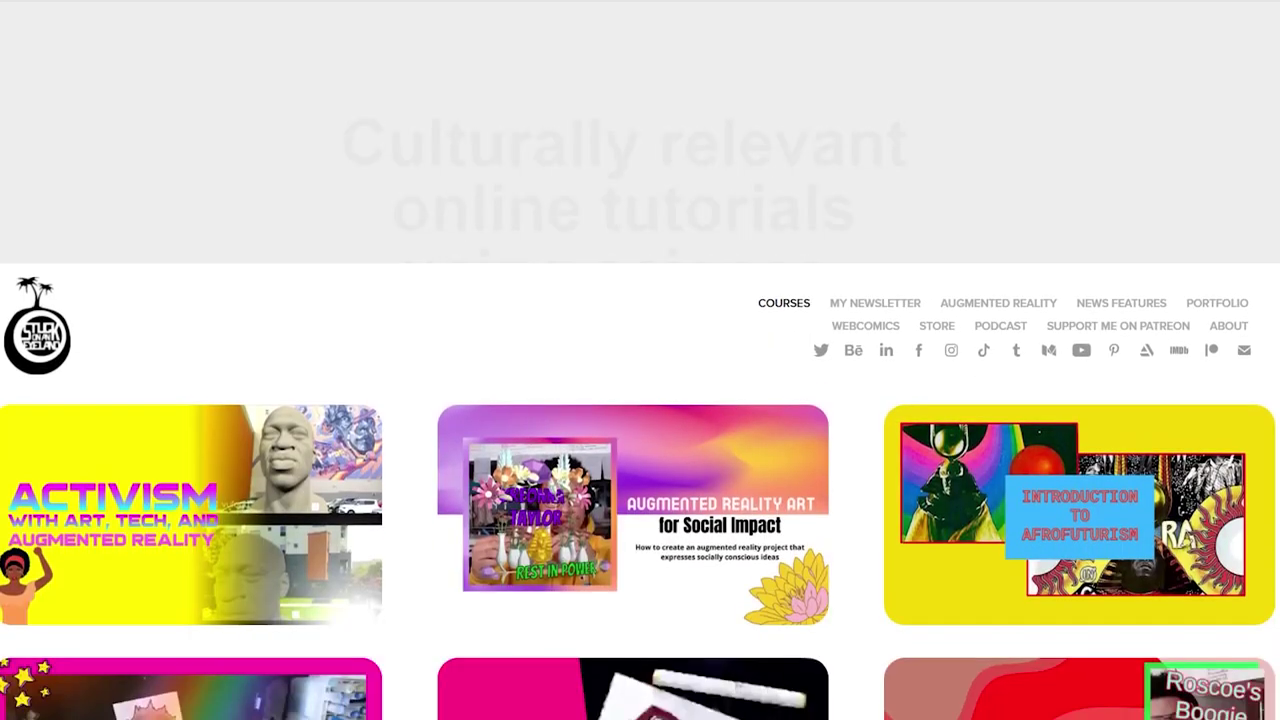
{"action": "scroll", "coordinate": [640, 400], "scroll_direction": "down", "scroll_amount": 3}
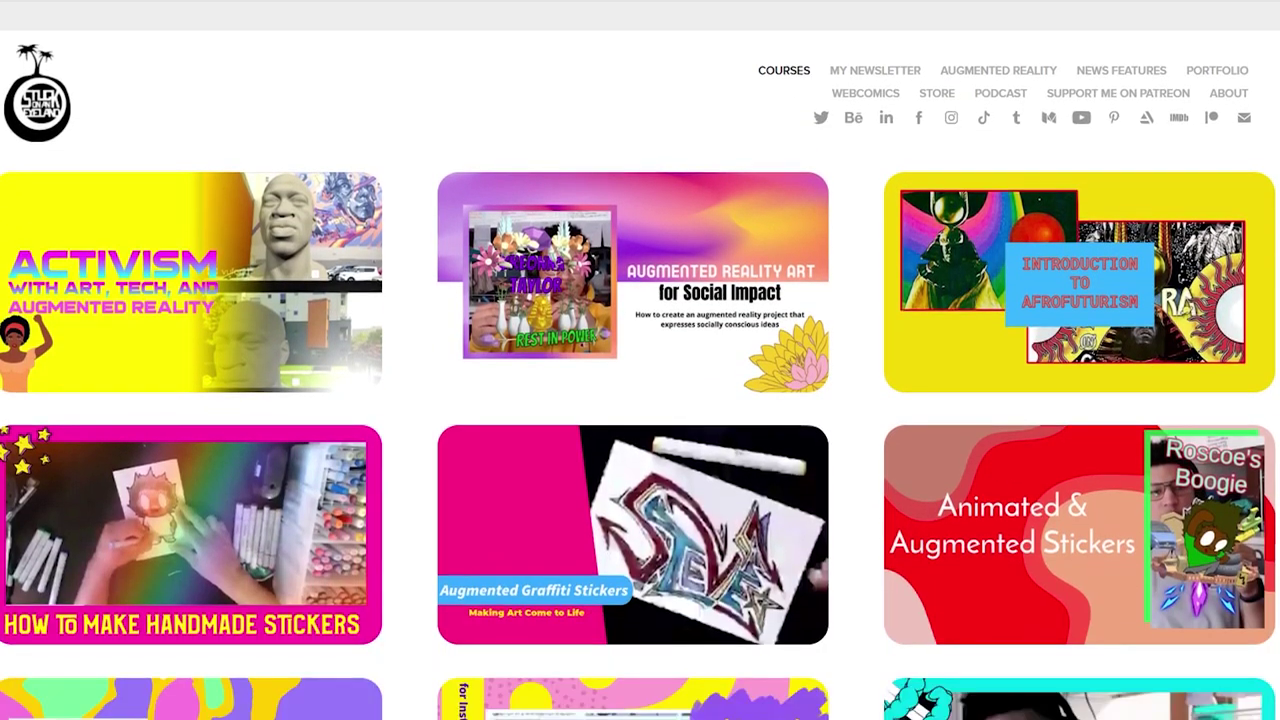
{"action": "scroll", "coordinate": [640, 400], "scroll_direction": "down", "scroll_amount": 4}
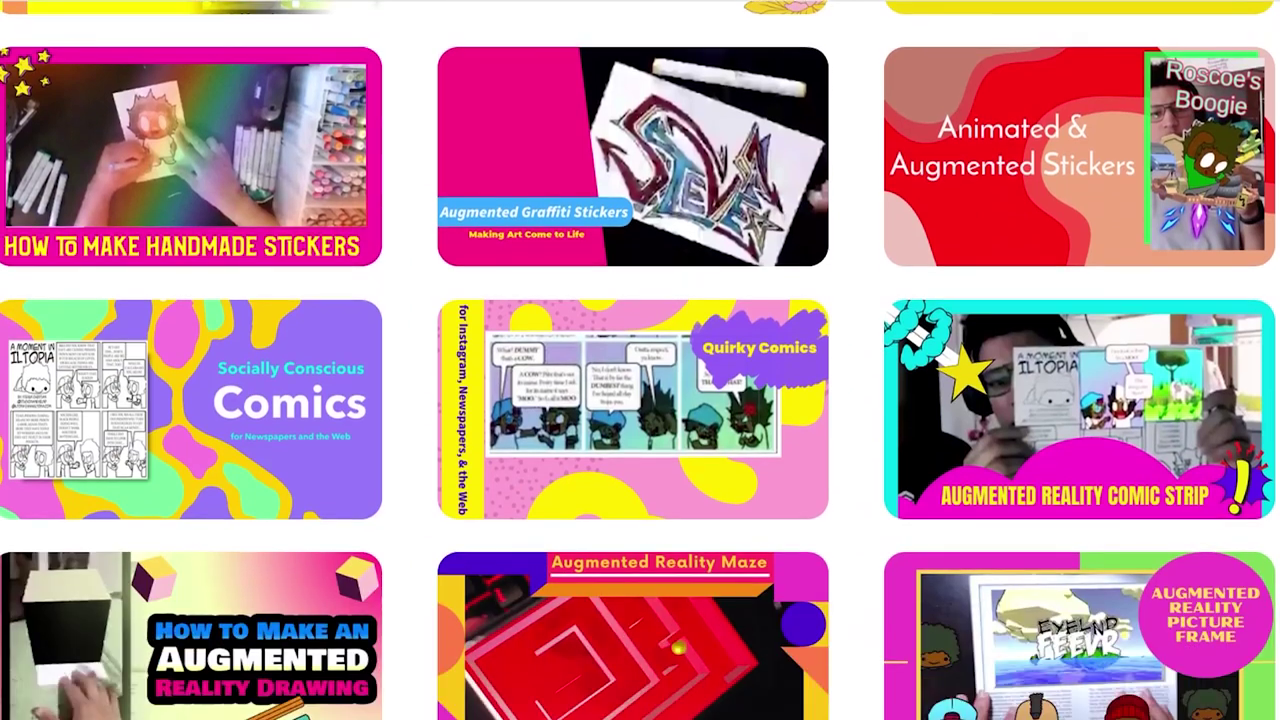
{"action": "scroll", "coordinate": [640, 400], "scroll_direction": "down", "scroll_amount": 3}
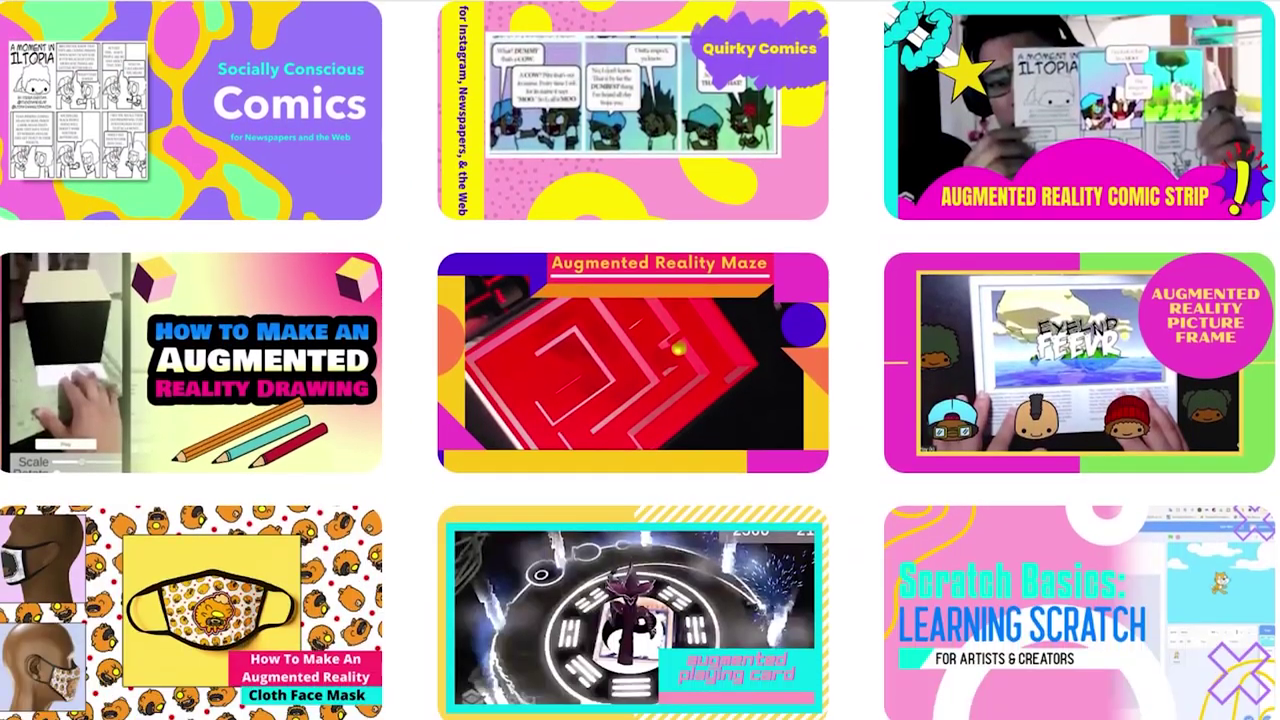
{"action": "scroll", "coordinate": [640, 400], "scroll_direction": "down", "scroll_amount": 3}
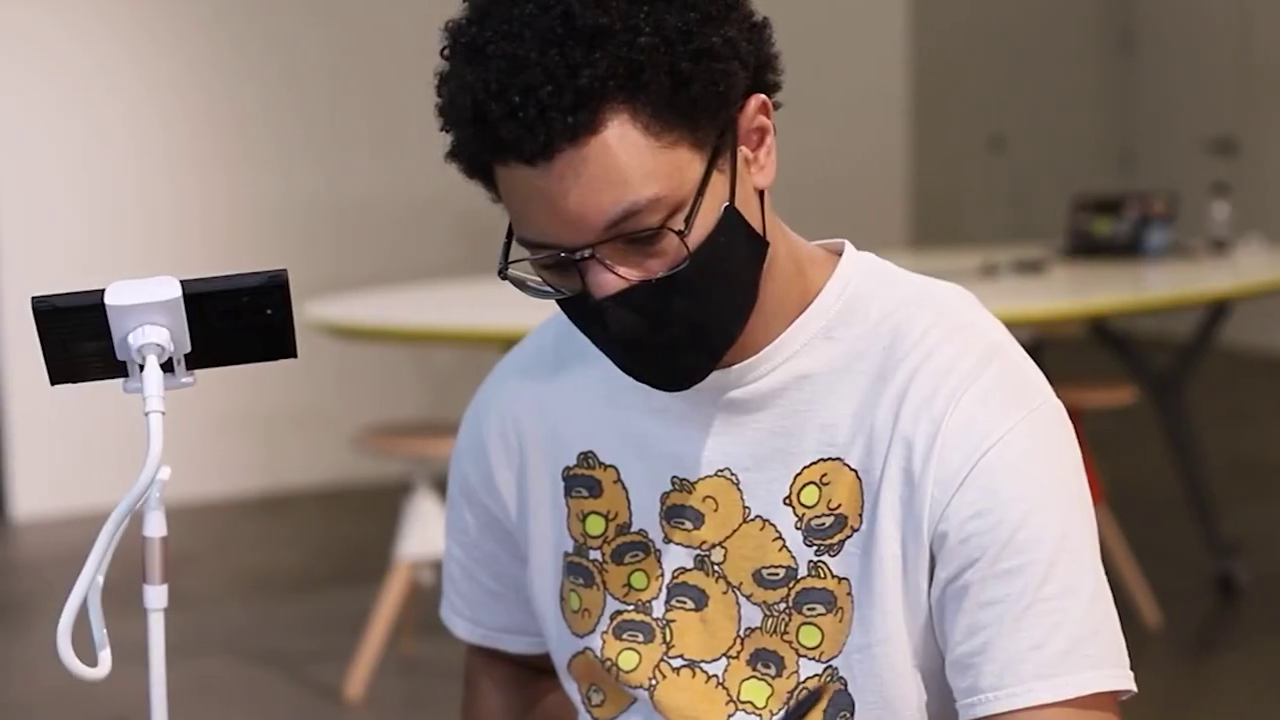